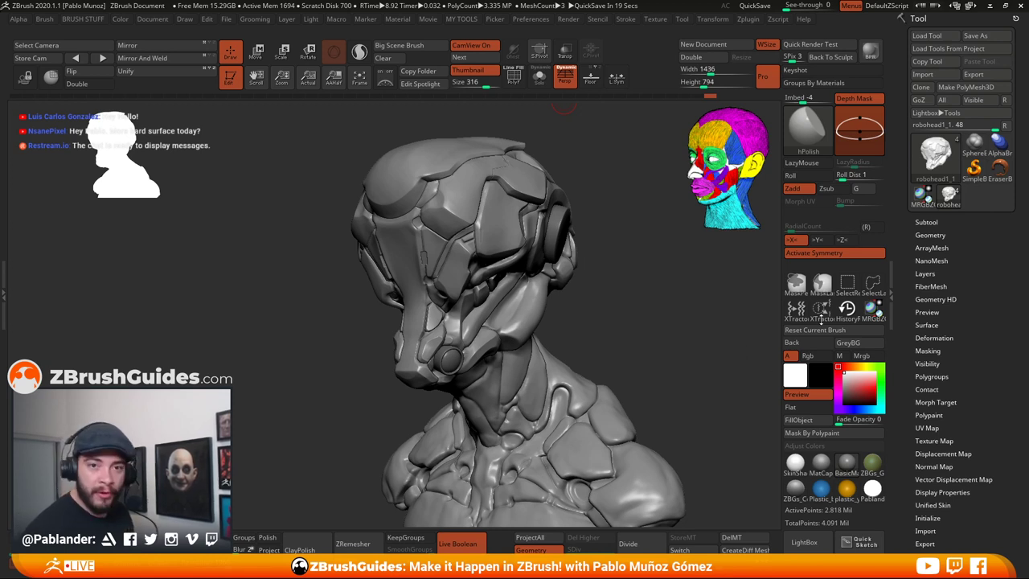
# Turn off the silhouette thumbnail shown over the canvas
pyautogui.click(468, 70)
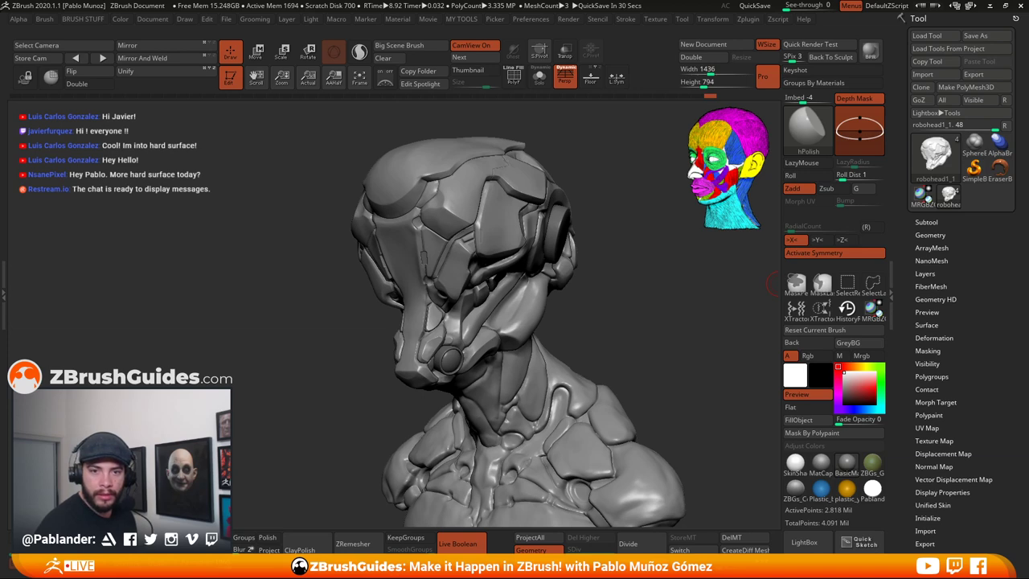
# Switch to Photoshop and bring up the robot bust render in Untitled-1.png
pyautogui.hotkey('alt', 'Tab')
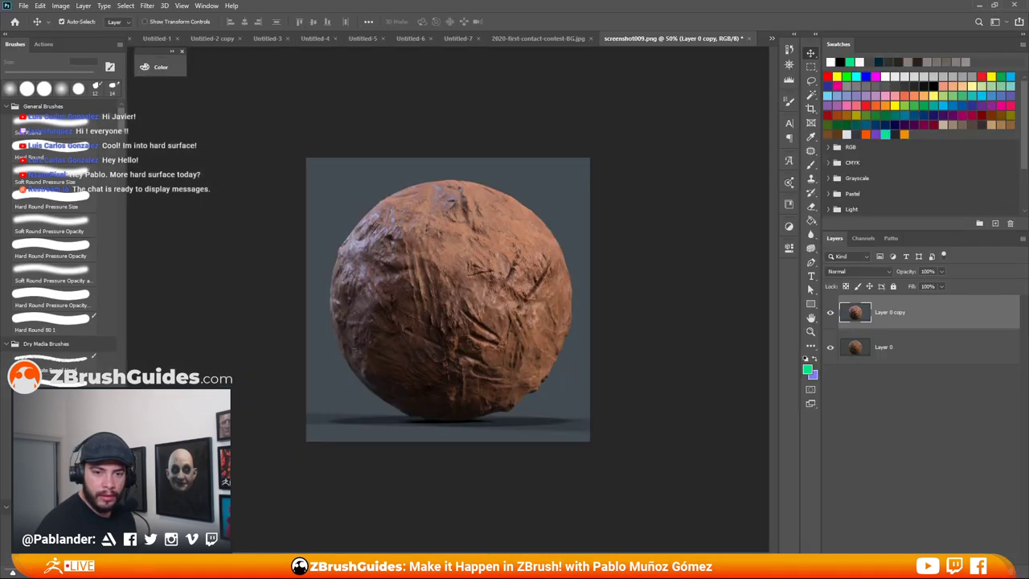
pyautogui.hotkey('ctrl', 'Tab')
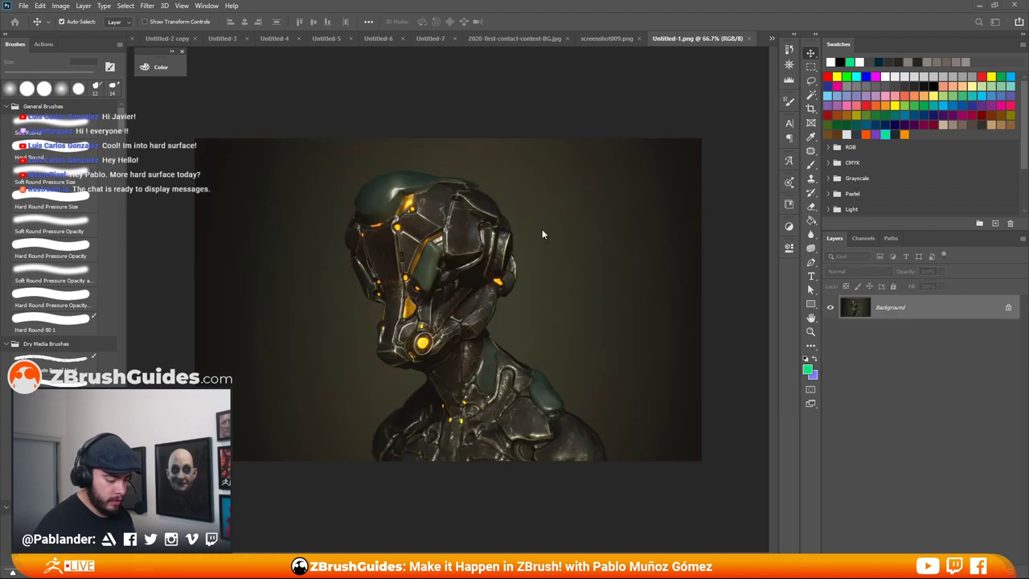
pyautogui.press('j')
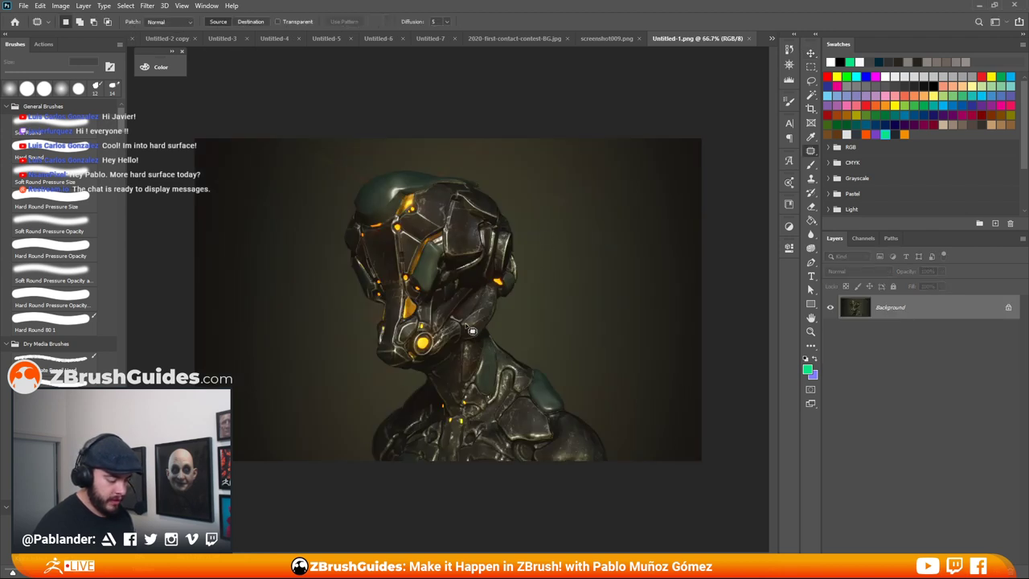
pyautogui.press('v')
pyautogui.hotkey('alt', 'v')
pyautogui.press('Escape')
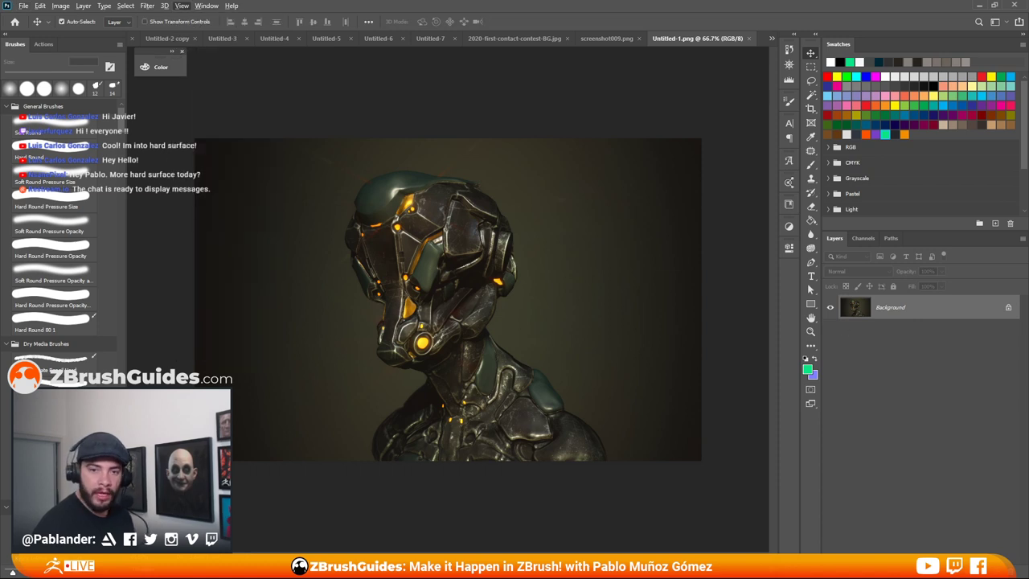
pyautogui.press('j')
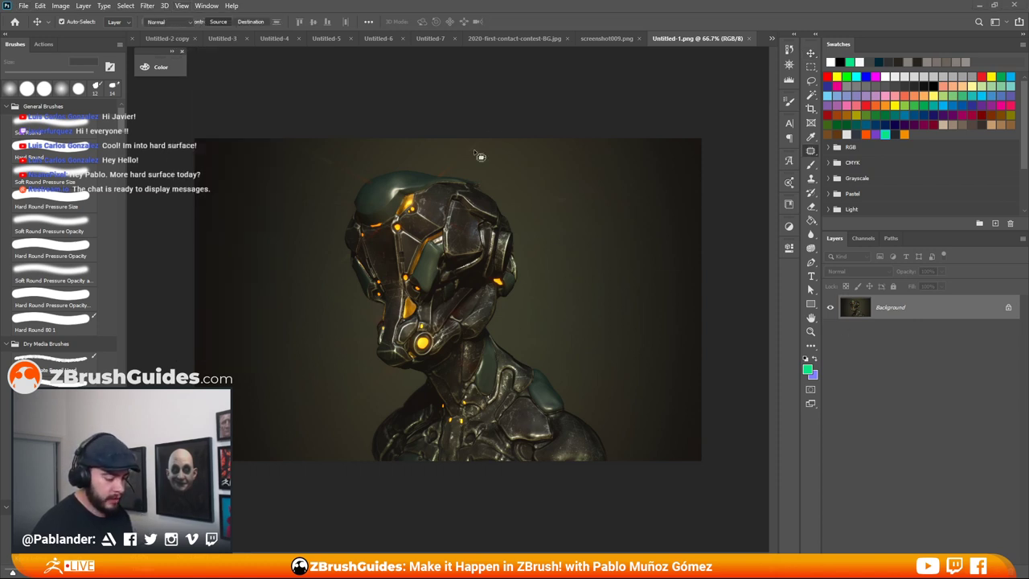
pyautogui.press('v')
pyautogui.hotkey('alt', 'v')
pyautogui.press('Escape')
# Examine the render's armour plates, scratched metal and glowing details up close, from the jaw to the forehead
pyautogui.keyDown('alt'); pyautogui.scroll(2, 424, 254); pyautogui.keyUp('alt')
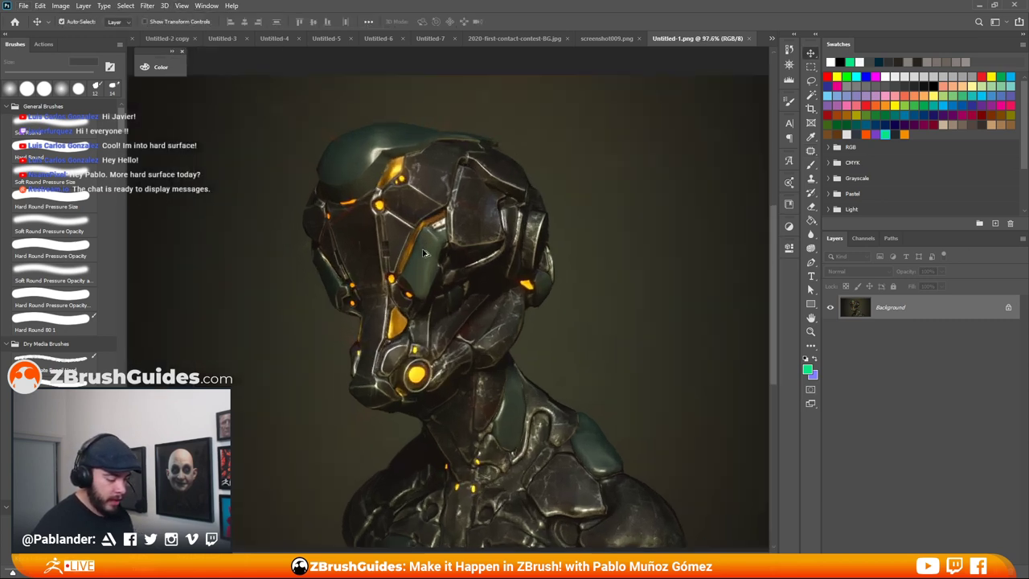
pyautogui.keyDown('alt'); pyautogui.scroll(1, 425, 254); pyautogui.keyUp('alt')
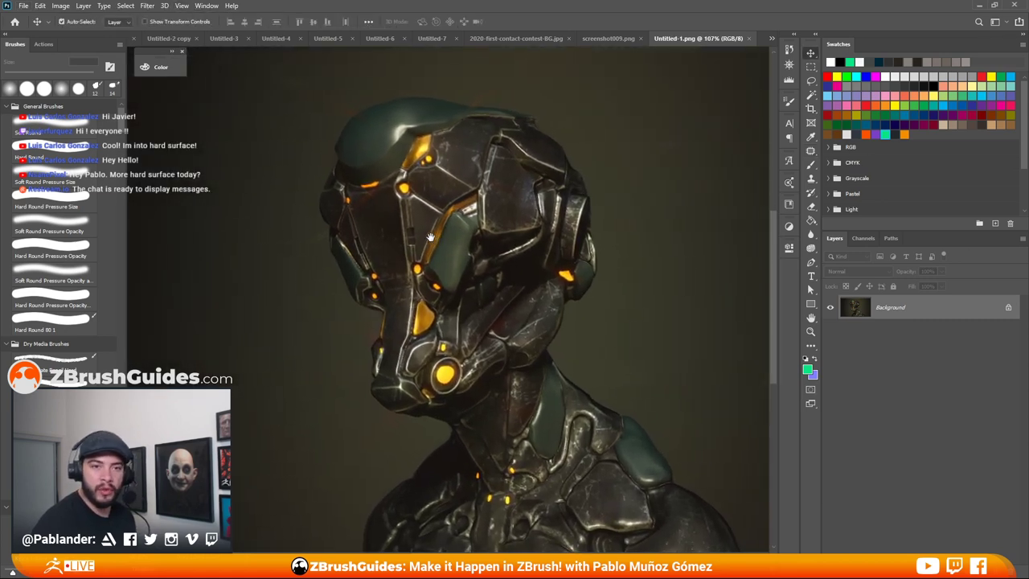
pyautogui.keyDown('shift'); pyautogui.hscroll(1, 433, 237); pyautogui.keyUp('shift')
pyautogui.press('j')
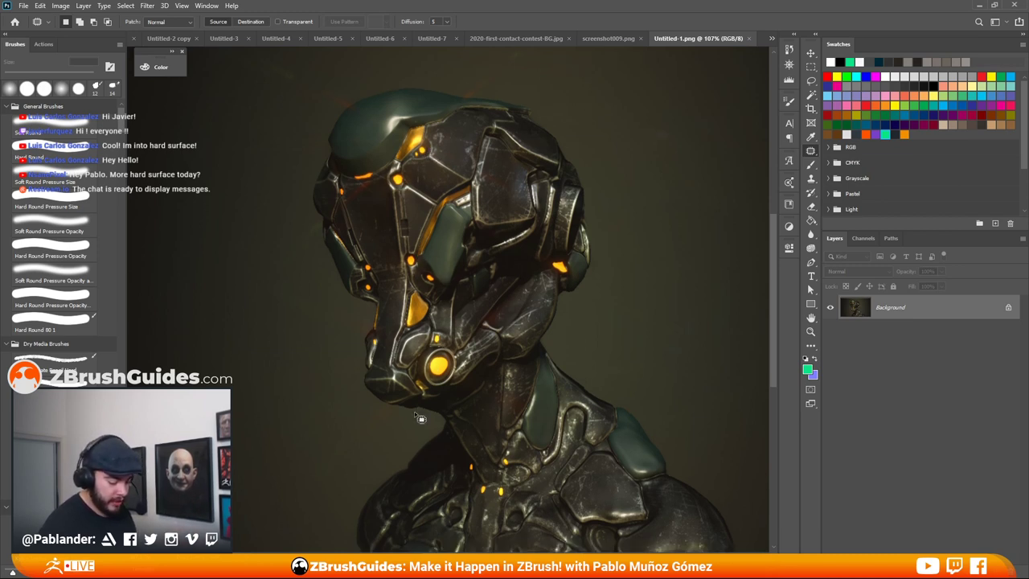
pyautogui.keyDown('alt'); pyautogui.scroll(4, 406, 426); pyautogui.keyUp('alt')
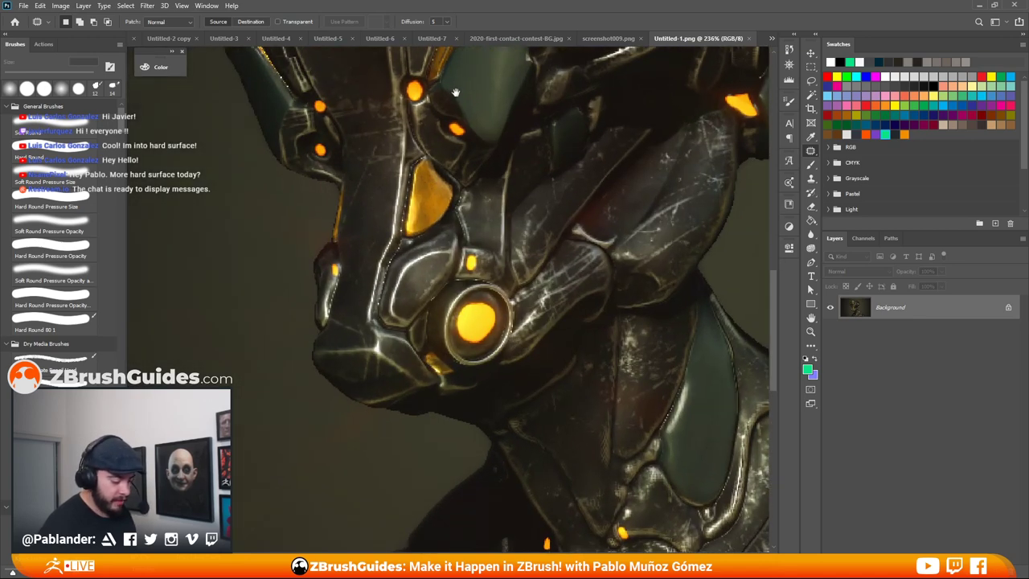
pyautogui.moveTo(453, 93); pyautogui.dragTo(466, 375)
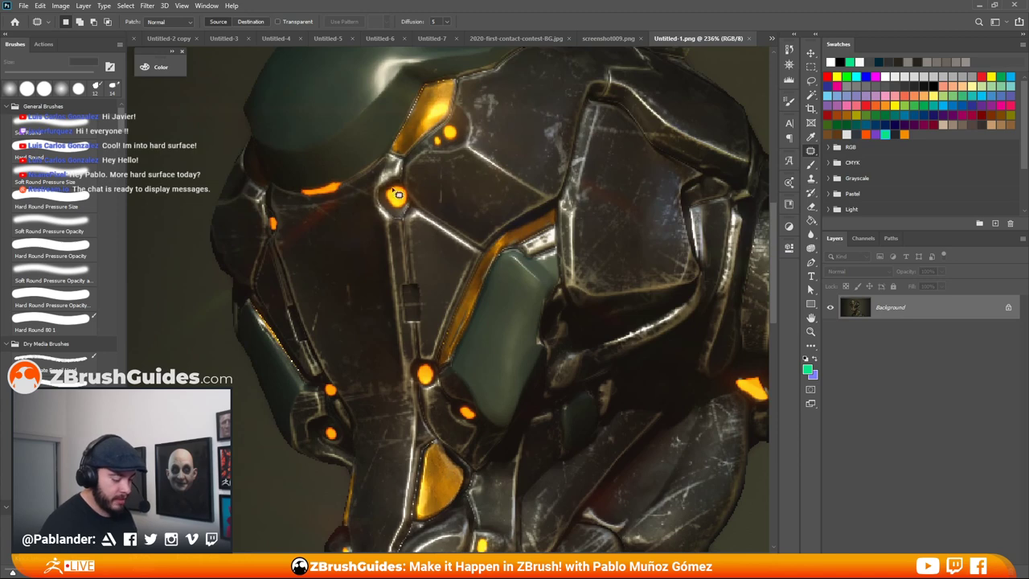
pyautogui.scroll(-2, 455, 239)
pyautogui.keyDown('alt'); pyautogui.scroll(-5, 462, 236); pyautogui.keyUp('alt')
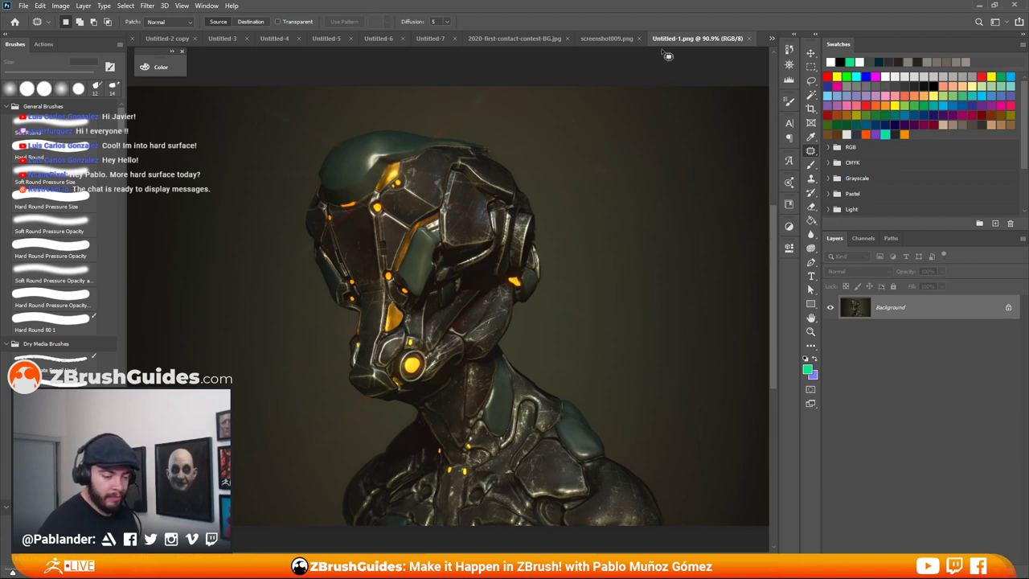
# Close the Untitled-1.png render and return to ZBrush
pyautogui.click(749, 37)
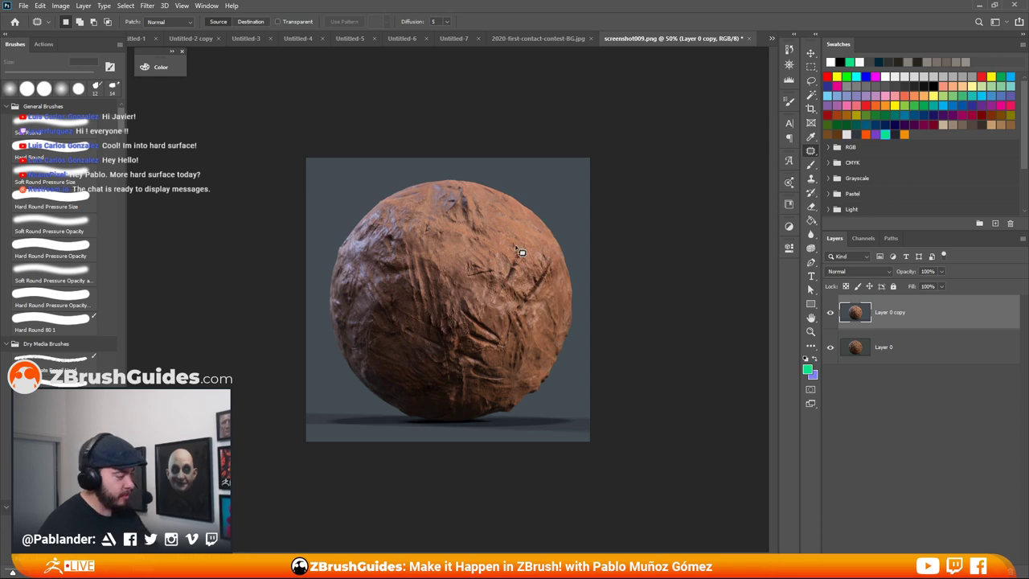
pyautogui.press('v')
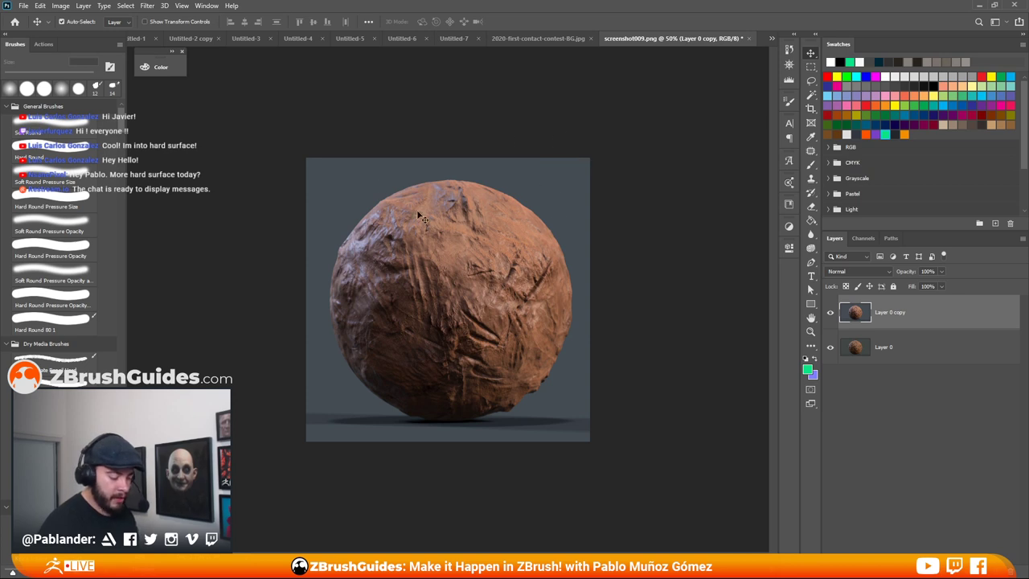
pyautogui.click(979, 7)
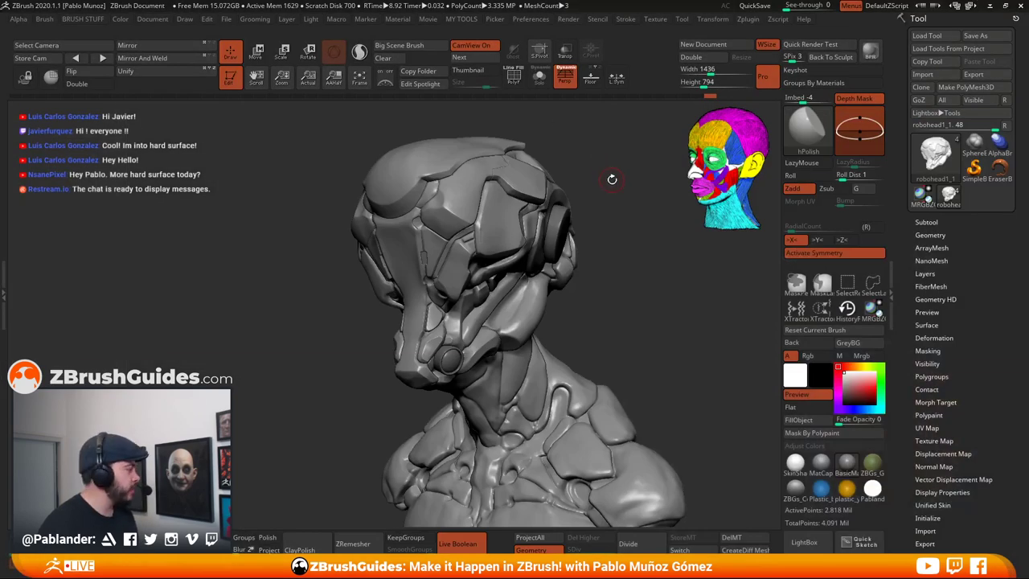
# Polish the recessed helmet panel above and in front of the ear disc with the hPolish brush, and smooth the area
pyautogui.moveTo(611, 179); pyautogui.dragTo(606, 193)
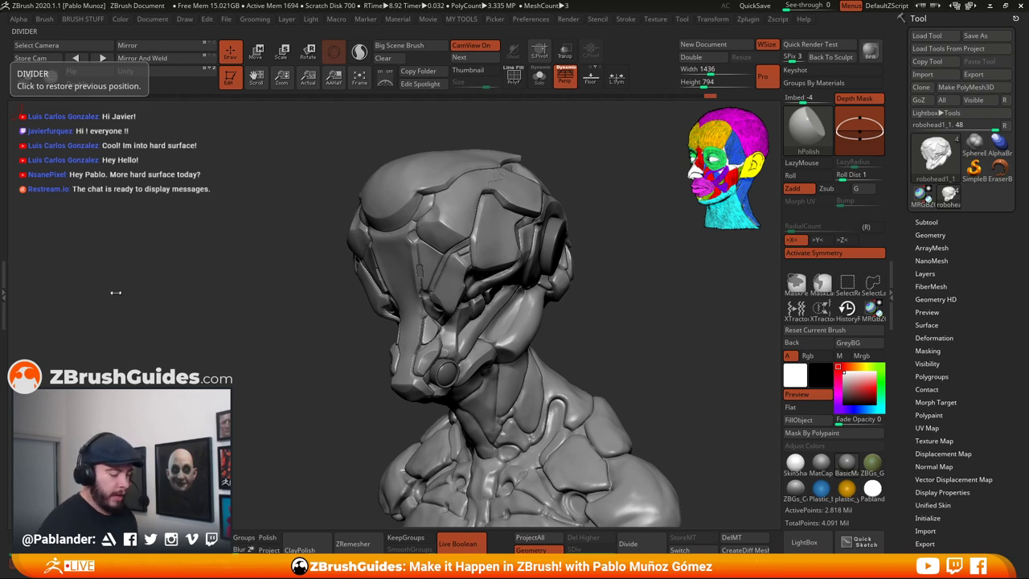
pyautogui.moveTo(615, 278); pyautogui.dragTo(643, 307)
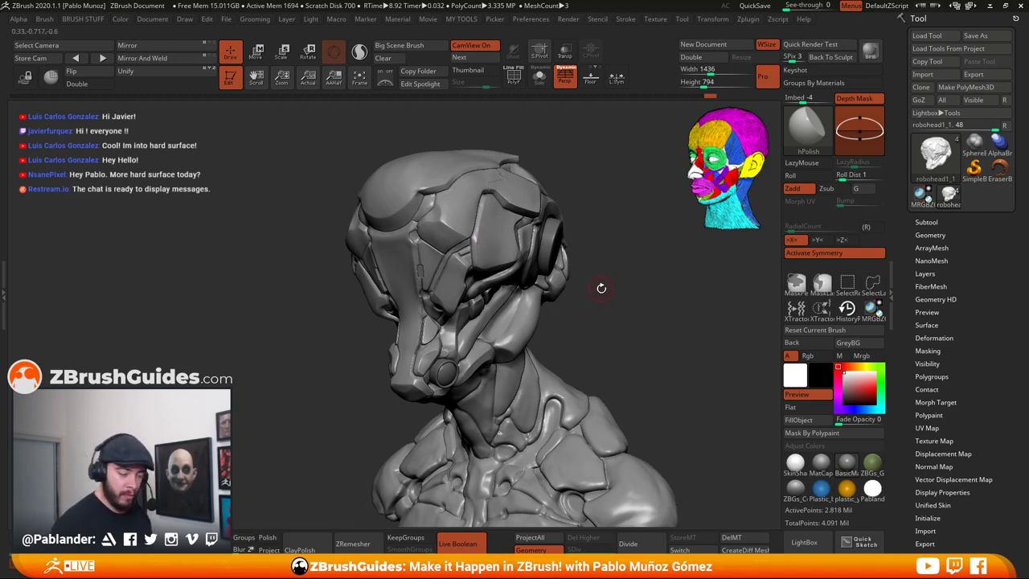
pyautogui.moveTo(622, 317); pyautogui.dragTo(618, 310)
pyautogui.keyDown('ctrl'); pyautogui.moveTo(502, 241); pyautogui.dragTo(537, 247, button='right'); pyautogui.keyUp('ctrl')
pyautogui.moveTo(712, 191); pyautogui.dragTo(674, 200)
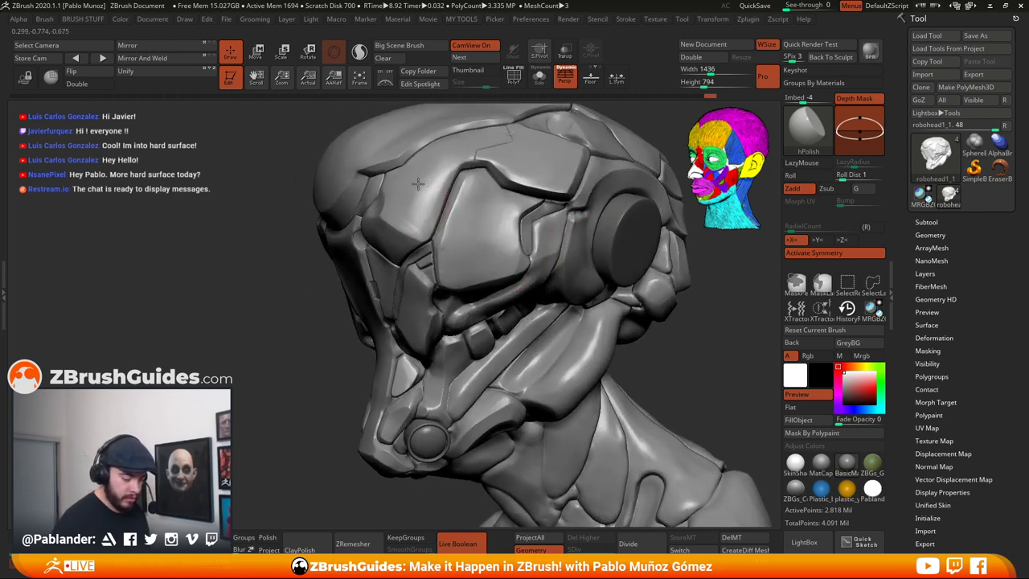
pyautogui.moveTo(511, 201); pyautogui.dragTo(482, 207)
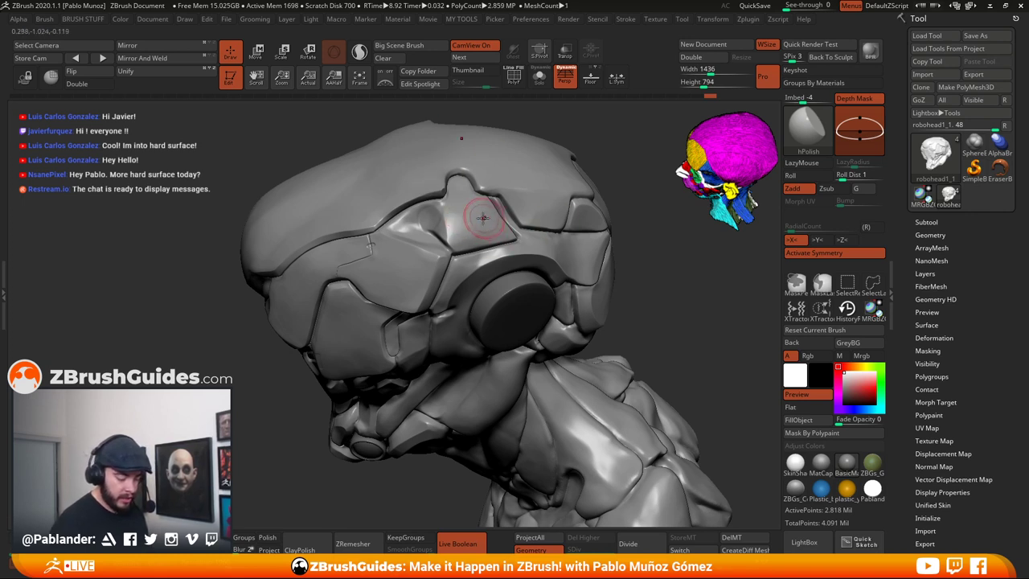
pyautogui.press('space')
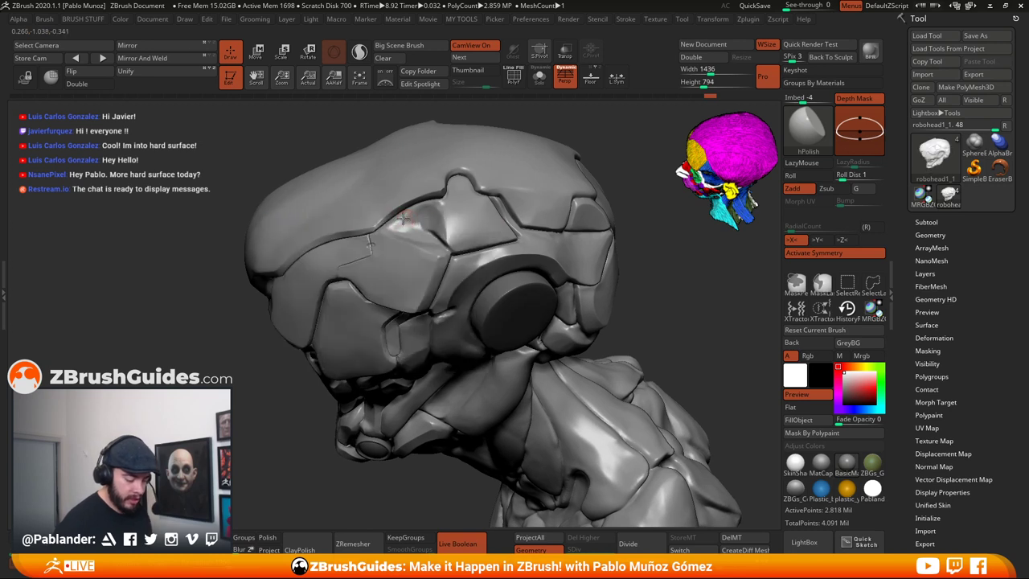
pyautogui.moveTo(405, 225); pyautogui.dragTo(411, 231)
pyautogui.moveTo(433, 220); pyautogui.dragTo(438, 217, button='right')
pyautogui.moveTo(410, 224); pyautogui.dragTo(406, 228)
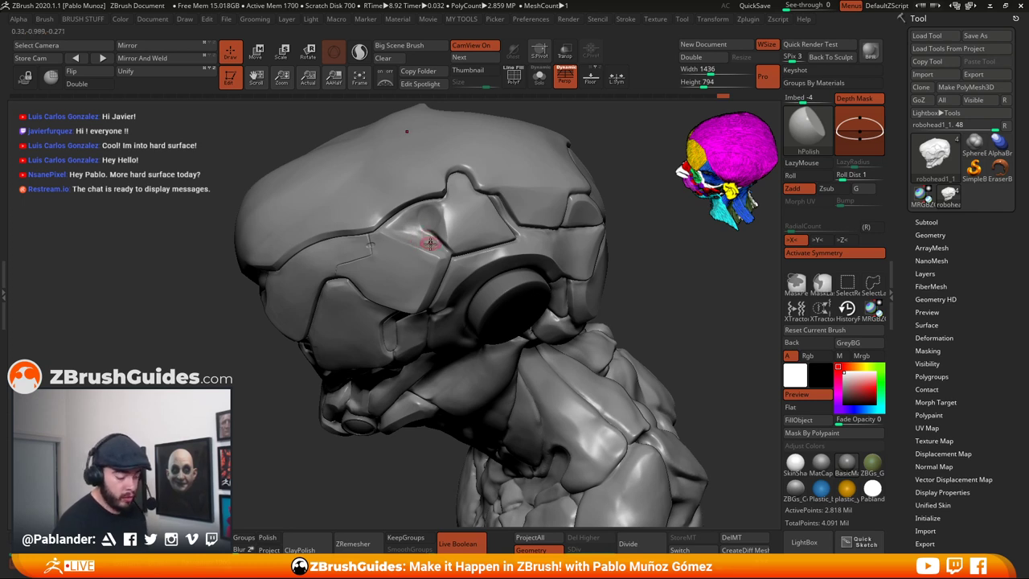
pyautogui.press('shift')
pyautogui.keyDown('shift'); pyautogui.moveTo(401, 225); pyautogui.dragTo(408, 225); pyautogui.keyUp('shift')
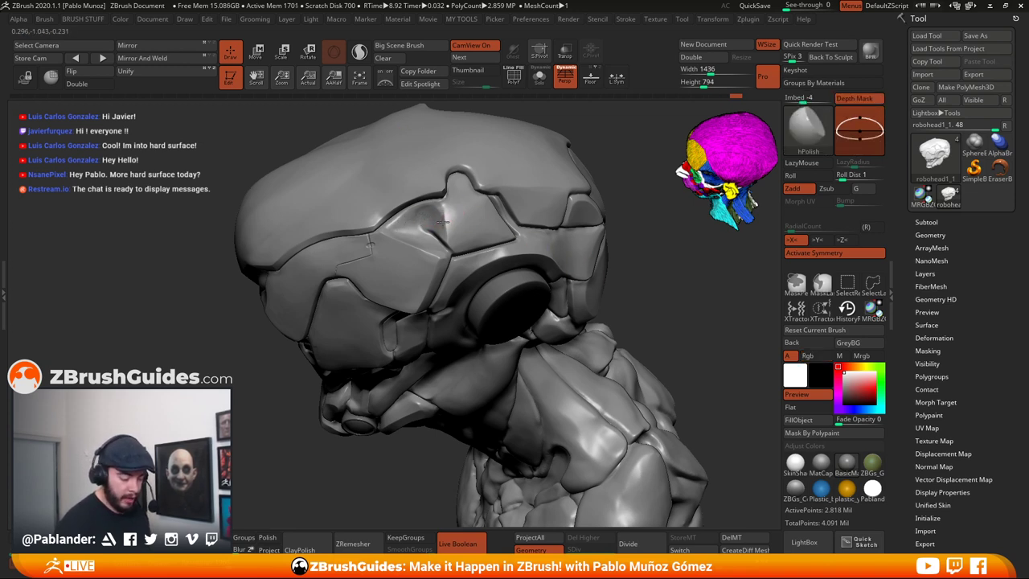
# Adjust the brush's draw size and polish the helmet surfaces around the ear disc with hPolish
pyautogui.moveTo(689, 339); pyautogui.dragTo(684, 308)
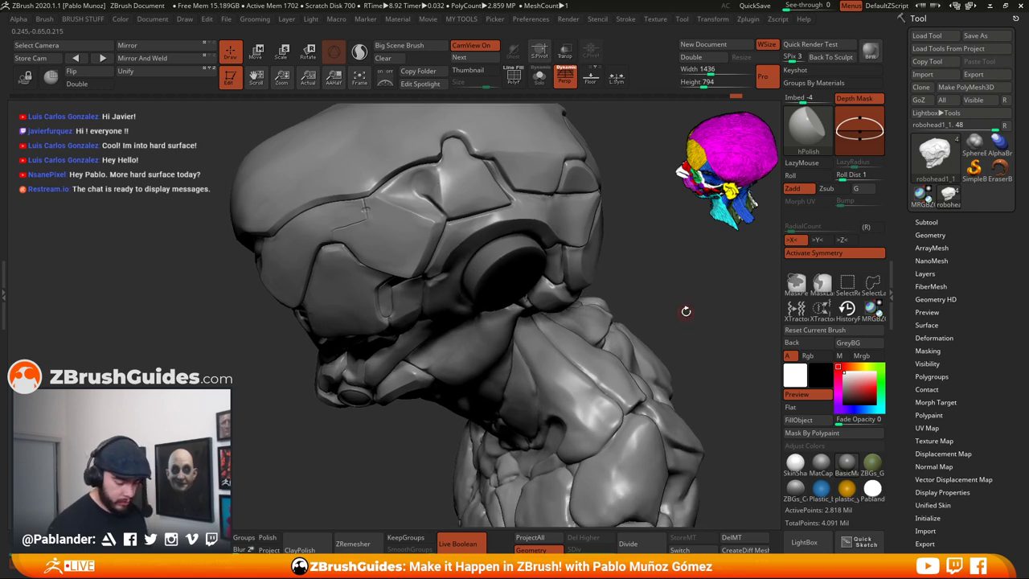
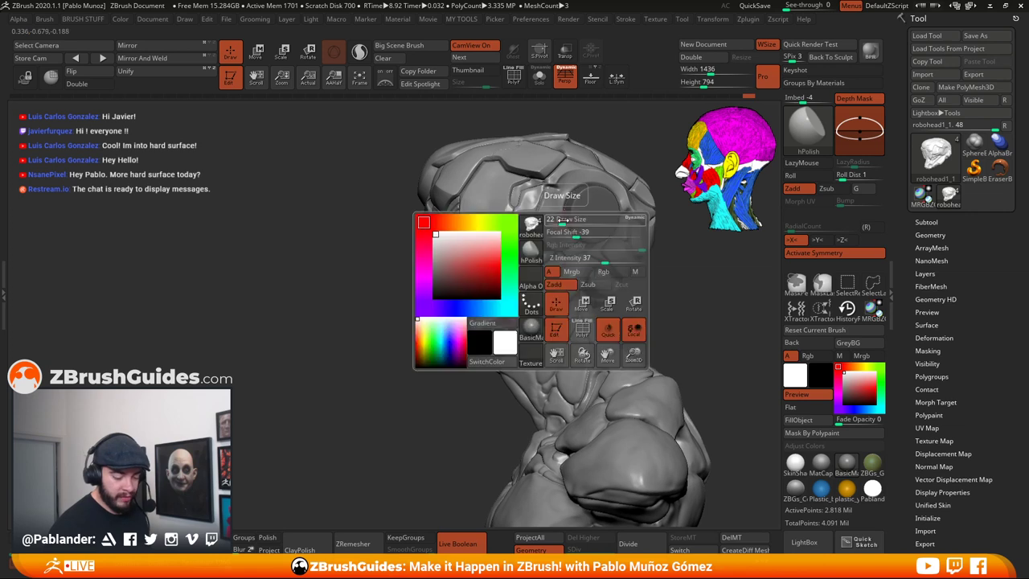
pyautogui.moveTo(562, 220); pyautogui.dragTo(561, 237)
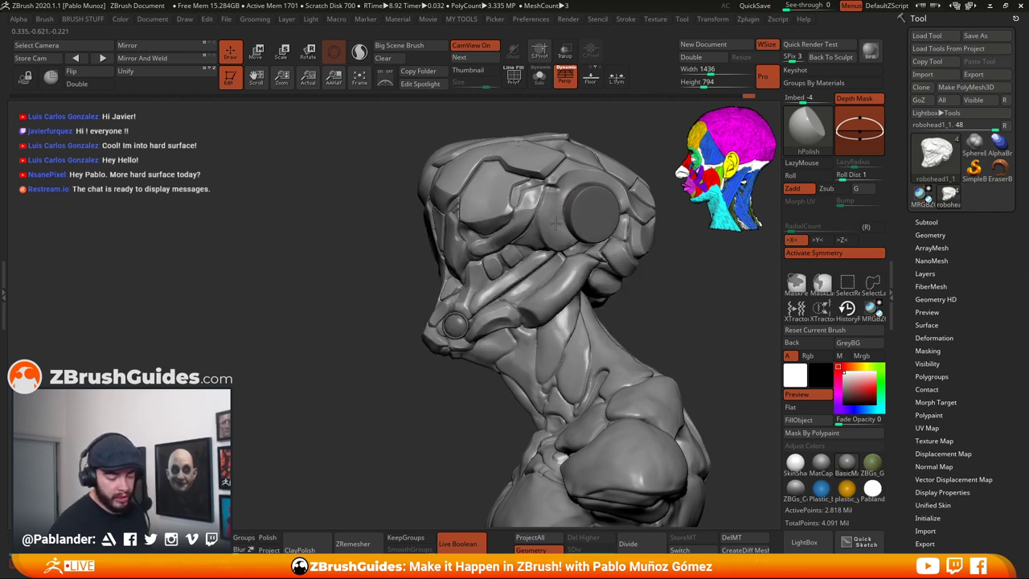
pyautogui.moveTo(679, 315); pyautogui.dragTo(515, 221)
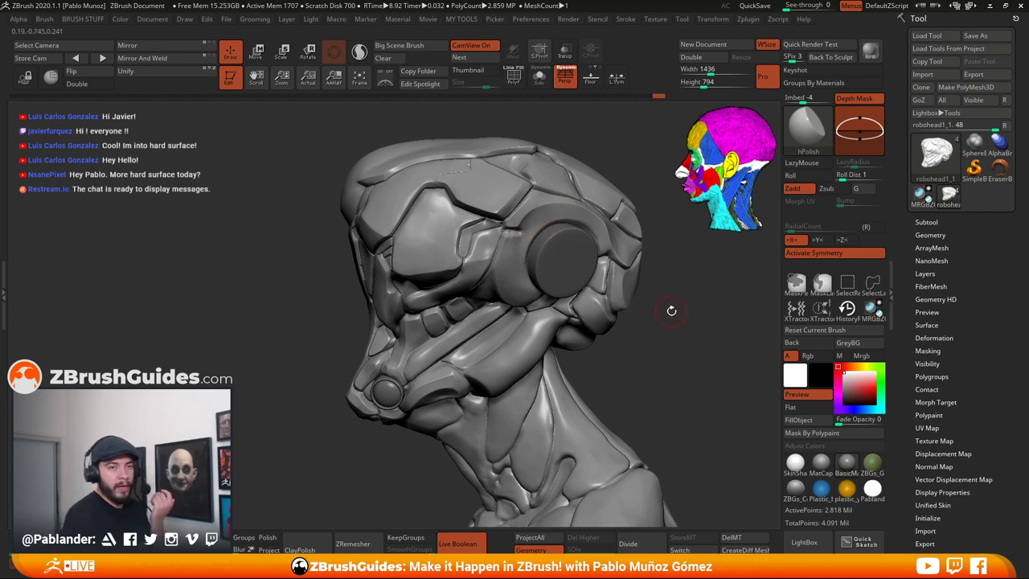
pyautogui.moveTo(671, 310); pyautogui.dragTo(638, 237)
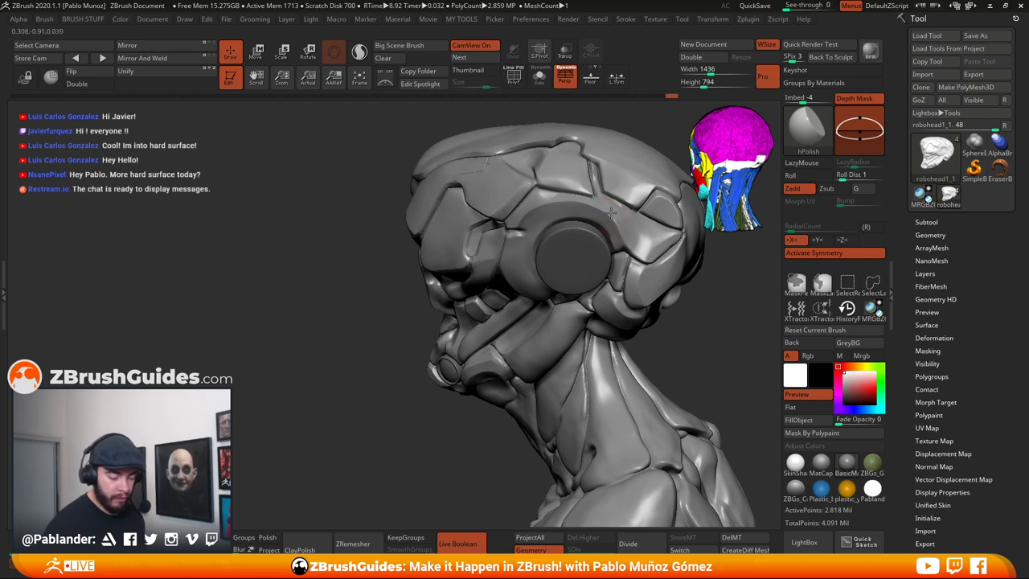
# Bring up the screen annotation toolbar and outline the smooth cranium plate of the helmet in pink with the pen
pyautogui.moveTo(700, 340); pyautogui.dragTo(641, 320)
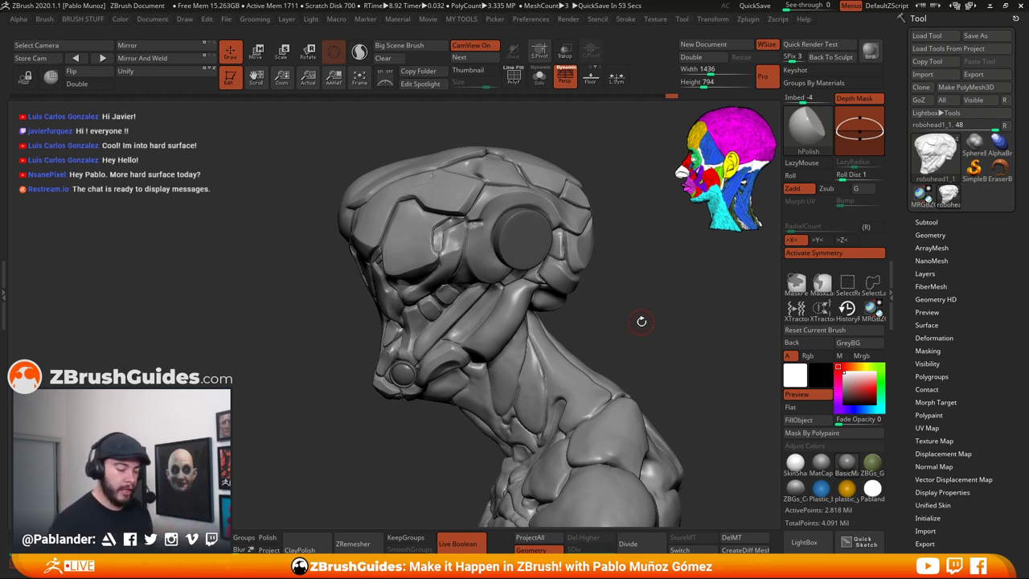
pyautogui.keyDown('alt'); pyautogui.moveTo(626, 324); pyautogui.dragTo(644, 325); pyautogui.keyUp('alt')
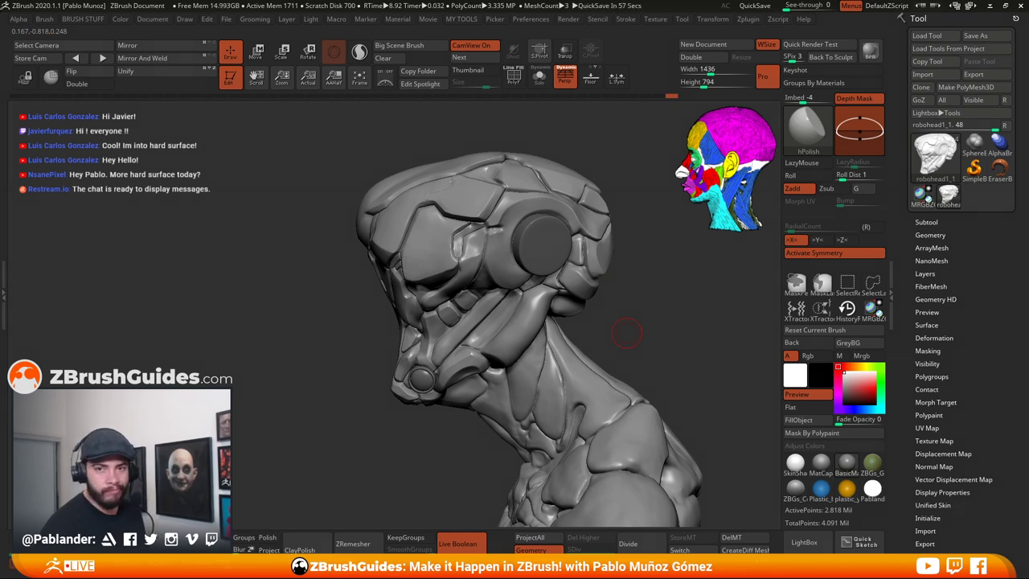
pyautogui.moveTo(869, 210)
pyautogui.mouseDown()
pyautogui.moveTo(764, 213)
pyautogui.moveTo(757, 252)
pyautogui.mouseUp()
pyautogui.moveTo(628, 312)
pyautogui.mouseDown()
pyautogui.moveTo(628, 326)
pyautogui.moveTo(611, 308)
pyautogui.moveTo(622, 324)
pyautogui.moveTo(637, 303)
pyautogui.mouseUp()
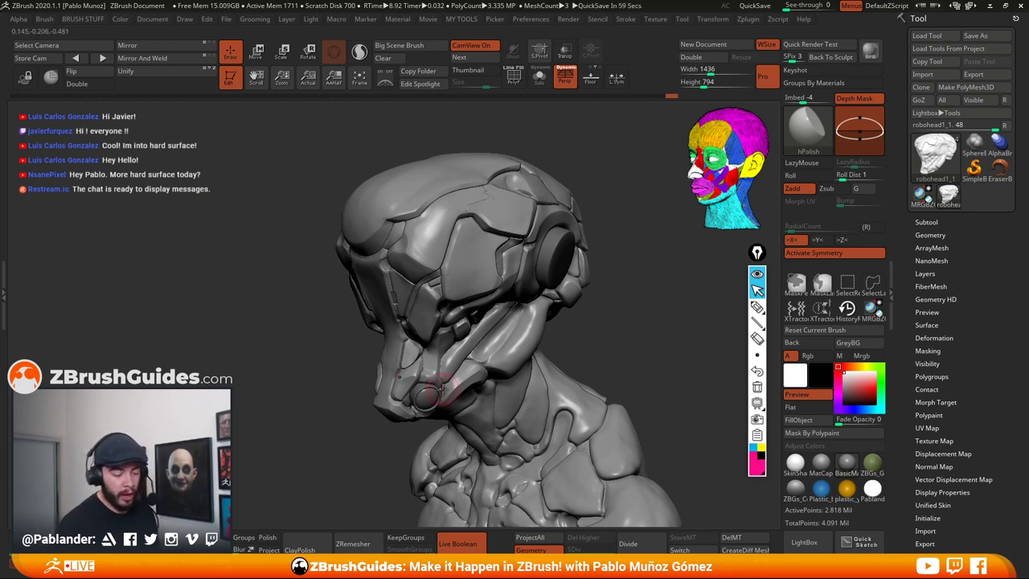
pyautogui.click(757, 307)
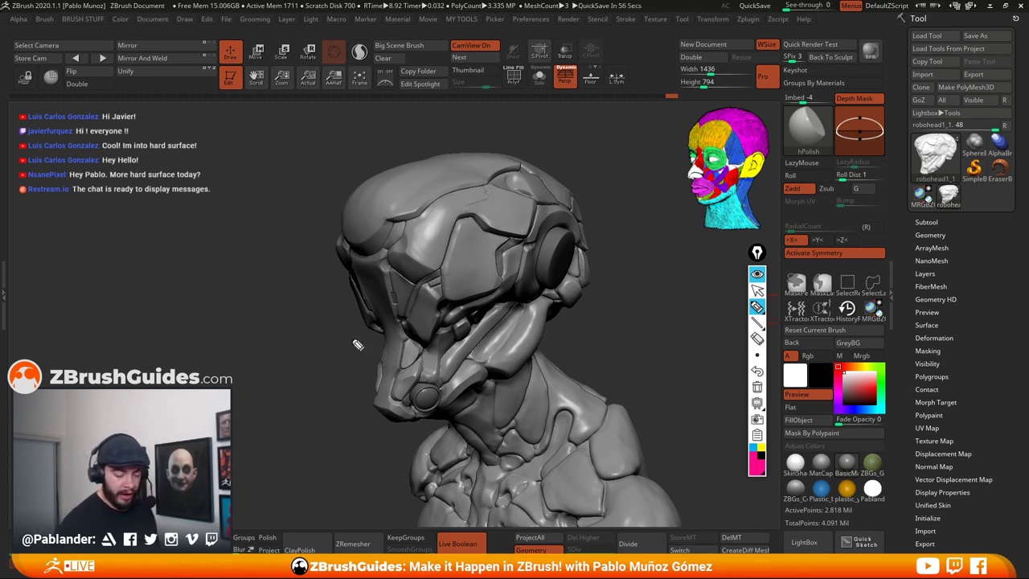
pyautogui.moveTo(522, 170)
pyautogui.mouseDown()
pyautogui.moveTo(400, 226)
pyautogui.moveTo(372, 252)
pyautogui.moveTo(344, 230)
pyautogui.moveTo(415, 162)
pyautogui.moveTo(515, 160)
pyautogui.moveTo(575, 207)
pyautogui.moveTo(563, 183)
pyautogui.moveTo(507, 159)
pyautogui.mouseUp()
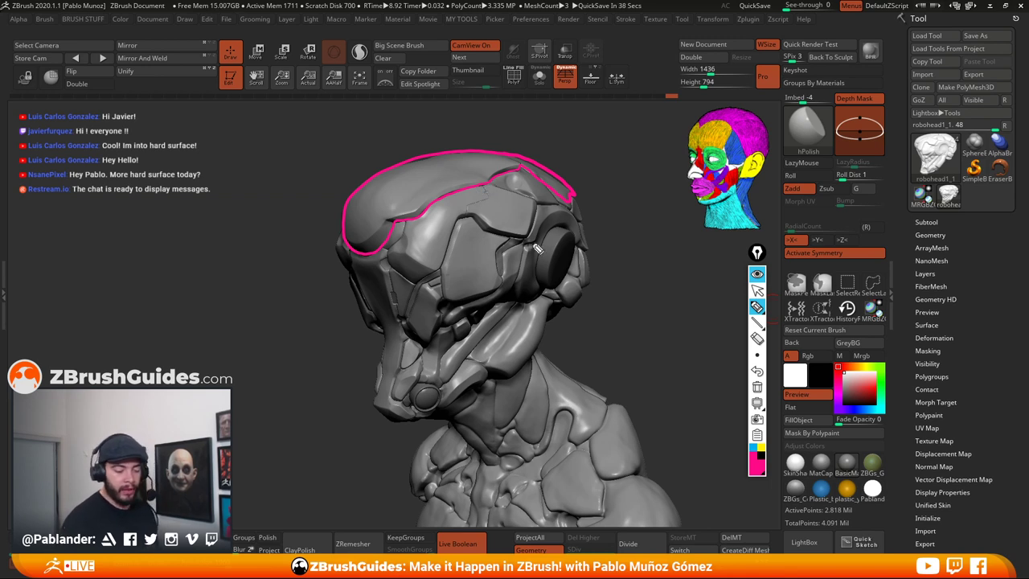
# Outline the face and side section of the head below the cranium plate in yellow, and switch the pen to blue
pyautogui.click(758, 461)
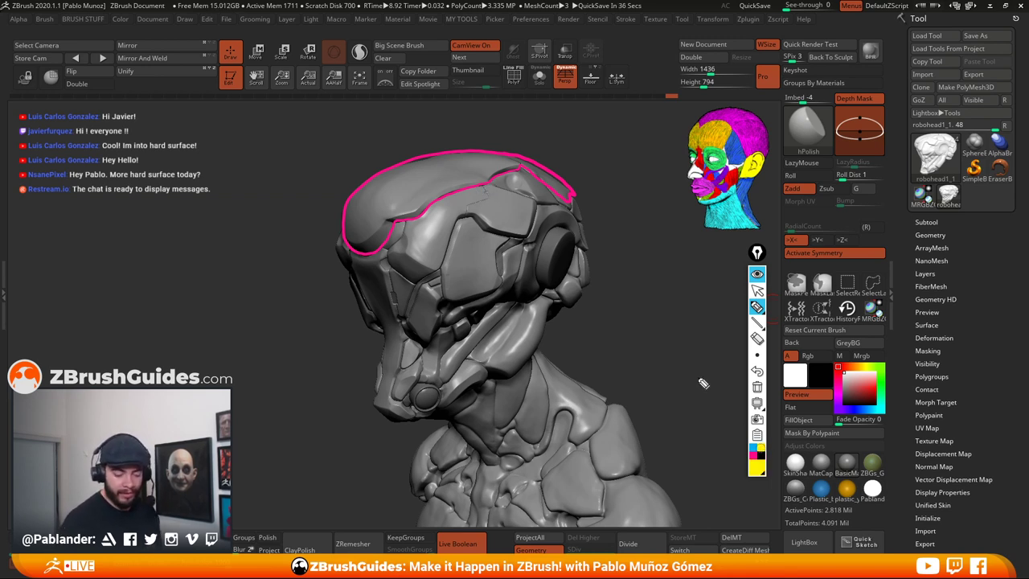
pyautogui.moveTo(578, 203)
pyautogui.mouseDown()
pyautogui.moveTo(593, 285)
pyautogui.moveTo(532, 369)
pyautogui.moveTo(414, 426)
pyautogui.moveTo(342, 245)
pyautogui.moveTo(526, 178)
pyautogui.moveTo(586, 205)
pyautogui.mouseUp()
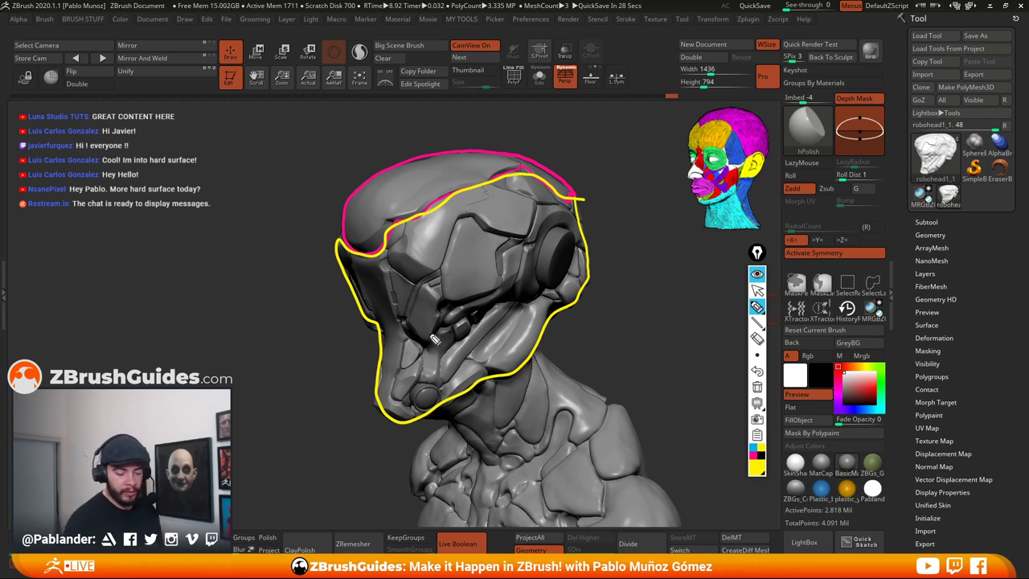
pyautogui.click(756, 448)
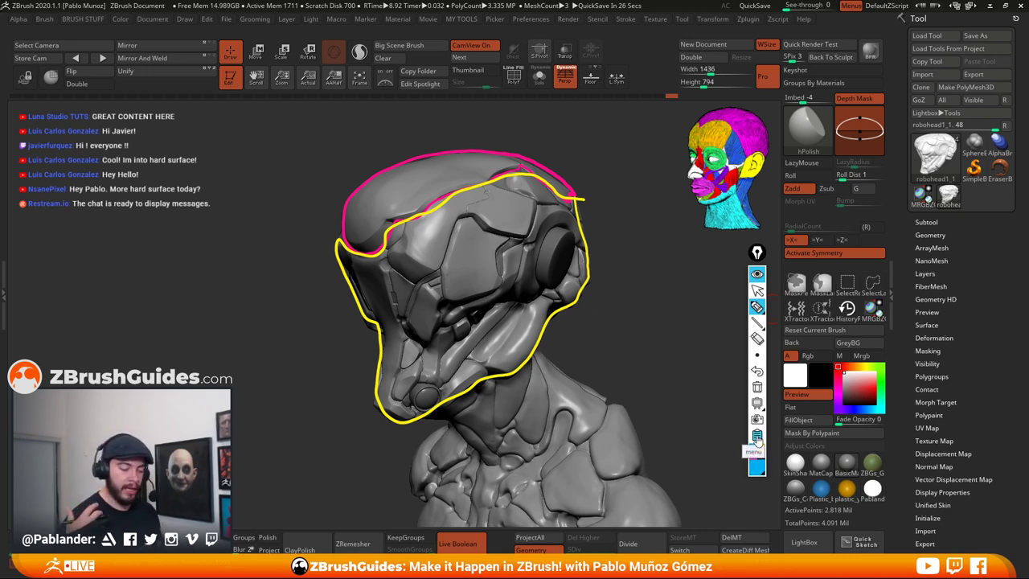
# Outline the upper side panels under the cranium plate in blue and the plate in front of the ear disc in green
pyautogui.moveTo(492, 184)
pyautogui.mouseDown()
pyautogui.moveTo(530, 200)
pyautogui.moveTo(528, 245)
pyautogui.moveTo(468, 219)
pyautogui.moveTo(438, 273)
pyautogui.moveTo(392, 267)
pyautogui.moveTo(410, 221)
pyautogui.mouseUp()
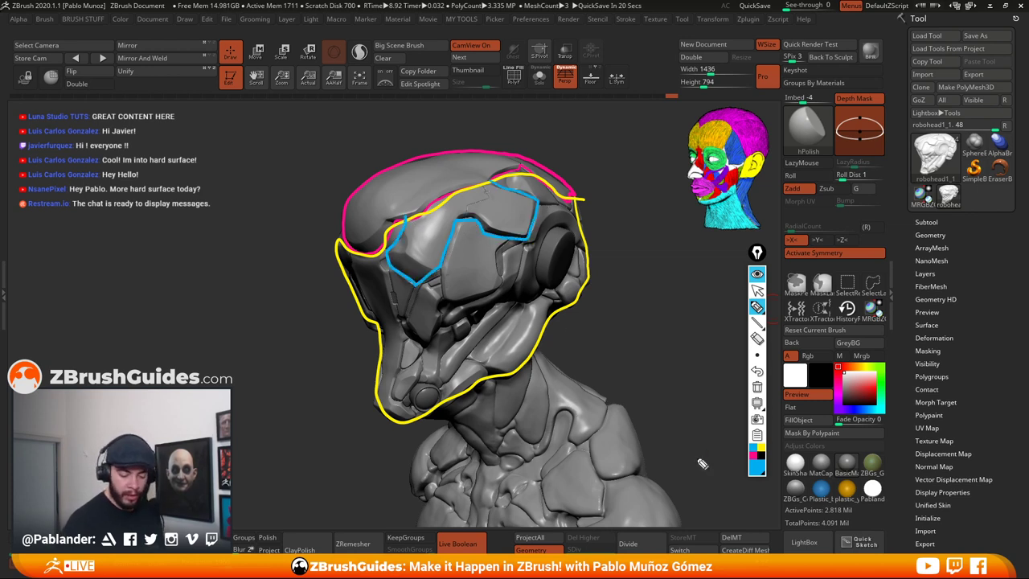
pyautogui.click(758, 464)
pyautogui.click(811, 359)
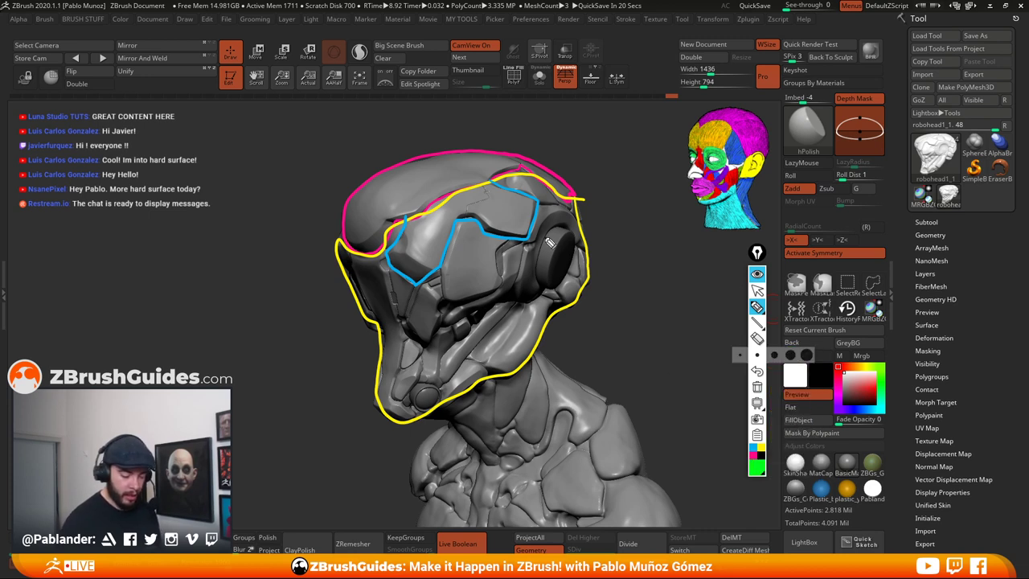
pyautogui.moveTo(515, 243)
pyautogui.mouseDown()
pyautogui.moveTo(498, 258)
pyautogui.moveTo(508, 281)
pyautogui.moveTo(467, 303)
pyautogui.moveTo(442, 275)
pyautogui.moveTo(460, 222)
pyautogui.moveTo(495, 245)
pyautogui.moveTo(515, 239)
pyautogui.mouseUp()
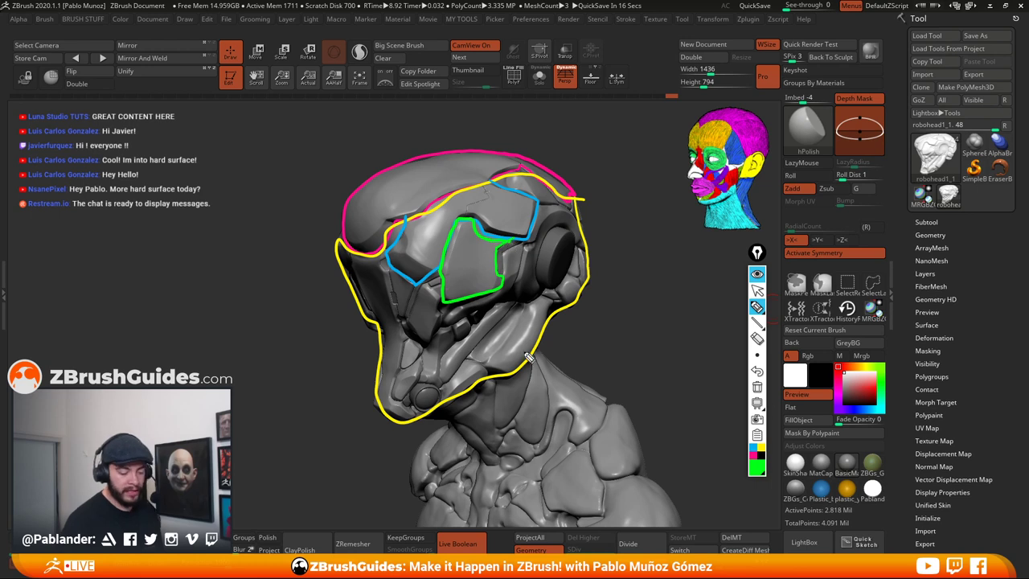
# Draw green leader lines numbering the outlined sections 1 to 4, and outline a small jaw piece labelled 5
pyautogui.moveTo(524, 159); pyautogui.dragTo(572, 132)
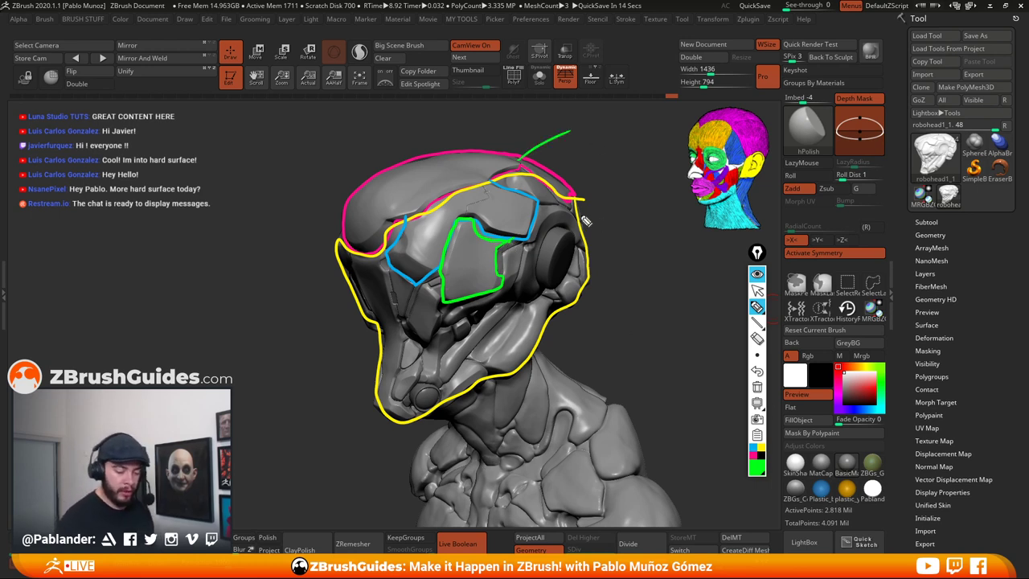
pyautogui.moveTo(583, 226); pyautogui.dragTo(636, 208)
pyautogui.moveTo(520, 219); pyautogui.dragTo(558, 213)
pyautogui.moveTo(487, 277); pyautogui.dragTo(611, 270)
pyautogui.moveTo(588, 119); pyautogui.dragTo(590, 137)
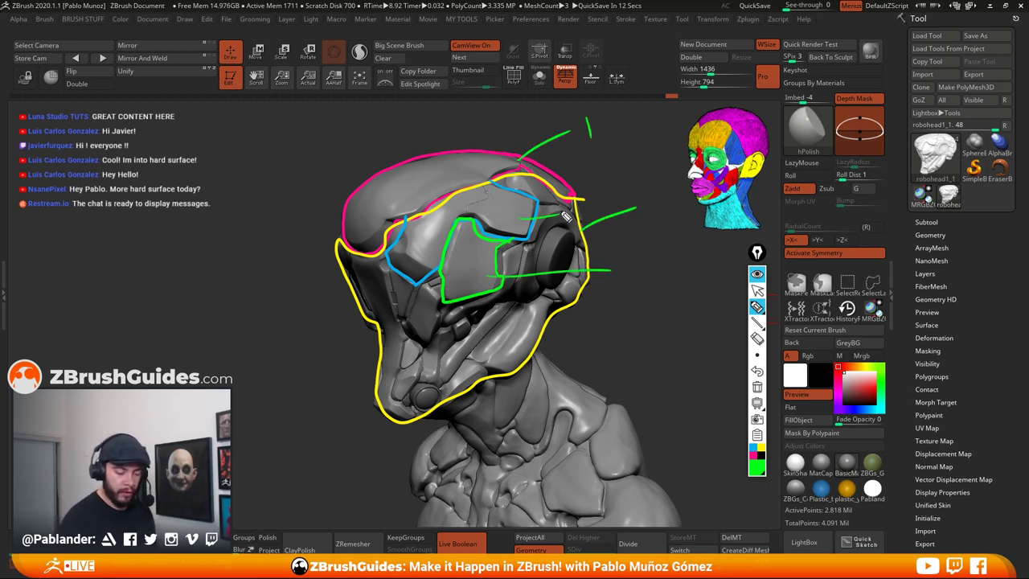
pyautogui.moveTo(641, 204); pyautogui.dragTo(653, 218)
pyautogui.moveTo(566, 208); pyautogui.dragTo(568, 232)
pyautogui.moveTo(618, 259); pyautogui.dragTo(622, 286)
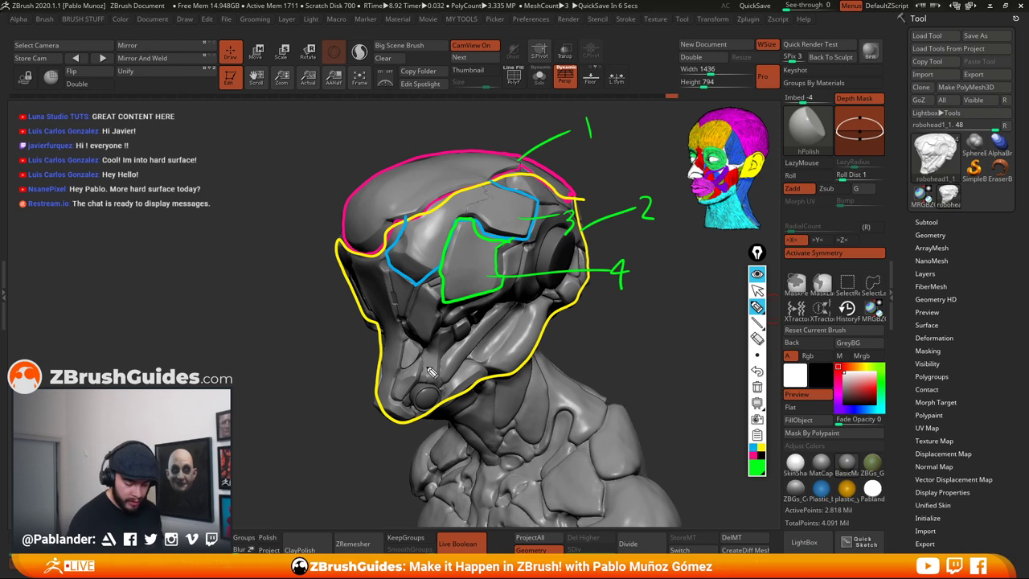
pyautogui.moveTo(418, 363)
pyautogui.mouseDown()
pyautogui.moveTo(412, 372)
pyautogui.moveTo(403, 360)
pyautogui.moveTo(409, 342)
pyautogui.moveTo(428, 356)
pyautogui.moveTo(594, 340)
pyautogui.moveTo(601, 349)
pyautogui.mouseUp()
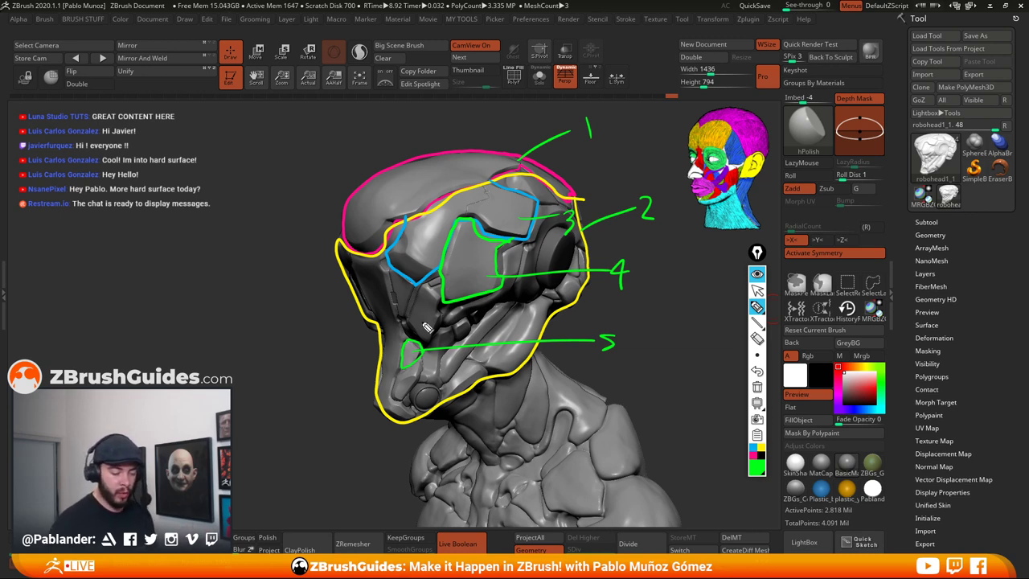
# Clear all the annotations from the screen and collapse the annotation toolbar
pyautogui.click(756, 387)
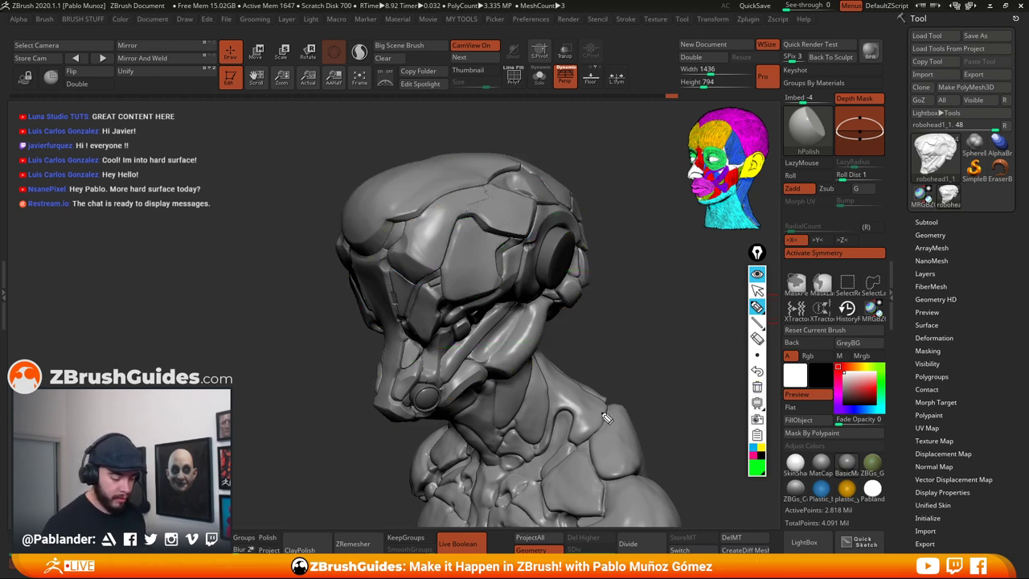
pyautogui.click(756, 276)
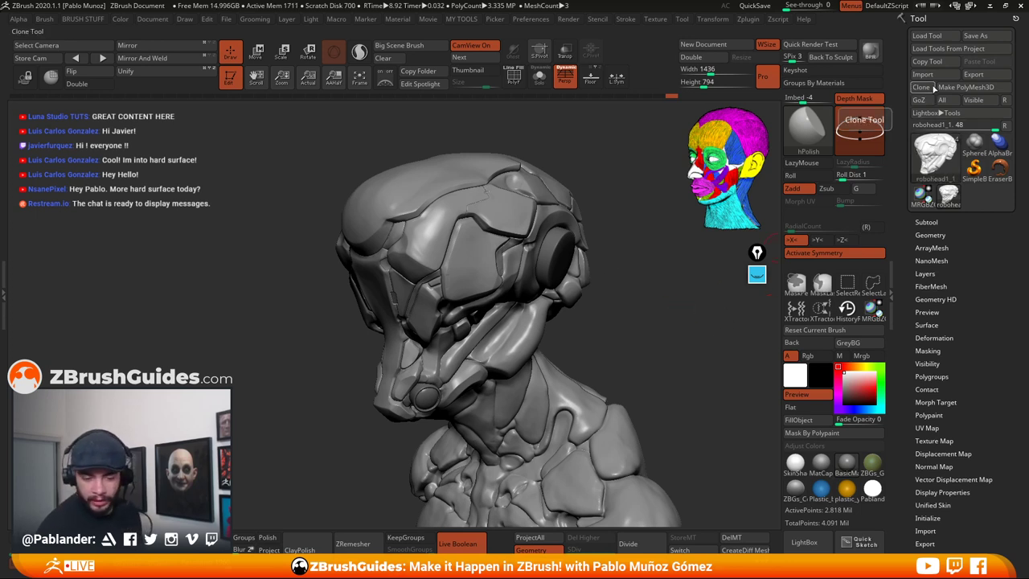
# Clone the robohead1_1 subtool into a separate tool, switch to the clone, and turn off perspective
pyautogui.click(926, 222)
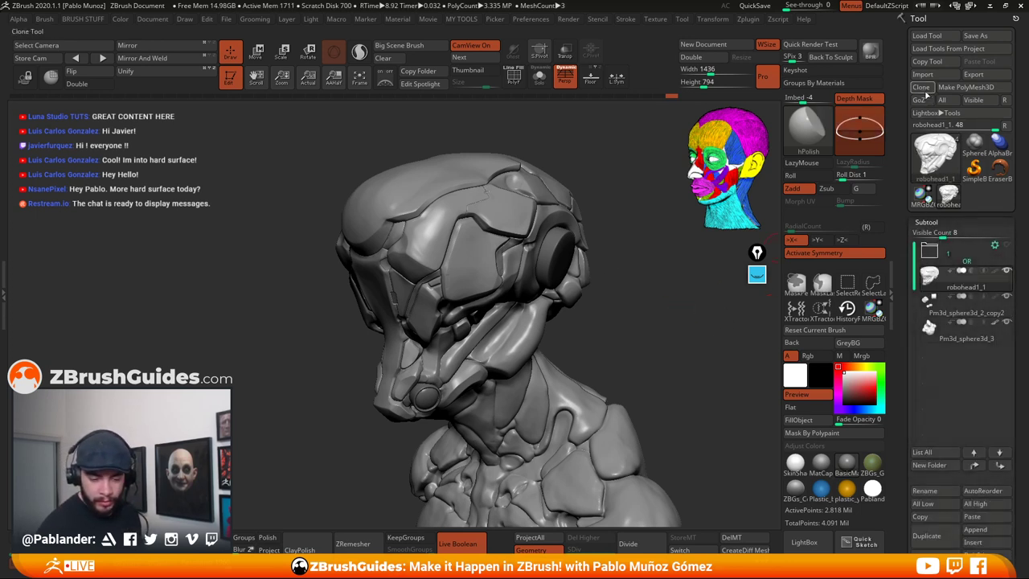
pyautogui.click(949, 195)
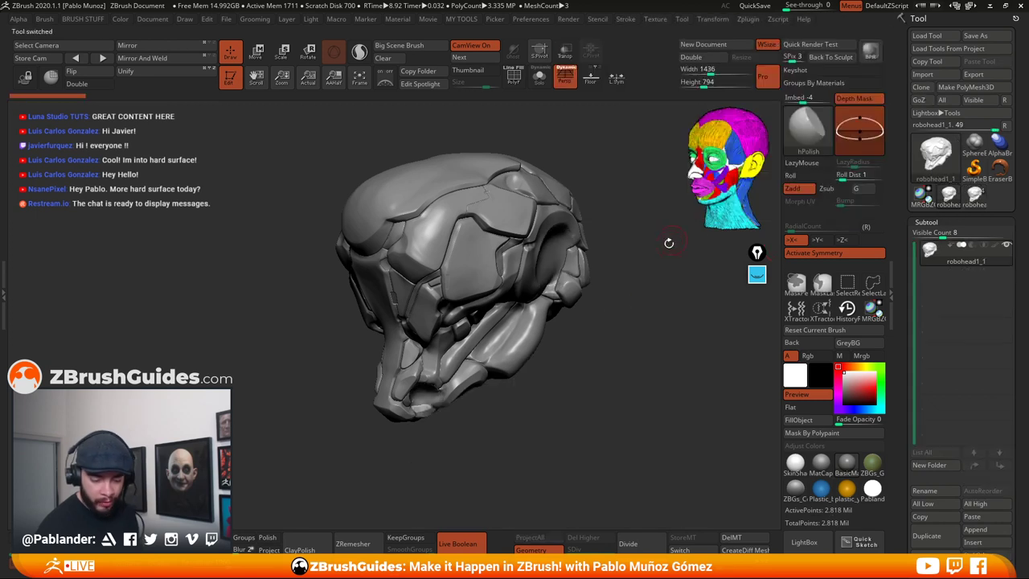
pyautogui.click(565, 77)
pyautogui.moveTo(620, 395)
pyautogui.mouseDown()
pyautogui.moveTo(577, 395)
pyautogui.moveTo(637, 395)
pyautogui.mouseUp()
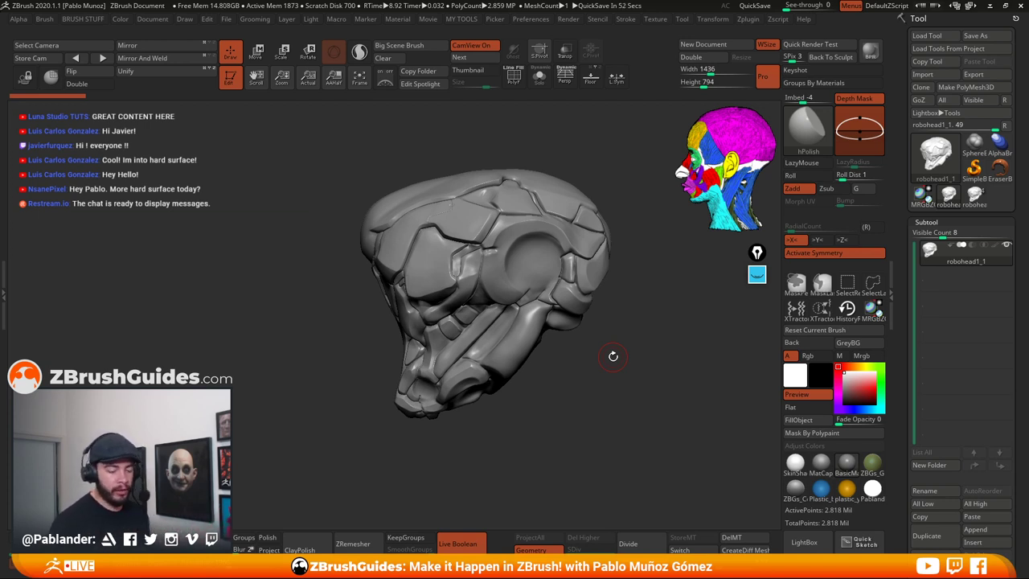
pyautogui.keyDown('alt'); pyautogui.moveTo(618, 392); pyautogui.dragTo(627, 389); pyautogui.keyUp('alt')
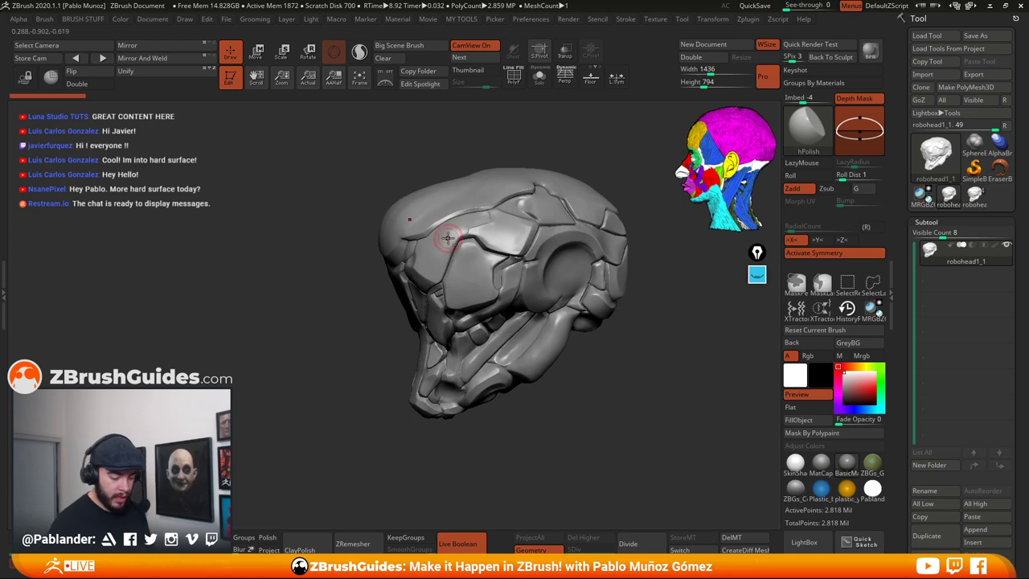
# Mask the cranium plate with MaskLasso, leaving the front side panels below its seam unmasked
pyautogui.moveTo(443, 236)
pyautogui.keyDown('ctrl'); pyautogui.mouseDown(button='right')
pyautogui.moveTo(490, 259)
pyautogui.moveTo(483, 283)
pyautogui.moveTo(574, 298)
pyautogui.mouseUp(button='right'); pyautogui.keyUp('ctrl')
pyautogui.press('s')
pyautogui.moveTo(570, 245); pyautogui.dragTo(576, 245)
pyautogui.keyDown('alt'); pyautogui.moveTo(530, 238); pyautogui.dragTo(553, 267, button='right'); pyautogui.keyUp('alt')
pyautogui.press('ctrl')
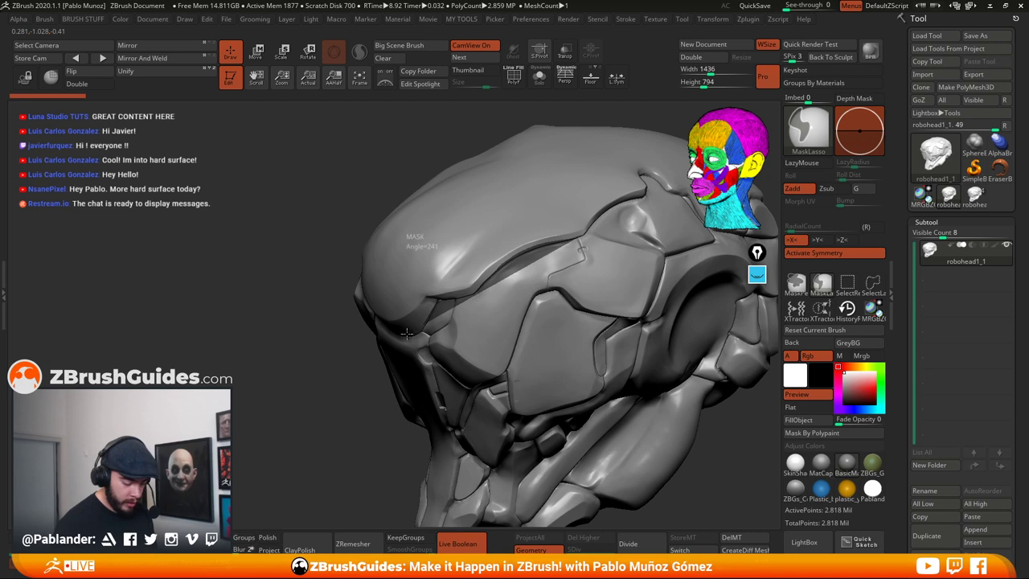
pyautogui.moveTo(401, 329)
pyautogui.keyDown('ctrl'); pyautogui.mouseDown()
pyautogui.moveTo(313, 410)
pyautogui.moveTo(438, 476)
pyautogui.moveTo(555, 454)
pyautogui.moveTo(635, 422)
pyautogui.moveTo(679, 438)
pyautogui.moveTo(670, 397)
pyautogui.mouseUp(); pyautogui.keyUp('ctrl')
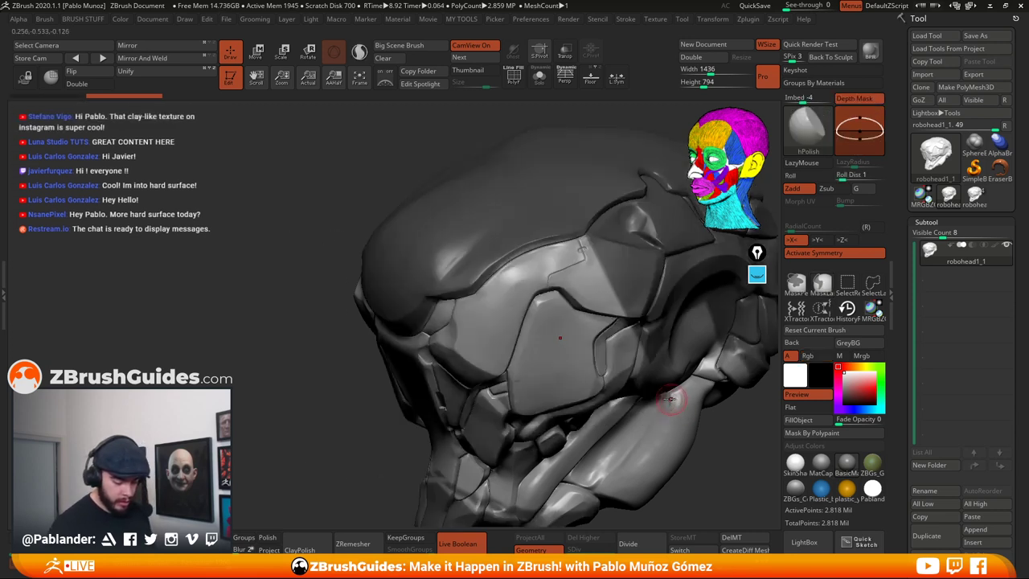
# Extend the unmasked area with MaskLasso along the cranium seam to the side panels and the notched panel above the ear recess
pyautogui.moveTo(633, 373)
pyautogui.mouseDown(button='right')
pyautogui.moveTo(578, 367)
pyautogui.moveTo(613, 306)
pyautogui.moveTo(519, 340)
pyautogui.moveTo(637, 352)
pyautogui.moveTo(679, 341)
pyautogui.mouseUp(button='right')
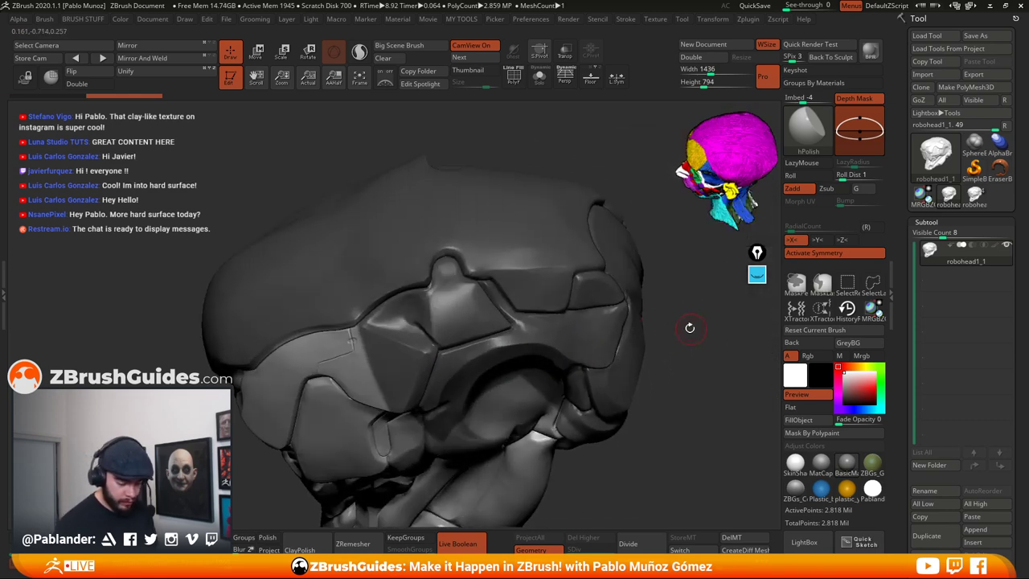
pyautogui.press('ctrl')
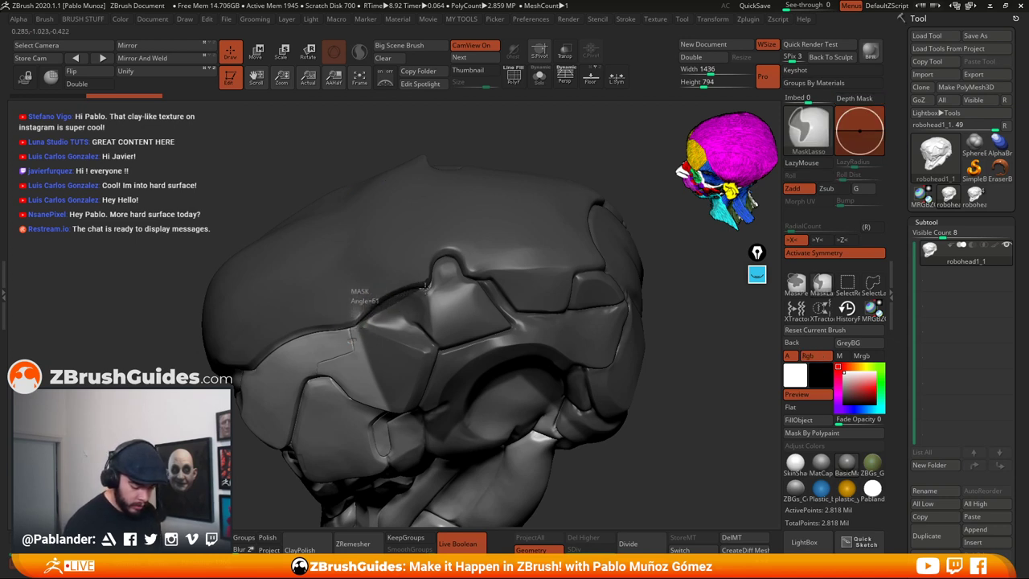
pyautogui.moveTo(426, 285)
pyautogui.keyDown('ctrl'); pyautogui.mouseDown()
pyautogui.moveTo(476, 330)
pyautogui.moveTo(438, 487)
pyautogui.moveTo(305, 456)
pyautogui.mouseUp(); pyautogui.keyUp('ctrl')
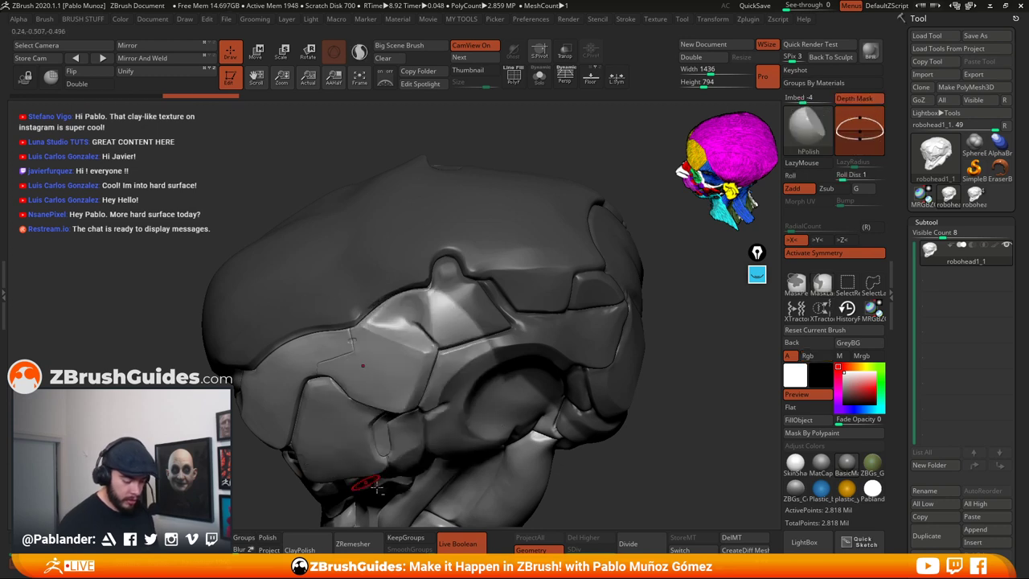
pyautogui.keyDown('alt'); pyautogui.moveTo(525, 273); pyautogui.dragTo(517, 290, button='right'); pyautogui.keyUp('alt')
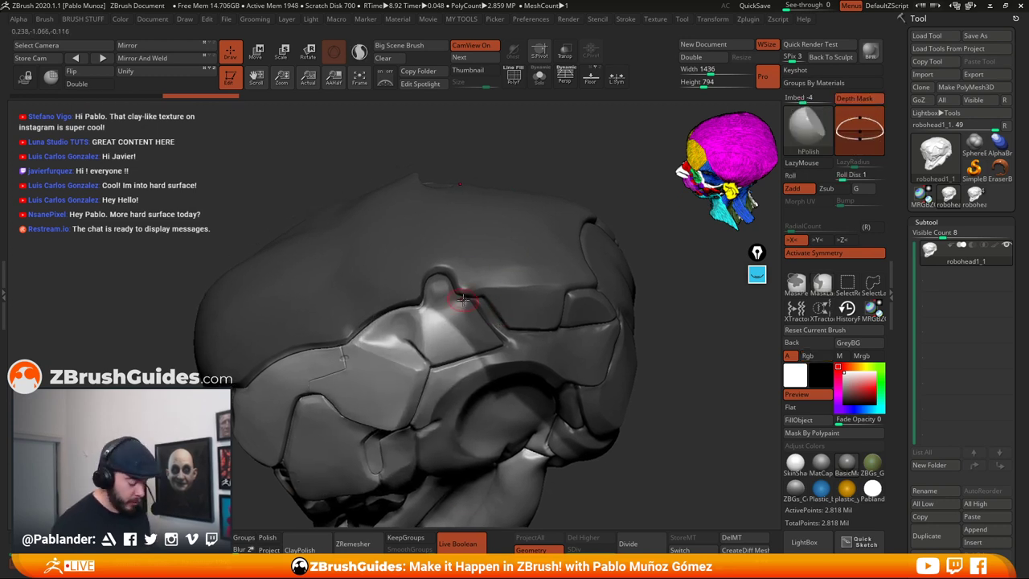
pyautogui.moveTo(429, 281)
pyautogui.mouseDown(button='right')
pyautogui.moveTo(438, 289)
pyautogui.moveTo(426, 298)
pyautogui.mouseUp(button='right')
pyautogui.press('ctrl')
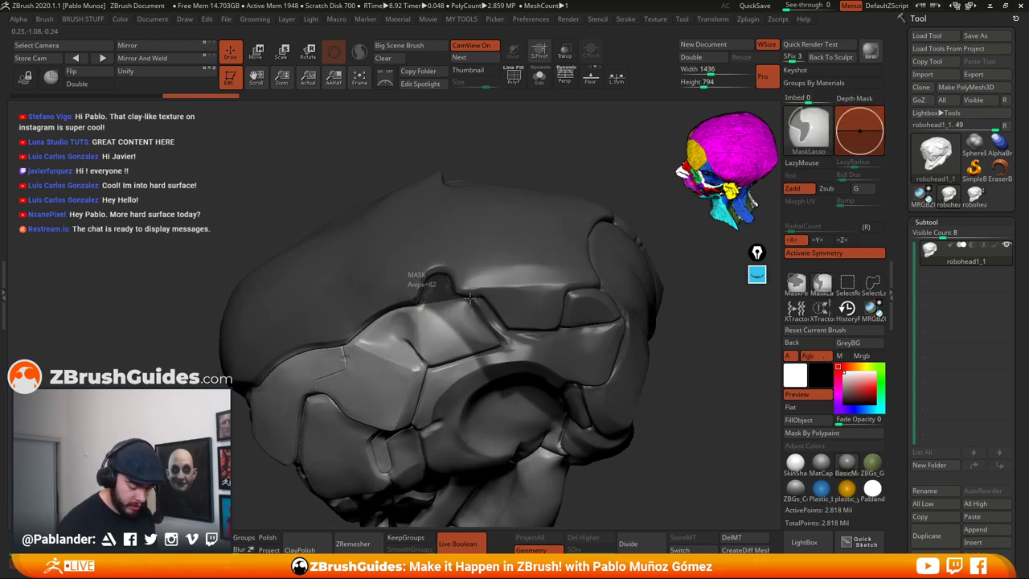
pyautogui.moveTo(474, 304)
pyautogui.keyDown('ctrl'); pyautogui.mouseDown()
pyautogui.moveTo(507, 353)
pyautogui.moveTo(490, 422)
pyautogui.moveTo(426, 426)
pyautogui.moveTo(394, 391)
pyautogui.mouseUp(); pyautogui.keyUp('ctrl')
# Refine the lasso mask border around the rounded notch and the panel just in front of it
pyautogui.moveTo(450, 316)
pyautogui.keyDown('shift'); pyautogui.mouseDown(button='right')
pyautogui.moveTo(421, 298)
pyautogui.moveTo(441, 314)
pyautogui.moveTo(512, 259)
pyautogui.mouseUp(button='right'); pyautogui.keyUp('shift')
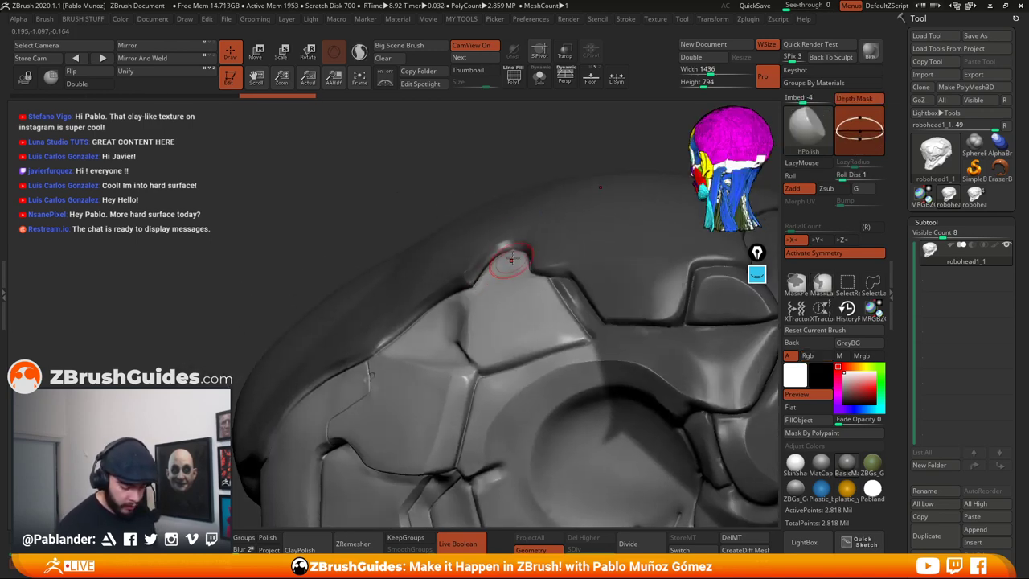
pyautogui.press('ctrl')
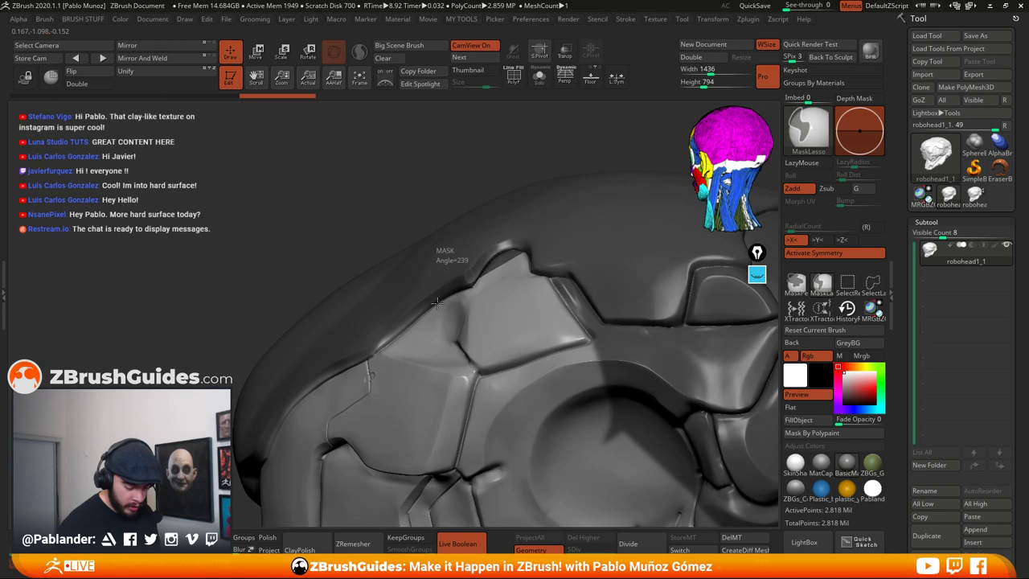
pyautogui.moveTo(423, 314)
pyautogui.keyDown('ctrl'); pyautogui.mouseDown()
pyautogui.moveTo(373, 353)
pyautogui.moveTo(426, 436)
pyautogui.moveTo(526, 475)
pyautogui.mouseUp(); pyautogui.keyUp('ctrl')
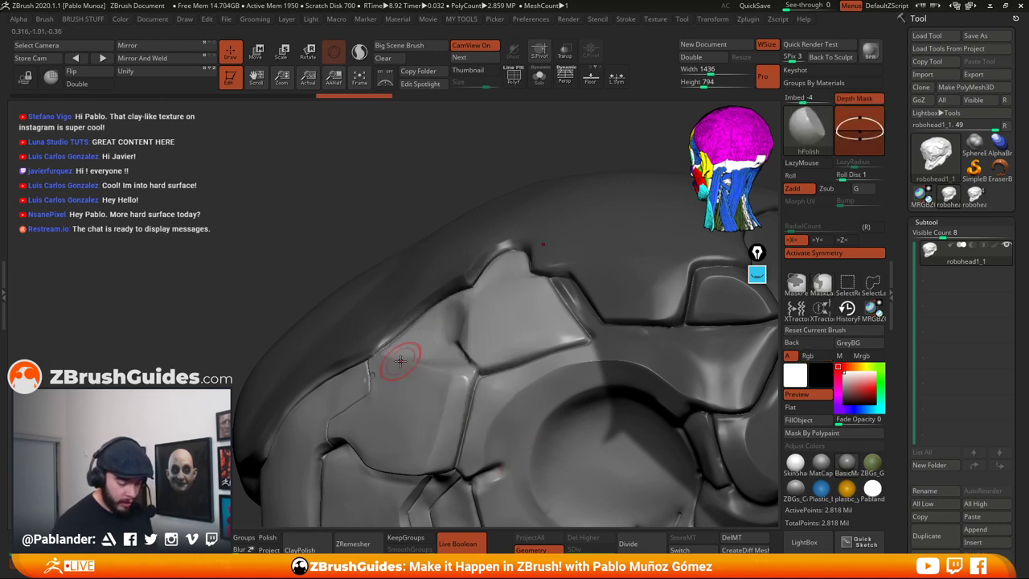
# Tidy the lasso mask along the cranium plate's edge above the front side panels so it follows the seam
pyautogui.moveTo(426, 347)
pyautogui.mouseDown(button='right')
pyautogui.moveTo(405, 340)
pyautogui.moveTo(442, 320)
pyautogui.moveTo(434, 273)
pyautogui.mouseUp(button='right')
pyautogui.press('ctrl')
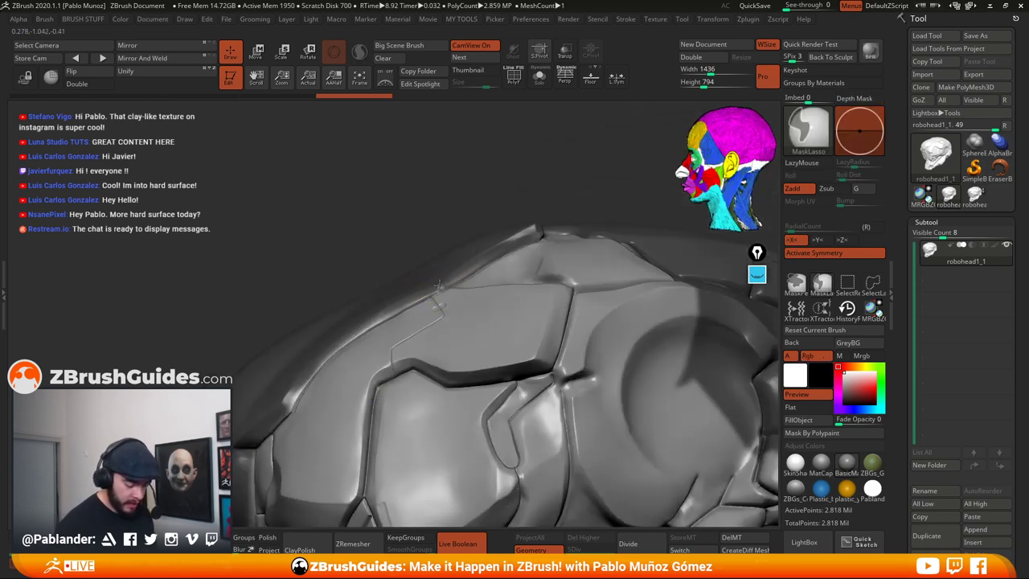
pyautogui.moveTo(409, 299)
pyautogui.keyDown('ctrl'); pyautogui.mouseDown()
pyautogui.moveTo(373, 318)
pyautogui.moveTo(286, 405)
pyautogui.moveTo(346, 188)
pyautogui.moveTo(367, 173)
pyautogui.mouseUp(); pyautogui.keyUp('ctrl')
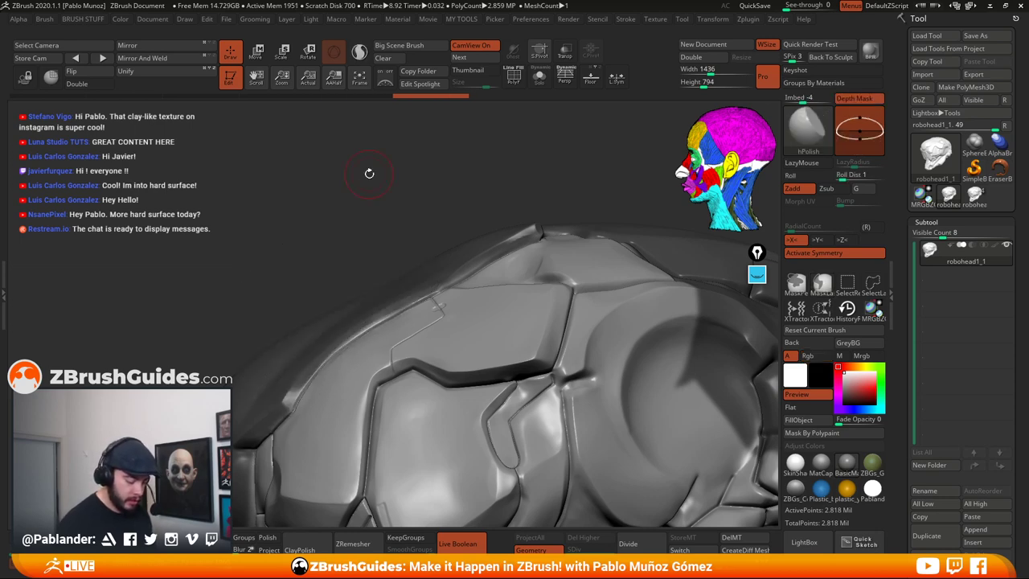
pyautogui.moveTo(416, 342); pyautogui.dragTo(429, 356, button='right')
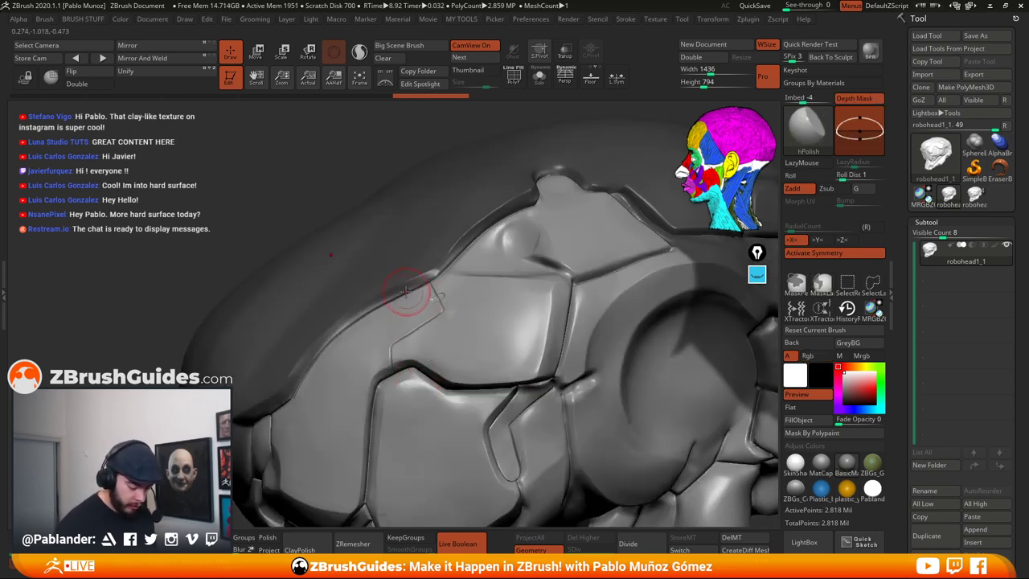
pyautogui.moveTo(405, 291); pyautogui.dragTo(408, 288)
pyautogui.press('ctrl')
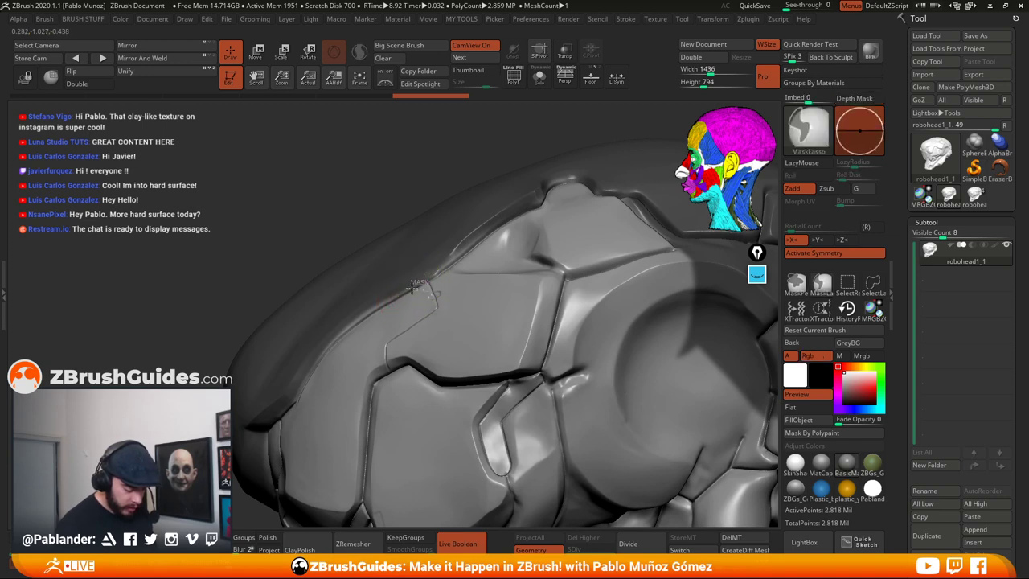
pyautogui.moveTo(359, 318)
pyautogui.keyDown('ctrl'); pyautogui.mouseDown()
pyautogui.moveTo(267, 326)
pyautogui.moveTo(269, 221)
pyautogui.mouseUp(); pyautogui.keyUp('ctrl')
# Clear the mask from the narrow bevelled strip directly behind the notched panel with MaskLasso
pyautogui.moveTo(492, 313); pyautogui.dragTo(518, 301, button='right')
pyautogui.moveTo(437, 241); pyautogui.dragTo(426, 239, button='right')
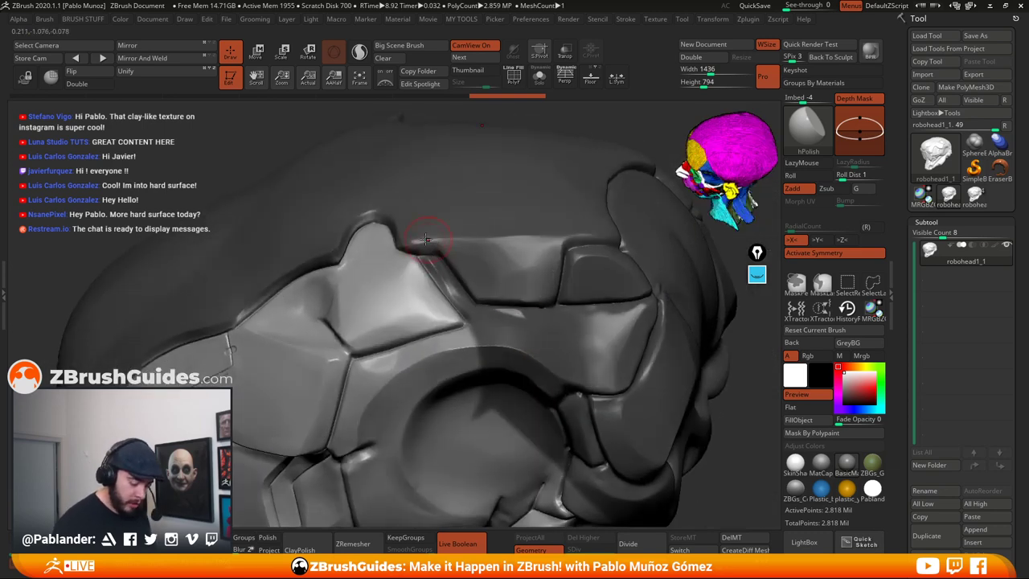
pyautogui.press('ctrl')
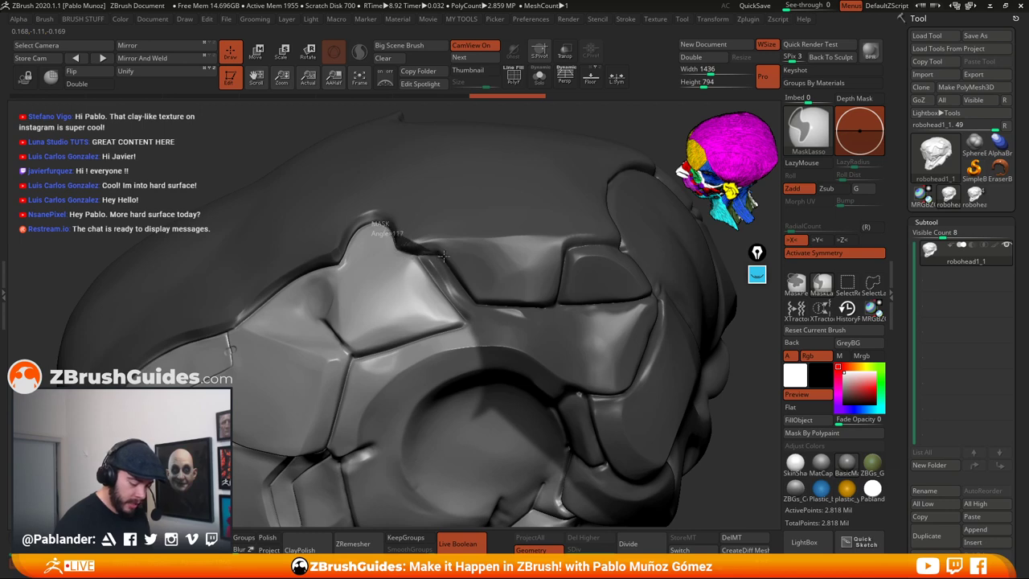
pyautogui.moveTo(452, 273)
pyautogui.keyDown('ctrl'); pyautogui.mouseDown()
pyautogui.moveTo(474, 306)
pyautogui.moveTo(435, 449)
pyautogui.moveTo(401, 442)
pyautogui.mouseUp(); pyautogui.keyUp('ctrl')
# Clear the mask with MaskLasso from the long panel above the ear recess and the area behind it, following the cranium seam
pyautogui.moveTo(463, 297); pyautogui.dragTo(589, 307, button='right')
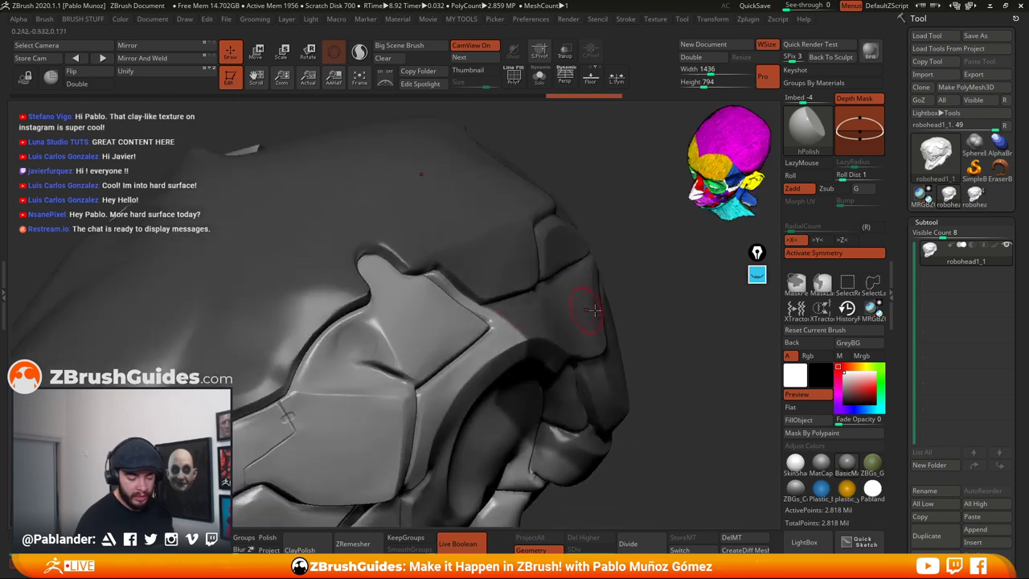
pyautogui.moveTo(699, 311); pyautogui.dragTo(550, 324, button='right')
pyautogui.moveTo(444, 336); pyautogui.dragTo(481, 302, button='right')
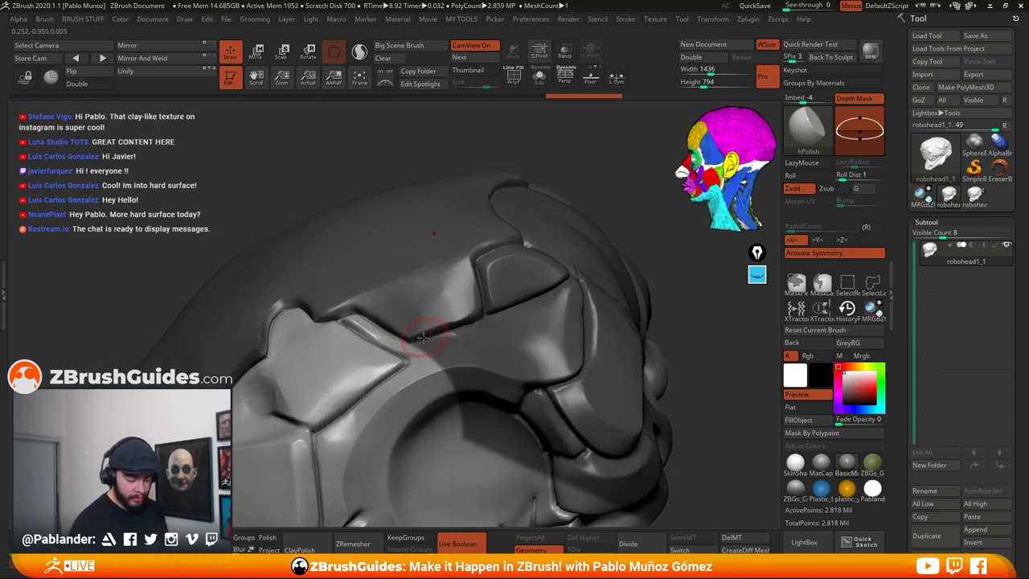
pyautogui.press('ctrl')
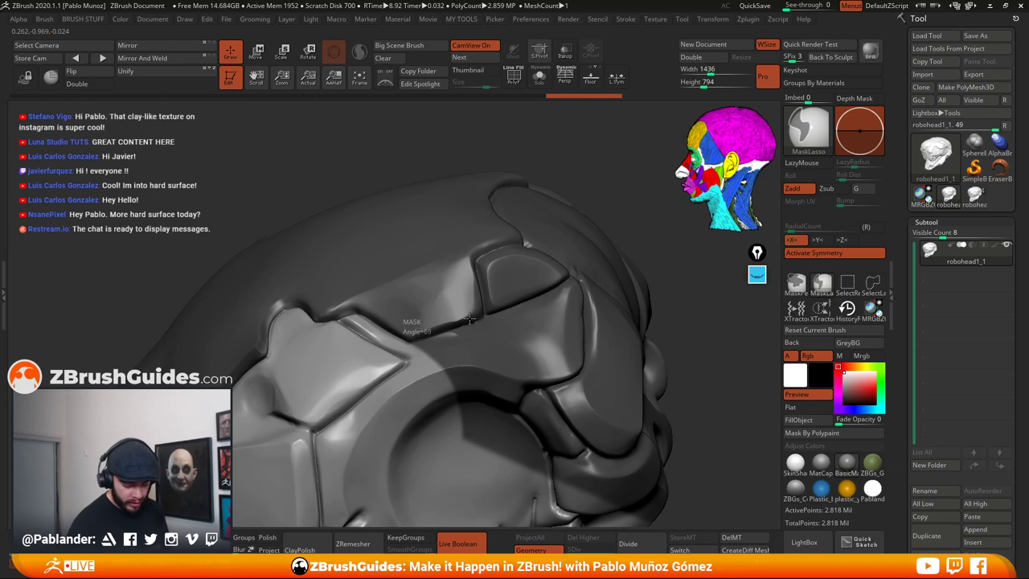
pyautogui.moveTo(469, 319)
pyautogui.keyDown('ctrl'); pyautogui.mouseDown()
pyautogui.moveTo(627, 331)
pyautogui.moveTo(642, 511)
pyautogui.moveTo(406, 350)
pyautogui.moveTo(531, 312)
pyautogui.mouseUp(); pyautogui.keyUp('ctrl')
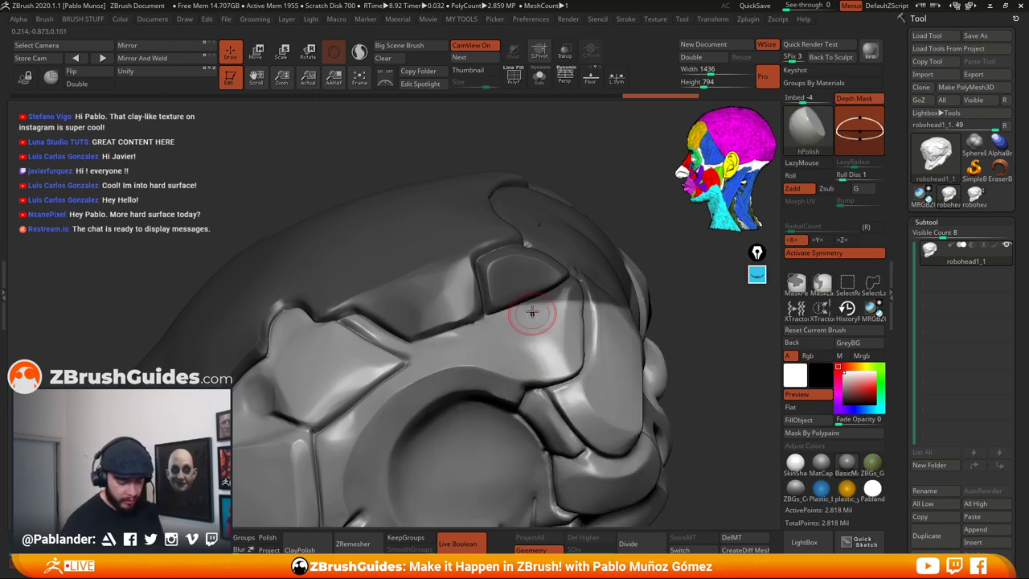
# Clear the mask from the small panel behind the ear recess and the lower back of the head with MaskLasso
pyautogui.moveTo(531, 312); pyautogui.dragTo(488, 306, button='right')
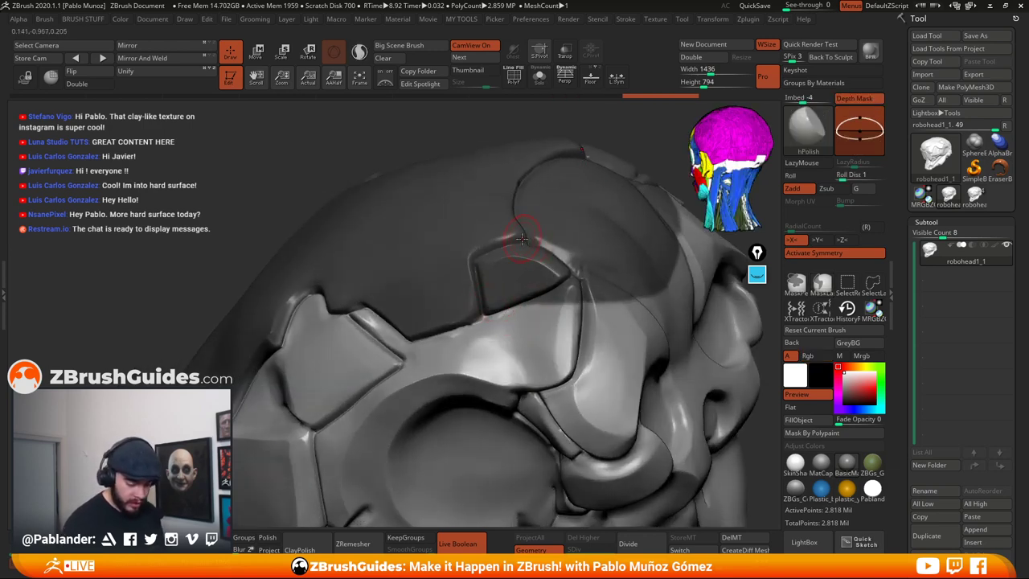
pyautogui.moveTo(532, 242); pyautogui.dragTo(505, 315, button='right')
pyautogui.rightClick(504, 315)
pyautogui.moveTo(623, 188); pyautogui.dragTo(533, 238, button='right')
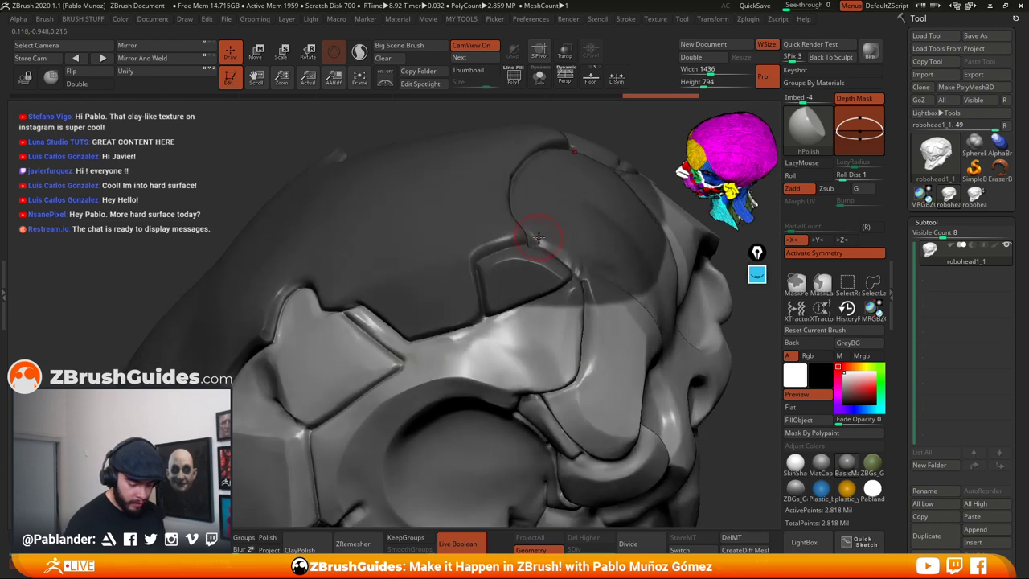
pyautogui.press('ctrl')
pyautogui.moveTo(481, 252)
pyautogui.keyDown('ctrl'); pyautogui.mouseDown()
pyautogui.moveTo(506, 282)
pyautogui.moveTo(548, 391)
pyautogui.moveTo(705, 297)
pyautogui.moveTo(708, 249)
pyautogui.mouseUp(); pyautogui.keyUp('ctrl')
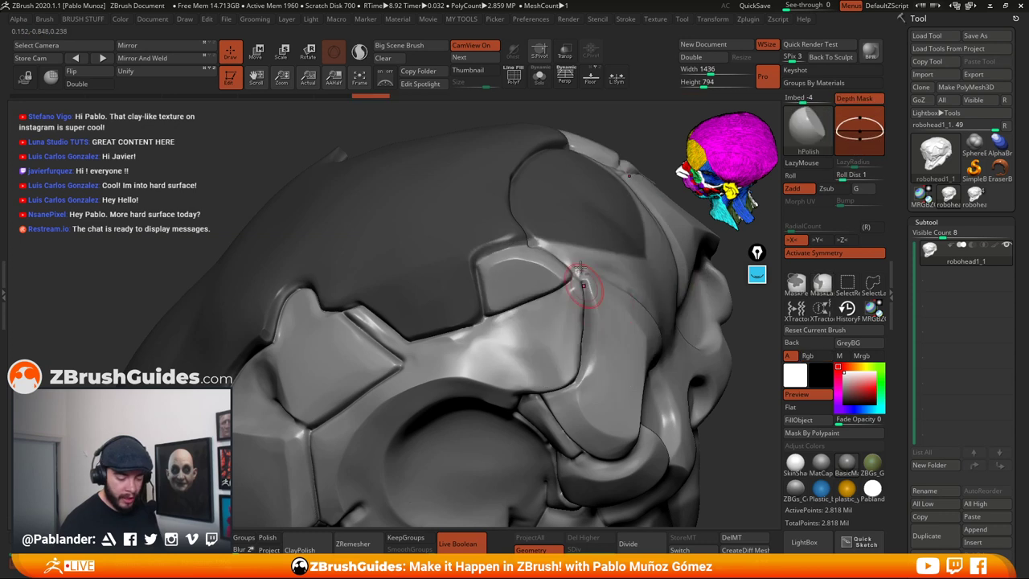
# Clear the mask from the rounded panel at the back of the head up to its curved seam with MaskLasso
pyautogui.moveTo(586, 292)
pyautogui.mouseDown(button='right')
pyautogui.moveTo(525, 322)
pyautogui.moveTo(528, 310)
pyautogui.mouseUp(button='right')
pyautogui.press('ctrl')
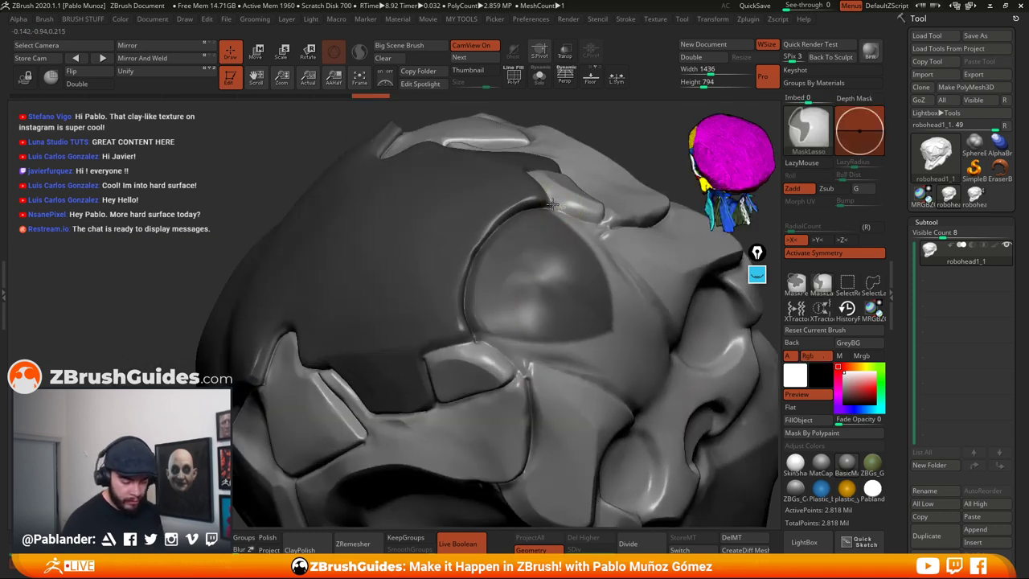
pyautogui.moveTo(497, 223)
pyautogui.keyDown('ctrl'); pyautogui.mouseDown()
pyautogui.moveTo(468, 268)
pyautogui.moveTo(474, 345)
pyautogui.moveTo(586, 408)
pyautogui.mouseUp(); pyautogui.keyUp('ctrl')
pyautogui.hotkey('ctrl', 'z')
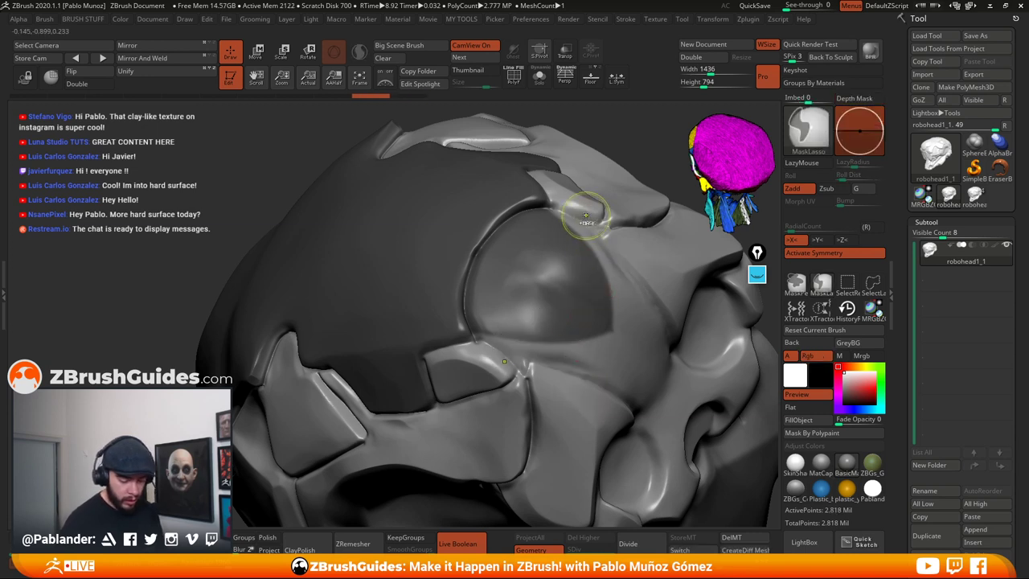
pyautogui.moveTo(534, 207)
pyautogui.keyDown('ctrl'); pyautogui.mouseDown()
pyautogui.moveTo(470, 256)
pyautogui.moveTo(463, 322)
pyautogui.moveTo(502, 381)
pyautogui.moveTo(619, 391)
pyautogui.moveTo(665, 346)
pyautogui.mouseUp(); pyautogui.keyUp('ctrl')
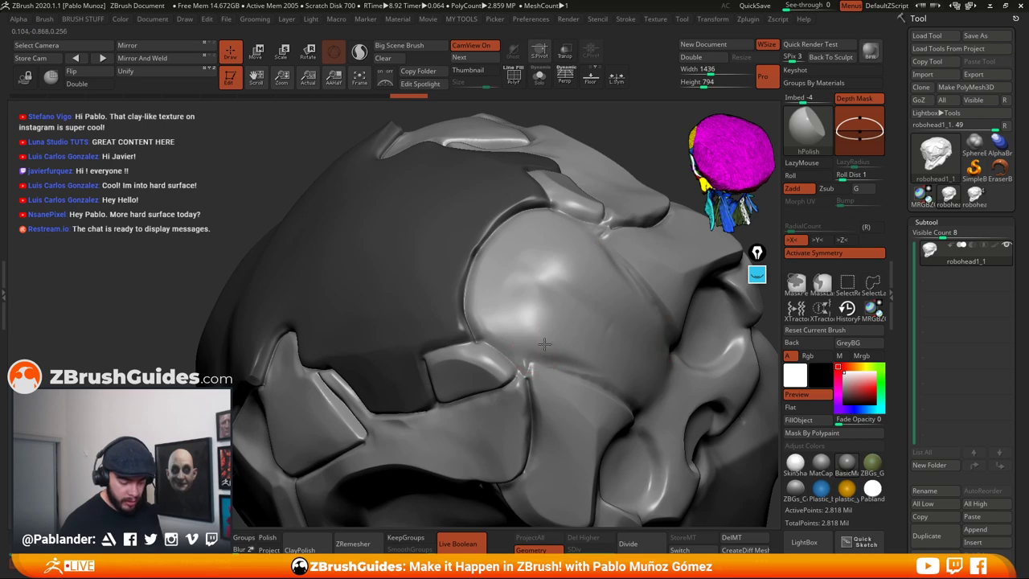
# Adjust the brush size and touch up the cranium mask's edge along the front and side seams with MaskPen
pyautogui.moveTo(544, 344)
pyautogui.mouseDown(button='right')
pyautogui.moveTo(505, 335)
pyautogui.moveTo(563, 320)
pyautogui.moveTo(544, 281)
pyautogui.moveTo(514, 340)
pyautogui.moveTo(486, 358)
pyautogui.moveTo(587, 294)
pyautogui.moveTo(463, 310)
pyautogui.moveTo(490, 290)
pyautogui.moveTo(632, 314)
pyautogui.mouseUp(button='right')
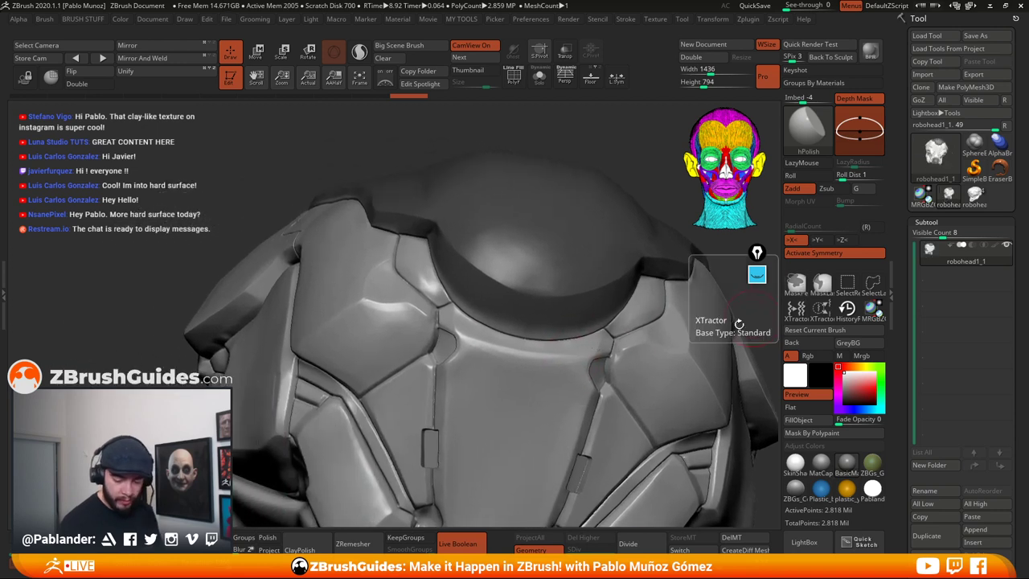
pyautogui.press('space')
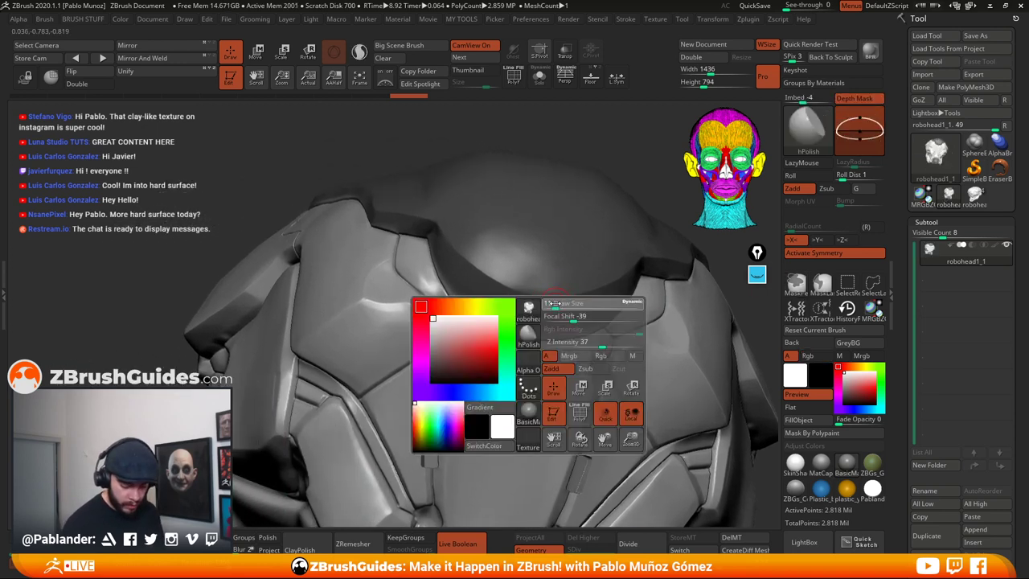
pyautogui.press('ctrl')
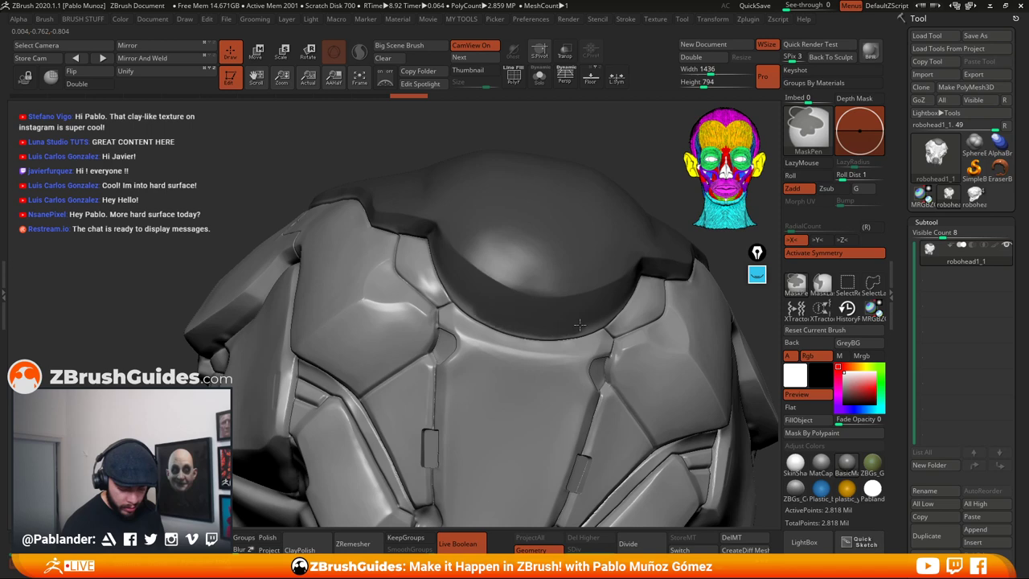
pyautogui.moveTo(616, 300); pyautogui.dragTo(604, 281, button='right')
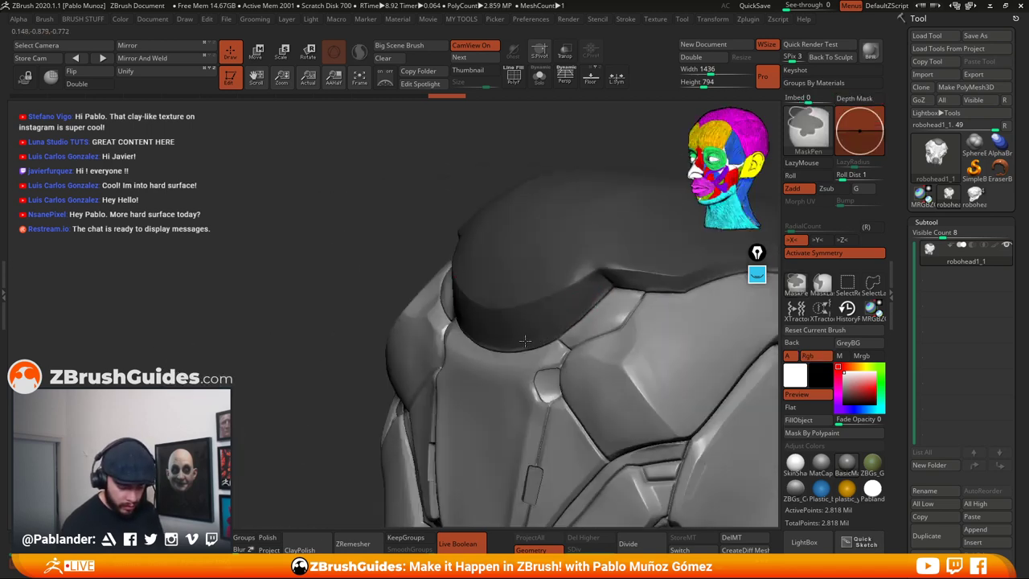
pyautogui.keyDown('alt'); pyautogui.moveTo(630, 328); pyautogui.dragTo(498, 320, button='right'); pyautogui.keyUp('alt')
pyautogui.keyDown('alt'); pyautogui.moveTo(617, 306); pyautogui.dragTo(448, 306, button='right'); pyautogui.keyUp('alt')
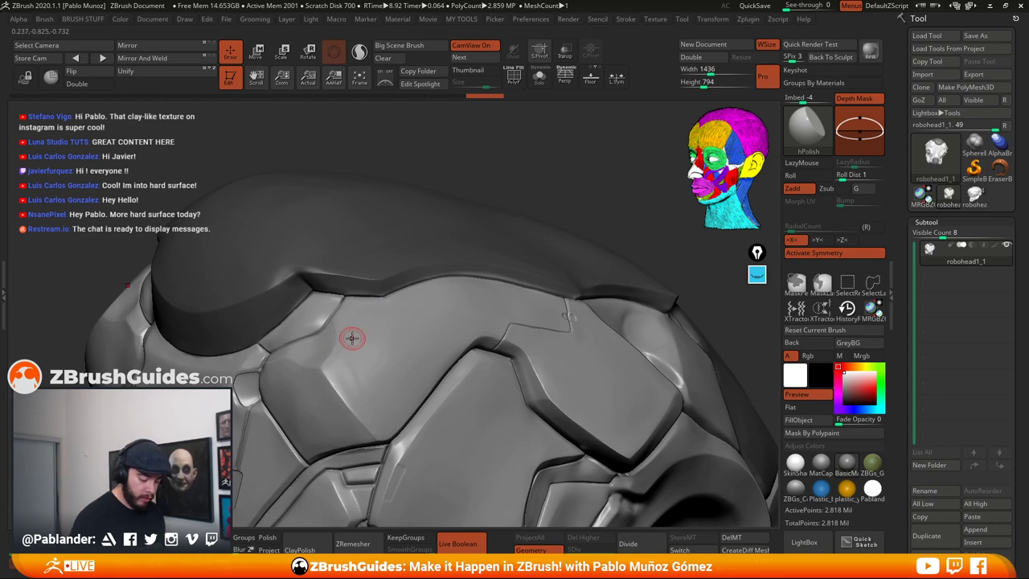
pyautogui.moveTo(351, 338); pyautogui.dragTo(694, 340, button='right')
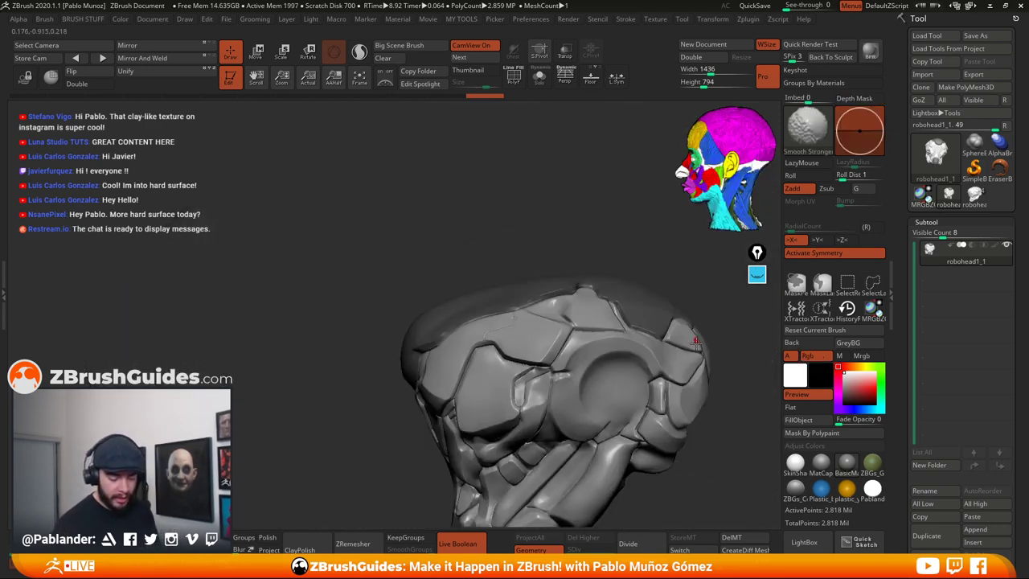
# Apply the SkinShade material to the head and inspect the mask from the front and back
pyautogui.keyDown('alt'); pyautogui.moveTo(638, 386); pyautogui.dragTo(679, 331, button='right'); pyautogui.keyUp('alt')
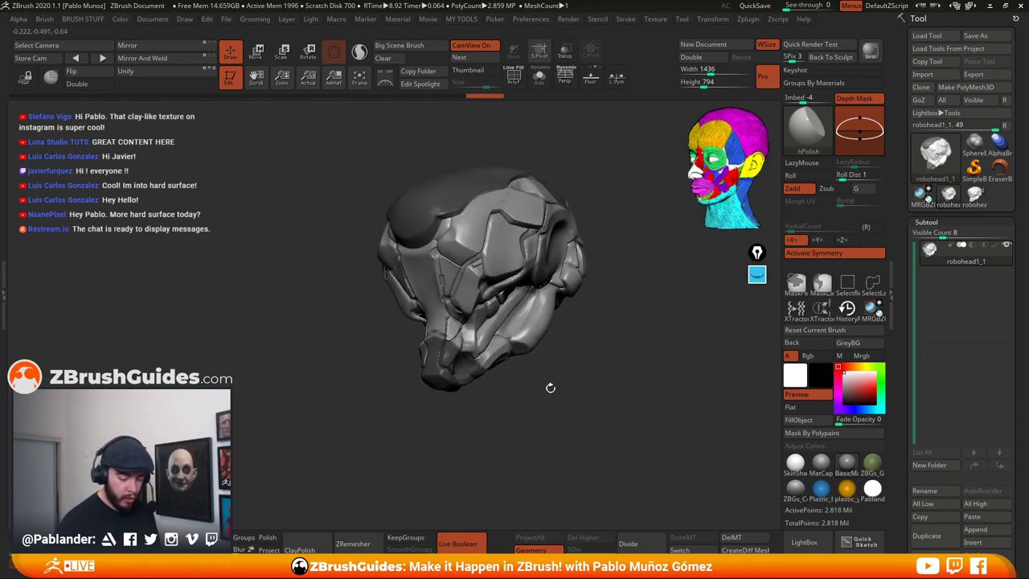
pyautogui.moveTo(550, 388)
pyautogui.mouseDown(button='right')
pyautogui.moveTo(581, 370)
pyautogui.moveTo(561, 376)
pyautogui.mouseUp(button='right')
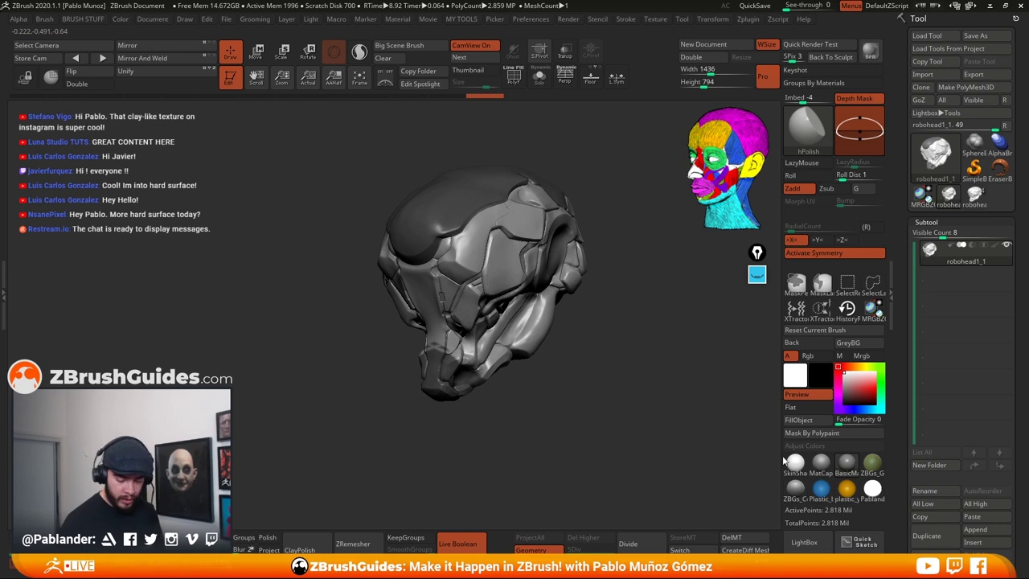
pyautogui.click(795, 464)
pyautogui.moveTo(603, 429); pyautogui.dragTo(548, 356, button='right')
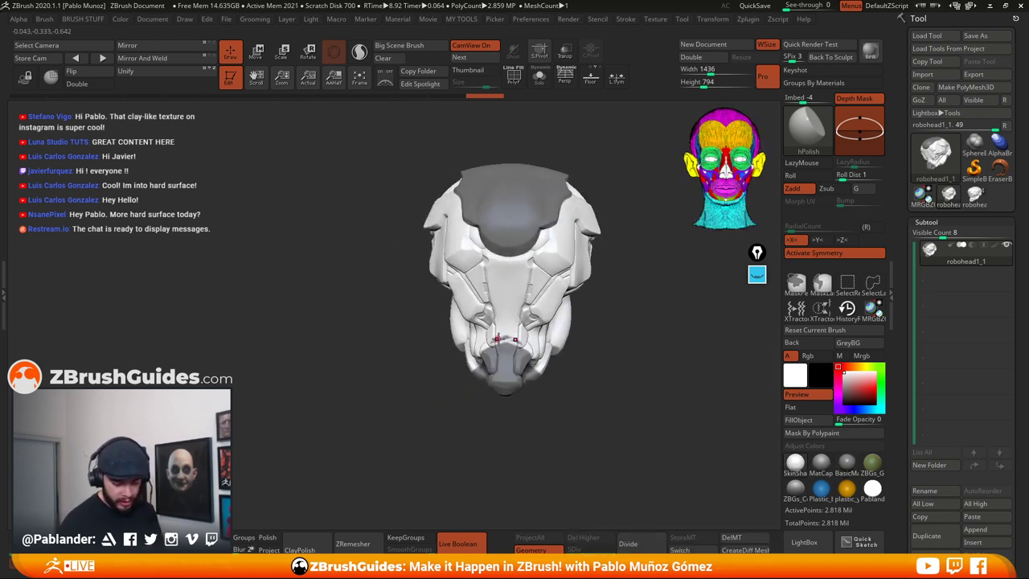
pyautogui.moveTo(485, 407); pyautogui.dragTo(638, 351, button='right')
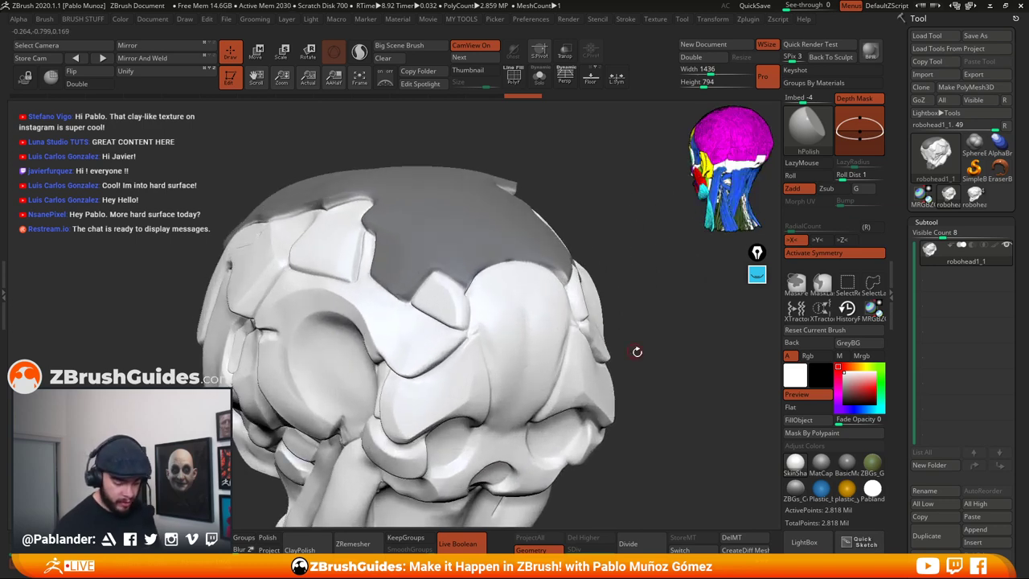
# Touch up the cranium mask with MaskPen along the rear seam and the notch above the ear recess
pyautogui.moveTo(605, 258); pyautogui.dragTo(565, 275, button='right')
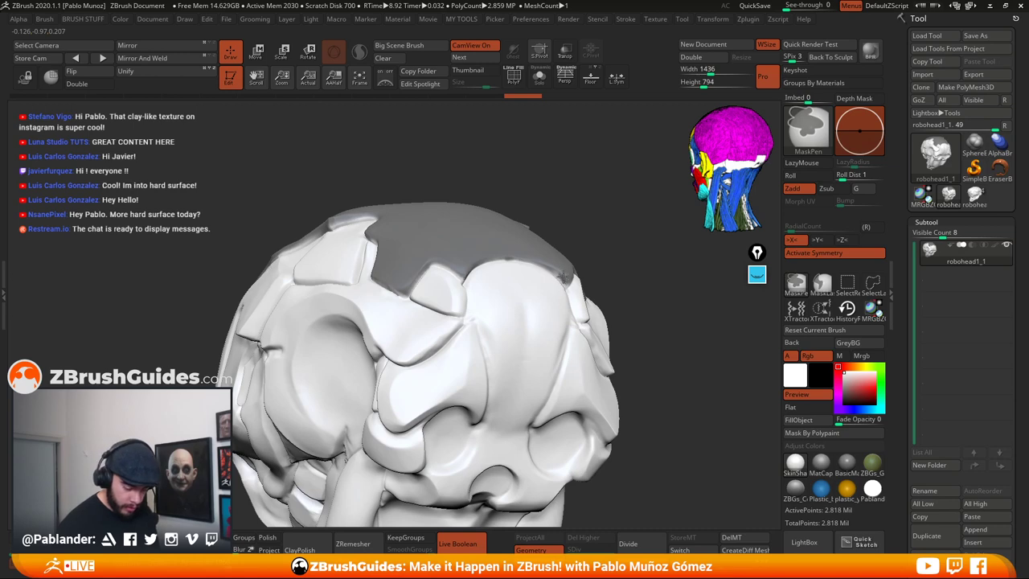
pyautogui.keyDown('ctrl'); pyautogui.moveTo(551, 265); pyautogui.dragTo(537, 251); pyautogui.keyUp('ctrl')
pyautogui.moveTo(477, 260); pyautogui.dragTo(551, 245, button='right')
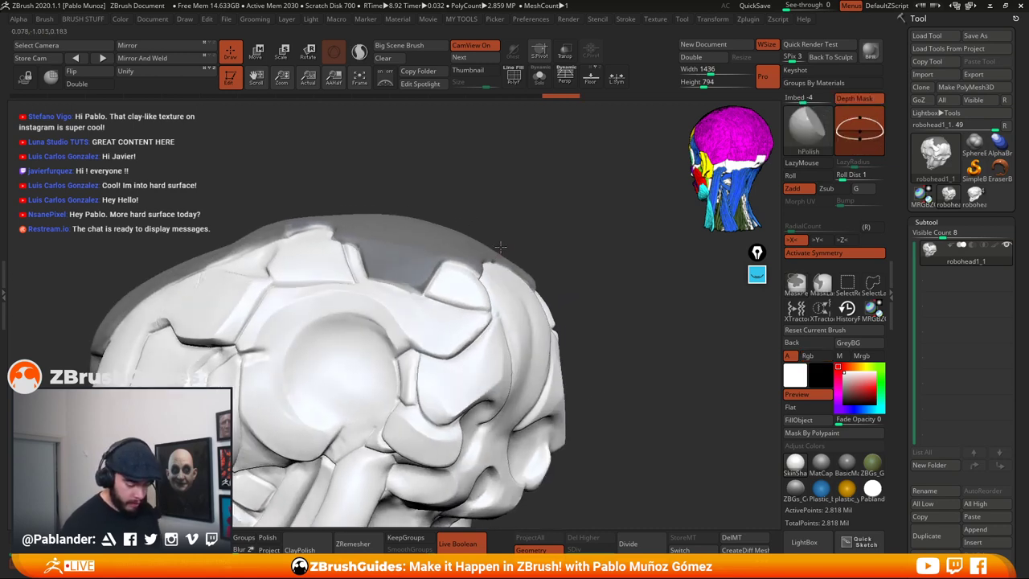
pyautogui.moveTo(398, 278)
pyautogui.mouseDown(button='right')
pyautogui.moveTo(624, 282)
pyautogui.moveTo(489, 296)
pyautogui.moveTo(592, 281)
pyautogui.moveTo(528, 266)
pyautogui.mouseUp(button='right')
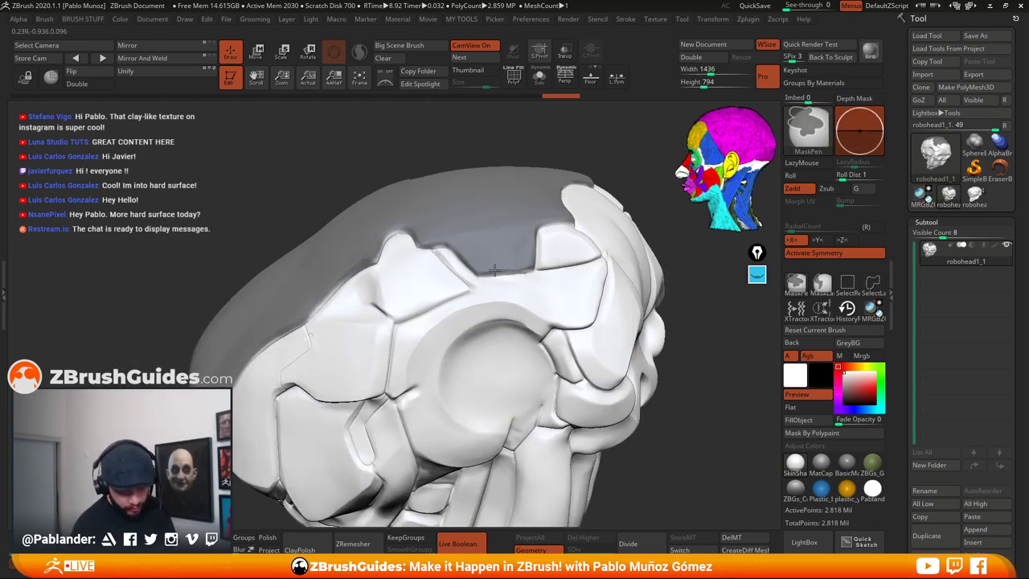
pyautogui.keyDown('ctrl'); pyautogui.click(528, 265); pyautogui.keyUp('ctrl')
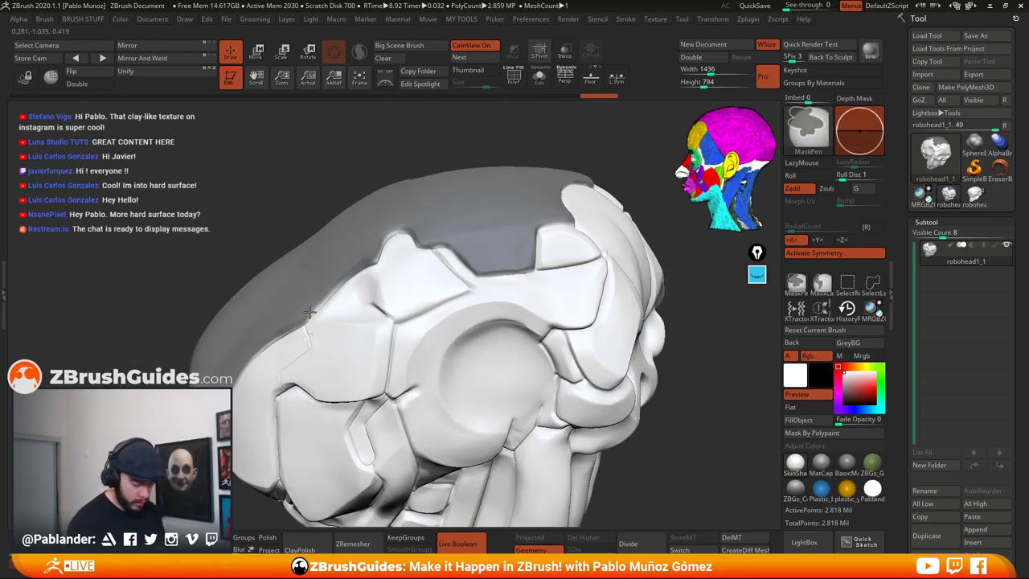
# Open the subtool's Extract settings and frame the whole masked head in a three-quarter view
pyautogui.moveTo(381, 245)
pyautogui.mouseDown(button='right')
pyautogui.moveTo(491, 306)
pyautogui.moveTo(571, 320)
pyautogui.moveTo(609, 353)
pyautogui.moveTo(624, 374)
pyautogui.moveTo(618, 458)
pyautogui.mouseUp(button='right')
pyautogui.moveTo(547, 403); pyautogui.dragTo(611, 404, button='right')
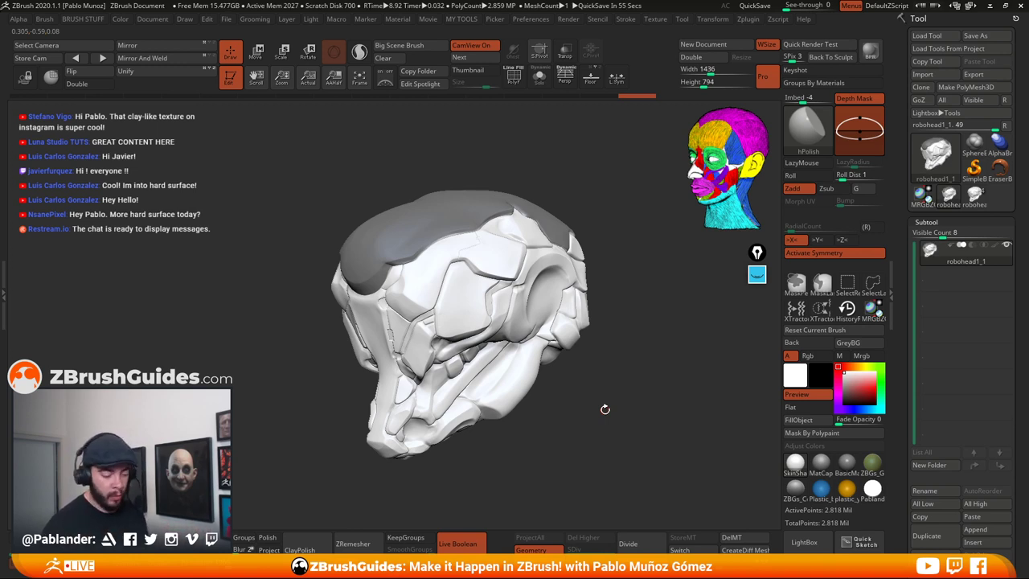
pyautogui.scroll(-2, 900, 364)
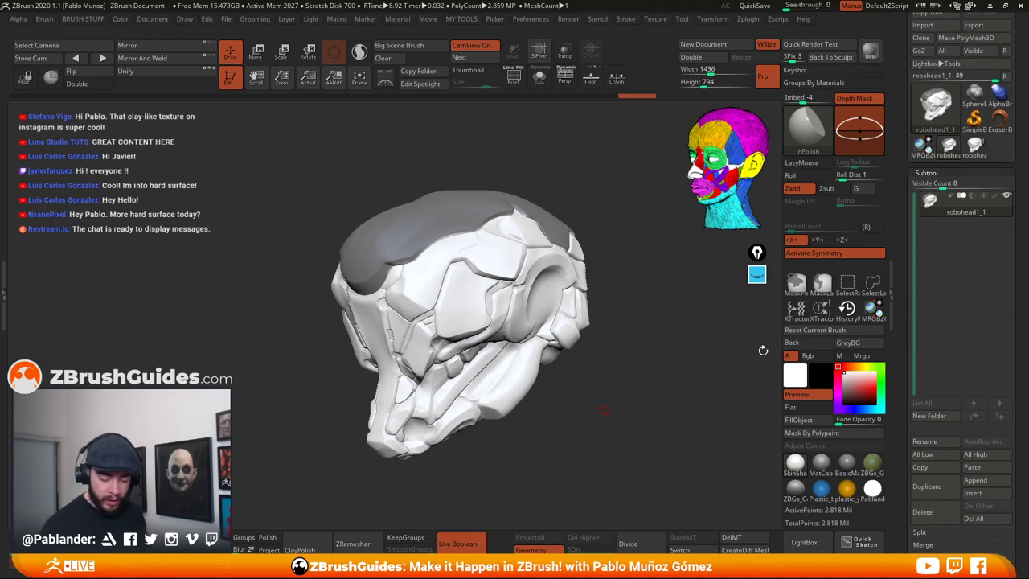
pyautogui.scroll(-8, 903, 338)
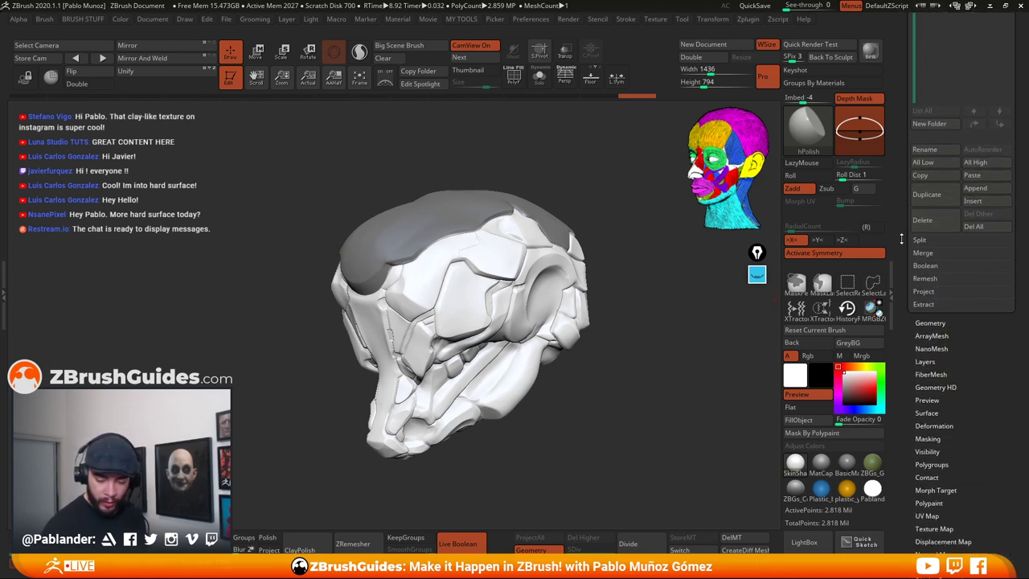
pyautogui.click(924, 239)
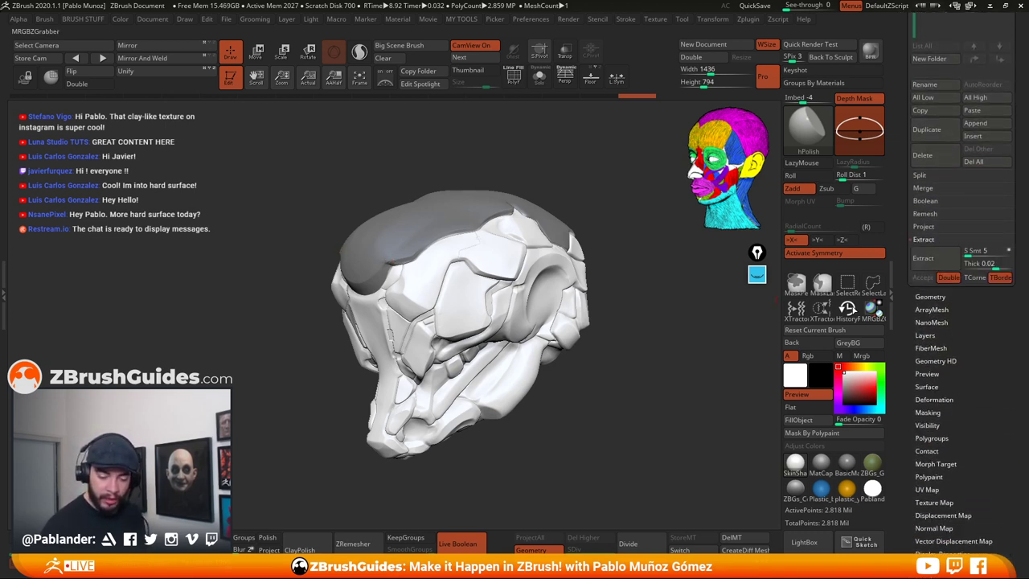
pyautogui.moveTo(640, 372); pyautogui.dragTo(630, 383)
pyautogui.scroll(1, 967, 361)
pyautogui.scroll(1, 967, 361)
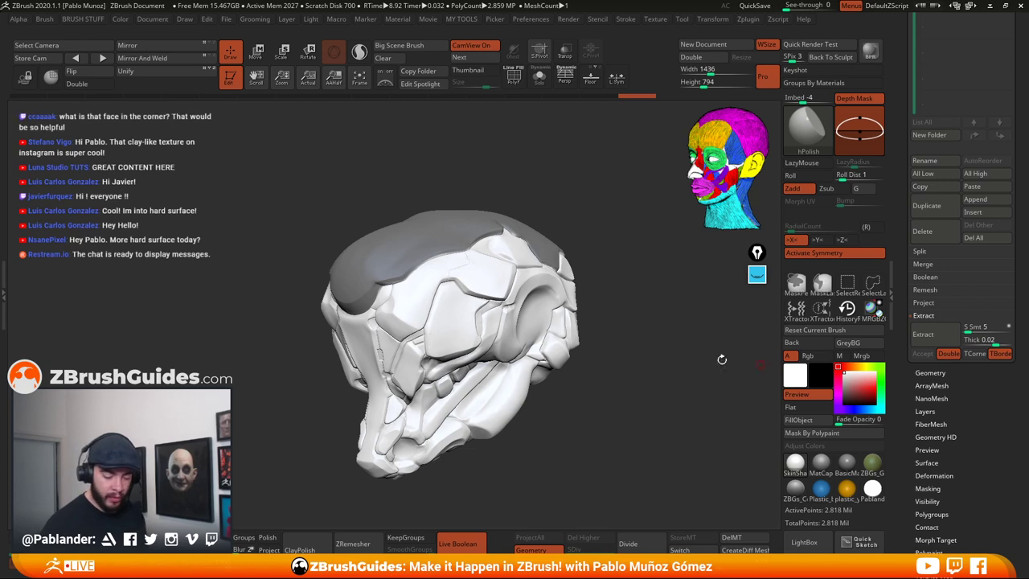
pyautogui.keyDown('alt'); pyautogui.moveTo(636, 357); pyautogui.dragTo(583, 351); pyautogui.keyUp('alt')
# Circle the Extract settings in pink with the annotation pen and draw a horizontal line beside the head
pyautogui.click(756, 274)
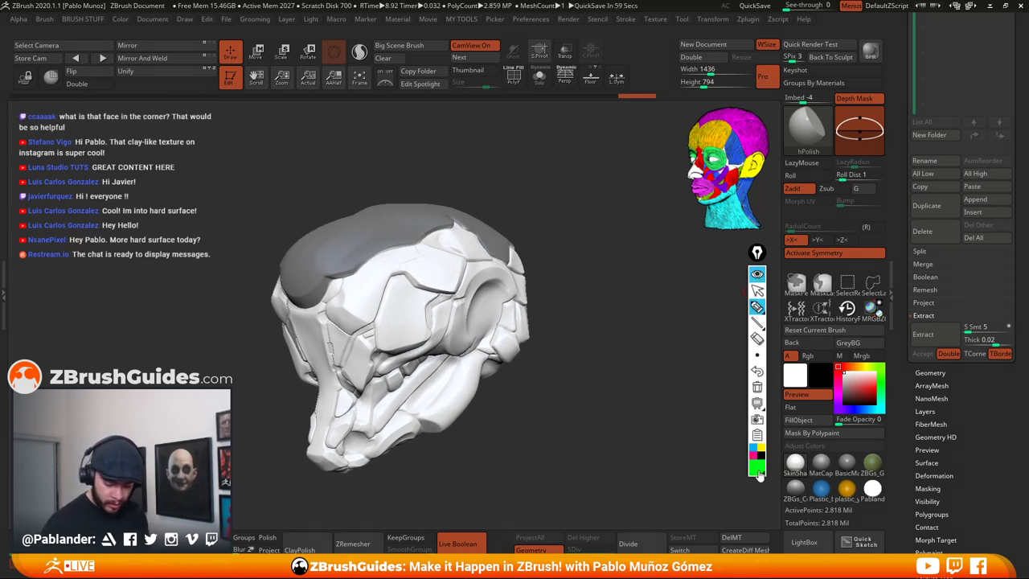
pyautogui.moveTo(1021, 313)
pyautogui.mouseDown()
pyautogui.moveTo(929, 373)
pyautogui.moveTo(985, 307)
pyautogui.mouseUp()
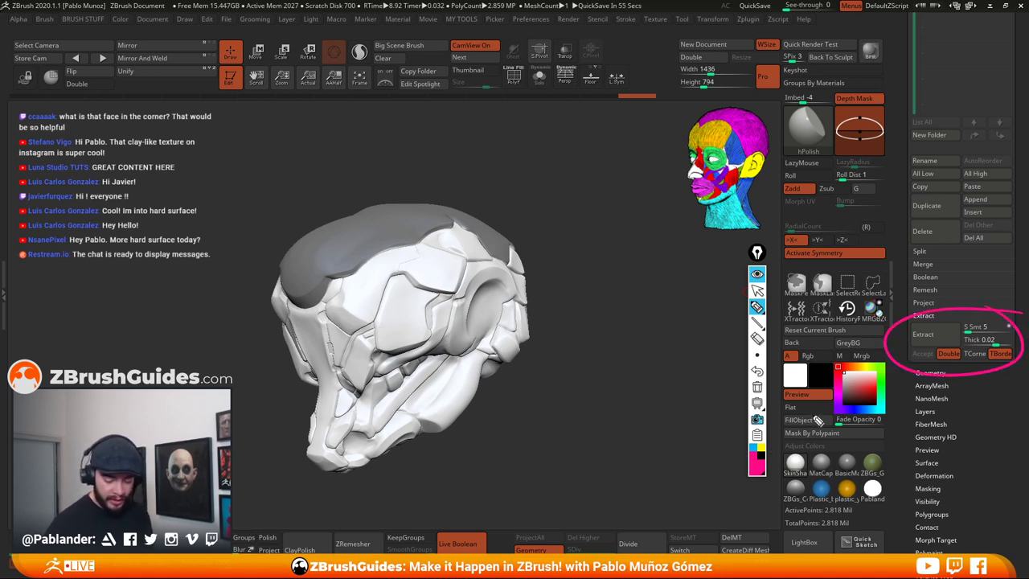
pyautogui.moveTo(617, 351); pyautogui.dragTo(739, 347)
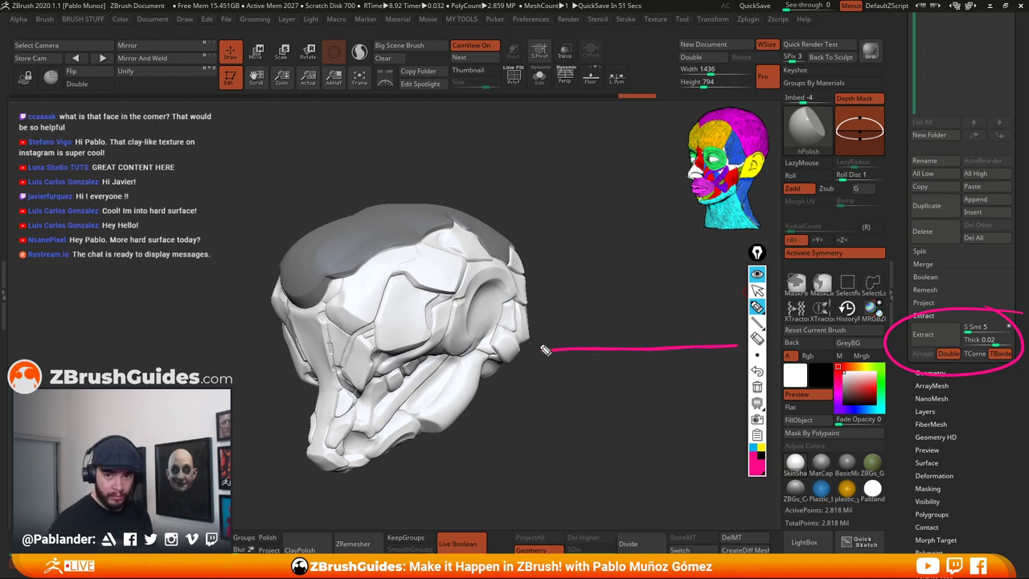
# Switch the annotation colour to yellow and outline the Thick and Double options in the Extract settings
pyautogui.click(757, 465)
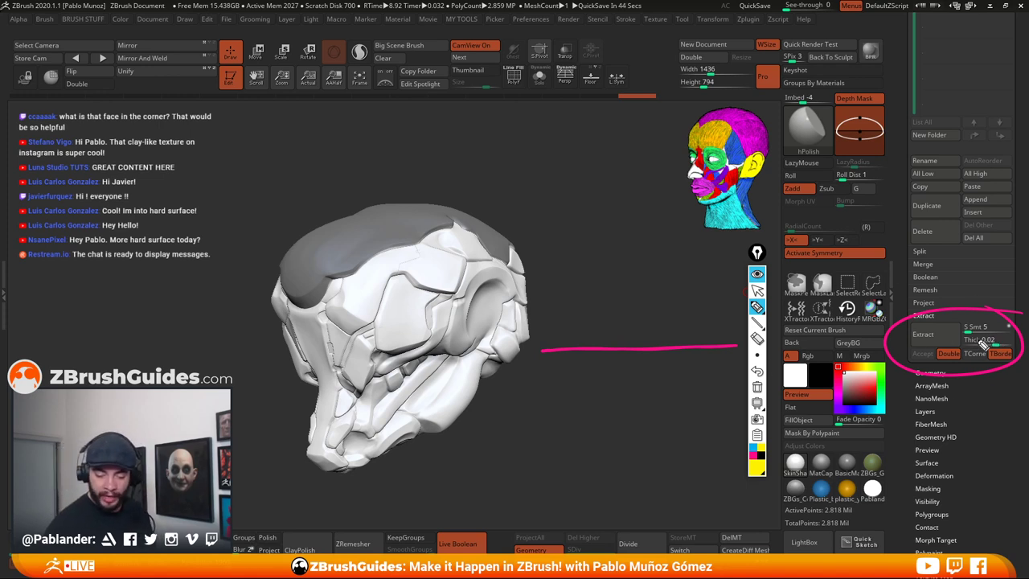
pyautogui.moveTo(970, 344)
pyautogui.mouseDown()
pyautogui.moveTo(1016, 354)
pyautogui.moveTo(1011, 344)
pyautogui.mouseUp()
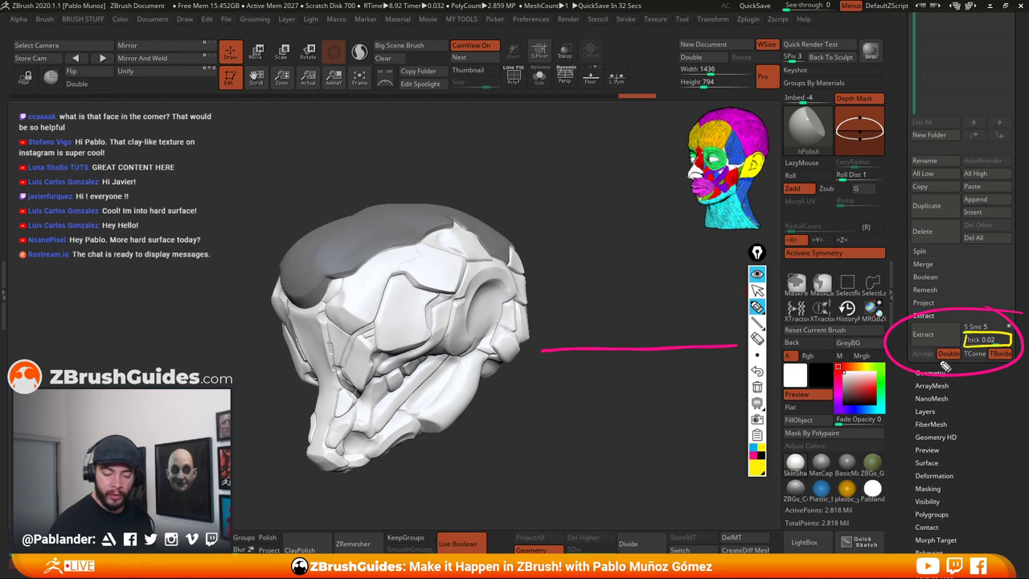
pyautogui.moveTo(944, 365)
pyautogui.mouseDown()
pyautogui.moveTo(961, 344)
pyautogui.moveTo(946, 365)
pyautogui.mouseUp()
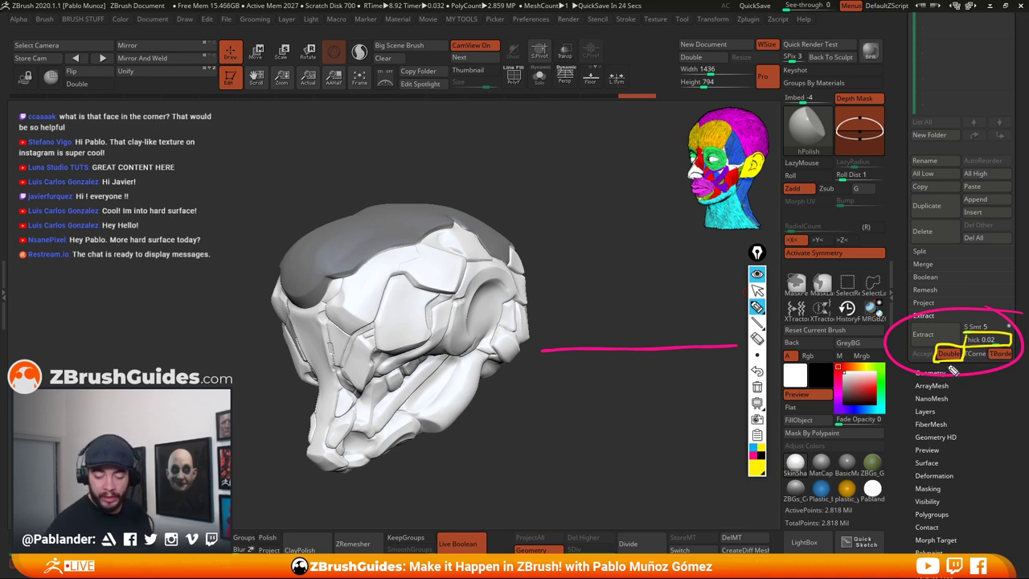
# Draw a yellow arrow linking the Double option to the Thick value and write minus and plus signs below it
pyautogui.moveTo(950, 368)
pyautogui.mouseDown()
pyautogui.moveTo(958, 410)
pyautogui.moveTo(987, 380)
pyautogui.moveTo(993, 354)
pyautogui.mouseUp()
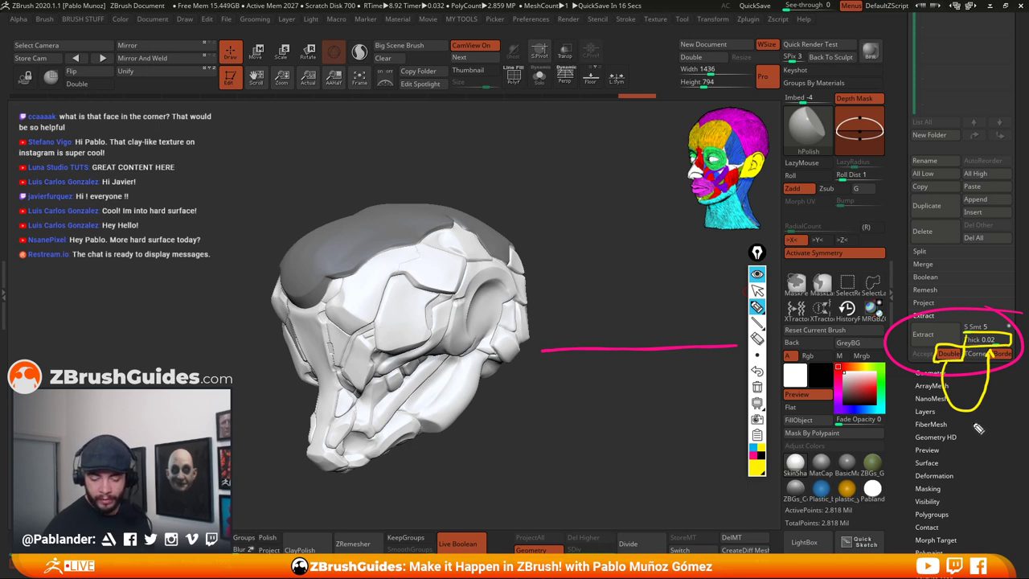
pyautogui.moveTo(966, 423); pyautogui.dragTo(998, 426)
pyautogui.moveTo(994, 422); pyautogui.dragTo(1006, 421)
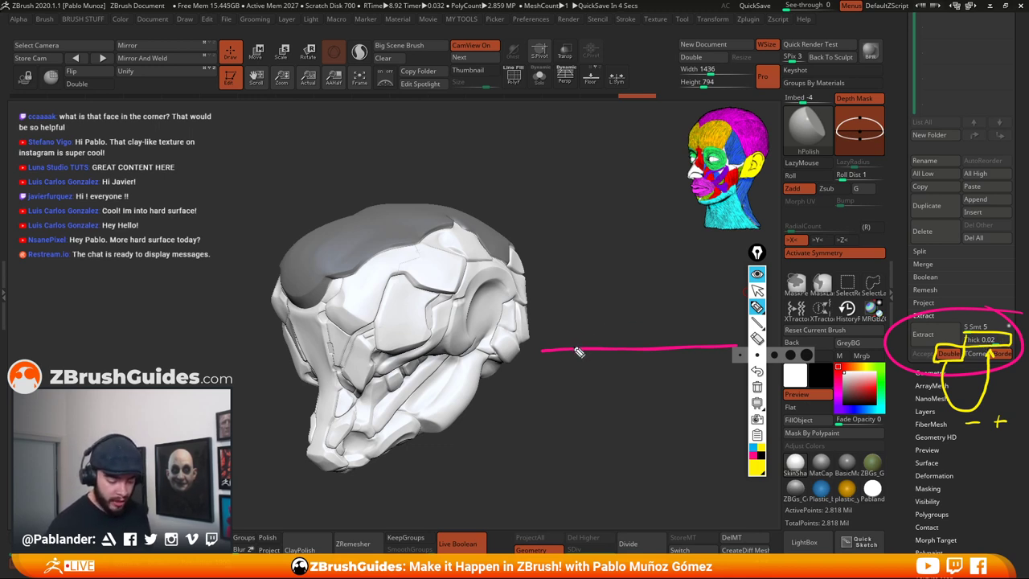
# Draw yellow boxes above and below the pink line, with an upward and a downward arrow beside them
pyautogui.moveTo(572, 348)
pyautogui.mouseDown()
pyautogui.moveTo(572, 331)
pyautogui.moveTo(701, 329)
pyautogui.moveTo(701, 347)
pyautogui.mouseUp()
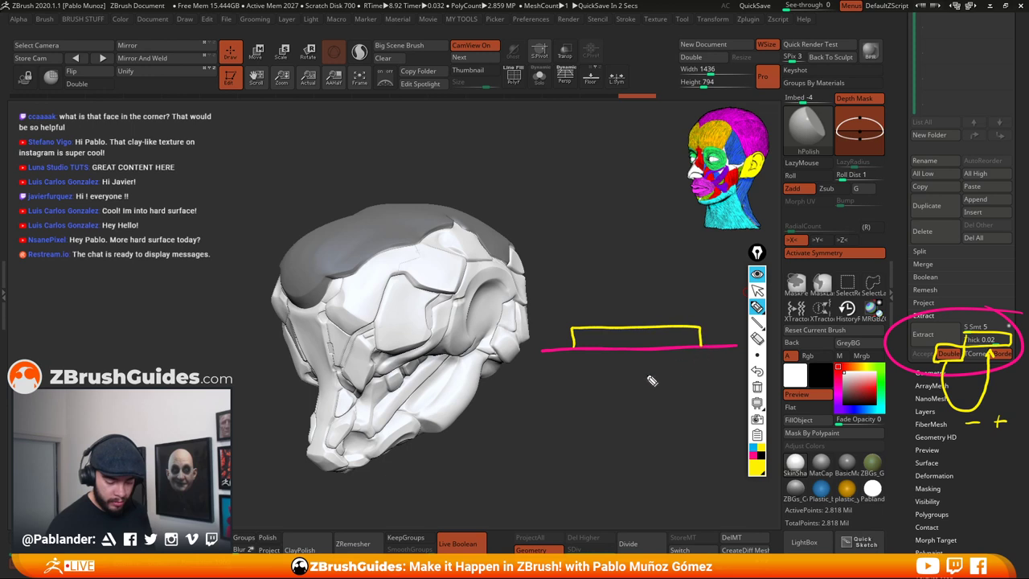
pyautogui.moveTo(574, 350)
pyautogui.mouseDown()
pyautogui.moveTo(659, 372)
pyautogui.moveTo(704, 362)
pyautogui.moveTo(703, 347)
pyautogui.mouseUp()
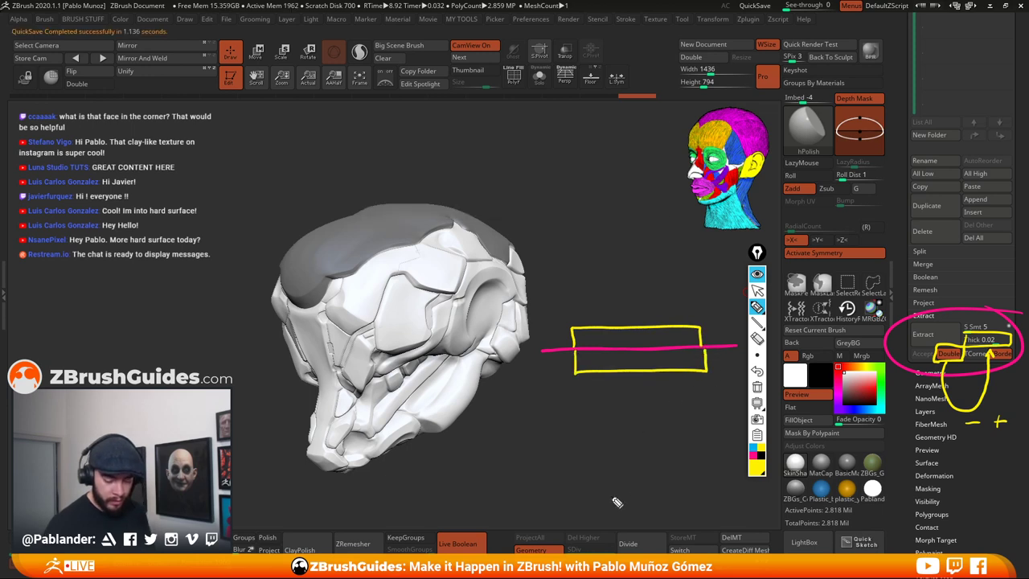
pyautogui.moveTo(557, 363); pyautogui.dragTo(556, 401)
pyautogui.moveTo(552, 388); pyautogui.dragTo(564, 390)
pyautogui.moveTo(553, 338); pyautogui.dragTo(553, 295)
pyautogui.moveTo(545, 310); pyautogui.dragTo(563, 308)
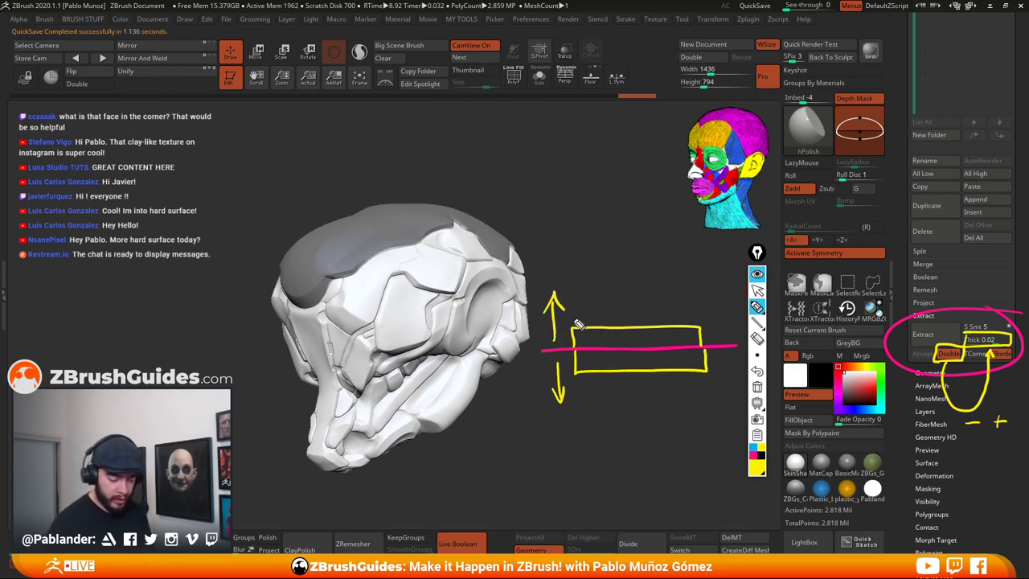
# Label the diagram's lower side inner and upper side outer, mark the upper box's thickness, and circle the Thick value
pyautogui.moveTo(599, 417)
pyautogui.mouseDown()
pyautogui.moveTo(599, 427)
pyautogui.moveTo(649, 418)
pyautogui.mouseUp()
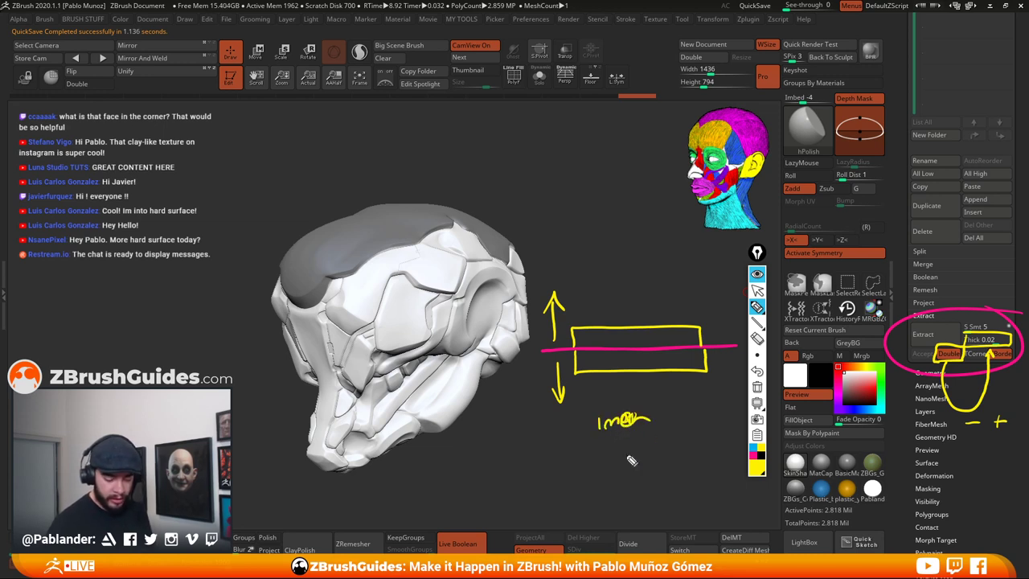
pyautogui.moveTo(608, 286)
pyautogui.mouseDown()
pyautogui.moveTo(639, 295)
pyautogui.moveTo(657, 286)
pyautogui.mouseUp()
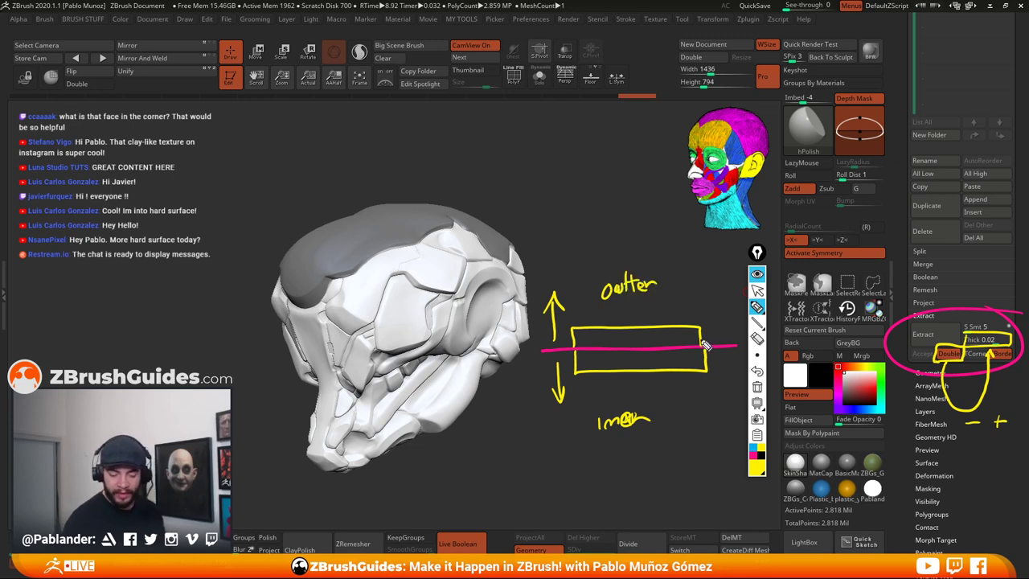
pyautogui.moveTo(706, 325); pyautogui.dragTo(712, 323)
pyautogui.moveTo(709, 324); pyautogui.dragTo(712, 345)
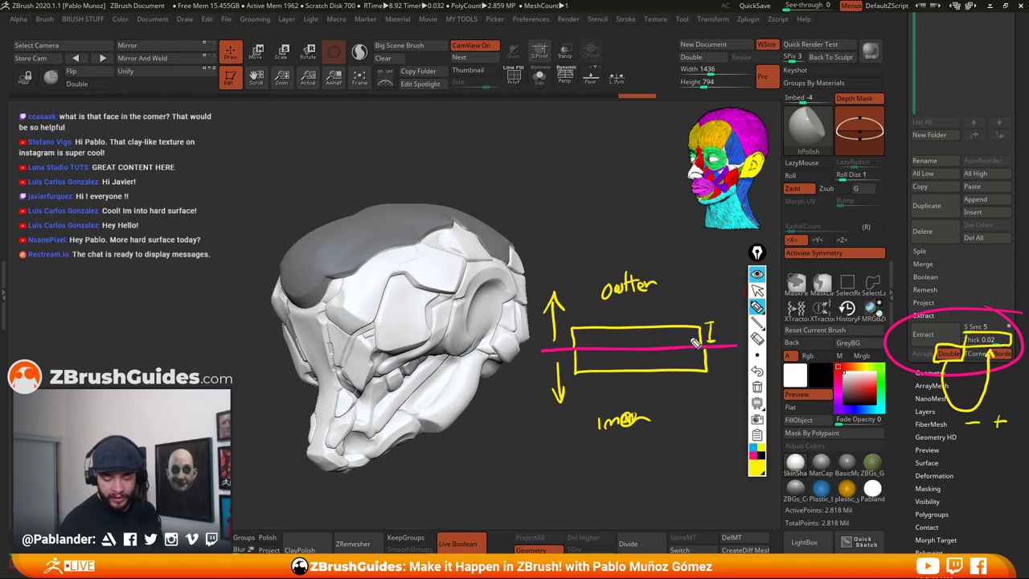
pyautogui.moveTo(980, 340)
pyautogui.mouseDown()
pyautogui.moveTo(958, 333)
pyautogui.moveTo(1014, 336)
pyautogui.moveTo(976, 345)
pyautogui.mouseUp()
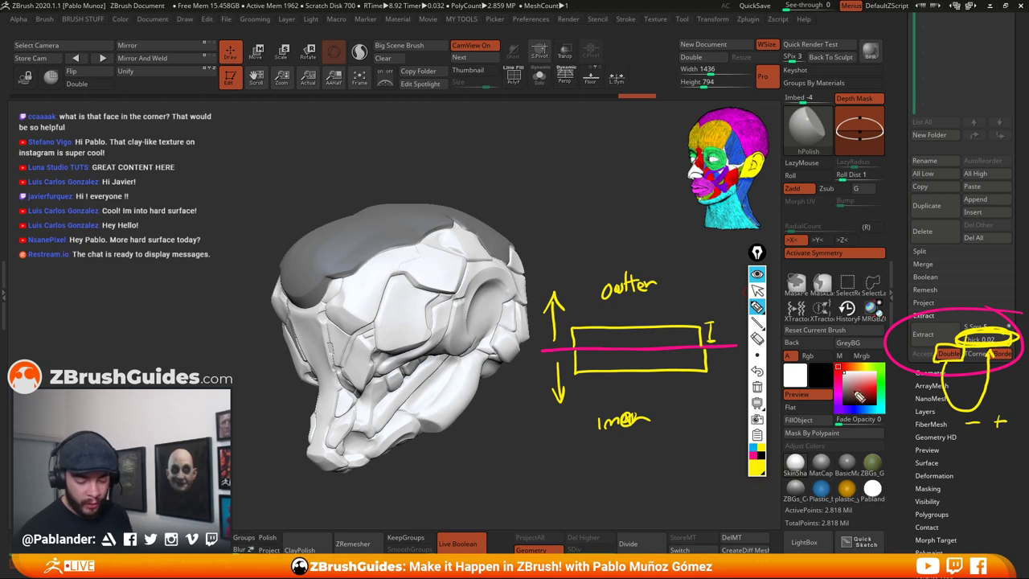
# Annotate the Thick value with a green 1 and draw tall green boxes above and below the pink line
pyautogui.click(755, 468)
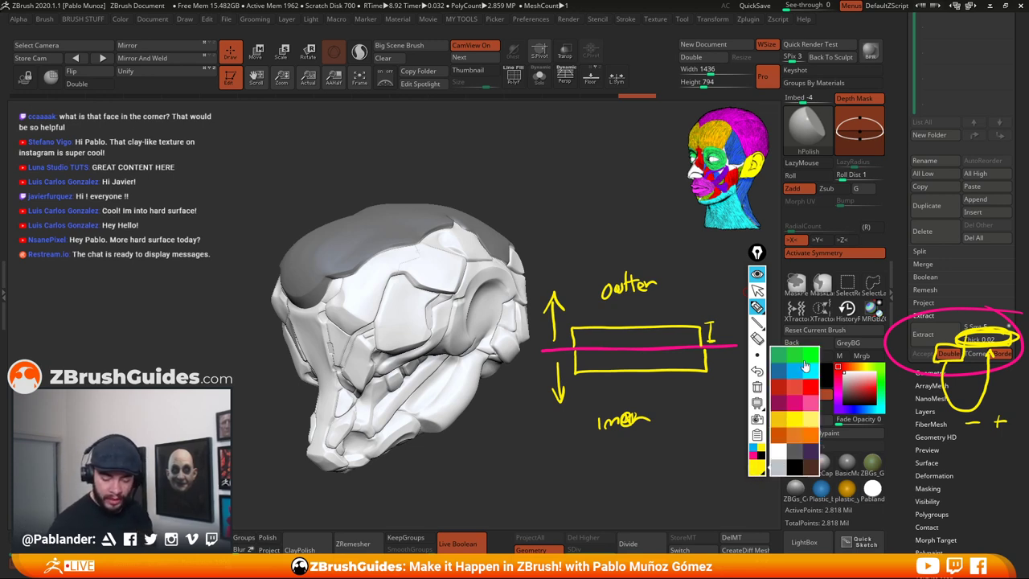
pyautogui.click(804, 355)
pyautogui.moveTo(975, 288); pyautogui.dragTo(988, 339)
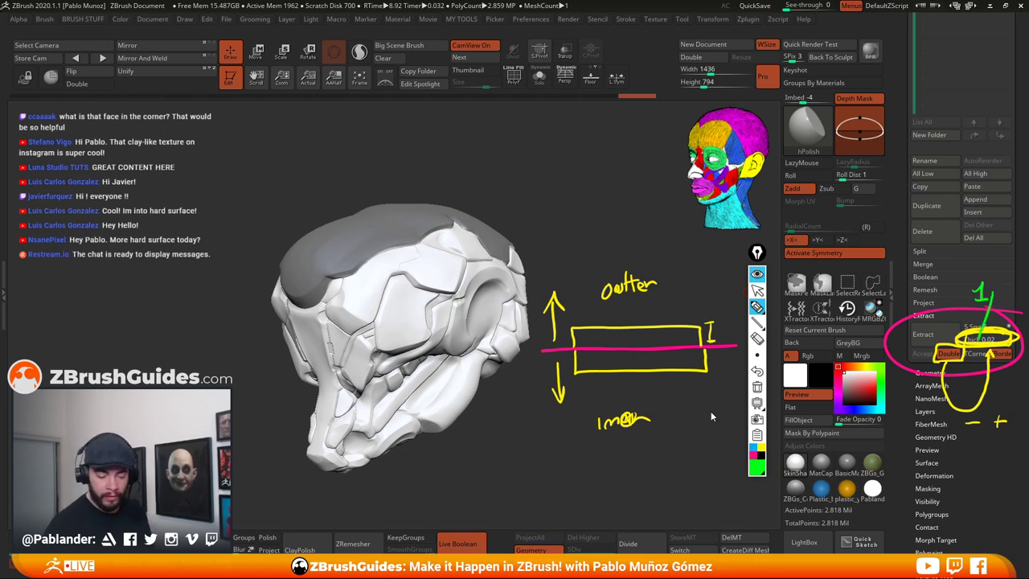
pyautogui.moveTo(698, 329)
pyautogui.mouseDown()
pyautogui.moveTo(698, 222)
pyautogui.moveTo(572, 234)
pyautogui.moveTo(576, 494)
pyautogui.moveTo(707, 354)
pyautogui.mouseUp()
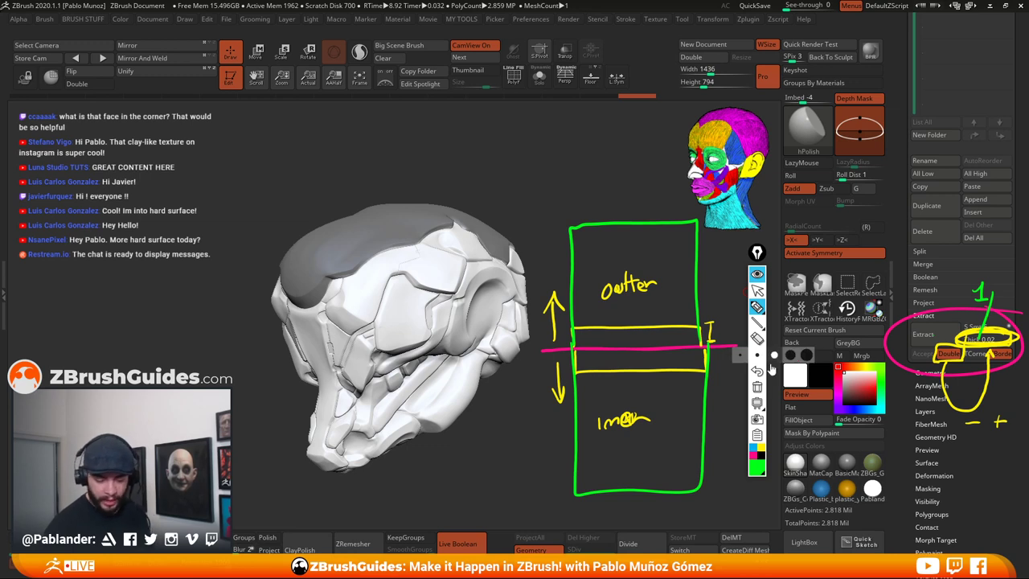
# Clear the annotations, then cross out the Double option in pink and draw a new horizontal pink line beside the head
pyautogui.click(757, 392)
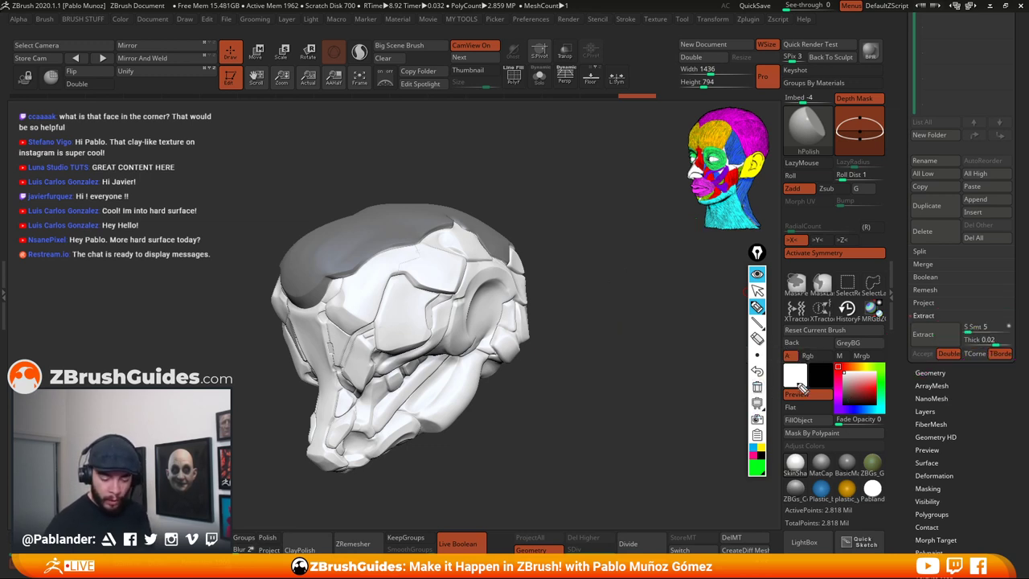
pyautogui.click(756, 455)
pyautogui.moveTo(936, 359); pyautogui.dragTo(963, 350)
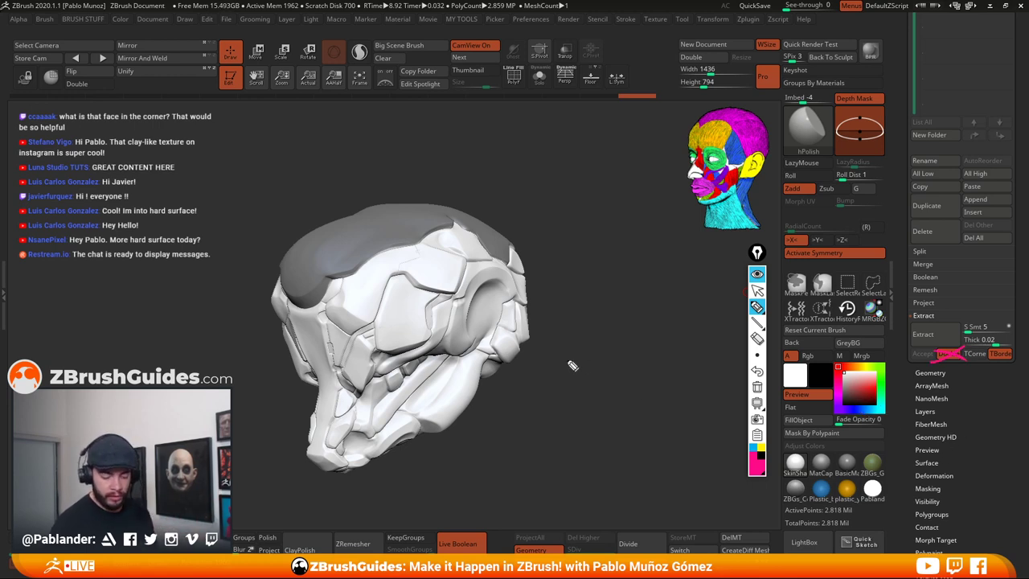
pyautogui.moveTo(549, 355); pyautogui.dragTo(739, 351)
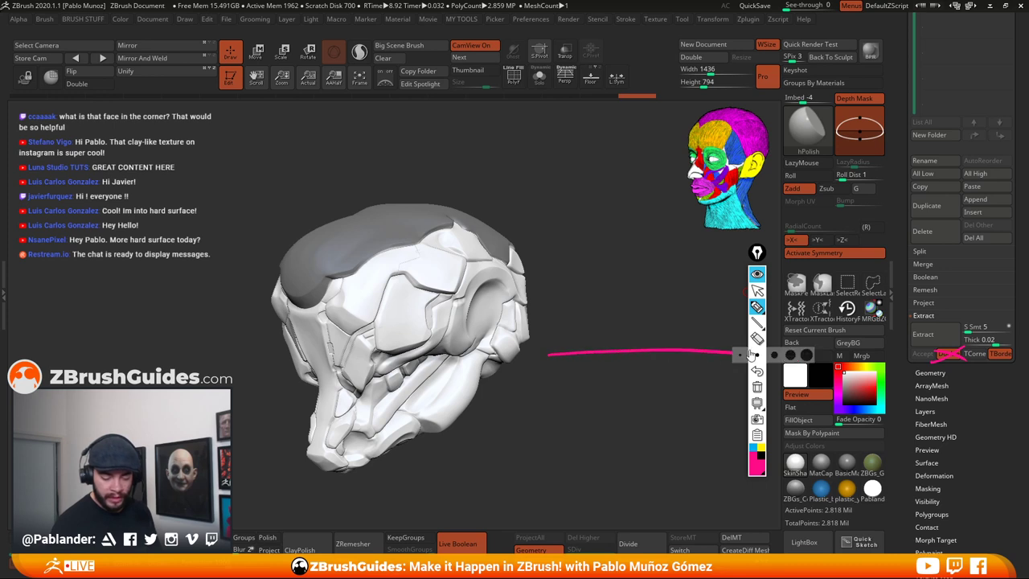
# Cross out Double again in yellow, outline the Thick value, and write a minus sign below the Extract settings
pyautogui.click(762, 452)
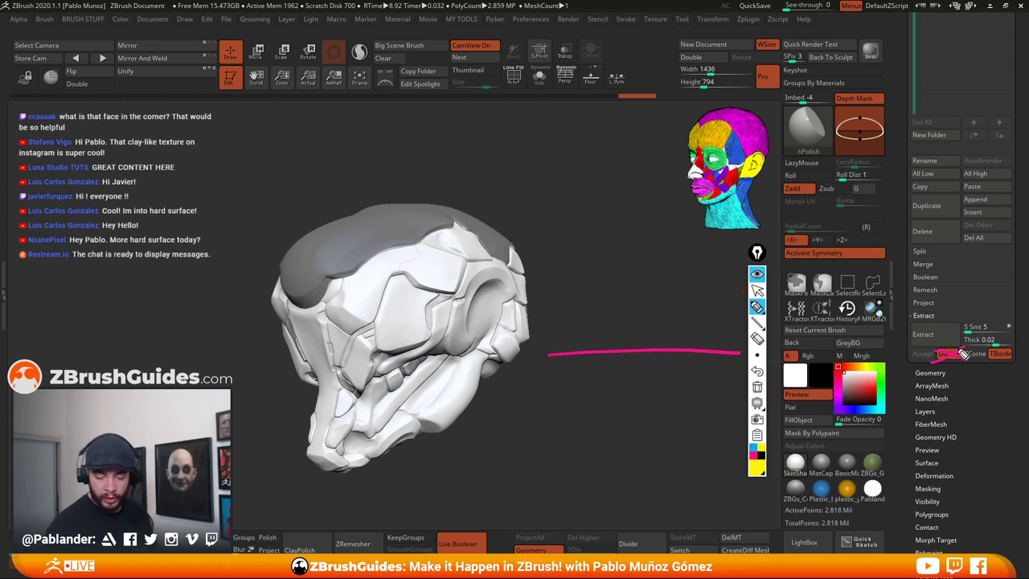
pyautogui.moveTo(964, 347); pyautogui.dragTo(934, 361)
pyautogui.moveTo(938, 350); pyautogui.dragTo(972, 360)
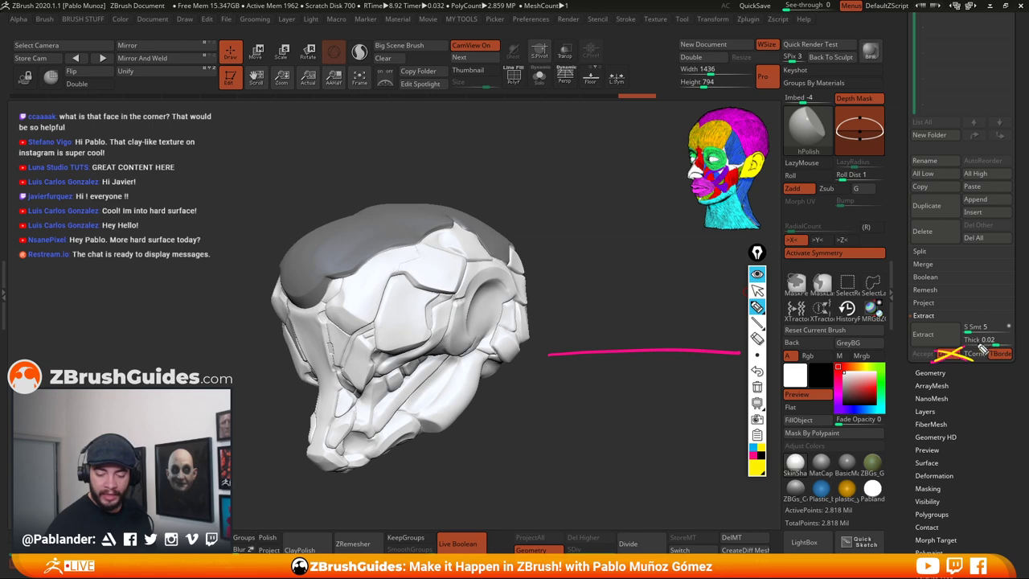
pyautogui.moveTo(1009, 334)
pyautogui.mouseDown()
pyautogui.moveTo(973, 352)
pyautogui.moveTo(1014, 338)
pyautogui.mouseUp()
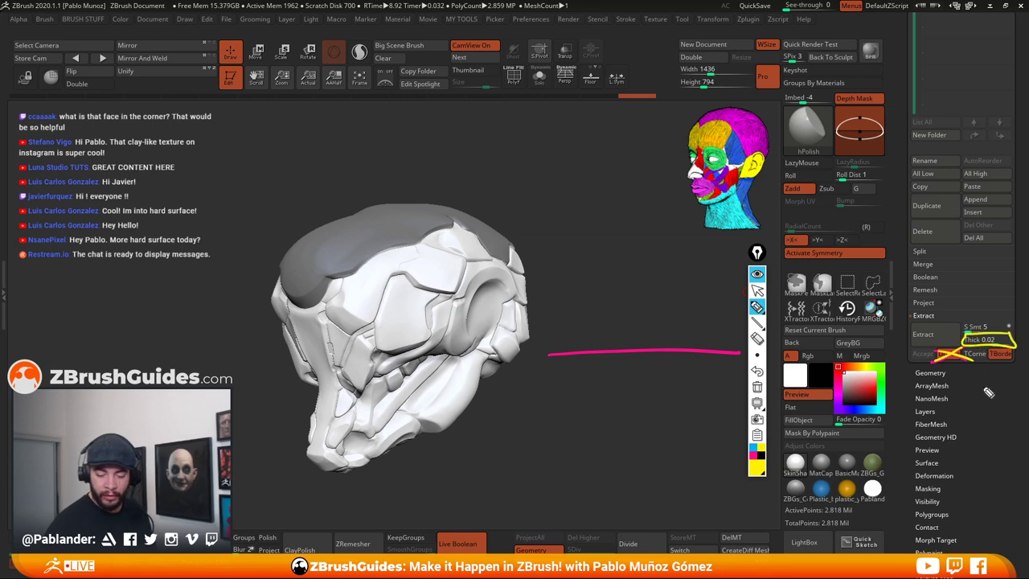
pyautogui.moveTo(978, 384); pyautogui.dragTo(1002, 382)
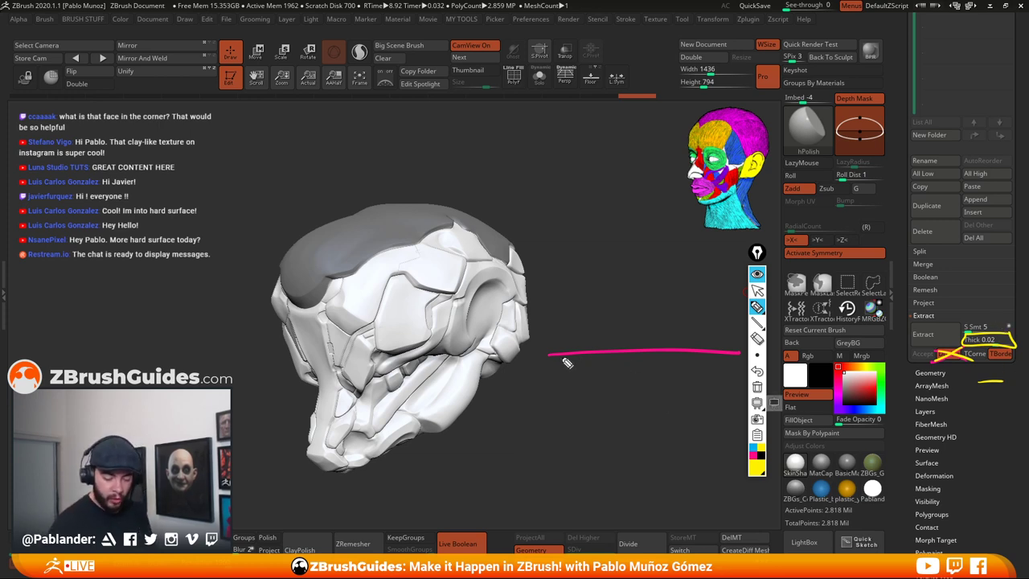
# Trace the pink line in yellow and draw a downward arrow and a single box beneath it
pyautogui.moveTo(550, 355); pyautogui.dragTo(746, 352)
pyautogui.moveTo(635, 360); pyautogui.dragTo(636, 374)
pyautogui.moveTo(630, 366); pyautogui.dragTo(641, 367)
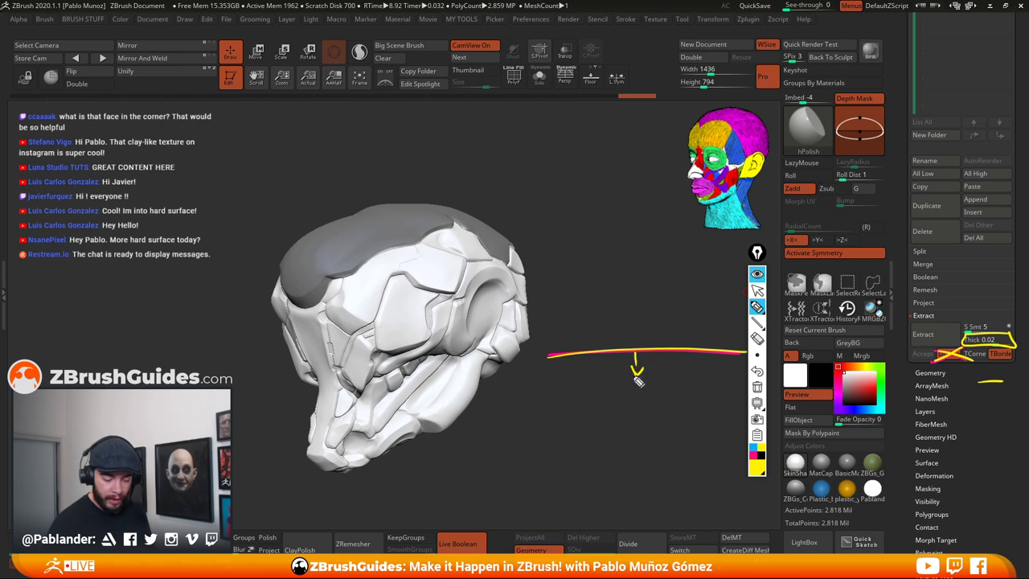
pyautogui.moveTo(563, 358)
pyautogui.mouseDown()
pyautogui.moveTo(565, 390)
pyautogui.moveTo(717, 390)
pyautogui.moveTo(719, 355)
pyautogui.mouseUp()
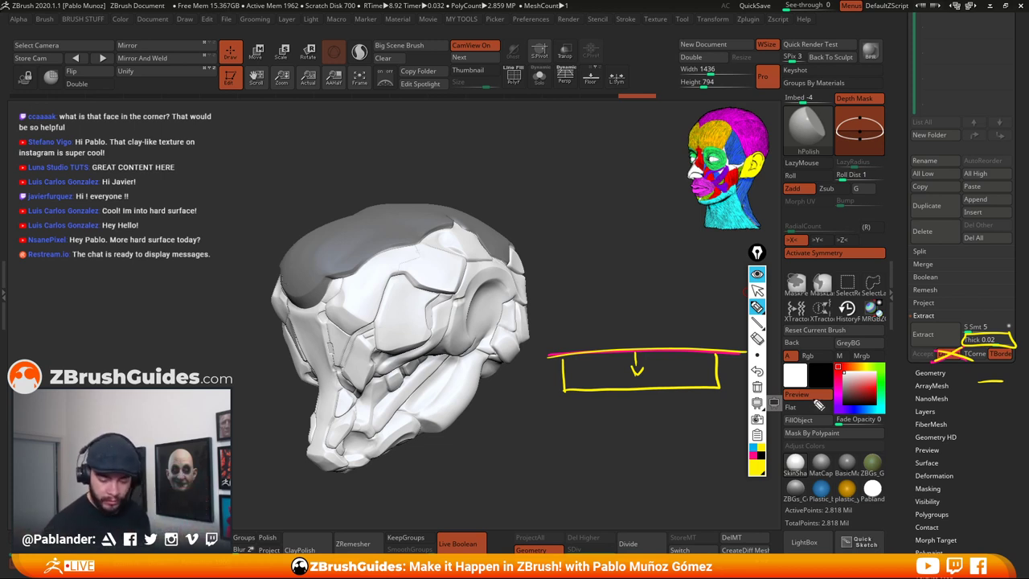
# Clear and close the screen annotations, then turn off Double in the Extract settings, keeping TBorder on
pyautogui.click(756, 387)
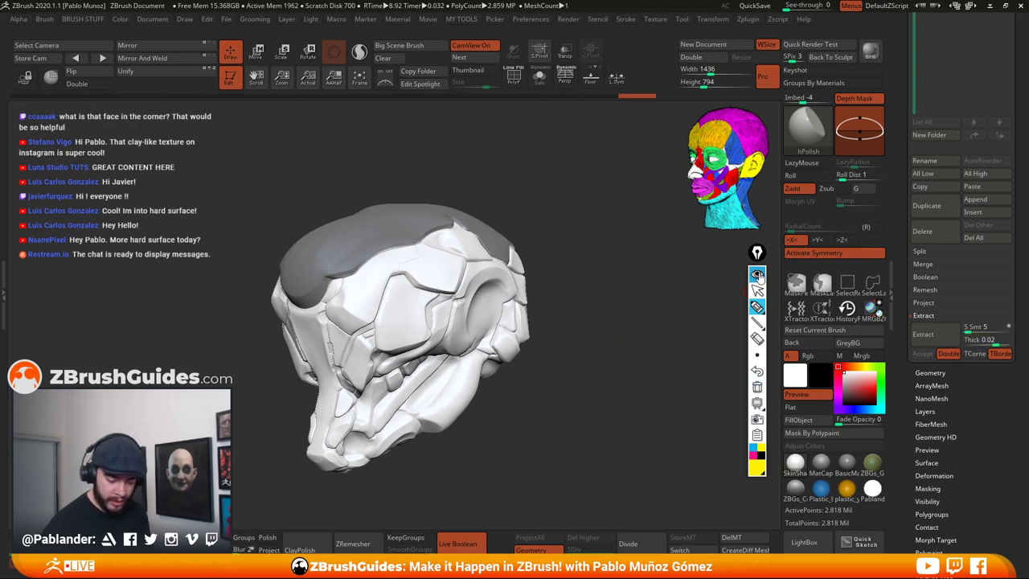
pyautogui.click(757, 274)
pyautogui.moveTo(593, 332)
pyautogui.mouseDown()
pyautogui.moveTo(630, 347)
pyautogui.moveTo(627, 366)
pyautogui.moveTo(580, 329)
pyautogui.moveTo(620, 325)
pyautogui.moveTo(661, 377)
pyautogui.moveTo(630, 403)
pyautogui.mouseUp()
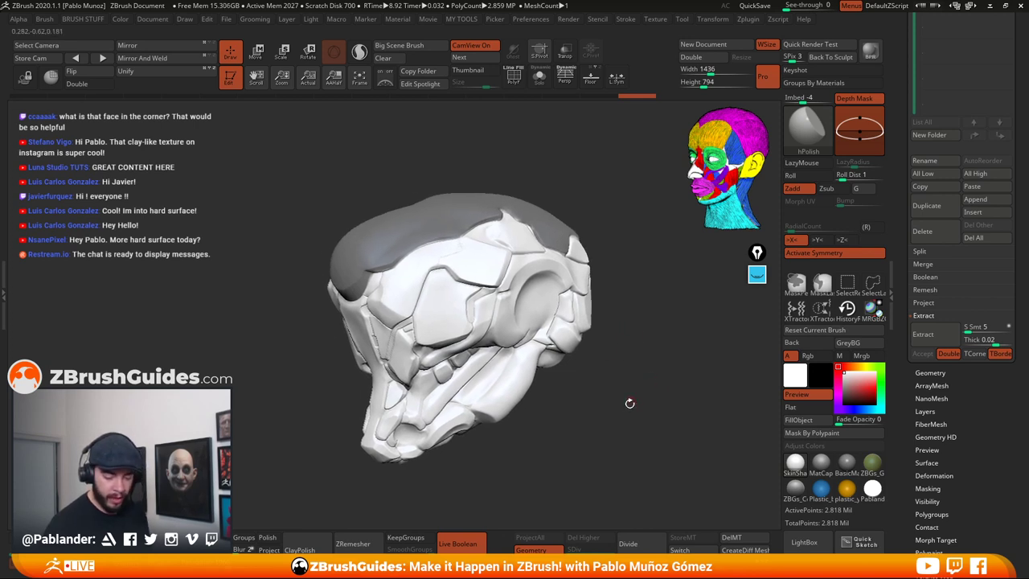
pyautogui.click(948, 353)
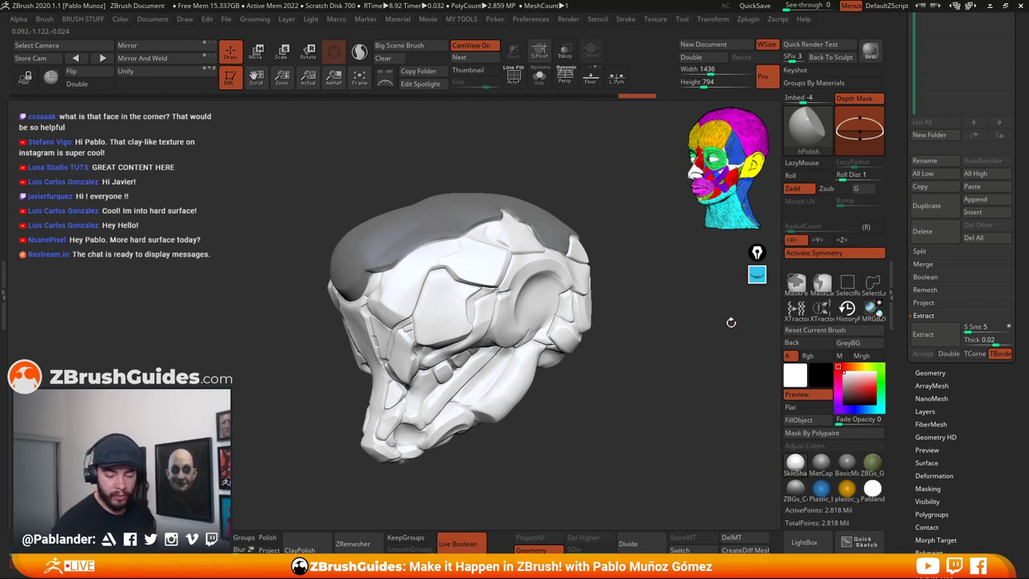
pyautogui.click(999, 354)
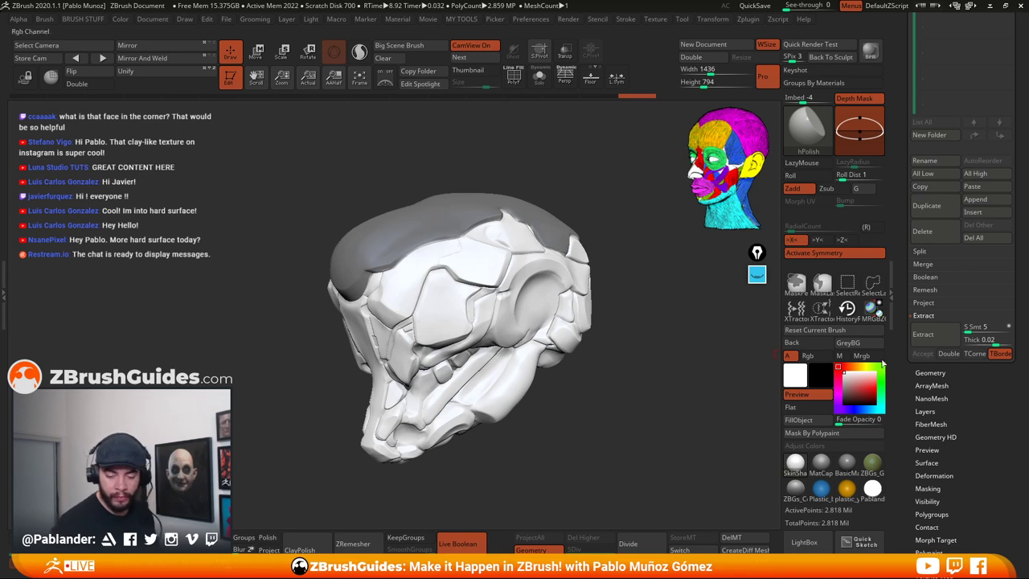
# Set the Extract thickness to 0.0249, preview the extraction of the masked cranium, and dismiss the preview
pyautogui.click(991, 340)
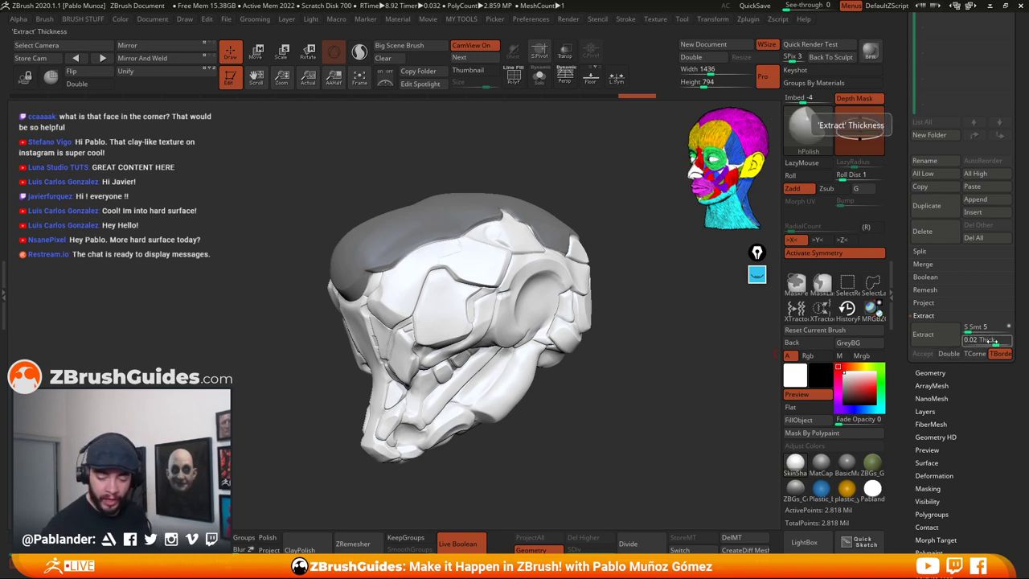
pyautogui.moveTo(991, 341); pyautogui.dragTo(989, 342)
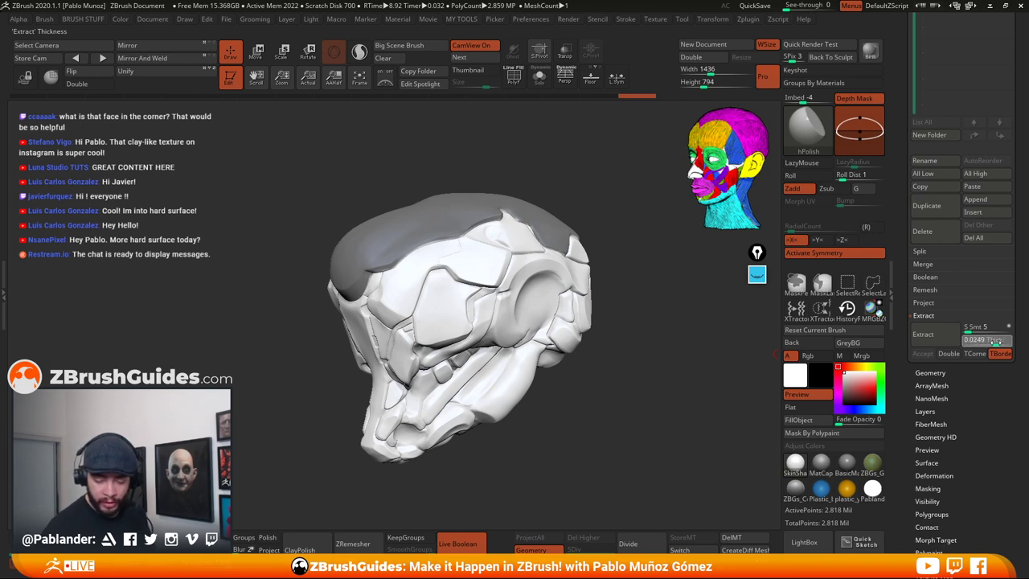
pyautogui.click(997, 340)
pyautogui.write('0.0244')
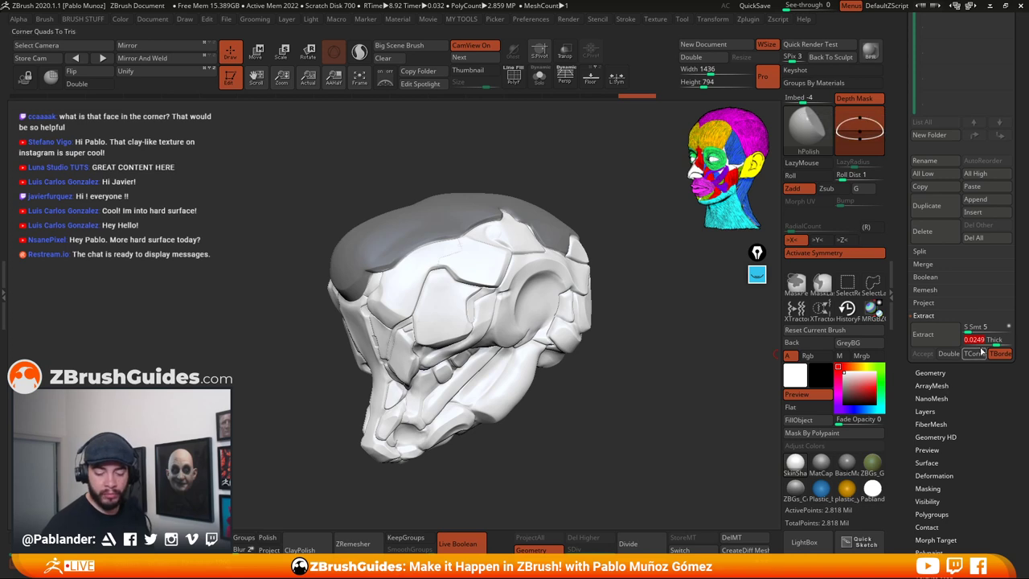
pyautogui.press('Return')
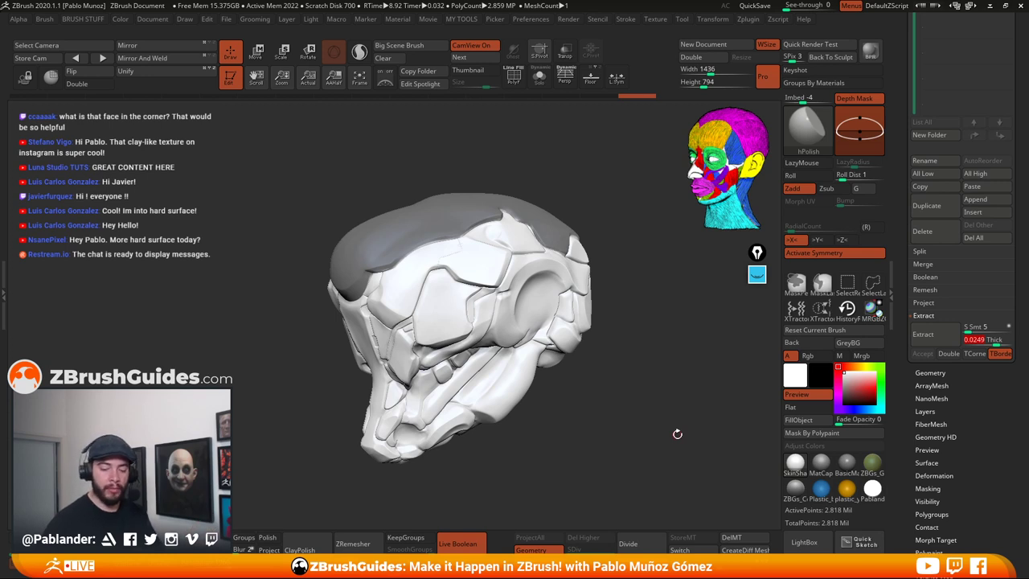
pyautogui.click(930, 342)
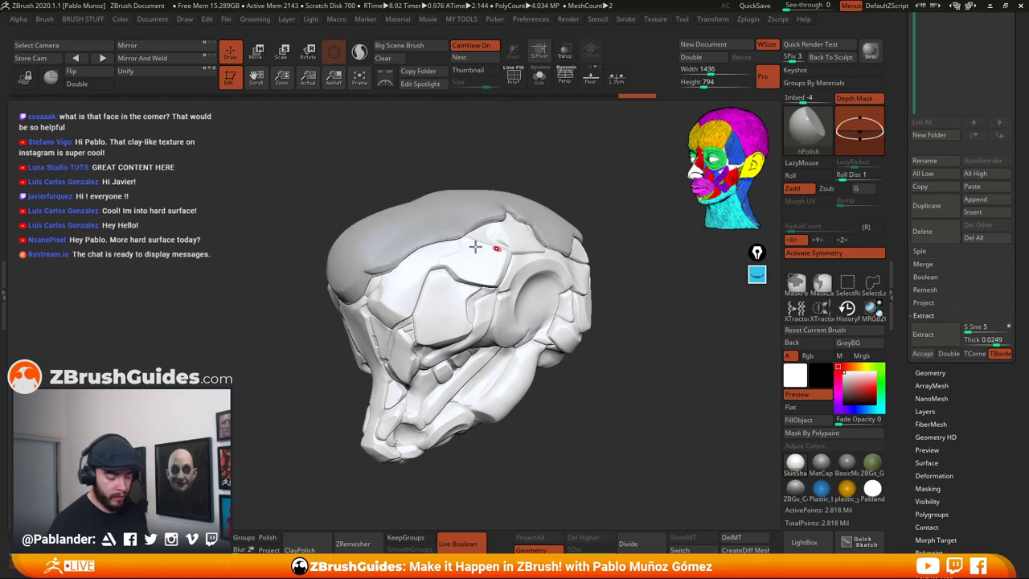
pyautogui.click(987, 339)
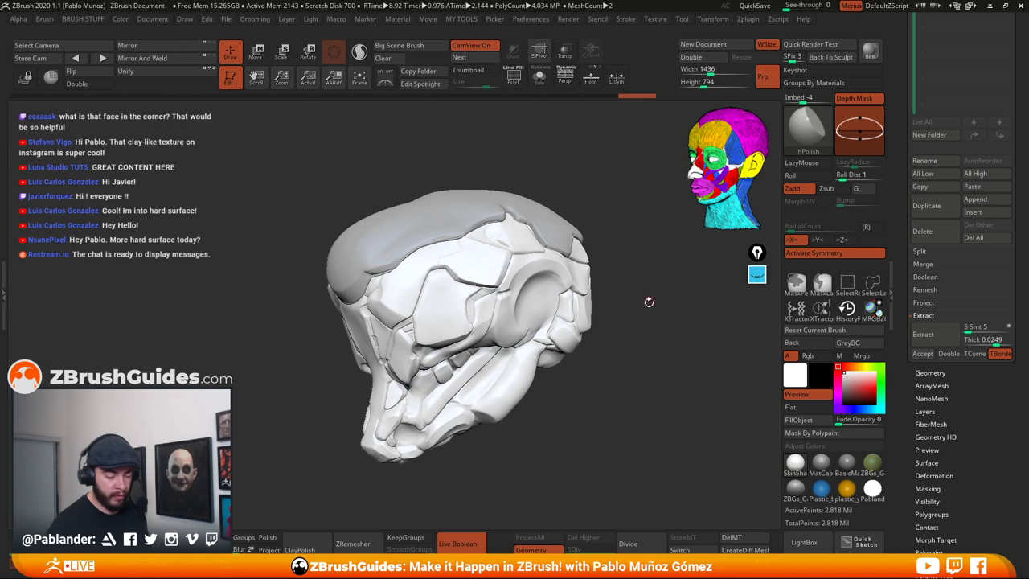
pyautogui.moveTo(650, 301); pyautogui.dragTo(623, 404)
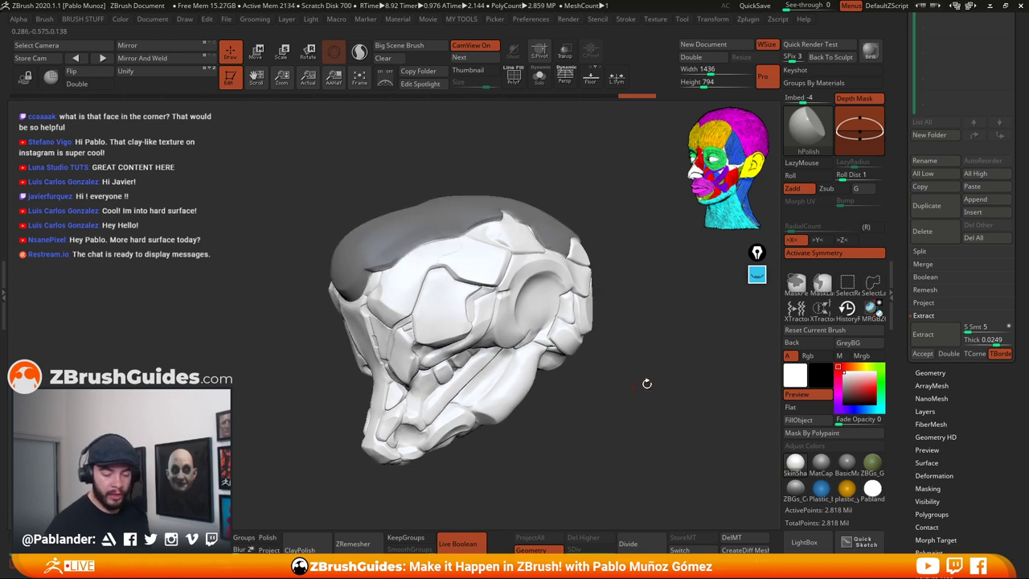
# Set the Extract thickness to 0.06599 and preview the thicker cranium extraction, then dismiss the preview
pyautogui.click(998, 341)
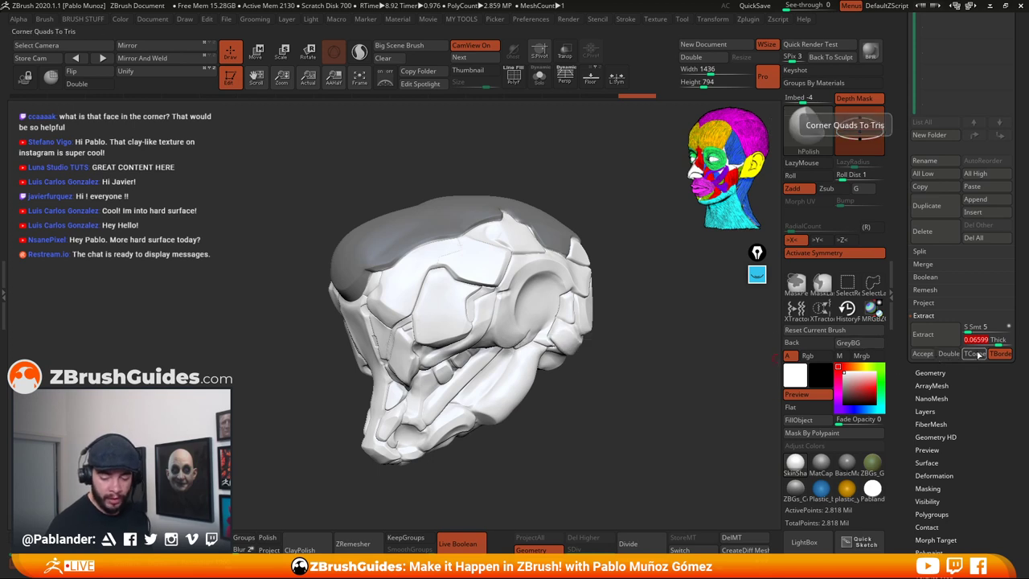
pyautogui.click(934, 336)
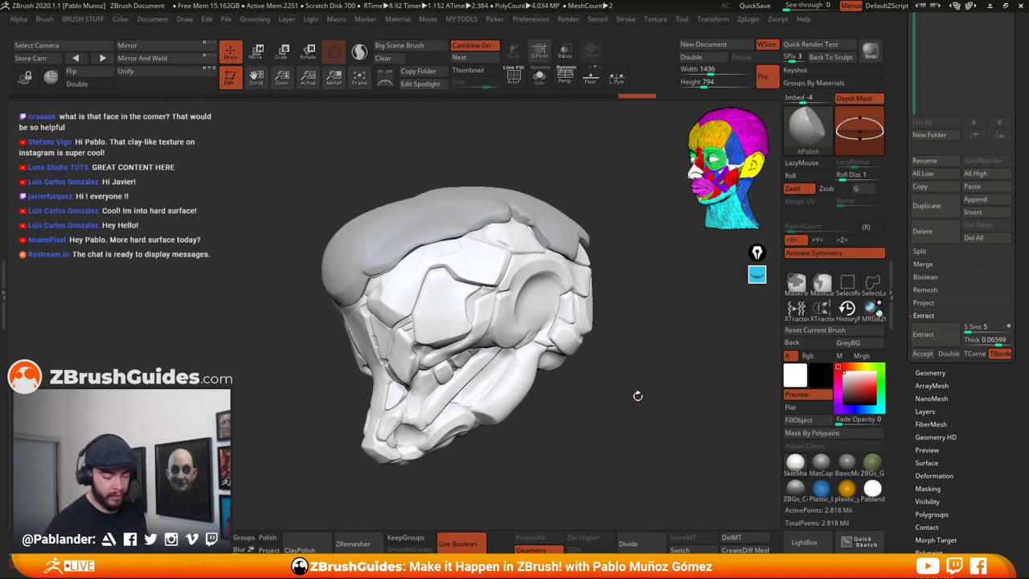
pyautogui.moveTo(654, 375); pyautogui.dragTo(698, 377)
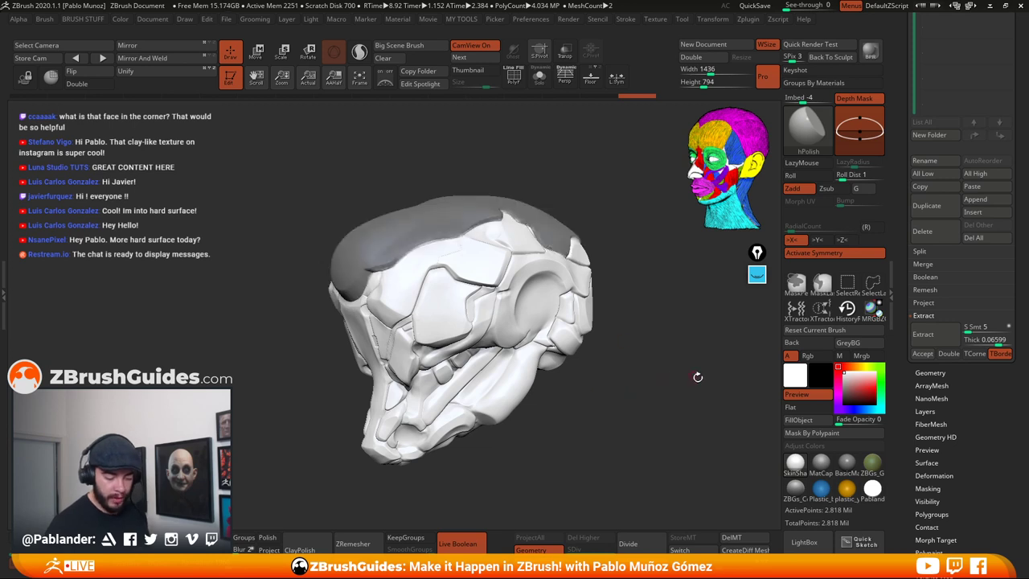
# Set the Extract thickness to 0.1 and preview the masked cranium extraction, then dismiss the preview
pyautogui.moveTo(987, 340); pyautogui.dragTo(995, 341)
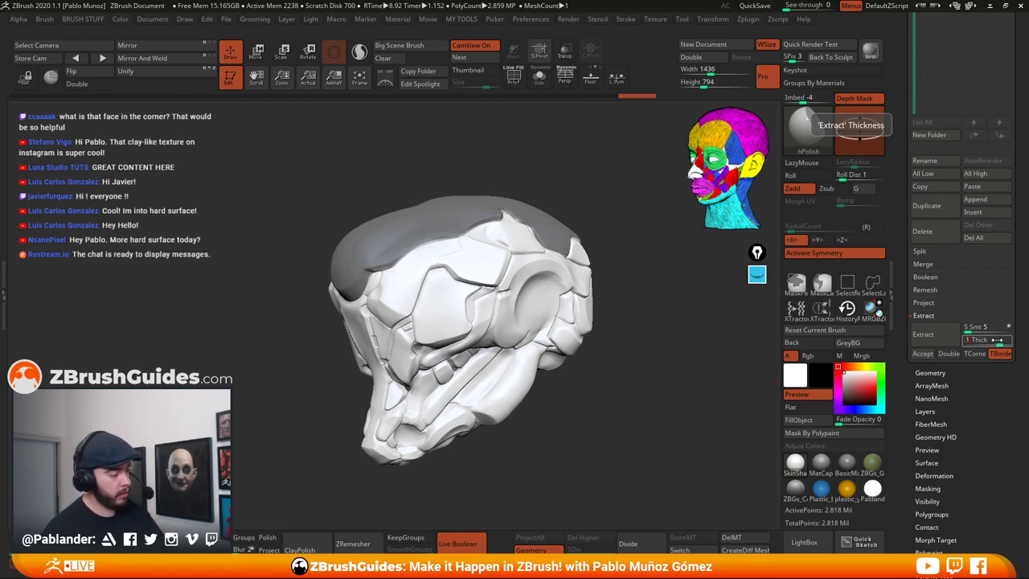
pyautogui.click(924, 335)
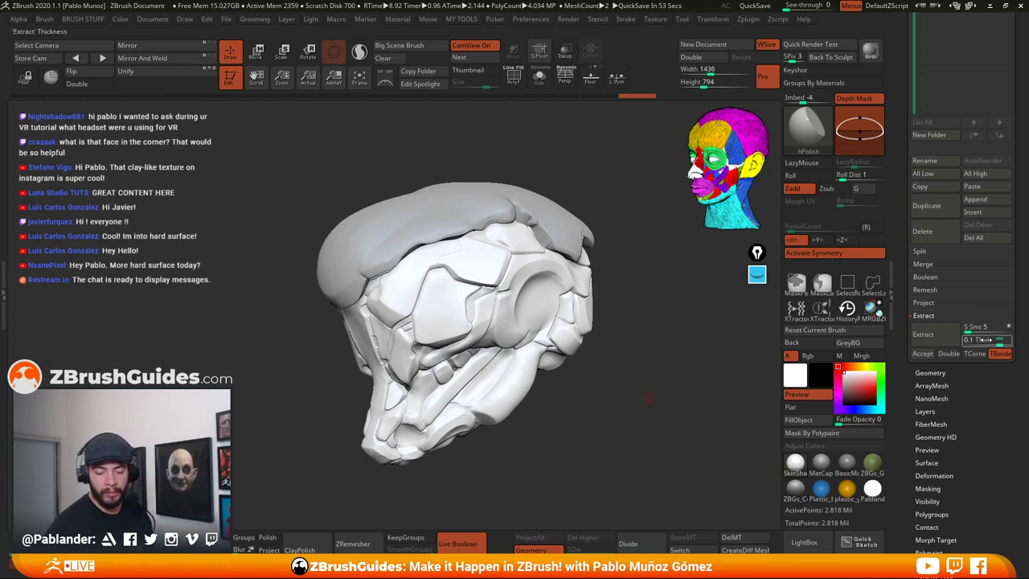
pyautogui.moveTo(634, 427); pyautogui.dragTo(637, 428)
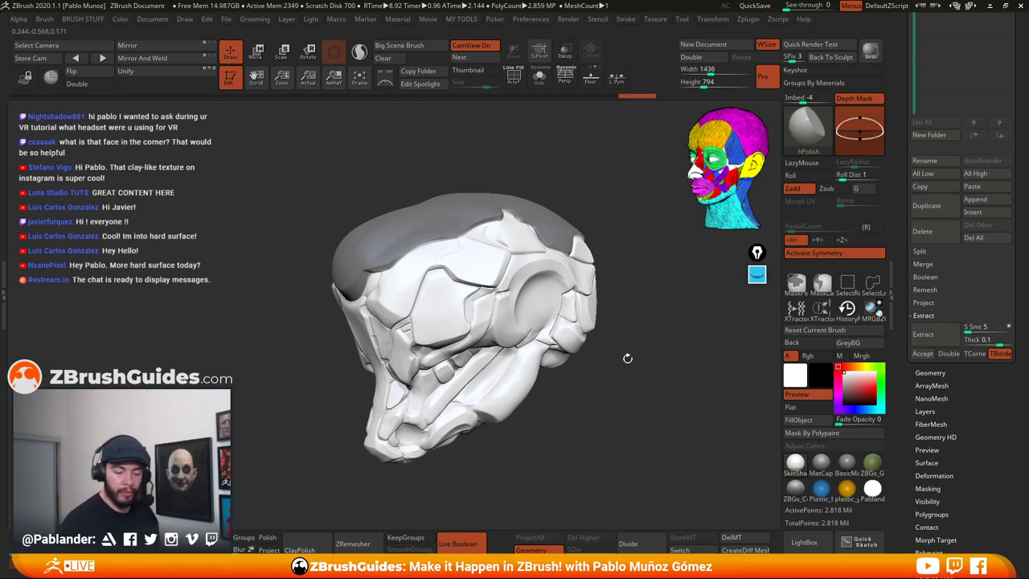
# Extract the masked cranium with a thickness of -0.1, accept it as a new subtool and select that subtool
pyautogui.click(987, 340)
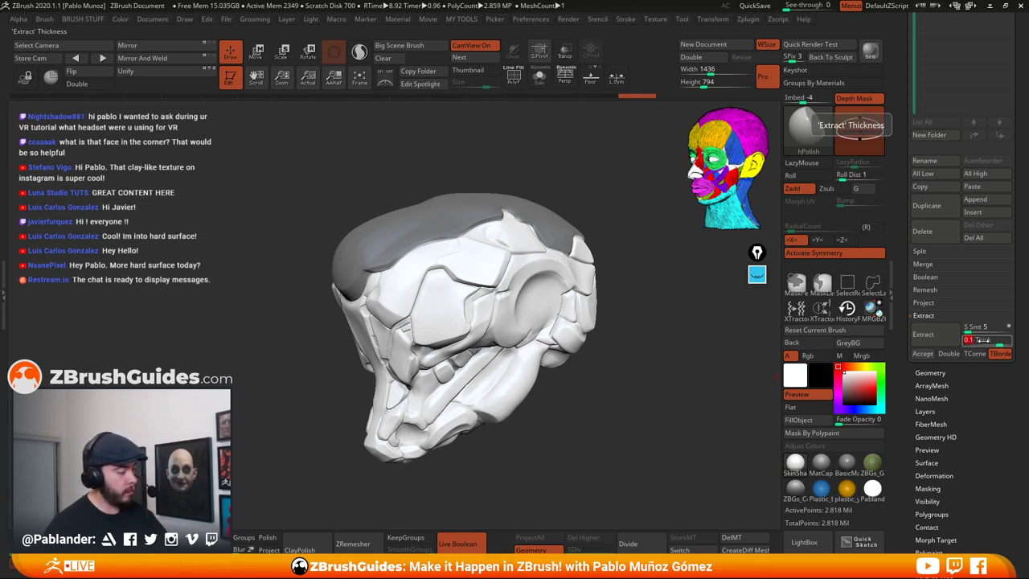
pyautogui.press('Return')
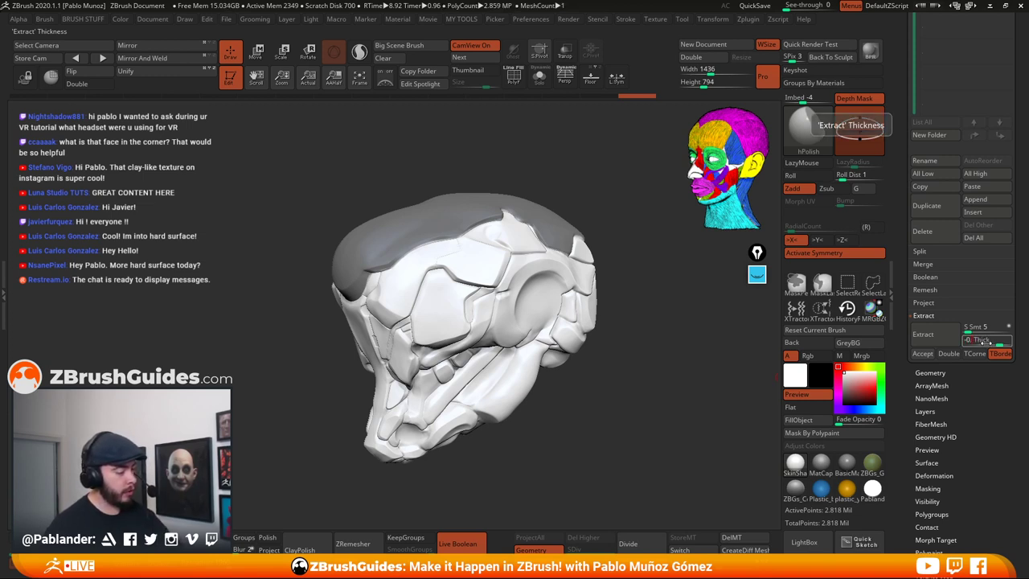
pyautogui.click(988, 342)
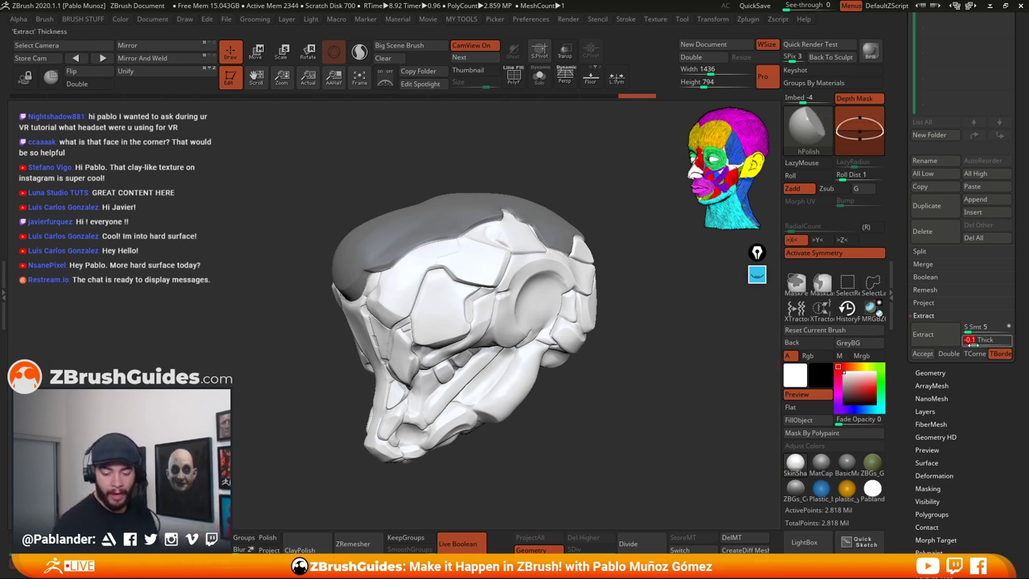
pyautogui.click(941, 336)
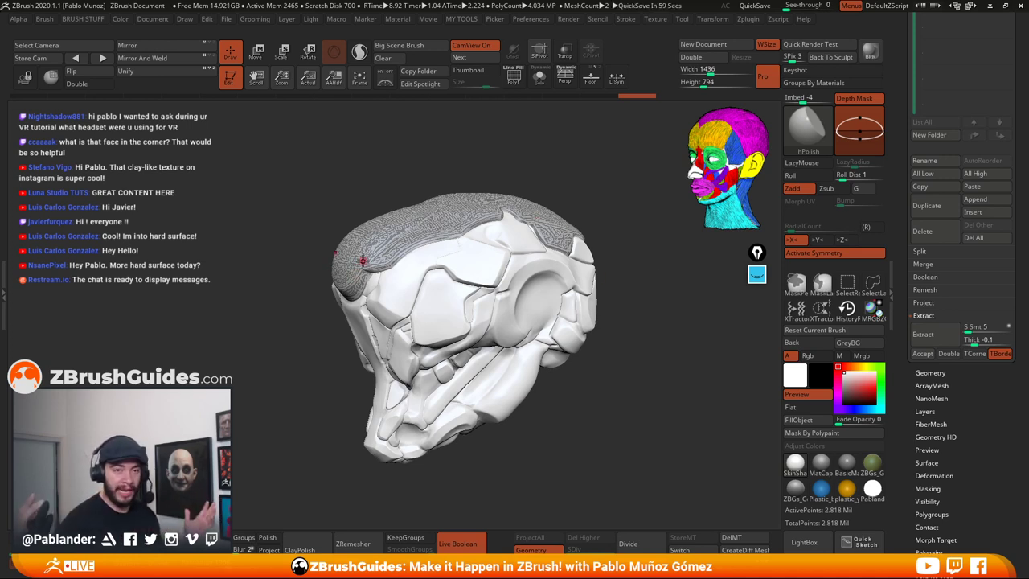
pyautogui.click(924, 354)
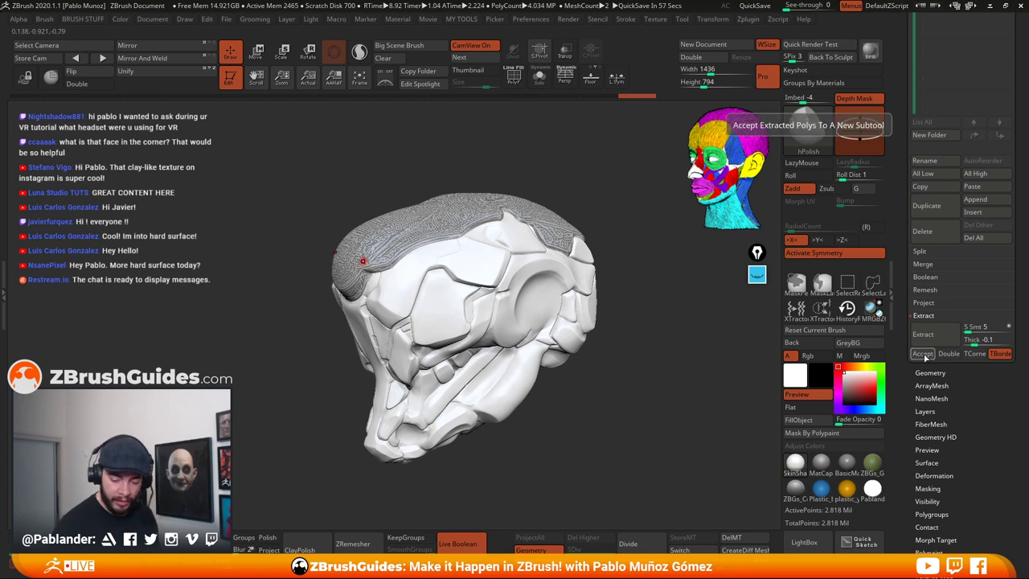
pyautogui.moveTo(899, 197); pyautogui.dragTo(899, 470)
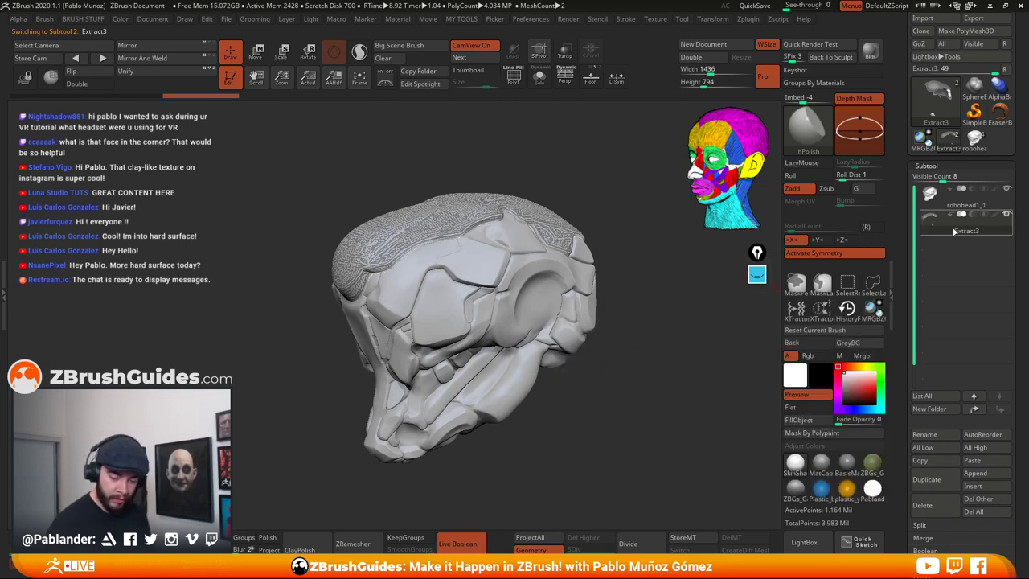
pyautogui.moveTo(945, 231)
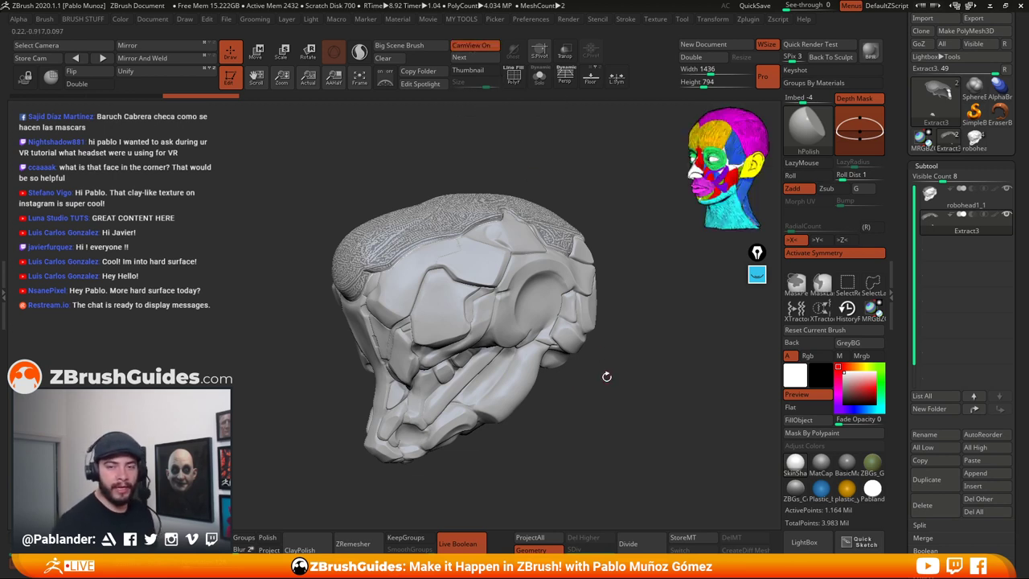
# Open the CamView section of the preferences and examine the orientation head's settings
pyautogui.moveTo(647, 344)
pyautogui.mouseDown()
pyautogui.moveTo(637, 356)
pyautogui.moveTo(597, 338)
pyautogui.moveTo(636, 350)
pyautogui.moveTo(654, 422)
pyautogui.moveTo(615, 378)
pyautogui.moveTo(642, 376)
pyautogui.moveTo(650, 388)
pyautogui.moveTo(642, 375)
pyautogui.mouseUp()
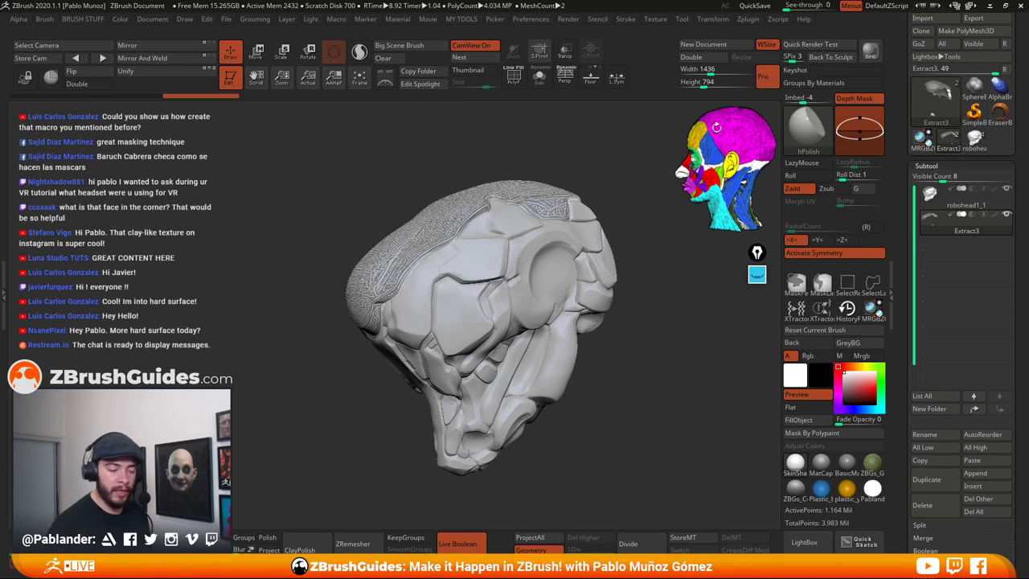
pyautogui.click(530, 18)
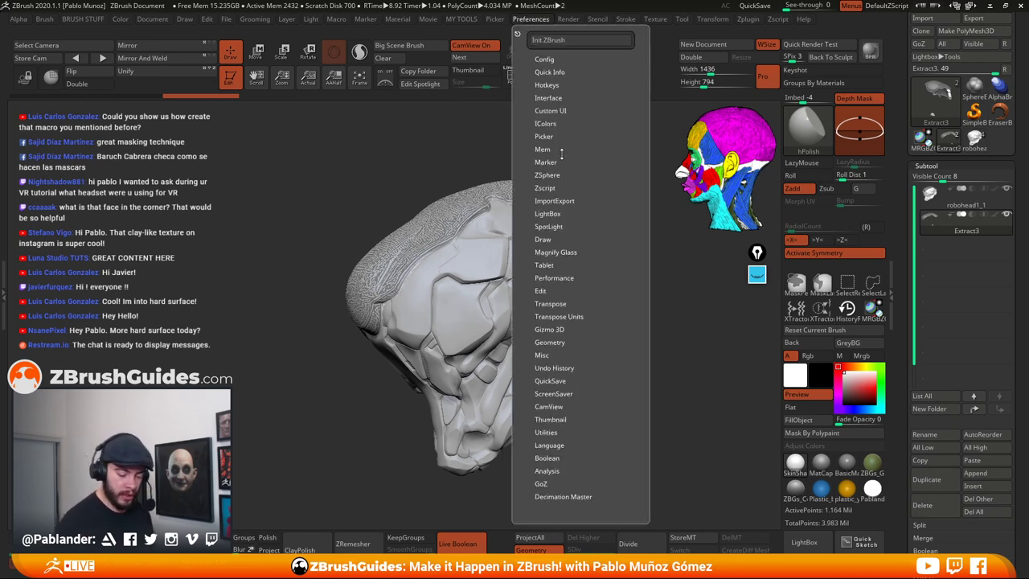
pyautogui.click(549, 407)
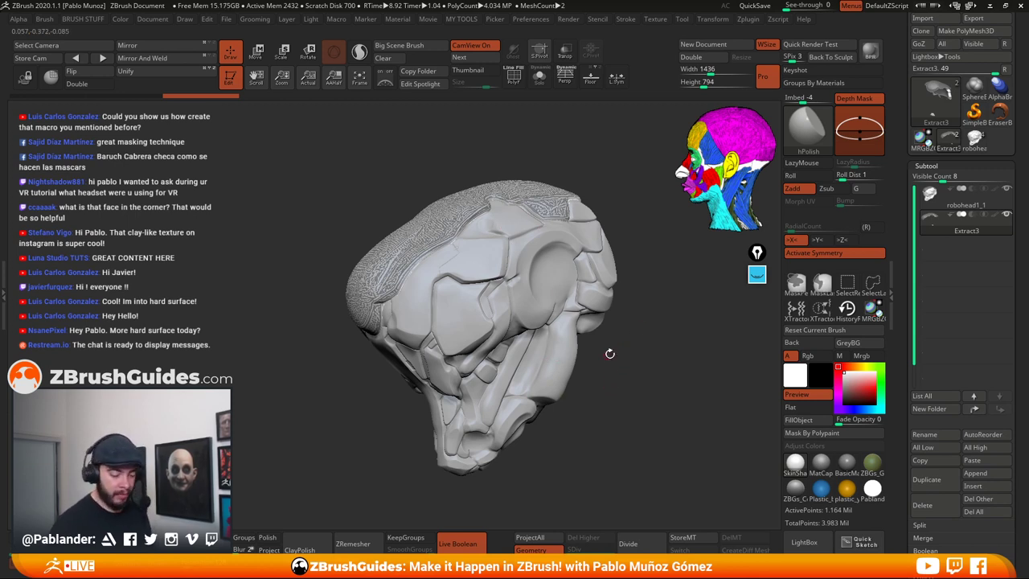
pyautogui.moveTo(641, 377); pyautogui.dragTo(643, 454)
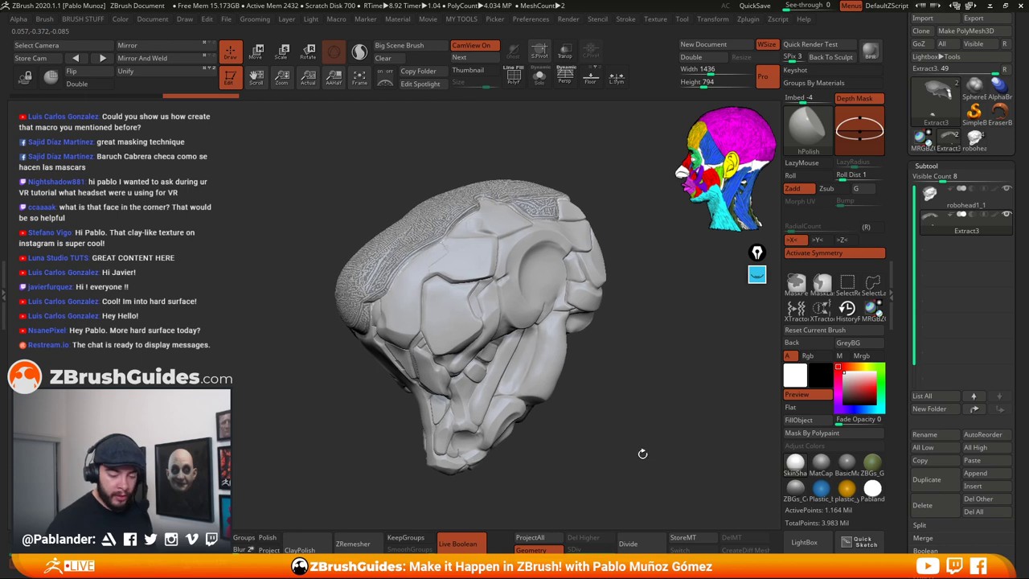
# Select the robohead1_1 subtool and clear its cranium mask
pyautogui.moveTo(947, 233)
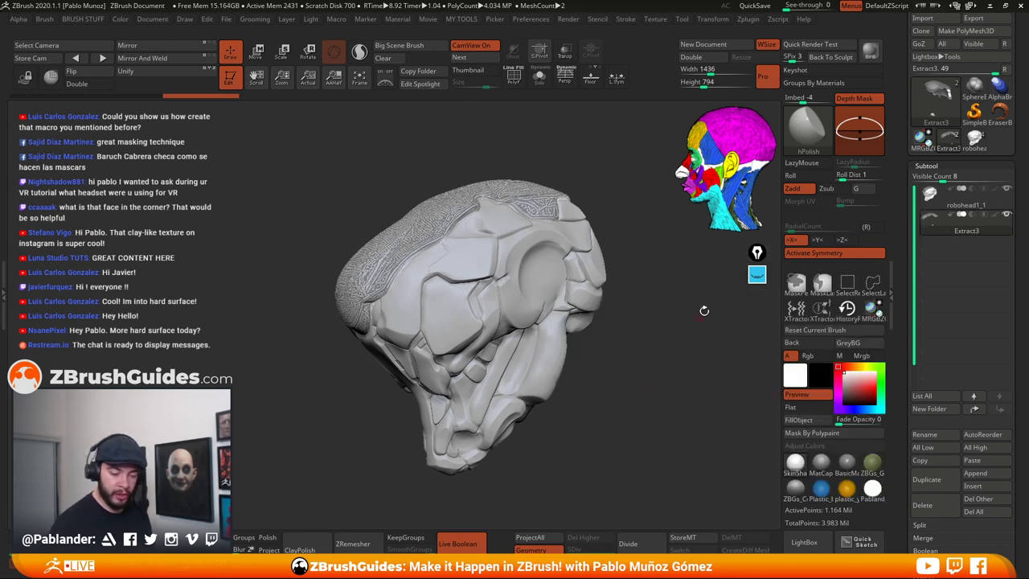
pyautogui.click(968, 203)
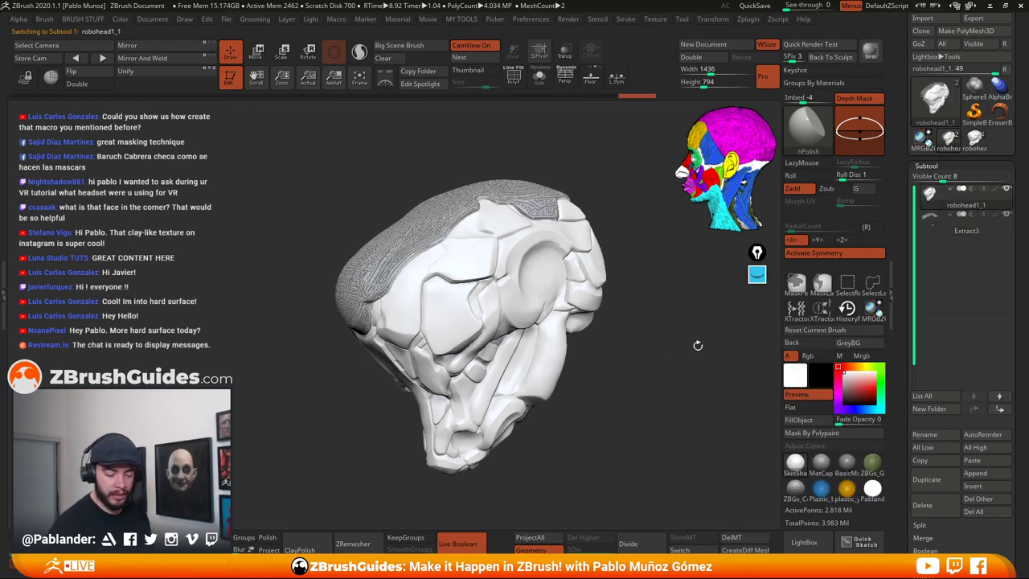
pyautogui.keyDown('ctrl'); pyautogui.moveTo(643, 281); pyautogui.dragTo(653, 418); pyautogui.keyUp('ctrl')
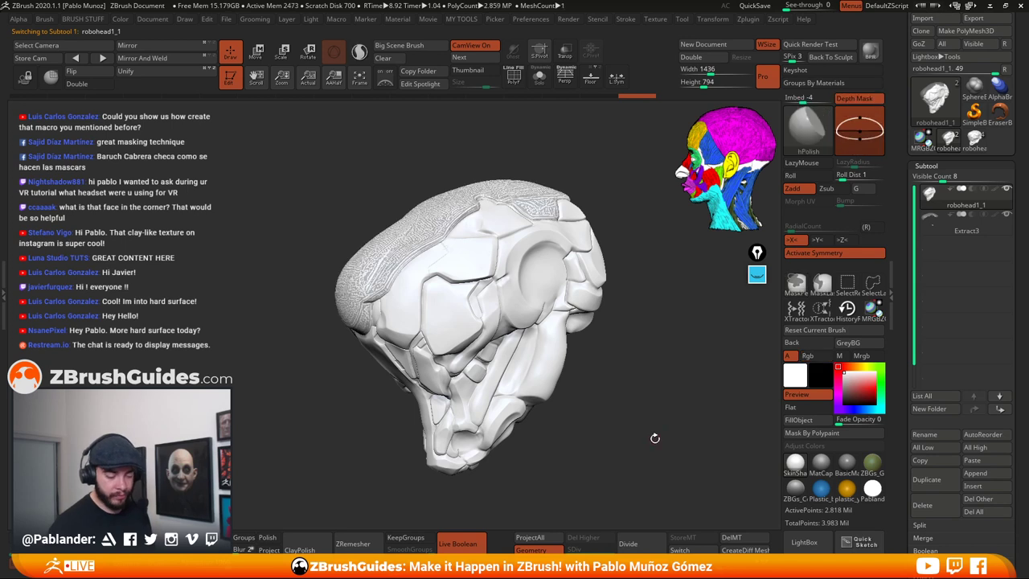
# Select the Extract3 subtool, isolate it with Solo and examine the plate's inner side and edges
pyautogui.click(964, 226)
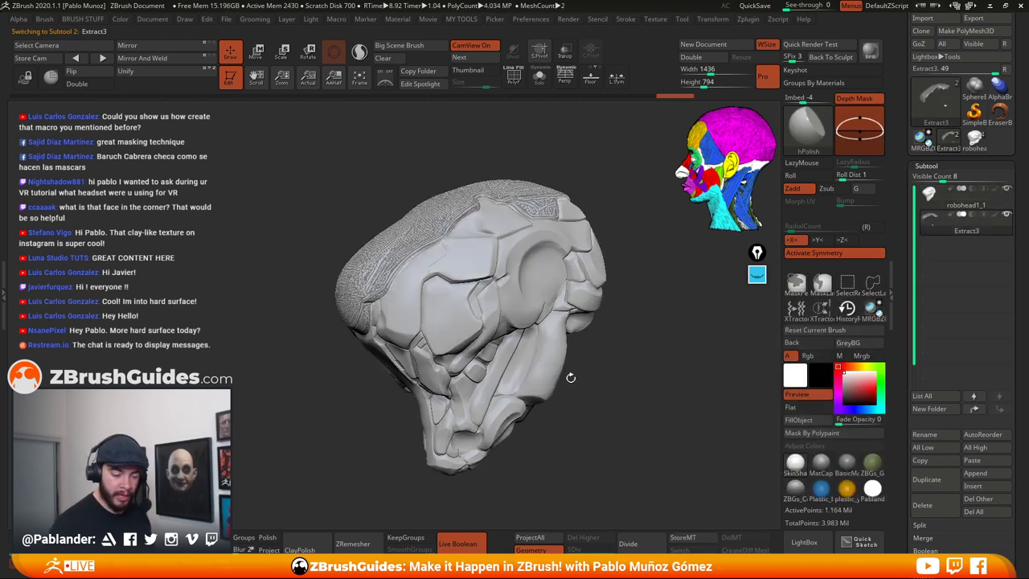
pyautogui.click(539, 79)
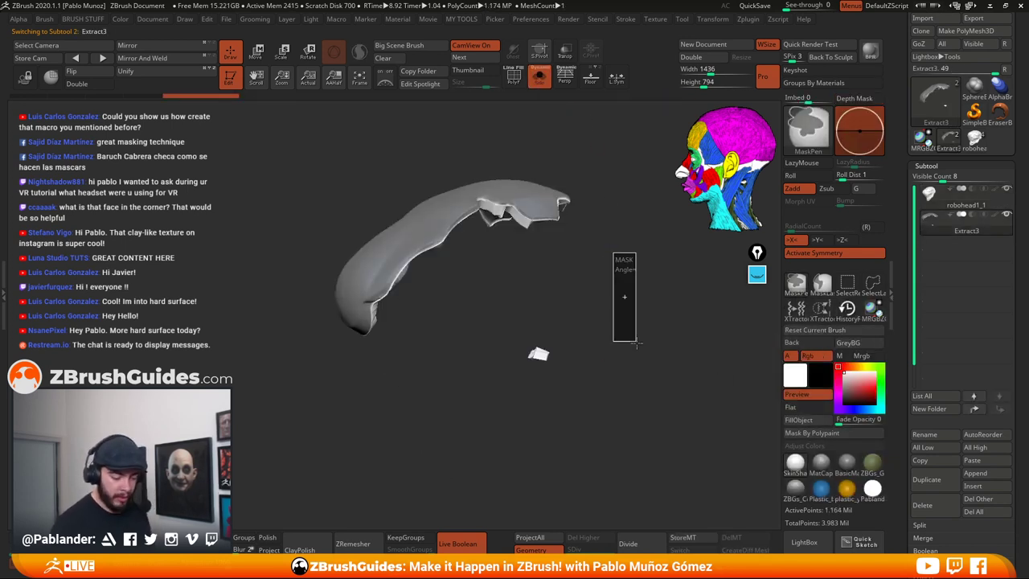
pyautogui.moveTo(616, 314); pyautogui.dragTo(602, 190)
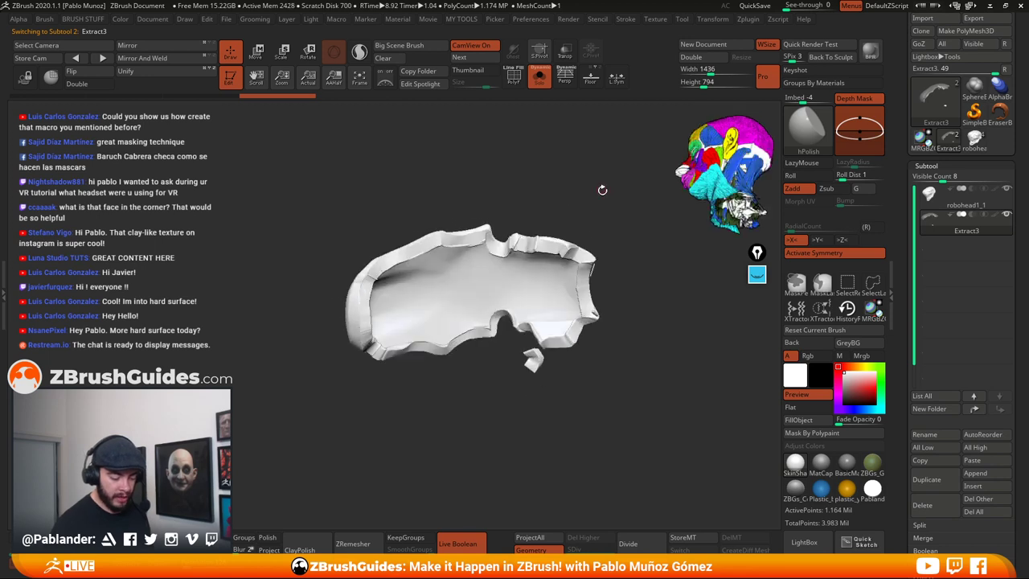
pyautogui.moveTo(603, 270); pyautogui.dragTo(542, 285)
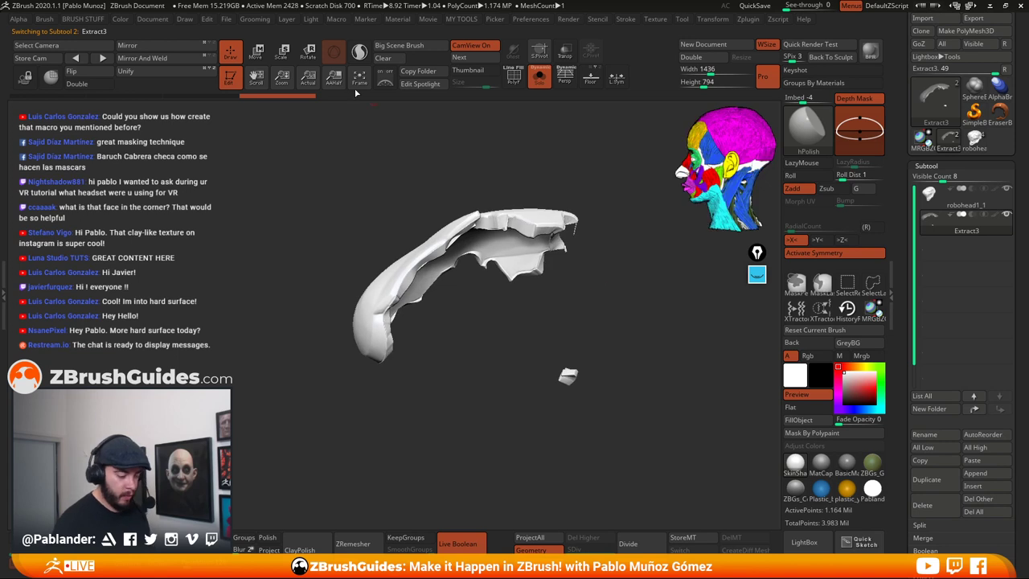
pyautogui.moveTo(597, 255); pyautogui.dragTo(598, 296)
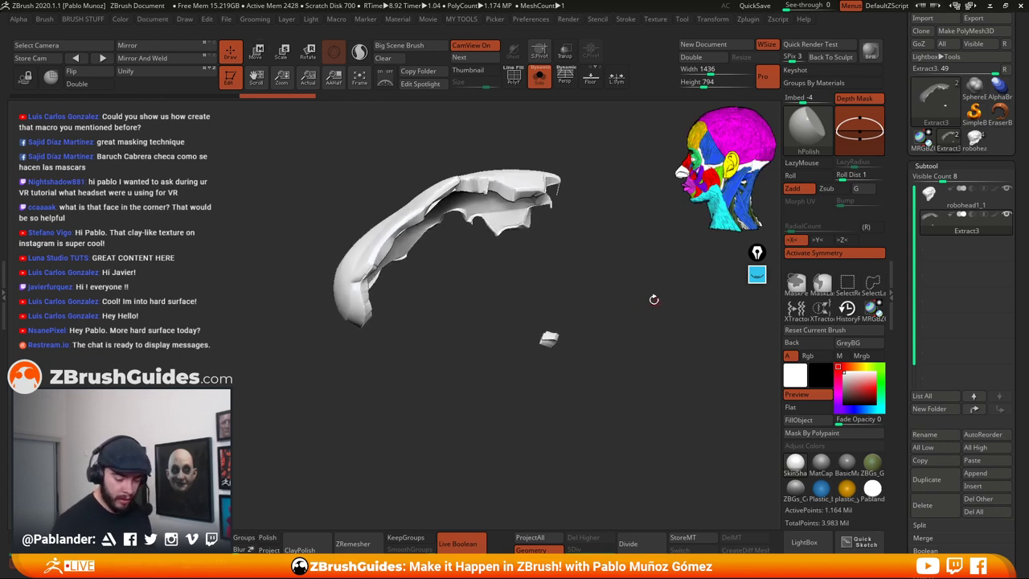
# Remove the small stray fragments around the extracted cranium plate, using the SelectLasso brush
pyautogui.moveTo(503, 286)
pyautogui.keyDown('ctrl'); pyautogui.keyDown('shift'); pyautogui.mouseDown()
pyautogui.moveTo(532, 365)
pyautogui.moveTo(601, 399)
pyautogui.moveTo(608, 345)
pyautogui.moveTo(589, 245)
pyautogui.moveTo(523, 325)
pyautogui.moveTo(555, 358)
pyautogui.moveTo(563, 300)
pyautogui.moveTo(521, 308)
pyautogui.moveTo(496, 271)
pyautogui.mouseUp(); pyautogui.keyUp('shift'); pyautogui.keyUp('ctrl')
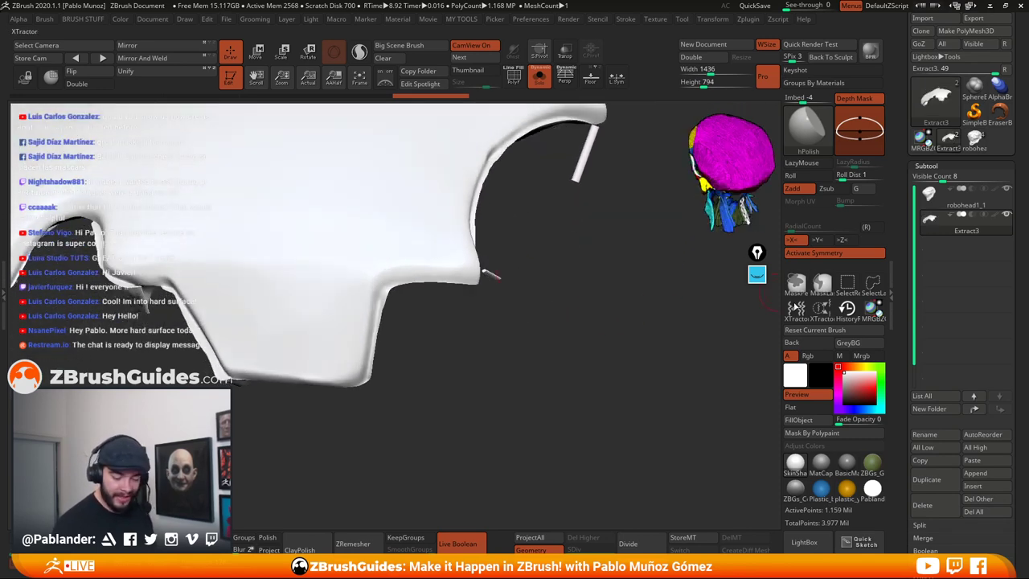
pyautogui.click(872, 283)
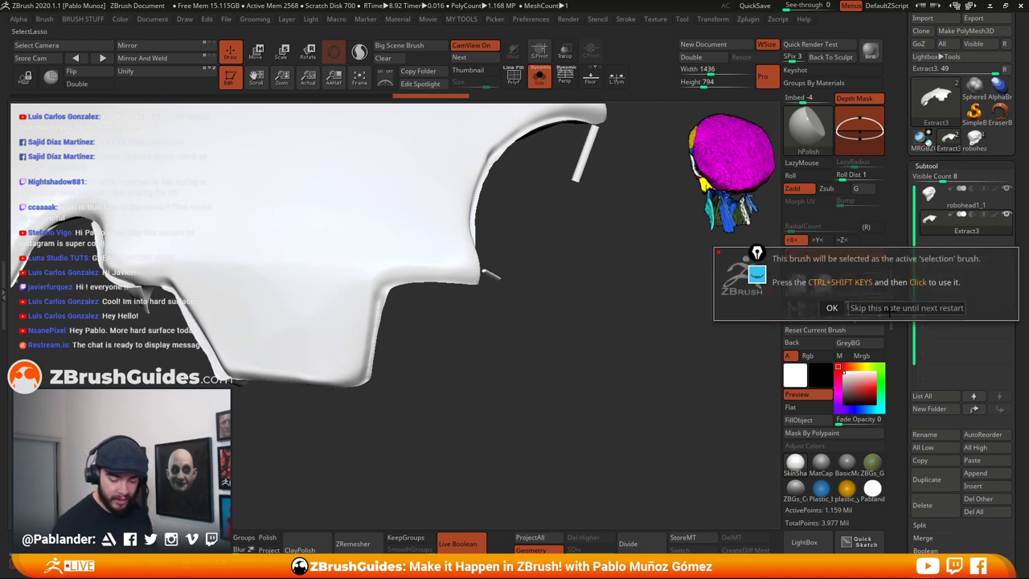
pyautogui.click(851, 308)
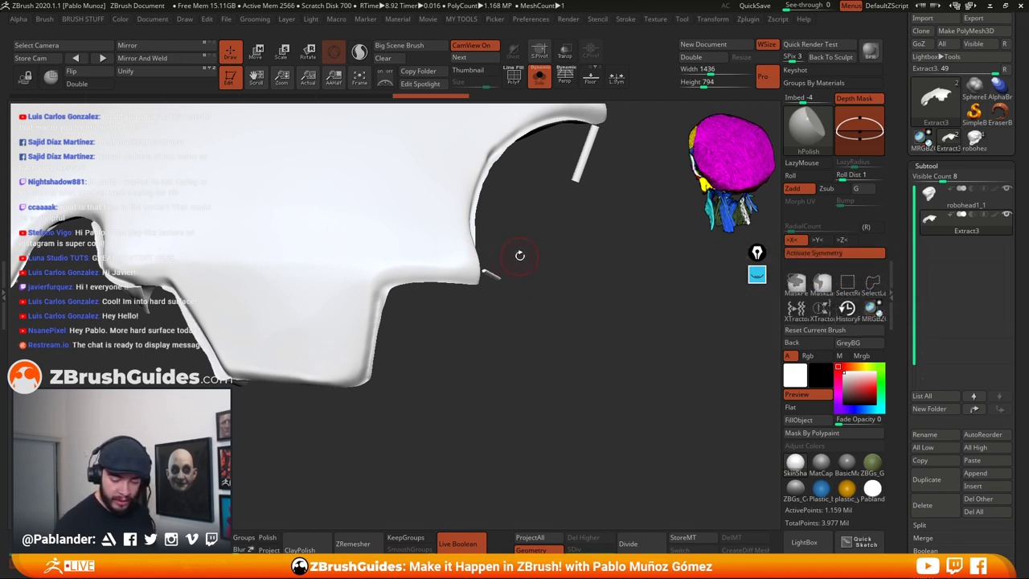
pyautogui.hotkey('ctrl', 'shift')
pyautogui.moveTo(485, 267)
pyautogui.keyDown('ctrl'); pyautogui.keyDown('shift'); pyautogui.mouseDown()
pyautogui.moveTo(510, 318)
pyautogui.moveTo(575, 323)
pyautogui.mouseUp(); pyautogui.keyUp('shift'); pyautogui.keyUp('ctrl')
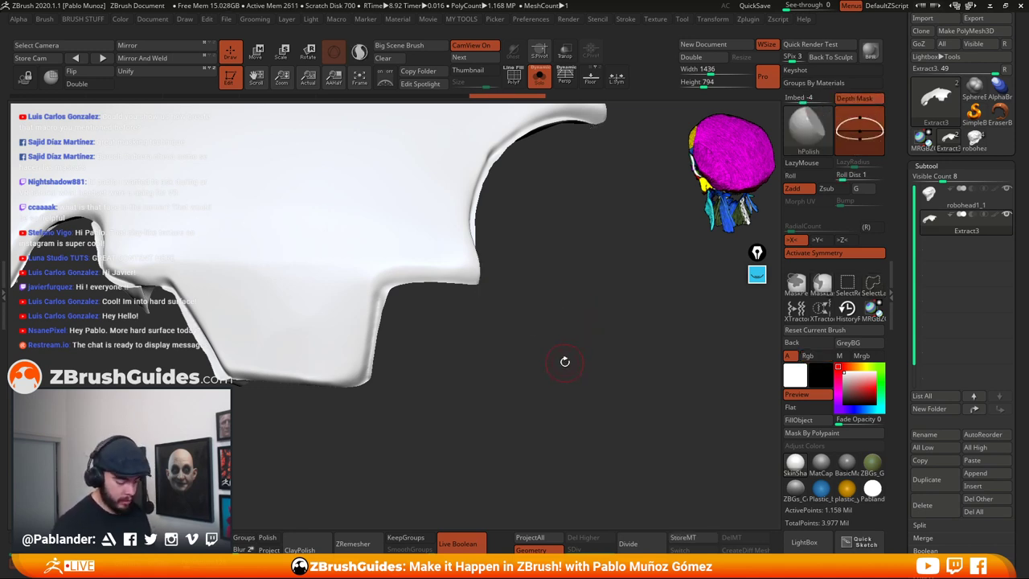
# Turn on PolyFrame for the extracted plate with its lines off, showing only the polygroup colors on its inner side and borders
pyautogui.moveTo(558, 372); pyautogui.dragTo(585, 310)
pyautogui.hotkey('shift', 'f')
pyautogui.moveTo(560, 368); pyautogui.dragTo(498, 365)
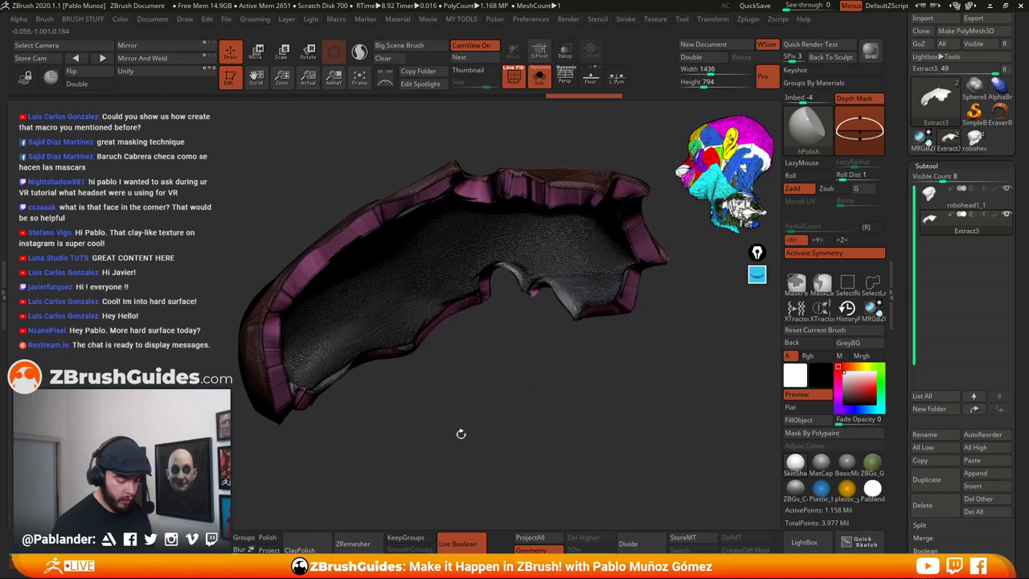
pyautogui.moveTo(472, 424); pyautogui.dragTo(523, 338)
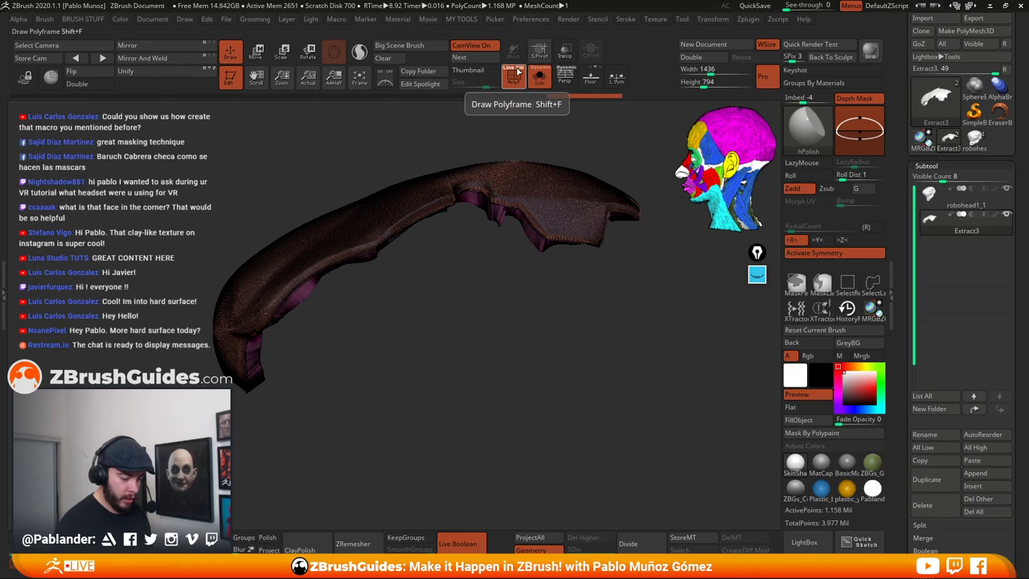
pyautogui.click(510, 75)
pyautogui.moveTo(522, 265); pyautogui.dragTo(525, 397)
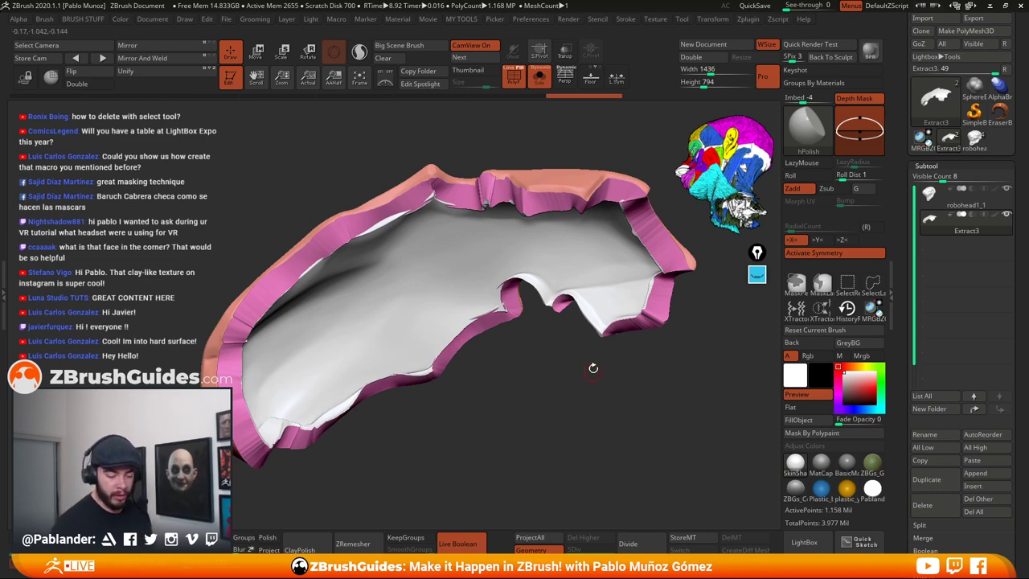
# Smooth the extracted plate with repeated Polish By Groups deformations of 64, 82, 56 and 85
pyautogui.press('2')
pyautogui.moveTo(905, 453); pyautogui.dragTo(917, 325)
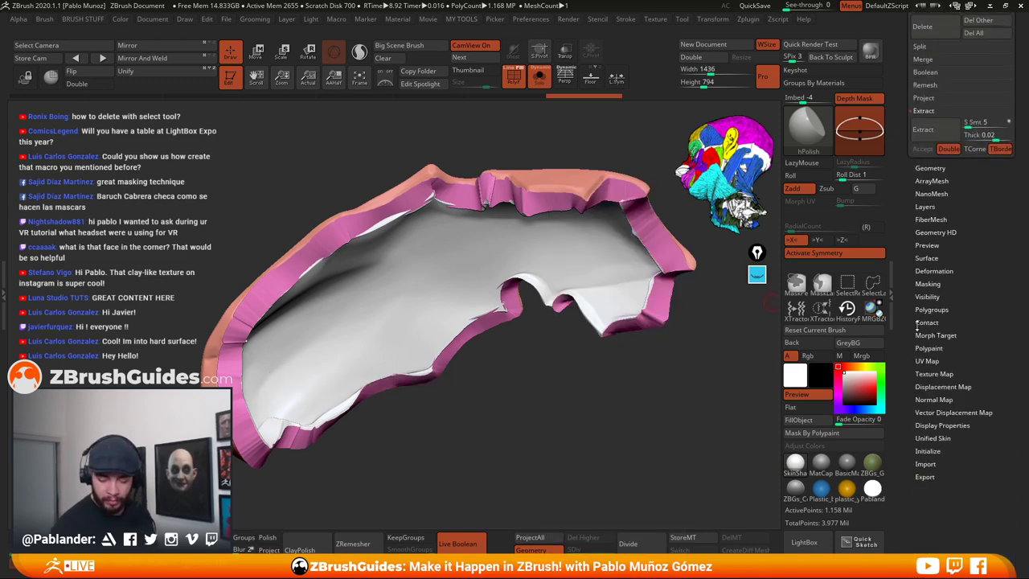
pyautogui.click(955, 271)
pyautogui.moveTo(955, 271); pyautogui.dragTo(955, 169)
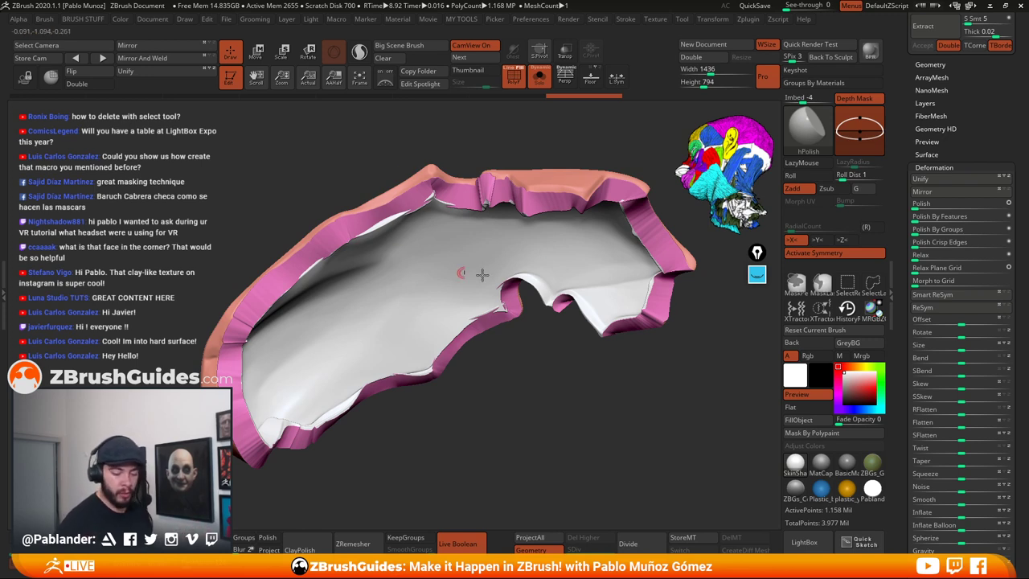
pyautogui.click(974, 230)
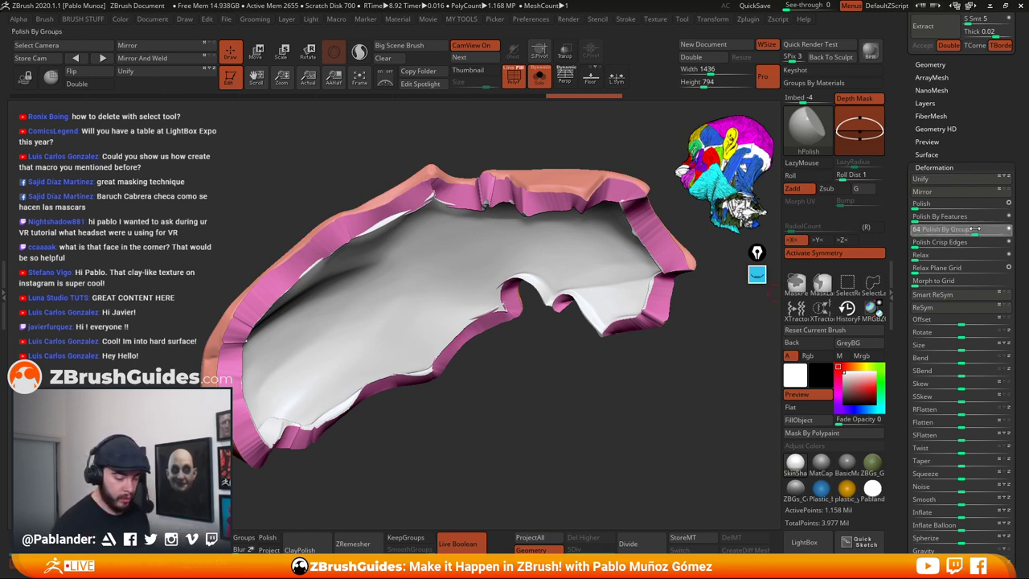
pyautogui.moveTo(974, 229); pyautogui.dragTo(992, 232)
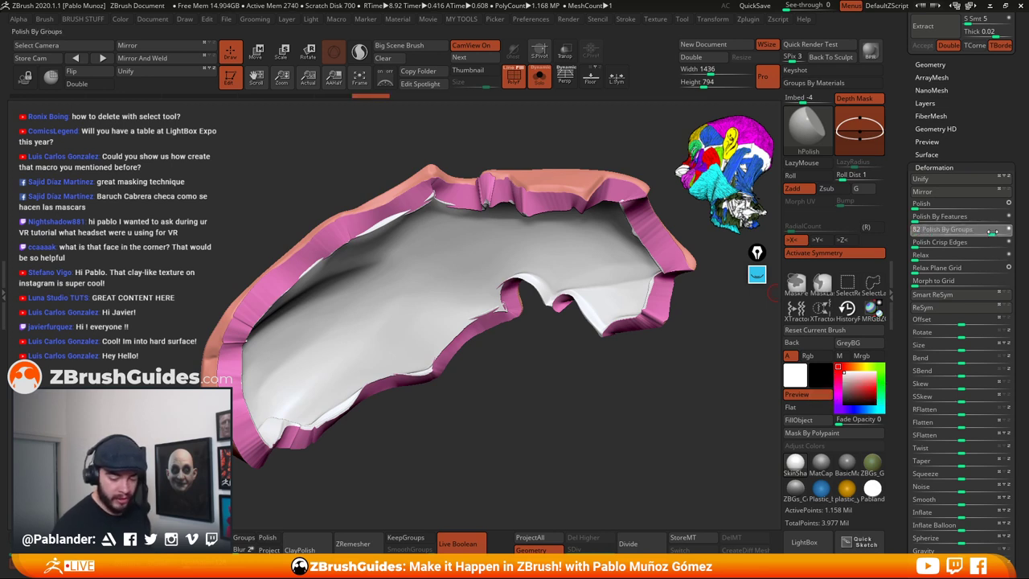
pyautogui.click(968, 229)
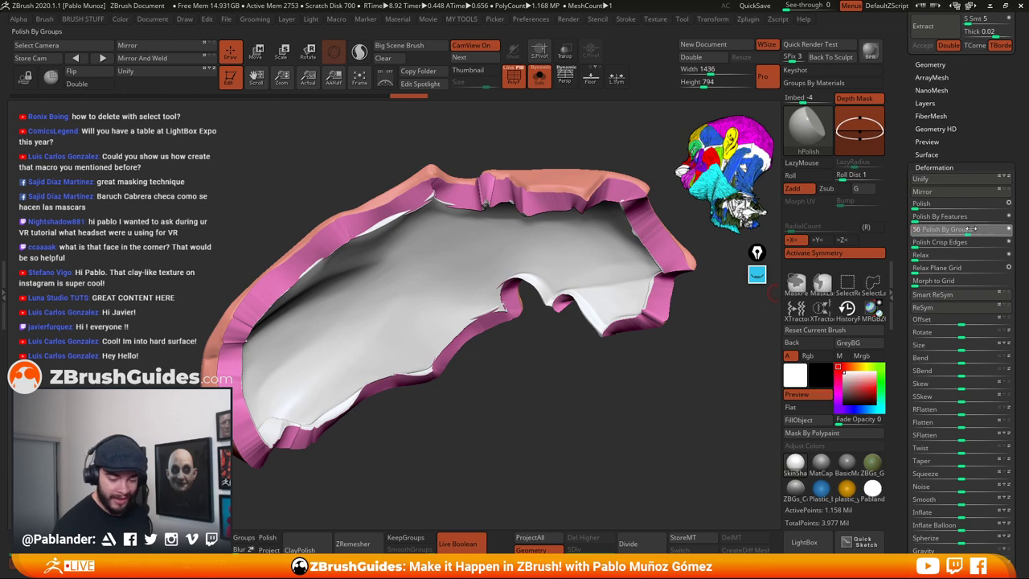
pyautogui.click(994, 229)
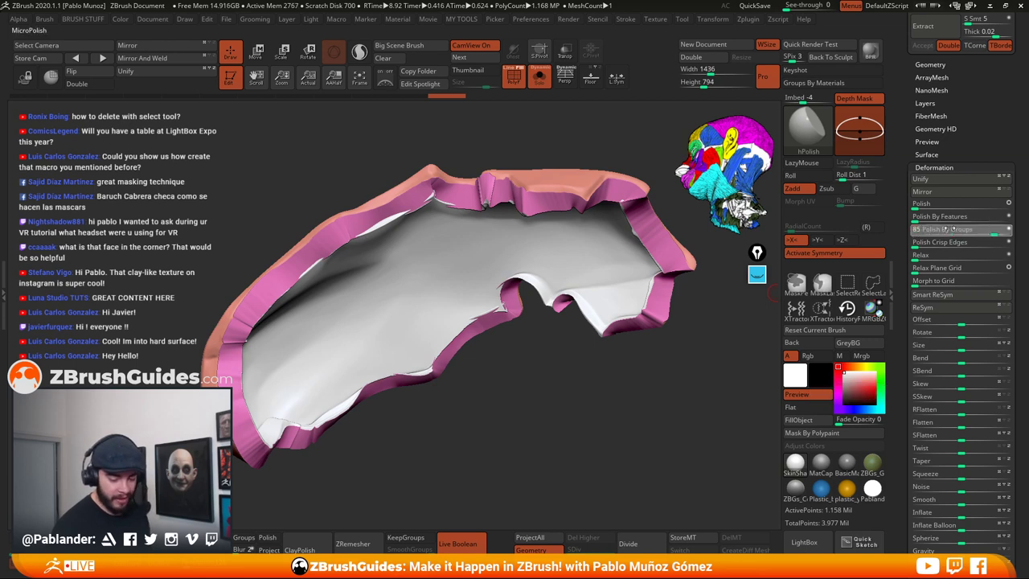
# Apply Polish By Groups to the extracted plate again and examine its inner borders
pyautogui.moveTo(948, 229); pyautogui.dragTo(937, 230)
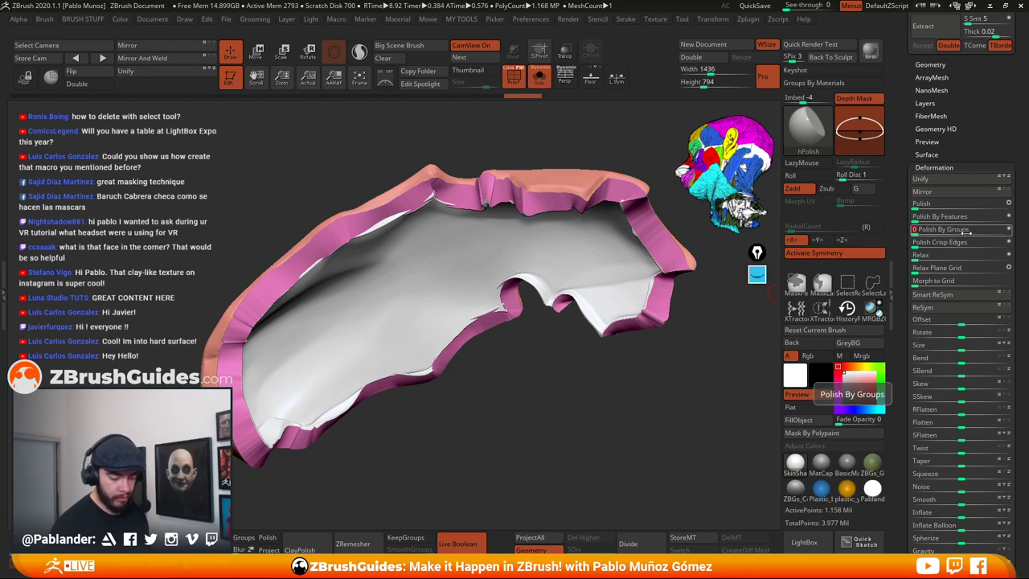
pyautogui.click(987, 230)
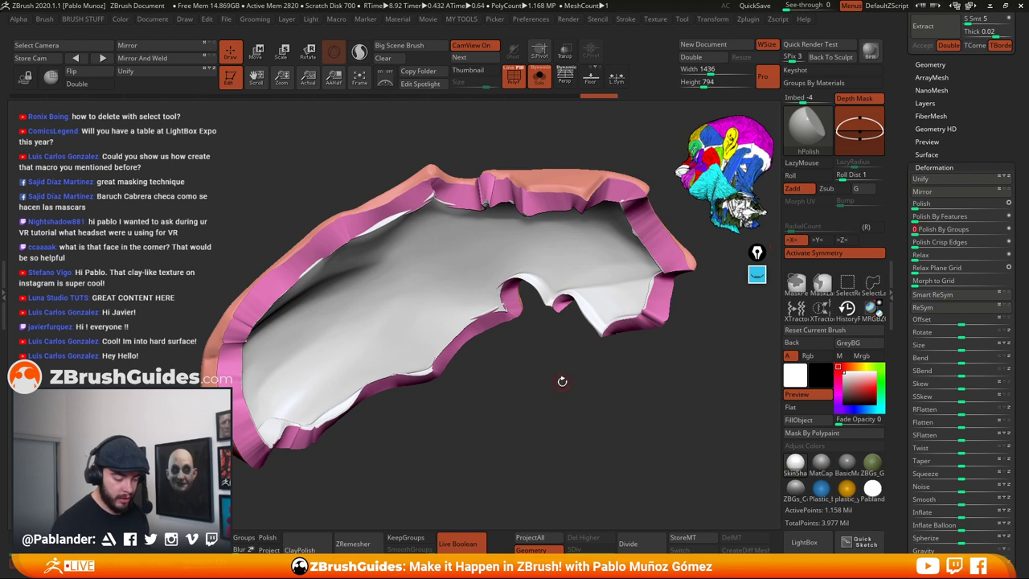
pyautogui.moveTo(562, 381); pyautogui.dragTo(604, 379)
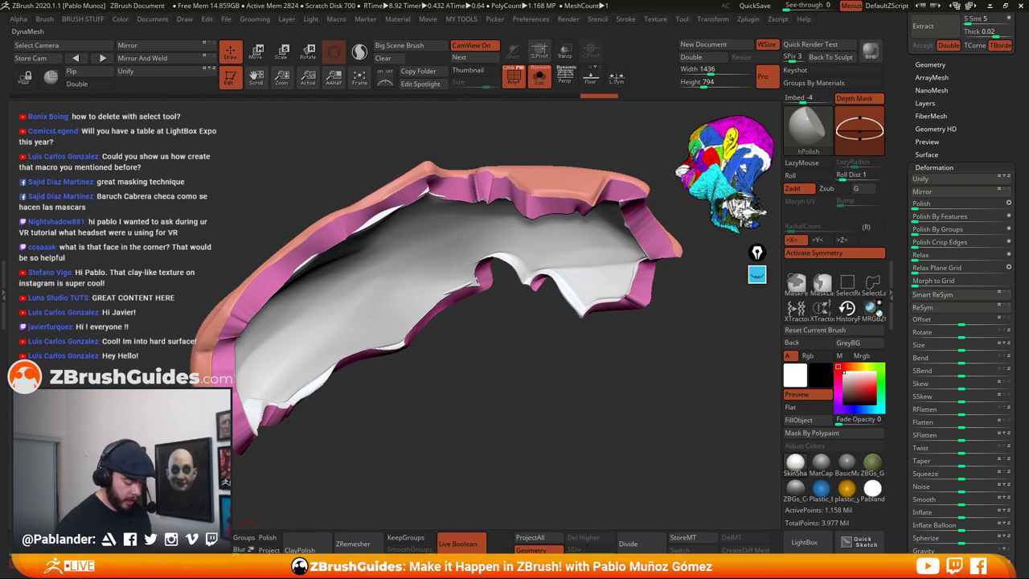
# Try to remesh the extracted plate with DynaMesh and its Groups option on
pyautogui.click(243, 538)
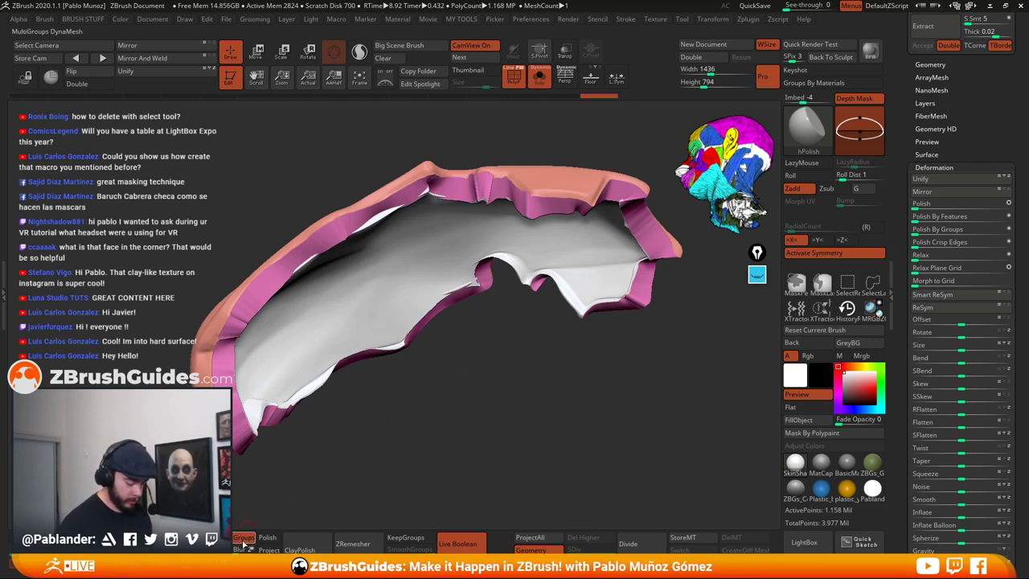
pyautogui.keyDown('ctrl'); pyautogui.moveTo(251, 514); pyautogui.dragTo(264, 507); pyautogui.keyUp('ctrl')
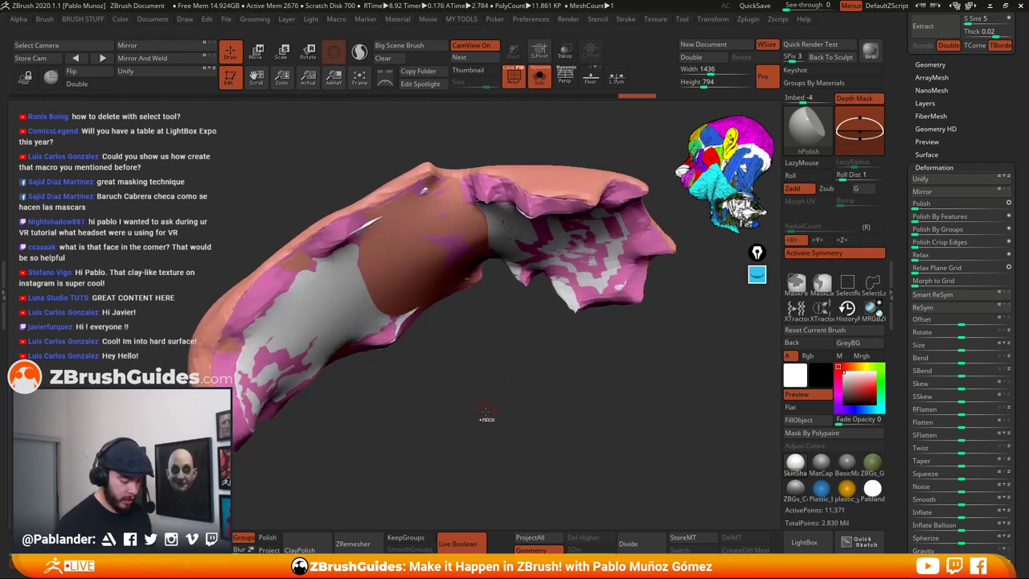
pyautogui.hotkey('ctrl', 'z')
pyautogui.keyDown('alt'); pyautogui.moveTo(390, 435); pyautogui.dragTo(410, 417); pyautogui.keyUp('alt')
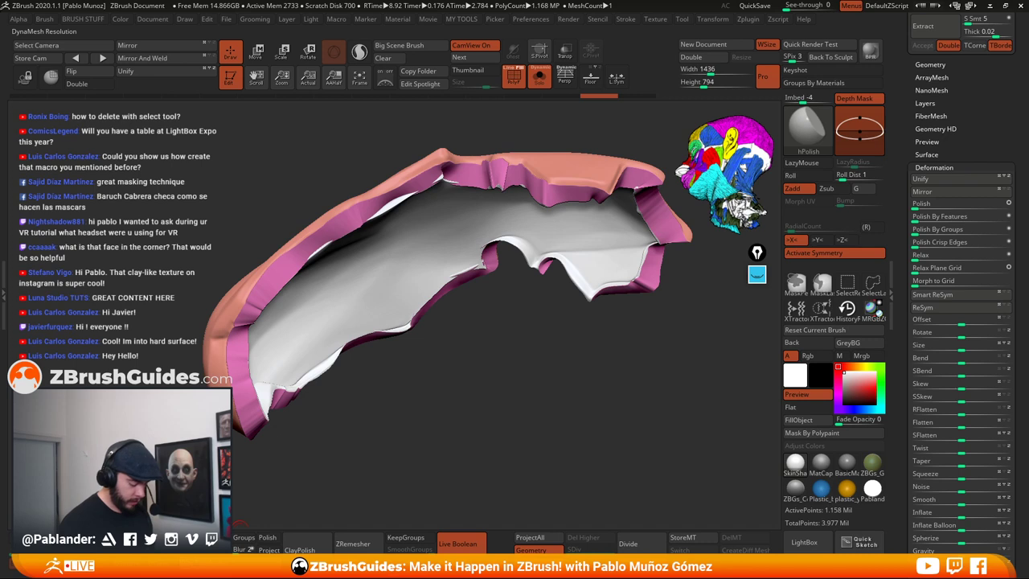
# Remesh the plate with DynaMesh at a higher resolution with Groups off, and turn PolyFrame off to inspect the inner side
pyautogui.moveTo(238, 514); pyautogui.dragTo(501, 374)
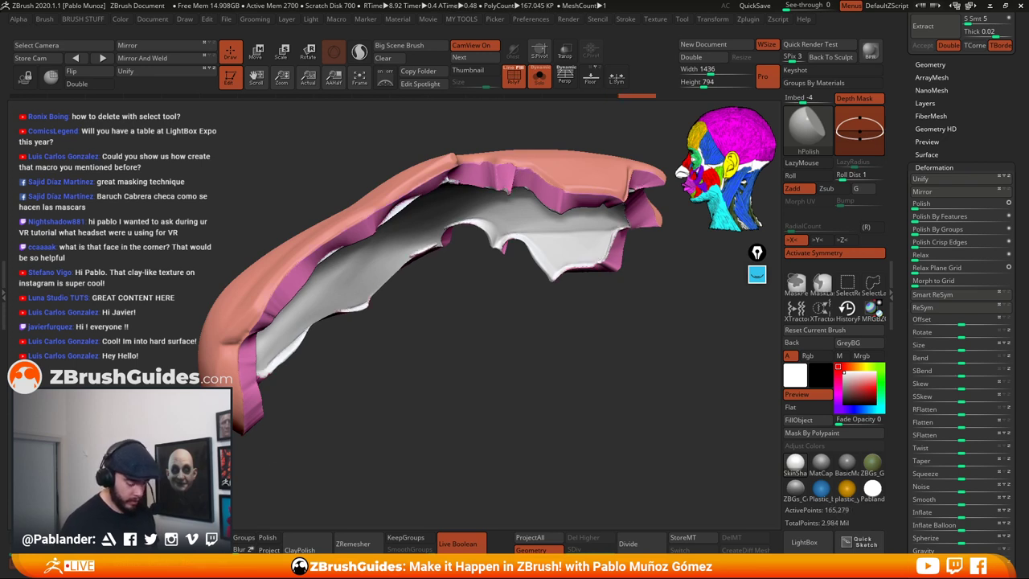
pyautogui.moveTo(611, 381); pyautogui.dragTo(512, 379)
pyautogui.click(512, 83)
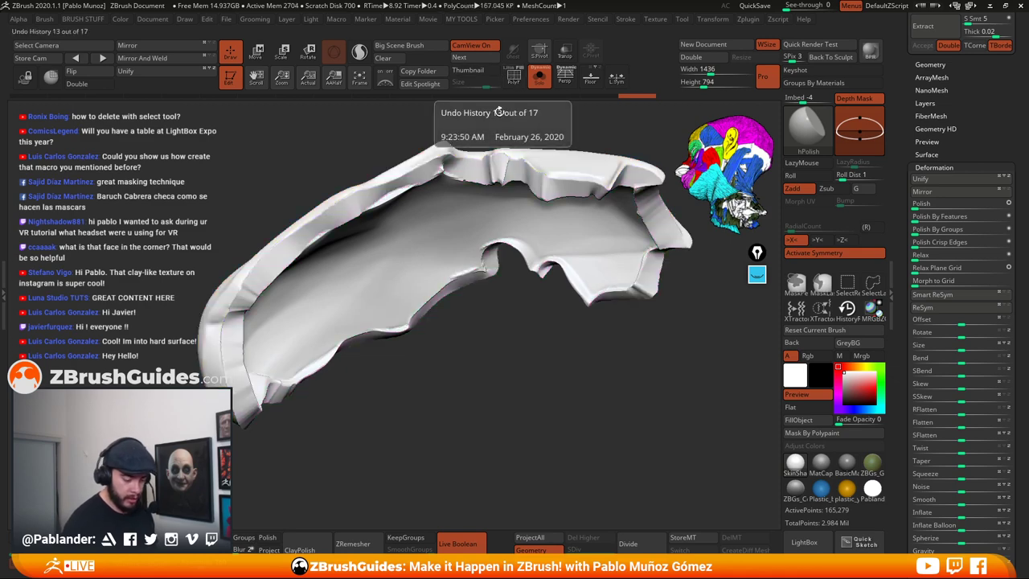
pyautogui.moveTo(501, 307); pyautogui.dragTo(490, 395)
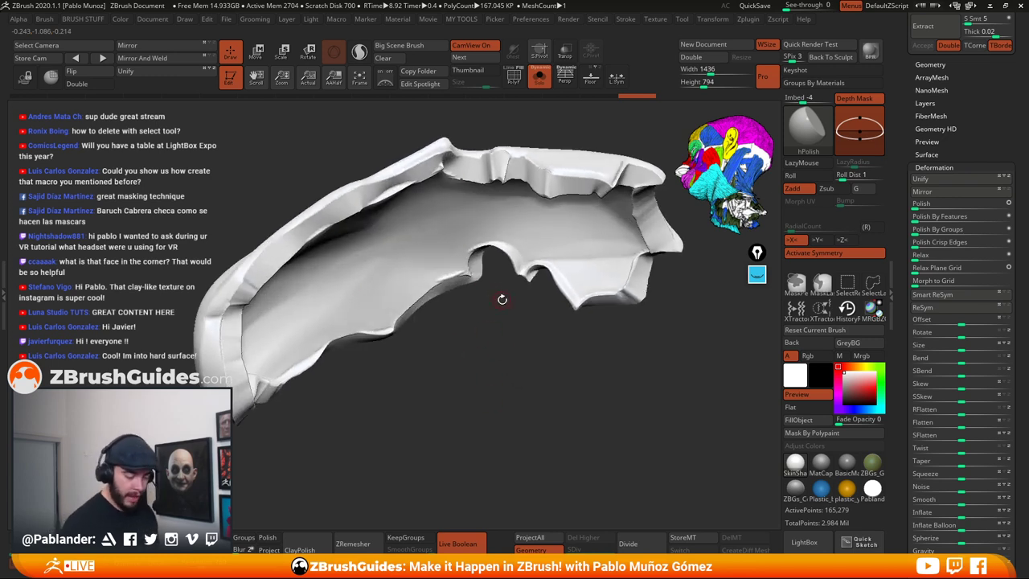
# Smooth the plate's upper inner edge with the Smooth Stronger brush and turn PolyFrame back on
pyautogui.moveTo(532, 269); pyautogui.dragTo(650, 271)
pyautogui.press('space')
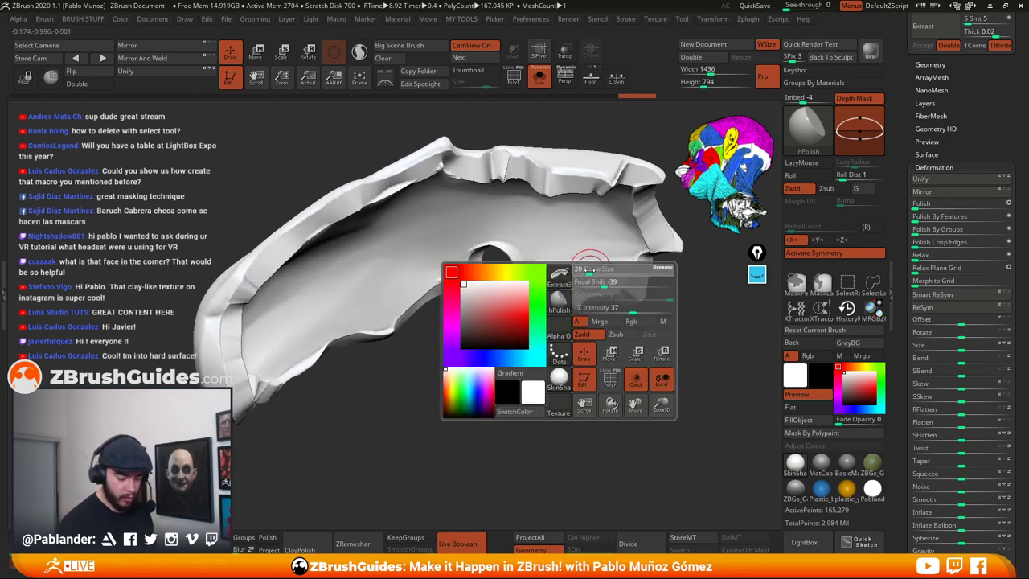
pyautogui.press('shift')
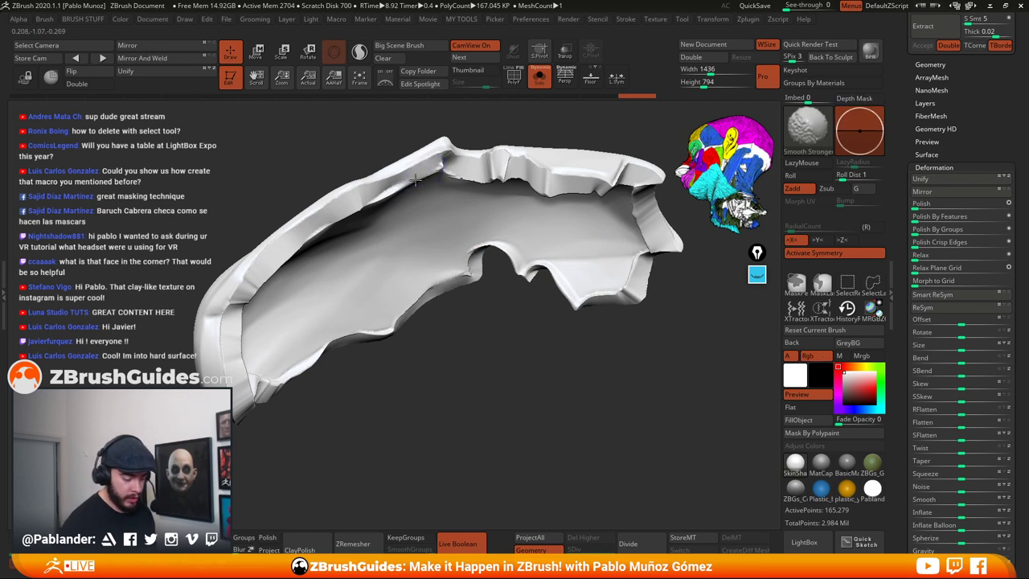
pyautogui.keyDown('shift'); pyautogui.moveTo(414, 179); pyautogui.dragTo(378, 197); pyautogui.keyUp('shift')
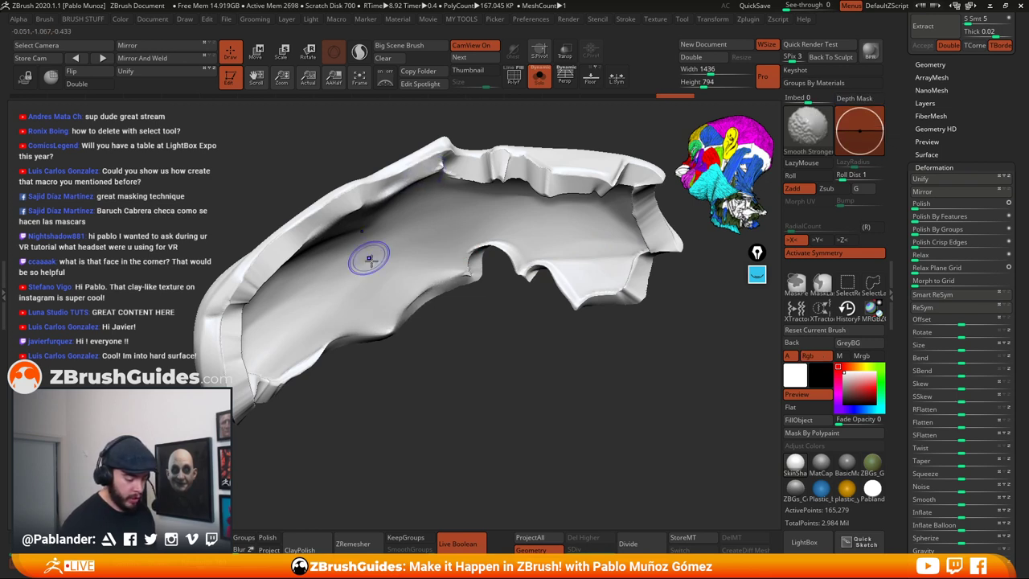
pyautogui.click(512, 77)
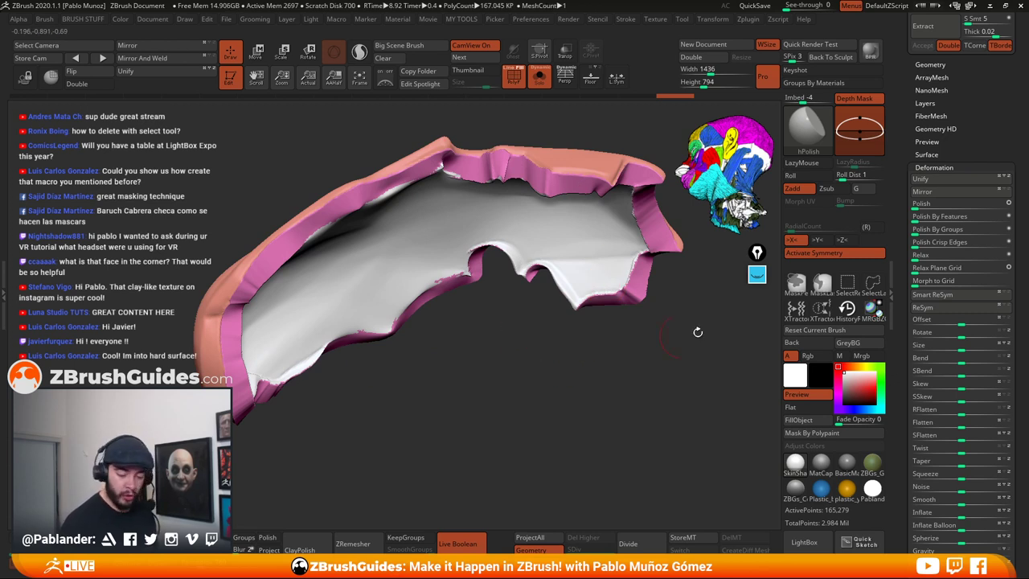
# Mask the plate's outer-surface polygroup by isolating it with Double display on, and bring back the whole plate
pyautogui.click(848, 285)
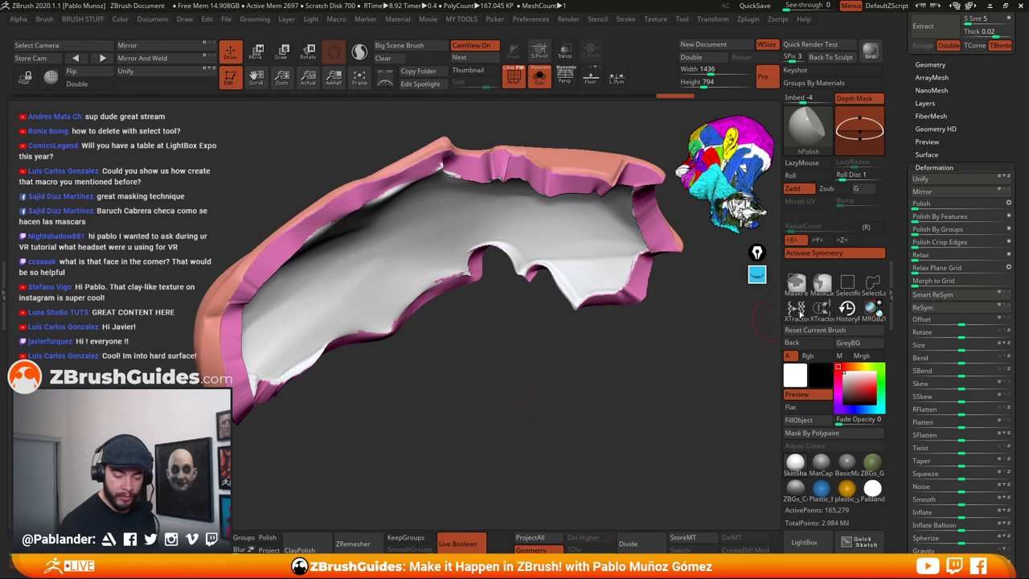
pyautogui.keyDown('ctrl'); pyautogui.keyDown('shift'); pyautogui.click(590, 165); pyautogui.keyUp('shift'); pyautogui.keyUp('ctrl')
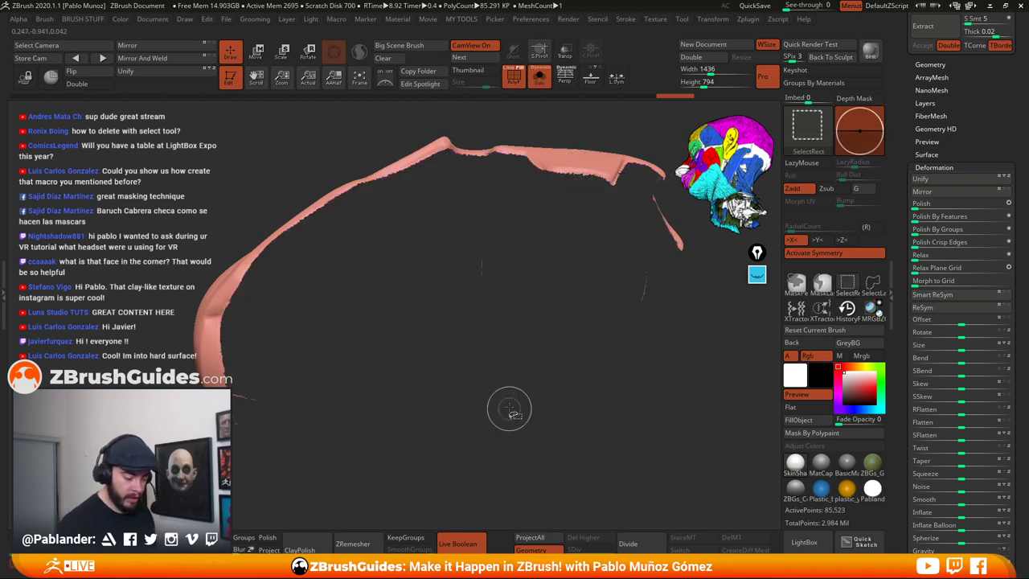
pyautogui.click(89, 84)
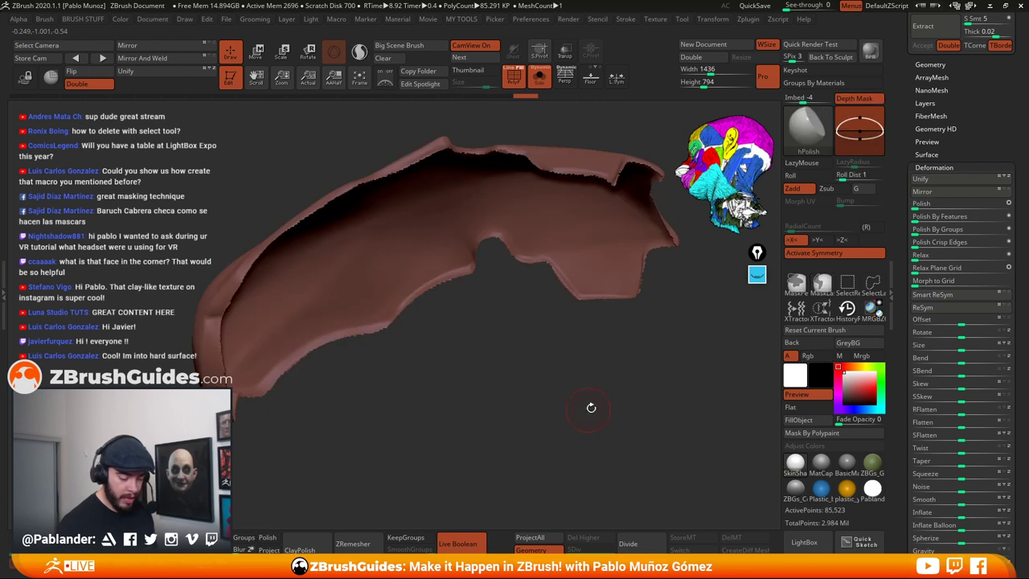
pyautogui.keyDown('ctrl'); pyautogui.keyDown('shift'); pyautogui.click(619, 415); pyautogui.keyUp('shift'); pyautogui.keyUp('ctrl')
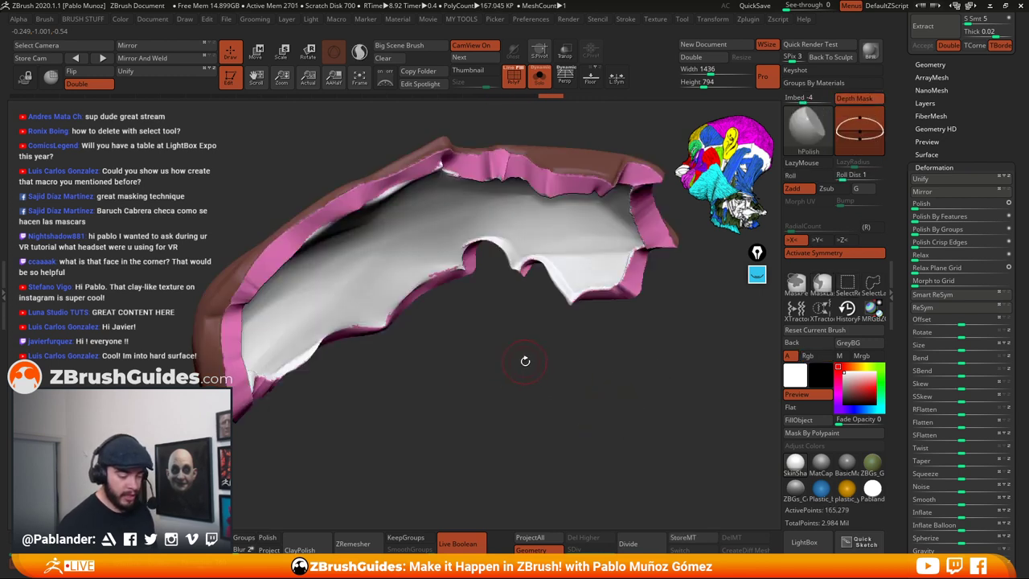
# Smooth the plate's unmasked inner surface and jagged inner edges with a larger Smooth Stronger brush
pyautogui.moveTo(525, 361); pyautogui.dragTo(530, 348)
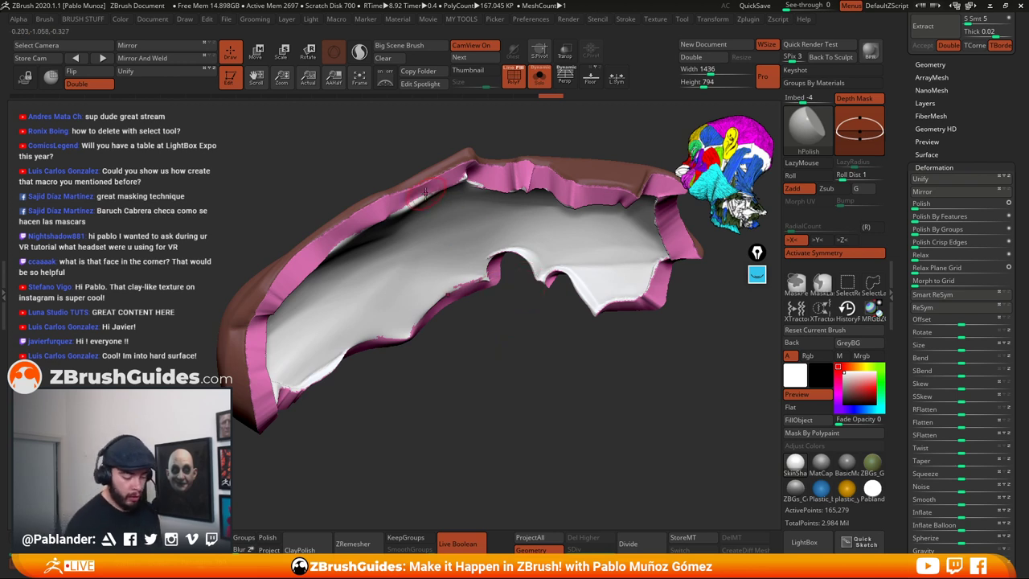
pyautogui.moveTo(426, 191)
pyautogui.keyDown('shift'); pyautogui.mouseDown()
pyautogui.moveTo(321, 255)
pyautogui.moveTo(281, 303)
pyautogui.moveTo(273, 421)
pyautogui.mouseUp(); pyautogui.keyUp('shift')
pyautogui.press('space')
pyautogui.moveTo(437, 345); pyautogui.dragTo(466, 345)
pyautogui.moveTo(349, 367)
pyautogui.keyDown('shift'); pyautogui.mouseDown()
pyautogui.moveTo(482, 234)
pyautogui.moveTo(544, 238)
pyautogui.mouseUp(); pyautogui.keyUp('shift')
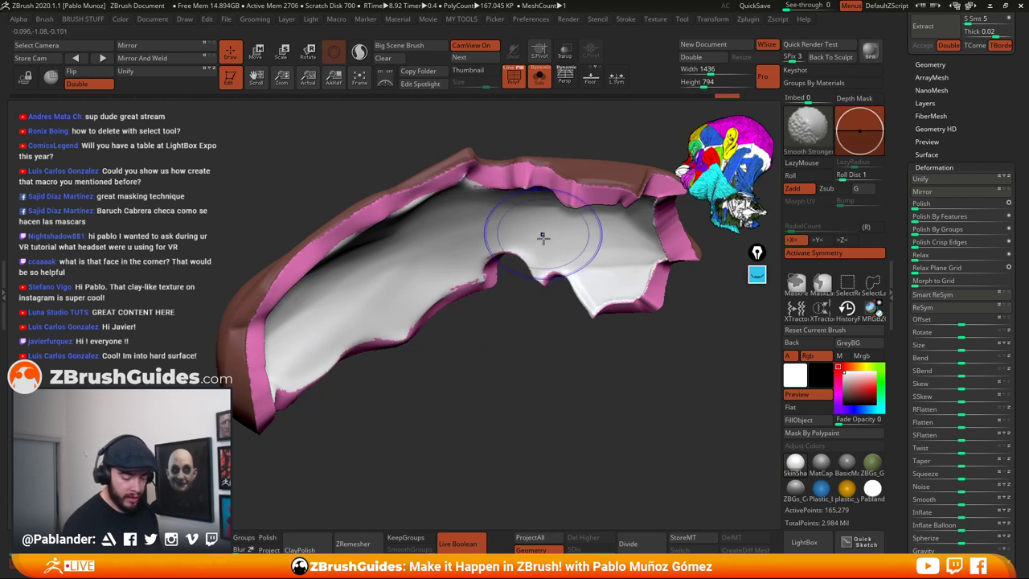
pyautogui.moveTo(537, 350); pyautogui.dragTo(477, 337)
pyautogui.moveTo(491, 271)
pyautogui.keyDown('shift'); pyautogui.mouseDown()
pyautogui.moveTo(511, 269)
pyautogui.moveTo(533, 225)
pyautogui.moveTo(575, 254)
pyautogui.moveTo(554, 273)
pyautogui.moveTo(434, 254)
pyautogui.moveTo(402, 306)
pyautogui.mouseUp(); pyautogui.keyUp('shift')
pyautogui.moveTo(446, 374); pyautogui.dragTo(557, 387)
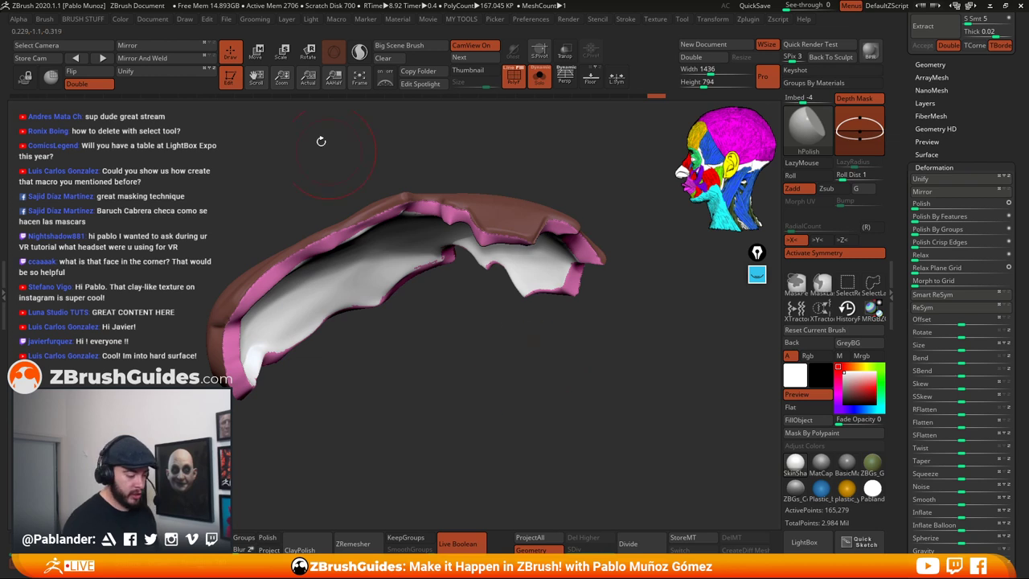
# Move the plate's unmasked inner side away from the masked outer surface with the gizmo to thicken the borders
pyautogui.press('w')
pyautogui.moveTo(491, 372)
pyautogui.mouseDown()
pyautogui.moveTo(491, 356)
pyautogui.moveTo(538, 340)
pyautogui.moveTo(572, 426)
pyautogui.mouseUp()
pyautogui.click(563, 304)
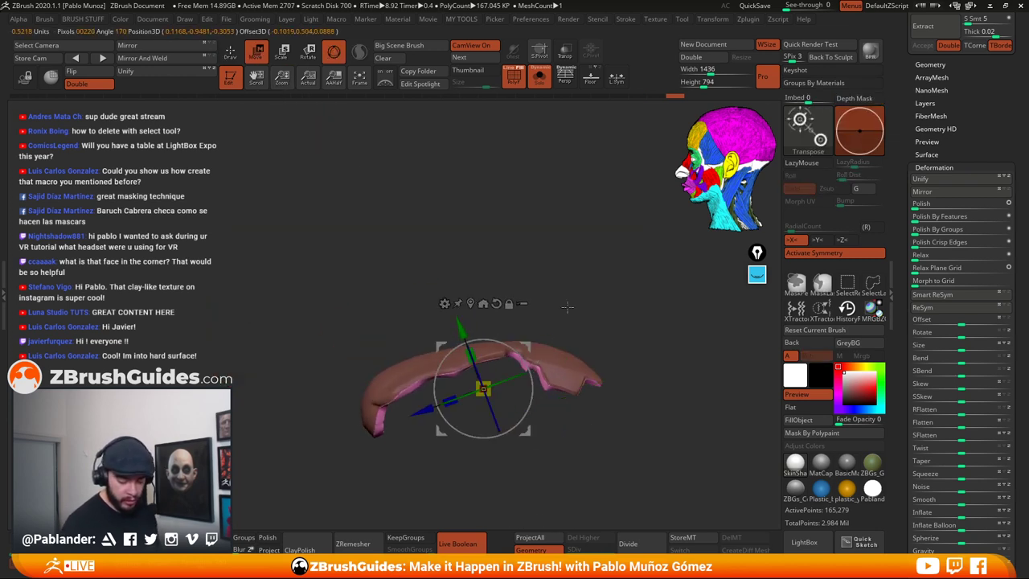
pyautogui.keyDown('alt'); pyautogui.moveTo(567, 307); pyautogui.dragTo(585, 226); pyautogui.keyUp('alt')
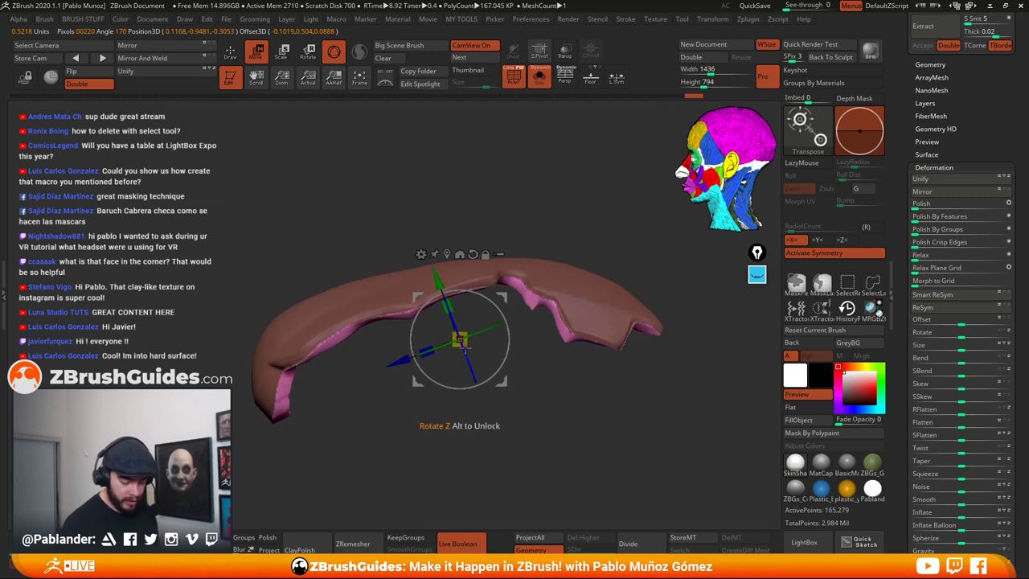
pyautogui.moveTo(460, 340); pyautogui.dragTo(463, 346)
pyautogui.moveTo(501, 380); pyautogui.dragTo(502, 392)
pyautogui.moveTo(462, 351); pyautogui.dragTo(484, 322)
pyautogui.click(229, 53)
pyautogui.moveTo(482, 418)
pyautogui.mouseDown()
pyautogui.moveTo(482, 397)
pyautogui.moveTo(442, 425)
pyautogui.moveTo(490, 398)
pyautogui.mouseUp()
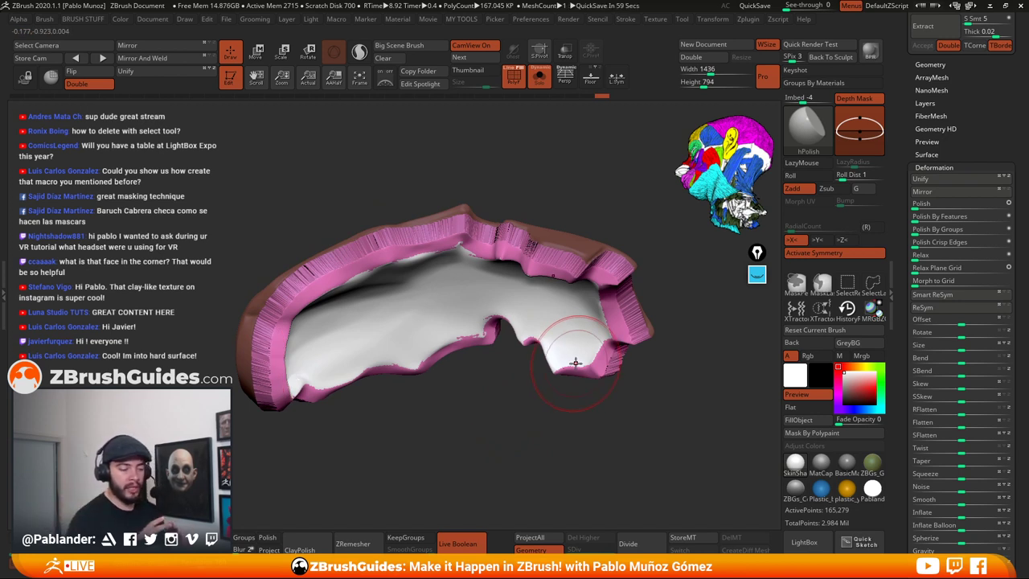
pyautogui.moveTo(484, 402)
pyautogui.mouseDown()
pyautogui.moveTo(480, 418)
pyautogui.moveTo(525, 444)
pyautogui.mouseUp()
# Try to clear the mask and remesh the thickened plate with DynaMesh at different resolutions
pyautogui.keyDown('ctrl'); pyautogui.moveTo(459, 374); pyautogui.dragTo(551, 469); pyautogui.keyUp('ctrl')
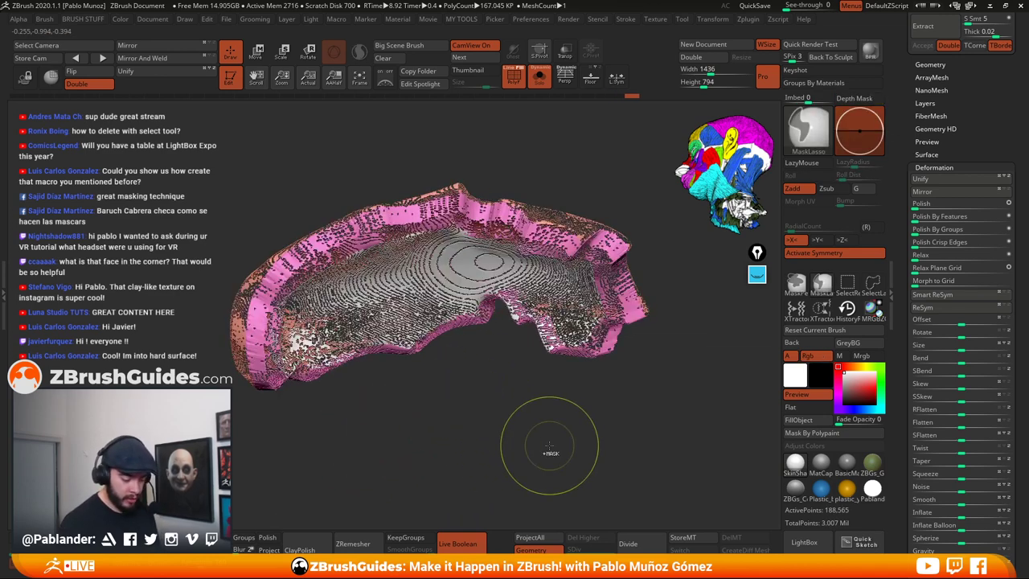
pyautogui.hotkey('ctrl', 'z')
pyautogui.moveTo(497, 403); pyautogui.dragTo(463, 411)
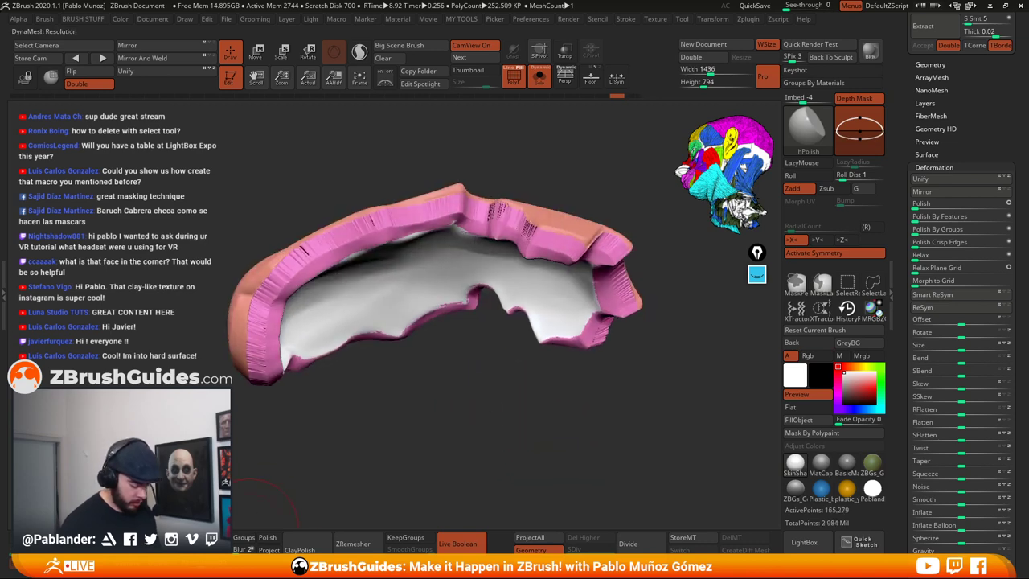
pyautogui.keyDown('ctrl'); pyautogui.click(430, 426); pyautogui.keyUp('ctrl')
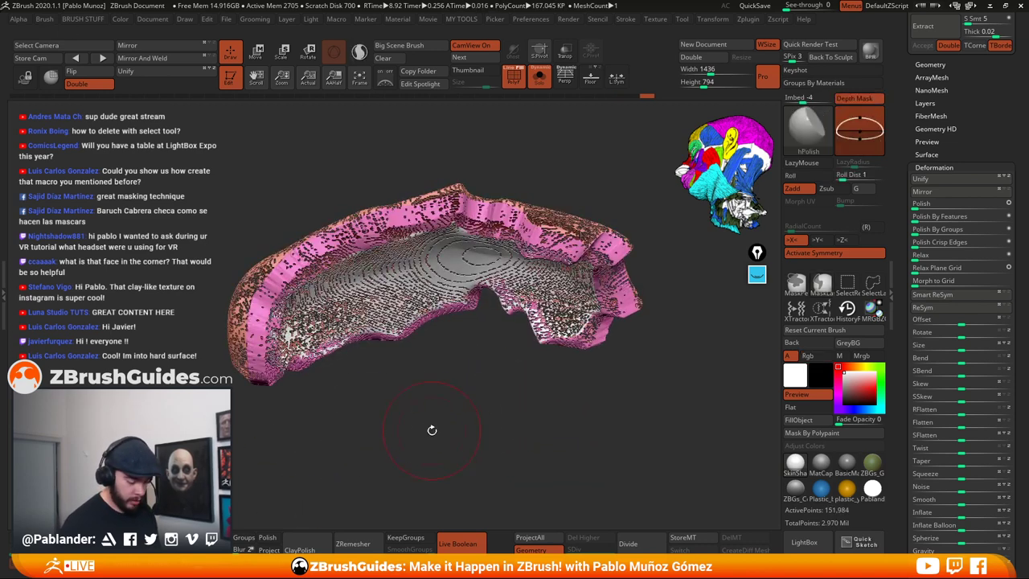
pyautogui.keyDown('ctrl'); pyautogui.click(427, 408); pyautogui.keyUp('ctrl')
# Try to smooth the striped border along the plate's upper edge with a smaller Smooth Stronger brush and no mask
pyautogui.rightClick(533, 284)
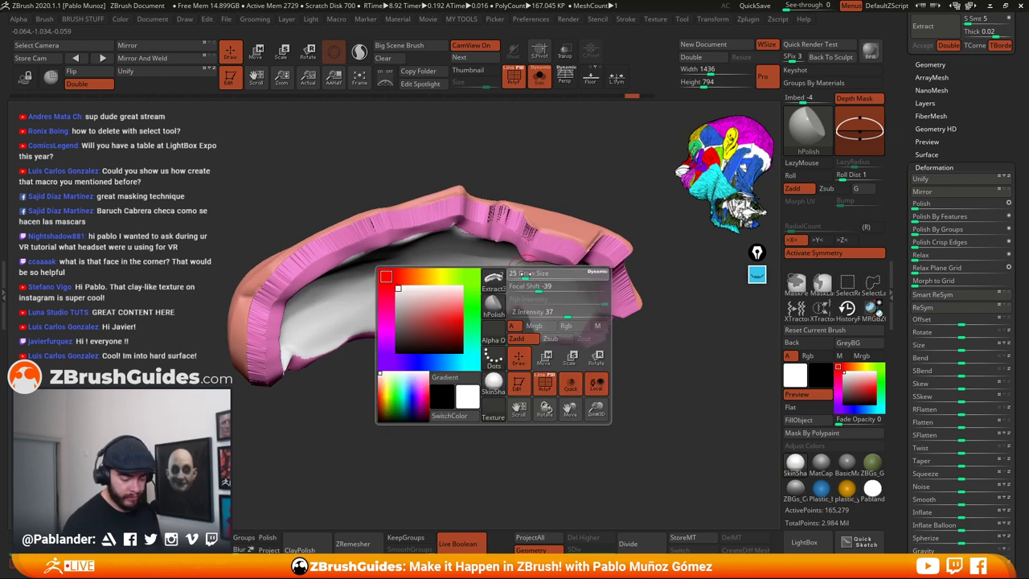
pyautogui.moveTo(464, 391); pyautogui.dragTo(527, 360)
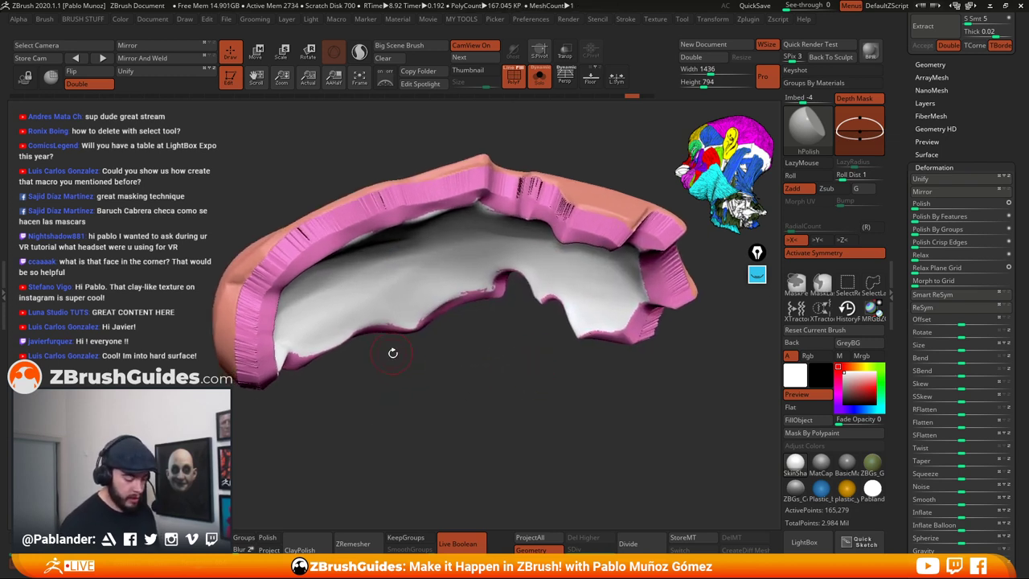
pyautogui.press('shift')
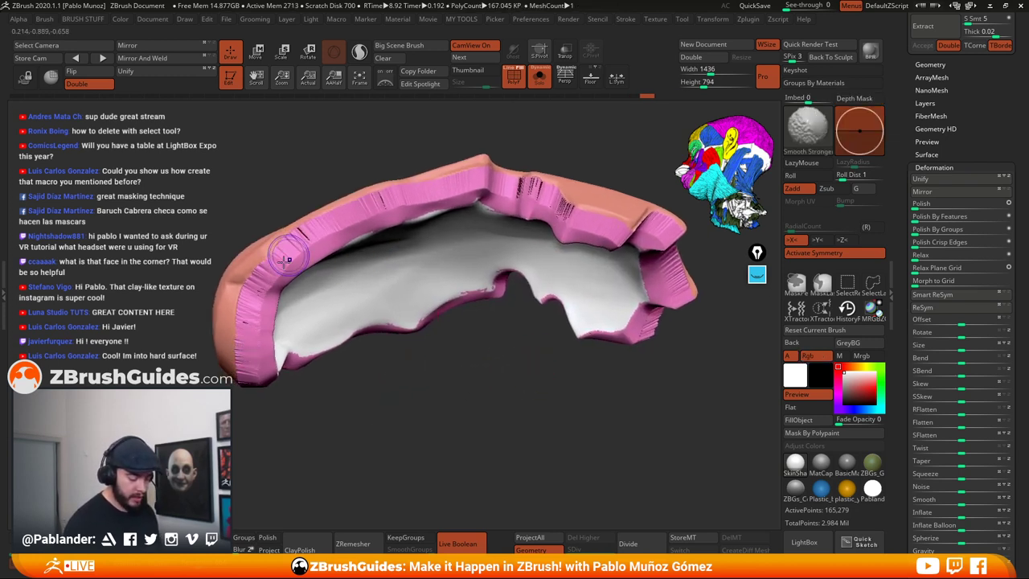
pyautogui.moveTo(283, 259)
pyautogui.keyDown('shift'); pyautogui.mouseDown()
pyautogui.moveTo(273, 286)
pyautogui.moveTo(325, 235)
pyautogui.moveTo(380, 207)
pyautogui.mouseUp(); pyautogui.keyUp('shift')
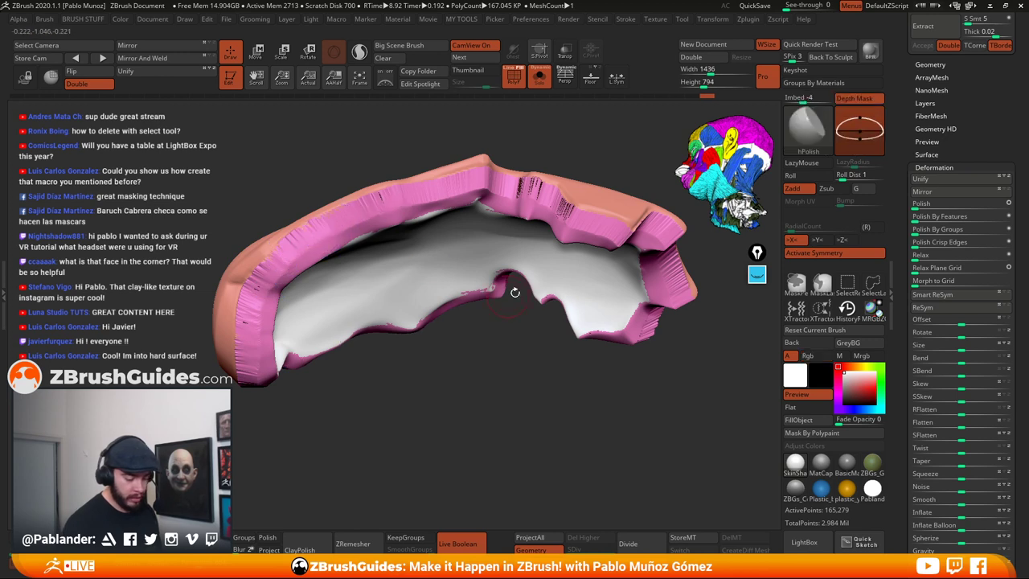
# Step back through the undo history to the thickened plate with its outer surface still masked
pyautogui.hotkey('ctrl', 'z')
pyautogui.hotkey('ctrl', 'z')
pyautogui.hotkey('ctrl', 'z')
pyautogui.hotkey('ctrl', 'z')
pyautogui.hotkey('ctrl', 'z')
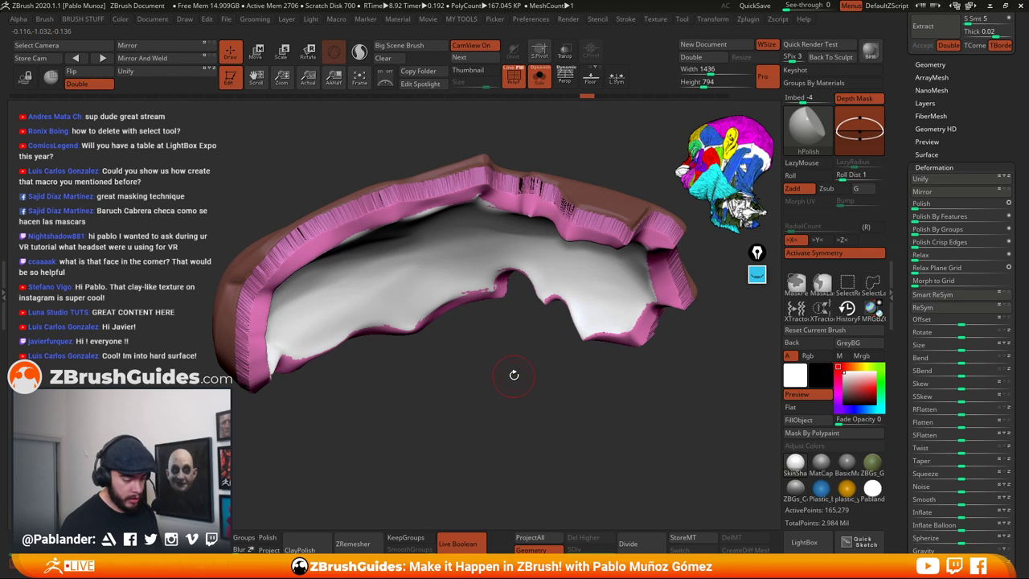
pyautogui.click(603, 96)
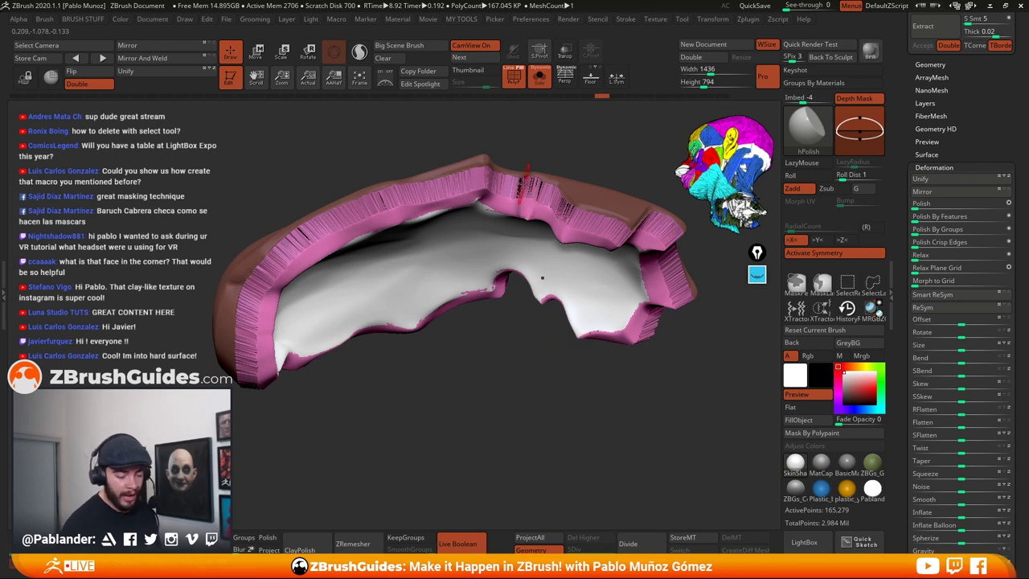
# Smooth the plate's stretched borders with a larger Smooth Stronger brush, and clear the mask and remesh with DynaMesh
pyautogui.keyDown('alt'); pyautogui.moveTo(511, 186); pyautogui.dragTo(504, 194, button='right'); pyautogui.keyUp('alt')
pyautogui.press('space')
pyautogui.moveTo(474, 206)
pyautogui.mouseDown()
pyautogui.moveTo(485, 207)
pyautogui.moveTo(438, 202)
pyautogui.moveTo(308, 233)
pyautogui.moveTo(256, 283)
pyautogui.moveTo(237, 384)
pyautogui.mouseUp()
pyautogui.moveTo(510, 192)
pyautogui.keyDown('shift'); pyautogui.mouseDown()
pyautogui.moveTo(667, 282)
pyautogui.moveTo(635, 321)
pyautogui.moveTo(635, 348)
pyautogui.moveTo(654, 245)
pyautogui.moveTo(486, 191)
pyautogui.moveTo(386, 193)
pyautogui.mouseUp(); pyautogui.keyUp('shift')
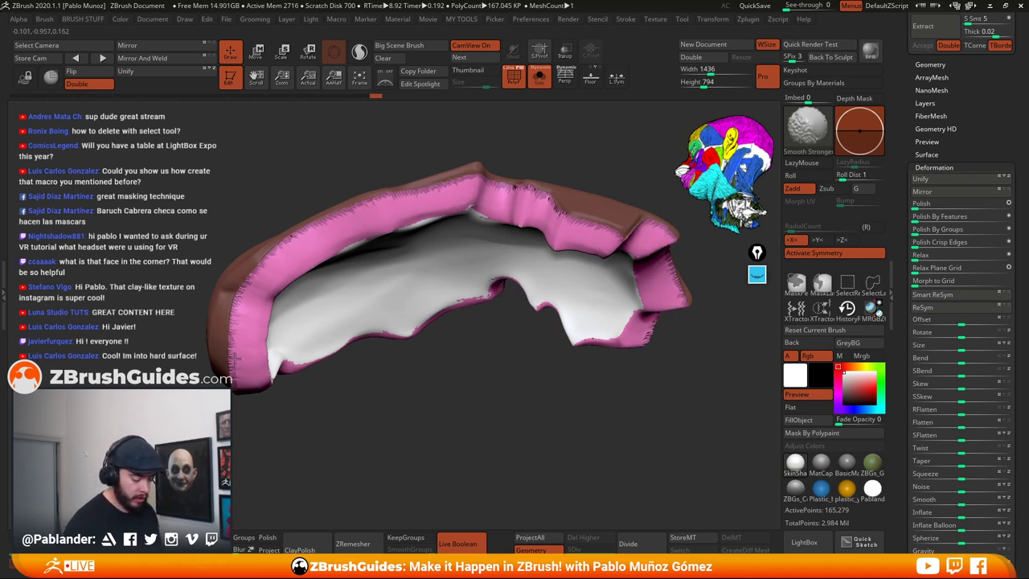
pyautogui.keyDown('shift'); pyautogui.moveTo(234, 356); pyautogui.dragTo(250, 384); pyautogui.keyUp('shift')
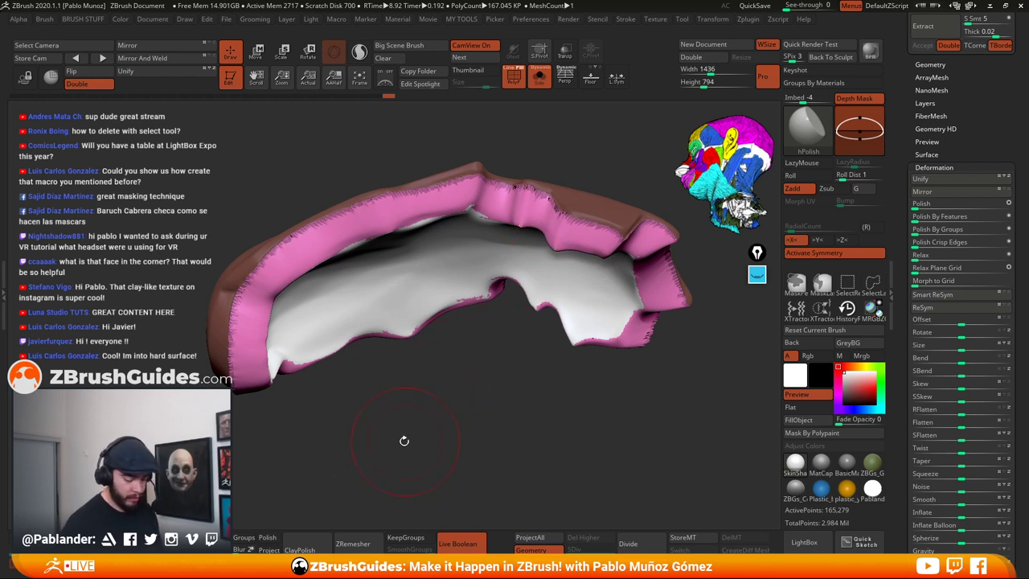
pyautogui.keyDown('ctrl'); pyautogui.moveTo(373, 421); pyautogui.dragTo(414, 402); pyautogui.keyUp('ctrl')
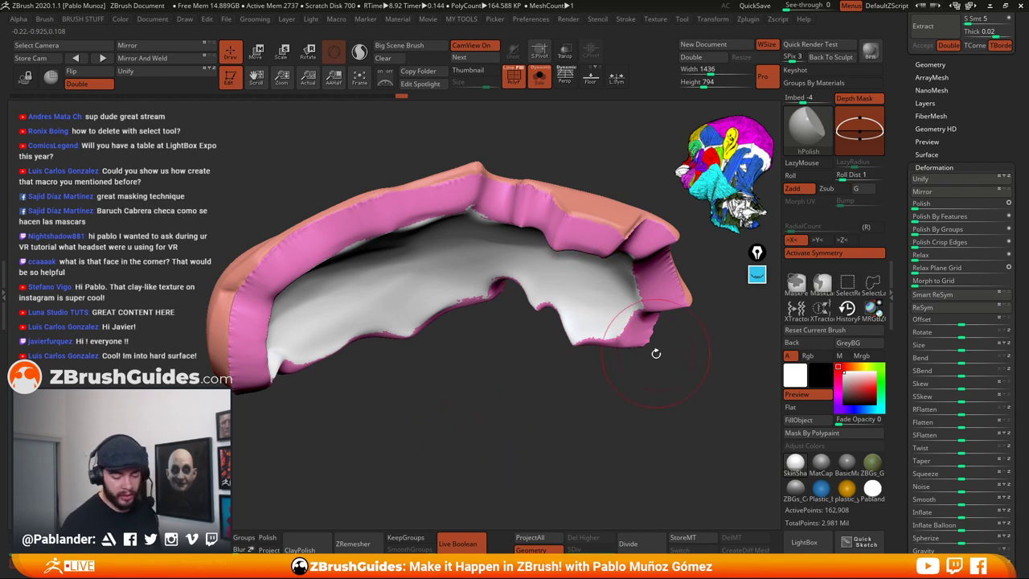
# Reduce the brush size and smooth the border along the plate's inner rim and corner tip with the Smooth Stronger brush
pyautogui.press('space')
pyautogui.moveTo(655, 353); pyautogui.dragTo(641, 352)
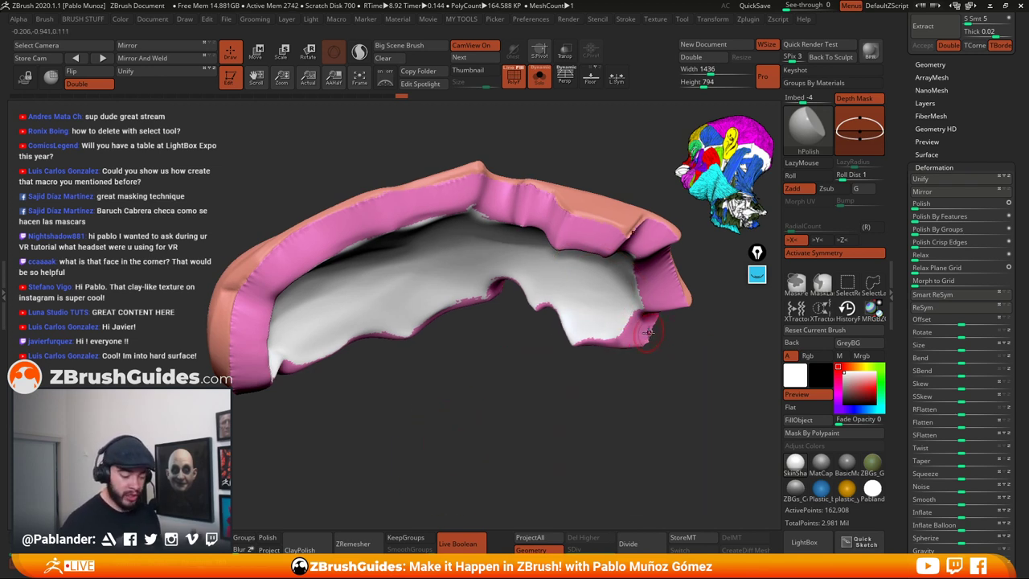
pyautogui.press('shift')
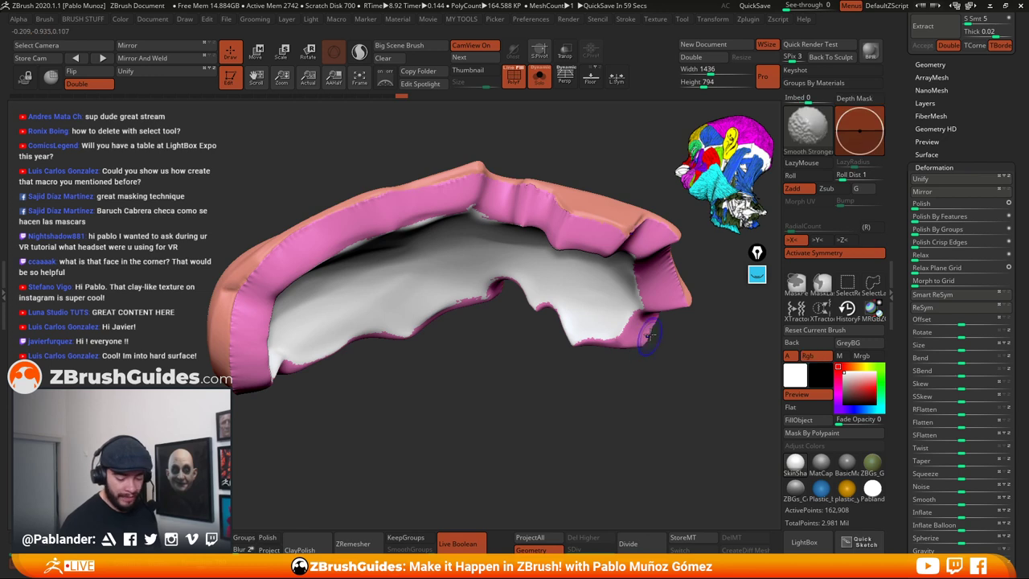
pyautogui.keyDown('shift'); pyautogui.moveTo(641, 343); pyautogui.dragTo(643, 326); pyautogui.keyUp('shift')
pyautogui.moveTo(474, 217)
pyautogui.keyDown('shift'); pyautogui.mouseDown()
pyautogui.moveTo(427, 195)
pyautogui.moveTo(389, 202)
pyautogui.mouseUp(); pyautogui.keyUp('shift')
pyautogui.keyDown('shift'); pyautogui.moveTo(289, 246); pyautogui.dragTo(245, 298); pyautogui.keyUp('shift')
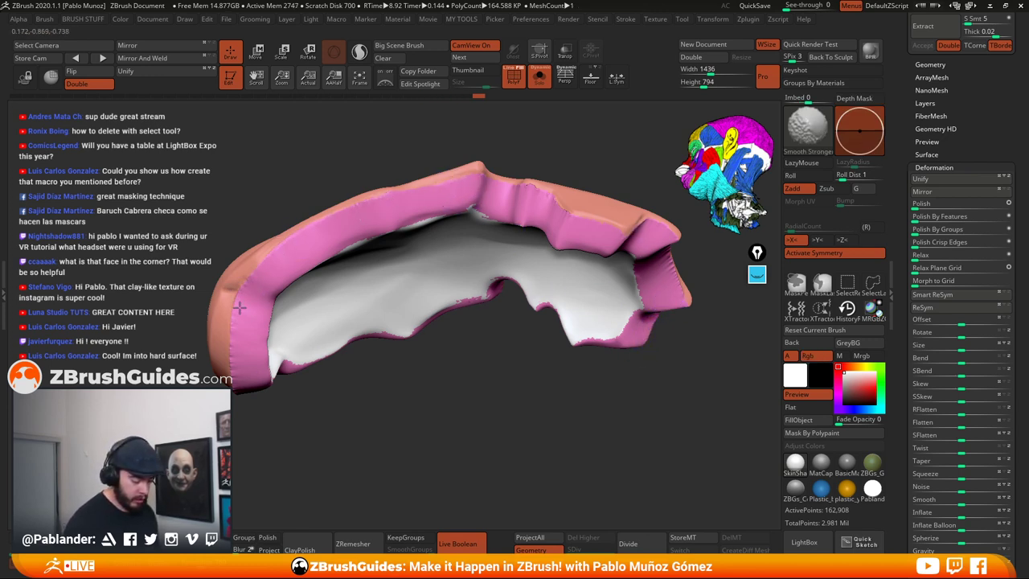
# Smooth the side walls of the plate's notches and its rounded end with the Smooth Stronger brush
pyautogui.moveTo(445, 388)
pyautogui.mouseDown()
pyautogui.moveTo(471, 389)
pyautogui.moveTo(499, 364)
pyautogui.mouseUp()
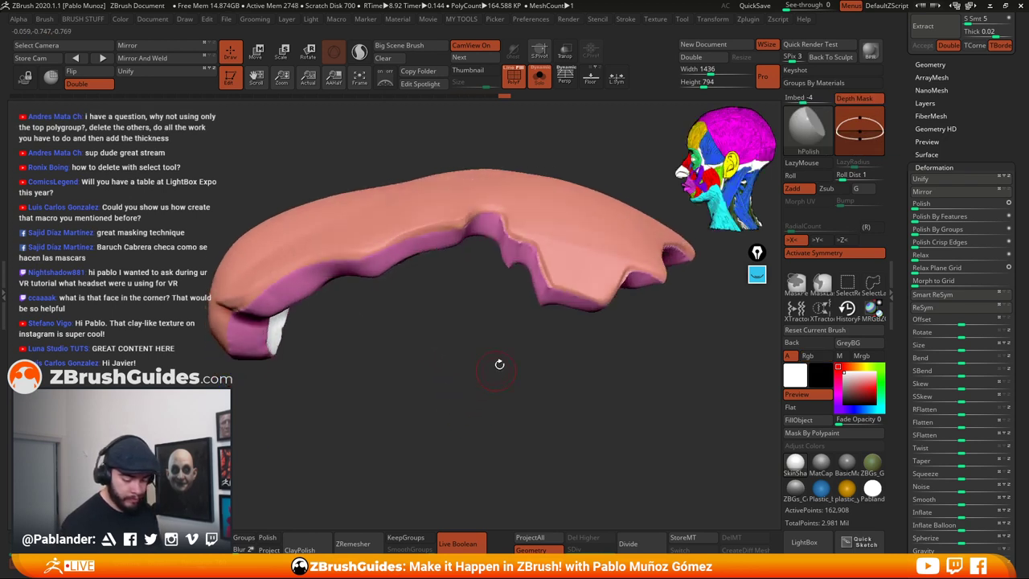
pyautogui.press('shift')
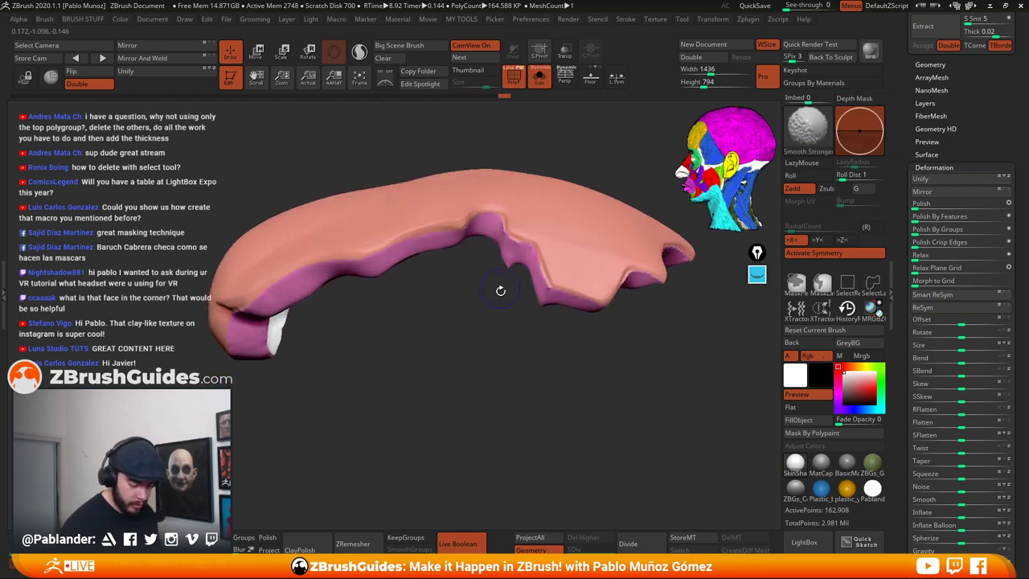
pyautogui.moveTo(563, 353); pyautogui.dragTo(617, 273)
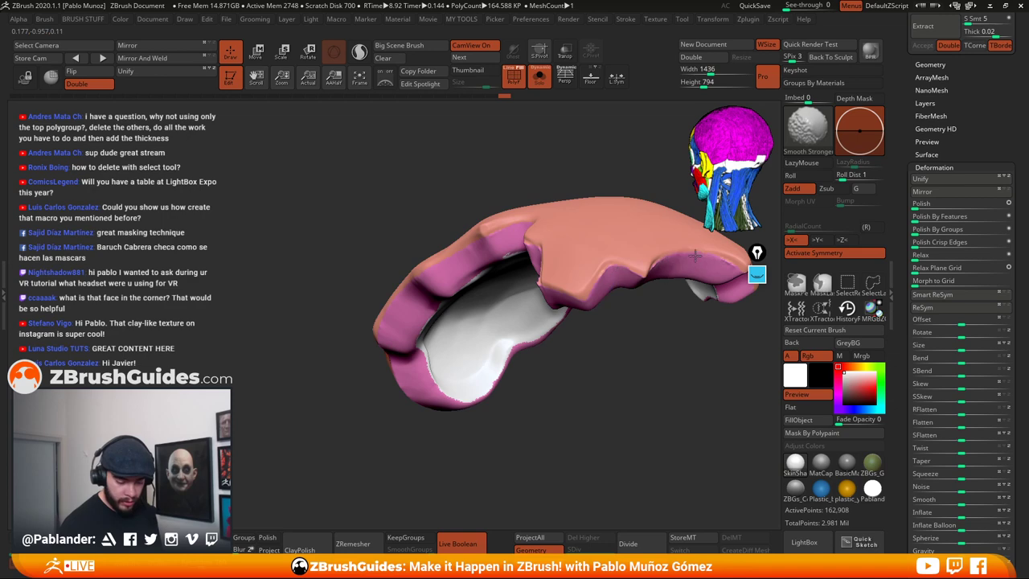
pyautogui.moveTo(695, 255)
pyautogui.keyDown('shift'); pyautogui.mouseDown()
pyautogui.moveTo(713, 266)
pyautogui.moveTo(619, 274)
pyautogui.moveTo(602, 345)
pyautogui.mouseUp(); pyautogui.keyUp('shift')
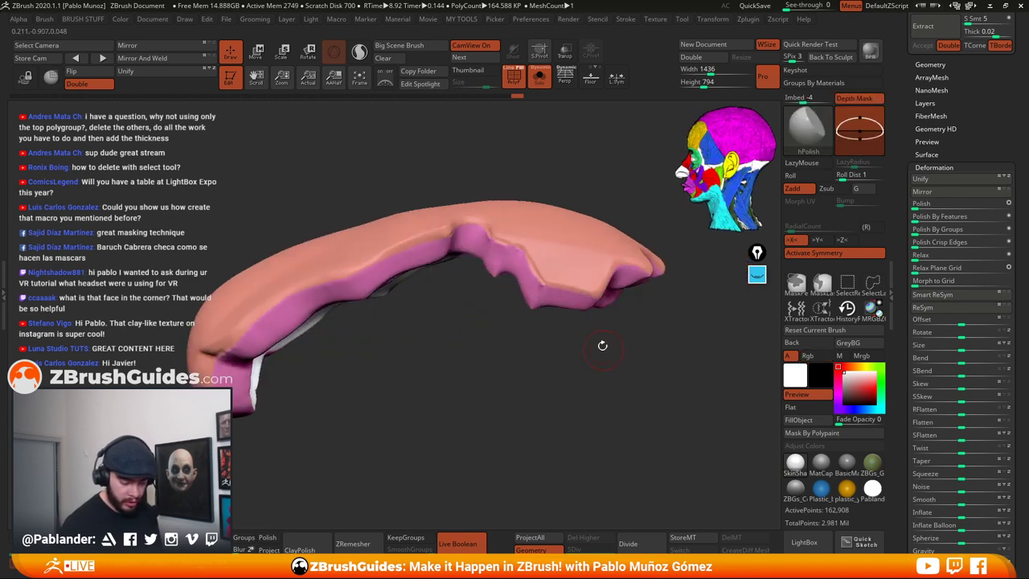
pyautogui.keyDown('shift'); pyautogui.moveTo(476, 240); pyautogui.dragTo(471, 248); pyautogui.keyUp('shift')
pyautogui.moveTo(441, 384); pyautogui.dragTo(444, 302)
pyautogui.moveTo(426, 443)
pyautogui.mouseDown()
pyautogui.moveTo(471, 347)
pyautogui.moveTo(466, 327)
pyautogui.mouseUp()
pyautogui.keyDown('shift'); pyautogui.moveTo(269, 421); pyautogui.dragTo(286, 276); pyautogui.keyUp('shift')
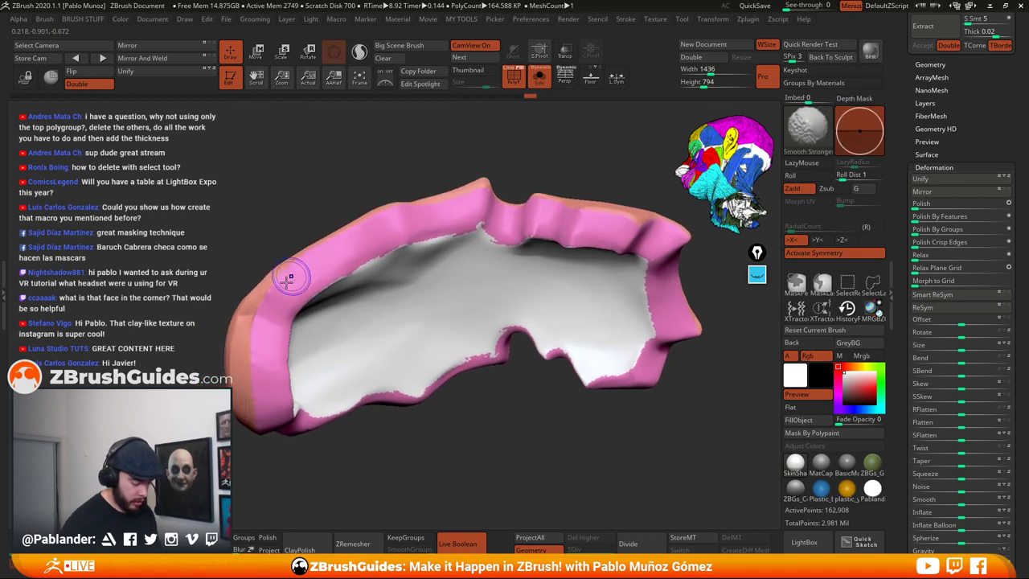
# Turn off the polygroup display and switch the plate to the grey basic material
pyautogui.moveTo(494, 143); pyautogui.dragTo(525, 117)
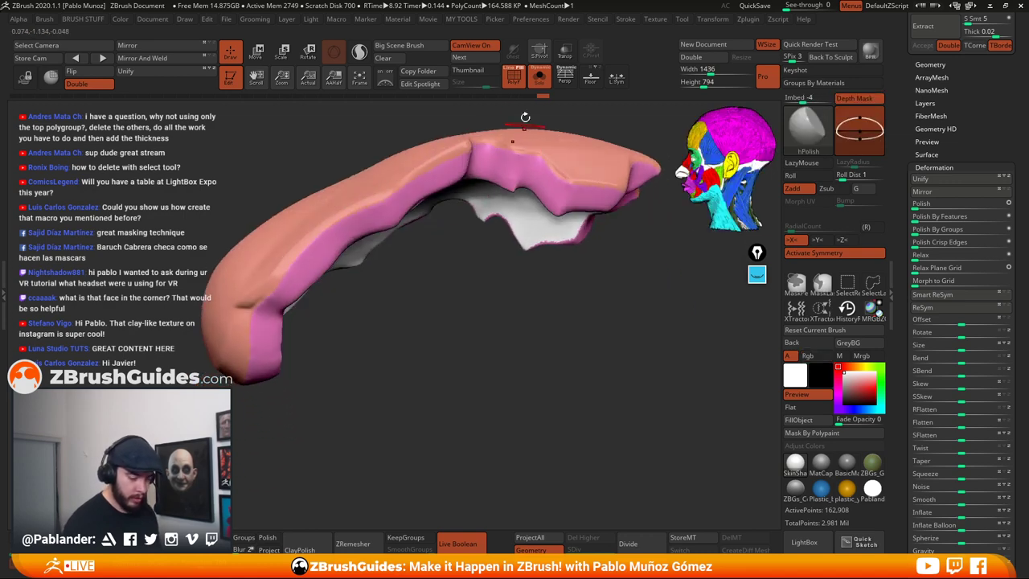
pyautogui.click(515, 79)
pyautogui.keyDown('alt'); pyautogui.moveTo(511, 347); pyautogui.dragTo(565, 330); pyautogui.keyUp('alt')
pyautogui.click(846, 463)
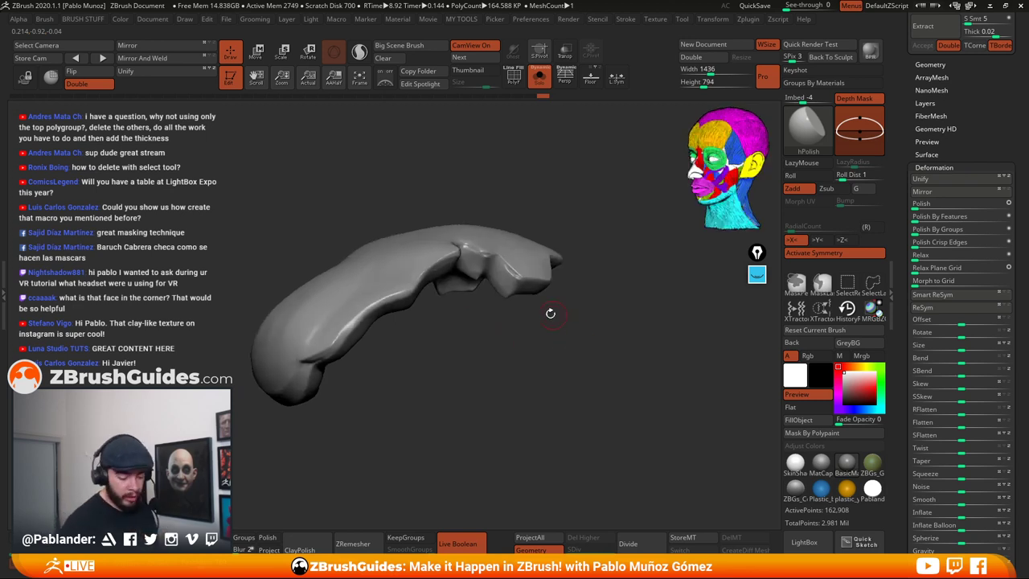
# Flatten the border wall of the pointed tab beside the plate's side notch with the hPolish brush
pyautogui.moveTo(517, 347); pyautogui.dragTo(522, 380)
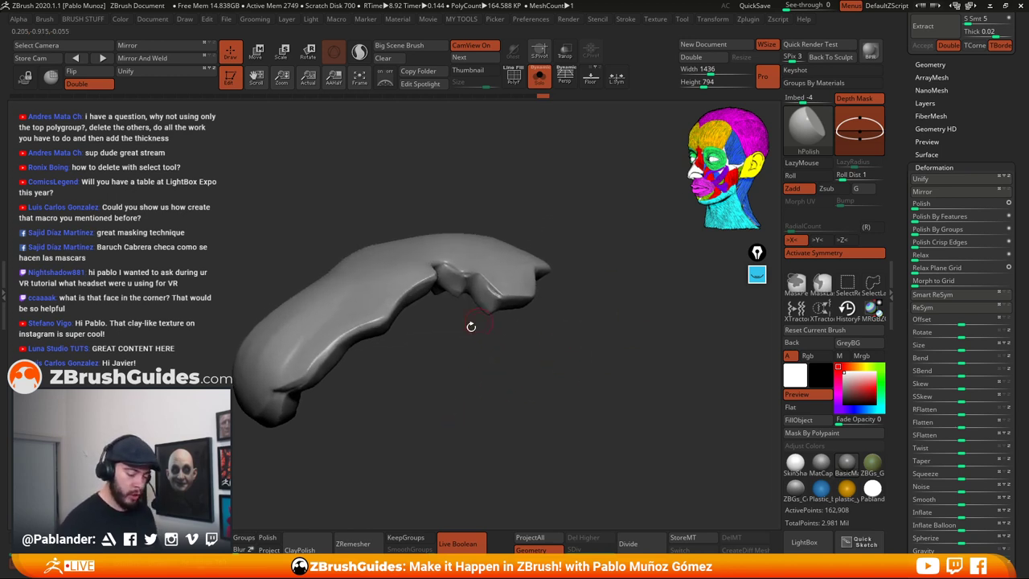
pyautogui.keyDown('ctrl'); pyautogui.moveTo(548, 299); pyautogui.dragTo(497, 304, button='right'); pyautogui.keyUp('ctrl')
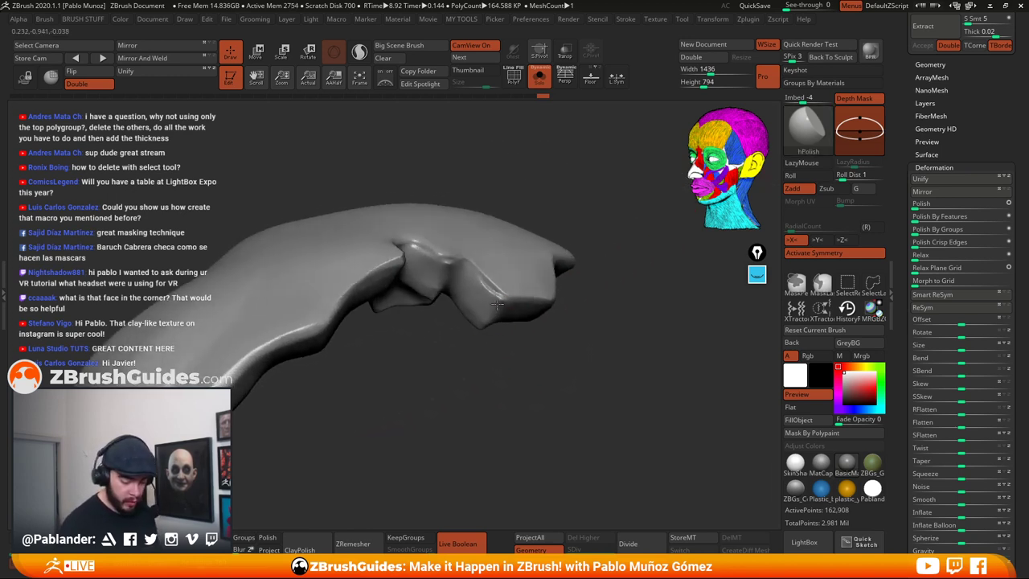
pyautogui.moveTo(497, 302); pyautogui.dragTo(483, 299)
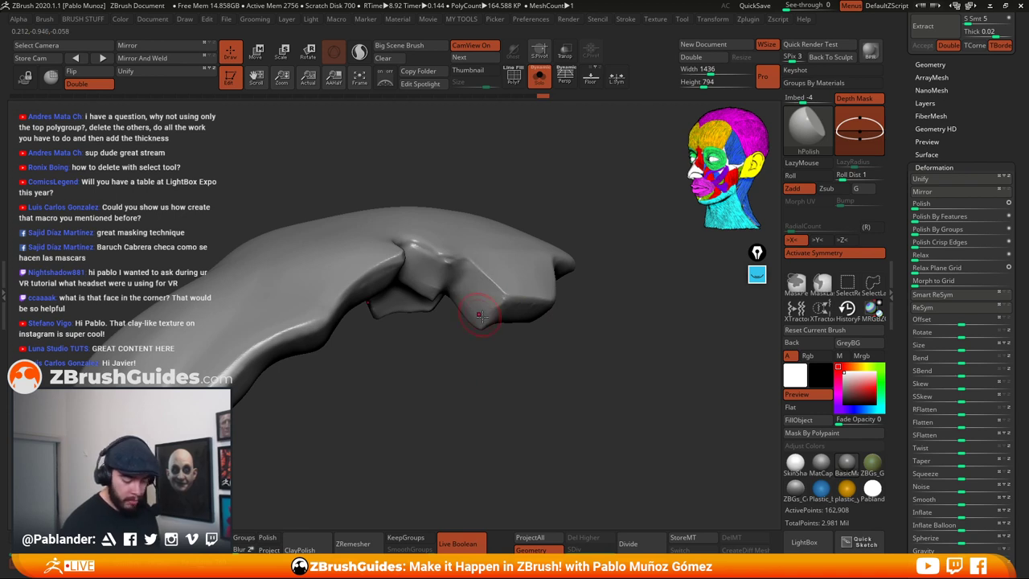
pyautogui.moveTo(522, 348); pyautogui.dragTo(451, 292)
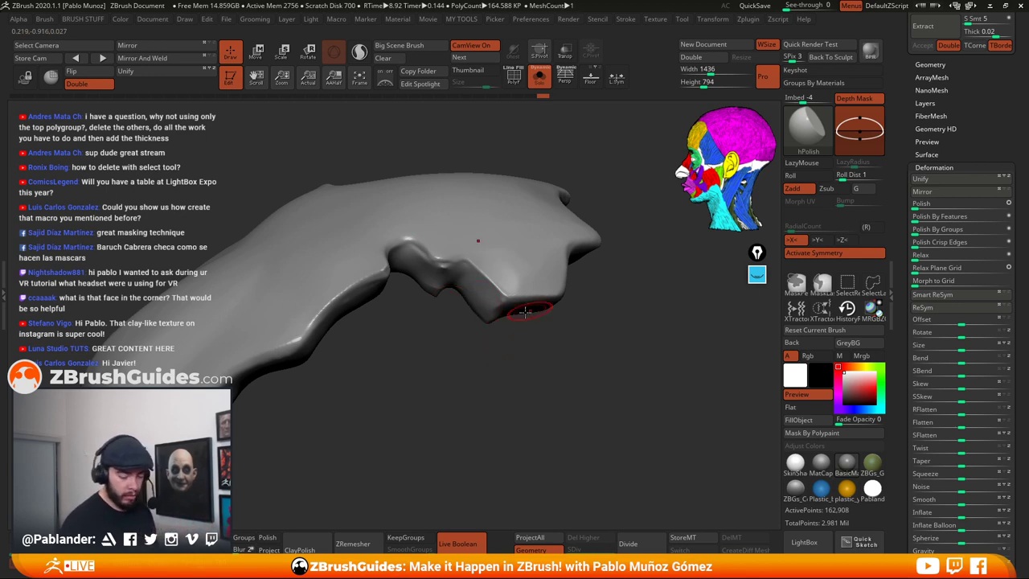
pyautogui.moveTo(484, 301); pyautogui.dragTo(500, 322, button='right')
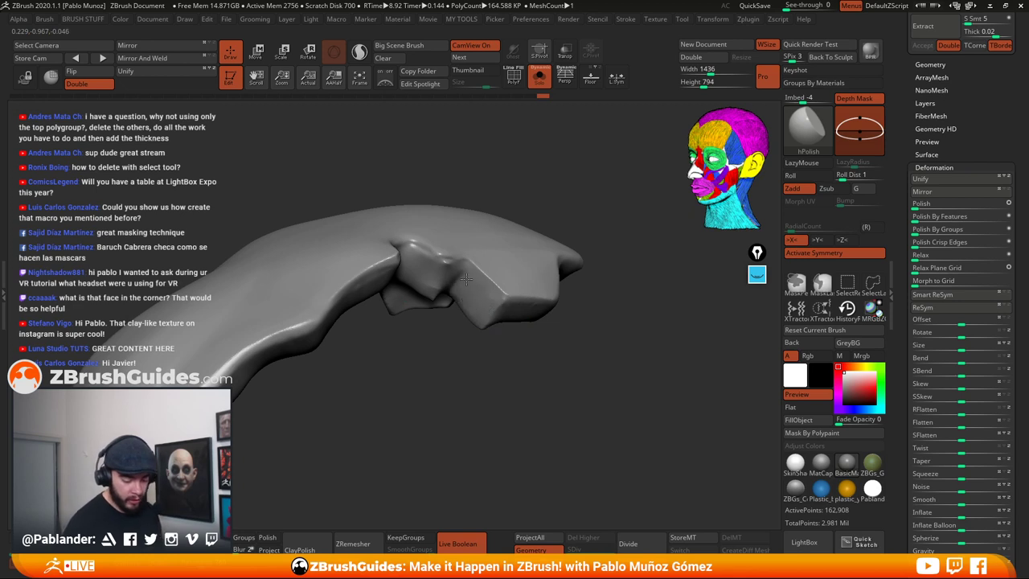
pyautogui.moveTo(465, 282); pyautogui.dragTo(489, 320, button='right')
# Polish the tab's end face and adjoining corner into crisp planes with the hPolish brush
pyautogui.moveTo(589, 287); pyautogui.dragTo(503, 298)
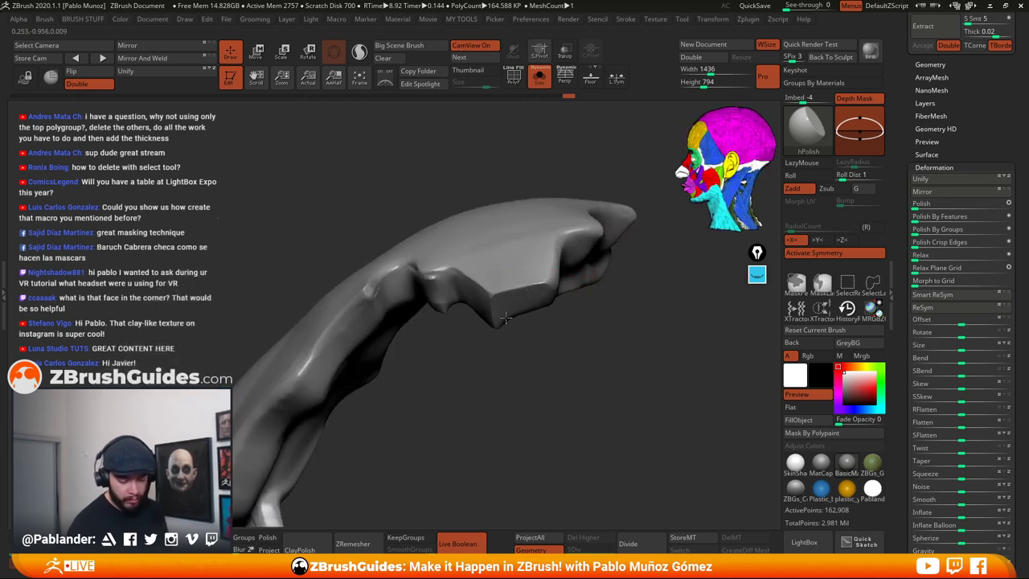
pyautogui.moveTo(504, 317); pyautogui.dragTo(537, 303)
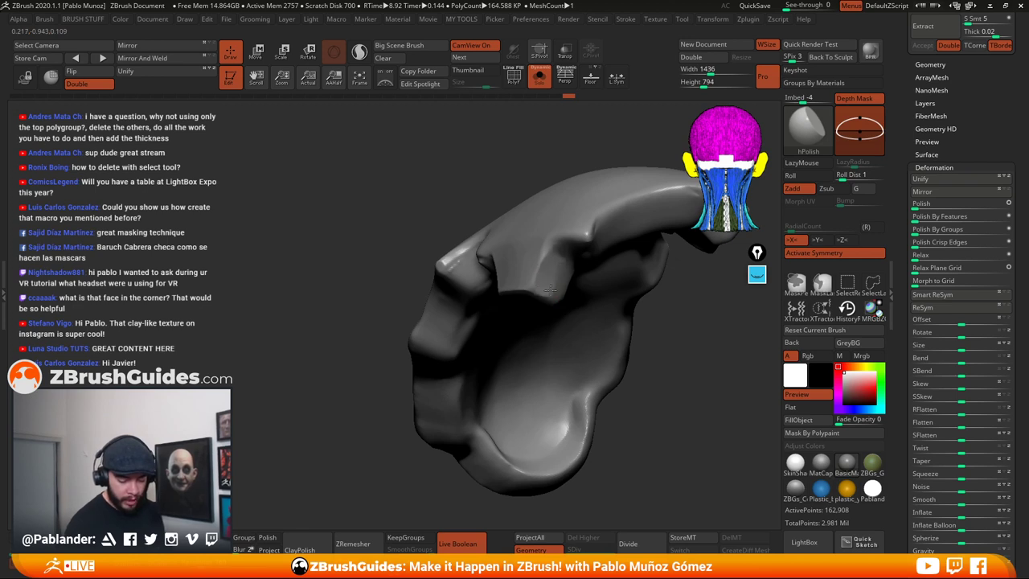
pyautogui.moveTo(561, 271); pyautogui.dragTo(499, 354)
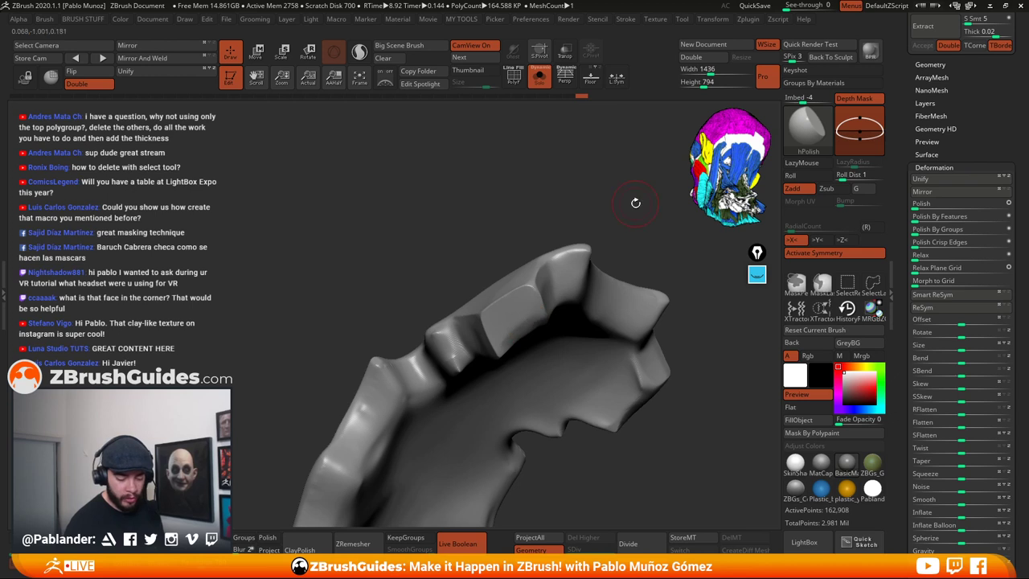
pyautogui.moveTo(635, 202); pyautogui.dragTo(538, 294)
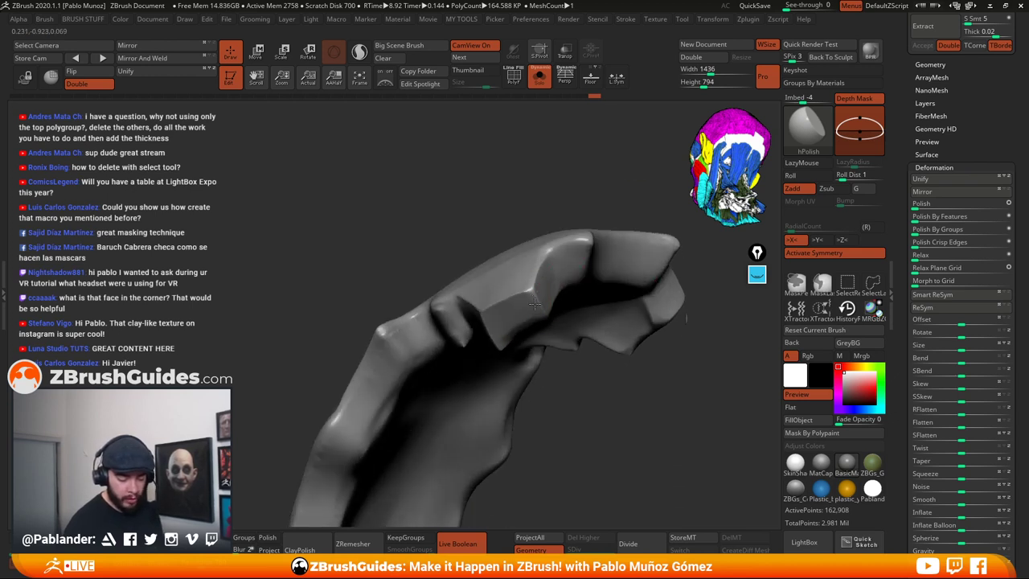
pyautogui.moveTo(549, 224); pyautogui.dragTo(531, 280)
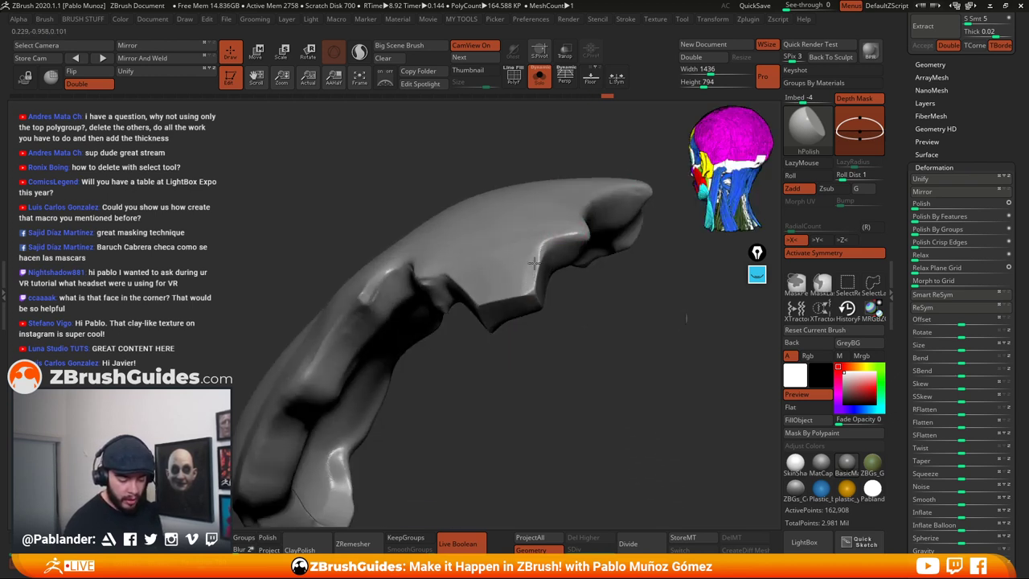
pyautogui.moveTo(543, 304); pyautogui.dragTo(528, 300)
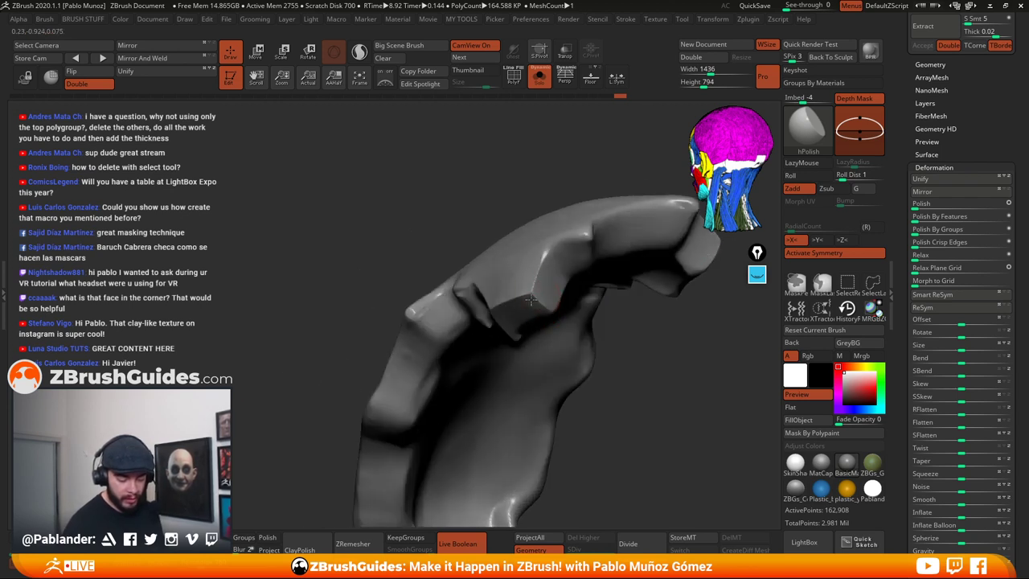
pyautogui.moveTo(524, 304)
pyautogui.mouseDown()
pyautogui.moveTo(518, 281)
pyautogui.moveTo(550, 241)
pyautogui.moveTo(572, 245)
pyautogui.moveTo(645, 363)
pyautogui.moveTo(648, 393)
pyautogui.moveTo(635, 325)
pyautogui.moveTo(473, 283)
pyautogui.moveTo(480, 312)
pyautogui.moveTo(496, 294)
pyautogui.moveTo(534, 341)
pyautogui.moveTo(589, 314)
pyautogui.mouseUp()
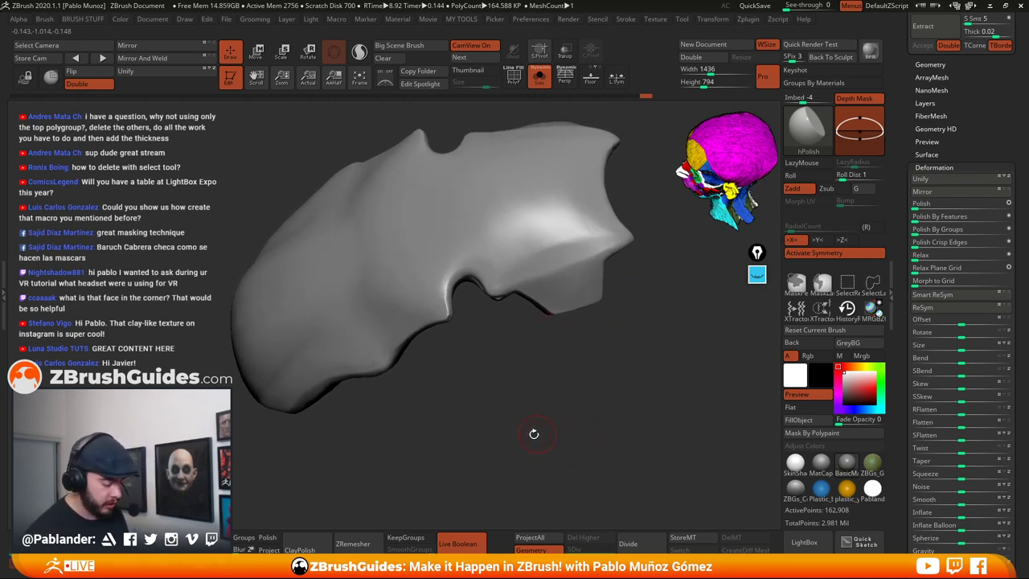
# Try to trim the plate's side notch into a clean round cut-out with the TrimCircle brush
pyautogui.hotkey('ctrl', 'shift')
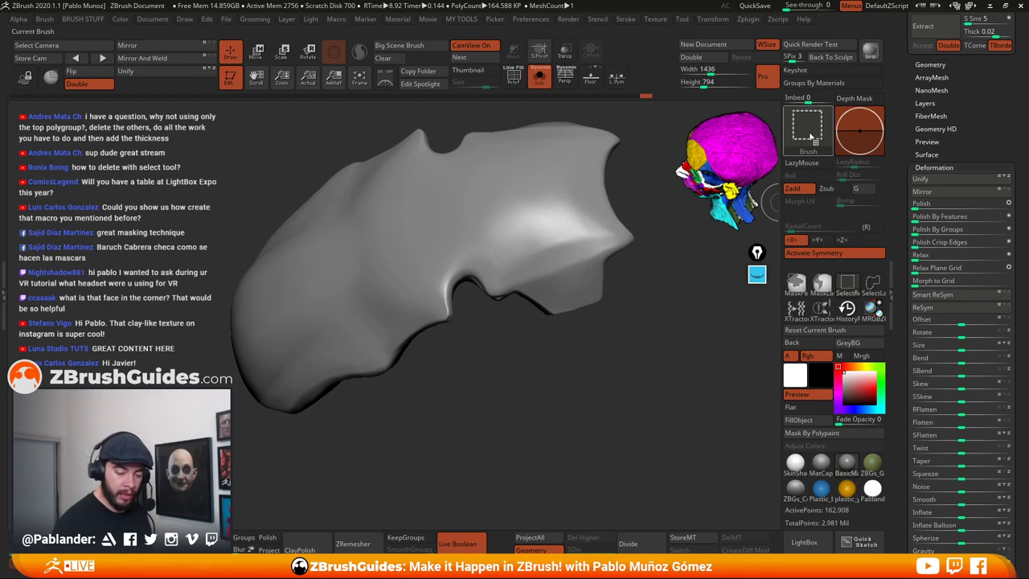
pyautogui.click(817, 141)
pyautogui.keyDown('ctrl'); pyautogui.keyDown('shift'); pyautogui.click(810, 128); pyautogui.keyUp('shift'); pyautogui.keyUp('ctrl')
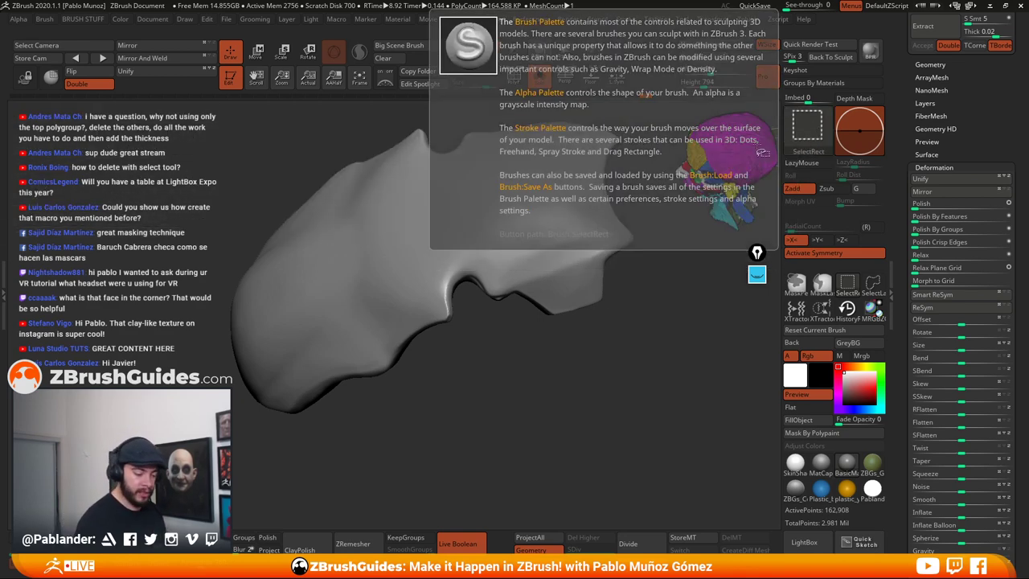
pyautogui.click(799, 132)
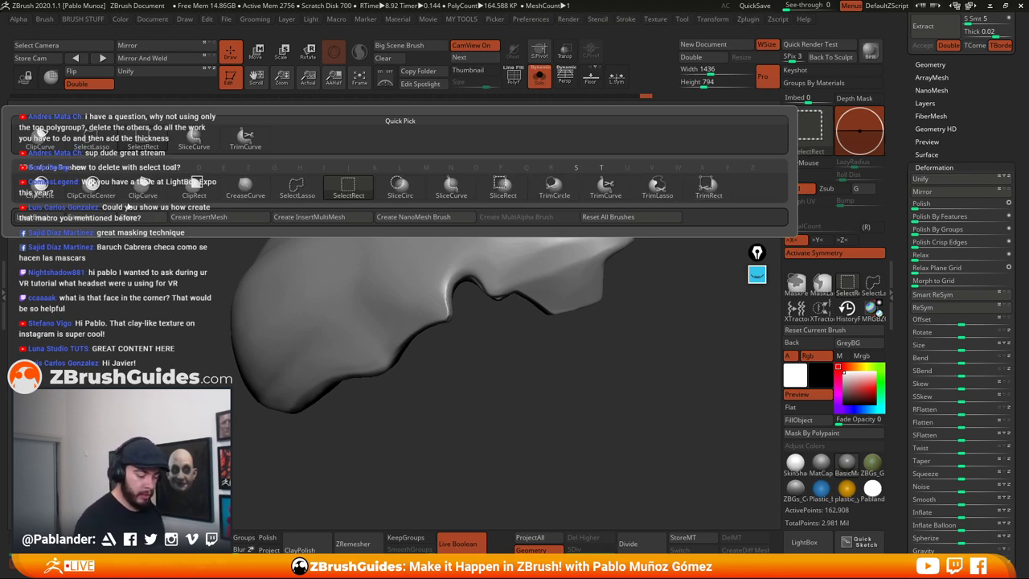
pyautogui.click(805, 135)
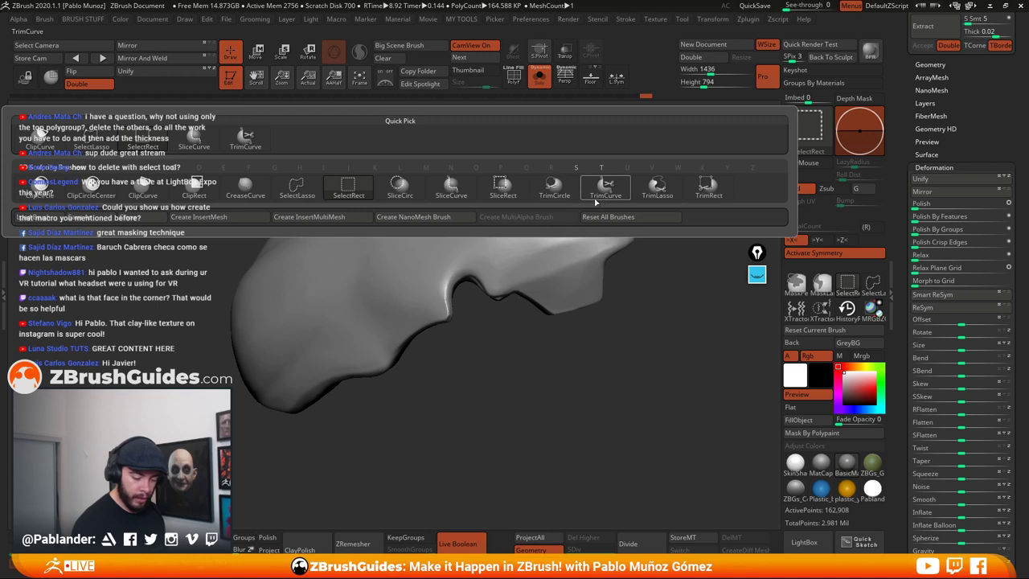
pyautogui.keyDown('ctrl'); pyautogui.keyDown('shift'); pyautogui.click(555, 195); pyautogui.keyUp('shift'); pyautogui.keyUp('ctrl')
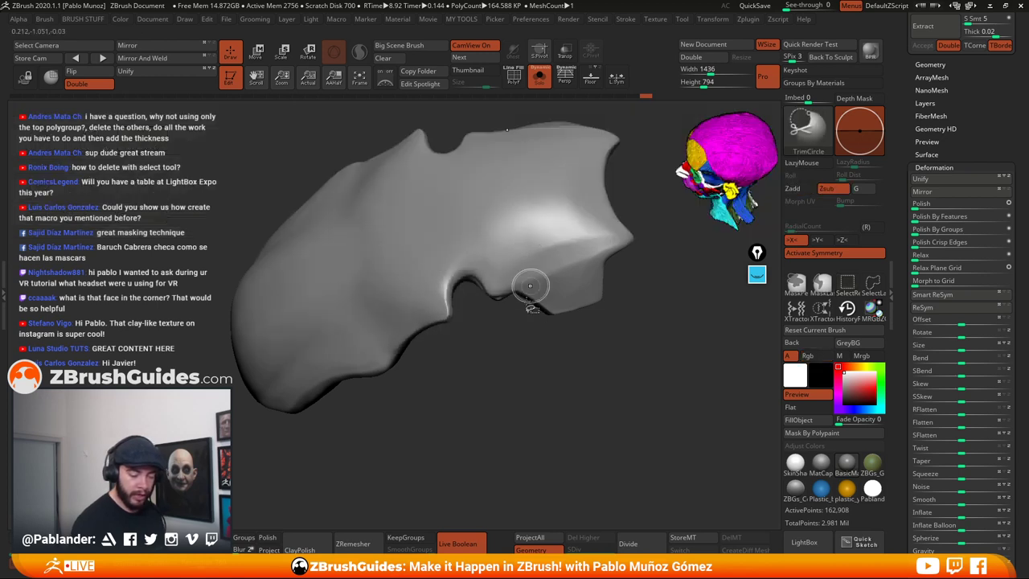
pyautogui.moveTo(492, 340); pyautogui.dragTo(468, 294)
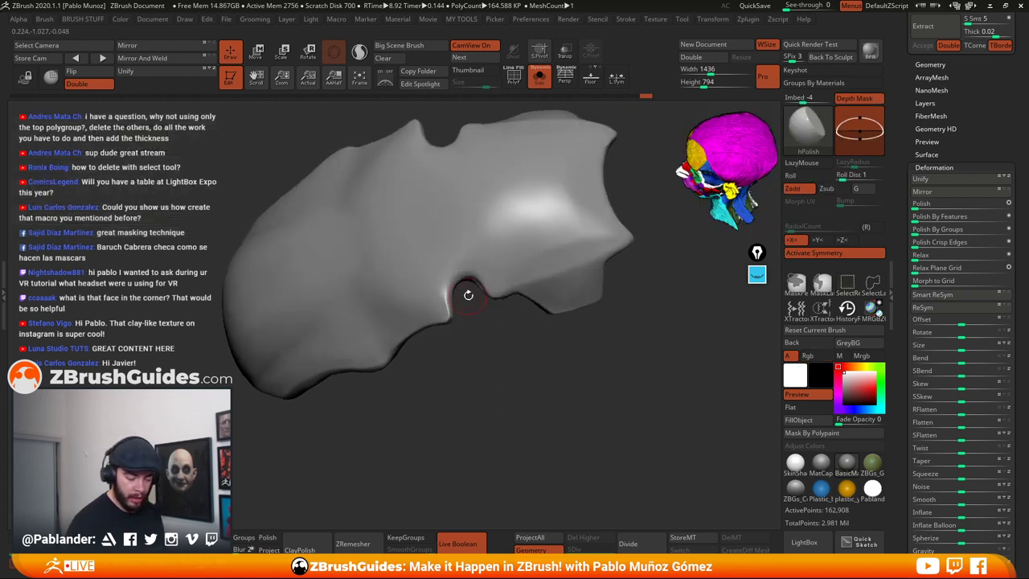
pyautogui.hotkey('ctrl', 'shift')
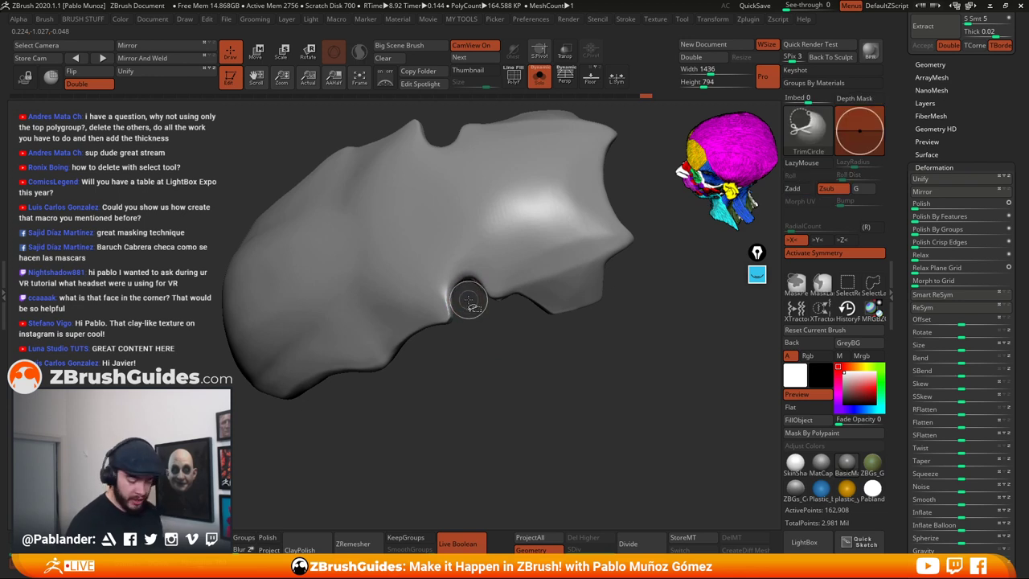
pyautogui.moveTo(485, 323)
pyautogui.keyDown('ctrl'); pyautogui.keyDown('shift'); pyautogui.mouseDown()
pyautogui.moveTo(533, 361)
pyautogui.moveTo(523, 383)
pyautogui.moveTo(514, 347)
pyautogui.moveTo(536, 363)
pyautogui.moveTo(521, 397)
pyautogui.moveTo(488, 322)
pyautogui.mouseUp(); pyautogui.keyUp('shift'); pyautogui.keyUp('ctrl')
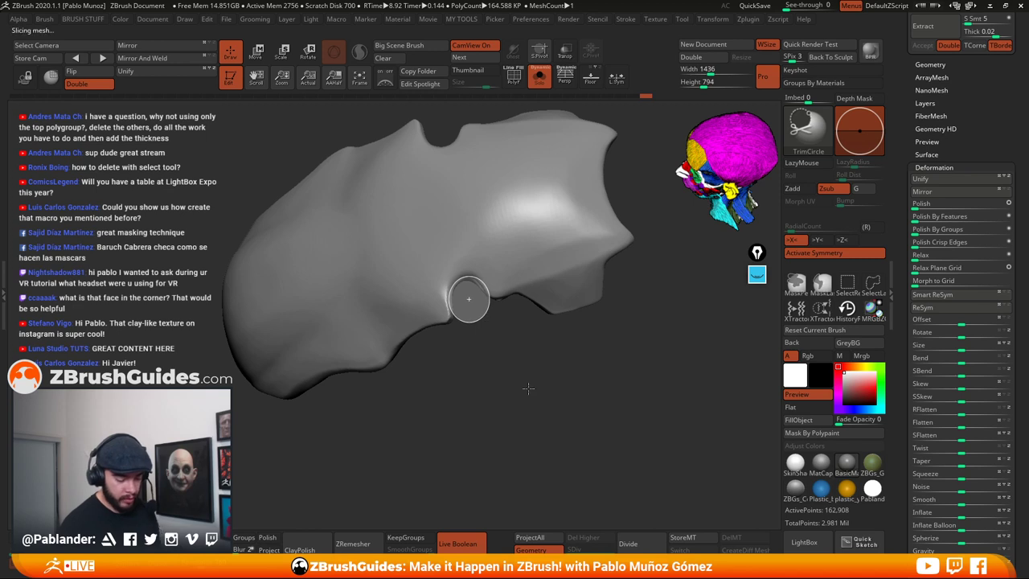
pyautogui.moveTo(512, 376)
pyautogui.mouseDown()
pyautogui.moveTo(446, 323)
pyautogui.moveTo(444, 375)
pyautogui.moveTo(468, 372)
pyautogui.moveTo(487, 398)
pyautogui.moveTo(489, 367)
pyautogui.moveTo(510, 384)
pyautogui.moveTo(503, 367)
pyautogui.moveTo(481, 370)
pyautogui.mouseUp()
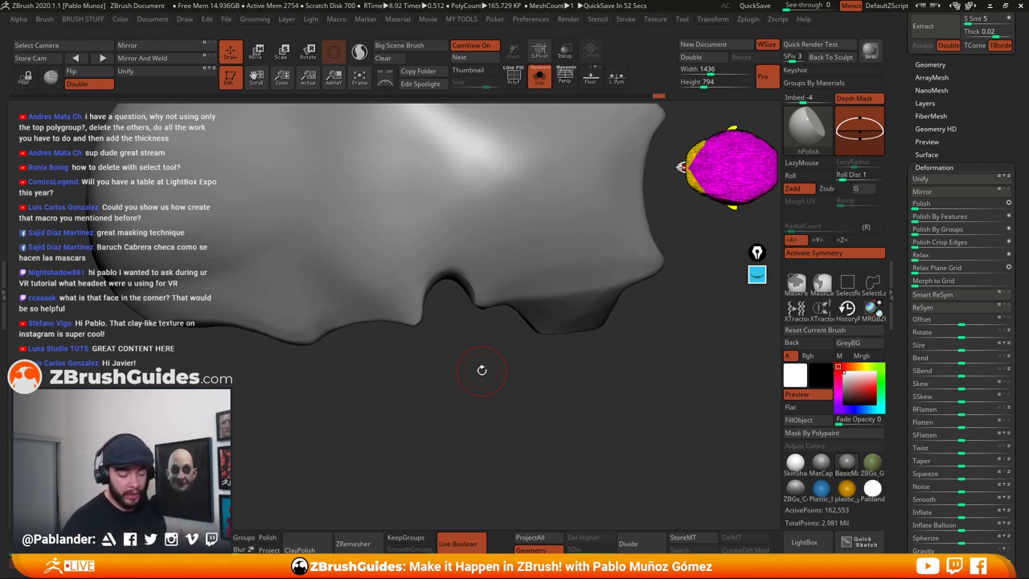
pyautogui.moveTo(490, 362); pyautogui.dragTo(515, 358)
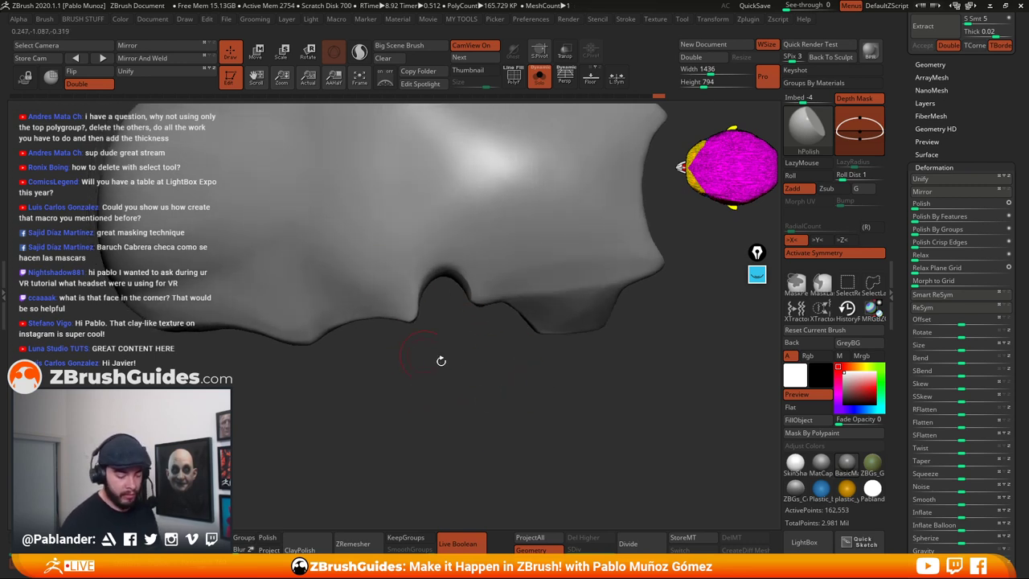
pyautogui.moveTo(490, 372)
pyautogui.mouseDown()
pyautogui.moveTo(573, 402)
pyautogui.moveTo(610, 386)
pyautogui.mouseUp()
# Cut the plate's side notches into clean round openings with a different circular cutting brush
pyautogui.keyDown('ctrl'); pyautogui.keyDown('shift'); pyautogui.click(814, 134); pyautogui.keyUp('shift'); pyautogui.keyUp('ctrl')
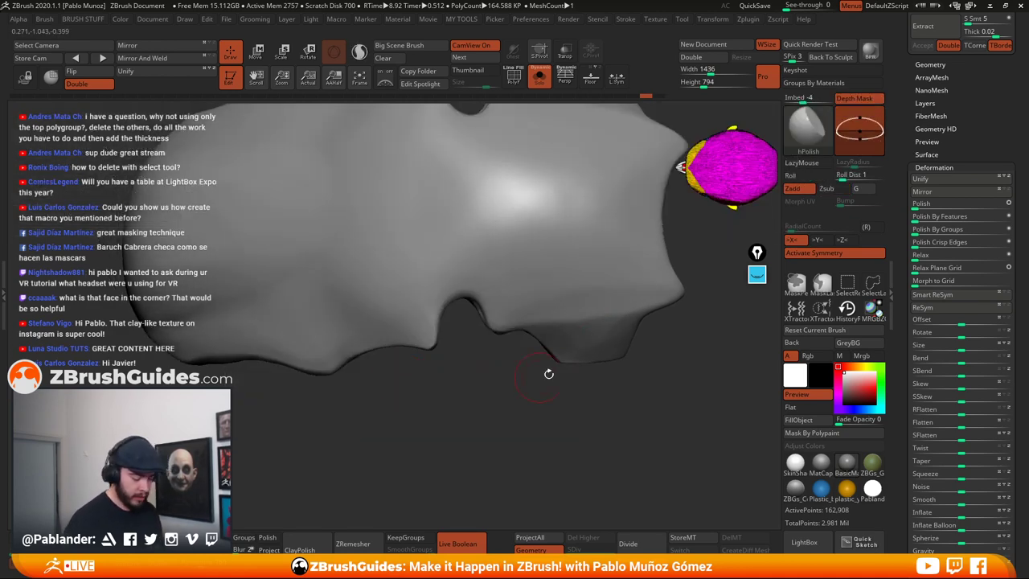
pyautogui.moveTo(460, 316)
pyautogui.keyDown('ctrl'); pyautogui.keyDown('shift'); pyautogui.mouseDown()
pyautogui.moveTo(469, 363)
pyautogui.moveTo(463, 195)
pyautogui.moveTo(482, 228)
pyautogui.mouseUp(); pyautogui.keyUp('shift'); pyautogui.keyUp('ctrl')
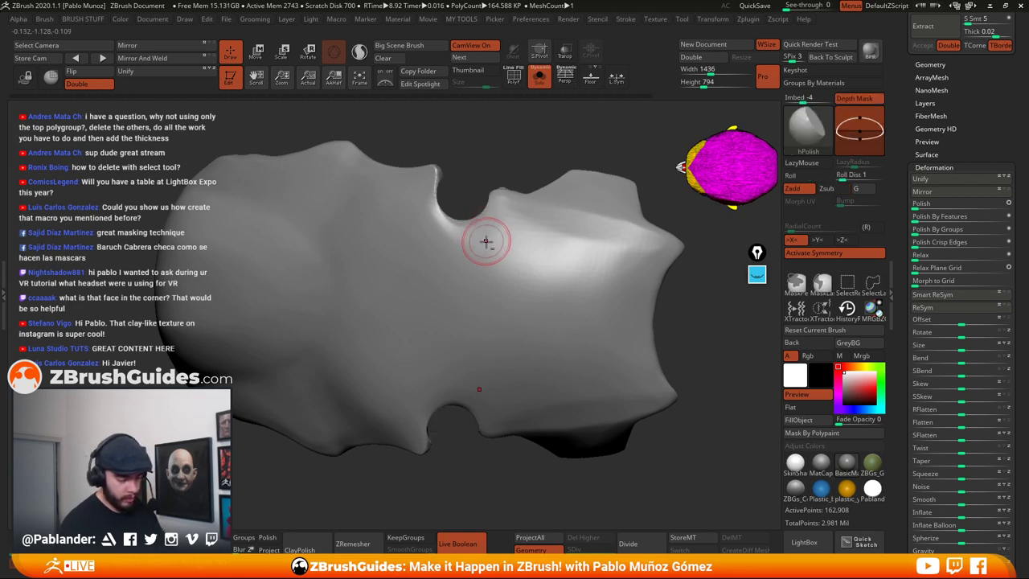
pyautogui.moveTo(469, 478); pyautogui.dragTo(526, 320)
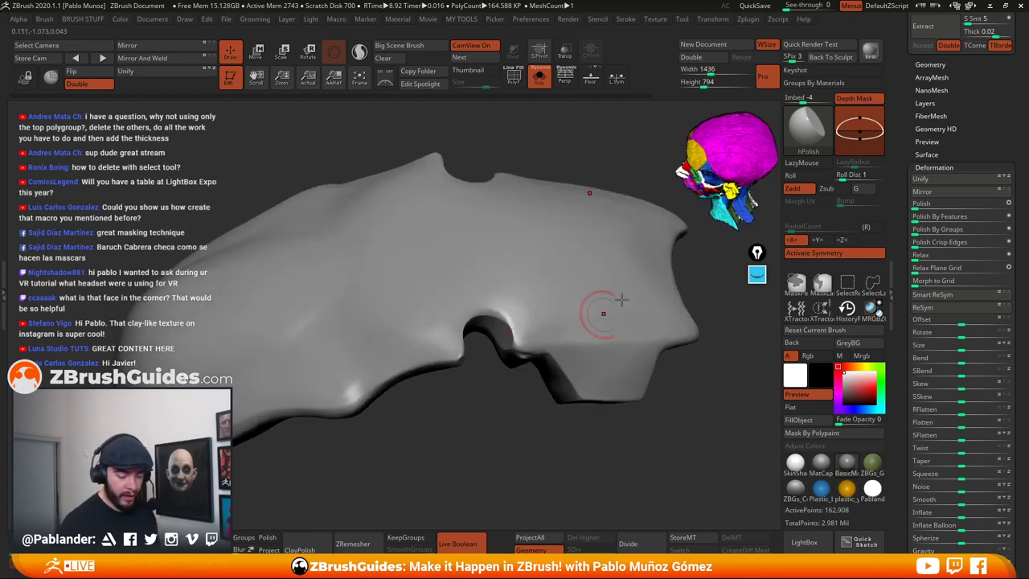
# Clip a small circle out of the plate's side notch with the ClipCircleCenter brush to round its inner wall
pyautogui.moveTo(487, 410); pyautogui.dragTo(459, 344)
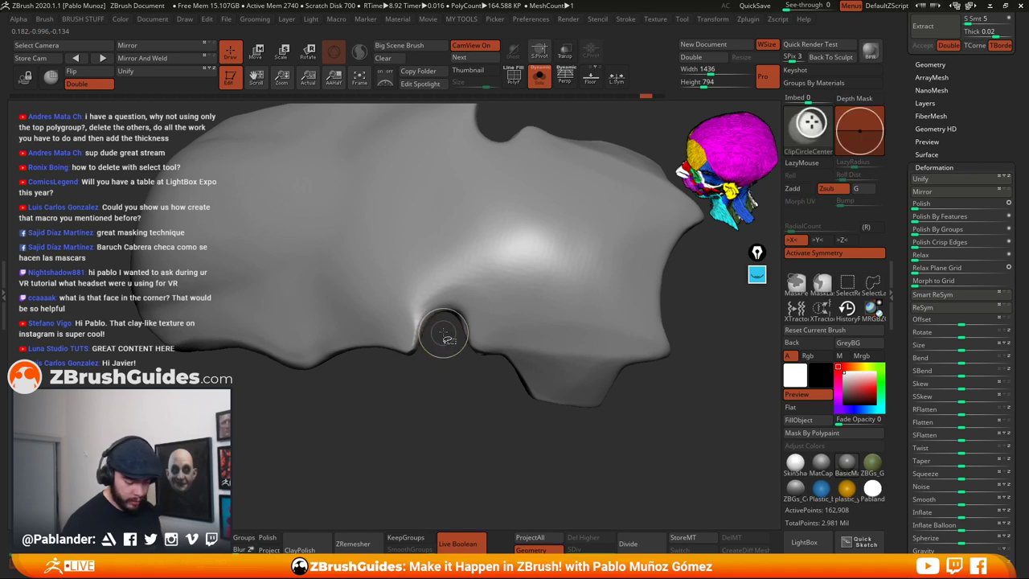
pyautogui.keyDown('alt'); pyautogui.moveTo(501, 121); pyautogui.dragTo(498, 256); pyautogui.keyUp('alt')
pyautogui.hotkey('ctrl', 'shift')
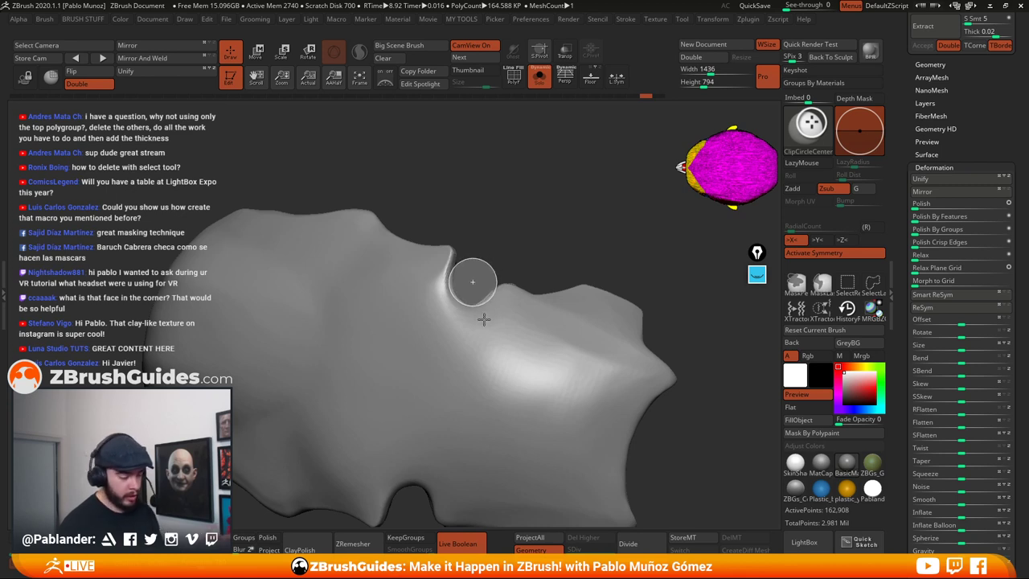
pyautogui.press('alt')
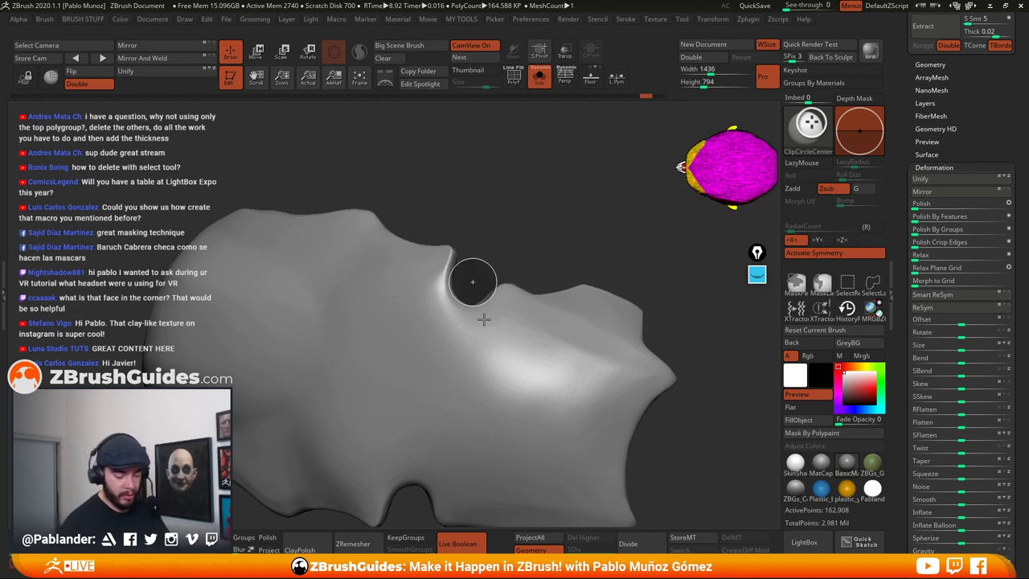
pyautogui.keyDown('ctrl'); pyautogui.keyDown('alt'); pyautogui.keyDown('shift'); pyautogui.moveTo(483, 319); pyautogui.dragTo(483, 318); pyautogui.keyUp('shift'); pyautogui.keyUp('alt'); pyautogui.keyUp('ctrl')
pyautogui.moveTo(536, 207); pyautogui.dragTo(474, 357)
pyautogui.moveTo(475, 358)
pyautogui.keyDown('alt'); pyautogui.mouseDown(button='right')
pyautogui.moveTo(479, 349)
pyautogui.moveTo(471, 385)
pyautogui.moveTo(480, 352)
pyautogui.mouseUp(button='right'); pyautogui.keyUp('alt')
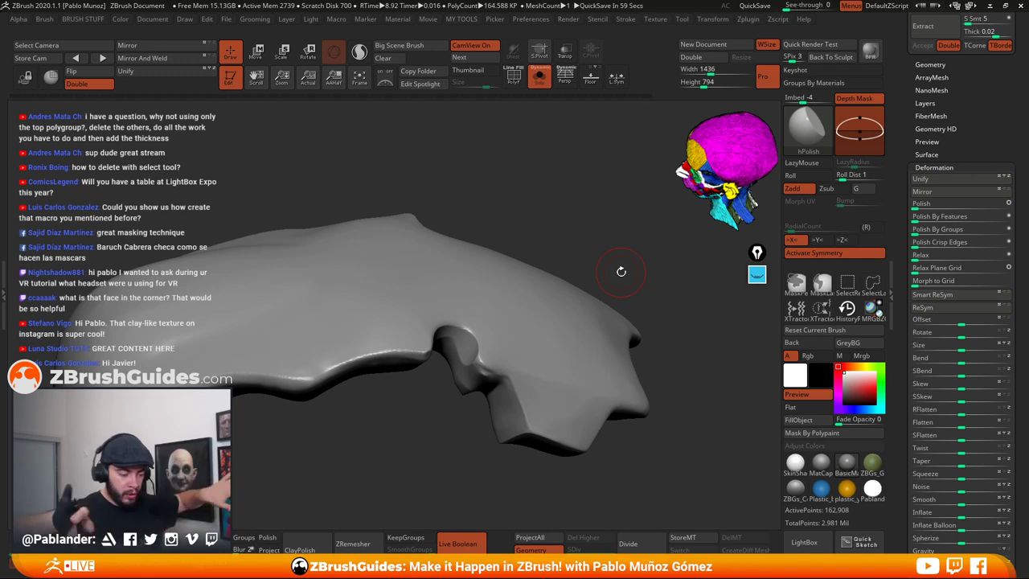
# Smooth and polish the border walls on both sides of the rounded notch with the Smooth Stronger and hPolish brushes
pyautogui.moveTo(530, 207); pyautogui.dragTo(454, 351, button='right')
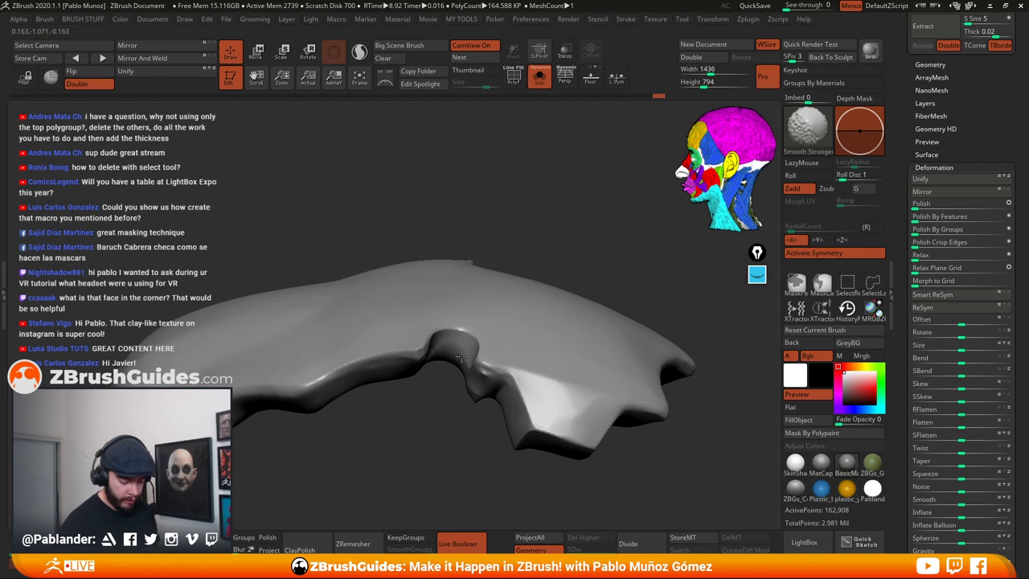
pyautogui.moveTo(442, 415); pyautogui.dragTo(475, 356, button='right')
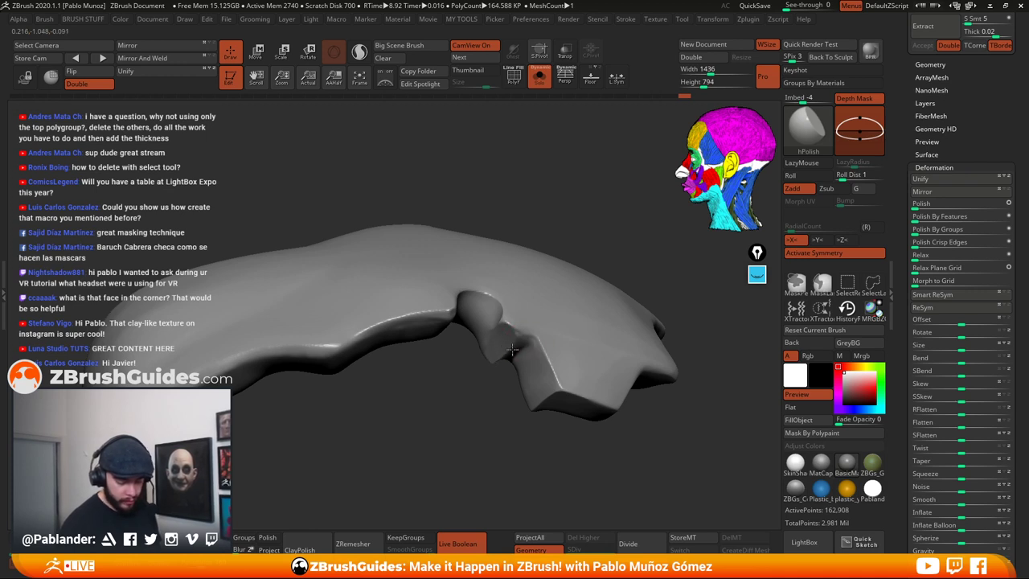
pyautogui.moveTo(500, 383); pyautogui.dragTo(462, 458)
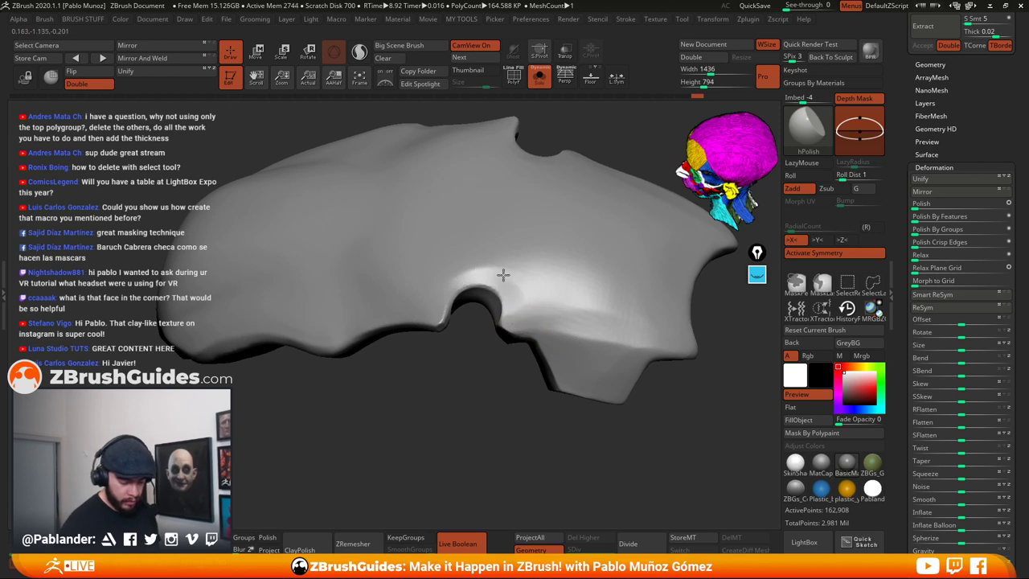
pyautogui.moveTo(488, 366)
pyautogui.mouseDown(button='right')
pyautogui.moveTo(485, 391)
pyautogui.moveTo(458, 400)
pyautogui.moveTo(444, 304)
pyautogui.mouseUp(button='right')
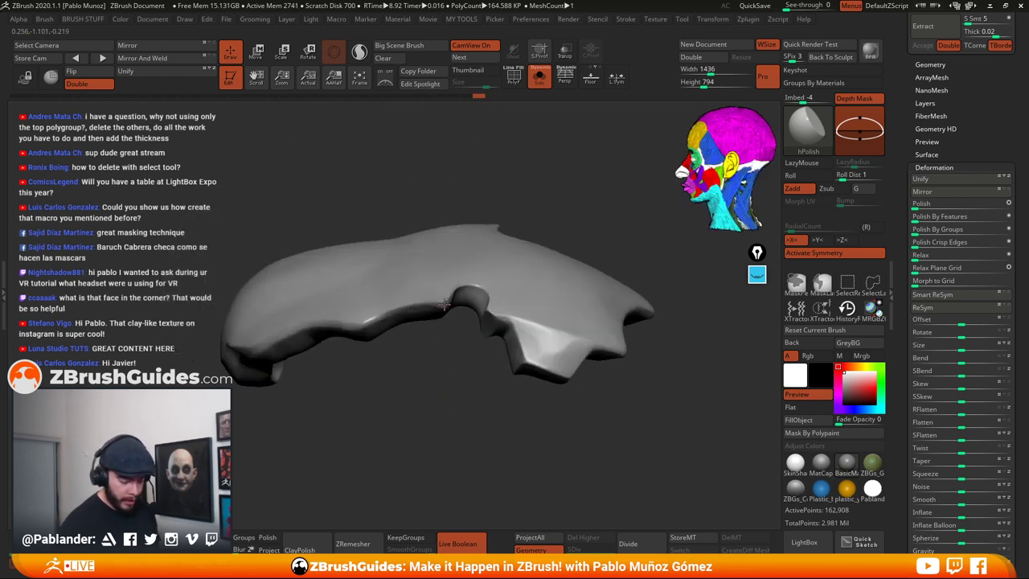
pyautogui.moveTo(445, 382); pyautogui.dragTo(450, 337, button='right')
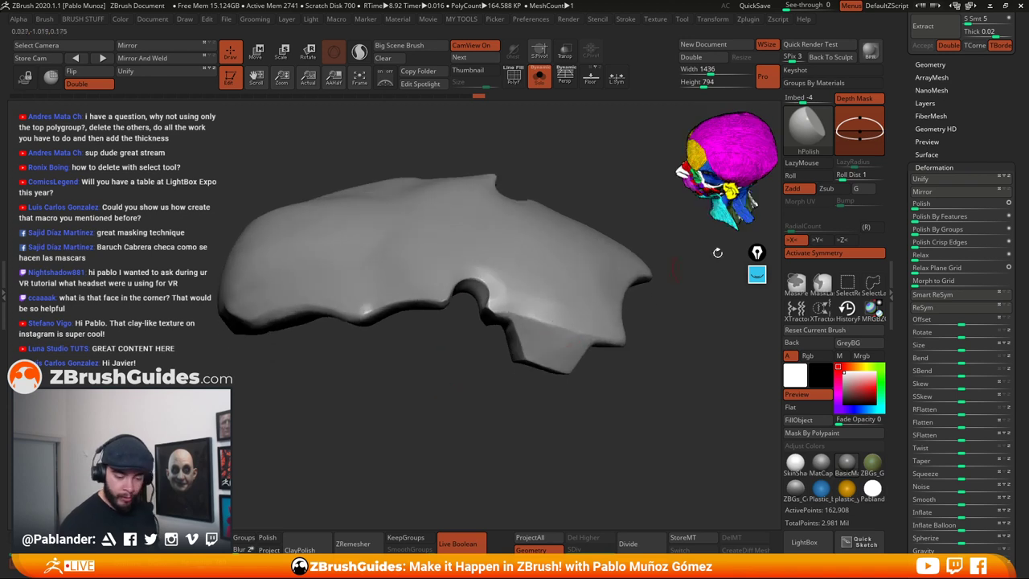
# Trim the plate's long wavy side border along a gentle curve with the ClipCurve brush
pyautogui.keyDown('ctrl'); pyautogui.keyDown('shift'); pyautogui.click(813, 131); pyautogui.keyUp('shift'); pyautogui.keyUp('ctrl')
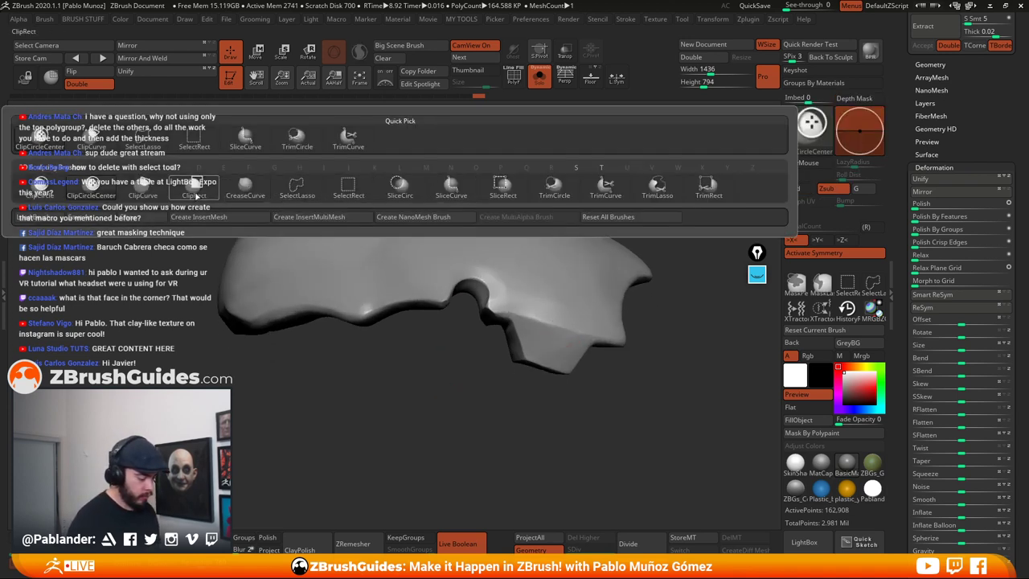
pyautogui.click(142, 194)
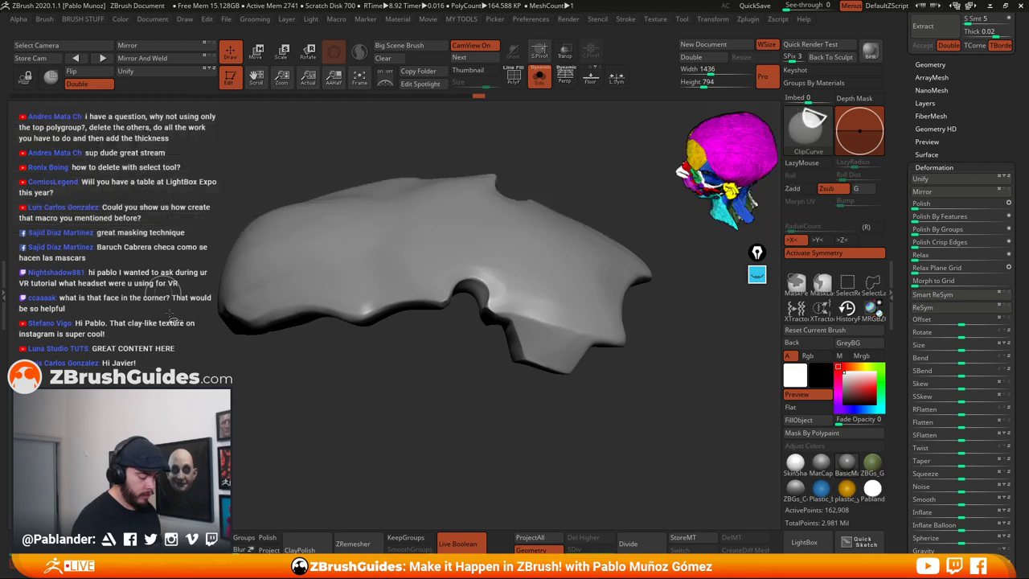
pyautogui.moveTo(418, 378)
pyautogui.mouseDown(button='right')
pyautogui.moveTo(423, 401)
pyautogui.moveTo(431, 385)
pyautogui.moveTo(495, 365)
pyautogui.moveTo(592, 281)
pyautogui.moveTo(604, 337)
pyautogui.moveTo(603, 328)
pyautogui.moveTo(597, 363)
pyautogui.moveTo(576, 241)
pyautogui.moveTo(591, 289)
pyautogui.moveTo(573, 314)
pyautogui.moveTo(563, 427)
pyautogui.moveTo(622, 298)
pyautogui.moveTo(599, 329)
pyautogui.moveTo(562, 339)
pyautogui.moveTo(589, 317)
pyautogui.mouseUp(button='right')
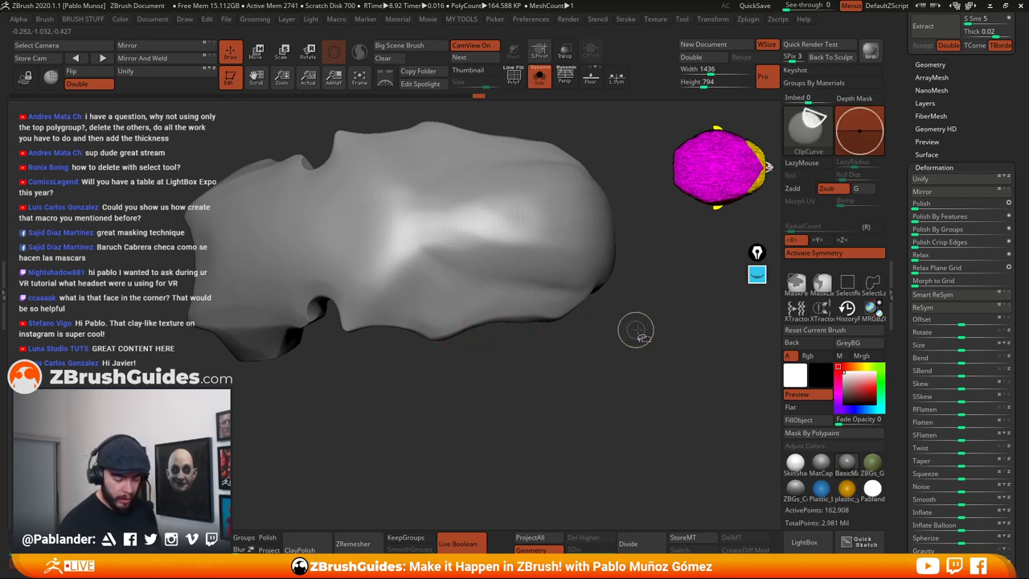
pyautogui.moveTo(673, 326)
pyautogui.keyDown('ctrl'); pyautogui.keyDown('shift'); pyautogui.mouseDown()
pyautogui.moveTo(553, 320)
pyautogui.moveTo(386, 406)
pyautogui.moveTo(410, 406)
pyautogui.moveTo(500, 360)
pyautogui.moveTo(511, 327)
pyautogui.moveTo(414, 268)
pyautogui.moveTo(450, 297)
pyautogui.moveTo(504, 314)
pyautogui.moveTo(496, 316)
pyautogui.mouseUp(); pyautogui.keyUp('shift'); pyautogui.keyUp('ctrl')
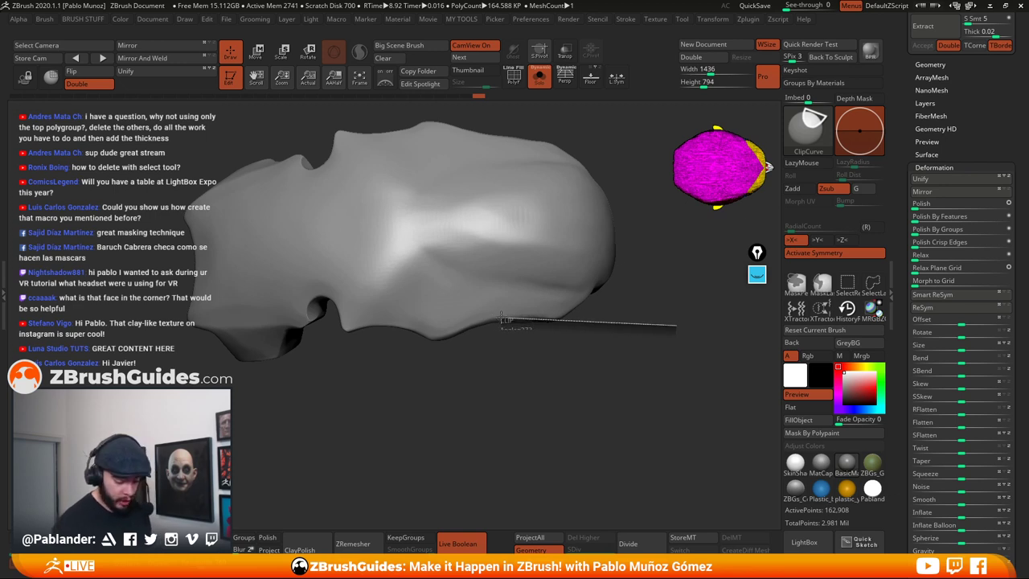
pyautogui.keyDown('ctrl'); pyautogui.keyDown('shift'); pyautogui.moveTo(450, 333); pyautogui.dragTo(368, 362); pyautogui.keyUp('shift'); pyautogui.keyUp('ctrl')
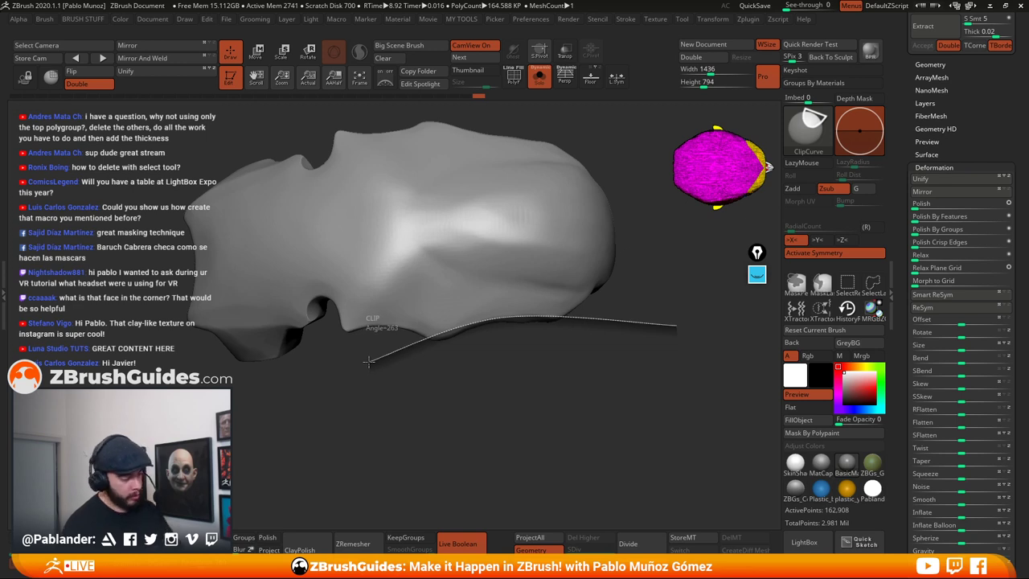
pyautogui.keyDown('ctrl'); pyautogui.keyDown('shift'); pyautogui.moveTo(368, 361); pyautogui.dragTo(374, 363); pyautogui.keyUp('shift'); pyautogui.keyUp('ctrl')
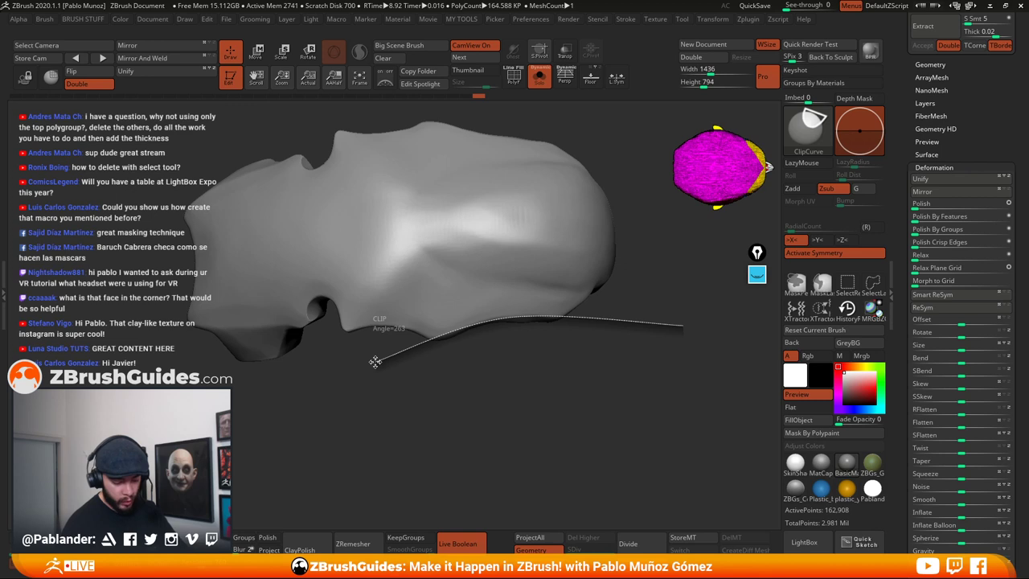
pyautogui.keyDown('ctrl'); pyautogui.keyDown('shift'); pyautogui.moveTo(374, 360); pyautogui.dragTo(372, 359); pyautogui.keyUp('shift'); pyautogui.keyUp('ctrl')
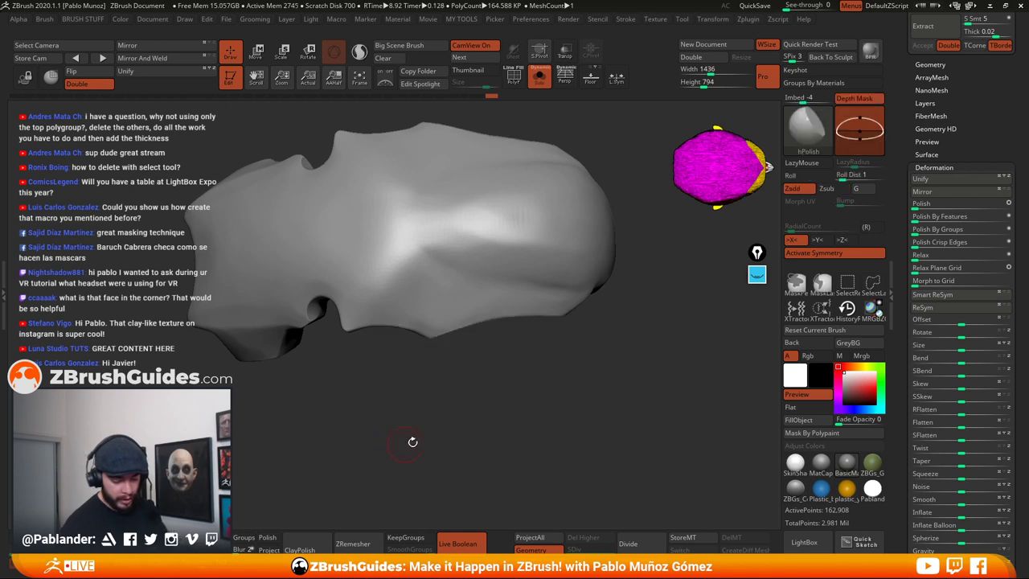
# Try refining the clipped side border with the hPolish and Smooth Stronger brushes, and undo the last stroke
pyautogui.moveTo(281, 401); pyautogui.dragTo(621, 315)
pyautogui.moveTo(477, 323); pyautogui.dragTo(484, 343)
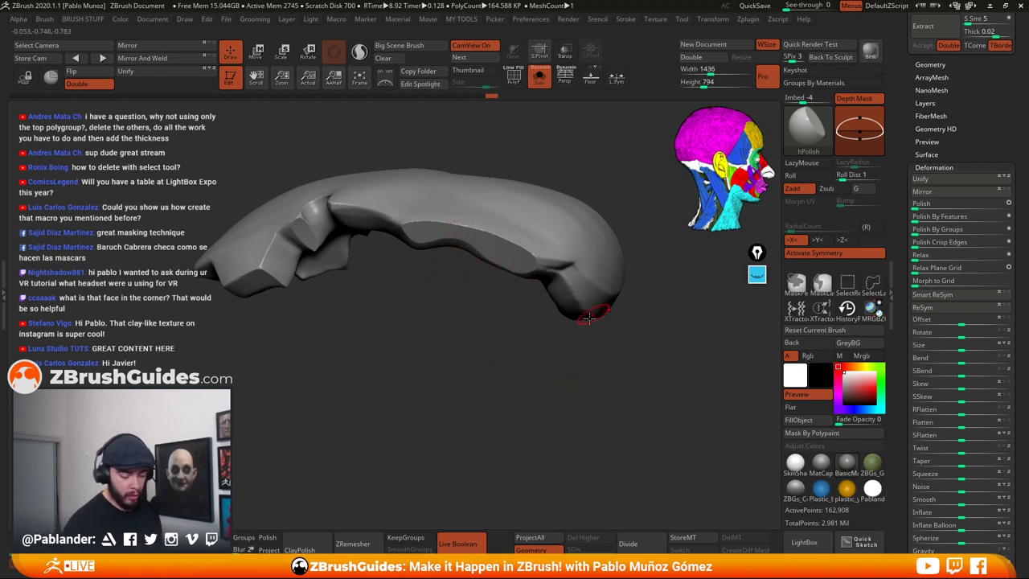
pyautogui.moveTo(589, 318); pyautogui.dragTo(499, 317)
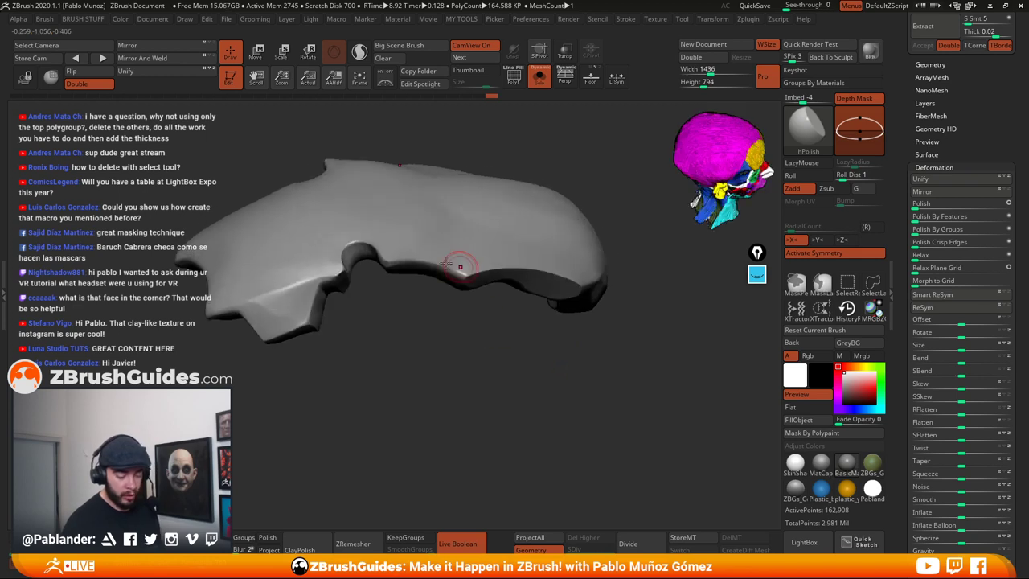
pyautogui.moveTo(460, 266)
pyautogui.mouseDown()
pyautogui.moveTo(437, 361)
pyautogui.moveTo(455, 370)
pyautogui.moveTo(491, 360)
pyautogui.moveTo(505, 342)
pyautogui.moveTo(512, 351)
pyautogui.moveTo(389, 326)
pyautogui.moveTo(346, 353)
pyautogui.moveTo(328, 391)
pyautogui.mouseUp()
pyautogui.moveTo(378, 437); pyautogui.dragTo(521, 342)
pyautogui.press('shift')
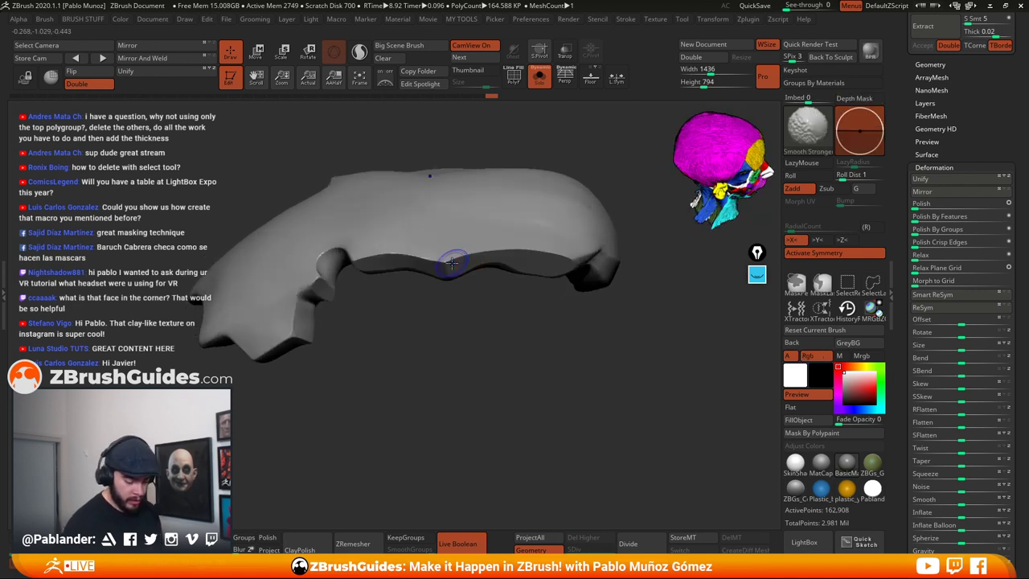
pyautogui.hotkey('ctrl', 'z')
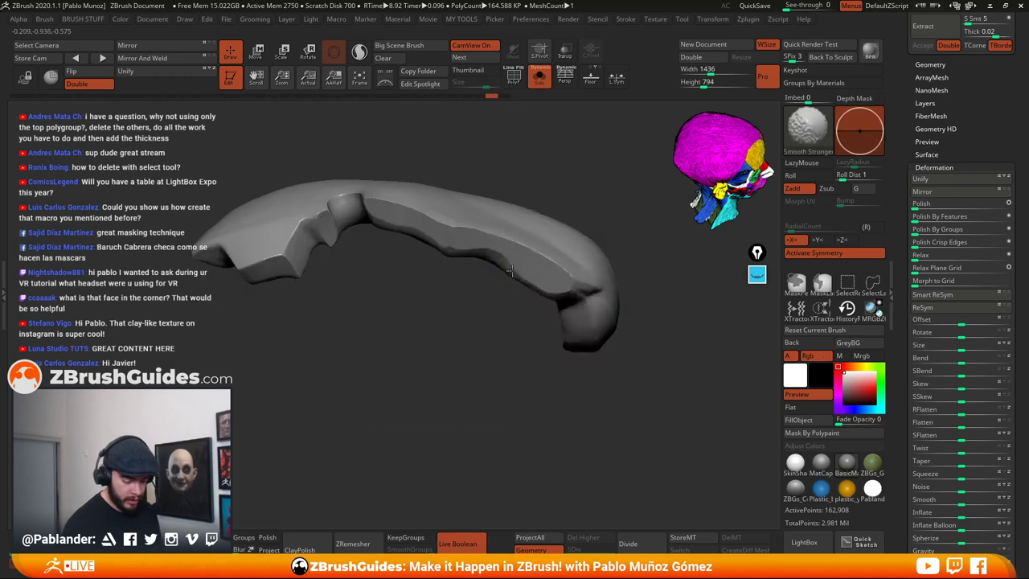
# Soften the wavy bumps along the clipped side border wall with the Smooth Stronger brush
pyautogui.hotkey('shift', 'space')
pyautogui.moveTo(552, 309)
pyautogui.mouseDown()
pyautogui.moveTo(609, 313)
pyautogui.moveTo(482, 294)
pyautogui.moveTo(390, 320)
pyautogui.moveTo(359, 315)
pyautogui.mouseUp()
pyautogui.press('shift')
pyautogui.moveTo(417, 375)
pyautogui.mouseDown()
pyautogui.moveTo(424, 338)
pyautogui.moveTo(466, 316)
pyautogui.moveTo(531, 319)
pyautogui.mouseUp()
pyautogui.moveTo(506, 367); pyautogui.dragTo(480, 333)
pyautogui.press('shift')
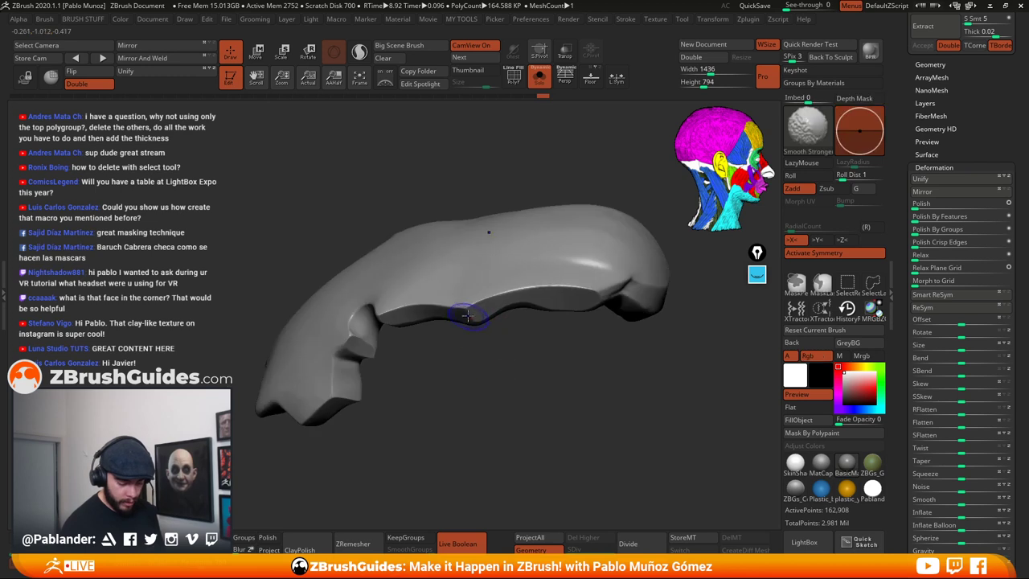
# Smooth the inner corner where the side border meets the front lobe, and polish the adjoining wall with hPolish
pyautogui.moveTo(569, 349)
pyautogui.mouseDown()
pyautogui.moveTo(547, 366)
pyautogui.moveTo(540, 360)
pyautogui.mouseUp()
pyautogui.moveTo(558, 314)
pyautogui.keyDown('shift'); pyautogui.mouseDown()
pyautogui.moveTo(574, 308)
pyautogui.moveTo(579, 324)
pyautogui.moveTo(549, 319)
pyautogui.moveTo(517, 294)
pyautogui.mouseUp(); pyautogui.keyUp('shift')
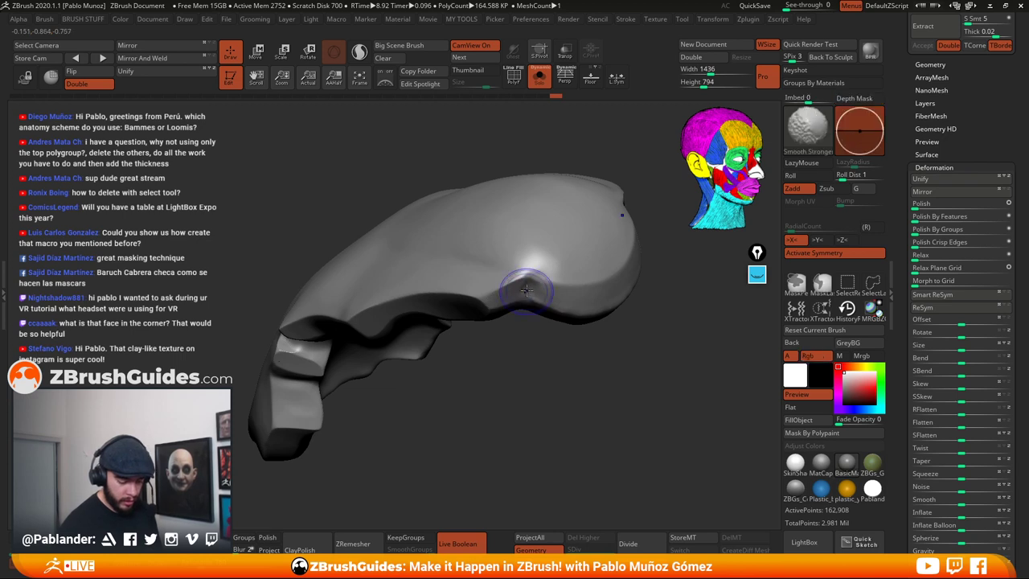
pyautogui.moveTo(528, 286)
pyautogui.keyDown('shift'); pyautogui.mouseDown()
pyautogui.moveTo(523, 272)
pyautogui.moveTo(537, 272)
pyautogui.mouseUp(); pyautogui.keyUp('shift')
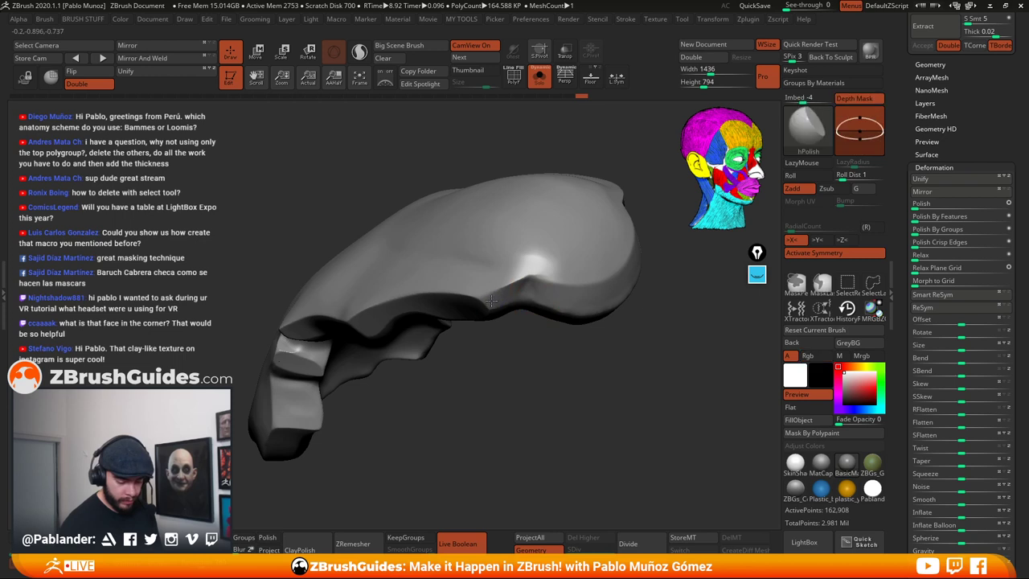
pyautogui.moveTo(491, 300); pyautogui.dragTo(576, 302)
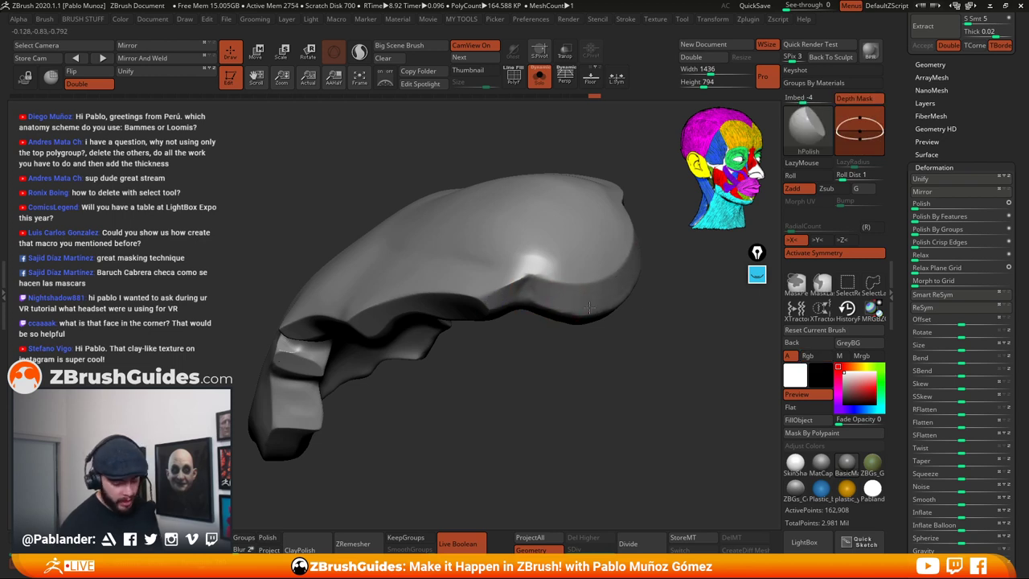
pyautogui.moveTo(614, 309); pyautogui.dragTo(544, 320, button='right')
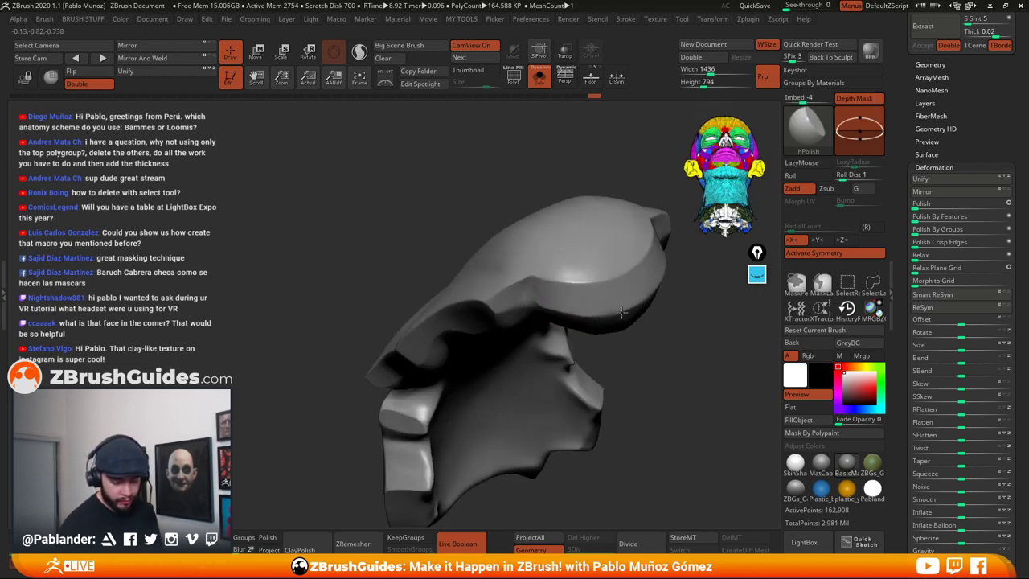
# Polish the front lobe's rim and the upper surface beside the side border with the hPolish brush
pyautogui.moveTo(621, 312)
pyautogui.mouseDown(button='right')
pyautogui.moveTo(650, 397)
pyautogui.moveTo(651, 351)
pyautogui.moveTo(581, 347)
pyautogui.moveTo(581, 338)
pyautogui.moveTo(506, 322)
pyautogui.mouseUp(button='right')
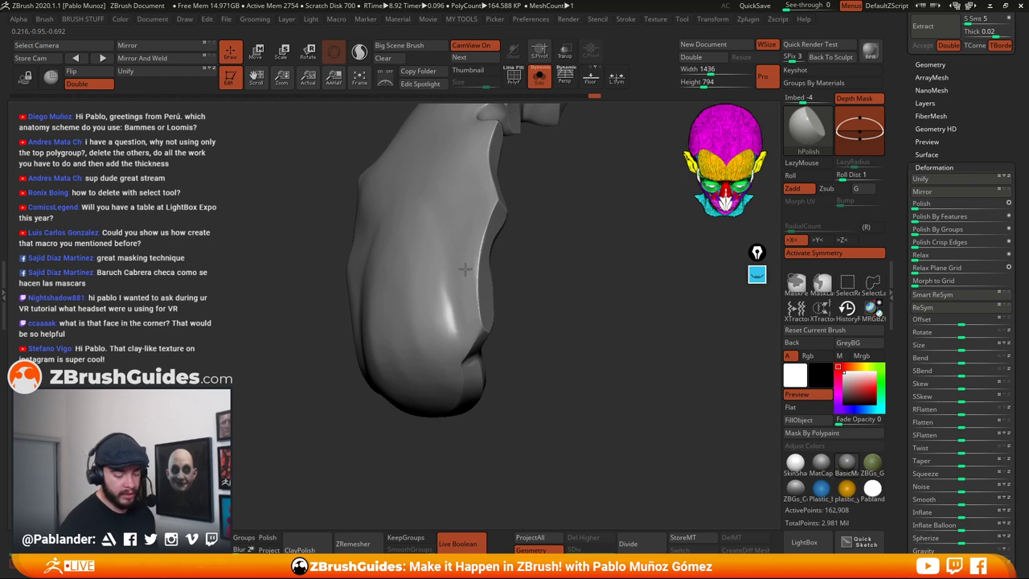
pyautogui.moveTo(470, 298); pyautogui.dragTo(507, 299, button='right')
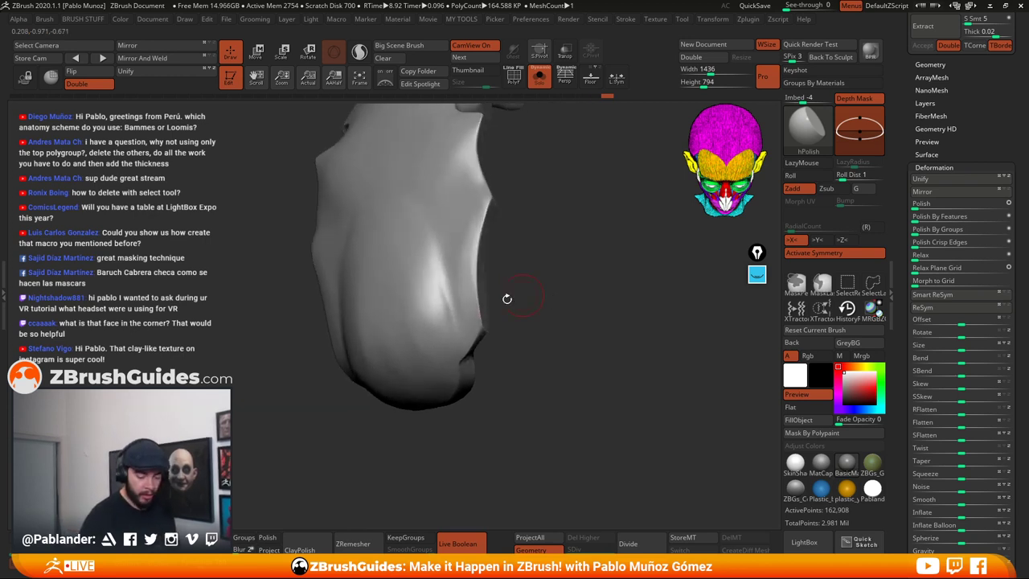
pyautogui.moveTo(463, 244); pyautogui.dragTo(457, 218)
pyautogui.moveTo(457, 217)
pyautogui.keyDown('ctrl'); pyautogui.mouseDown(button='right')
pyautogui.moveTo(560, 274)
pyautogui.moveTo(543, 340)
pyautogui.moveTo(564, 342)
pyautogui.moveTo(489, 372)
pyautogui.moveTo(447, 340)
pyautogui.moveTo(424, 349)
pyautogui.moveTo(593, 330)
pyautogui.moveTo(569, 386)
pyautogui.mouseUp(button='right'); pyautogui.keyUp('ctrl')
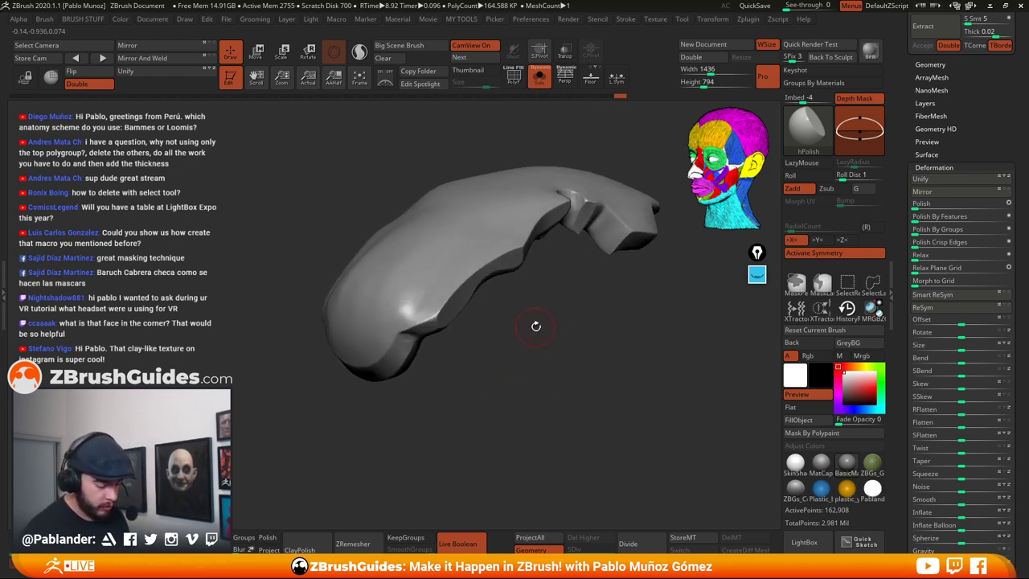
pyautogui.moveTo(613, 322); pyautogui.dragTo(577, 341, button='right')
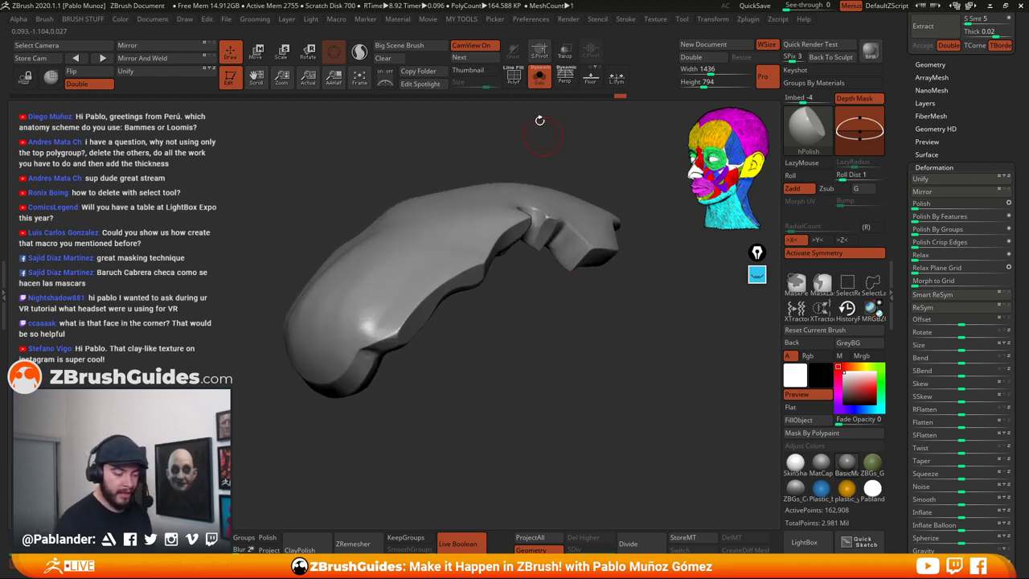
# Turn off Solo to show the full head, duplicate the robohead1_1 subtool and hide the original
pyautogui.click(539, 77)
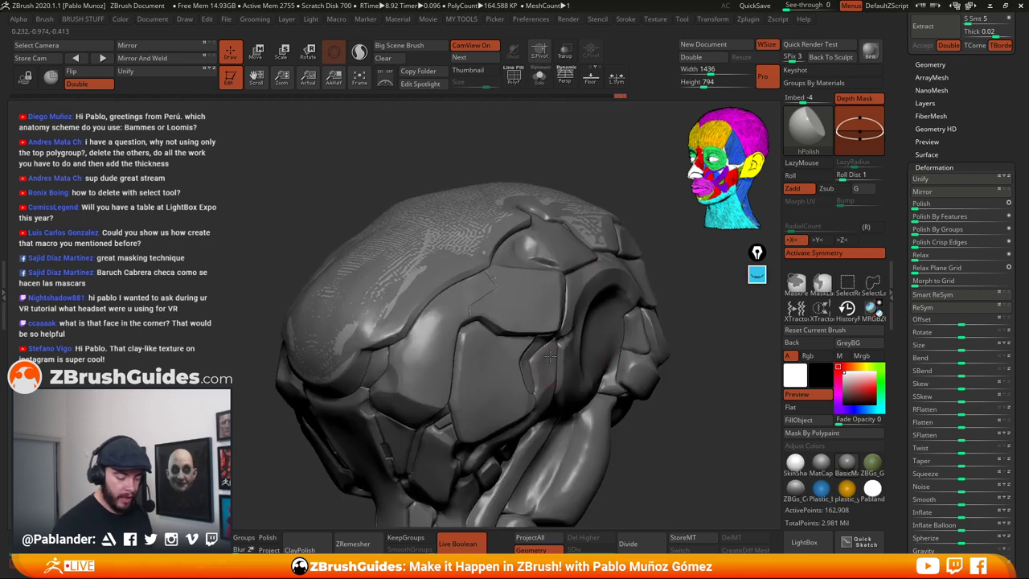
pyautogui.moveTo(550, 356); pyautogui.dragTo(476, 218, button='right')
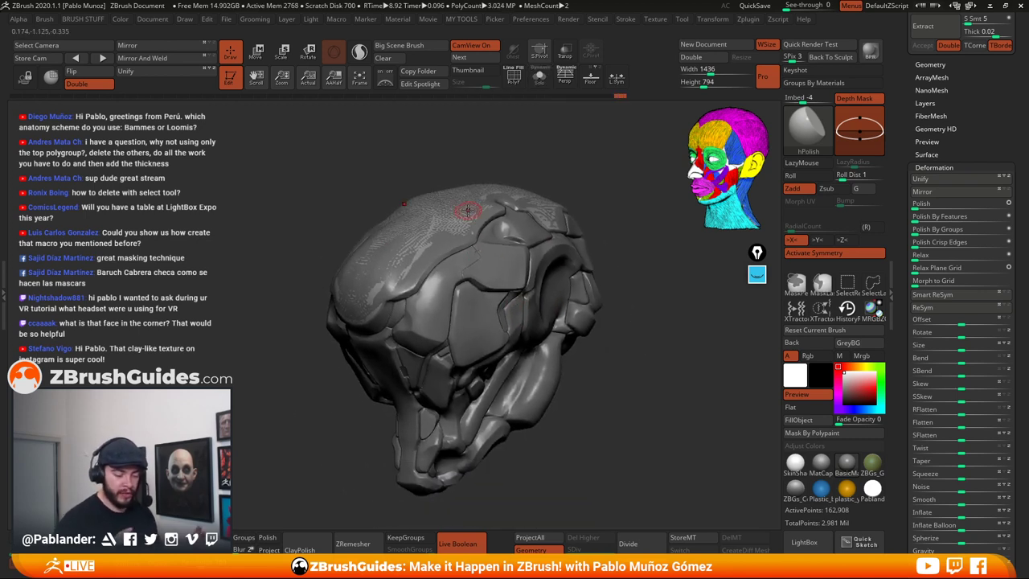
pyautogui.moveTo(1014, 57); pyautogui.dragTo(1014, 543)
pyautogui.click(960, 117)
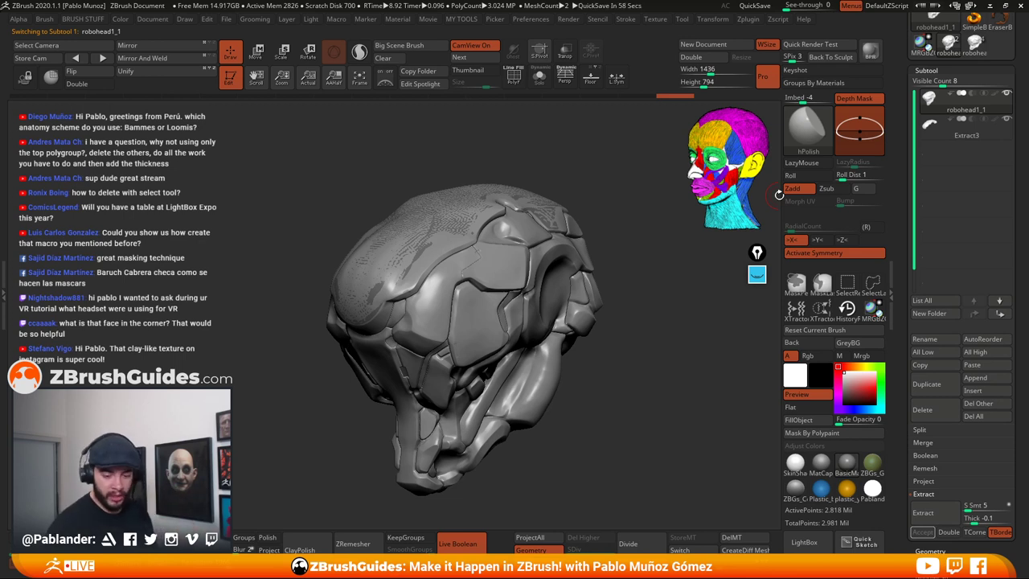
pyautogui.click(938, 385)
pyautogui.click(1006, 96)
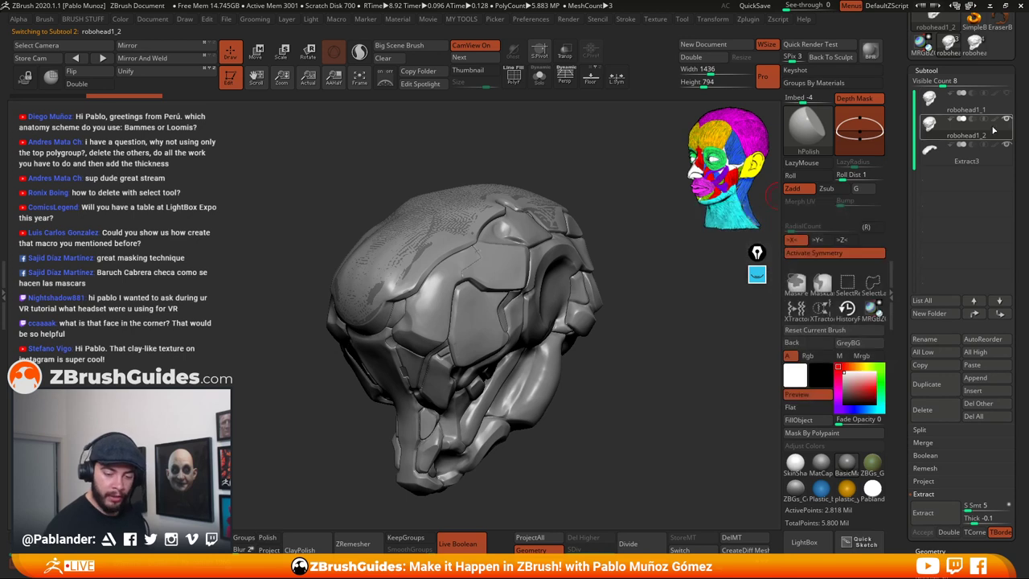
# Rename the hidden original head subtool as source, and isolate the robohead1_2 copy in Solo mode
pyautogui.click(937, 342)
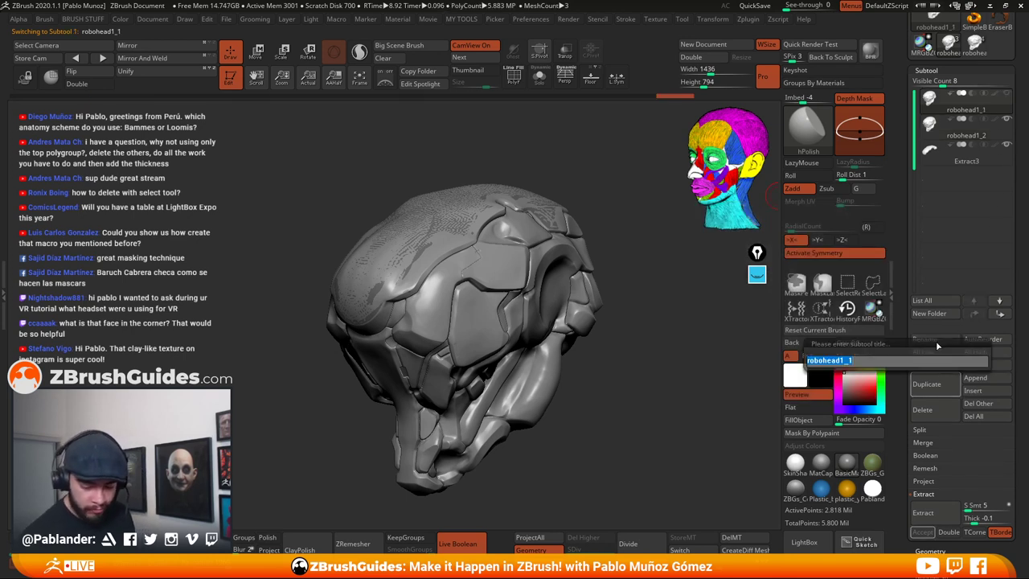
pyautogui.write('source')
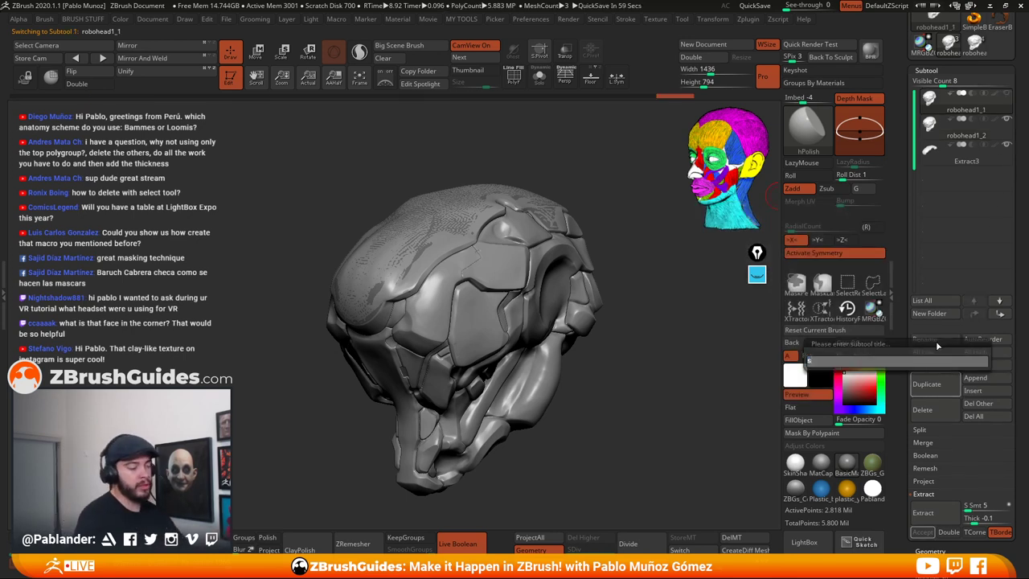
pyautogui.press('Return')
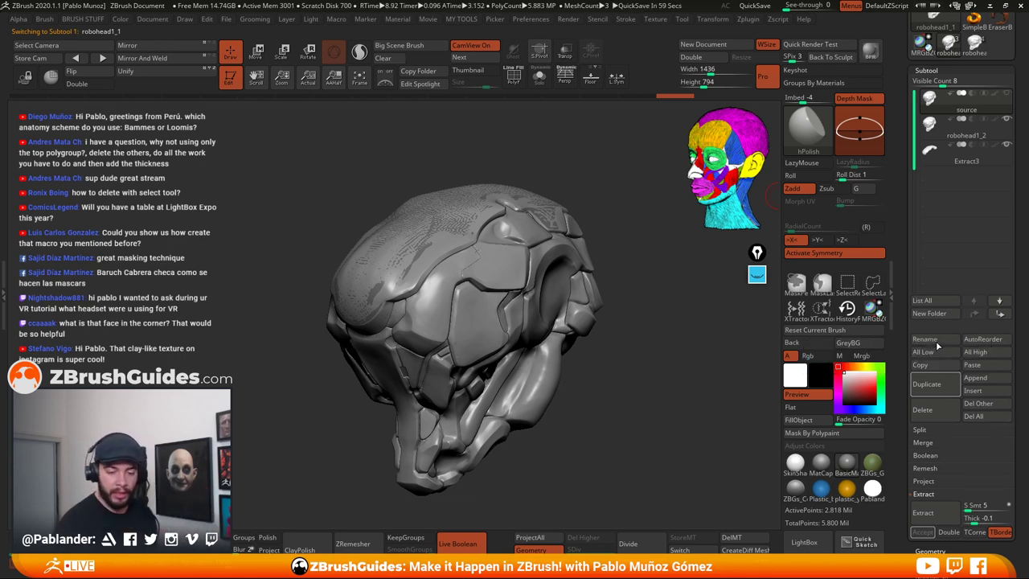
pyautogui.click(975, 137)
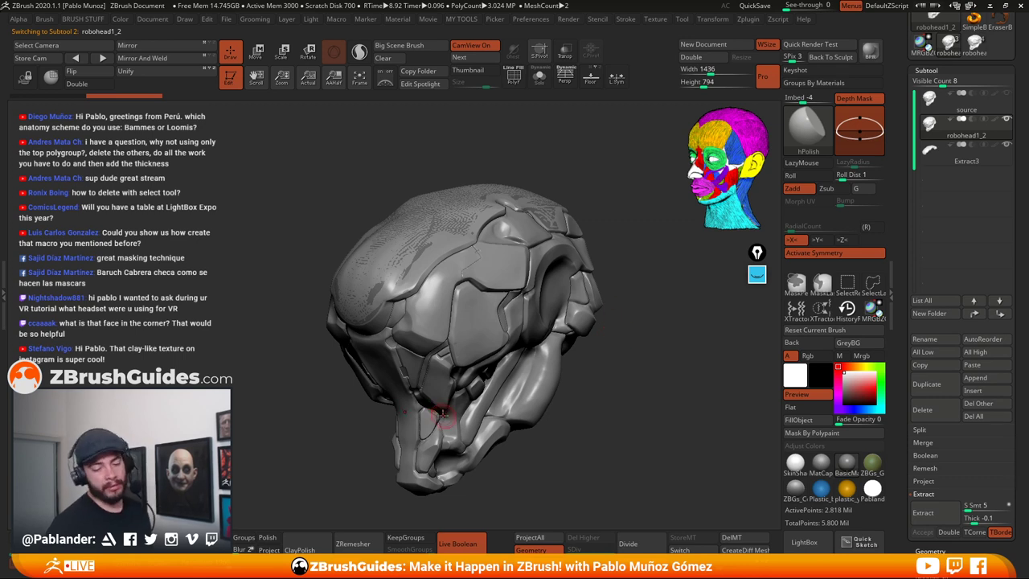
pyautogui.click(539, 79)
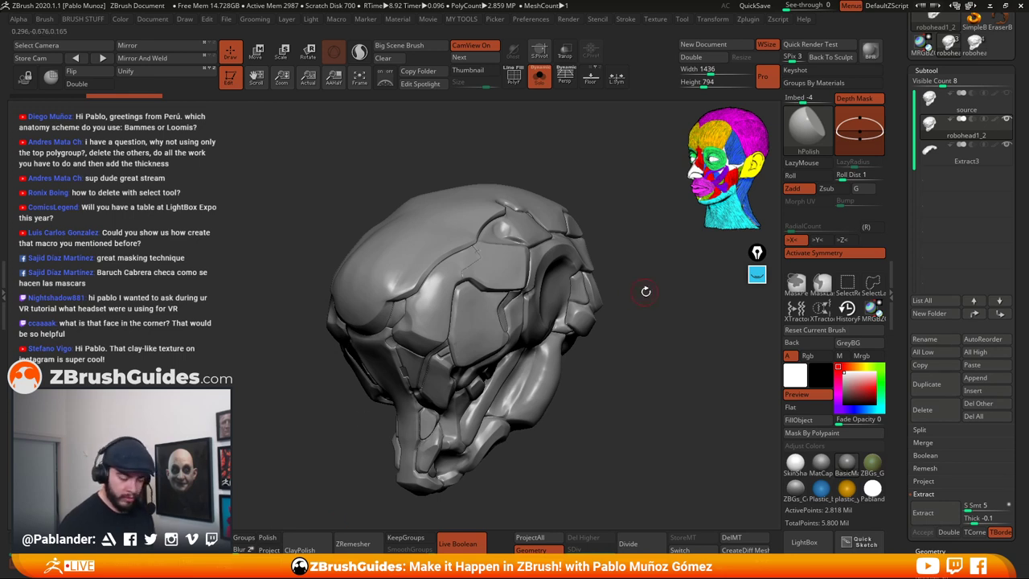
# Adjust the brush size, smooth the seams around robohead1_2's upper side panels with Smooth Stronger, and reduce the copy's mesh density
pyautogui.moveTo(646, 292)
pyautogui.mouseDown()
pyautogui.moveTo(652, 320)
pyautogui.moveTo(652, 302)
pyautogui.mouseUp()
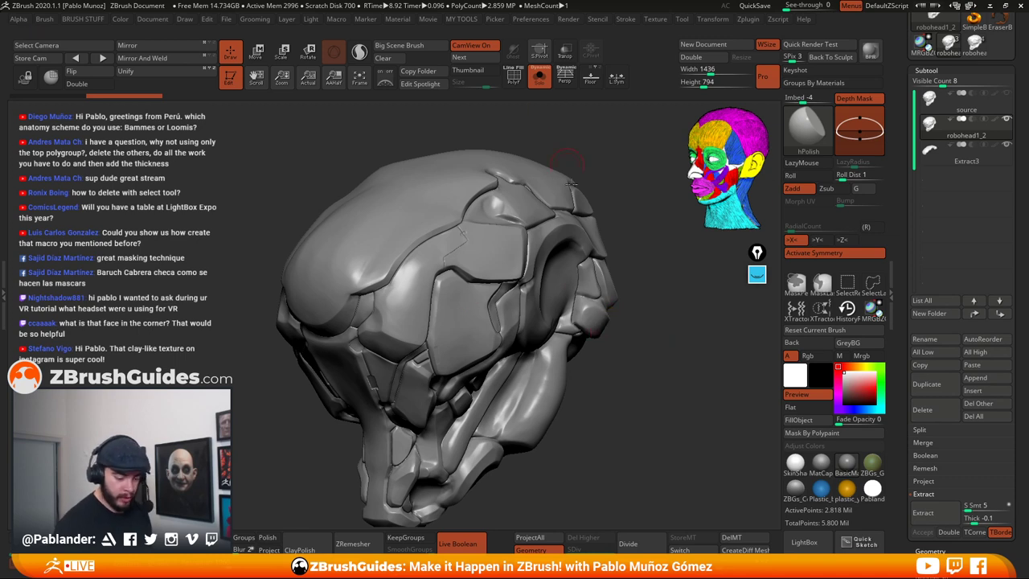
pyautogui.press('space')
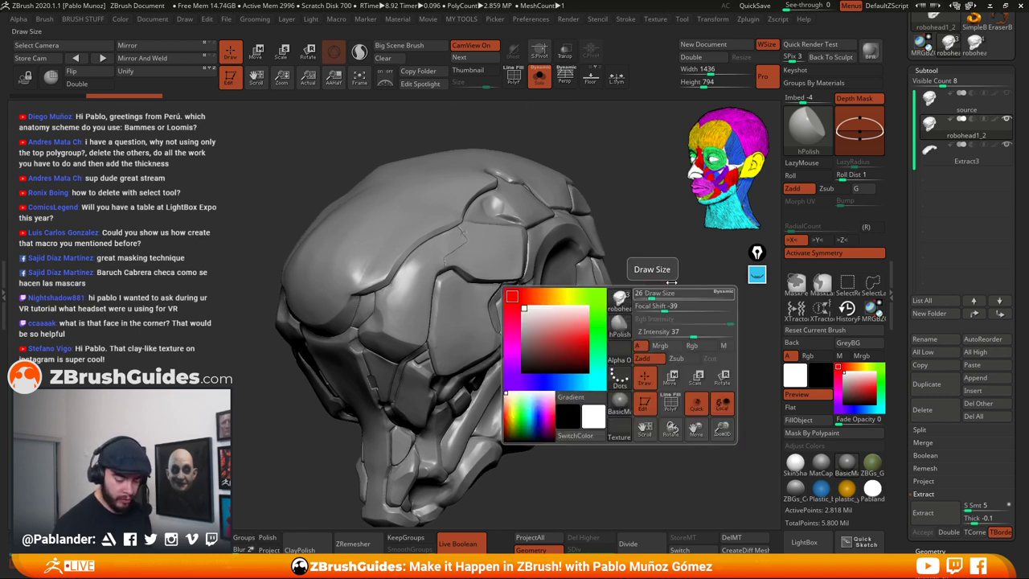
pyautogui.keyDown('shift'); pyautogui.moveTo(673, 282); pyautogui.dragTo(666, 291); pyautogui.keyUp('shift')
pyautogui.press('space')
pyautogui.moveTo(711, 328); pyautogui.dragTo(733, 329)
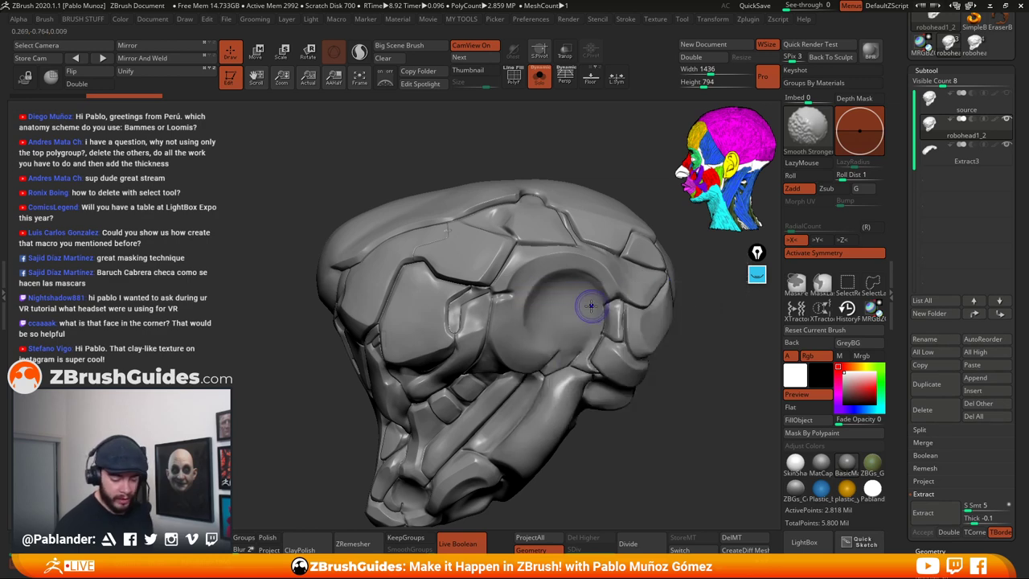
pyautogui.moveTo(668, 357)
pyautogui.mouseDown()
pyautogui.moveTo(675, 374)
pyautogui.moveTo(659, 359)
pyautogui.mouseUp()
pyautogui.moveTo(591, 310); pyautogui.dragTo(457, 269)
pyautogui.press('shift')
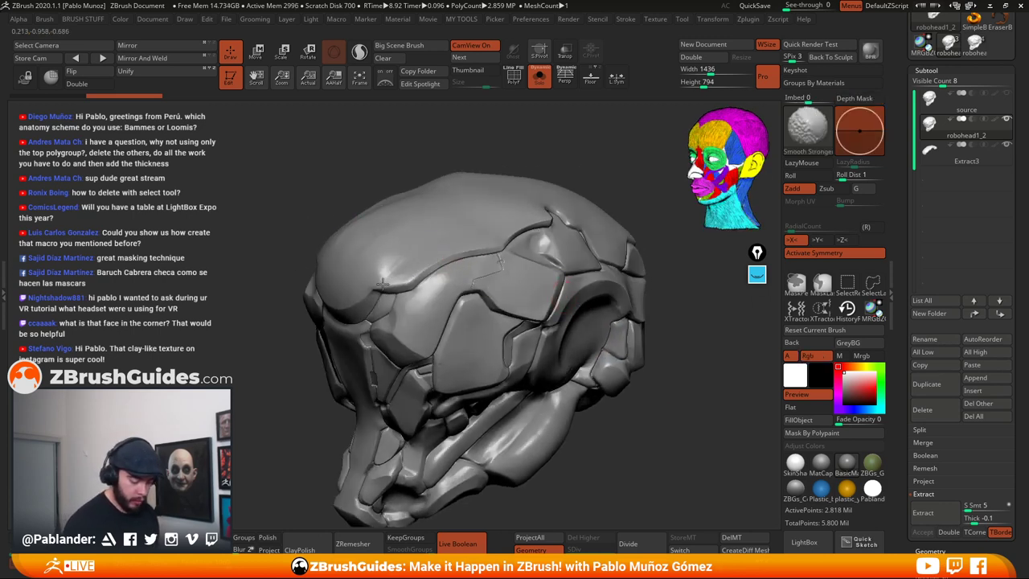
pyautogui.keyDown('shift'); pyautogui.moveTo(525, 225); pyautogui.dragTo(552, 252); pyautogui.keyUp('shift')
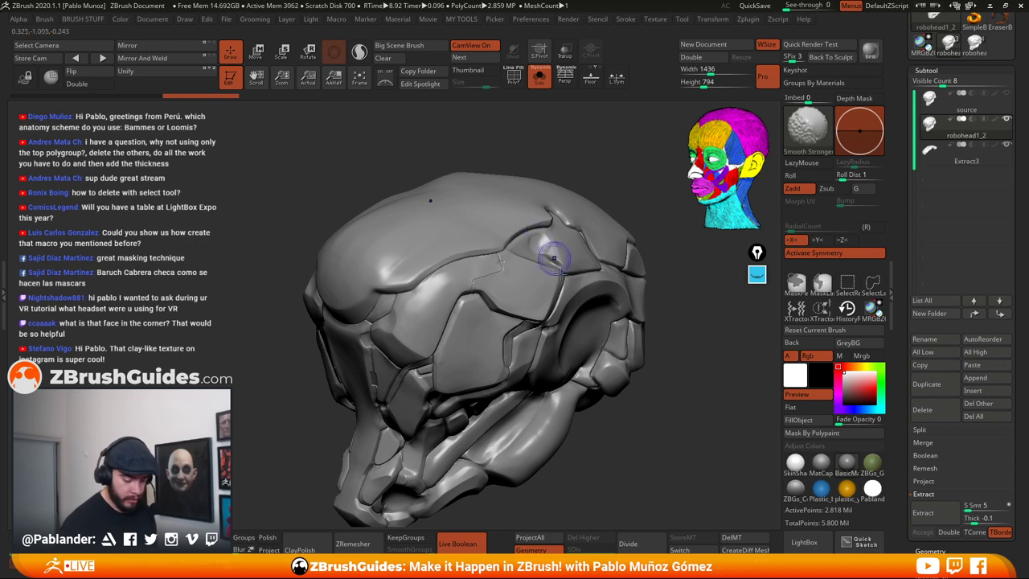
pyautogui.keyDown('alt'); pyautogui.moveTo(486, 346); pyautogui.dragTo(496, 354, button='right'); pyautogui.keyUp('alt')
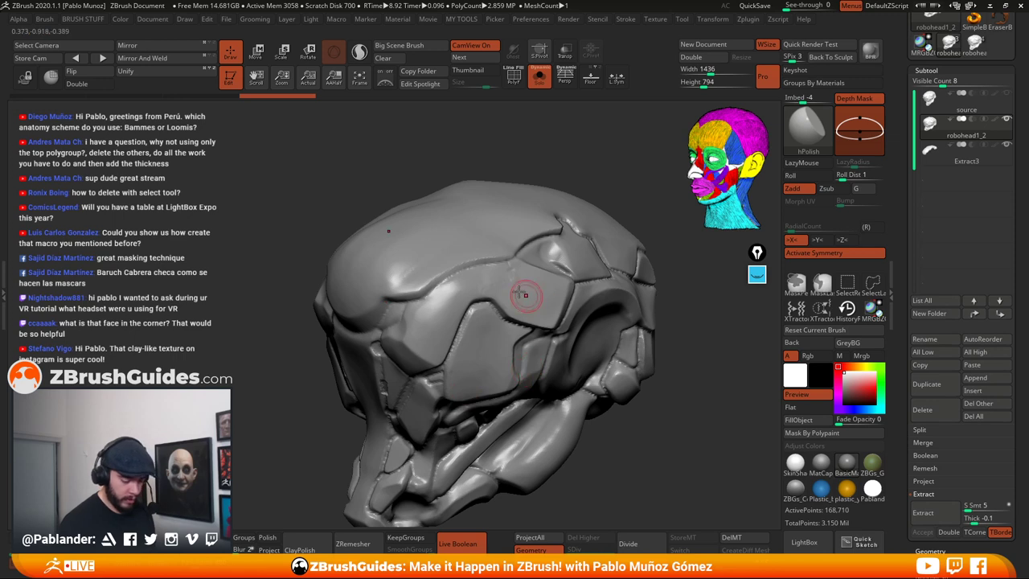
# Smooth away the cranium's border seam along the side and toward the back of the head with Smooth Stronger
pyautogui.moveTo(516, 246)
pyautogui.keyDown('shift'); pyautogui.mouseDown()
pyautogui.moveTo(405, 285)
pyautogui.moveTo(387, 269)
pyautogui.mouseUp(); pyautogui.keyUp('shift')
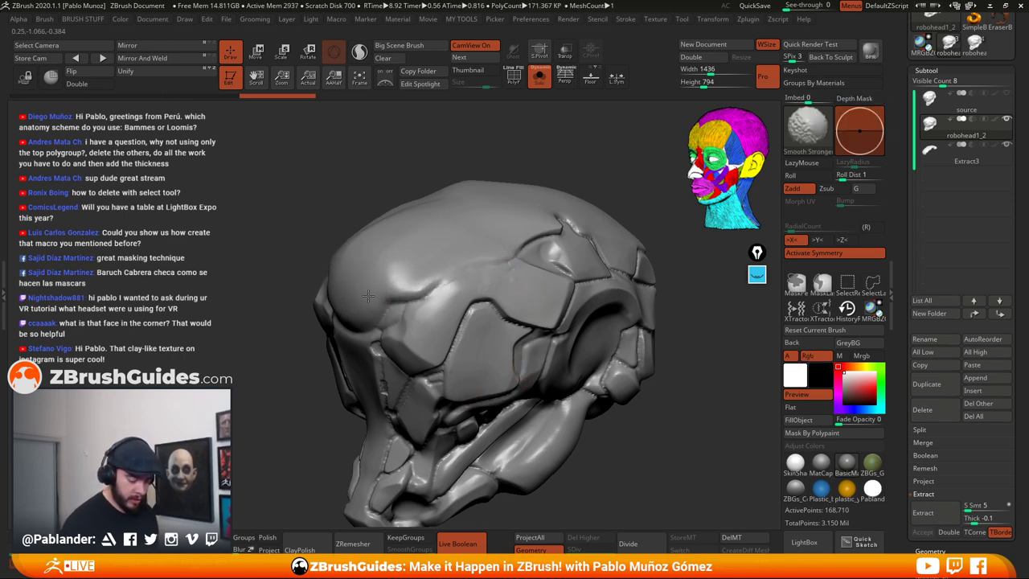
pyautogui.keyDown('shift'); pyautogui.moveTo(570, 206); pyautogui.dragTo(521, 244); pyautogui.keyUp('shift')
pyautogui.moveTo(622, 184)
pyautogui.mouseDown()
pyautogui.moveTo(652, 212)
pyautogui.moveTo(573, 216)
pyautogui.moveTo(679, 253)
pyautogui.mouseUp()
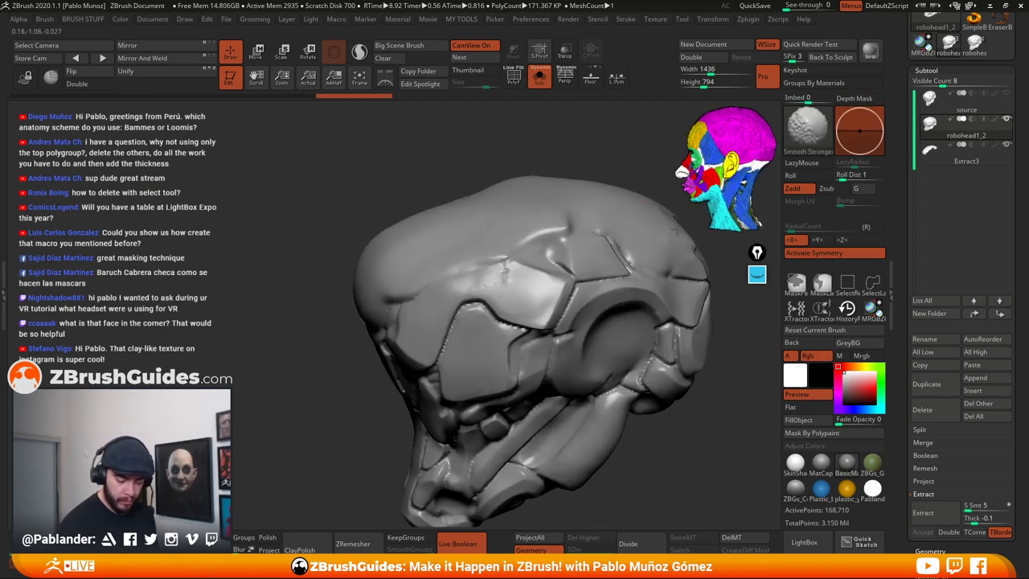
pyautogui.moveTo(680, 241); pyautogui.dragTo(629, 235, button='right')
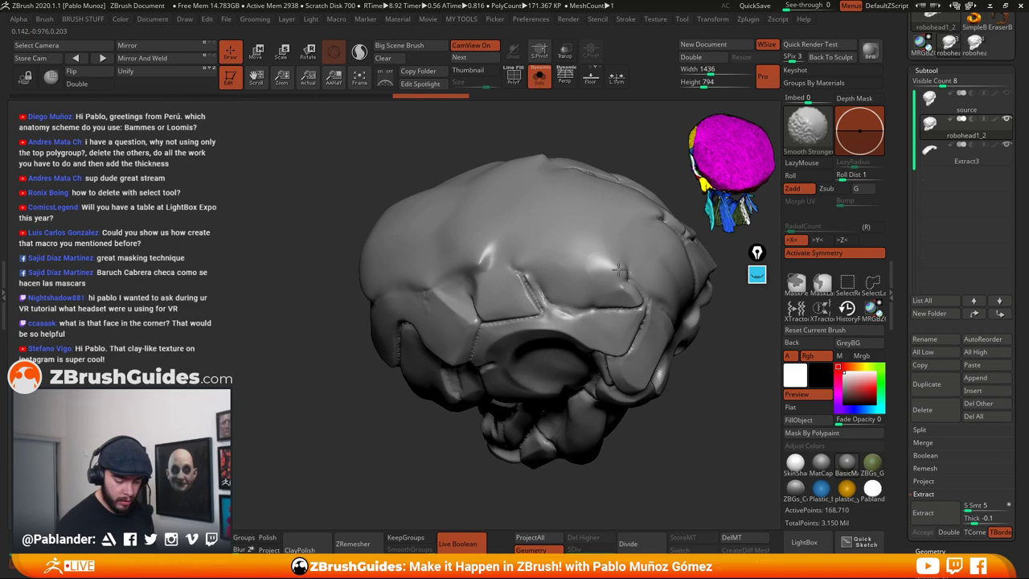
pyautogui.moveTo(492, 243); pyautogui.dragTo(510, 245, button='right')
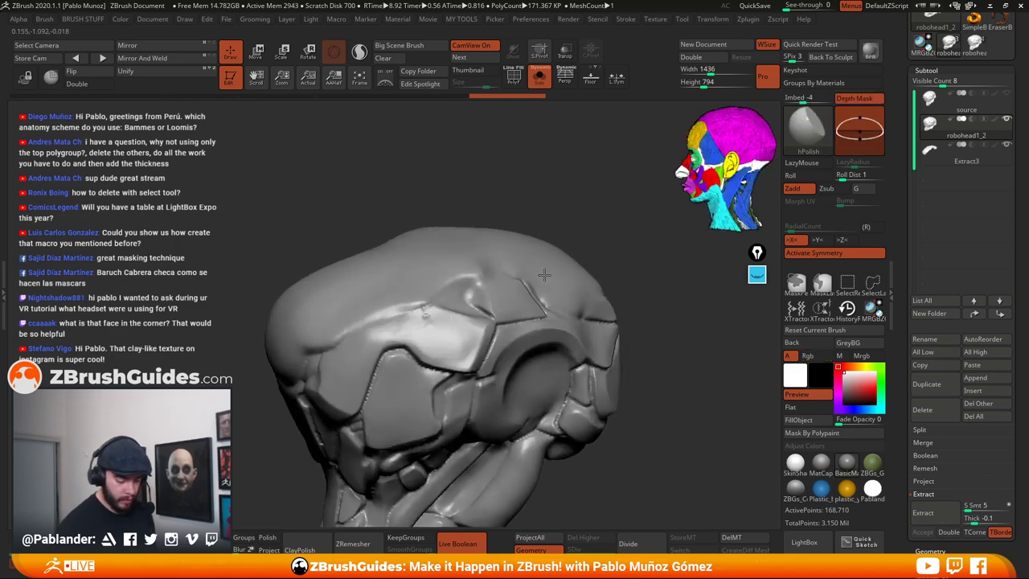
# Build up the cranium's side border and front lobe with the Clay brush to fill the remaining grooves
pyautogui.press('b')
pyautogui.click(612, 341)
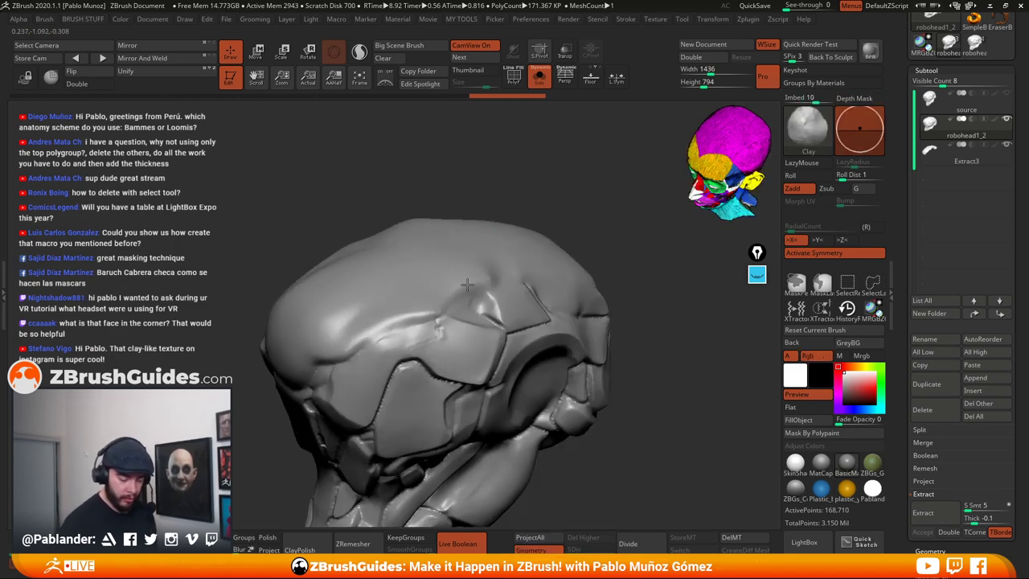
pyautogui.press('space')
pyautogui.moveTo(472, 273); pyautogui.dragTo(348, 328)
pyautogui.moveTo(429, 265); pyautogui.dragTo(288, 344)
pyautogui.moveTo(347, 320); pyautogui.dragTo(379, 289, button='right')
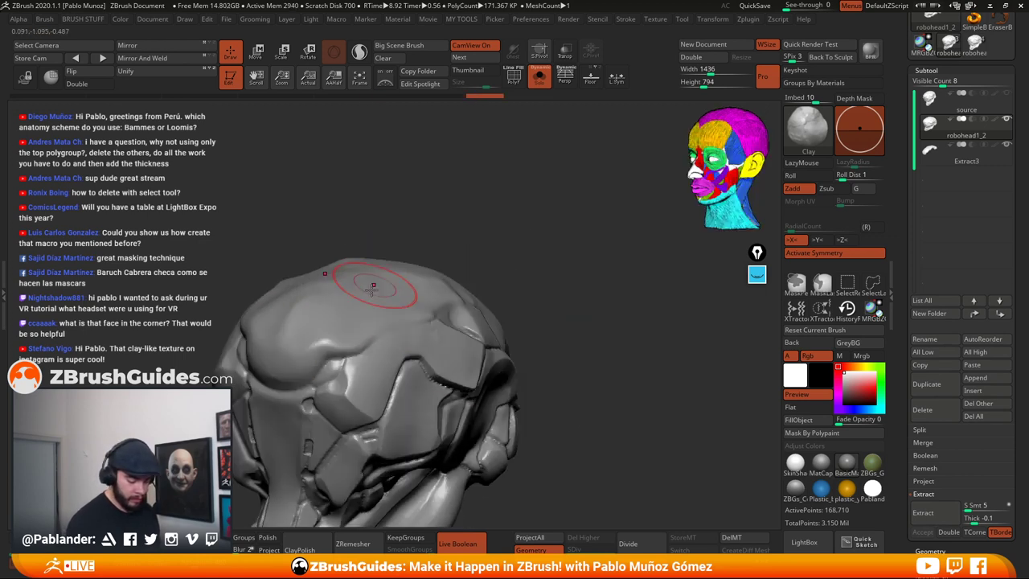
pyautogui.moveTo(294, 317)
pyautogui.mouseDown()
pyautogui.moveTo(281, 353)
pyautogui.moveTo(298, 367)
pyautogui.moveTo(269, 370)
pyautogui.moveTo(293, 346)
pyautogui.mouseUp()
pyautogui.moveTo(333, 283); pyautogui.dragTo(304, 367)
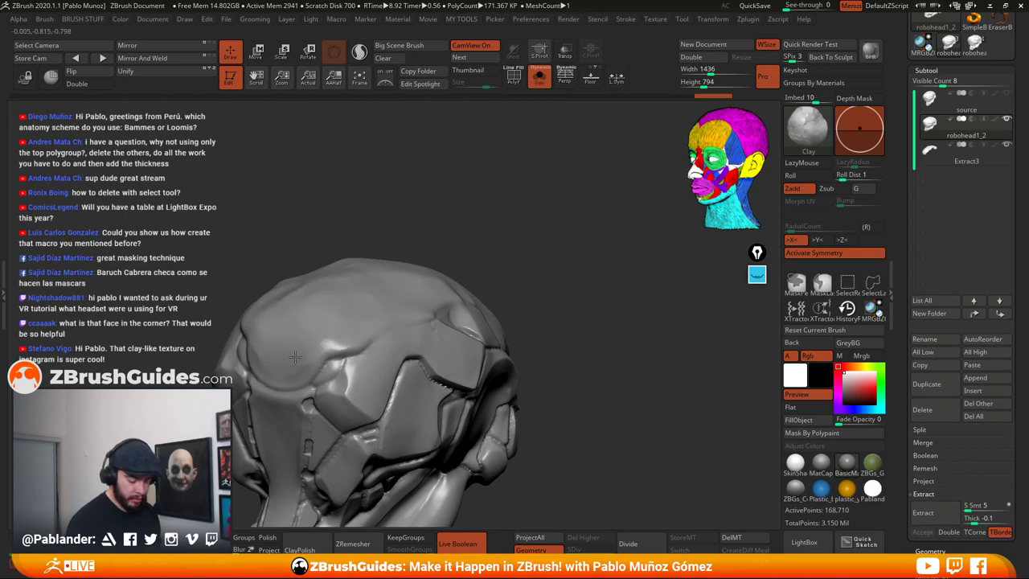
pyautogui.moveTo(316, 330)
pyautogui.mouseDown()
pyautogui.moveTo(302, 332)
pyautogui.moveTo(336, 351)
pyautogui.moveTo(326, 336)
pyautogui.moveTo(344, 294)
pyautogui.mouseUp()
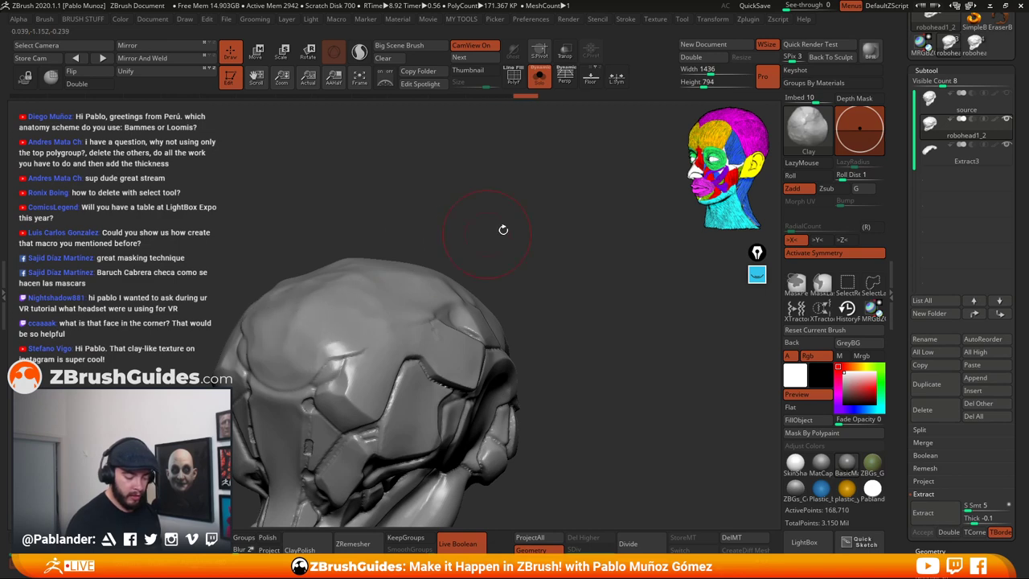
# Smooth the clay buildup over the upper side of the cranium, and undo the last Clay stroke above the ear
pyautogui.moveTo(503, 230)
pyautogui.mouseDown()
pyautogui.moveTo(466, 286)
pyautogui.moveTo(378, 318)
pyautogui.moveTo(346, 265)
pyautogui.moveTo(394, 241)
pyautogui.moveTo(452, 252)
pyautogui.mouseUp()
pyautogui.moveTo(467, 262); pyautogui.dragTo(412, 279, button='right')
pyautogui.moveTo(495, 249)
pyautogui.mouseDown()
pyautogui.moveTo(562, 206)
pyautogui.moveTo(534, 189)
pyautogui.moveTo(593, 203)
pyautogui.moveTo(627, 233)
pyautogui.moveTo(619, 209)
pyautogui.moveTo(635, 233)
pyautogui.moveTo(569, 211)
pyautogui.moveTo(479, 221)
pyautogui.mouseUp()
pyautogui.keyDown('shift'); pyautogui.moveTo(389, 265); pyautogui.dragTo(372, 295); pyautogui.keyUp('shift')
pyautogui.moveTo(362, 298); pyautogui.dragTo(436, 298, button='right')
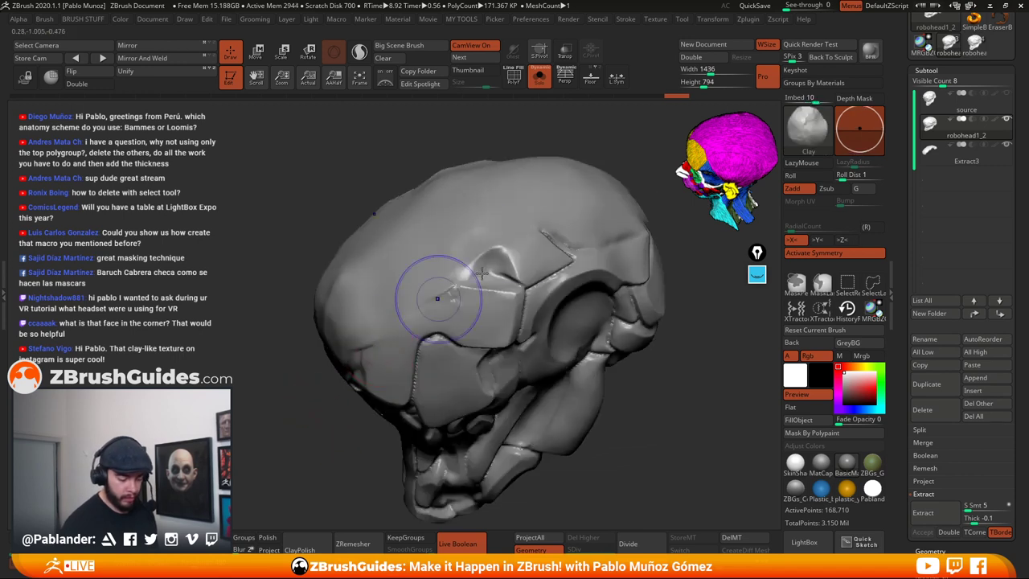
pyautogui.keyDown('shift'); pyautogui.moveTo(436, 298); pyautogui.dragTo(450, 291); pyautogui.keyUp('shift')
pyautogui.moveTo(545, 241)
pyautogui.mouseDown()
pyautogui.moveTo(521, 256)
pyautogui.moveTo(536, 267)
pyautogui.moveTo(547, 241)
pyautogui.mouseUp()
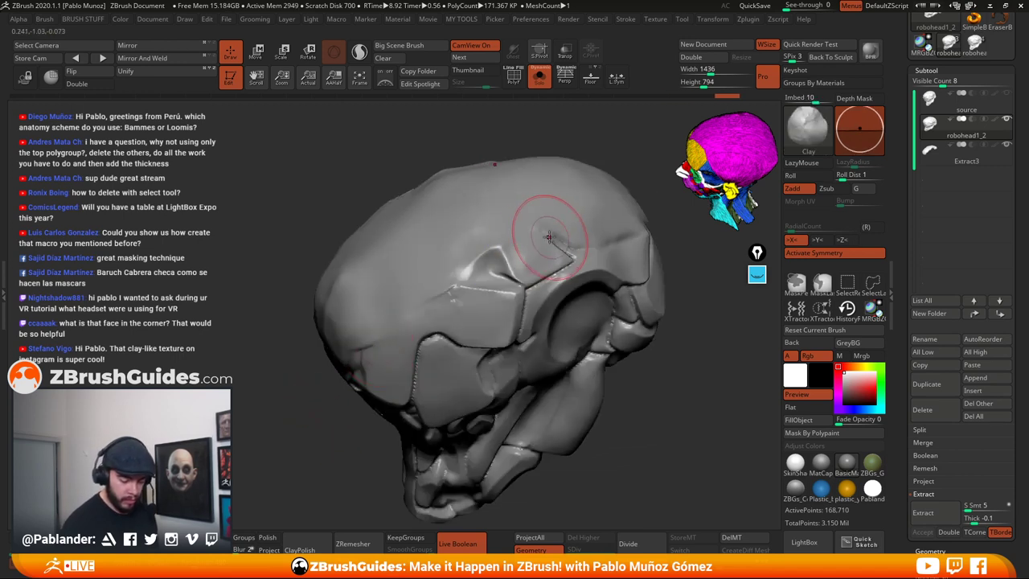
pyautogui.hotkey('ctrl', 'z')
# Smooth the cranium from the upper side panel to the forehead so the front lobe blends into the head
pyautogui.moveTo(463, 250)
pyautogui.keyDown('shift'); pyautogui.mouseDown()
pyautogui.moveTo(492, 261)
pyautogui.moveTo(403, 307)
pyautogui.mouseUp(); pyautogui.keyUp('shift')
pyautogui.moveTo(336, 295); pyautogui.dragTo(321, 321)
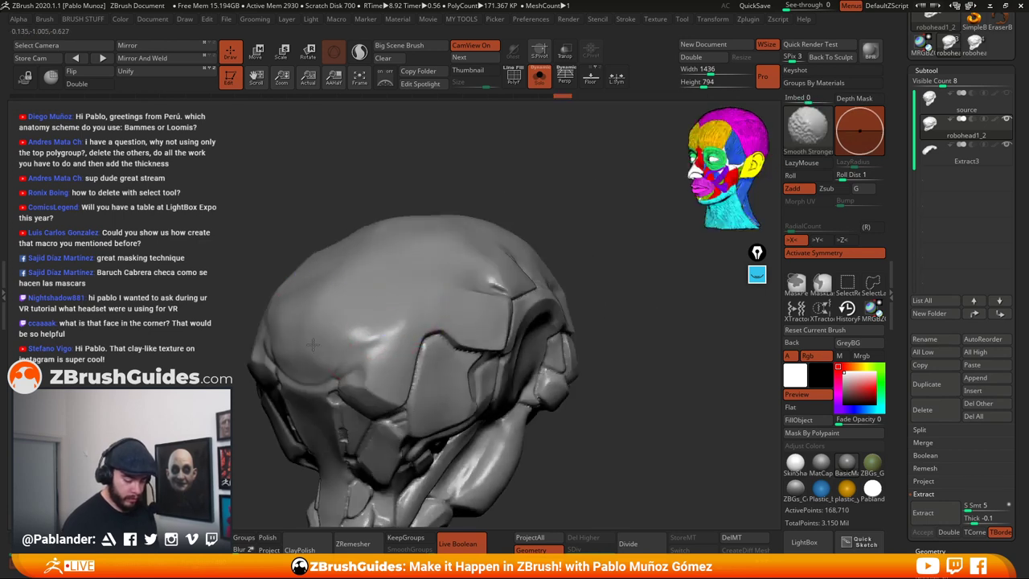
pyautogui.moveTo(629, 380)
pyautogui.mouseDown()
pyautogui.moveTo(620, 358)
pyautogui.moveTo(579, 378)
pyautogui.mouseUp()
pyautogui.moveTo(579, 379)
pyautogui.keyDown('alt'); pyautogui.mouseDown()
pyautogui.moveTo(622, 341)
pyautogui.moveTo(625, 323)
pyautogui.mouseUp(); pyautogui.keyUp('alt')
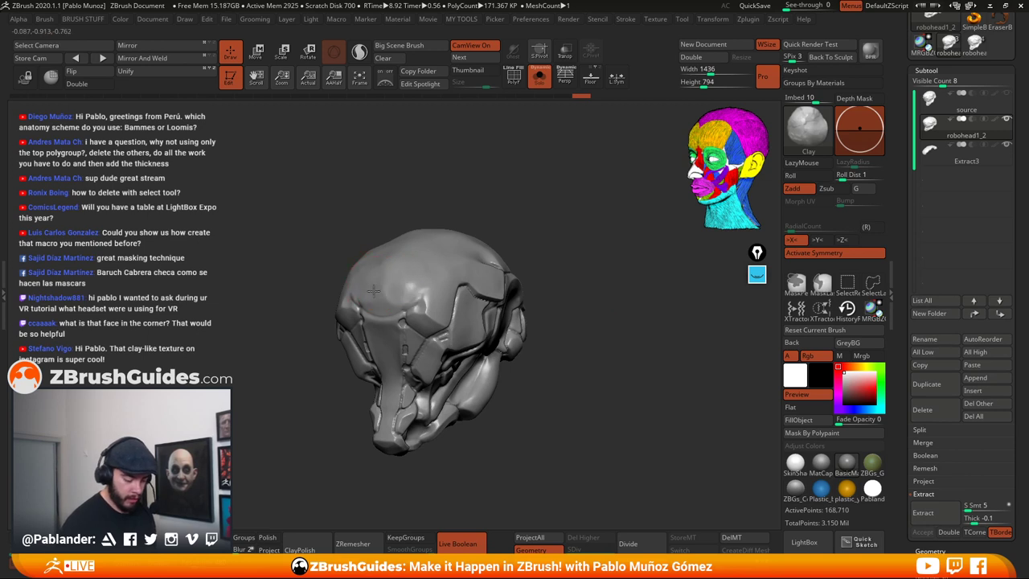
pyautogui.press('shift')
pyautogui.moveTo(556, 233); pyautogui.dragTo(434, 298)
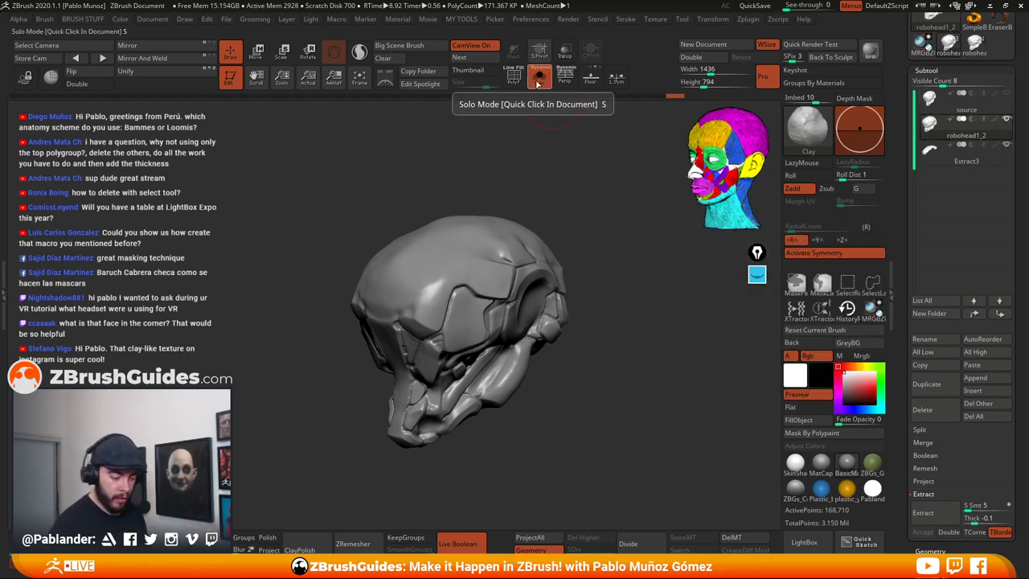
# Show all visible subtools, select Extract3 and examine how the cranium plate sits on the smoothed head
pyautogui.moveTo(603, 312)
pyautogui.mouseDown()
pyautogui.moveTo(615, 363)
pyautogui.moveTo(606, 401)
pyautogui.mouseUp()
pyautogui.click(932, 150)
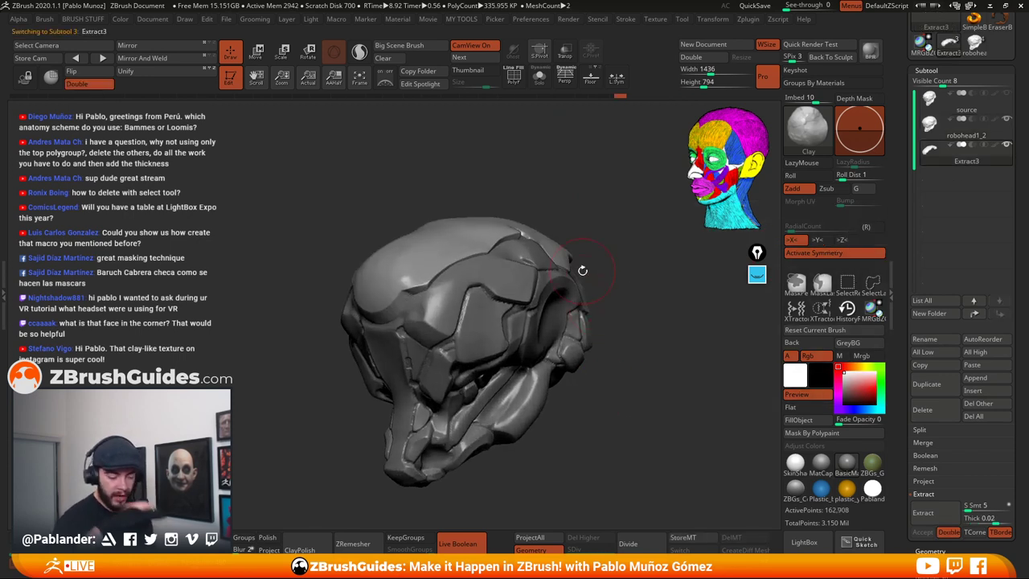
pyautogui.moveTo(643, 301); pyautogui.dragTo(640, 319)
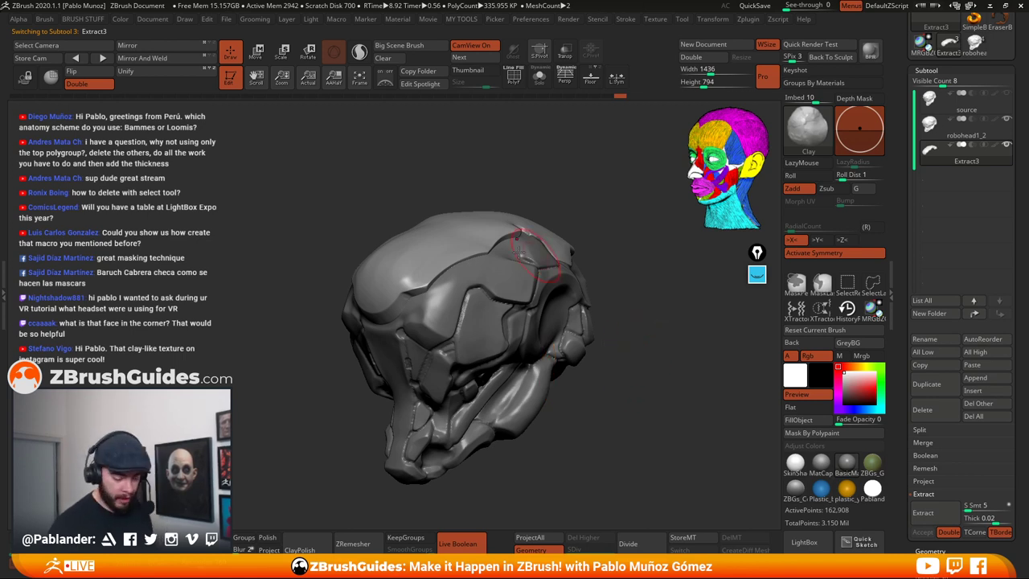
pyautogui.moveTo(519, 254); pyautogui.dragTo(568, 320, button='right')
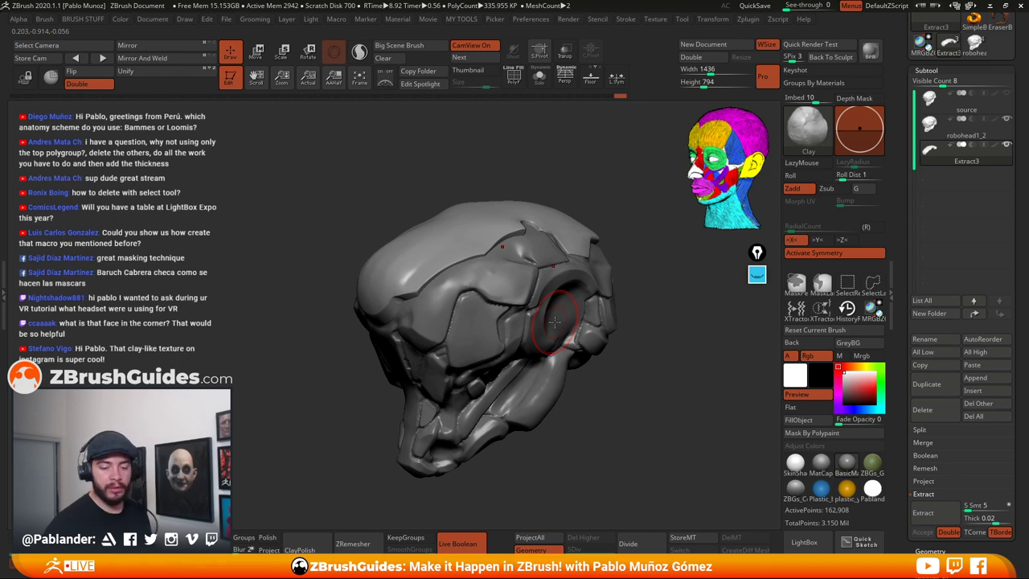
# Make the source subtool visible and isolate it, focusing on the panels above the ear socket
pyautogui.click(1004, 97)
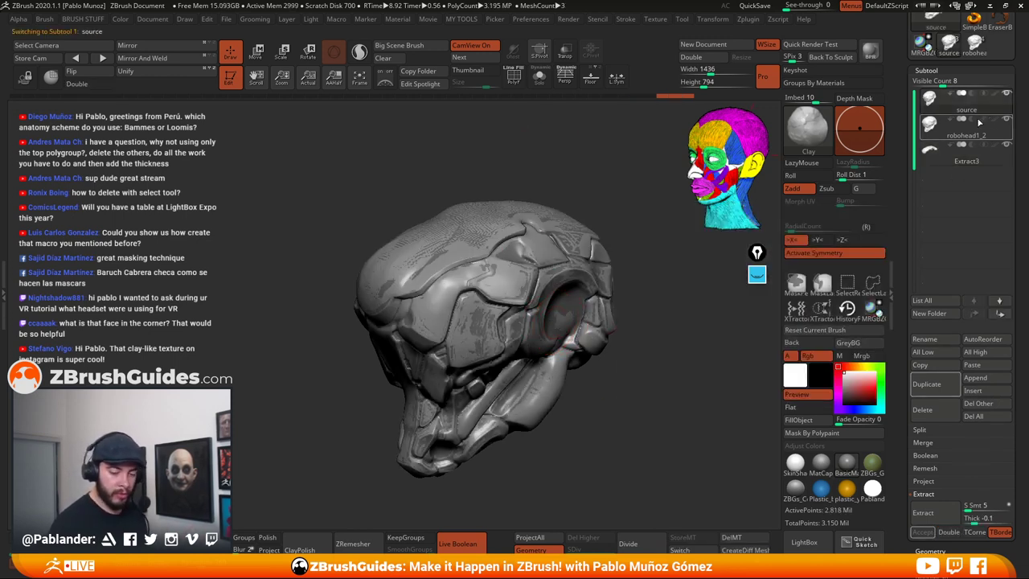
pyautogui.click(979, 122)
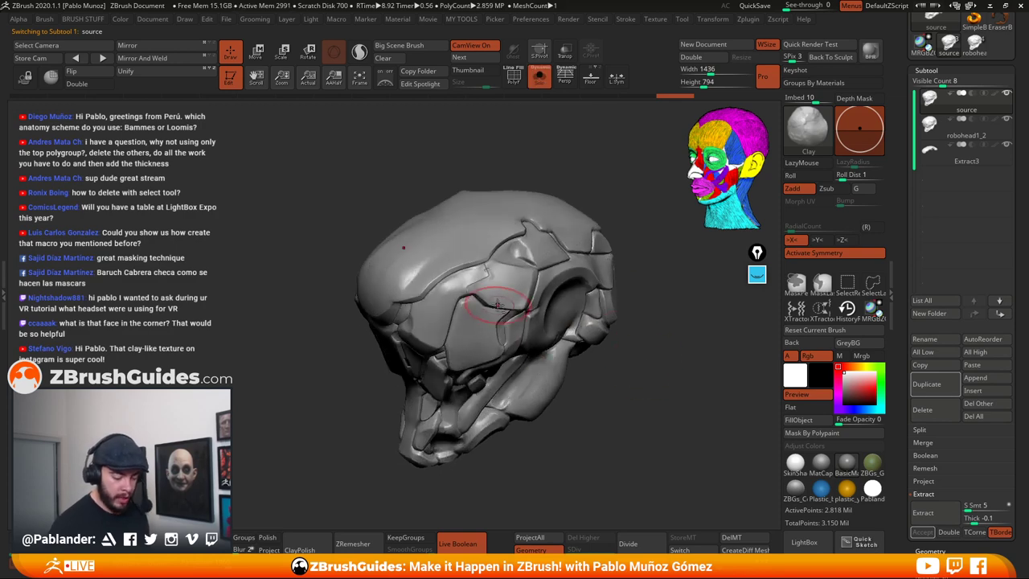
pyautogui.moveTo(498, 305)
pyautogui.keyDown('ctrl'); pyautogui.mouseDown(button='right')
pyautogui.moveTo(522, 241)
pyautogui.moveTo(581, 251)
pyautogui.moveTo(547, 210)
pyautogui.moveTo(437, 215)
pyautogui.mouseUp(button='right'); pyautogui.keyUp('ctrl')
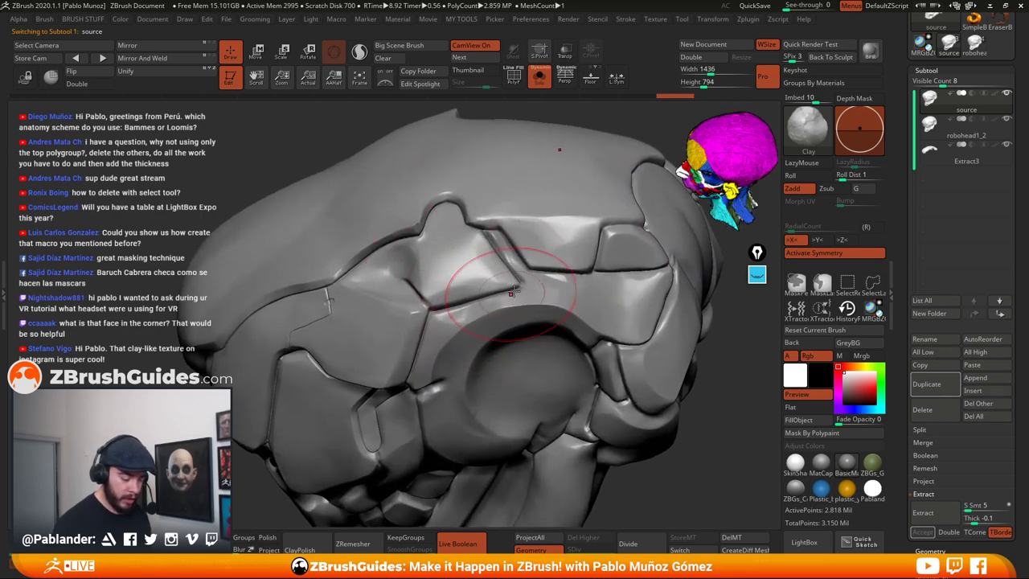
pyautogui.moveTo(501, 221); pyautogui.dragTo(546, 246, button='right')
# Lasso-mask the angular panel above the ear socket on the source head, following its groove lines
pyautogui.click(822, 283)
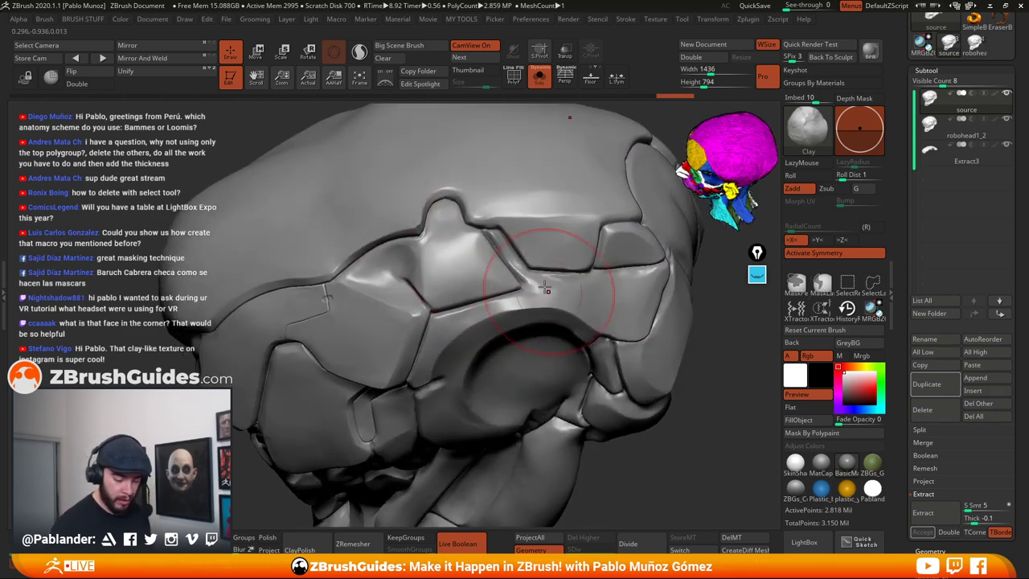
pyautogui.moveTo(504, 287); pyautogui.dragTo(519, 286, button='right')
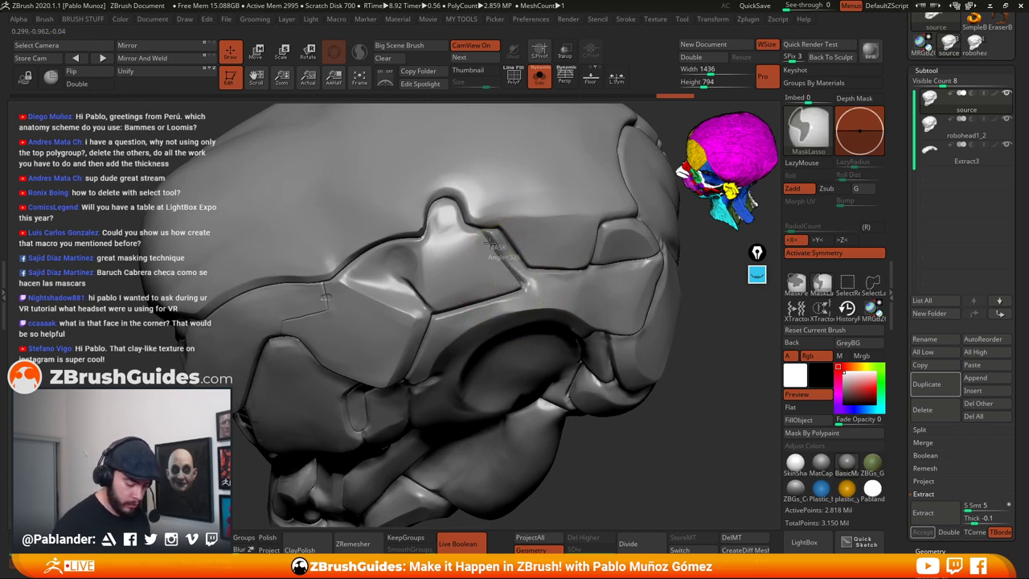
pyautogui.keyDown('ctrl'); pyautogui.moveTo(441, 202); pyautogui.dragTo(415, 241); pyautogui.keyUp('ctrl')
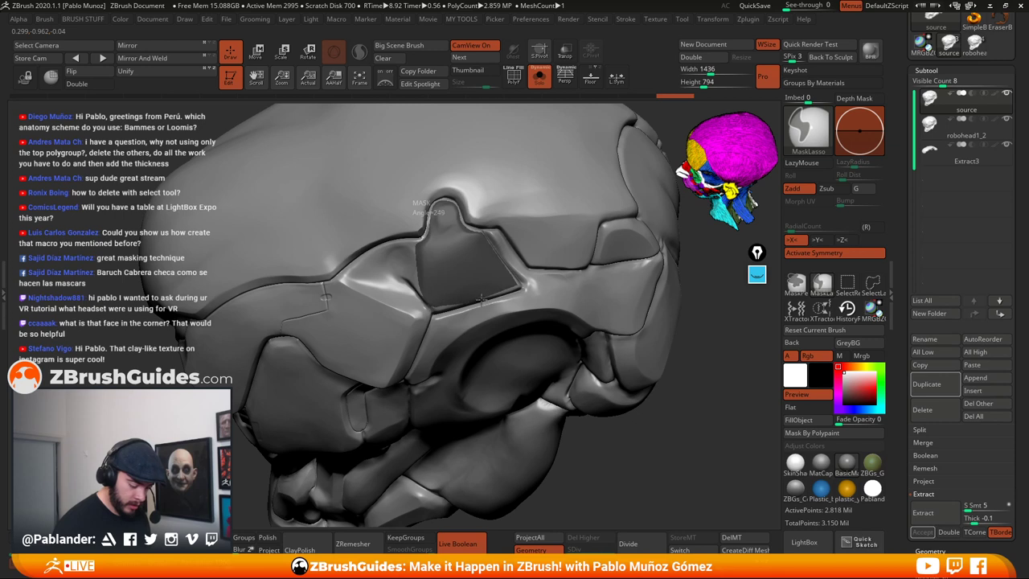
pyautogui.keyDown('ctrl'); pyautogui.moveTo(481, 299); pyautogui.dragTo(517, 286); pyautogui.keyUp('ctrl')
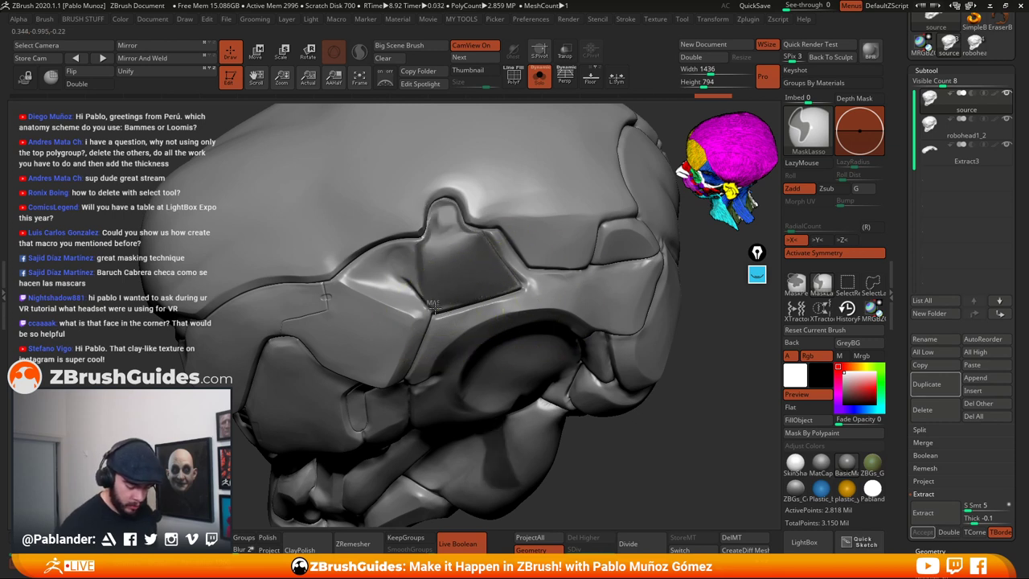
pyautogui.keyDown('ctrl'); pyautogui.moveTo(460, 302); pyautogui.dragTo(513, 282); pyautogui.keyUp('ctrl')
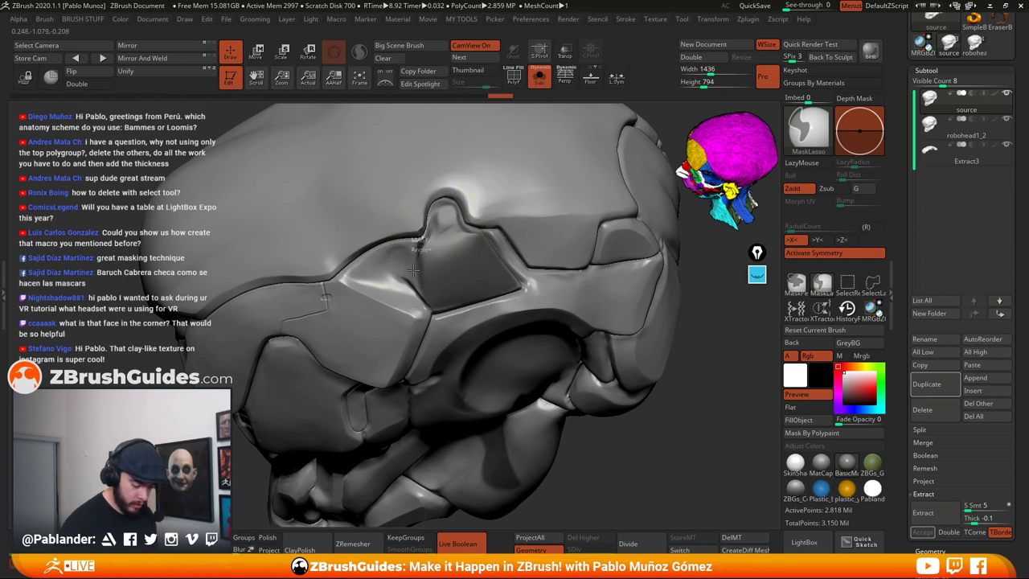
pyautogui.keyDown('ctrl'); pyautogui.moveTo(439, 306); pyautogui.dragTo(450, 259); pyautogui.keyUp('ctrl')
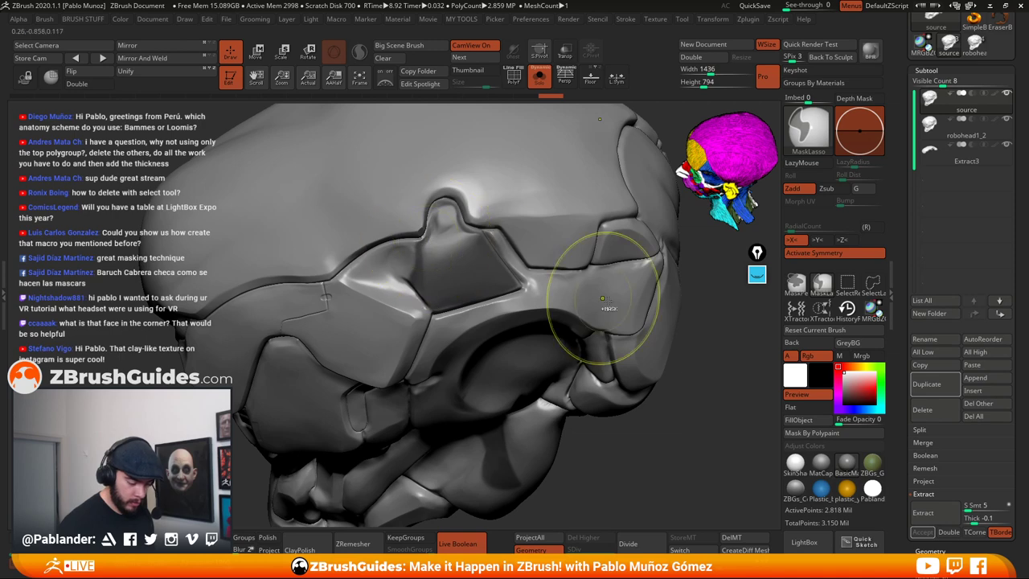
# Complete the panel mask around the rounded tab at its upper end and check the masked shape from the side
pyautogui.moveTo(463, 219); pyautogui.dragTo(465, 215, button='right')
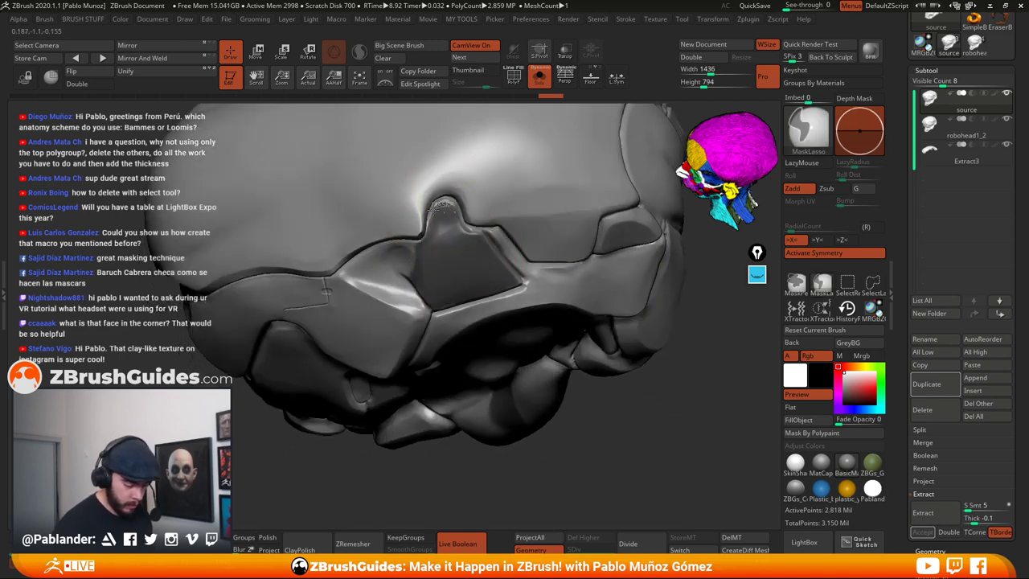
pyautogui.keyDown('ctrl'); pyautogui.moveTo(437, 247); pyautogui.dragTo(450, 262); pyautogui.keyUp('ctrl')
pyautogui.moveTo(538, 311)
pyautogui.mouseDown(button='right')
pyautogui.moveTo(551, 344)
pyautogui.moveTo(632, 415)
pyautogui.mouseUp(button='right')
pyautogui.moveTo(633, 414); pyautogui.dragTo(612, 348)
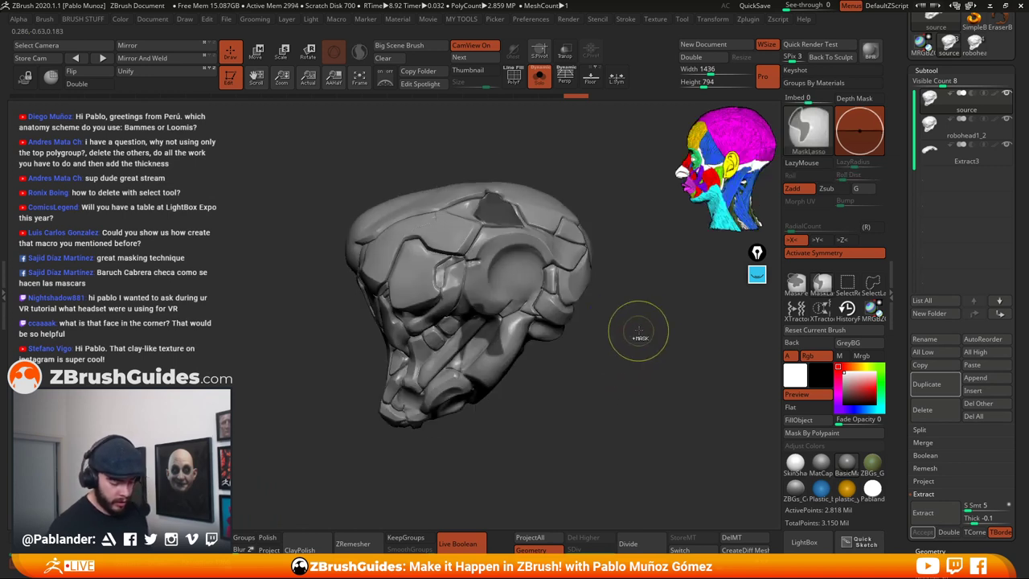
pyautogui.moveTo(532, 276)
pyautogui.keyDown('ctrl'); pyautogui.mouseDown()
pyautogui.moveTo(482, 487)
pyautogui.moveTo(647, 333)
pyautogui.mouseUp(); pyautogui.keyUp('ctrl')
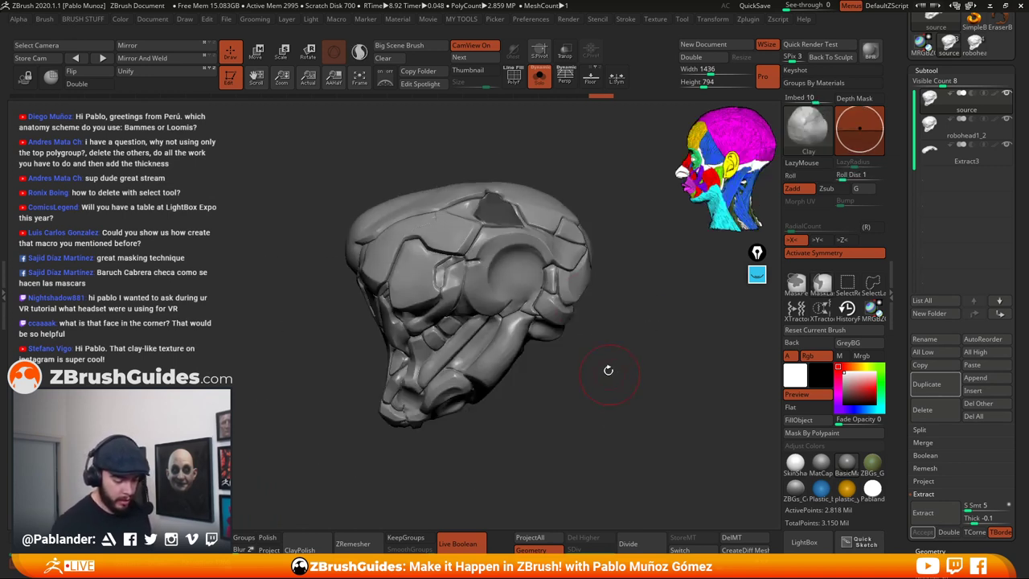
pyautogui.moveTo(570, 251)
pyautogui.mouseDown(button='right')
pyautogui.moveTo(555, 229)
pyautogui.moveTo(516, 286)
pyautogui.moveTo(615, 291)
pyautogui.moveTo(638, 280)
pyautogui.moveTo(653, 241)
pyautogui.mouseUp(button='right')
pyautogui.moveTo(661, 360)
pyautogui.mouseDown()
pyautogui.moveTo(665, 351)
pyautogui.moveTo(641, 353)
pyautogui.mouseUp()
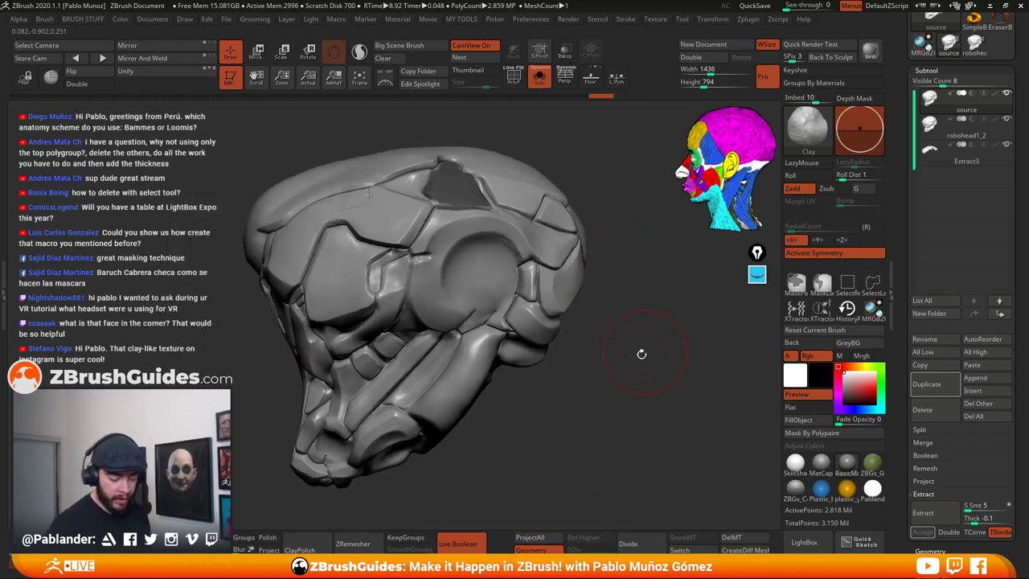
# Extract the masked panel as a double-sided piece with surface smoothness 5 and thickness 0.02, and accept it
pyautogui.scroll(-4, 904, 410)
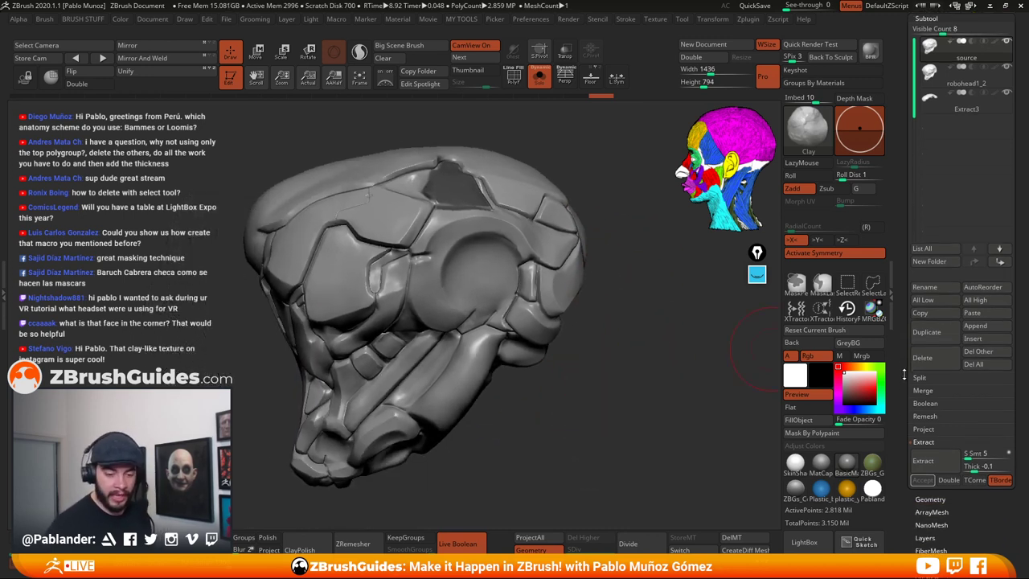
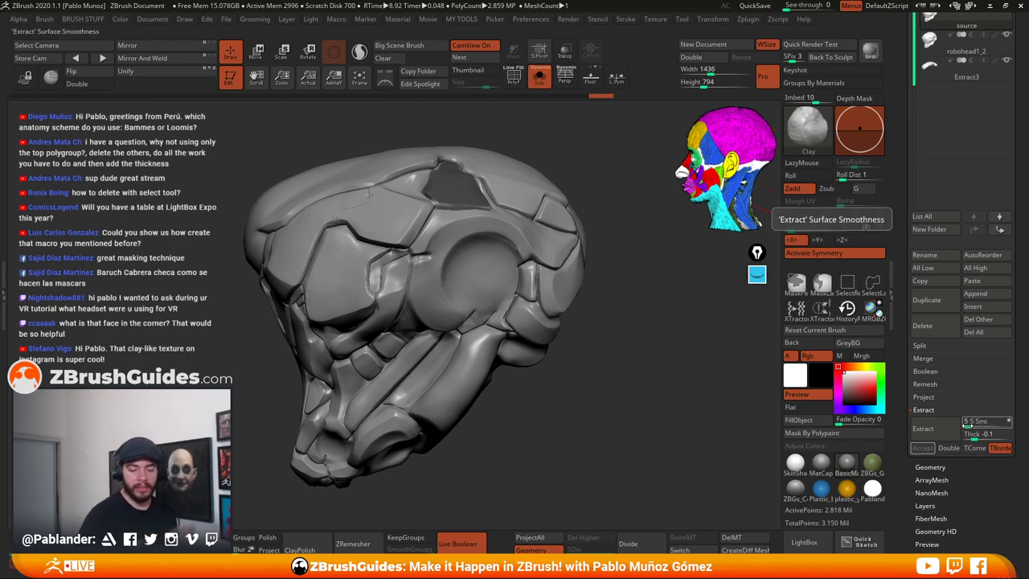
pyautogui.click(936, 432)
pyautogui.click(924, 448)
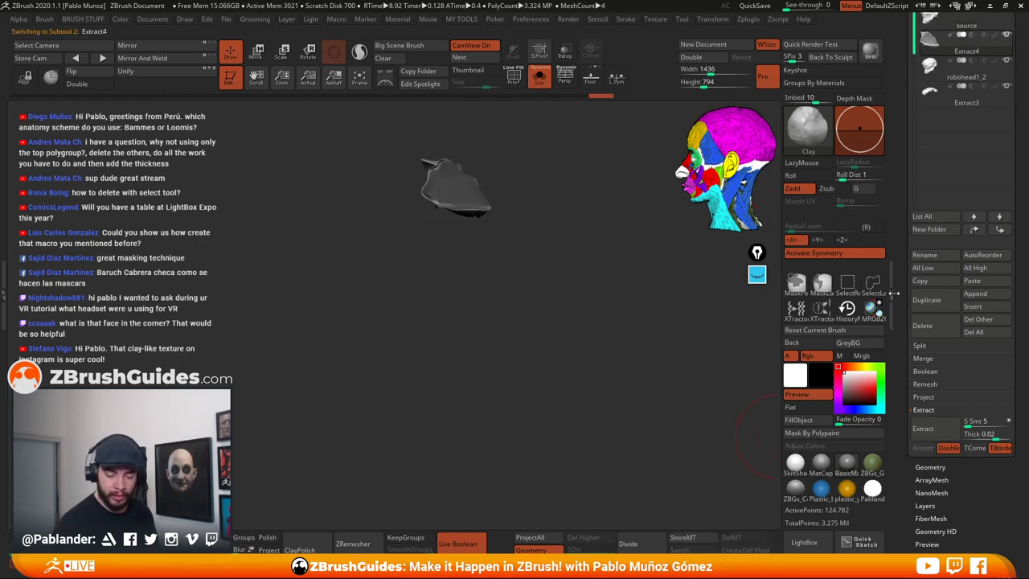
# Clear the masks on the extracted panel and the source head, hide the source, and reselect Extract4
pyautogui.moveTo(902, 279); pyautogui.dragTo(891, 366)
pyautogui.moveTo(548, 274); pyautogui.dragTo(425, 237)
pyautogui.moveTo(536, 244)
pyautogui.mouseDown()
pyautogui.moveTo(542, 281)
pyautogui.moveTo(543, 246)
pyautogui.mouseUp()
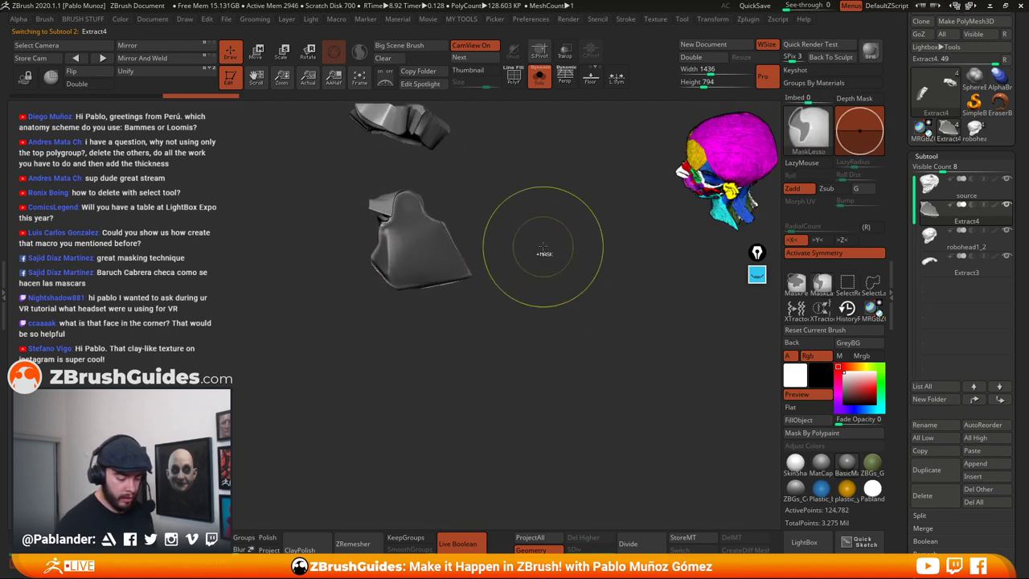
pyautogui.keyDown('ctrl'); pyautogui.click(551, 242); pyautogui.keyUp('ctrl')
pyautogui.press('b')
pyautogui.press('c')
pyautogui.press('l')
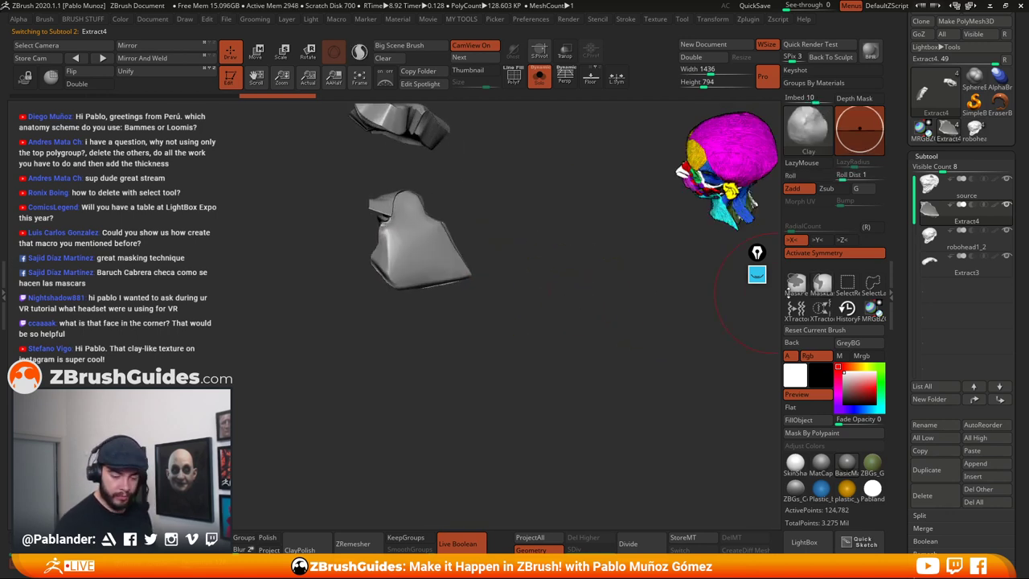
pyautogui.click(956, 188)
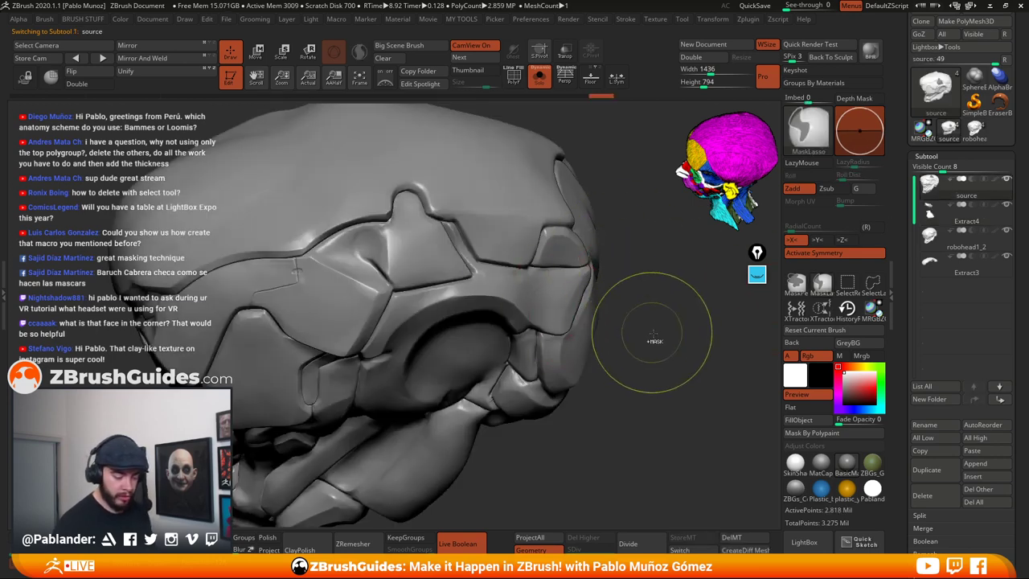
pyautogui.click(960, 217)
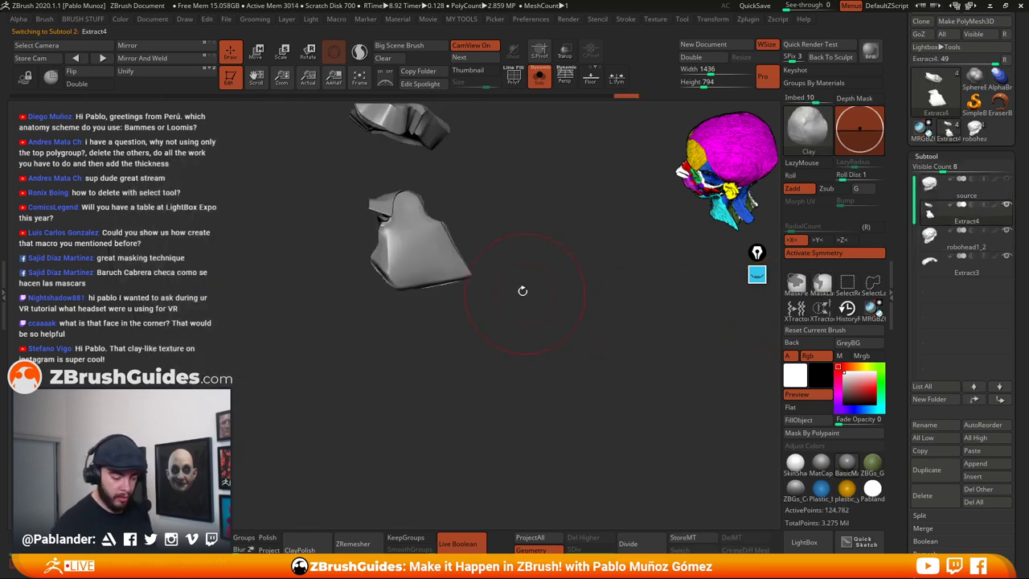
# Smooth the rough rim of the extracted panel and rebuild it as a lighter DynaMesh
pyautogui.moveTo(516, 251)
pyautogui.keyDown('alt'); pyautogui.mouseDown()
pyautogui.moveTo(565, 308)
pyautogui.moveTo(551, 275)
pyautogui.mouseUp(); pyautogui.keyUp('alt')
pyautogui.press('space')
pyautogui.moveTo(427, 265)
pyautogui.keyDown('shift'); pyautogui.mouseDown()
pyautogui.moveTo(418, 331)
pyautogui.moveTo(434, 312)
pyautogui.mouseUp(); pyautogui.keyUp('shift')
pyautogui.moveTo(482, 317)
pyautogui.mouseDown()
pyautogui.moveTo(519, 322)
pyautogui.moveTo(499, 319)
pyautogui.mouseUp()
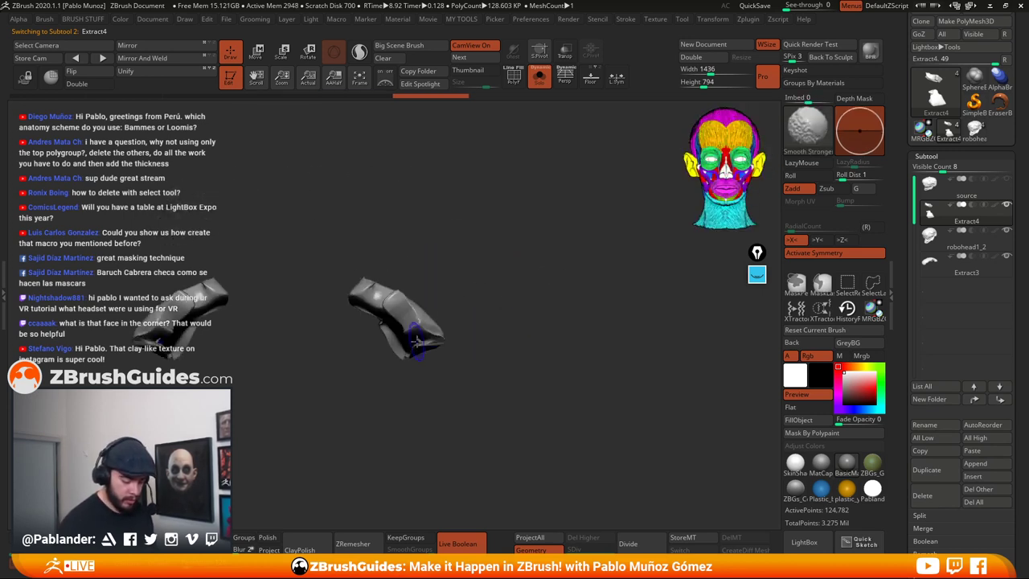
pyautogui.moveTo(413, 338)
pyautogui.keyDown('shift'); pyautogui.mouseDown()
pyautogui.moveTo(468, 357)
pyautogui.moveTo(468, 370)
pyautogui.moveTo(462, 363)
pyautogui.mouseUp(); pyautogui.keyUp('shift')
pyautogui.hotkey('ctrl', 'shift', 'z')
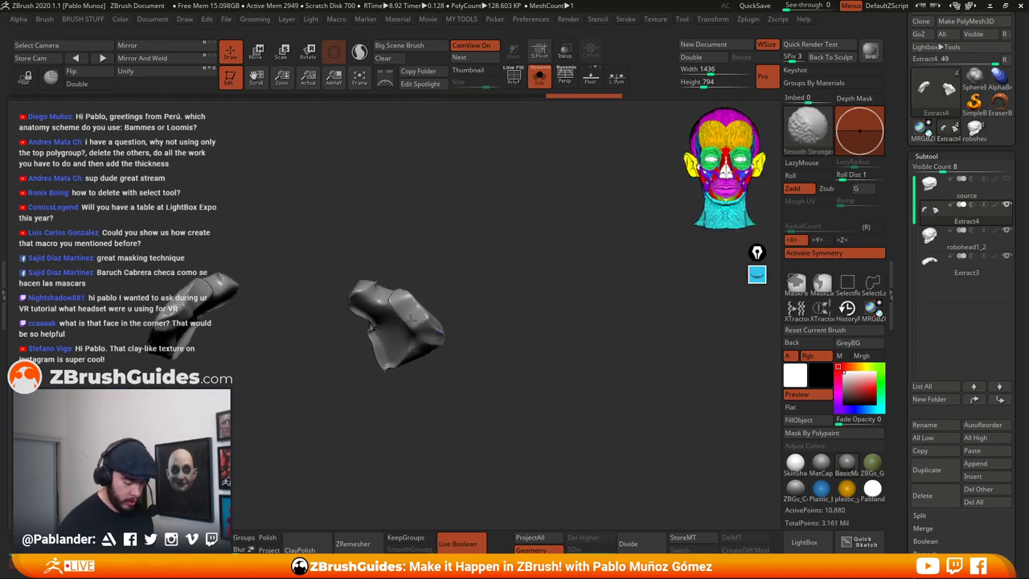
# Smooth the remeshed panel's tab, sides and inner notches with the Smooth Stronger brush
pyautogui.keyDown('shift'); pyautogui.moveTo(411, 320); pyautogui.dragTo(392, 302); pyautogui.keyUp('shift')
pyautogui.moveTo(376, 339)
pyautogui.keyDown('shift'); pyautogui.mouseDown()
pyautogui.moveTo(375, 325)
pyautogui.moveTo(436, 368)
pyautogui.moveTo(397, 356)
pyautogui.moveTo(494, 319)
pyautogui.moveTo(366, 325)
pyautogui.mouseUp(); pyautogui.keyUp('shift')
pyautogui.moveTo(460, 329)
pyautogui.mouseDown()
pyautogui.moveTo(471, 316)
pyautogui.moveTo(470, 350)
pyautogui.mouseUp()
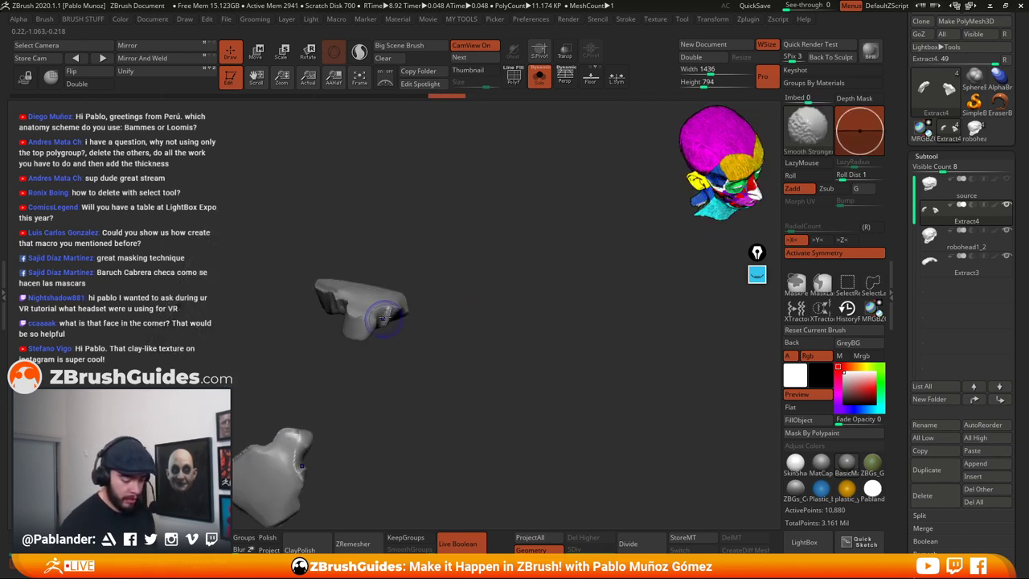
pyautogui.keyDown('shift'); pyautogui.moveTo(389, 328); pyautogui.dragTo(360, 322); pyautogui.keyUp('shift')
pyautogui.moveTo(426, 330)
pyautogui.mouseDown()
pyautogui.moveTo(480, 302)
pyautogui.moveTo(527, 308)
pyautogui.moveTo(500, 349)
pyautogui.moveTo(558, 326)
pyautogui.moveTo(565, 343)
pyautogui.moveTo(499, 350)
pyautogui.mouseUp()
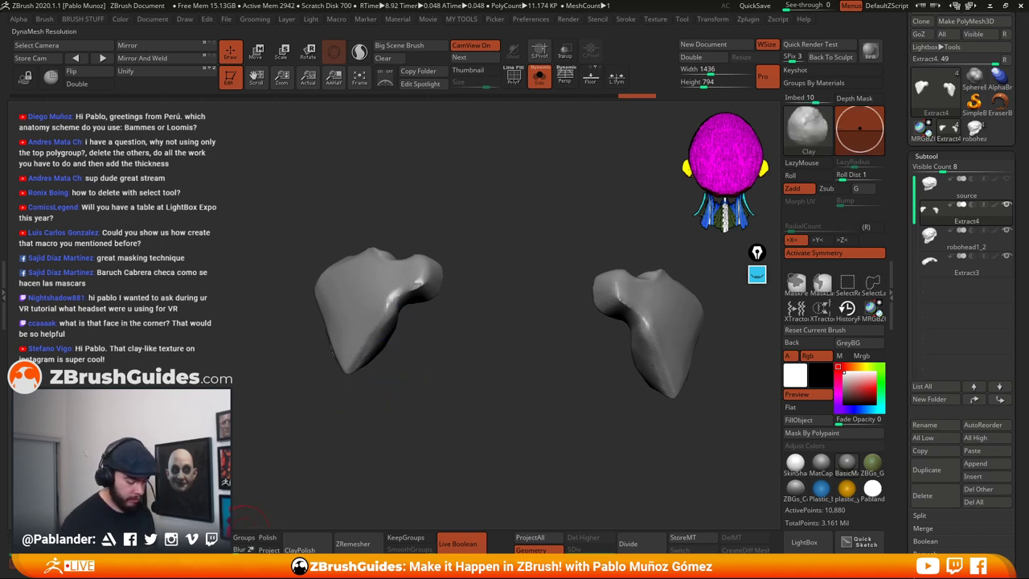
# Remesh the panel at a higher DynaMesh resolution and smooth its tab and thick inner side
pyautogui.moveTo(498, 427); pyautogui.dragTo(329, 314)
pyautogui.moveTo(289, 280); pyautogui.dragTo(348, 263)
pyautogui.moveTo(446, 228)
pyautogui.mouseDown()
pyautogui.moveTo(356, 237)
pyautogui.moveTo(454, 234)
pyautogui.moveTo(517, 306)
pyautogui.moveTo(516, 280)
pyautogui.moveTo(482, 271)
pyautogui.mouseUp()
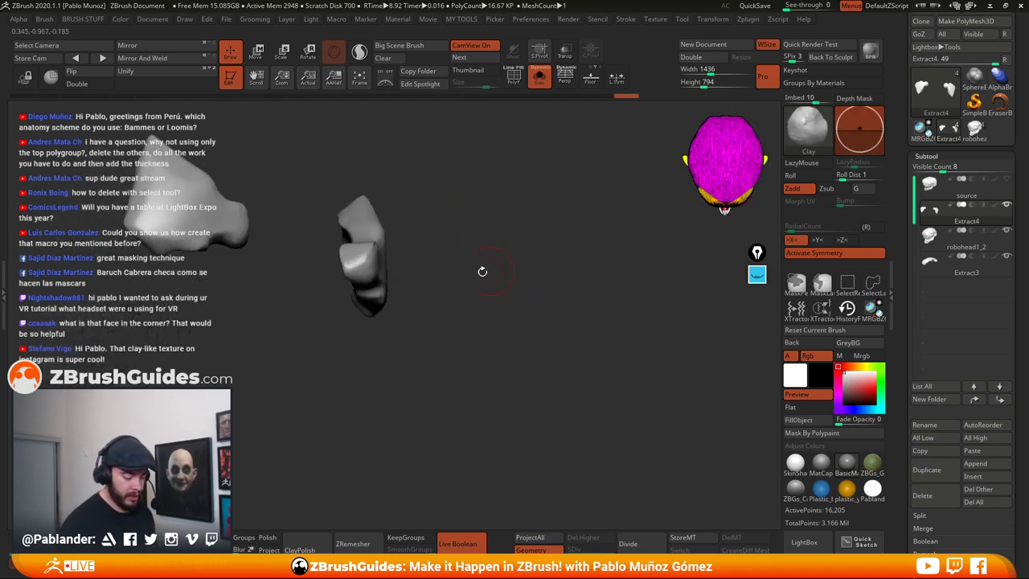
pyautogui.moveTo(354, 265)
pyautogui.keyDown('shift'); pyautogui.mouseDown()
pyautogui.moveTo(350, 235)
pyautogui.moveTo(410, 244)
pyautogui.mouseUp(); pyautogui.keyUp('shift')
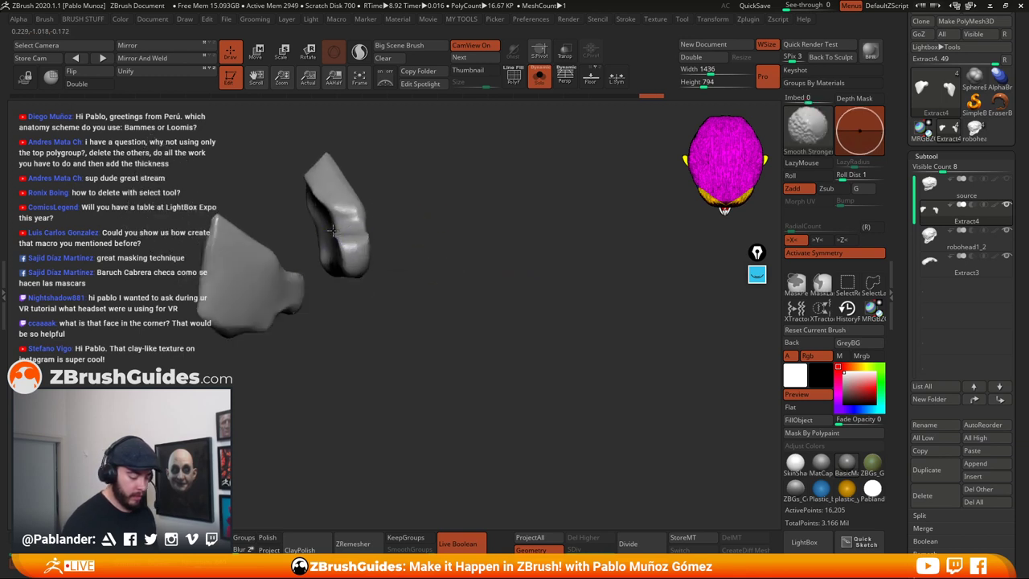
pyautogui.moveTo(539, 303); pyautogui.dragTo(470, 269)
pyautogui.moveTo(525, 313)
pyautogui.keyDown('alt'); pyautogui.mouseDown()
pyautogui.moveTo(586, 336)
pyautogui.moveTo(562, 243)
pyautogui.mouseUp(); pyautogui.keyUp('alt')
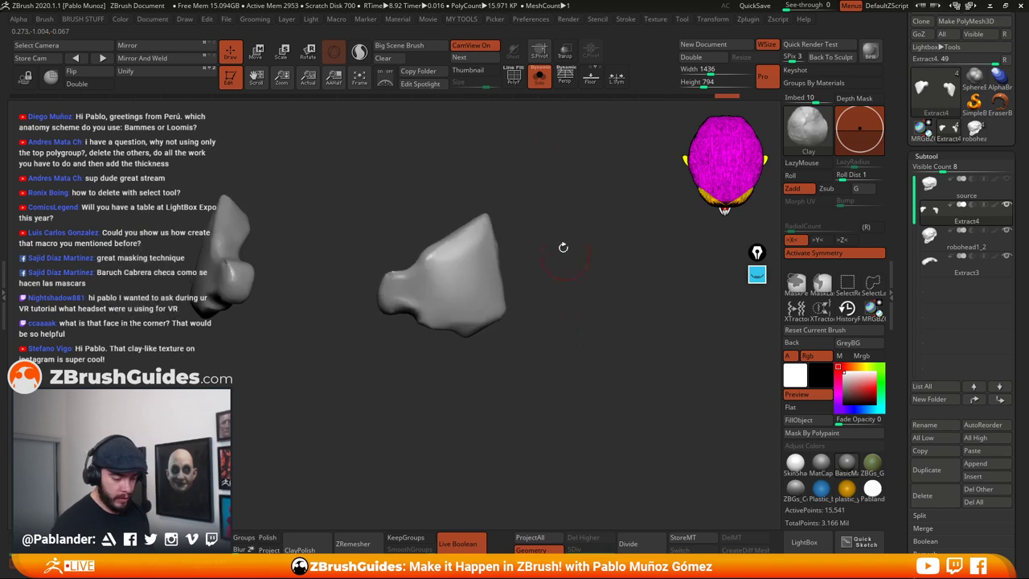
# Reshape the panel's rounded tab and the neck below it with the Move brush
pyautogui.click(539, 78)
pyautogui.click(538, 78)
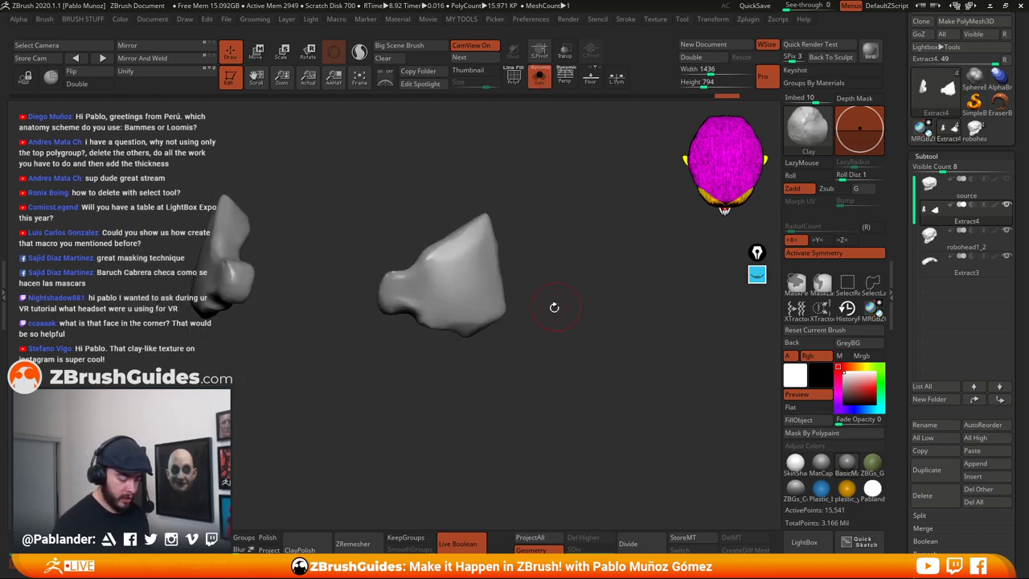
pyautogui.press('b')
pyautogui.press('m')
pyautogui.press('v')
pyautogui.moveTo(409, 326)
pyautogui.mouseDown()
pyautogui.moveTo(395, 356)
pyautogui.moveTo(414, 296)
pyautogui.mouseUp()
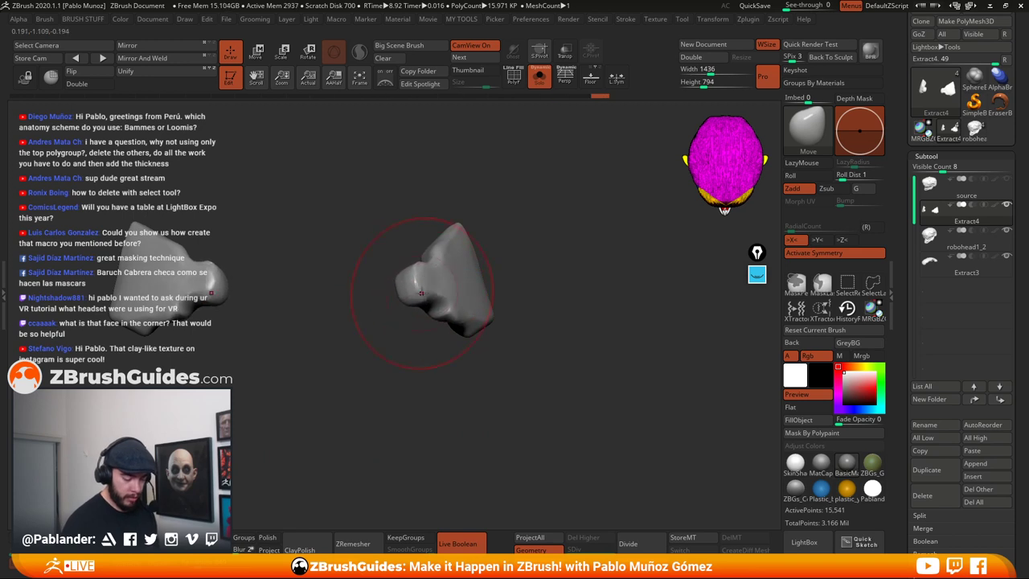
pyautogui.moveTo(402, 345); pyautogui.dragTo(502, 338)
pyautogui.moveTo(474, 281); pyautogui.dragTo(491, 306)
pyautogui.press('space')
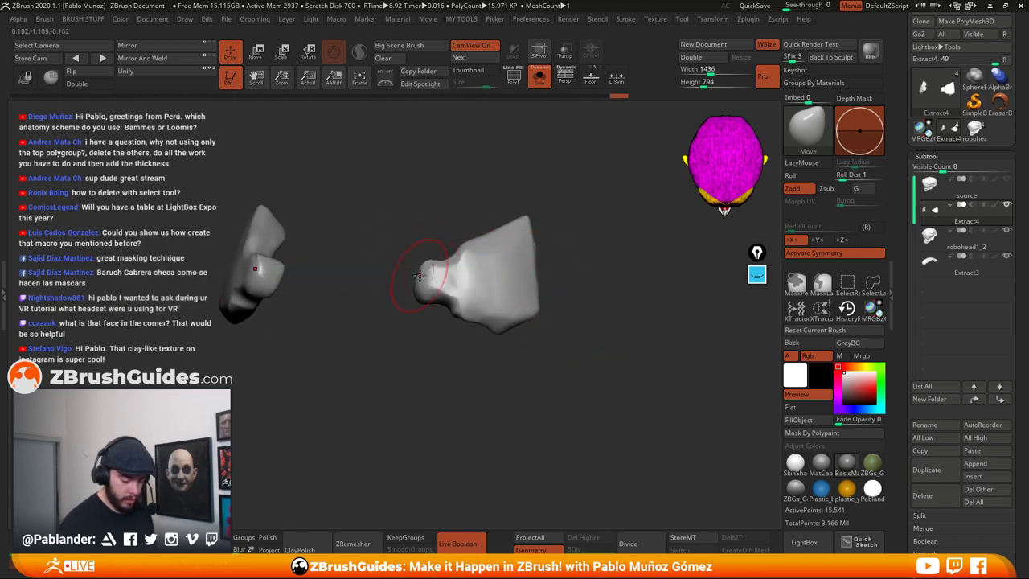
pyautogui.moveTo(428, 261); pyautogui.dragTo(413, 317)
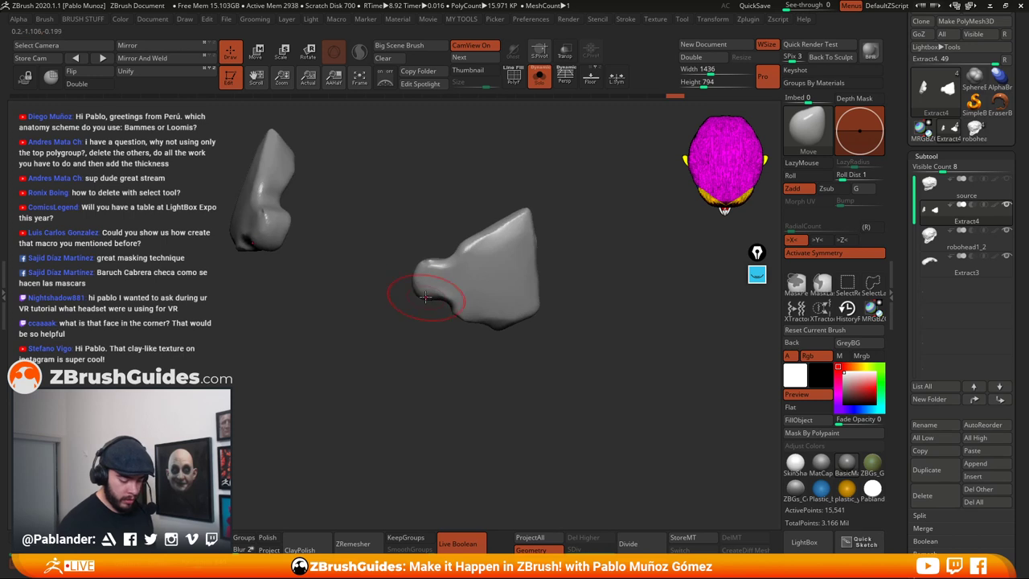
# Show the surrounding head and move the panel's tab and edges to fit its recess
pyautogui.click(540, 80)
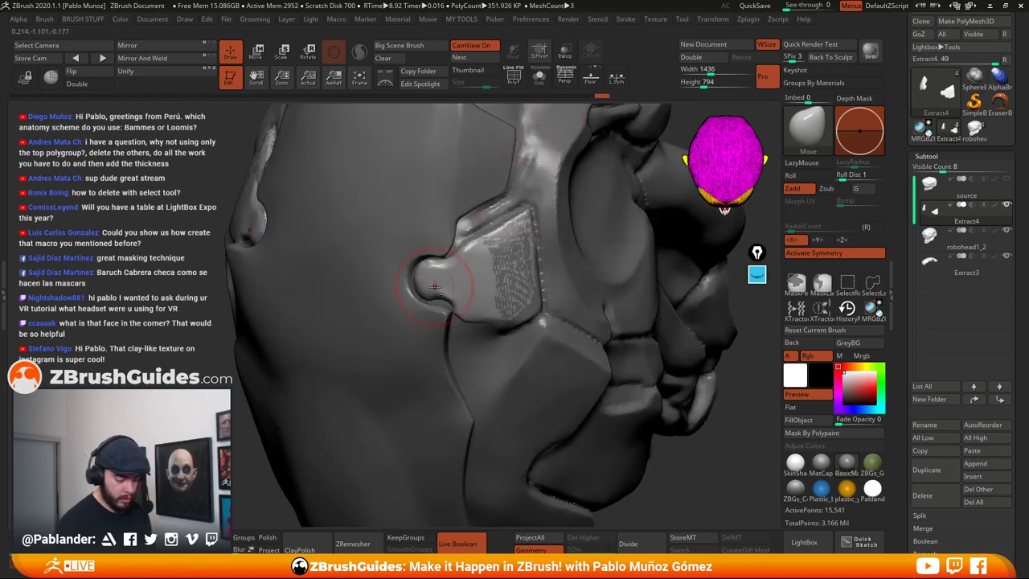
pyautogui.moveTo(447, 301); pyautogui.dragTo(458, 305)
pyautogui.moveTo(463, 250); pyautogui.dragTo(467, 242)
pyautogui.keyDown('alt'); pyautogui.moveTo(517, 217); pyautogui.dragTo(510, 299); pyautogui.keyUp('alt')
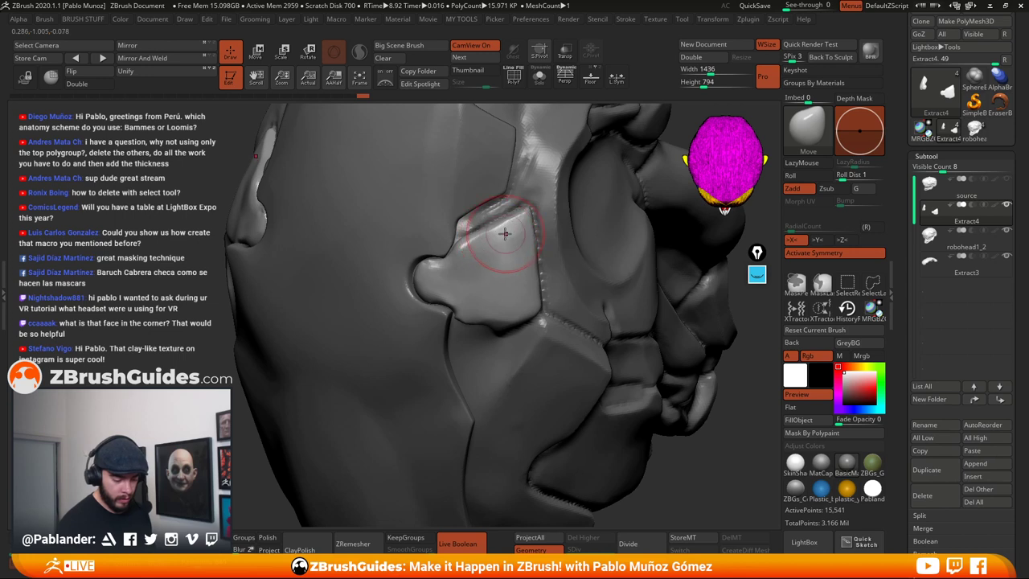
# Isolate the Extract4 panel and flatten its outer face, sides and edges with the hPolish brush
pyautogui.click(539, 77)
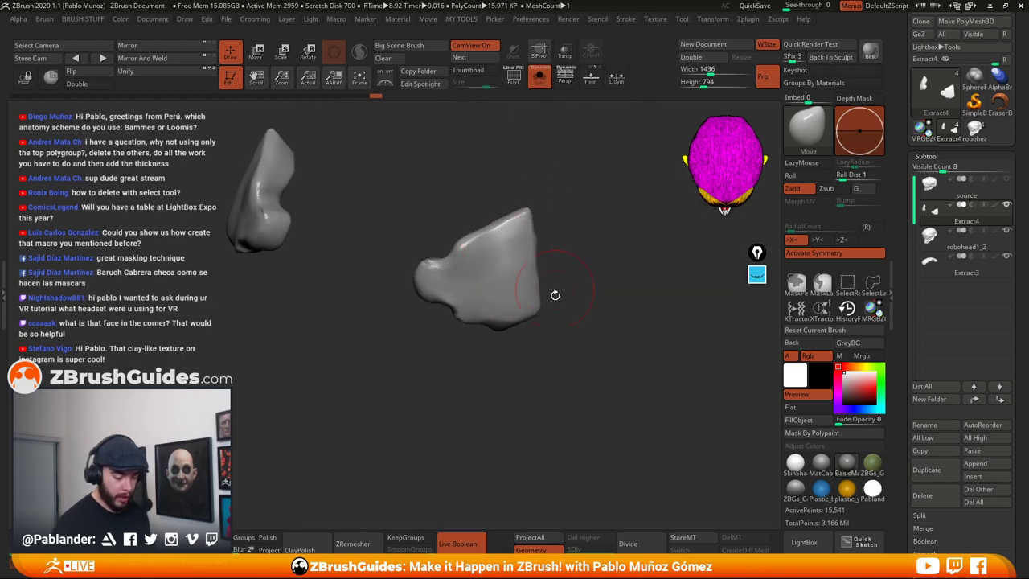
pyautogui.press('space')
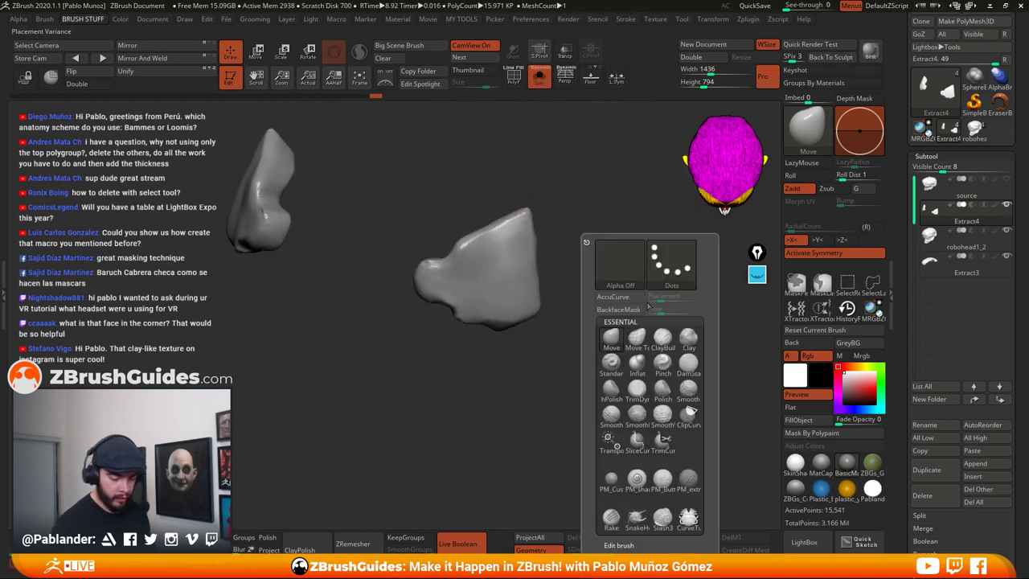
pyautogui.click(610, 388)
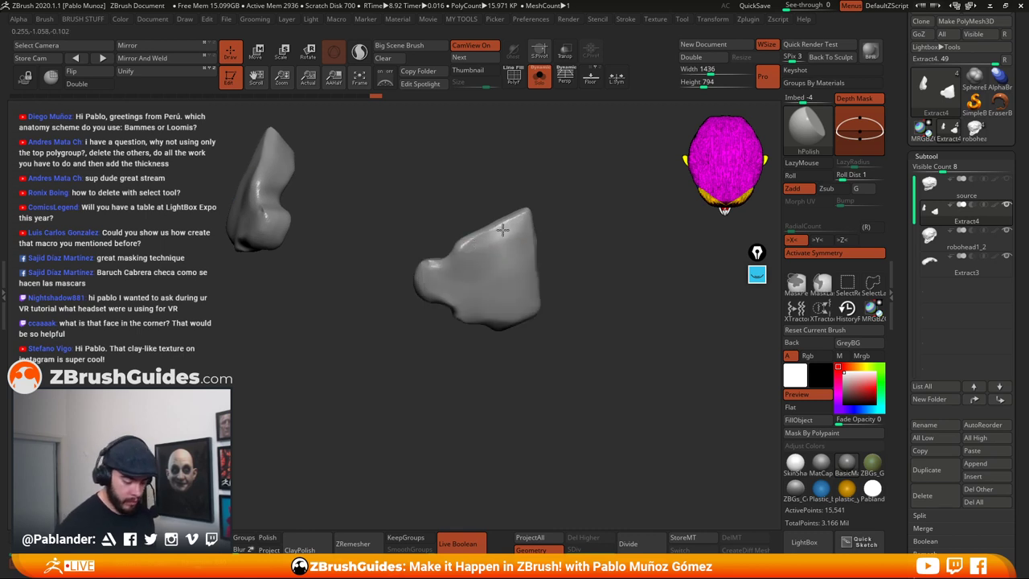
pyautogui.moveTo(540, 210)
pyautogui.mouseDown()
pyautogui.moveTo(560, 224)
pyautogui.moveTo(482, 273)
pyautogui.moveTo(504, 250)
pyautogui.moveTo(518, 256)
pyautogui.mouseUp()
pyautogui.press('space')
pyautogui.moveTo(500, 282); pyautogui.dragTo(455, 321, button='right')
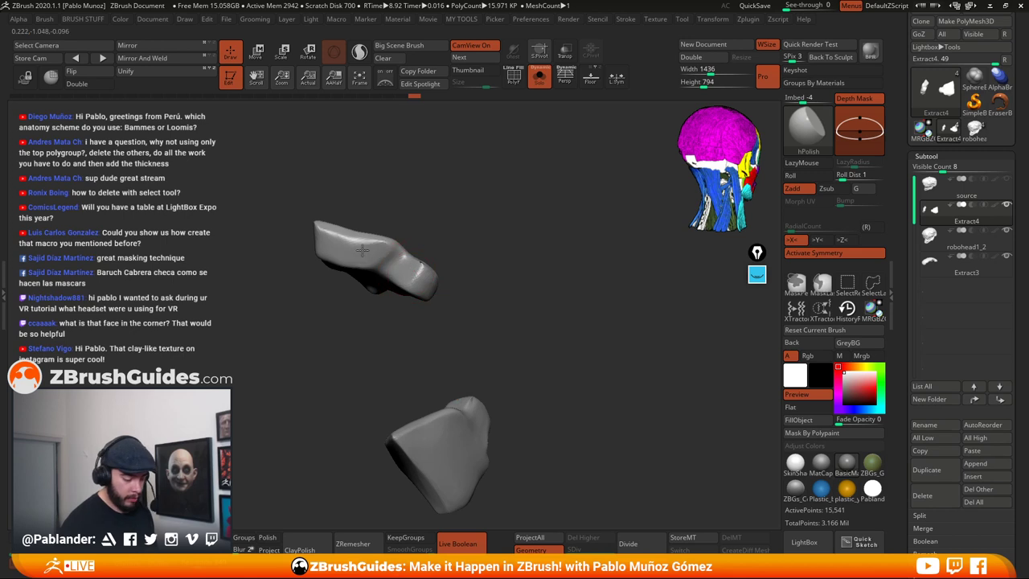
pyautogui.moveTo(333, 243)
pyautogui.mouseDown(button='right')
pyautogui.moveTo(530, 378)
pyautogui.moveTo(466, 361)
pyautogui.mouseUp(button='right')
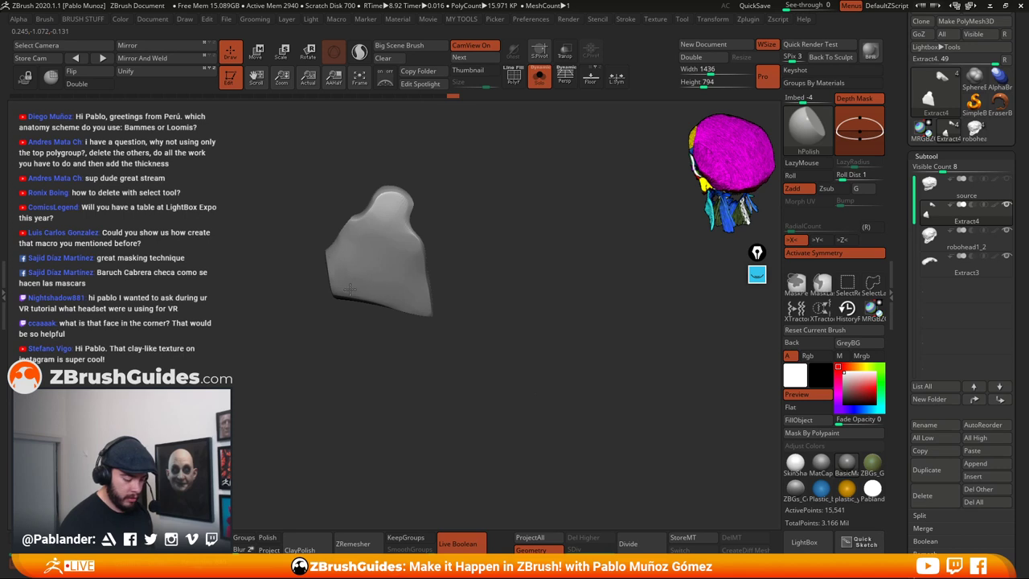
# Trim the panel's wide lower edge straight with ClipCurve and smooth the surface near its corner
pyautogui.moveTo(466, 302); pyautogui.dragTo(551, 331, button='right')
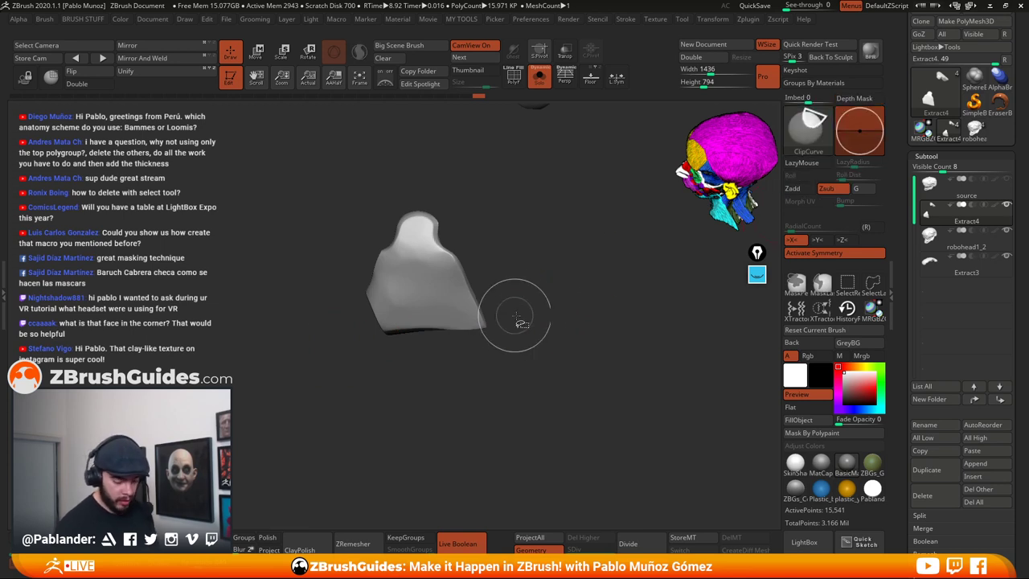
pyautogui.keyDown('ctrl'); pyautogui.keyDown('shift'); pyautogui.moveTo(532, 321); pyautogui.dragTo(347, 329); pyautogui.keyUp('shift'); pyautogui.keyUp('ctrl')
pyautogui.moveTo(436, 450)
pyautogui.keyDown('alt'); pyautogui.mouseDown(button='right')
pyautogui.moveTo(525, 344)
pyautogui.moveTo(519, 323)
pyautogui.mouseUp(button='right'); pyautogui.keyUp('alt')
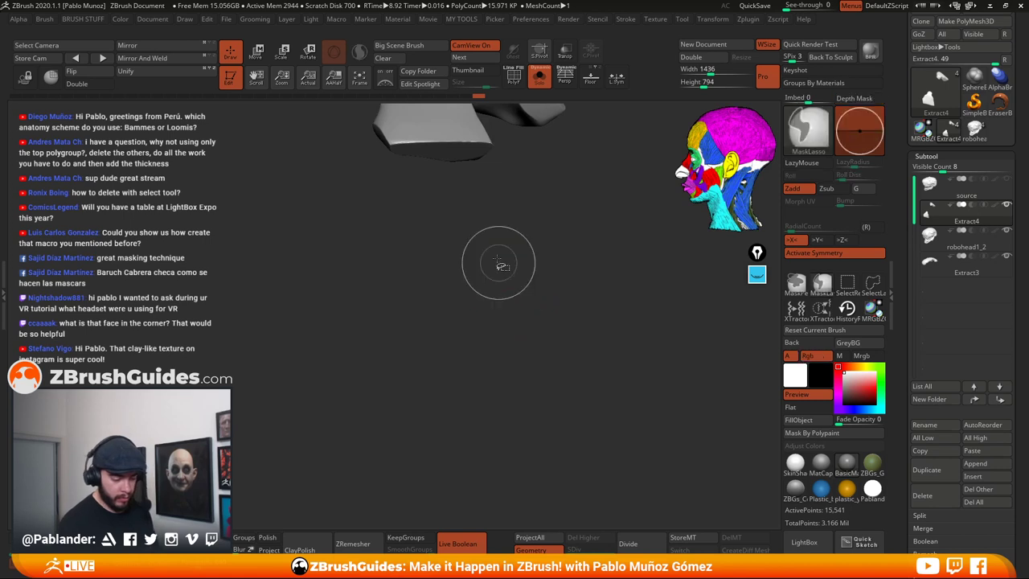
pyautogui.moveTo(493, 234); pyautogui.dragTo(436, 375, button='right')
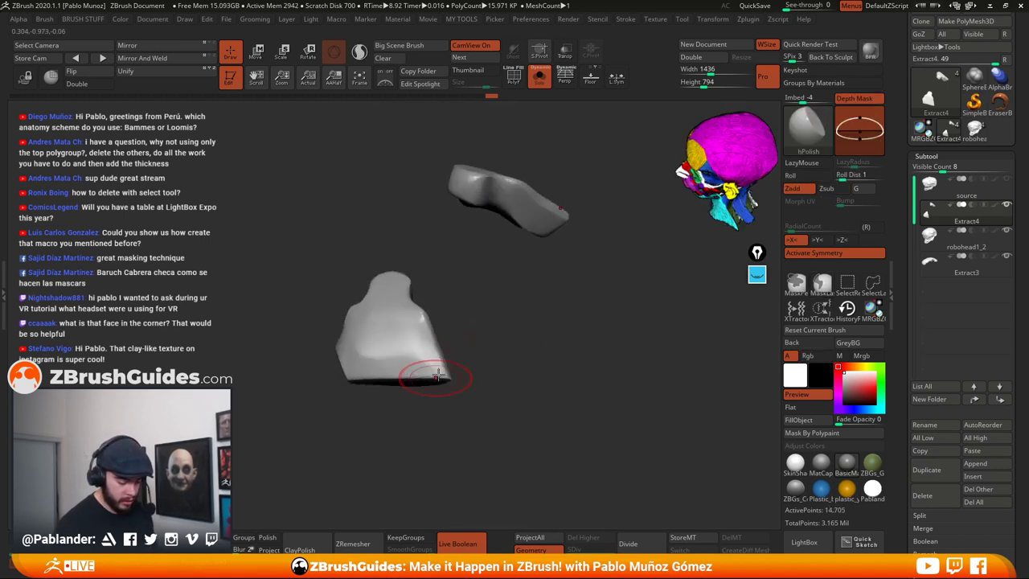
pyautogui.moveTo(425, 352)
pyautogui.keyDown('shift'); pyautogui.mouseDown()
pyautogui.moveTo(378, 337)
pyautogui.moveTo(420, 347)
pyautogui.mouseUp(); pyautogui.keyUp('shift')
# Show the surrounding head and pull the panel's two lower corners to the recess edges with the Move brush
pyautogui.moveTo(511, 353)
pyautogui.keyDown('ctrl'); pyautogui.mouseDown(button='right')
pyautogui.moveTo(522, 374)
pyautogui.moveTo(549, 384)
pyautogui.moveTo(545, 302)
pyautogui.moveTo(490, 363)
pyautogui.moveTo(523, 319)
pyautogui.moveTo(493, 324)
pyautogui.mouseUp(button='right'); pyautogui.keyUp('ctrl')
pyautogui.press('space')
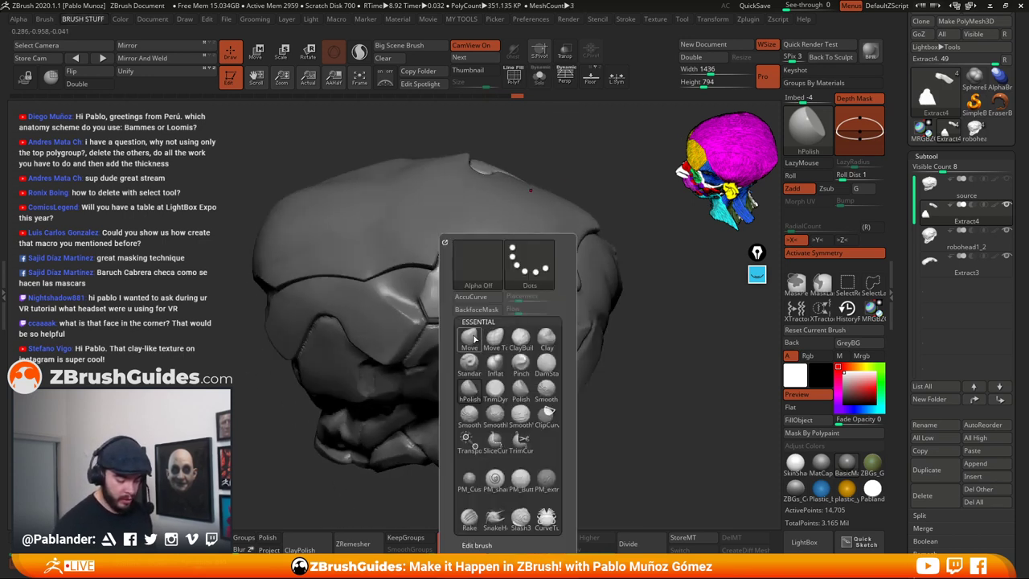
pyautogui.click(471, 340)
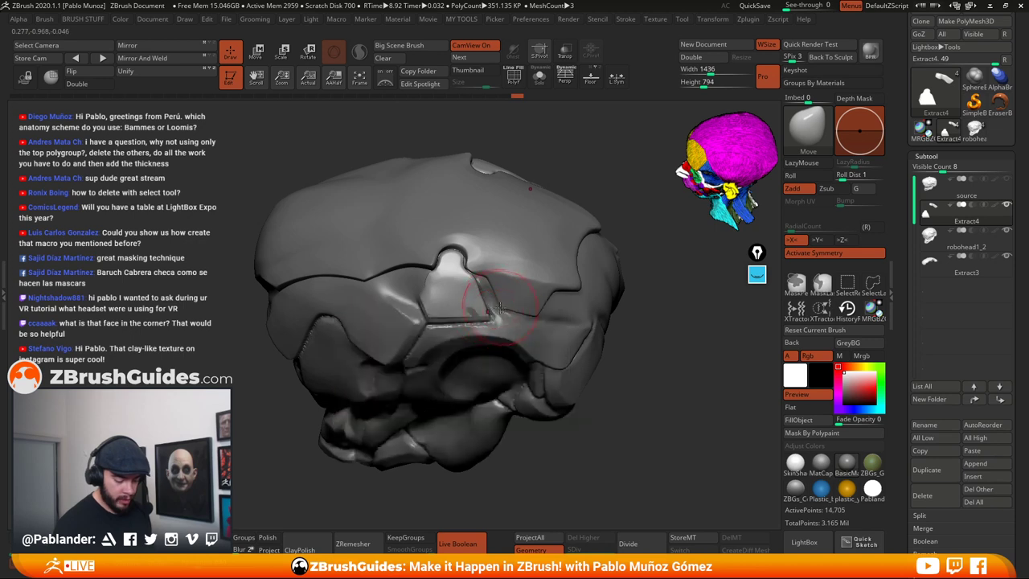
pyautogui.press('space')
pyautogui.moveTo(503, 309); pyautogui.dragTo(516, 308)
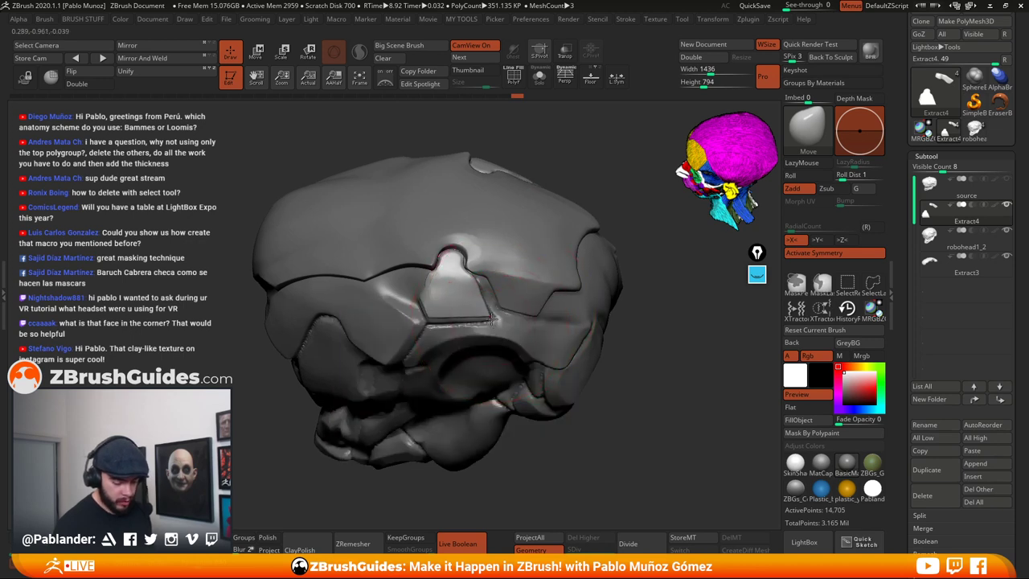
pyautogui.moveTo(427, 318); pyautogui.dragTo(431, 318)
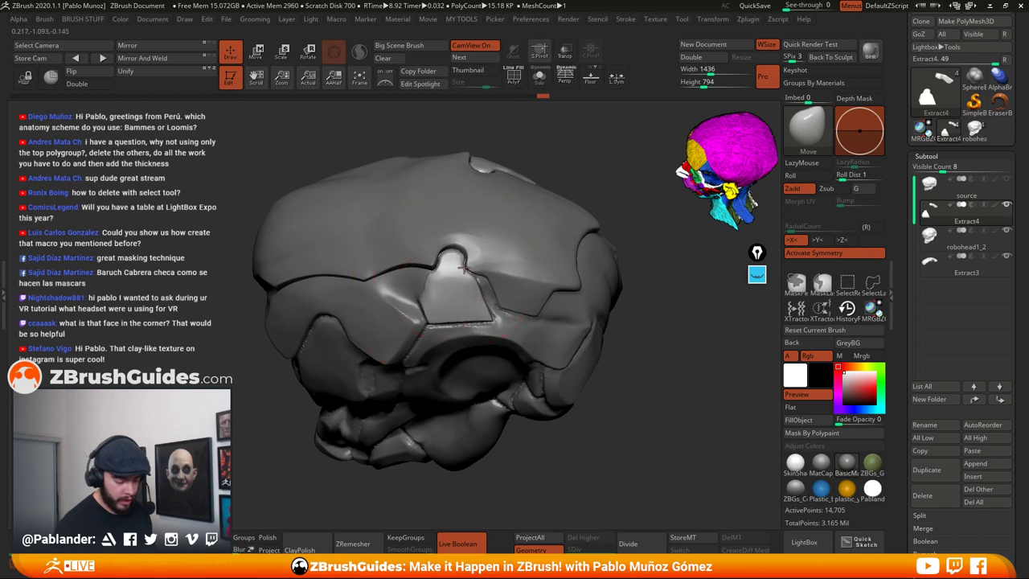
# Adjust the panel's rounded tab and neck with the Move brush at varying sizes to fit the notch
pyautogui.press('space')
pyautogui.moveTo(464, 263); pyautogui.dragTo(438, 261)
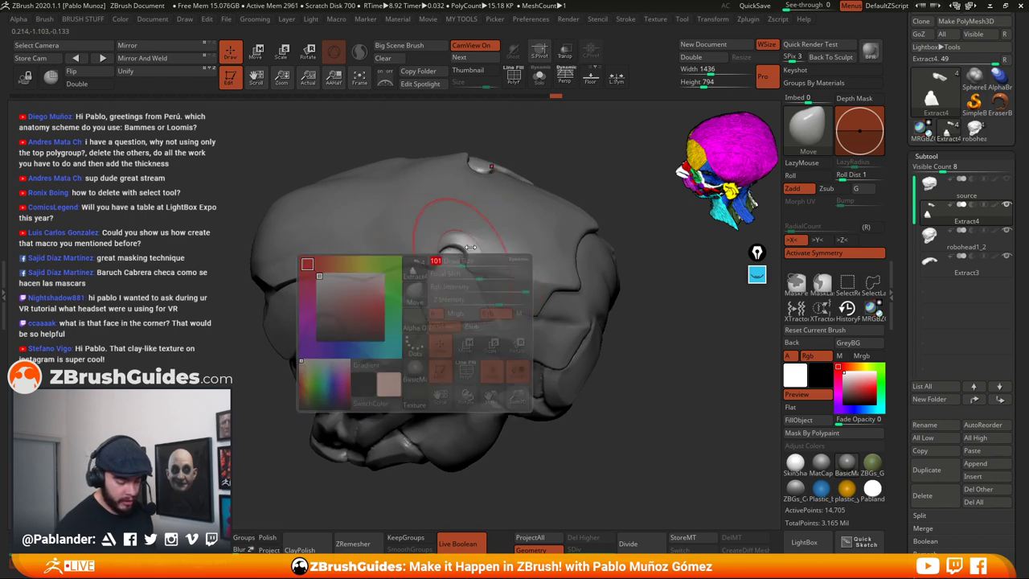
pyautogui.moveTo(450, 234); pyautogui.dragTo(465, 268, button='right')
pyautogui.moveTo(464, 268); pyautogui.dragTo(461, 265)
pyautogui.moveTo(481, 246); pyautogui.dragTo(487, 286, button='right')
pyautogui.press('space')
pyautogui.moveTo(487, 274); pyautogui.dragTo(473, 272)
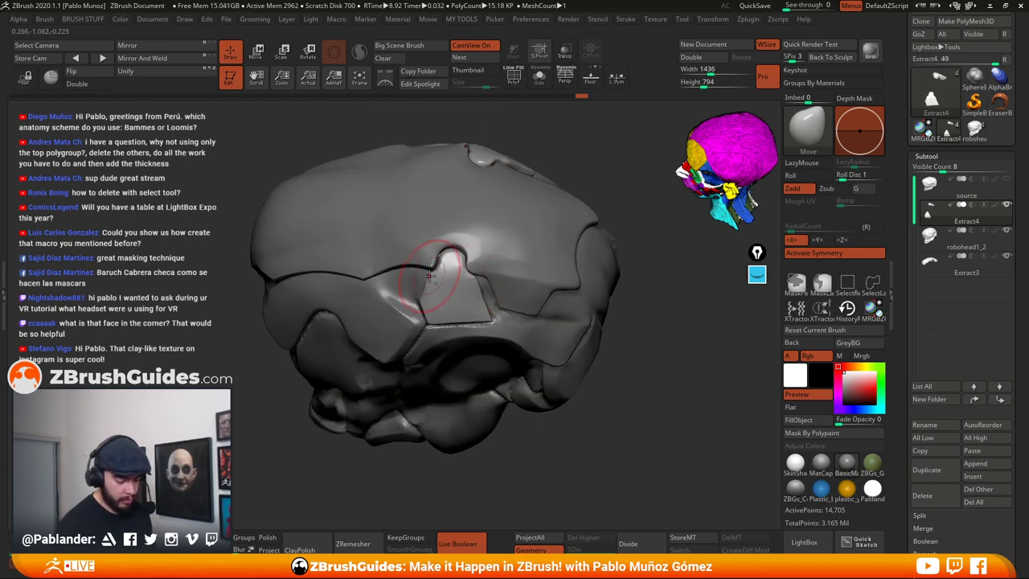
# Select the robohead1_2 base head and isolate it with the side recess in view
pyautogui.keyDown('alt'); pyautogui.click(490, 212); pyautogui.keyUp('alt')
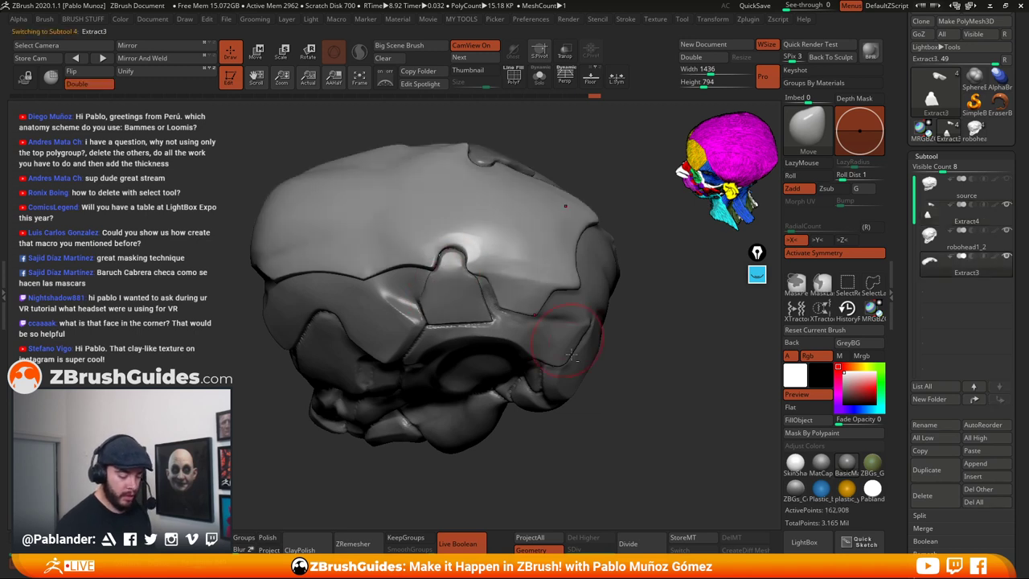
pyautogui.keyDown('alt'); pyautogui.click(456, 295); pyautogui.keyUp('alt')
pyautogui.moveTo(561, 417); pyautogui.dragTo(622, 379, button='right')
pyautogui.moveTo(621, 379); pyautogui.dragTo(649, 335)
pyautogui.click(964, 242)
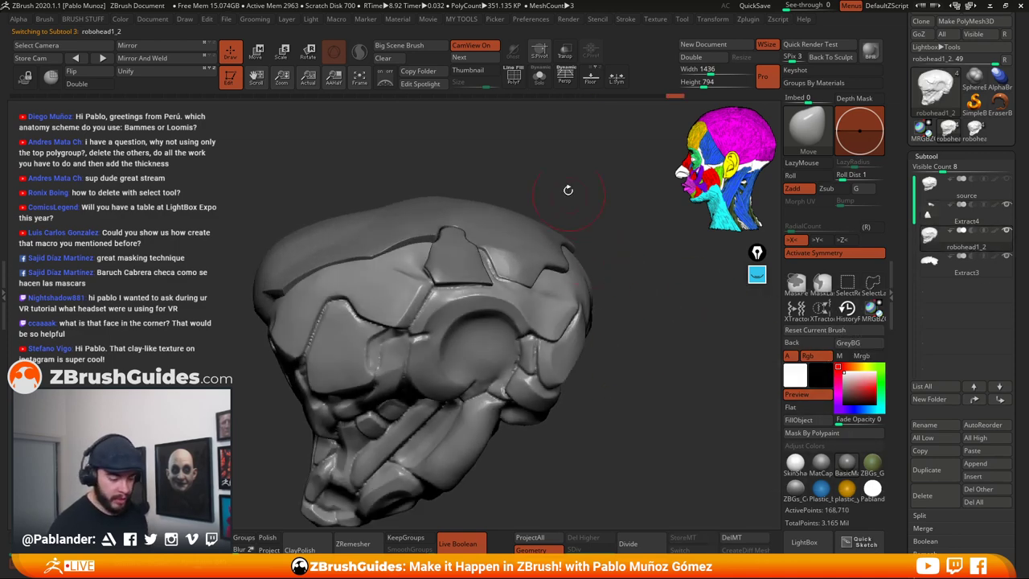
pyautogui.click(539, 76)
pyautogui.moveTo(514, 159); pyautogui.dragTo(462, 256)
# Build up the recess under the small side panel with the Clay brush and smooth its seams on the base head
pyautogui.press('space')
pyautogui.press('b')
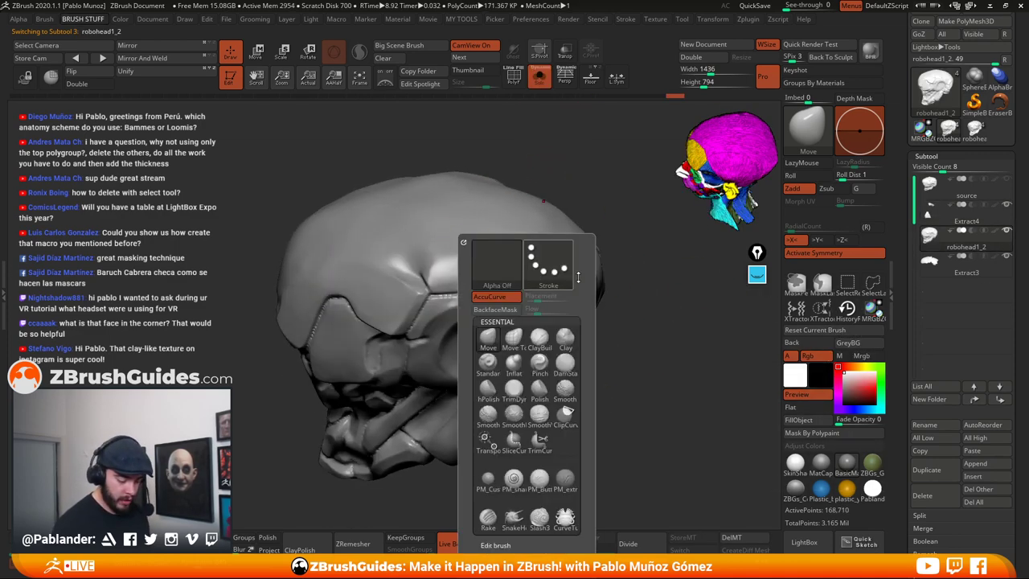
pyautogui.press('c')
pyautogui.press('l')
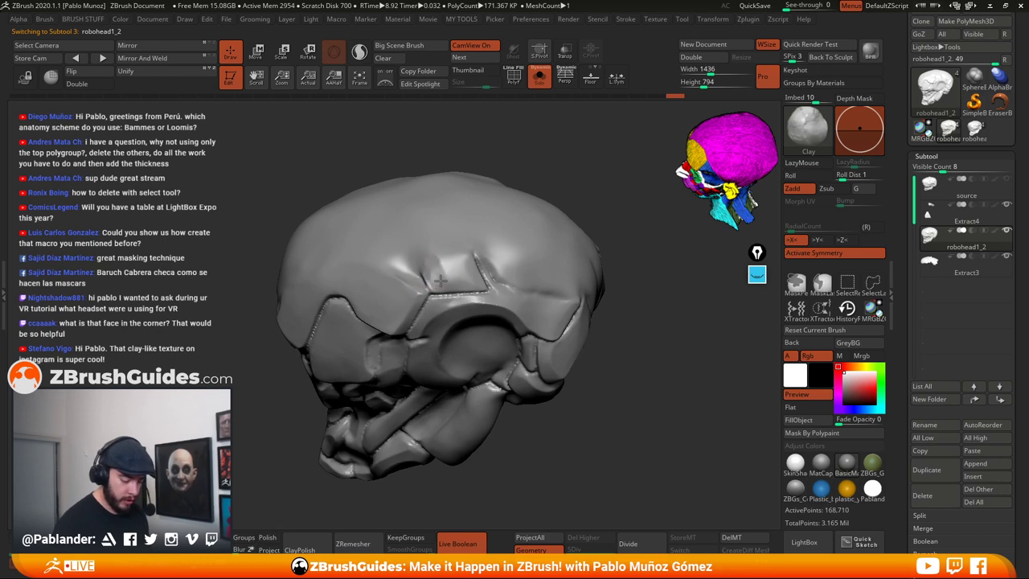
pyautogui.moveTo(445, 258)
pyautogui.mouseDown()
pyautogui.moveTo(470, 252)
pyautogui.moveTo(480, 283)
pyautogui.moveTo(464, 284)
pyautogui.moveTo(437, 261)
pyautogui.moveTo(442, 271)
pyautogui.moveTo(472, 263)
pyautogui.moveTo(431, 236)
pyautogui.moveTo(429, 268)
pyautogui.moveTo(455, 248)
pyautogui.moveTo(469, 266)
pyautogui.moveTo(459, 241)
pyautogui.moveTo(439, 250)
pyautogui.moveTo(461, 276)
pyautogui.moveTo(477, 260)
pyautogui.mouseUp()
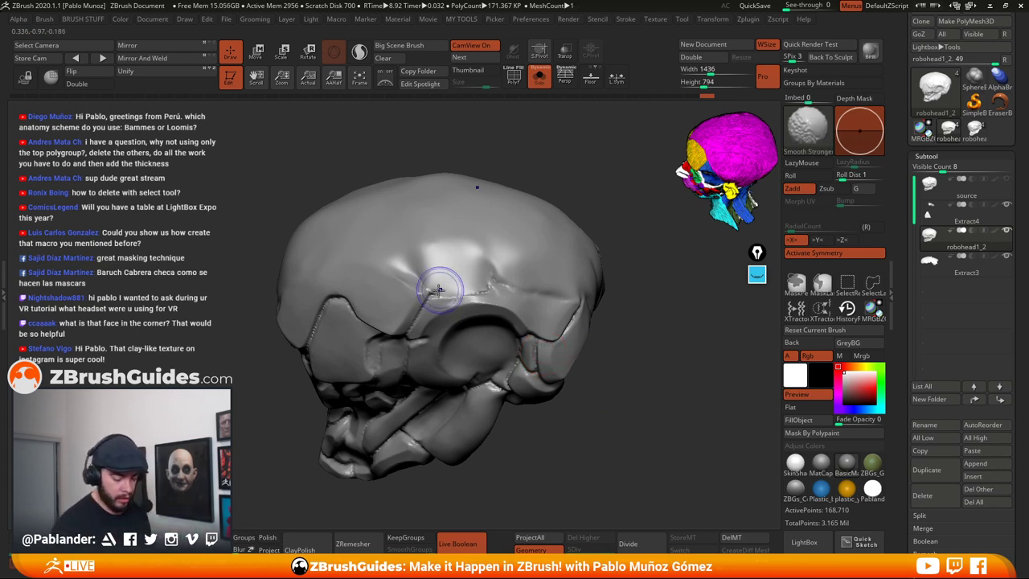
pyautogui.keyDown('shift'); pyautogui.moveTo(441, 289); pyautogui.dragTo(507, 274); pyautogui.keyUp('shift')
# Show all pieces again and examine how the panels fit around the whole head
pyautogui.click(539, 76)
pyautogui.moveTo(631, 398)
pyautogui.mouseDown()
pyautogui.moveTo(631, 363)
pyautogui.moveTo(554, 316)
pyautogui.mouseUp()
pyautogui.moveTo(471, 267); pyautogui.dragTo(452, 259)
pyautogui.keyDown('alt'); pyautogui.moveTo(608, 281); pyautogui.dragTo(610, 319); pyautogui.keyUp('alt')
pyautogui.moveTo(609, 319)
pyautogui.mouseDown(button='right')
pyautogui.moveTo(584, 324)
pyautogui.moveTo(582, 345)
pyautogui.mouseUp(button='right')
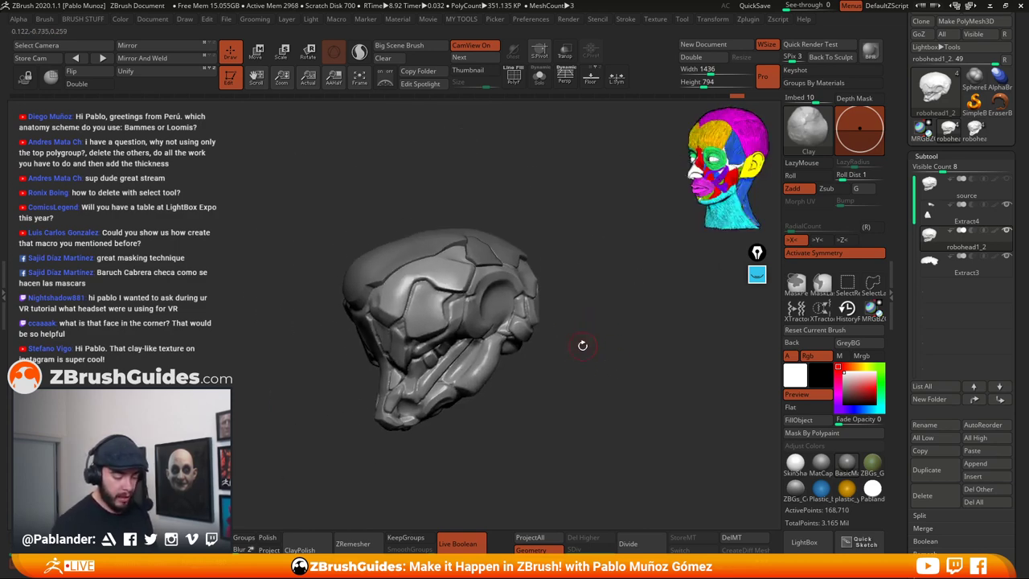
pyautogui.moveTo(611, 414)
pyautogui.mouseDown(button='right')
pyautogui.moveTo(600, 436)
pyautogui.moveTo(575, 429)
pyautogui.mouseUp(button='right')
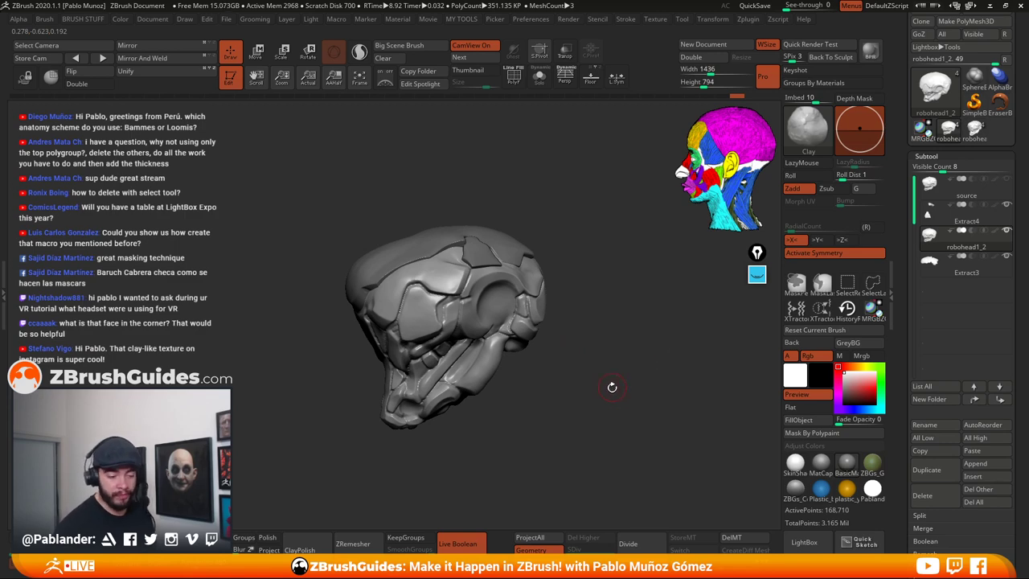
pyautogui.moveTo(611, 386)
pyautogui.mouseDown()
pyautogui.moveTo(615, 402)
pyautogui.moveTo(634, 377)
pyautogui.mouseUp()
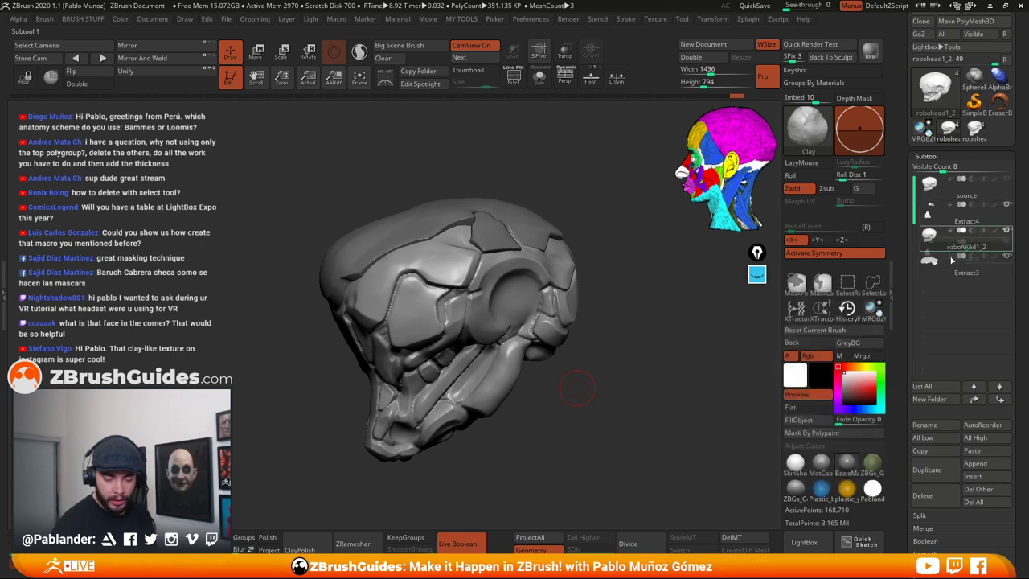
# Reorder robohead1_2 directly below source in the subtool list and fill Extract4 and Extract3 with magenta
pyautogui.moveTo(950, 259); pyautogui.dragTo(951, 254)
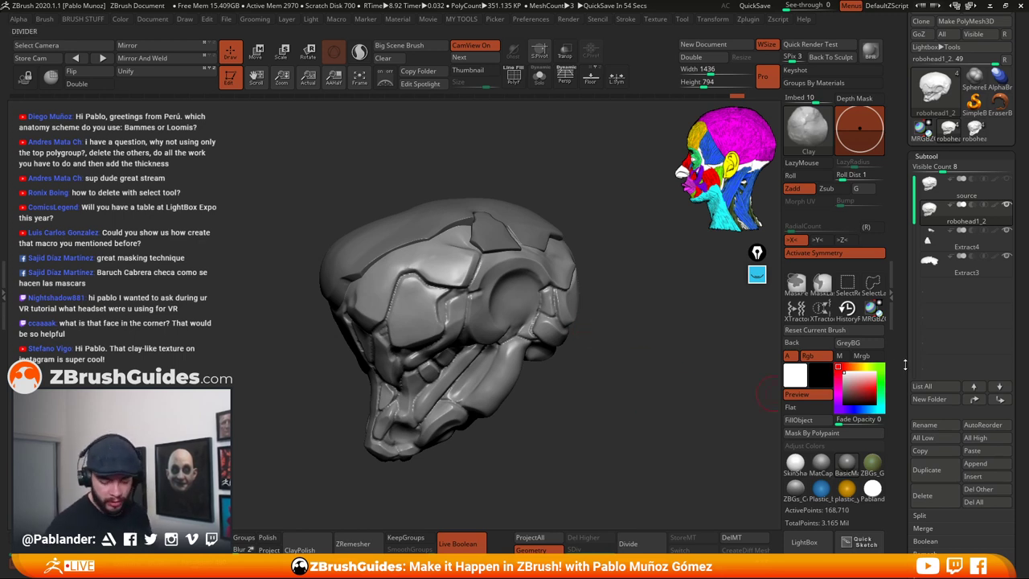
pyautogui.click(838, 391)
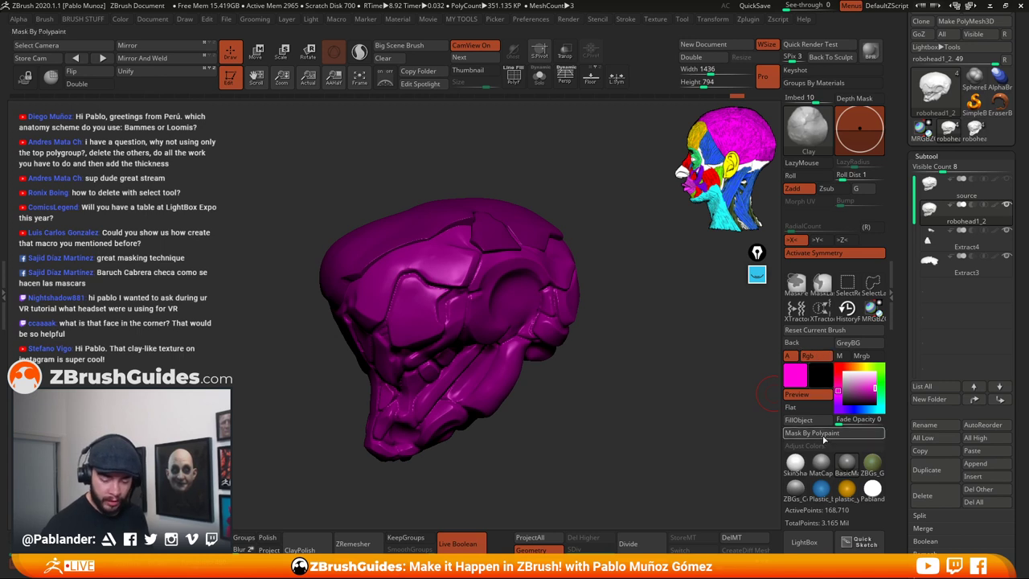
pyautogui.click(958, 250)
pyautogui.click(820, 421)
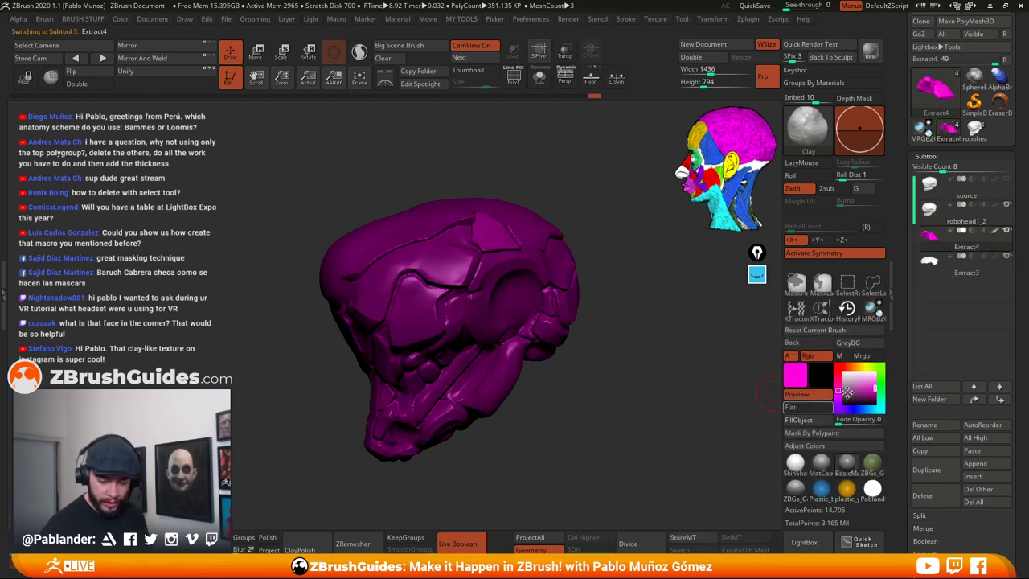
pyautogui.click(953, 265)
pyautogui.click(821, 422)
pyautogui.click(843, 372)
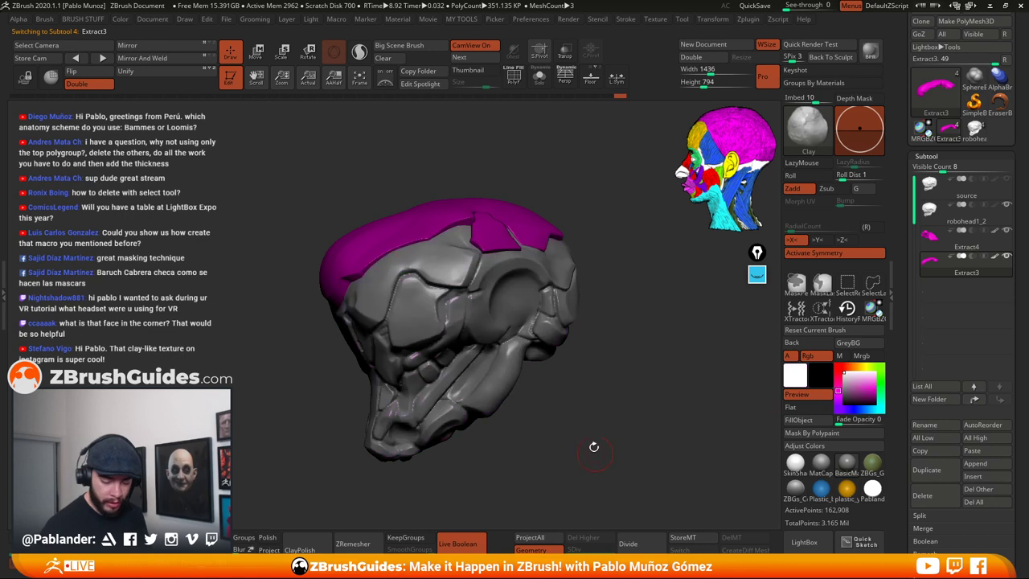
# Inspect the coloured panels against the base head and turn off their polypaint display
pyautogui.moveTo(592, 446); pyautogui.dragTo(516, 329)
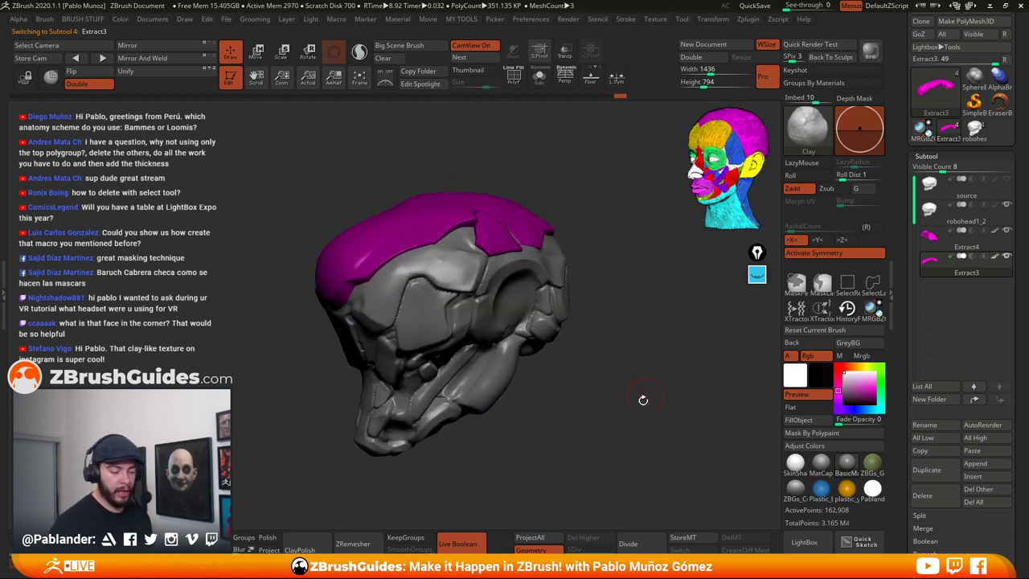
pyautogui.moveTo(642, 399); pyautogui.dragTo(716, 446)
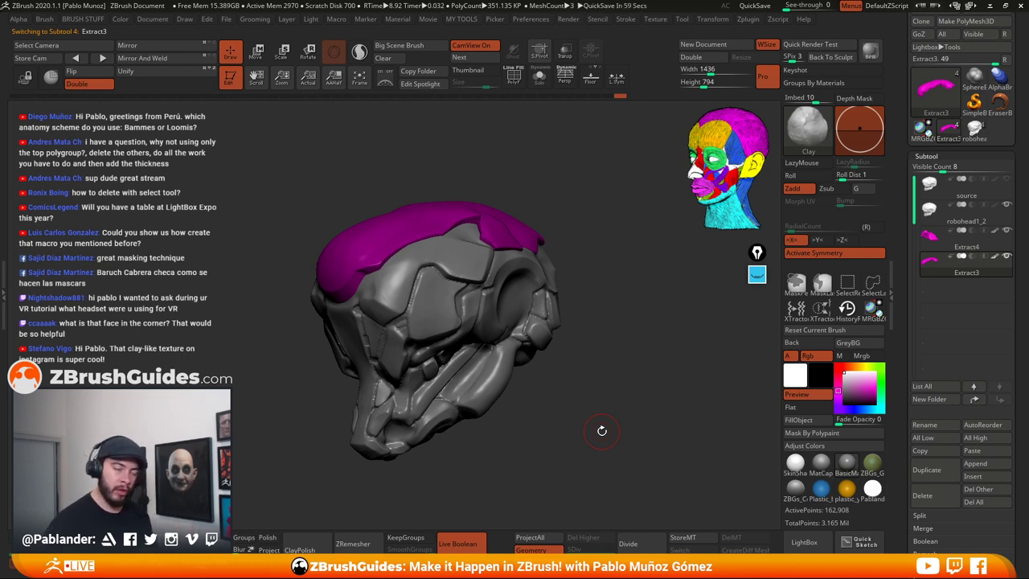
pyautogui.keyDown('shift'); pyautogui.click(994, 254); pyautogui.keyUp('shift')
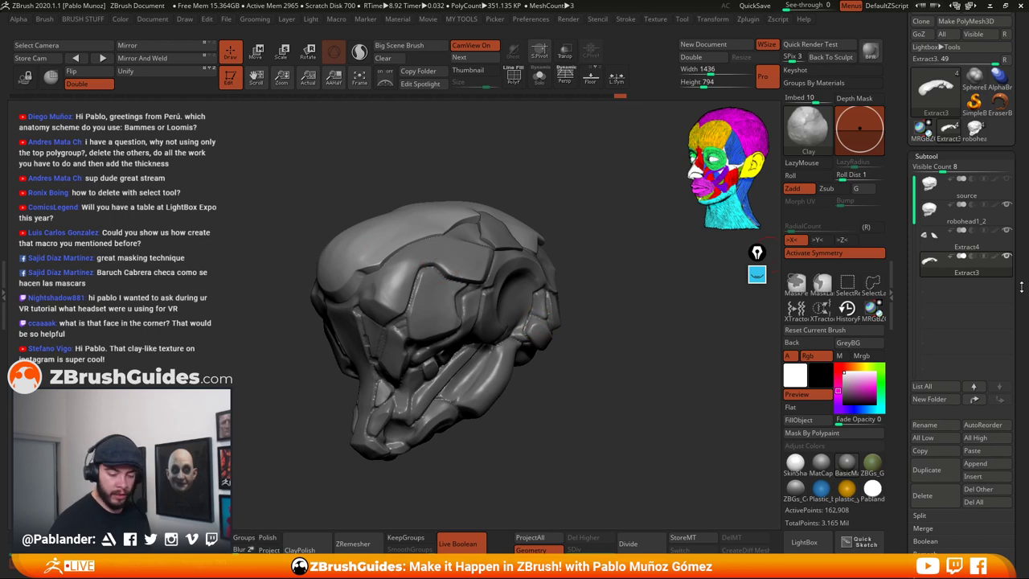
# Select the small Extract4 side panel and isolate it from the head
pyautogui.moveTo(603, 337)
pyautogui.mouseDown()
pyautogui.moveTo(620, 351)
pyautogui.moveTo(605, 370)
pyautogui.moveTo(599, 358)
pyautogui.mouseUp()
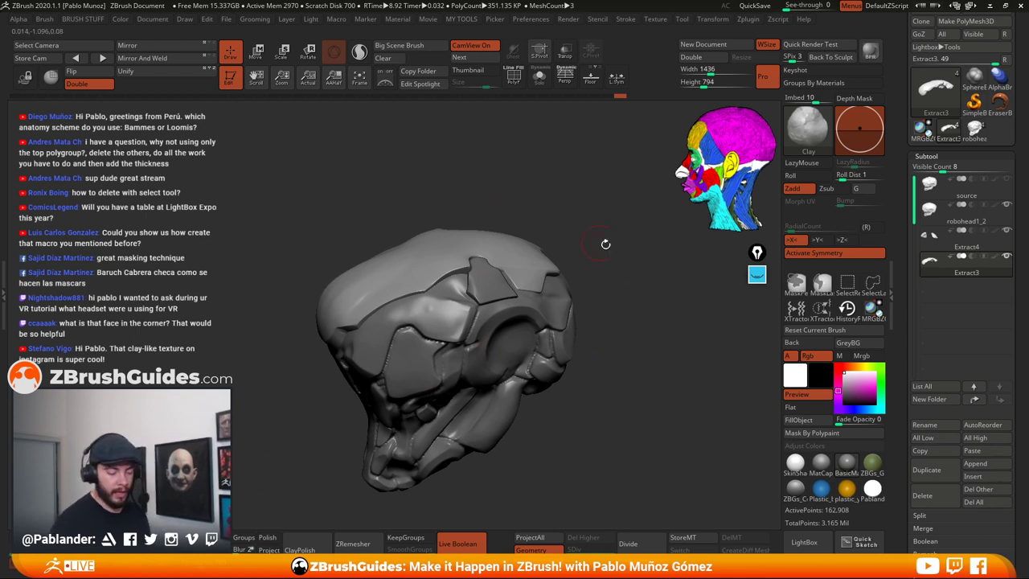
pyautogui.keyDown('alt'); pyautogui.moveTo(606, 244); pyautogui.dragTo(655, 281); pyautogui.keyUp('alt')
pyautogui.moveTo(656, 282); pyautogui.dragTo(602, 353)
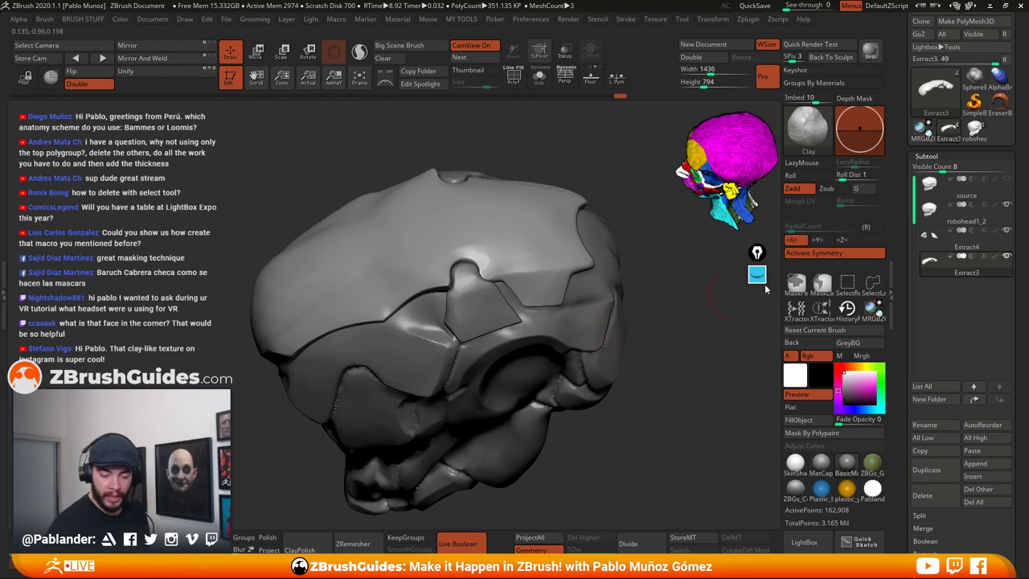
pyautogui.click(964, 242)
pyautogui.click(538, 78)
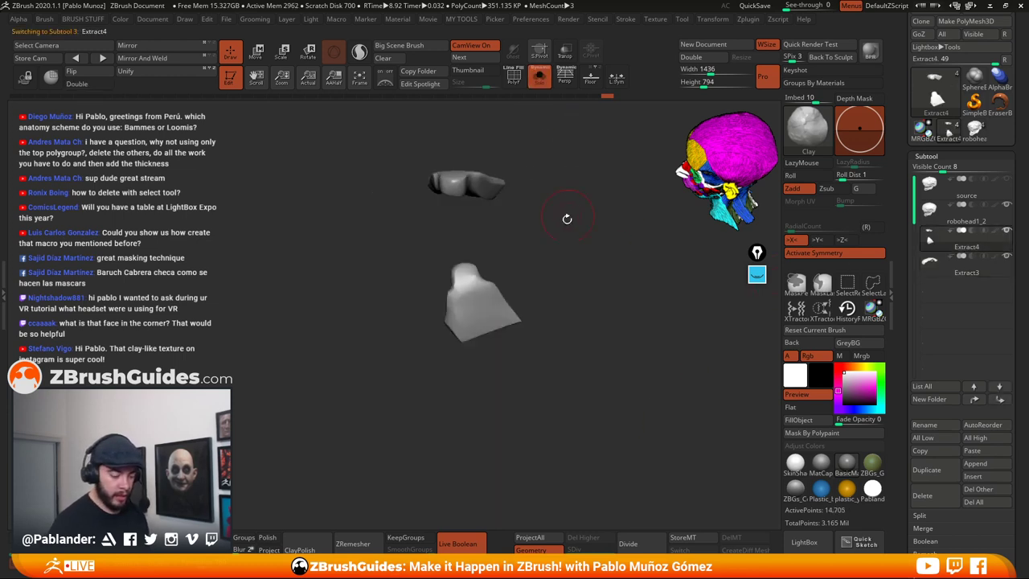
# Merge the Extract4 neck piece into a single polygroup and remesh it with DynaMesh
pyautogui.moveTo(586, 325)
pyautogui.mouseDown()
pyautogui.moveTo(600, 346)
pyautogui.moveTo(602, 329)
pyautogui.mouseUp()
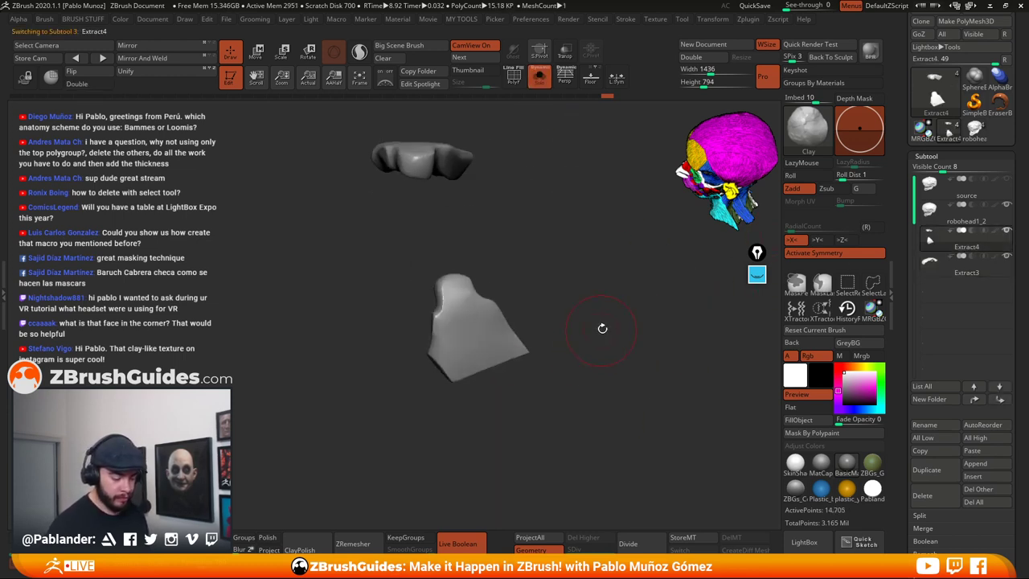
pyautogui.rightClick(567, 394)
pyautogui.click(513, 79)
pyautogui.moveTo(558, 230)
pyautogui.mouseDown()
pyautogui.moveTo(579, 309)
pyautogui.moveTo(661, 307)
pyautogui.moveTo(591, 297)
pyautogui.mouseUp()
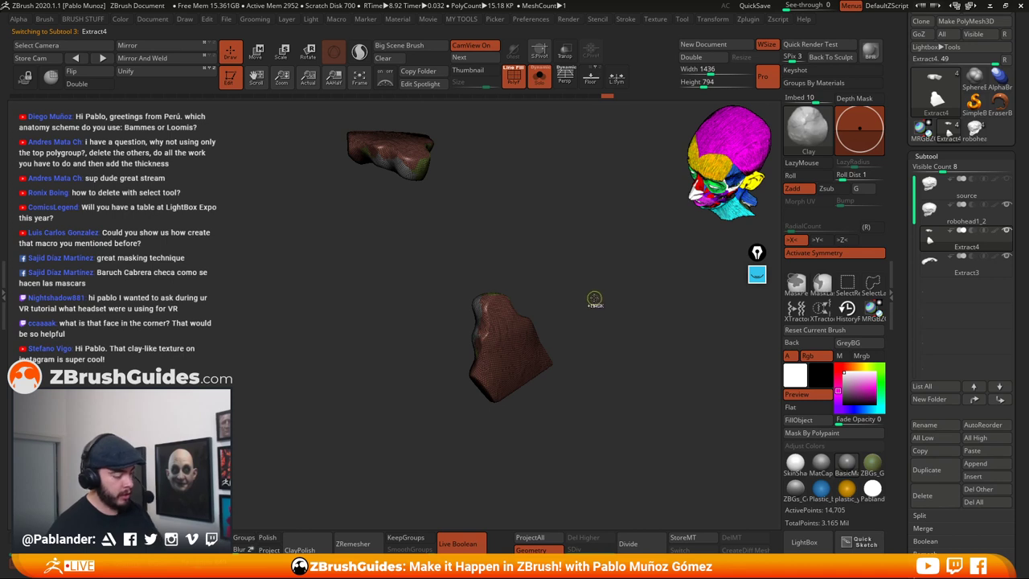
pyautogui.hotkey('ctrl', 'w')
pyautogui.keyDown('ctrl'); pyautogui.moveTo(496, 307); pyautogui.dragTo(507, 346, button='right'); pyautogui.keyUp('ctrl')
pyautogui.moveTo(555, 302)
pyautogui.keyDown('alt'); pyautogui.mouseDown()
pyautogui.moveTo(569, 279)
pyautogui.moveTo(560, 288)
pyautogui.mouseUp(); pyautogui.keyUp('alt')
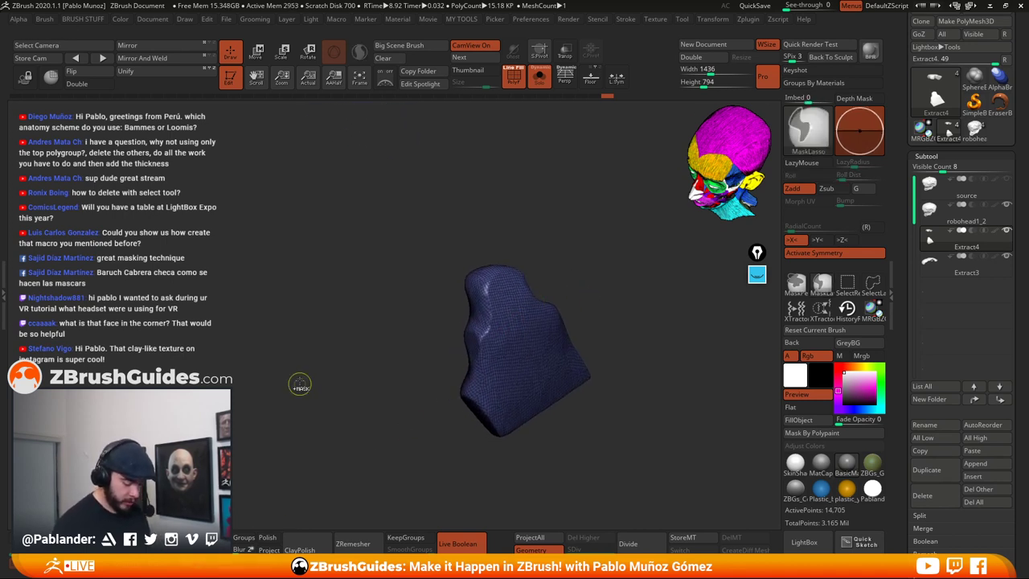
pyautogui.keyDown('ctrl'); pyautogui.moveTo(298, 388); pyautogui.dragTo(332, 461); pyautogui.keyUp('ctrl')
pyautogui.hotkey('shift', 'f')
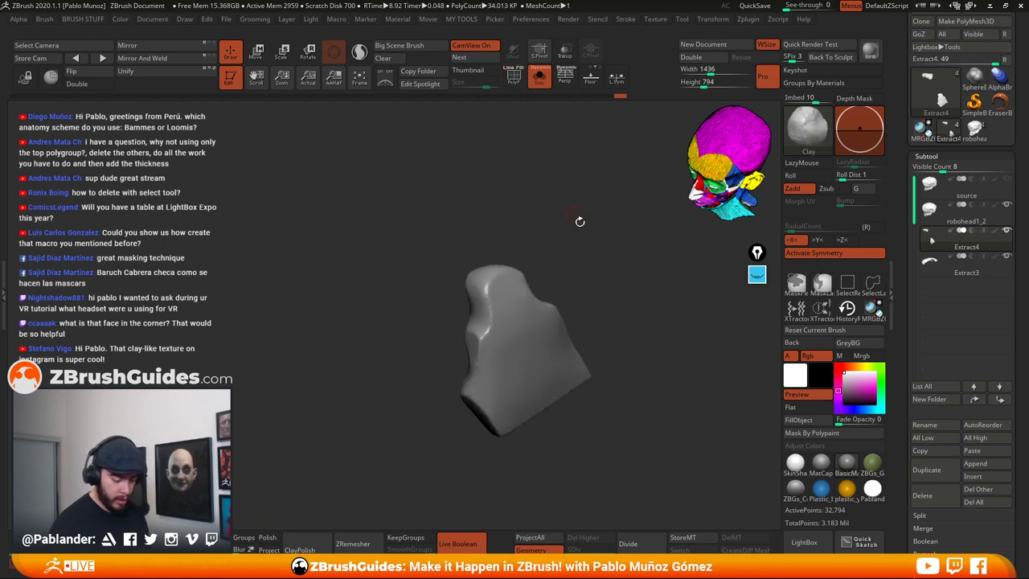
# Define the outline edges around the front, back and underside of the Extract4 piece with DamStandard brush strokes
pyautogui.press('b')
pyautogui.press('d')
pyautogui.press('s')
pyautogui.press('space')
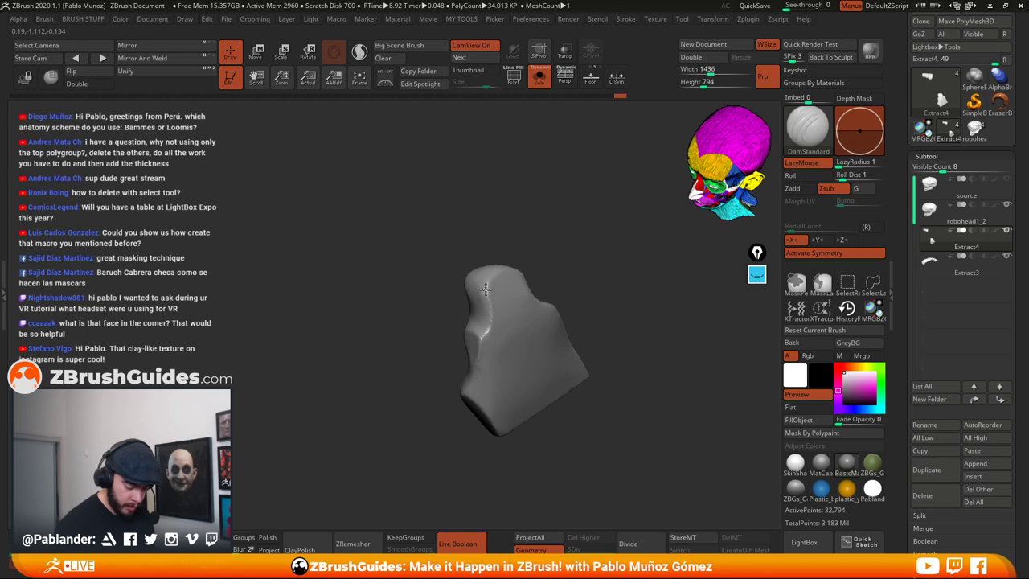
pyautogui.press('space')
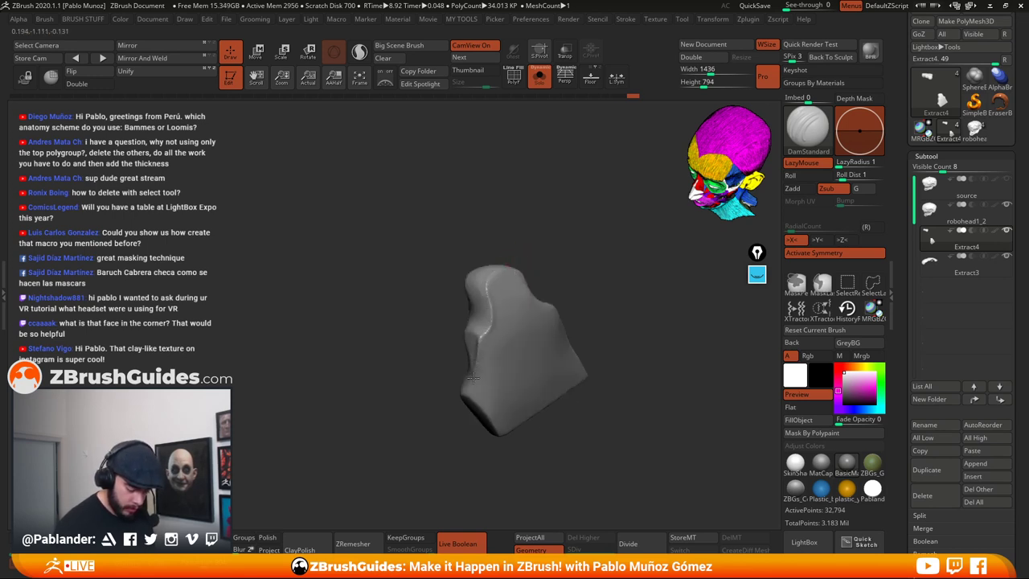
pyautogui.moveTo(496, 430); pyautogui.dragTo(563, 420)
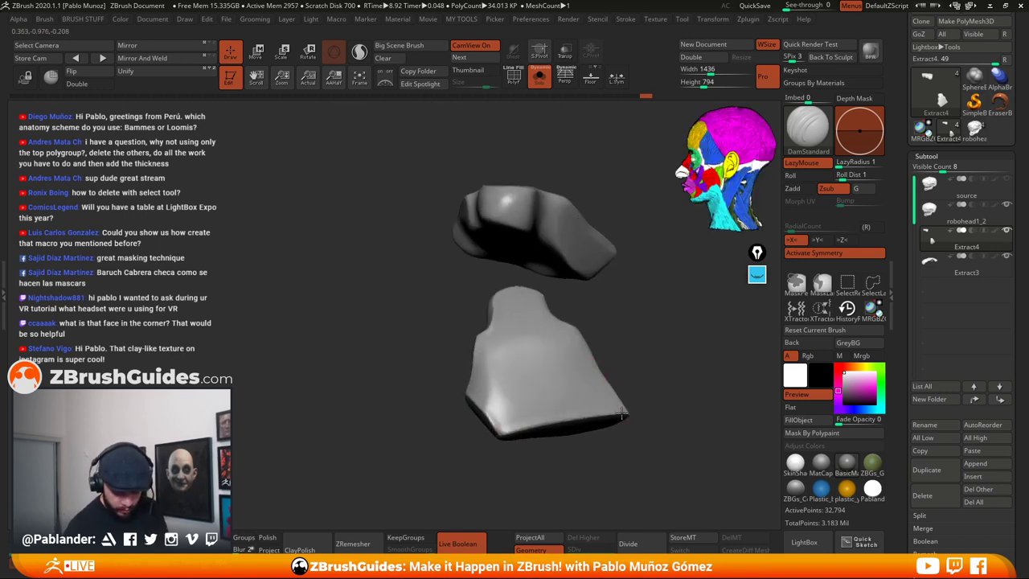
pyautogui.moveTo(677, 394)
pyautogui.mouseDown()
pyautogui.moveTo(634, 413)
pyautogui.moveTo(606, 398)
pyautogui.mouseUp()
pyautogui.moveTo(553, 328)
pyautogui.mouseDown()
pyautogui.moveTo(566, 431)
pyautogui.moveTo(561, 314)
pyautogui.mouseUp()
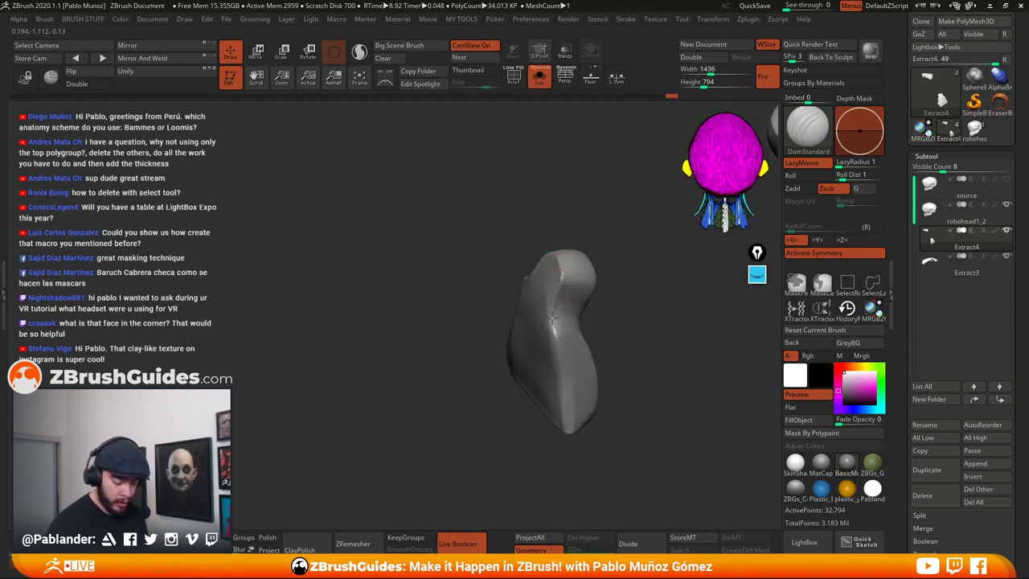
pyautogui.moveTo(565, 434); pyautogui.dragTo(622, 345)
pyautogui.moveTo(615, 394); pyautogui.dragTo(544, 397)
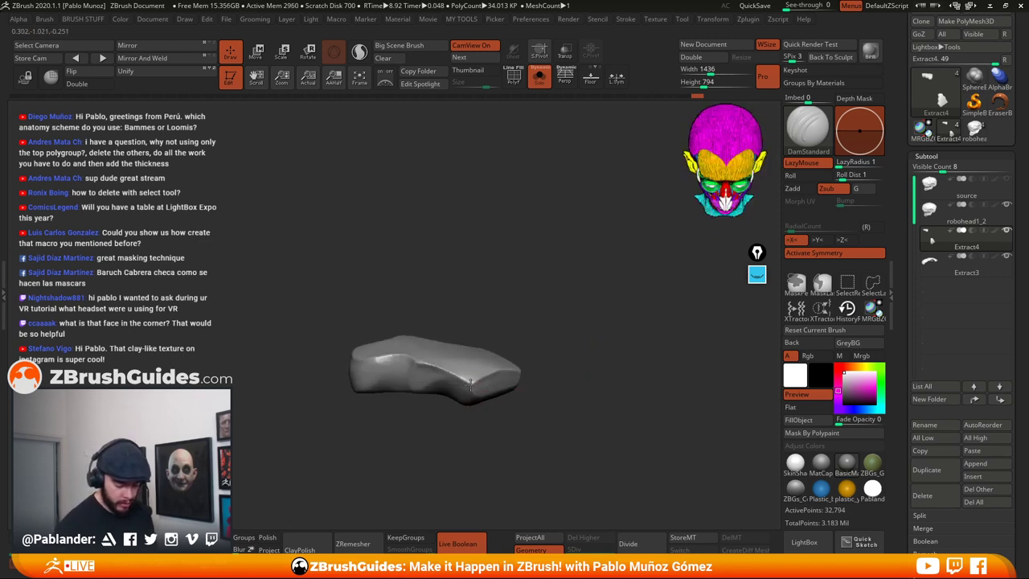
pyautogui.moveTo(366, 364); pyautogui.dragTo(341, 328)
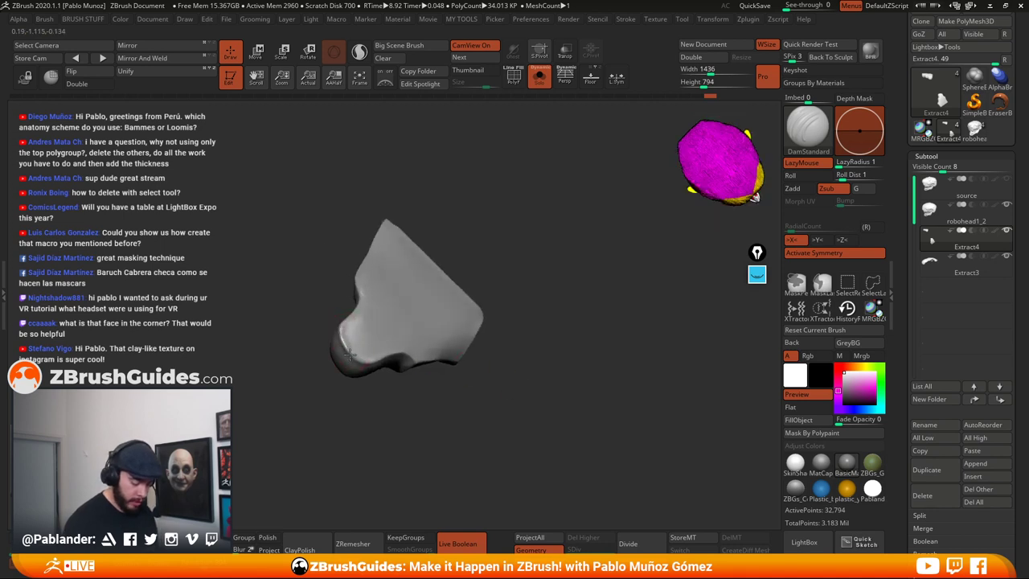
pyautogui.moveTo(356, 388); pyautogui.dragTo(522, 304)
pyautogui.moveTo(364, 277)
pyautogui.mouseDown()
pyautogui.moveTo(436, 264)
pyautogui.moveTo(470, 314)
pyautogui.moveTo(400, 284)
pyautogui.mouseUp()
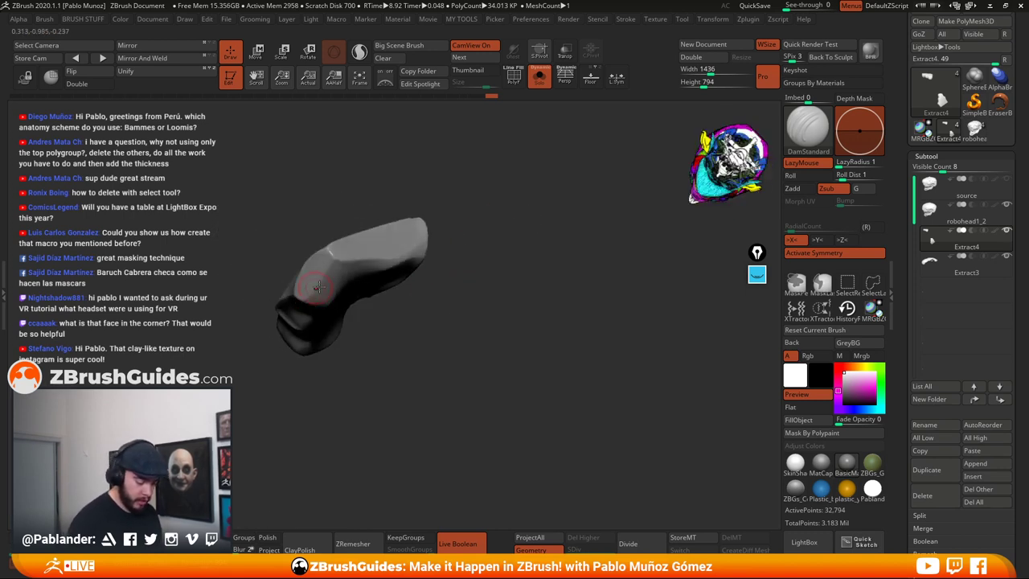
pyautogui.moveTo(319, 287)
pyautogui.mouseDown()
pyautogui.moveTo(425, 280)
pyautogui.moveTo(340, 297)
pyautogui.moveTo(415, 298)
pyautogui.moveTo(551, 432)
pyautogui.moveTo(561, 314)
pyautogui.moveTo(560, 353)
pyautogui.moveTo(518, 278)
pyautogui.mouseUp()
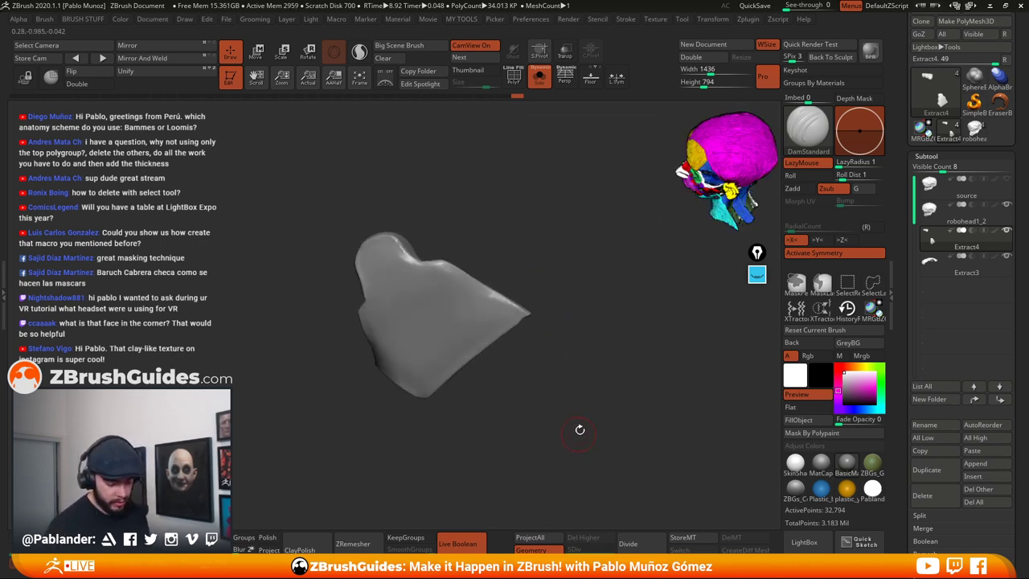
# Configure ZRemesher for the Extract4 piece with Adapt off, the target set to Half, and DetectEdges on
pyautogui.moveTo(579, 429); pyautogui.dragTo(626, 398)
pyautogui.scroll(-8, 900, 391)
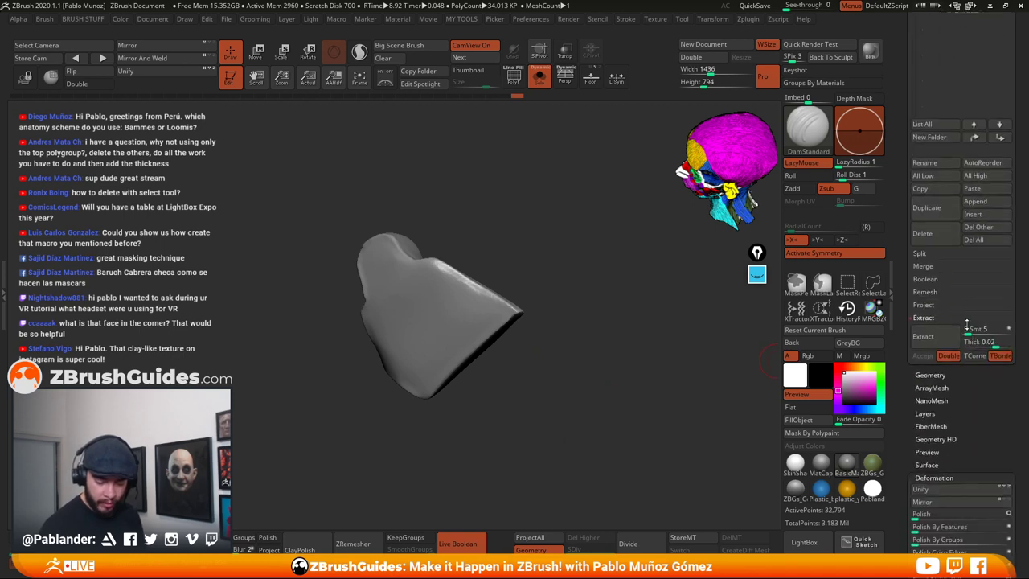
pyautogui.scroll(-5, 959, 393)
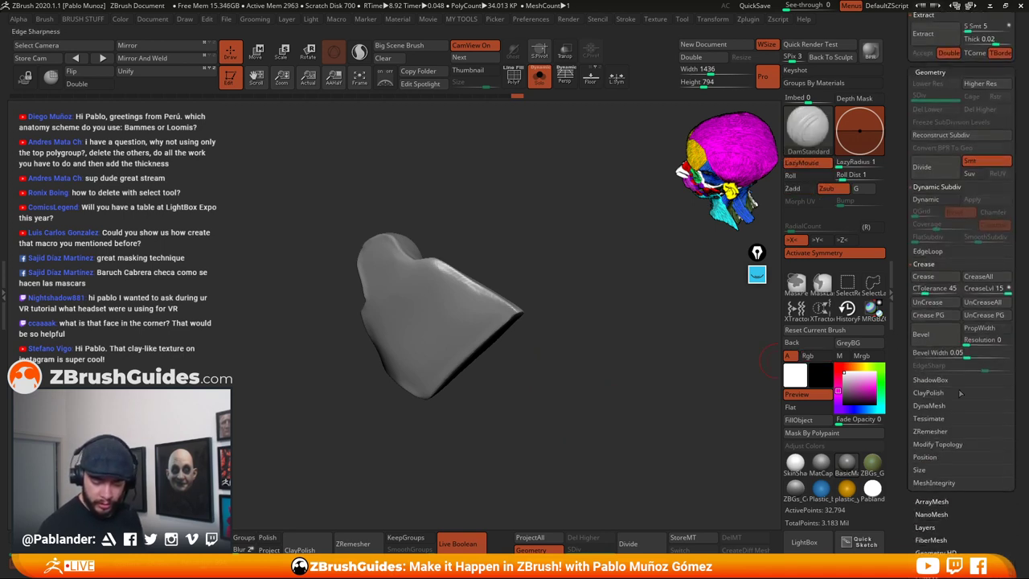
pyautogui.click(930, 430)
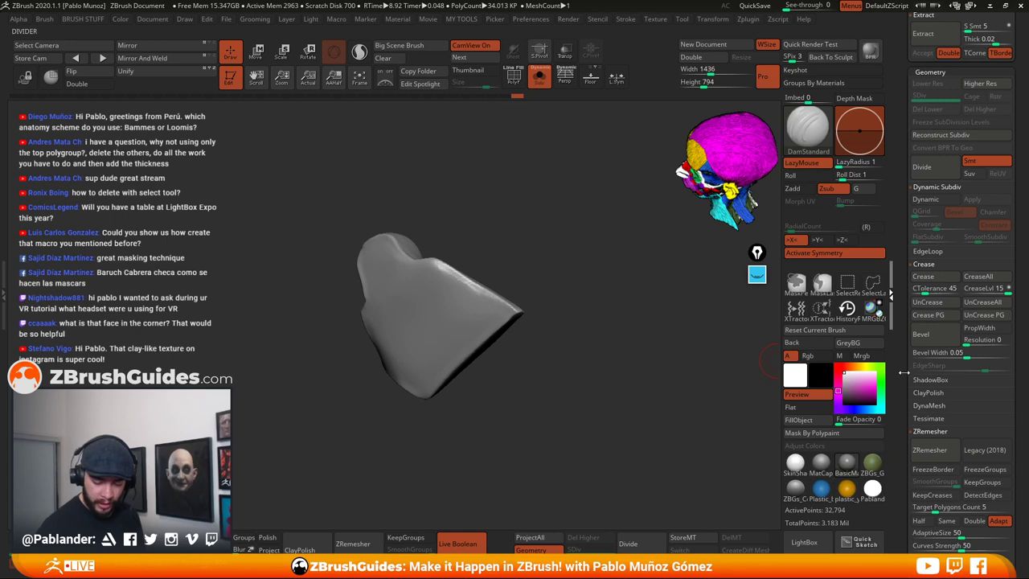
pyautogui.moveTo(913, 465); pyautogui.dragTo(913, 314)
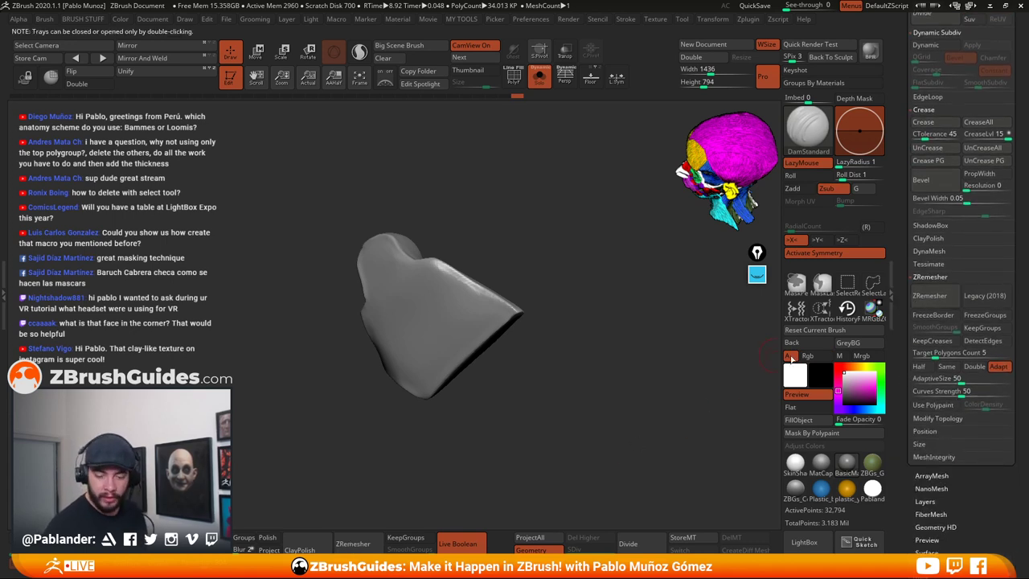
pyautogui.moveTo(906, 377); pyautogui.dragTo(906, 363)
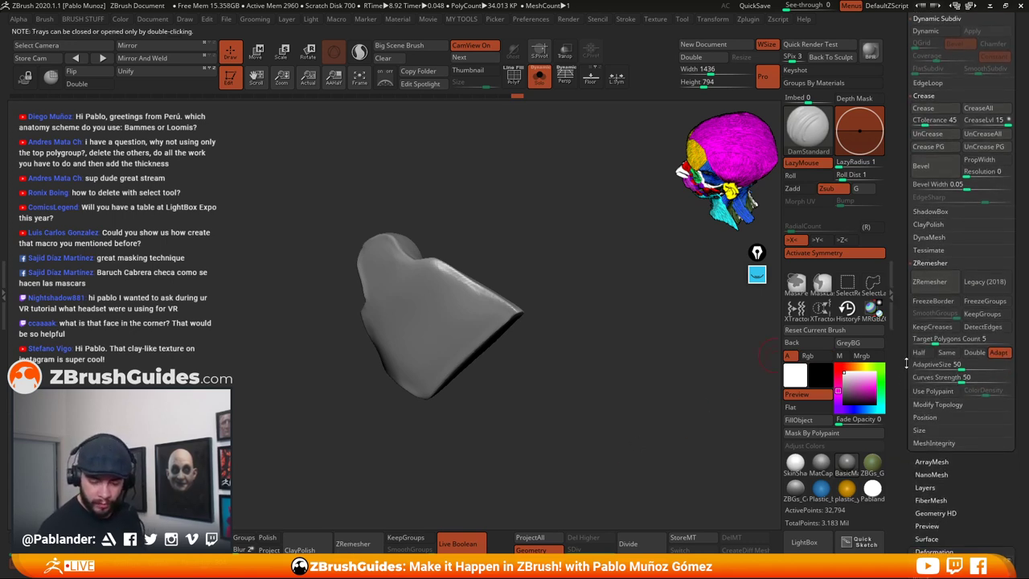
pyautogui.click(1000, 355)
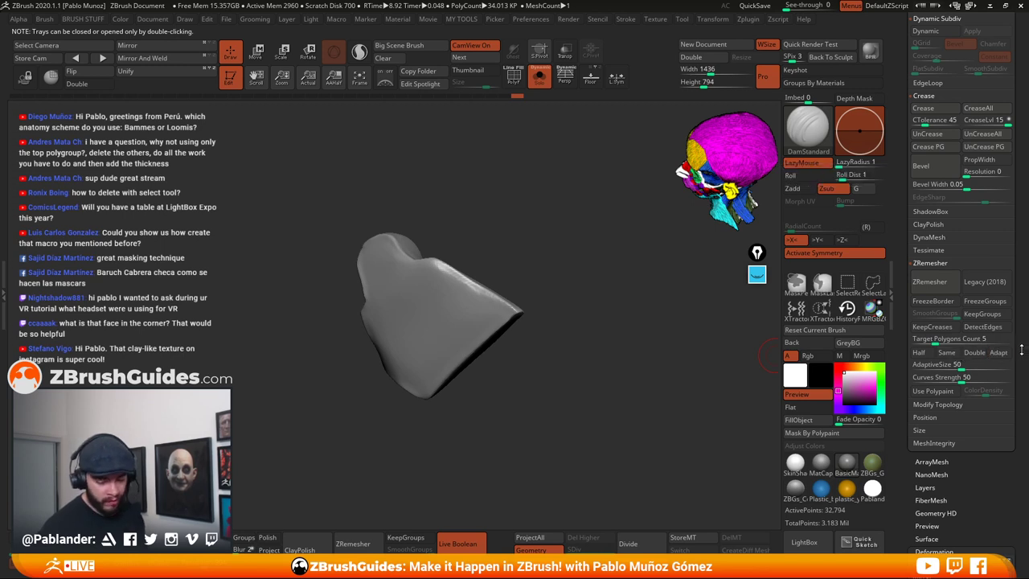
pyautogui.click(948, 354)
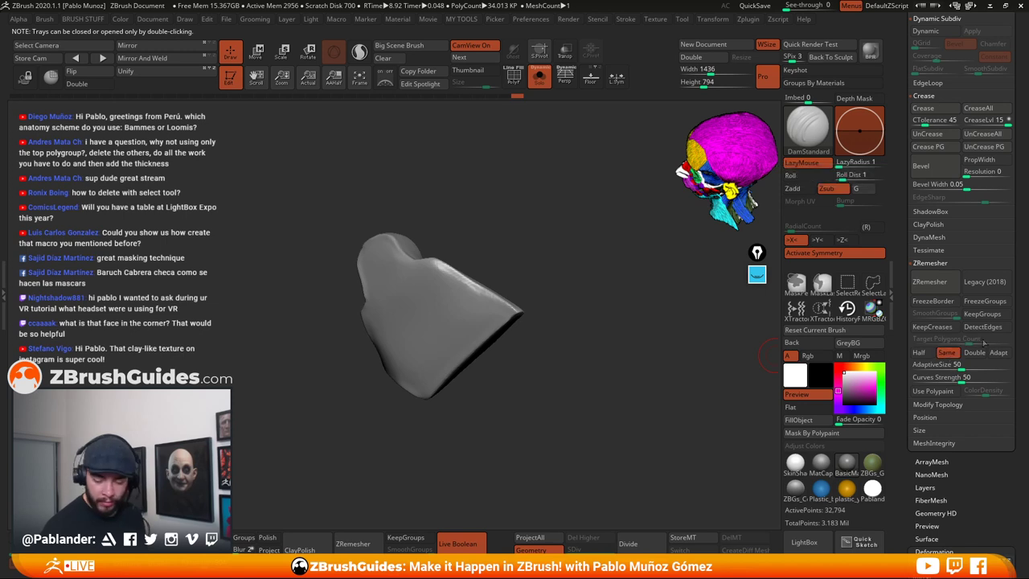
pyautogui.click(923, 354)
pyautogui.moveTo(640, 384); pyautogui.dragTo(689, 373)
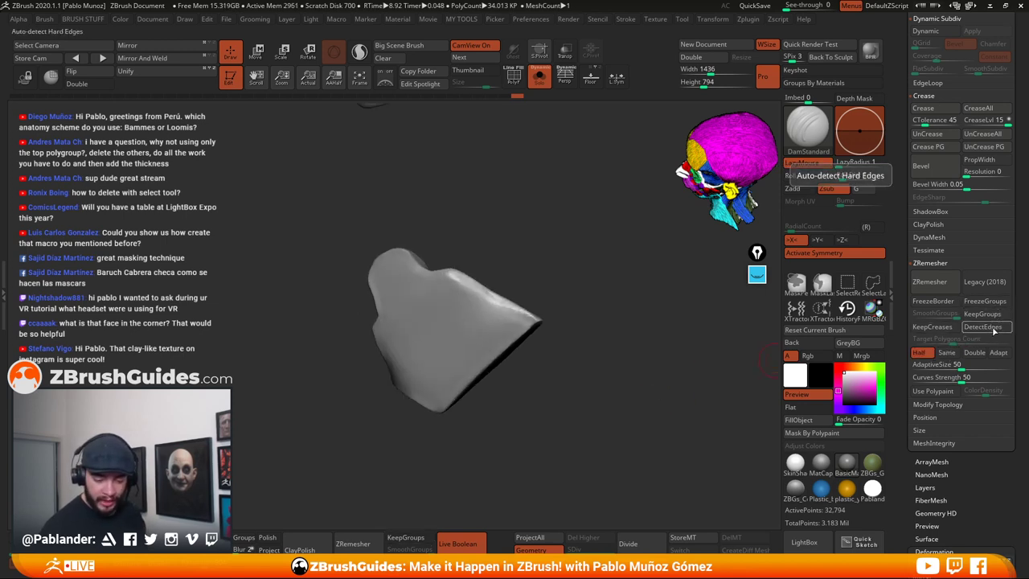
pyautogui.click(984, 327)
# Reduce the Extract4 piece's polygons with three successive ZRemesher passes, undoing a fourth pass
pyautogui.moveTo(727, 382)
pyautogui.mouseDown()
pyautogui.moveTo(661, 391)
pyautogui.moveTo(727, 362)
pyautogui.mouseUp()
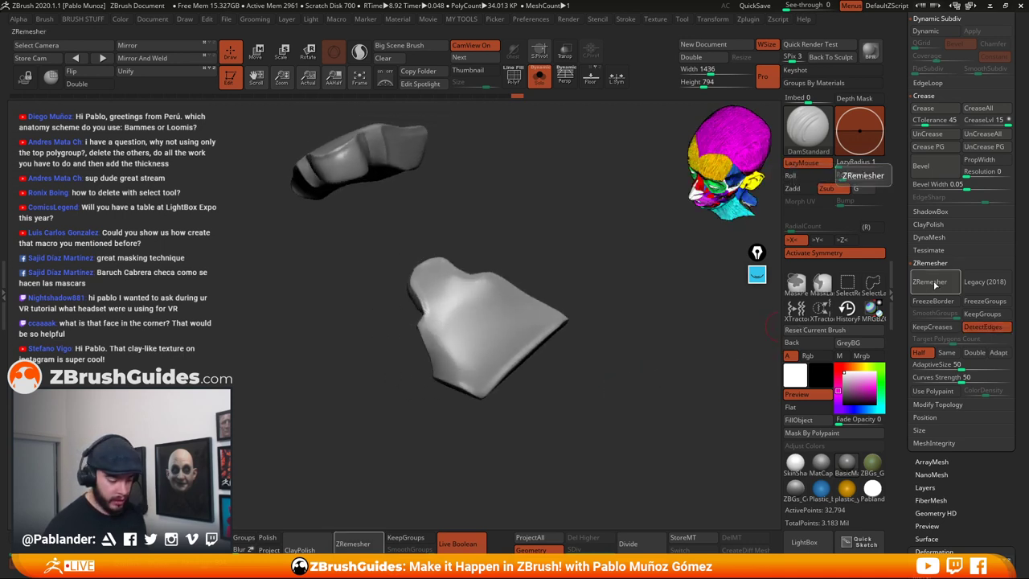
pyautogui.click(935, 285)
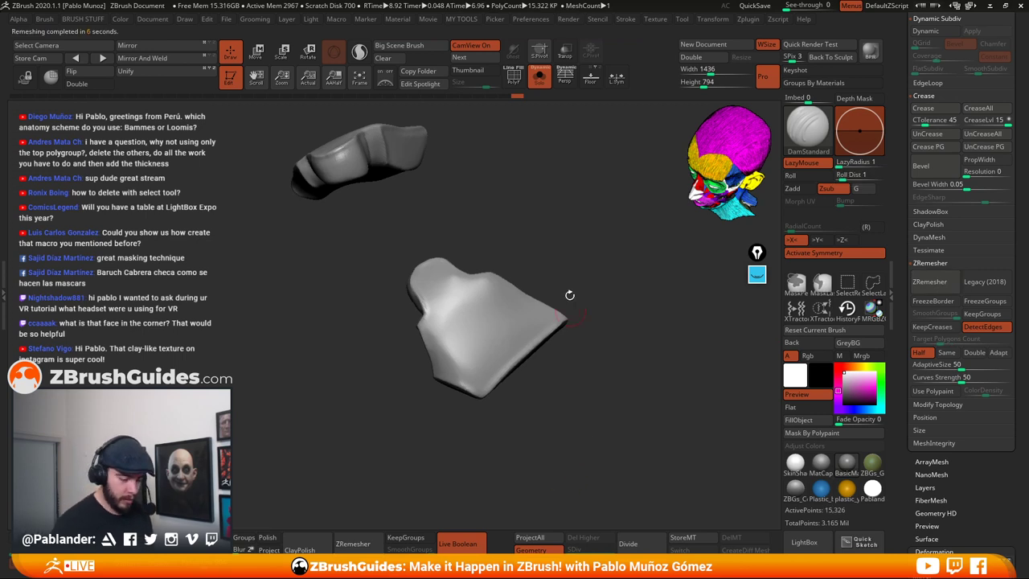
pyautogui.click(514, 78)
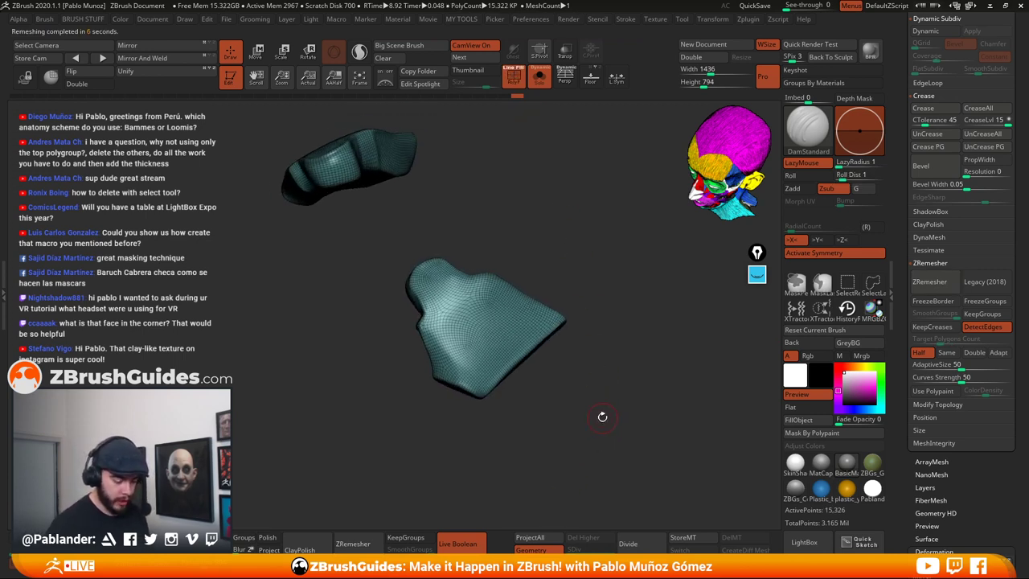
pyautogui.click(929, 281)
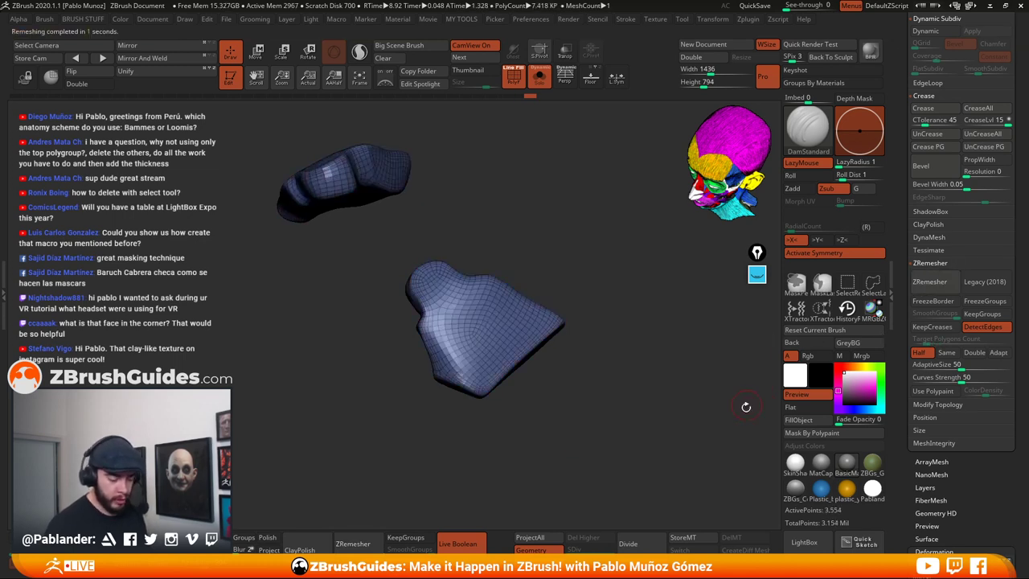
pyautogui.click(930, 283)
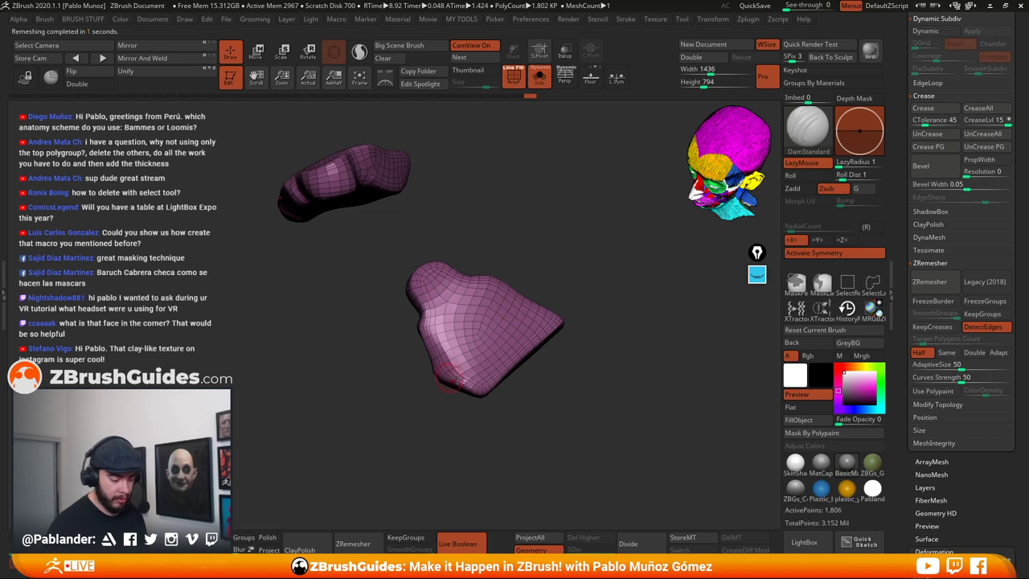
pyautogui.click(929, 282)
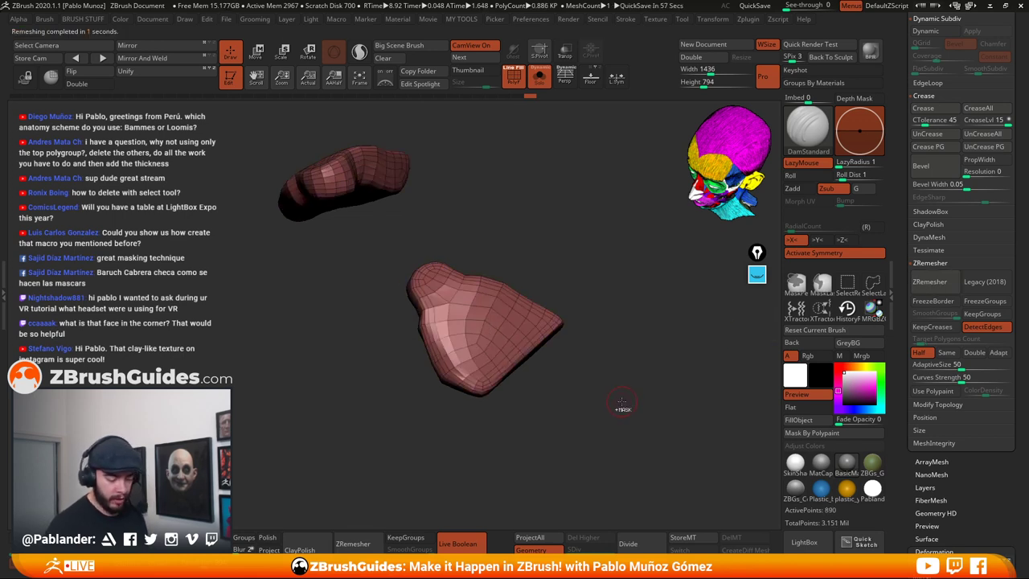
pyautogui.hotkey('ctrl', 'z')
pyautogui.moveTo(621, 402)
pyautogui.mouseDown()
pyautogui.moveTo(622, 425)
pyautogui.moveTo(624, 390)
pyautogui.mouseUp()
pyautogui.click(513, 76)
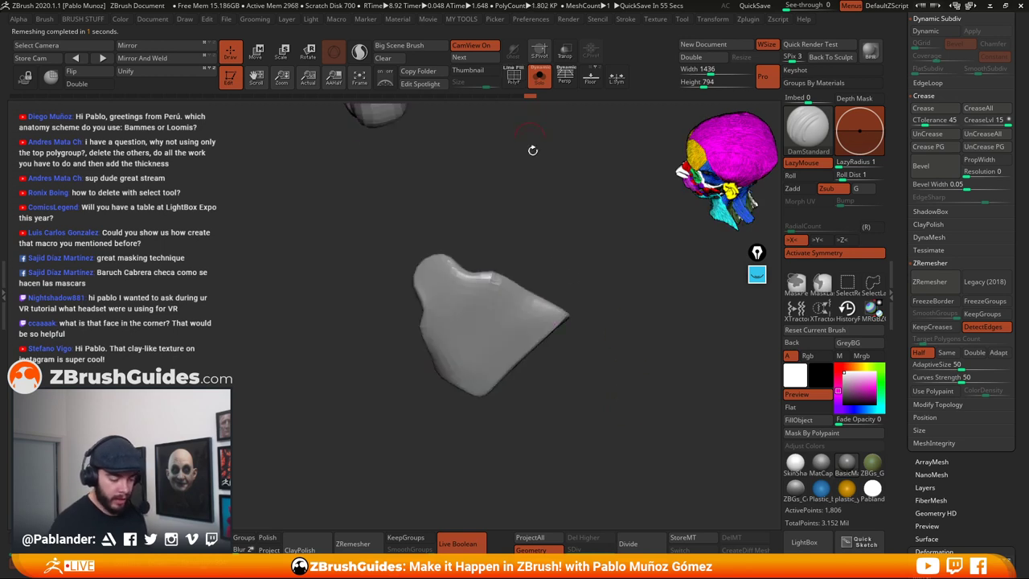
# Sharpen the lower, side and upper edges of the low-poly Extract4 piece with Pinch brush strokes
pyautogui.moveTo(532, 150)
pyautogui.mouseDown()
pyautogui.moveTo(601, 322)
pyautogui.moveTo(611, 321)
pyautogui.moveTo(583, 326)
pyautogui.moveTo(597, 326)
pyautogui.mouseUp()
pyautogui.press('b')
pyautogui.click(635, 366)
pyautogui.press('space')
pyautogui.press('space')
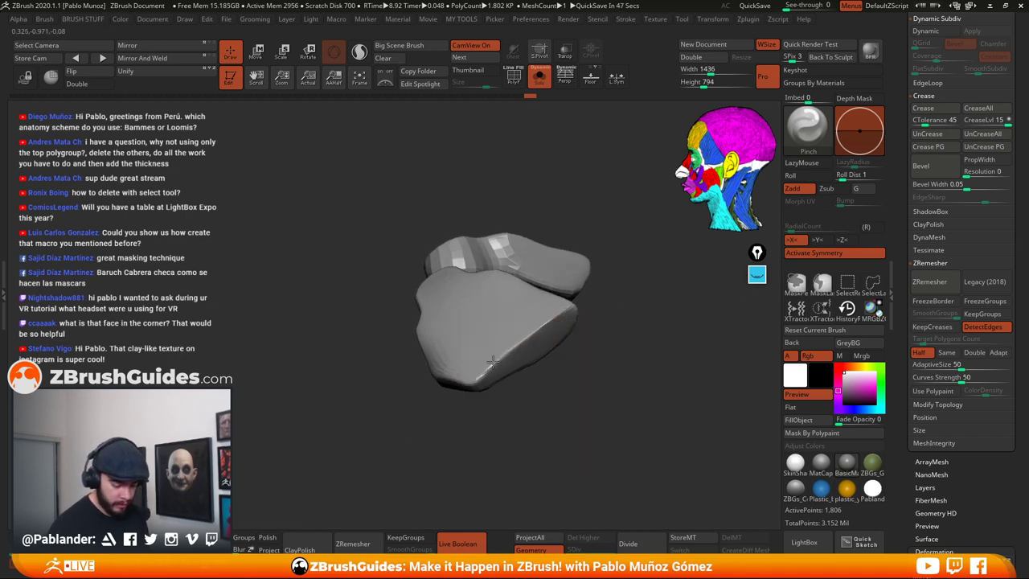
pyautogui.moveTo(496, 360); pyautogui.dragTo(537, 299, button='right')
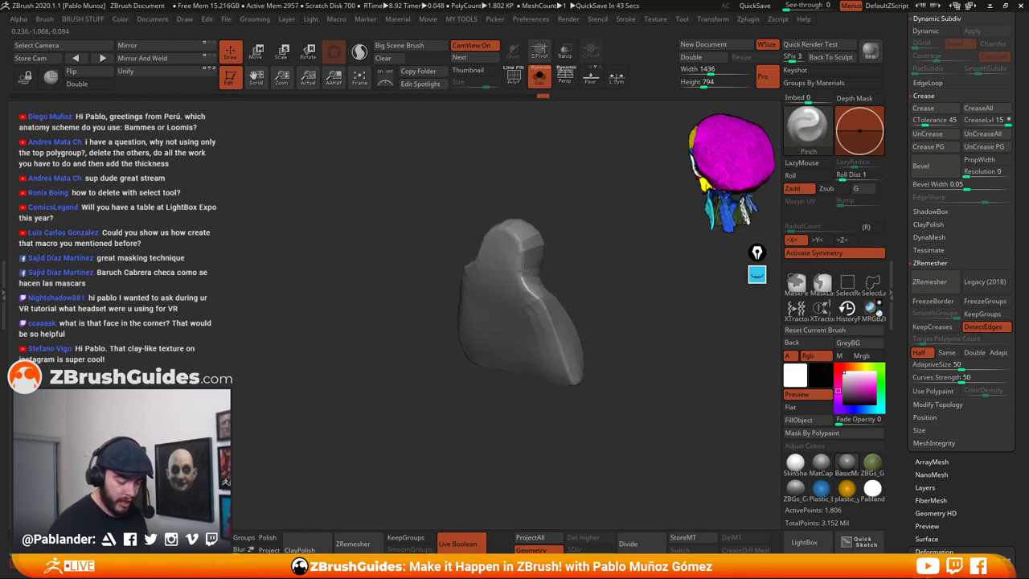
pyautogui.moveTo(513, 228); pyautogui.dragTo(516, 245, button='right')
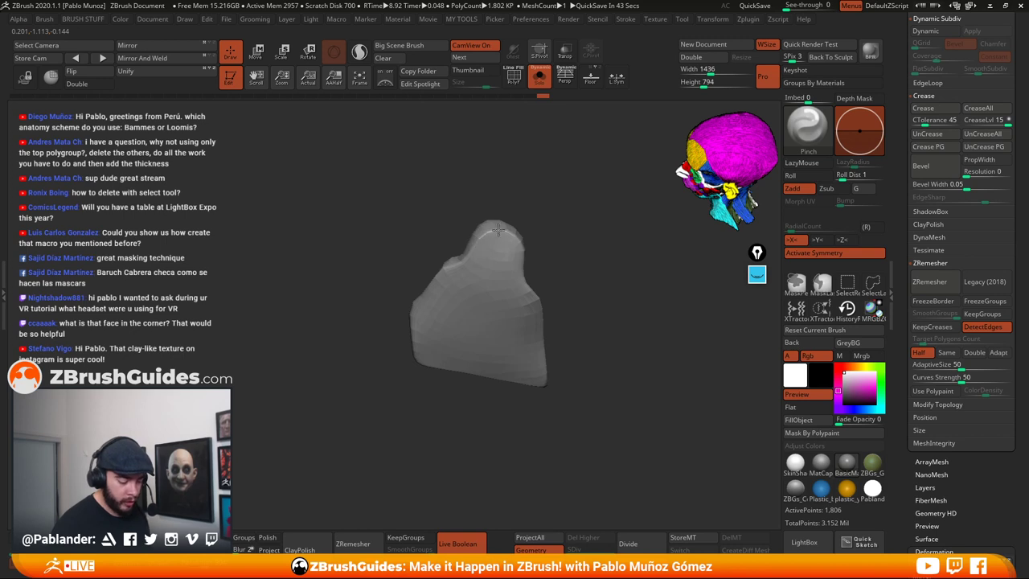
pyautogui.moveTo(498, 230); pyautogui.dragTo(508, 233)
pyautogui.moveTo(543, 245); pyautogui.dragTo(579, 255, button='right')
pyautogui.moveTo(481, 265); pyautogui.dragTo(456, 266)
pyautogui.moveTo(542, 225); pyautogui.dragTo(446, 277, button='right')
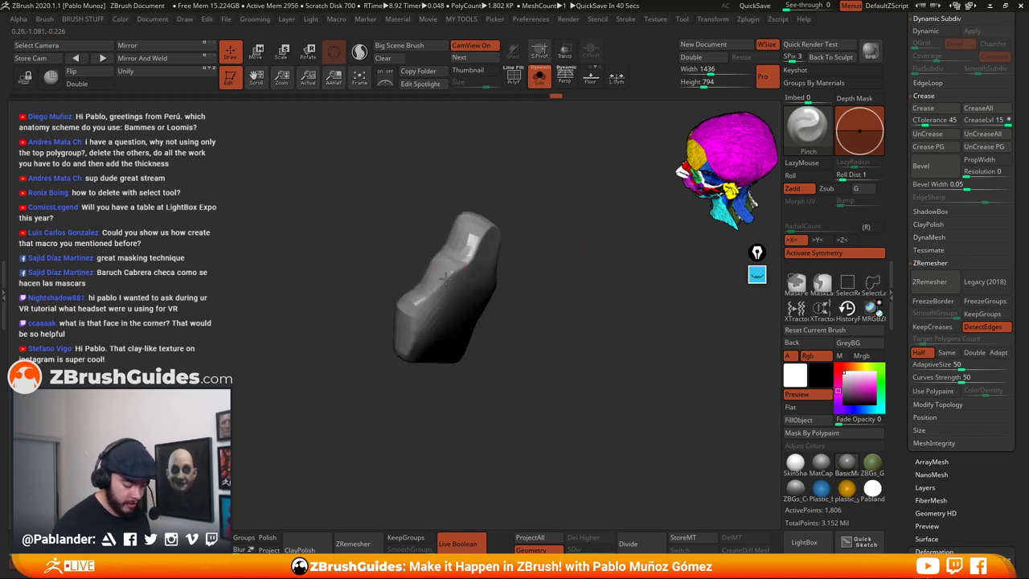
pyautogui.moveTo(410, 336); pyautogui.dragTo(533, 305, button='right')
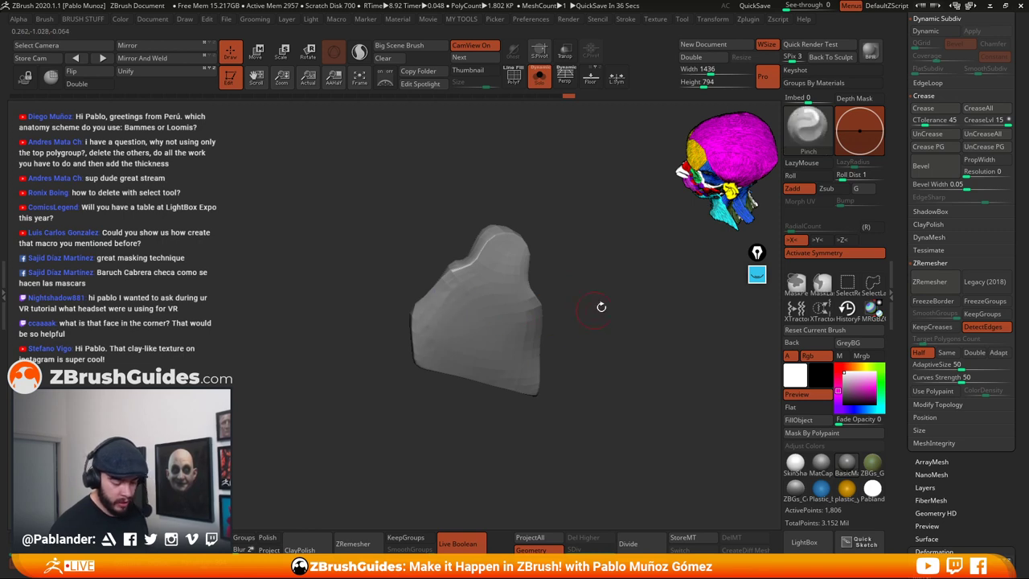
pyautogui.moveTo(599, 303); pyautogui.dragTo(577, 349, button='right')
pyautogui.moveTo(448, 389); pyautogui.dragTo(591, 331, button='right')
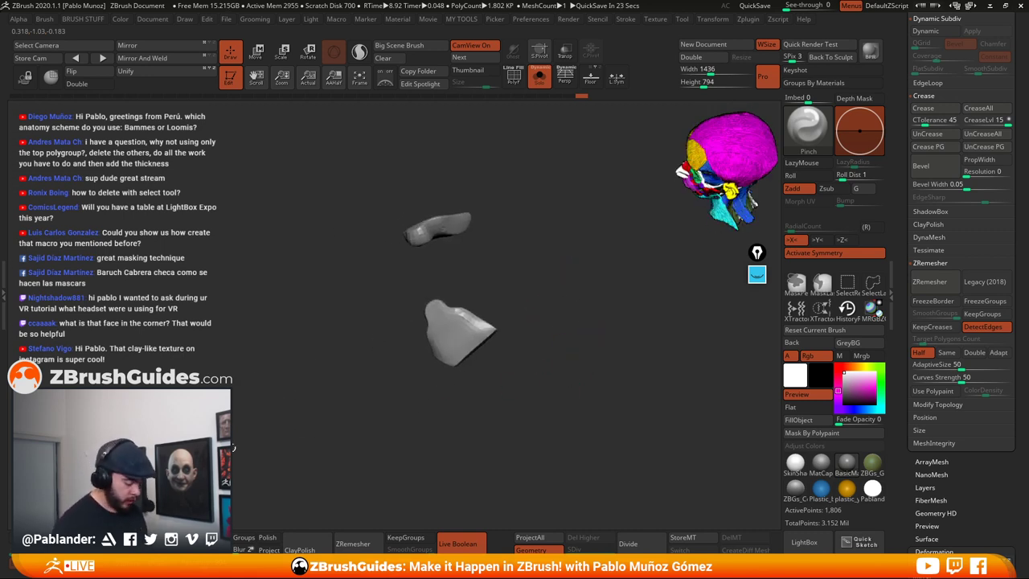
# Turn on Dynamic Subdivision for the Extract4 piece
pyautogui.press('d')
pyautogui.moveTo(523, 362); pyautogui.dragTo(542, 354, button='right')
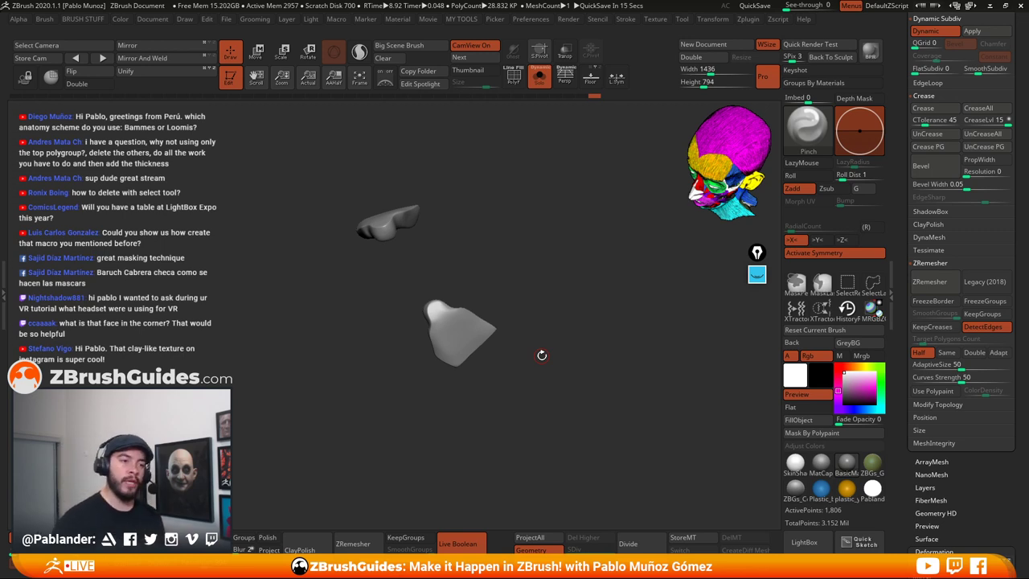
# Select the hPolish brush and flatten the surface along the edge of the Extract4 piece
pyautogui.moveTo(541, 307)
pyautogui.mouseDown(button='right')
pyautogui.moveTo(567, 332)
pyautogui.moveTo(513, 351)
pyautogui.mouseUp(button='right')
pyautogui.moveTo(513, 351)
pyautogui.keyDown('alt'); pyautogui.mouseDown(button='right')
pyautogui.moveTo(489, 340)
pyautogui.moveTo(501, 355)
pyautogui.mouseUp(button='right'); pyautogui.keyUp('alt')
pyautogui.moveTo(501, 355)
pyautogui.keyDown('alt'); pyautogui.mouseDown(button='right')
pyautogui.moveTo(537, 305)
pyautogui.moveTo(573, 315)
pyautogui.mouseUp(button='right'); pyautogui.keyUp('alt')
pyautogui.press('space')
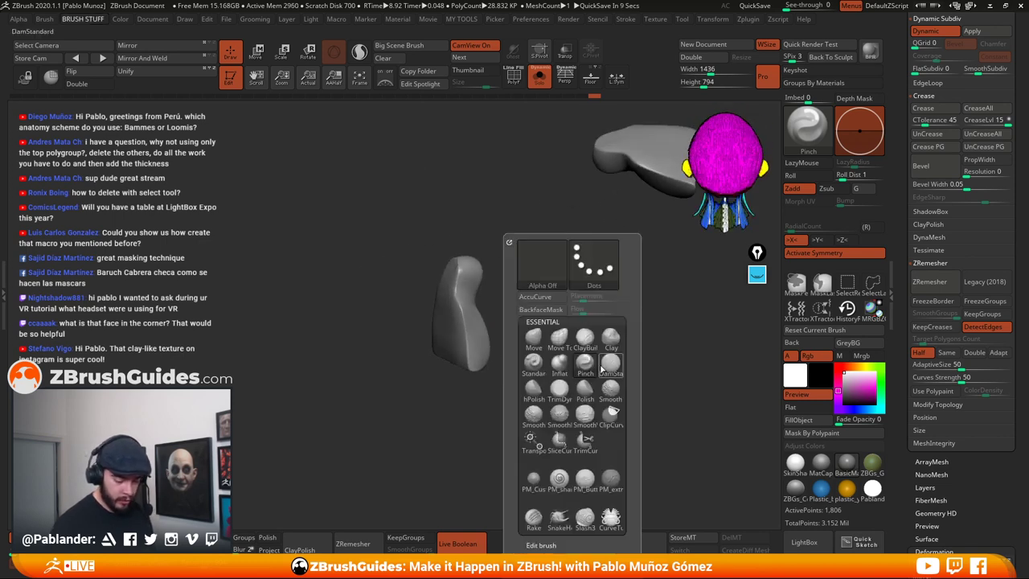
pyautogui.click(532, 389)
pyautogui.press('space')
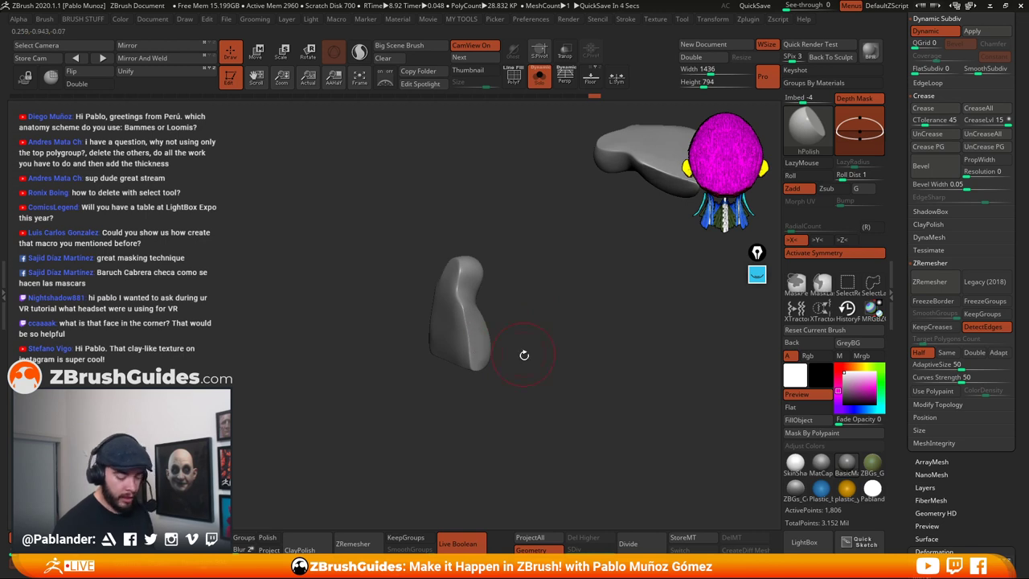
pyautogui.moveTo(470, 320); pyautogui.dragTo(488, 362)
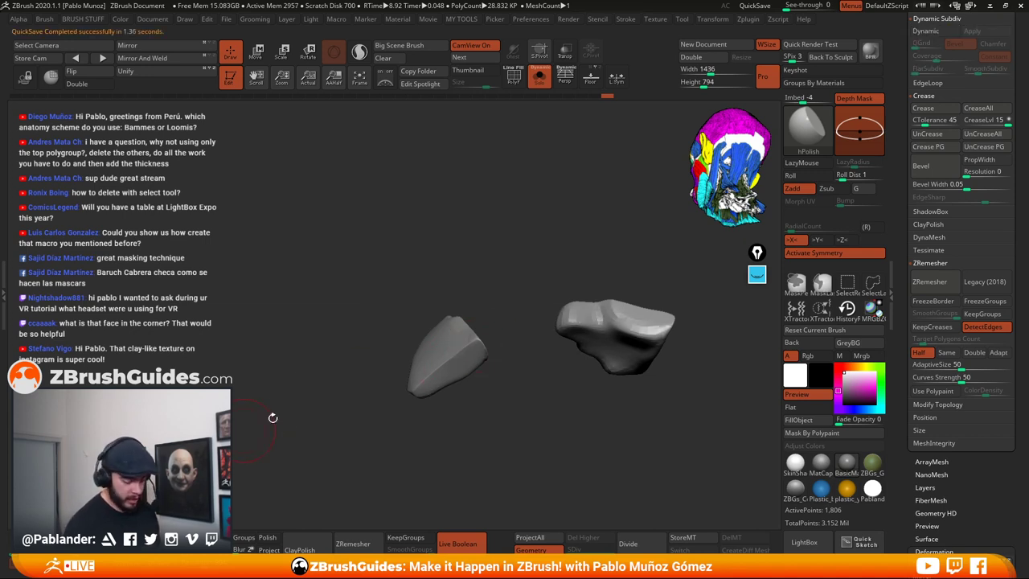
# Check the Extract4 piece's wireframe while switching Dynamic Subdivision back on
pyautogui.hotkey('shift', 'f')
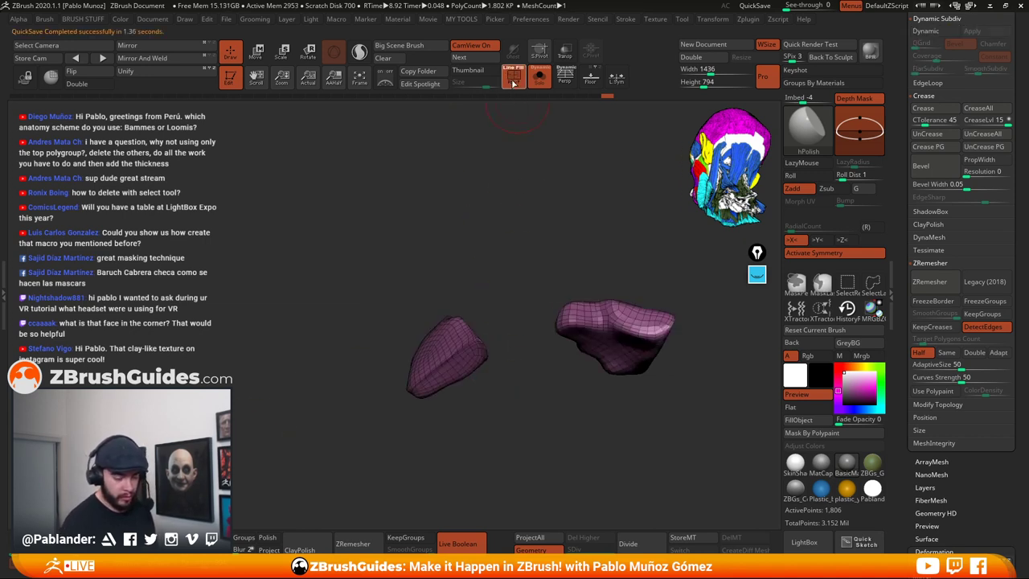
pyautogui.press('d')
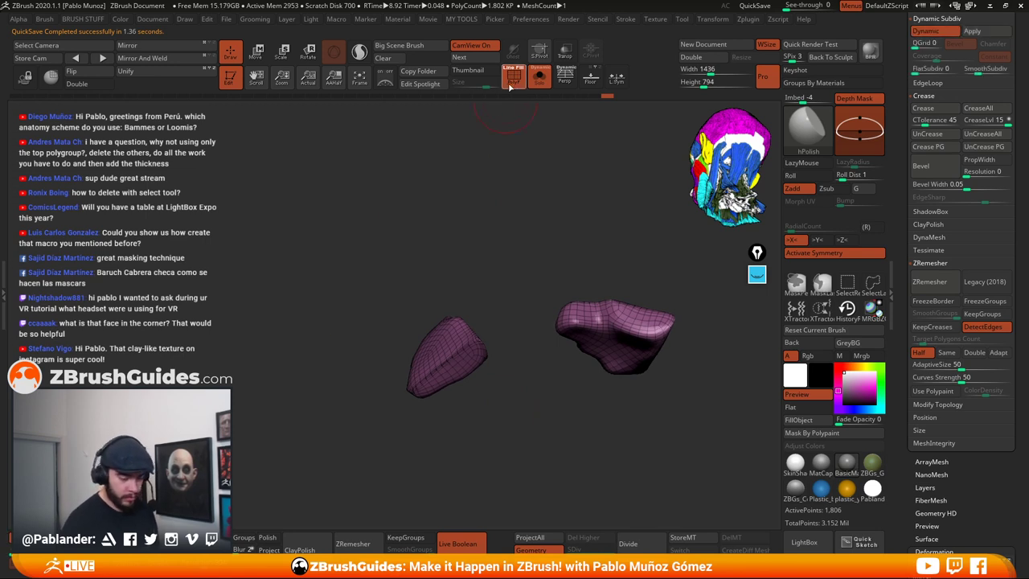
pyautogui.click(513, 77)
# Polish the outer face and rim of the Extract4 piece with further hPolish strokes
pyautogui.moveTo(501, 386); pyautogui.dragTo(471, 427)
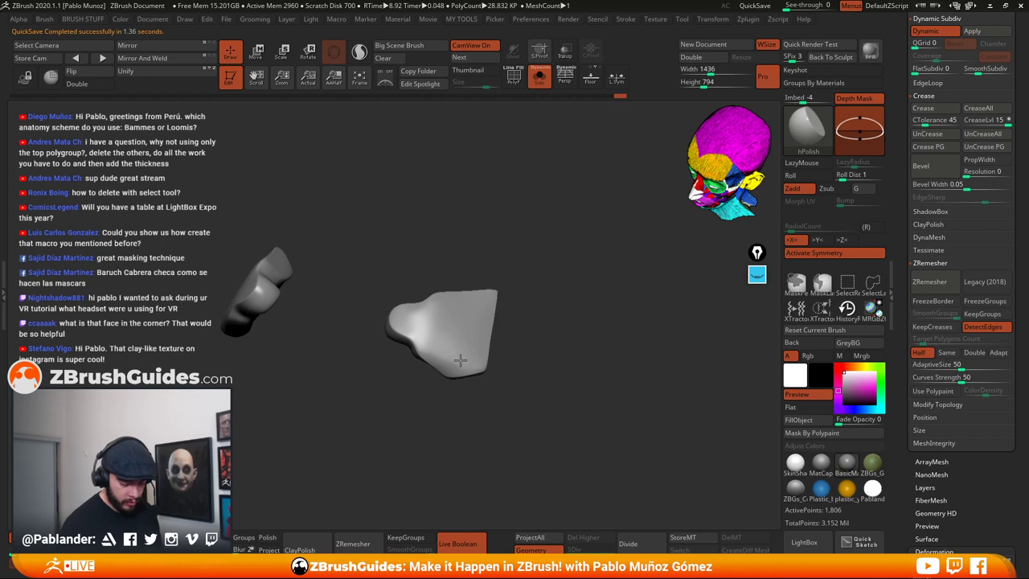
pyautogui.moveTo(507, 336); pyautogui.dragTo(450, 306)
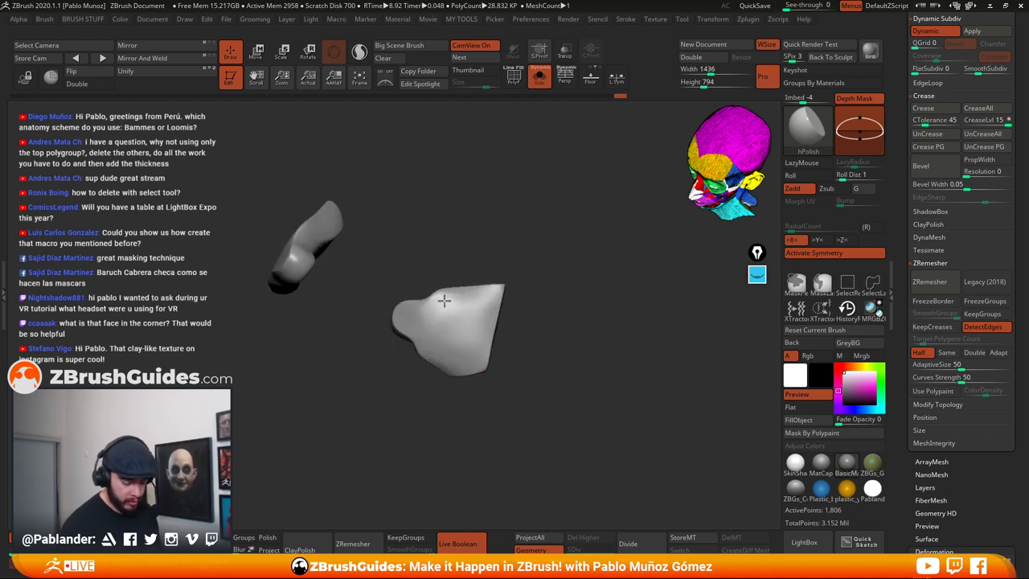
pyautogui.moveTo(495, 299); pyautogui.dragTo(549, 280, button='right')
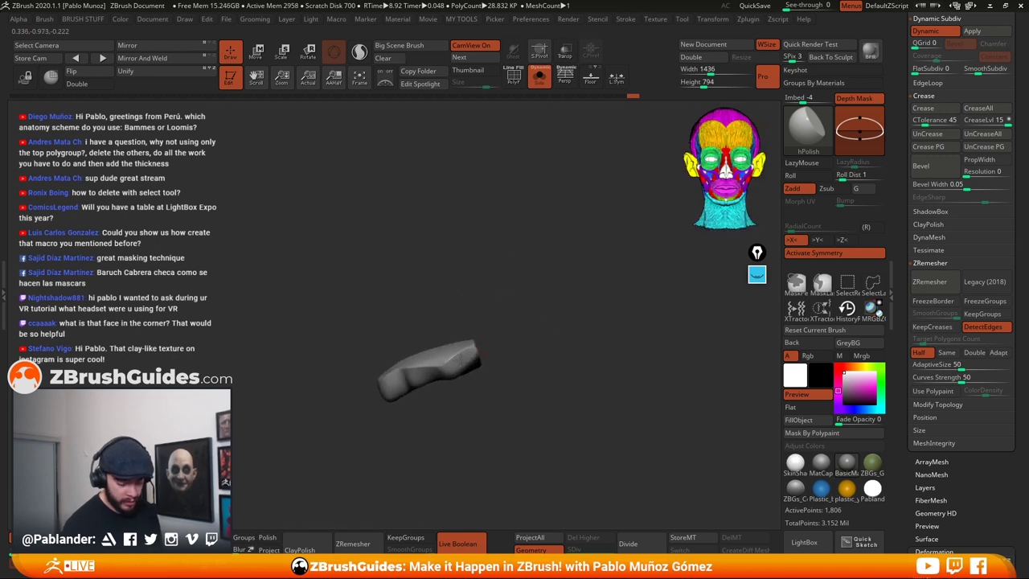
pyautogui.moveTo(458, 366); pyautogui.dragTo(565, 298, button='right')
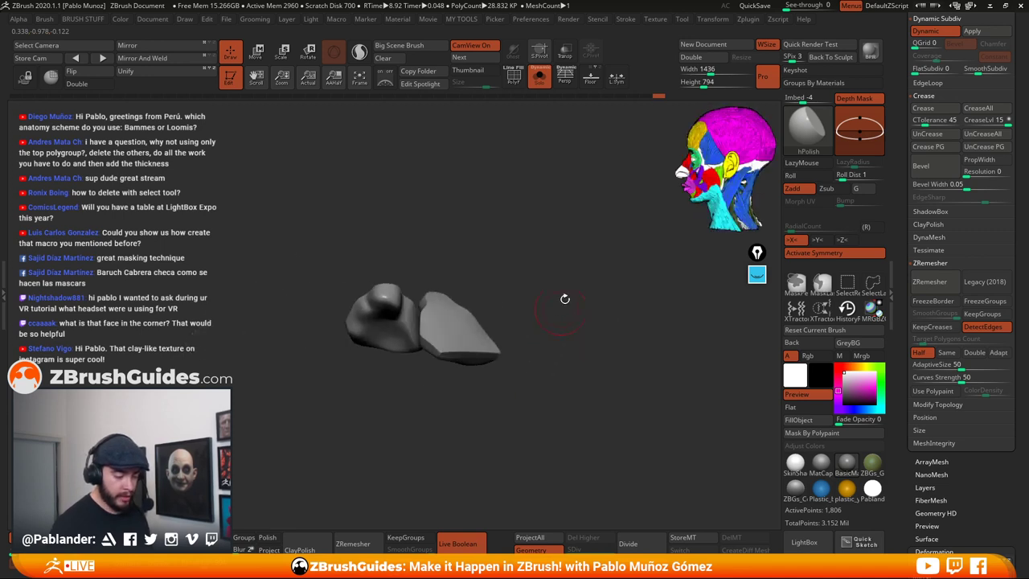
pyautogui.hotkey('shift', 'f')
pyautogui.hotkey('shift', 'f')
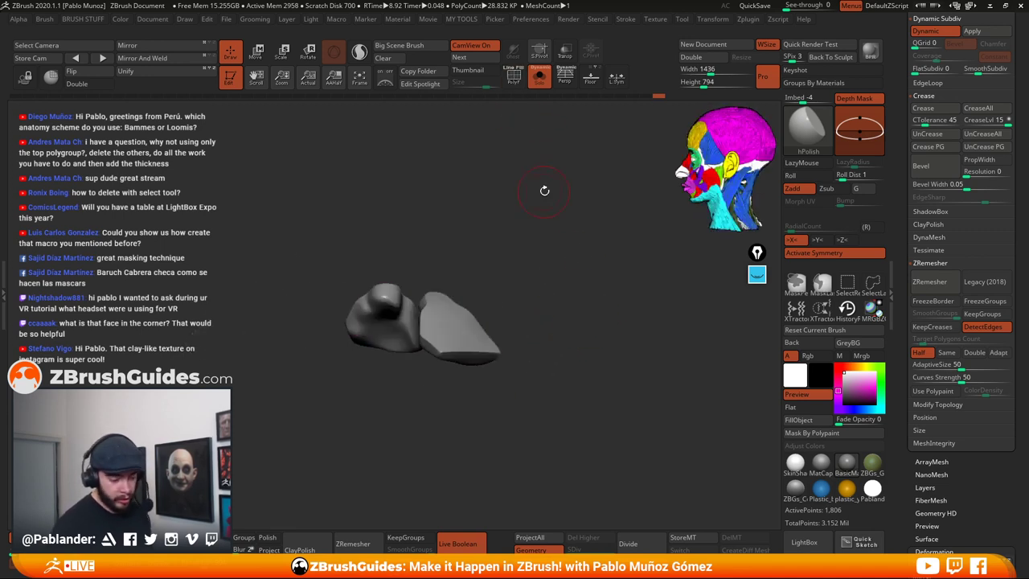
# Leave Solo mode to show the panel within the whole head, and make the Move brush active
pyautogui.keyDown('ctrl'); pyautogui.moveTo(544, 190); pyautogui.dragTo(586, 246, button='right'); pyautogui.keyUp('ctrl')
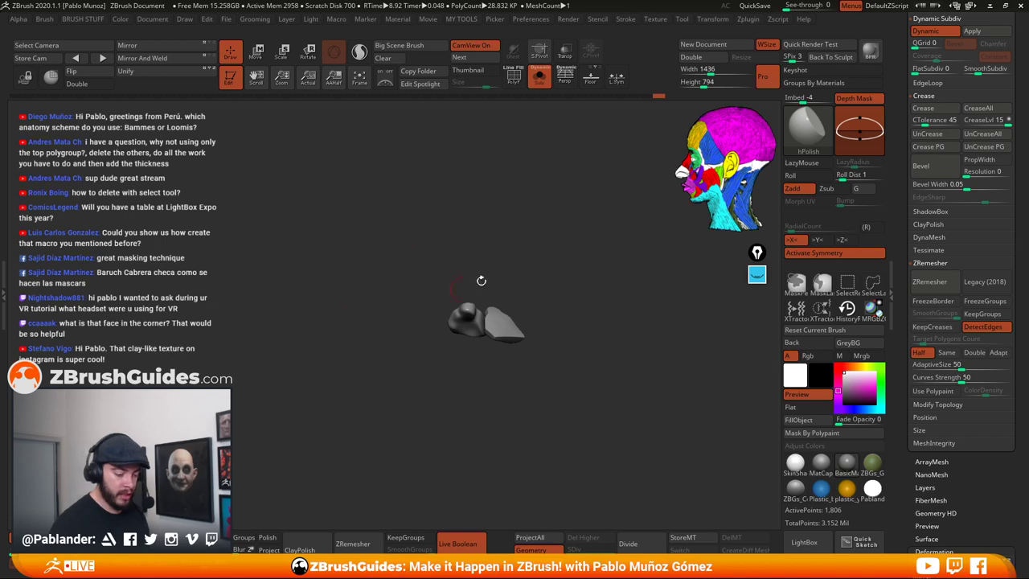
pyautogui.moveTo(480, 281); pyautogui.dragTo(482, 293, button='right')
pyautogui.click(540, 77)
pyautogui.moveTo(611, 316)
pyautogui.keyDown('ctrl'); pyautogui.mouseDown(button='right')
pyautogui.moveTo(611, 377)
pyautogui.moveTo(603, 338)
pyautogui.moveTo(563, 301)
pyautogui.mouseUp(button='right'); pyautogui.keyUp('ctrl')
pyautogui.press('space')
pyautogui.click(571, 340)
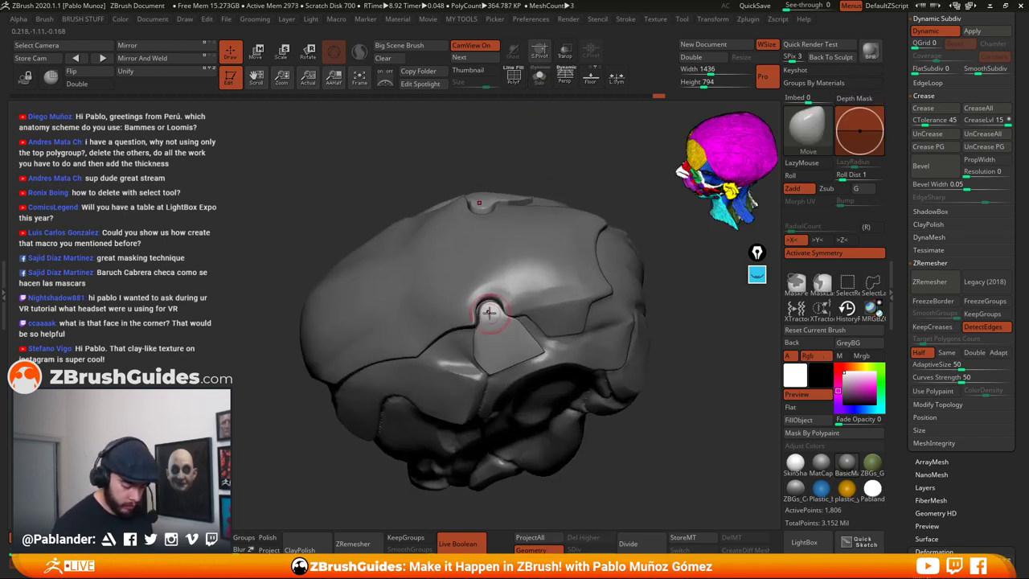
# Resize the Move brush and nudge the Extract4 panel's outline and corner to fit against the surrounding plates
pyautogui.moveTo(488, 313); pyautogui.dragTo(485, 309, button='right')
pyautogui.press('space')
pyautogui.moveTo(491, 312); pyautogui.dragTo(513, 312)
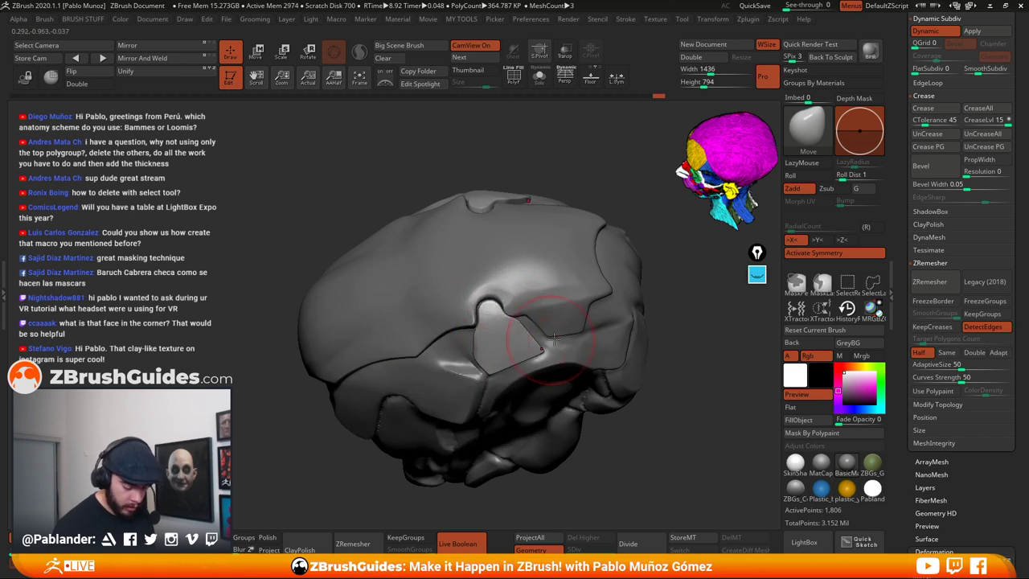
pyautogui.moveTo(539, 325); pyautogui.dragTo(535, 325, button='right')
pyautogui.press('space')
pyautogui.moveTo(535, 325); pyautogui.dragTo(517, 324)
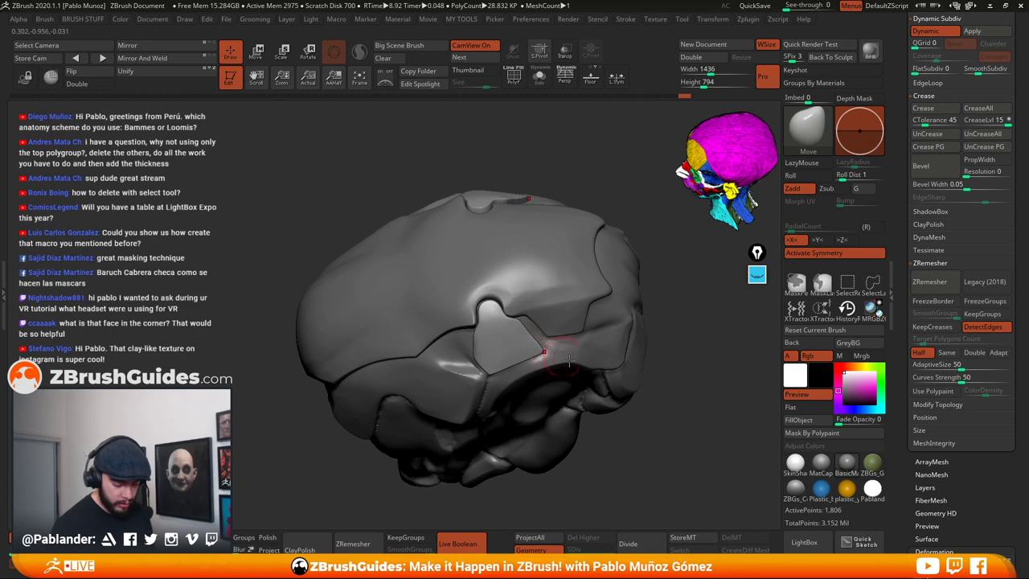
pyautogui.moveTo(505, 366); pyautogui.dragTo(482, 277, button='right')
pyautogui.moveTo(639, 345)
pyautogui.mouseDown()
pyautogui.moveTo(655, 346)
pyautogui.moveTo(644, 342)
pyautogui.mouseUp()
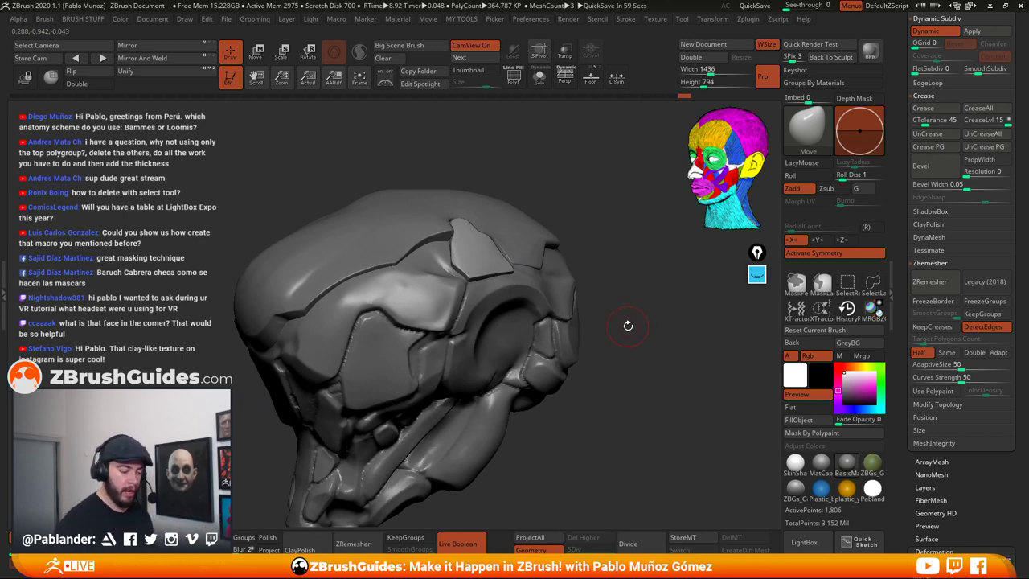
# Turn on the polypaint display for the subtools so the Extract3 top plate shows its magenta colour
pyautogui.scroll(10, 952, 179)
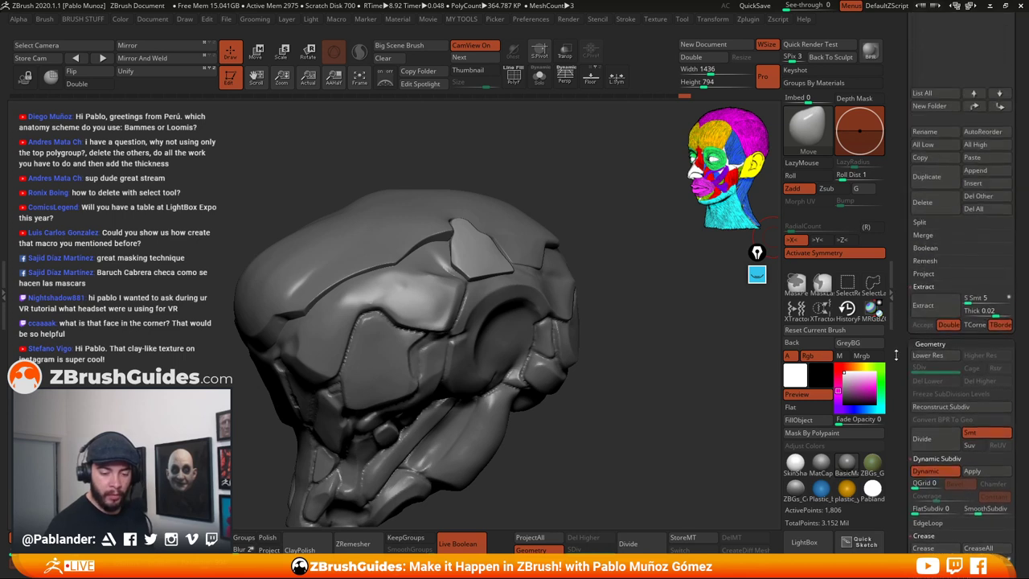
pyautogui.moveTo(953, 184); pyautogui.dragTo(953, 301)
pyautogui.keyDown('shift'); pyautogui.click(994, 139); pyautogui.keyUp('shift')
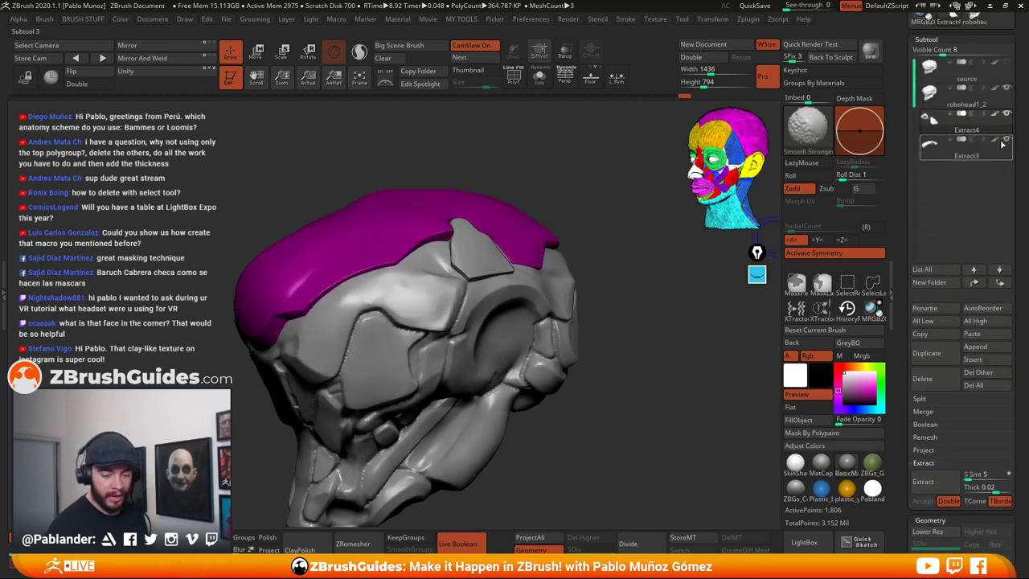
pyautogui.moveTo(633, 361); pyautogui.dragTo(637, 348)
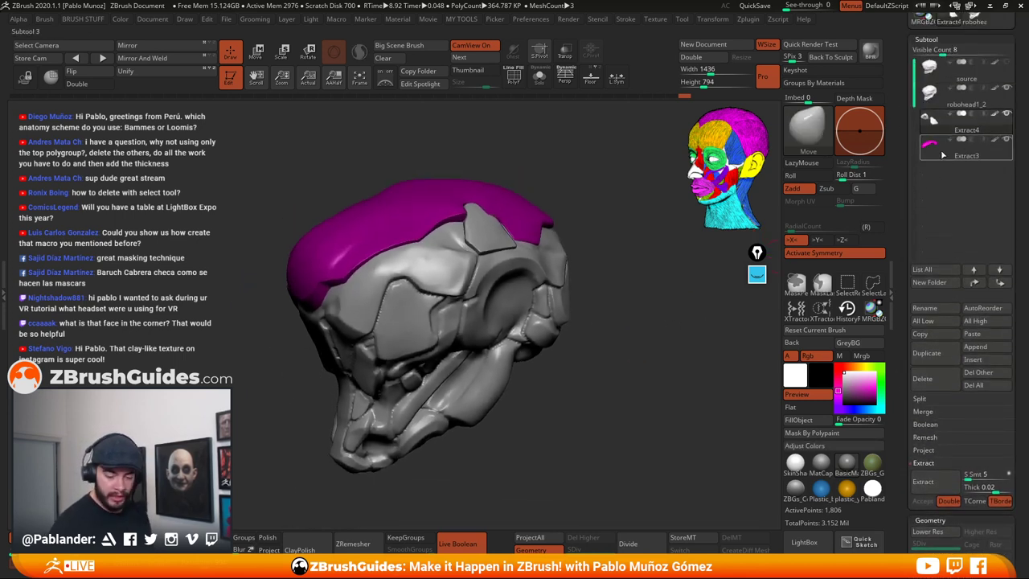
# Fill the Extract4 panel with bright green polypaint
pyautogui.moveTo(866, 409); pyautogui.dragTo(881, 376)
pyautogui.click(798, 419)
pyautogui.moveTo(659, 413)
pyautogui.mouseDown()
pyautogui.moveTo(593, 410)
pyautogui.moveTo(588, 298)
pyautogui.moveTo(587, 360)
pyautogui.mouseUp()
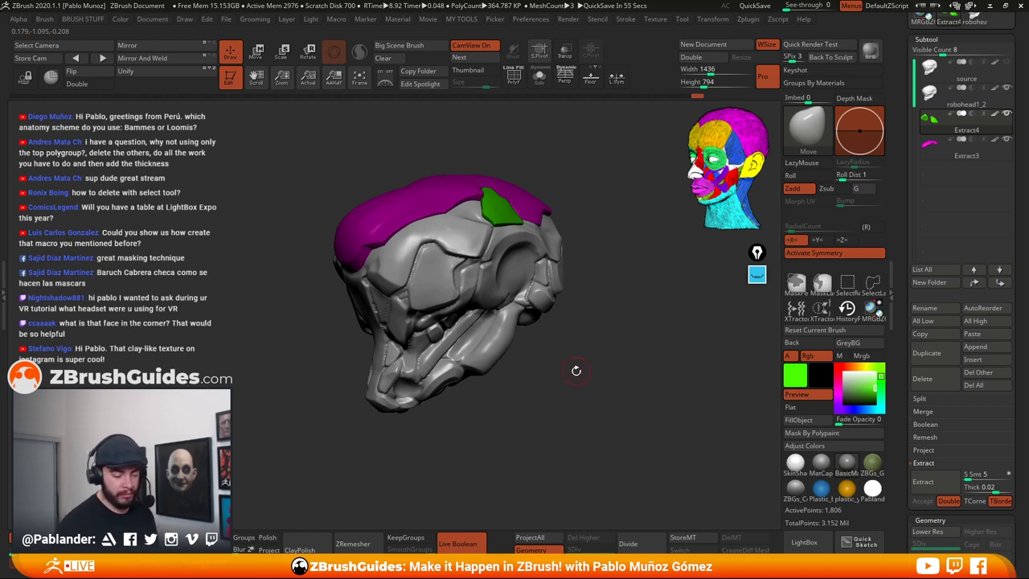
pyautogui.moveTo(584, 346); pyautogui.dragTo(579, 383)
pyautogui.moveTo(602, 327)
pyautogui.mouseDown()
pyautogui.moveTo(601, 371)
pyautogui.moveTo(607, 357)
pyautogui.mouseUp()
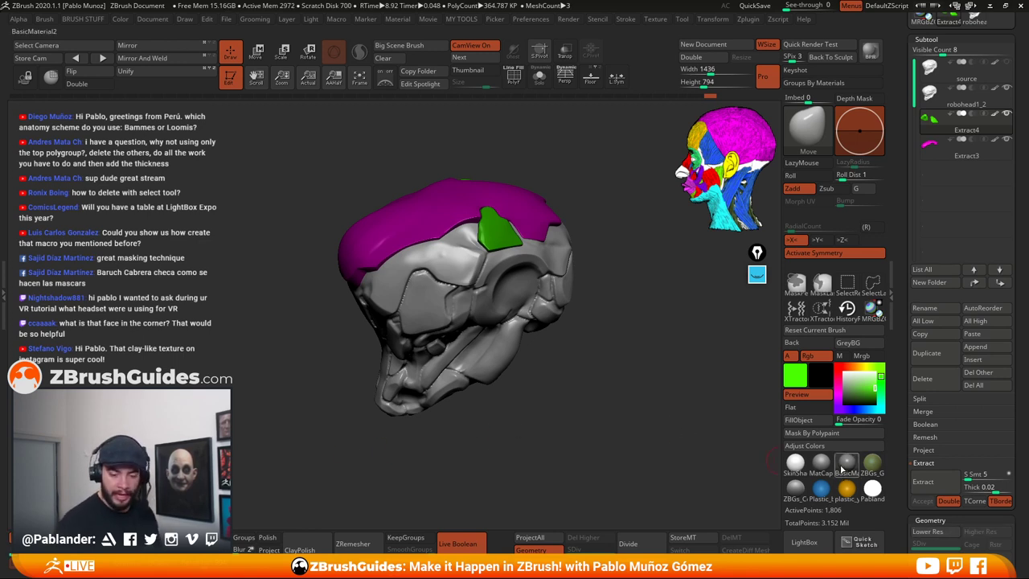
# Select the Extract3 plate and compare its mesh density with the Extract4 piece's polygon information
pyautogui.click(945, 158)
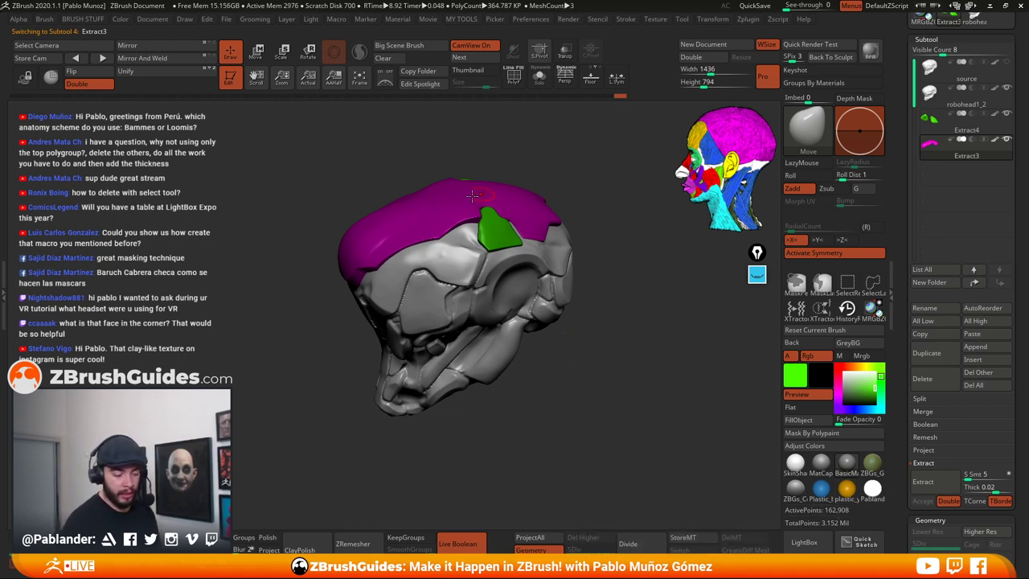
pyautogui.click(513, 77)
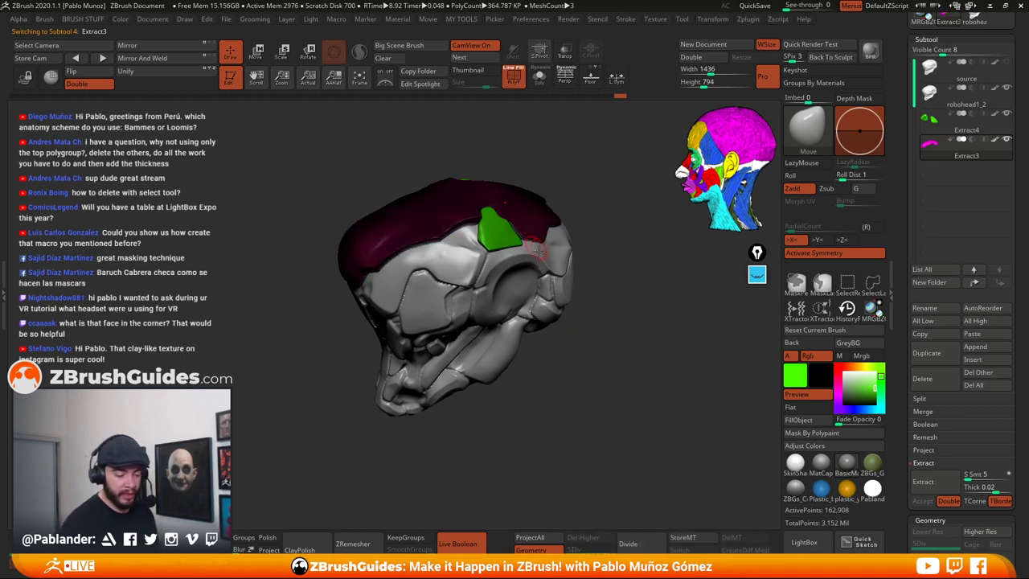
pyautogui.click(513, 76)
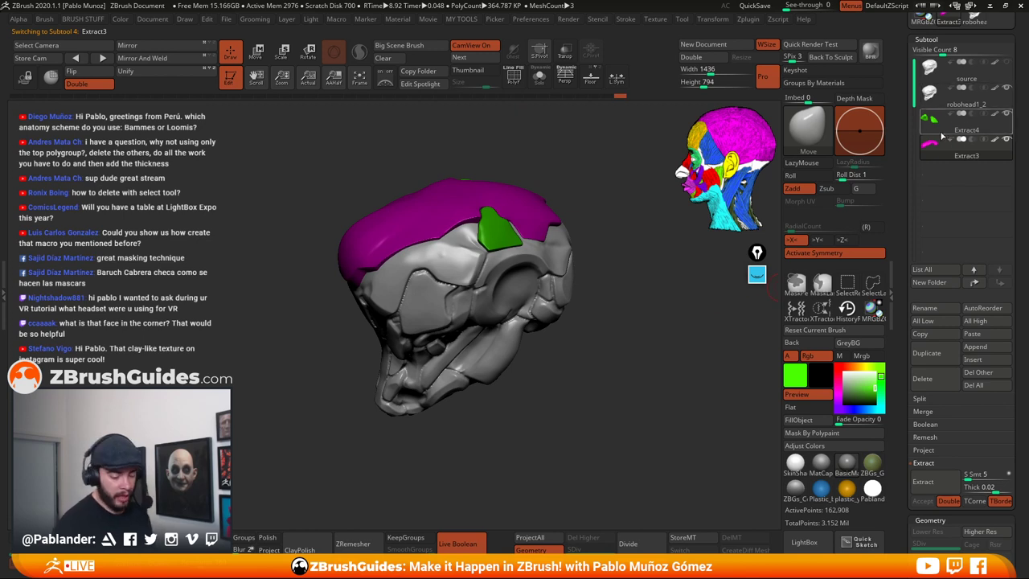
pyautogui.moveTo(942, 136)
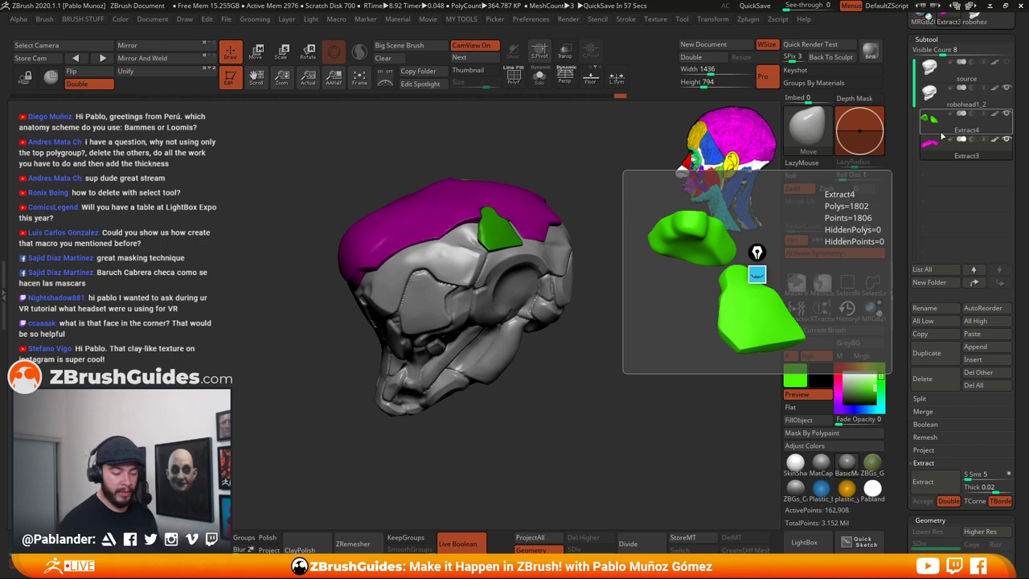
# Adjust the Extract3 plate around the green panel's rounded tip with resized Move brush strokes
pyautogui.moveTo(574, 316); pyautogui.dragTo(595, 367)
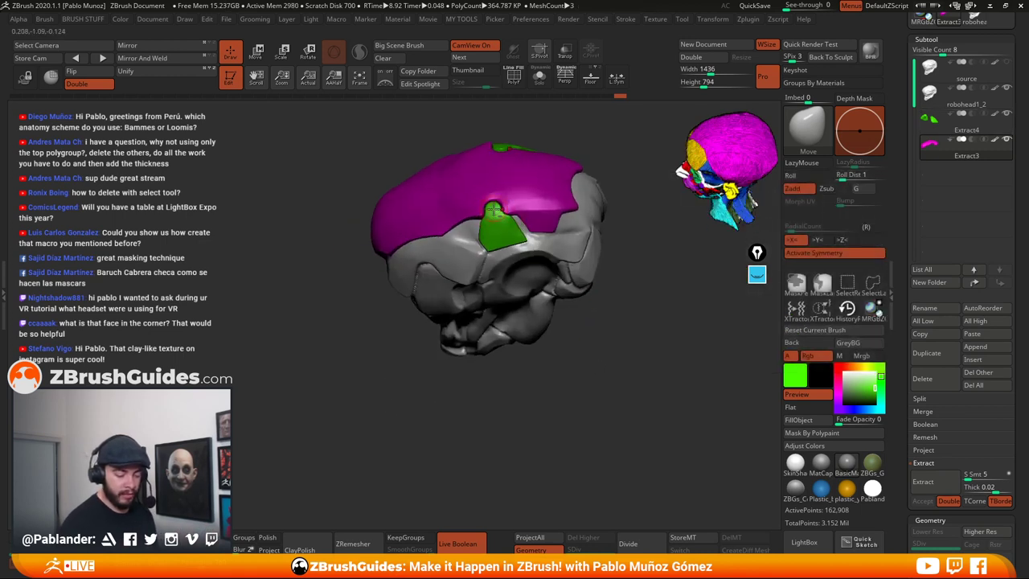
pyautogui.keyDown('ctrl'); pyautogui.moveTo(494, 209); pyautogui.dragTo(506, 251, button='right'); pyautogui.keyUp('ctrl')
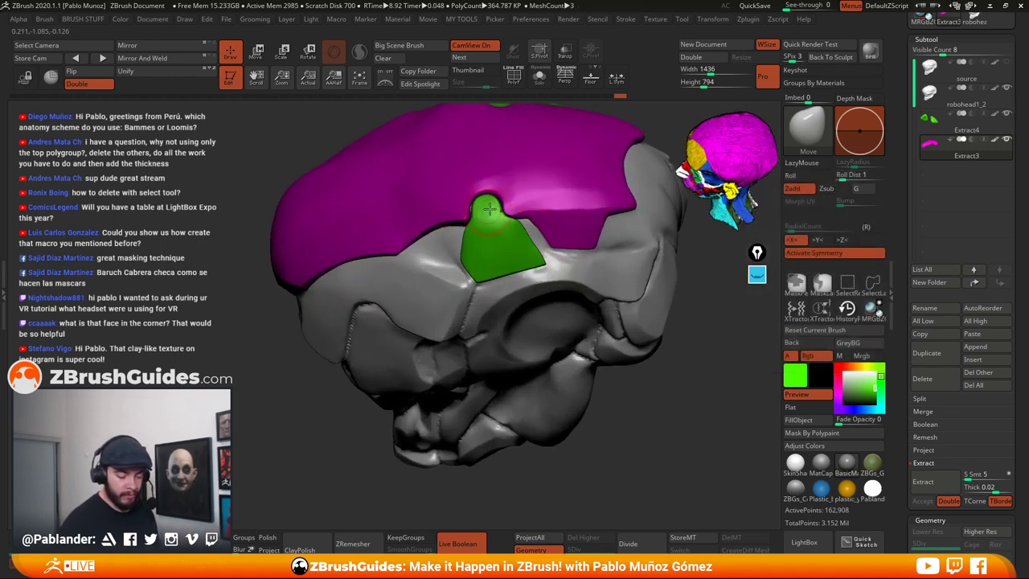
pyautogui.moveTo(489, 213); pyautogui.dragTo(481, 213, button='right')
pyautogui.press('space')
pyautogui.moveTo(489, 210); pyautogui.dragTo(508, 208)
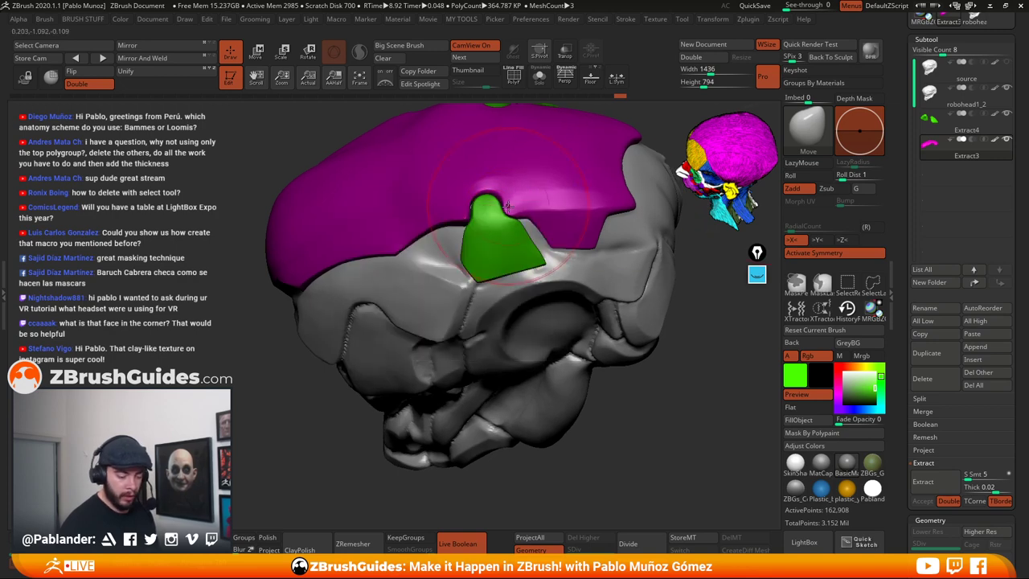
pyautogui.moveTo(508, 206); pyautogui.dragTo(511, 195, button='right')
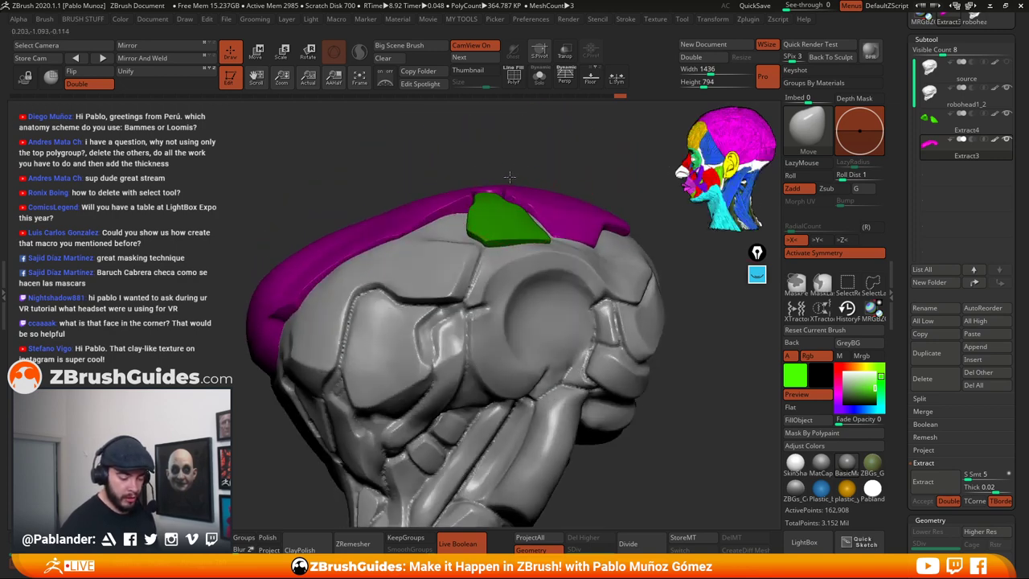
pyautogui.moveTo(552, 228); pyautogui.dragTo(492, 224, button='right')
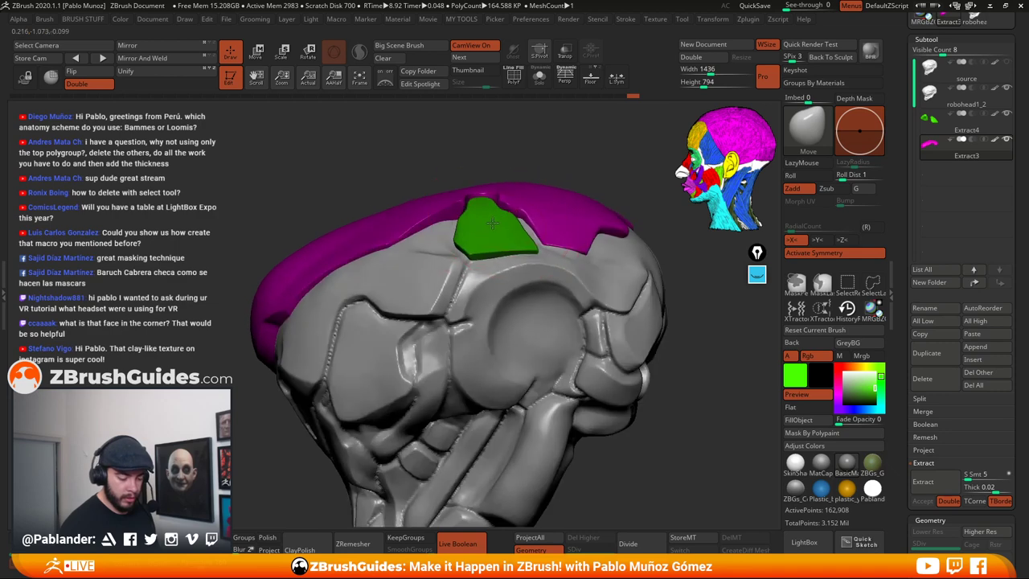
pyautogui.press('space')
pyautogui.moveTo(493, 224); pyautogui.dragTo(478, 223)
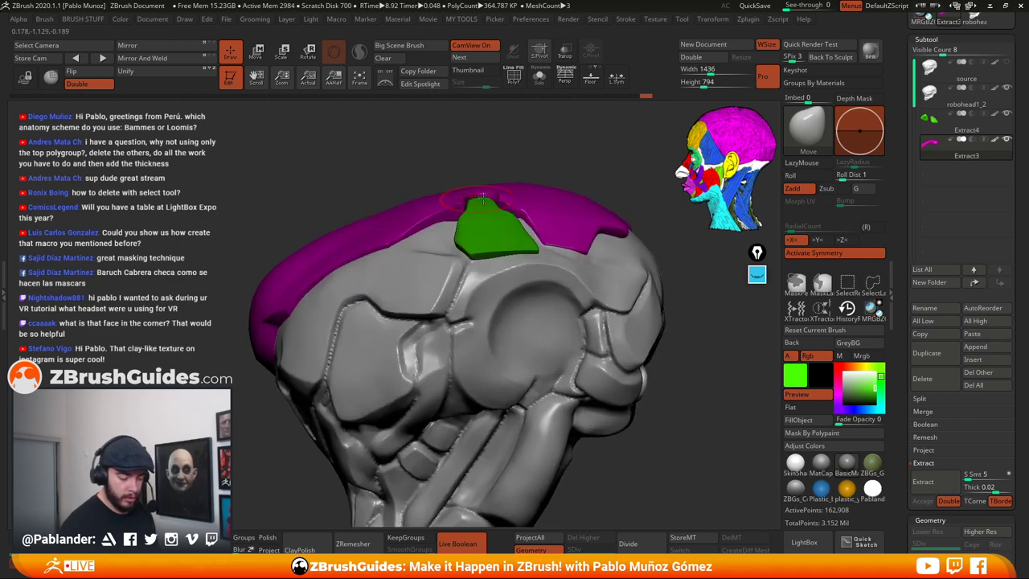
pyautogui.moveTo(506, 191)
pyautogui.mouseDown()
pyautogui.moveTo(572, 208)
pyautogui.moveTo(631, 260)
pyautogui.moveTo(604, 304)
pyautogui.mouseUp()
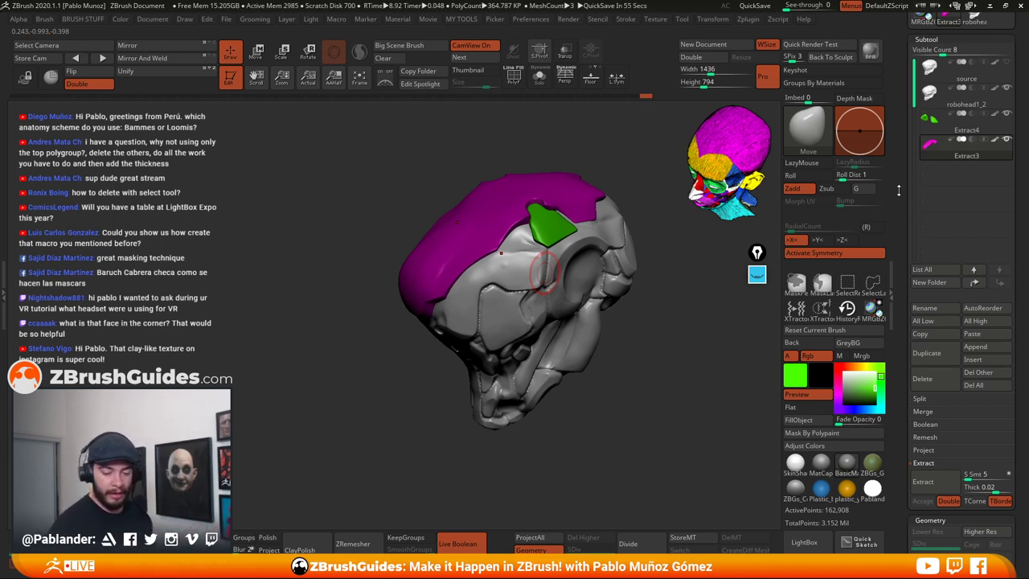
# Switch to the robohead1_2 tool showing the full bust and set the active colour to white
pyautogui.moveTo(898, 160); pyautogui.dragTo(898, 343)
pyautogui.moveTo(655, 347); pyautogui.dragTo(627, 371)
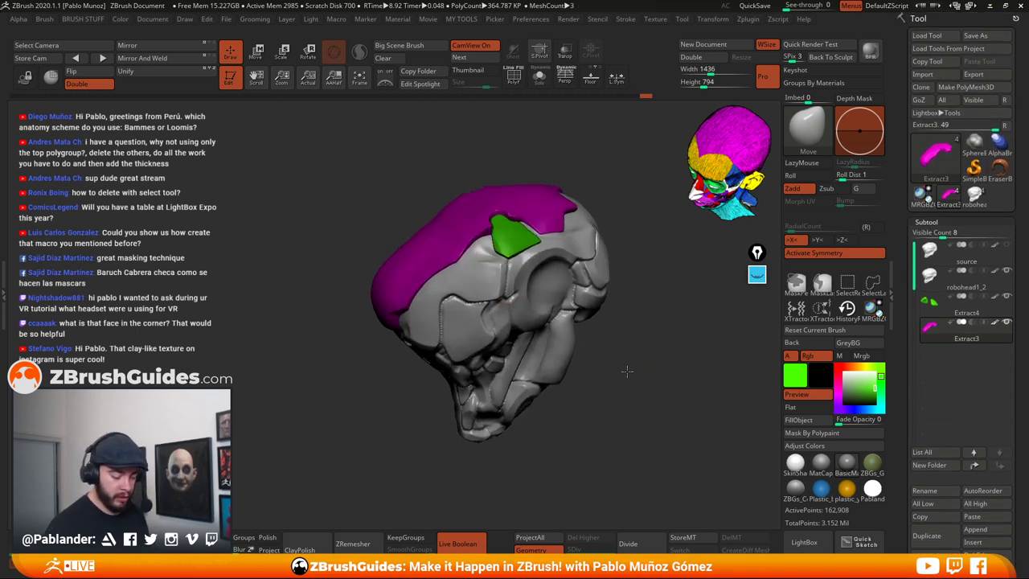
pyautogui.moveTo(633, 330); pyautogui.dragTo(650, 358)
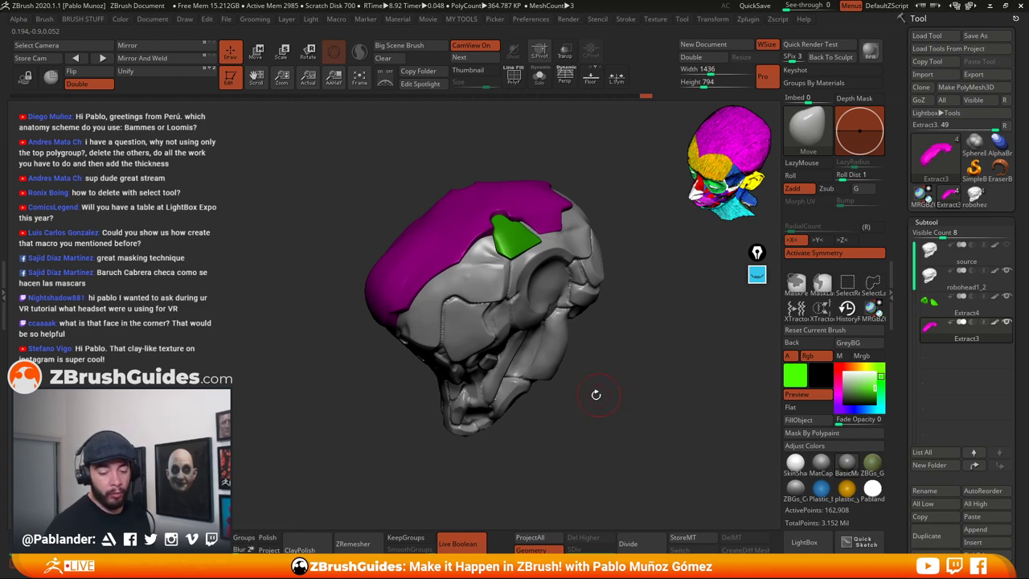
pyautogui.click(973, 197)
pyautogui.moveTo(638, 306); pyautogui.dragTo(558, 289)
pyautogui.click(839, 367)
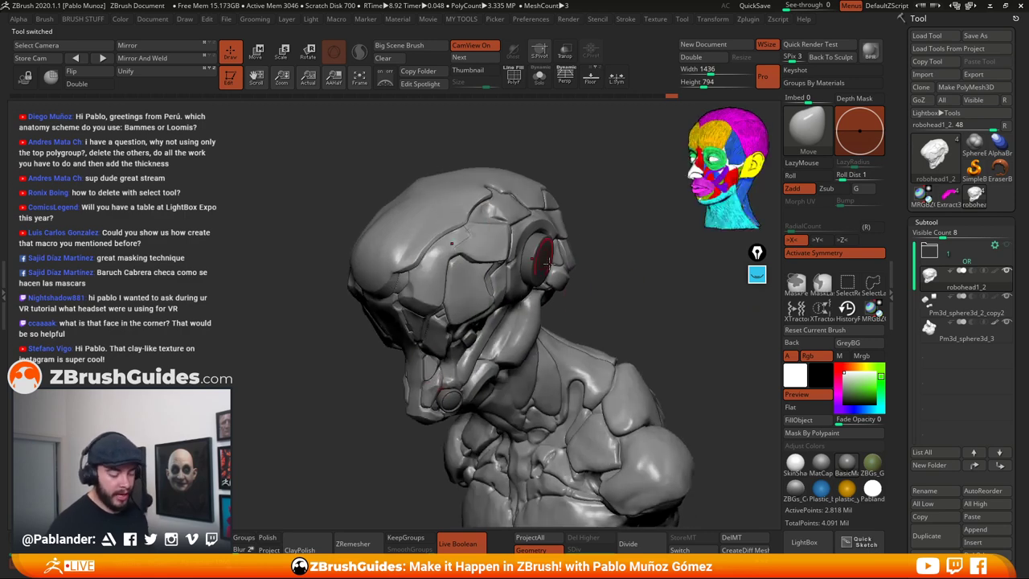
pyautogui.moveTo(616, 315); pyautogui.dragTo(652, 310)
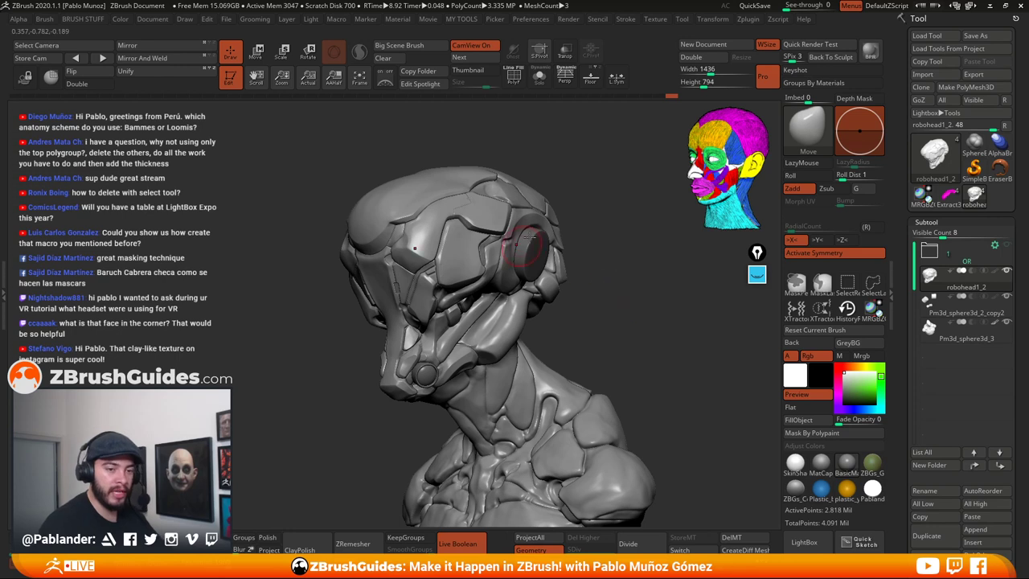
# Choose the Topology brush and return to the Extract3 tool with its robohead1_2 subtool active
pyautogui.moveTo(928, 326)
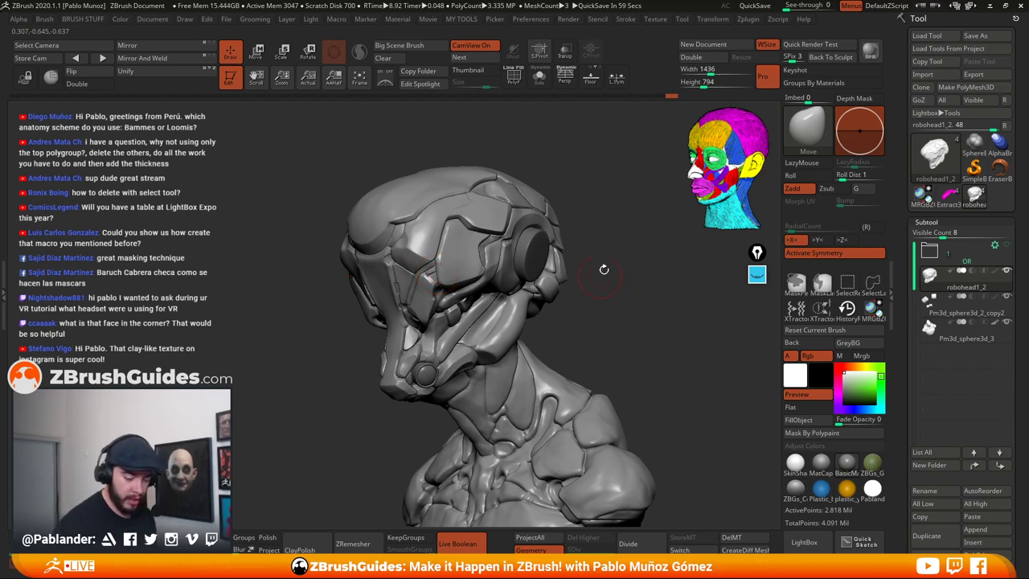
pyautogui.click(808, 128)
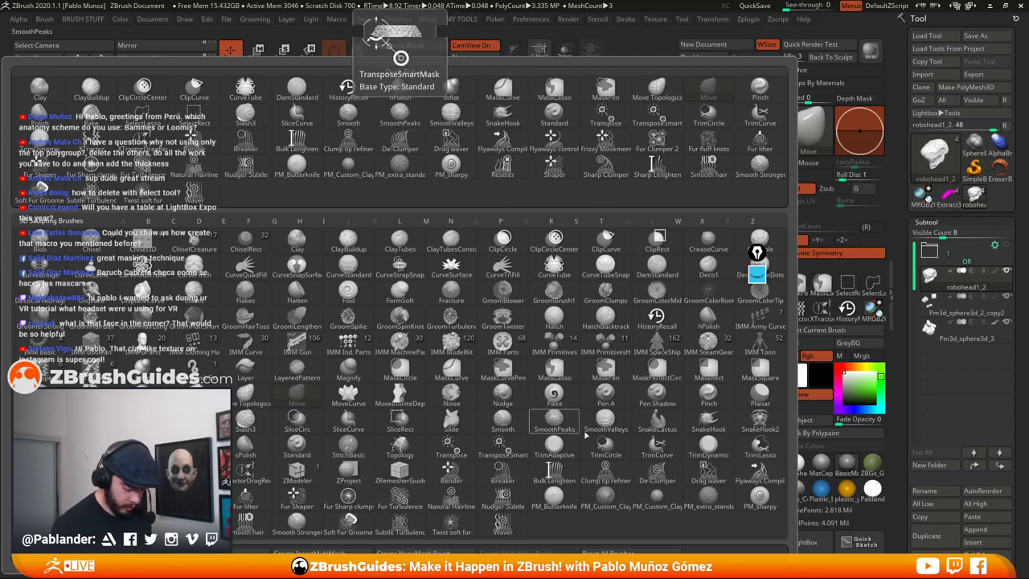
pyautogui.click(406, 446)
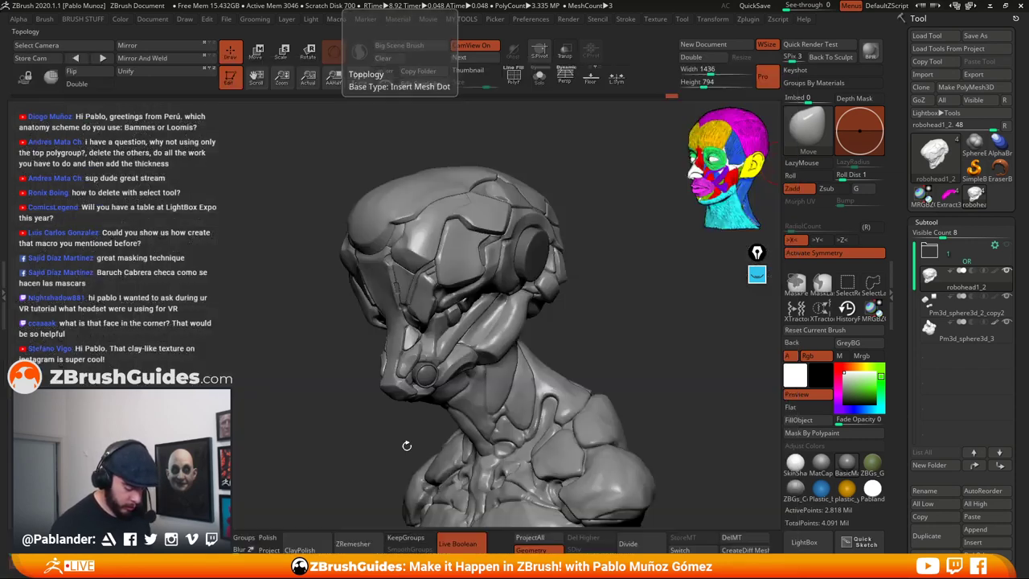
pyautogui.rightClick(453, 232)
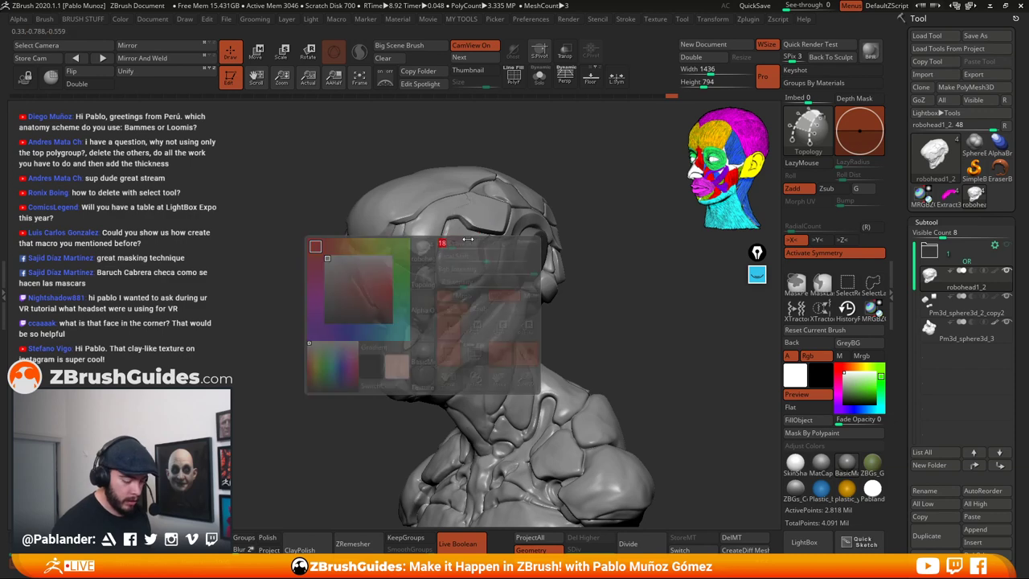
pyautogui.keyDown('alt'); pyautogui.moveTo(468, 239); pyautogui.dragTo(537, 278, button='right'); pyautogui.keyUp('alt')
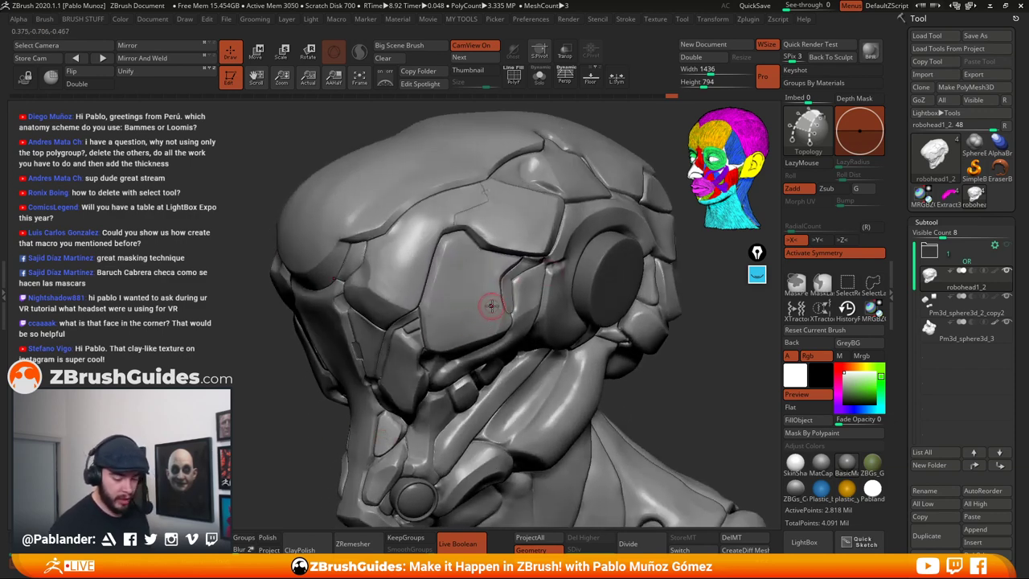
pyautogui.moveTo(490, 302); pyautogui.dragTo(482, 301, button='right')
pyautogui.click(949, 194)
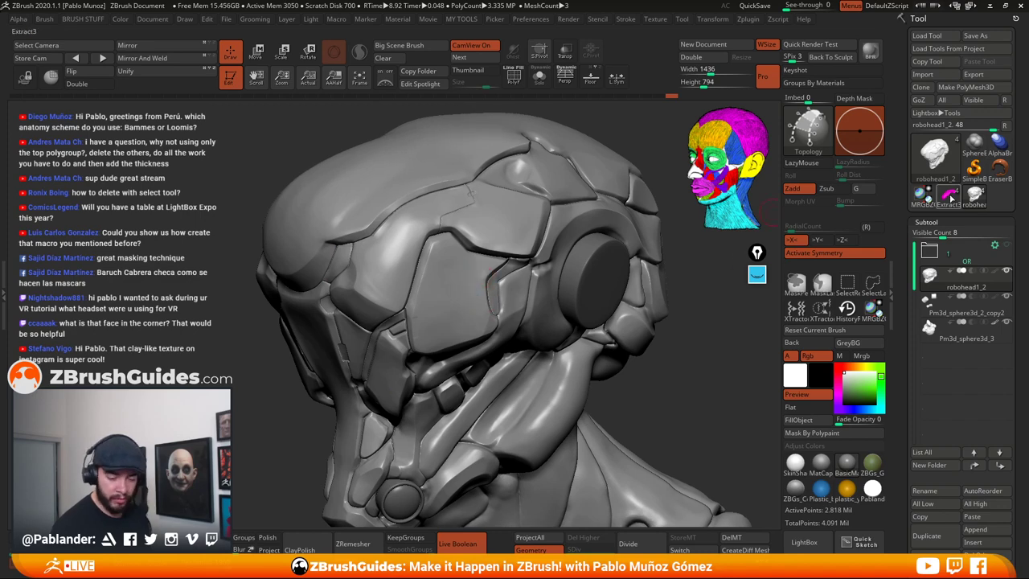
pyautogui.click(957, 274)
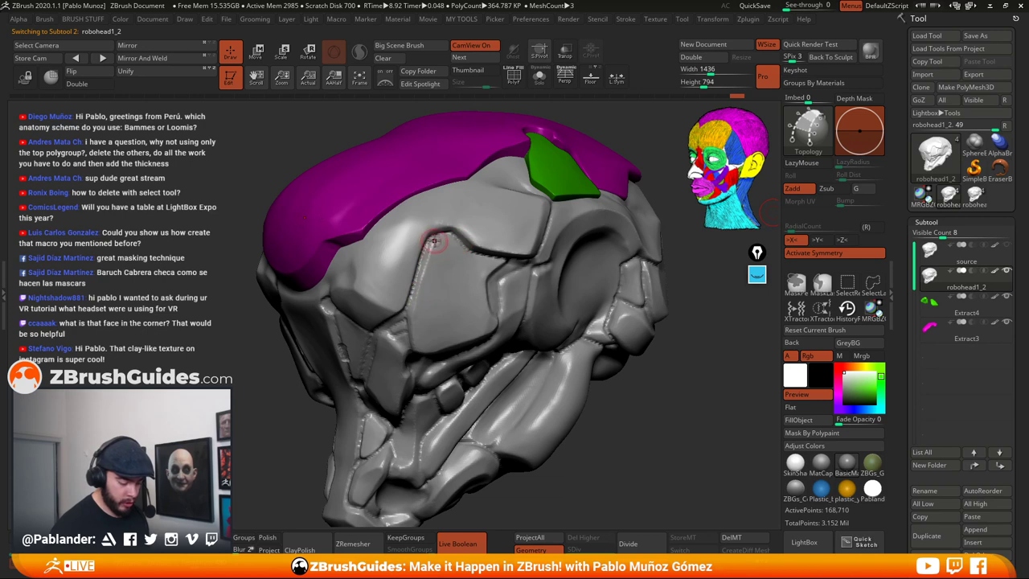
# Draw evenly spaced topology curves running down the cheek panel in front of the ear disc
pyautogui.moveTo(430, 256); pyautogui.dragTo(413, 307)
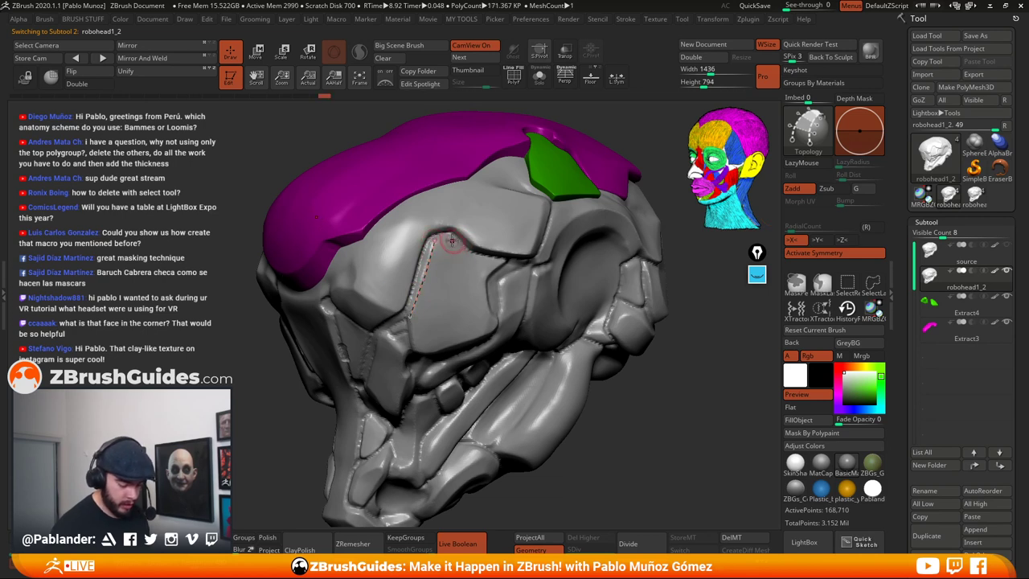
pyautogui.moveTo(452, 235); pyautogui.dragTo(412, 345)
pyautogui.moveTo(466, 251); pyautogui.dragTo(427, 356)
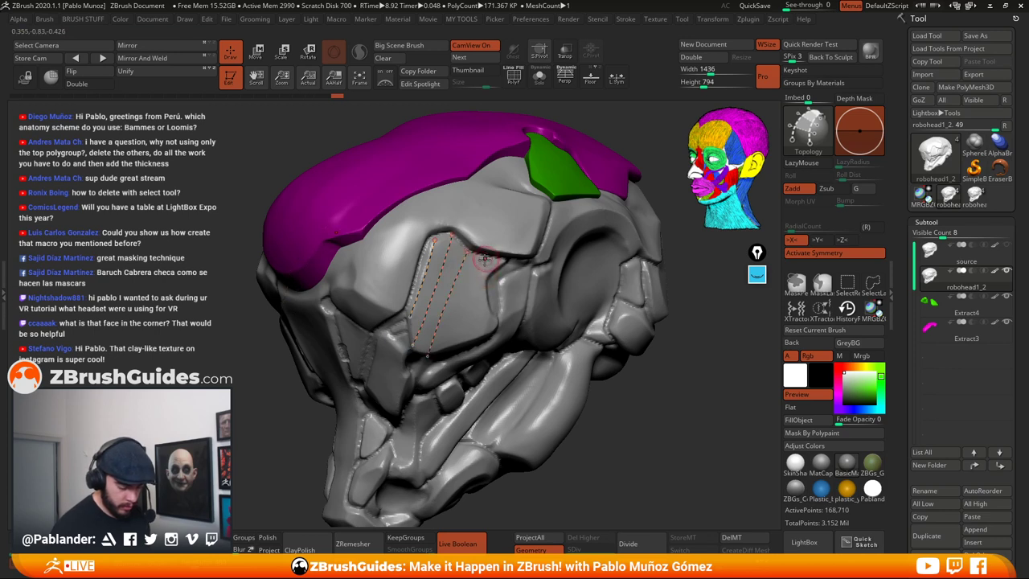
pyautogui.moveTo(482, 261); pyautogui.dragTo(448, 352)
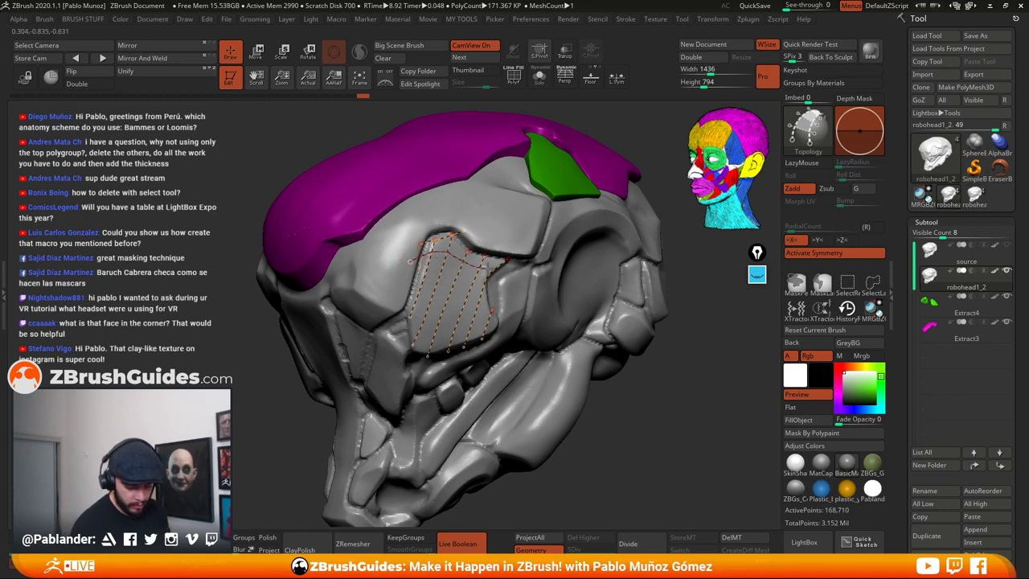
# Draw cross curves over the lengthwise ones from the cheek panel's upper to lower edge, completing the quad grid
pyautogui.moveTo(488, 266); pyautogui.dragTo(505, 273)
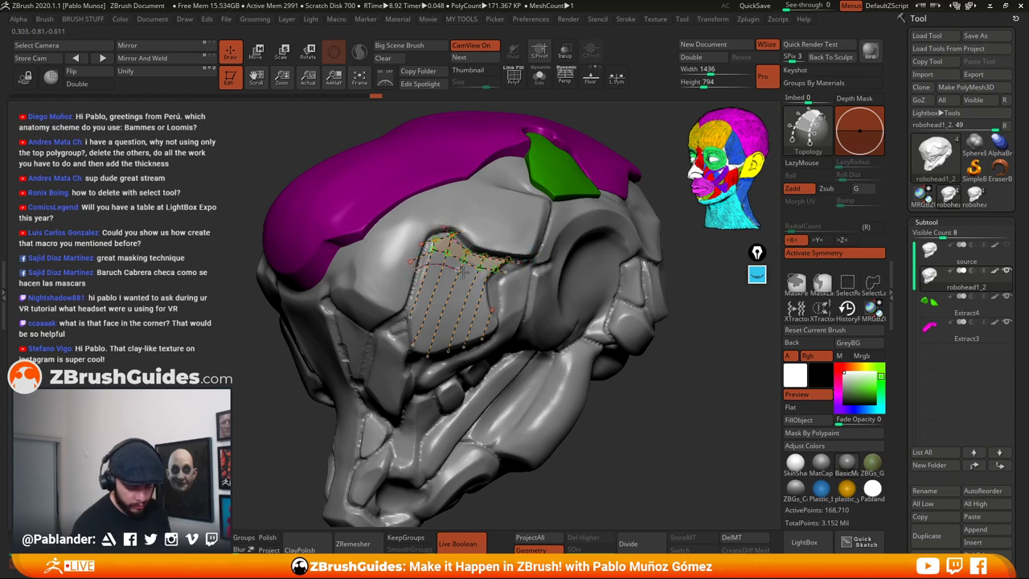
pyautogui.moveTo(462, 271); pyautogui.dragTo(501, 282)
pyautogui.moveTo(409, 282)
pyautogui.mouseDown()
pyautogui.moveTo(498, 293)
pyautogui.moveTo(498, 307)
pyautogui.mouseUp()
pyautogui.moveTo(401, 302); pyautogui.dragTo(432, 311)
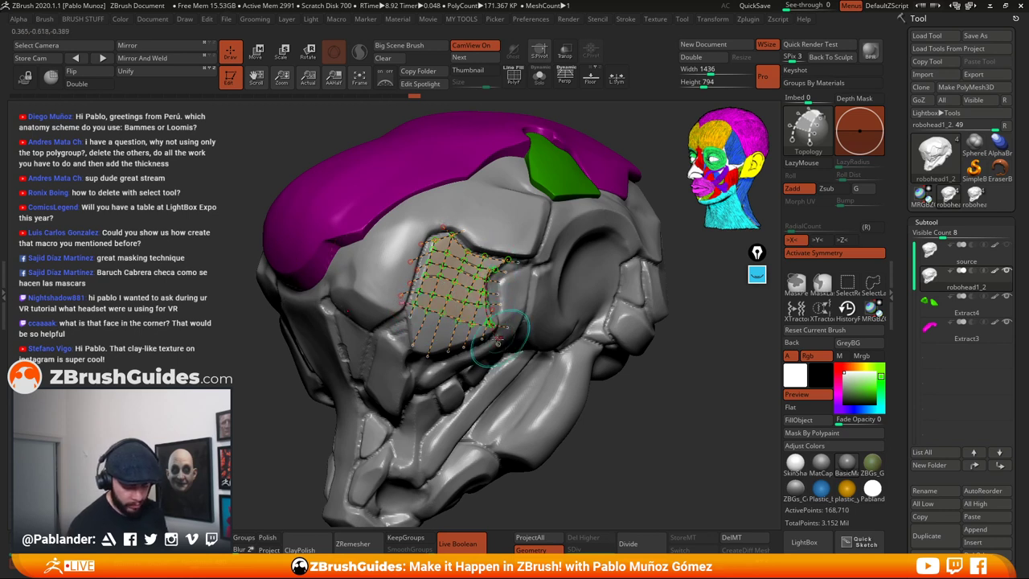
pyautogui.click(465, 338)
pyautogui.hotkey('ctrl', 'z')
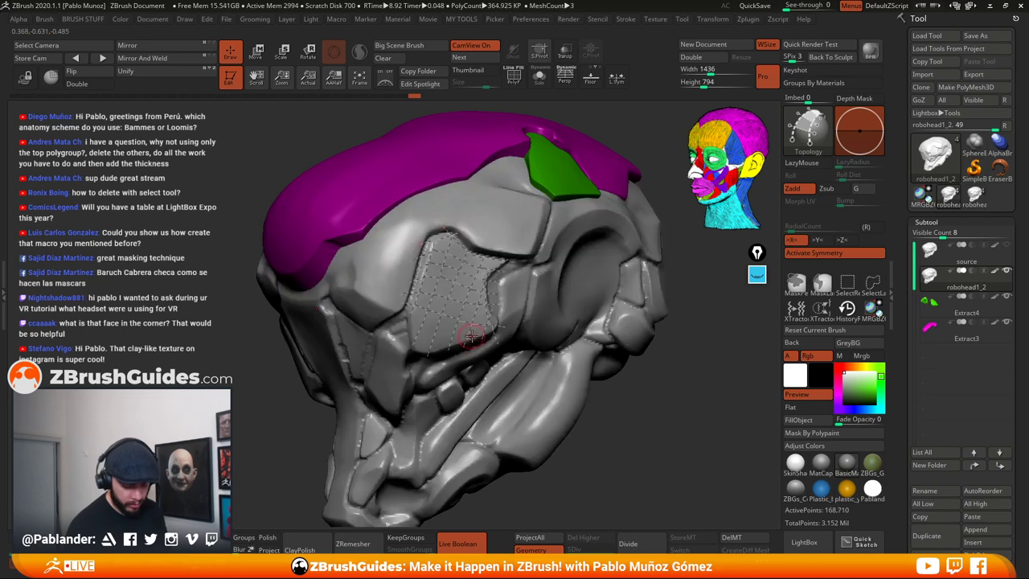
pyautogui.moveTo(473, 336)
pyautogui.mouseDown()
pyautogui.moveTo(513, 340)
pyautogui.moveTo(475, 369)
pyautogui.mouseUp()
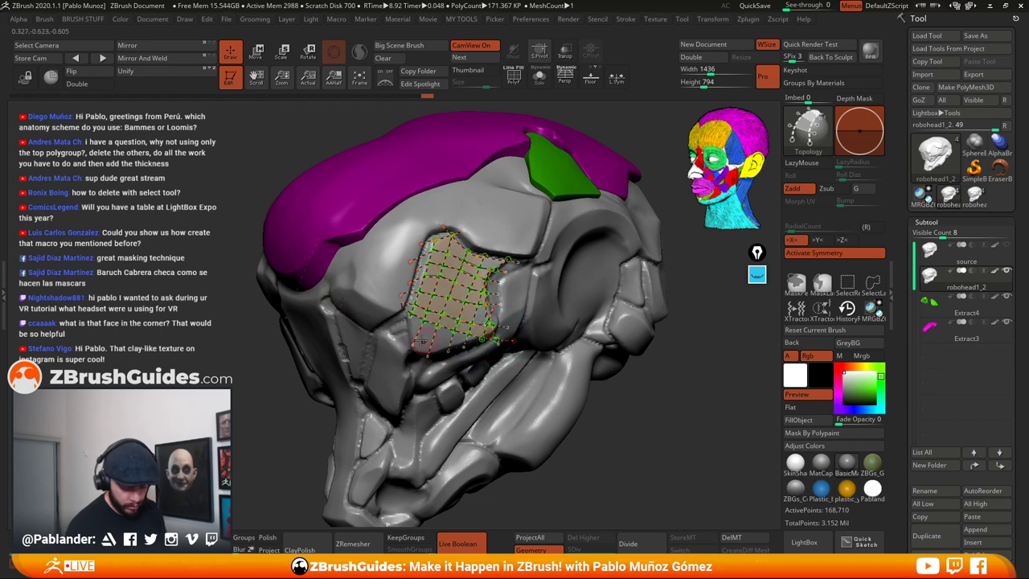
pyautogui.moveTo(496, 343); pyautogui.dragTo(414, 343)
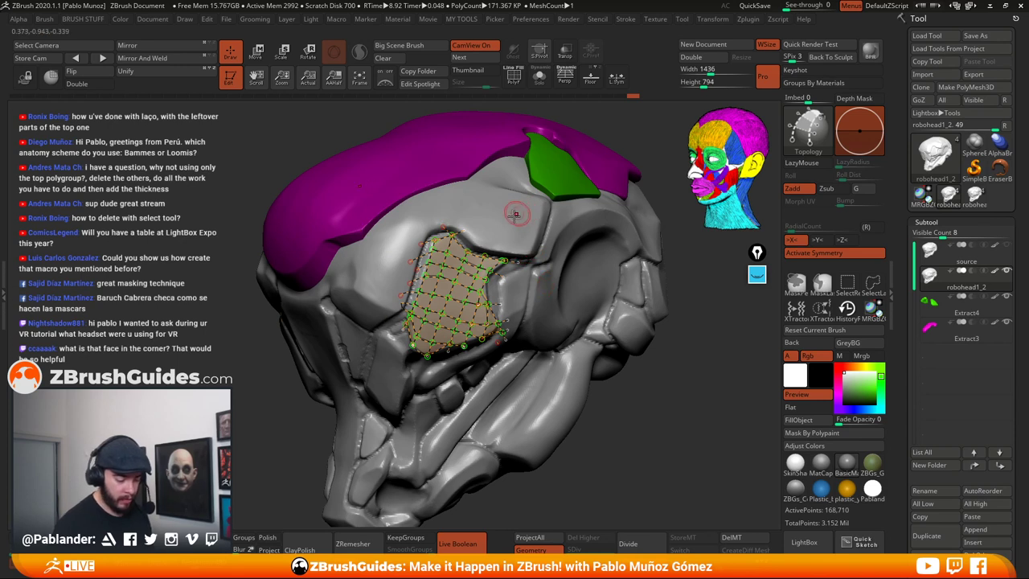
# Generate the mesh from the topology grid and split its unmasked points into a separate subtool
pyautogui.moveTo(549, 240); pyautogui.dragTo(554, 252)
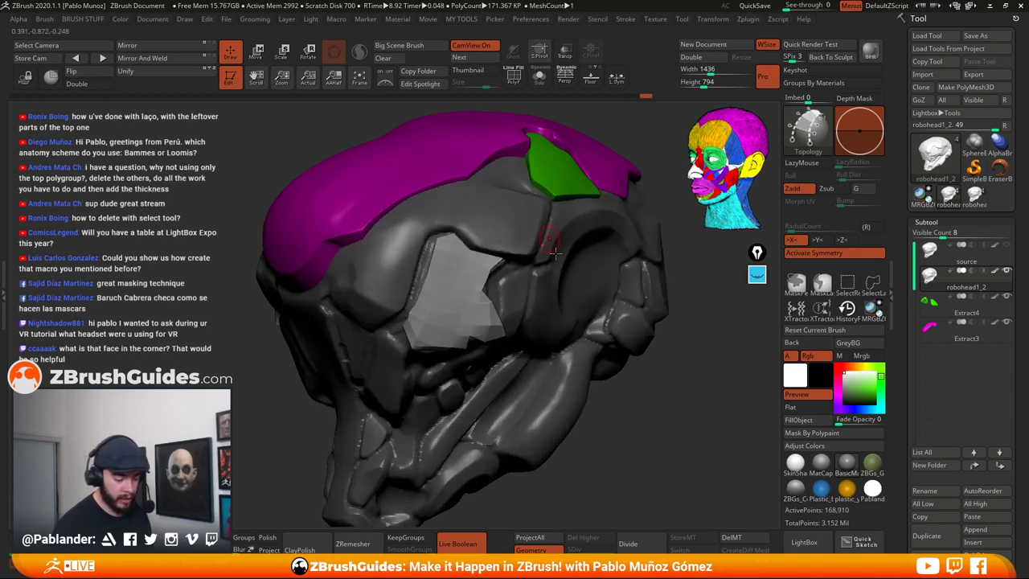
pyautogui.moveTo(502, 313); pyautogui.dragTo(492, 257, button='right')
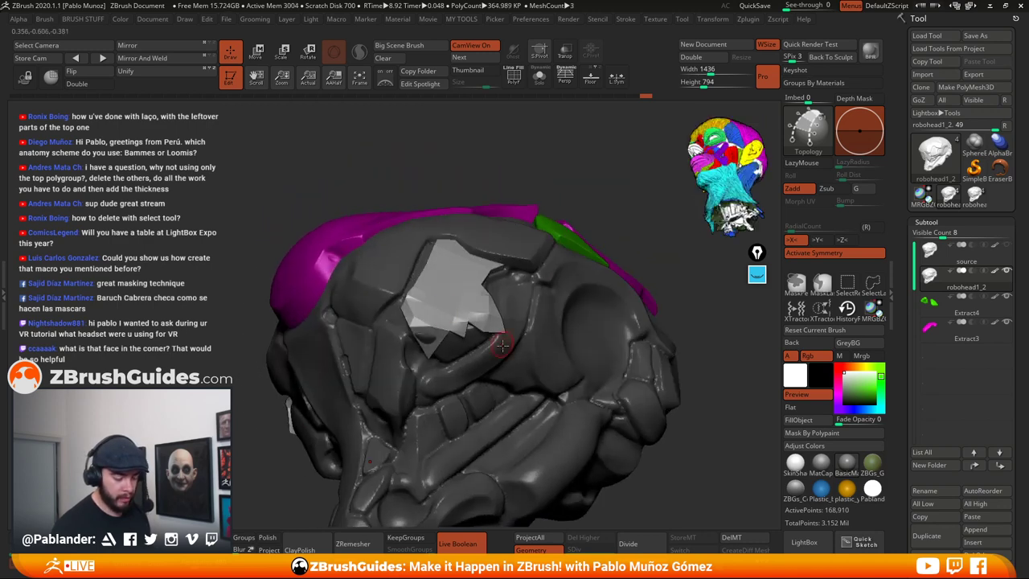
pyautogui.click(515, 81)
pyautogui.click(517, 86)
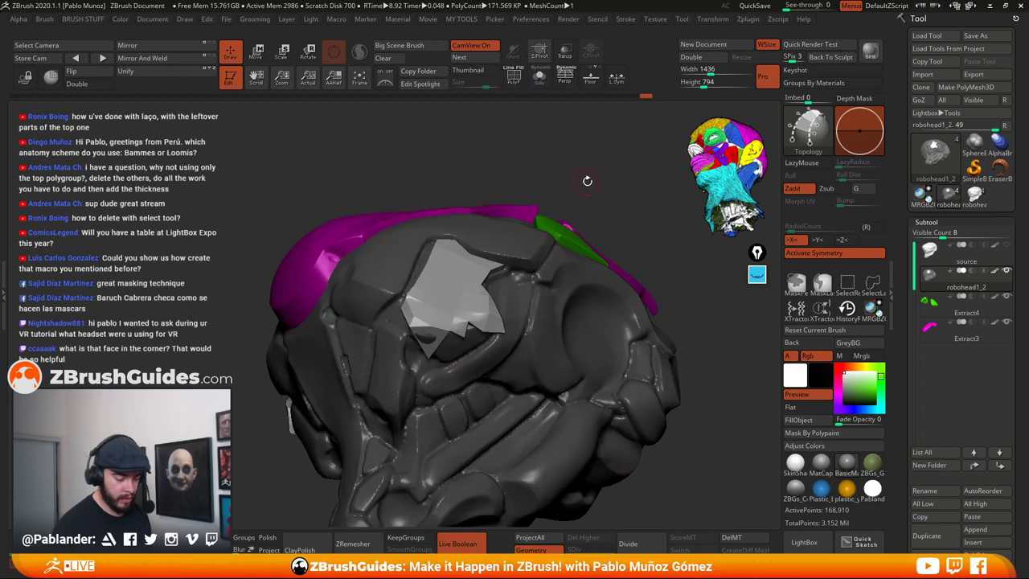
pyautogui.moveTo(587, 182); pyautogui.dragTo(602, 179, button='right')
pyautogui.press('b')
pyautogui.press('2')
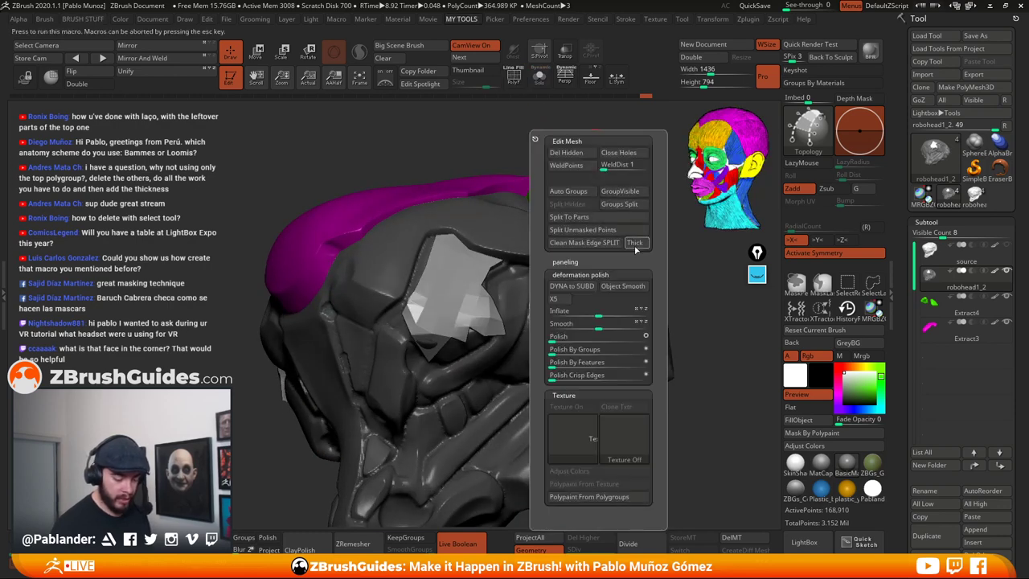
pyautogui.click(602, 234)
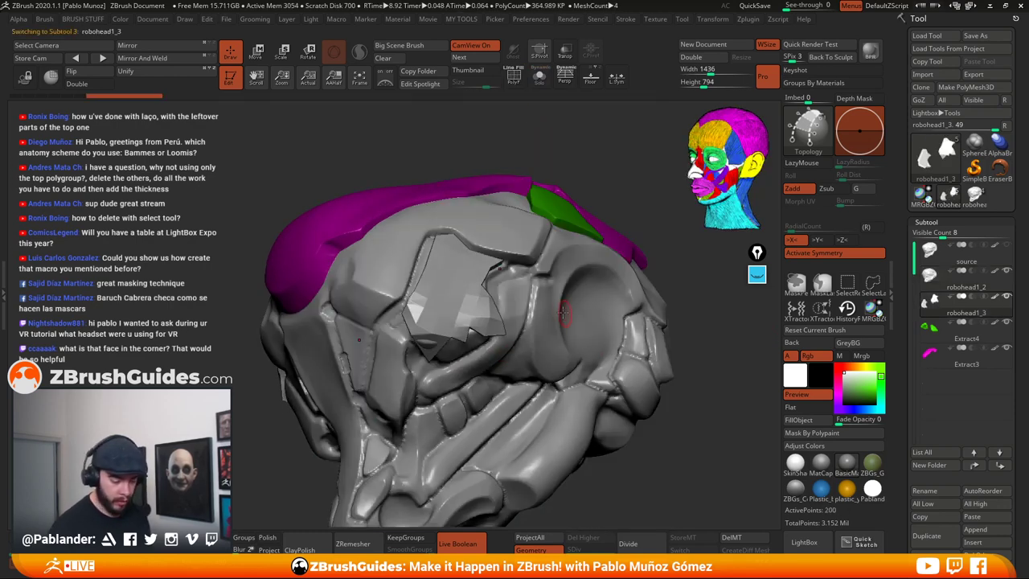
# Isolate the new cheek panel with its polyframe displayed and choose the Move brush
pyautogui.click(540, 84)
pyautogui.moveTo(553, 298); pyautogui.dragTo(548, 246)
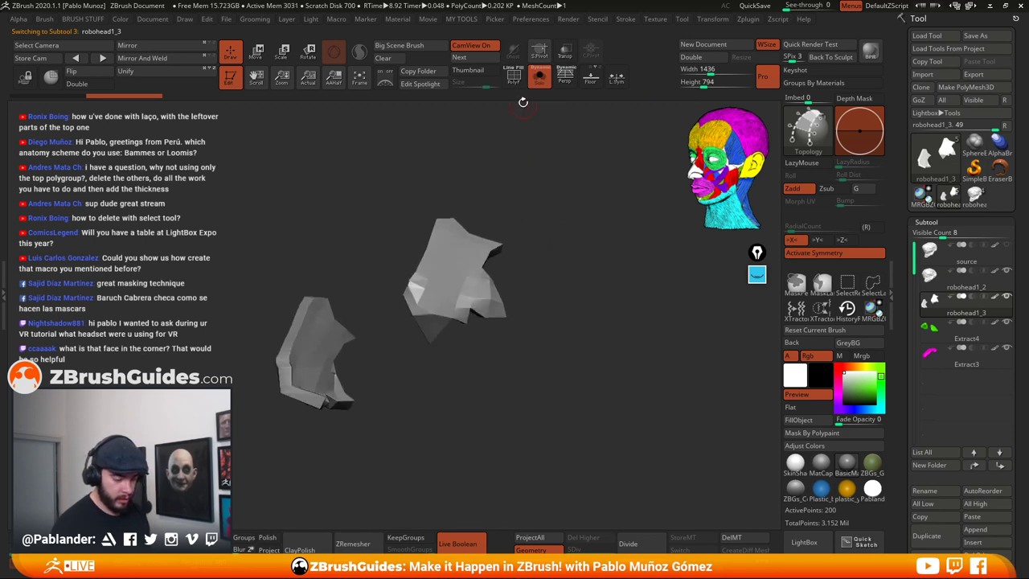
pyautogui.click(516, 83)
pyautogui.moveTo(530, 133); pyautogui.dragTo(585, 280)
pyautogui.press('space')
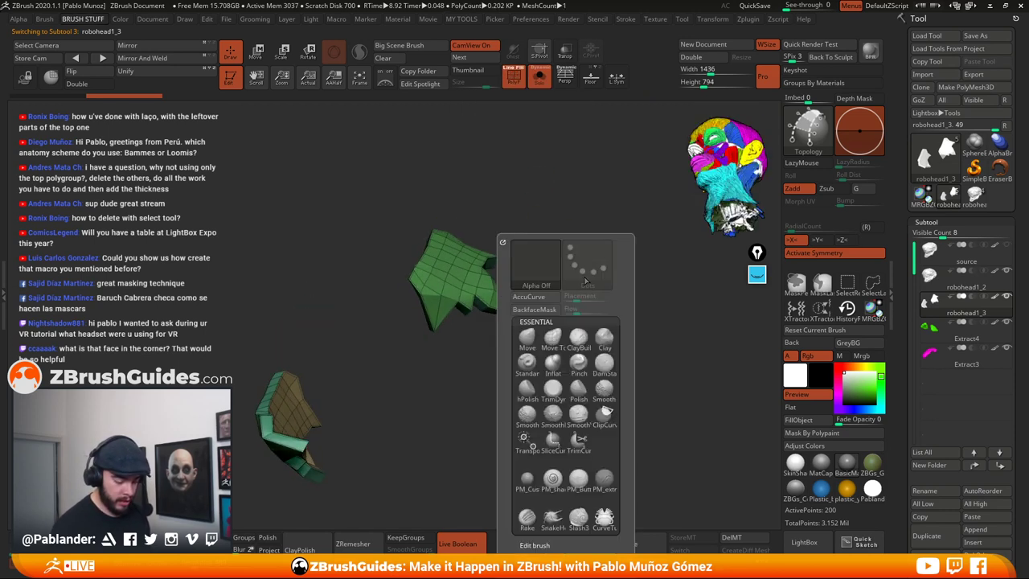
pyautogui.click(530, 341)
pyautogui.press('space')
# Pull in the cheek panel's protruding lower tip with the Move brush and divide the mesh once
pyautogui.moveTo(435, 326)
pyautogui.mouseDown()
pyautogui.moveTo(441, 305)
pyautogui.moveTo(414, 321)
pyautogui.moveTo(472, 285)
pyautogui.moveTo(512, 356)
pyautogui.moveTo(429, 328)
pyautogui.moveTo(418, 291)
pyautogui.mouseUp()
pyautogui.moveTo(521, 298); pyautogui.dragTo(565, 289)
pyautogui.click(628, 543)
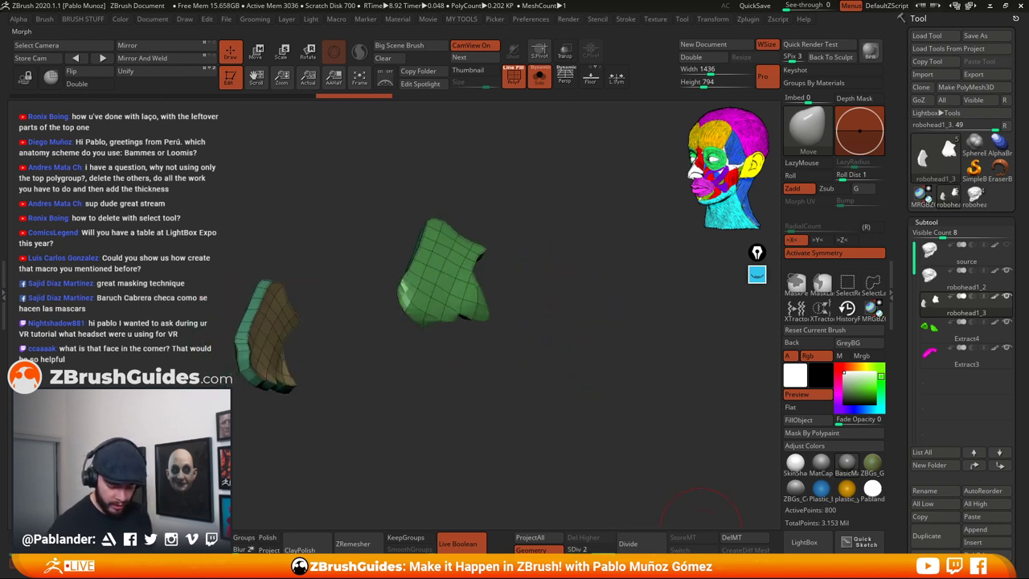
pyautogui.moveTo(549, 347); pyautogui.dragTo(550, 279)
pyautogui.press('space')
pyautogui.press('b')
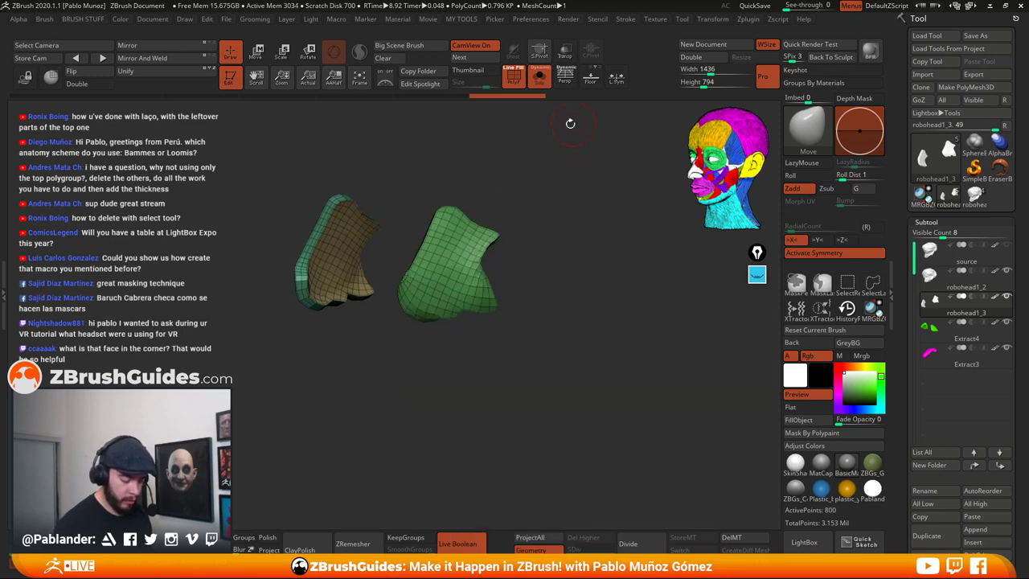
# Reshape the cheek panel's outline and lower rear corner with Move brush strokes, checking it from several angles
pyautogui.moveTo(570, 124); pyautogui.dragTo(561, 130)
pyautogui.press('space')
pyautogui.moveTo(492, 175); pyautogui.dragTo(563, 230)
pyautogui.rightClick(517, 200)
pyautogui.hotkey('ctrl', 'shift', 'z')
pyautogui.hotkey('ctrl', 'shift', 'z')
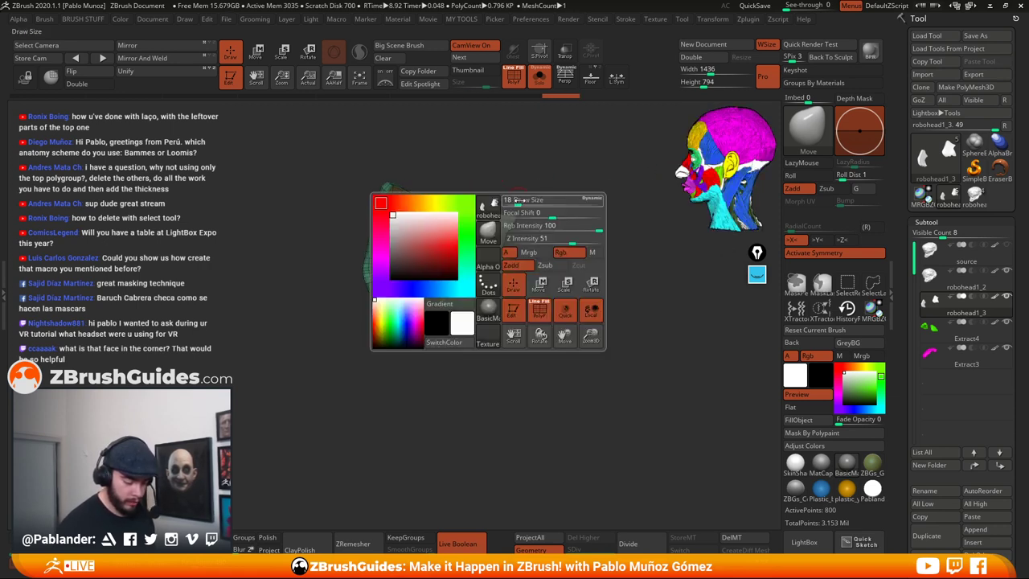
pyautogui.hotkey('ctrl', 'shift', 'z')
pyautogui.hotkey('ctrl', 'shift', 'z')
pyautogui.hotkey('ctrl', 'shift', 'z')
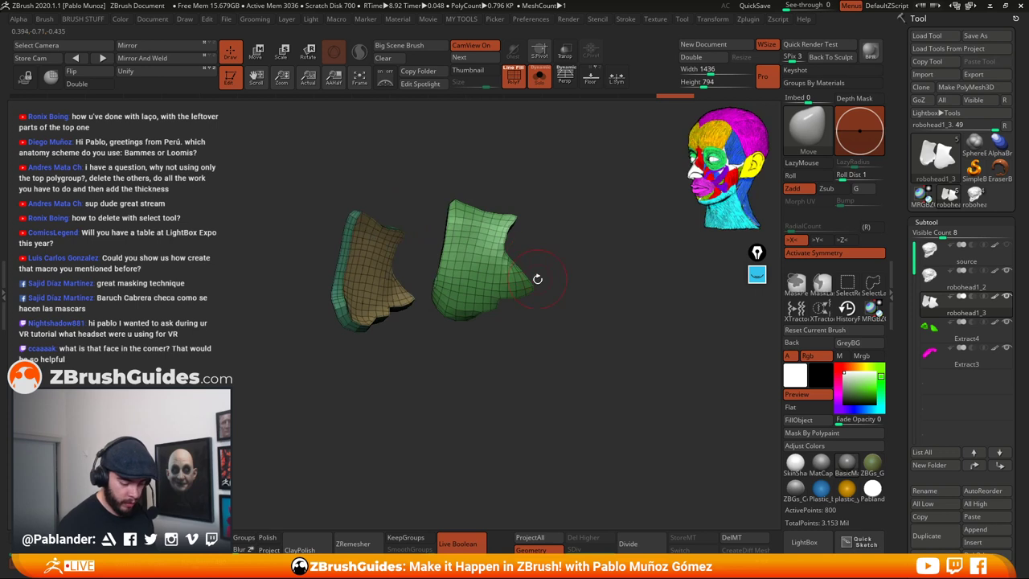
pyautogui.moveTo(536, 279); pyautogui.dragTo(505, 305)
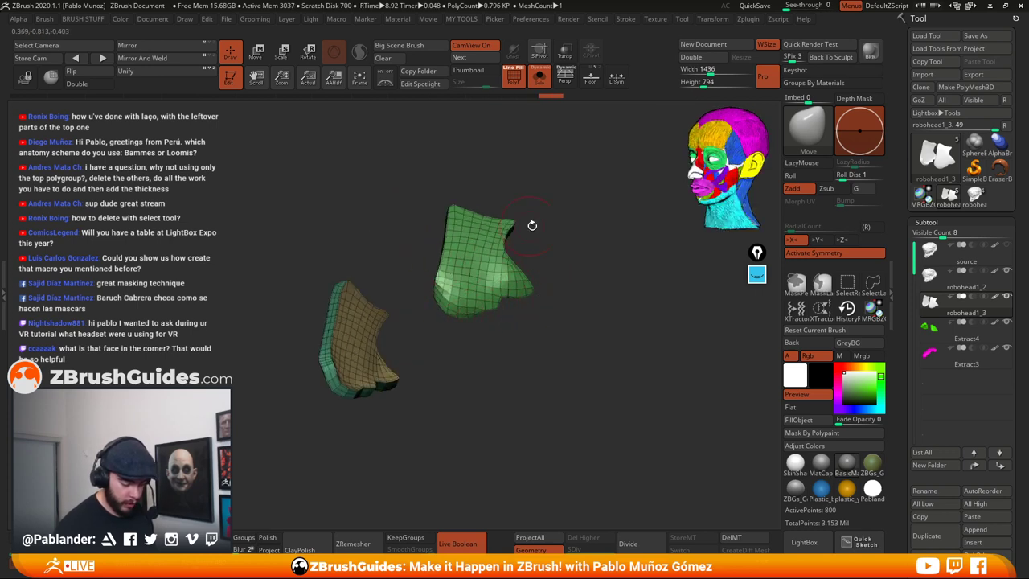
pyautogui.moveTo(532, 225); pyautogui.dragTo(528, 252)
pyautogui.moveTo(526, 324)
pyautogui.mouseDown()
pyautogui.moveTo(615, 362)
pyautogui.moveTo(605, 369)
pyautogui.moveTo(575, 336)
pyautogui.mouseUp()
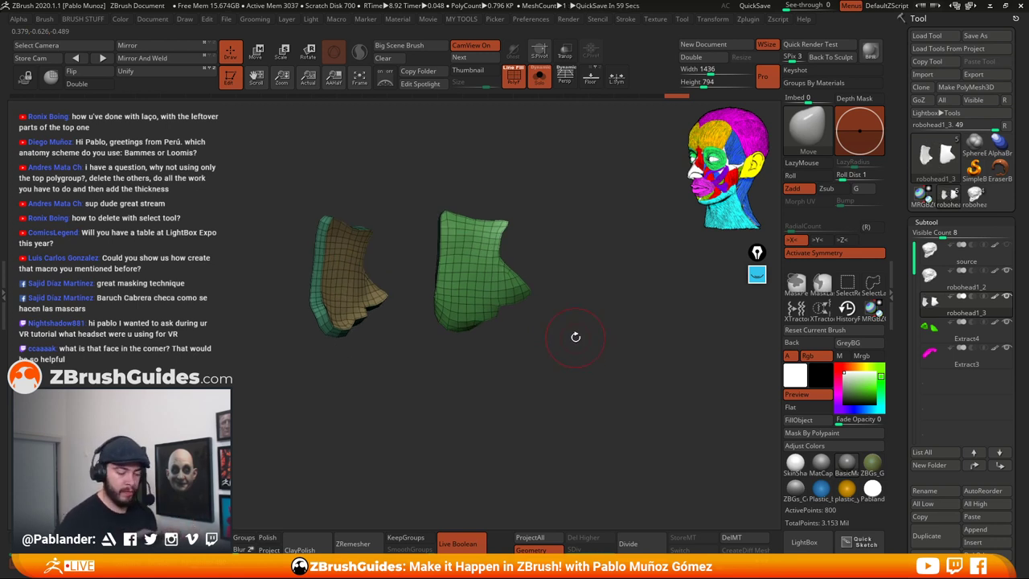
# Remesh the cheek panel with ZRemesher, using the Same polygon count and KeepGroups
pyautogui.scroll(-10, 1007, 247)
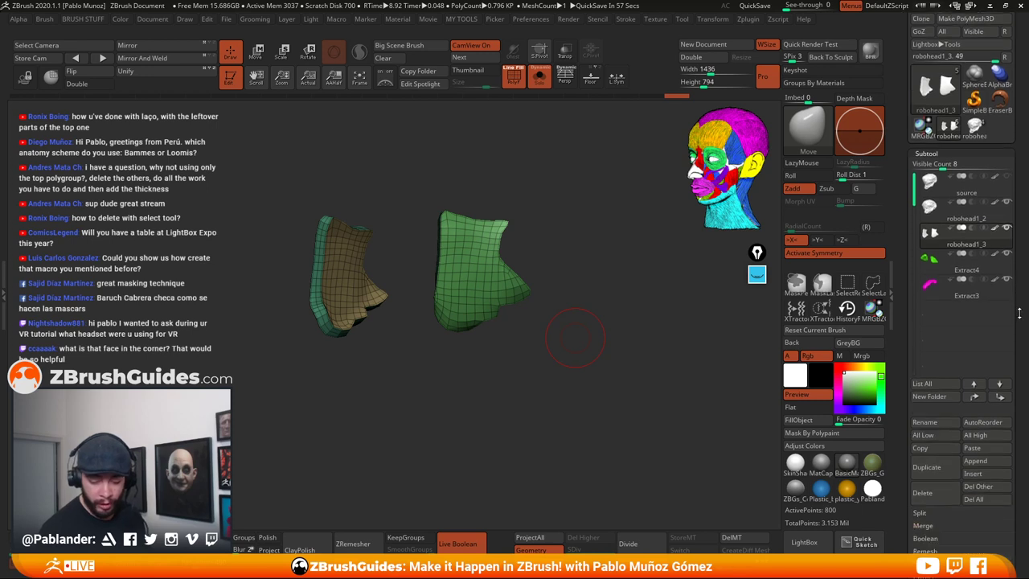
pyautogui.scroll(-10, 1007, 247)
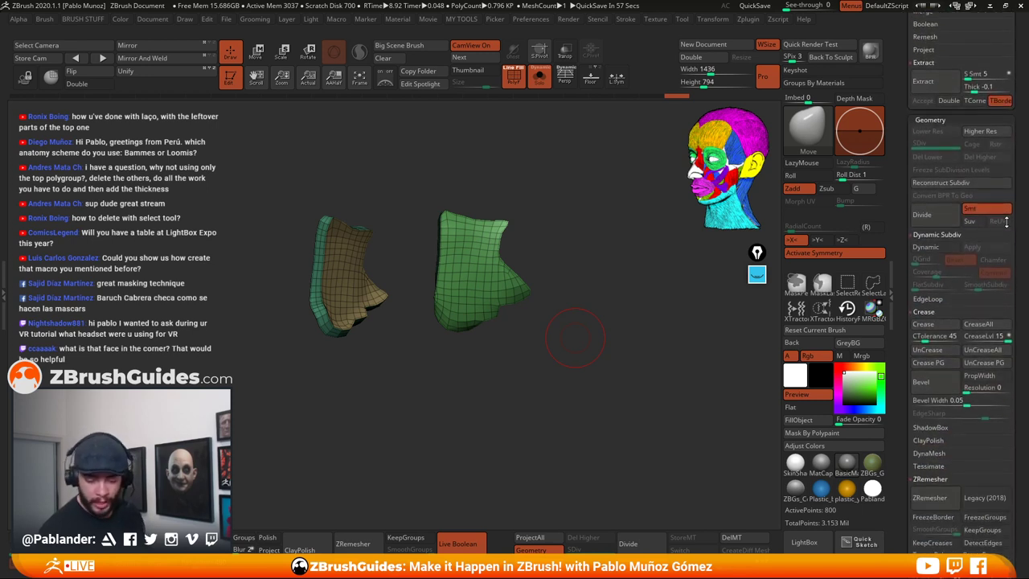
pyautogui.moveTo(1007, 196); pyautogui.dragTo(1007, 174)
pyautogui.moveTo(603, 387); pyautogui.dragTo(646, 378)
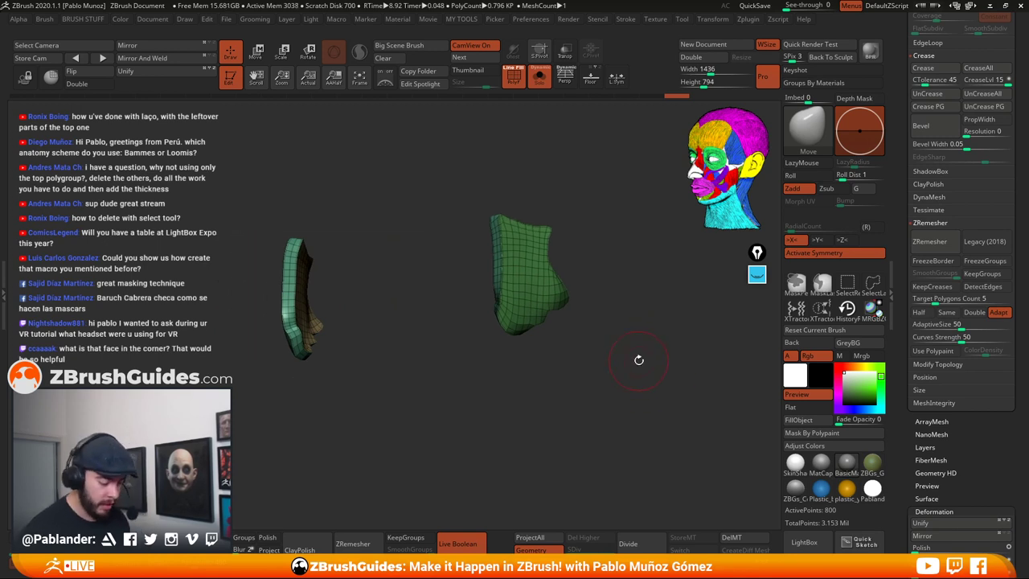
pyautogui.moveTo(644, 310); pyautogui.dragTo(616, 337)
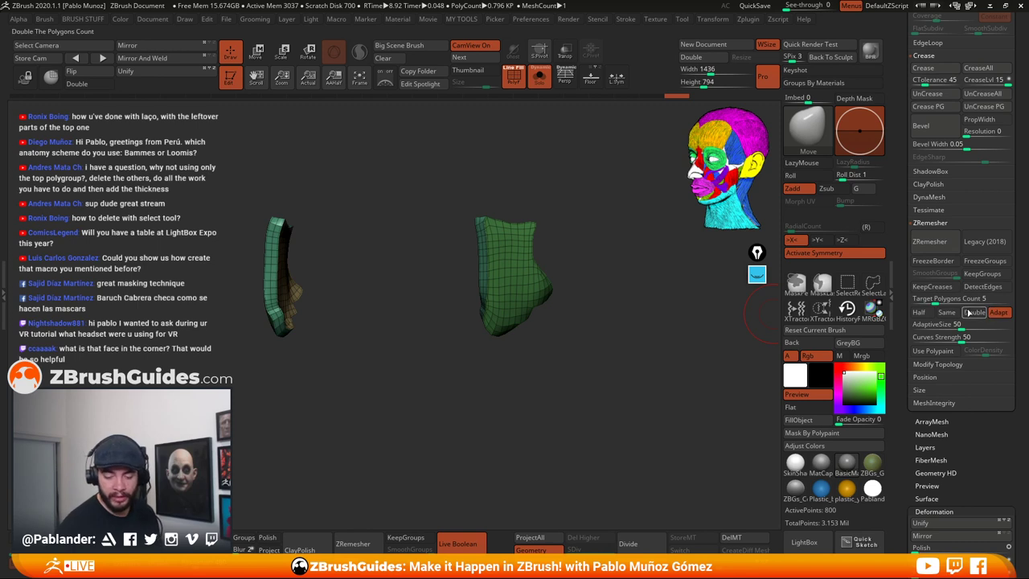
pyautogui.click(918, 312)
pyautogui.click(945, 313)
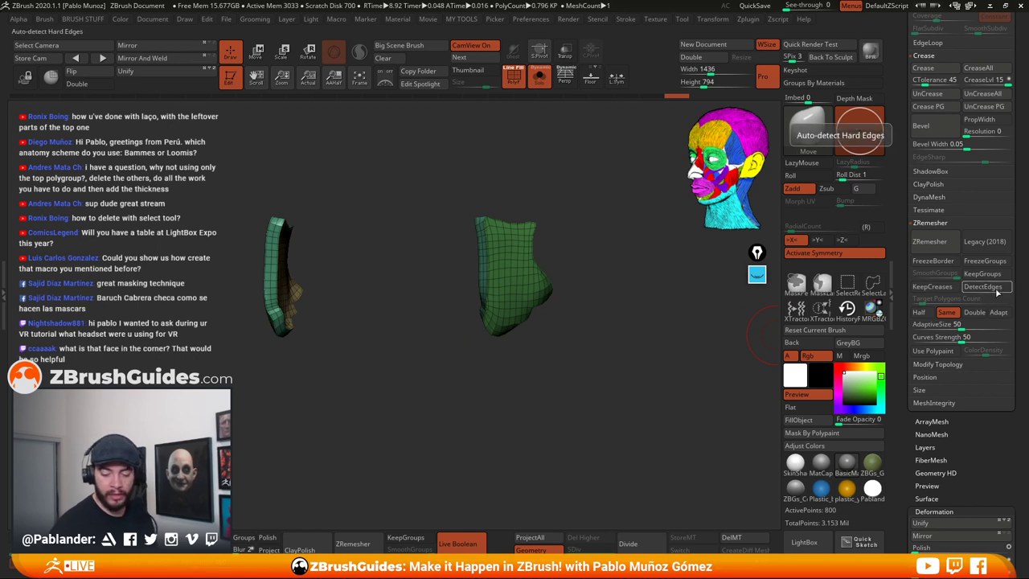
pyautogui.click(981, 273)
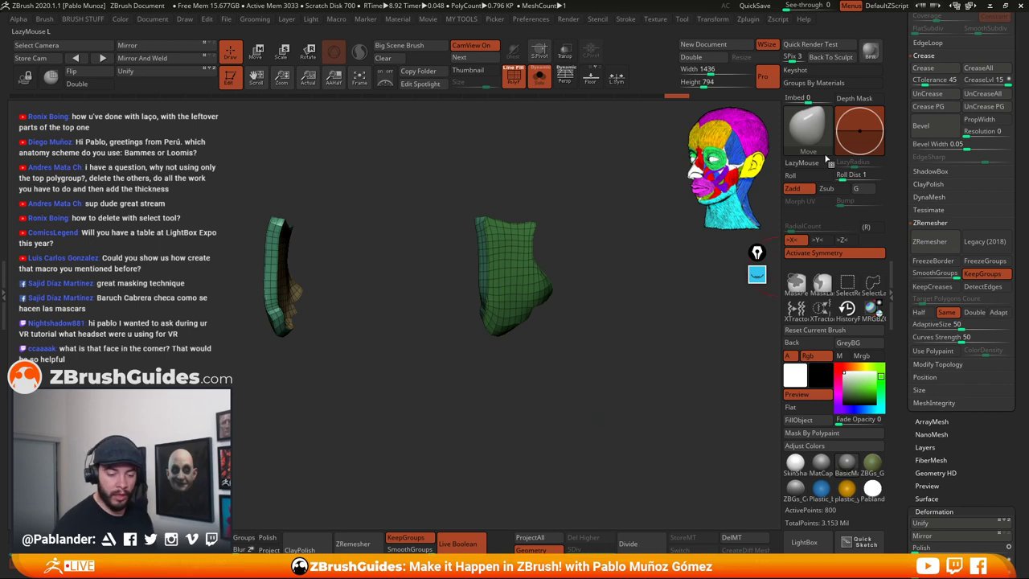
pyautogui.click(938, 244)
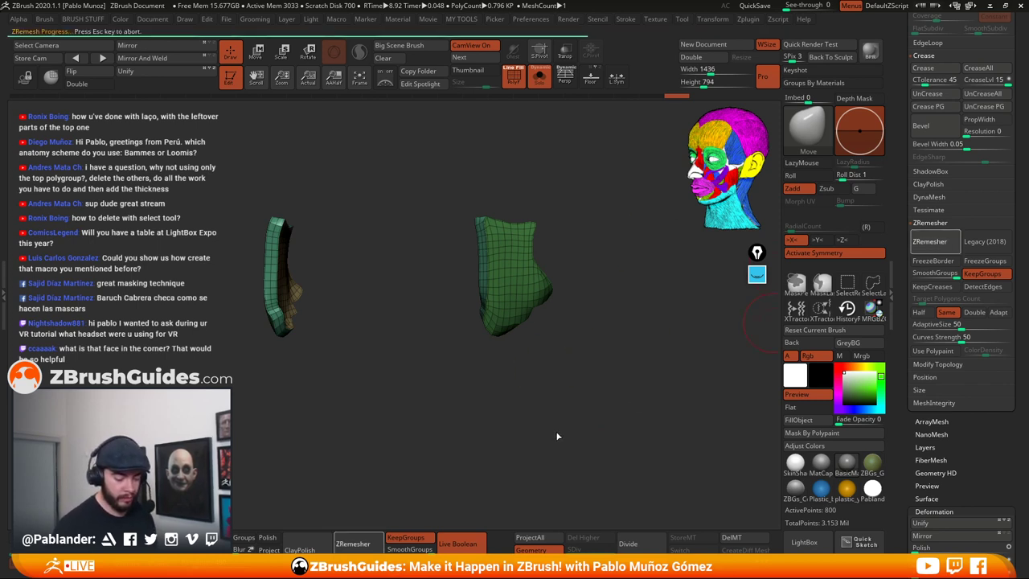
# Undo the last ZRemesher pass on the cheek panel and check the restored topology along its edges
pyautogui.moveTo(560, 421); pyautogui.dragTo(615, 346)
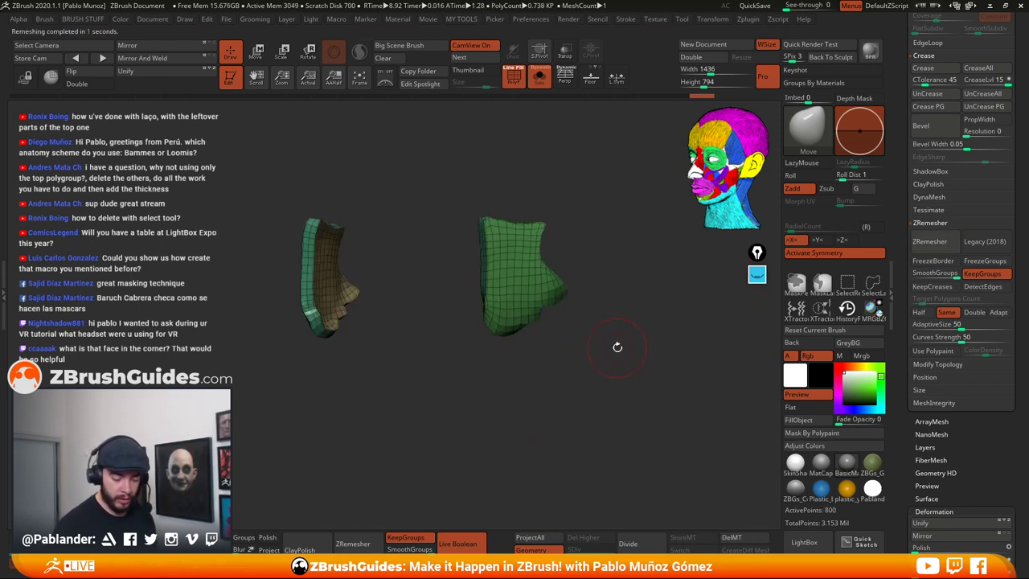
pyautogui.hotkey('ctrl', 'z')
pyautogui.moveTo(680, 340); pyautogui.dragTo(523, 265)
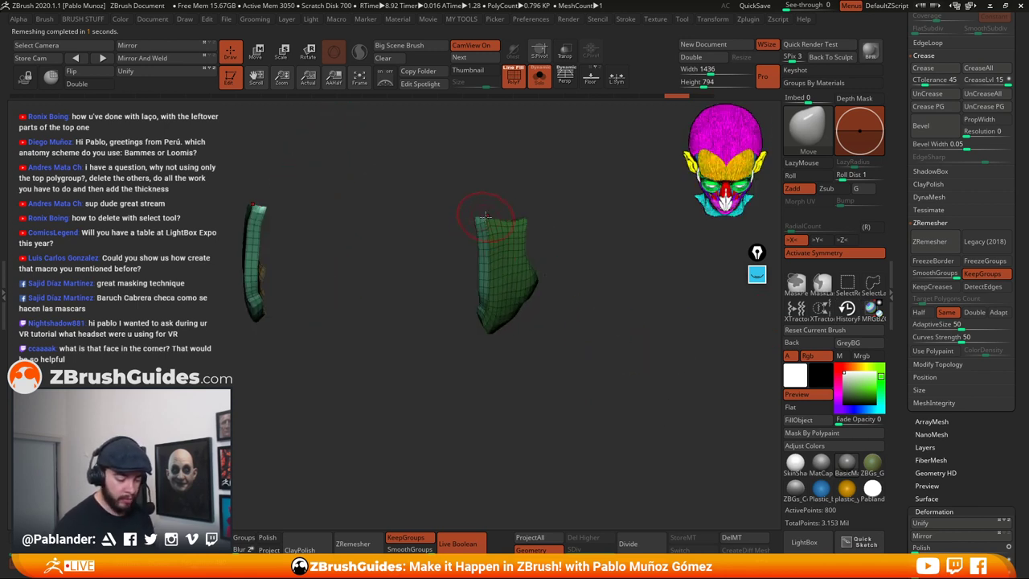
pyautogui.click(982, 286)
pyautogui.click(929, 241)
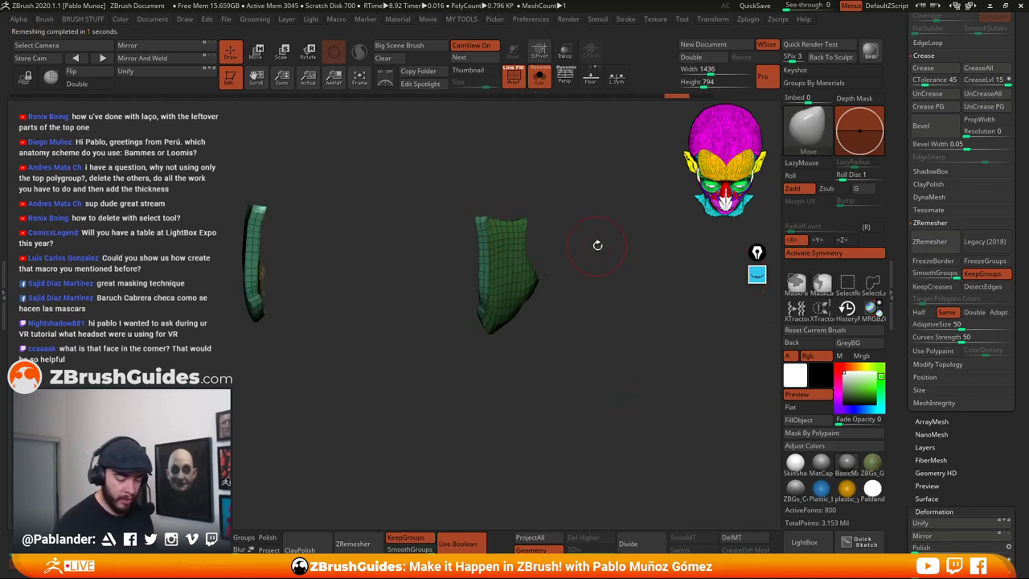
pyautogui.moveTo(597, 245); pyautogui.dragTo(586, 295)
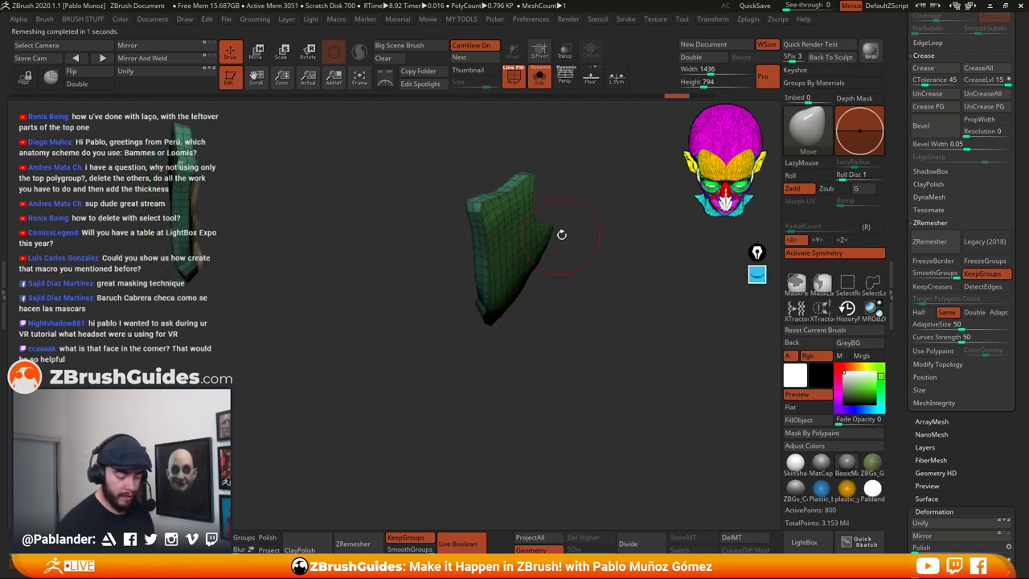
pyautogui.moveTo(560, 234); pyautogui.dragTo(625, 265)
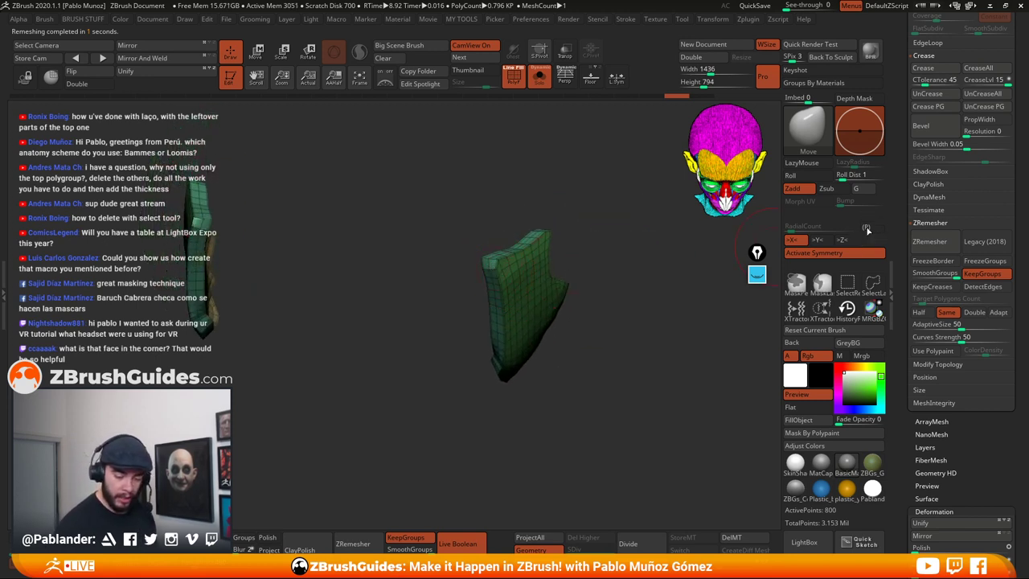
# Isolate the polygroup of the cheek panel's thickness border and hide its top strip
pyautogui.keyDown('ctrl'); pyautogui.keyDown('shift'); pyautogui.click(495, 290); pyautogui.keyUp('shift'); pyautogui.keyUp('ctrl')
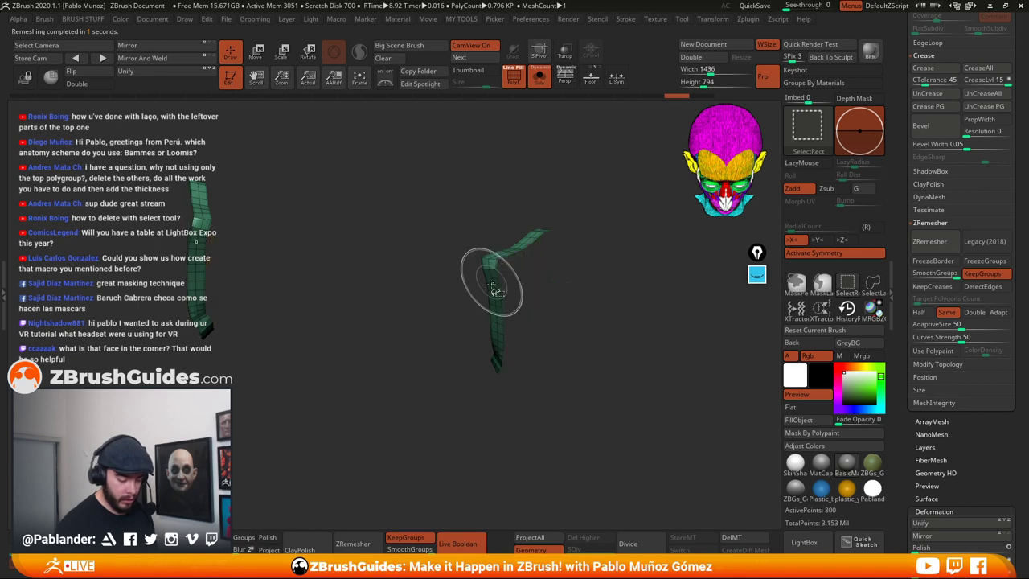
pyautogui.moveTo(418, 260)
pyautogui.mouseDown()
pyautogui.moveTo(459, 328)
pyautogui.moveTo(610, 273)
pyautogui.moveTo(622, 241)
pyautogui.moveTo(614, 212)
pyautogui.mouseUp()
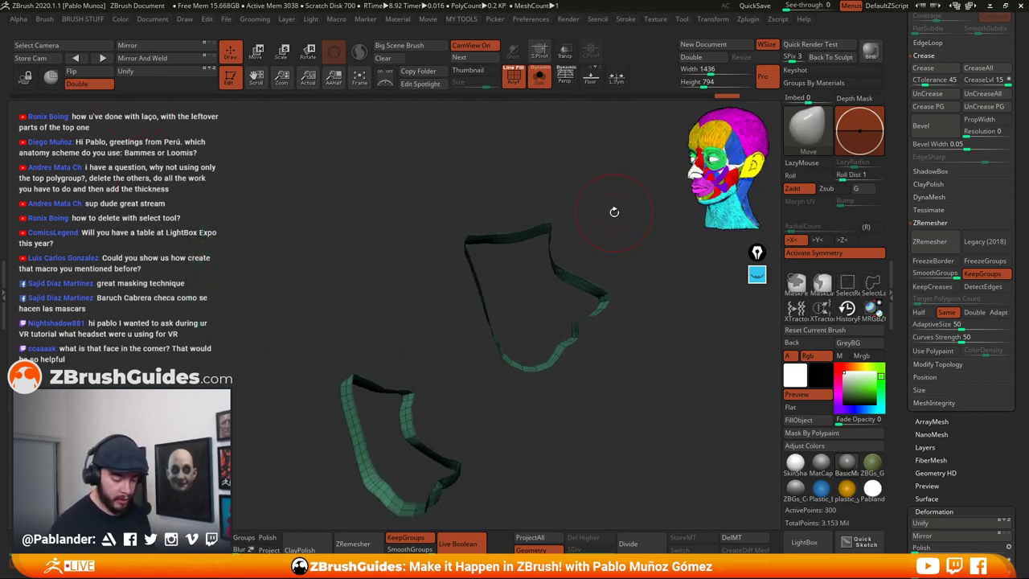
pyautogui.moveTo(544, 229)
pyautogui.keyDown('ctrl'); pyautogui.keyDown('alt'); pyautogui.keyDown('shift'); pyautogui.mouseDown()
pyautogui.moveTo(471, 237)
pyautogui.moveTo(543, 159)
pyautogui.mouseUp(); pyautogui.keyUp('shift'); pyautogui.keyUp('alt'); pyautogui.keyUp('ctrl')
pyautogui.moveTo(550, 200)
pyautogui.mouseDown()
pyautogui.moveTo(534, 265)
pyautogui.moveTo(535, 149)
pyautogui.mouseUp()
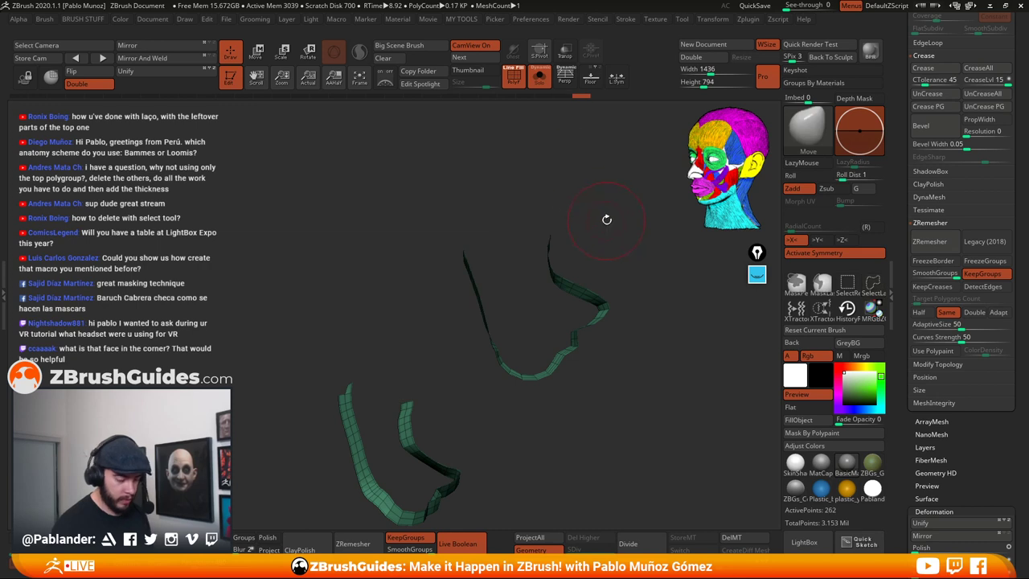
pyautogui.moveTo(612, 246)
pyautogui.mouseDown()
pyautogui.moveTo(632, 340)
pyautogui.moveTo(618, 287)
pyautogui.moveTo(553, 283)
pyautogui.moveTo(599, 178)
pyautogui.moveTo(625, 218)
pyautogui.mouseUp()
# Hide the border's remaining rear pieces, give the front and lower edge strip its own polygroup, and unhide the panel
pyautogui.press('ctrl')
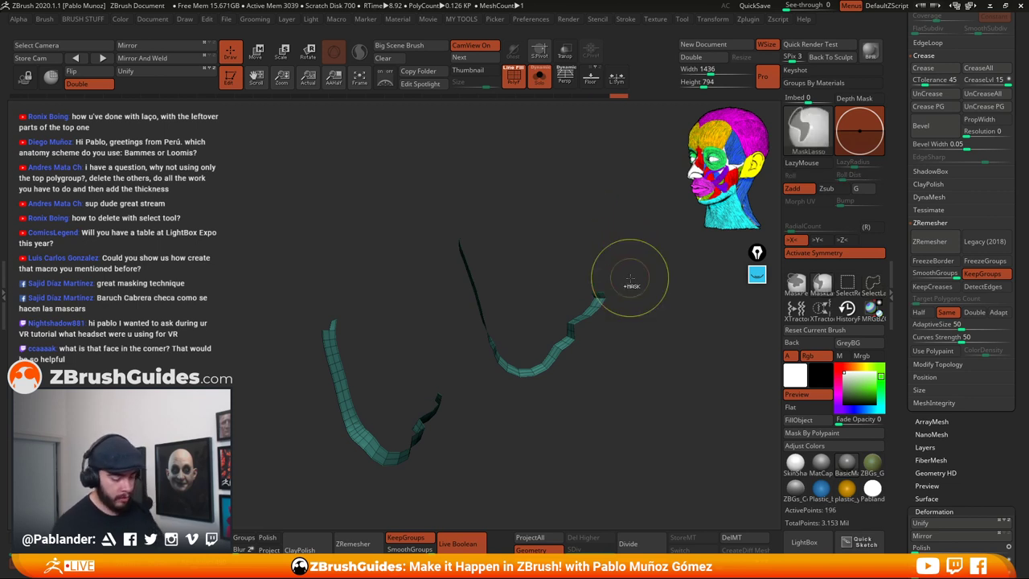
pyautogui.hotkey('ctrl', 'shift')
pyautogui.hotkey('ctrl', 'shift')
pyautogui.moveTo(628, 295)
pyautogui.mouseDown()
pyautogui.moveTo(621, 322)
pyautogui.moveTo(604, 248)
pyautogui.moveTo(653, 331)
pyautogui.mouseUp()
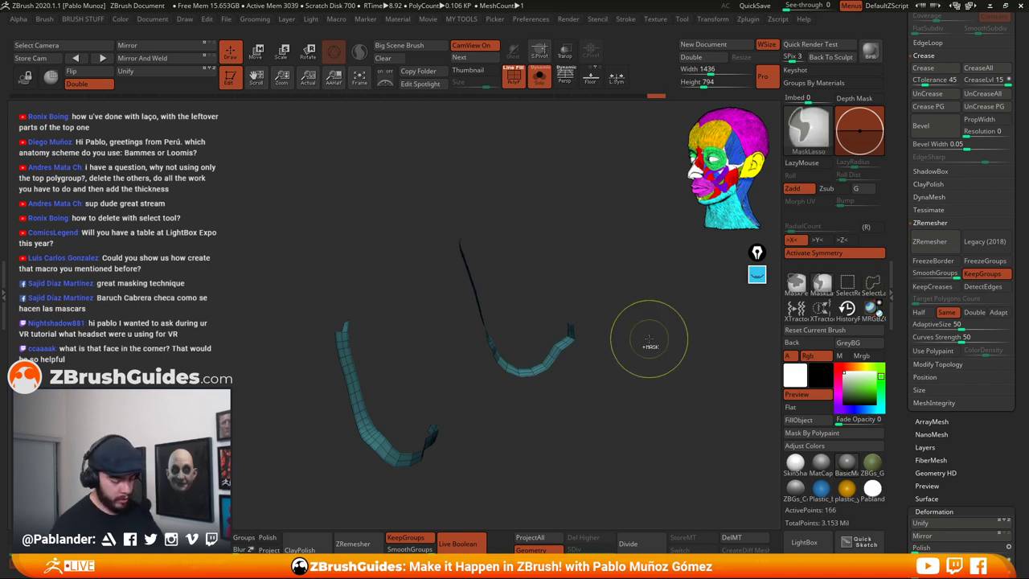
pyautogui.keyDown('ctrl'); pyautogui.keyDown('shift'); pyautogui.moveTo(566, 322); pyautogui.dragTo(623, 293); pyautogui.keyUp('shift'); pyautogui.keyUp('ctrl')
pyautogui.moveTo(610, 346)
pyautogui.mouseDown()
pyautogui.moveTo(594, 347)
pyautogui.moveTo(622, 310)
pyautogui.moveTo(610, 328)
pyautogui.moveTo(640, 319)
pyautogui.mouseUp()
pyautogui.hotkey('ctrl', 'w')
pyautogui.moveTo(657, 321); pyautogui.dragTo(650, 328)
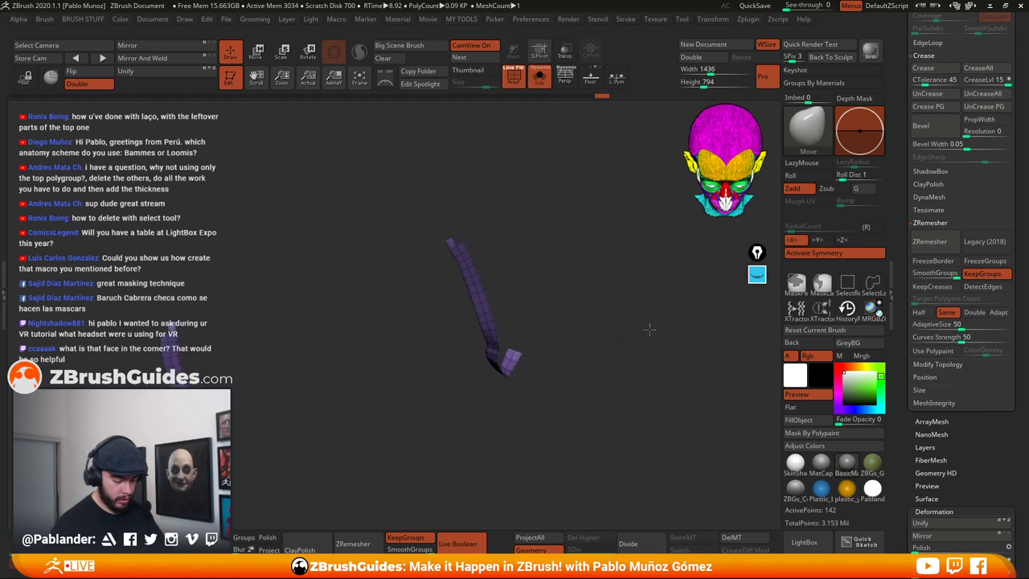
pyautogui.keyDown('ctrl'); pyautogui.keyDown('shift'); pyautogui.click(514, 232); pyautogui.keyUp('shift'); pyautogui.keyUp('ctrl')
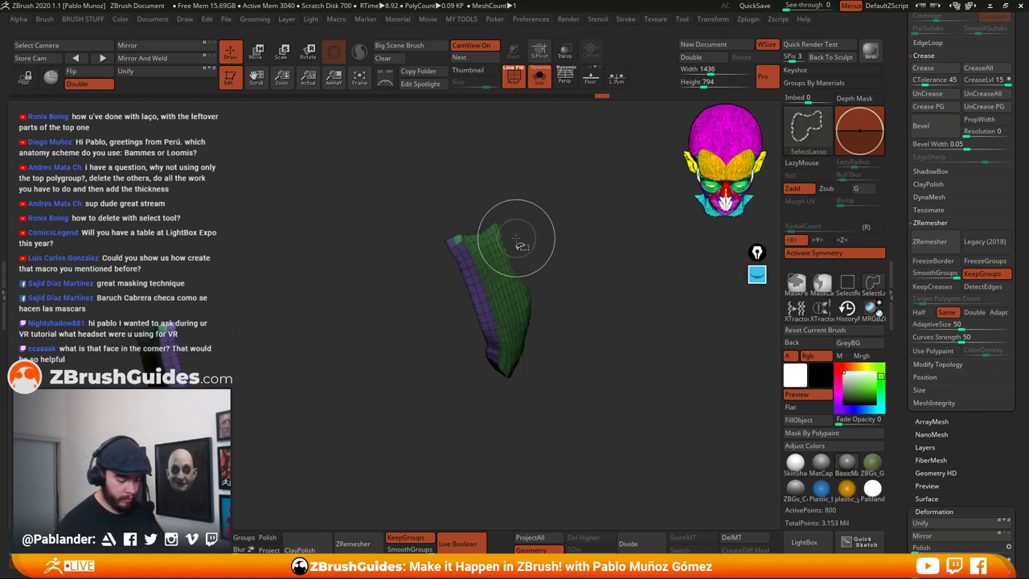
# Isolate the border corner between the top and front strips, assign it a separate polygroup, and unhide the panel
pyautogui.moveTo(575, 205); pyautogui.dragTo(602, 233)
pyautogui.keyDown('ctrl'); pyautogui.keyDown('shift'); pyautogui.click(462, 244); pyautogui.keyUp('shift'); pyautogui.keyUp('ctrl')
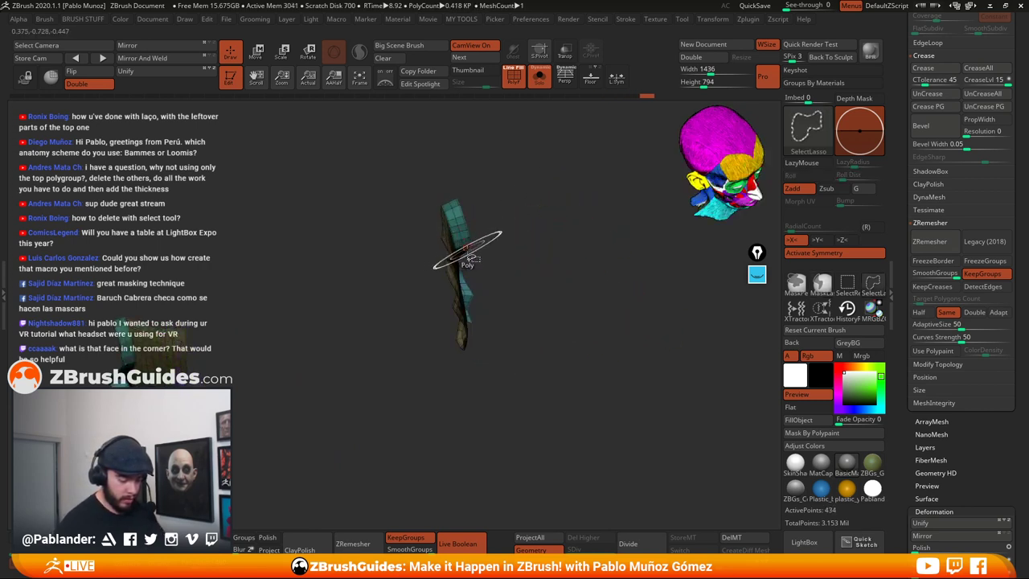
pyautogui.keyDown('ctrl'); pyautogui.keyDown('shift'); pyautogui.click(527, 239); pyautogui.keyUp('shift'); pyautogui.keyUp('ctrl')
pyautogui.moveTo(454, 204)
pyautogui.keyDown('ctrl'); pyautogui.keyDown('shift'); pyautogui.mouseDown()
pyautogui.moveTo(469, 258)
pyautogui.moveTo(494, 269)
pyautogui.mouseUp(); pyautogui.keyUp('shift'); pyautogui.keyUp('ctrl')
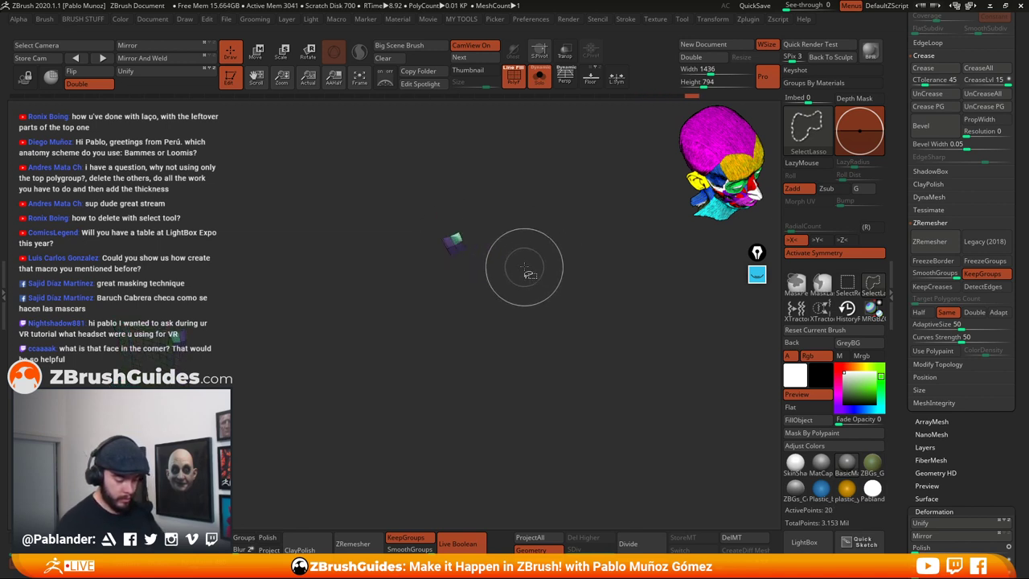
pyautogui.moveTo(576, 245); pyautogui.dragTo(555, 252)
pyautogui.keyDown('ctrl'); pyautogui.keyDown('shift'); pyautogui.click(556, 263); pyautogui.keyUp('shift'); pyautogui.keyUp('ctrl')
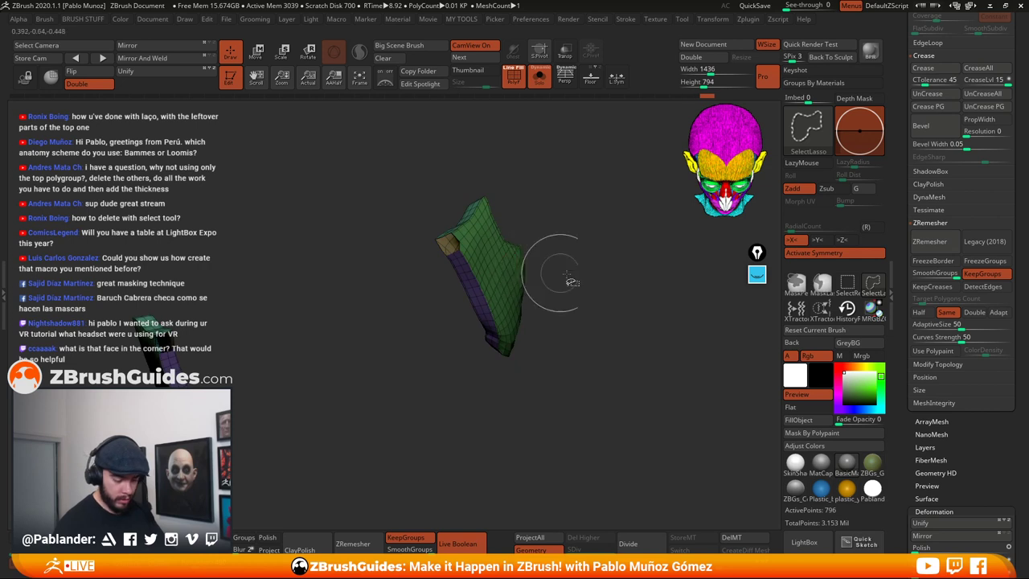
# Isolate the top strip of the cheek panel's border with SelectRect and give it its own polygroup
pyautogui.click(846, 283)
pyautogui.keyDown('ctrl'); pyautogui.keyDown('shift'); pyautogui.click(507, 248); pyautogui.keyUp('shift'); pyautogui.keyUp('ctrl')
pyautogui.keyDown('ctrl'); pyautogui.keyDown('shift'); pyautogui.click(507, 249); pyautogui.keyUp('shift'); pyautogui.keyUp('ctrl')
pyautogui.keyDown('ctrl'); pyautogui.keyDown('shift'); pyautogui.click(492, 243); pyautogui.keyUp('shift'); pyautogui.keyUp('ctrl')
pyautogui.keyDown('ctrl'); pyautogui.keyDown('shift'); pyautogui.click(498, 242); pyautogui.keyUp('shift'); pyautogui.keyUp('ctrl')
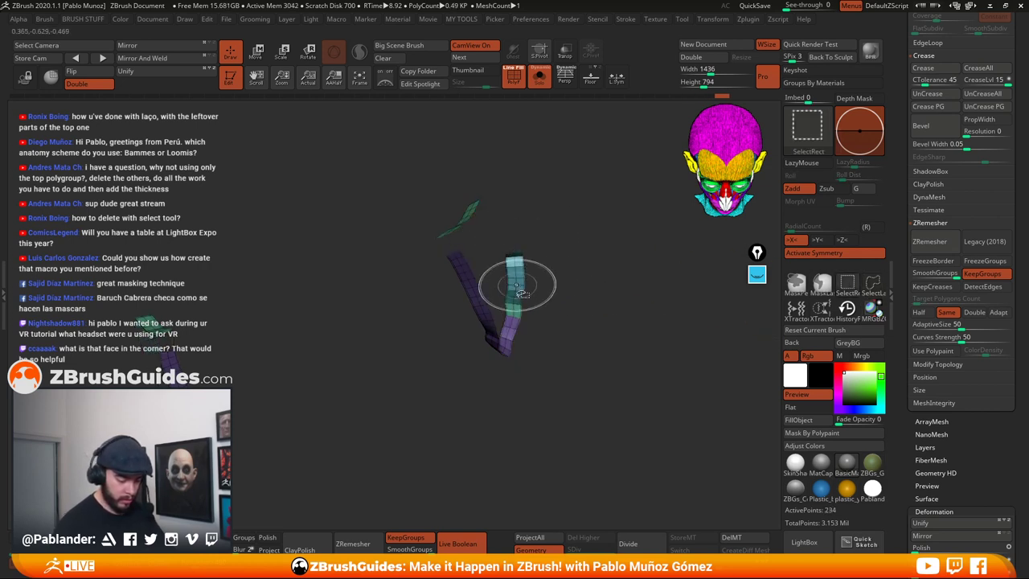
pyautogui.keyDown('ctrl'); pyautogui.keyDown('shift'); pyautogui.click(576, 285); pyautogui.keyUp('shift'); pyautogui.keyUp('ctrl')
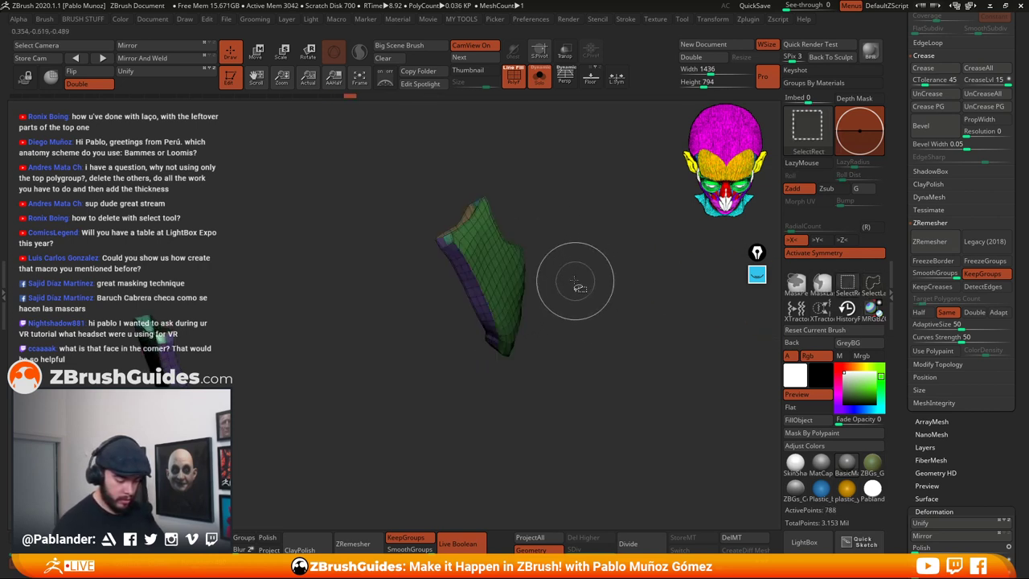
pyautogui.keyDown('ctrl'); pyautogui.keyDown('shift'); pyautogui.moveTo(575, 232); pyautogui.dragTo(587, 261); pyautogui.keyUp('shift'); pyautogui.keyUp('ctrl')
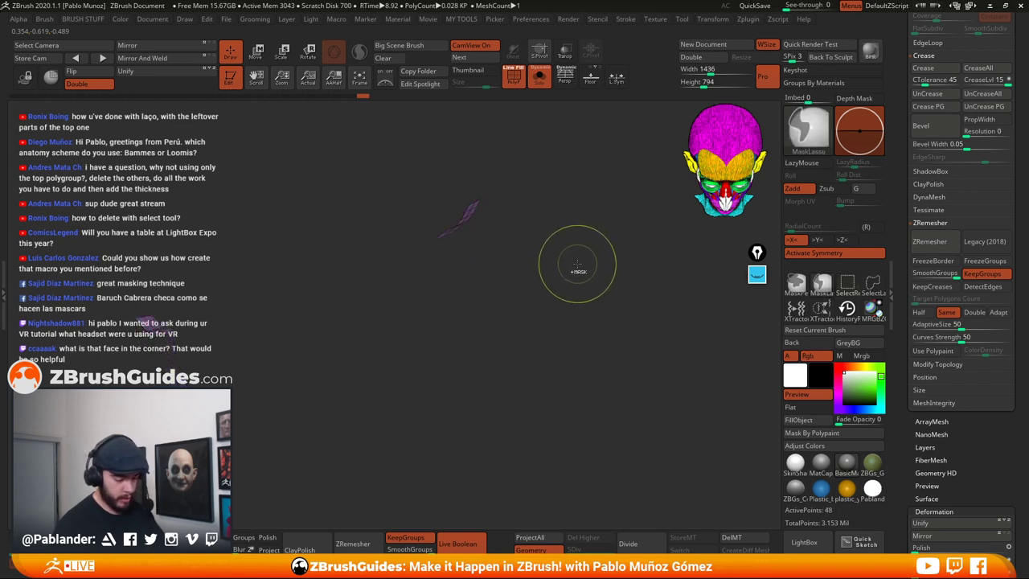
pyautogui.keyDown('ctrl'); pyautogui.keyDown('shift'); pyautogui.click(577, 264); pyautogui.keyUp('shift'); pyautogui.keyUp('ctrl')
# Merge the small corner polygroup with the front edge strip into one polygroup and unhide the panel
pyautogui.keyDown('ctrl'); pyautogui.keyDown('shift'); pyautogui.click(450, 247); pyautogui.keyUp('shift'); pyautogui.keyUp('ctrl')
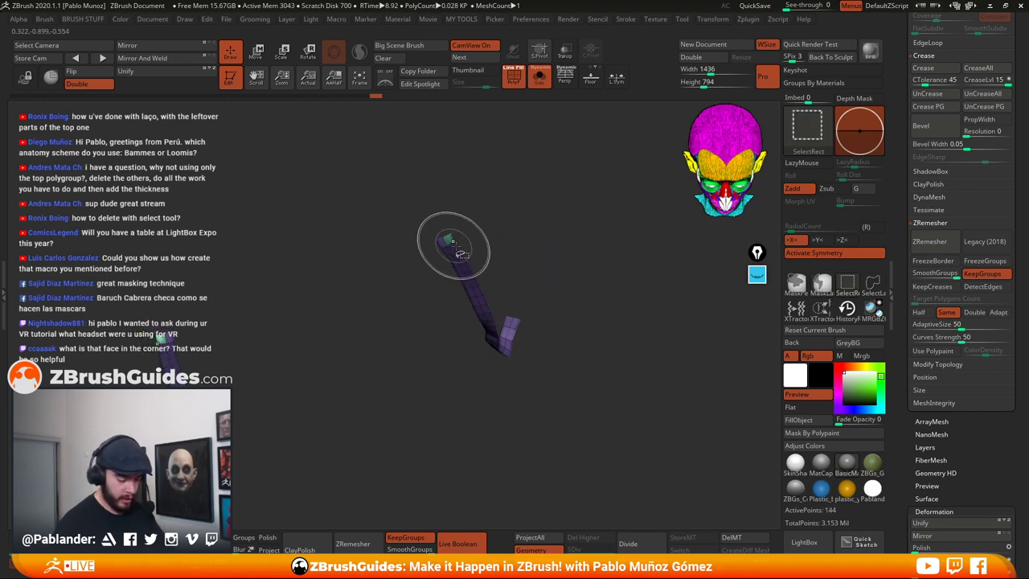
pyautogui.keyDown('ctrl'); pyautogui.keyDown('shift'); pyautogui.click(560, 258); pyautogui.keyUp('shift'); pyautogui.keyUp('ctrl')
pyautogui.moveTo(602, 377); pyautogui.dragTo(612, 421)
pyautogui.keyDown('shift'); pyautogui.moveTo(513, 267); pyautogui.dragTo(496, 255); pyautogui.keyUp('shift')
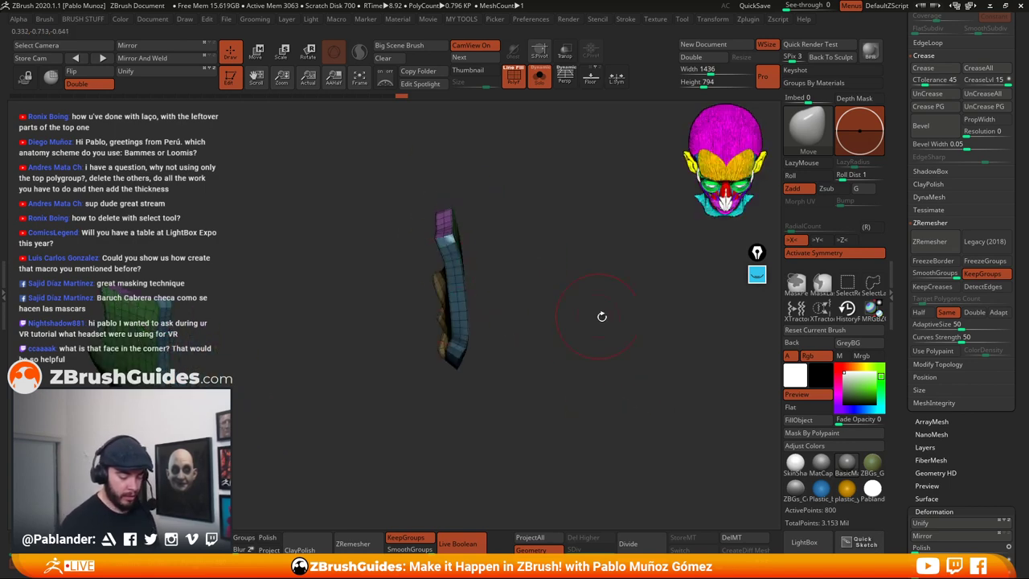
# Remesh the regrouped cheek panel with ZRemesher using KeepGroups and the Same polygon count
pyautogui.moveTo(602, 317); pyautogui.dragTo(538, 278)
pyautogui.moveTo(562, 314); pyautogui.dragTo(590, 330)
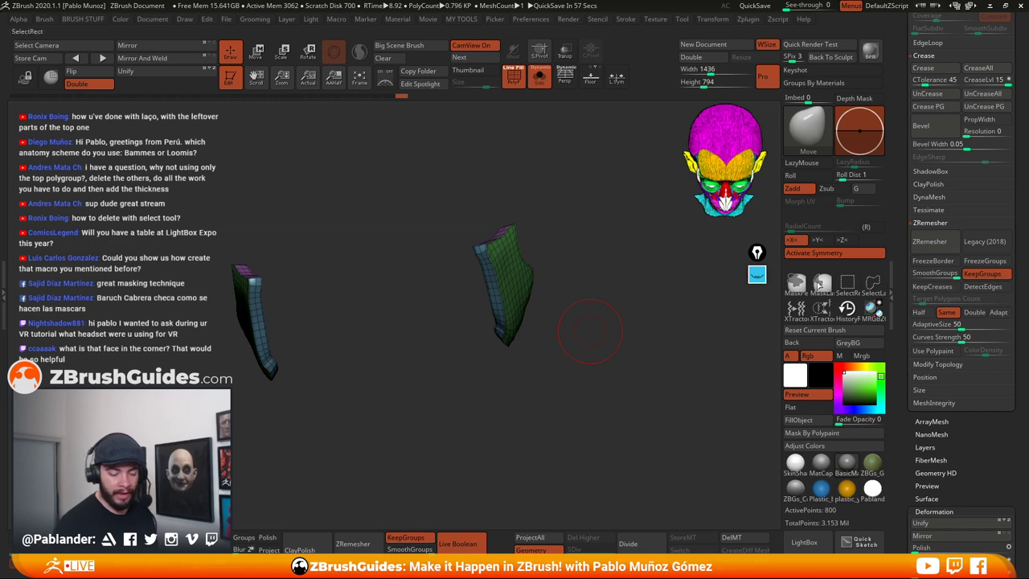
pyautogui.moveTo(591, 330); pyautogui.dragTo(635, 325)
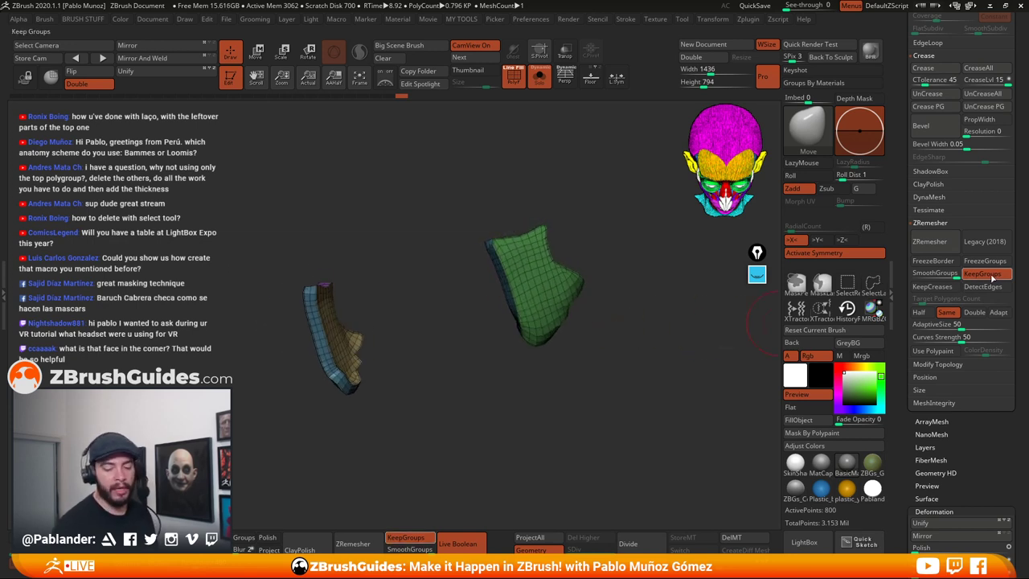
pyautogui.click(980, 274)
pyautogui.click(930, 241)
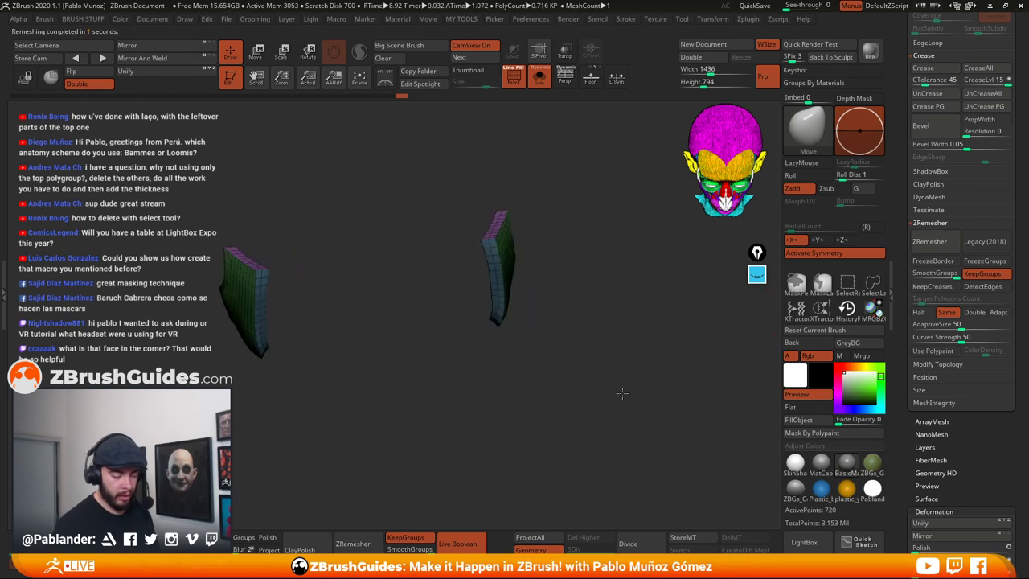
pyautogui.moveTo(574, 386); pyautogui.dragTo(557, 255)
pyautogui.moveTo(519, 223); pyautogui.dragTo(519, 230)
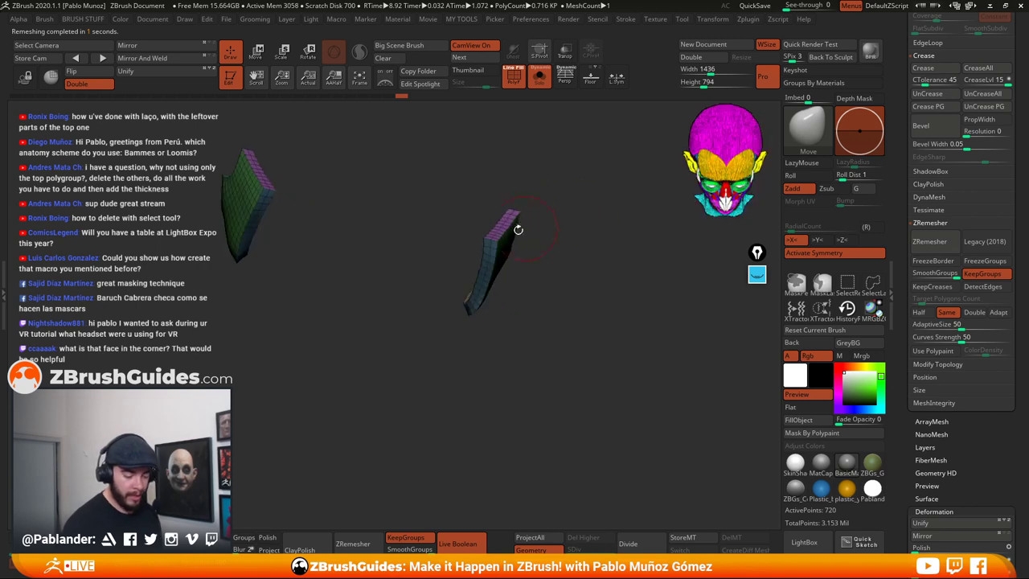
pyautogui.moveTo(521, 189); pyautogui.dragTo(583, 204)
# Show the whole head without the polyframe and fit the cheek panel's edges to the surrounding plates with Move brush strokes
pyautogui.click(539, 77)
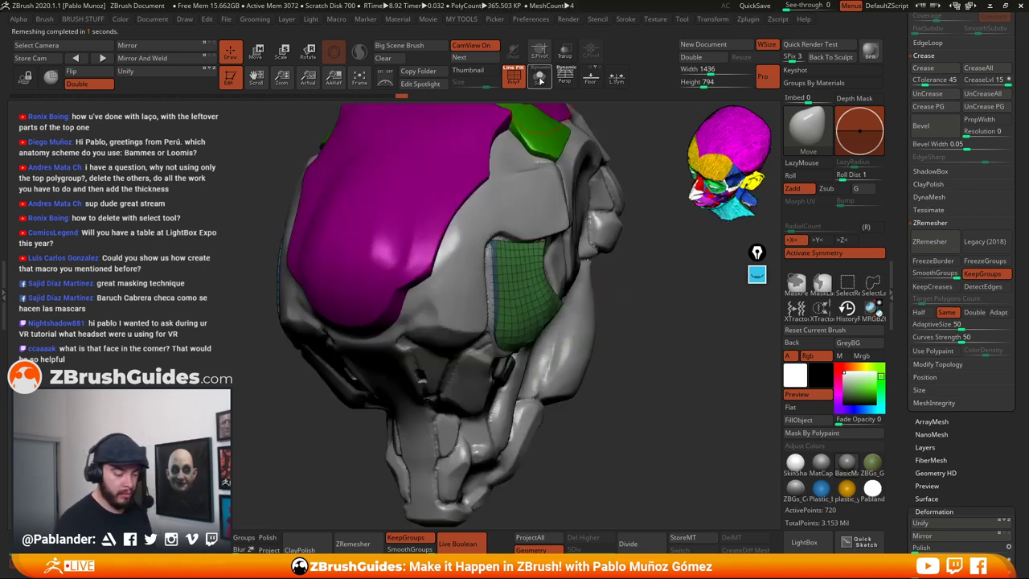
pyautogui.click(513, 74)
pyautogui.moveTo(638, 366); pyautogui.dragTo(614, 342)
pyautogui.press('b')
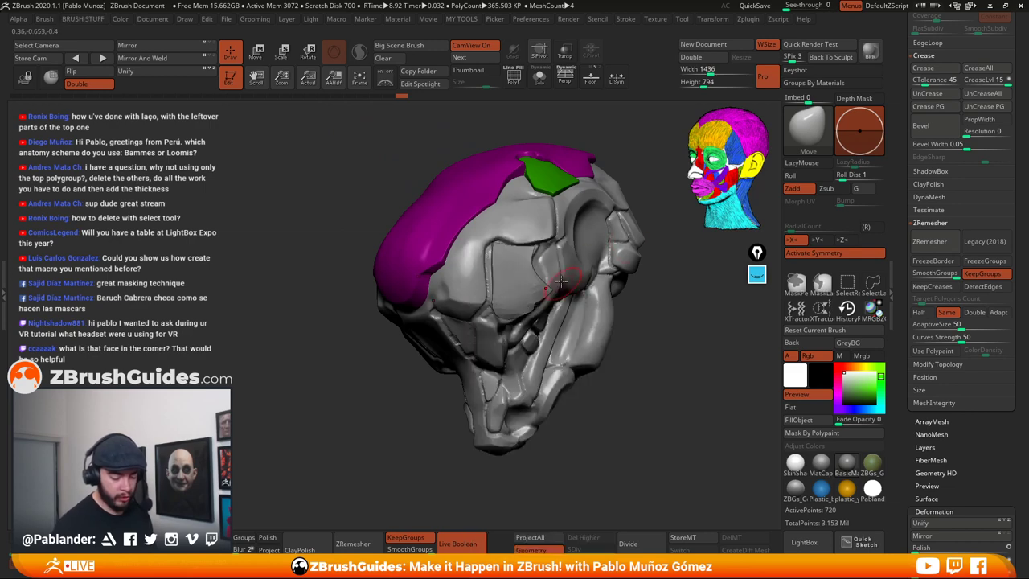
pyautogui.moveTo(601, 261); pyautogui.dragTo(595, 272)
pyautogui.press('space')
pyautogui.moveTo(543, 263); pyautogui.dragTo(567, 261, button='right')
pyautogui.moveTo(521, 251)
pyautogui.mouseDown()
pyautogui.moveTo(511, 258)
pyautogui.moveTo(542, 253)
pyautogui.moveTo(494, 275)
pyautogui.mouseUp()
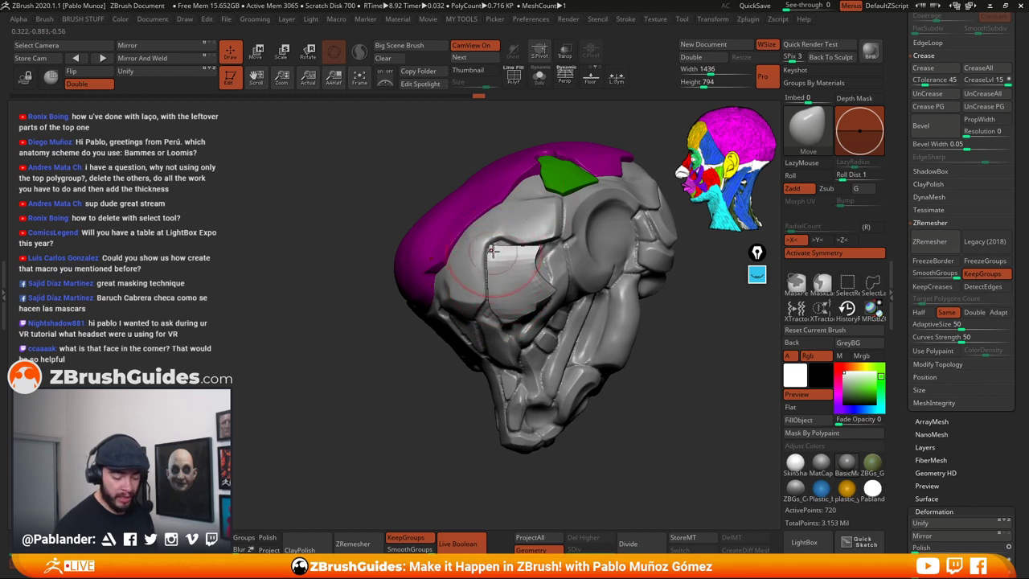
pyautogui.rightClick(500, 266)
pyautogui.moveTo(500, 266)
pyautogui.mouseDown()
pyautogui.moveTo(482, 266)
pyautogui.moveTo(495, 281)
pyautogui.mouseUp()
# Isolate the cheek panel, display its polyframe, and inspect the front, top and inner faces
pyautogui.click(539, 76)
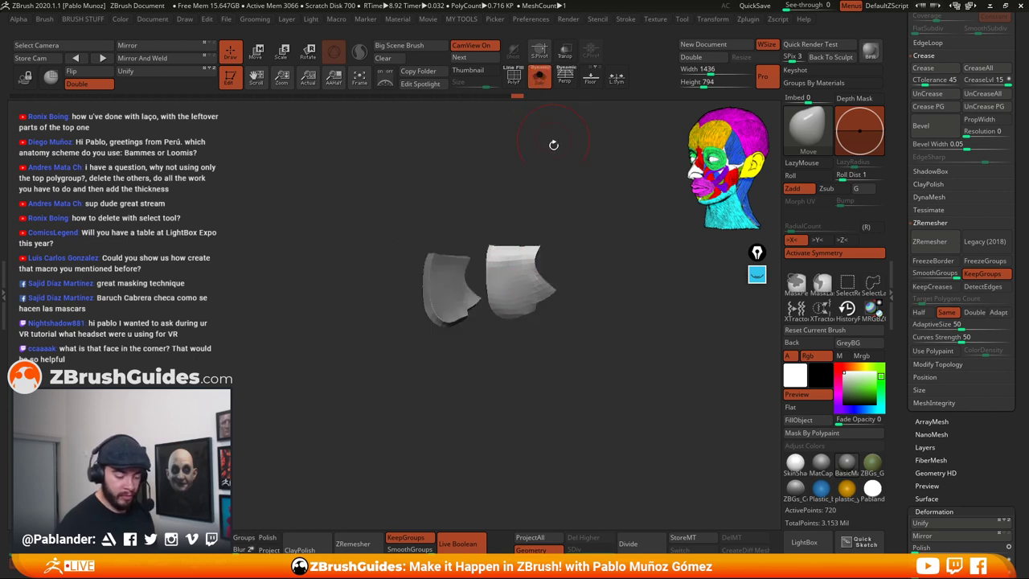
pyautogui.moveTo(514, 265); pyautogui.dragTo(540, 251, button='right')
pyautogui.hotkey('shift', 'f')
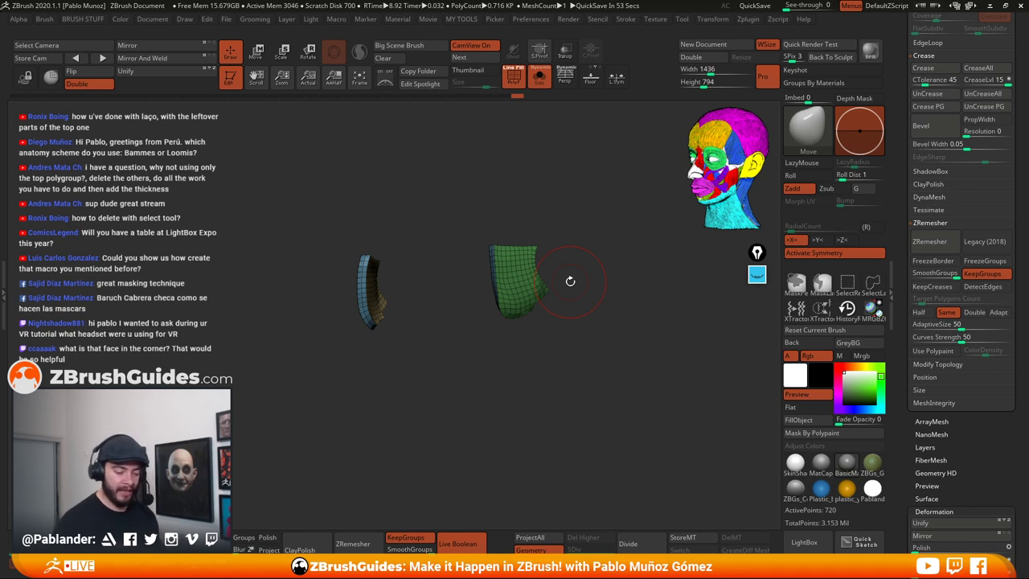
pyautogui.moveTo(567, 289); pyautogui.dragTo(596, 333)
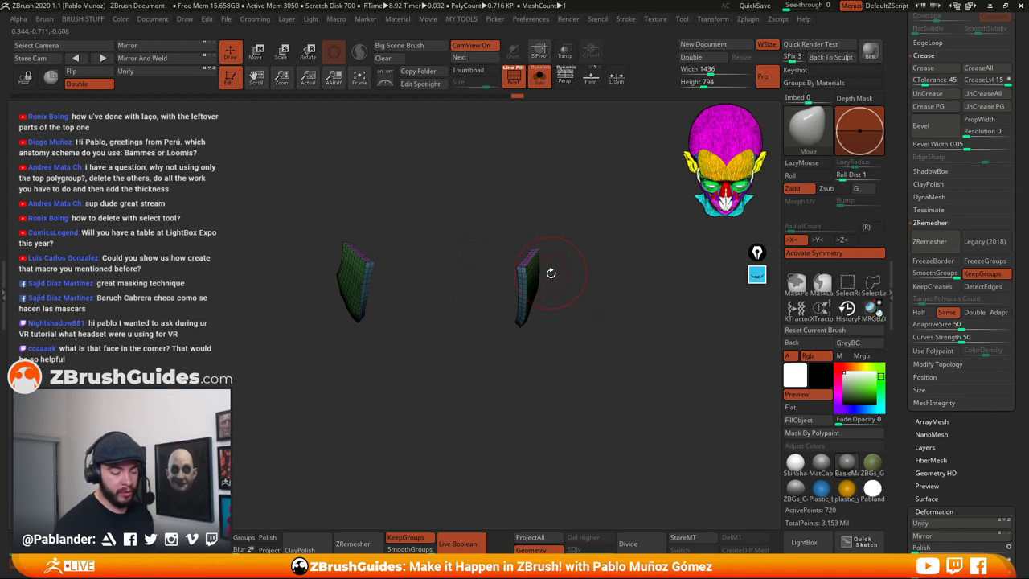
pyautogui.moveTo(551, 273); pyautogui.dragTo(460, 317)
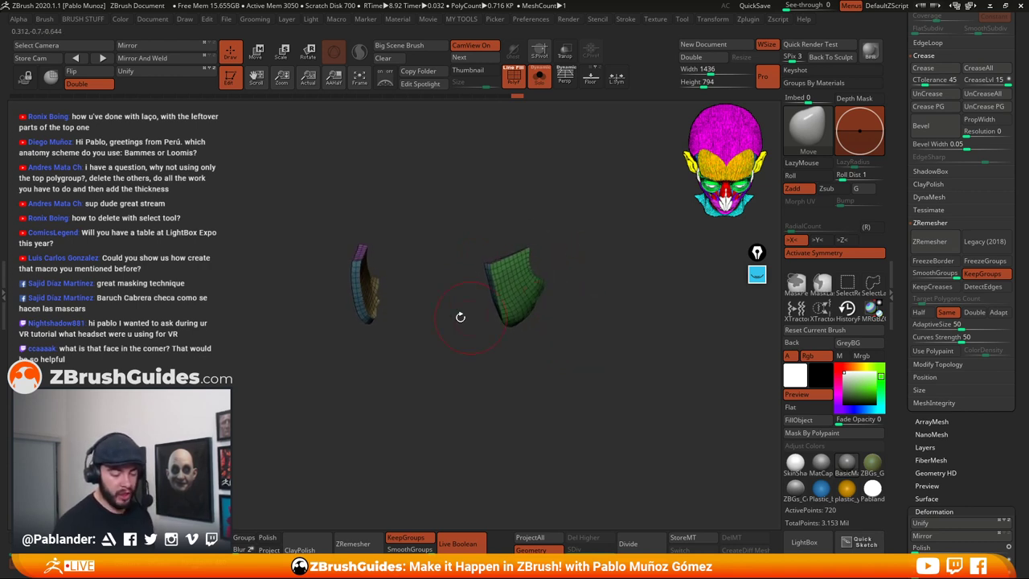
pyautogui.moveTo(540, 308)
pyautogui.mouseDown()
pyautogui.moveTo(429, 358)
pyautogui.moveTo(475, 363)
pyautogui.moveTo(500, 345)
pyautogui.moveTo(391, 264)
pyautogui.mouseUp()
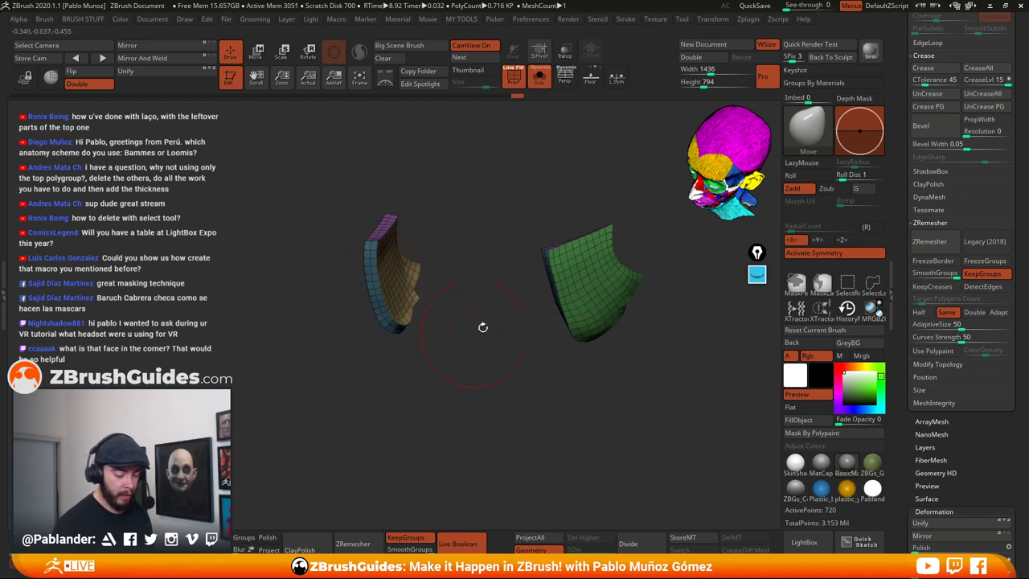
# Choose the ZModeler brush and set the target of its QMesh polygon action to Polygroup All
pyautogui.press('b')
pyautogui.press('z')
pyautogui.press('m')
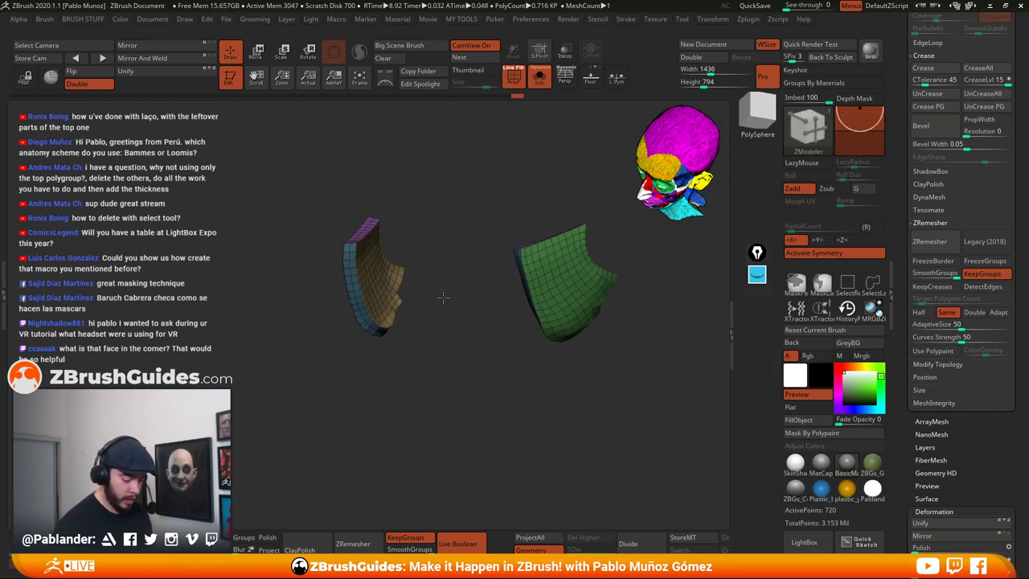
pyautogui.press('space')
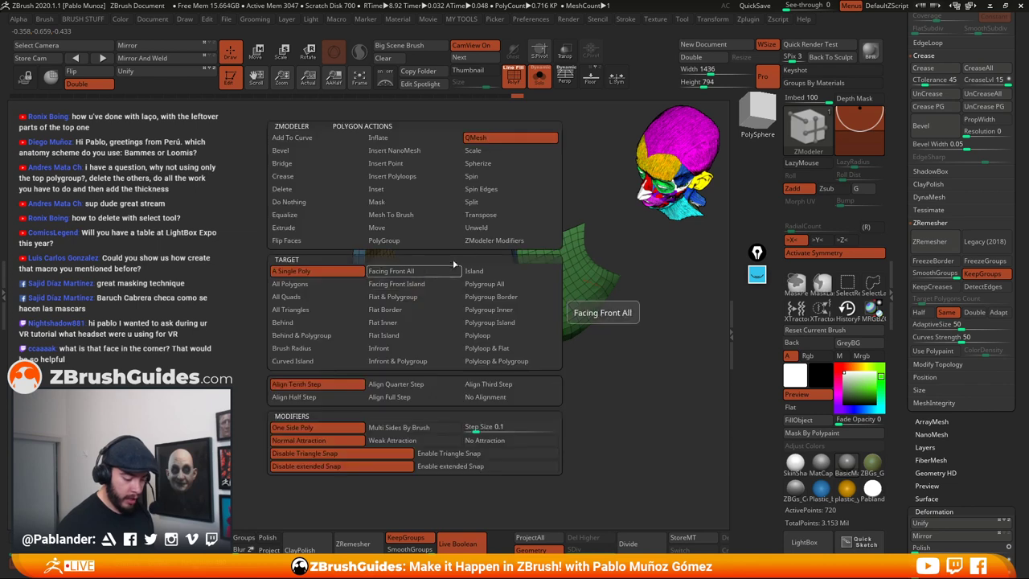
pyautogui.click(498, 288)
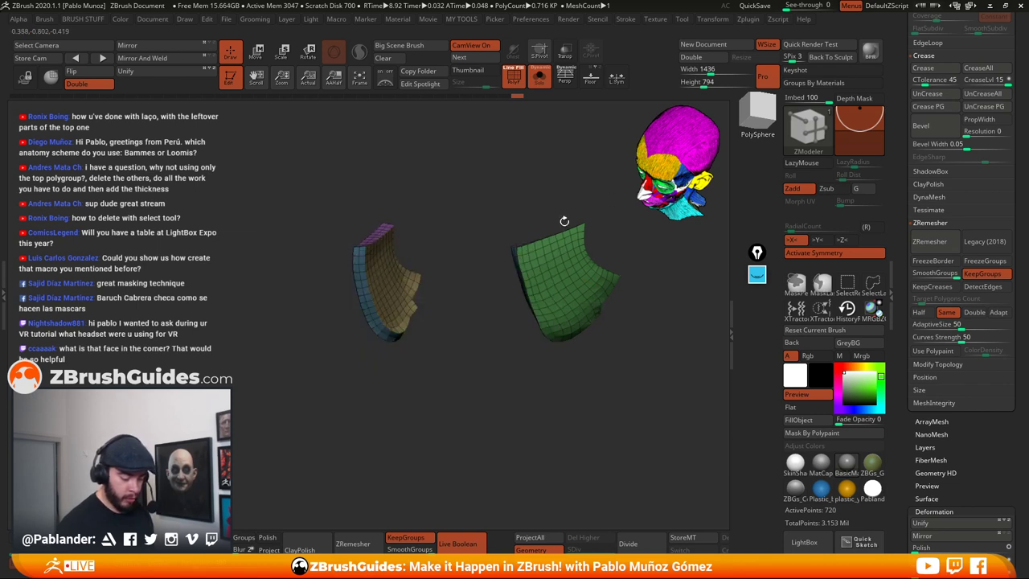
# Thicken the cheek panel by extruding its whole inner polygroup inwards with QMesh
pyautogui.click(416, 299)
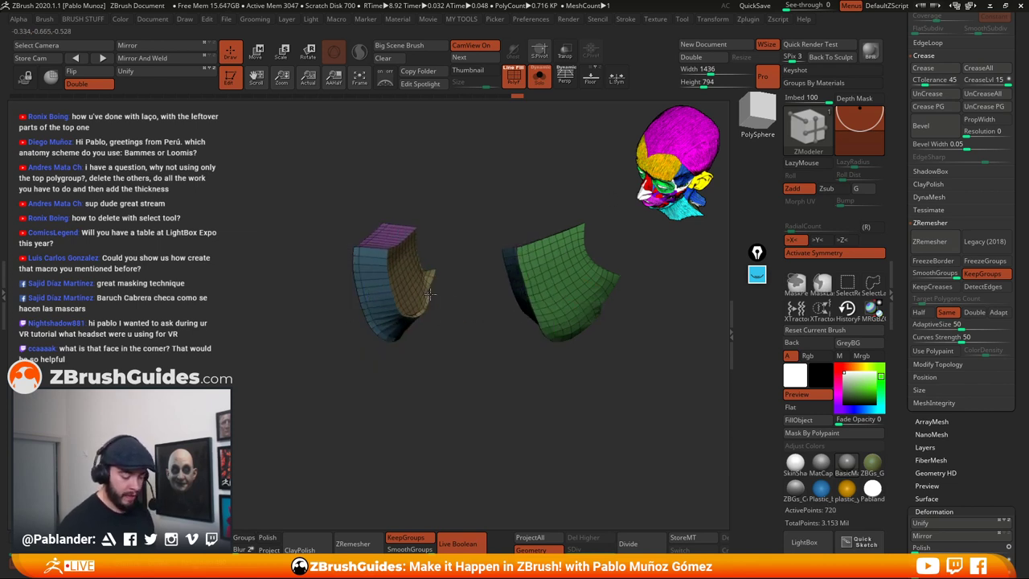
pyautogui.moveTo(514, 406); pyautogui.dragTo(545, 378)
pyautogui.keyDown('alt'); pyautogui.moveTo(547, 299); pyautogui.dragTo(494, 336, button='right'); pyautogui.keyUp('alt')
pyautogui.moveTo(493, 336); pyautogui.dragTo(536, 329)
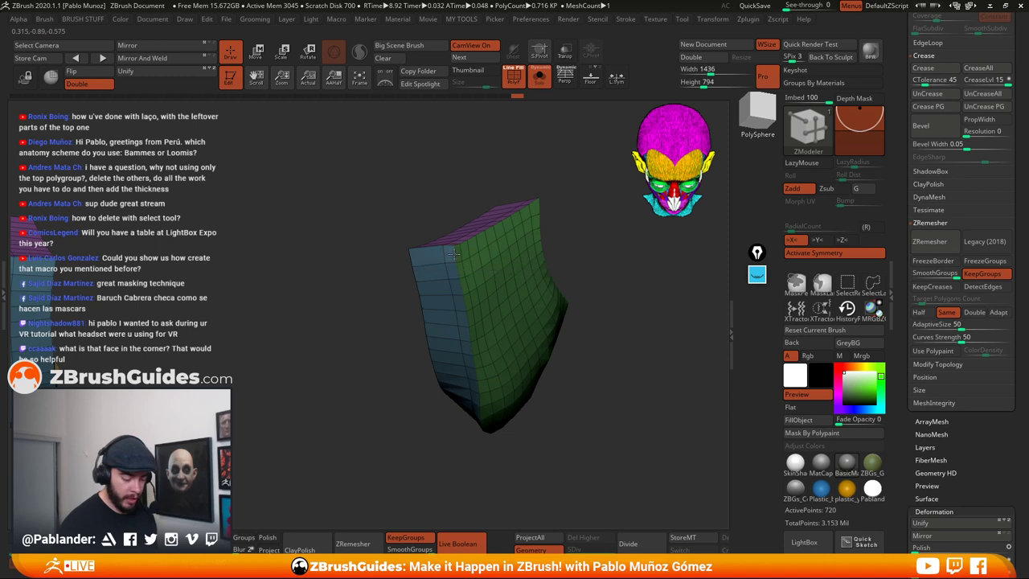
# Crease the edge loop bordering the panel's outer face and preview the panel with Dynamic Subdiv, without the polyframe
pyautogui.press('space')
pyautogui.click(353, 266)
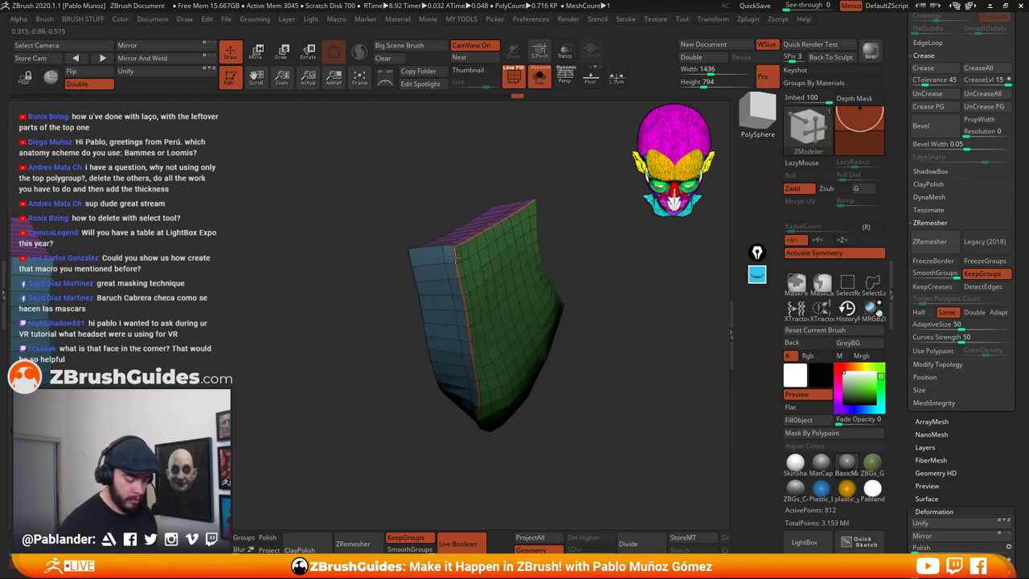
pyautogui.click(454, 257)
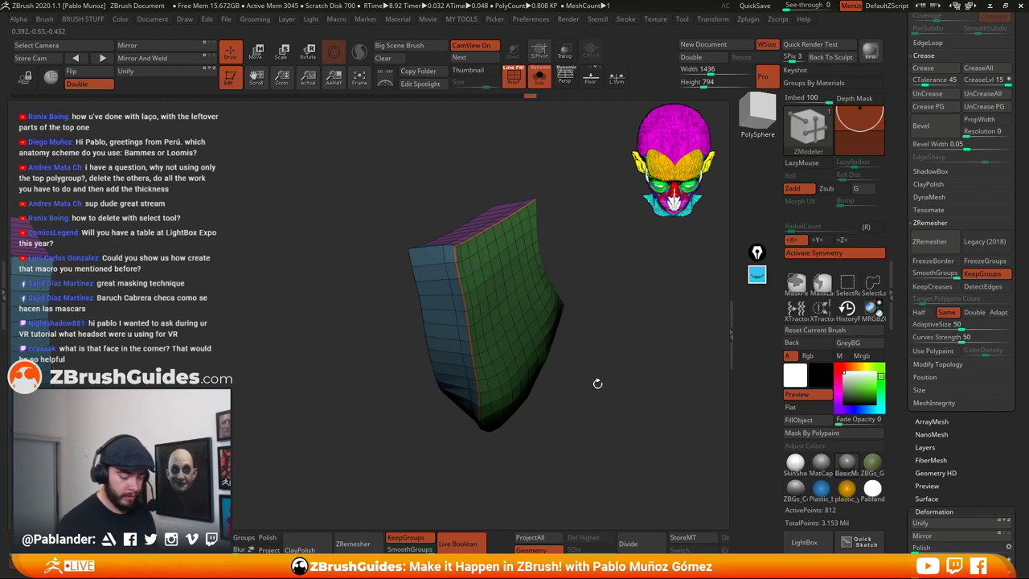
pyautogui.keyDown('alt'); pyautogui.moveTo(595, 381); pyautogui.dragTo(517, 351); pyautogui.keyUp('alt')
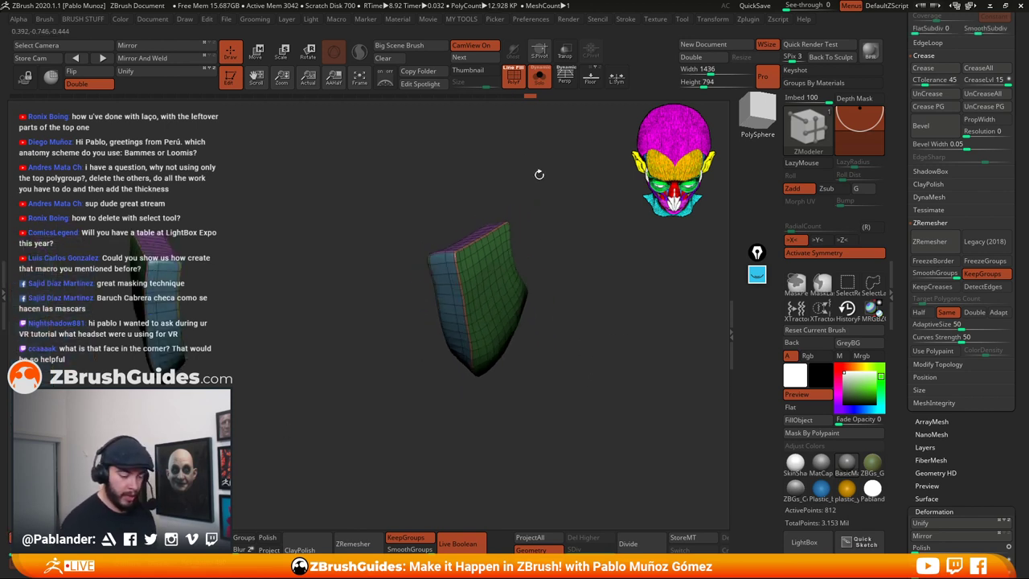
pyautogui.hotkey('shift', 'f')
pyautogui.moveTo(579, 318)
pyautogui.mouseDown()
pyautogui.moveTo(542, 270)
pyautogui.moveTo(580, 337)
pyautogui.moveTo(532, 378)
pyautogui.mouseUp()
# Show the whole head again around the cheek panel and choose the Move brush
pyautogui.click(538, 76)
pyautogui.moveTo(899, 265); pyautogui.dragTo(899, 363)
pyautogui.press('b')
pyautogui.press('m')
pyautogui.press('v')
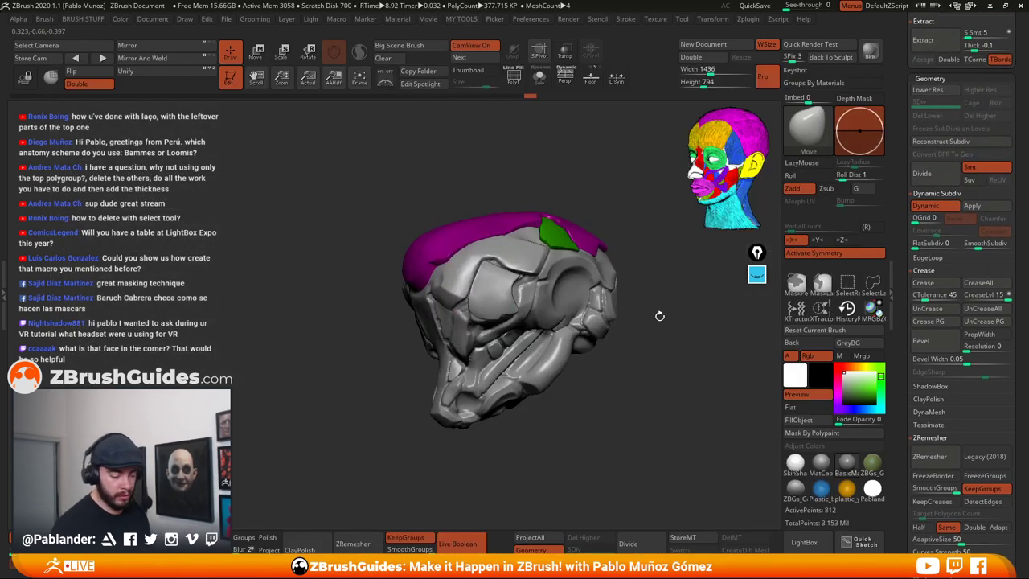
# Switch to the robohead1_2 bust tool and examine how the head and neck plates fit together from several angles
pyautogui.keyDown('alt'); pyautogui.moveTo(659, 324); pyautogui.dragTo(638, 346); pyautogui.keyUp('alt')
pyautogui.scroll(10, 898, 329)
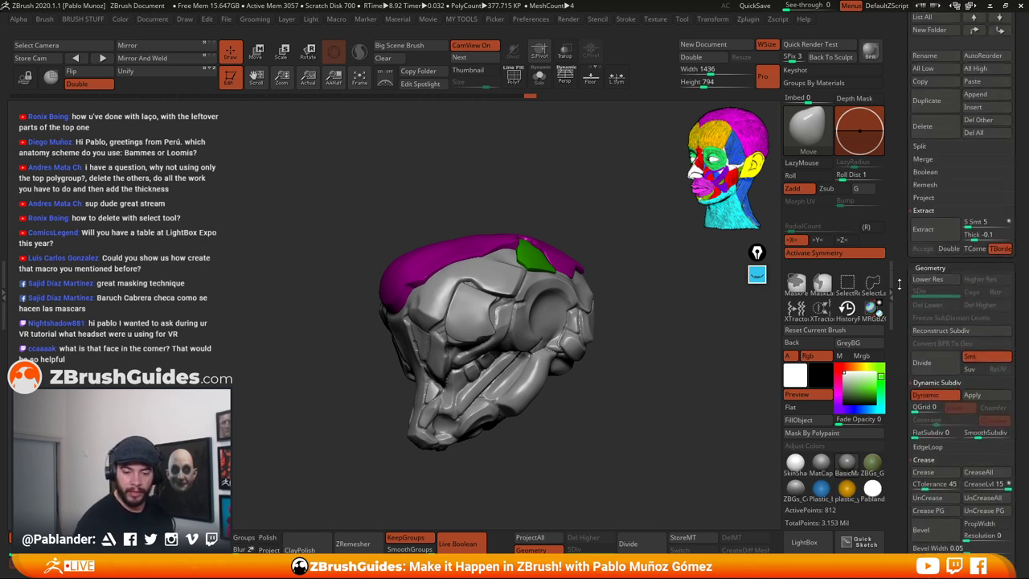
pyautogui.moveTo(898, 166); pyautogui.dragTo(898, 287)
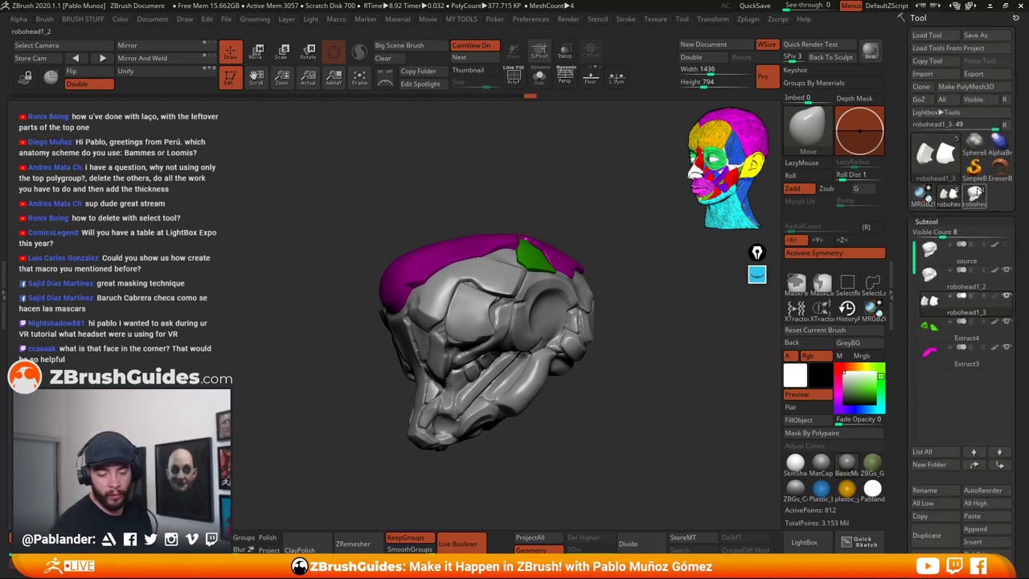
pyautogui.click(974, 191)
pyautogui.moveTo(639, 374)
pyautogui.mouseDown()
pyautogui.moveTo(641, 382)
pyautogui.moveTo(580, 344)
pyautogui.mouseUp()
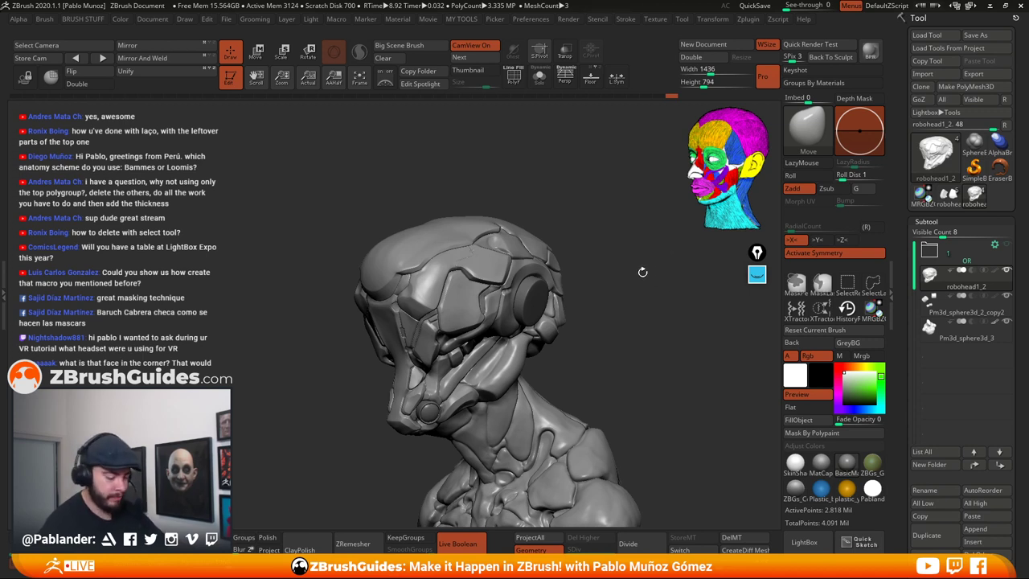
pyautogui.moveTo(613, 335)
pyautogui.mouseDown()
pyautogui.moveTo(597, 314)
pyautogui.moveTo(620, 344)
pyautogui.moveTo(614, 298)
pyautogui.moveTo(600, 307)
pyautogui.moveTo(644, 310)
pyautogui.moveTo(514, 372)
pyautogui.moveTo(592, 298)
pyautogui.moveTo(590, 343)
pyautogui.moveTo(603, 337)
pyautogui.mouseUp()
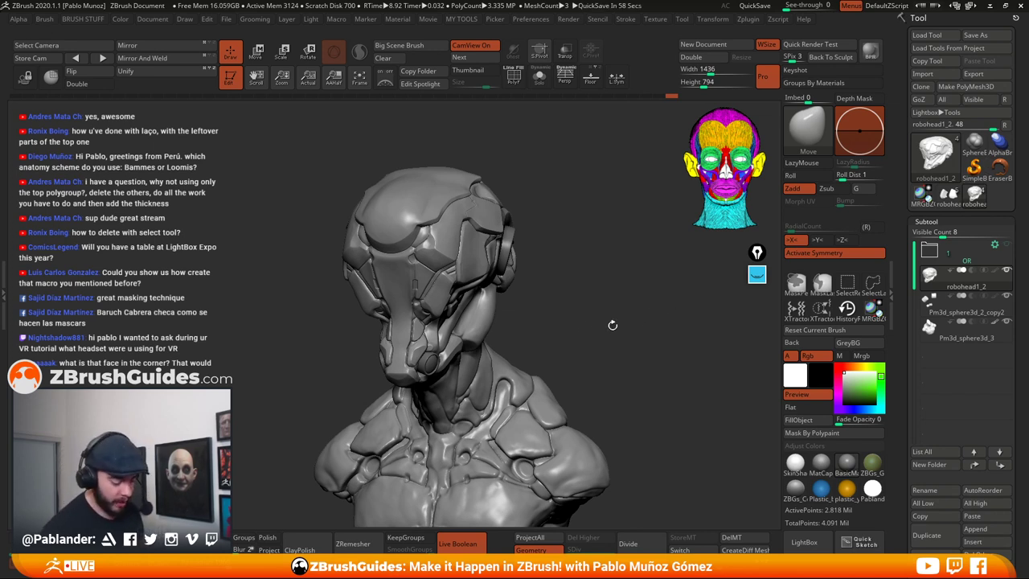
pyautogui.moveTo(613, 324); pyautogui.dragTo(605, 326)
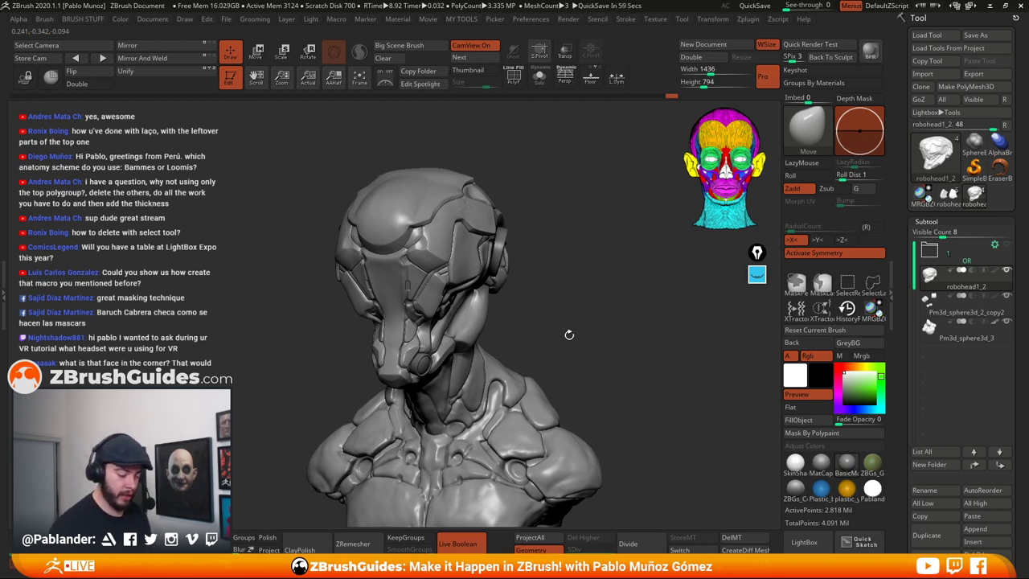
pyautogui.moveTo(620, 314); pyautogui.dragTo(608, 334)
pyautogui.moveTo(605, 333)
pyautogui.mouseDown()
pyautogui.moveTo(613, 324)
pyautogui.moveTo(624, 360)
pyautogui.moveTo(623, 328)
pyautogui.mouseUp()
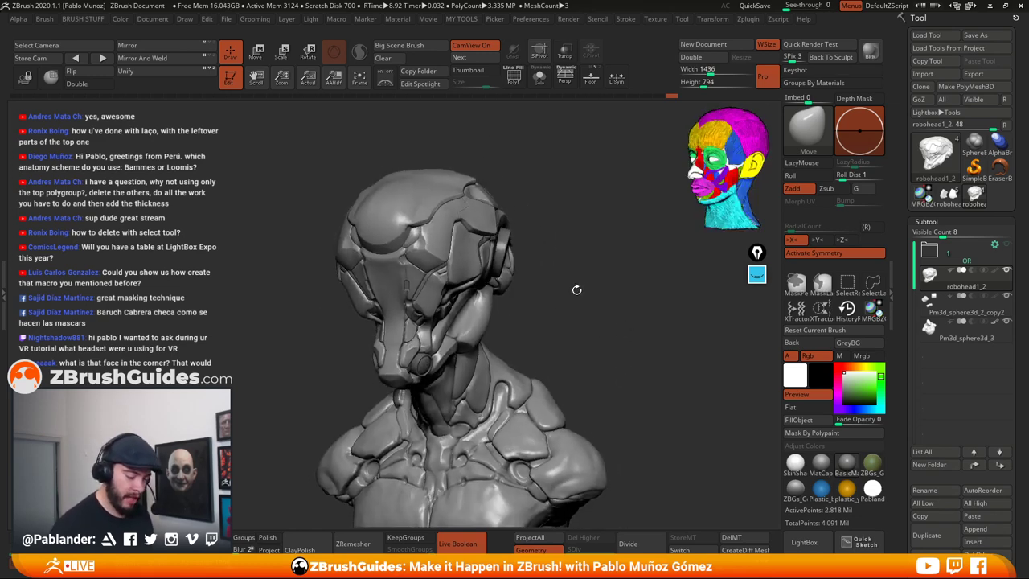
pyautogui.moveTo(558, 332); pyautogui.dragTo(634, 329)
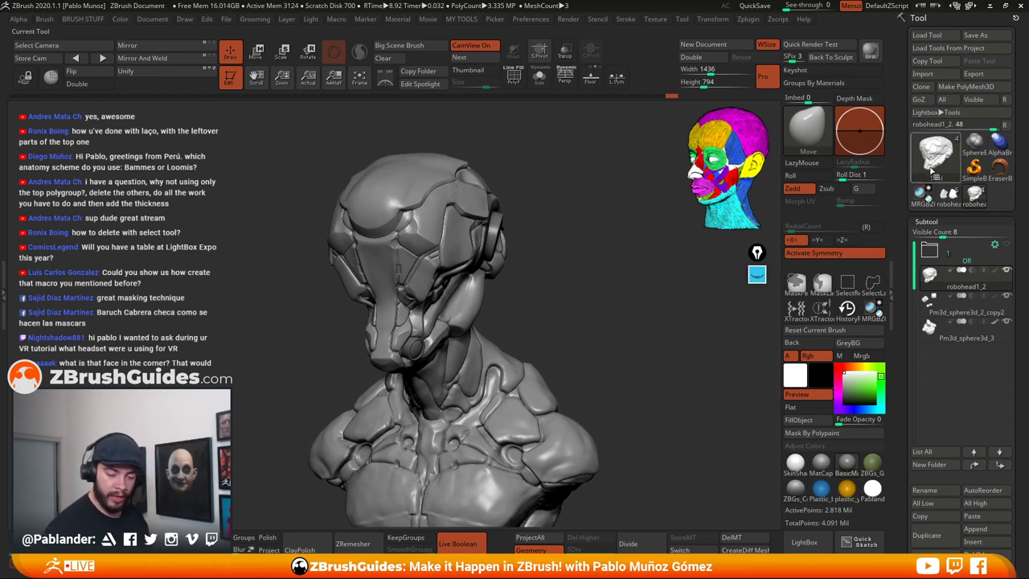
# Load the Arrow3D primitive and convert it into a PolyMesh3D
pyautogui.click(942, 157)
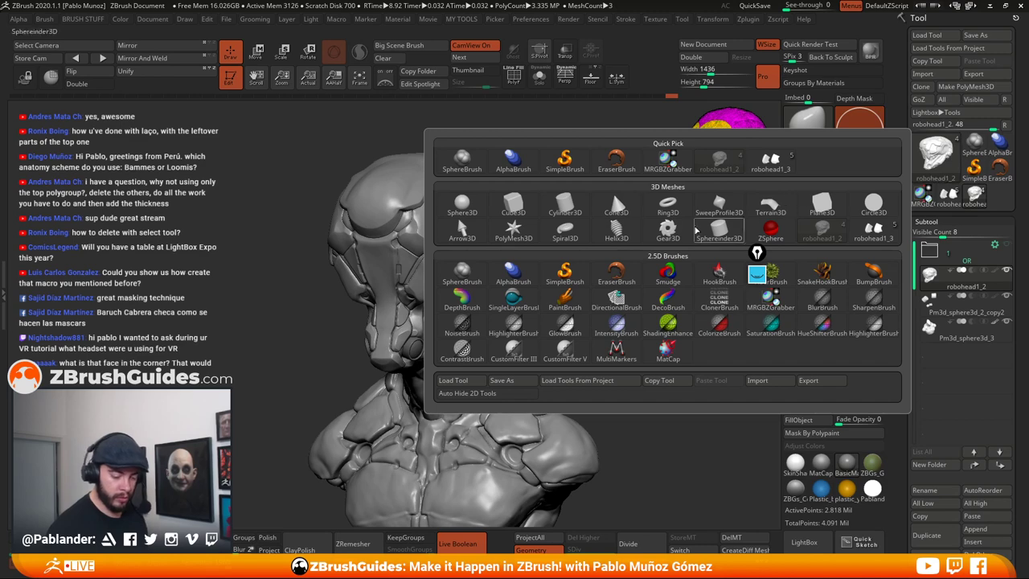
pyautogui.click(462, 230)
pyautogui.click(965, 86)
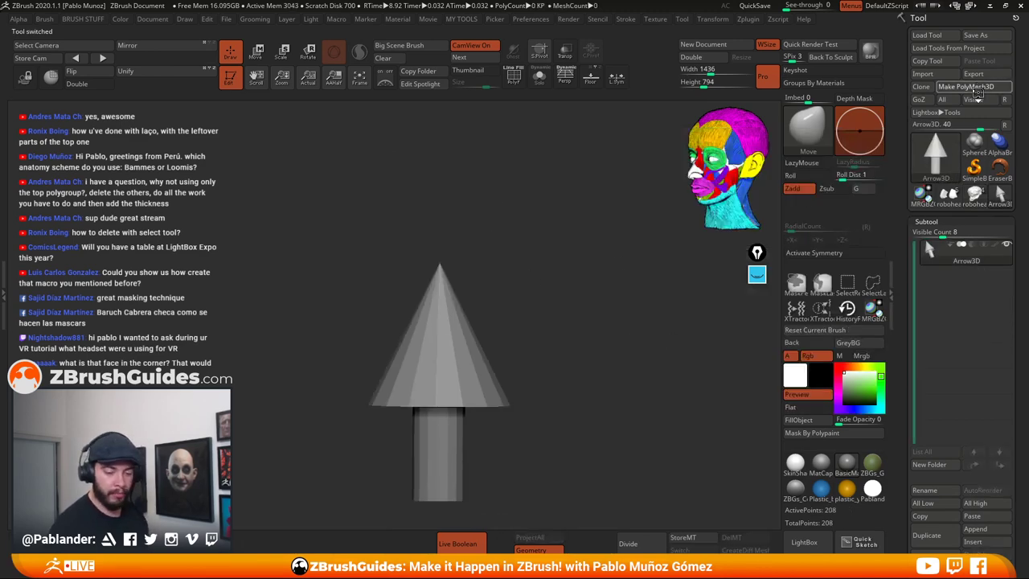
# Initialize the mesh as a QCube with a resolution of 2 on each axis and display its polyframe
pyautogui.keyDown('shift'); pyautogui.moveTo(588, 309); pyautogui.dragTo(591, 319); pyautogui.keyUp('shift')
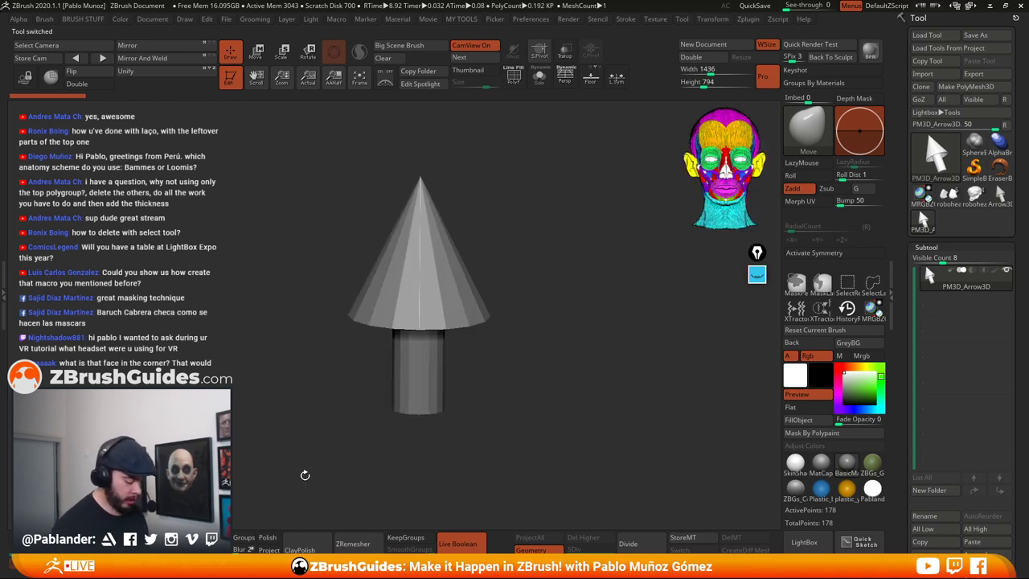
pyautogui.press('q')
pyautogui.keyDown('shift'); pyautogui.moveTo(585, 391); pyautogui.dragTo(522, 347); pyautogui.keyUp('shift')
pyautogui.scroll(-10, 892, 446)
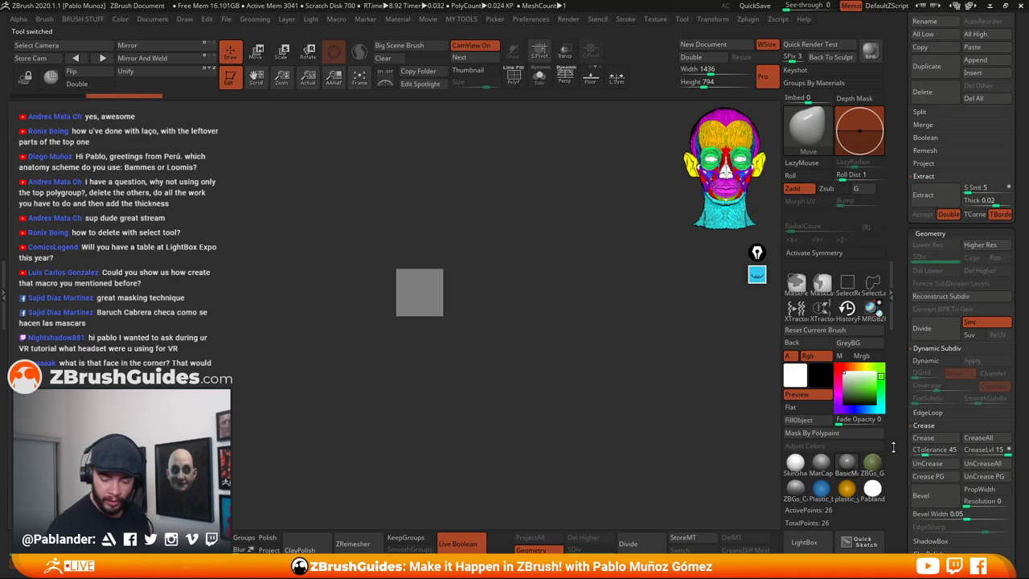
pyautogui.moveTo(896, 383); pyautogui.dragTo(908, 244)
pyautogui.moveTo(924, 395); pyautogui.dragTo(937, 183)
pyautogui.click(1004, 355)
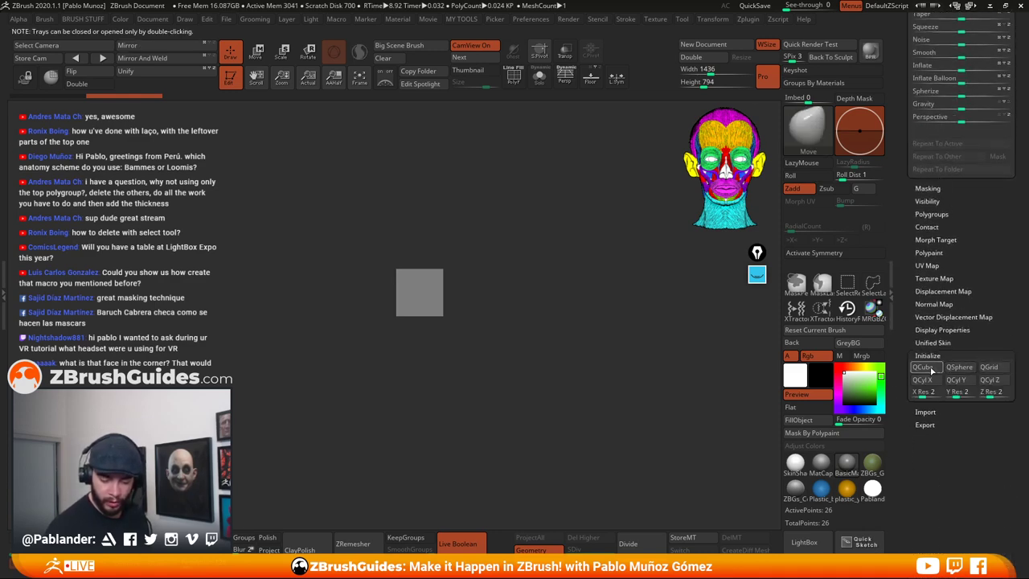
pyautogui.hotkey('shift', 'f')
pyautogui.moveTo(521, 145); pyautogui.dragTo(561, 275)
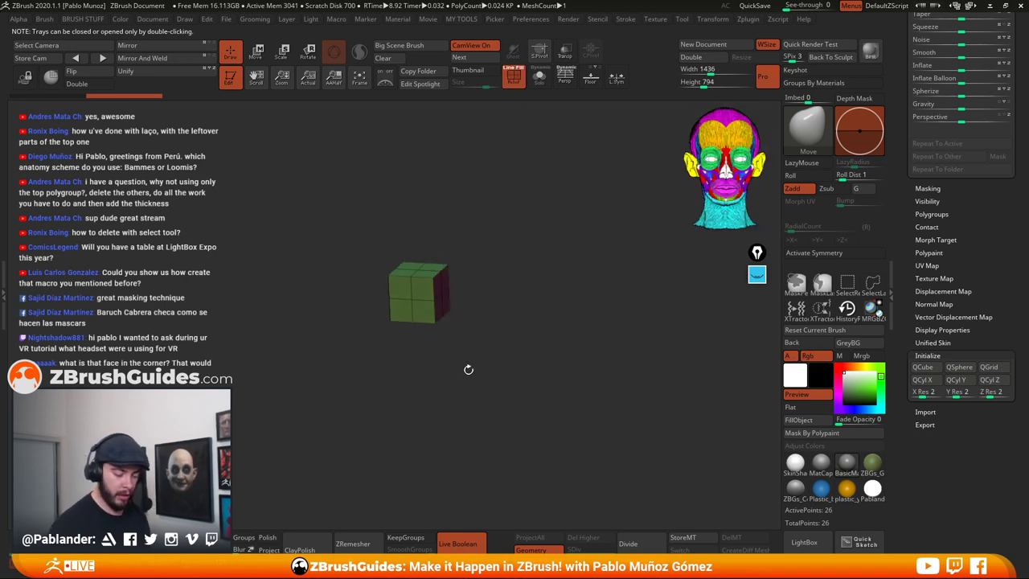
# Stretch the cube along Y into a tall, thin vertical bar with the Gizmo
pyautogui.keyDown('alt'); pyautogui.moveTo(469, 349); pyautogui.dragTo(520, 348); pyautogui.keyUp('alt')
pyautogui.keyDown('alt'); pyautogui.moveTo(695, 368); pyautogui.dragTo(525, 231); pyautogui.keyUp('alt')
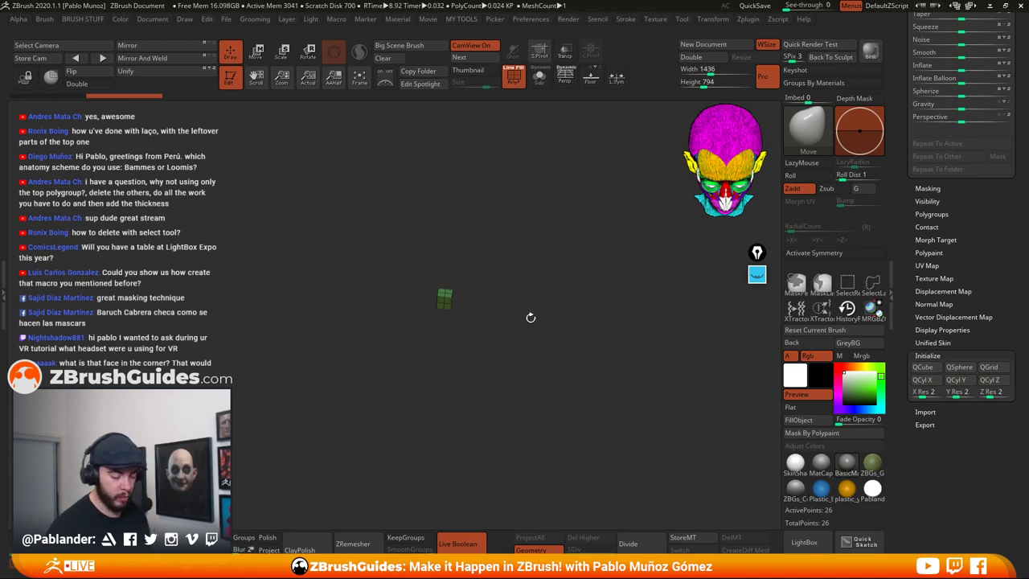
pyautogui.keyDown('shift'); pyautogui.moveTo(533, 318); pyautogui.dragTo(532, 335); pyautogui.keyUp('shift')
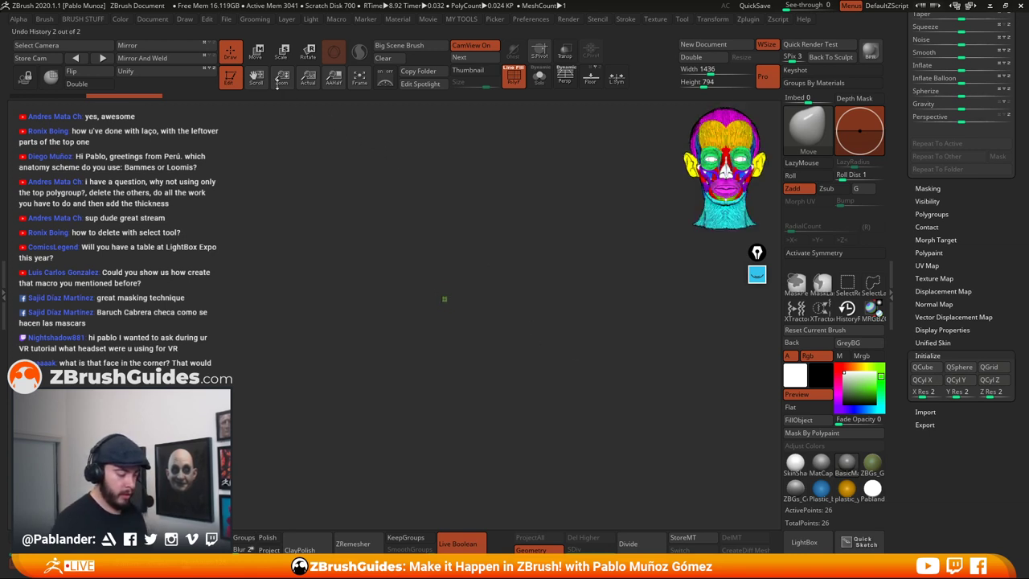
pyautogui.click(256, 50)
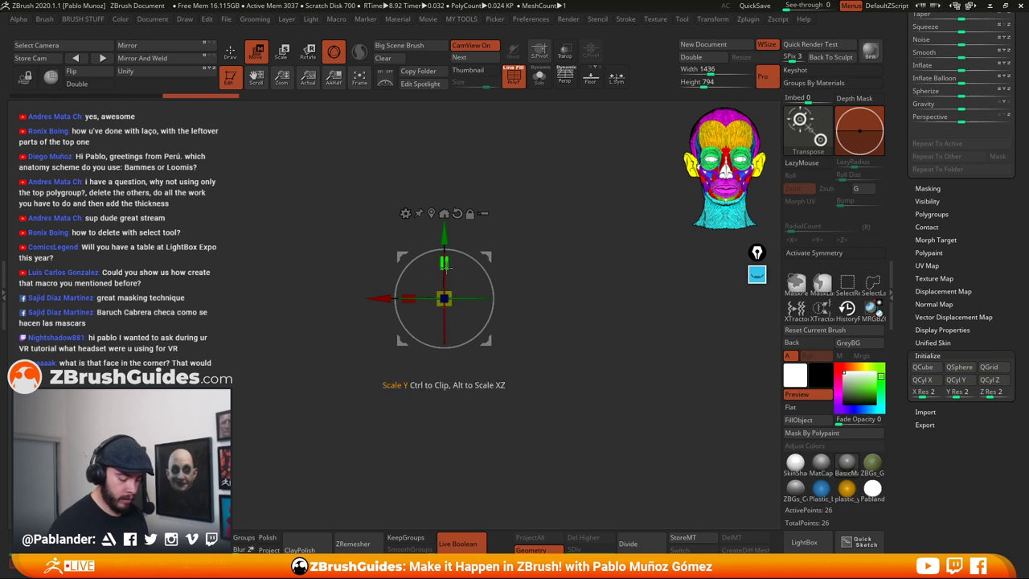
pyautogui.moveTo(447, 263); pyautogui.dragTo(533, 260)
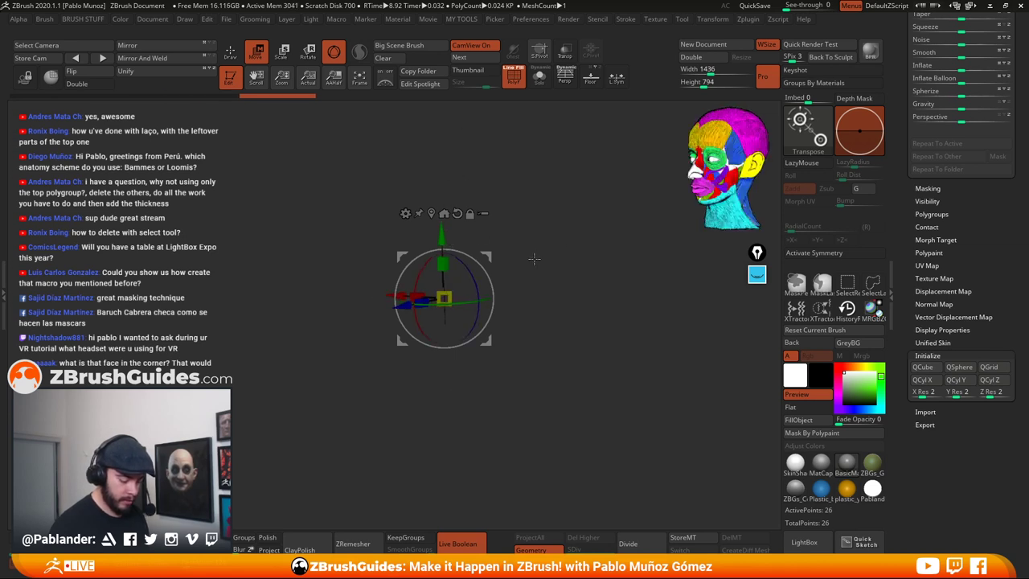
pyautogui.keyDown('shift'); pyautogui.moveTo(573, 342); pyautogui.dragTo(568, 293); pyautogui.keyUp('shift')
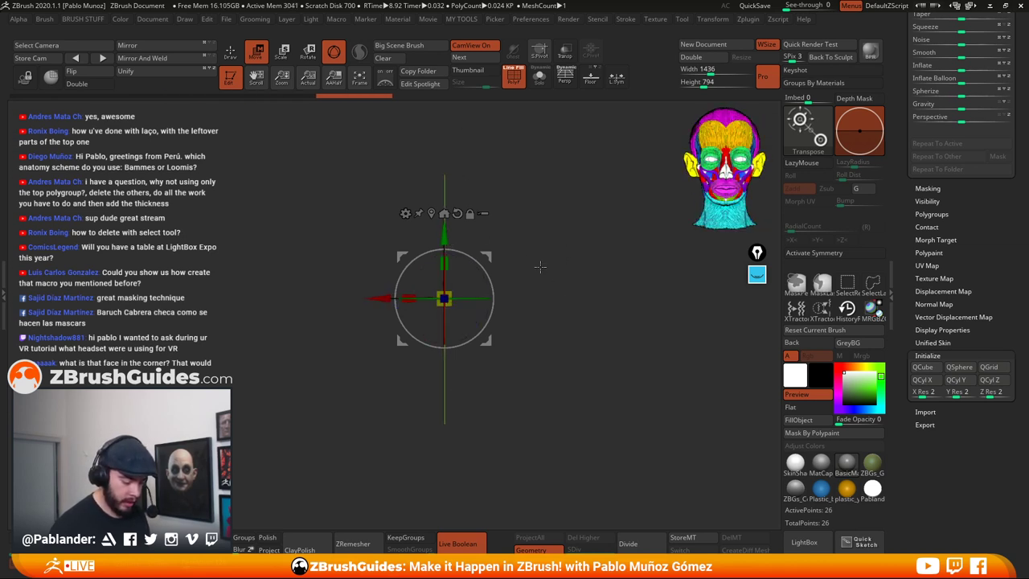
pyautogui.keyDown('alt'); pyautogui.moveTo(540, 261); pyautogui.dragTo(536, 297); pyautogui.keyUp('alt')
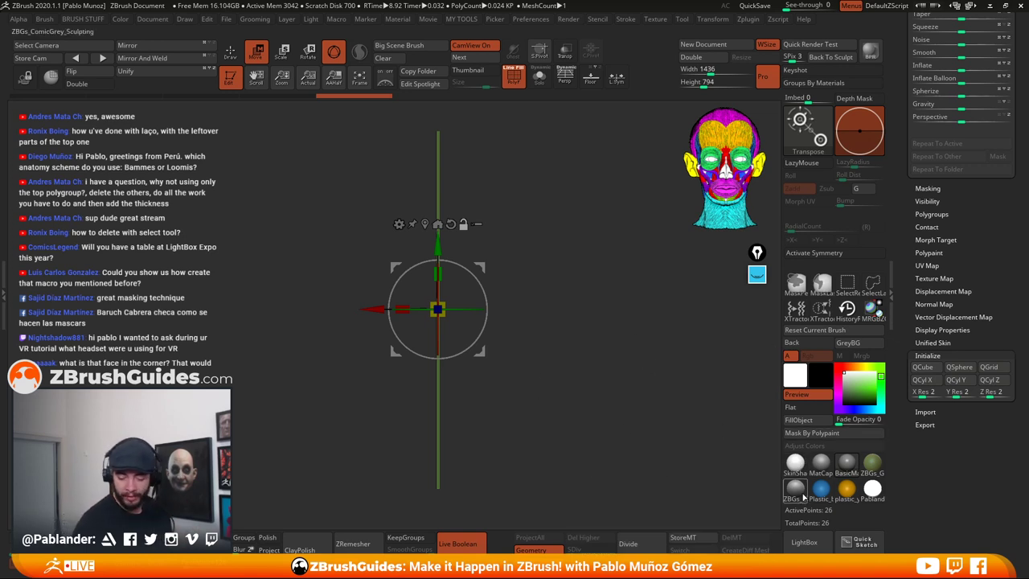
pyautogui.keyDown('alt'); pyautogui.moveTo(566, 356); pyautogui.dragTo(589, 361); pyautogui.keyUp('alt')
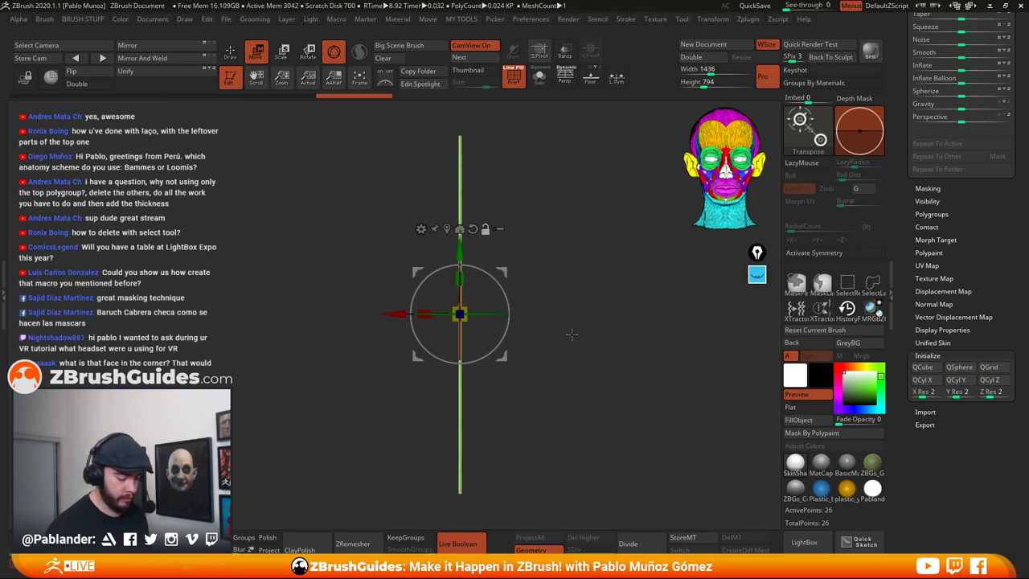
# Rebuild the vertical bar with a much denser mesh and return to Draw mode
pyautogui.press('q')
pyautogui.moveTo(571, 291)
pyautogui.mouseDown()
pyautogui.moveTo(576, 358)
pyautogui.moveTo(576, 311)
pyautogui.moveTo(516, 307)
pyautogui.mouseUp()
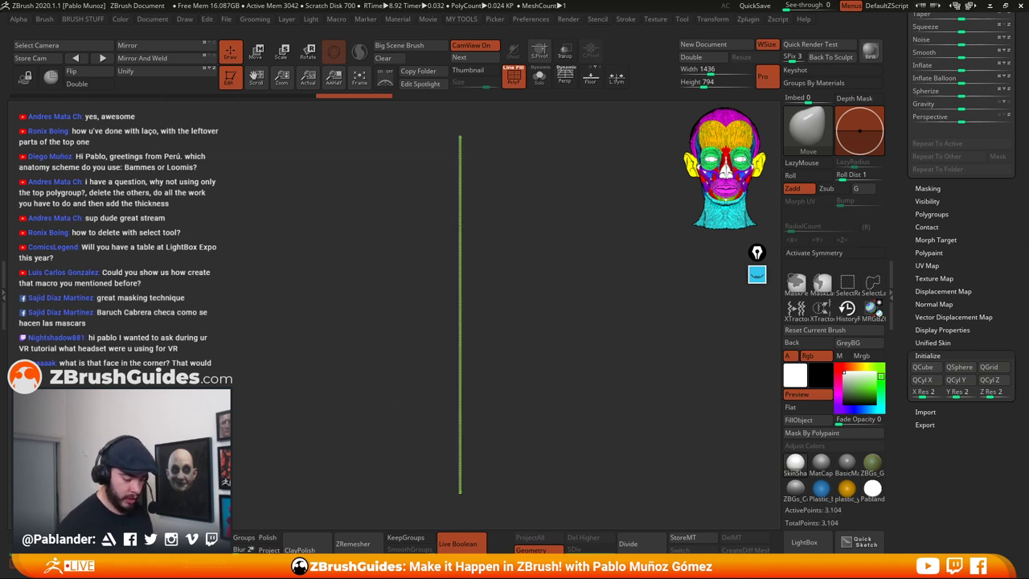
pyautogui.keyDown('ctrl'); pyautogui.moveTo(471, 301); pyautogui.dragTo(472, 406, button='right'); pyautogui.keyUp('ctrl')
pyautogui.moveTo(471, 407); pyautogui.dragTo(518, 380)
pyautogui.keyDown('ctrl'); pyautogui.moveTo(517, 380); pyautogui.dragTo(505, 350, button='right'); pyautogui.keyUp('ctrl')
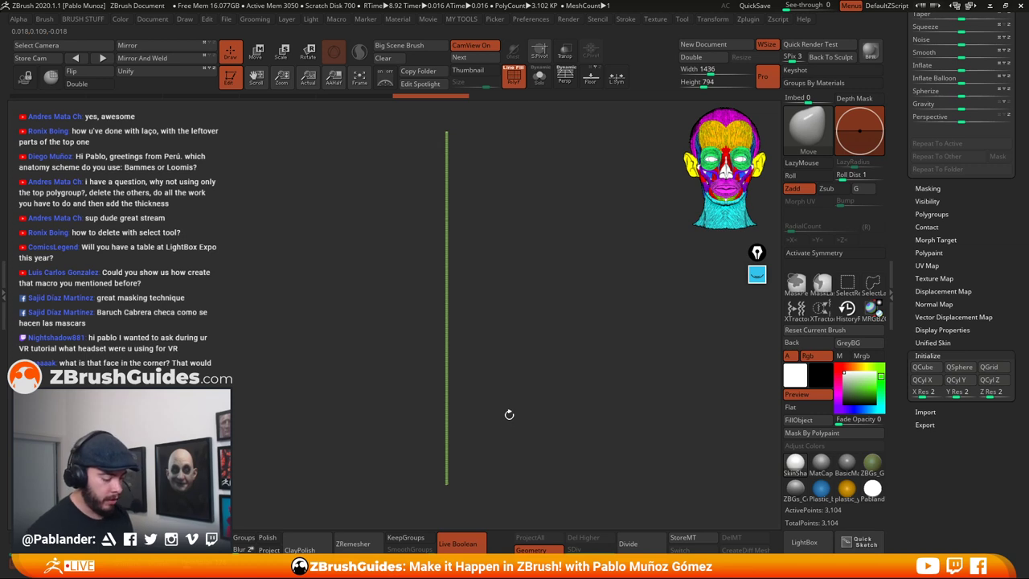
# Mask the bar using a rectangular mask so that only its middle section stays unmasked
pyautogui.press('ctrl')
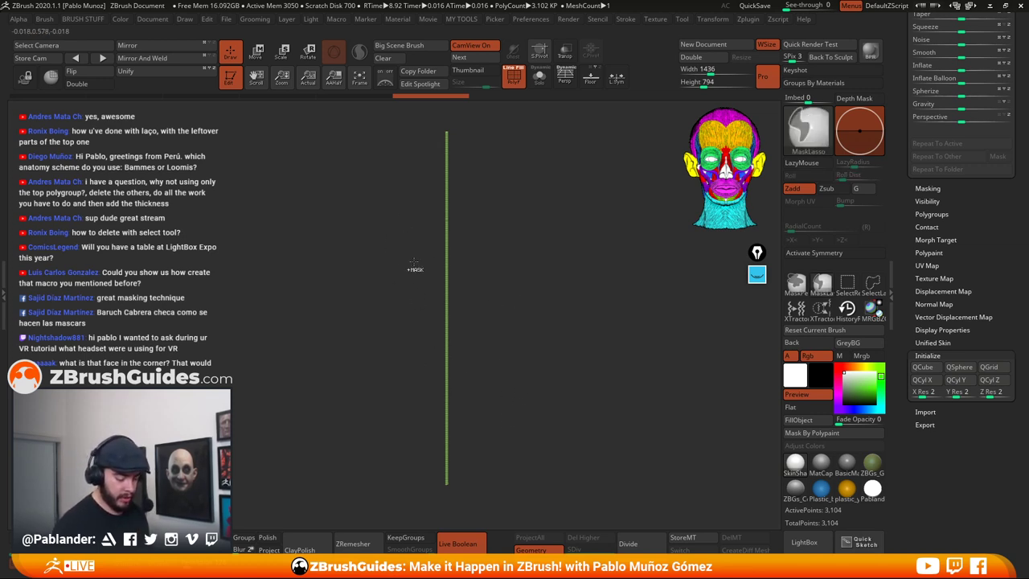
pyautogui.keyDown('ctrl'); pyautogui.moveTo(437, 276); pyautogui.dragTo(500, 356); pyautogui.keyUp('ctrl')
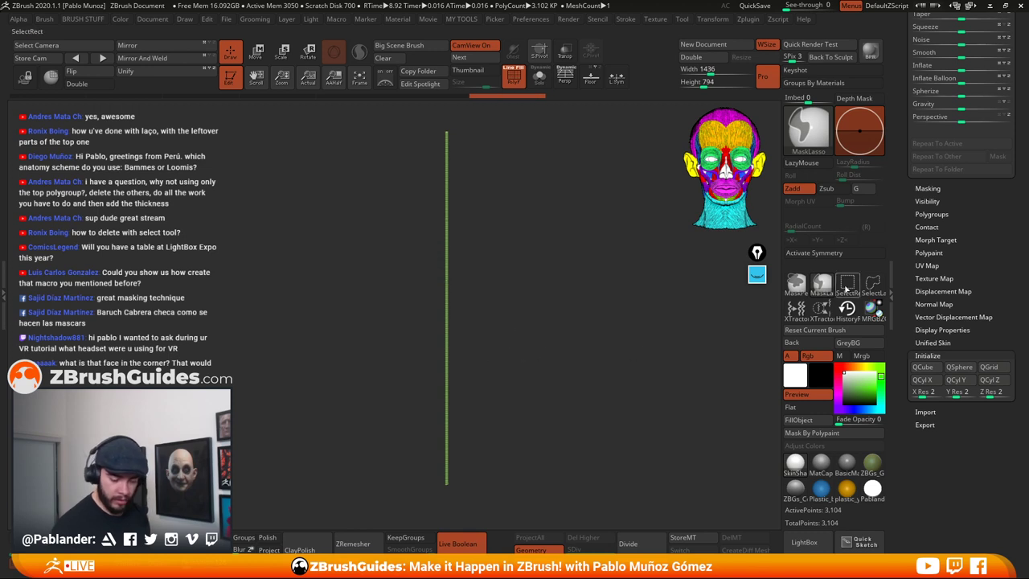
pyautogui.click(795, 283)
pyautogui.moveTo(390, 233)
pyautogui.keyDown('ctrl'); pyautogui.mouseDown()
pyautogui.moveTo(480, 379)
pyautogui.moveTo(506, 380)
pyautogui.moveTo(501, 350)
pyautogui.mouseUp(); pyautogui.keyUp('ctrl')
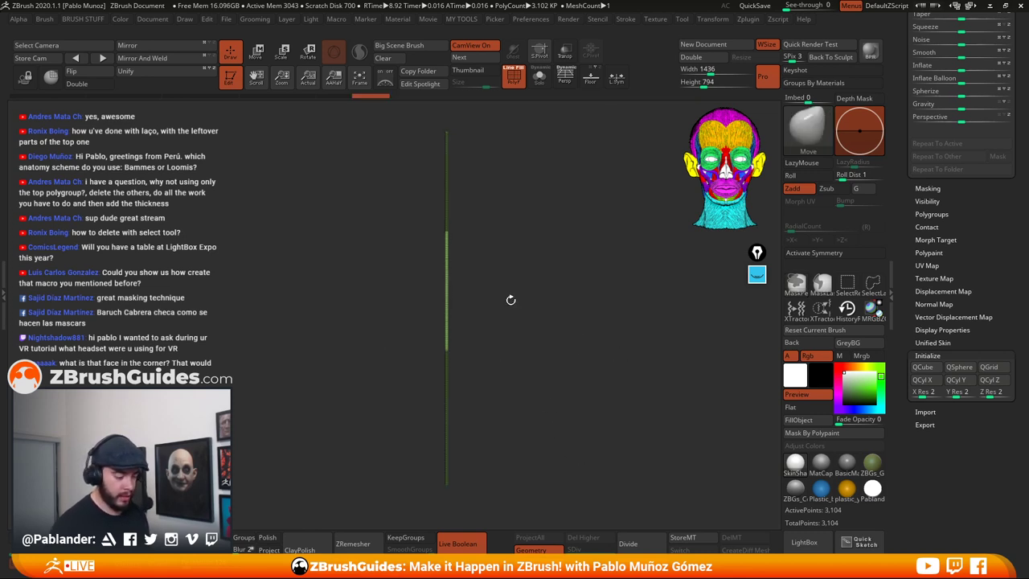
# Shorten the unmasked middle section along Y and offset it slightly along X, forming a step with slanted transitions
pyautogui.press('w')
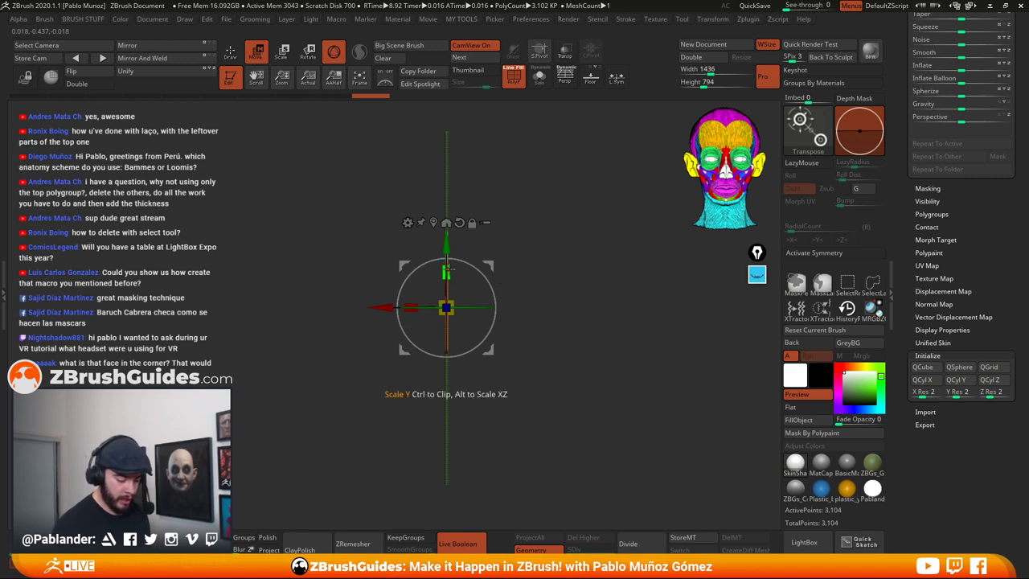
pyautogui.moveTo(447, 271); pyautogui.dragTo(448, 289)
pyautogui.moveTo(379, 307); pyautogui.dragTo(408, 306)
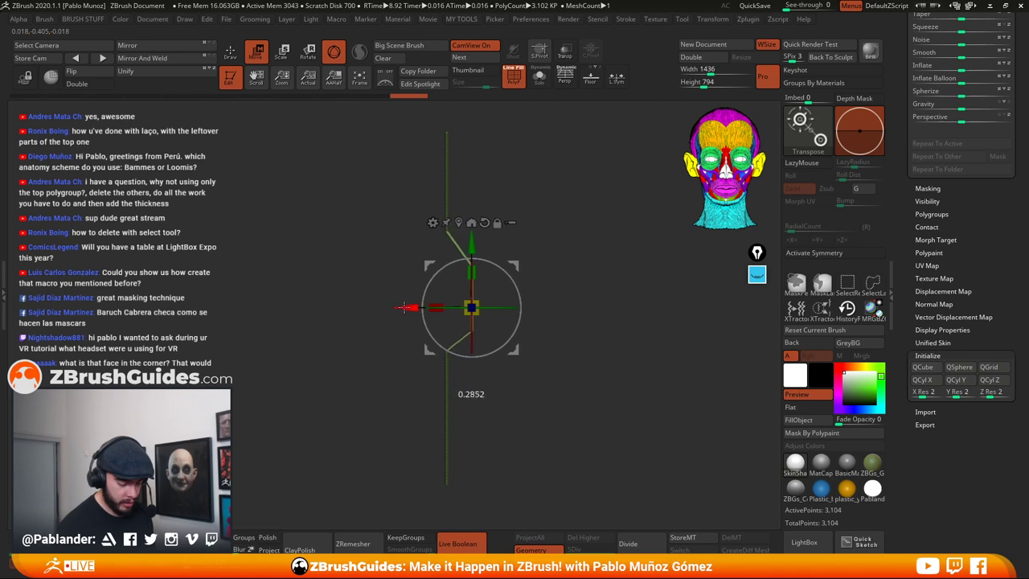
pyautogui.moveTo(475, 259); pyautogui.dragTo(474, 239)
pyautogui.moveTo(440, 301); pyautogui.dragTo(435, 302)
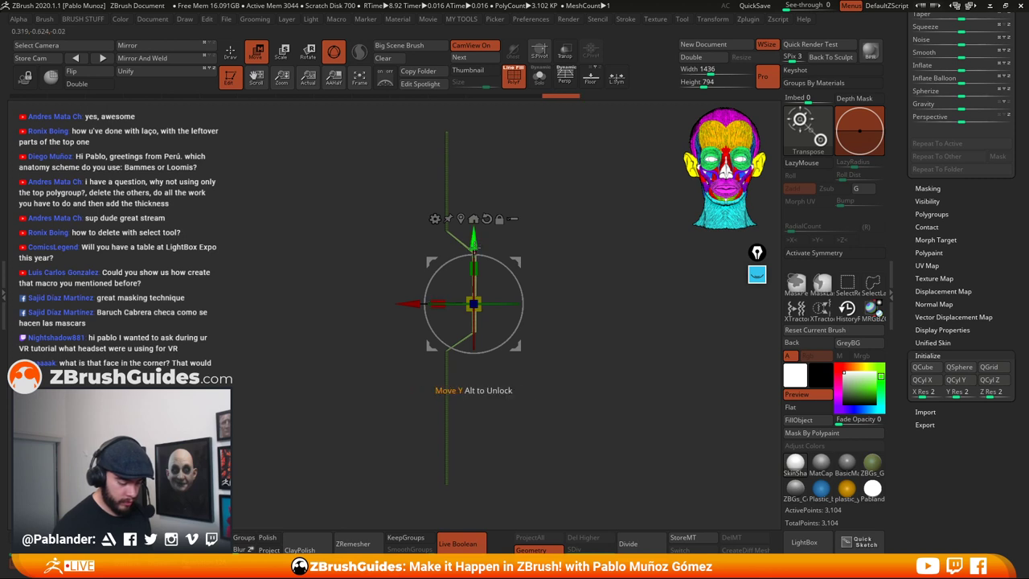
pyautogui.moveTo(474, 241); pyautogui.dragTo(474, 241)
pyautogui.moveTo(410, 305); pyautogui.dragTo(402, 305)
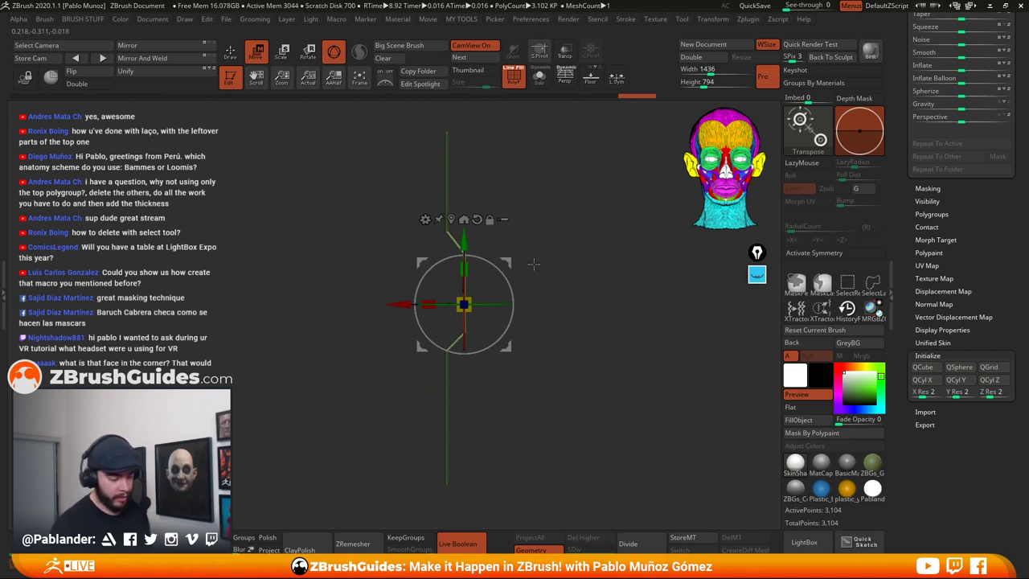
# Clear the mask from the stepped bar and rebuild its mesh at a higher density
pyautogui.press('q')
pyautogui.press('ctrl')
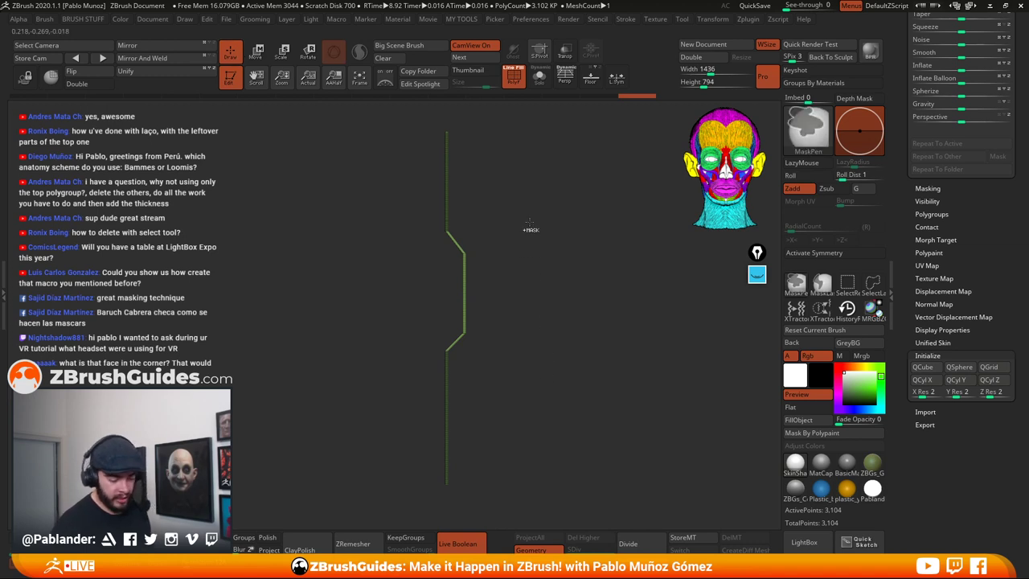
pyautogui.keyDown('ctrl'); pyautogui.moveTo(524, 196); pyautogui.dragTo(552, 372); pyautogui.keyUp('ctrl')
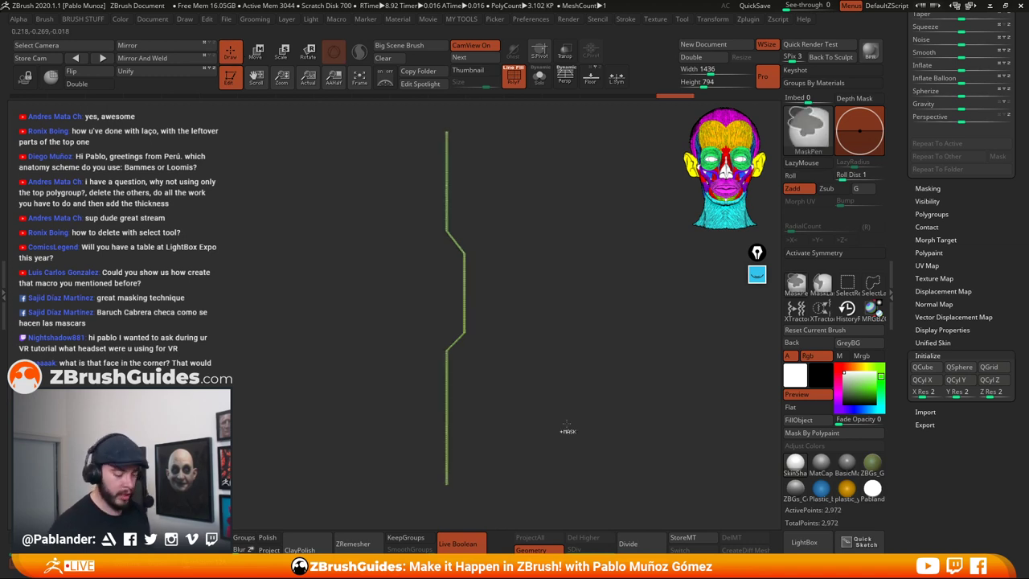
pyautogui.keyDown('ctrl'); pyautogui.moveTo(487, 330); pyautogui.dragTo(496, 377, button='right'); pyautogui.keyUp('ctrl')
pyautogui.hotkey('ctrl', 'z')
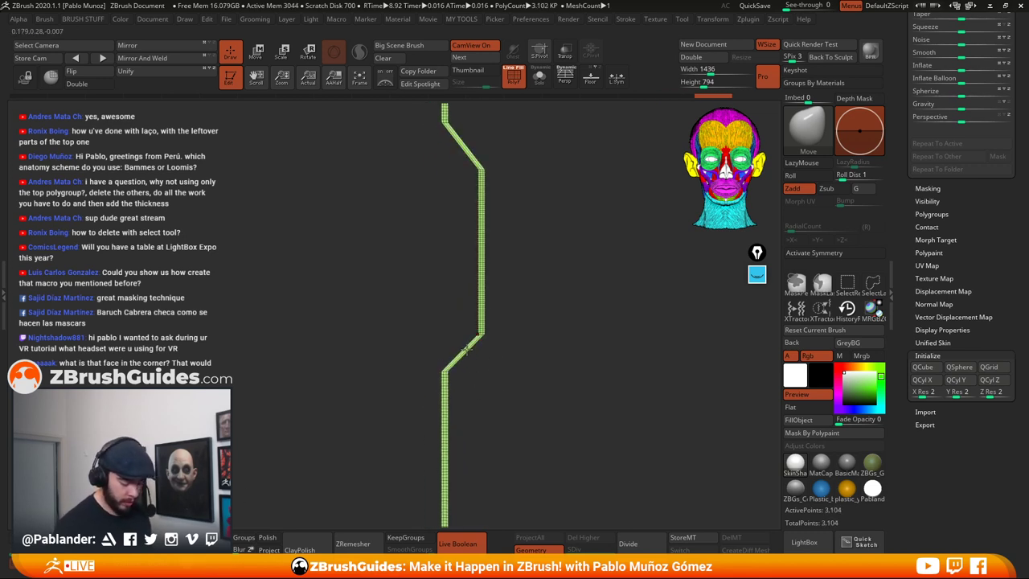
pyautogui.hotkey('ctrl', 'd')
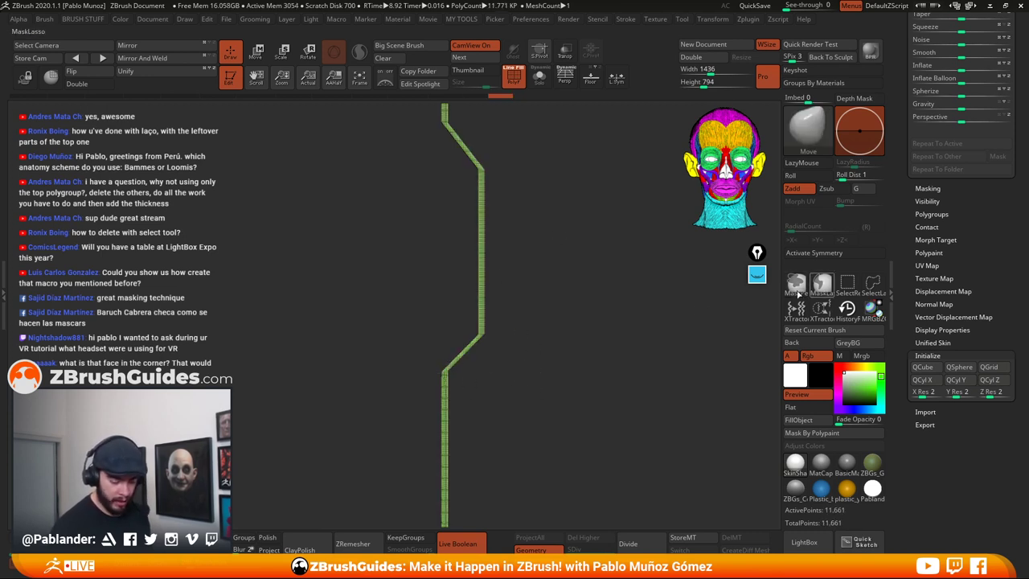
# Isolate the lower slanted transition with an inverted lasso mask, shift it slightly up along Y to even its thickness, and clear the mask
pyautogui.press('ctrl')
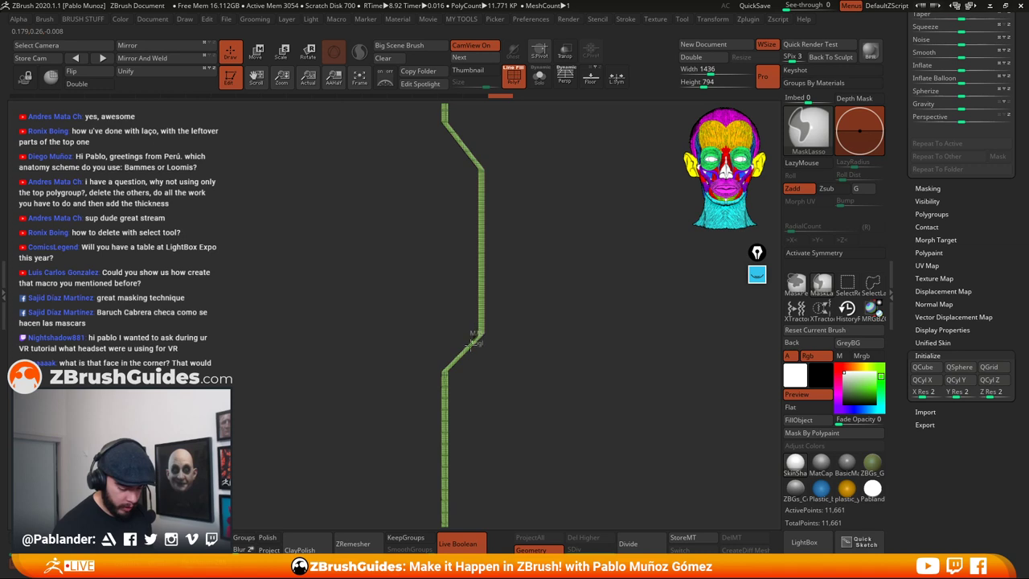
pyautogui.keyDown('ctrl'); pyautogui.moveTo(443, 372); pyautogui.dragTo(434, 366); pyautogui.keyUp('ctrl')
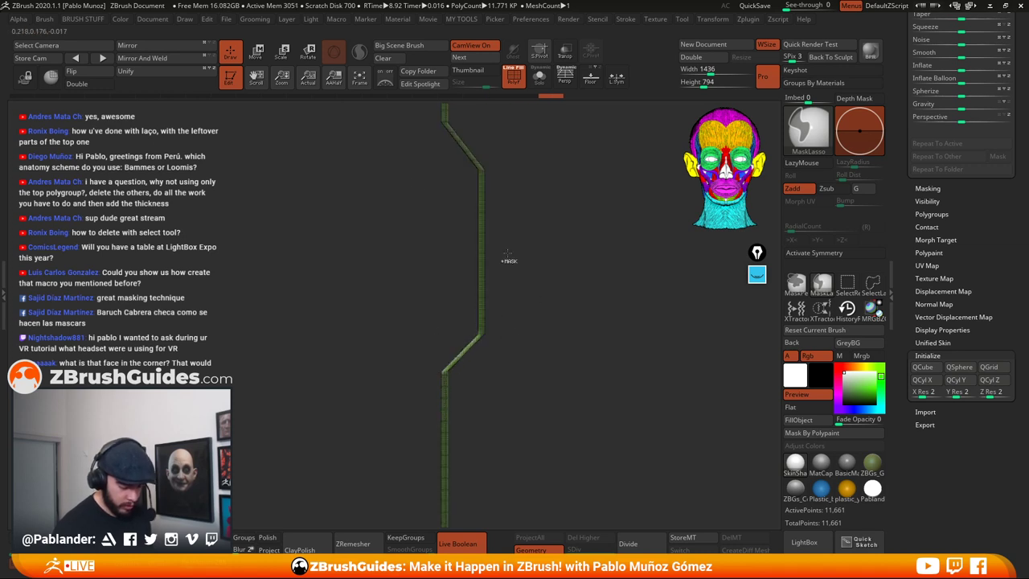
pyautogui.click(255, 53)
pyautogui.moveTo(480, 206); pyautogui.dragTo(480, 193)
pyautogui.press('q')
pyautogui.keyDown('ctrl'); pyautogui.click(555, 242); pyautogui.keyUp('ctrl')
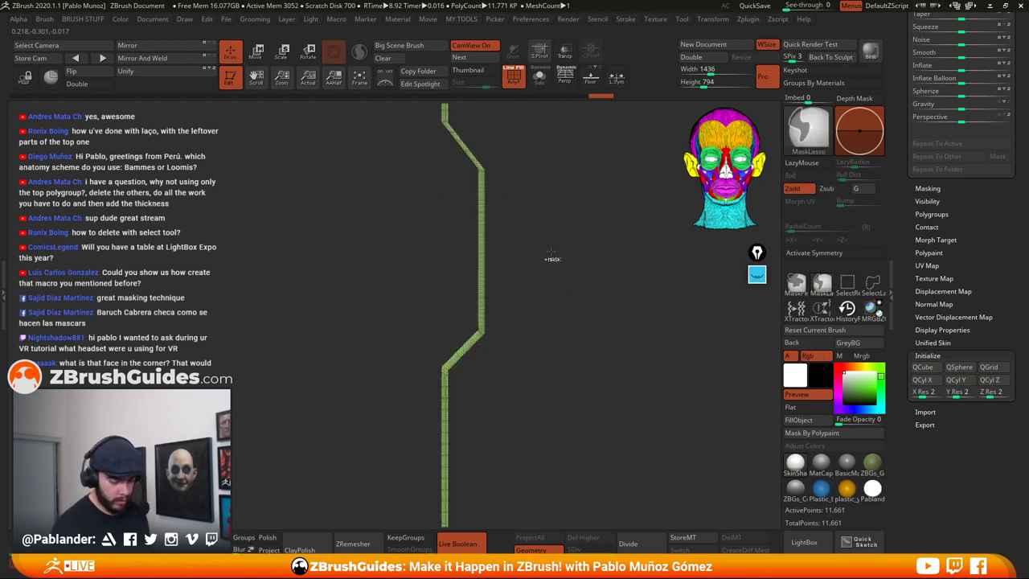
# Isolate the upper slanted transition with an inverted lasso mask, move it about 0.0276 along Y, and clear the mask
pyautogui.keyDown('alt'); pyautogui.moveTo(553, 389); pyautogui.dragTo(546, 375); pyautogui.keyUp('alt')
pyautogui.keyDown('alt'); pyautogui.moveTo(536, 244); pyautogui.dragTo(532, 331); pyautogui.keyUp('alt')
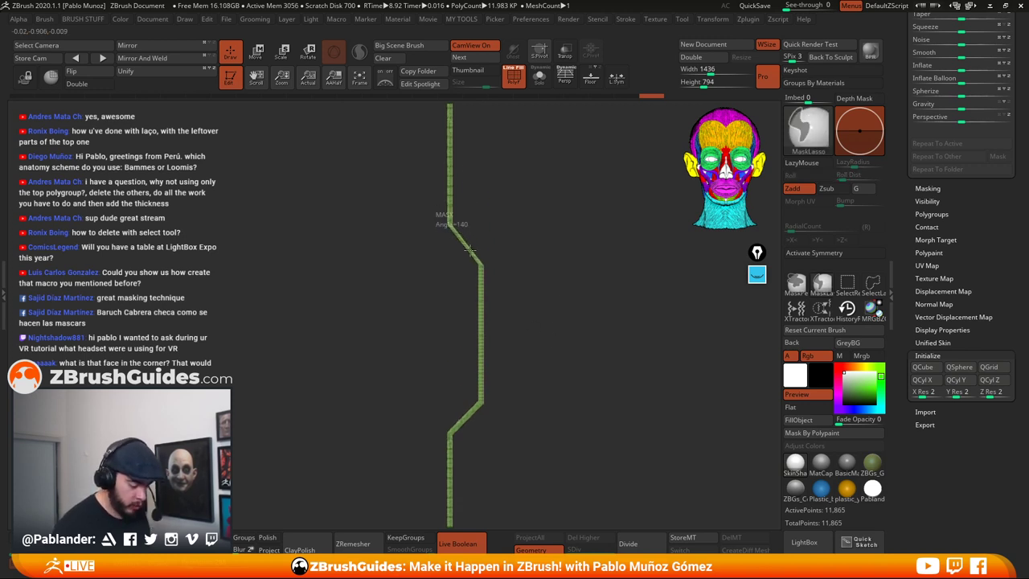
pyautogui.moveTo(479, 259)
pyautogui.keyDown('ctrl'); pyautogui.mouseDown()
pyautogui.moveTo(471, 273)
pyautogui.moveTo(438, 215)
pyautogui.mouseUp(); pyautogui.keyUp('ctrl')
pyautogui.keyDown('ctrl'); pyautogui.click(524, 220); pyautogui.keyUp('ctrl')
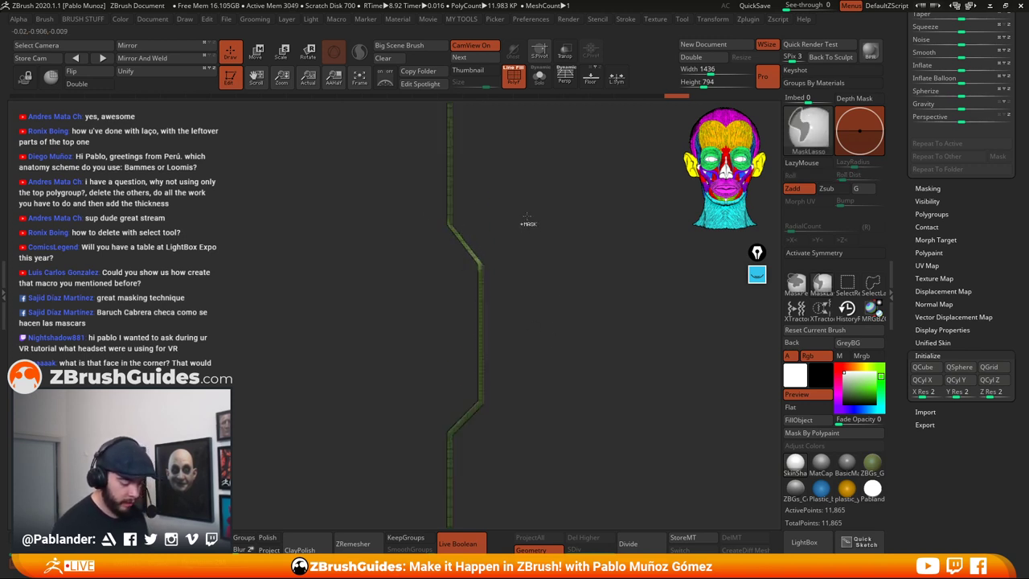
pyautogui.click(256, 53)
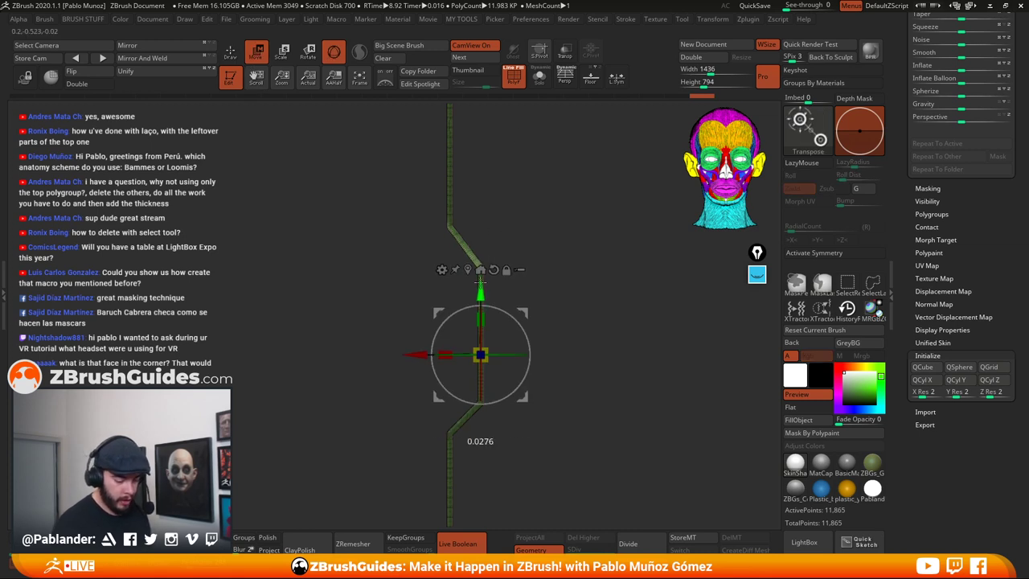
pyautogui.click(230, 52)
pyautogui.keyDown('ctrl'); pyautogui.click(580, 396); pyautogui.keyUp('ctrl')
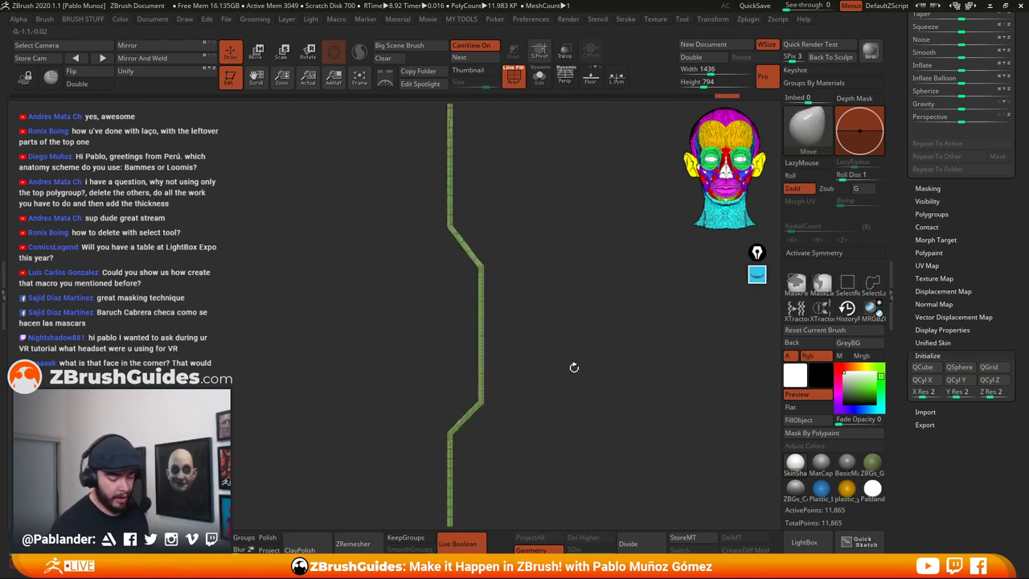
# Mask the bar so that only a short section below the main step stays unmasked
pyautogui.keyDown('alt'); pyautogui.moveTo(574, 368); pyautogui.dragTo(532, 352); pyautogui.keyUp('alt')
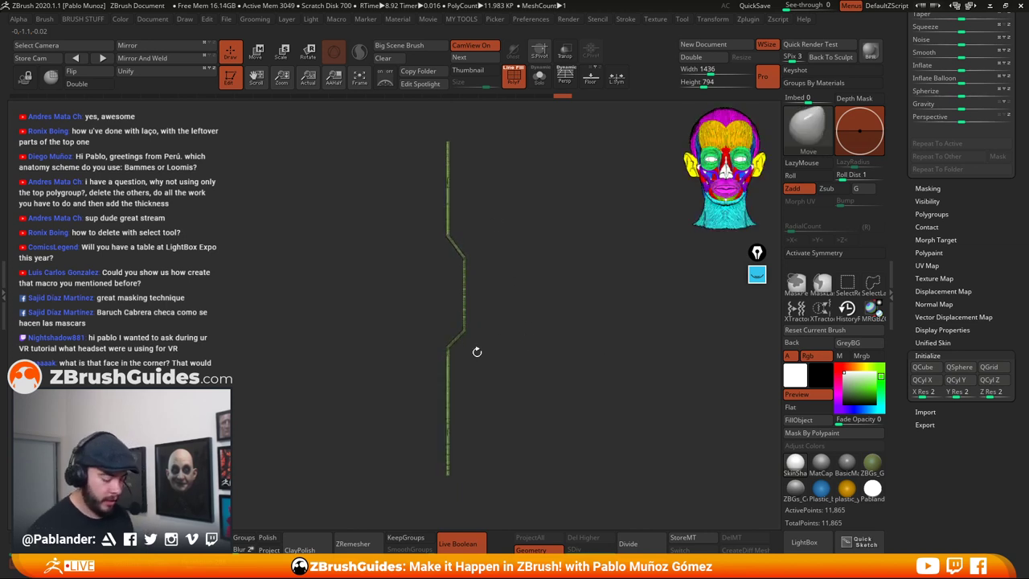
pyautogui.moveTo(531, 335)
pyautogui.mouseDown()
pyautogui.moveTo(568, 361)
pyautogui.moveTo(515, 360)
pyautogui.mouseUp()
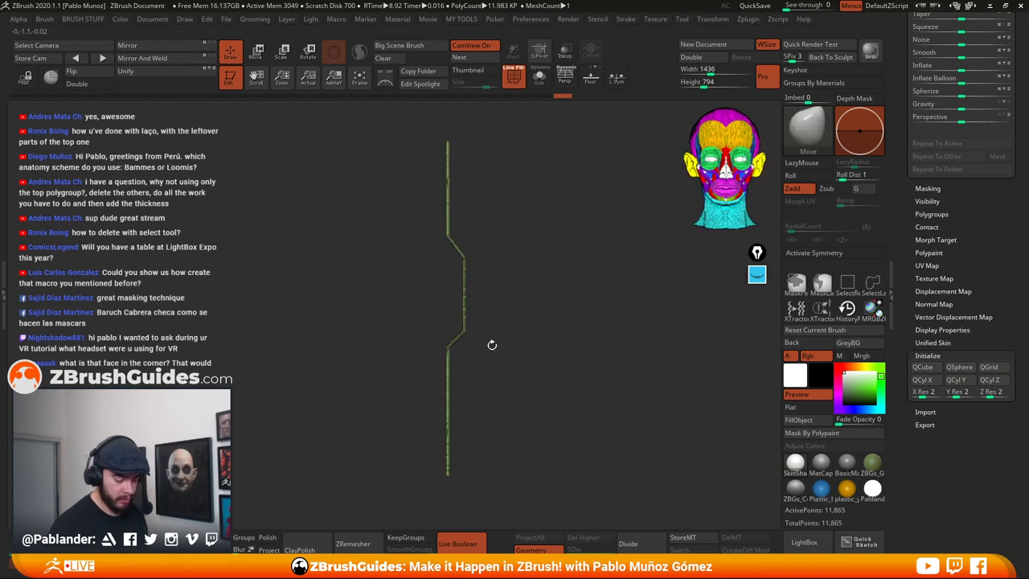
pyautogui.keyDown('alt'); pyautogui.moveTo(542, 315); pyautogui.dragTo(538, 351); pyautogui.keyUp('alt')
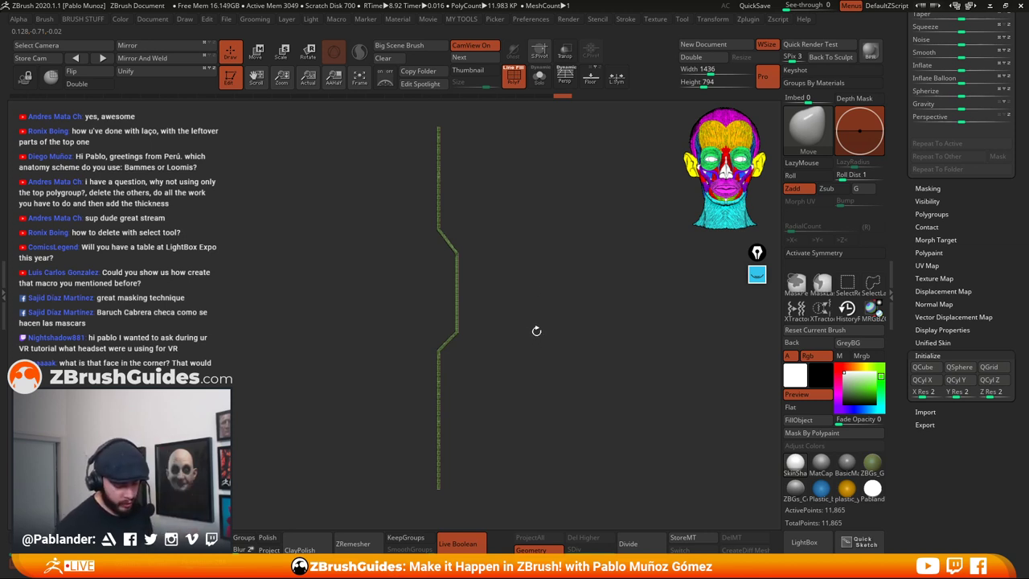
pyautogui.keyDown('alt'); pyautogui.moveTo(495, 381); pyautogui.dragTo(495, 354); pyautogui.keyUp('alt')
pyautogui.moveTo(428, 361)
pyautogui.keyDown('ctrl'); pyautogui.mouseDown()
pyautogui.moveTo(468, 397)
pyautogui.moveTo(465, 353)
pyautogui.moveTo(442, 350)
pyautogui.mouseUp(); pyautogui.keyUp('ctrl')
pyautogui.keyDown('ctrl'); pyautogui.click(480, 369); pyautogui.keyUp('ctrl')
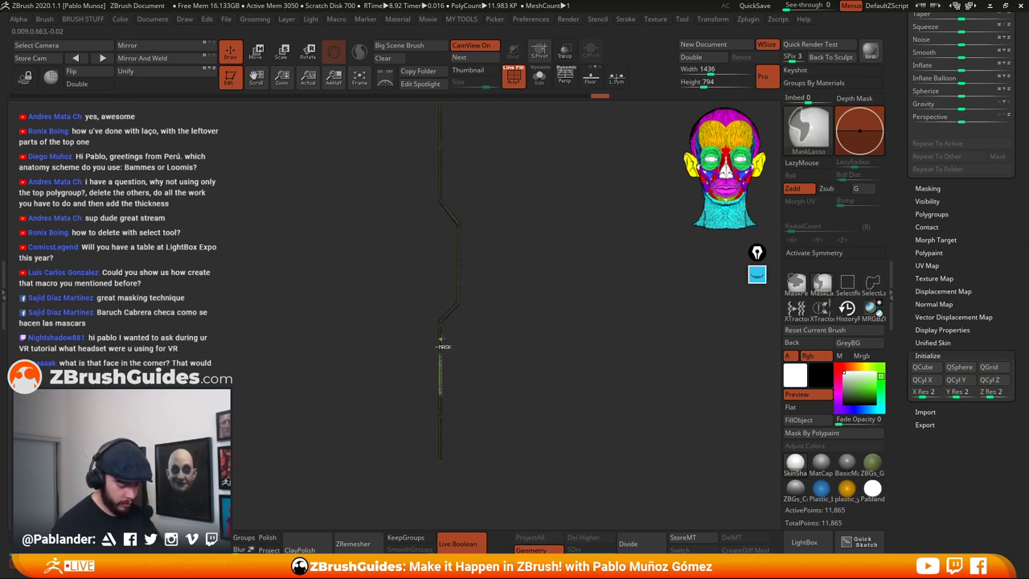
# Offset the unmasked lower section slightly along X, opposite to the main step, and clear the mask
pyautogui.click(256, 52)
pyautogui.click(444, 189)
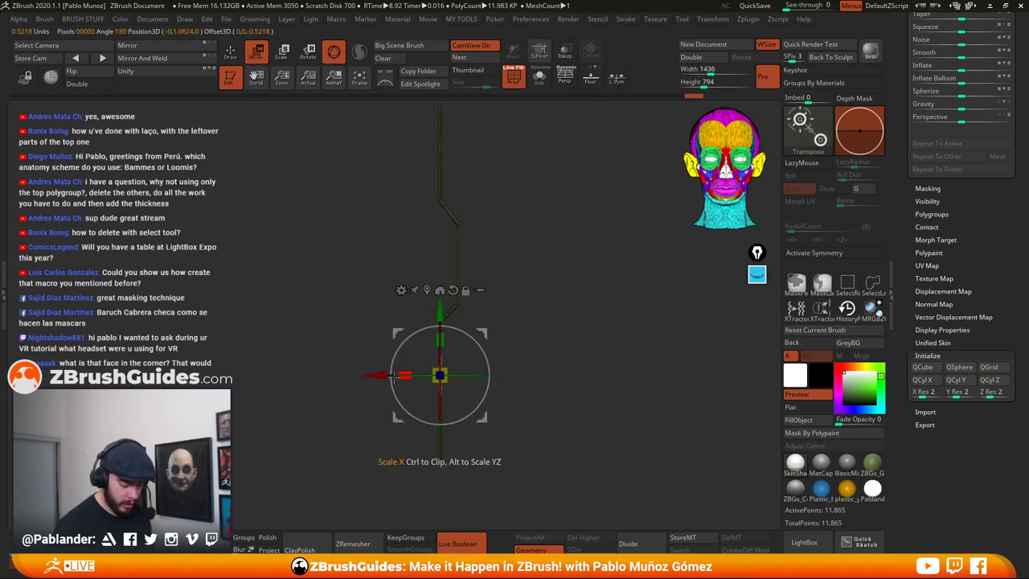
pyautogui.moveTo(377, 374); pyautogui.dragTo(369, 375)
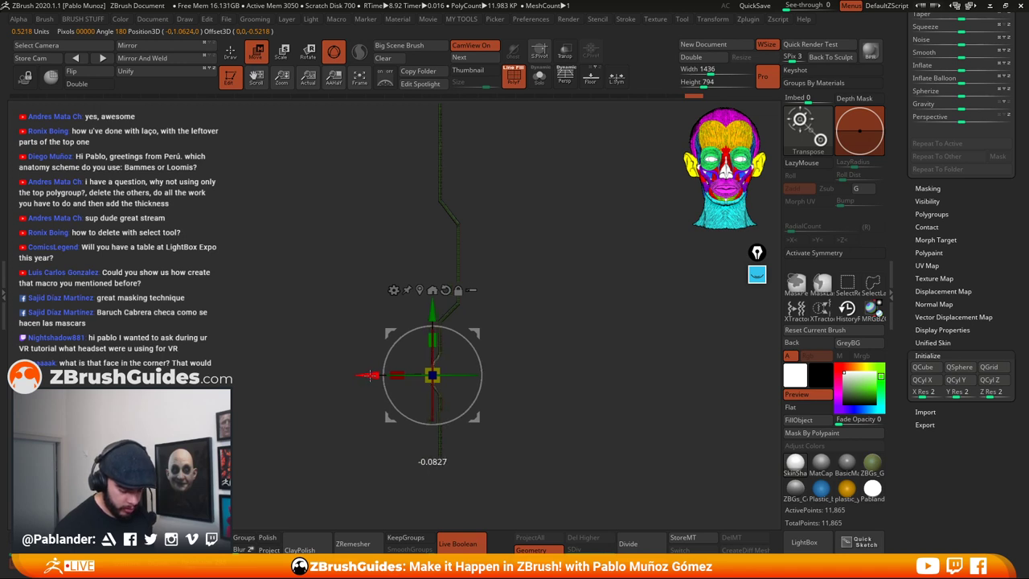
pyautogui.moveTo(435, 336); pyautogui.dragTo(435, 338)
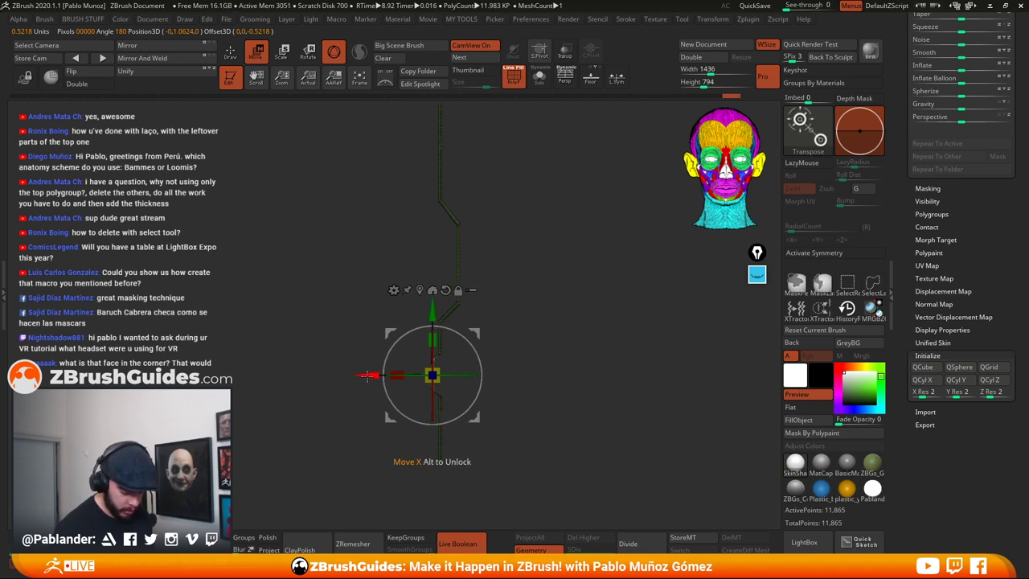
pyautogui.moveTo(371, 374); pyautogui.dragTo(372, 374)
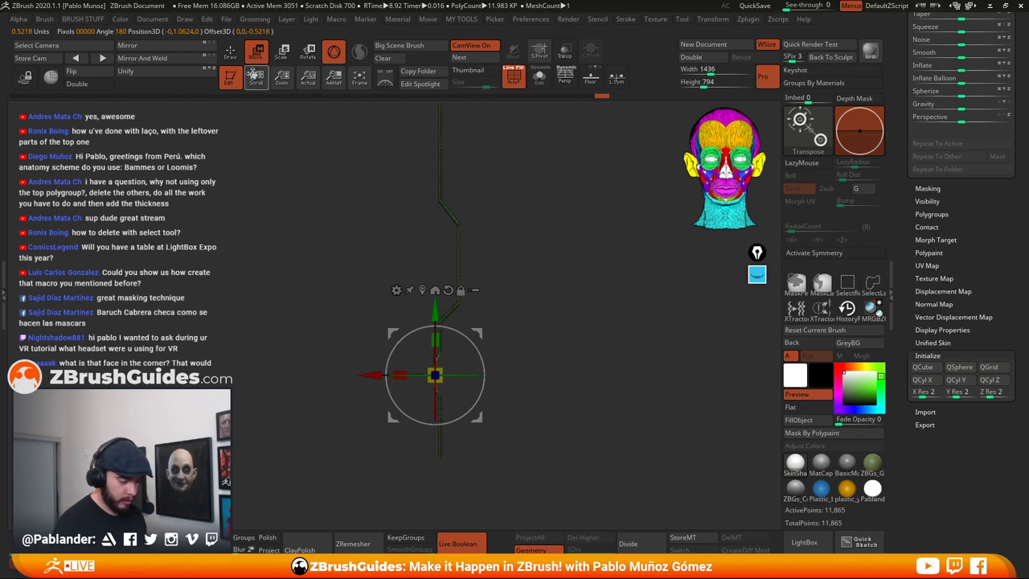
pyautogui.press('q')
pyautogui.press('ctrl')
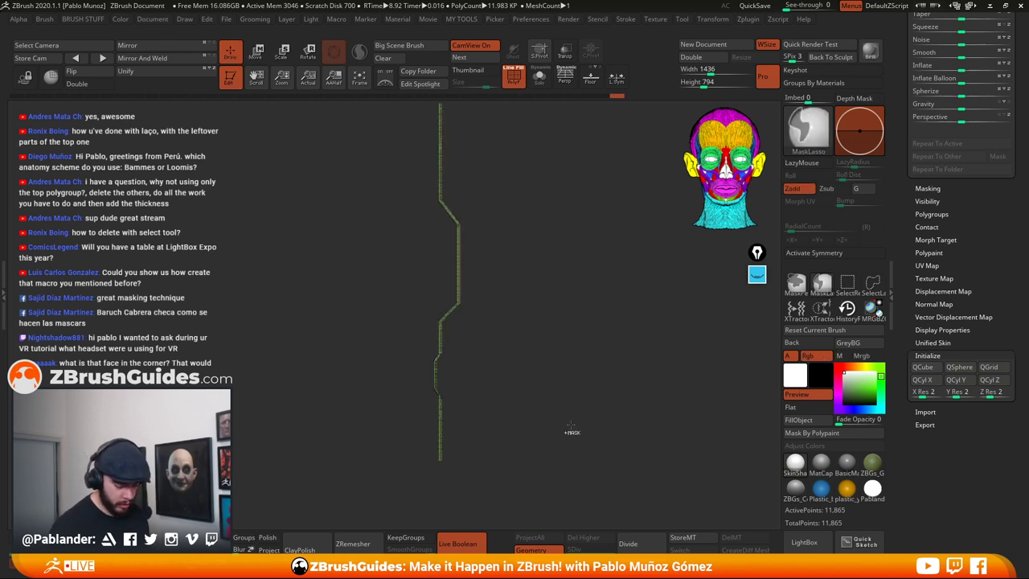
# Isolate both slanted transitions of the small lower step with an inverted lasso mask, scale them inward along Y, and clear the mask
pyautogui.moveTo(495, 393)
pyautogui.keyDown('alt'); pyautogui.mouseDown()
pyautogui.moveTo(462, 439)
pyautogui.moveTo(469, 344)
pyautogui.moveTo(480, 356)
pyautogui.moveTo(502, 353)
pyautogui.mouseUp(); pyautogui.keyUp('alt')
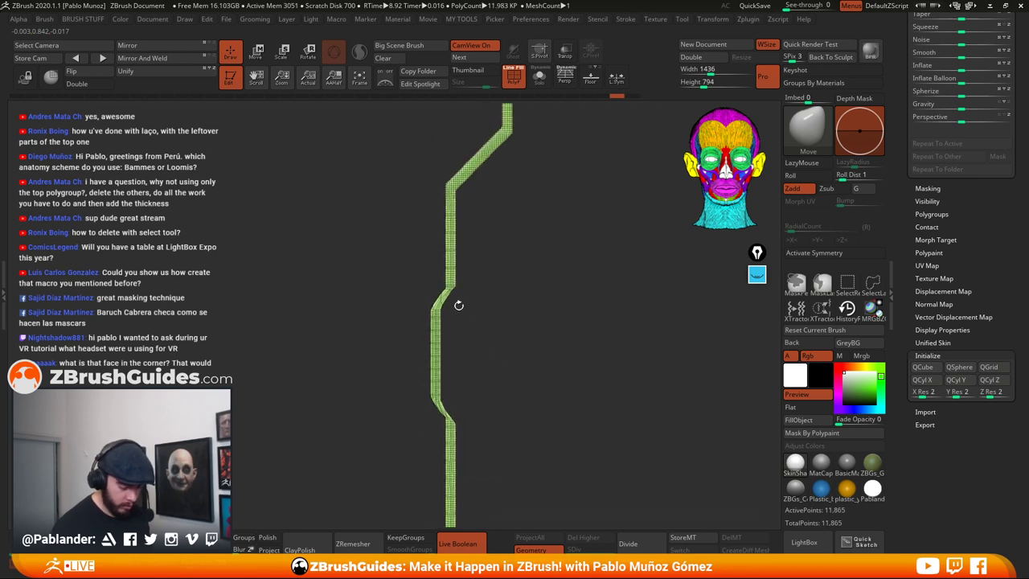
pyautogui.press('ctrl')
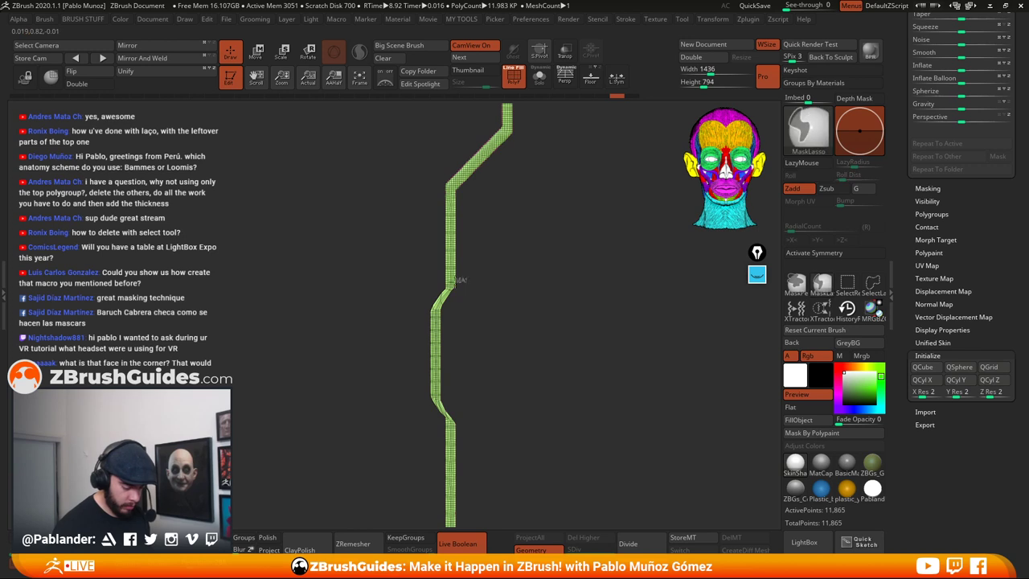
pyautogui.moveTo(440, 293)
pyautogui.keyDown('ctrl'); pyautogui.mouseDown()
pyautogui.moveTo(439, 406)
pyautogui.moveTo(458, 426)
pyautogui.moveTo(492, 328)
pyautogui.mouseUp(); pyautogui.keyUp('ctrl')
pyautogui.keyDown('ctrl'); pyautogui.click(445, 414); pyautogui.keyUp('ctrl')
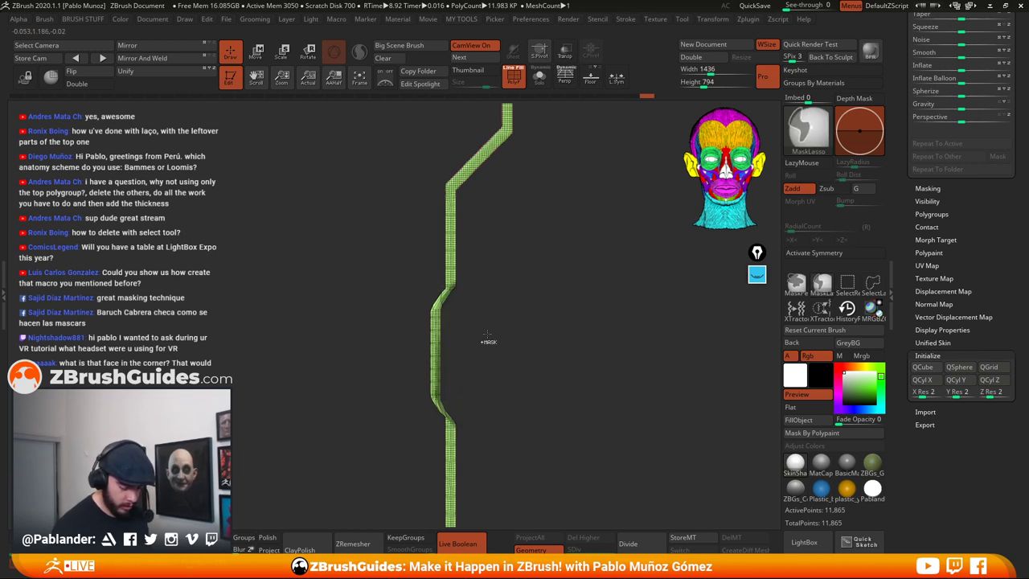
pyautogui.keyDown('ctrl'); pyautogui.click(499, 343); pyautogui.keyUp('ctrl')
pyautogui.click(256, 52)
pyautogui.moveTo(438, 315); pyautogui.dragTo(440, 319)
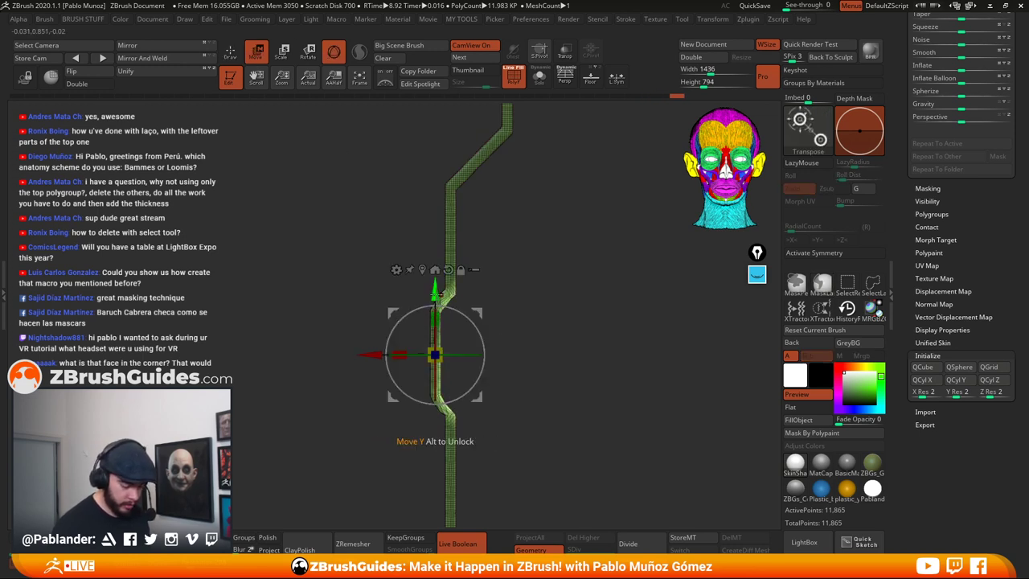
pyautogui.click(230, 53)
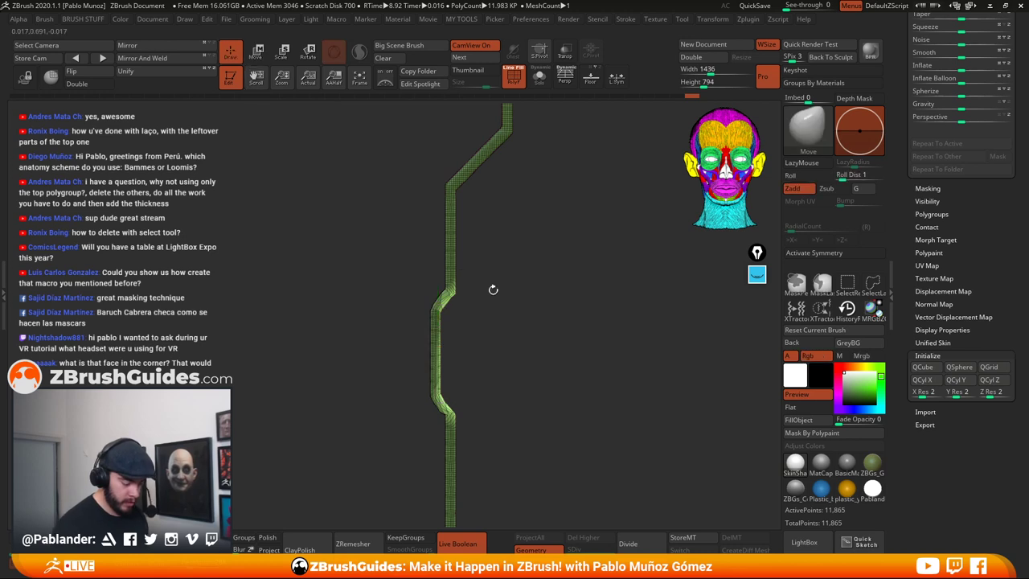
pyautogui.moveTo(533, 429)
pyautogui.keyDown('ctrl'); pyautogui.mouseDown()
pyautogui.moveTo(471, 419)
pyautogui.moveTo(504, 317)
pyautogui.moveTo(495, 339)
pyautogui.mouseUp(); pyautogui.keyUp('ctrl')
# Adjust the Move brush's draw size and nudge the outer corners of the small lower step into shape
pyautogui.press('b')
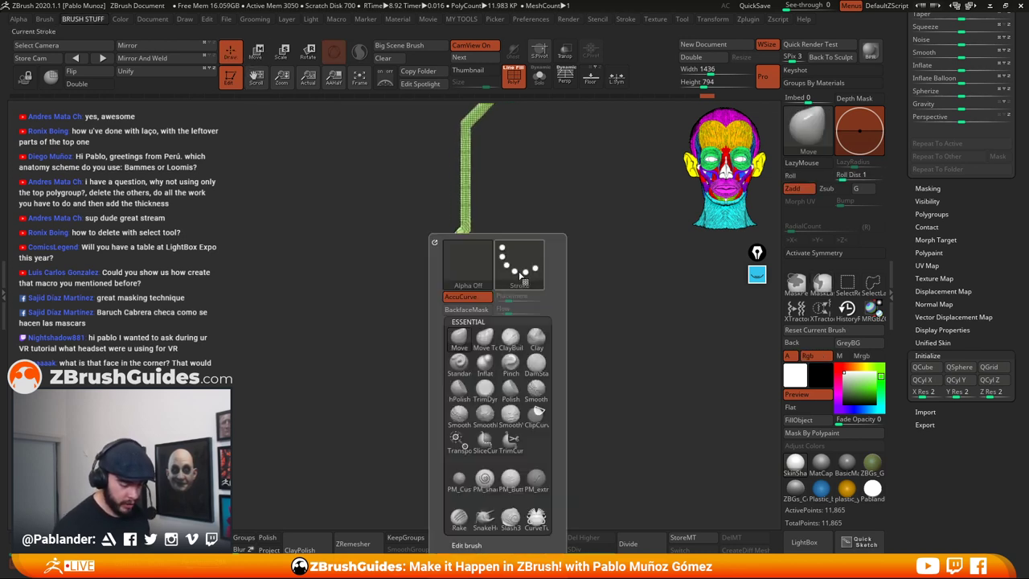
pyautogui.press('space')
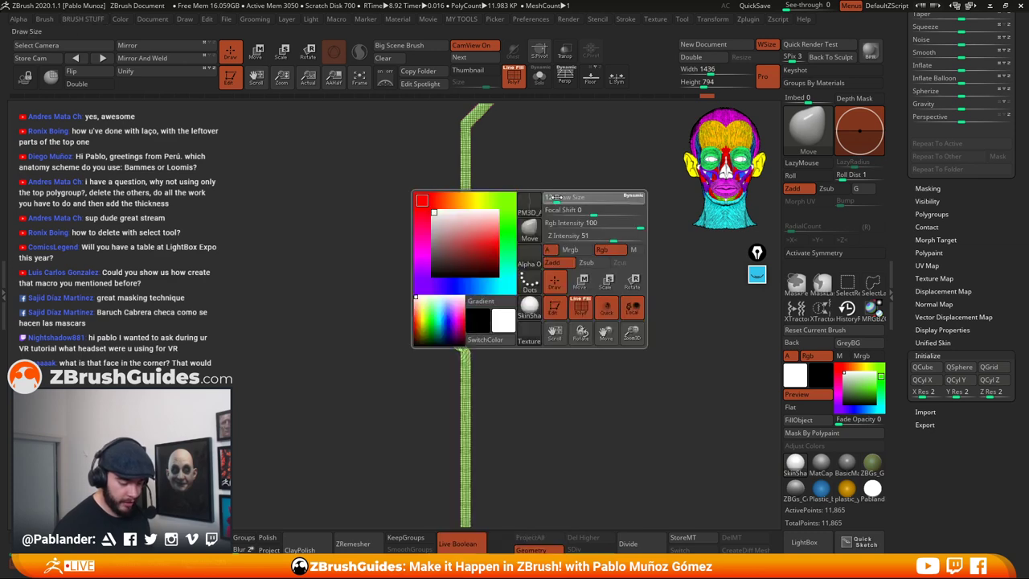
pyautogui.press('space')
pyautogui.press('b')
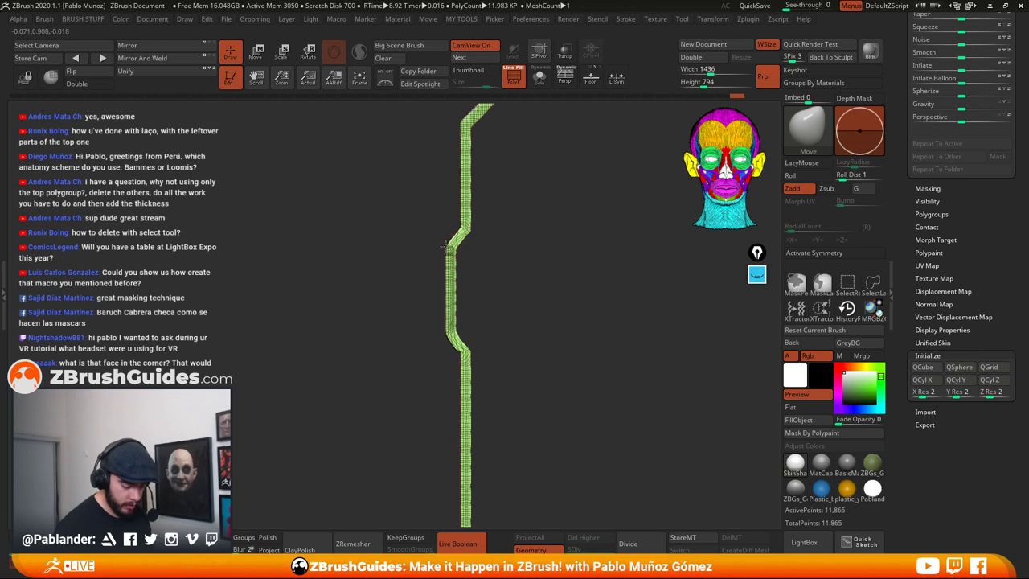
pyautogui.moveTo(446, 246); pyautogui.dragTo(464, 235)
pyautogui.moveTo(450, 340); pyautogui.dragTo(444, 336)
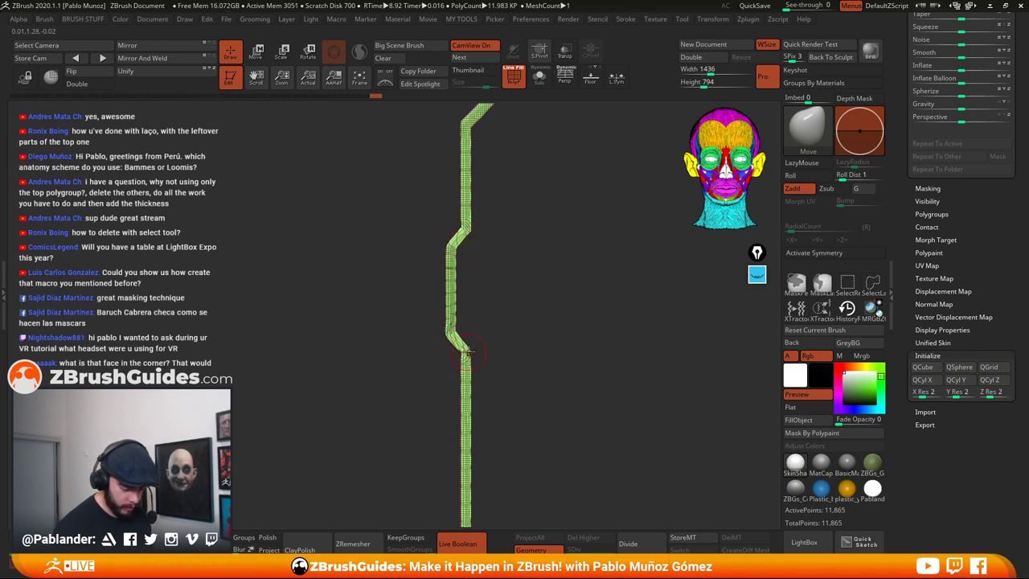
# Hide the polyframe and mask one lengthwise half of the bar from the side, inverting the mask
pyautogui.moveTo(470, 347); pyautogui.dragTo(464, 102, button='right')
pyautogui.hotkey('shift', 'f')
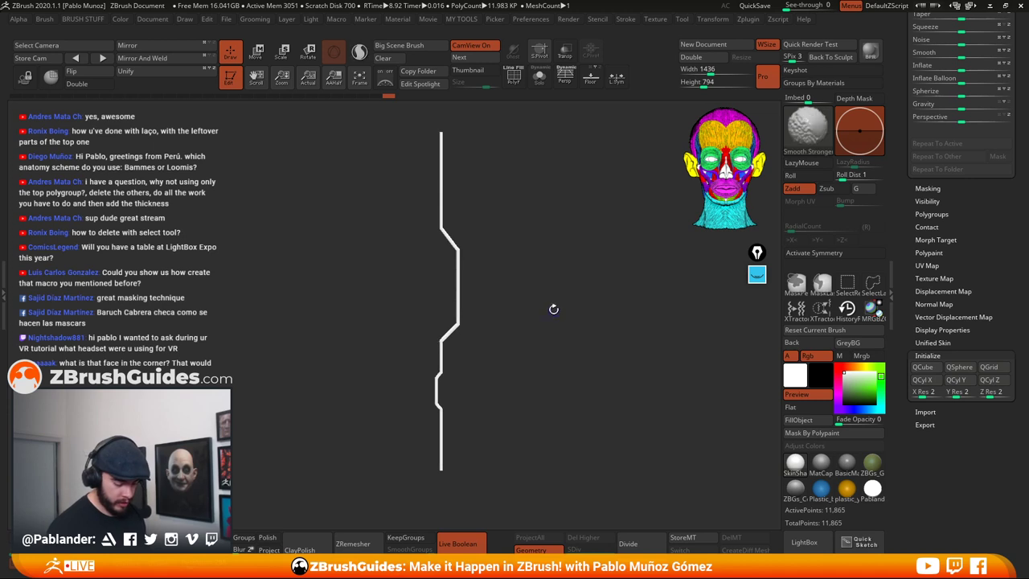
pyautogui.keyDown('shift'); pyautogui.moveTo(489, 305); pyautogui.dragTo(566, 325, button='right'); pyautogui.keyUp('shift')
pyautogui.press('ctrl')
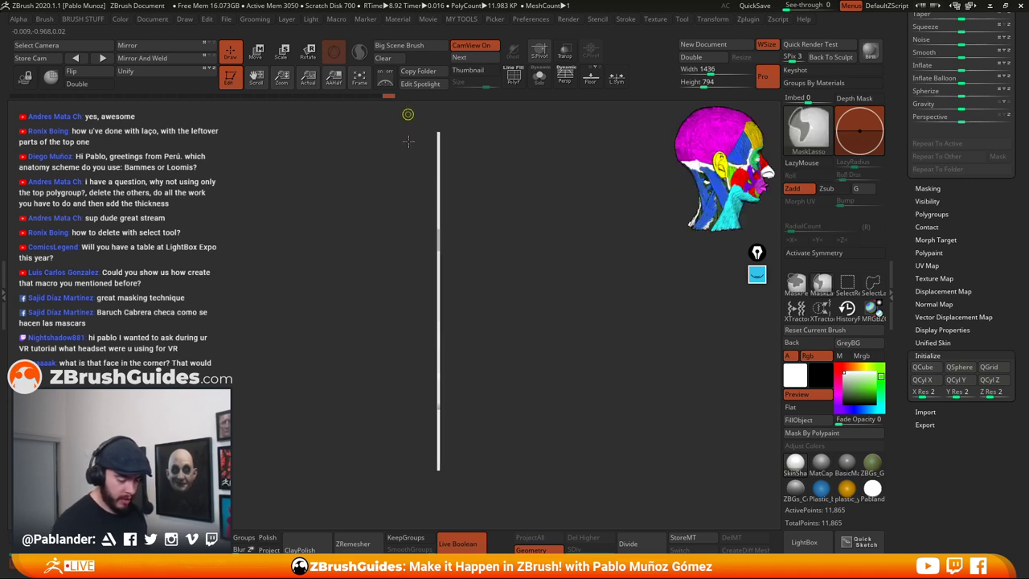
pyautogui.moveTo(407, 467)
pyautogui.keyDown('ctrl'); pyautogui.mouseDown()
pyautogui.moveTo(409, 377)
pyautogui.moveTo(497, 371)
pyautogui.mouseUp(); pyautogui.keyUp('ctrl')
pyautogui.moveTo(410, 123)
pyautogui.keyDown('ctrl'); pyautogui.mouseDown()
pyautogui.moveTo(428, 488)
pyautogui.moveTo(440, 486)
pyautogui.mouseUp(); pyautogui.keyUp('ctrl')
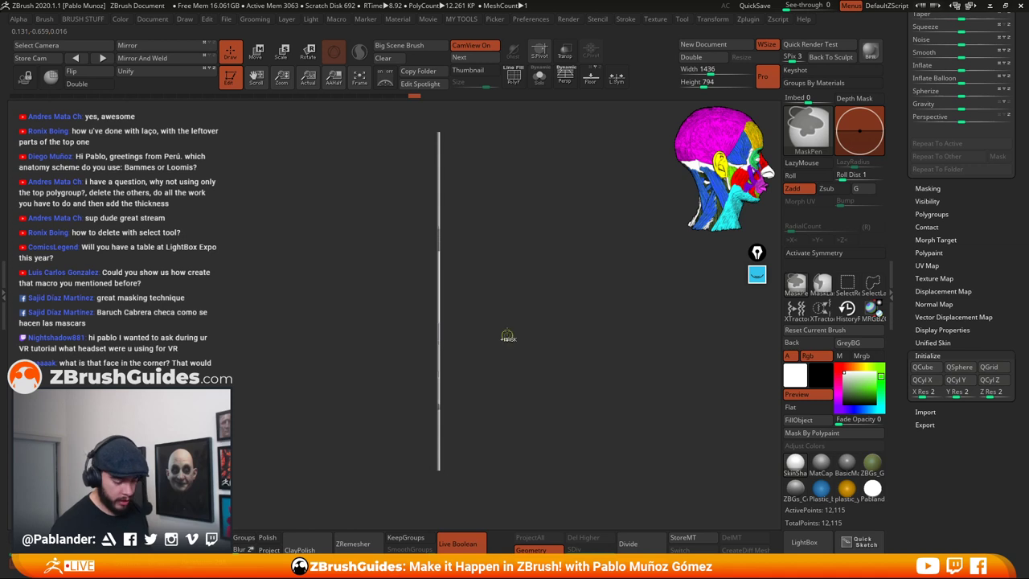
pyautogui.keyDown('ctrl'); pyautogui.click(532, 354); pyautogui.keyUp('ctrl')
pyautogui.keyDown('shift'); pyautogui.moveTo(578, 333); pyautogui.dragTo(524, 333); pyautogui.keyUp('shift')
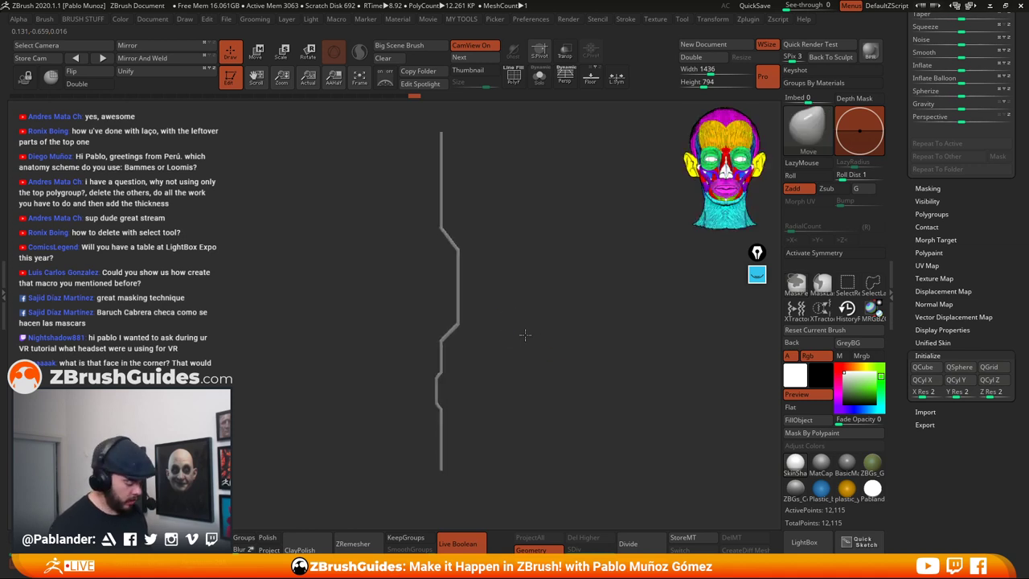
# Inflate the unmasked lengthwise half of the bar slightly with the Inflate deformation
pyautogui.press('space')
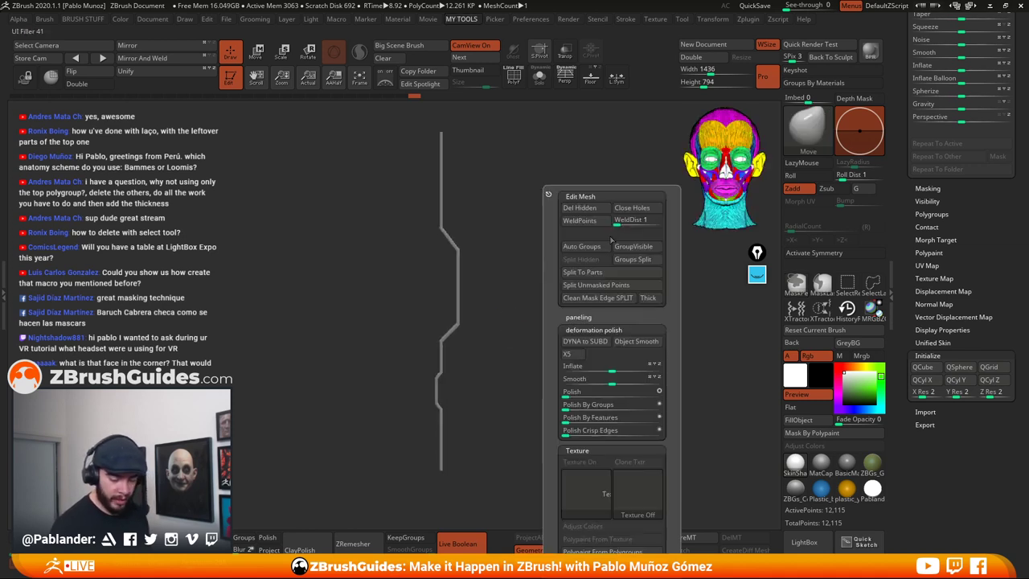
pyautogui.moveTo(957, 217); pyautogui.dragTo(951, 337)
pyautogui.scroll(1, 952, 339)
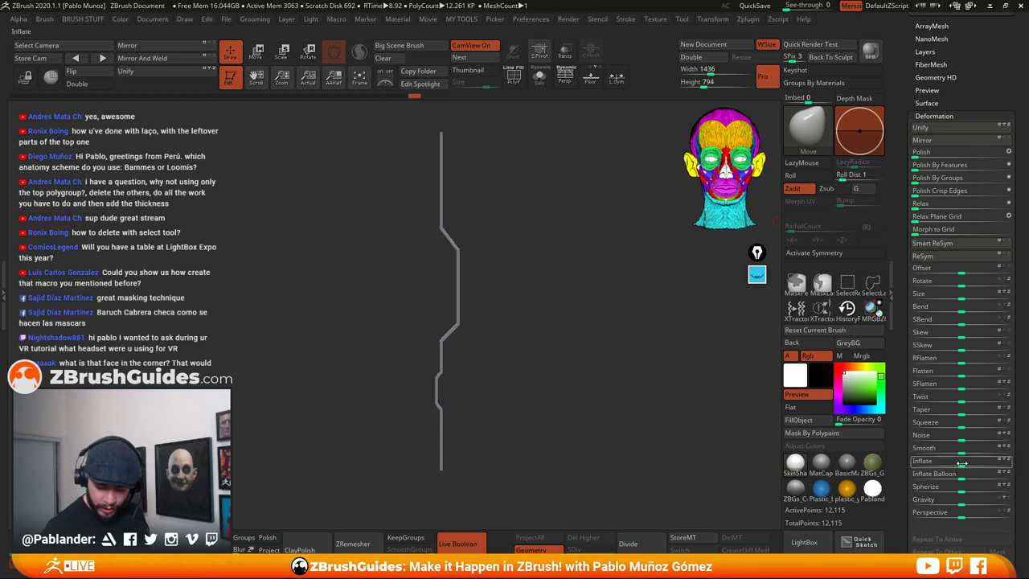
pyautogui.moveTo(960, 463); pyautogui.dragTo(970, 462)
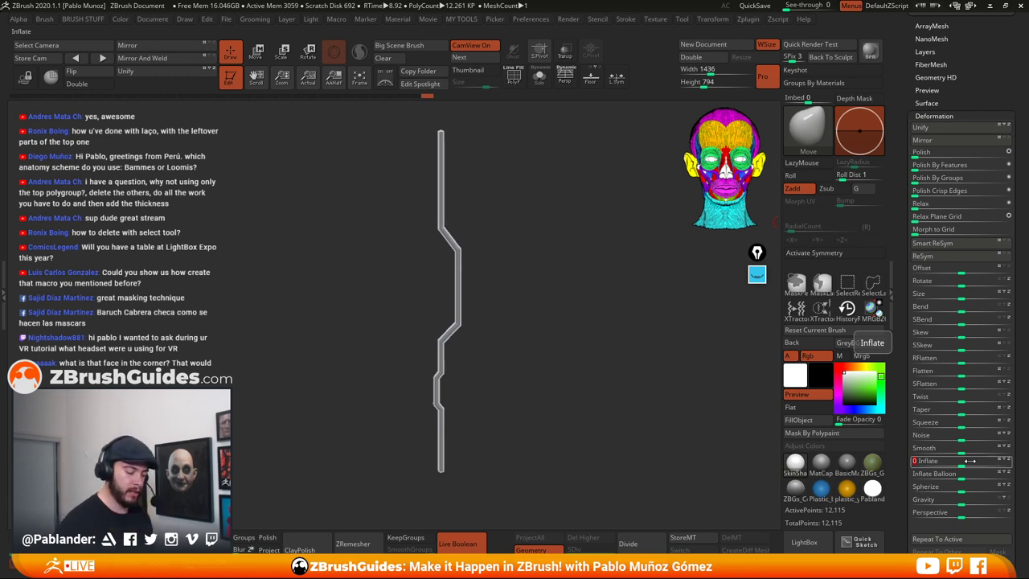
# Mask all but the bar's two ends, centre the gizmo on the unmasked ends, stretch them slightly outward along Y, and clear the mask
pyautogui.moveTo(511, 263); pyautogui.dragTo(505, 278)
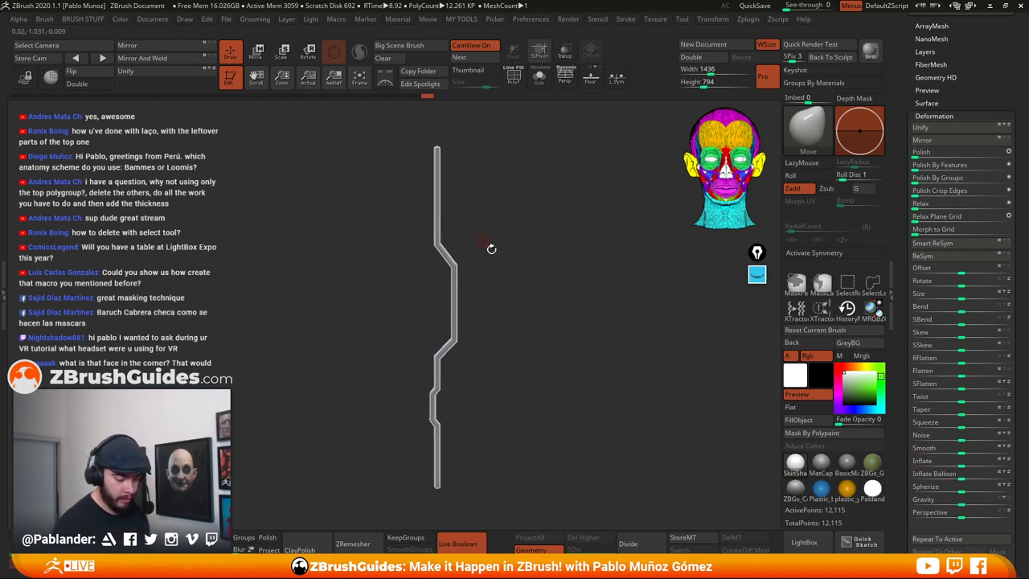
pyautogui.moveTo(388, 173)
pyautogui.mouseDown()
pyautogui.moveTo(411, 219)
pyautogui.moveTo(405, 183)
pyautogui.moveTo(415, 301)
pyautogui.moveTo(487, 394)
pyautogui.moveTo(514, 466)
pyautogui.mouseUp()
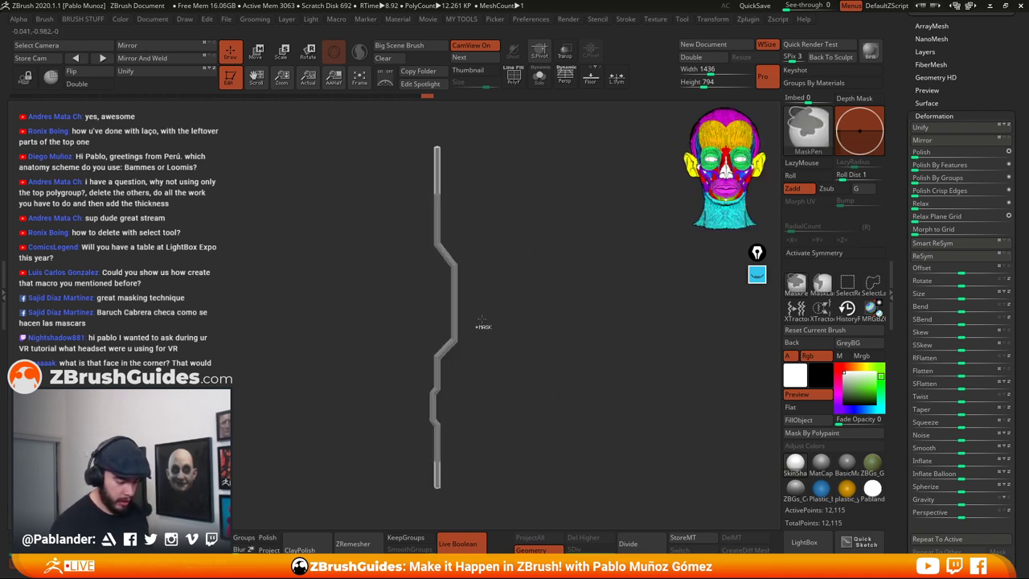
pyautogui.keyDown('ctrl'); pyautogui.moveTo(414, 156); pyautogui.dragTo(511, 474); pyautogui.keyUp('ctrl')
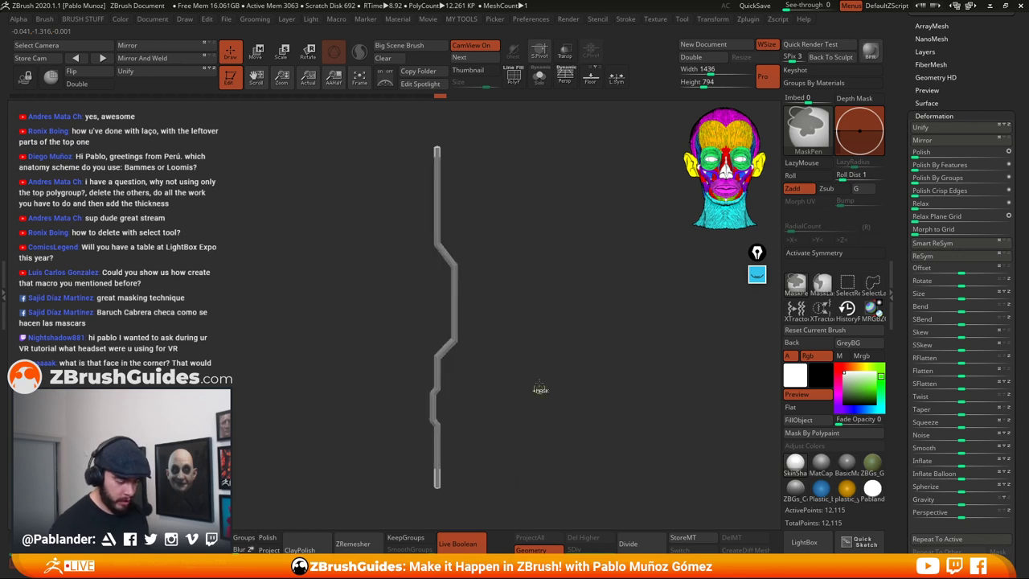
pyautogui.keyDown('alt'); pyautogui.moveTo(499, 394); pyautogui.dragTo(502, 297); pyautogui.keyUp('alt')
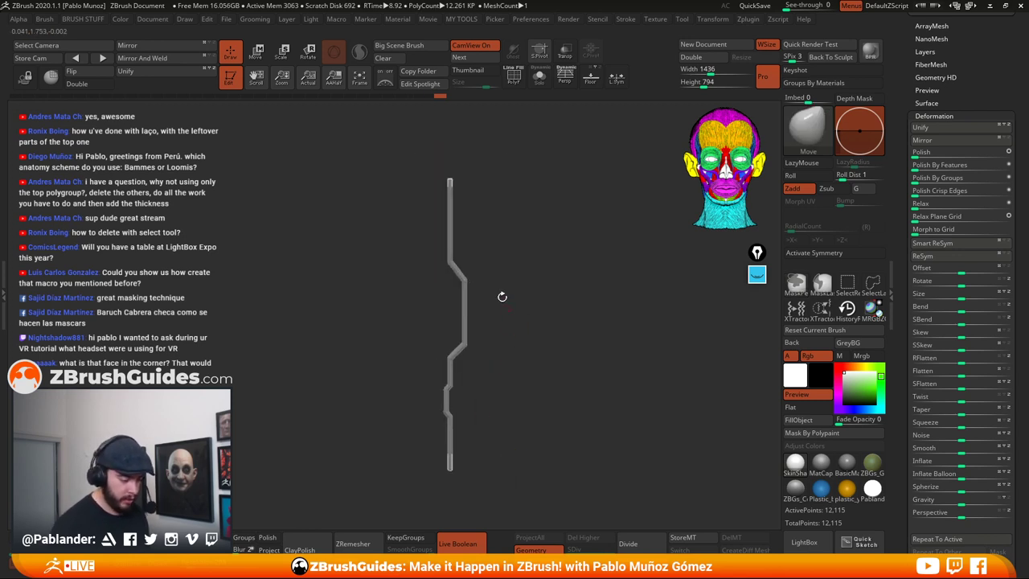
pyautogui.press('w')
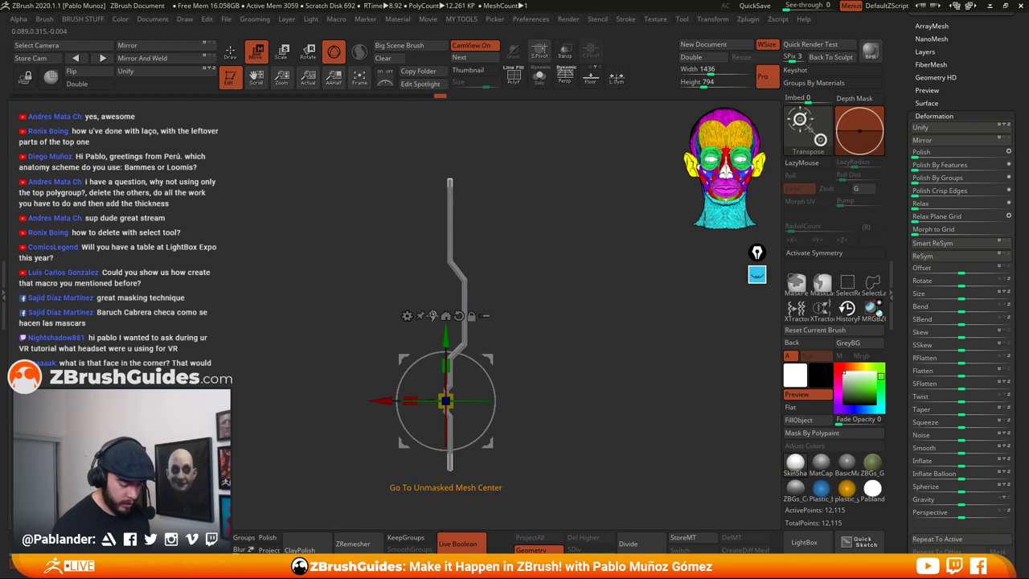
pyautogui.click(433, 315)
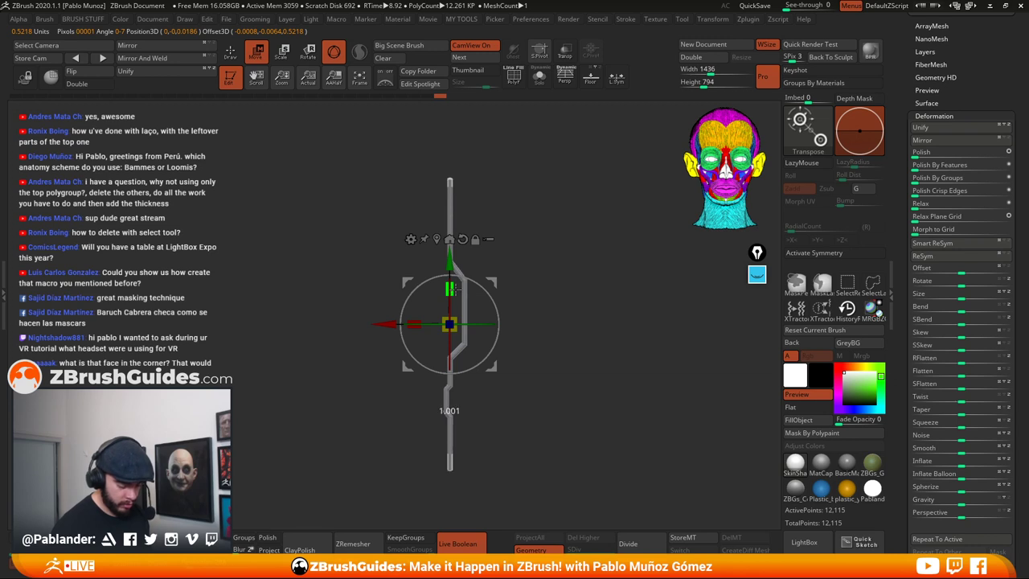
pyautogui.moveTo(452, 288); pyautogui.dragTo(452, 287)
pyautogui.press('q')
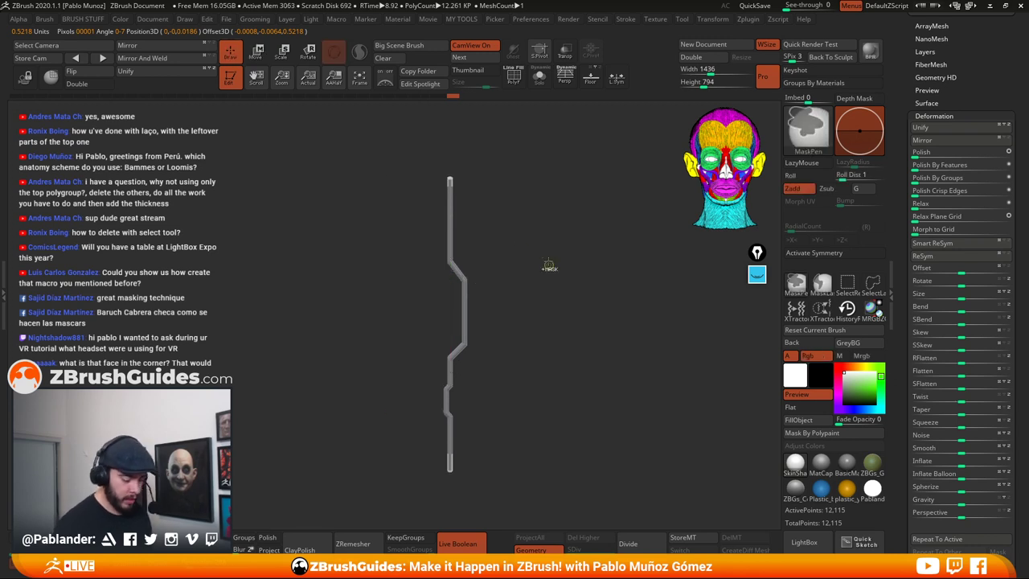
pyautogui.keyDown('ctrl'); pyautogui.moveTo(539, 207); pyautogui.dragTo(587, 384); pyautogui.keyUp('ctrl')
# Try remeshing the bar with DynaMesh and undo the result
pyautogui.keyDown('alt'); pyautogui.moveTo(519, 270); pyautogui.dragTo(495, 409); pyautogui.keyUp('alt')
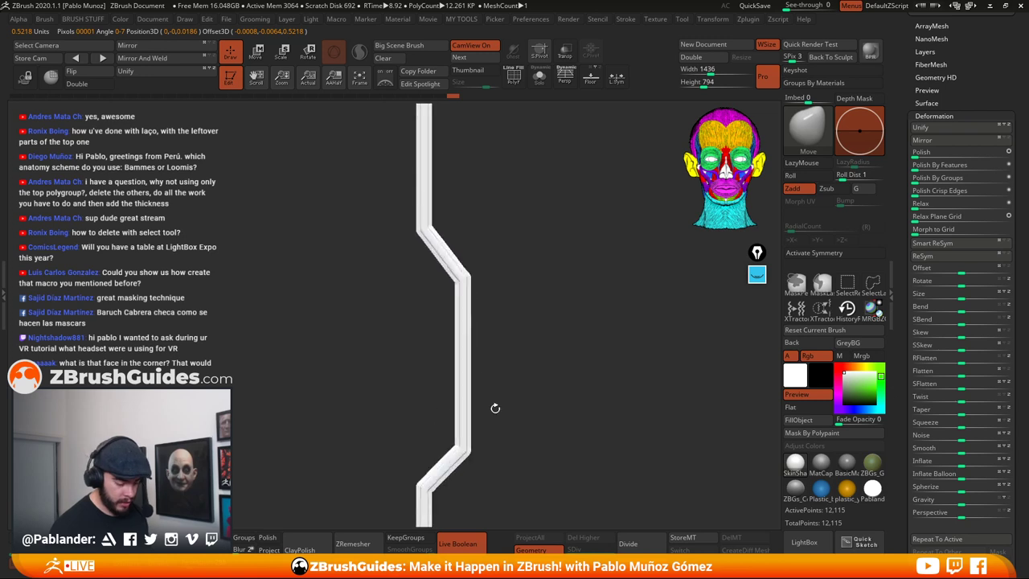
pyautogui.moveTo(529, 353)
pyautogui.mouseDown()
pyautogui.moveTo(551, 356)
pyautogui.moveTo(527, 351)
pyautogui.moveTo(541, 383)
pyautogui.moveTo(538, 358)
pyautogui.mouseUp()
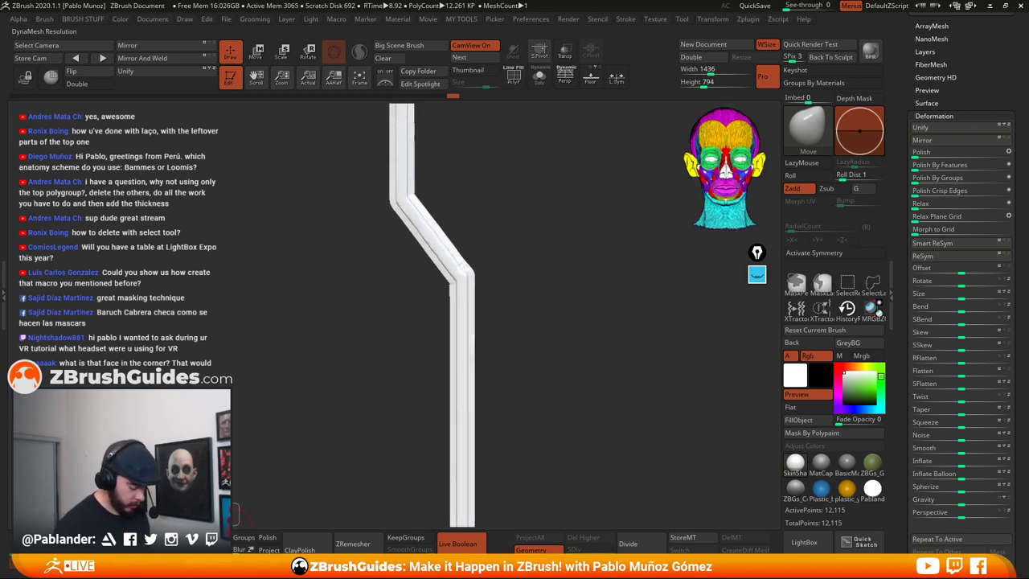
pyautogui.hotkey('ctrl', 'd')
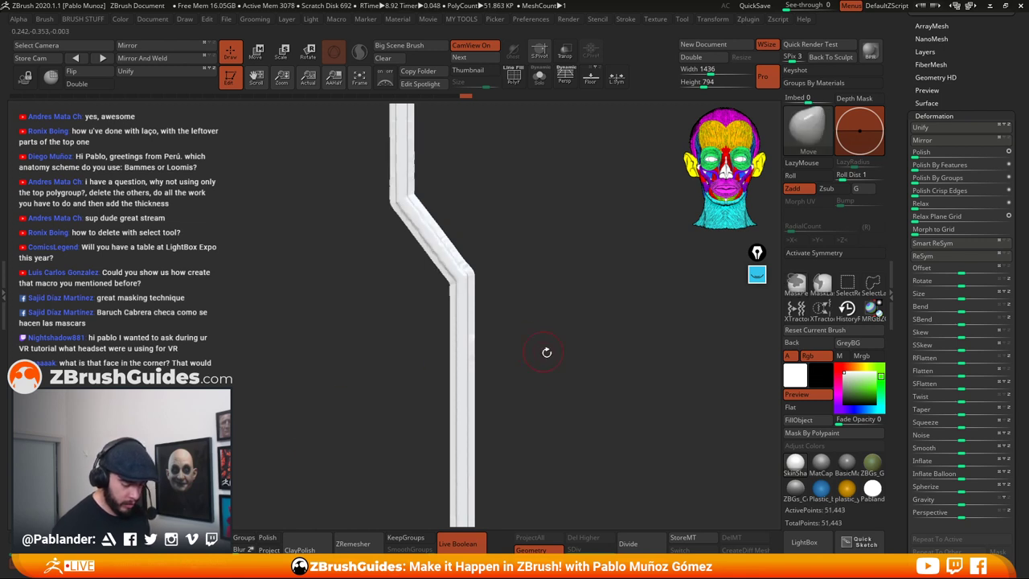
pyautogui.moveTo(547, 352); pyautogui.dragTo(552, 382)
pyautogui.hotkey('ctrl', 'z')
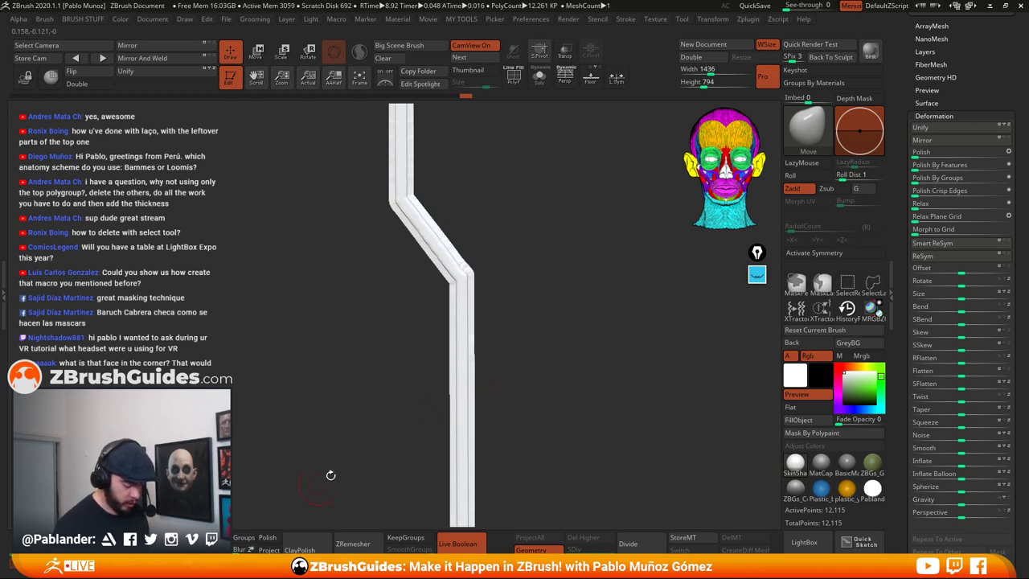
# Remesh the bar with DynaMesh at a higher resolution and clean its edges with ClayPolish, clearing the mask
pyautogui.keyDown('ctrl'); pyautogui.moveTo(542, 347); pyautogui.dragTo(548, 372); pyautogui.keyUp('ctrl')
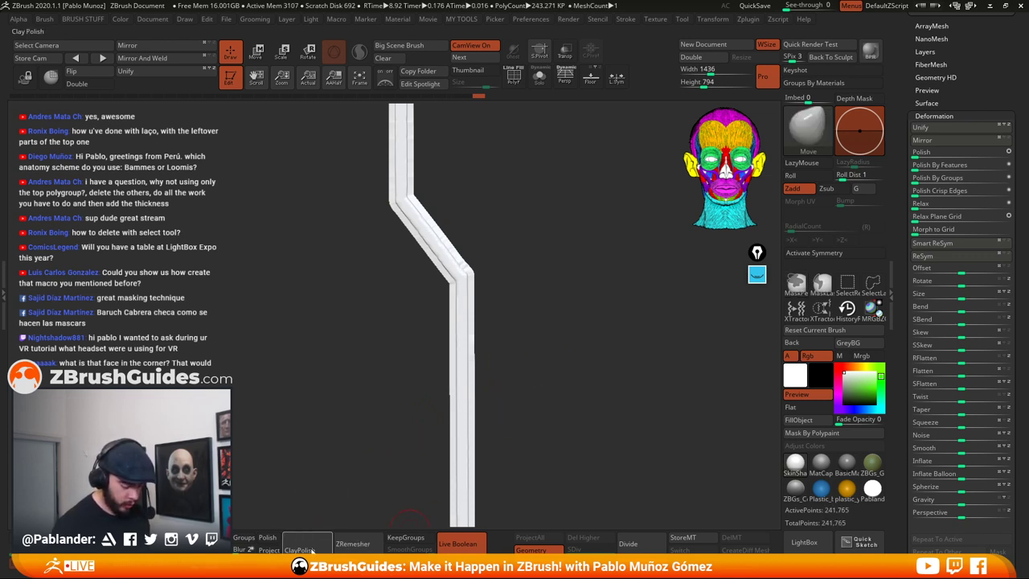
pyautogui.keyDown('ctrl'); pyautogui.moveTo(315, 413); pyautogui.dragTo(333, 447); pyautogui.keyUp('ctrl')
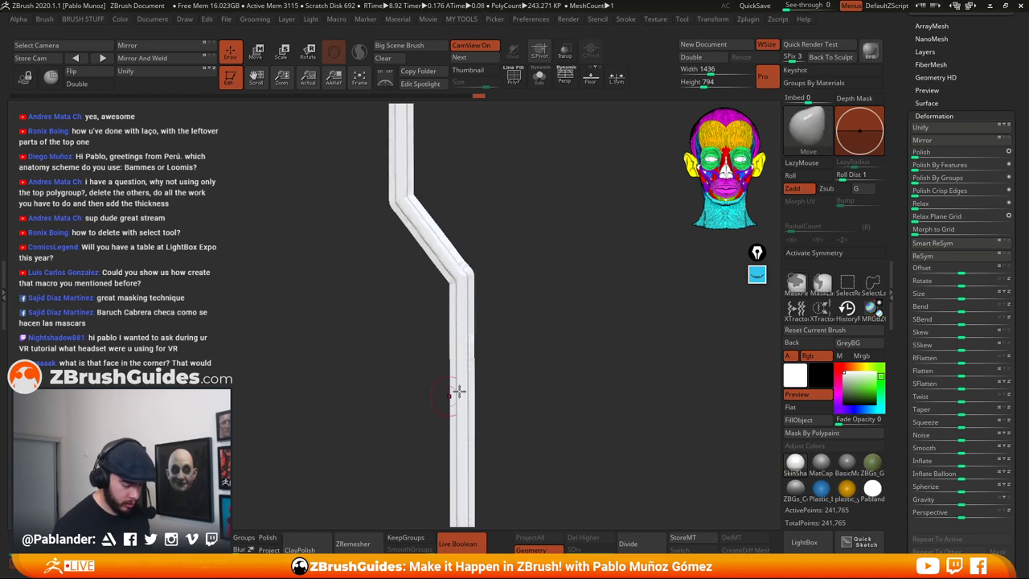
pyautogui.keyDown('alt'); pyautogui.moveTo(548, 392); pyautogui.dragTo(525, 337); pyautogui.keyUp('alt')
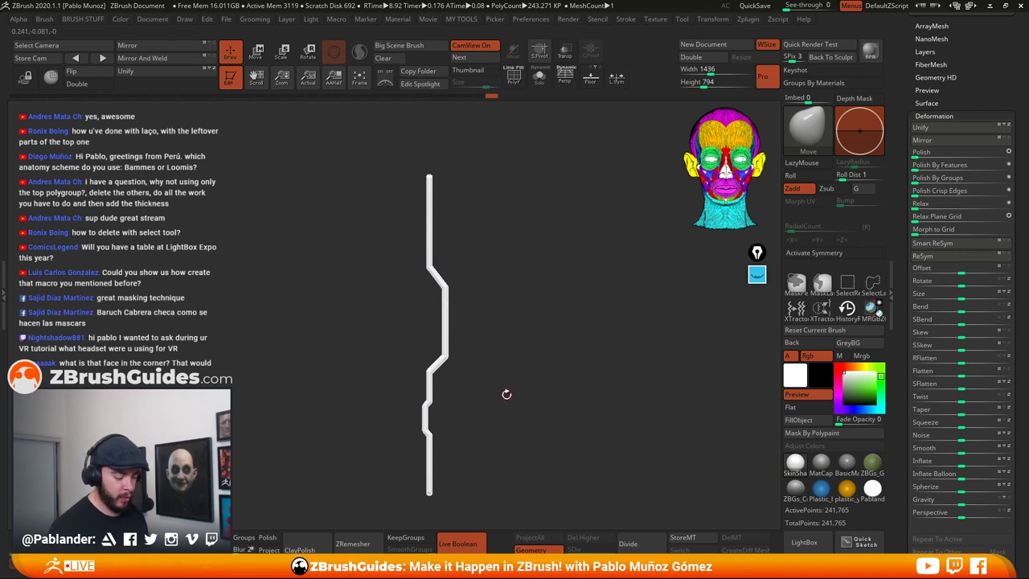
# Try curving the whole bar with the Bend Arc deformer, undo the bend, and return to Draw mode
pyautogui.moveTo(515, 386); pyautogui.dragTo(460, 184)
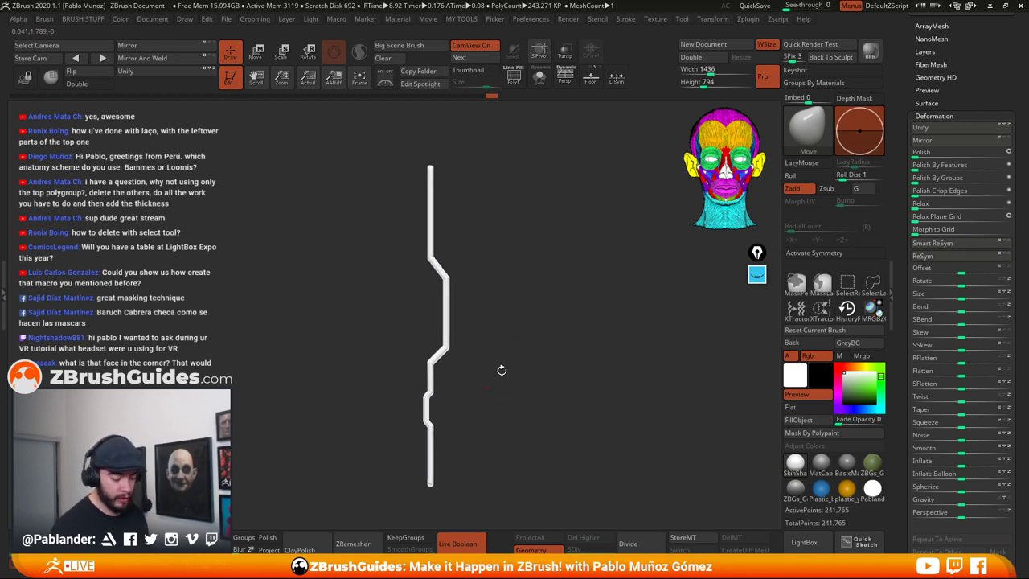
pyautogui.click(255, 53)
pyautogui.click(392, 241)
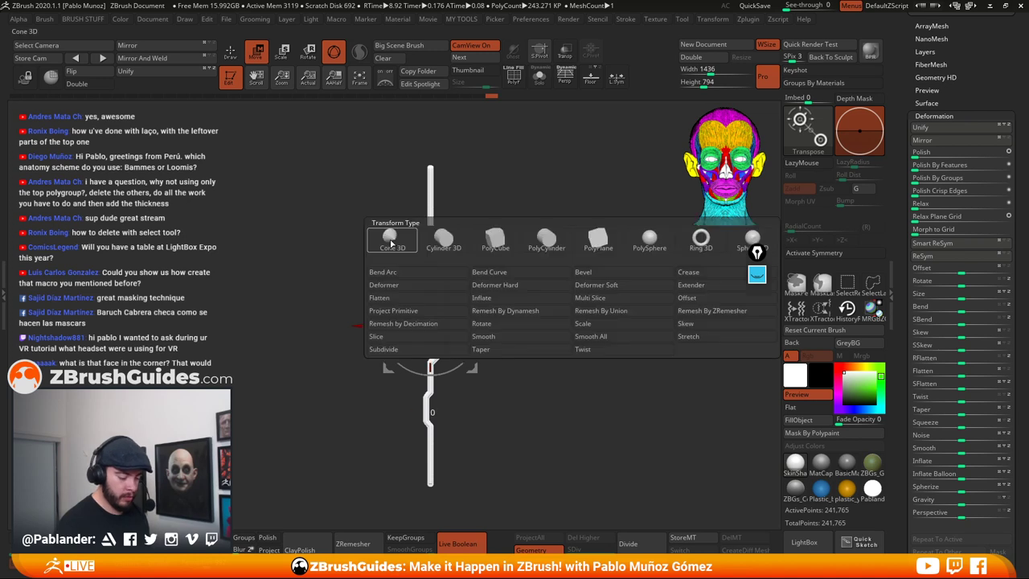
pyautogui.click(433, 273)
pyautogui.moveTo(425, 324); pyautogui.dragTo(372, 336)
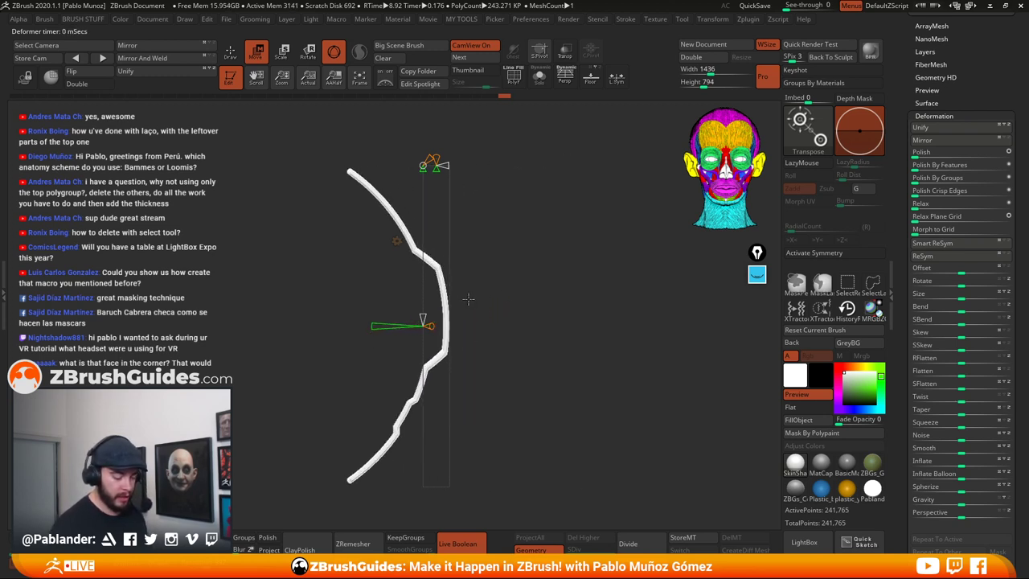
pyautogui.hotkey('ctrl', 'z')
pyautogui.click(397, 241)
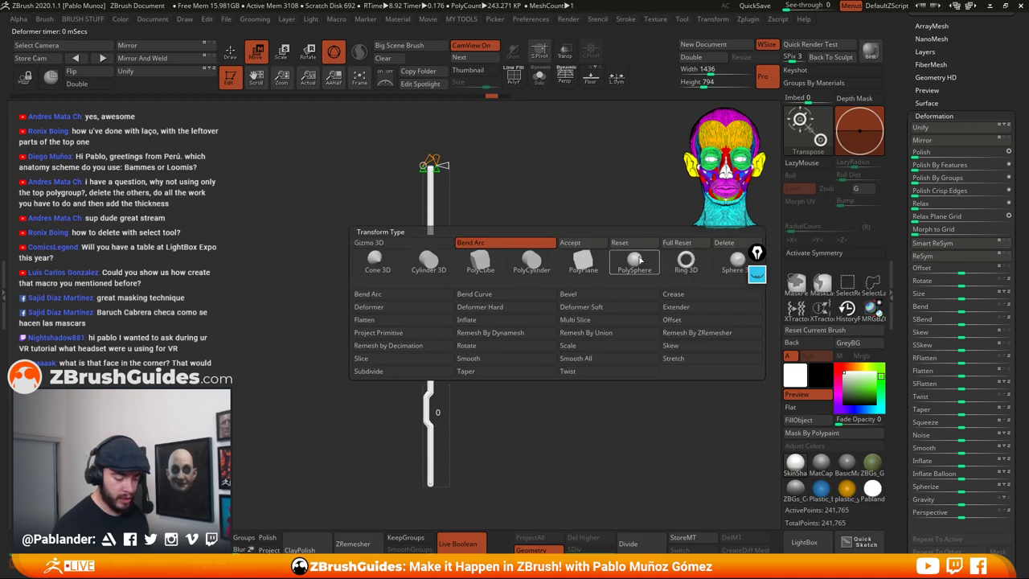
pyautogui.click(376, 242)
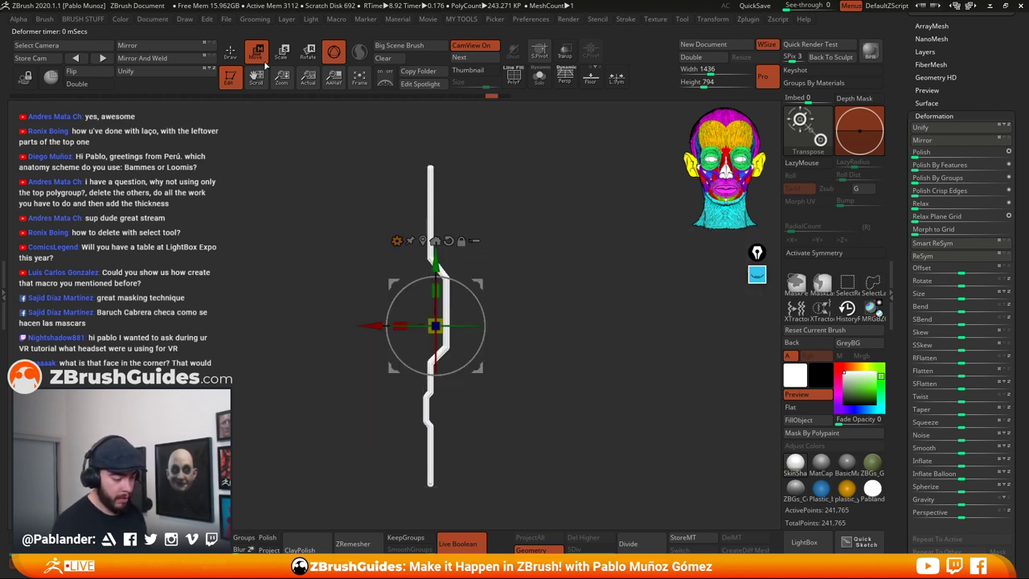
pyautogui.click(231, 51)
pyautogui.moveTo(507, 268)
pyautogui.mouseDown()
pyautogui.moveTo(551, 360)
pyautogui.moveTo(544, 372)
pyautogui.moveTo(542, 356)
pyautogui.mouseUp()
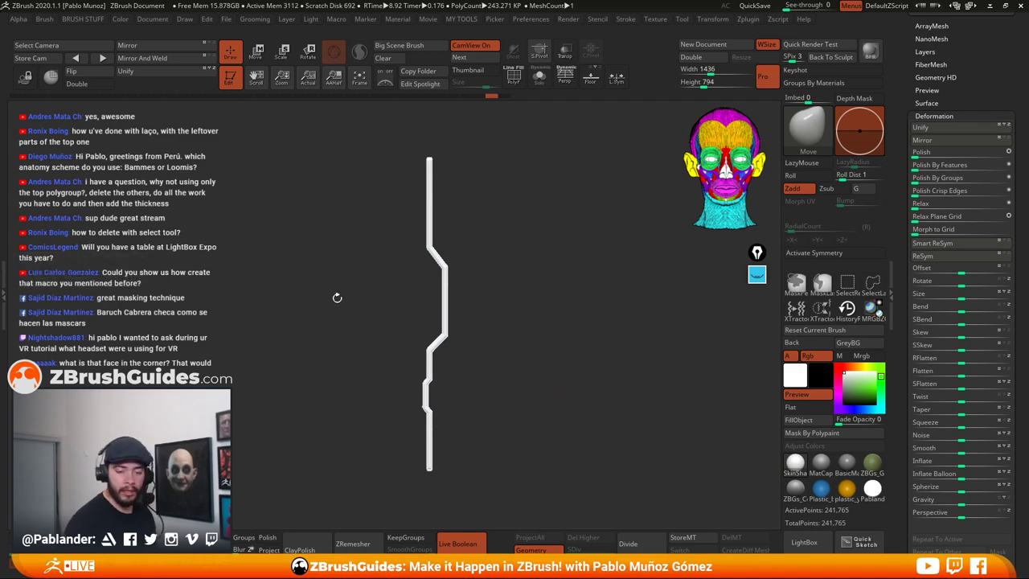
# Dock the Brush and Alpha palettes in the side tray
pyautogui.scroll(5, 932, 74)
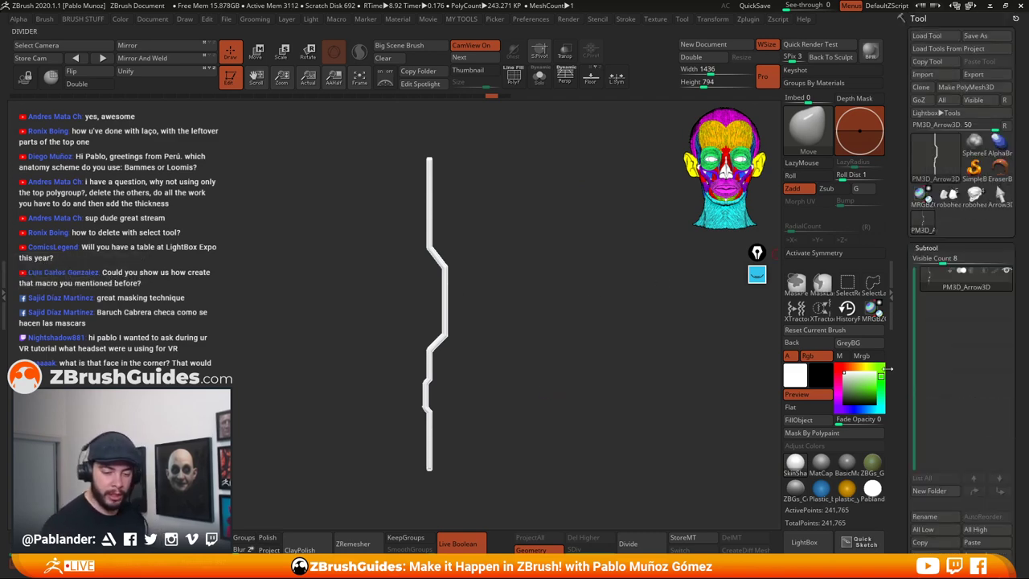
pyautogui.click(44, 20)
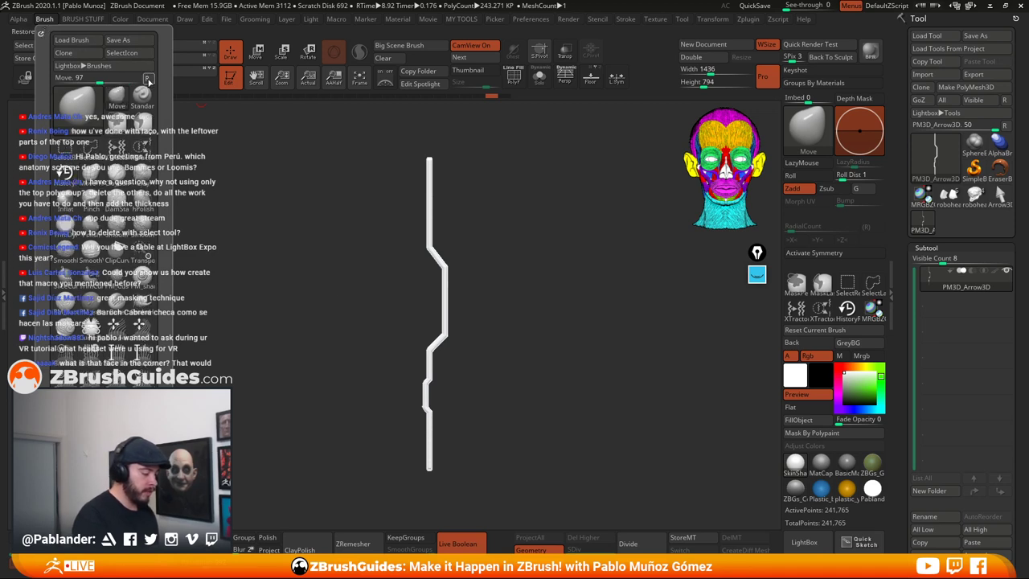
pyautogui.click(147, 78)
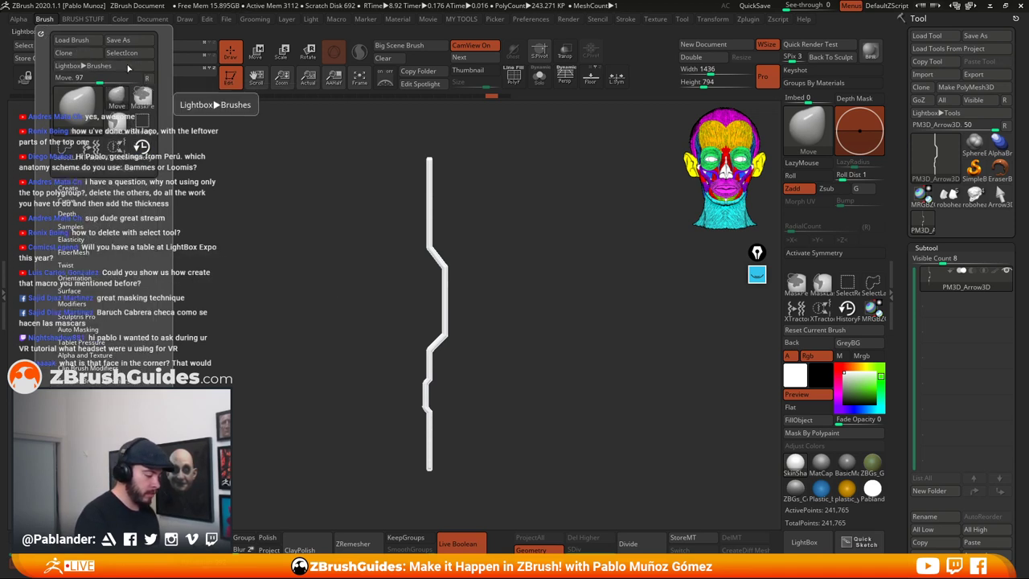
pyautogui.moveTo(276, 139); pyautogui.dragTo(970, 34)
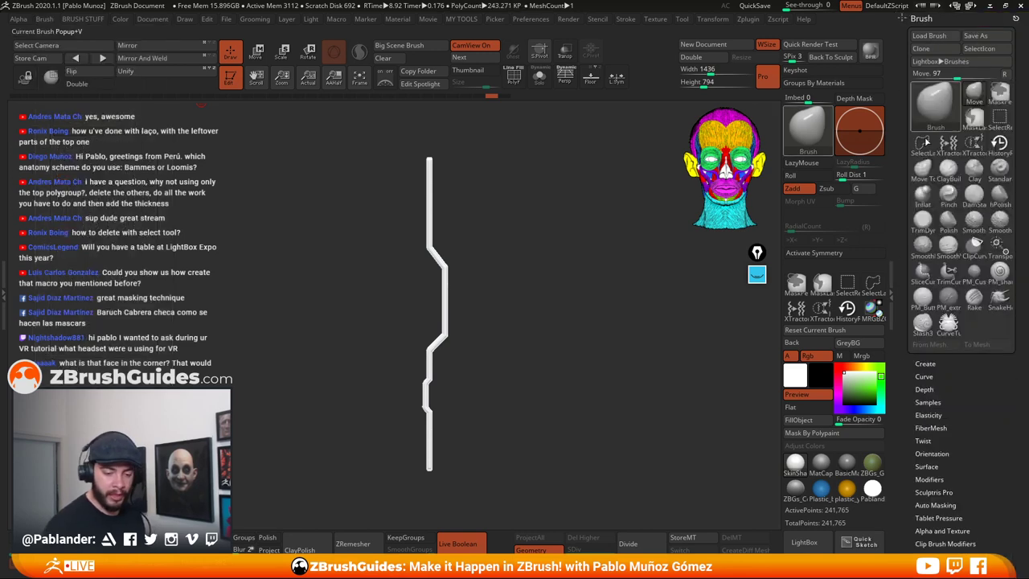
pyautogui.click(25, 23)
pyautogui.moveTo(14, 34)
pyautogui.mouseDown()
pyautogui.moveTo(310, 222)
pyautogui.moveTo(965, 74)
pyautogui.moveTo(971, 57)
pyautogui.mouseUp()
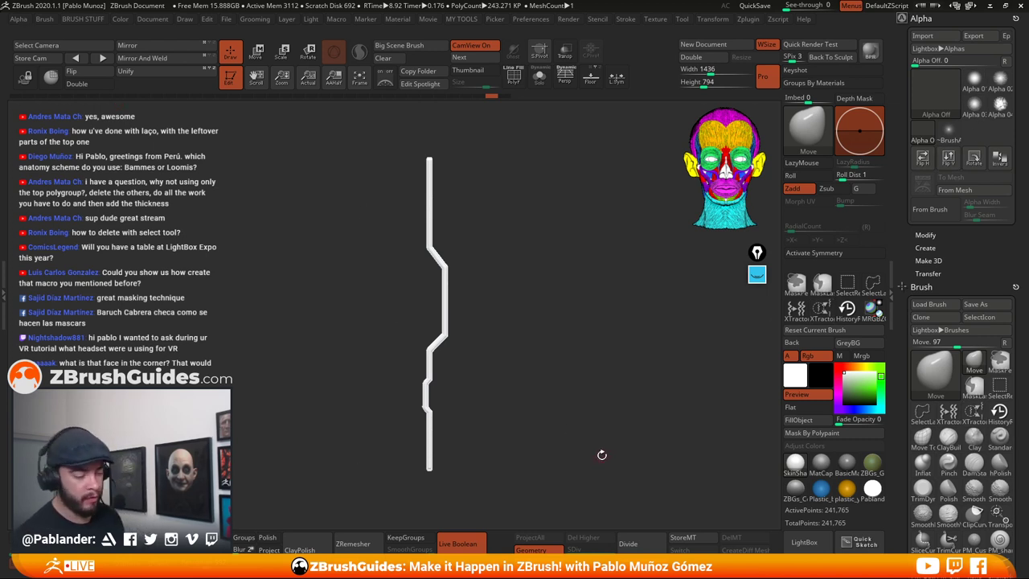
# Clone the Standard brush as a base for a custom brush, and switch the bar to a grey basic material
pyautogui.press('b')
pyautogui.press('s')
pyautogui.press('t')
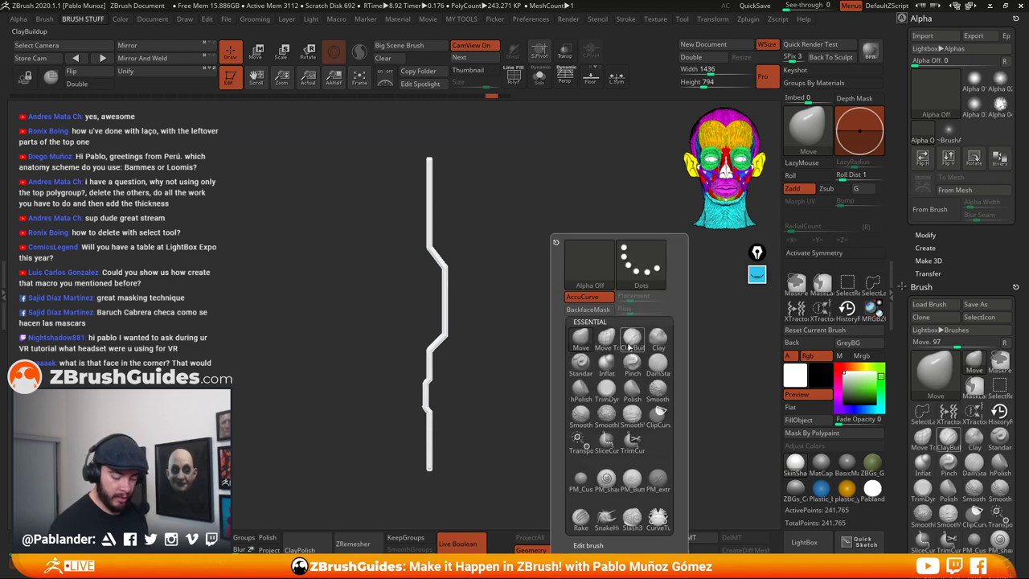
pyautogui.click(809, 127)
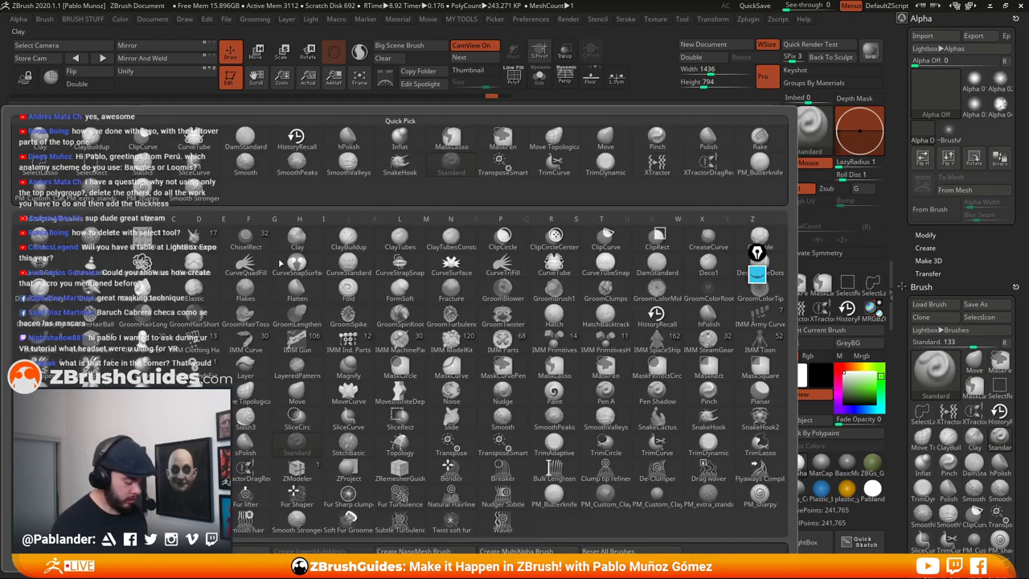
pyautogui.click(934, 317)
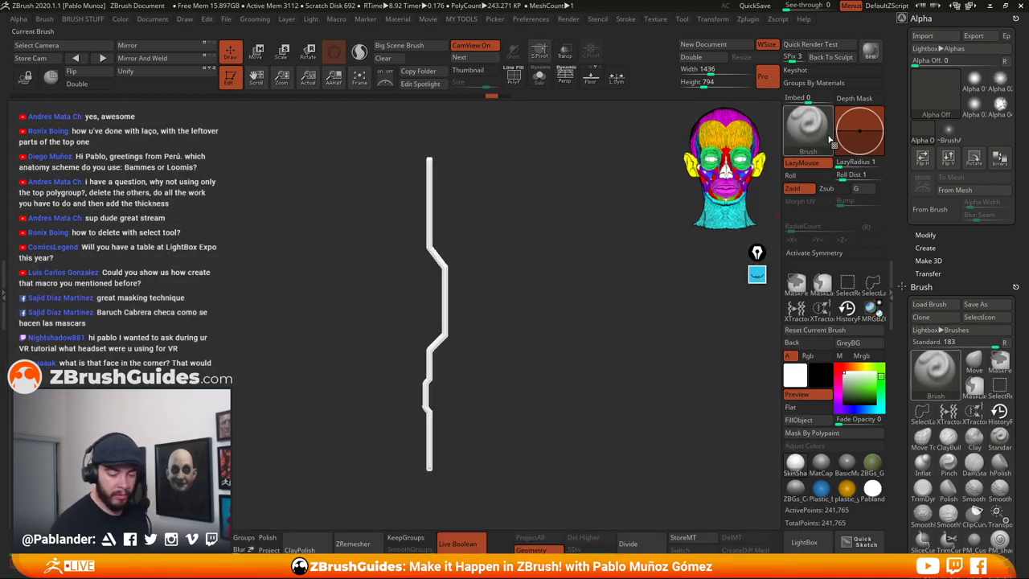
pyautogui.moveTo(562, 364)
pyautogui.keyDown('alt'); pyautogui.mouseDown()
pyautogui.moveTo(568, 357)
pyautogui.moveTo(600, 392)
pyautogui.mouseUp(); pyautogui.keyUp('alt')
pyautogui.click(818, 462)
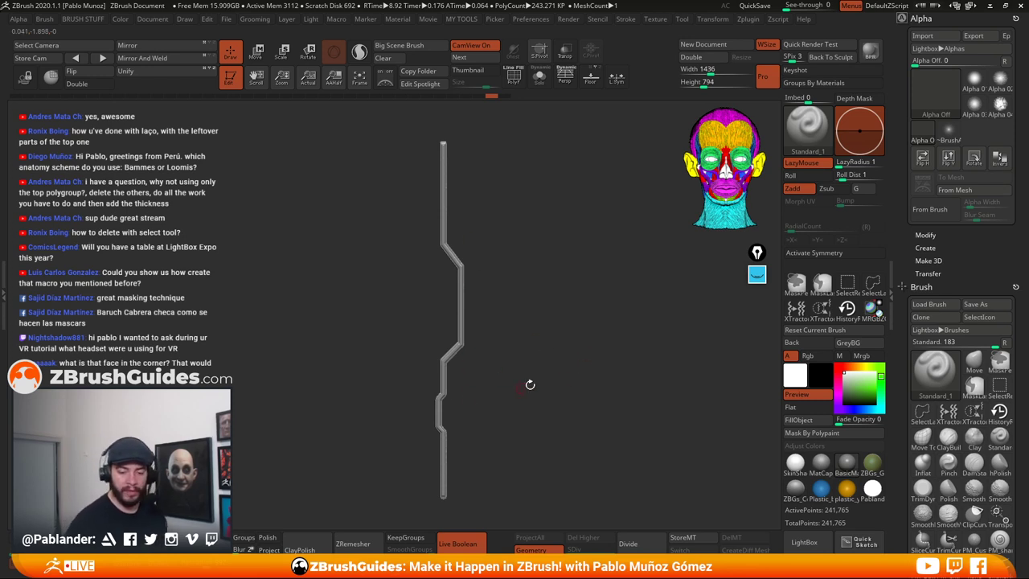
# Create an alpha from the bar mesh, seen straight on and filling the full height, with a map size of 1024
pyautogui.click(967, 194)
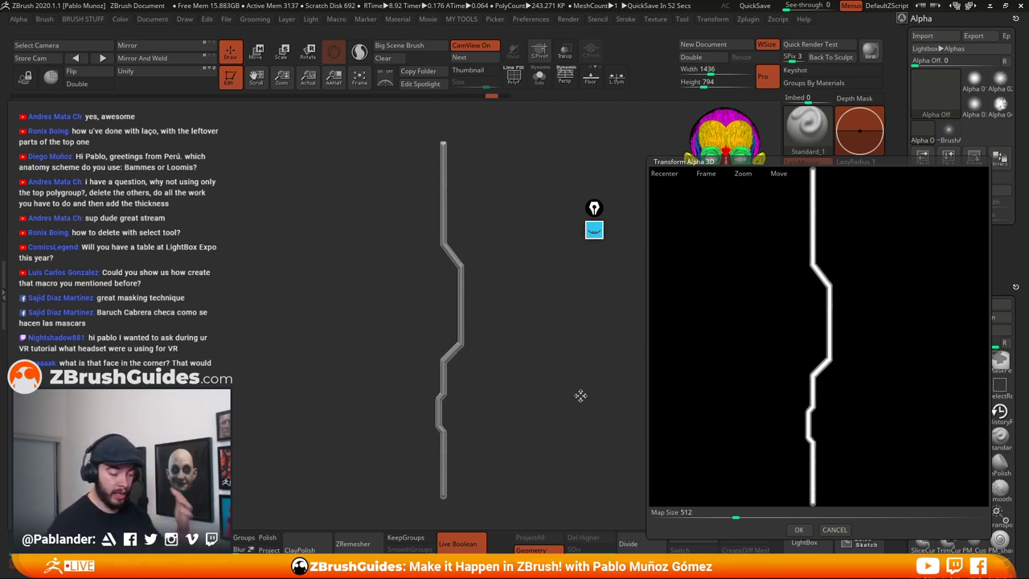
pyautogui.moveTo(859, 392); pyautogui.dragTo(874, 376)
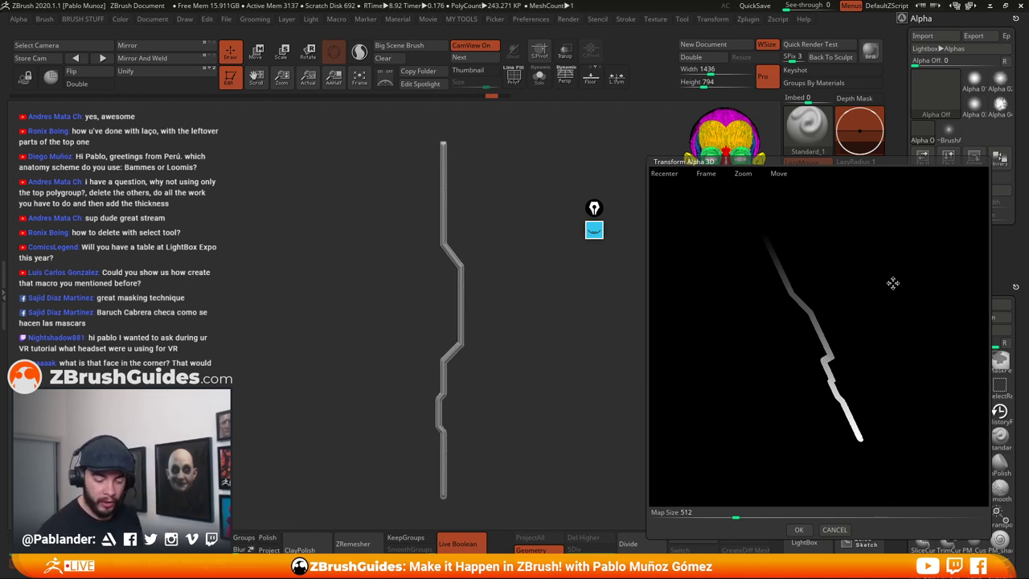
pyautogui.moveTo(893, 284)
pyautogui.mouseDown()
pyautogui.moveTo(868, 290)
pyautogui.moveTo(868, 303)
pyautogui.mouseUp()
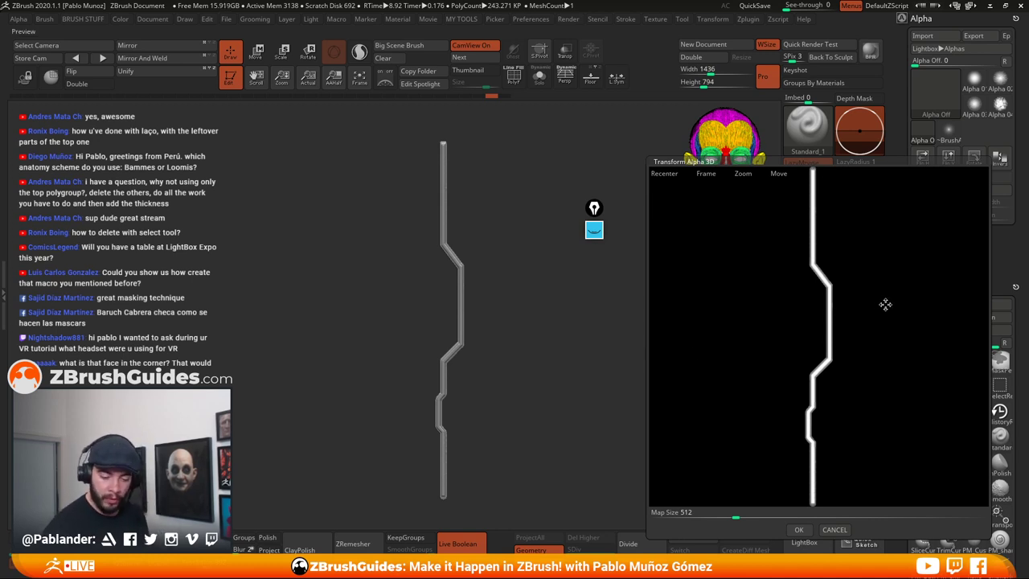
pyautogui.keyDown('alt'); pyautogui.moveTo(885, 304); pyautogui.dragTo(884, 308); pyautogui.keyUp('alt')
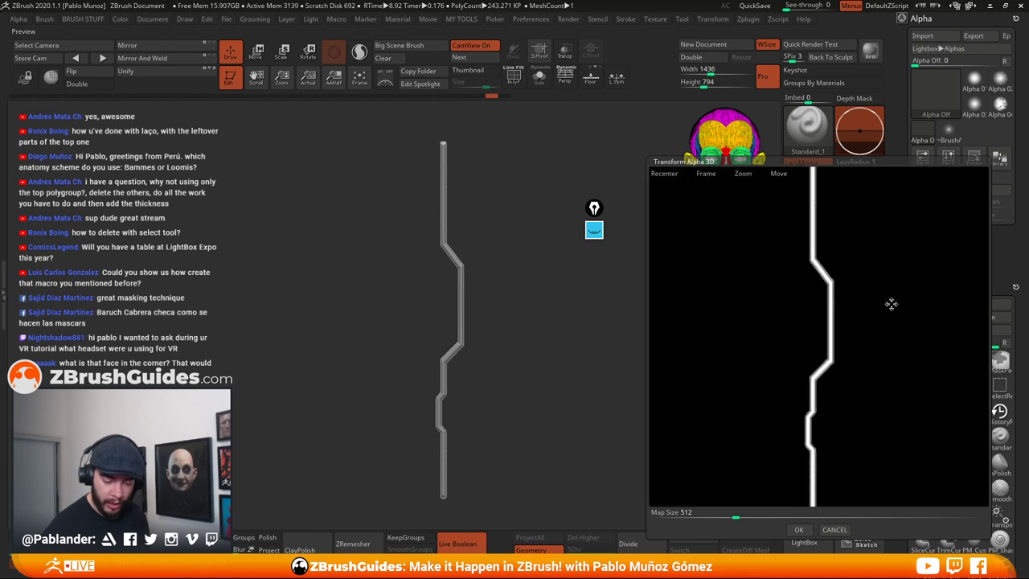
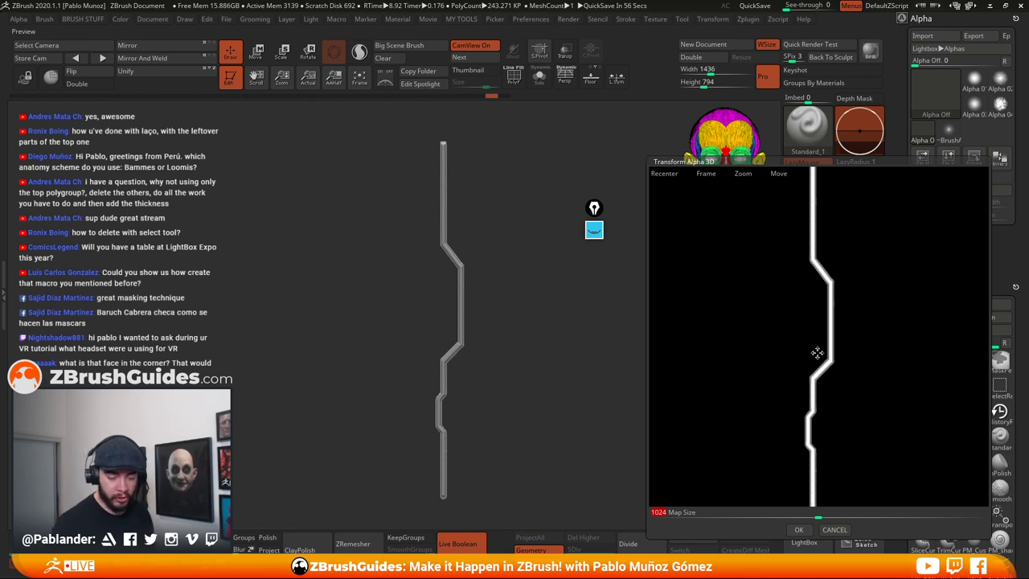
pyautogui.click(799, 531)
pyautogui.moveTo(937, 98)
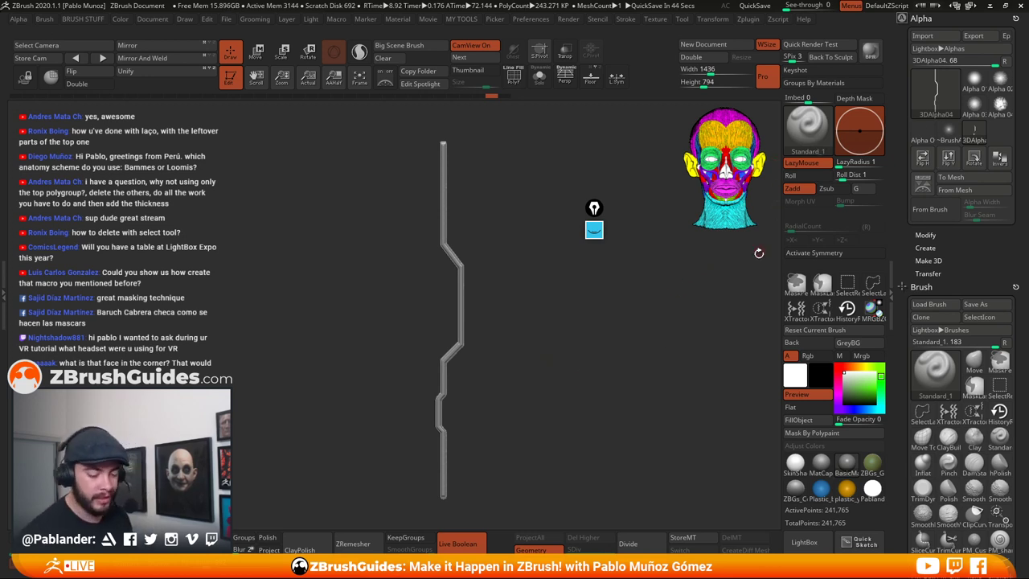
# Set the custom Standard brush's stroke type to DragRect
pyautogui.press('1')
pyautogui.press('2')
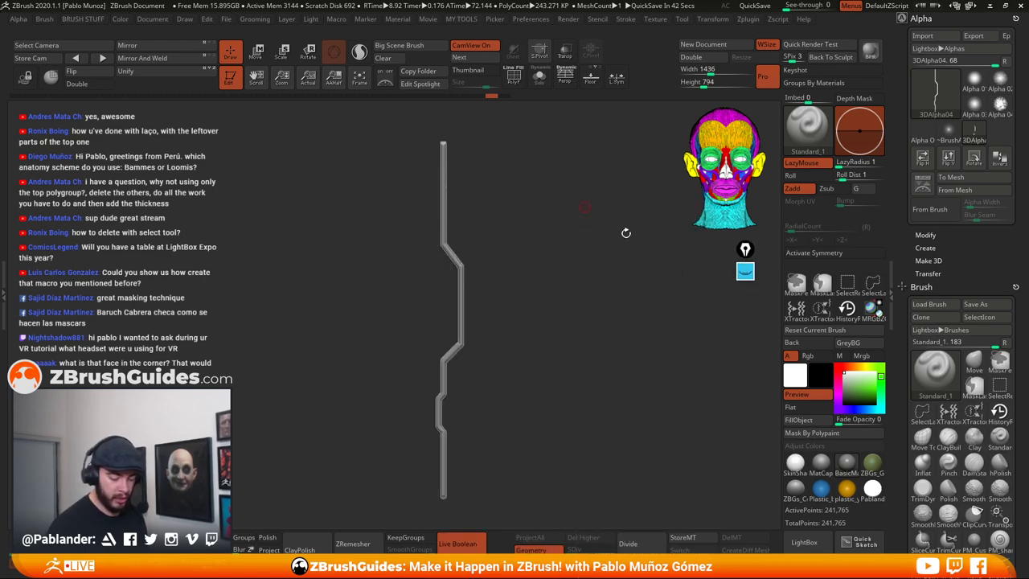
pyautogui.press('2')
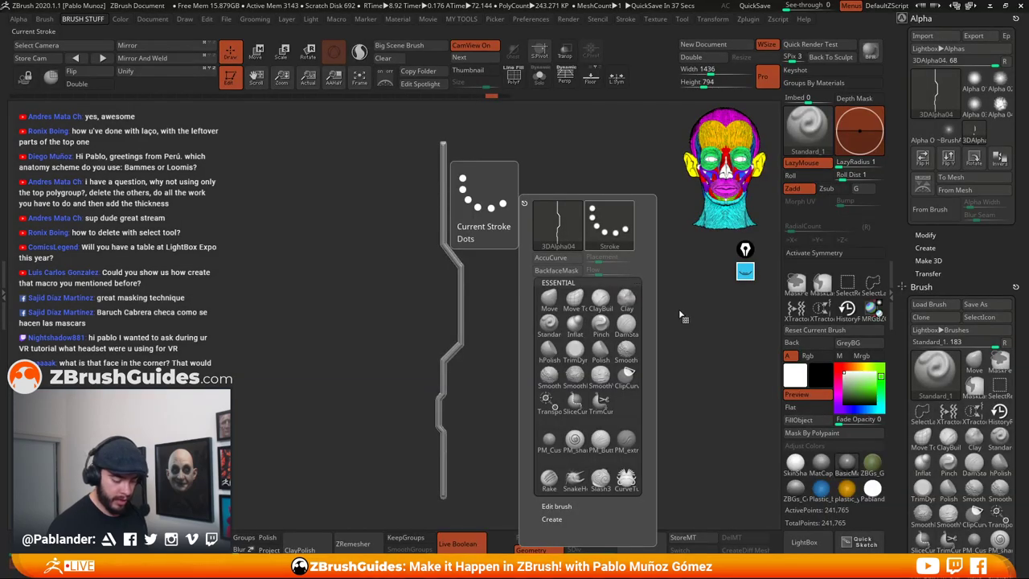
pyautogui.press('space')
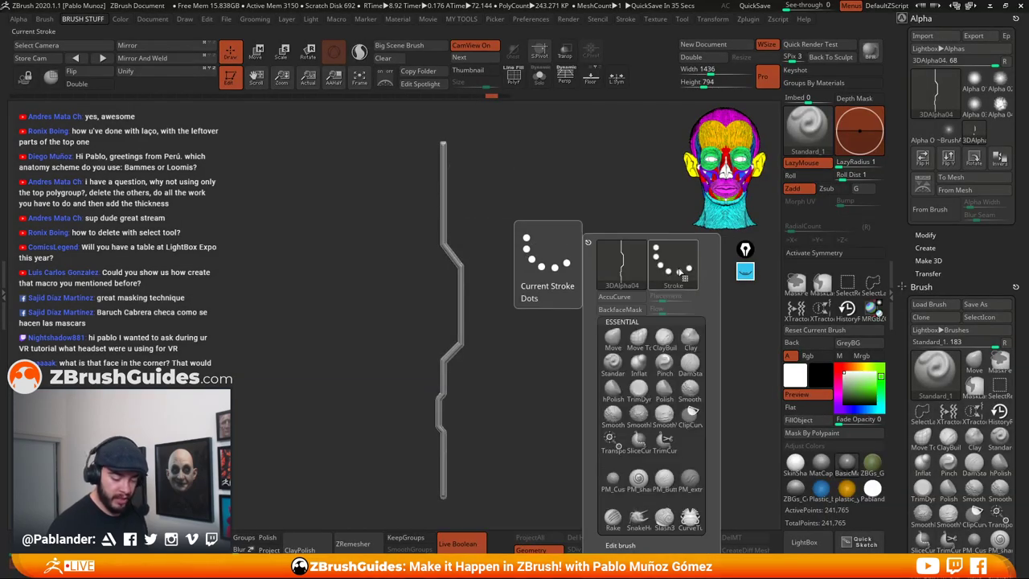
pyautogui.click(677, 274)
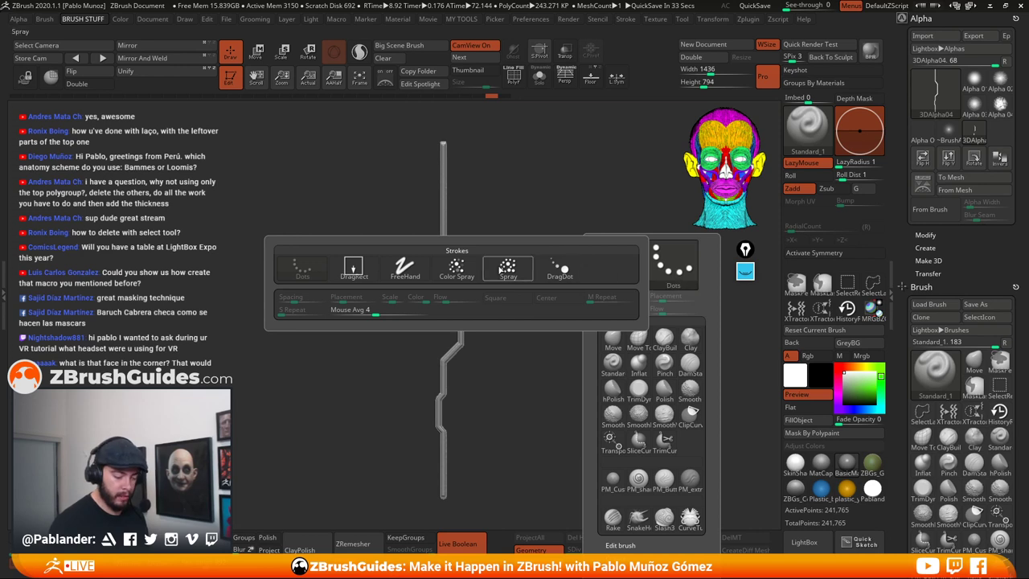
pyautogui.click(354, 271)
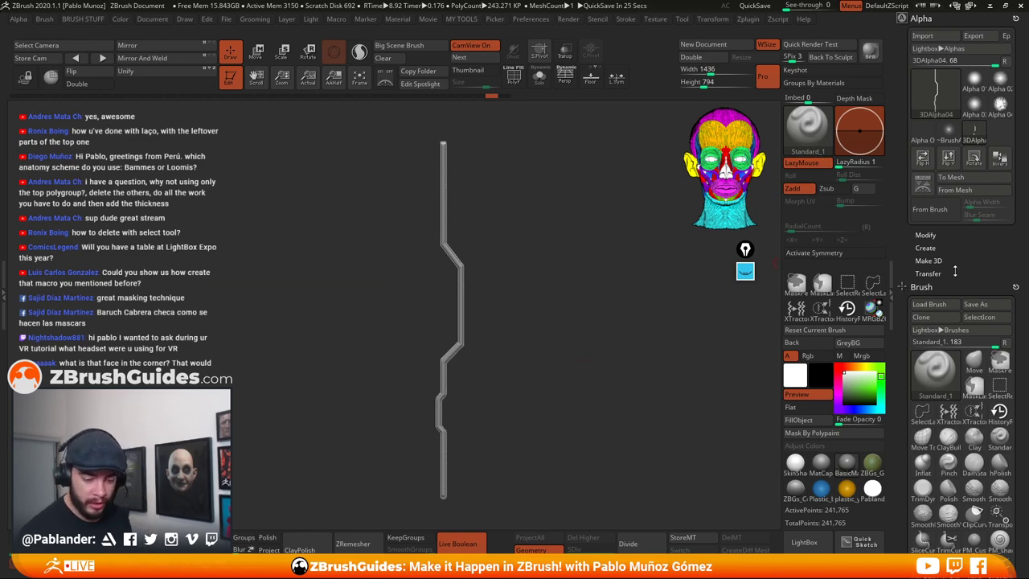
# Switch to the robohead1_2 tool, isolate the head subtool with Solo, and frame its forehead plate closely
pyautogui.moveTo(955, 270); pyautogui.dragTo(964, 74)
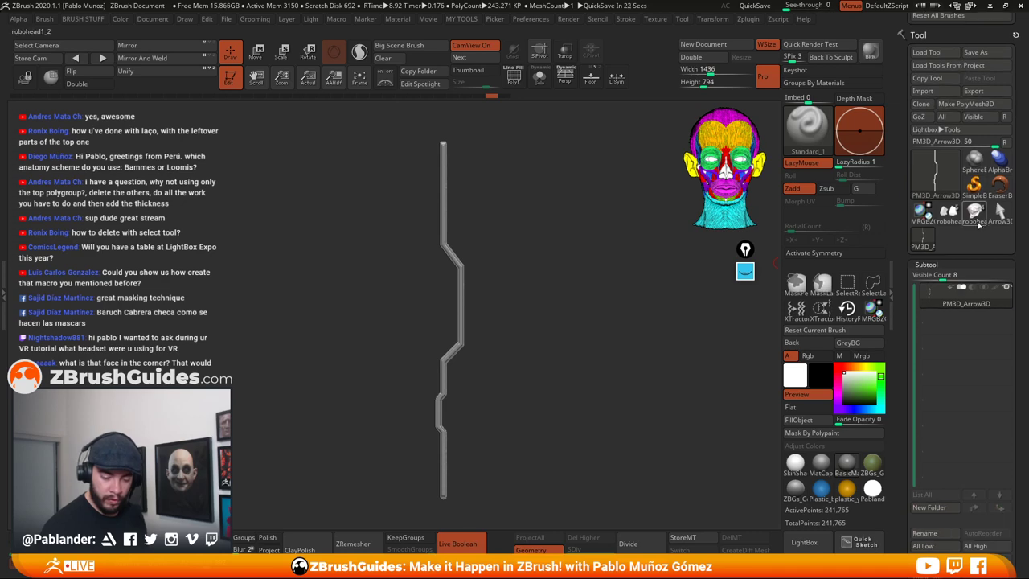
pyautogui.click(976, 219)
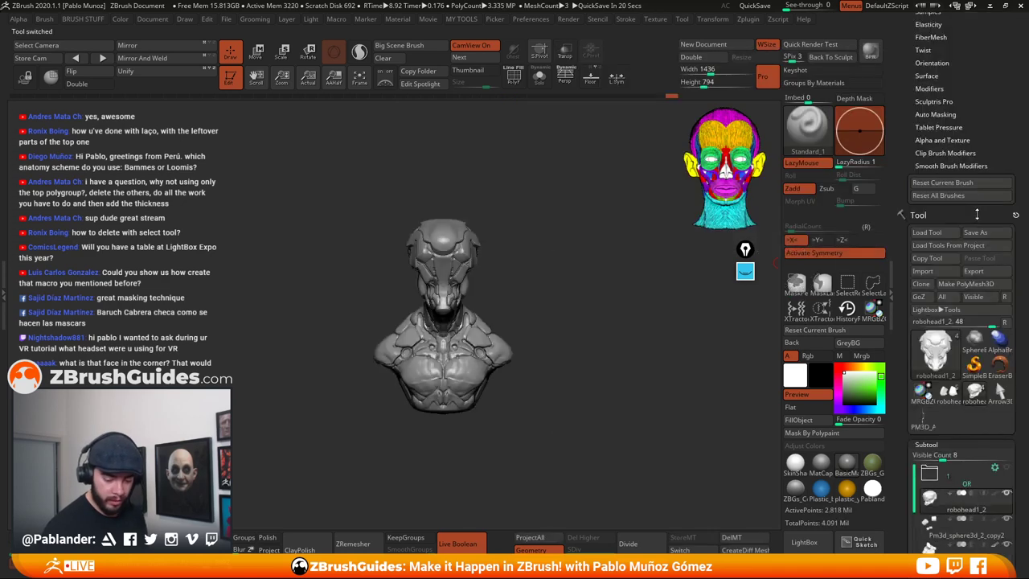
pyautogui.moveTo(647, 291); pyautogui.dragTo(568, 290)
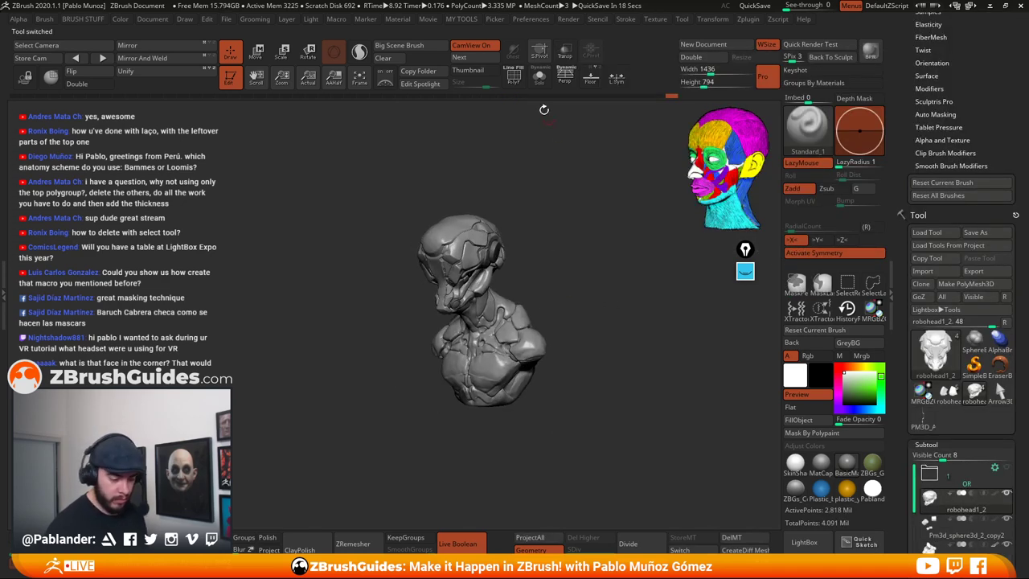
pyautogui.click(539, 76)
pyautogui.press('f')
pyautogui.keyDown('ctrl'); pyautogui.moveTo(492, 346); pyautogui.dragTo(518, 323, button='right'); pyautogui.keyUp('ctrl')
pyautogui.keyDown('alt'); pyautogui.moveTo(482, 262); pyautogui.dragTo(511, 277, button='right'); pyautogui.keyUp('alt')
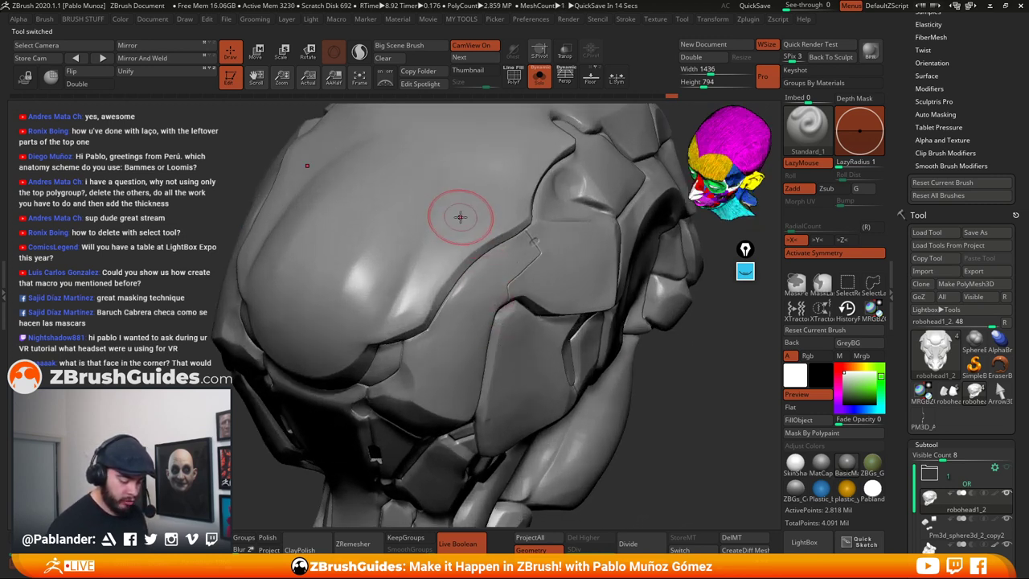
# Try stamping the stepped alpha as a raised line on the forehead plate, and undo the stamp
pyautogui.moveTo(460, 217); pyautogui.dragTo(399, 296)
pyautogui.press('1')
pyautogui.press('1')
pyautogui.press('1')
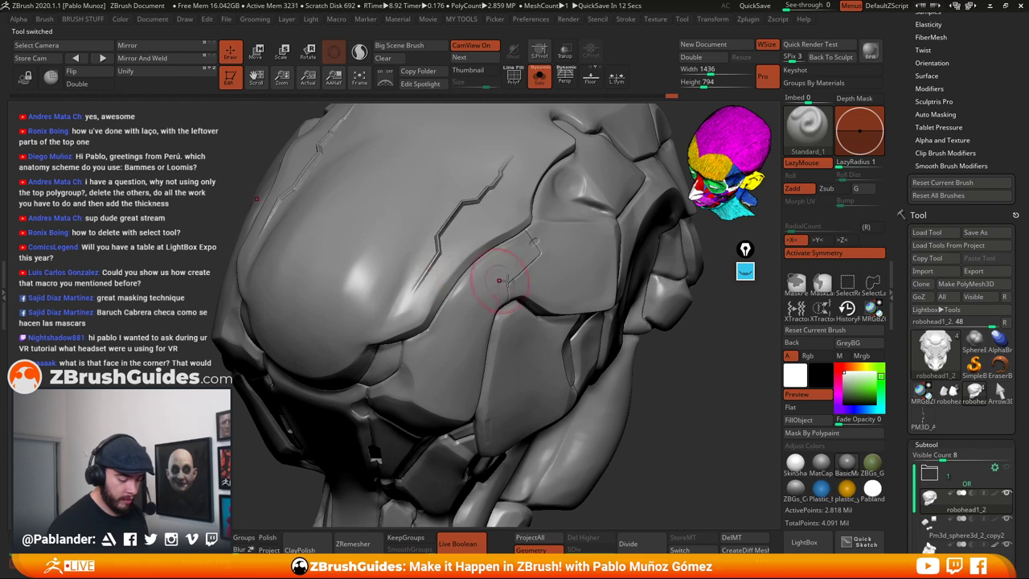
pyautogui.moveTo(537, 289); pyautogui.dragTo(537, 318, button='right')
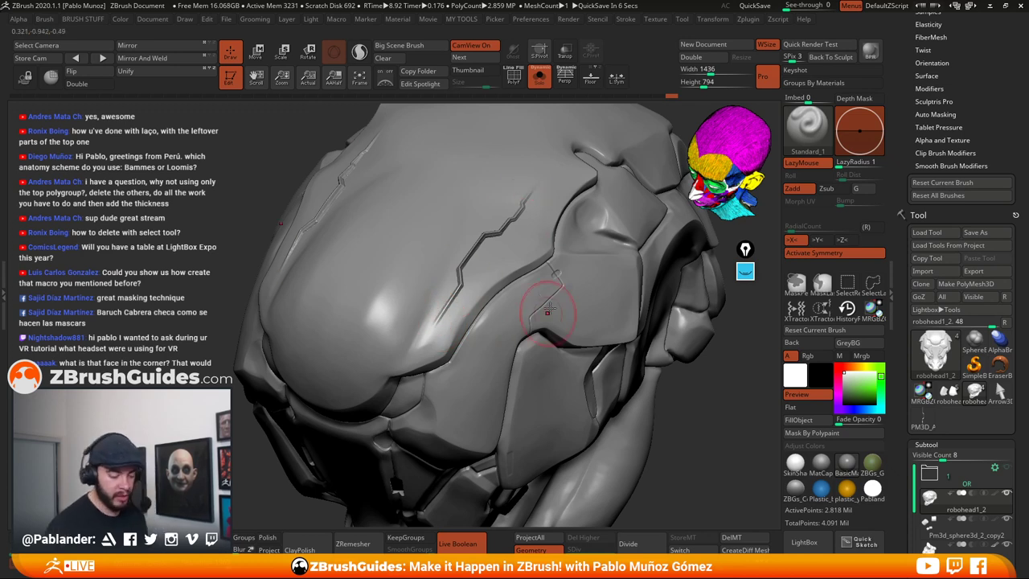
pyautogui.hotkey('ctrl', 'z')
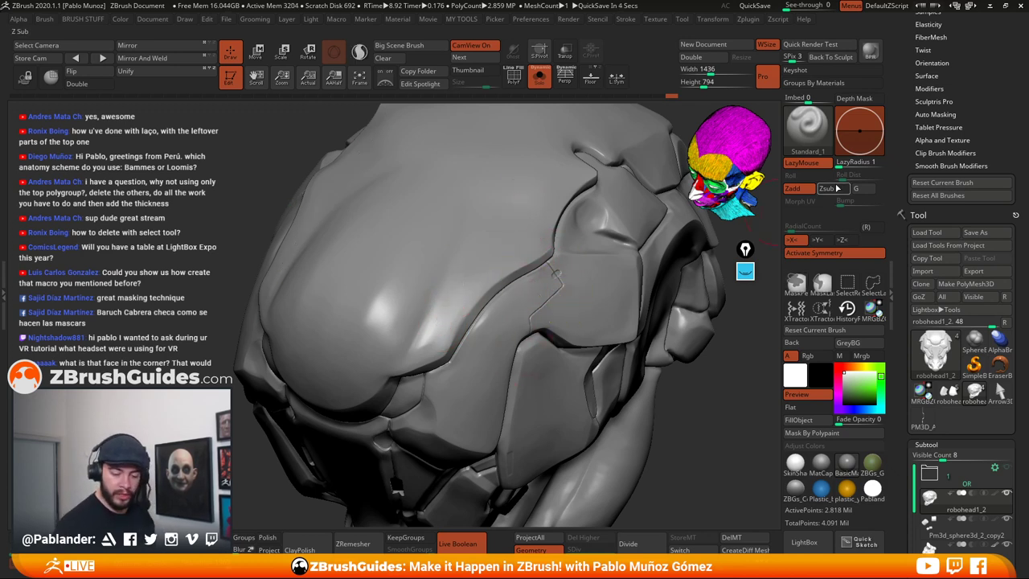
# Switch the brush to Zsub, test an engraved stamp on the forehead plate, and undo it
pyautogui.click(823, 189)
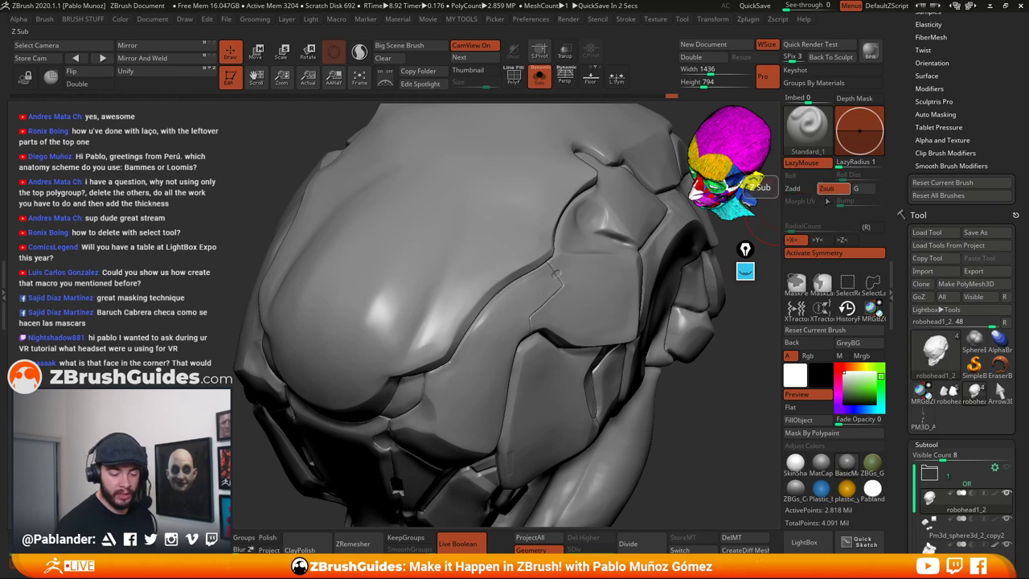
pyautogui.moveTo(487, 223); pyautogui.dragTo(473, 309)
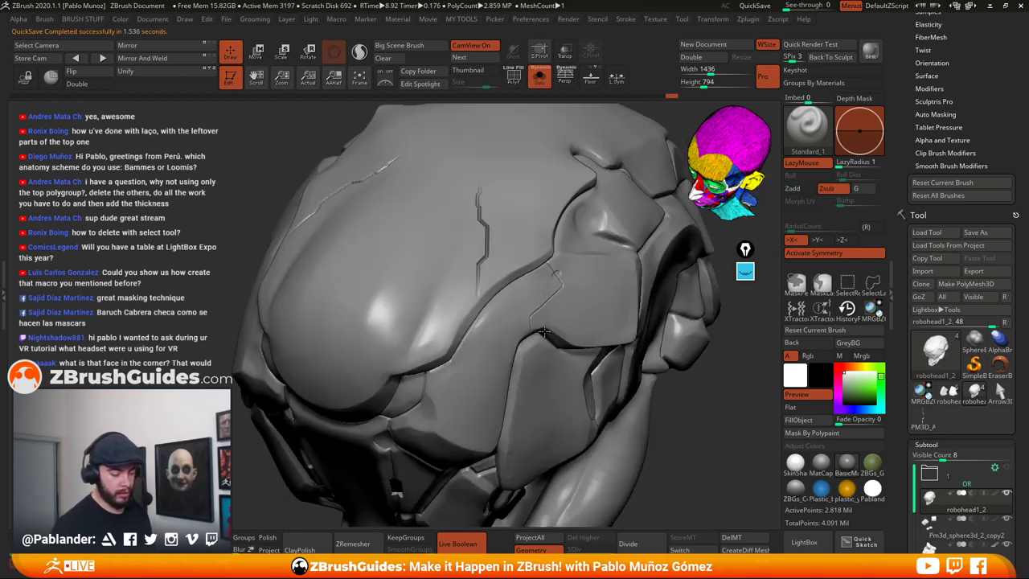
pyautogui.press('ctrl')
pyautogui.hotkey('ctrl', 'z')
pyautogui.hotkey('ctrl', 'z')
pyautogui.hotkey('ctrl', 'z')
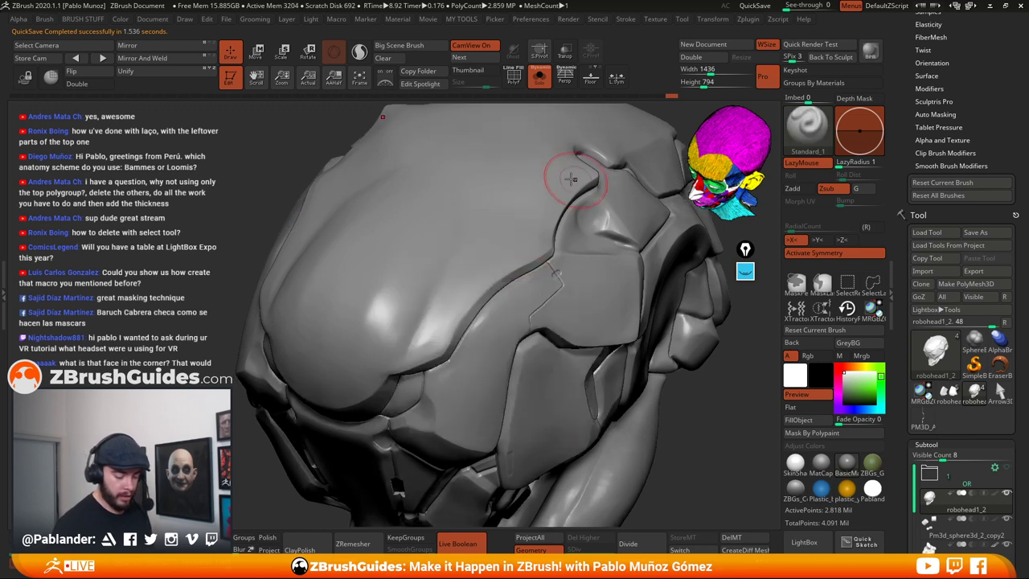
# Set the brush's Focal Shift to -86, test an engraved stamp on the forehead plate, and undo it
pyautogui.press('space')
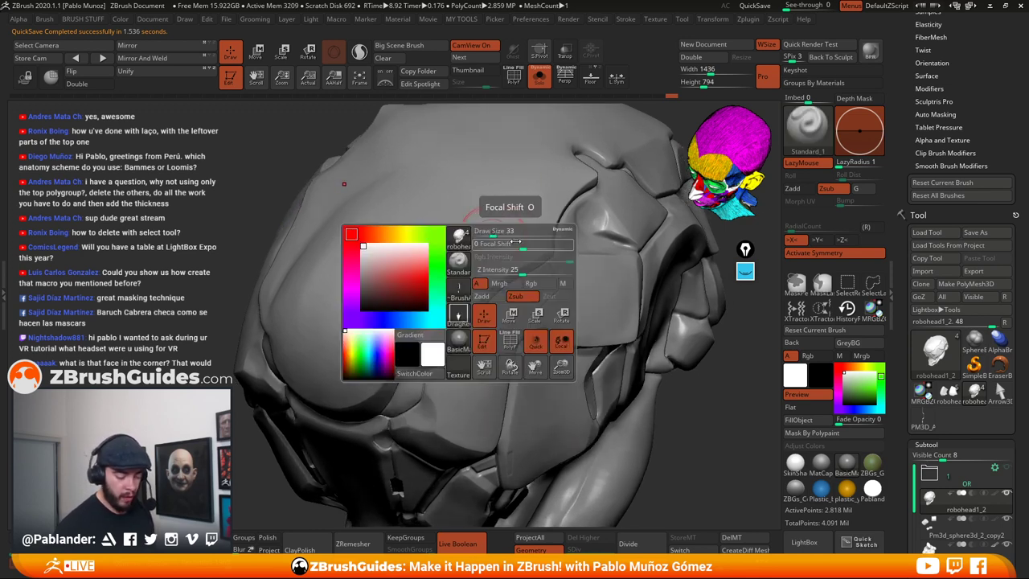
pyautogui.moveTo(523, 245); pyautogui.dragTo(496, 244)
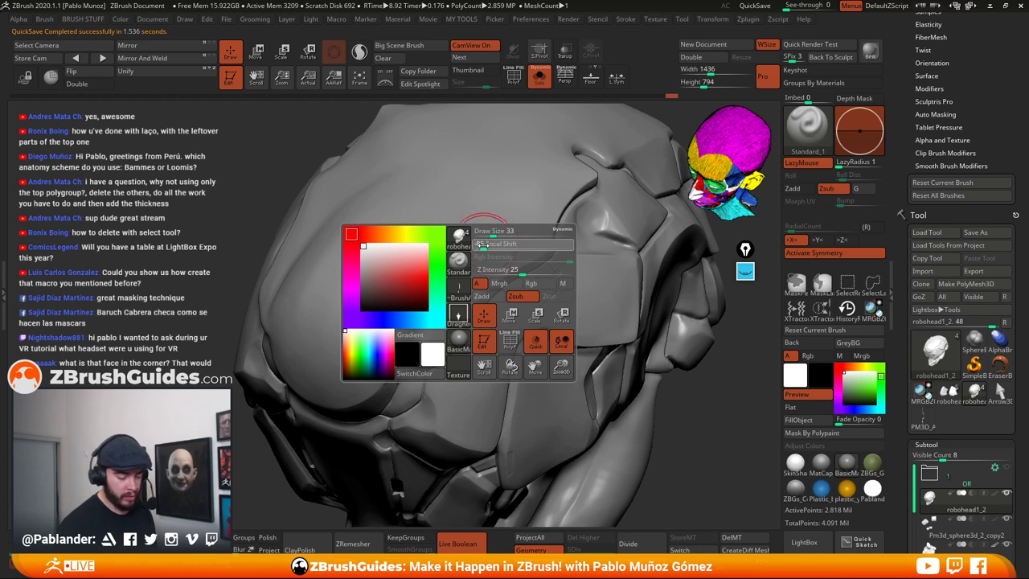
pyautogui.moveTo(469, 235); pyautogui.dragTo(407, 365)
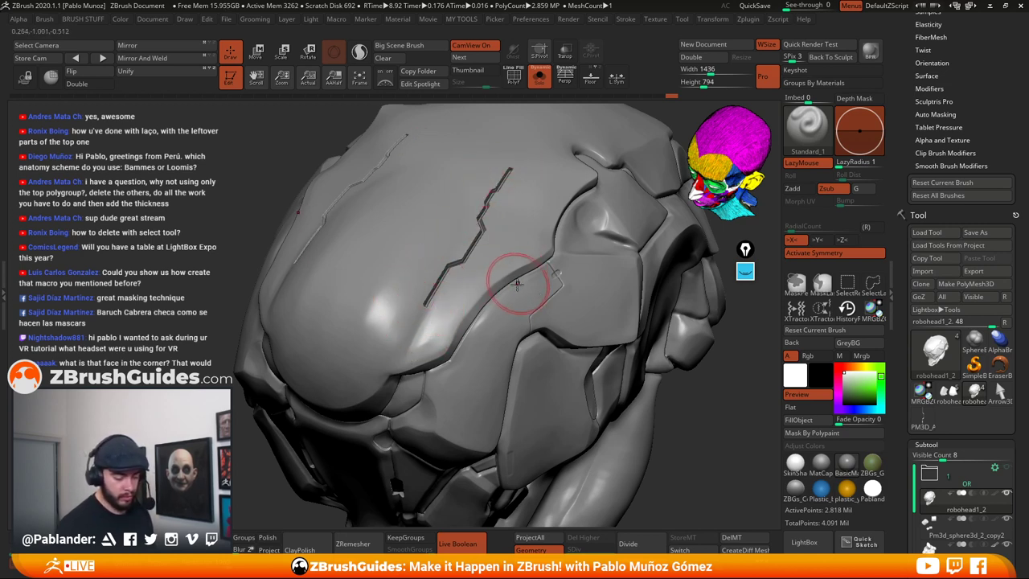
pyautogui.hotkey('ctrl', 'z')
pyautogui.hotkey('ctrl', 'z')
# Try a Z Intensity of 10 with a test stamp on the forehead plate, and undo the stamp
pyautogui.press('space')
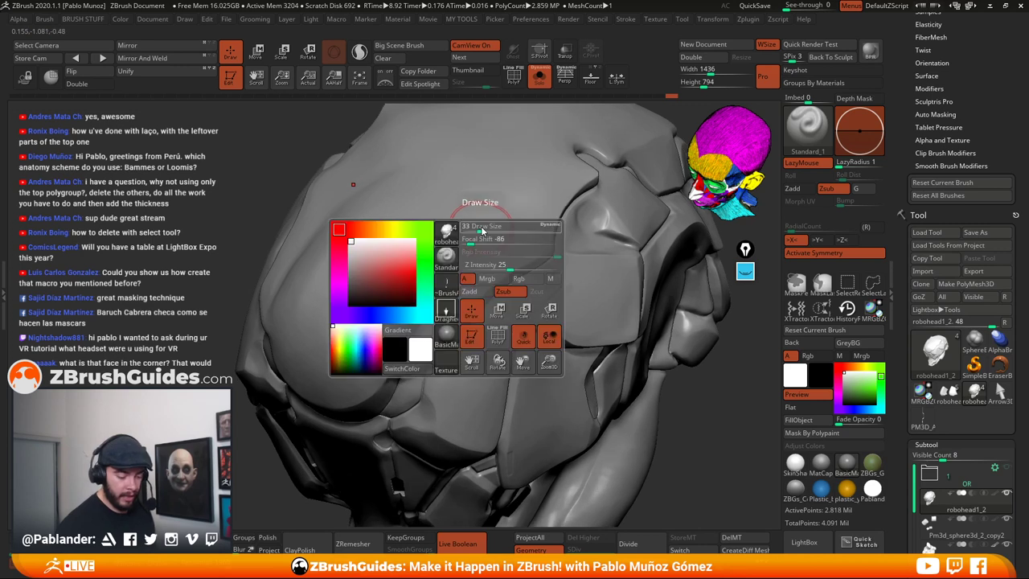
pyautogui.moveTo(504, 267); pyautogui.dragTo(492, 268)
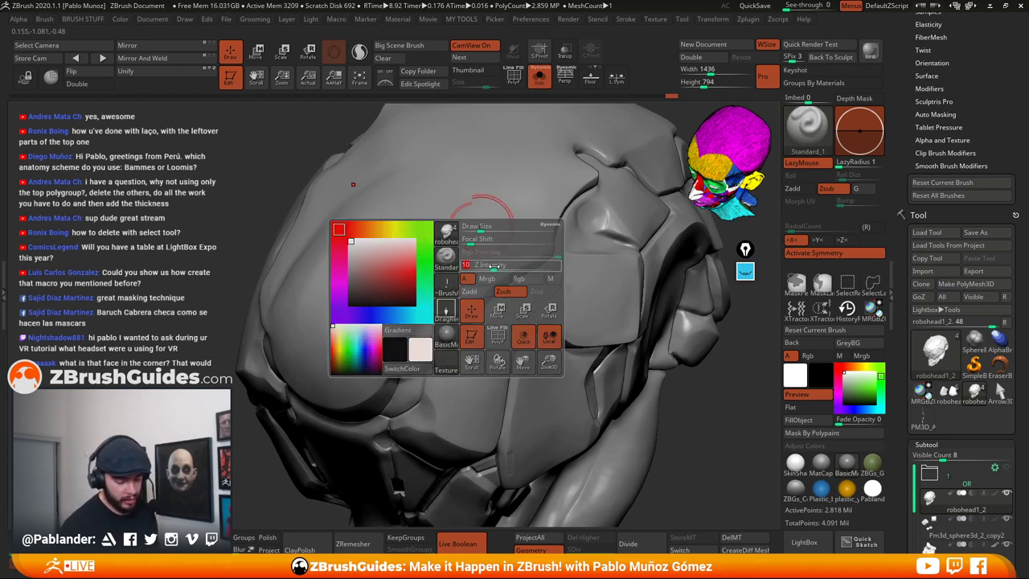
pyautogui.moveTo(471, 238); pyautogui.dragTo(473, 238)
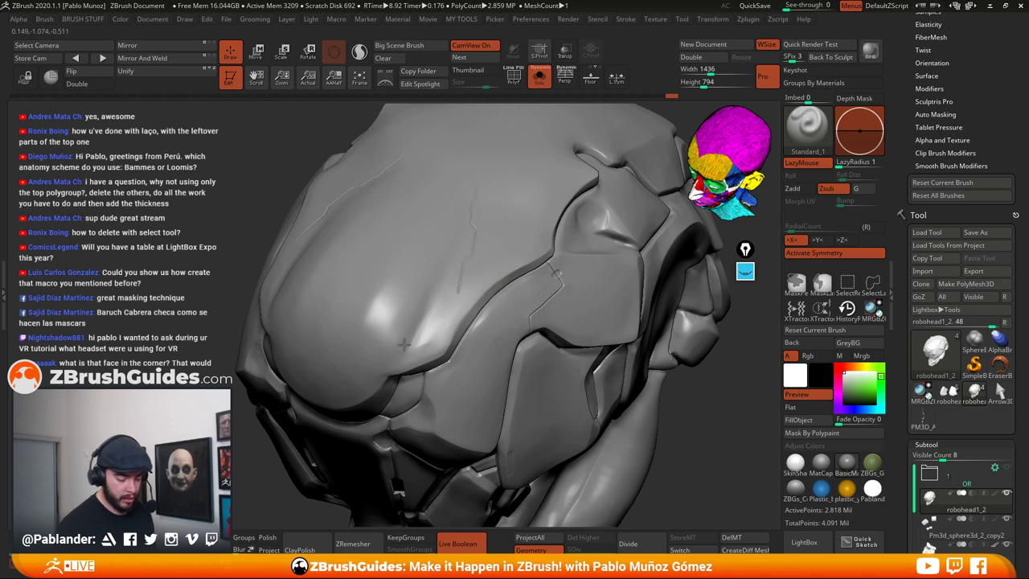
pyautogui.moveTo(404, 345); pyautogui.dragTo(399, 347)
pyautogui.hotkey('ctrl', 'z')
pyautogui.moveTo(499, 239); pyautogui.dragTo(499, 238)
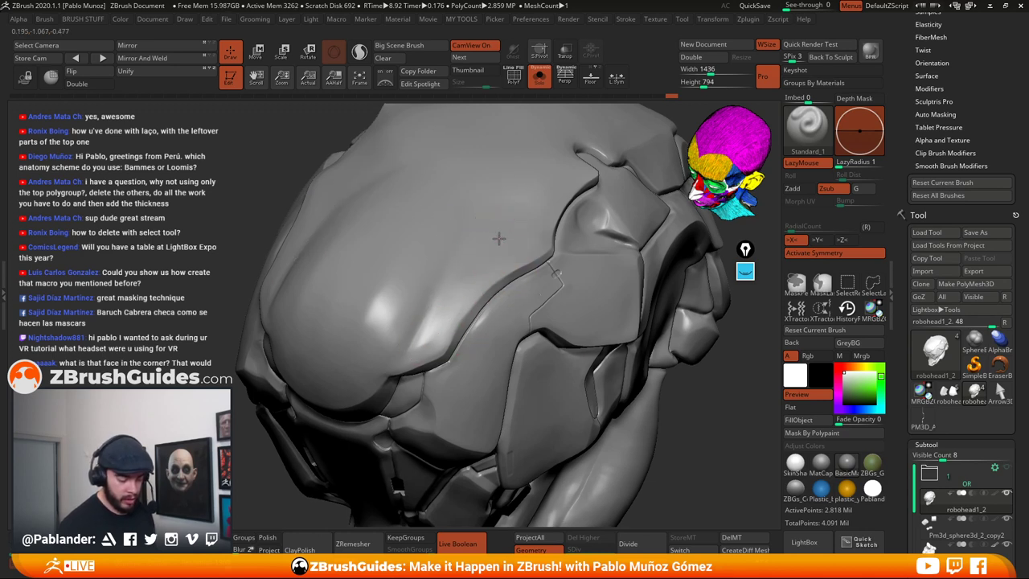
# Try a Z Intensity of 15 with another engraved stamp on the forehead plate, and undo the stamp
pyautogui.press('space')
pyautogui.moveTo(511, 277); pyautogui.dragTo(517, 276)
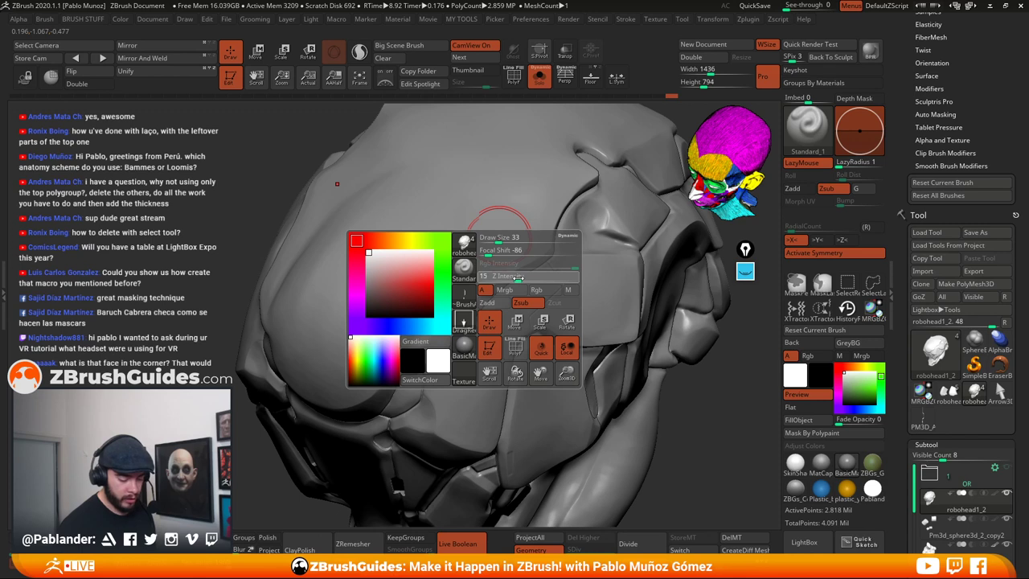
pyautogui.moveTo(502, 195); pyautogui.dragTo(440, 303)
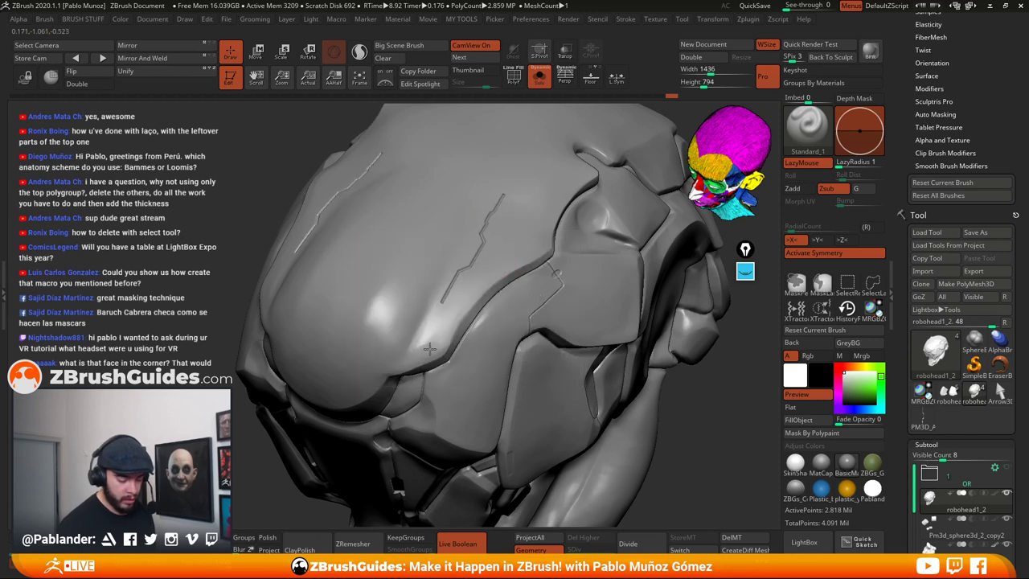
pyautogui.hotkey('ctrl', 'z')
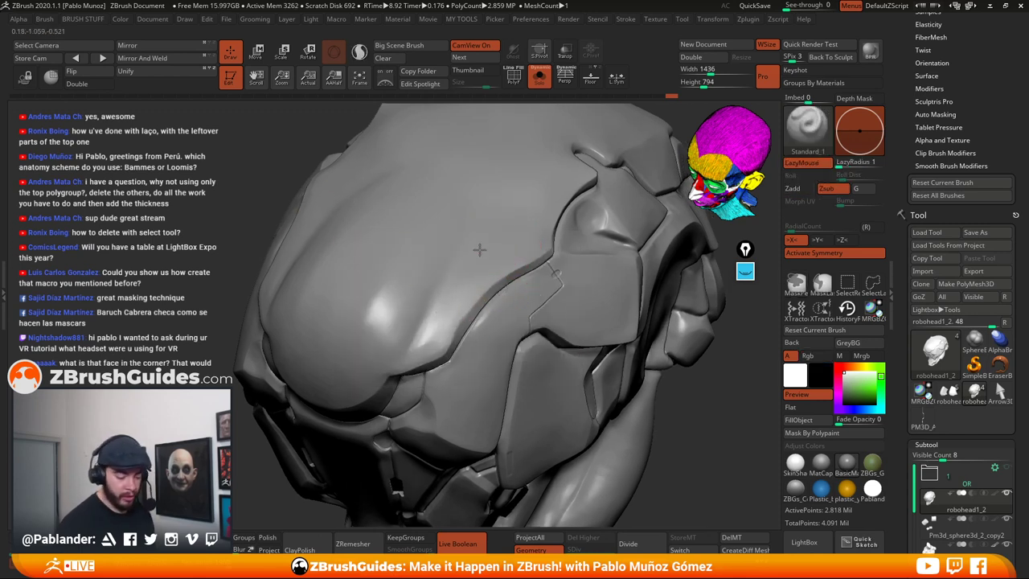
# Set the brush's Z Intensity to 18 and test stepped panel lines engraved down the forehead plate
pyautogui.press('space')
pyautogui.moveTo(494, 287); pyautogui.dragTo(499, 288)
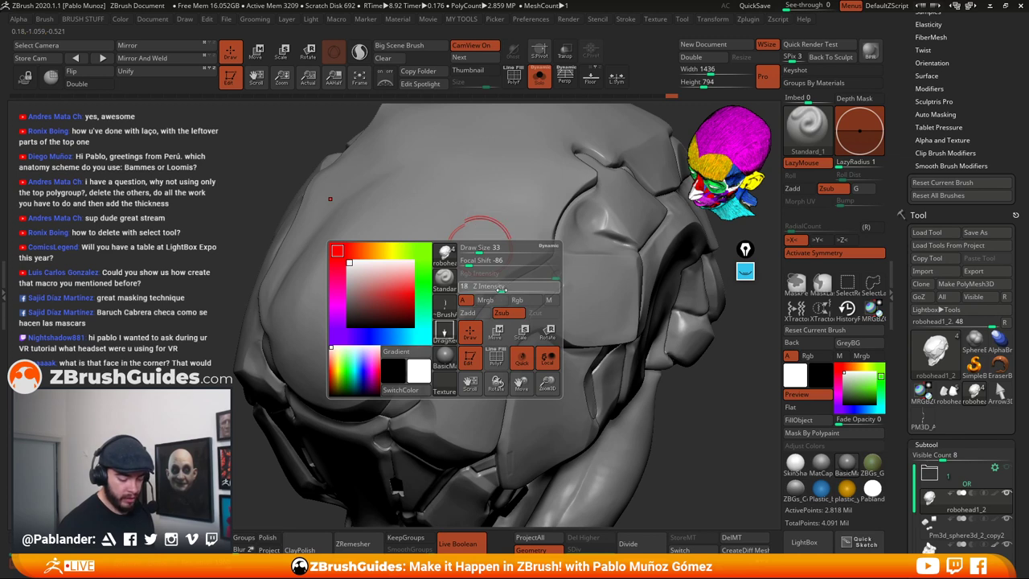
pyautogui.moveTo(456, 211); pyautogui.dragTo(430, 337)
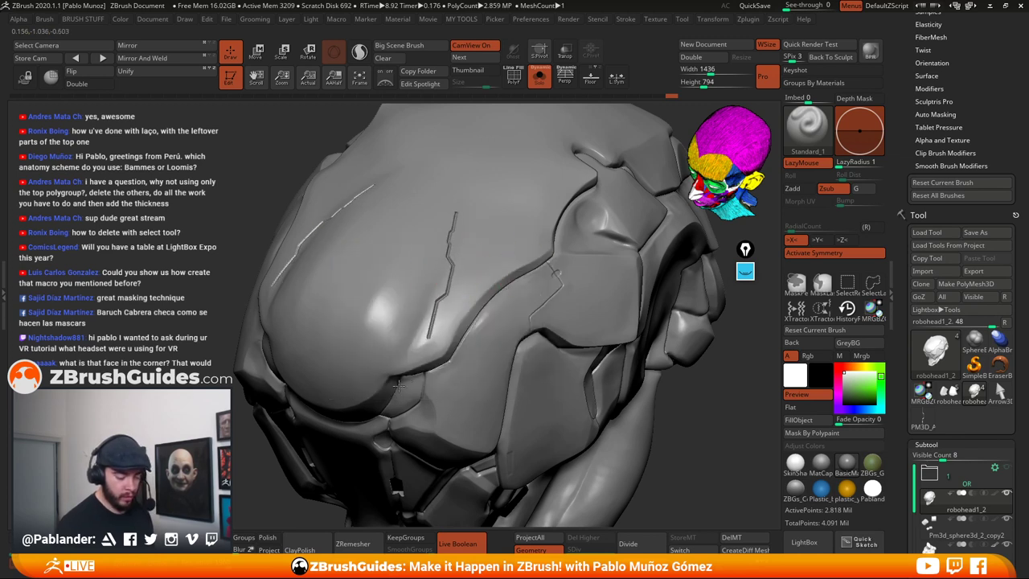
pyautogui.moveTo(398, 385); pyautogui.dragTo(385, 416)
pyautogui.moveTo(529, 303); pyautogui.dragTo(562, 325, button='right')
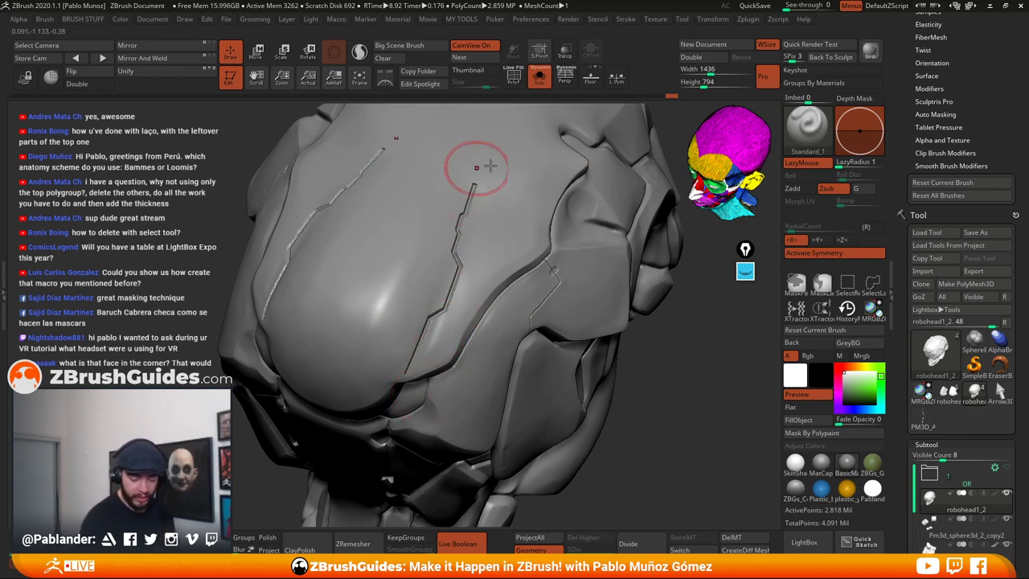
pyautogui.moveTo(651, 371); pyautogui.dragTo(659, 397)
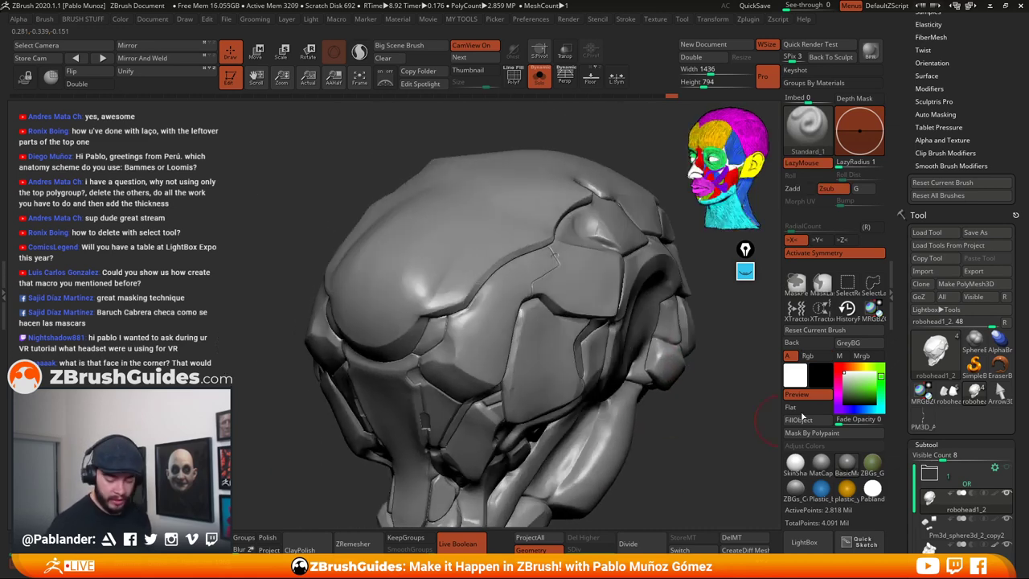
# Replace the head's stored morph target with a fresh one and engrave a stepped panel line down the forehead plate
pyautogui.click(750, 538)
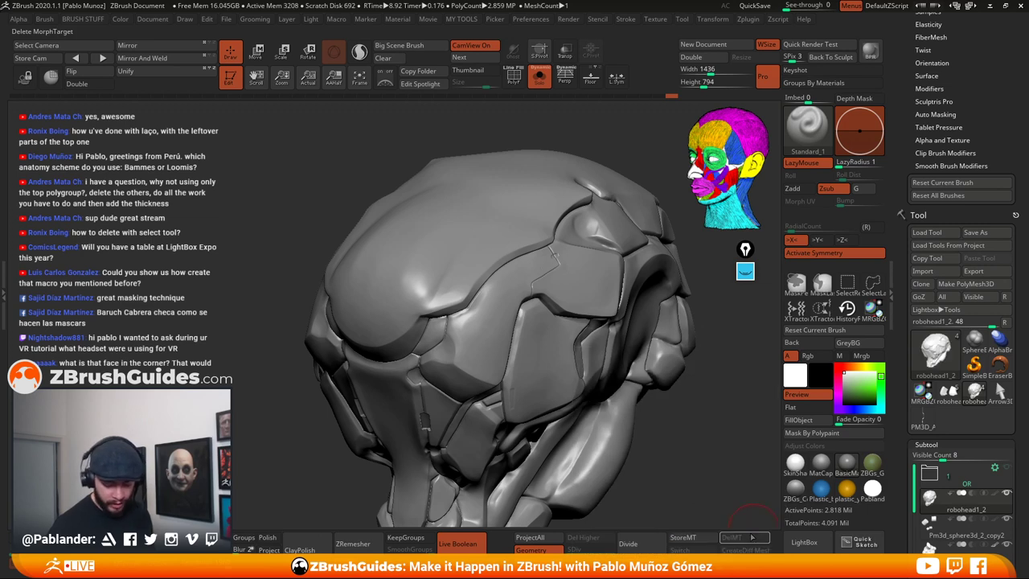
pyautogui.click(685, 537)
pyautogui.moveTo(460, 276); pyautogui.dragTo(461, 258, button='right')
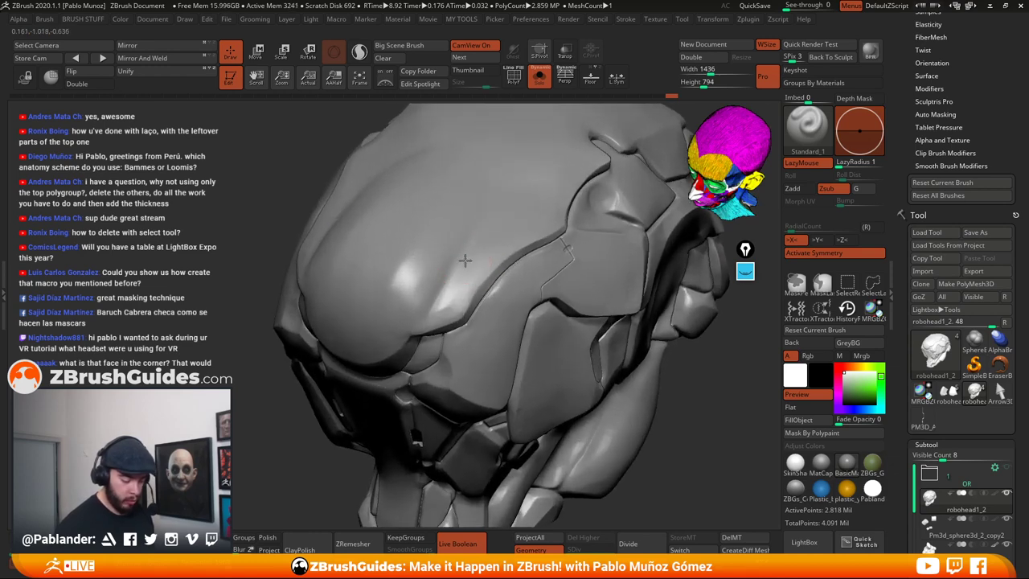
pyautogui.moveTo(476, 299)
pyautogui.mouseDown()
pyautogui.moveTo(431, 328)
pyautogui.moveTo(407, 373)
pyautogui.mouseUp()
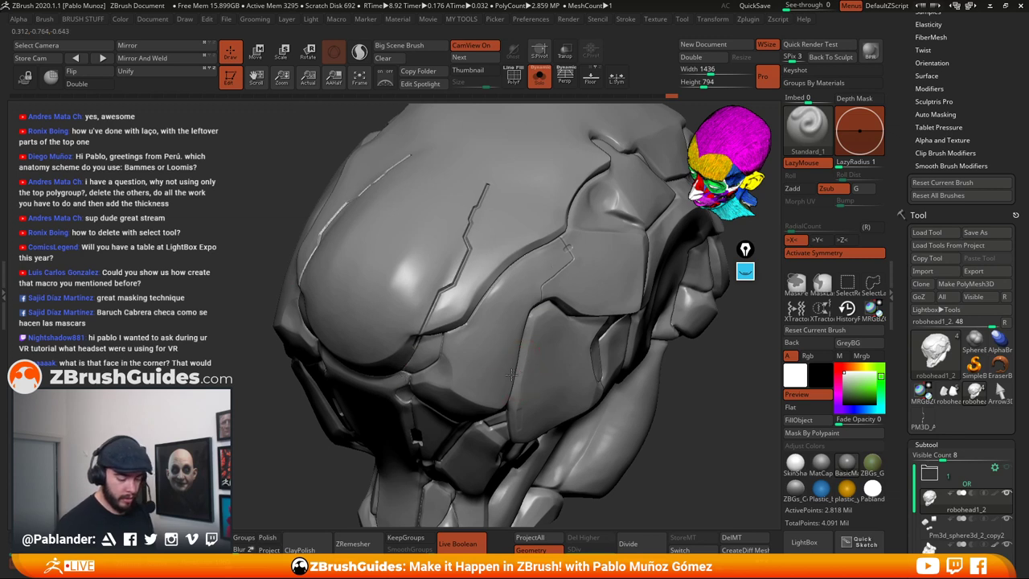
# Engrave stepped panel lines across the temple and cheek plates on the side of the head
pyautogui.moveTo(487, 375)
pyautogui.mouseDown(button='right')
pyautogui.moveTo(521, 369)
pyautogui.moveTo(520, 377)
pyautogui.moveTo(543, 323)
pyautogui.moveTo(523, 367)
pyautogui.moveTo(521, 346)
pyautogui.moveTo(533, 367)
pyautogui.moveTo(533, 305)
pyautogui.mouseUp(button='right')
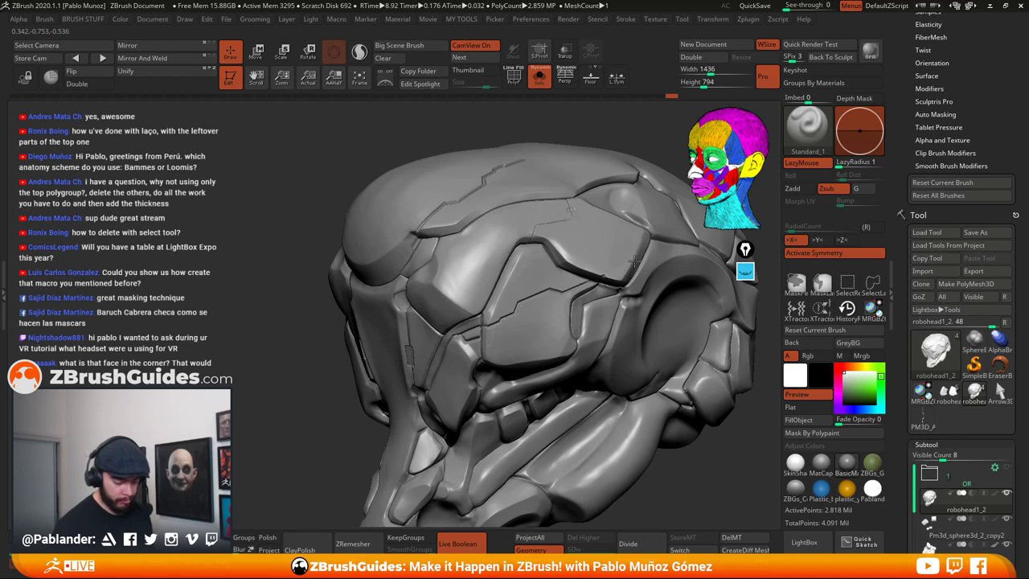
pyautogui.moveTo(634, 260); pyautogui.dragTo(642, 266)
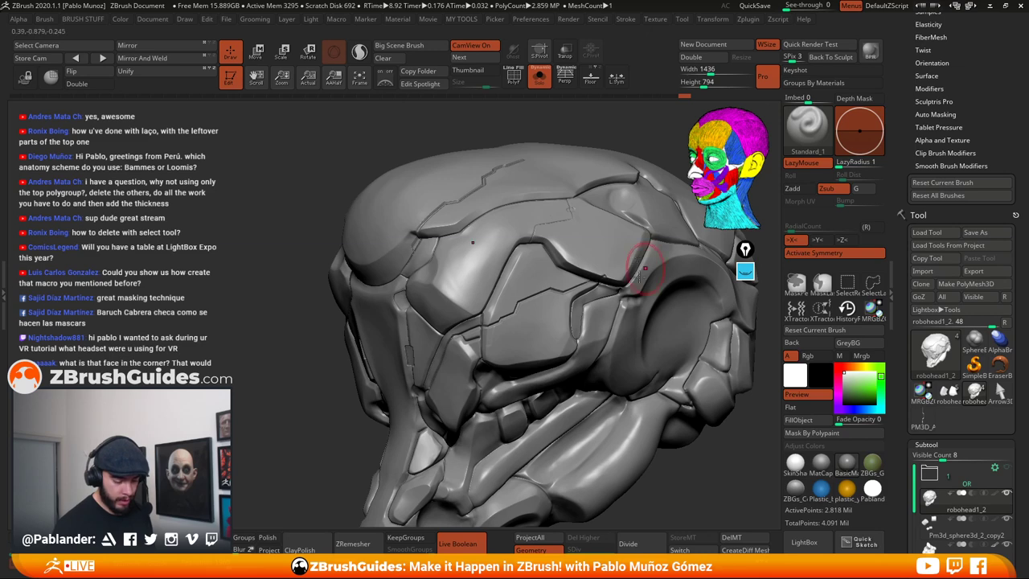
pyautogui.moveTo(602, 308); pyautogui.dragTo(602, 281, button='right')
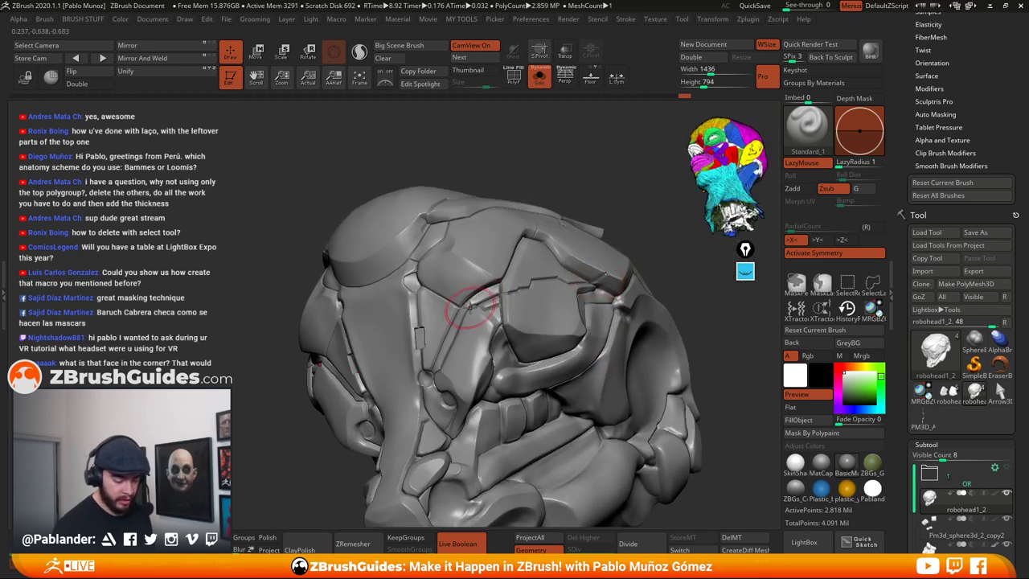
pyautogui.moveTo(480, 313)
pyautogui.mouseDown(button='right')
pyautogui.moveTo(477, 267)
pyautogui.moveTo(562, 304)
pyautogui.mouseUp(button='right')
# Engrave symmetrical stepped panel lines down the brow and nose bridge plate
pyautogui.keyDown('alt'); pyautogui.moveTo(579, 384); pyautogui.dragTo(557, 337, button='right'); pyautogui.keyUp('alt')
pyautogui.moveTo(594, 411)
pyautogui.mouseDown(button='right')
pyautogui.moveTo(547, 354)
pyautogui.moveTo(504, 337)
pyautogui.mouseUp(button='right')
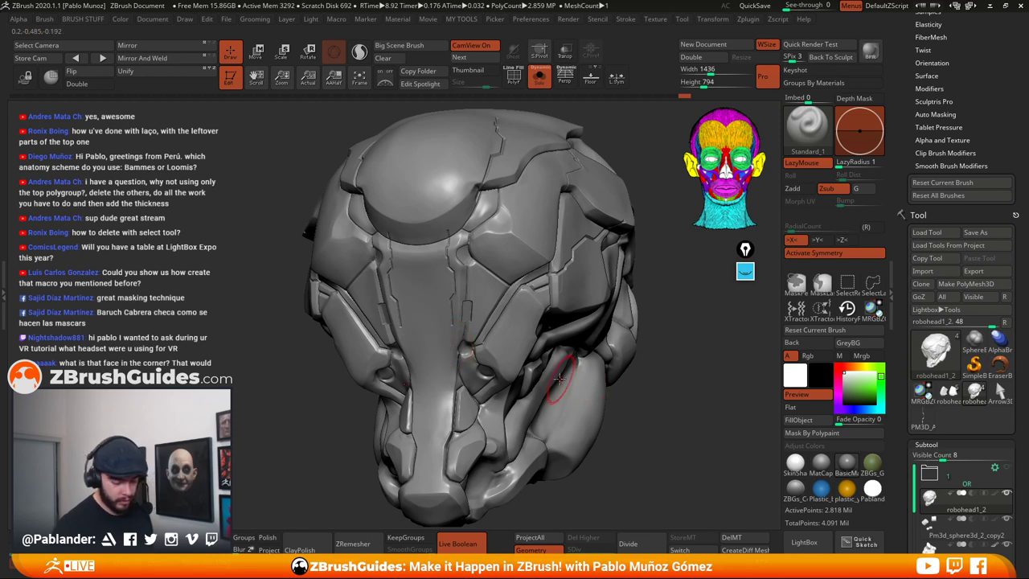
pyautogui.moveTo(560, 386)
pyautogui.keyDown('alt'); pyautogui.mouseDown(button='right')
pyautogui.moveTo(526, 316)
pyautogui.moveTo(480, 309)
pyautogui.mouseUp(button='right'); pyautogui.keyUp('alt')
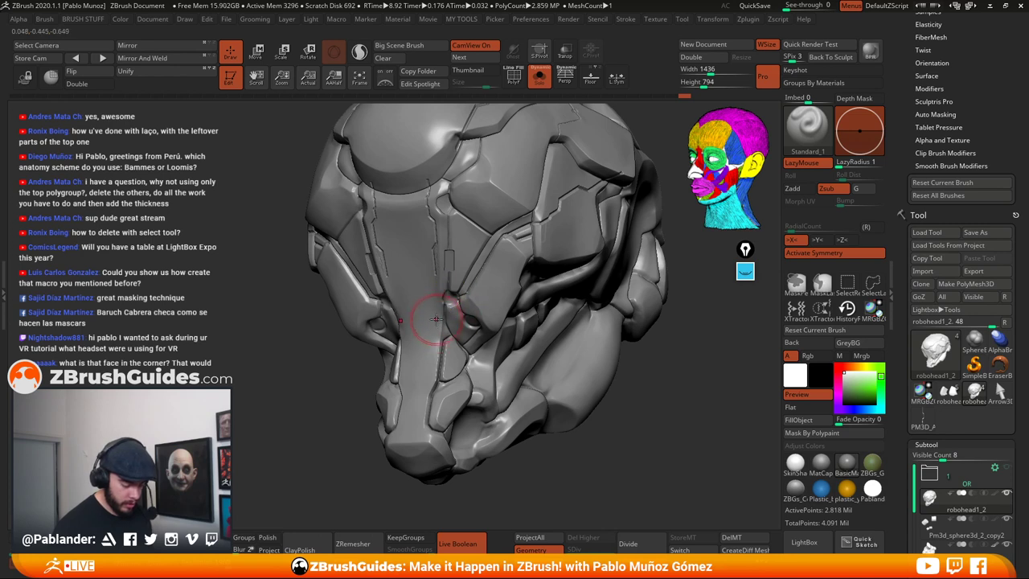
pyautogui.hotkey('ctrl', 'shift', 'z')
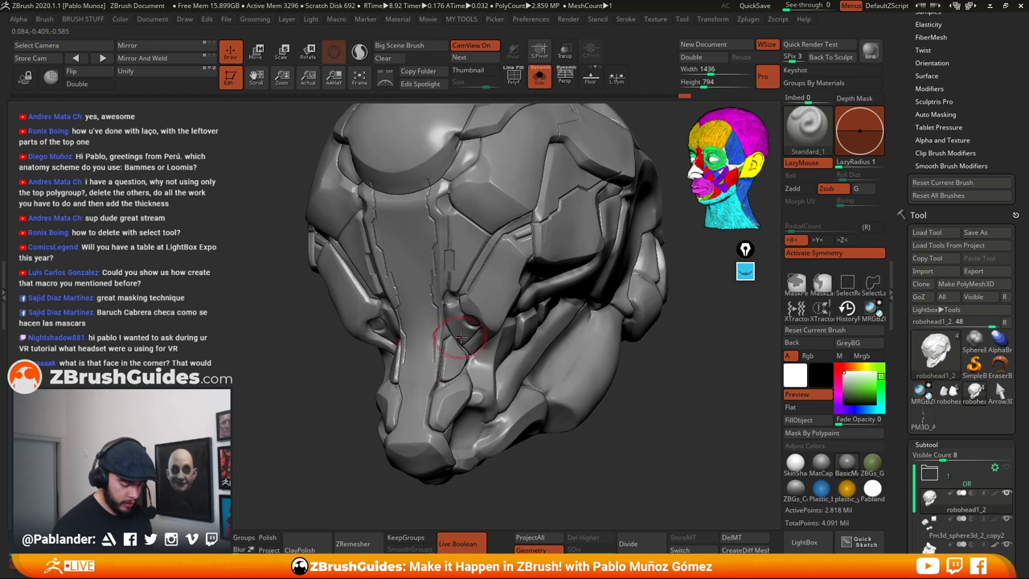
pyautogui.moveTo(482, 313); pyautogui.dragTo(546, 317, button='right')
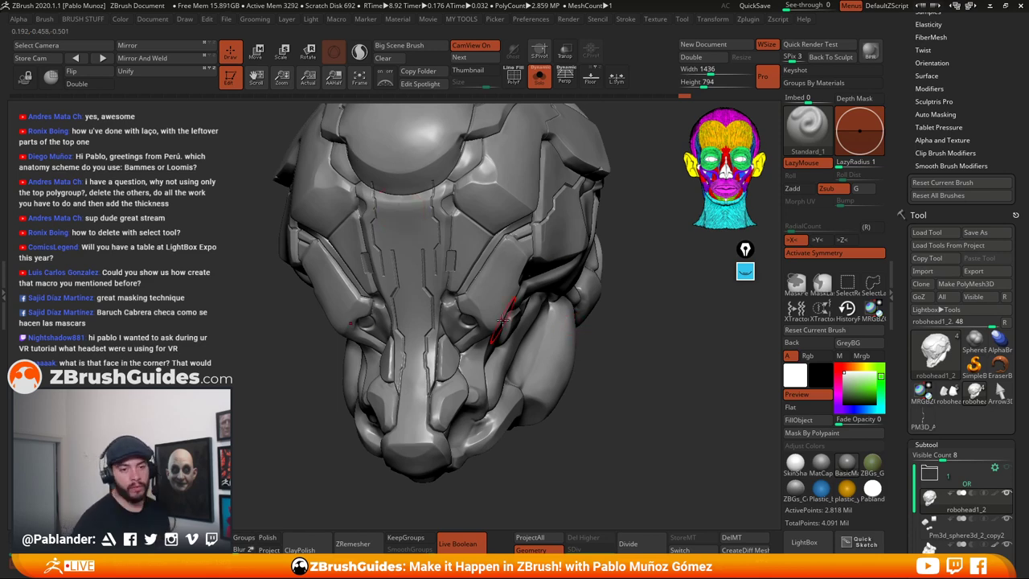
# Engrave stepped panel lines on the small plates along the jaw and the rear side plate of the skull
pyautogui.moveTo(625, 335)
pyautogui.mouseDown()
pyautogui.moveTo(585, 338)
pyautogui.moveTo(636, 344)
pyautogui.moveTo(601, 309)
pyautogui.moveTo(629, 325)
pyautogui.moveTo(498, 338)
pyautogui.moveTo(519, 338)
pyautogui.moveTo(536, 312)
pyautogui.moveTo(516, 312)
pyautogui.moveTo(438, 334)
pyautogui.mouseUp()
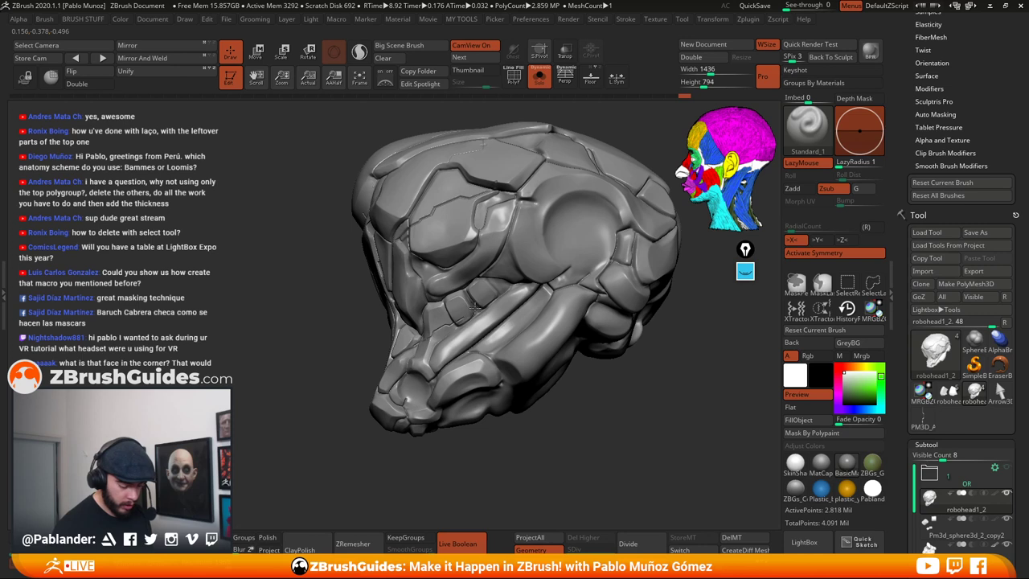
pyautogui.keyDown('ctrl'); pyautogui.moveTo(455, 345); pyautogui.dragTo(451, 331, button='right'); pyautogui.keyUp('ctrl')
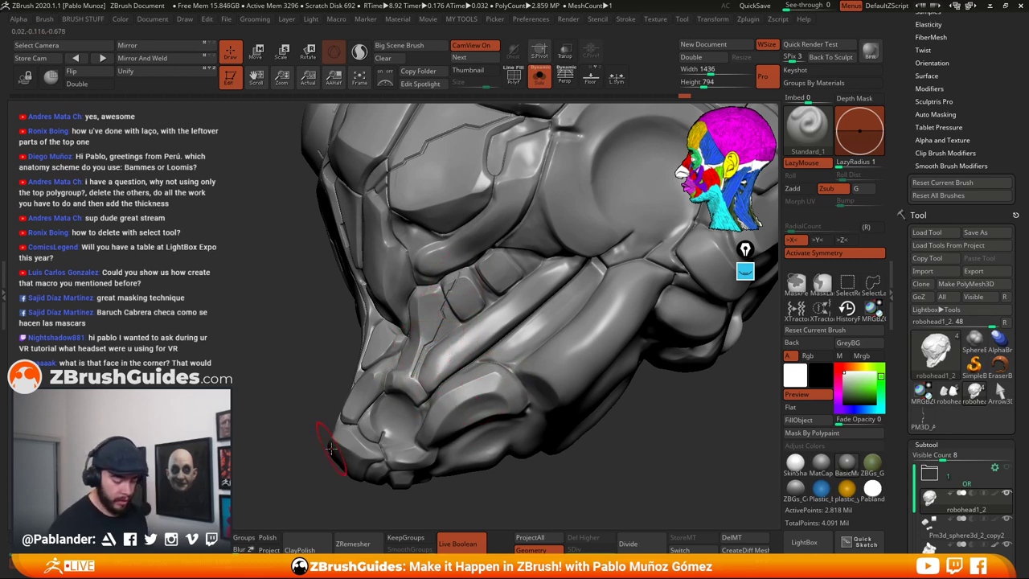
pyautogui.moveTo(582, 304)
pyautogui.keyDown('alt'); pyautogui.mouseDown(button='right')
pyautogui.moveTo(553, 344)
pyautogui.moveTo(553, 275)
pyautogui.moveTo(541, 313)
pyautogui.mouseUp(button='right'); pyautogui.keyUp('alt')
pyautogui.keyDown('alt'); pyautogui.moveTo(550, 275); pyautogui.dragTo(576, 293, button='right'); pyautogui.keyUp('alt')
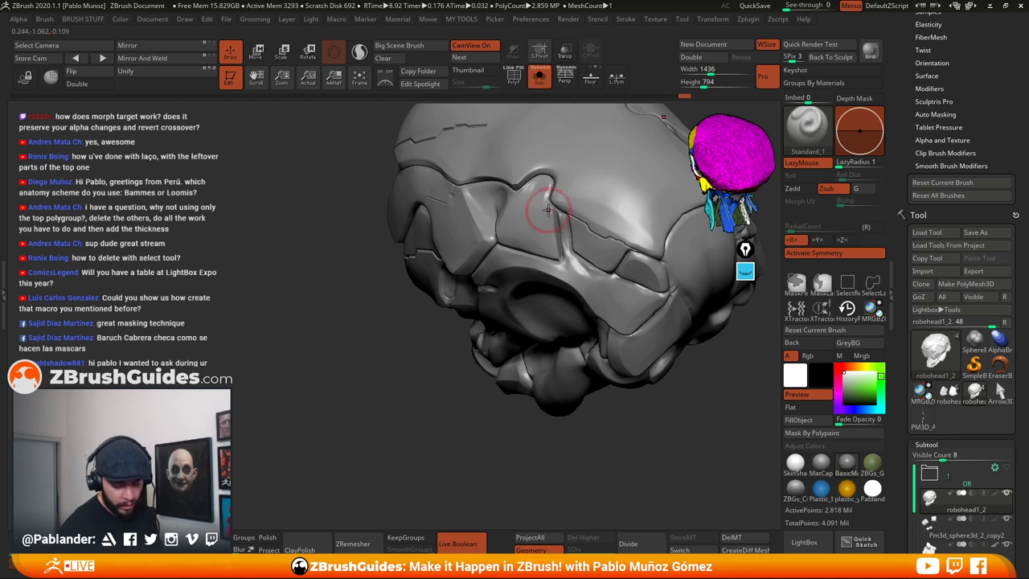
# Inspect the engraved panel lines around the side, back and front of the head
pyautogui.moveTo(643, 413)
pyautogui.mouseDown()
pyautogui.moveTo(592, 423)
pyautogui.moveTo(619, 390)
pyautogui.mouseUp()
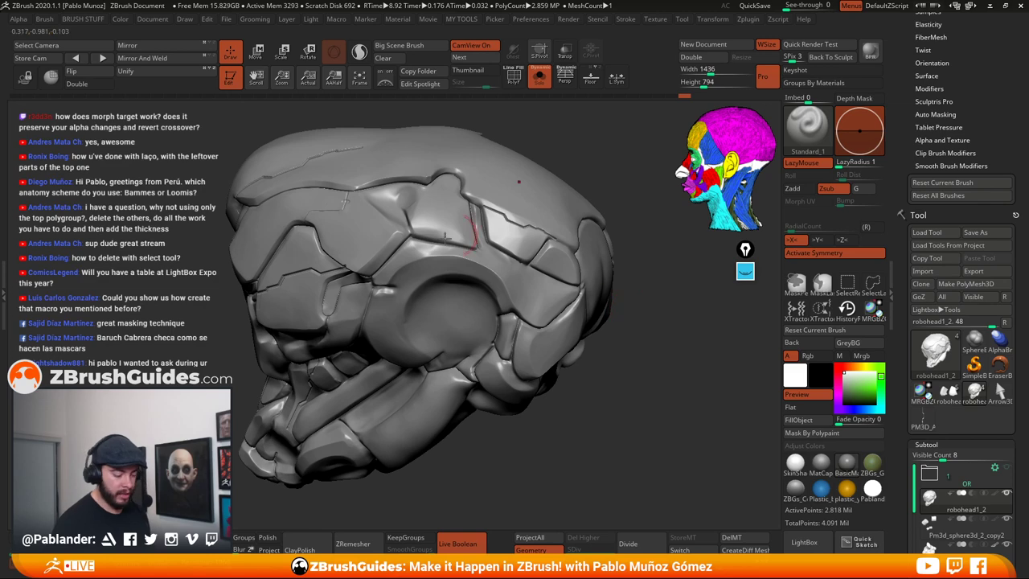
pyautogui.moveTo(497, 281)
pyautogui.mouseDown()
pyautogui.moveTo(592, 266)
pyautogui.moveTo(572, 343)
pyautogui.moveTo(615, 328)
pyautogui.moveTo(606, 337)
pyautogui.moveTo(650, 339)
pyautogui.moveTo(633, 341)
pyautogui.mouseUp()
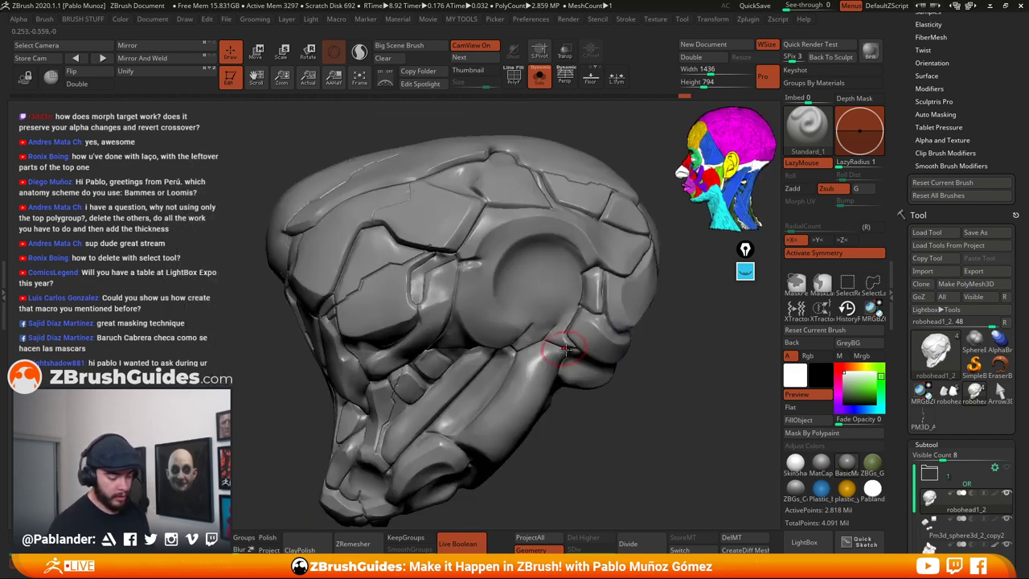
pyautogui.moveTo(552, 345); pyautogui.dragTo(583, 359)
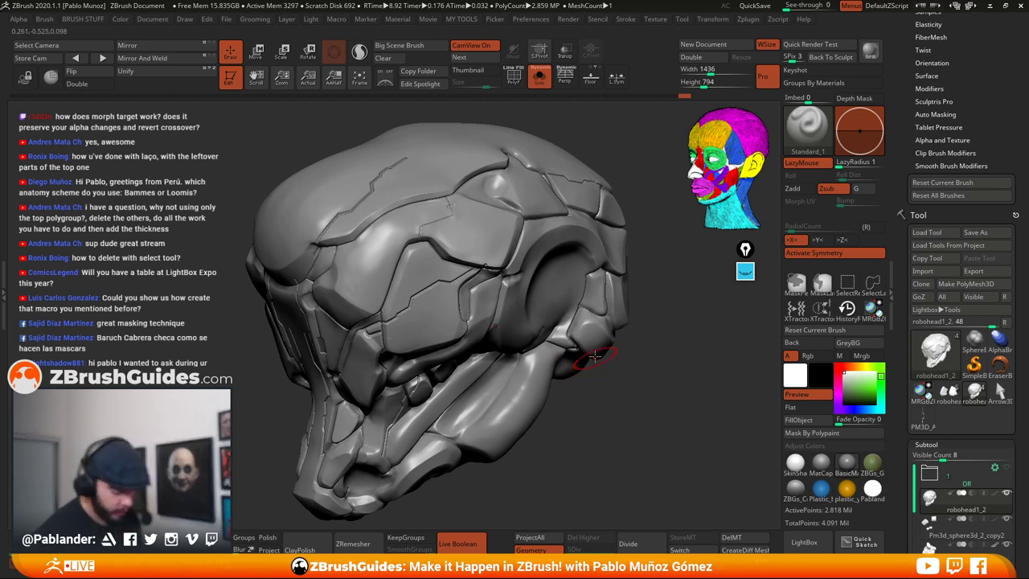
pyautogui.keyDown('alt'); pyautogui.moveTo(428, 420); pyautogui.dragTo(450, 366, button='right'); pyautogui.keyUp('alt')
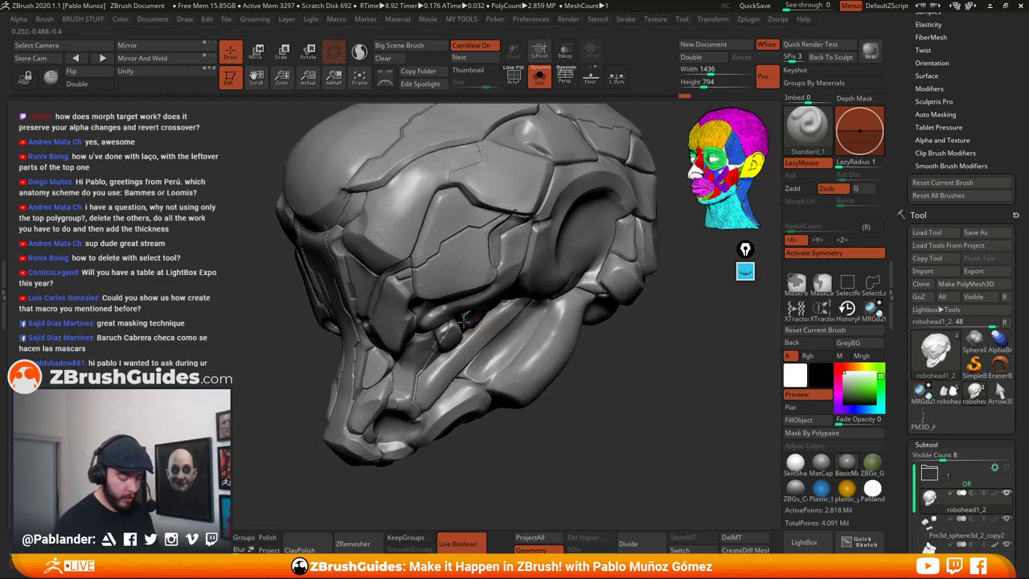
pyautogui.keyDown('alt'); pyautogui.moveTo(596, 329); pyautogui.dragTo(593, 384, button='right'); pyautogui.keyUp('alt')
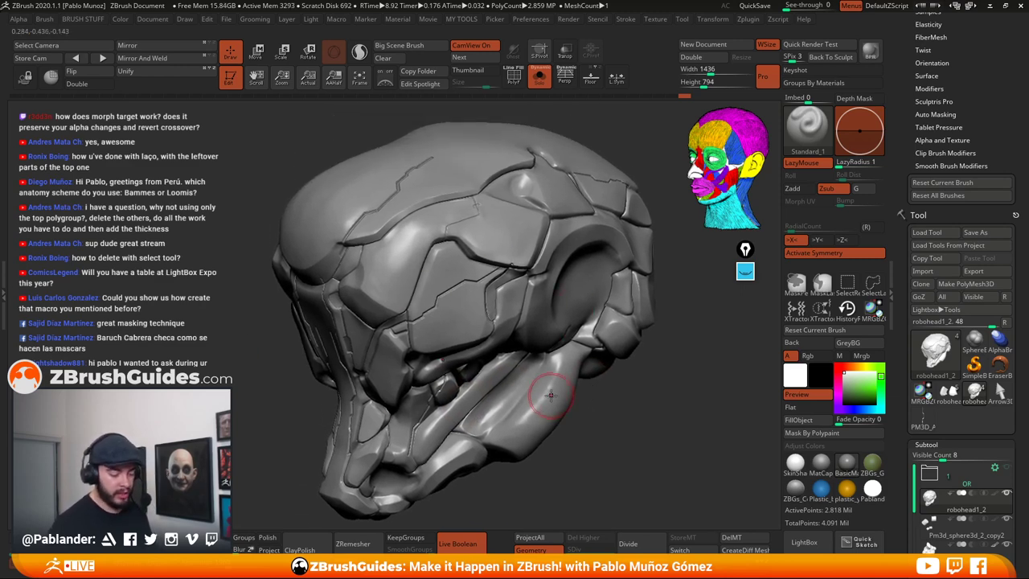
pyautogui.moveTo(503, 315)
pyautogui.mouseDown(button='right')
pyautogui.moveTo(474, 317)
pyautogui.moveTo(525, 331)
pyautogui.mouseUp(button='right')
# Switch to the Morph brush and adjust its Focal Shift
pyautogui.press('space')
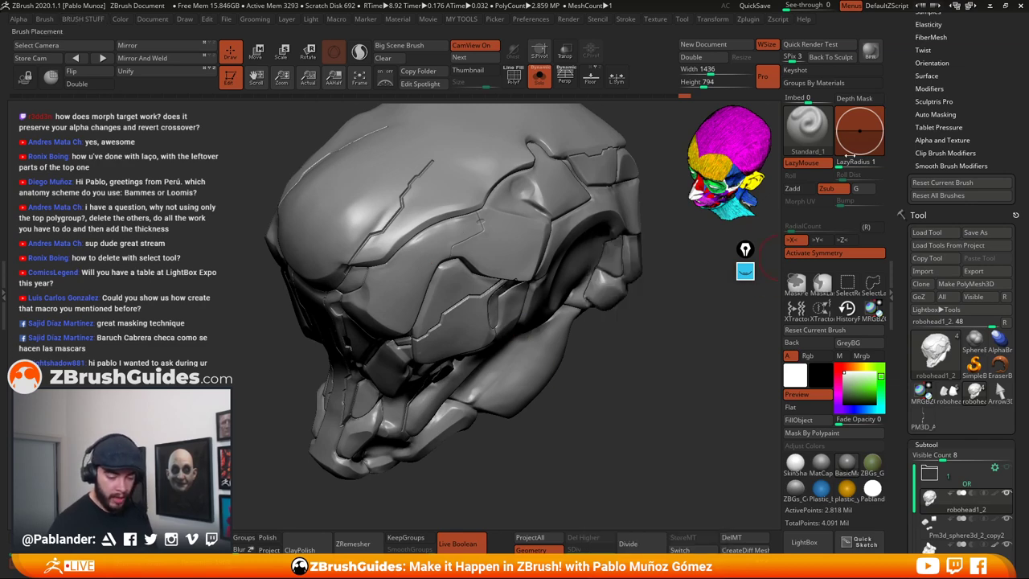
pyautogui.click(811, 127)
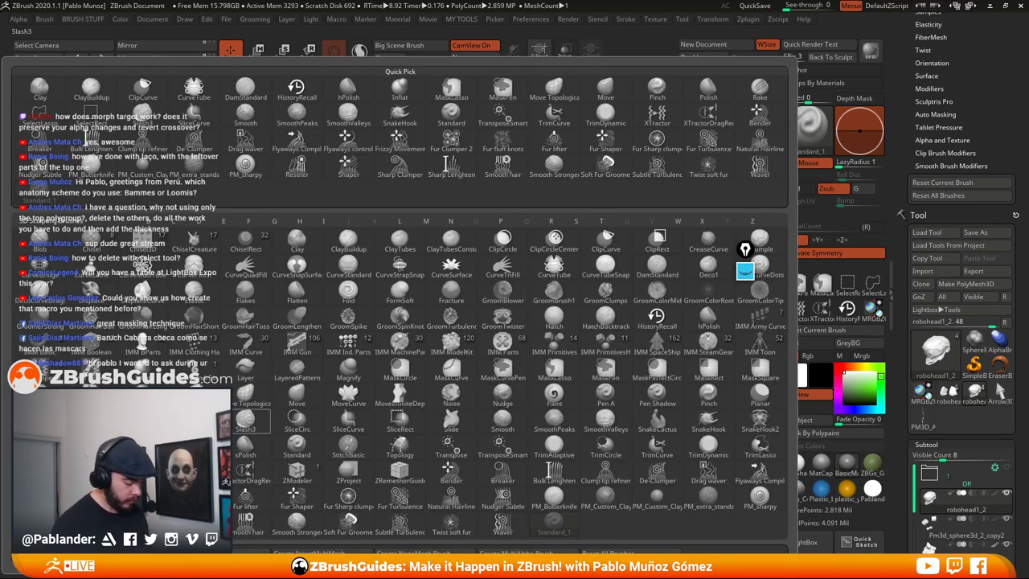
pyautogui.click(142, 394)
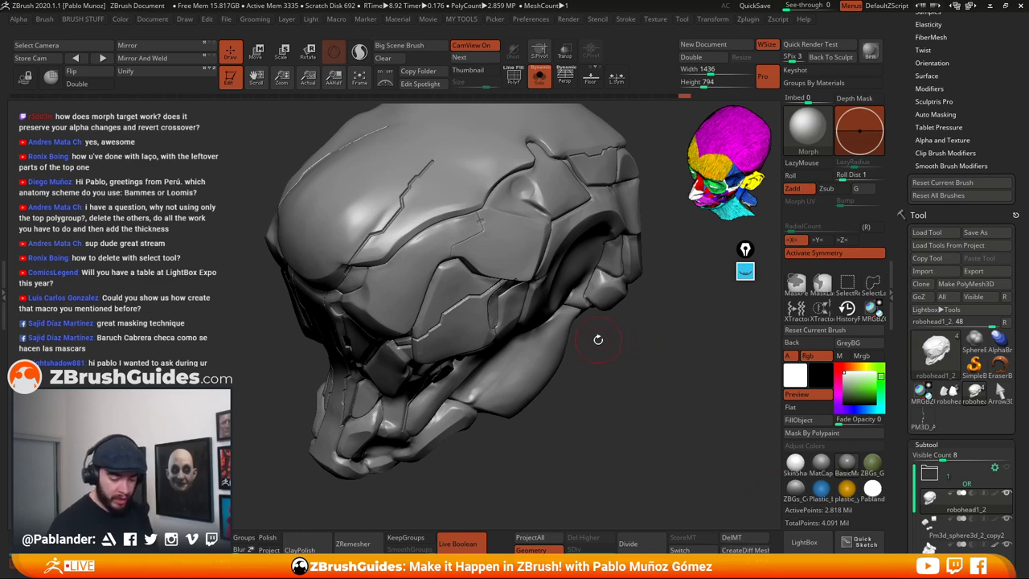
pyautogui.press('b')
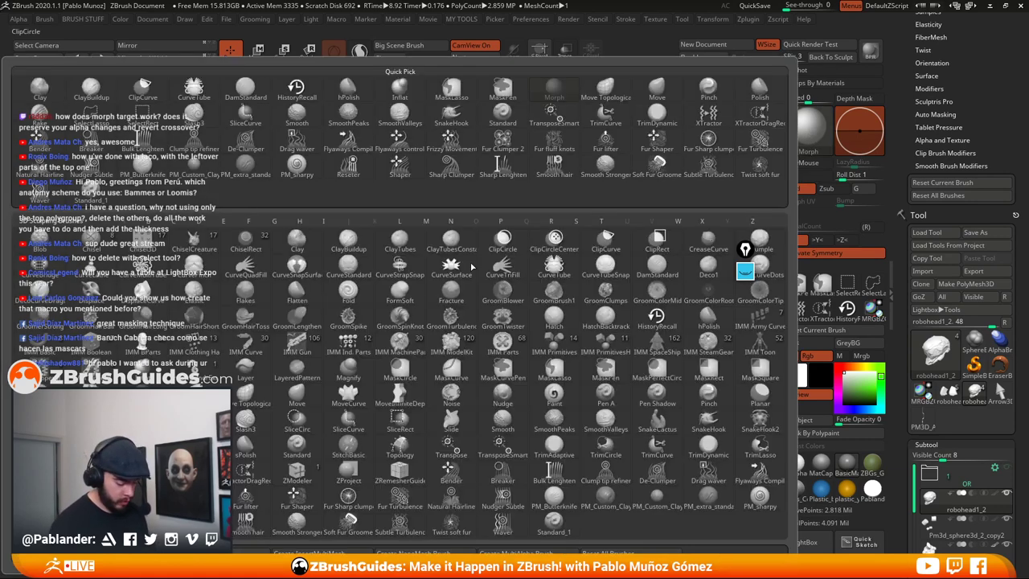
pyautogui.press('Escape')
pyautogui.press('space')
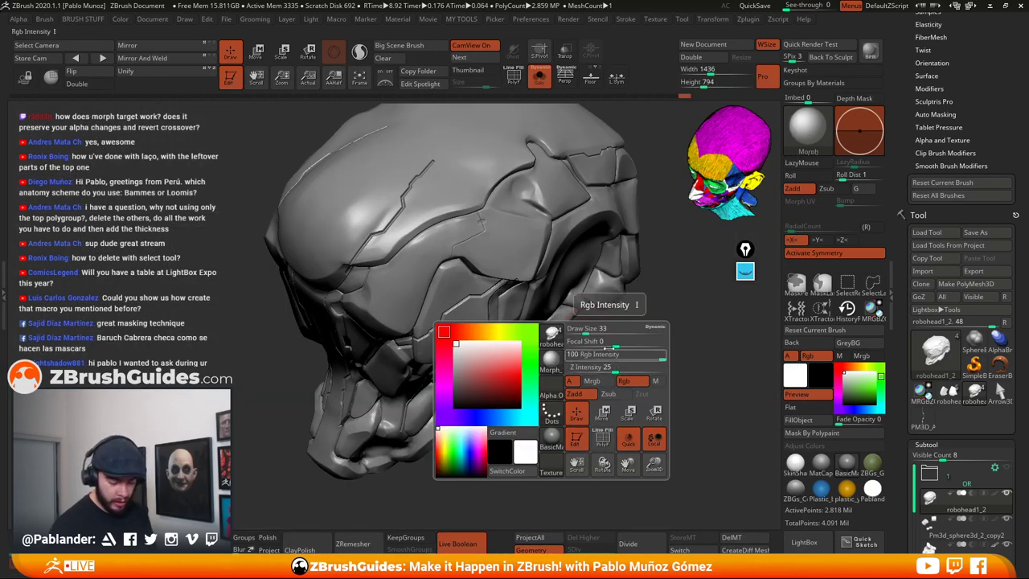
pyautogui.moveTo(609, 341); pyautogui.dragTo(597, 342)
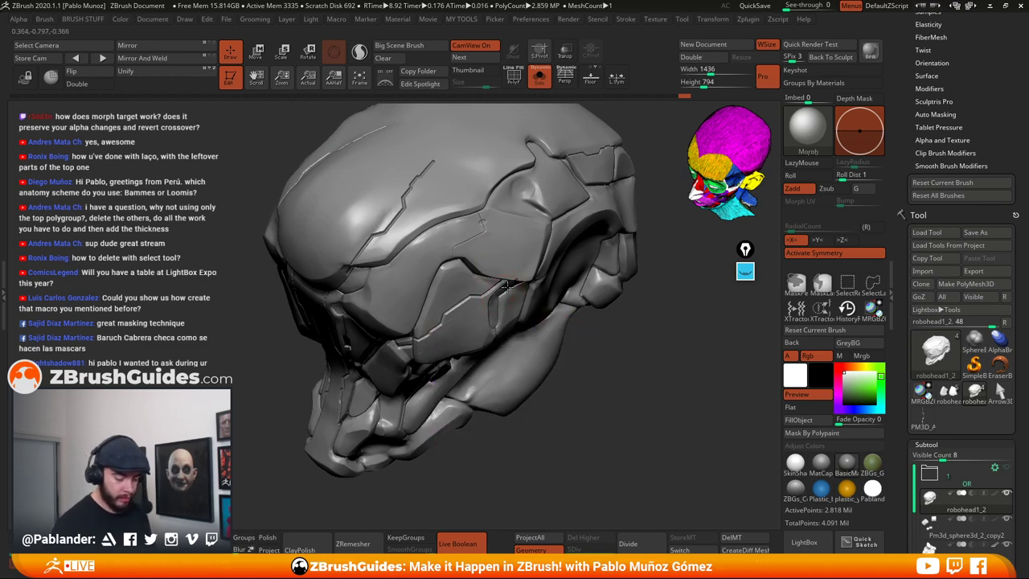
# Reduce the Morph brush size and erase the stray ends of the engraved lines around the cheek plate
pyautogui.press('space')
pyautogui.moveTo(508, 286); pyautogui.dragTo(502, 286)
pyautogui.moveTo(521, 310)
pyautogui.mouseDown(button='right')
pyautogui.moveTo(517, 256)
pyautogui.moveTo(532, 293)
pyautogui.moveTo(533, 276)
pyautogui.moveTo(551, 272)
pyautogui.moveTo(573, 291)
pyautogui.moveTo(583, 269)
pyautogui.mouseUp(button='right')
pyautogui.moveTo(584, 270); pyautogui.dragTo(586, 267)
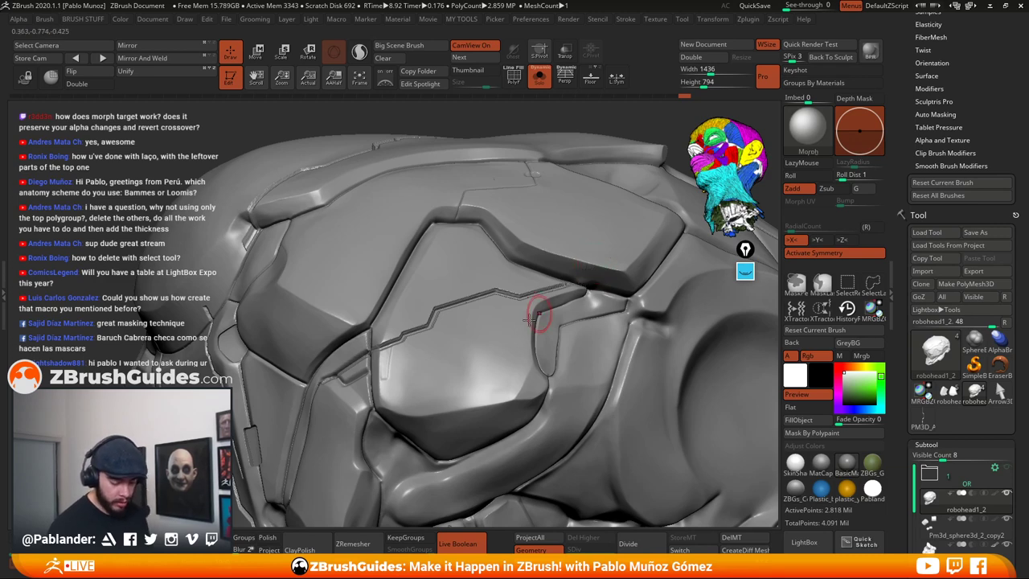
pyautogui.moveTo(378, 368)
pyautogui.mouseDown()
pyautogui.moveTo(437, 367)
pyautogui.moveTo(371, 323)
pyautogui.mouseUp()
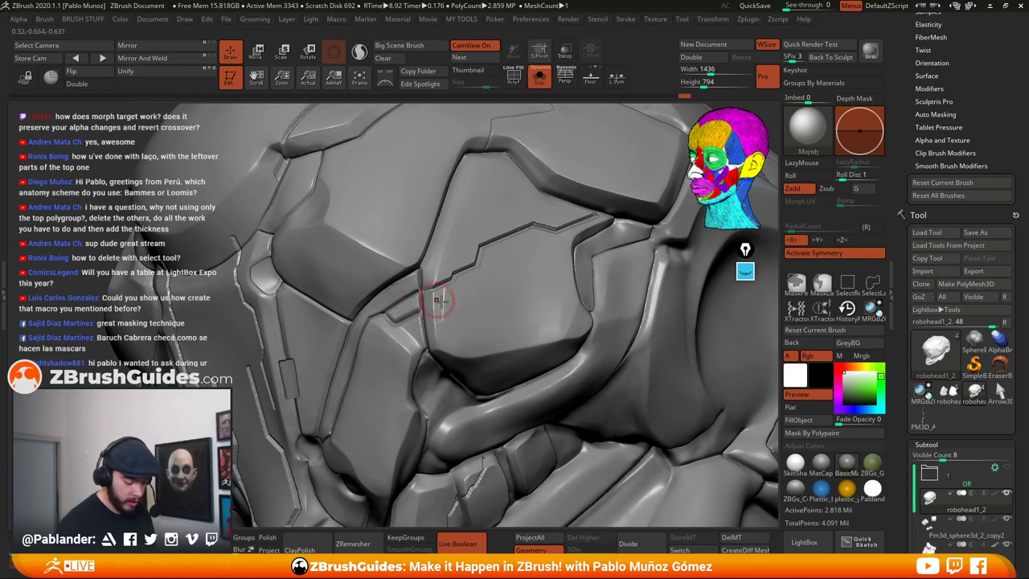
# Restore the original surface with a smaller Morph brush where engraved lines spill onto the plates beside the nose
pyautogui.keyDown('alt'); pyautogui.moveTo(495, 411); pyautogui.dragTo(548, 287, button='right'); pyautogui.keyUp('alt')
pyautogui.moveTo(545, 341)
pyautogui.mouseDown()
pyautogui.moveTo(540, 366)
pyautogui.moveTo(452, 426)
pyautogui.moveTo(424, 378)
pyautogui.moveTo(426, 338)
pyautogui.moveTo(455, 323)
pyautogui.mouseUp()
pyautogui.press('space')
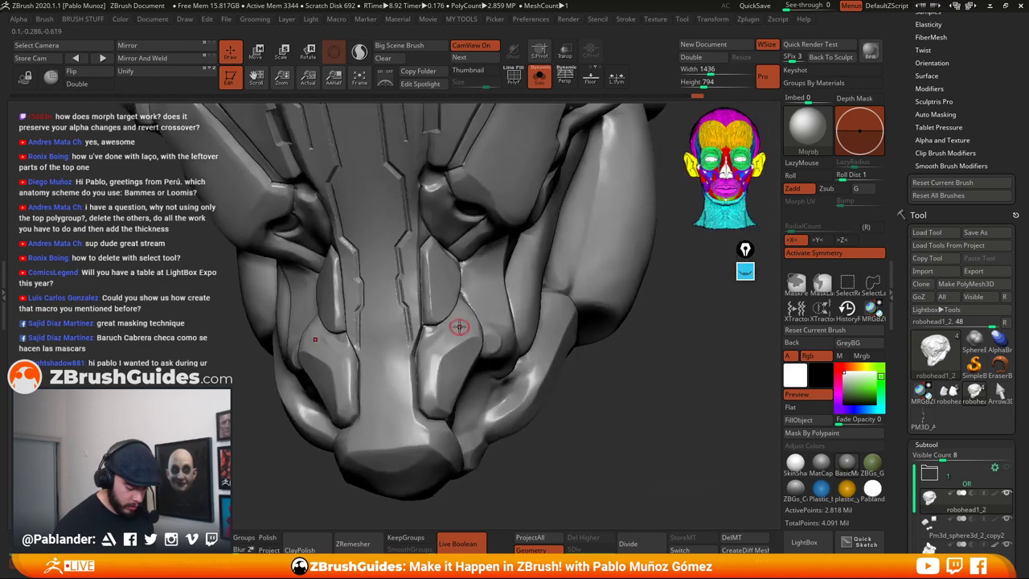
pyautogui.press('space')
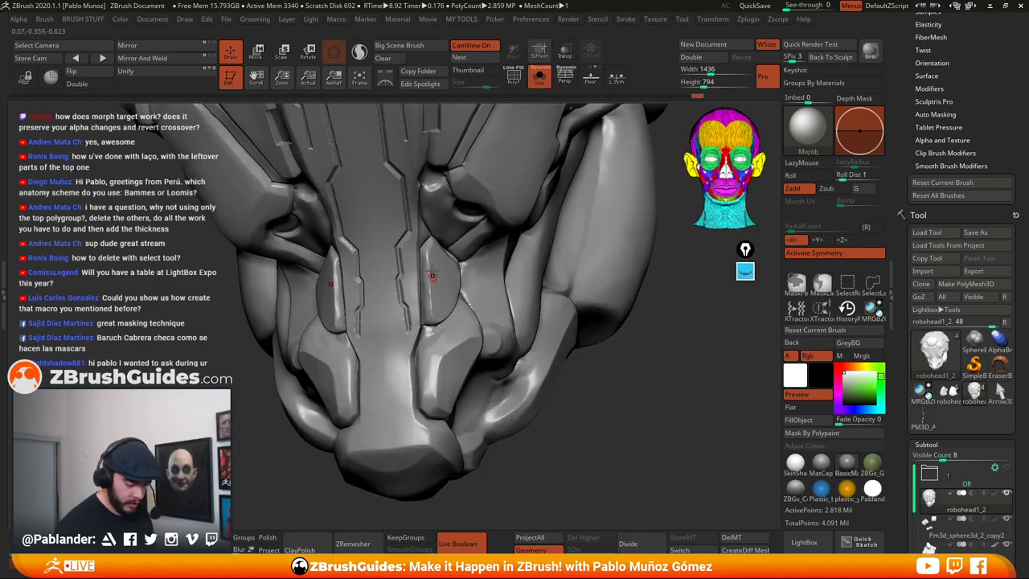
# Clean up the overlapping ends of the stepped lines along the brow and nose bridge plate with the Morph brush
pyautogui.moveTo(432, 275); pyautogui.dragTo(451, 285, button='right')
pyautogui.moveTo(434, 201); pyautogui.dragTo(432, 251, button='right')
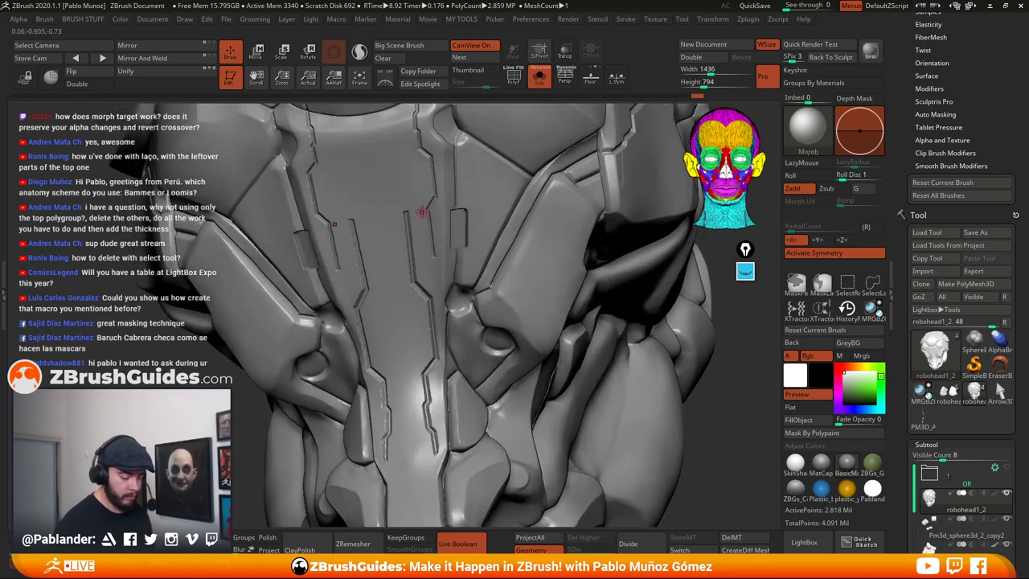
pyautogui.moveTo(422, 212); pyautogui.dragTo(456, 249)
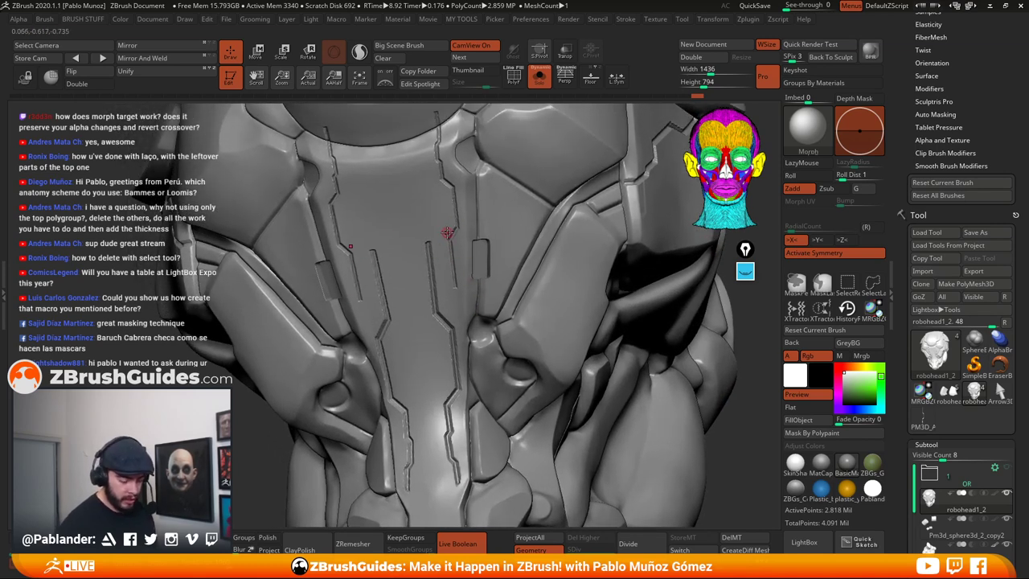
pyautogui.moveTo(475, 240)
pyautogui.mouseDown()
pyautogui.moveTo(480, 174)
pyautogui.moveTo(494, 198)
pyautogui.moveTo(521, 206)
pyautogui.mouseUp()
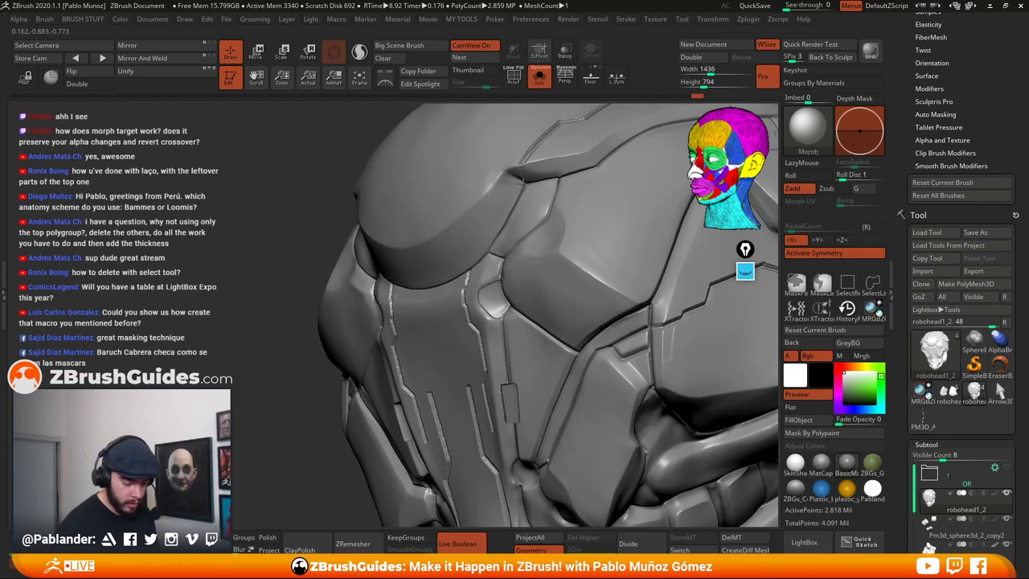
# Clean up the engraved line's spillover around the upper temple plate with the Morph brush
pyautogui.moveTo(603, 286); pyautogui.dragTo(414, 349, button='right')
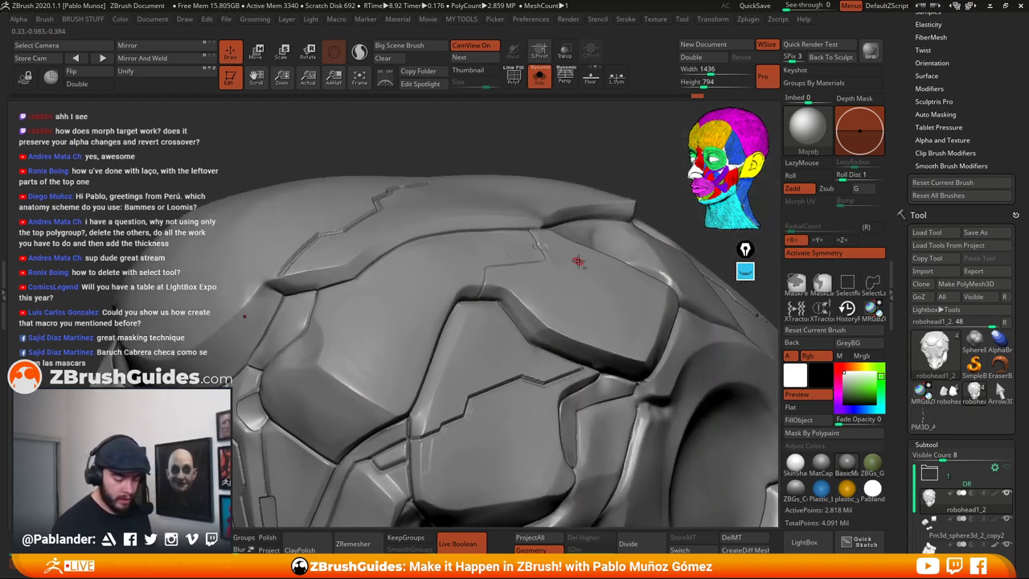
pyautogui.moveTo(578, 262); pyautogui.dragTo(560, 302, button='right')
pyautogui.moveTo(560, 301)
pyautogui.mouseDown()
pyautogui.moveTo(499, 370)
pyautogui.moveTo(624, 281)
pyautogui.moveTo(477, 319)
pyautogui.mouseUp()
# Erase the engraved line's overflow around the rear skull plates with the Morph brush and check the whole head
pyautogui.moveTo(560, 307)
pyautogui.mouseDown(button='right')
pyautogui.moveTo(555, 345)
pyautogui.moveTo(581, 356)
pyautogui.mouseUp(button='right')
pyautogui.moveTo(684, 354); pyautogui.dragTo(643, 330, button='right')
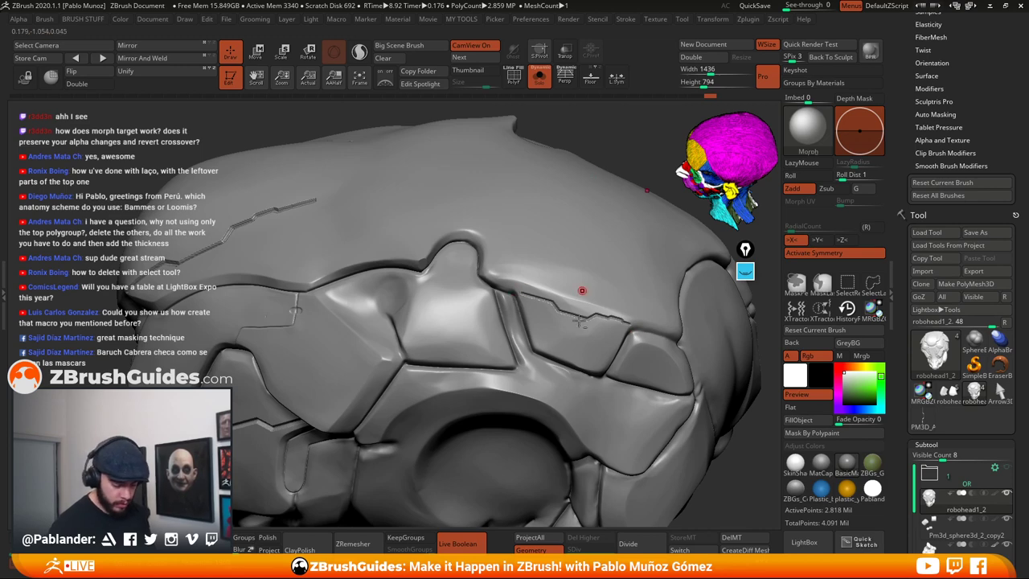
pyautogui.moveTo(581, 292)
pyautogui.keyDown('ctrl'); pyautogui.mouseDown(button='right')
pyautogui.moveTo(494, 337)
pyautogui.moveTo(509, 265)
pyautogui.mouseUp(button='right'); pyautogui.keyUp('ctrl')
pyautogui.moveTo(508, 265); pyautogui.dragTo(547, 280)
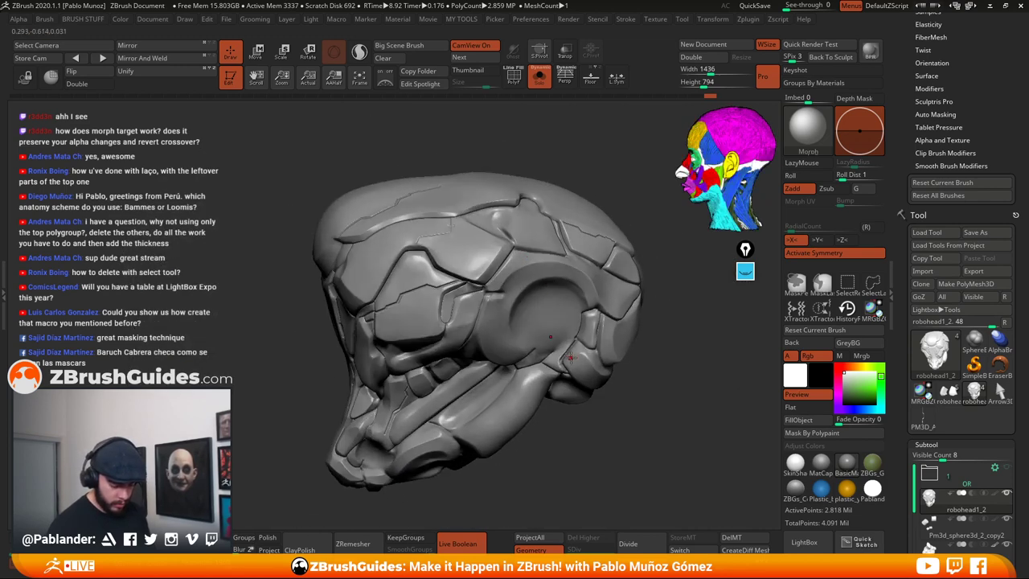
pyautogui.moveTo(569, 357); pyautogui.dragTo(584, 325)
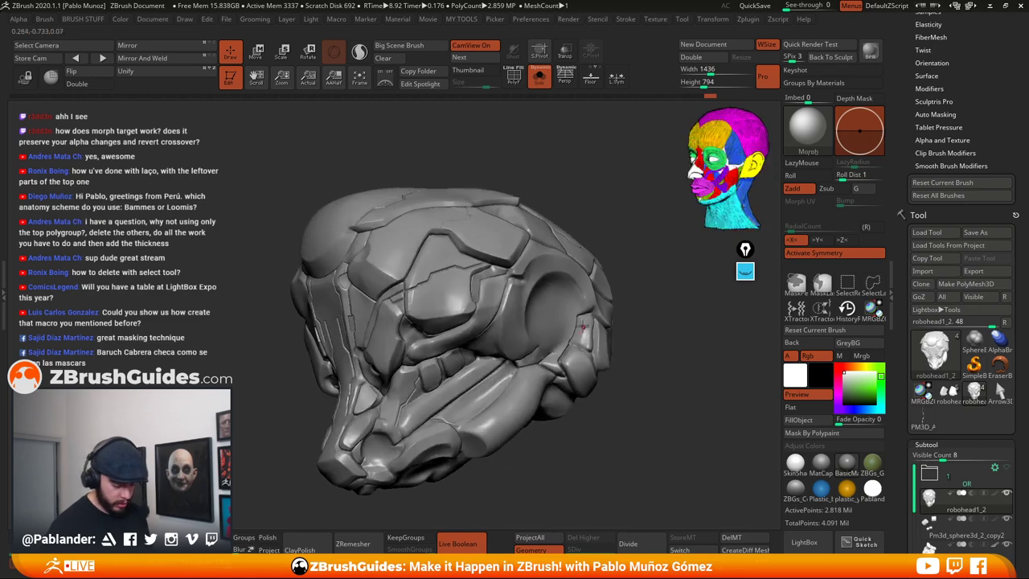
# Trace the stepped panel lines on the forehead and nose bridge in pink with the screen annotation pen and clear the marks
pyautogui.keyDown('alt'); pyautogui.moveTo(396, 379); pyautogui.dragTo(461, 336, button='right'); pyautogui.keyUp('alt')
pyautogui.moveTo(398, 281)
pyautogui.keyDown('ctrl'); pyautogui.mouseDown(button='right')
pyautogui.moveTo(475, 302)
pyautogui.moveTo(546, 302)
pyautogui.mouseUp(button='right'); pyautogui.keyUp('ctrl')
pyautogui.moveTo(424, 302)
pyautogui.keyDown('alt'); pyautogui.mouseDown(button='right')
pyautogui.moveTo(522, 299)
pyautogui.moveTo(517, 319)
pyautogui.mouseUp(button='right'); pyautogui.keyUp('alt')
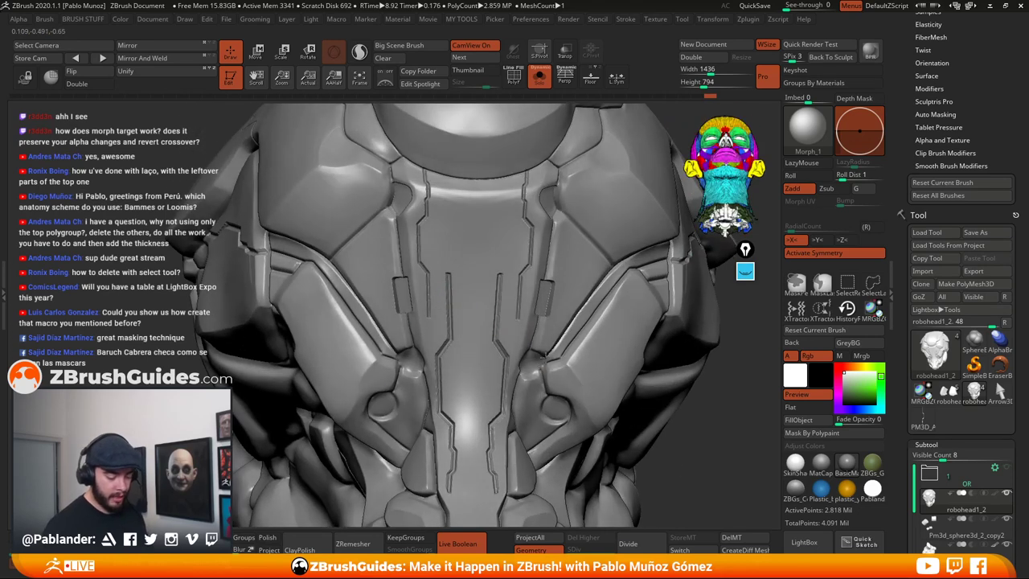
pyautogui.keyDown('alt'); pyautogui.moveTo(544, 355); pyautogui.dragTo(549, 343, button='right'); pyautogui.keyUp('alt')
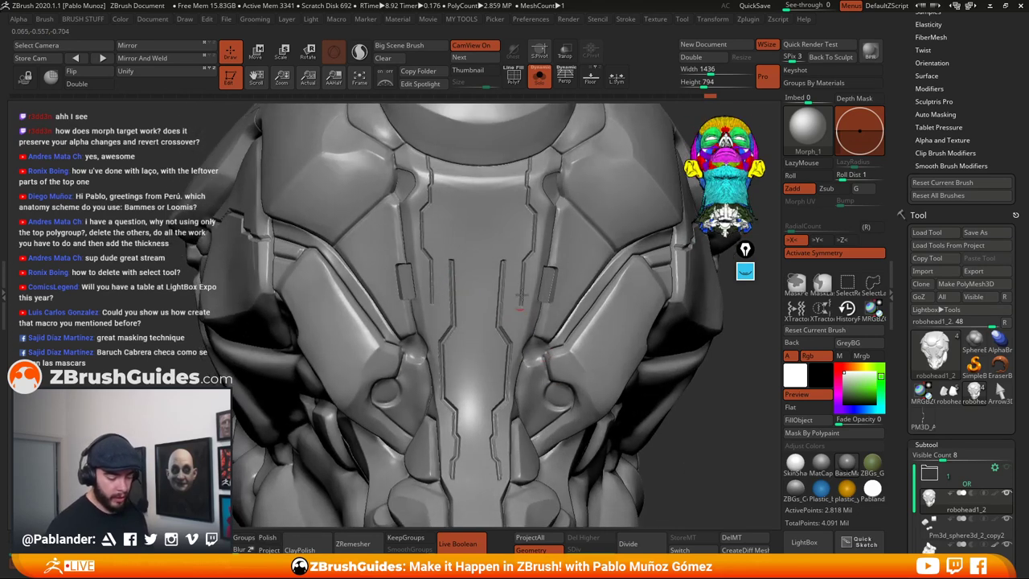
pyautogui.click(745, 271)
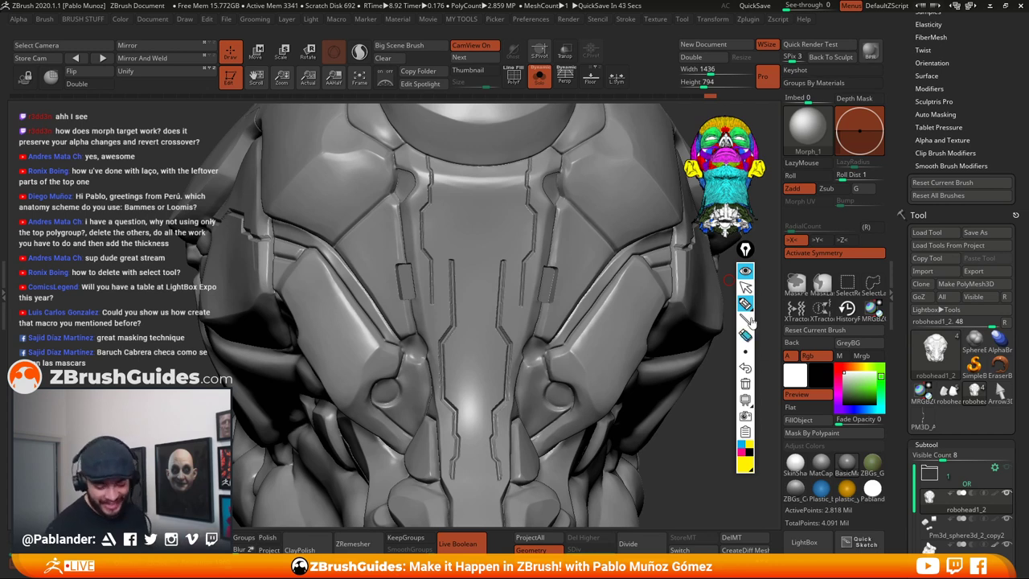
pyautogui.click(740, 453)
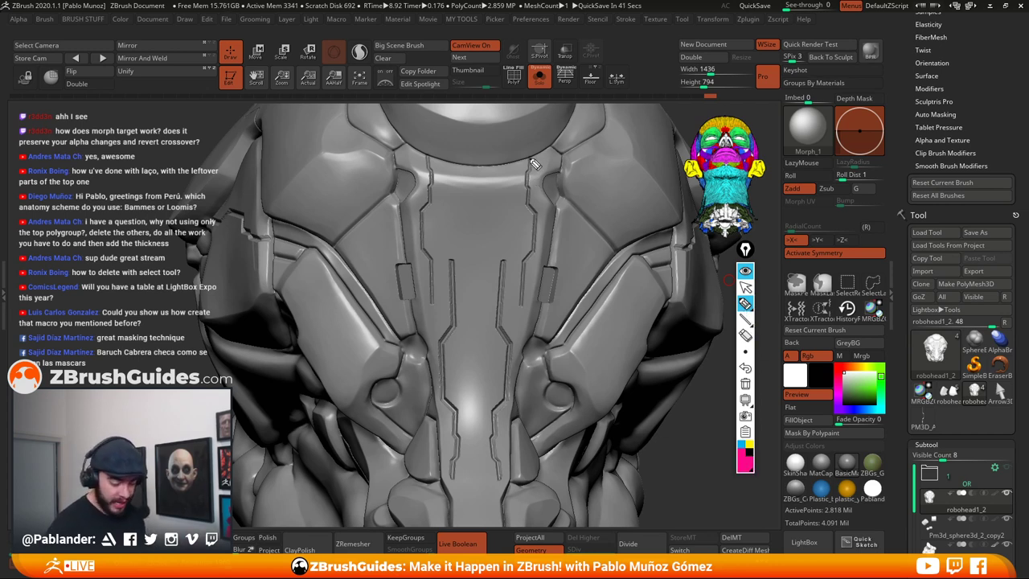
pyautogui.moveTo(434, 155)
pyautogui.mouseDown()
pyautogui.moveTo(423, 256)
pyautogui.moveTo(434, 323)
pyautogui.mouseUp()
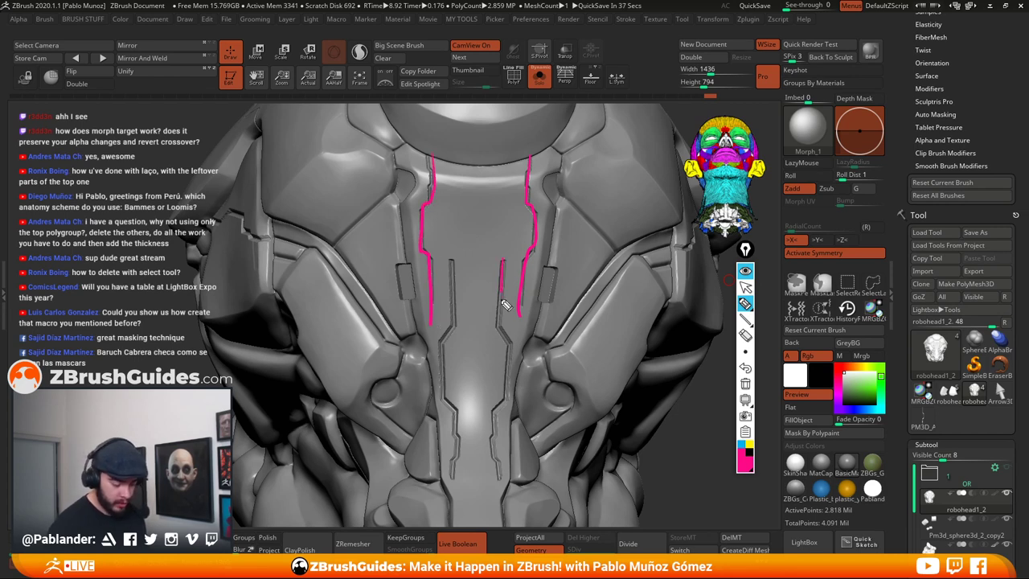
pyautogui.moveTo(505, 305); pyautogui.dragTo(508, 363)
pyautogui.moveTo(459, 299)
pyautogui.mouseDown()
pyautogui.moveTo(447, 410)
pyautogui.moveTo(458, 450)
pyautogui.mouseUp()
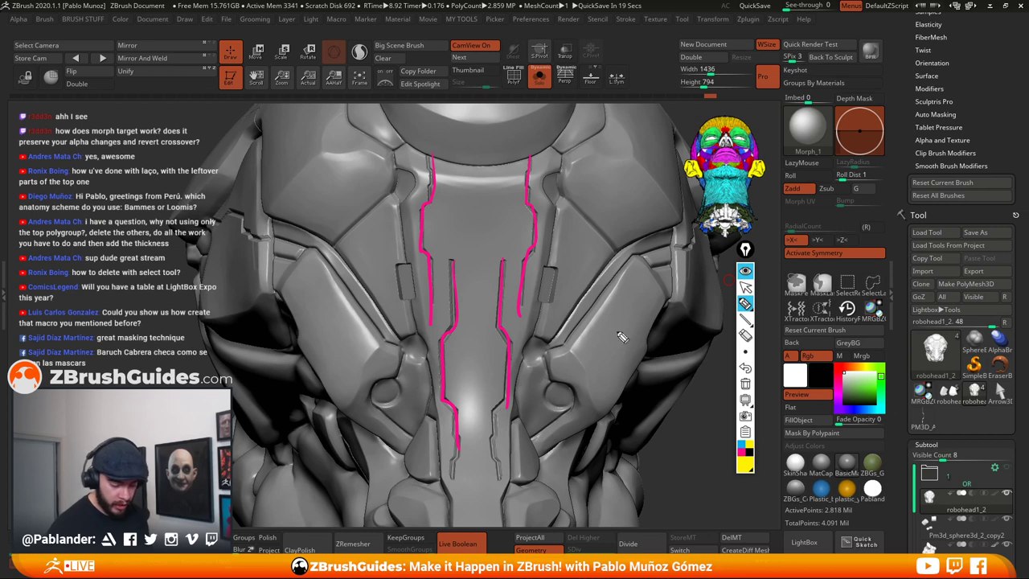
pyautogui.click(745, 384)
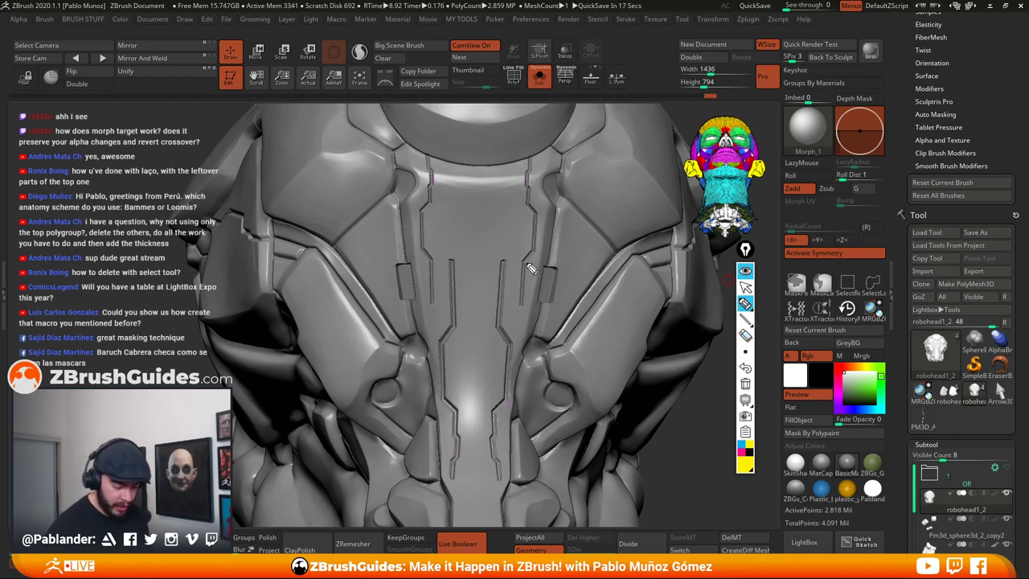
# Mark diagonal guides in yellow and the upper ends of the inner stepped lines in blue, and clear the annotations
pyautogui.moveTo(528, 265); pyautogui.dragTo(546, 242)
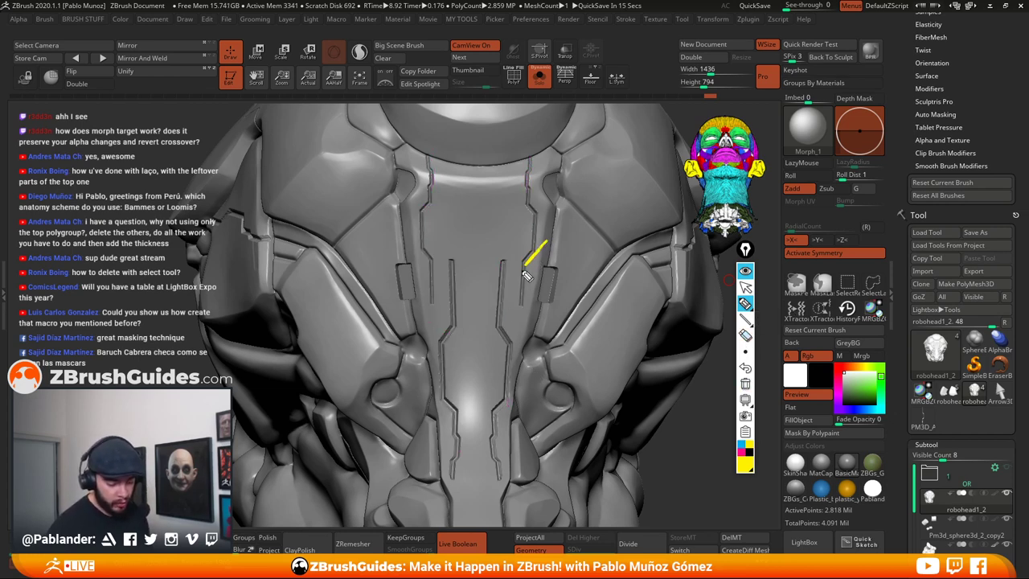
pyautogui.moveTo(518, 286); pyautogui.dragTo(491, 312)
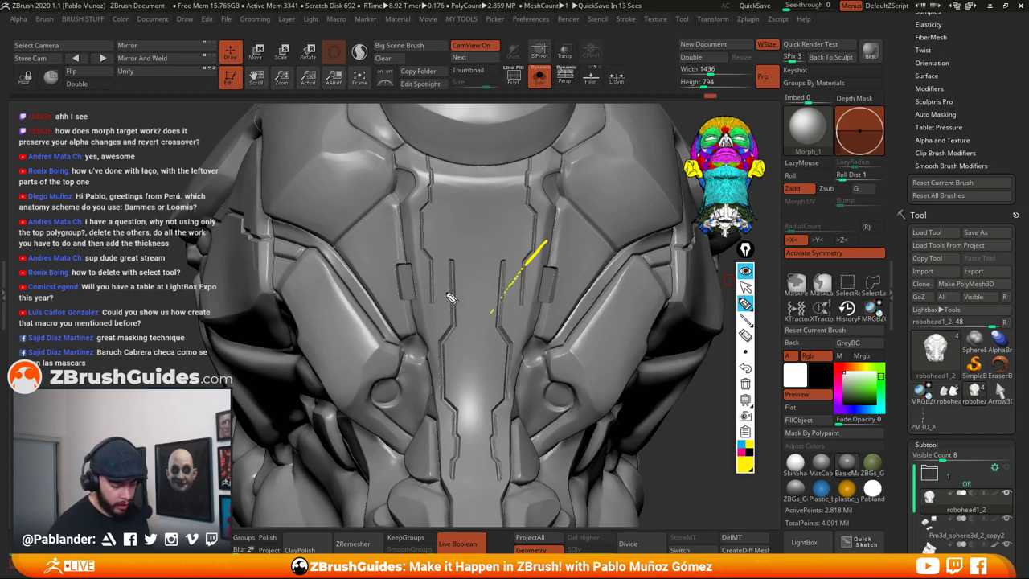
pyautogui.moveTo(426, 257); pyautogui.dragTo(465, 300)
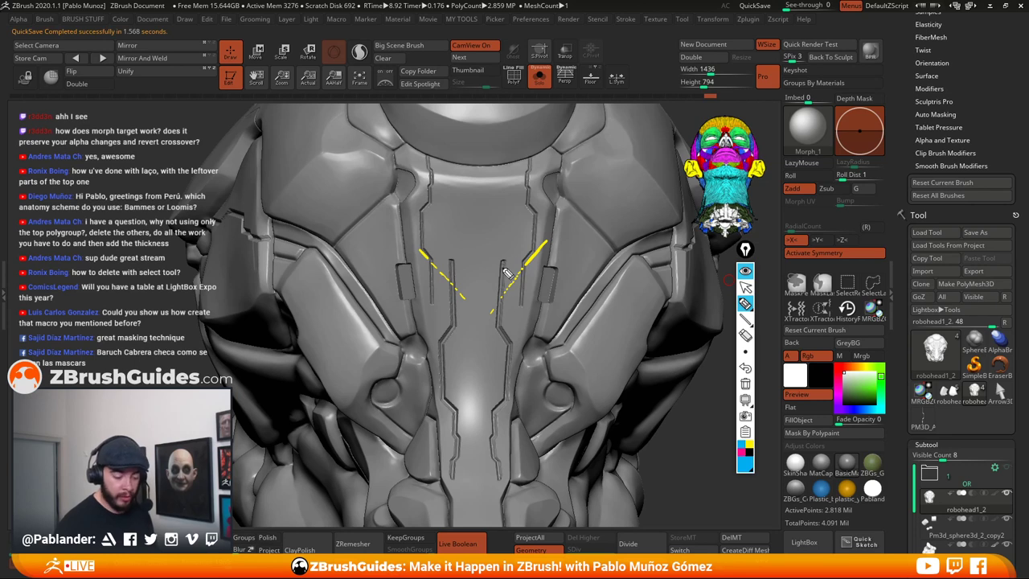
pyautogui.moveTo(506, 269); pyautogui.dragTo(497, 300)
pyautogui.moveTo(452, 265); pyautogui.dragTo(454, 281)
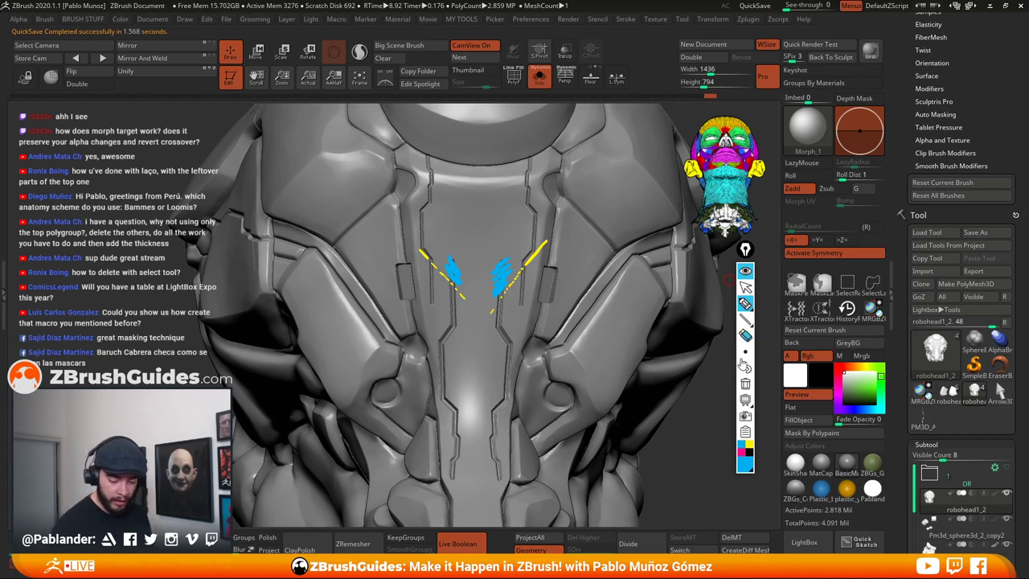
pyautogui.click(745, 384)
# Leave annotation mode and trim the ends of the inner stepped lines along the nose bridge with the Morph brush
pyautogui.click(745, 271)
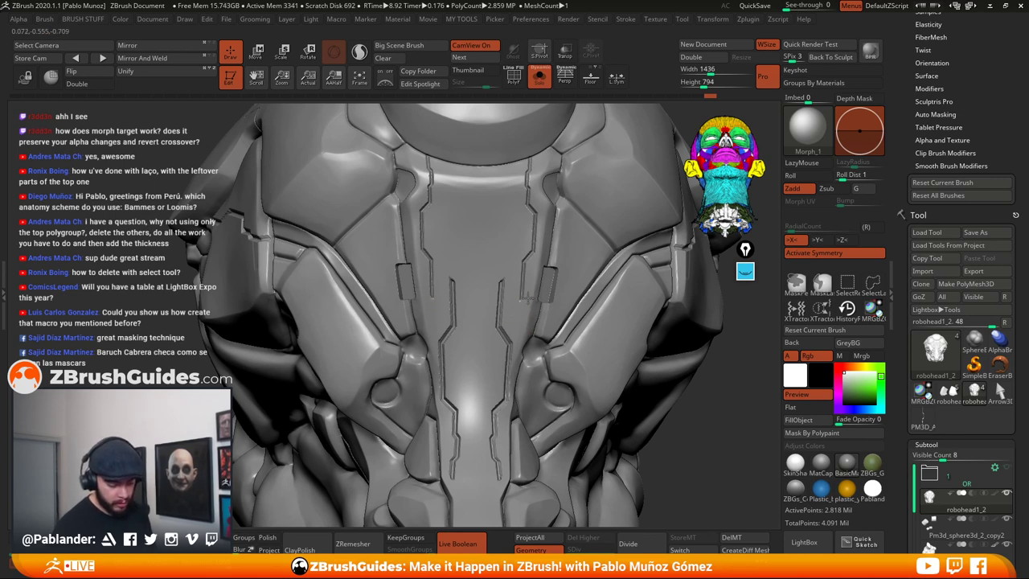
pyautogui.moveTo(516, 461)
pyautogui.keyDown('alt'); pyautogui.mouseDown(button='right')
pyautogui.moveTo(510, 406)
pyautogui.moveTo(499, 430)
pyautogui.mouseUp(button='right'); pyautogui.keyUp('alt')
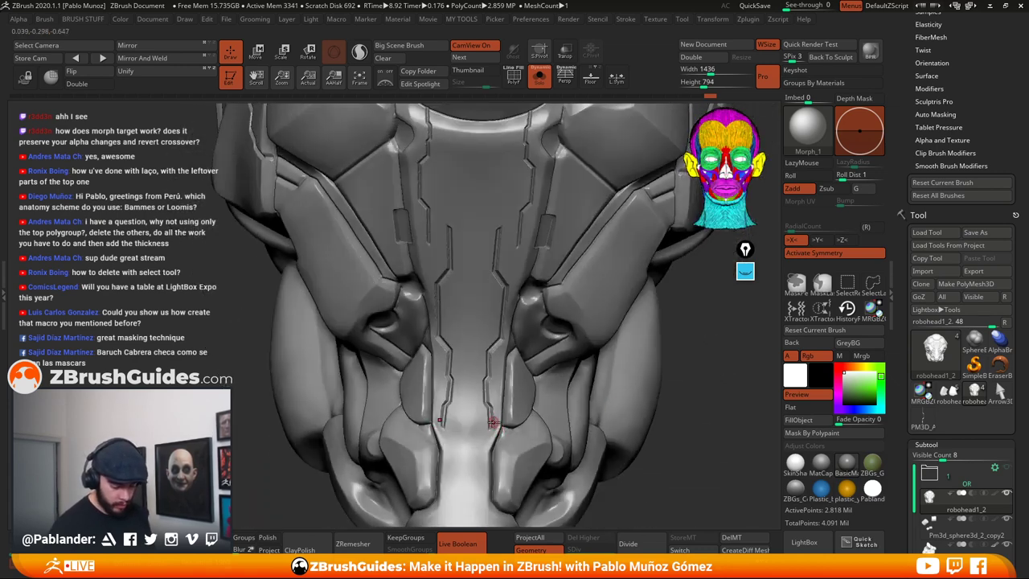
pyautogui.moveTo(556, 393)
pyautogui.keyDown('ctrl'); pyautogui.mouseDown(button='right')
pyautogui.moveTo(647, 324)
pyautogui.moveTo(646, 426)
pyautogui.moveTo(670, 373)
pyautogui.moveTo(606, 376)
pyautogui.moveTo(622, 364)
pyautogui.moveTo(623, 387)
pyautogui.mouseUp(button='right'); pyautogui.keyUp('ctrl')
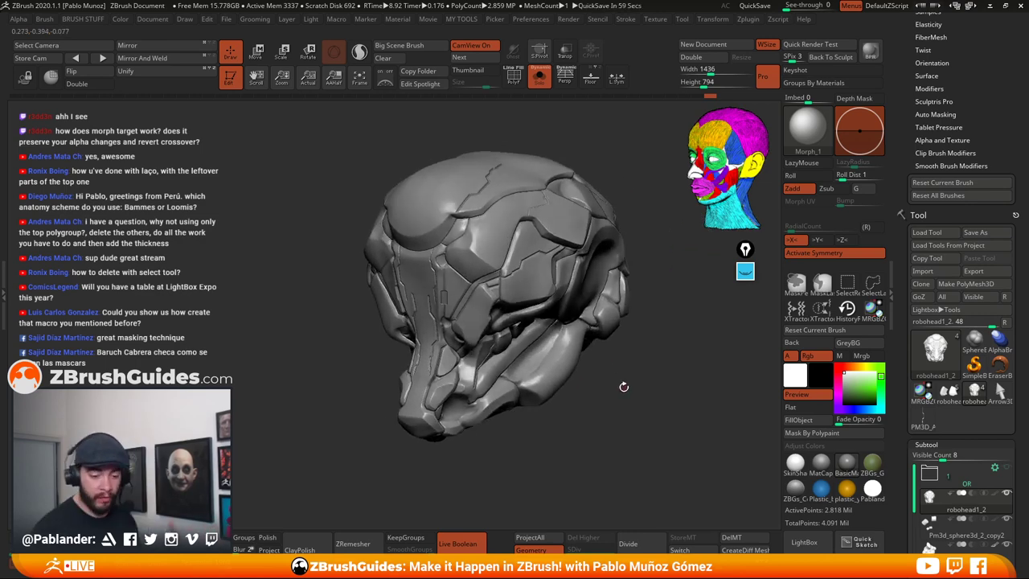
# Switch back to the Standard brush with the stepped-line alpha and review the engraved head from a three-quarter view
pyautogui.scroll(5, 970, 190)
pyautogui.scroll(10, 970, 190)
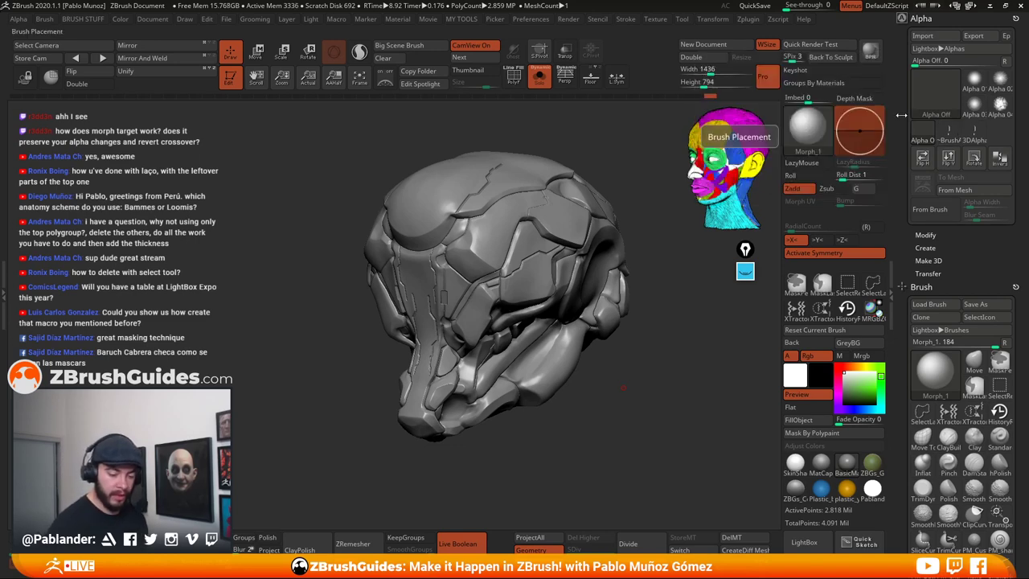
pyautogui.press('b')
pyautogui.press('s')
pyautogui.press('t')
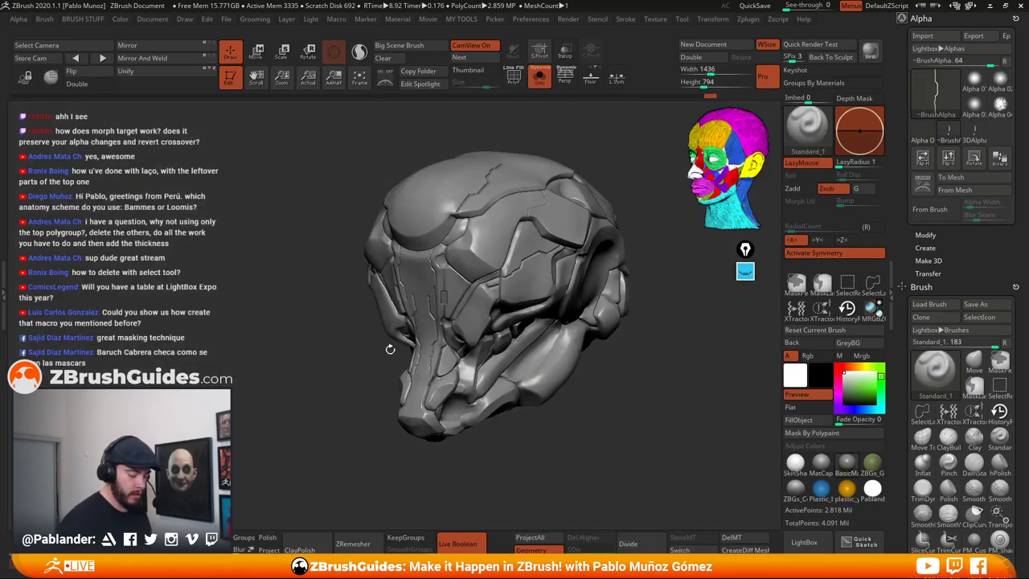
pyautogui.moveTo(390, 349)
pyautogui.mouseDown()
pyautogui.moveTo(647, 381)
pyautogui.moveTo(660, 364)
pyautogui.moveTo(663, 389)
pyautogui.moveTo(651, 384)
pyautogui.moveTo(646, 393)
pyautogui.mouseUp()
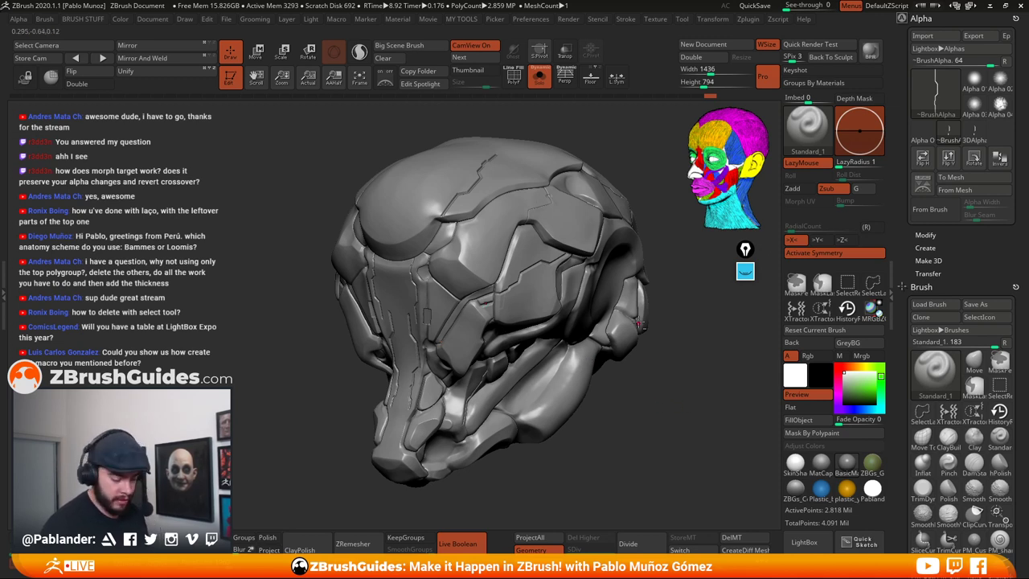
pyautogui.moveTo(670, 389)
pyautogui.mouseDown()
pyautogui.moveTo(640, 327)
pyautogui.moveTo(664, 369)
pyautogui.mouseUp()
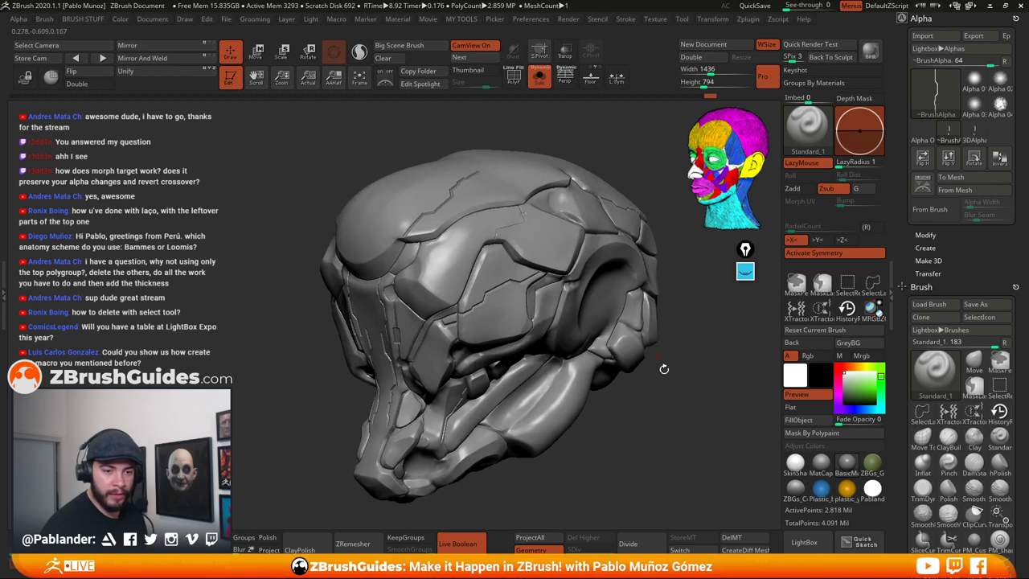
pyautogui.moveTo(670, 411); pyautogui.dragTo(657, 411)
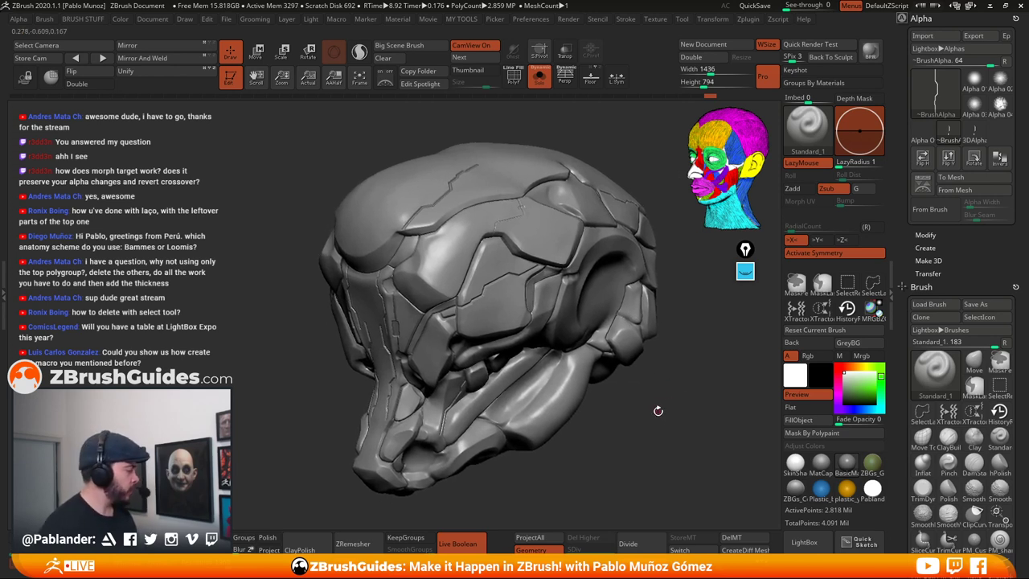
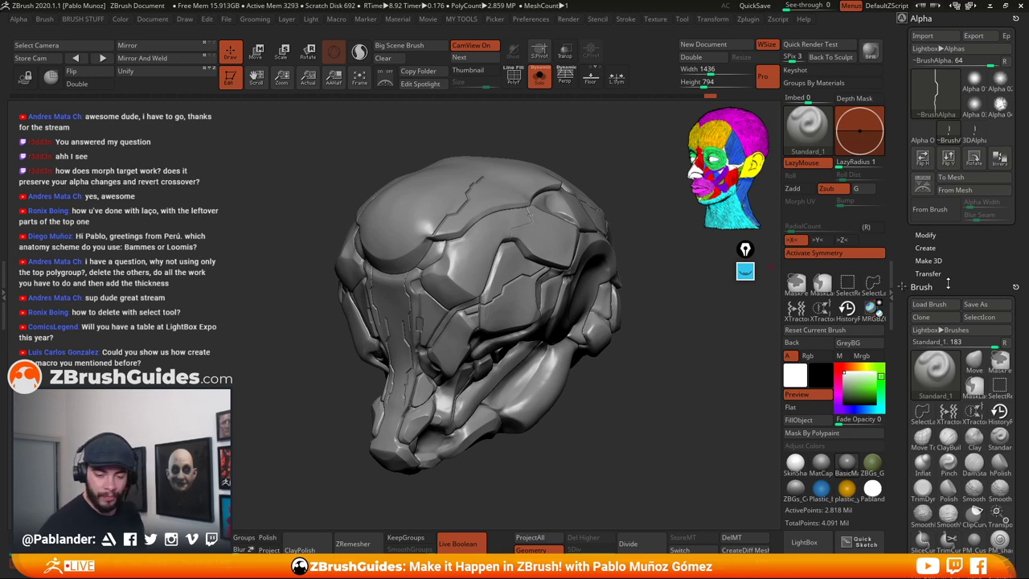
# Switch to a Plane3D primitive and convert it to a PolyMesh3D
pyautogui.moveTo(951, 265); pyautogui.dragTo(947, 110)
pyautogui.moveTo(964, 184); pyautogui.dragTo(959, 155)
pyautogui.scroll(-2, 958, 155)
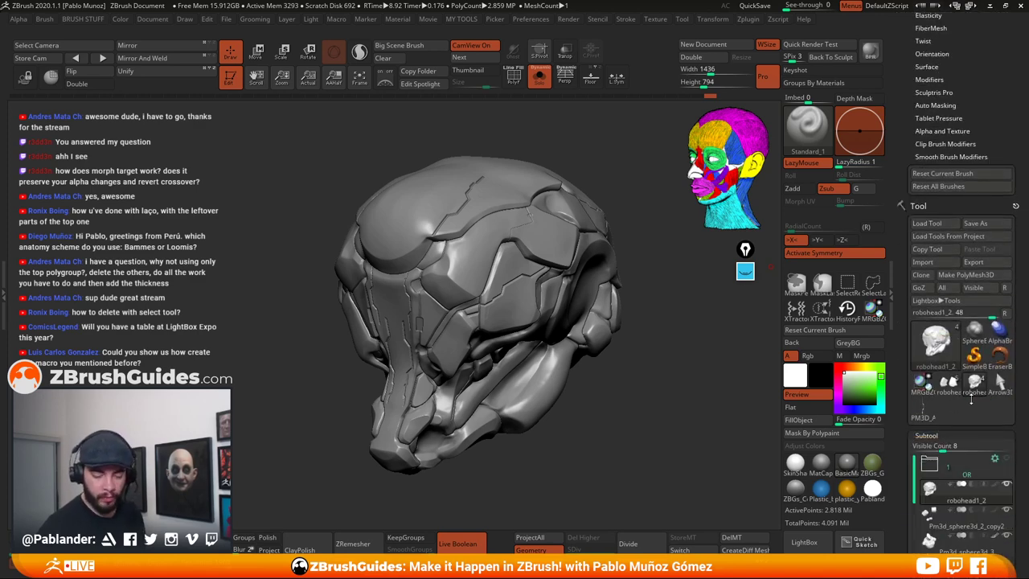
pyautogui.moveTo(1000, 393)
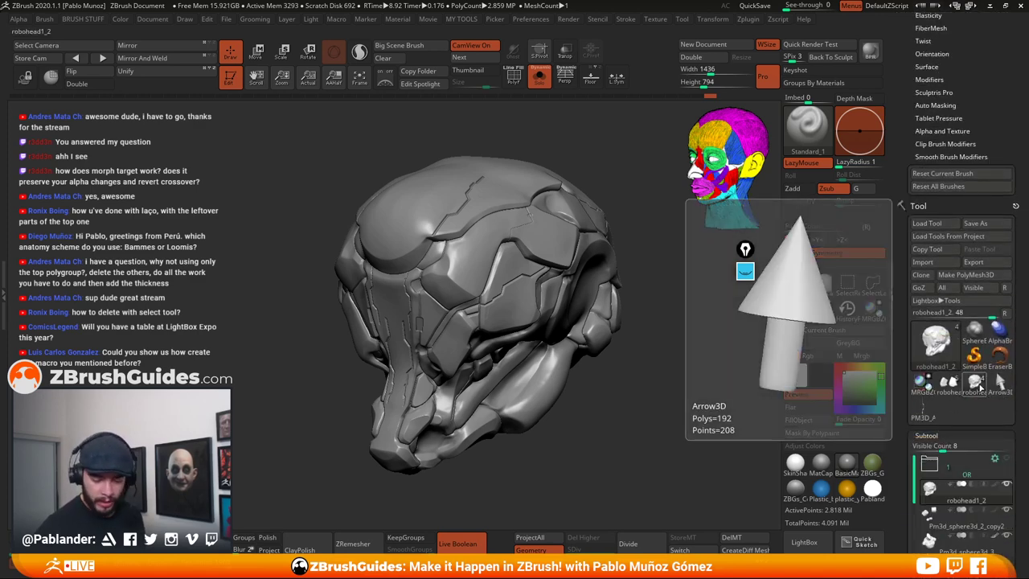
pyautogui.click(944, 350)
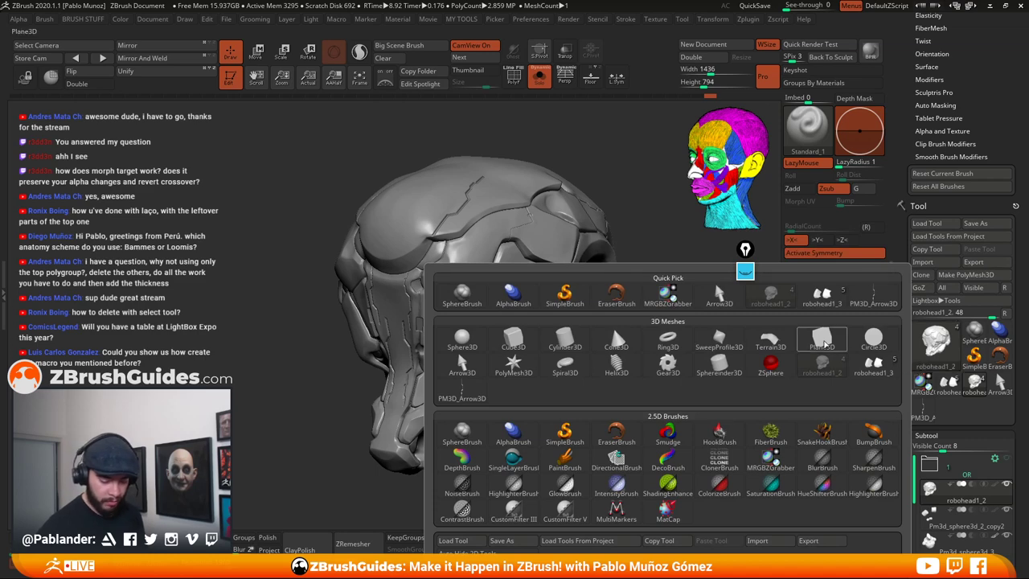
pyautogui.click(821, 341)
pyautogui.click(965, 274)
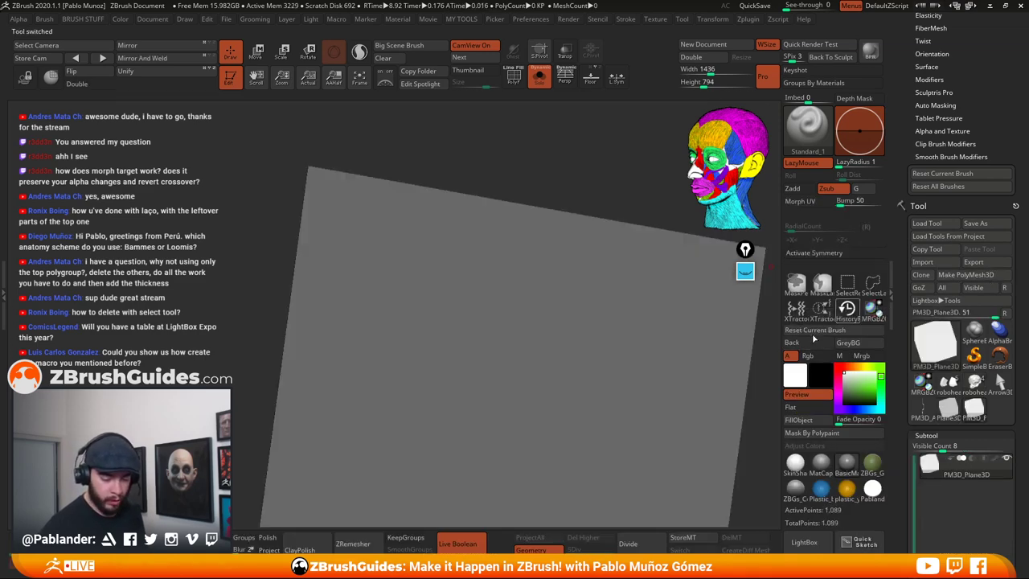
# Align the plane to a straight front view and display its PolyFrame
pyautogui.moveTo(601, 377); pyautogui.dragTo(685, 383)
pyautogui.keyDown('alt'); pyautogui.moveTo(691, 457); pyautogui.dragTo(668, 432); pyautogui.keyUp('alt')
pyautogui.click(515, 87)
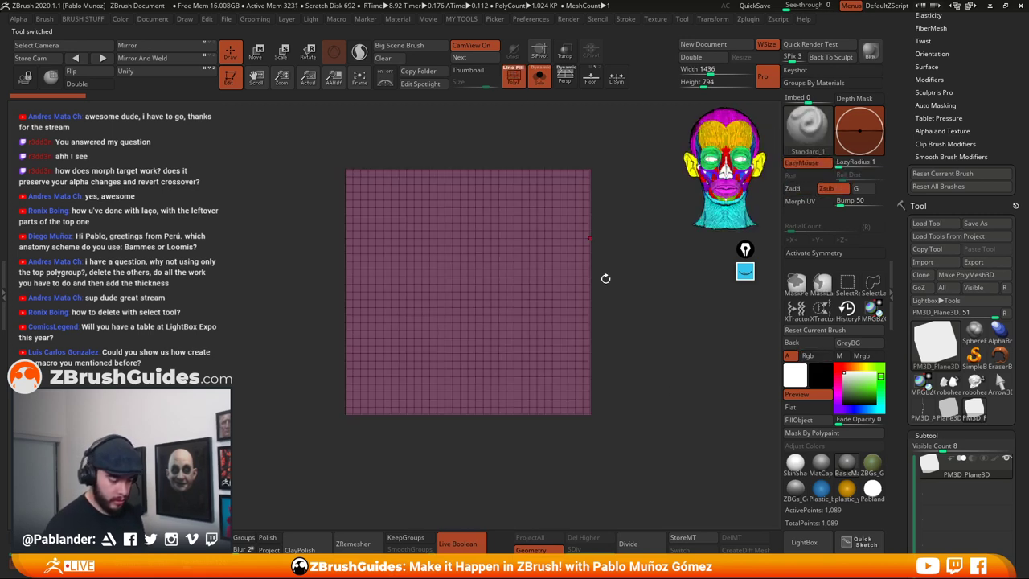
pyautogui.keyDown('alt'); pyautogui.moveTo(617, 306); pyautogui.dragTo(633, 330); pyautogui.keyUp('alt')
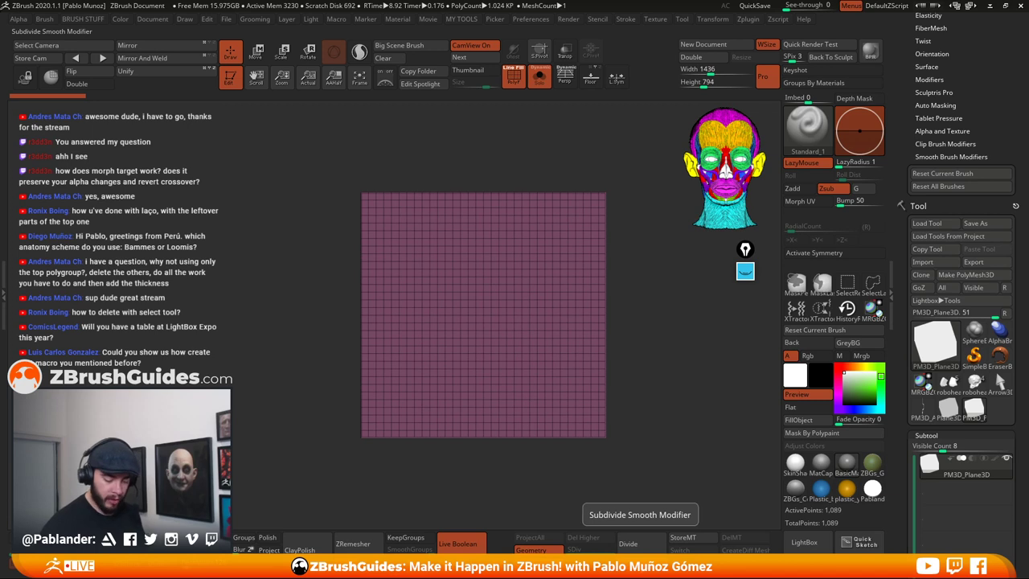
# Divide the plane up to SDiv 6 with smoothing off, re-enable Smt and hide the PolyFrame
pyautogui.scroll(-5, 907, 374)
pyautogui.scroll(-8, 907, 373)
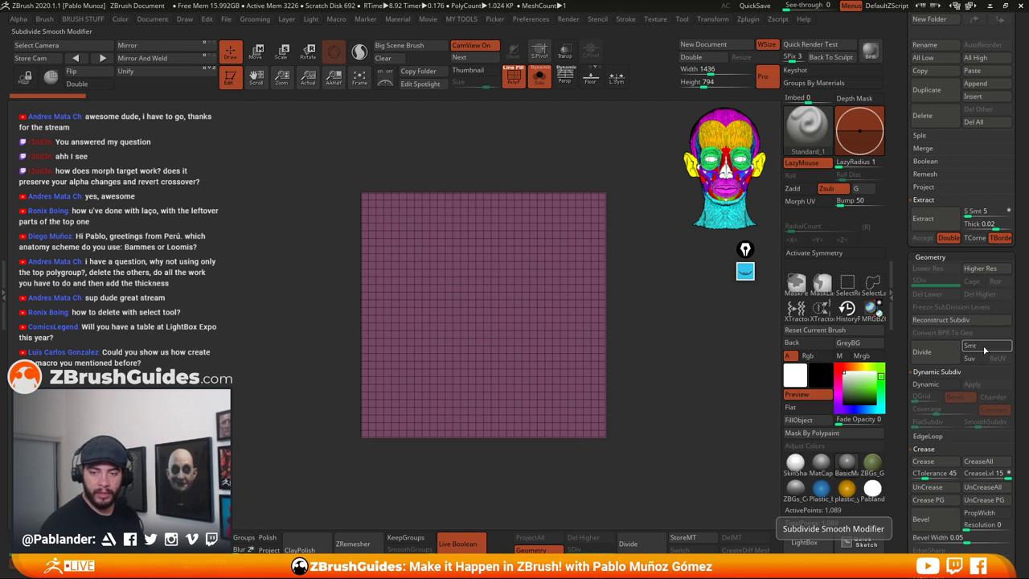
pyautogui.click(935, 354)
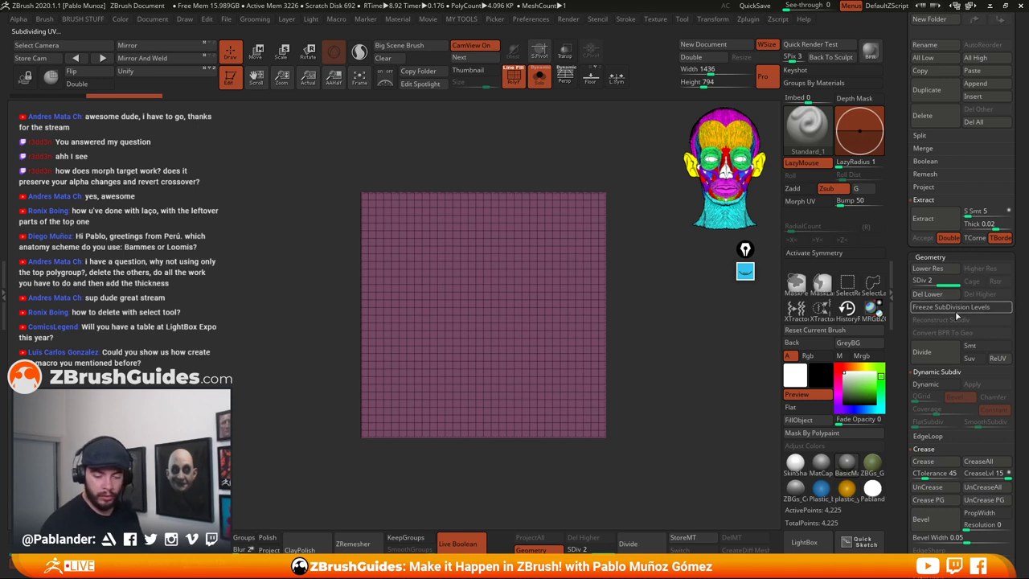
pyautogui.click(947, 355)
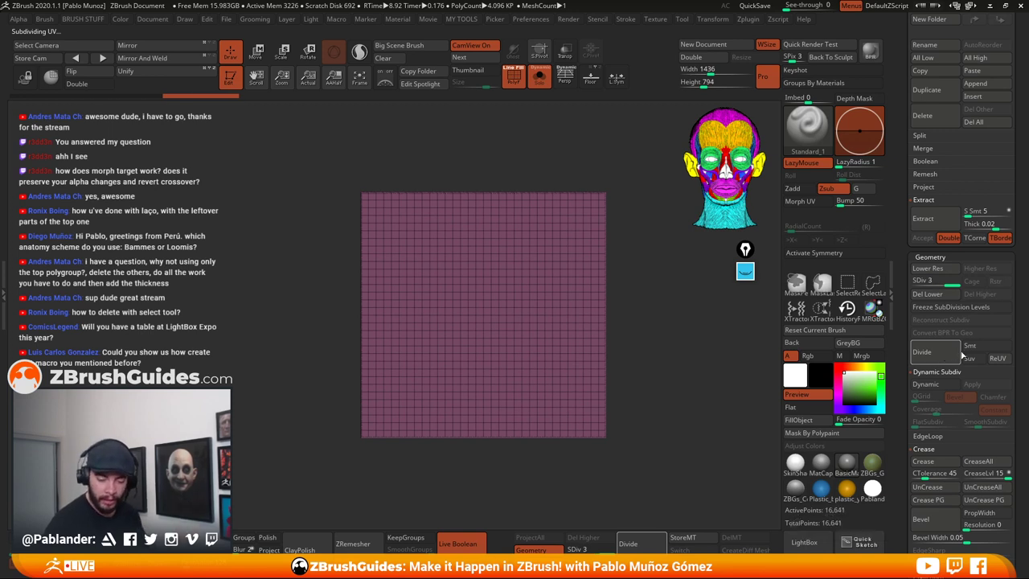
pyautogui.click(946, 355)
pyautogui.click(947, 358)
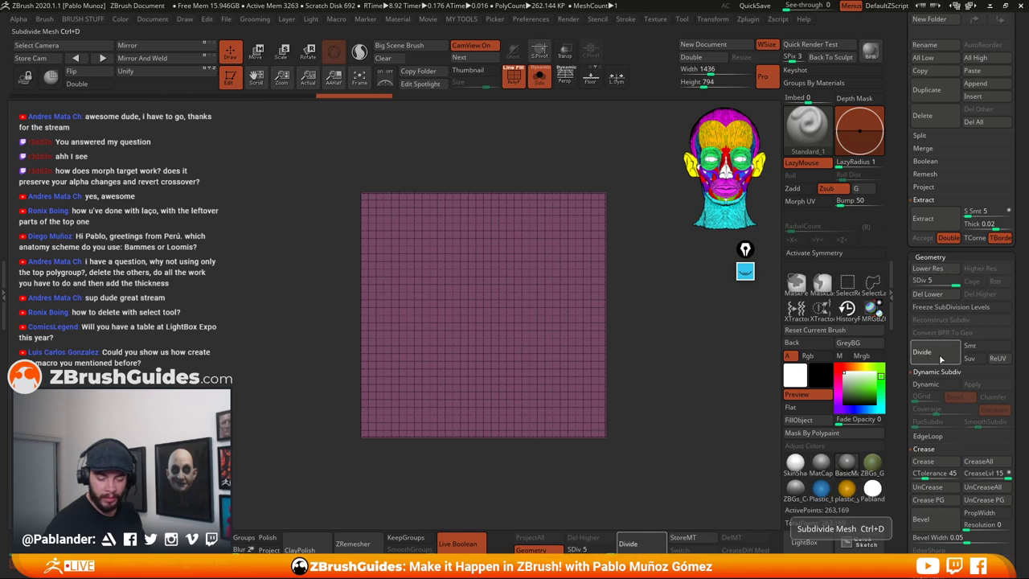
pyautogui.click(941, 359)
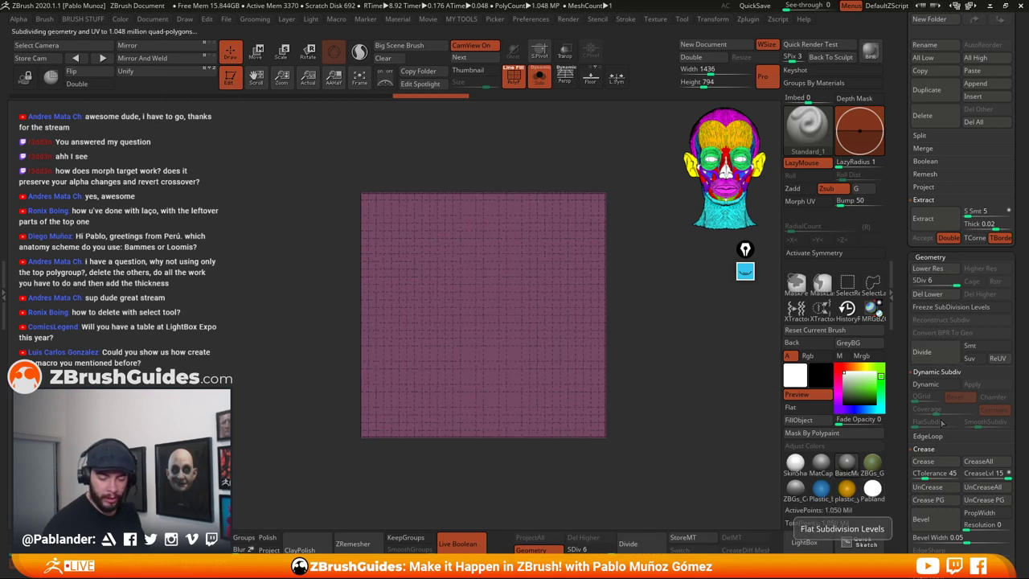
pyautogui.click(978, 345)
pyautogui.click(520, 85)
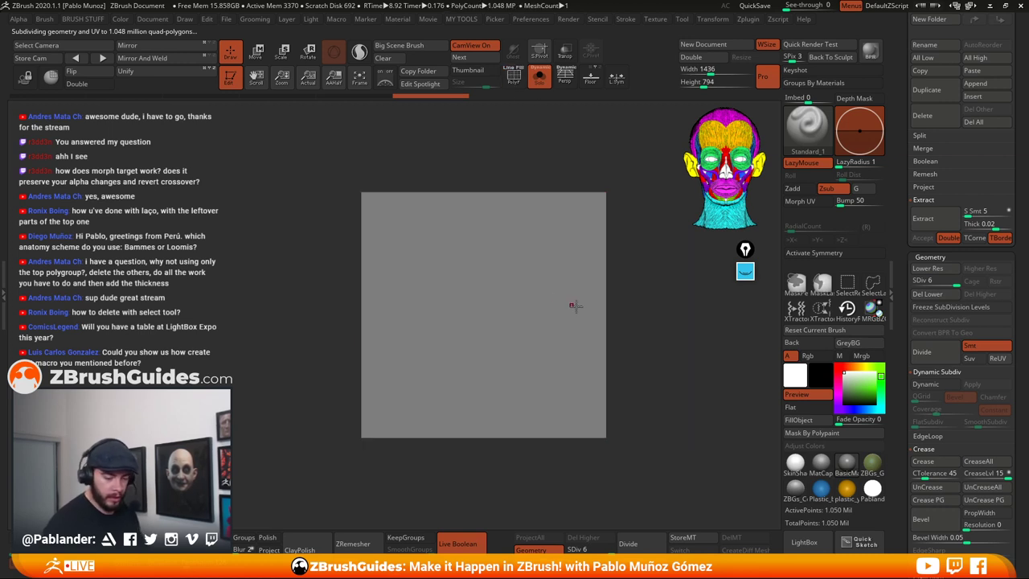
# Activate radial symmetry around the Z axis only for the plane, with a RadialCount of 32
pyautogui.moveTo(644, 331)
pyautogui.keyDown('alt'); pyautogui.mouseDown()
pyautogui.moveTo(629, 335)
pyautogui.moveTo(630, 356)
pyautogui.moveTo(629, 340)
pyautogui.moveTo(641, 345)
pyautogui.moveTo(648, 328)
pyautogui.mouseUp(); pyautogui.keyUp('alt')
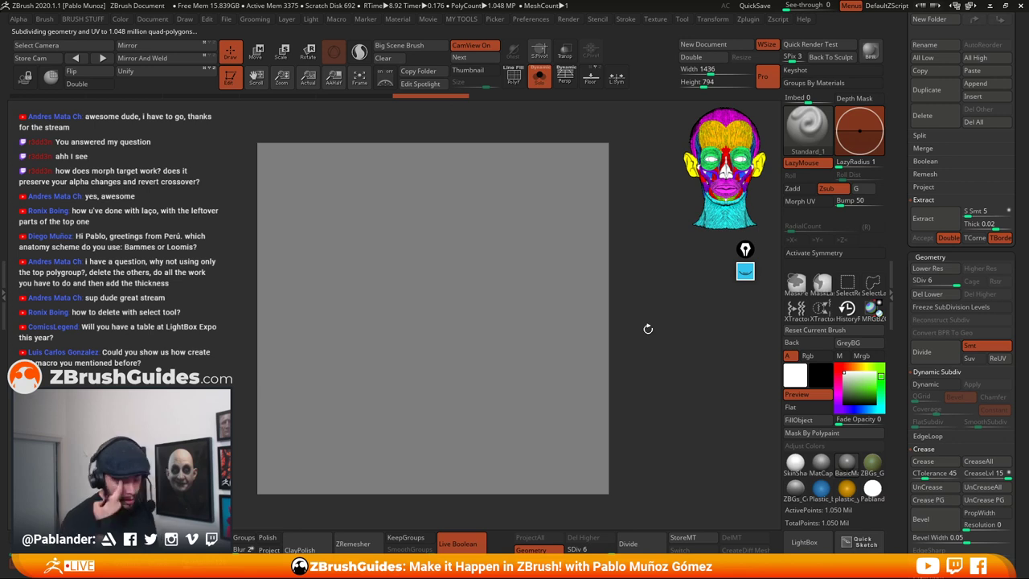
pyautogui.scroll(10, 940, 152)
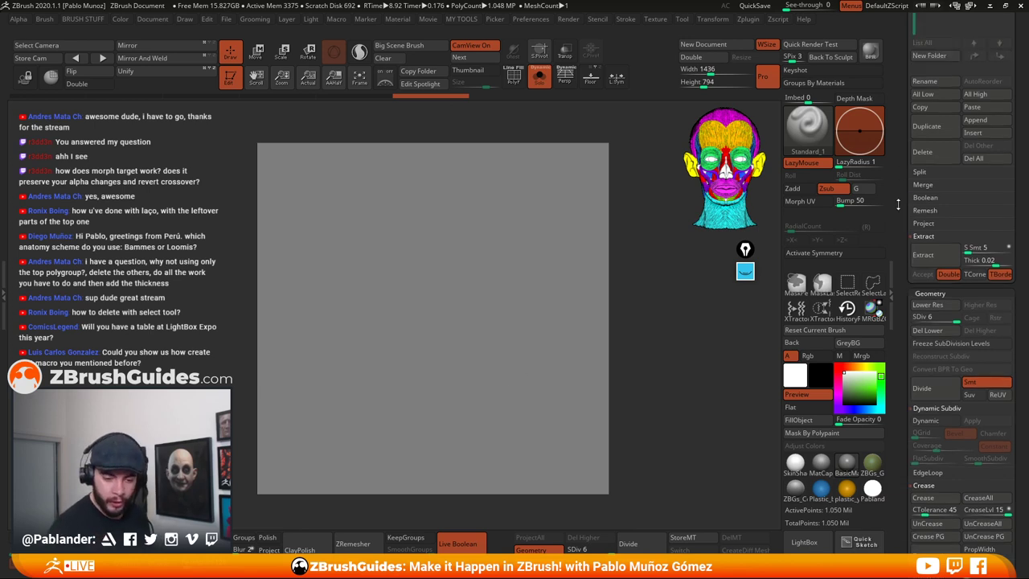
pyautogui.moveTo(941, 153); pyautogui.dragTo(937, 154)
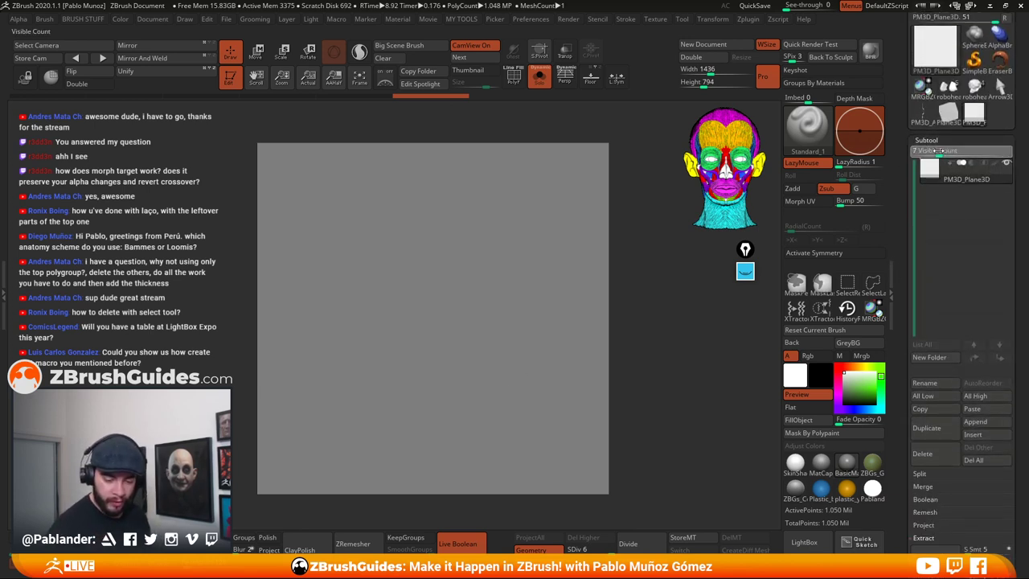
pyautogui.moveTo(895, 213); pyautogui.dragTo(906, 278)
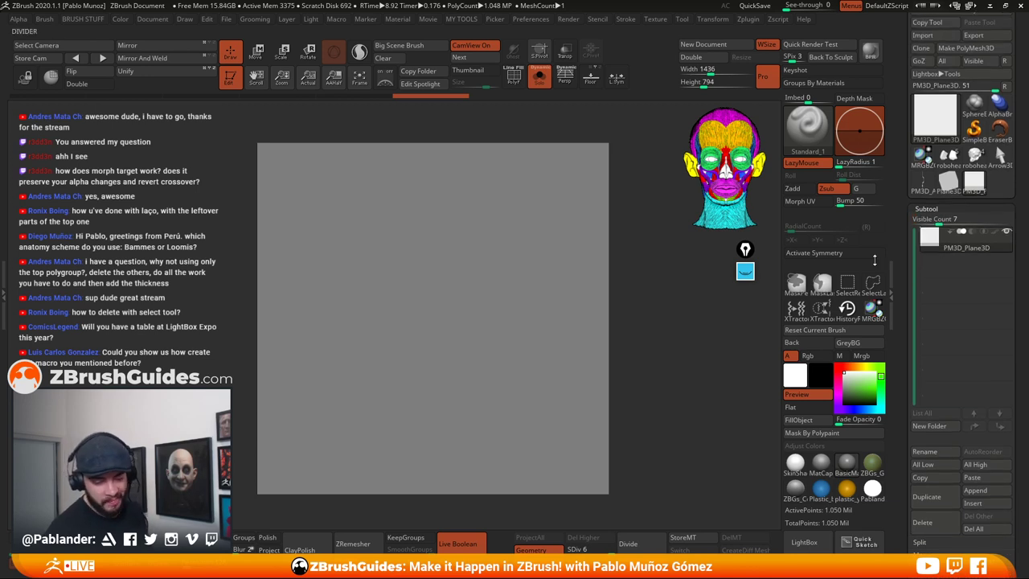
pyautogui.moveTo(928, 186)
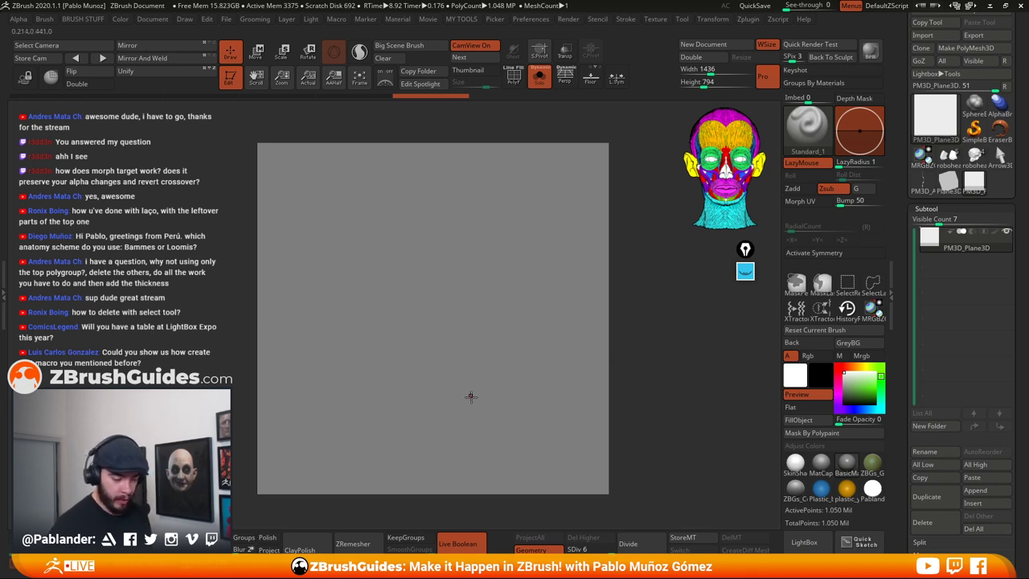
pyautogui.click(826, 253)
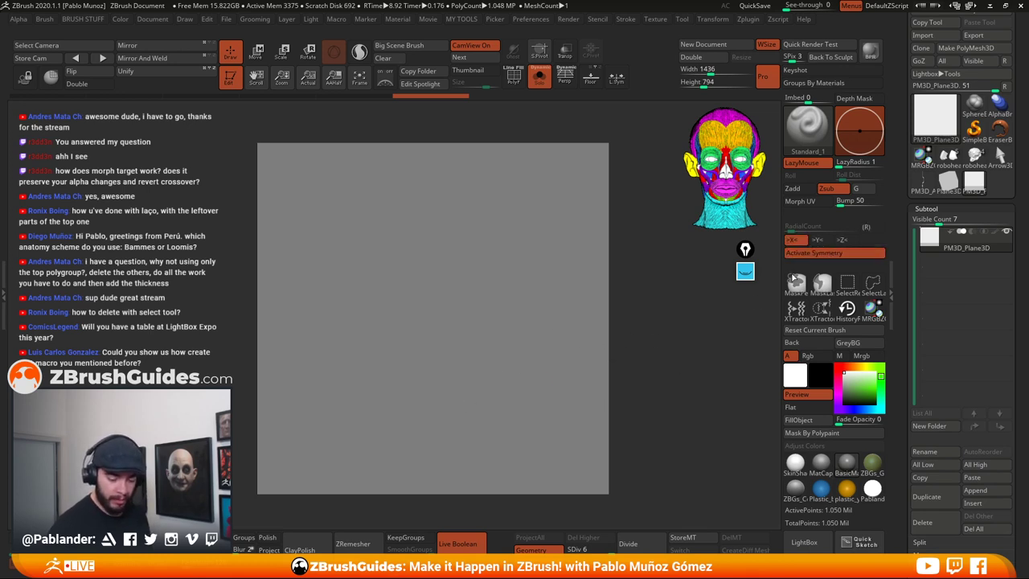
pyautogui.click(868, 227)
pyautogui.click(798, 241)
pyautogui.click(840, 240)
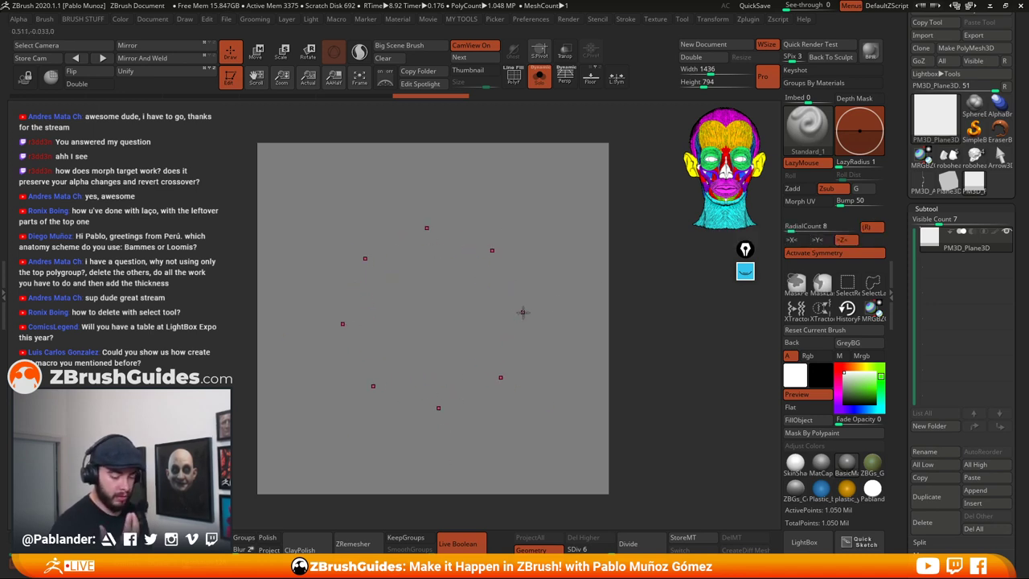
pyautogui.click(809, 226)
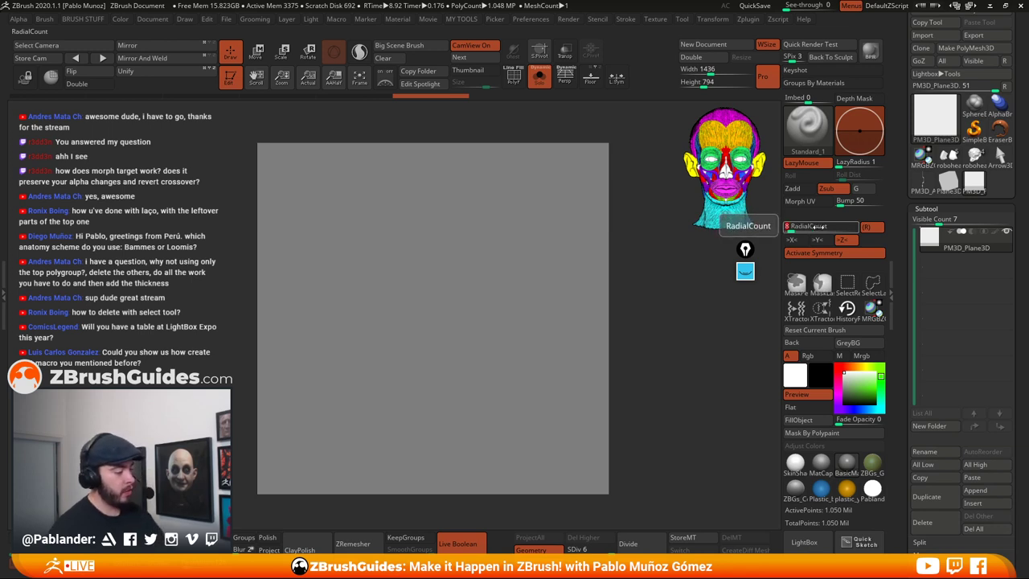
pyautogui.press('Return')
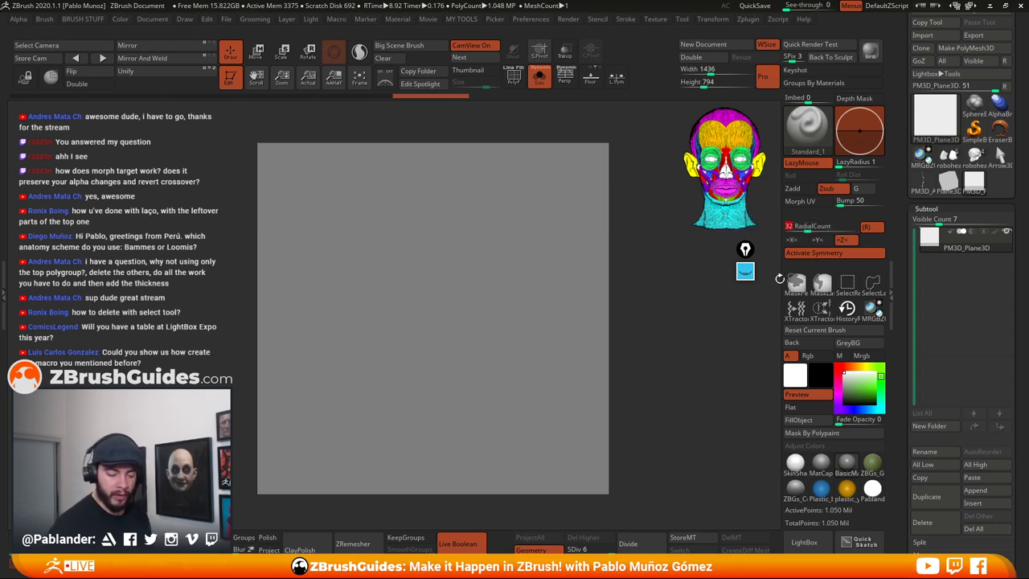
# Switch to the Clay brush and sculpt a raised circular ring around the plane's centre
pyautogui.moveTo(677, 351); pyautogui.dragTo(677, 355)
pyautogui.click(714, 20)
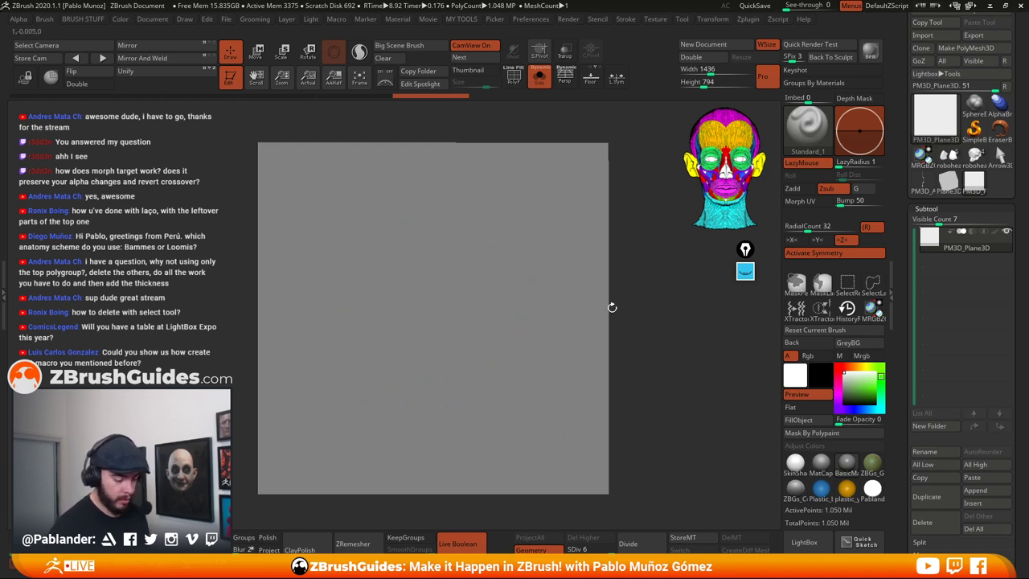
pyautogui.press('b')
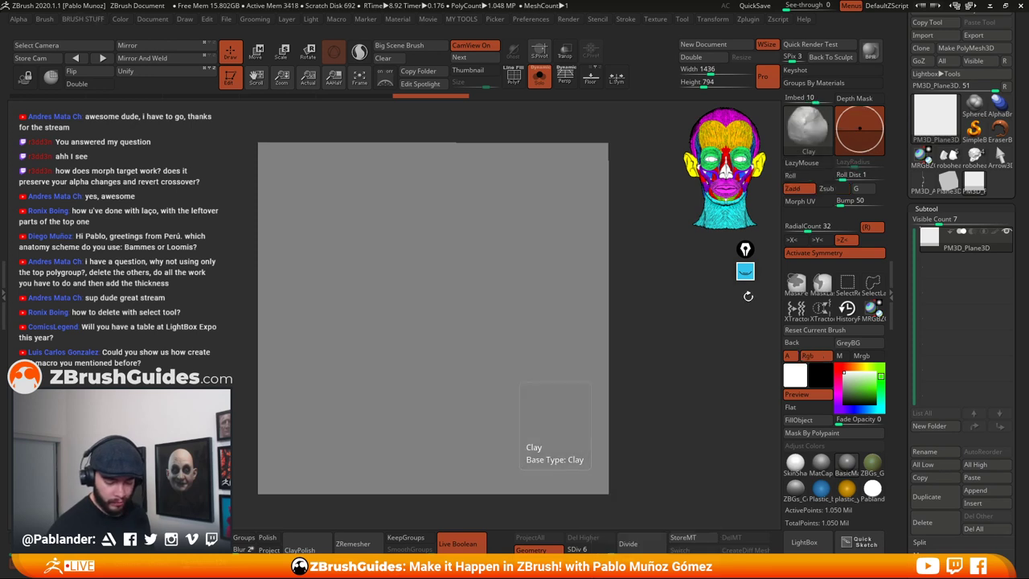
pyautogui.click(700, 341)
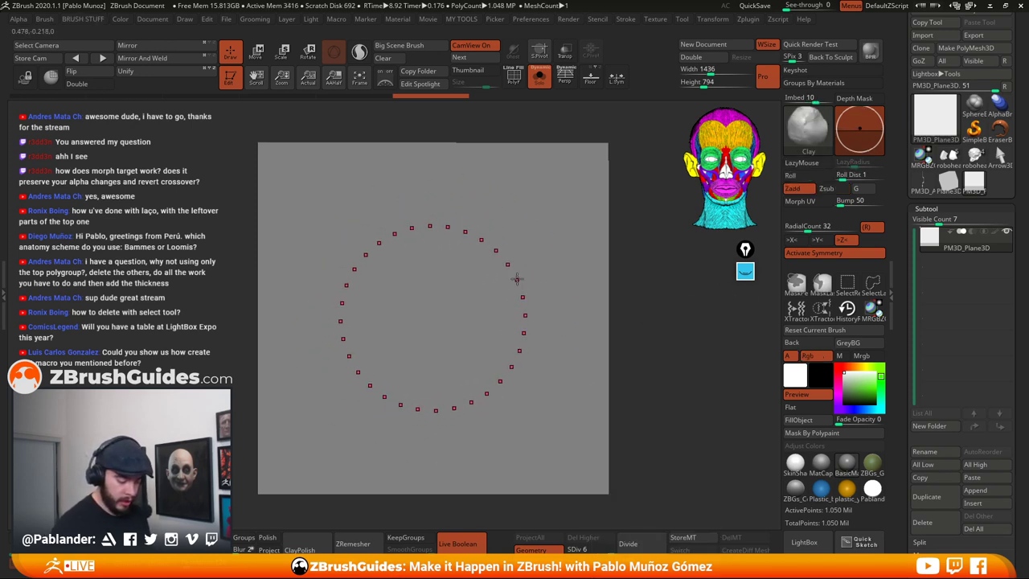
pyautogui.press('space')
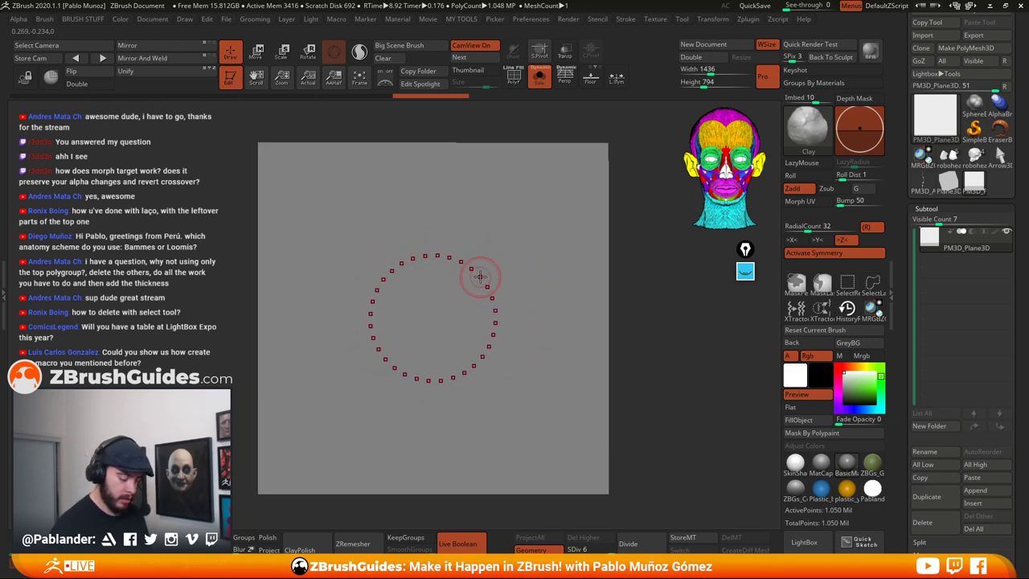
pyautogui.moveTo(477, 267)
pyautogui.mouseDown()
pyautogui.moveTo(484, 333)
pyautogui.moveTo(494, 299)
pyautogui.moveTo(491, 325)
pyautogui.moveTo(487, 311)
pyautogui.moveTo(498, 310)
pyautogui.mouseUp()
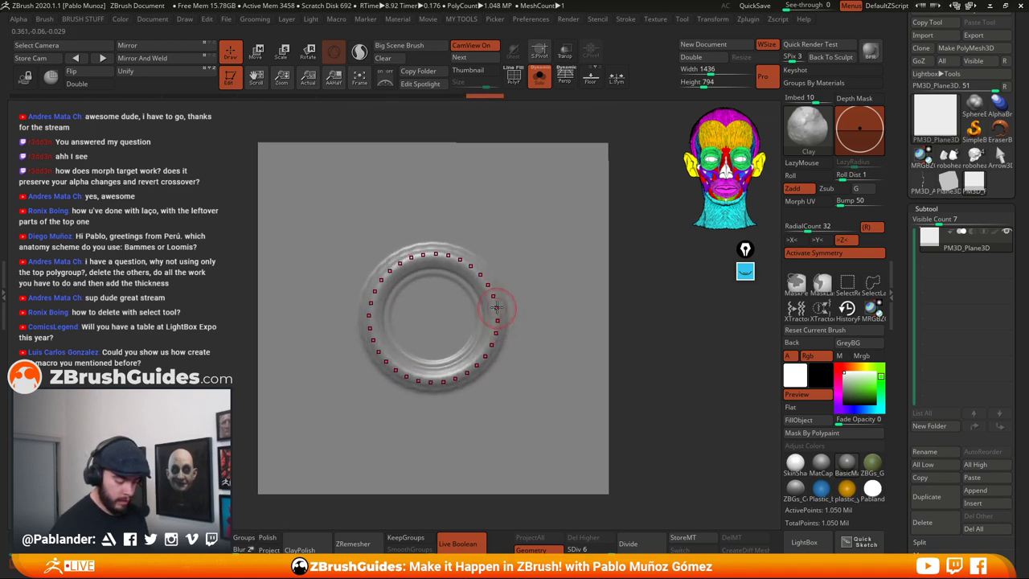
# Smooth the ring's outer slope into the plane and refine its inner rim with the Clay brush
pyautogui.press('b')
pyautogui.press('b')
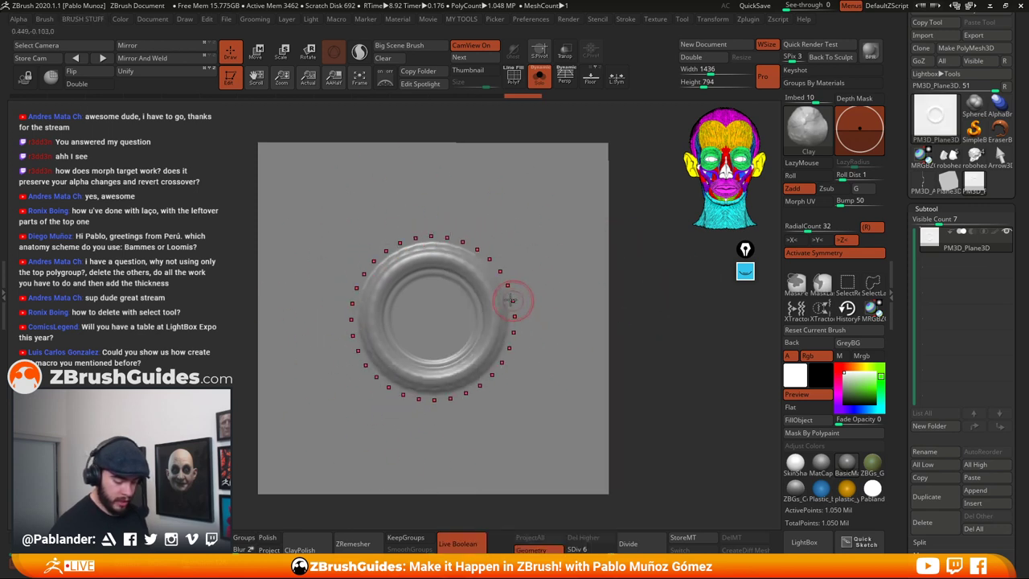
pyautogui.press('shift')
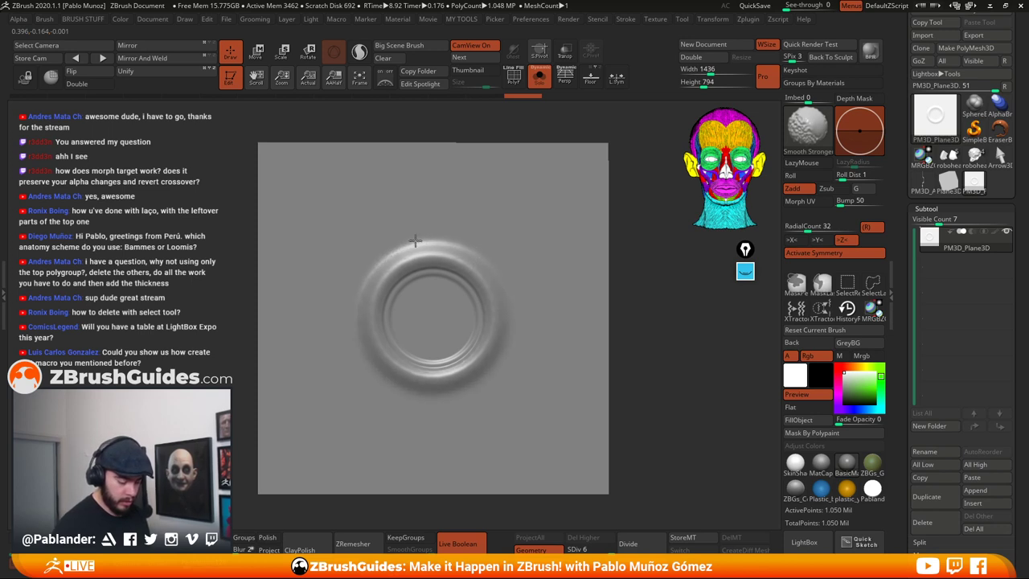
pyautogui.moveTo(478, 250)
pyautogui.keyDown('shift'); pyautogui.mouseDown()
pyautogui.moveTo(521, 294)
pyautogui.moveTo(509, 311)
pyautogui.mouseUp(); pyautogui.keyUp('shift')
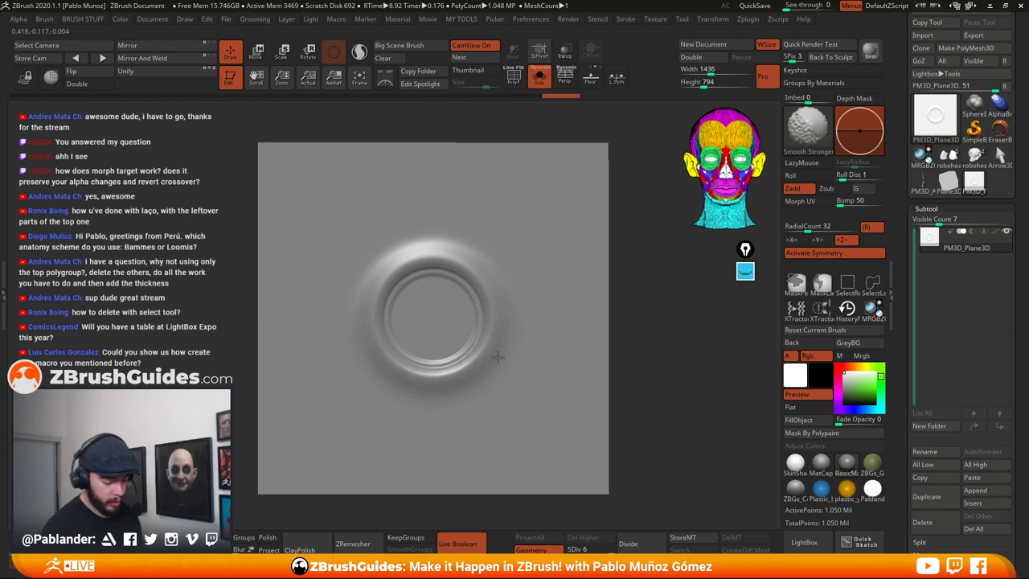
pyautogui.moveTo(497, 357)
pyautogui.keyDown('shift'); pyautogui.mouseDown()
pyautogui.moveTo(498, 289)
pyautogui.moveTo(485, 270)
pyautogui.moveTo(502, 285)
pyautogui.mouseUp(); pyautogui.keyUp('shift')
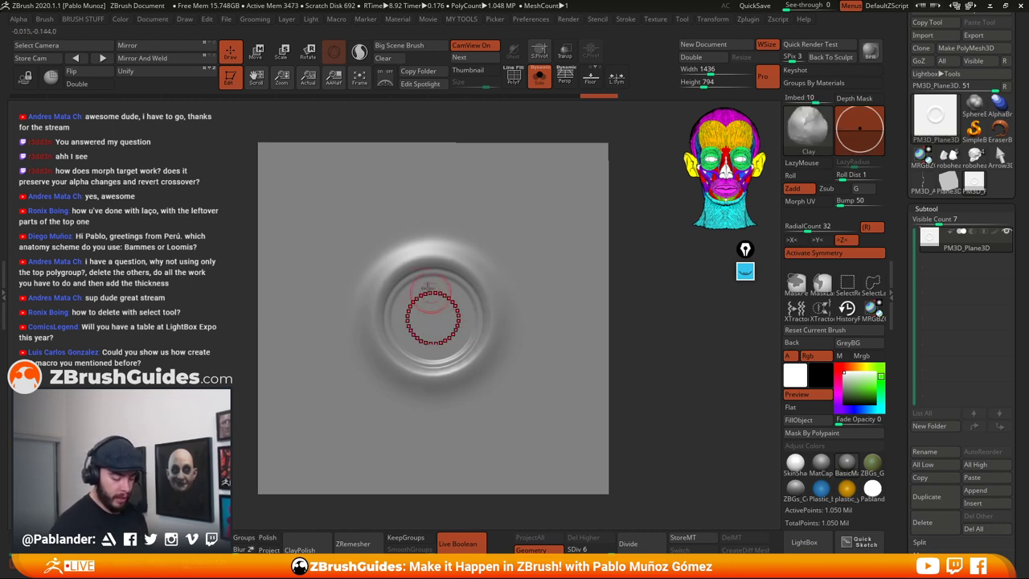
pyautogui.moveTo(410, 262)
pyautogui.mouseDown()
pyautogui.moveTo(397, 273)
pyautogui.moveTo(388, 265)
pyautogui.mouseUp()
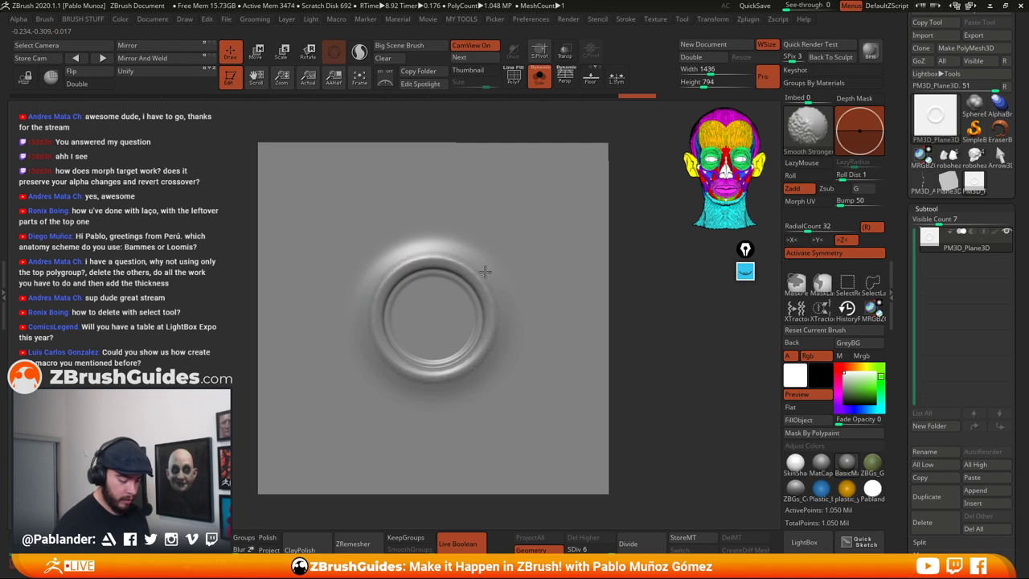
pyautogui.keyDown('shift'); pyautogui.moveTo(507, 330); pyautogui.dragTo(506, 328); pyautogui.keyUp('shift')
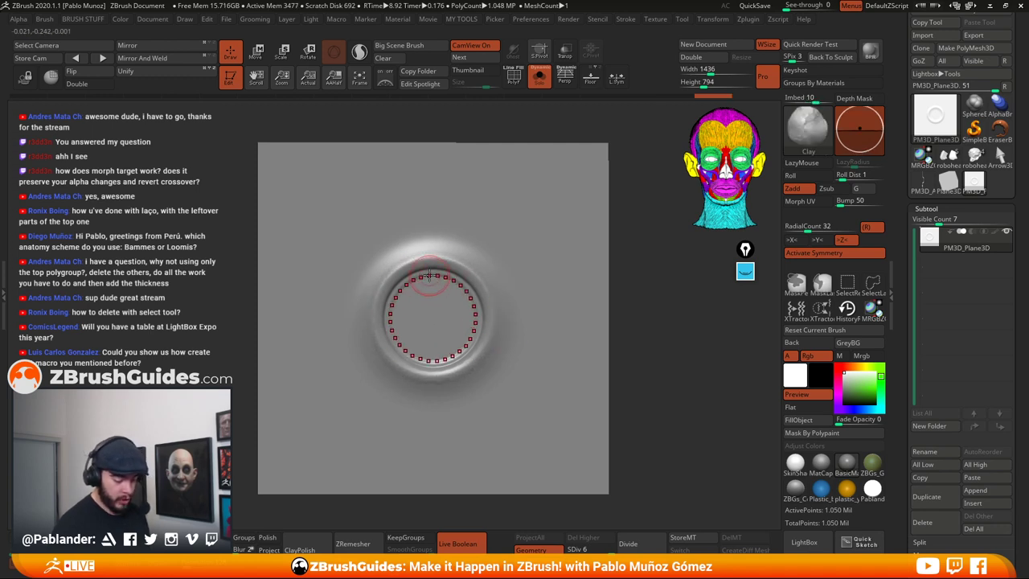
# Sculpt concentric ridges and a small central bump inside the ring with the Clay brush
pyautogui.moveTo(430, 281)
pyautogui.mouseDown()
pyautogui.moveTo(414, 284)
pyautogui.moveTo(409, 304)
pyautogui.moveTo(424, 285)
pyautogui.moveTo(415, 286)
pyautogui.moveTo(456, 328)
pyautogui.mouseUp()
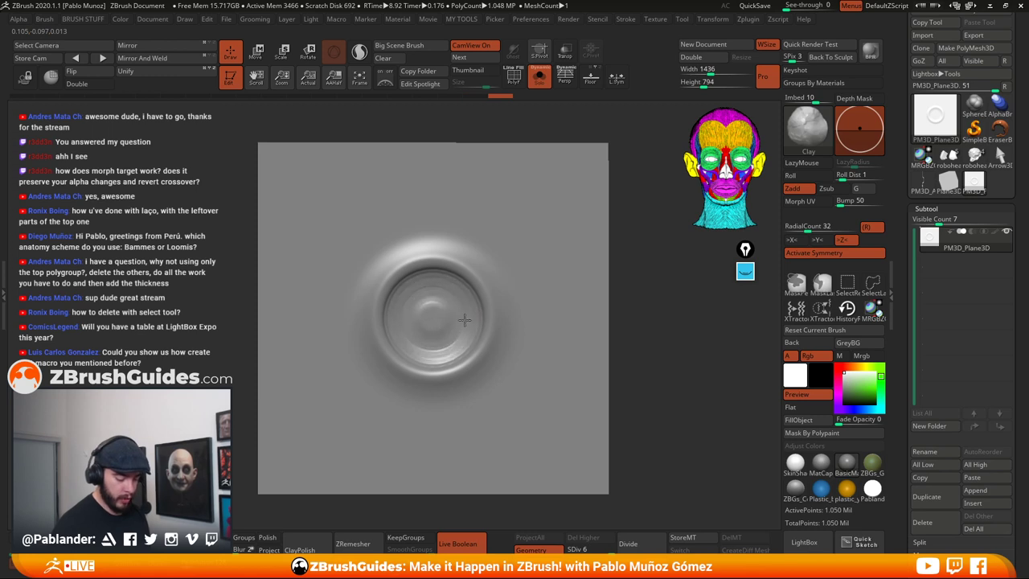
pyautogui.moveTo(446, 321); pyautogui.dragTo(432, 317)
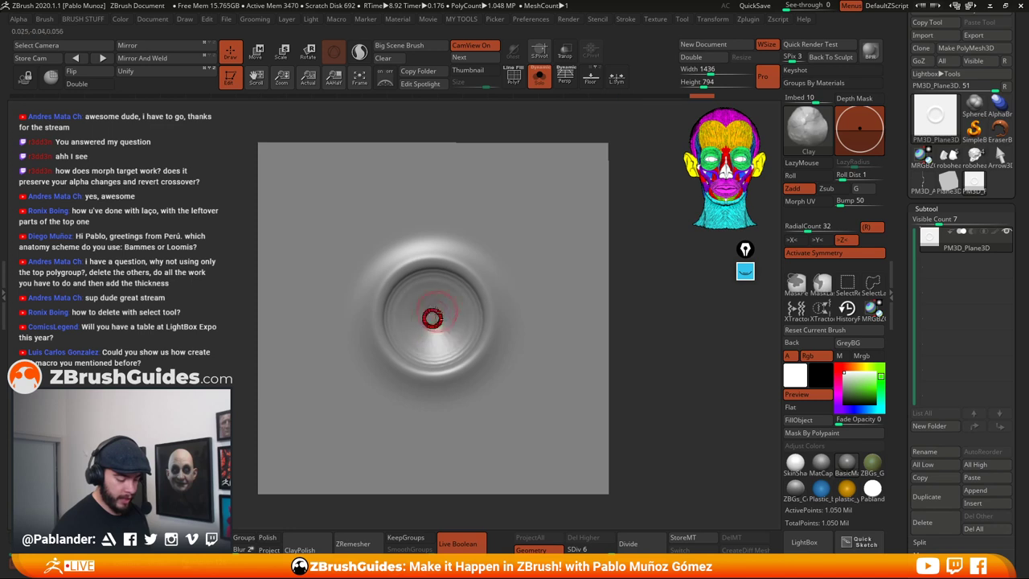
pyautogui.hotkey('ctrl', 'z')
pyautogui.hotkey('ctrl', 'shift', 'z')
pyautogui.hotkey('ctrl', 'shift', 'z')
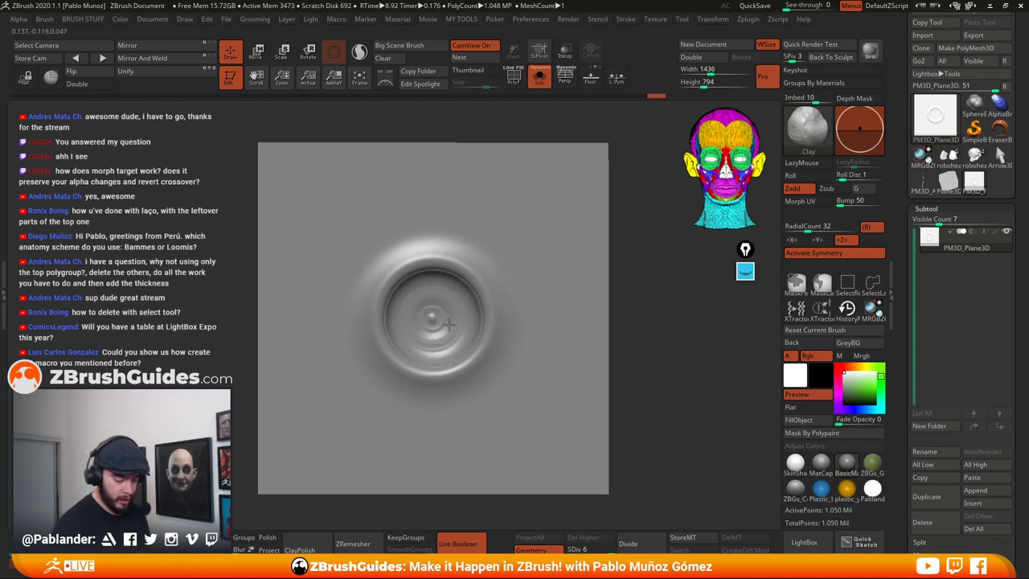
# Smooth away the concentric bumps on the floor of the circular recess and soften its rim
pyautogui.moveTo(434, 320)
pyautogui.keyDown('shift'); pyautogui.mouseDown()
pyautogui.moveTo(436, 333)
pyautogui.moveTo(434, 323)
pyautogui.moveTo(462, 342)
pyautogui.moveTo(444, 311)
pyautogui.moveTo(401, 311)
pyautogui.moveTo(431, 317)
pyautogui.mouseUp(); pyautogui.keyUp('shift')
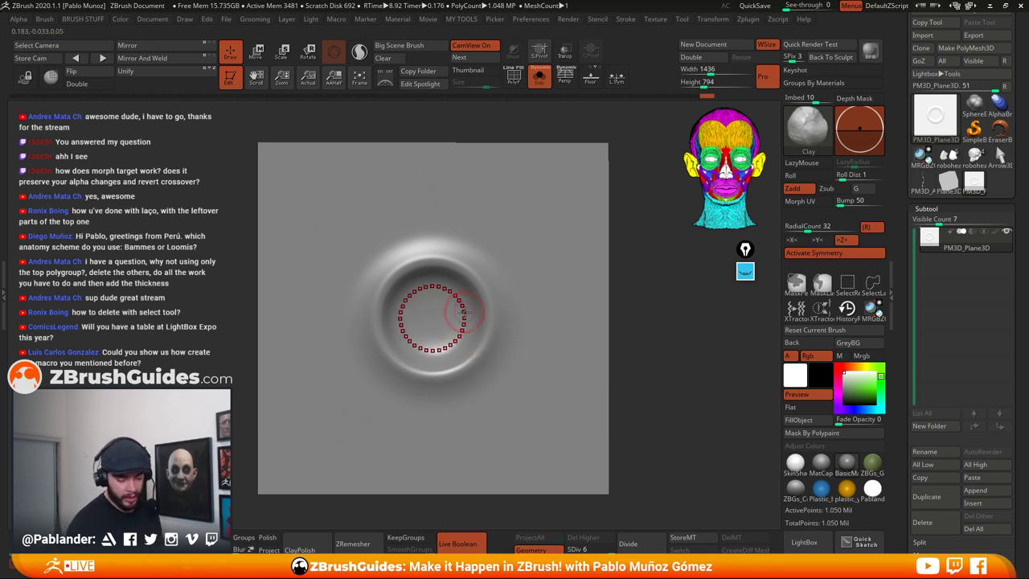
pyautogui.keyDown('shift'); pyautogui.moveTo(474, 320); pyautogui.dragTo(472, 314); pyautogui.keyUp('shift')
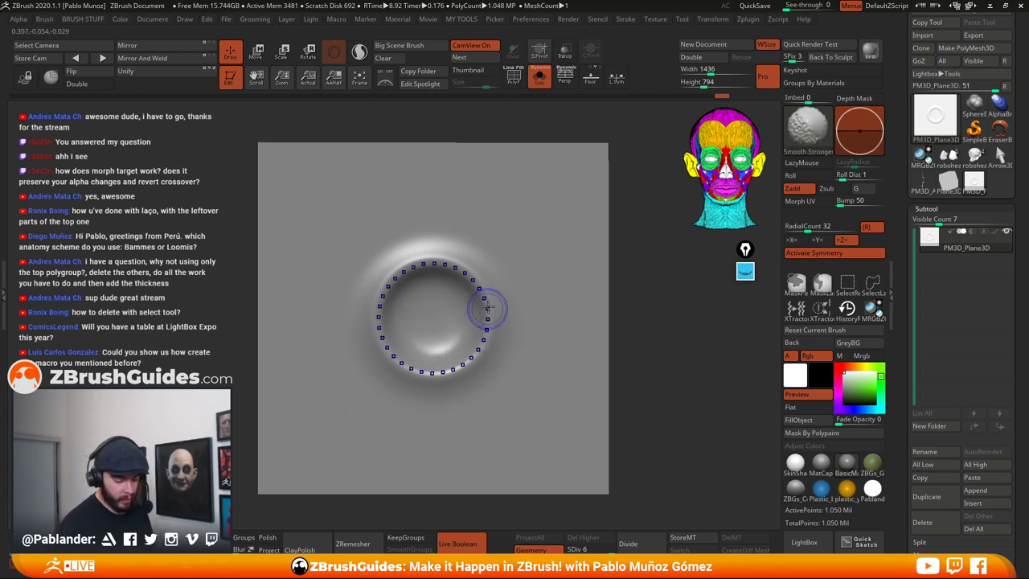
# Mask the circular rim around the recess with radial symmetry and soften the edges of the mask
pyautogui.moveTo(533, 299)
pyautogui.mouseDown(button='right')
pyautogui.moveTo(606, 312)
pyautogui.moveTo(524, 306)
pyautogui.moveTo(484, 291)
pyautogui.moveTo(522, 309)
pyautogui.moveTo(559, 299)
pyautogui.mouseUp(button='right')
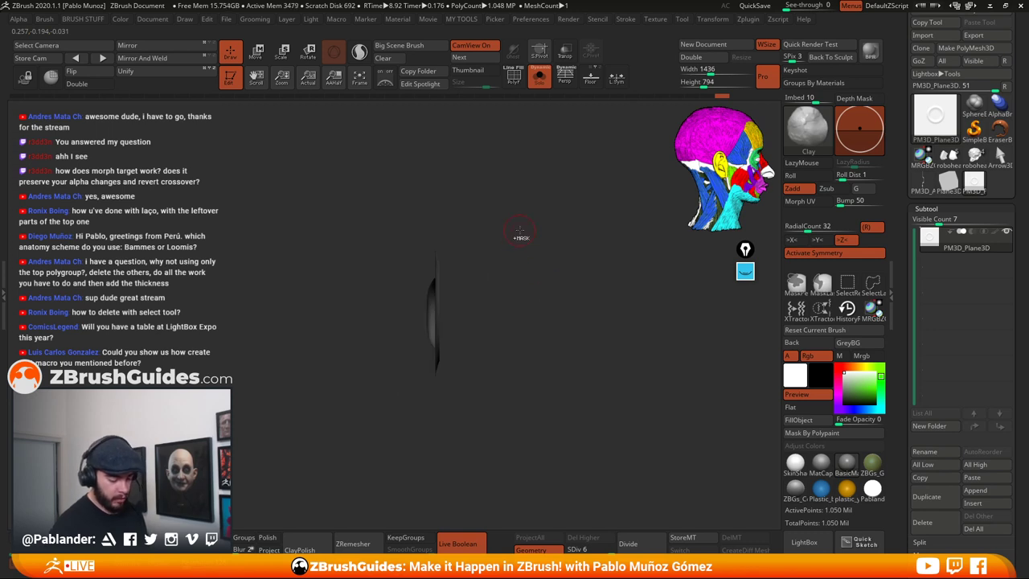
pyautogui.keyDown('ctrl'); pyautogui.moveTo(530, 207); pyautogui.dragTo(436, 389); pyautogui.keyUp('ctrl')
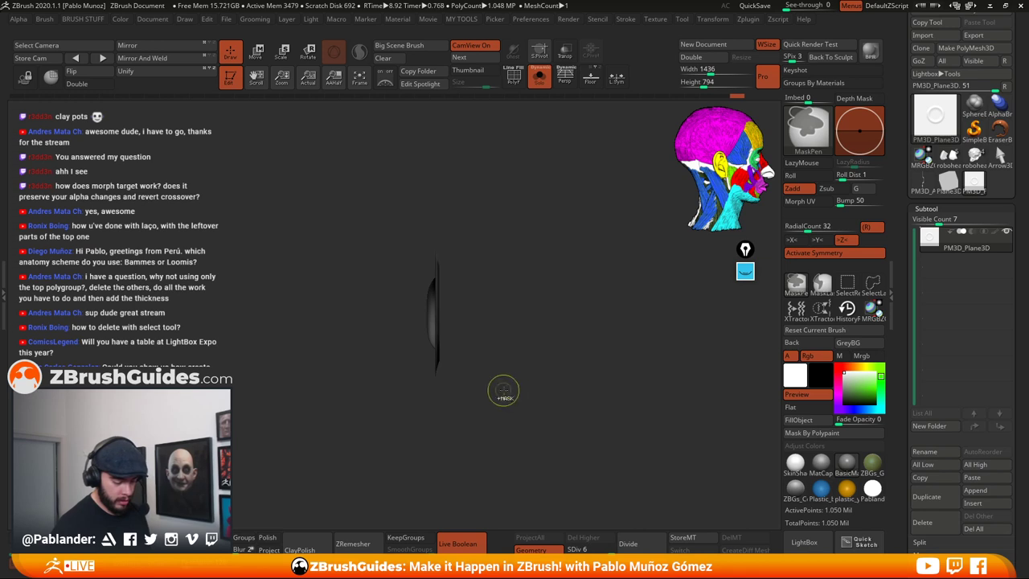
pyautogui.moveTo(560, 358)
pyautogui.mouseDown(button='right')
pyautogui.moveTo(523, 353)
pyautogui.moveTo(613, 322)
pyautogui.moveTo(574, 320)
pyautogui.mouseUp(button='right')
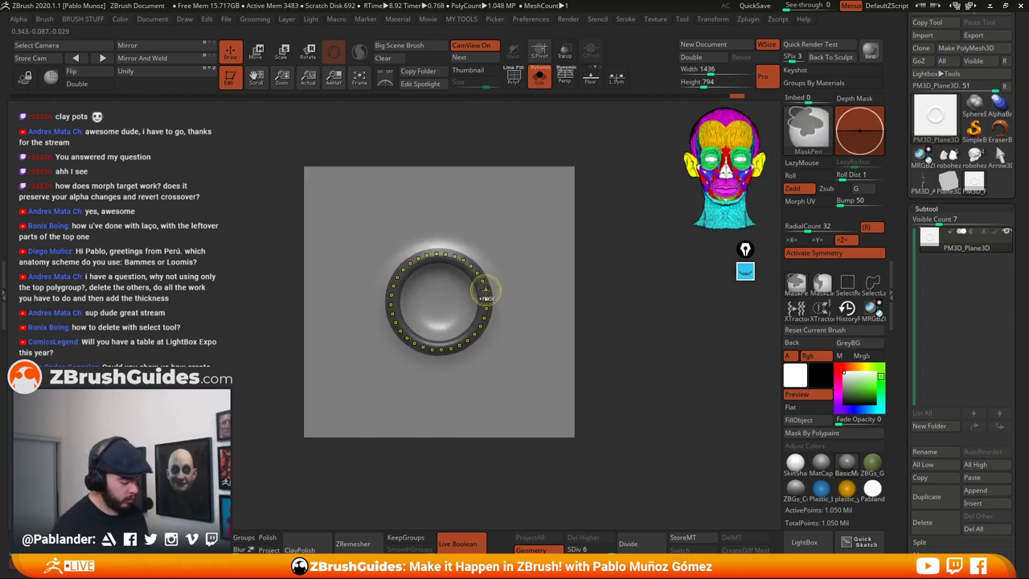
pyautogui.hotkey('ctrl', 'z')
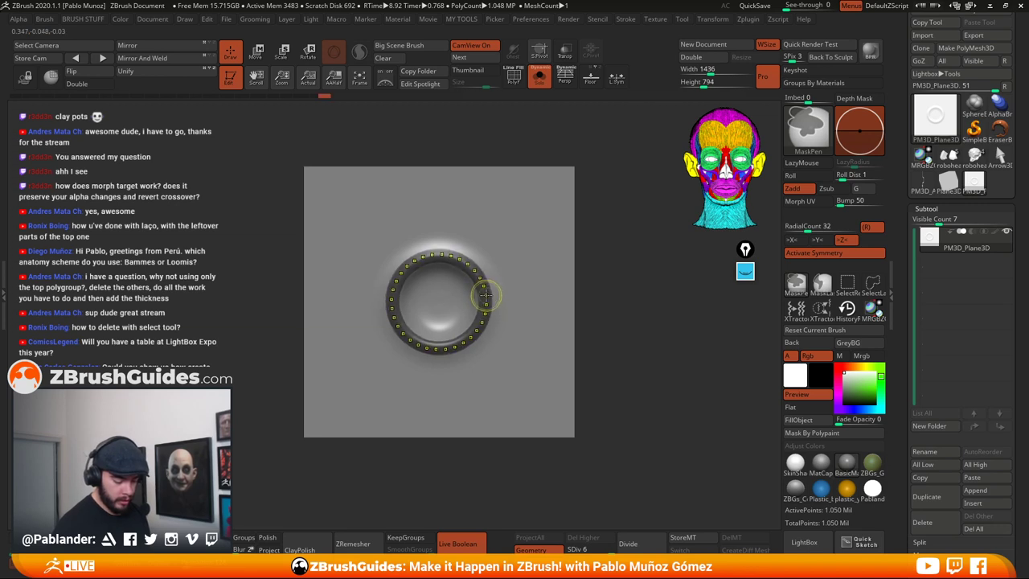
pyautogui.hotkey('ctrl', 'shift', 'z')
pyautogui.hotkey('ctrl', 'shift', 'z')
pyautogui.hotkey('ctrl', 'shift', 'z')
pyautogui.hotkey('ctrl', 'shift', 'z')
pyautogui.hotkey('ctrl', 'shift', 'z')
pyautogui.hotkey('ctrl', 'shift', 'z')
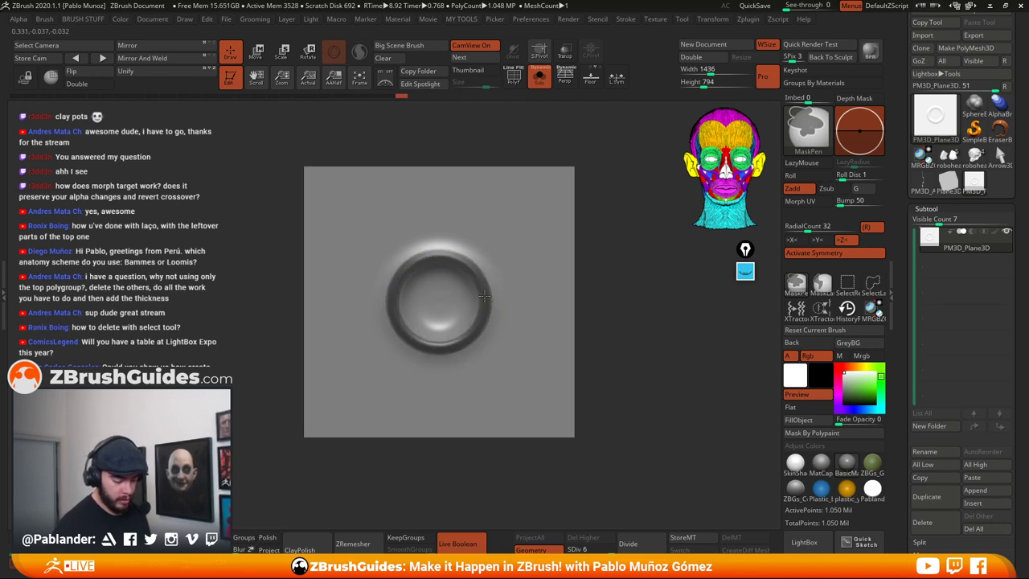
pyautogui.hotkey('ctrl', 'shift', 'z')
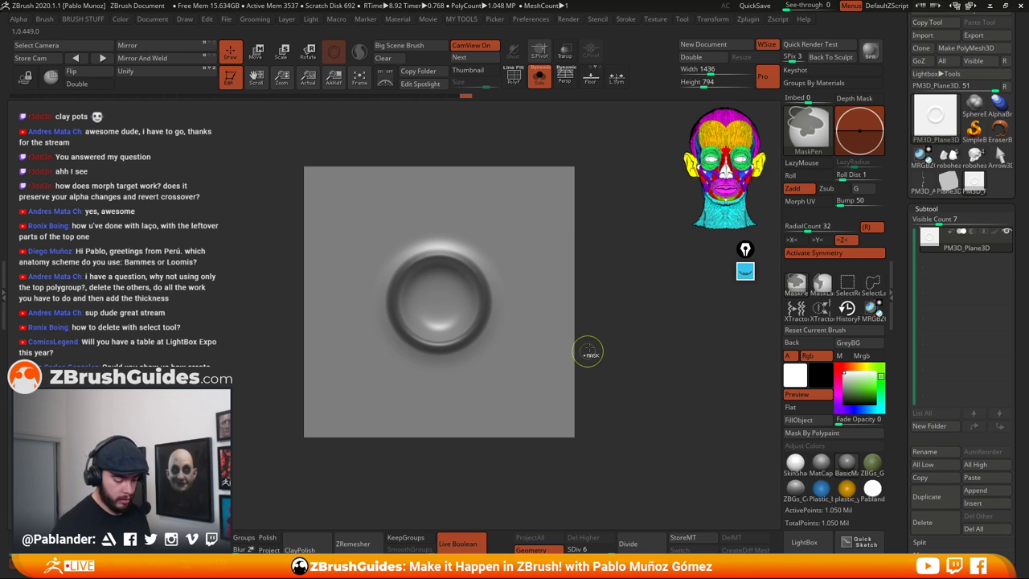
# Invert the mask and raise the rim forward from the plane along the Z axis
pyautogui.keyDown('ctrl'); pyautogui.click(618, 311); pyautogui.keyUp('ctrl')
pyautogui.keyDown('shift'); pyautogui.moveTo(608, 308); pyautogui.dragTo(618, 298); pyautogui.keyUp('shift')
pyautogui.click(257, 57)
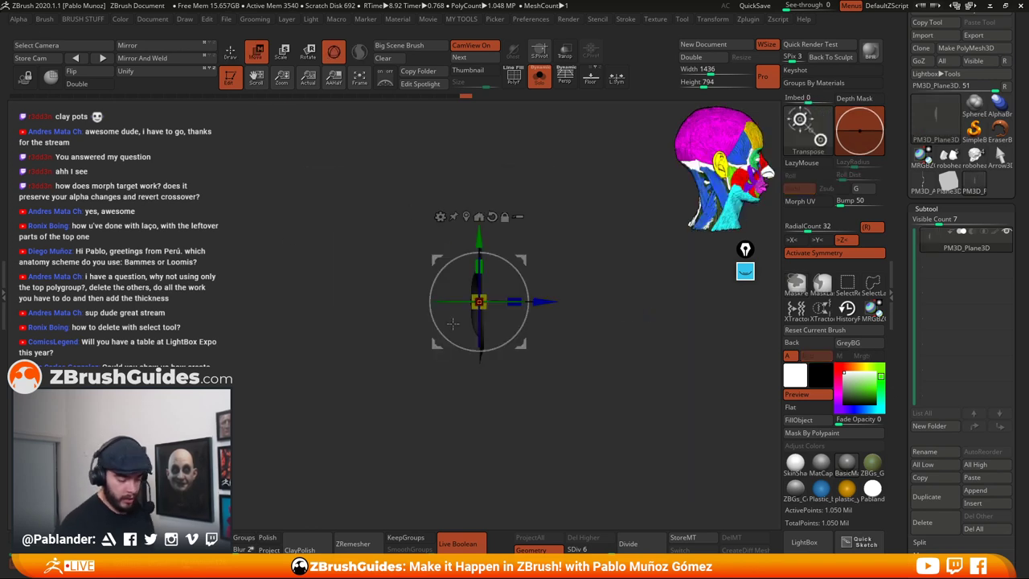
pyautogui.moveTo(541, 301); pyautogui.dragTo(552, 299)
pyautogui.keyDown('shift'); pyautogui.moveTo(635, 322); pyautogui.dragTo(563, 318); pyautogui.keyUp('shift')
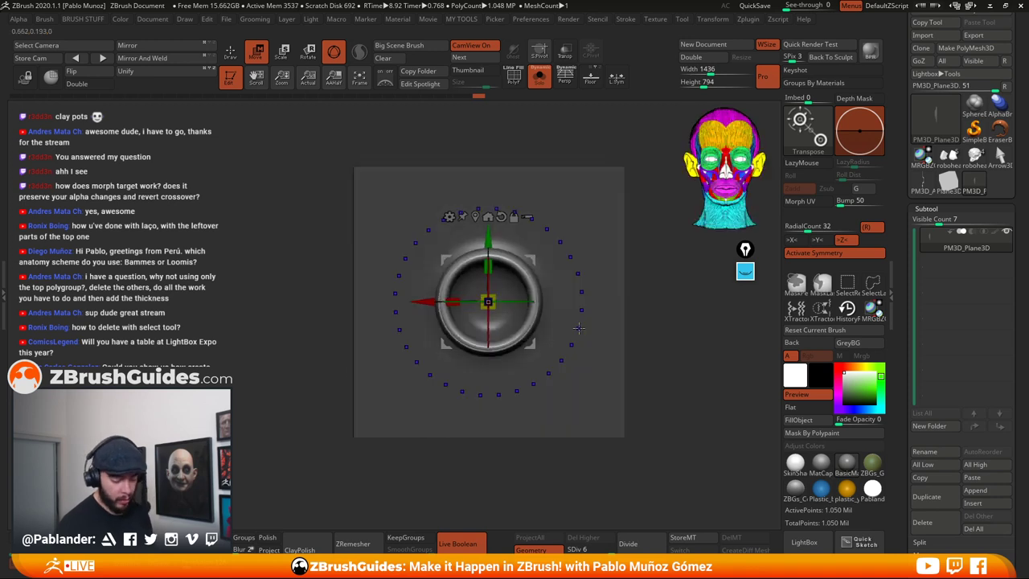
pyautogui.keyDown('ctrl'); pyautogui.moveTo(554, 316); pyautogui.dragTo(551, 340, button='right'); pyautogui.keyUp('ctrl')
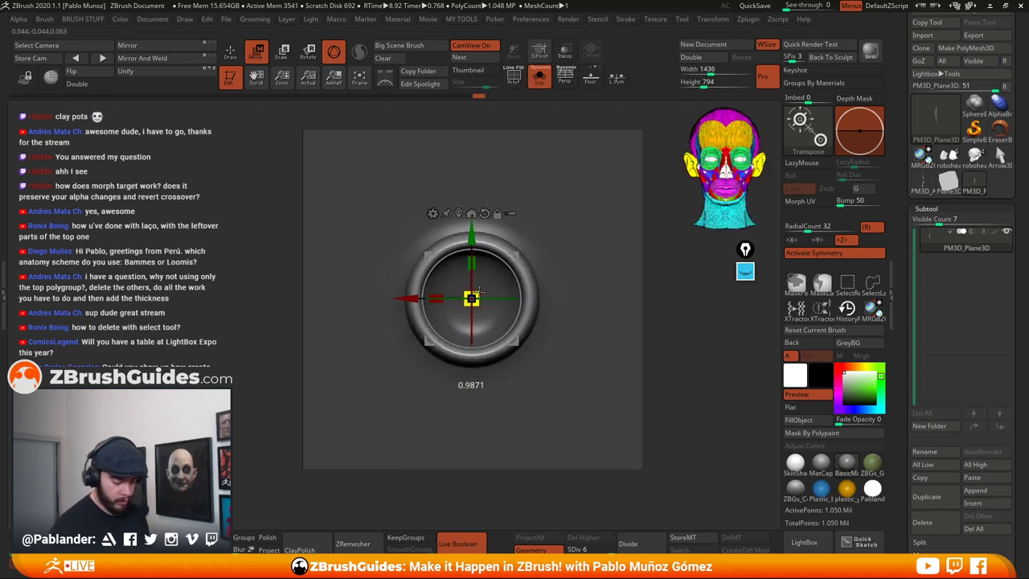
# Return to Draw mode and smooth the raised rim and the surface surrounding it
pyautogui.press('q')
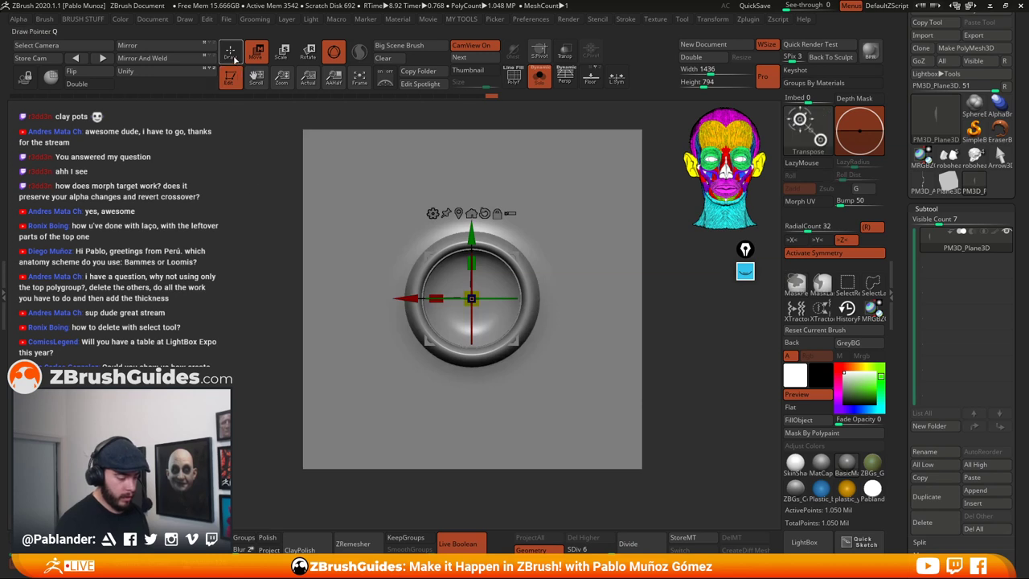
pyautogui.press('space')
pyautogui.press('shift')
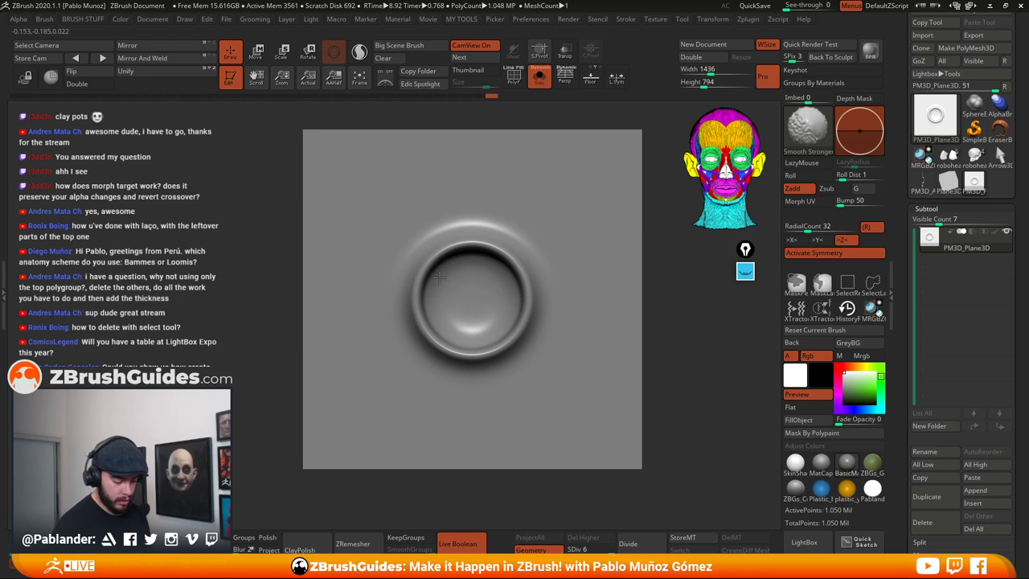
pyautogui.moveTo(473, 262)
pyautogui.mouseDown(button='right')
pyautogui.moveTo(581, 298)
pyautogui.moveTo(587, 317)
pyautogui.moveTo(589, 302)
pyautogui.mouseUp(button='right')
pyautogui.press('space')
pyautogui.moveTo(675, 302); pyautogui.dragTo(617, 289, button='right')
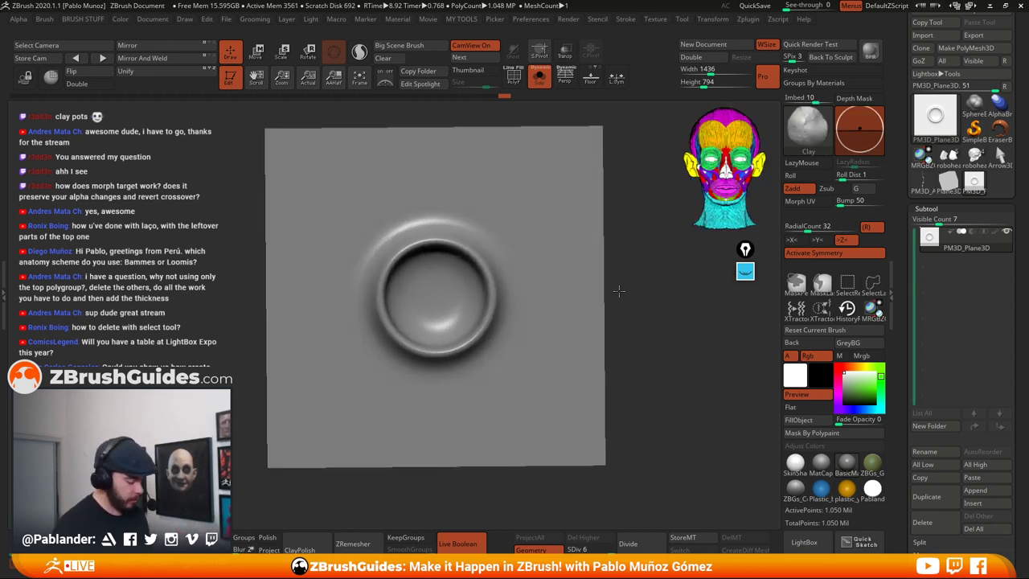
pyautogui.moveTo(508, 306)
pyautogui.keyDown('alt'); pyautogui.mouseDown(button='right')
pyautogui.moveTo(508, 292)
pyautogui.moveTo(508, 315)
pyautogui.moveTo(562, 298)
pyautogui.mouseUp(button='right'); pyautogui.keyUp('alt')
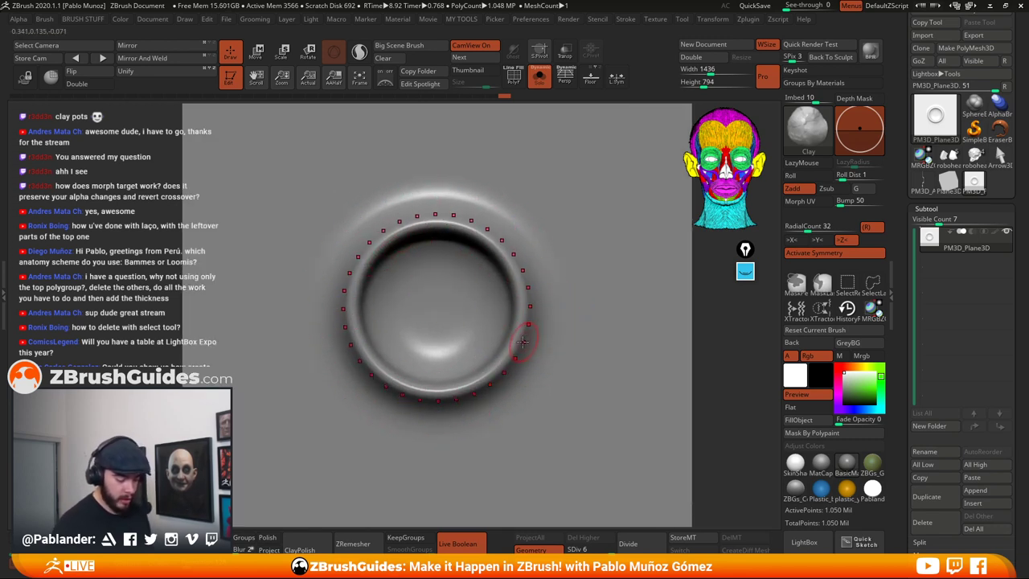
pyautogui.press('shift')
pyautogui.moveTo(510, 220)
pyautogui.keyDown('shift'); pyautogui.mouseDown()
pyautogui.moveTo(471, 197)
pyautogui.moveTo(521, 230)
pyautogui.moveTo(552, 276)
pyautogui.moveTo(474, 194)
pyautogui.mouseUp(); pyautogui.keyUp('shift')
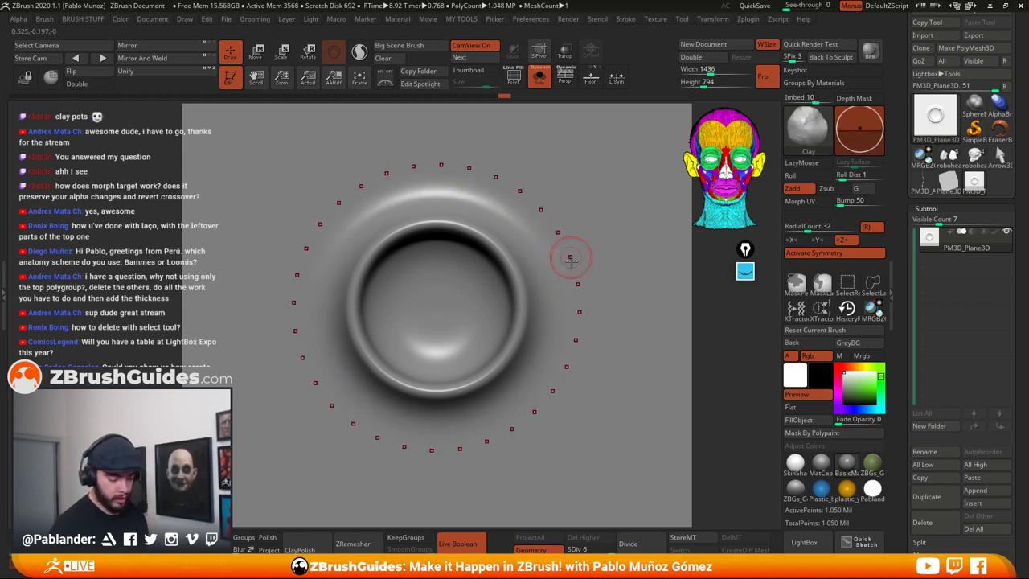
# Flatten the top of the raised rim all around with the hPolish brush
pyautogui.press('b')
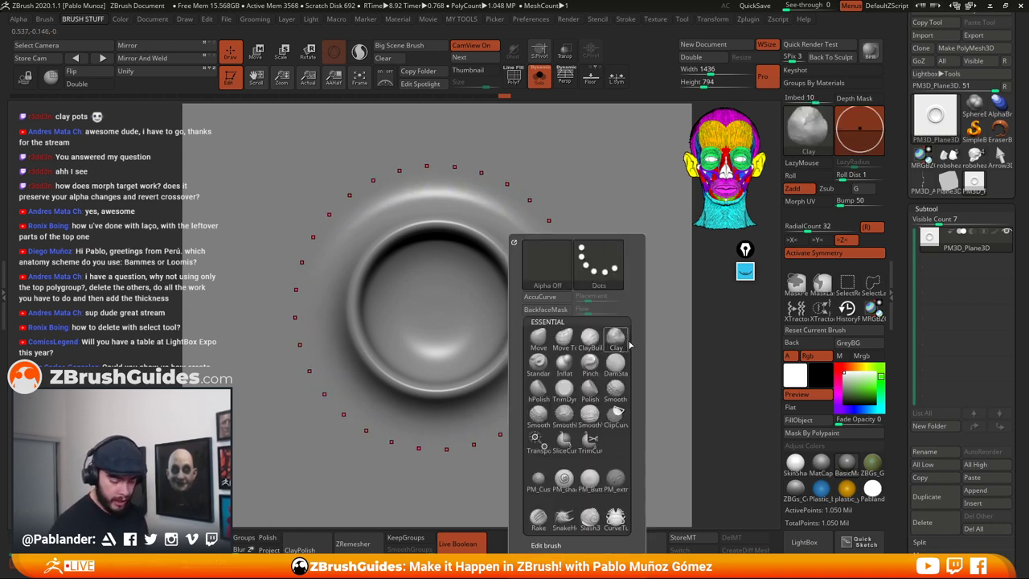
pyautogui.click(538, 392)
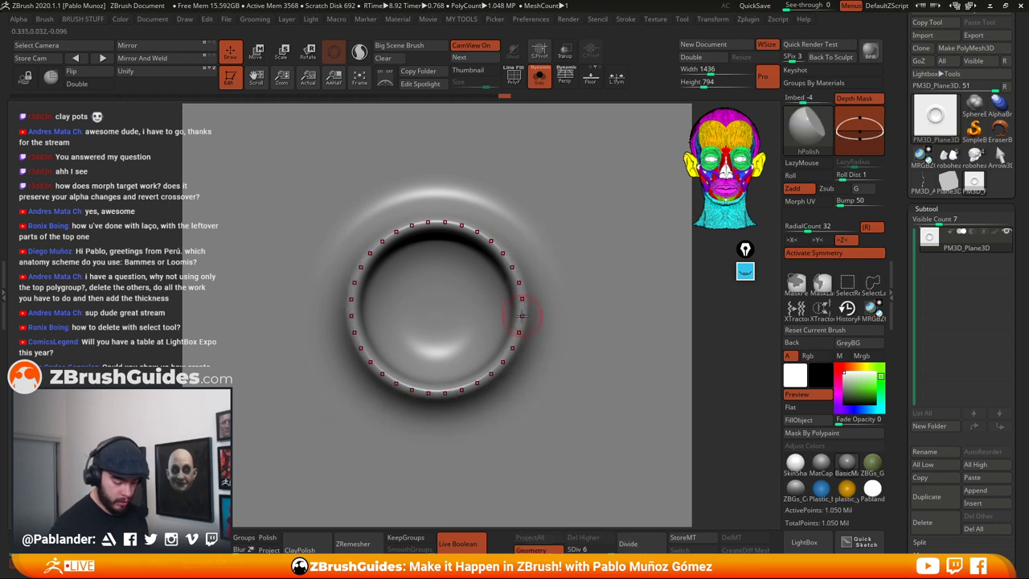
pyautogui.press('space')
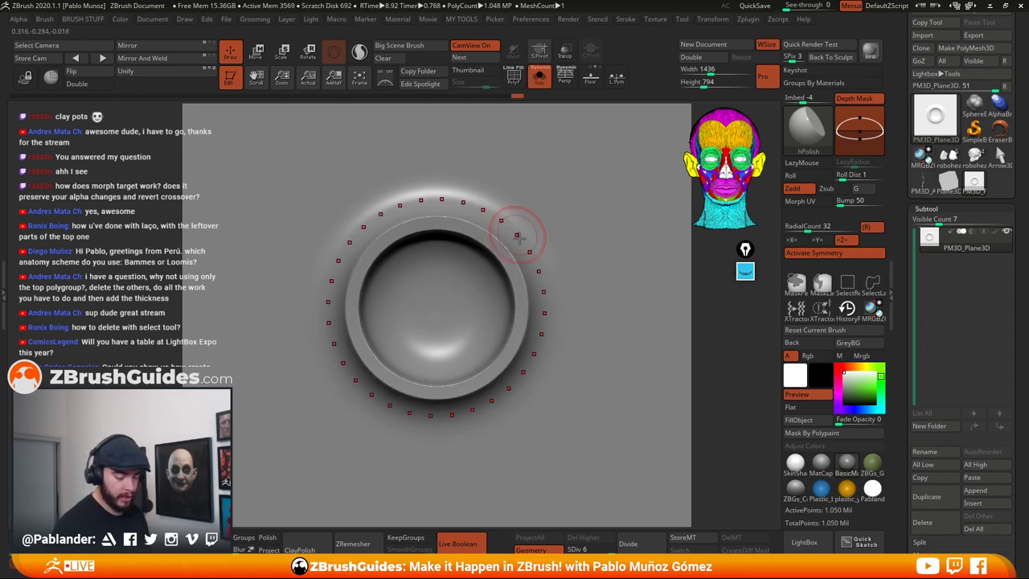
# Smooth the inner wall and floor of the recess inside the flattened rim
pyautogui.press('shift')
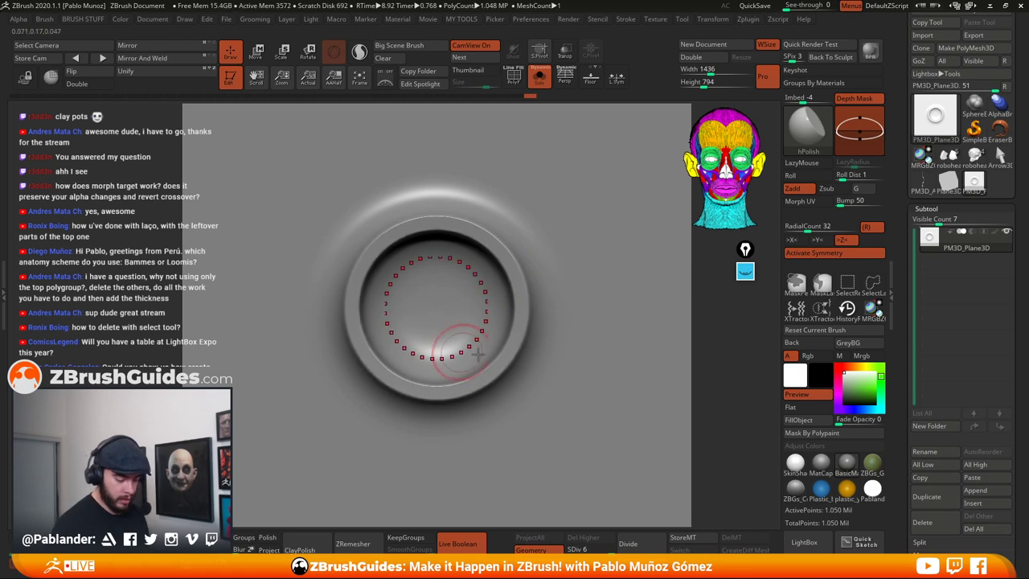
pyautogui.moveTo(537, 336)
pyautogui.mouseDown(button='right')
pyautogui.moveTo(490, 321)
pyautogui.moveTo(536, 314)
pyautogui.moveTo(558, 339)
pyautogui.mouseUp(button='right')
pyautogui.press('space')
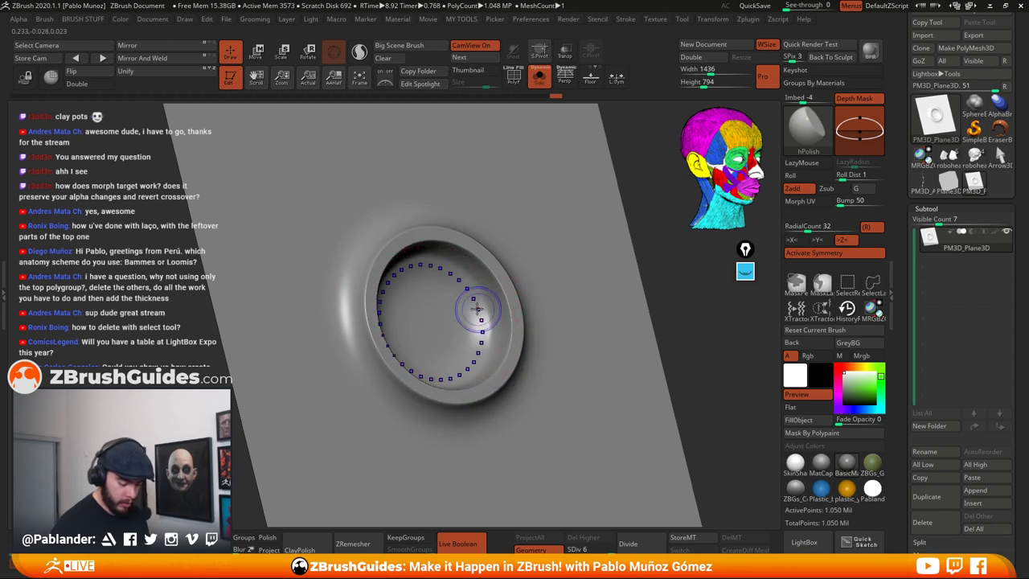
pyautogui.keyDown('shift'); pyautogui.moveTo(503, 326); pyautogui.dragTo(480, 305, button='right'); pyautogui.keyUp('shift')
pyautogui.moveTo(480, 304)
pyautogui.mouseDown()
pyautogui.moveTo(474, 320)
pyautogui.moveTo(442, 301)
pyautogui.moveTo(483, 292)
pyautogui.moveTo(455, 303)
pyautogui.mouseUp()
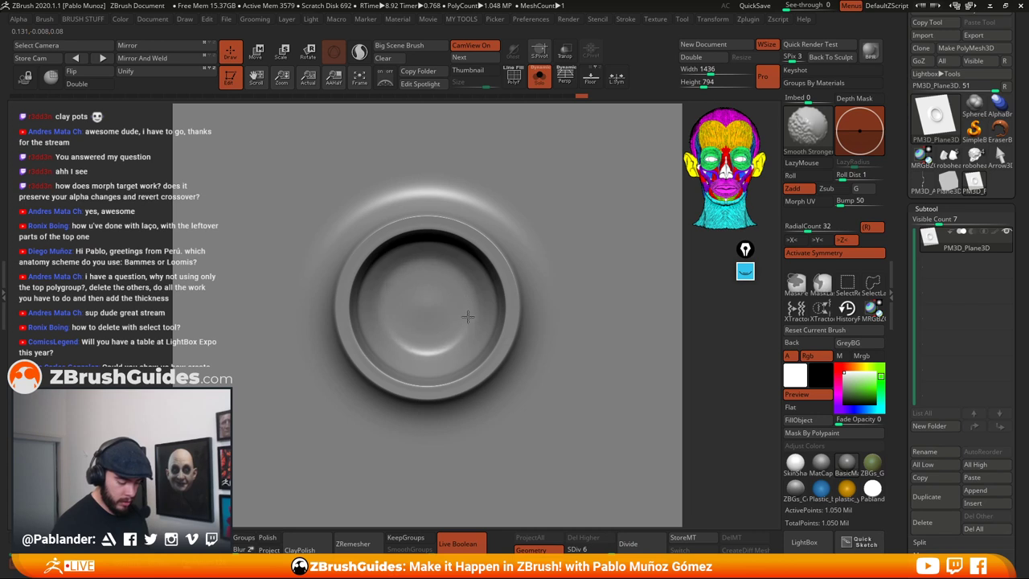
# Set the radial symmetry count to 3
pyautogui.keyDown('ctrl'); pyautogui.moveTo(551, 329); pyautogui.dragTo(530, 318, button='right'); pyautogui.keyUp('ctrl')
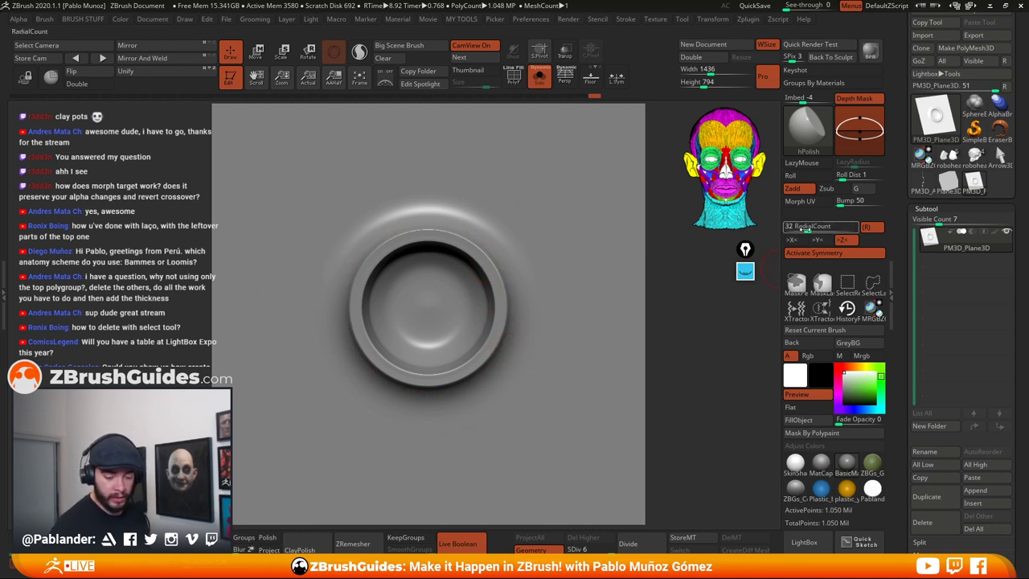
pyautogui.click(804, 229)
pyautogui.write('3')
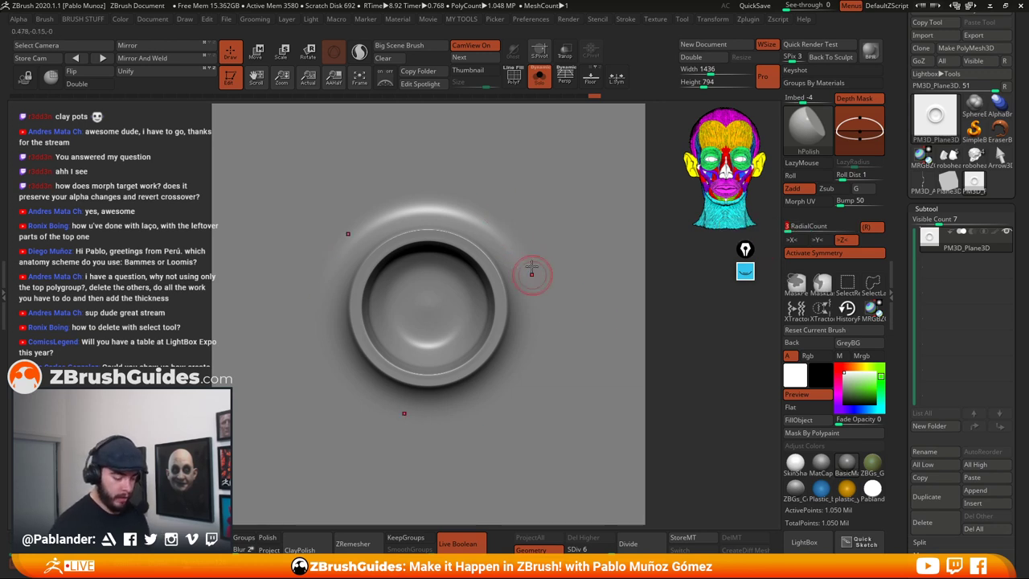
# Try to carve three radial grooves across the rim with the DamStandard brush
pyautogui.write('bds')
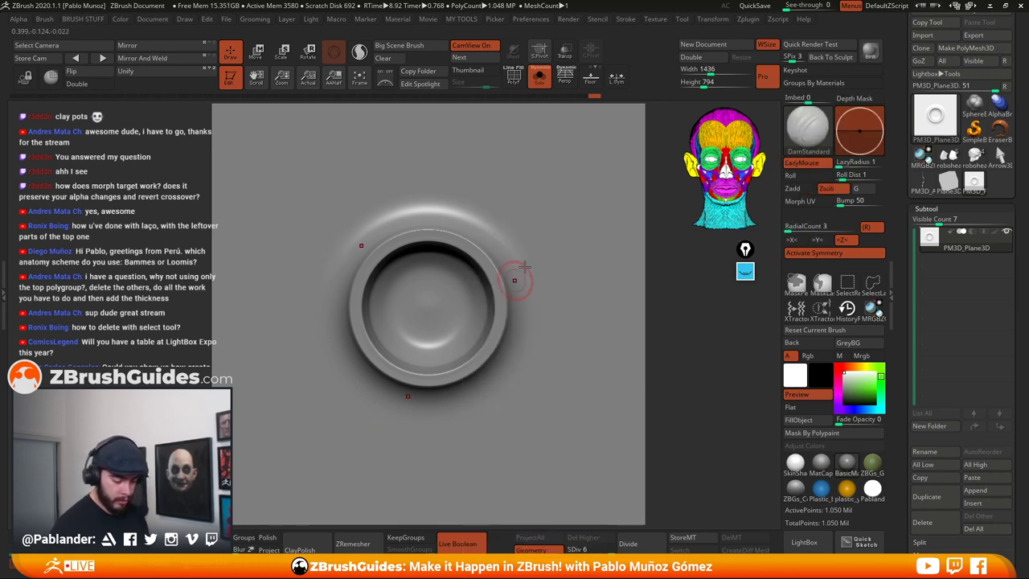
pyautogui.press('space')
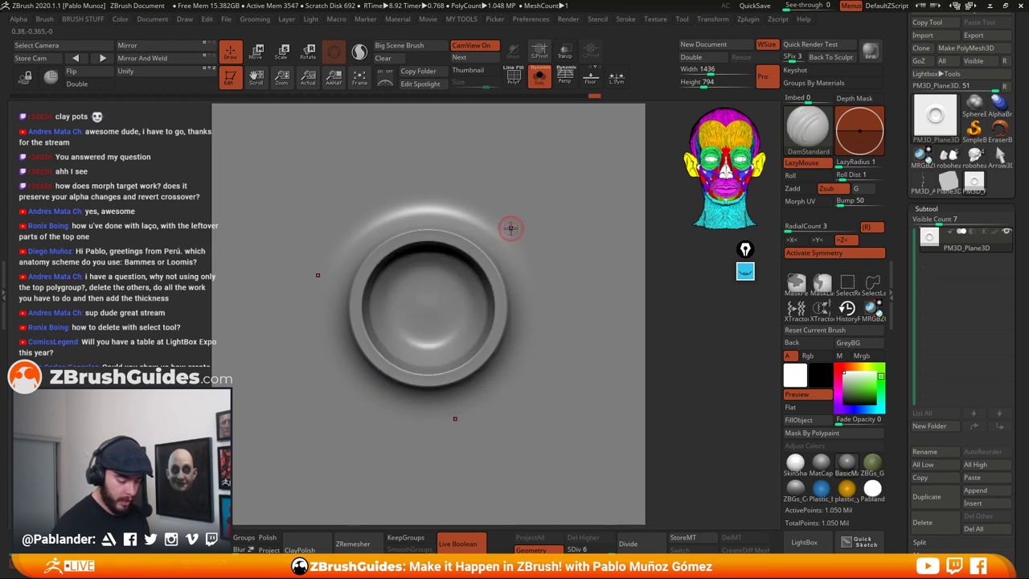
pyautogui.moveTo(510, 231); pyautogui.dragTo(483, 258)
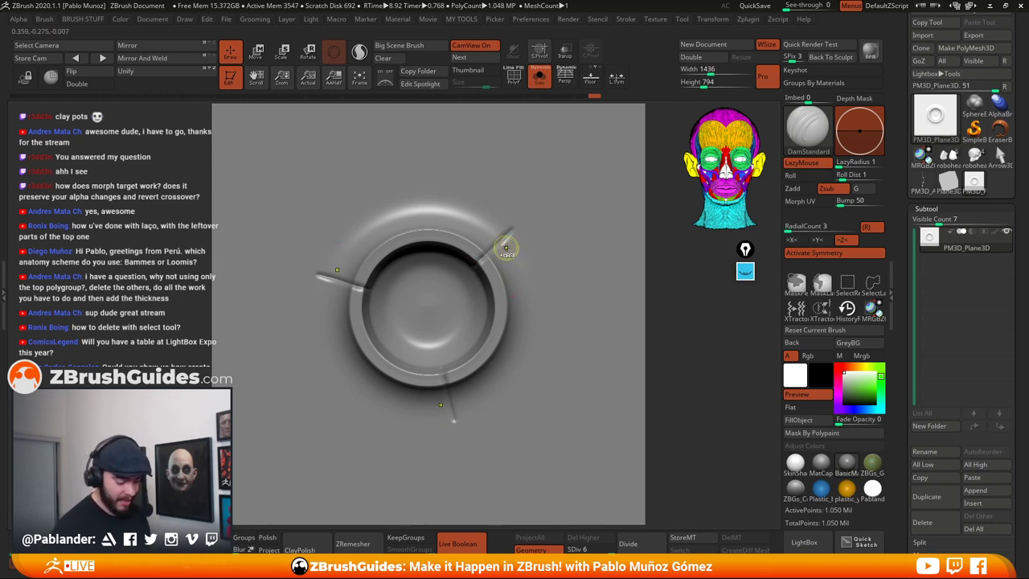
pyautogui.hotkey('ctrl', 'z')
pyautogui.moveTo(515, 223); pyautogui.dragTo(426, 315)
pyautogui.hotkey('ctrl', 'z')
pyautogui.hotkey('ctrl', 'z')
# Store a morph target of the plane and sculpt three evenly spaced patches on the rim's outer edge with the Clay brush
pyautogui.moveTo(504, 285); pyautogui.dragTo(539, 280, button='right')
pyautogui.press('space')
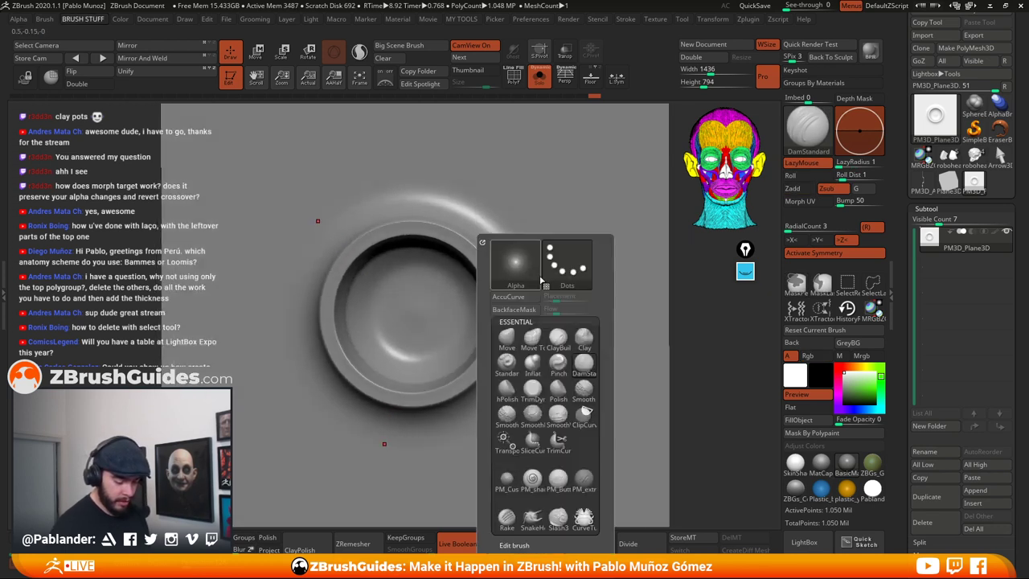
pyautogui.click(584, 340)
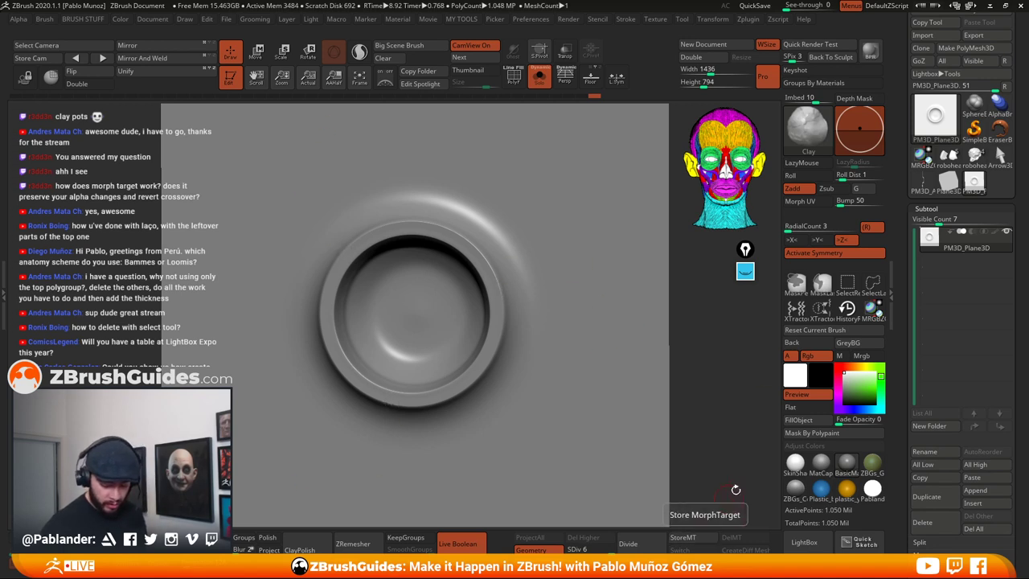
pyautogui.click(696, 541)
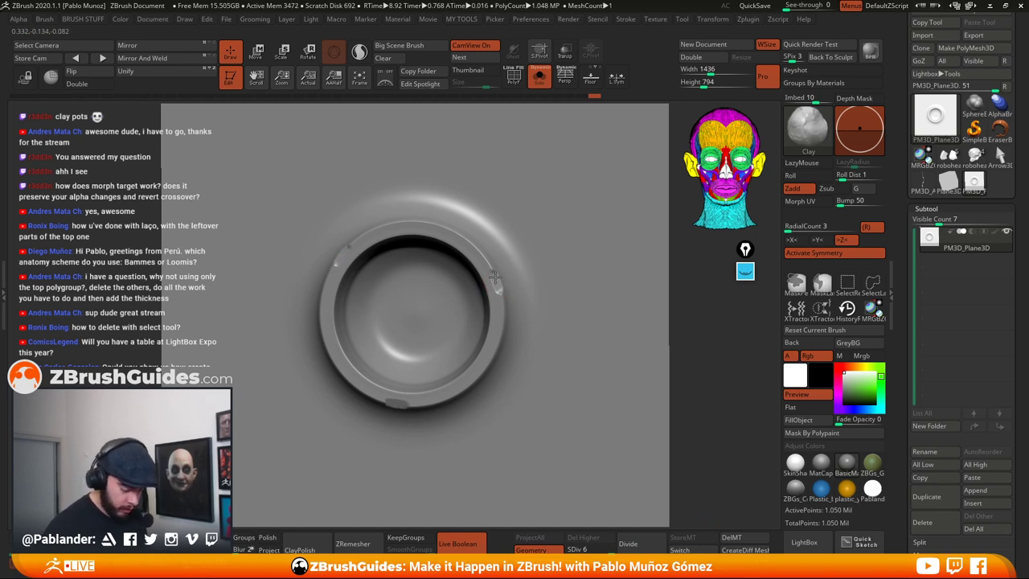
pyautogui.moveTo(493, 273); pyautogui.dragTo(503, 286)
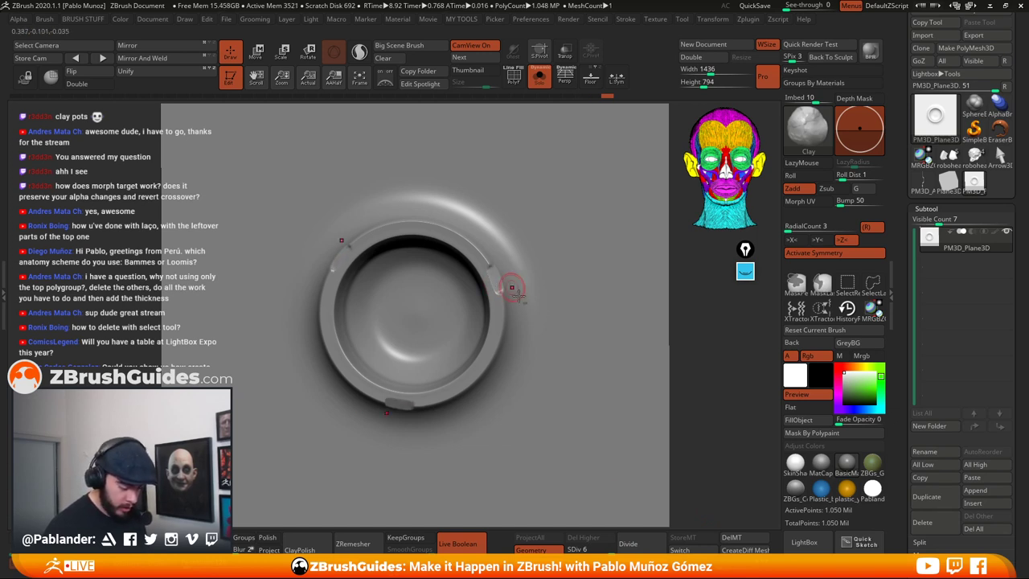
pyautogui.moveTo(549, 323)
pyautogui.mouseDown(button='right')
pyautogui.moveTo(569, 310)
pyautogui.moveTo(558, 317)
pyautogui.mouseUp(button='right')
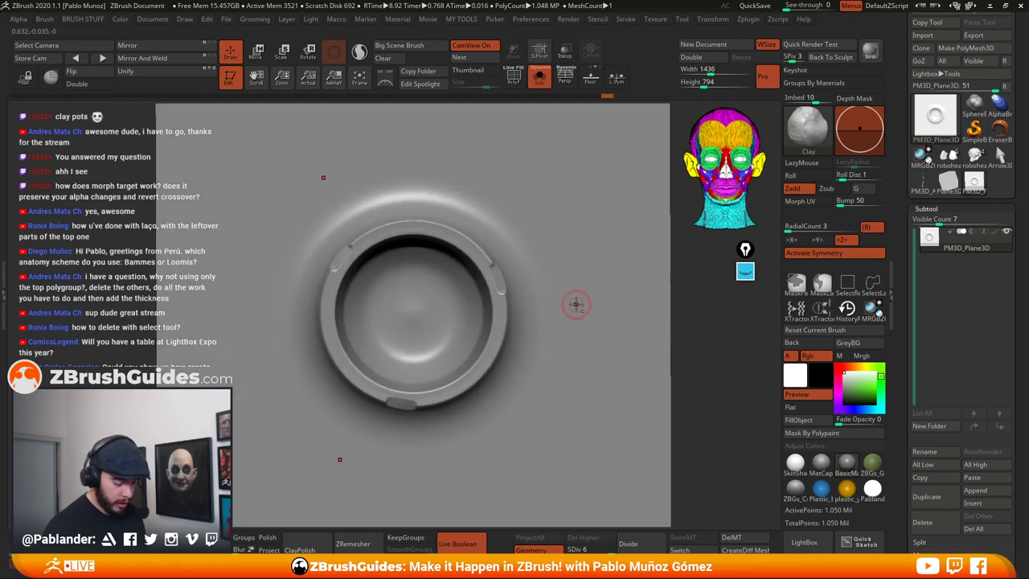
# Brush part of the rim's three outer patches back toward the stored morph target with the Morph_1 brush
pyautogui.press('b')
pyautogui.press('b')
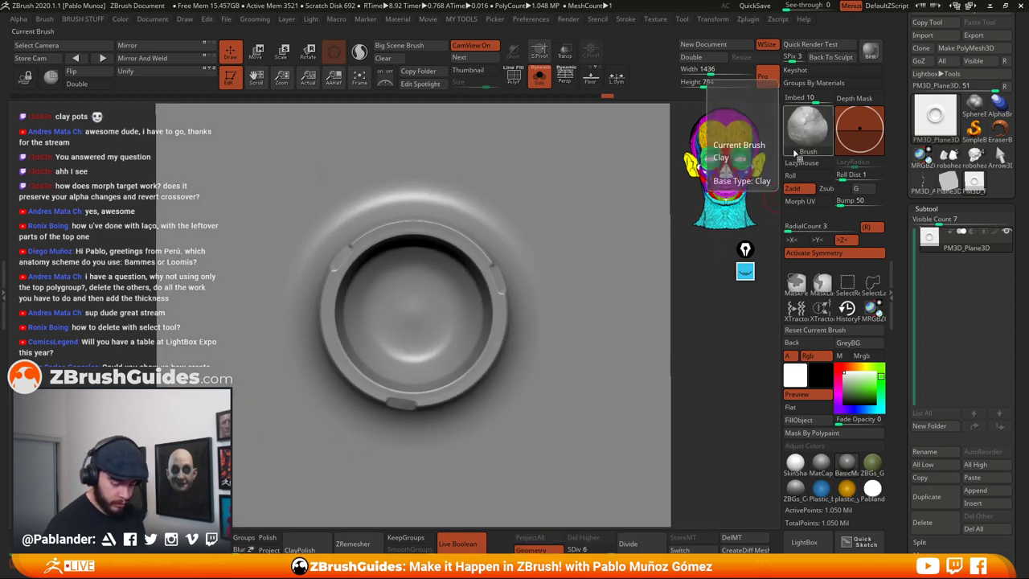
pyautogui.press('b')
pyautogui.click(202, 202)
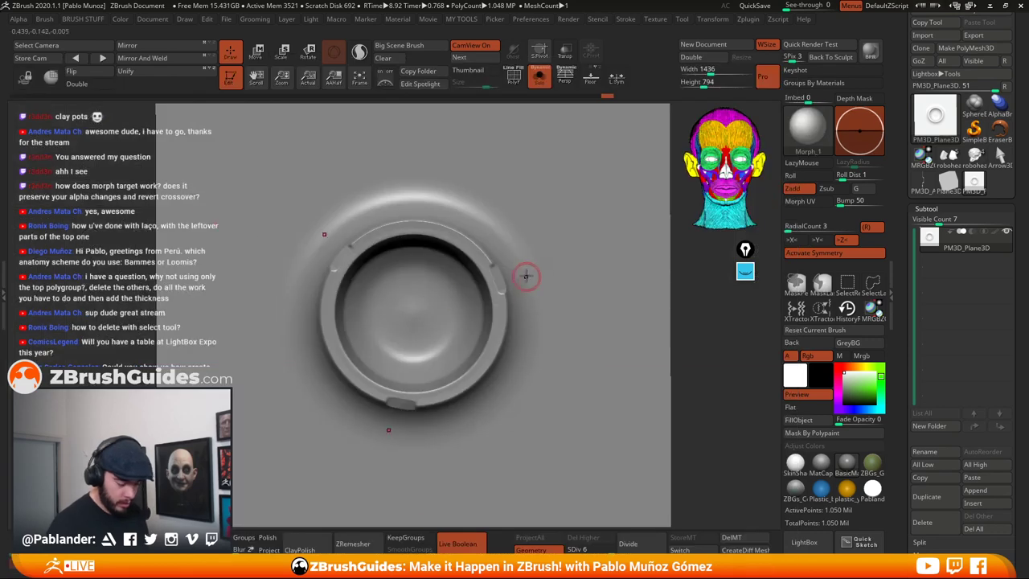
pyautogui.moveTo(511, 308); pyautogui.dragTo(505, 301, button='right')
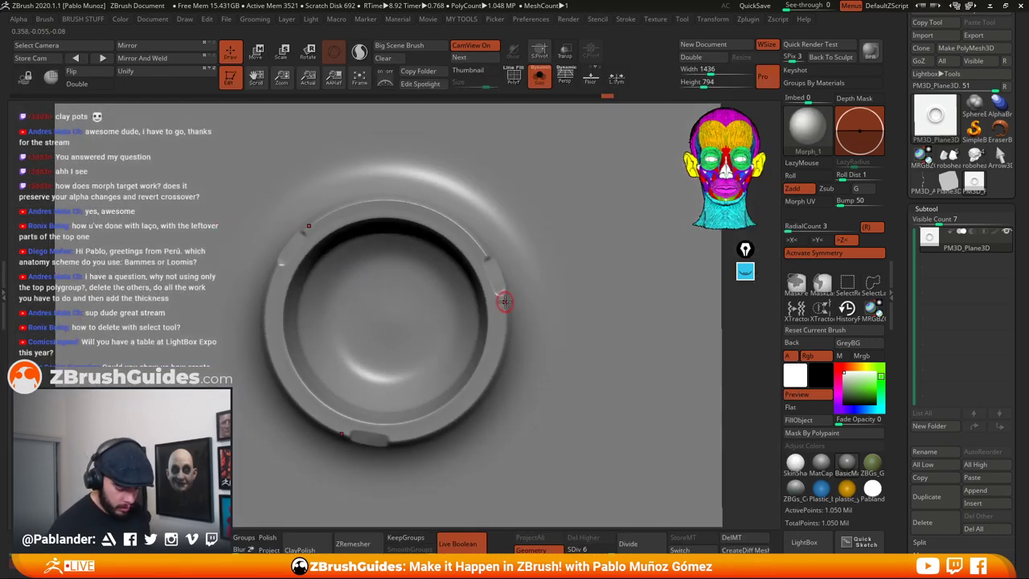
pyautogui.moveTo(511, 292); pyautogui.dragTo(485, 256)
pyautogui.keyDown('ctrl'); pyautogui.moveTo(549, 373); pyautogui.dragTo(500, 387, button='right'); pyautogui.keyUp('ctrl')
pyautogui.rightClick(500, 387)
pyautogui.keyDown('alt'); pyautogui.moveTo(663, 366); pyautogui.dragTo(642, 333, button='right'); pyautogui.keyUp('alt')
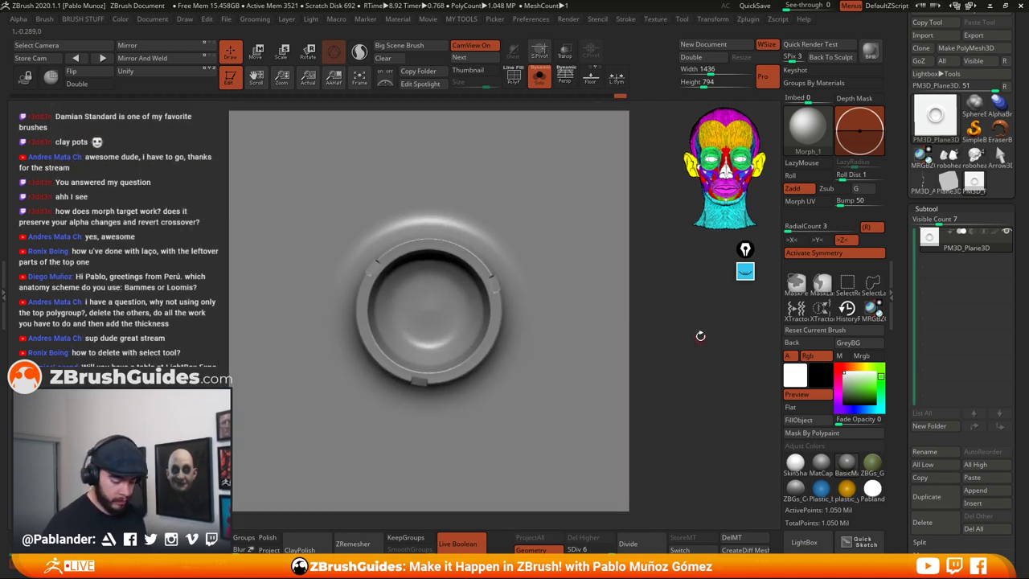
# Delete the plane's stored morph target and dismiss the Morph brush note until the next restart
pyautogui.click(731, 537)
pyautogui.moveTo(666, 394); pyautogui.dragTo(662, 374)
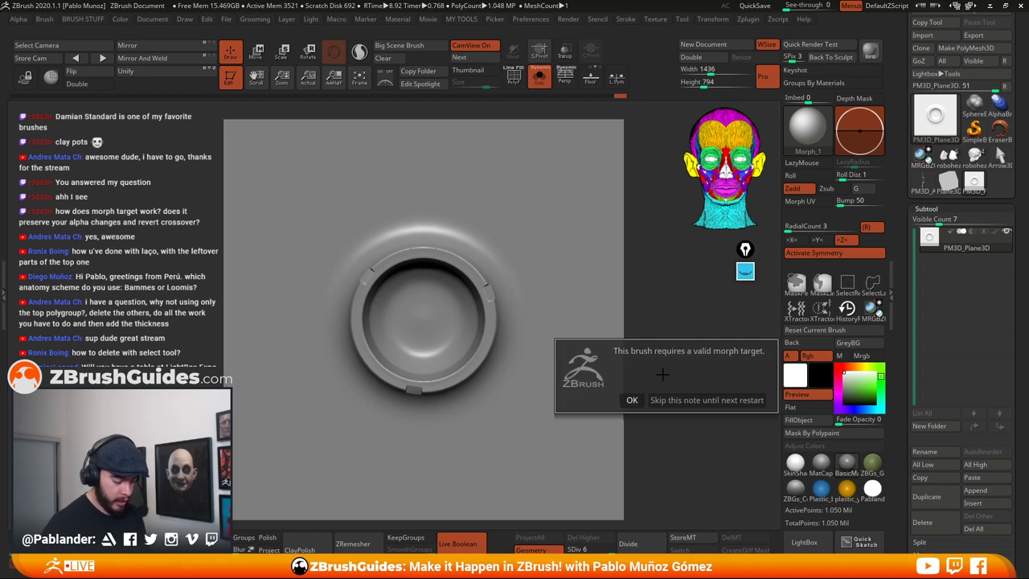
pyautogui.click(670, 400)
# Replace the Morph_1 brush with the custom Standard_1 crack brush
pyautogui.press('b')
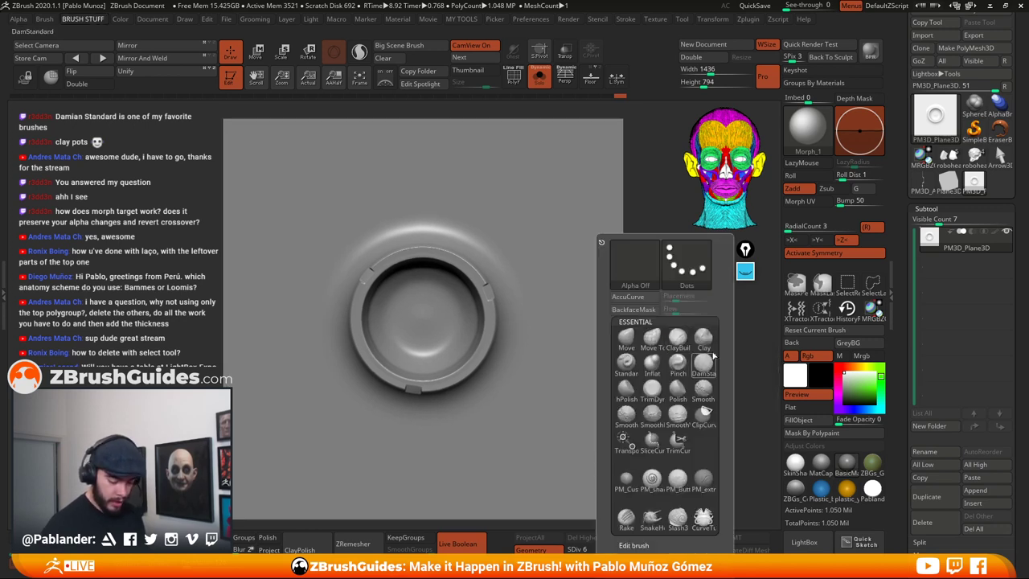
pyautogui.click(629, 366)
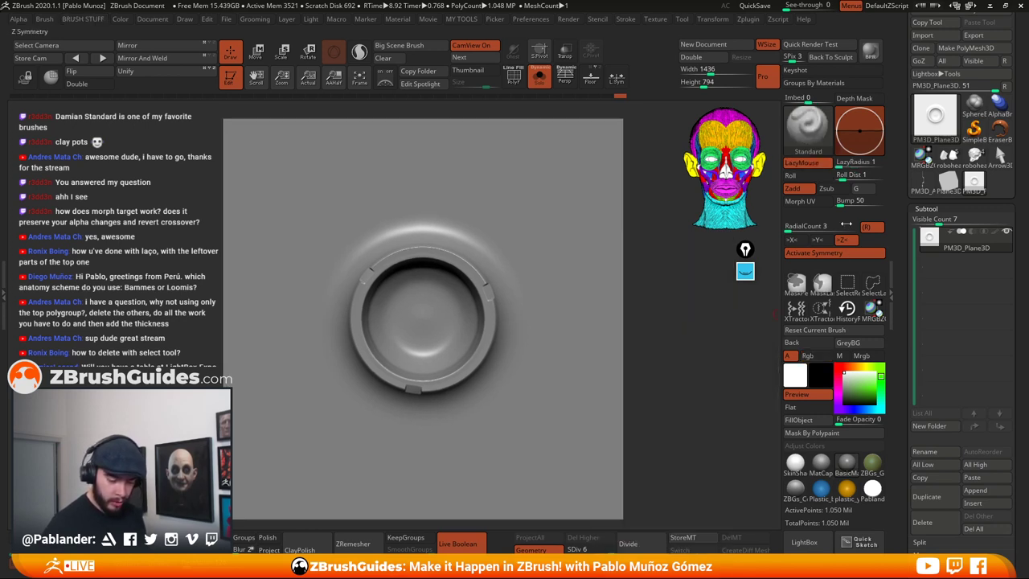
pyautogui.moveTo(682, 343)
pyautogui.keyDown('alt'); pyautogui.mouseDown()
pyautogui.moveTo(665, 370)
pyautogui.moveTo(654, 351)
pyautogui.mouseUp(); pyautogui.keyUp('alt')
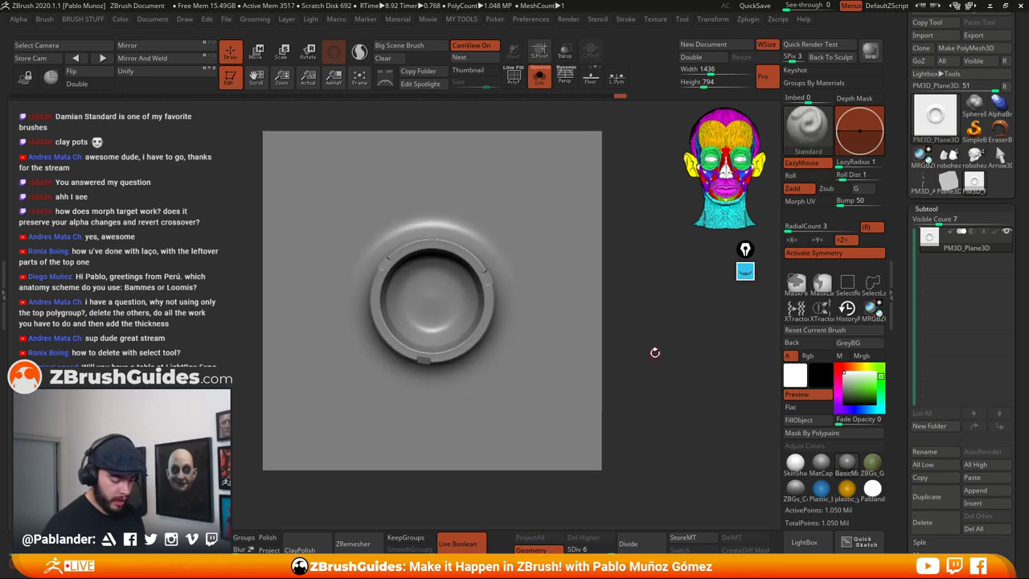
pyautogui.click(813, 131)
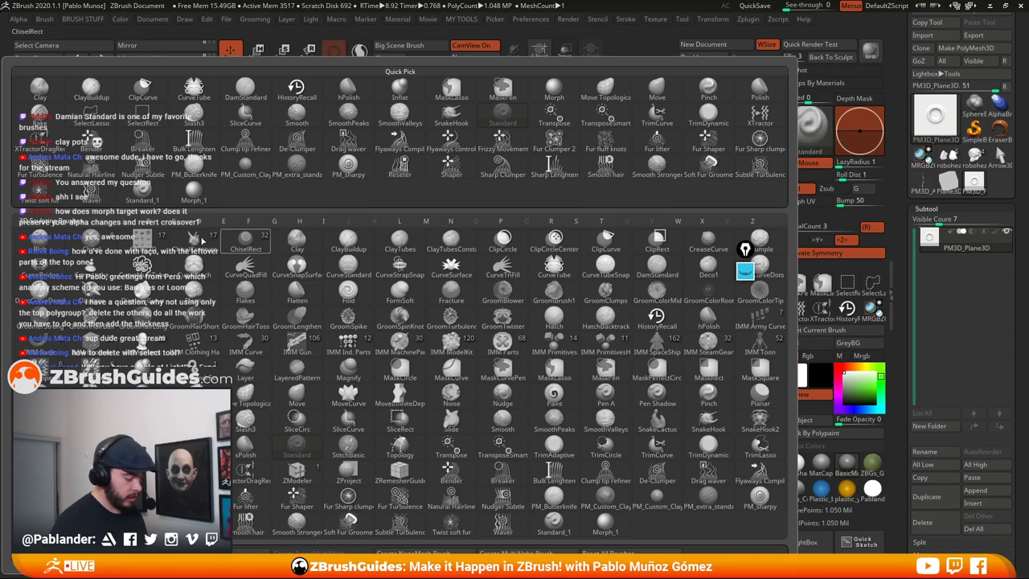
pyautogui.click(144, 195)
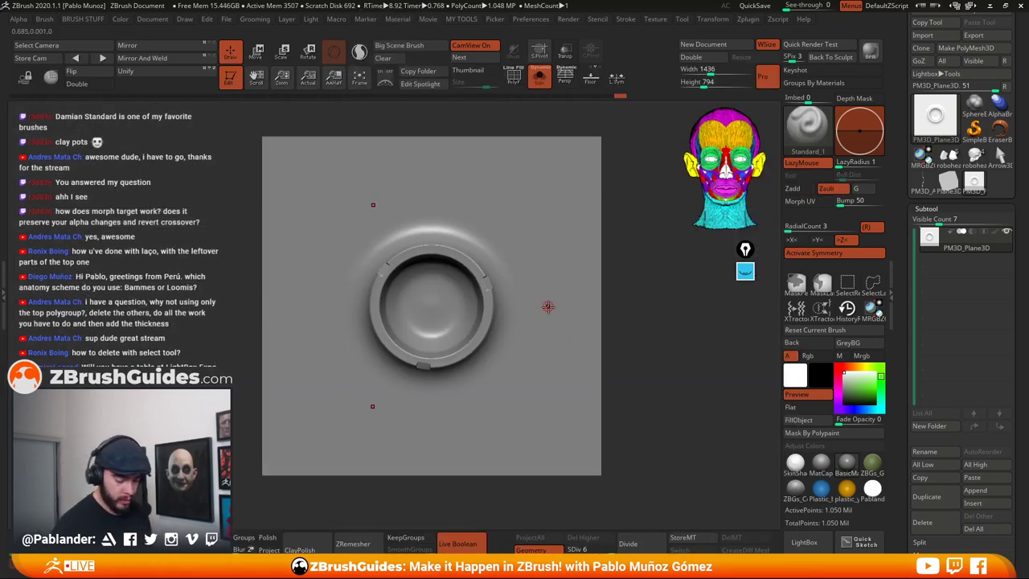
# Try radially repeated crack strokes on the plane and across the rim with the Standard_1 brush, undoing each one
pyautogui.moveTo(563, 359); pyautogui.dragTo(595, 411)
pyautogui.hotkey('ctrl', 'z')
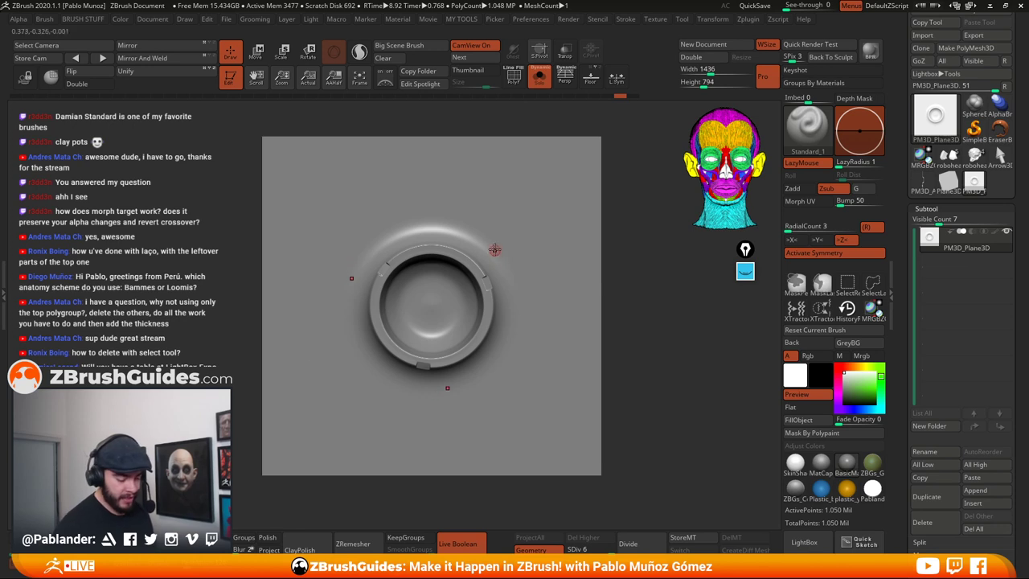
pyautogui.moveTo(488, 236)
pyautogui.mouseDown()
pyautogui.moveTo(524, 262)
pyautogui.moveTo(548, 337)
pyautogui.moveTo(622, 351)
pyautogui.moveTo(615, 391)
pyautogui.mouseUp()
pyautogui.hotkey('ctrl', 'z')
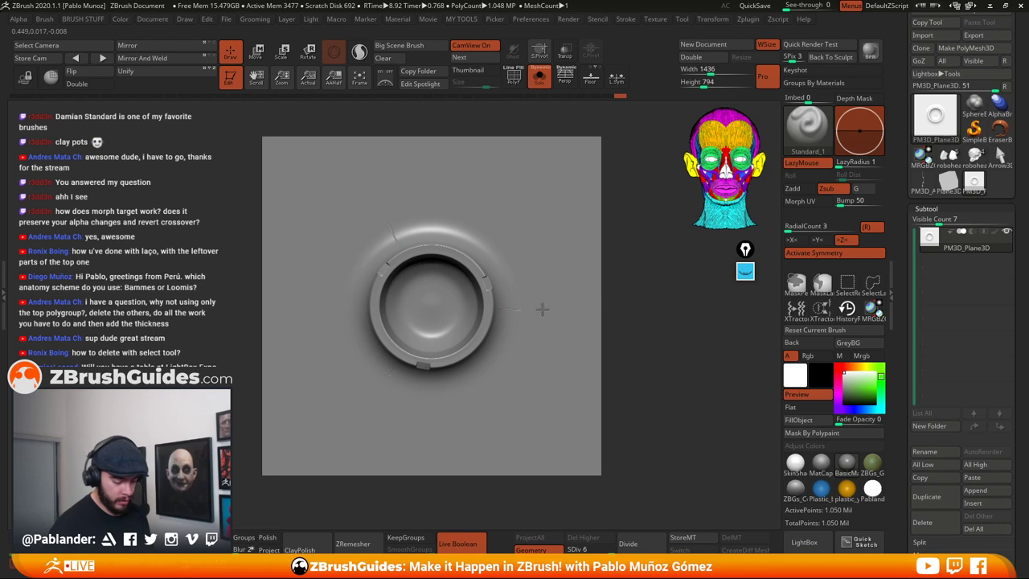
pyautogui.moveTo(542, 309); pyautogui.dragTo(560, 312)
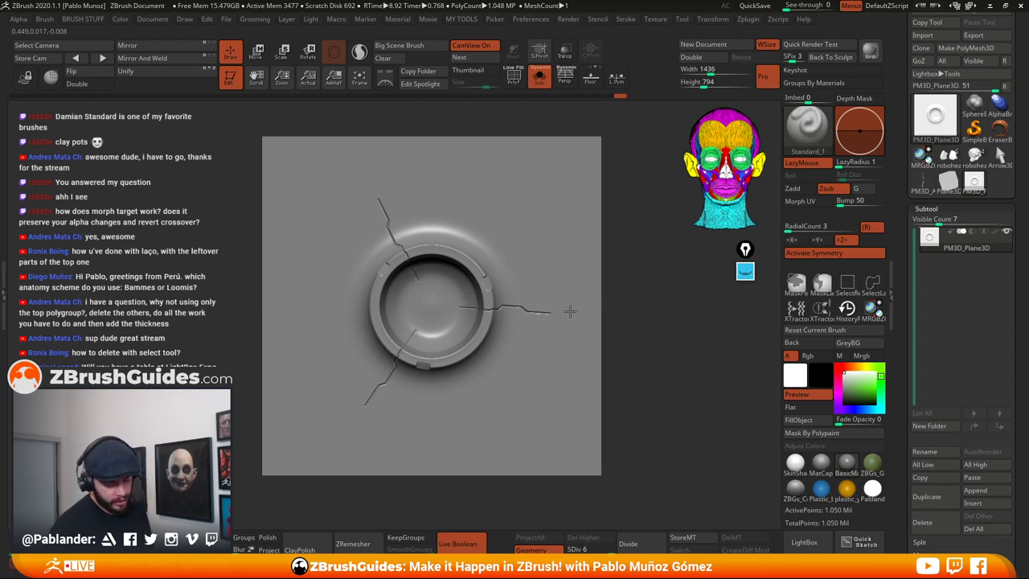
pyautogui.hotkey('ctrl', 'z')
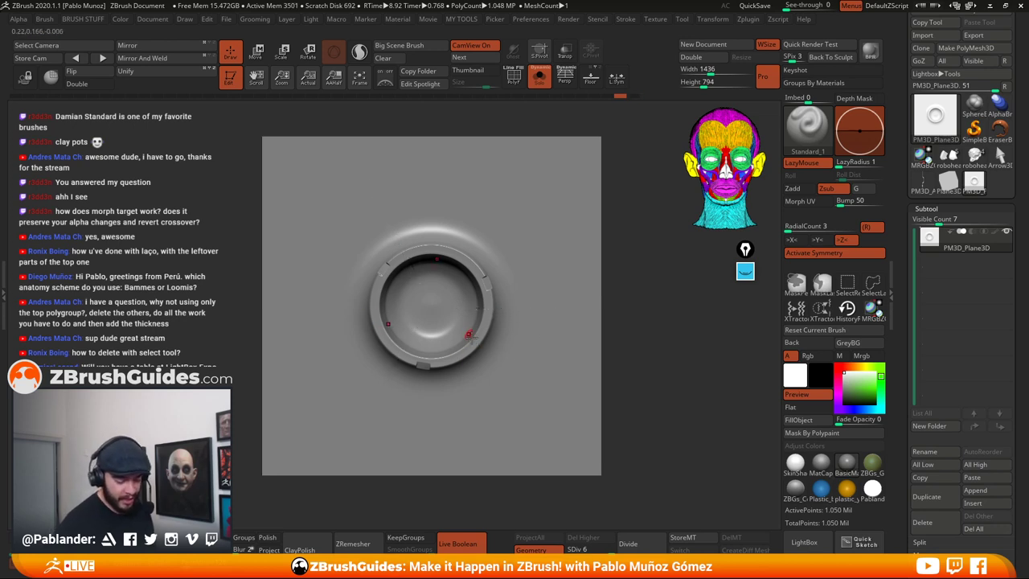
pyautogui.moveTo(505, 366); pyautogui.dragTo(535, 394)
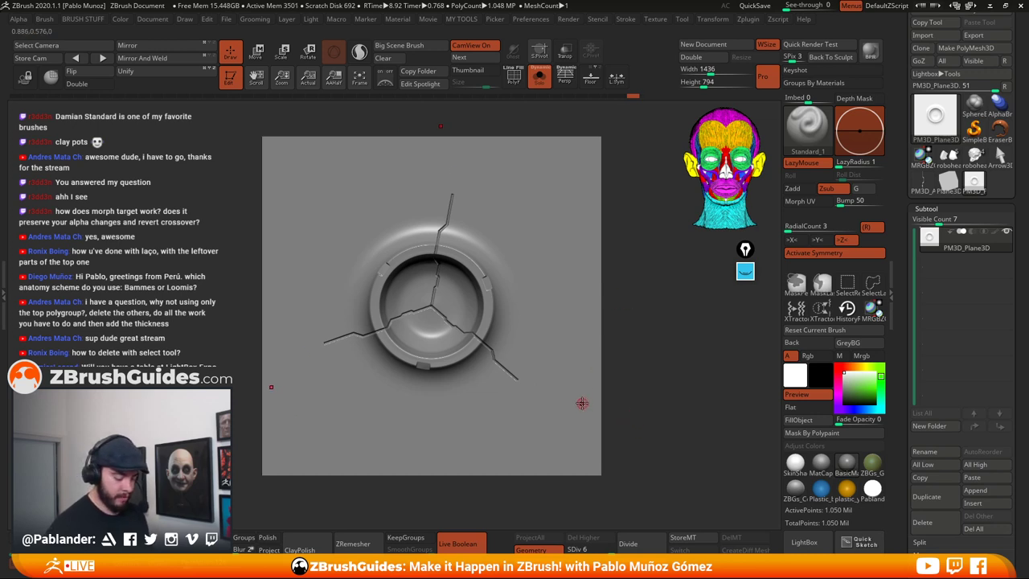
pyautogui.hotkey('ctrl', 'z')
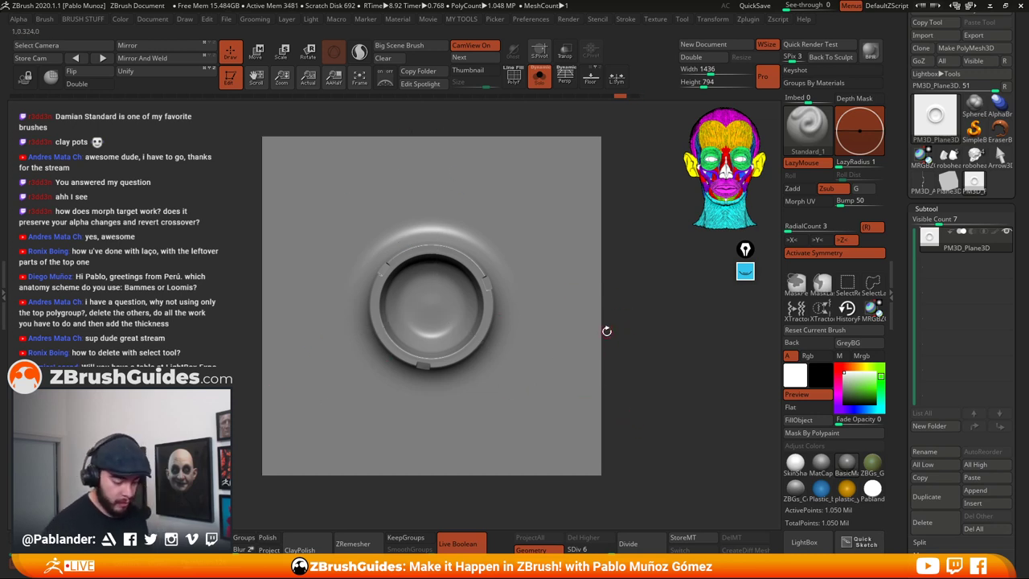
# Create an alpha from the sculpted plane mesh, enlarging the ring in the frame and setting the map size to 1024
pyautogui.moveTo(895, 184); pyautogui.dragTo(899, 272)
pyautogui.scroll(10, 899, 272)
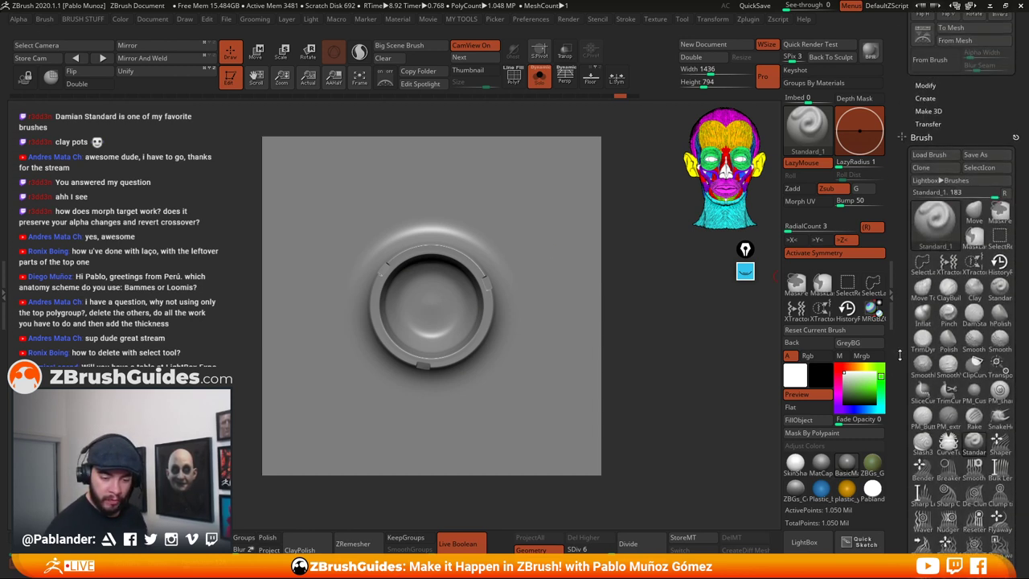
pyautogui.scroll(3, 900, 363)
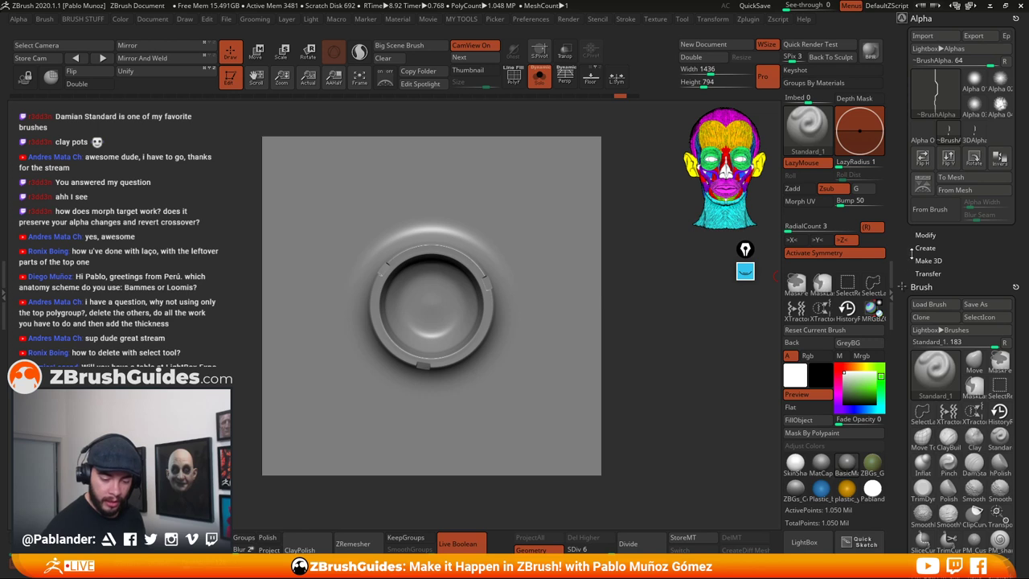
pyautogui.click(977, 192)
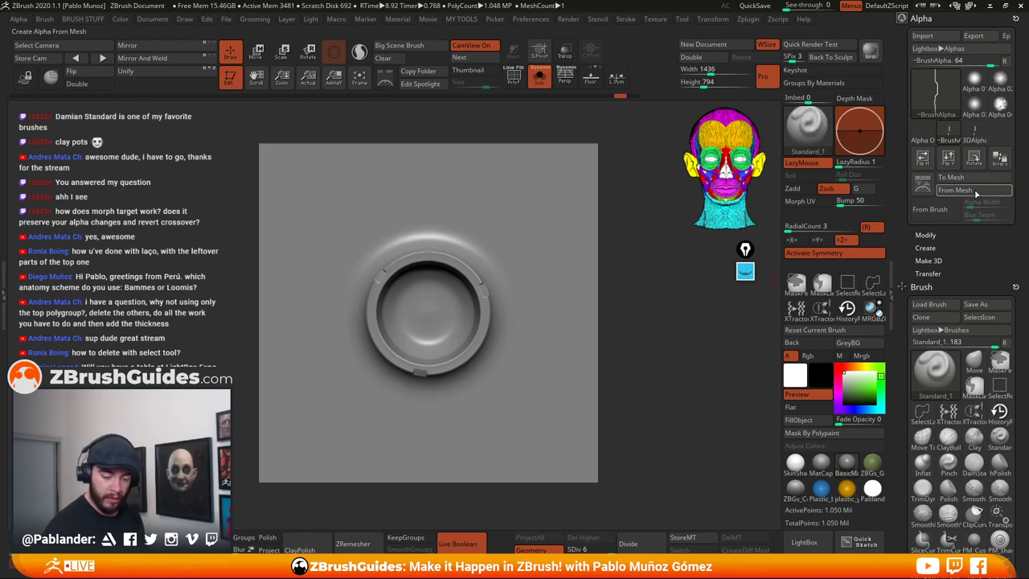
pyautogui.click(975, 193)
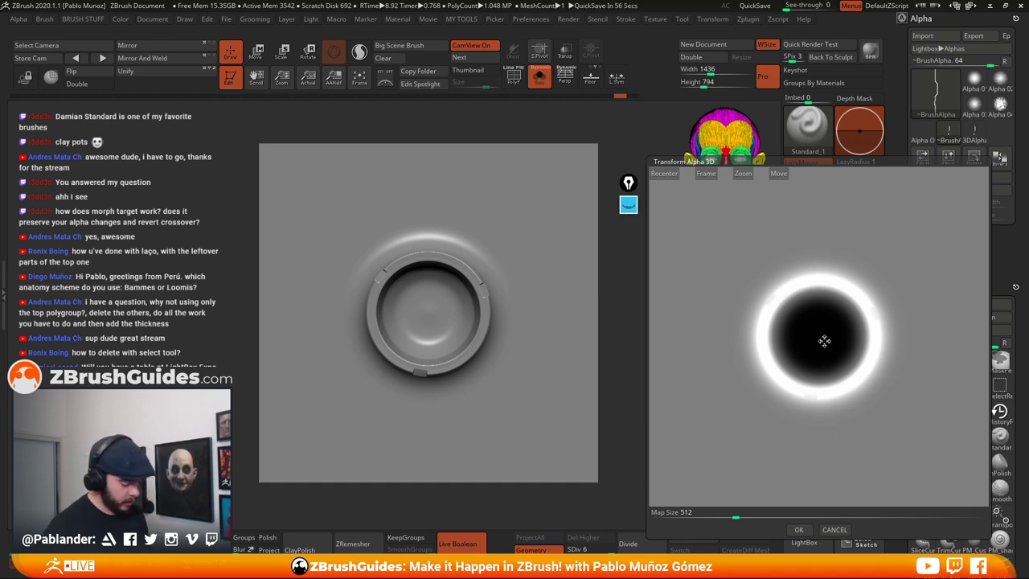
pyautogui.moveTo(827, 333)
pyautogui.mouseDown()
pyautogui.moveTo(824, 321)
pyautogui.moveTo(830, 339)
pyautogui.mouseUp()
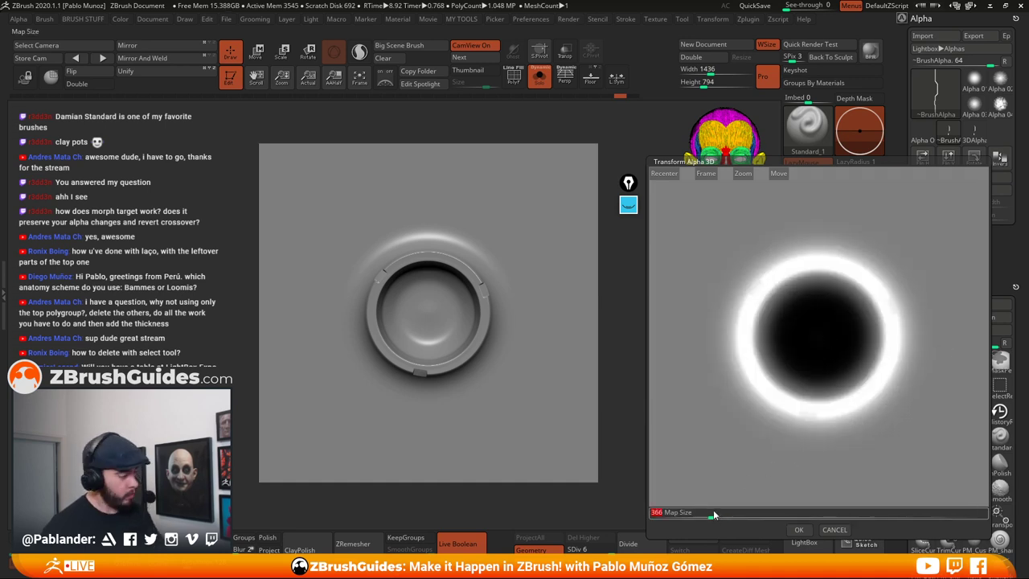
pyautogui.write('1024')
pyautogui.press('Return')
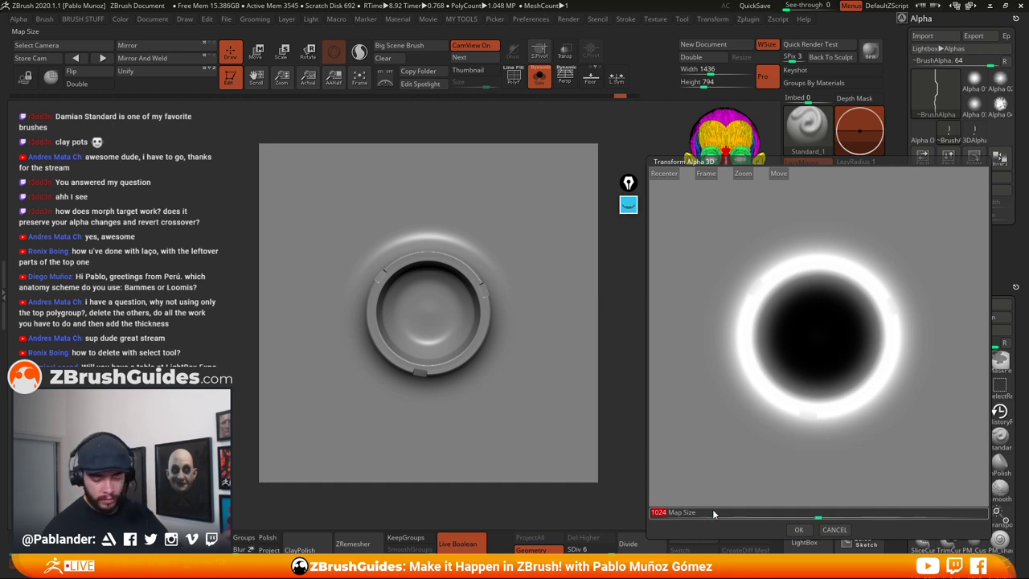
pyautogui.click(798, 529)
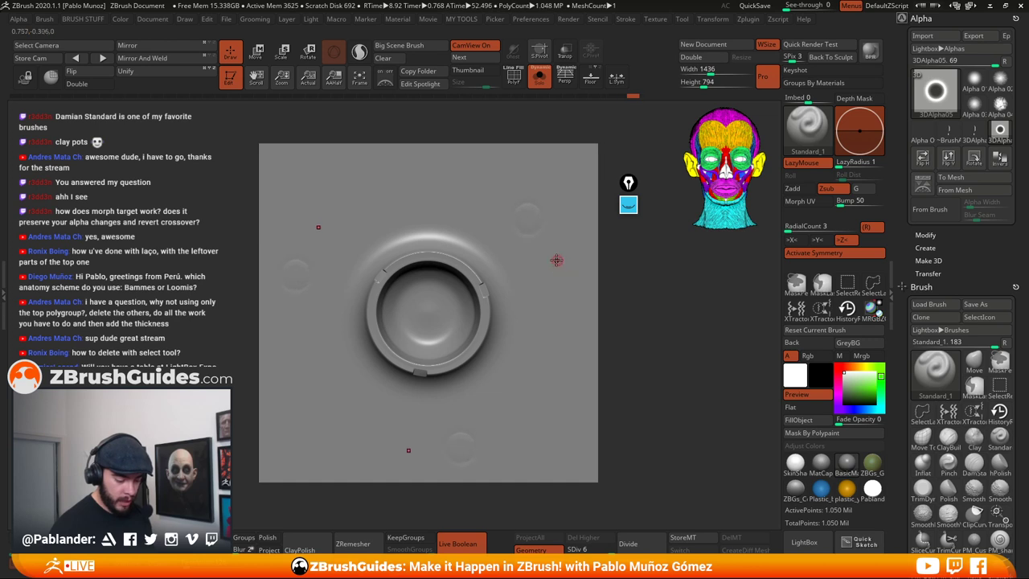
# Try stamping the new ring alpha on the plane around the rim with the Standard_1 brush, then undo it
pyautogui.press('space')
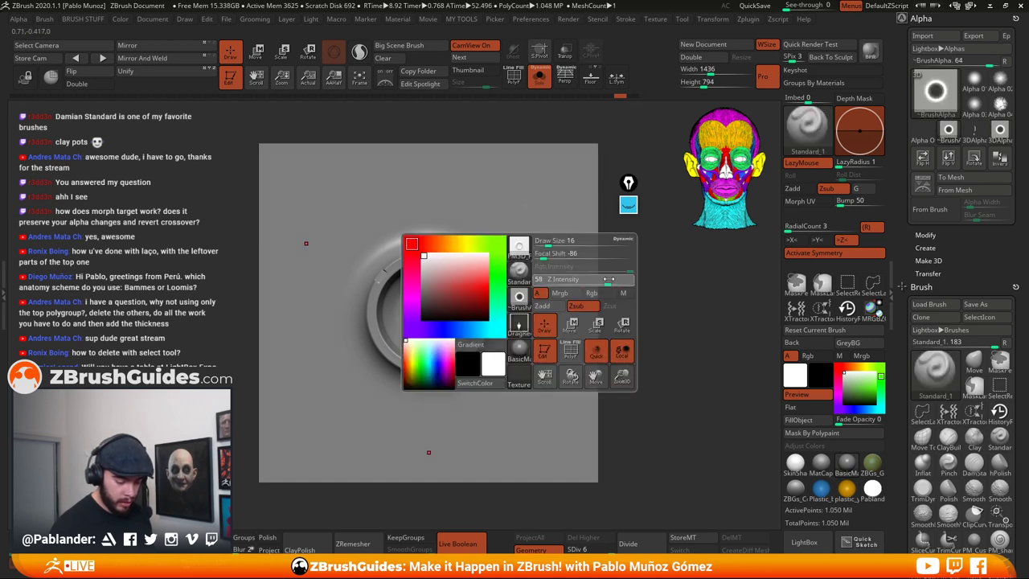
pyautogui.moveTo(528, 231); pyautogui.dragTo(558, 307)
pyautogui.moveTo(632, 316)
pyautogui.mouseDown()
pyautogui.moveTo(675, 331)
pyautogui.moveTo(627, 326)
pyautogui.mouseUp()
pyautogui.hotkey('ctrl', 'z')
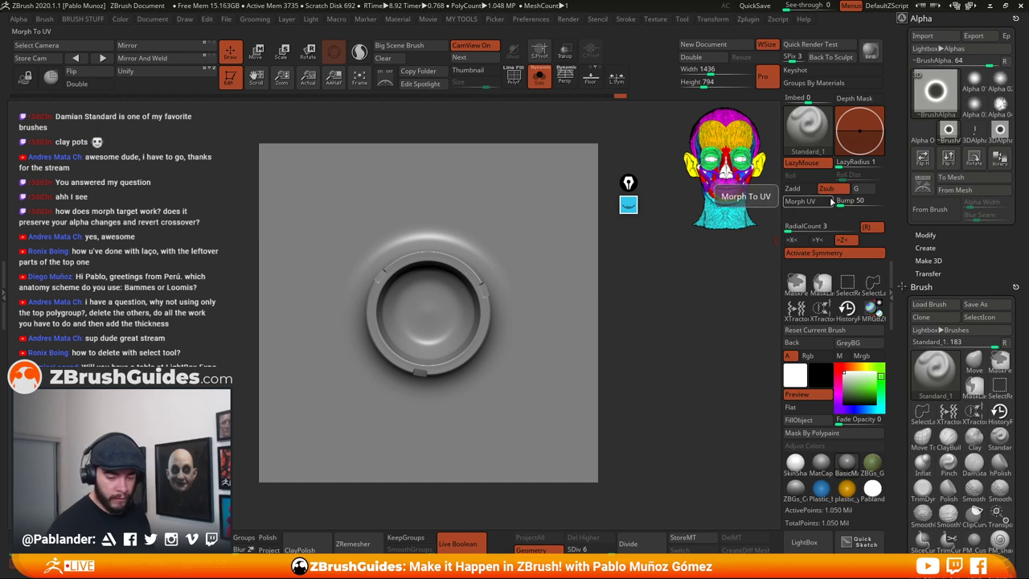
# Switch the Standard_1 brush back to the crack alpha 3DAlpha04 and test it on the plane beside the rim
pyautogui.click(974, 128)
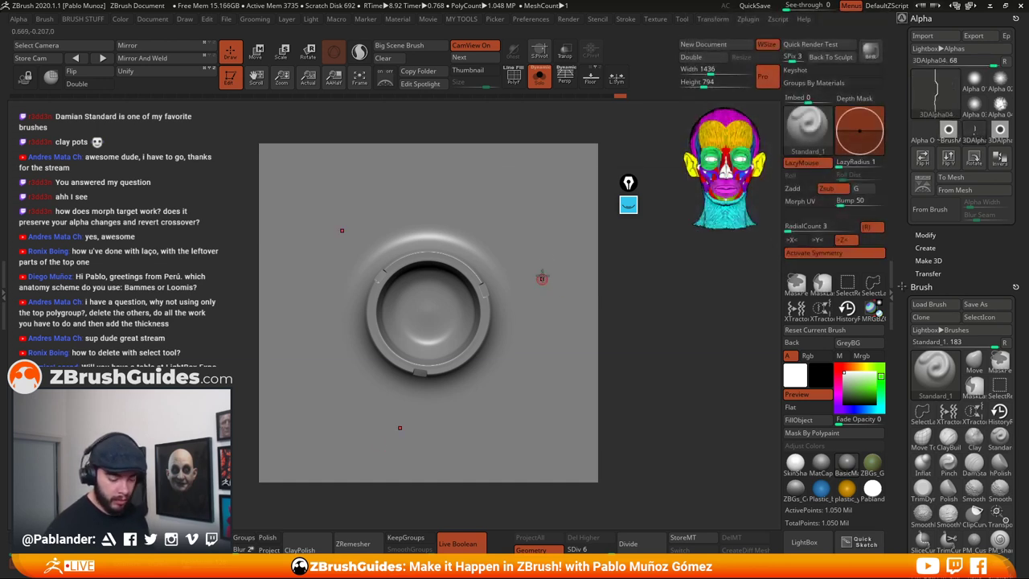
pyautogui.moveTo(544, 259); pyautogui.dragTo(556, 335)
pyautogui.hotkey('ctrl', 'z')
# Try three deep cracks repeated around the outside of the rim and undo them
pyautogui.press('space')
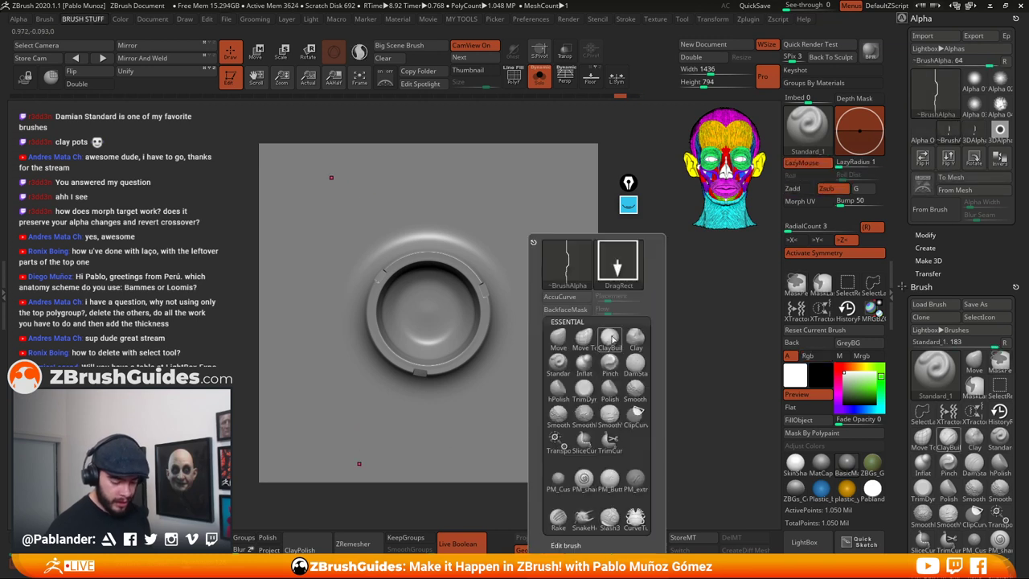
pyautogui.press('2')
pyautogui.click(626, 248)
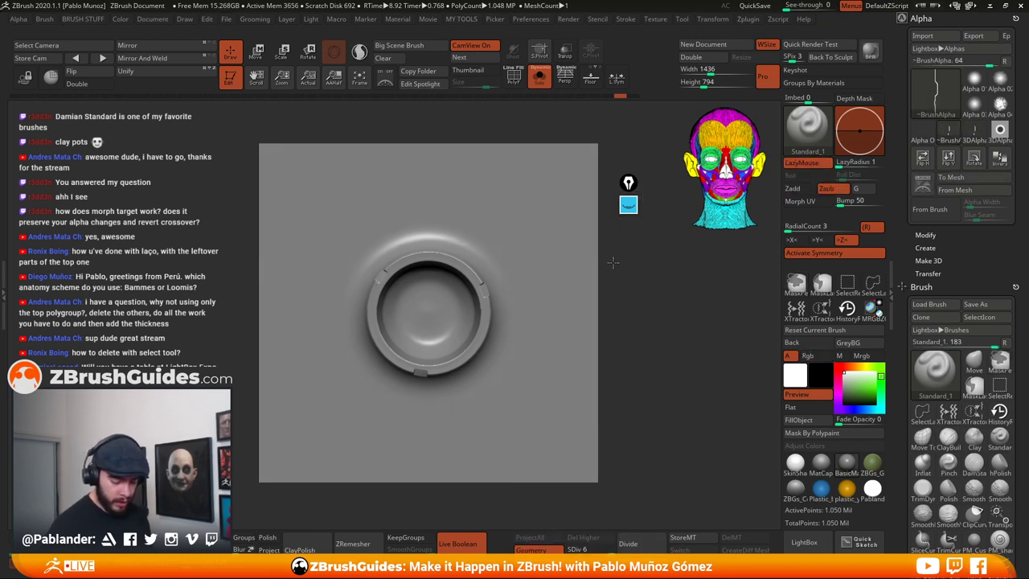
pyautogui.press('space')
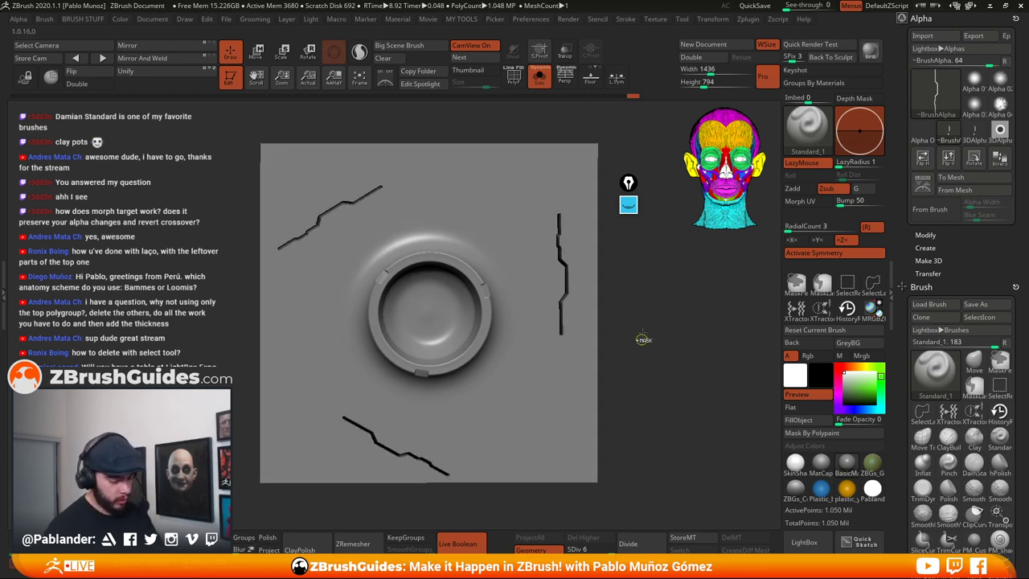
pyautogui.press('space')
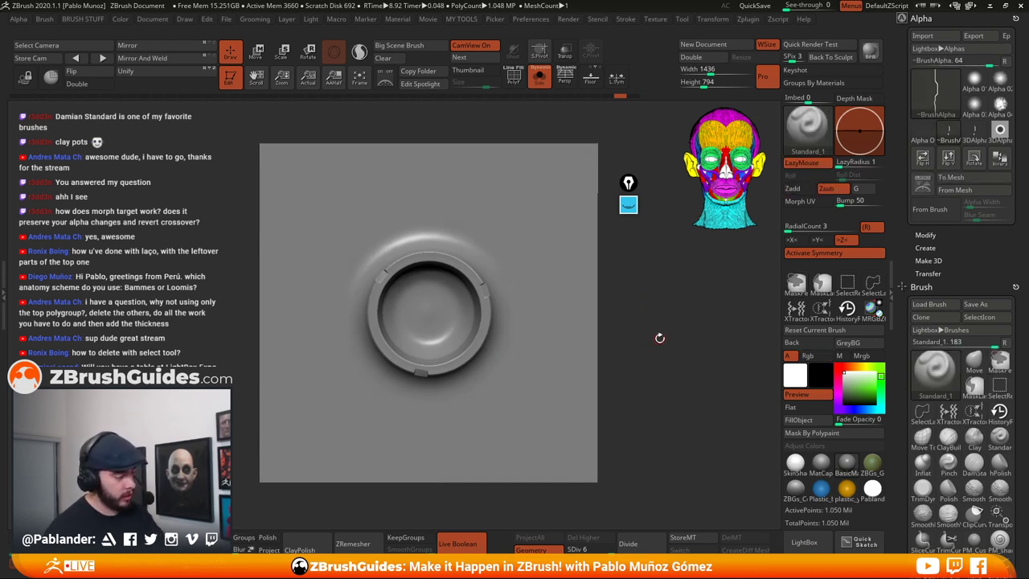
# Set the crack brush's Z Intensity to 16 and test a stroke on the plane, undoing the stroke
pyautogui.press('space')
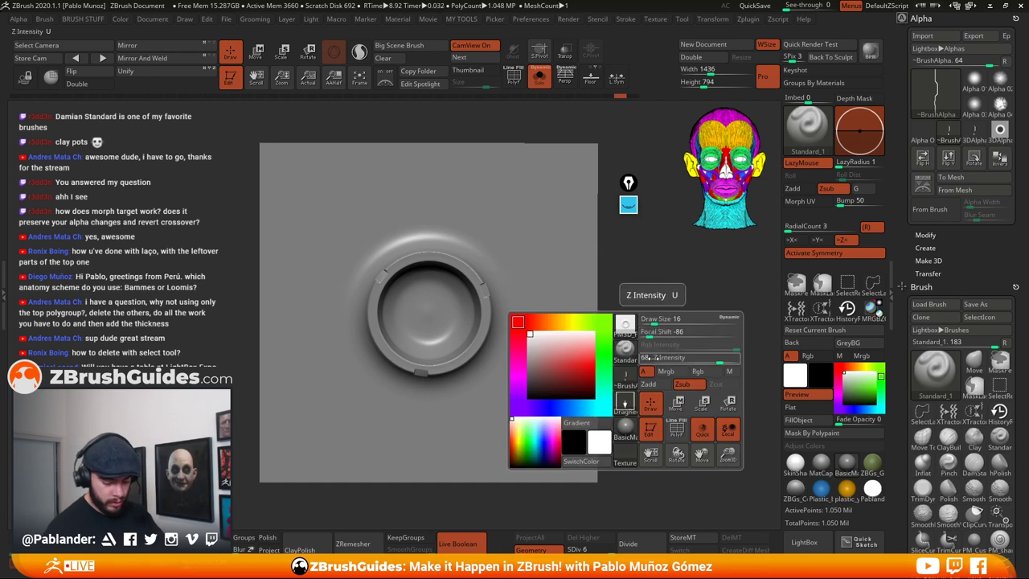
pyautogui.press('space')
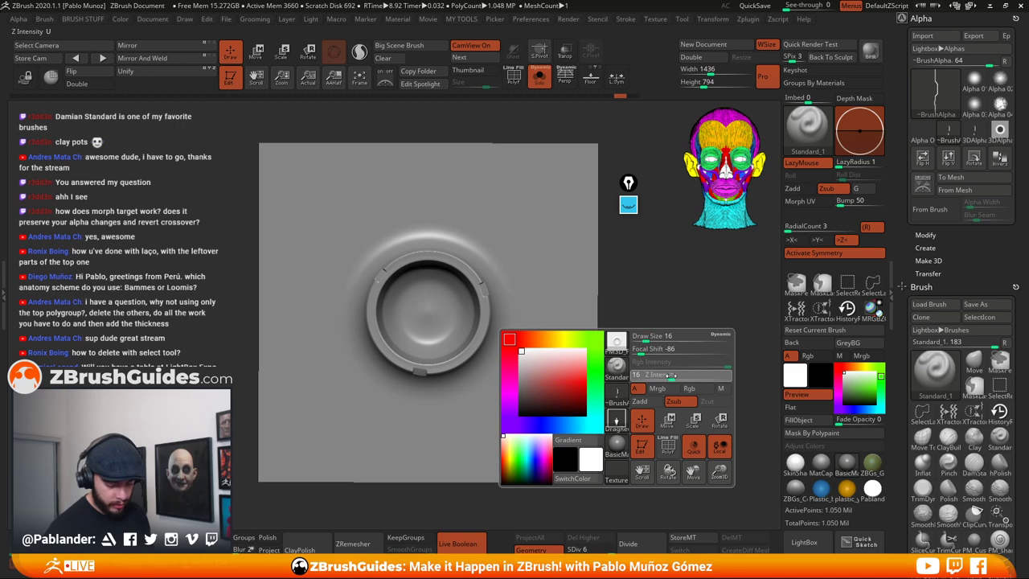
pyautogui.moveTo(558, 275)
pyautogui.mouseDown()
pyautogui.moveTo(568, 364)
pyautogui.moveTo(561, 356)
pyautogui.mouseUp()
pyautogui.hotkey('ctrl', 'z')
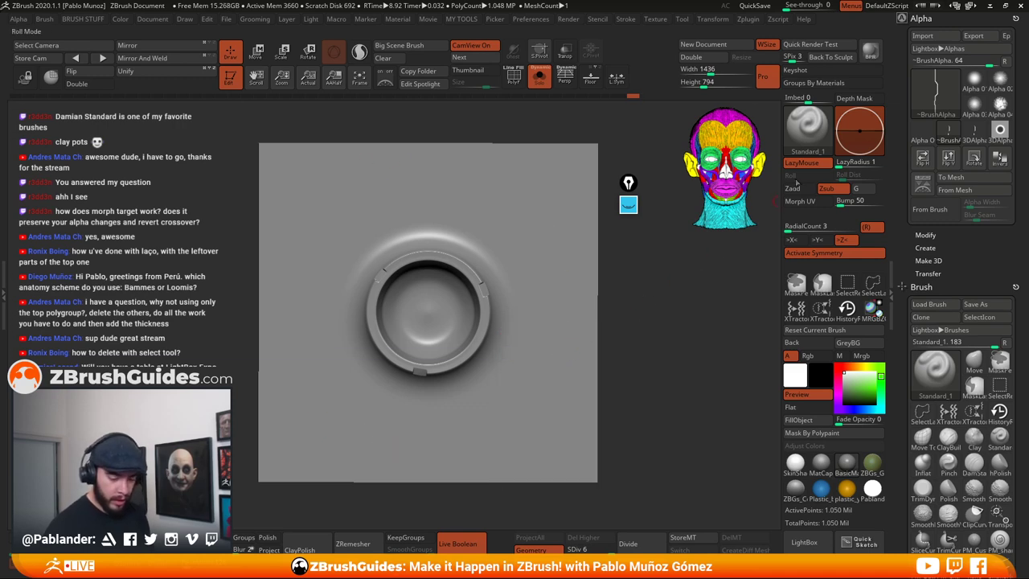
# Clone the Standard_1 crack brush to make a separate copy of it
pyautogui.press('b')
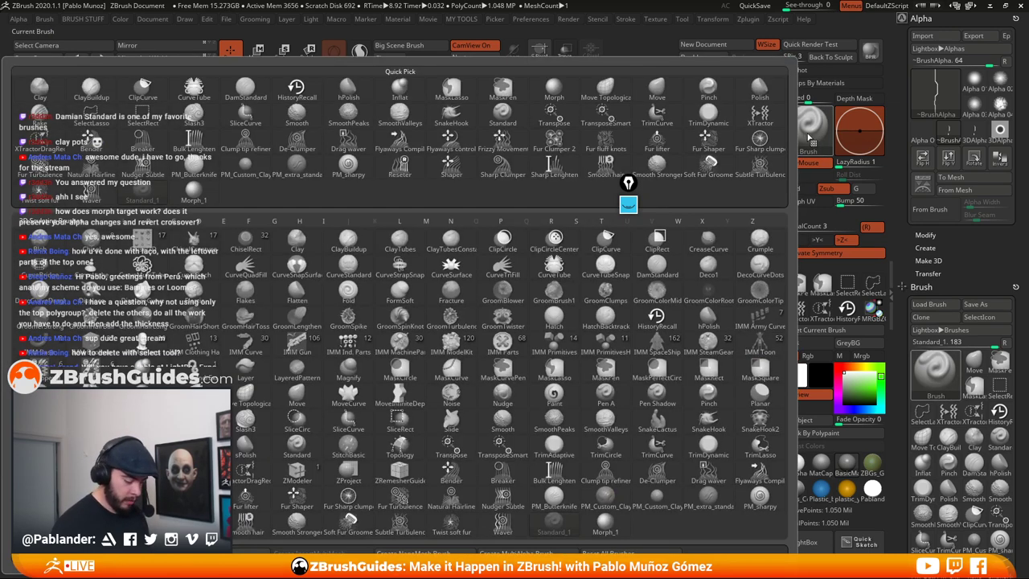
pyautogui.click(933, 316)
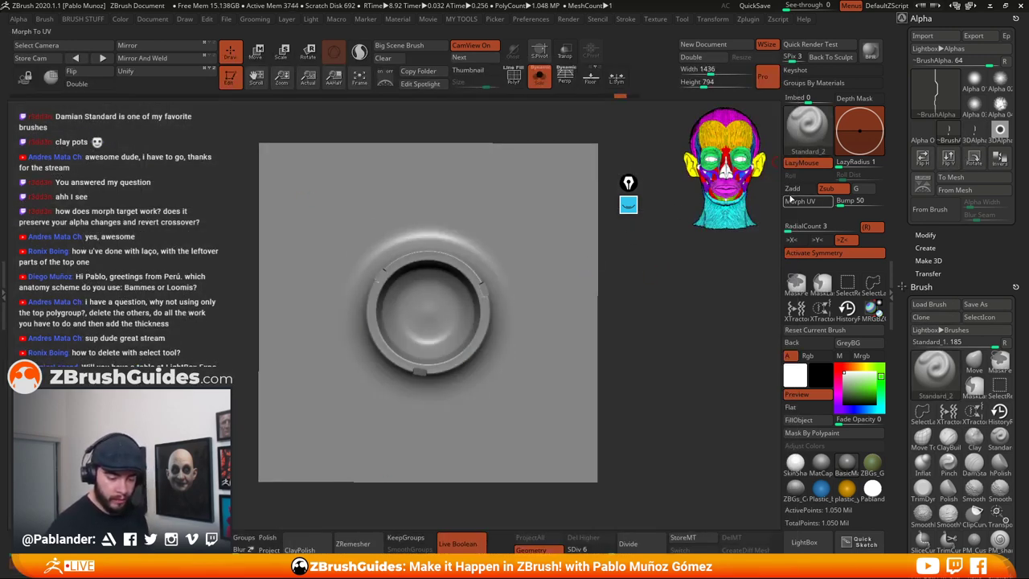
# Give the cloned Standard_2 brush the ring alpha 3DAlpha05 in Zadd mode and test it outside the rim, undoing the strokes
pyautogui.click(999, 130)
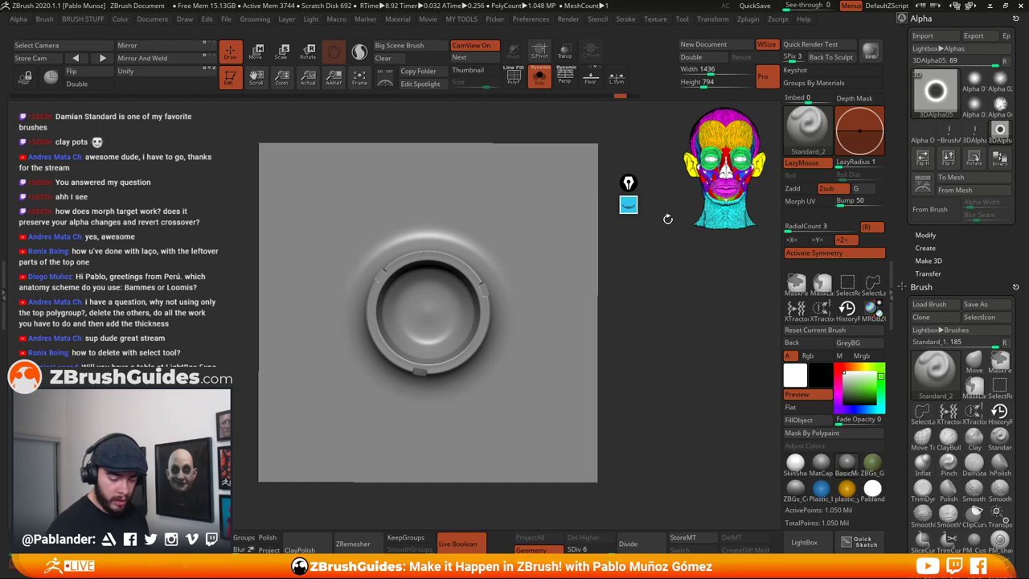
pyautogui.press('space')
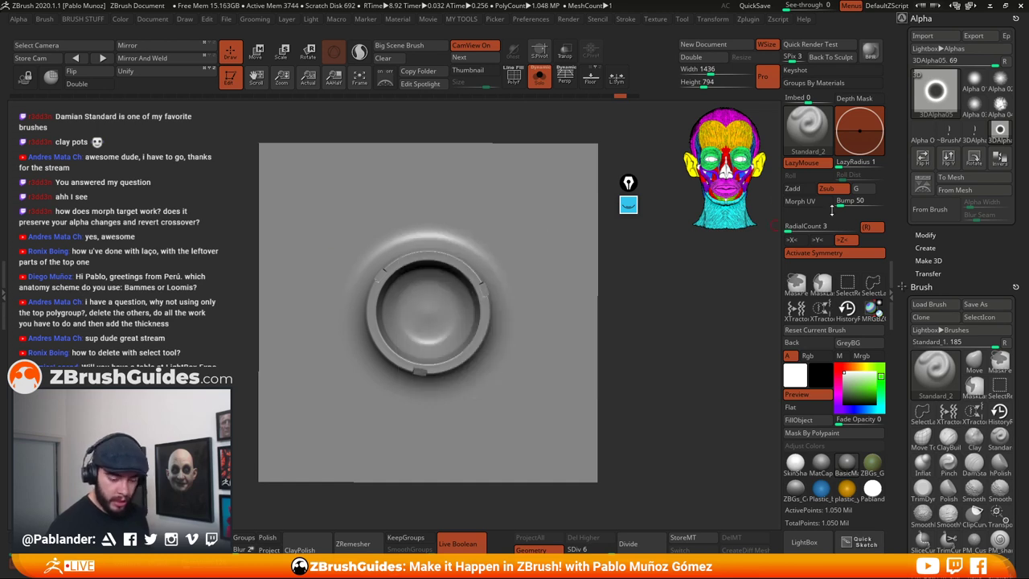
pyautogui.click(808, 191)
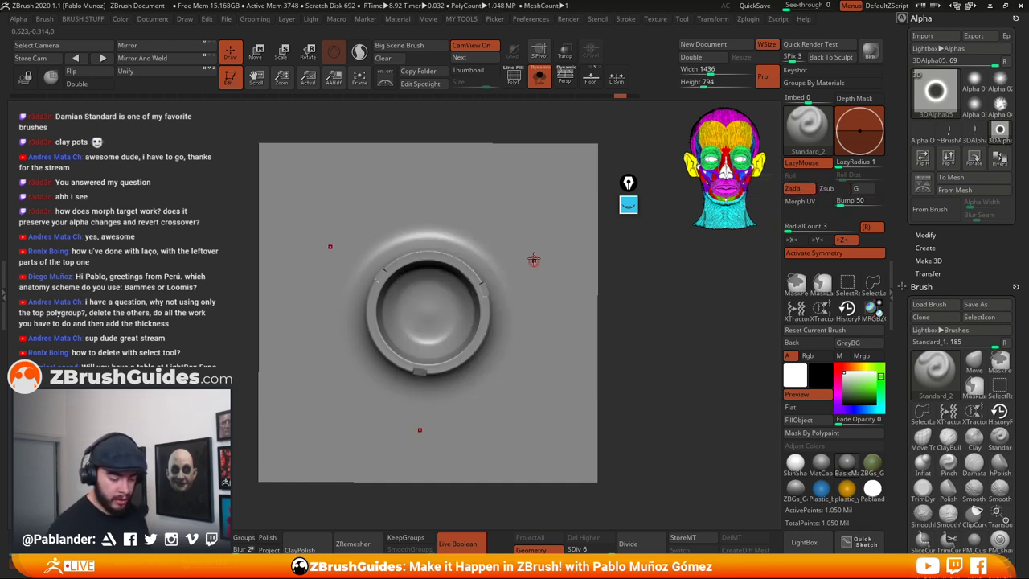
pyautogui.moveTo(533, 239); pyautogui.dragTo(552, 325)
pyautogui.hotkey('ctrl', 'z')
pyautogui.hotkey('ctrl', 'z')
pyautogui.hotkey('ctrl', 'z')
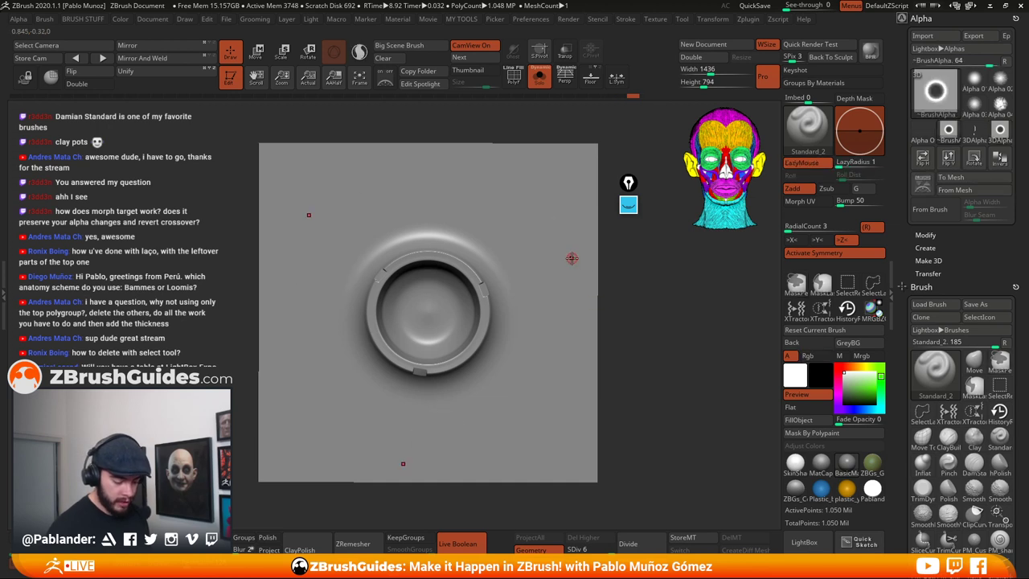
# Set the ring brush's Z Intensity to 100 and test three raised rings around the large rim, undoing the strokes
pyautogui.press('space')
pyautogui.moveTo(630, 300); pyautogui.dragTo(651, 299)
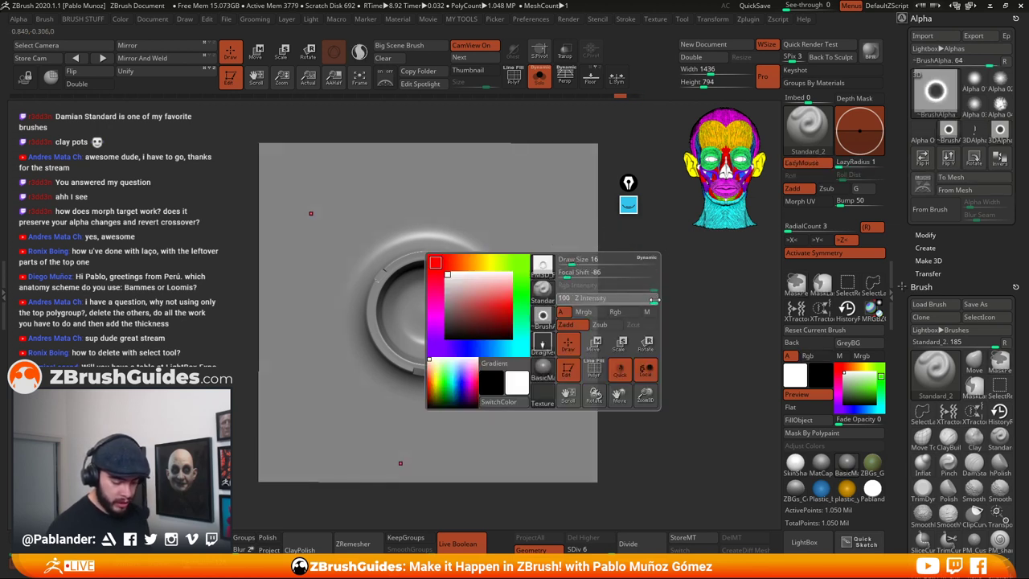
pyautogui.moveTo(527, 235); pyautogui.dragTo(552, 325)
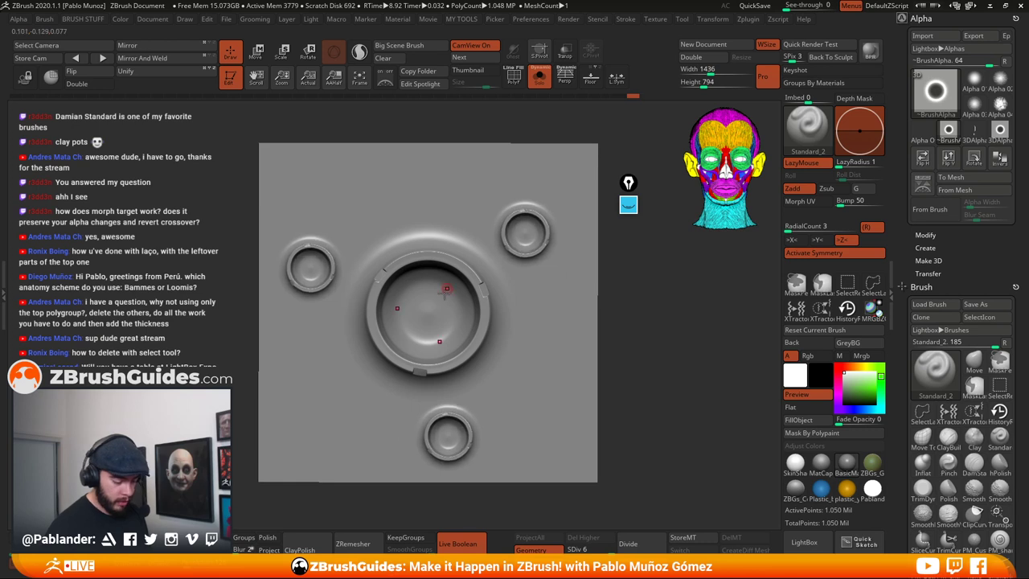
pyautogui.moveTo(605, 346); pyautogui.dragTo(635, 356)
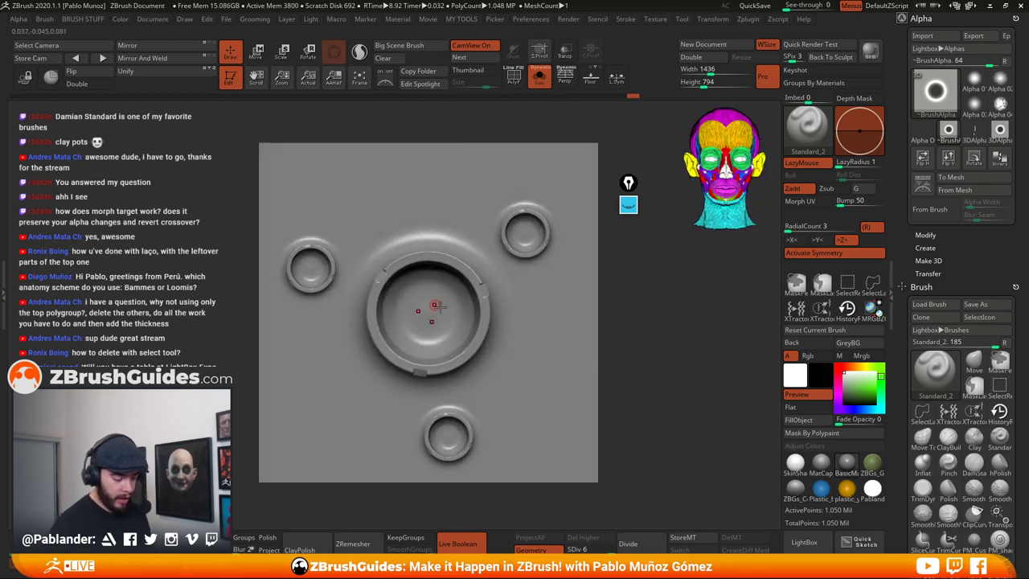
pyautogui.hotkey('ctrl', 'z')
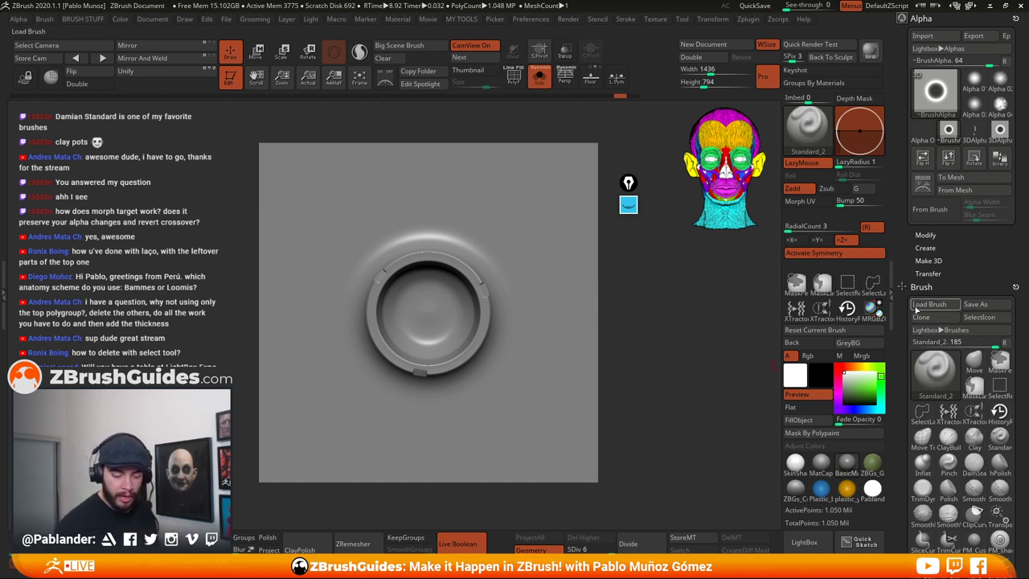
# Clone the ring brush as Standard_3 and use From Mesh to load the sculpted plane into the copy
pyautogui.scroll(-10, 960, 340)
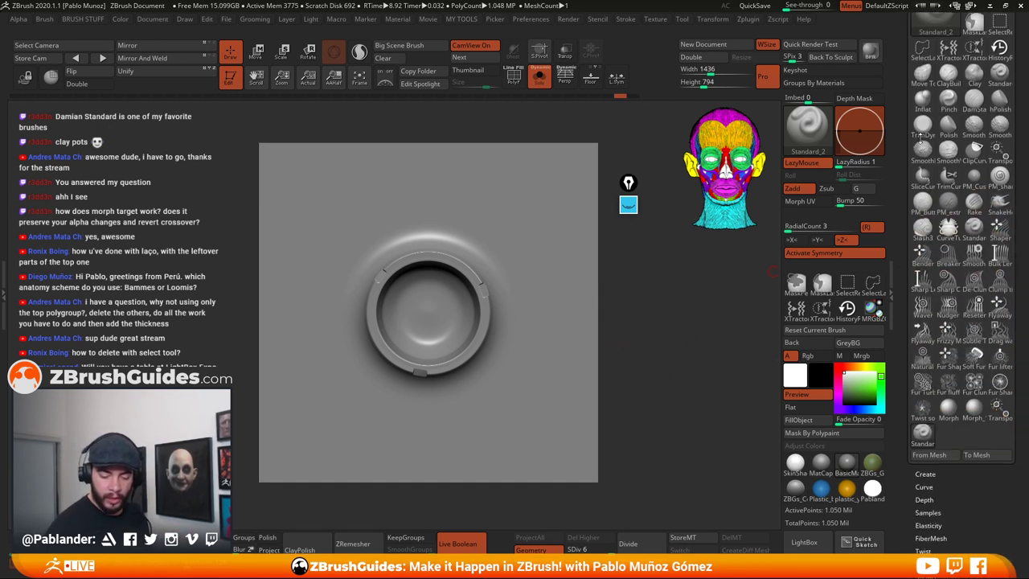
pyautogui.moveTo(960, 340); pyautogui.dragTo(959, 346)
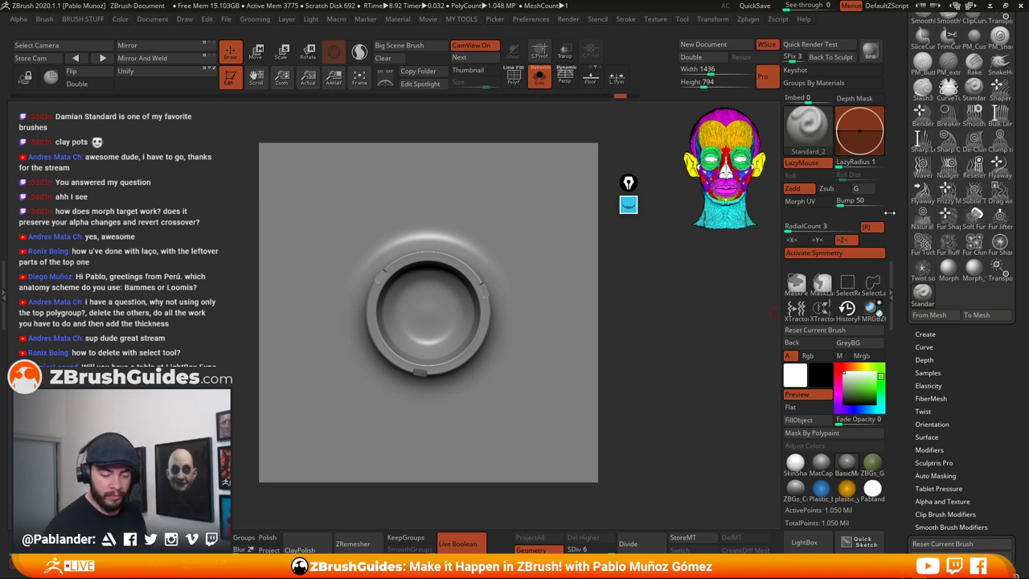
pyautogui.click(806, 129)
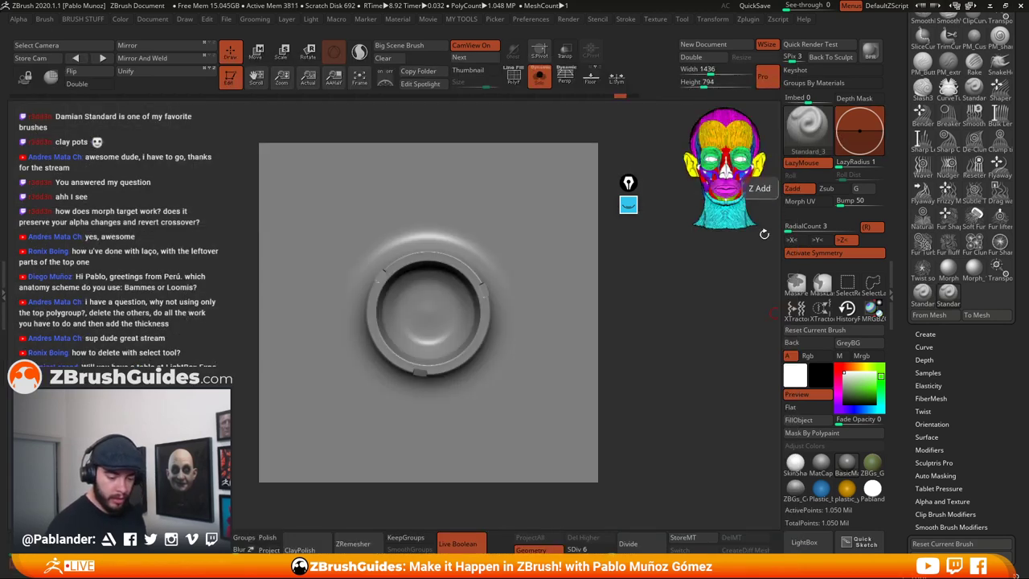
pyautogui.click(936, 317)
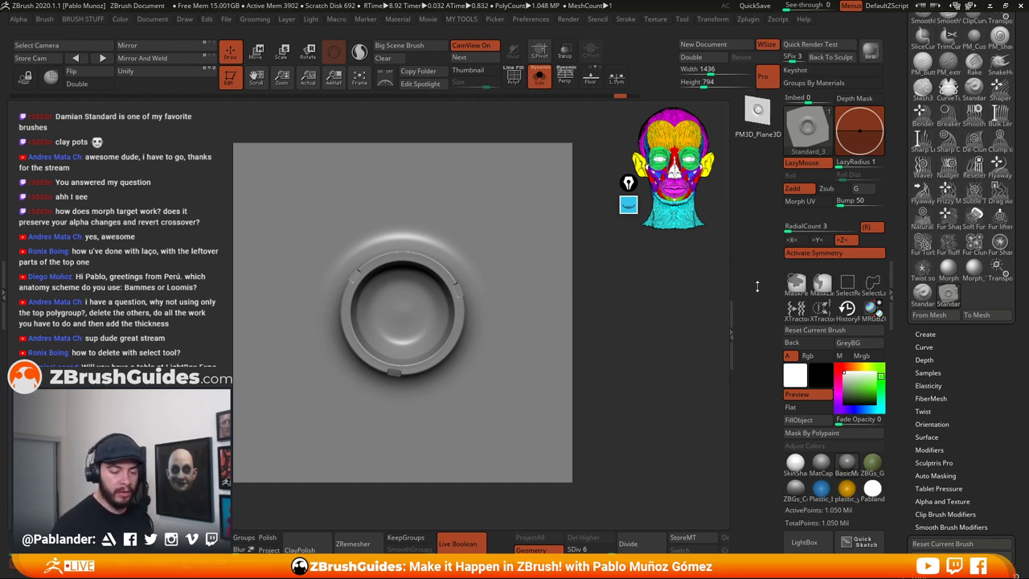
# Test the Standard_3 mesh brush outside the rim, undo it, and stamp three small copies of the detail inside the recess
pyautogui.moveTo(504, 228); pyautogui.dragTo(533, 305)
pyautogui.hotkey('ctrl', 'z')
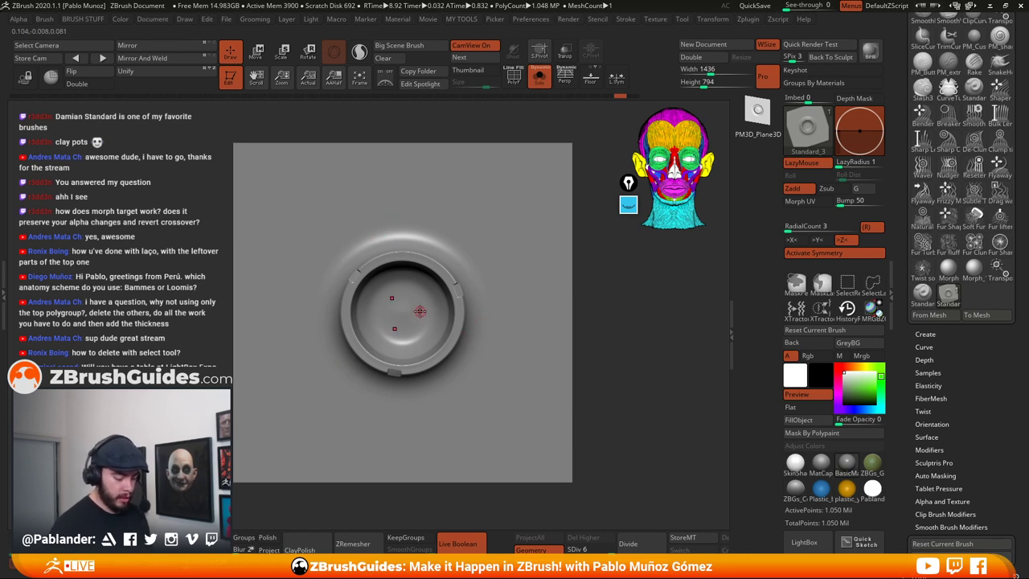
pyautogui.moveTo(419, 308); pyautogui.dragTo(452, 299)
pyautogui.hotkey('ctrl', 'z')
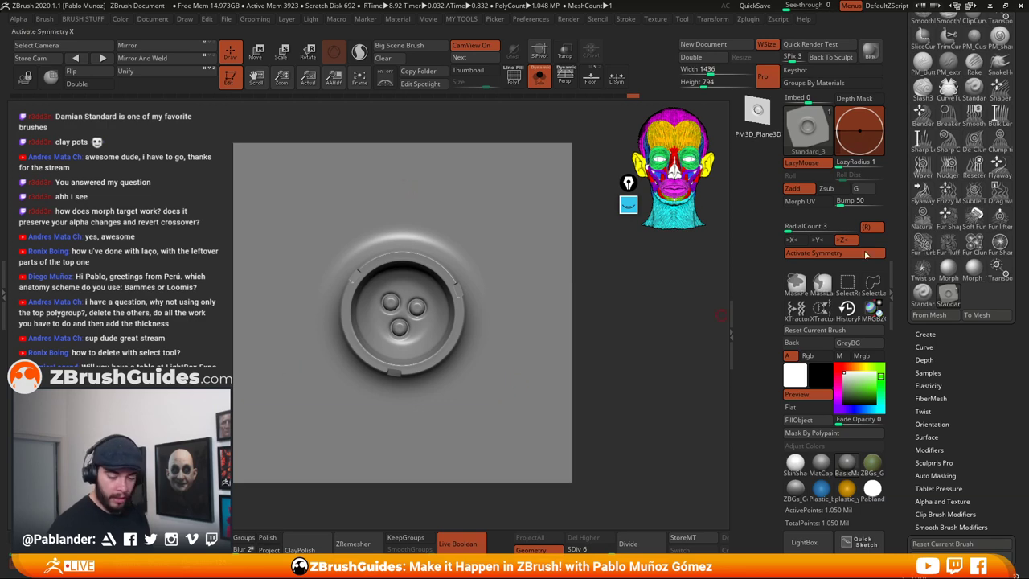
# Switch to the Standard_1 crack brush and carve three separate crack lines around the outside of the rim
pyautogui.scroll(10, 974, 159)
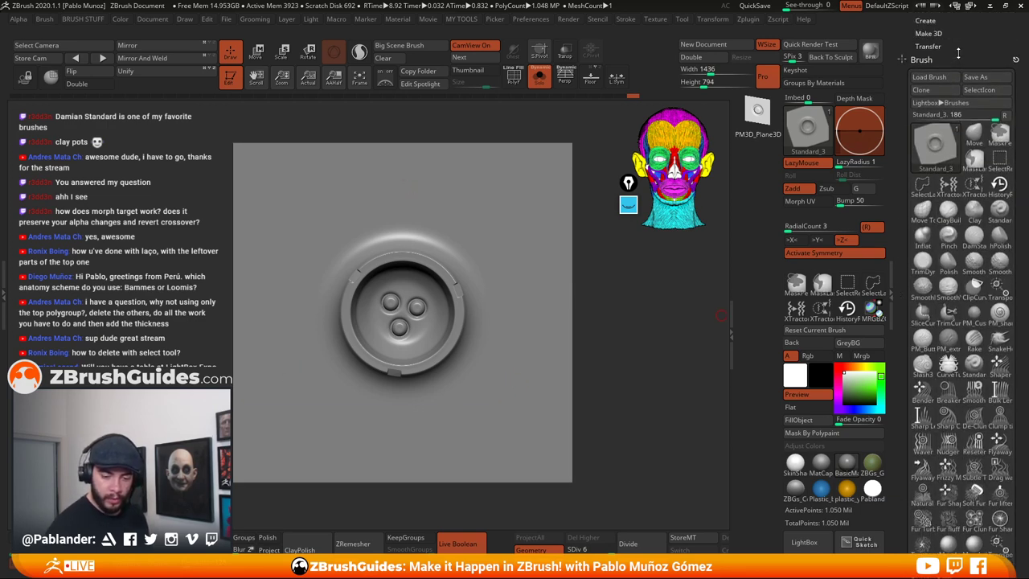
pyautogui.scroll(5, 957, 156)
pyautogui.scroll(-3, 969, 226)
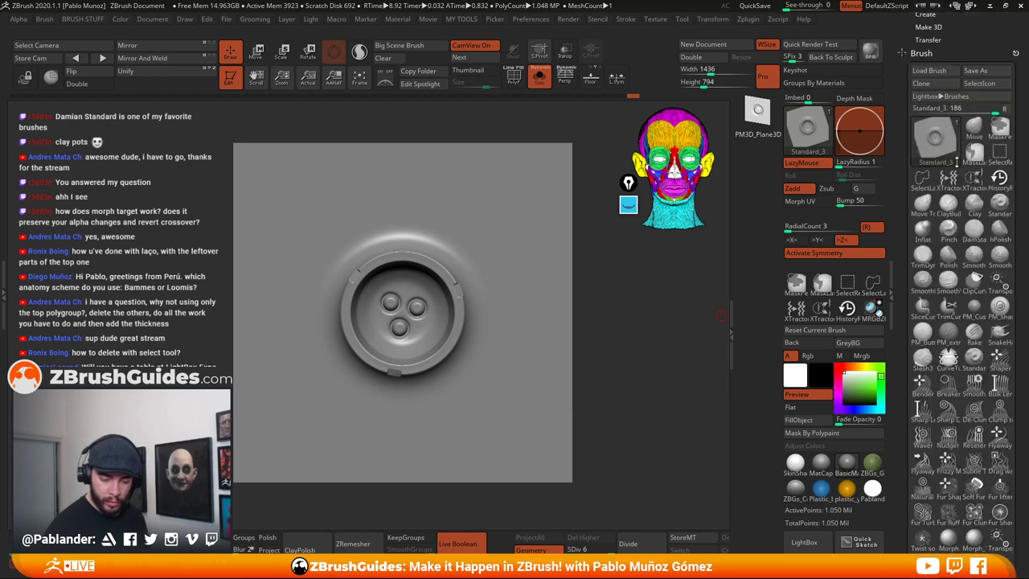
pyautogui.click(935, 263)
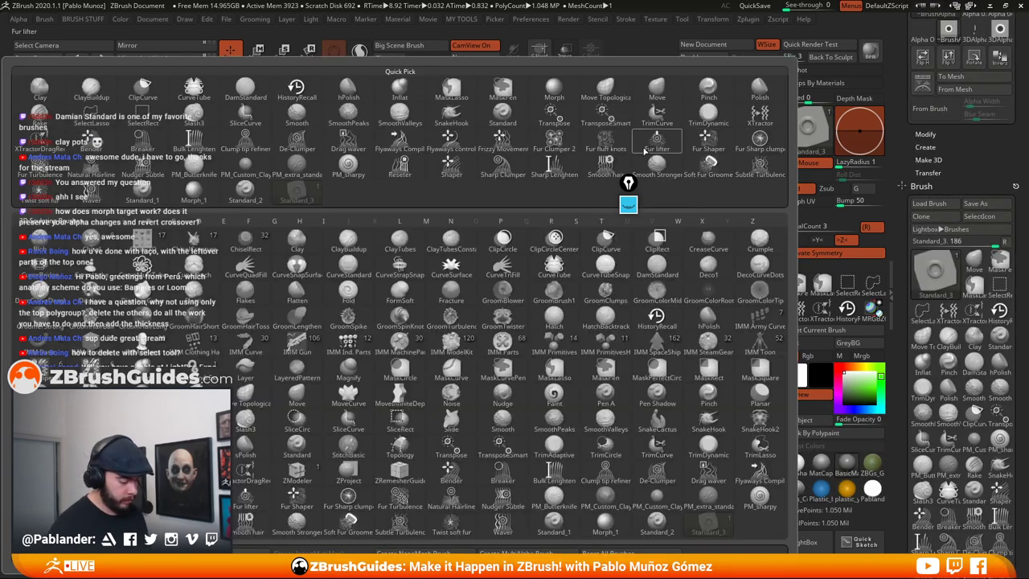
pyautogui.click(142, 193)
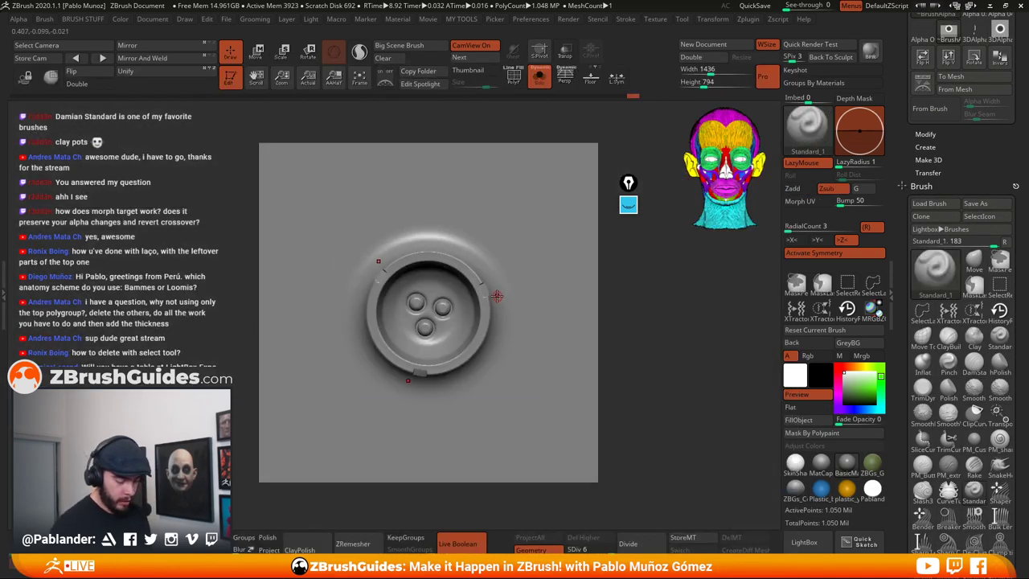
pyautogui.moveTo(496, 271)
pyautogui.mouseDown()
pyautogui.moveTo(555, 248)
pyautogui.moveTo(558, 278)
pyautogui.moveTo(517, 342)
pyautogui.moveTo(544, 343)
pyautogui.moveTo(589, 427)
pyautogui.mouseUp()
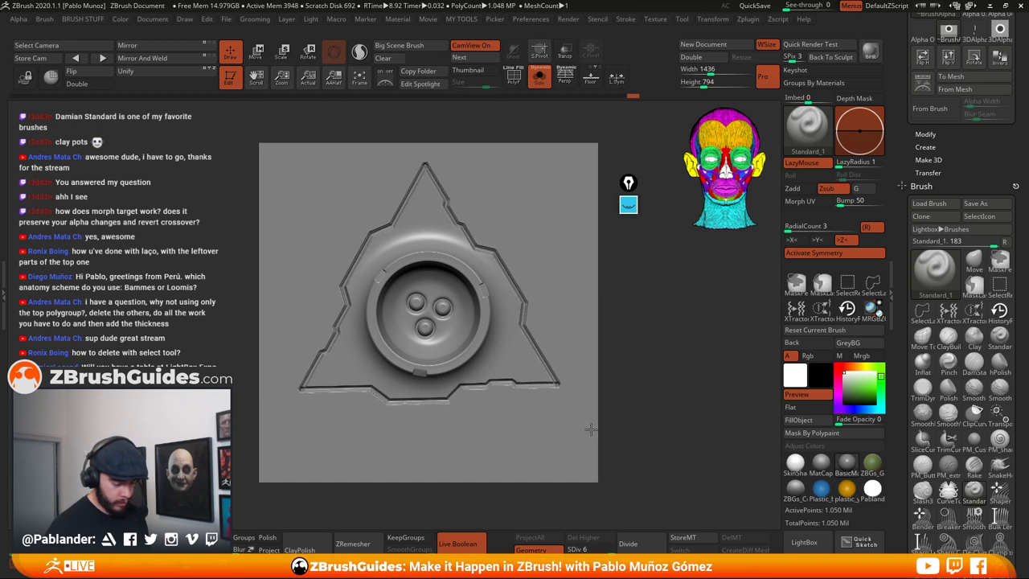
pyautogui.moveTo(590, 430)
pyautogui.mouseDown()
pyautogui.moveTo(555, 369)
pyautogui.moveTo(533, 393)
pyautogui.moveTo(542, 384)
pyautogui.mouseUp()
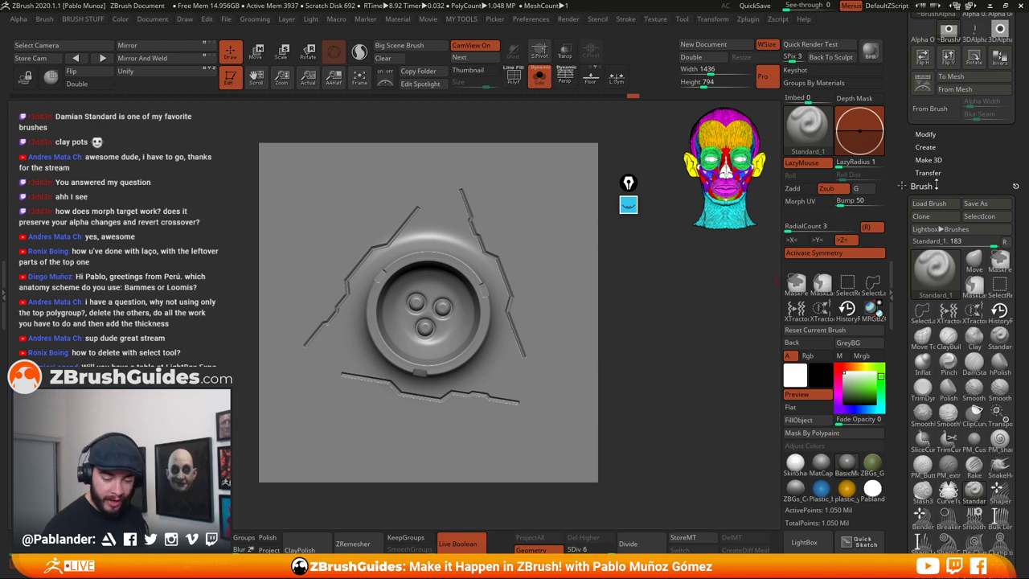
# Add the updated plane with cracks to the Standard_3 brush as a second mesh and test it around the rim, undoing the stamps
pyautogui.scroll(-6, 937, 175)
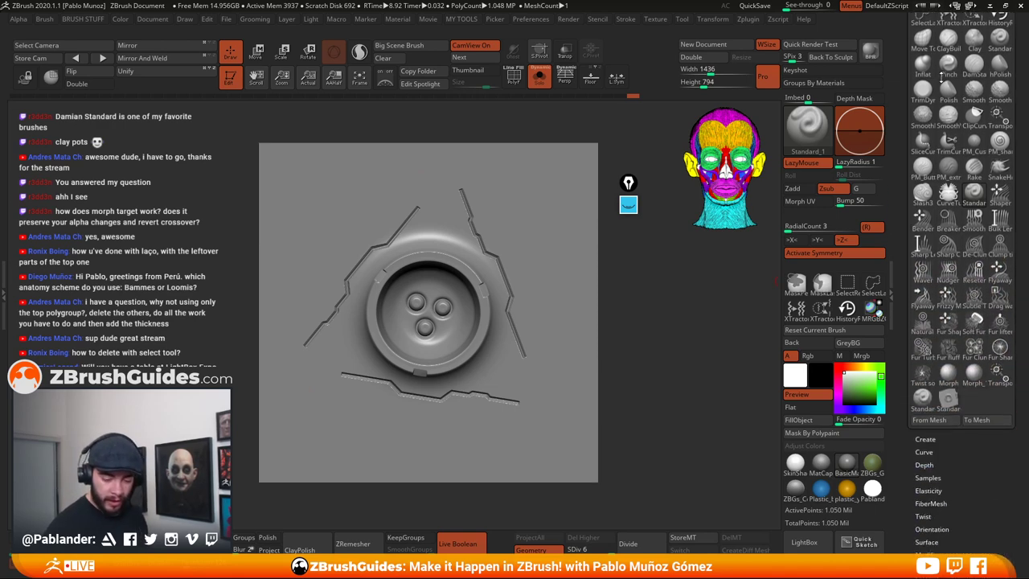
pyautogui.click(799, 135)
pyautogui.click(298, 193)
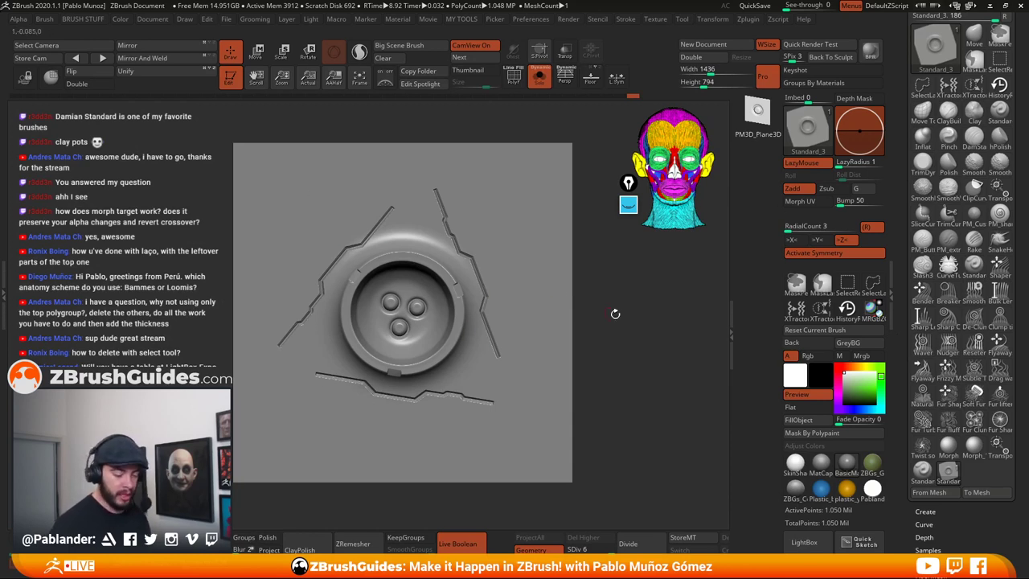
pyautogui.moveTo(903, 353); pyautogui.dragTo(901, 311)
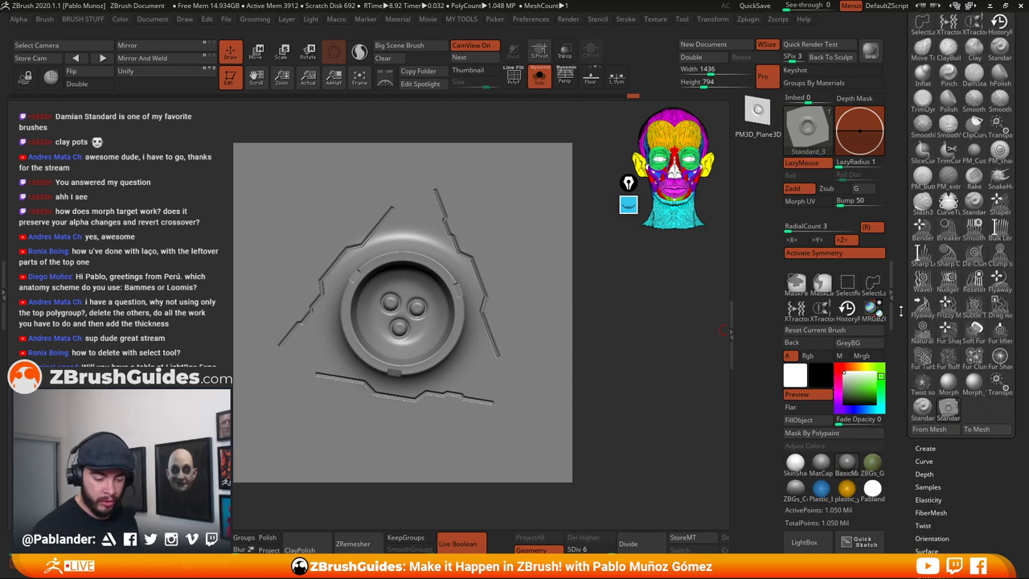
pyautogui.moveTo(969, 464); pyautogui.dragTo(965, 398)
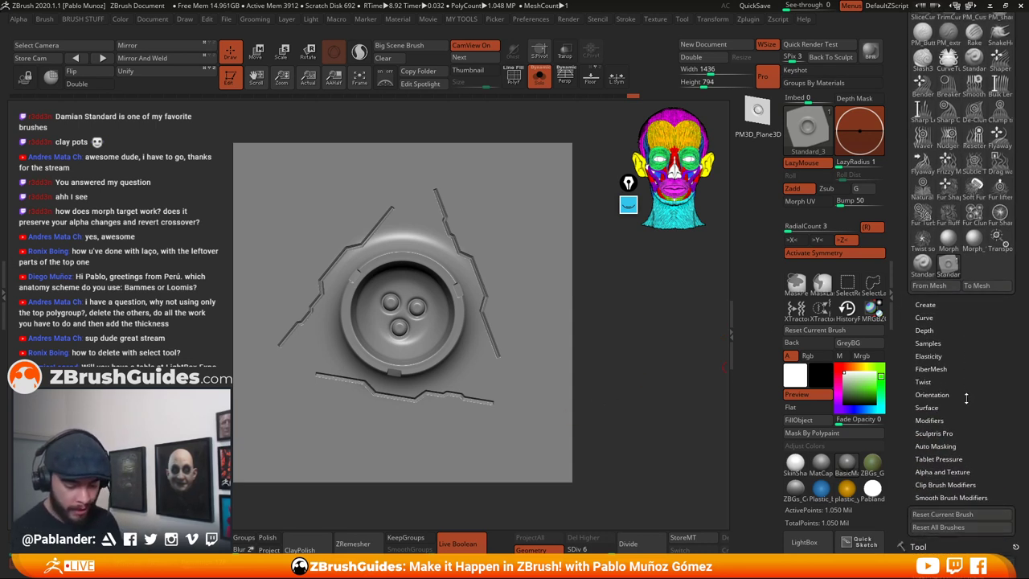
pyautogui.click(938, 291)
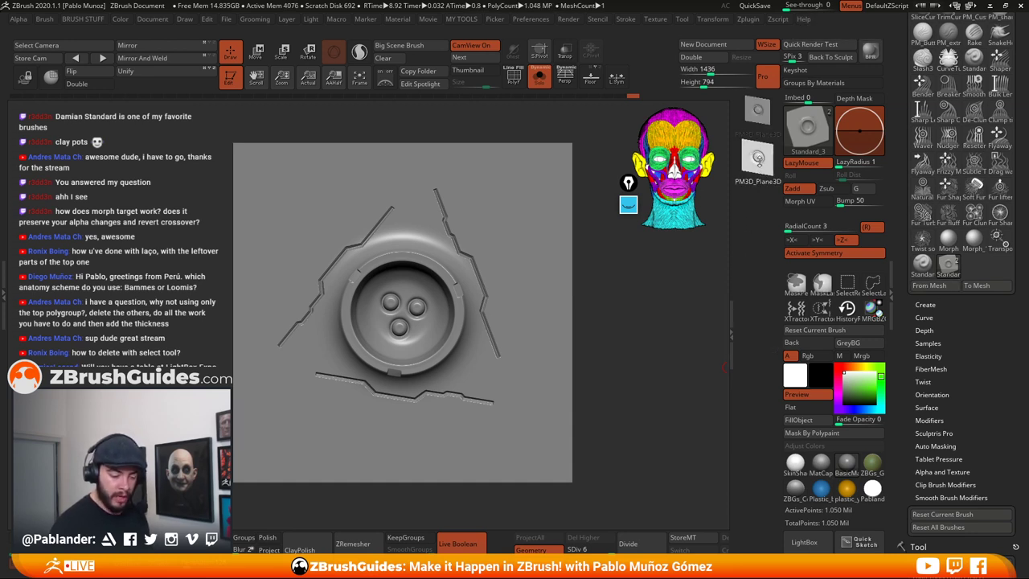
pyautogui.moveTo(500, 207); pyautogui.dragTo(575, 361)
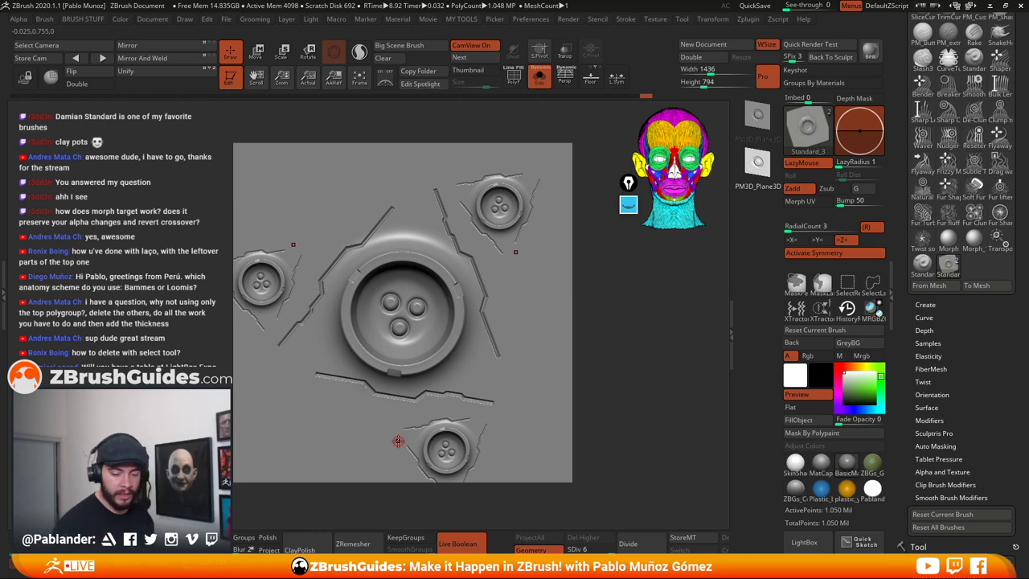
pyautogui.hotkey('ctrl', 'z')
# Switch the active tool to the robohead1_2 model and show it enlarged in a three-quarter view
pyautogui.scroll(10, 902, 339)
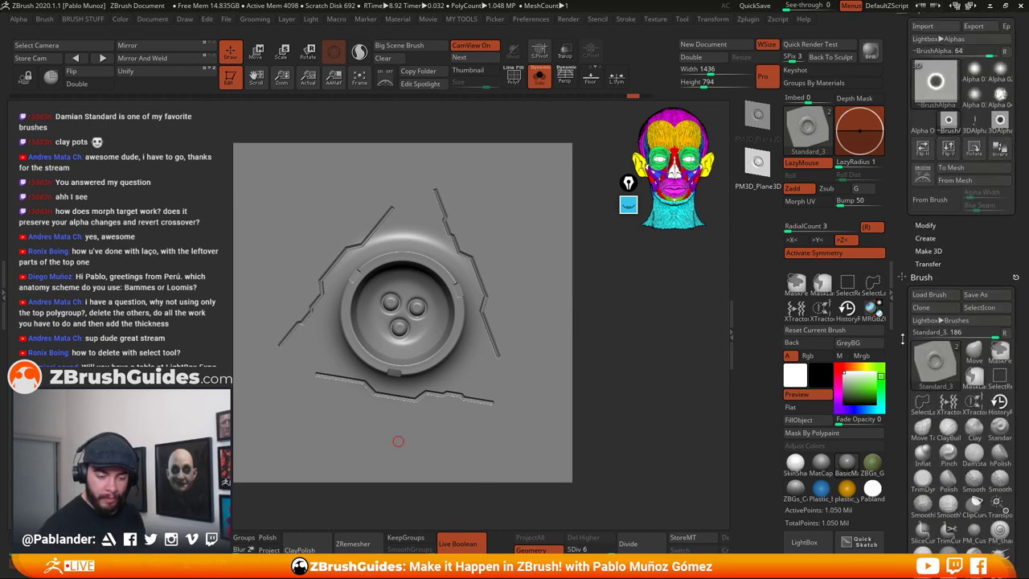
pyautogui.scroll(2, 901, 339)
pyautogui.scroll(-10, 947, 280)
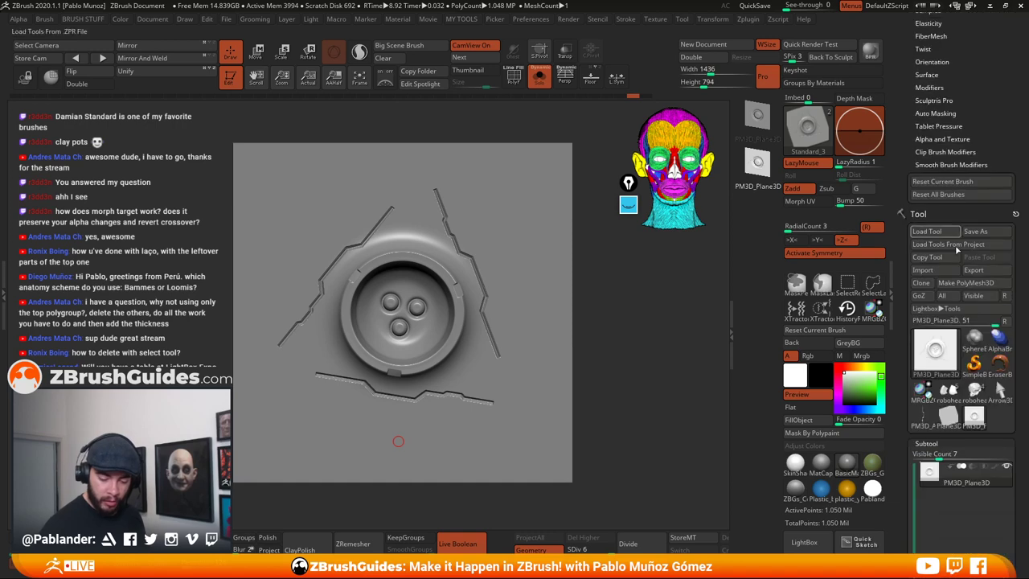
pyautogui.click(974, 388)
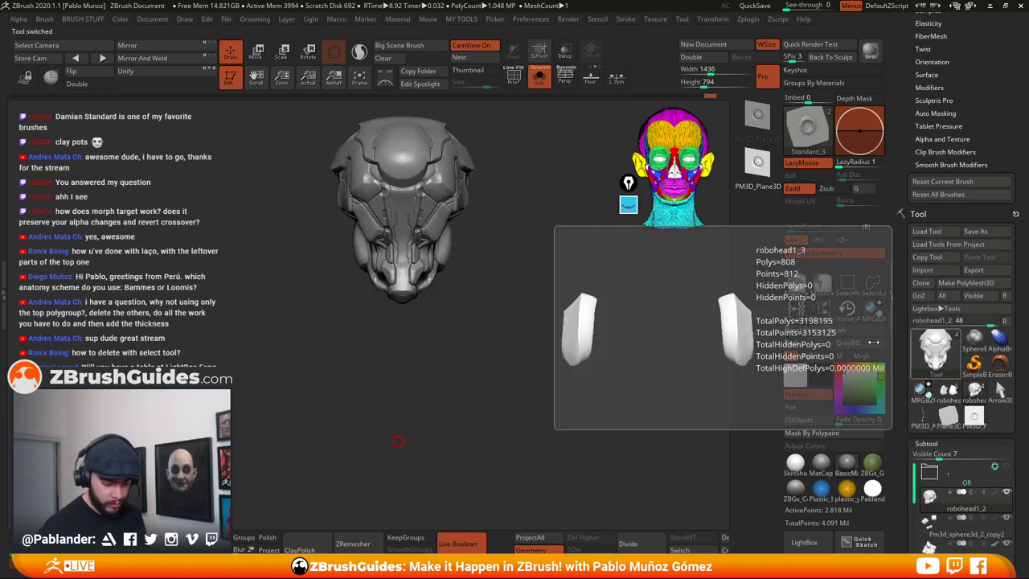
pyautogui.moveTo(514, 267); pyautogui.dragTo(558, 371)
pyautogui.keyDown('alt'); pyautogui.moveTo(616, 293); pyautogui.dragTo(632, 291); pyautogui.keyUp('alt')
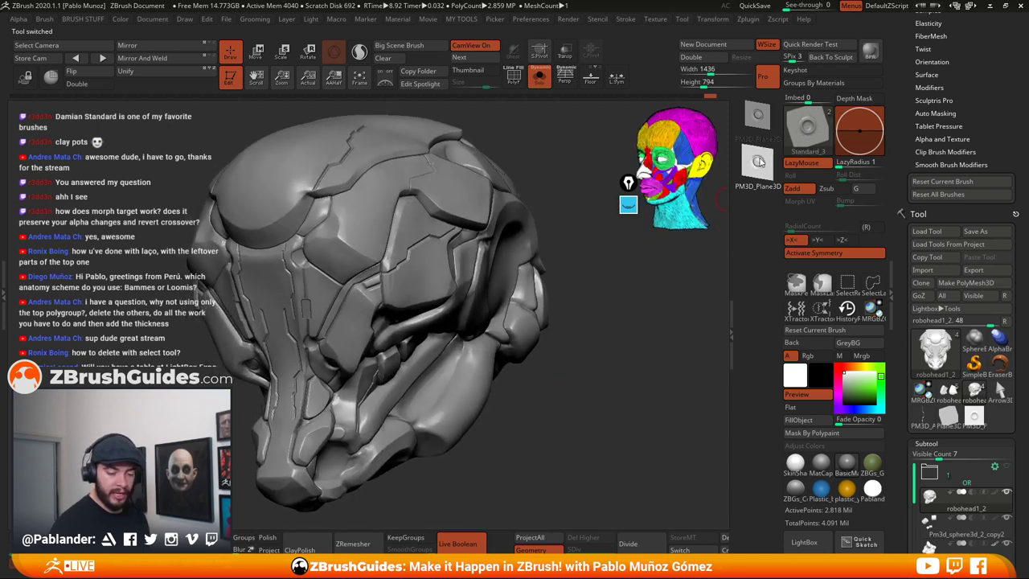
pyautogui.moveTo(593, 373); pyautogui.dragTo(606, 367)
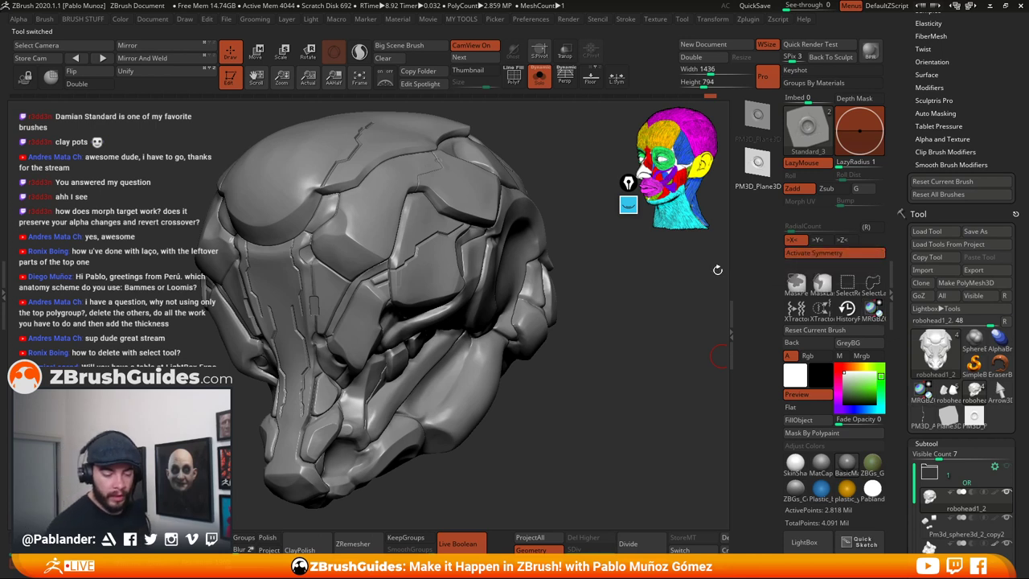
pyautogui.moveTo(928, 424)
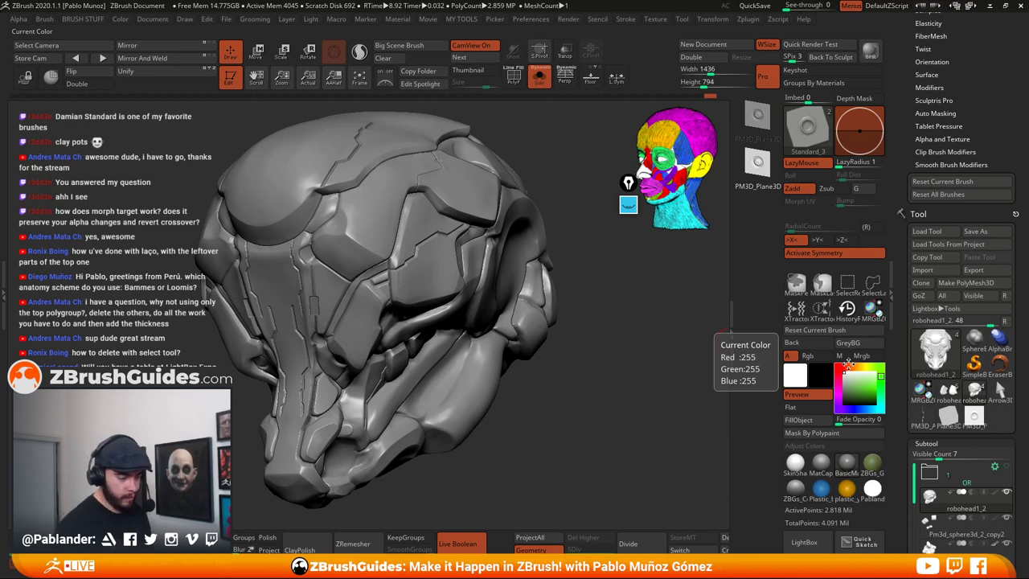
# Try the Standard_3 brush on the side of the robot head, undo the stamp, and try its first plane mesh instead
pyautogui.moveTo(418, 258); pyautogui.dragTo(361, 274, button='right')
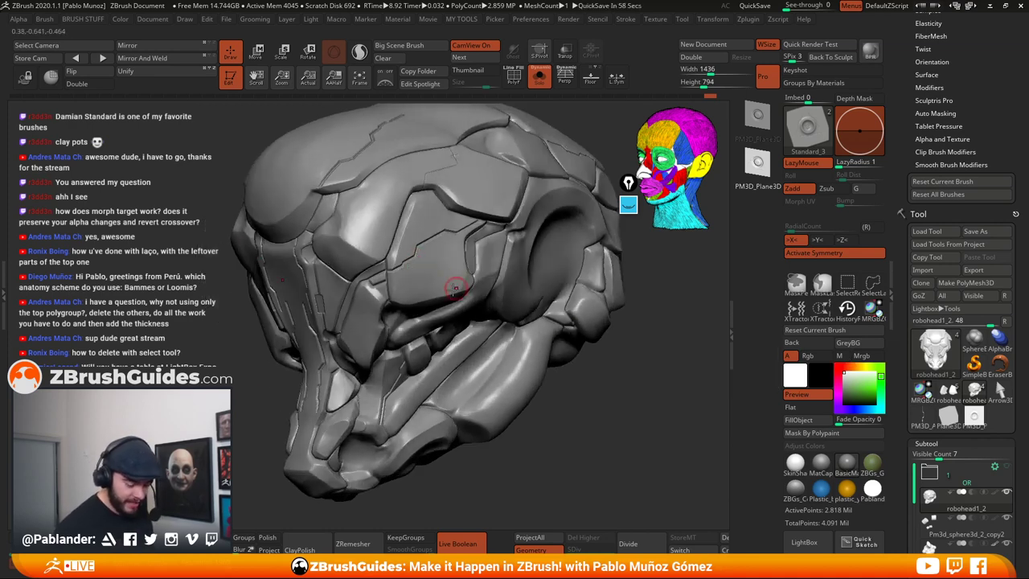
pyautogui.moveTo(434, 315); pyautogui.dragTo(369, 328)
pyautogui.moveTo(590, 416); pyautogui.dragTo(563, 402)
pyautogui.hotkey('ctrl', 'z')
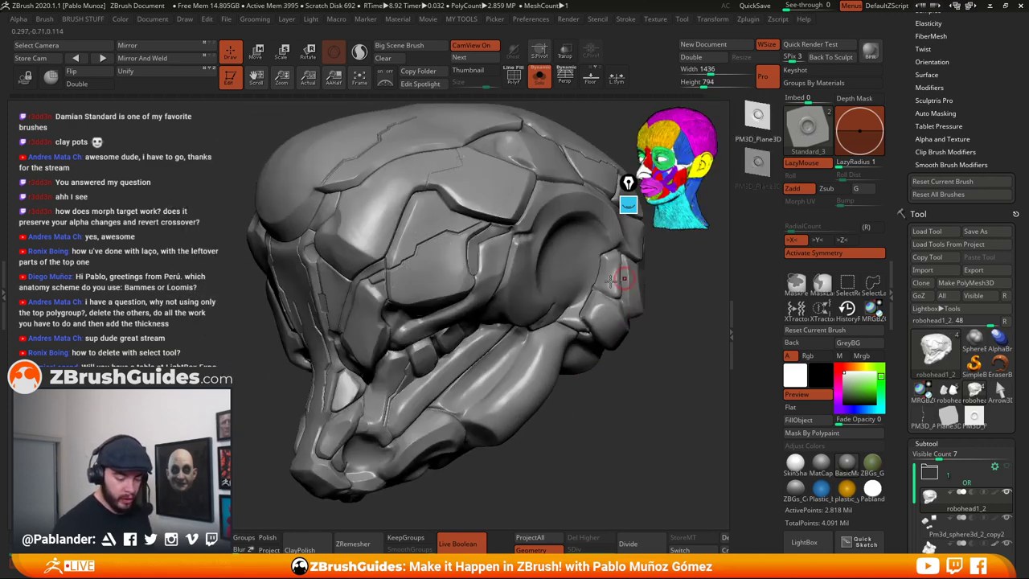
pyautogui.moveTo(442, 310); pyautogui.dragTo(440, 341)
pyautogui.moveTo(586, 426)
pyautogui.mouseDown()
pyautogui.moveTo(617, 427)
pyautogui.moveTo(600, 415)
pyautogui.mouseUp()
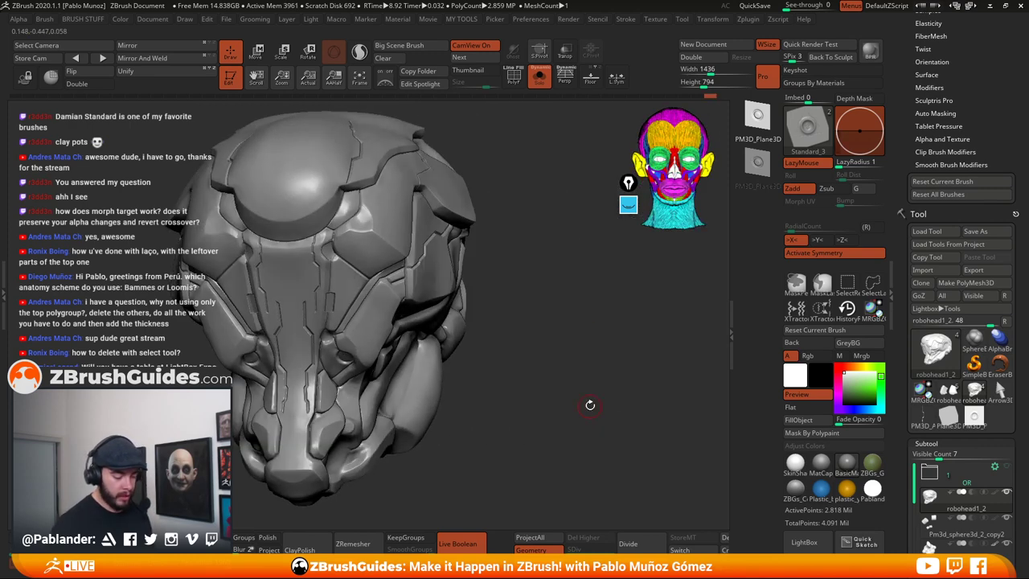
# Try stamping the circular detail on the brow plate beside the forehead dome, and undo it
pyautogui.moveTo(549, 375); pyautogui.dragTo(569, 375)
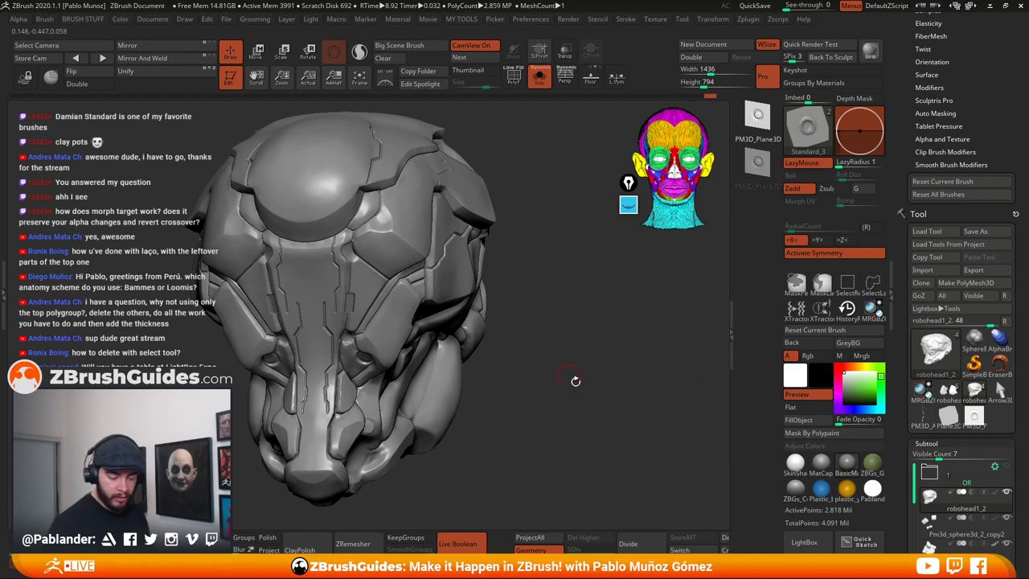
pyautogui.moveTo(474, 215)
pyautogui.mouseDown()
pyautogui.moveTo(484, 199)
pyautogui.moveTo(413, 263)
pyautogui.mouseUp()
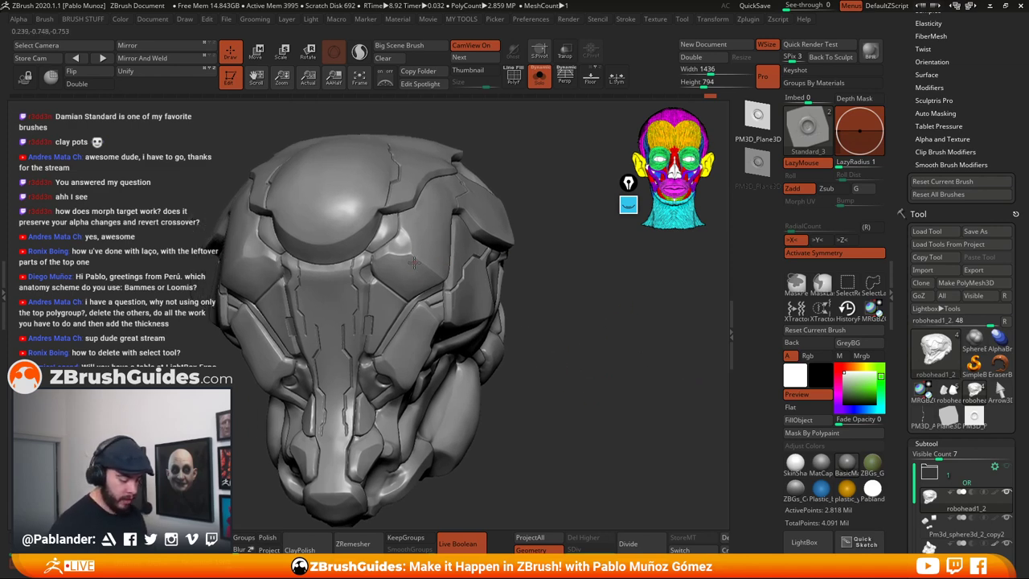
pyautogui.keyDown('ctrl'); pyautogui.moveTo(414, 262); pyautogui.dragTo(395, 237, button='right'); pyautogui.keyUp('ctrl')
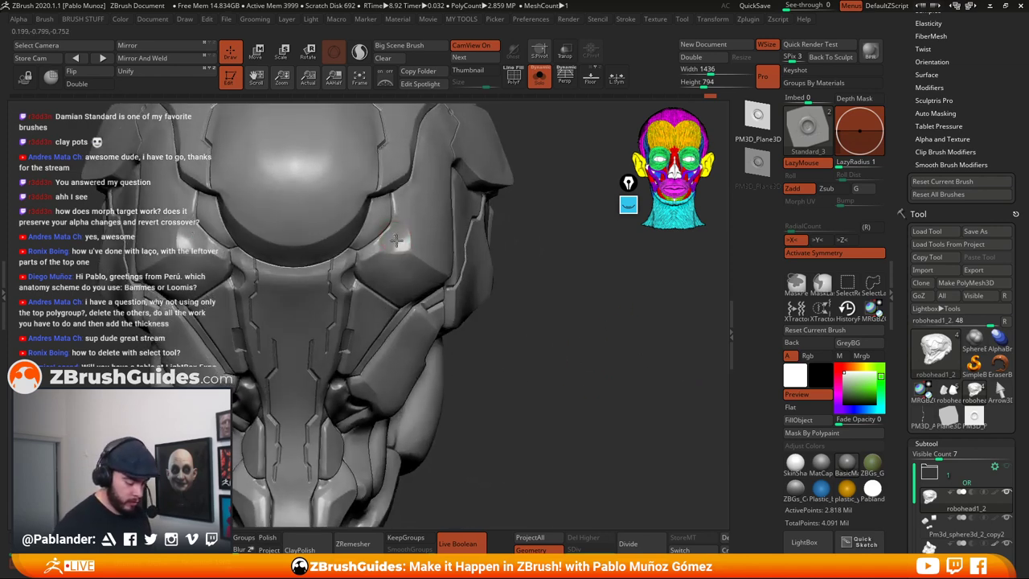
pyautogui.hotkey('ctrl', 'z')
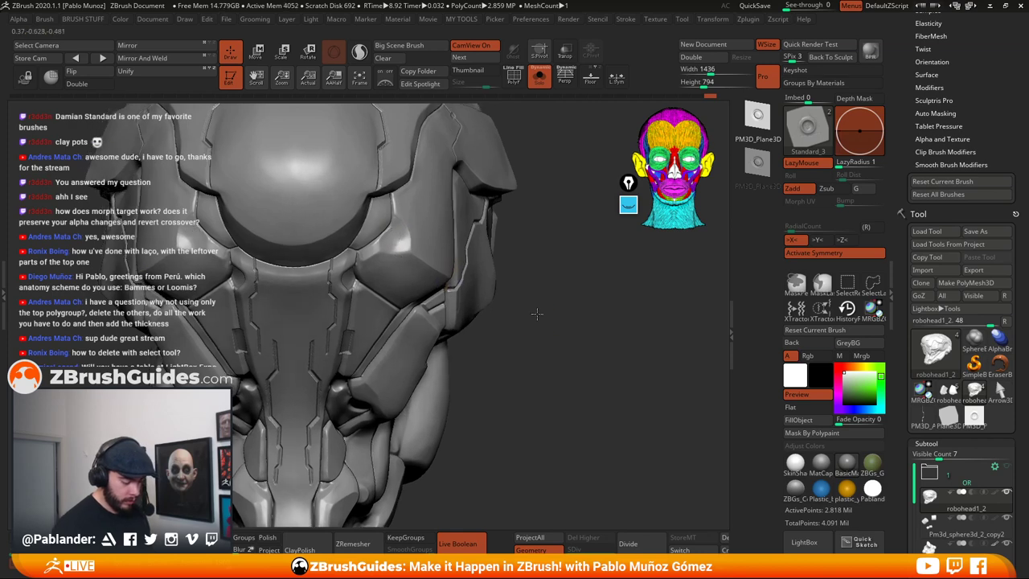
# Stamp the circular detail into the recess on the side of the snout and onto the small plate in front of the ear disc
pyautogui.moveTo(562, 320); pyautogui.dragTo(523, 300)
pyautogui.keyDown('alt'); pyautogui.moveTo(537, 329); pyautogui.dragTo(447, 375, button='right'); pyautogui.keyUp('alt')
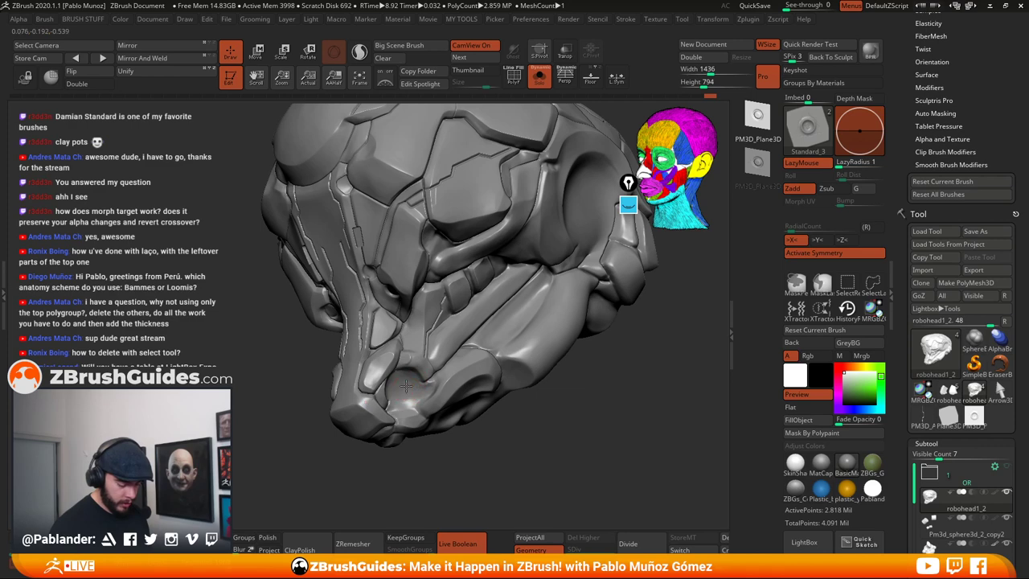
pyautogui.moveTo(438, 373); pyautogui.dragTo(487, 352)
pyautogui.moveTo(486, 354); pyautogui.dragTo(438, 378, button='right')
pyautogui.moveTo(423, 377); pyautogui.dragTo(408, 390)
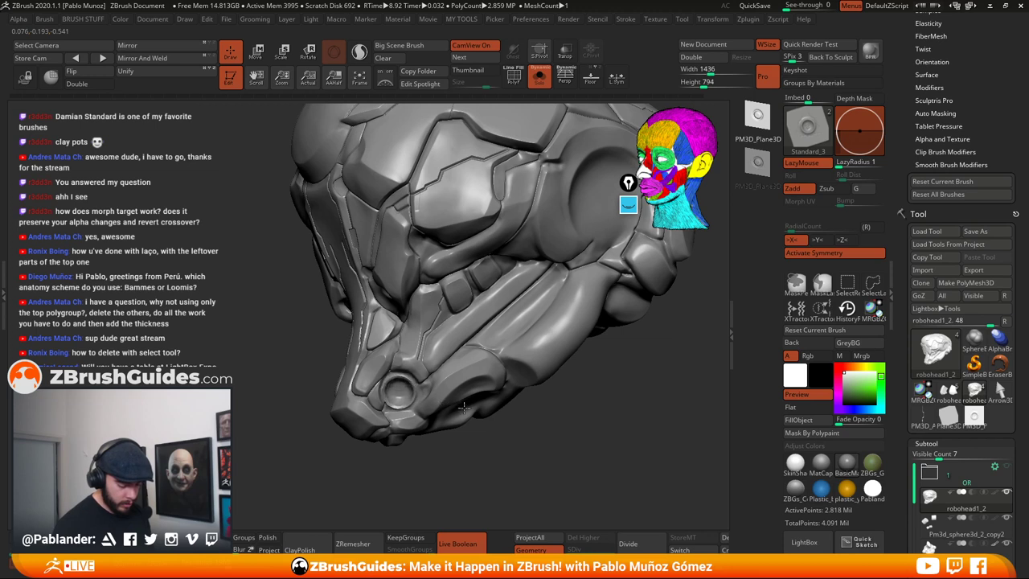
pyautogui.moveTo(513, 292); pyautogui.dragTo(503, 287, button='right')
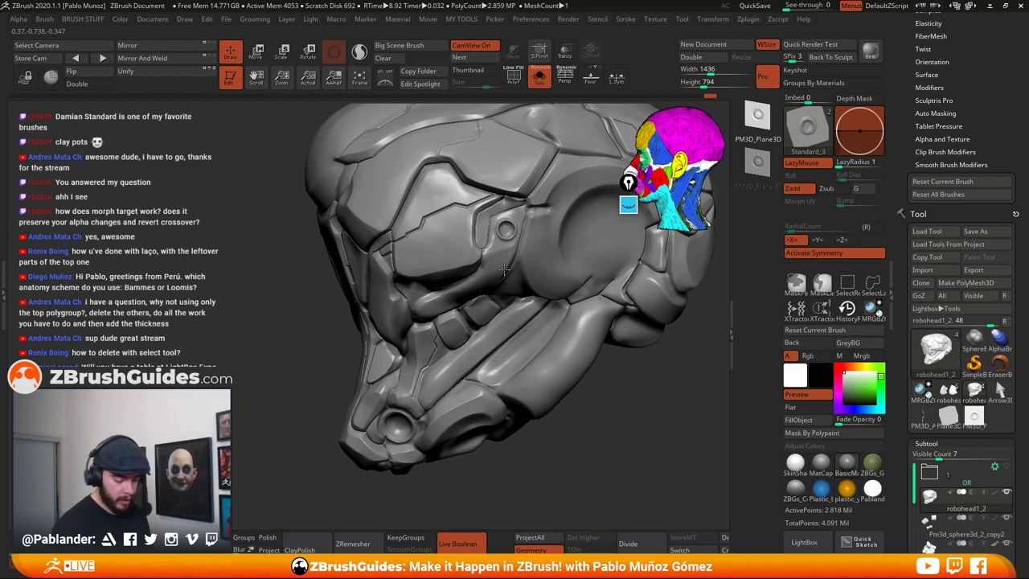
# Stamp two small circular details on the facial panels flanking the nose bridge
pyautogui.moveTo(550, 291)
pyautogui.mouseDown(button='right')
pyautogui.moveTo(540, 342)
pyautogui.moveTo(574, 322)
pyautogui.moveTo(312, 322)
pyautogui.moveTo(414, 375)
pyautogui.mouseUp(button='right')
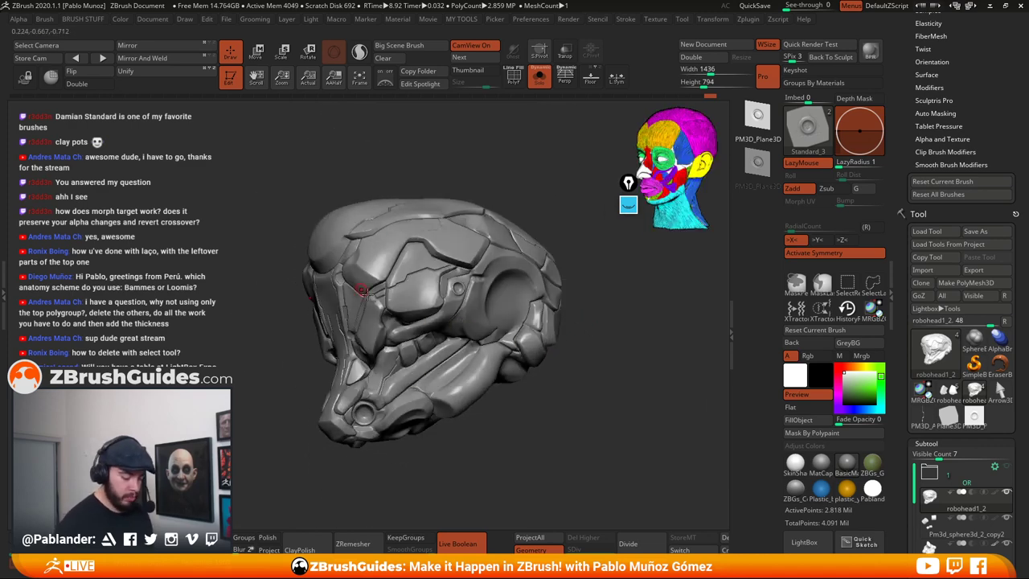
pyautogui.moveTo(363, 291)
pyautogui.mouseDown(button='right')
pyautogui.moveTo(445, 289)
pyautogui.moveTo(434, 287)
pyautogui.moveTo(406, 323)
pyautogui.moveTo(474, 270)
pyautogui.moveTo(458, 292)
pyautogui.mouseUp(button='right')
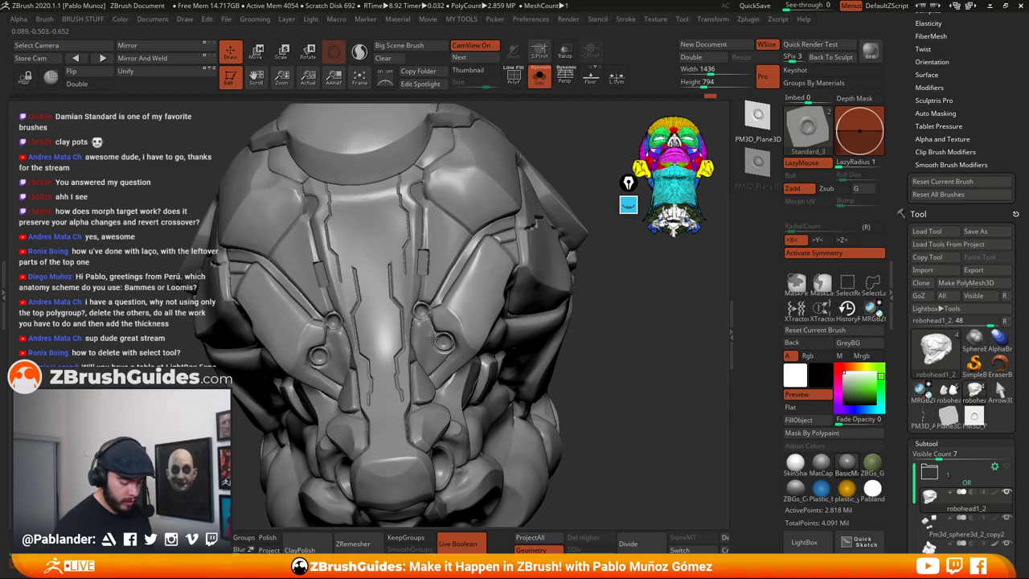
pyautogui.moveTo(594, 380)
pyautogui.mouseDown(button='right')
pyautogui.moveTo(585, 323)
pyautogui.moveTo(547, 366)
pyautogui.mouseUp(button='right')
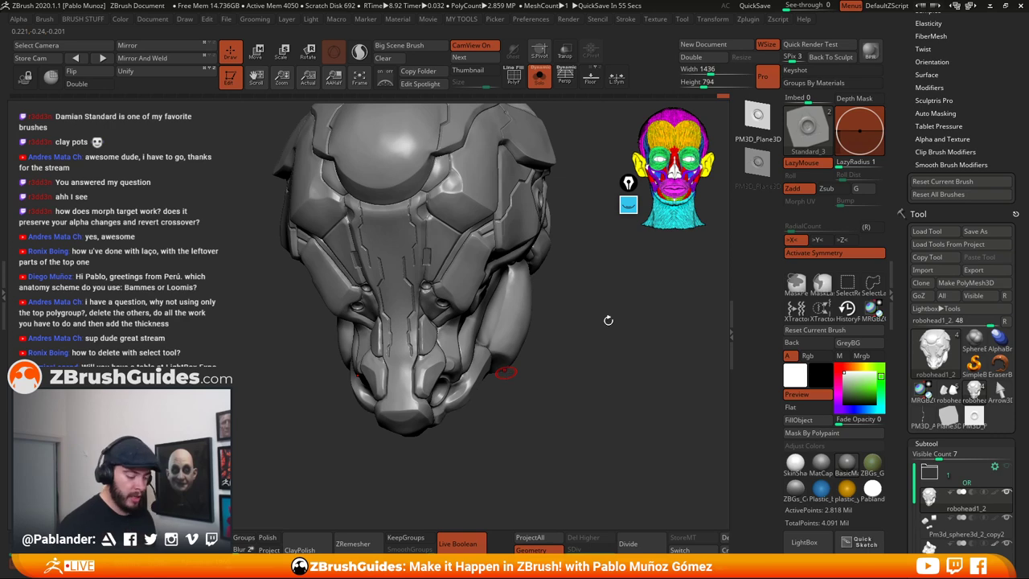
# Try circular stamps on the brow plate and the large cheek plate, and undo both
pyautogui.moveTo(608, 320)
pyautogui.mouseDown(button='right')
pyautogui.moveTo(593, 343)
pyautogui.moveTo(468, 310)
pyautogui.mouseUp(button='right')
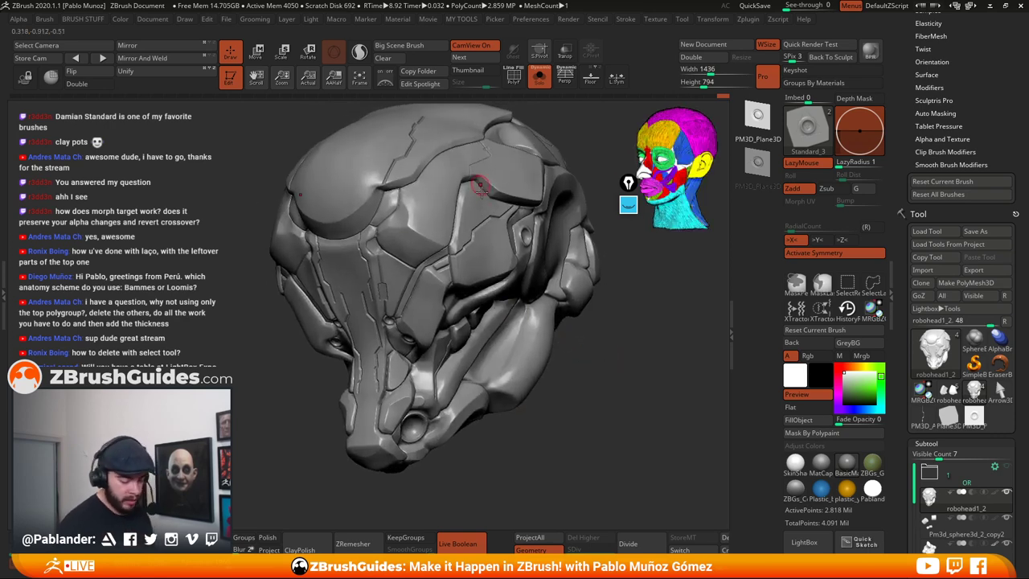
pyautogui.moveTo(426, 281)
pyautogui.mouseDown(button='right')
pyautogui.moveTo(524, 288)
pyautogui.moveTo(543, 261)
pyautogui.moveTo(511, 241)
pyautogui.moveTo(528, 285)
pyautogui.mouseUp(button='right')
pyautogui.moveTo(464, 263)
pyautogui.keyDown('alt'); pyautogui.mouseDown(button='right')
pyautogui.moveTo(459, 269)
pyautogui.moveTo(459, 236)
pyautogui.moveTo(417, 276)
pyautogui.moveTo(333, 207)
pyautogui.moveTo(356, 237)
pyautogui.mouseUp(button='right'); pyautogui.keyUp('alt')
pyautogui.moveTo(526, 354); pyautogui.dragTo(547, 341, button='right')
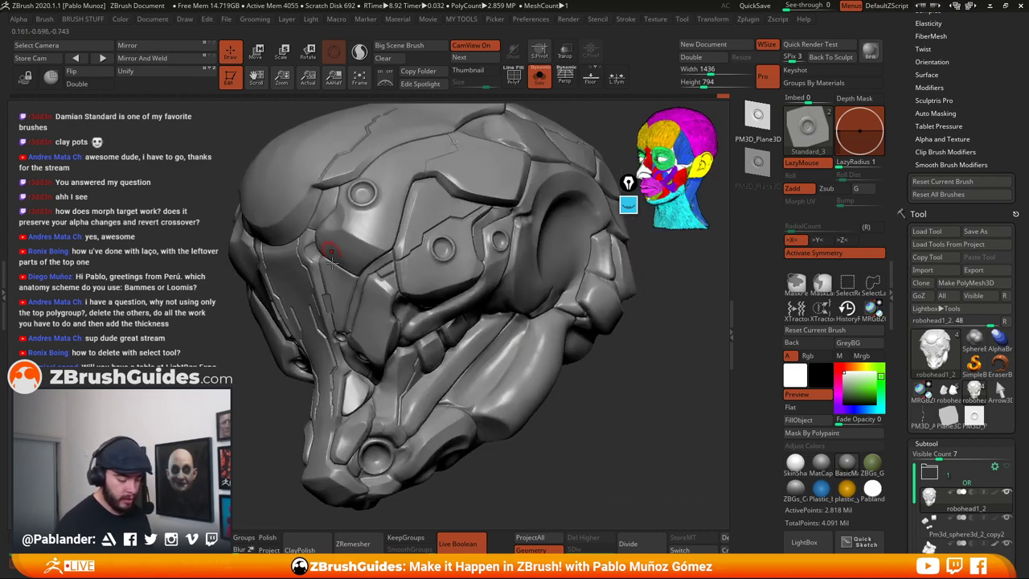
pyautogui.hotkey('ctrl', 'z')
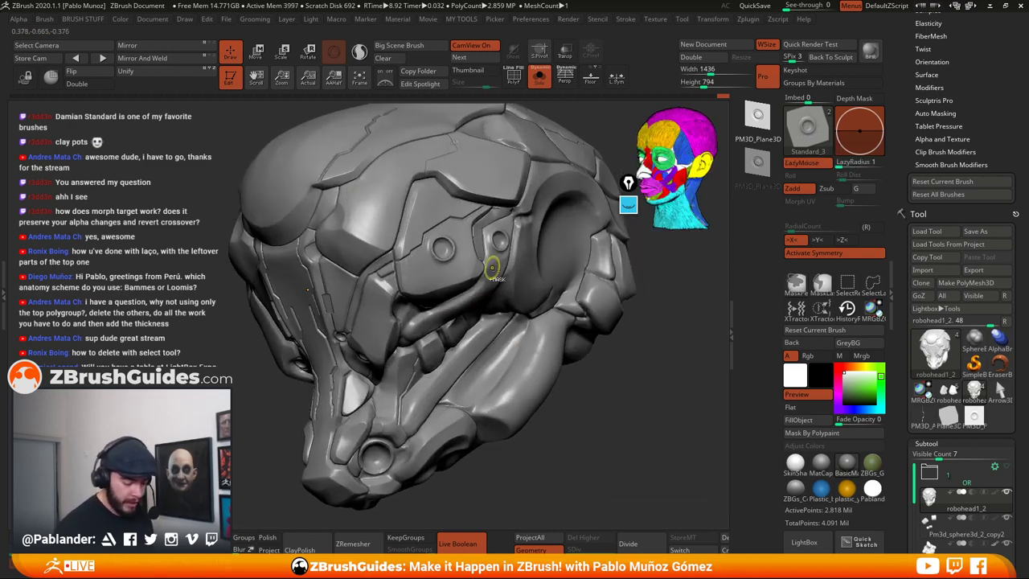
pyautogui.hotkey('ctrl', 'z')
pyautogui.moveTo(501, 262)
pyautogui.mouseDown(button='right')
pyautogui.moveTo(480, 265)
pyautogui.moveTo(527, 296)
pyautogui.mouseUp(button='right')
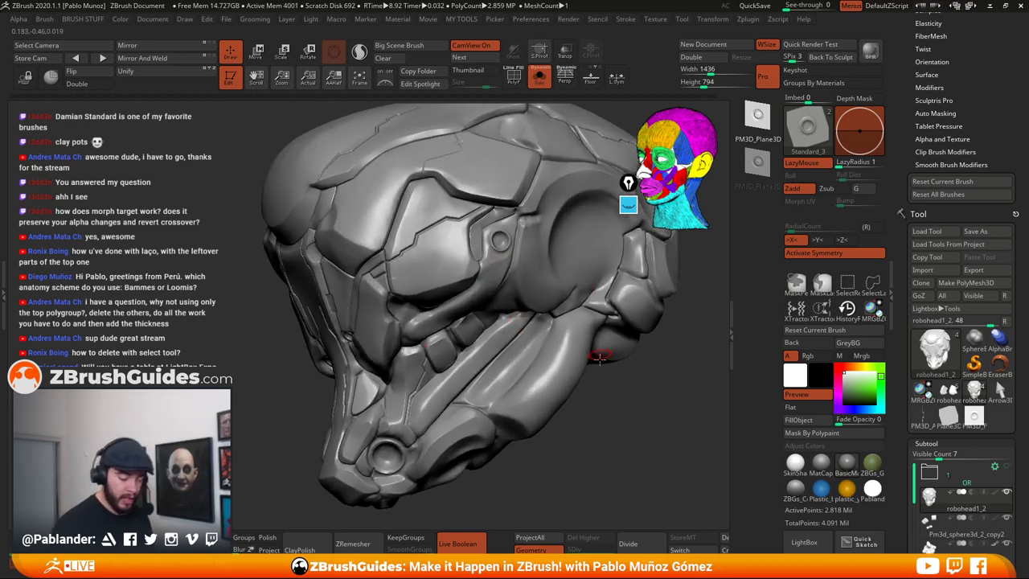
pyautogui.moveTo(551, 358); pyautogui.dragTo(514, 365, button='right')
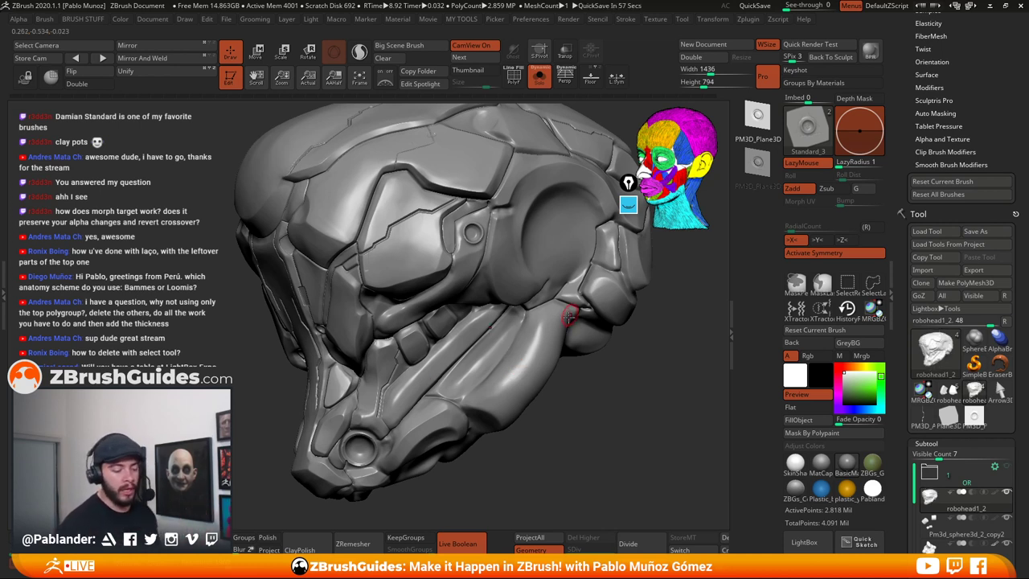
# Stamp the circular detail at the rear end of the stepped panel line on top of the head, and review the whole head
pyautogui.moveTo(538, 311)
pyautogui.mouseDown(button='right')
pyautogui.moveTo(485, 359)
pyautogui.moveTo(494, 306)
pyautogui.moveTo(479, 331)
pyautogui.moveTo(480, 287)
pyautogui.moveTo(476, 315)
pyautogui.moveTo(393, 240)
pyautogui.mouseUp(button='right')
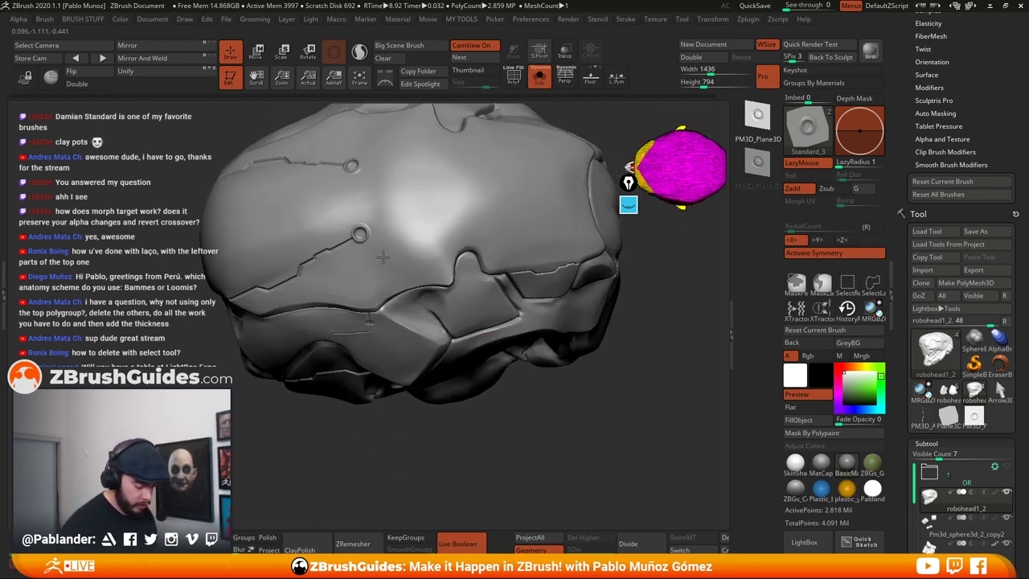
pyautogui.moveTo(384, 253); pyautogui.dragTo(406, 222, button='right')
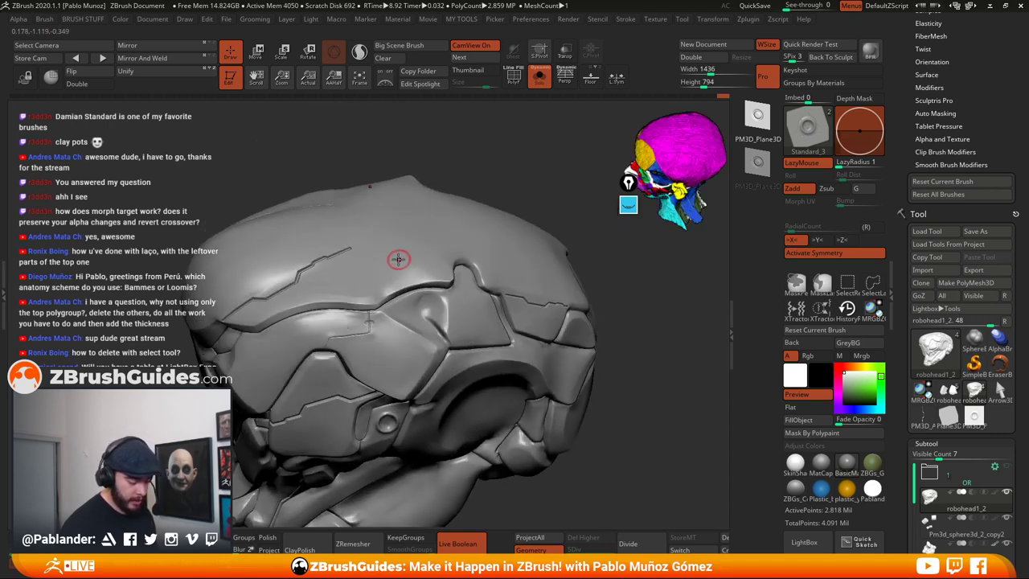
pyautogui.moveTo(400, 259); pyautogui.dragTo(369, 280, button='right')
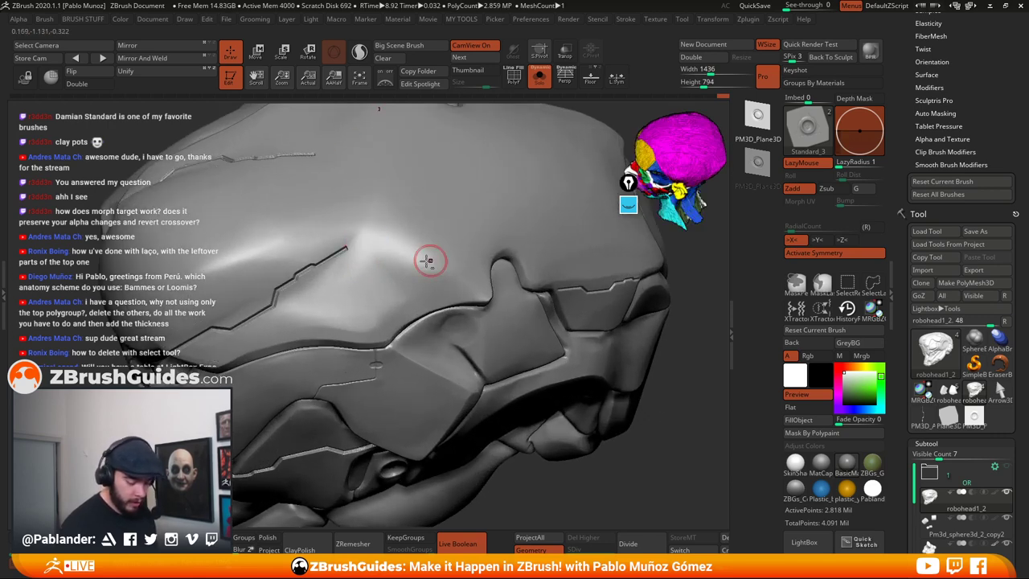
pyautogui.keyDown('alt'); pyautogui.moveTo(429, 260); pyautogui.dragTo(448, 246, button='right'); pyautogui.keyUp('alt')
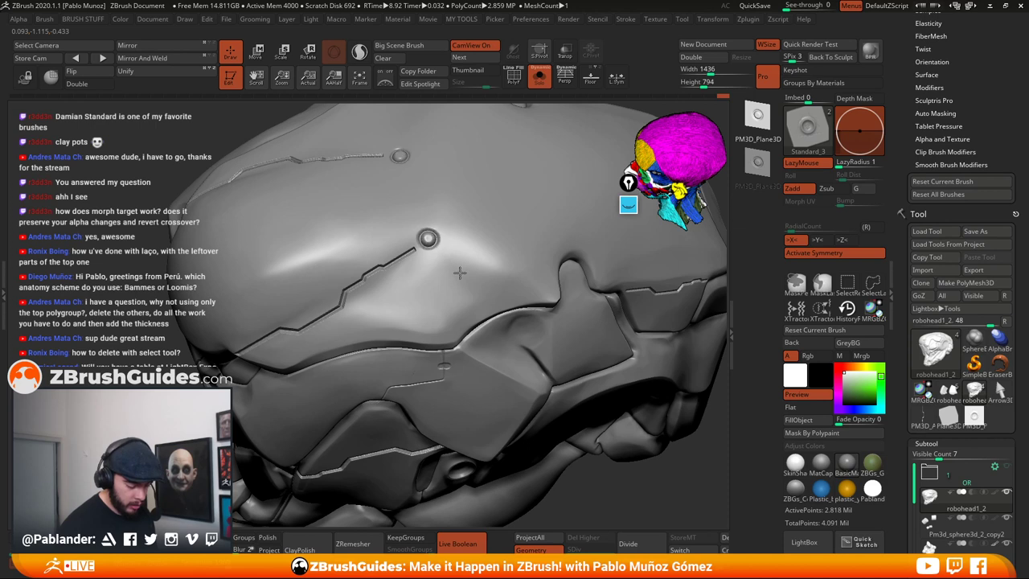
pyautogui.moveTo(470, 281); pyautogui.dragTo(474, 288)
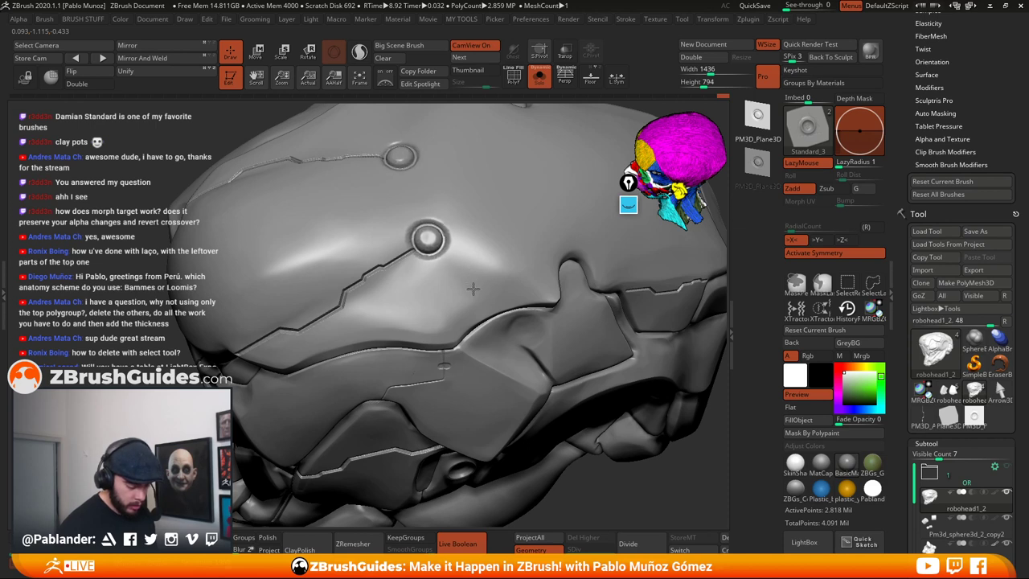
pyautogui.keyDown('ctrl'); pyautogui.moveTo(489, 367); pyautogui.dragTo(522, 306, button='right'); pyautogui.keyUp('ctrl')
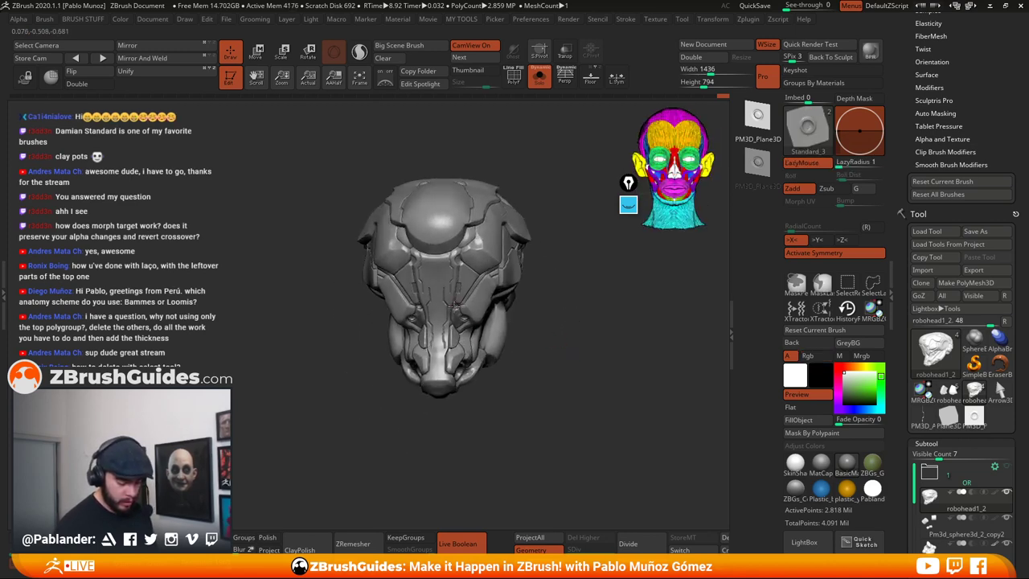
pyautogui.keyDown('ctrl'); pyautogui.moveTo(482, 269); pyautogui.dragTo(572, 368, button='right'); pyautogui.keyUp('ctrl')
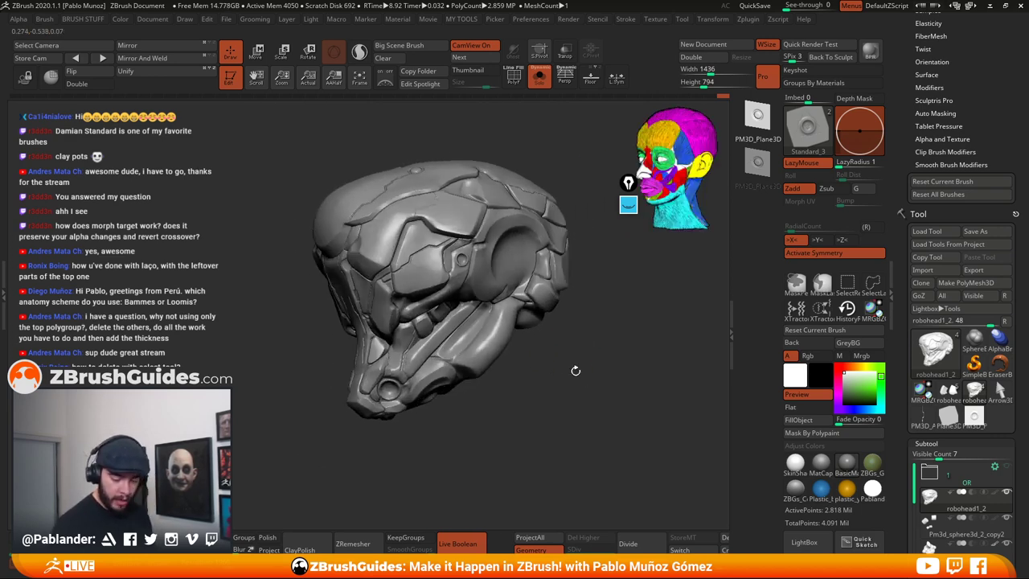
# Switch the active tool to the Ring3D primitive and show its polygon wireframe in a tilted view
pyautogui.moveTo(899, 275); pyautogui.dragTo(900, 576)
pyautogui.moveTo(924, 80); pyautogui.dragTo(901, 354)
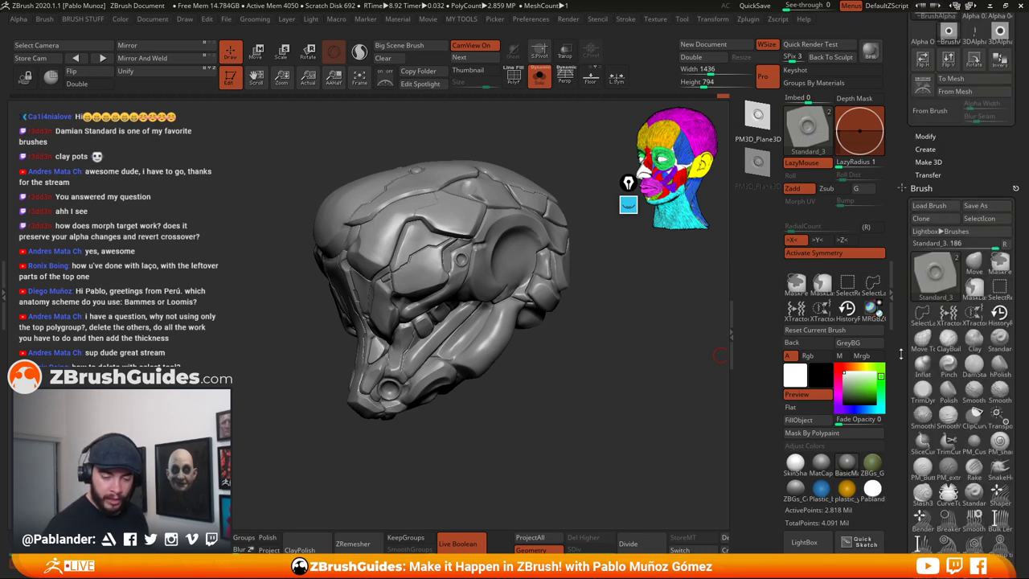
pyautogui.moveTo(923, 164)
pyautogui.mouseDown()
pyautogui.moveTo(908, 259)
pyautogui.moveTo(930, 210)
pyautogui.moveTo(929, 127)
pyautogui.mouseUp()
pyautogui.moveTo(985, 313); pyautogui.dragTo(985, 531)
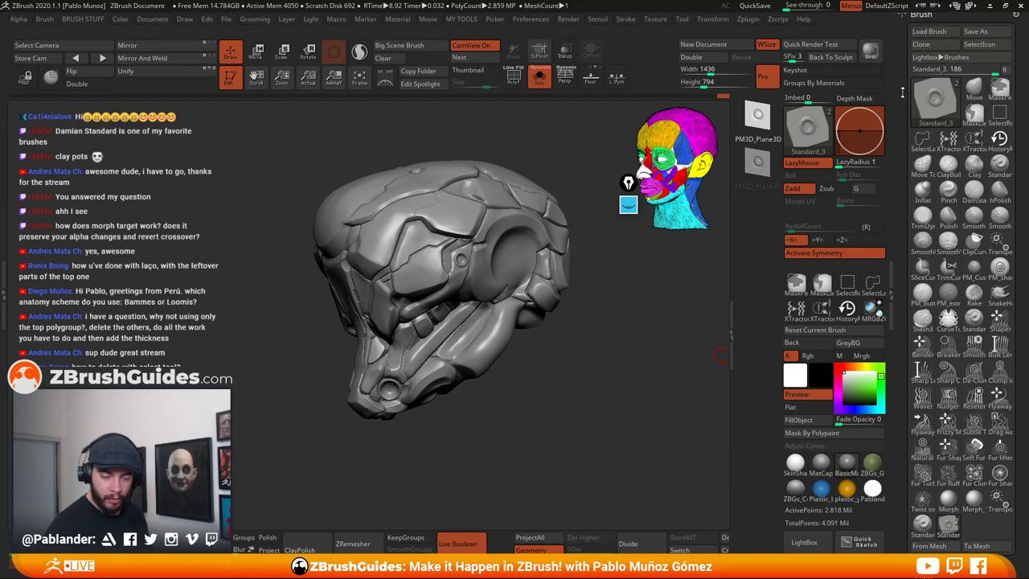
pyautogui.moveTo(924, 48); pyautogui.dragTo(932, 121)
pyautogui.click(932, 90)
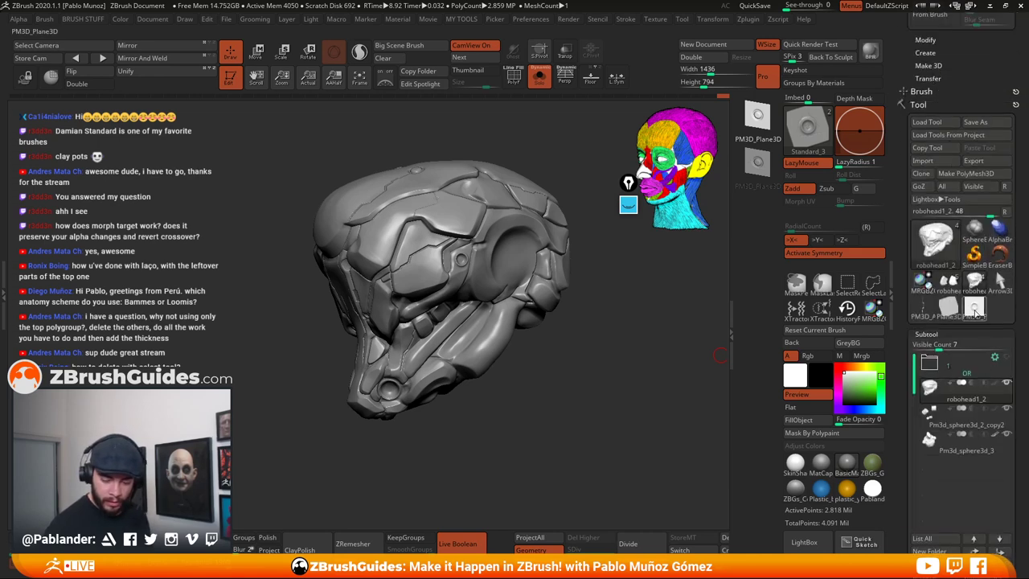
pyautogui.click(959, 297)
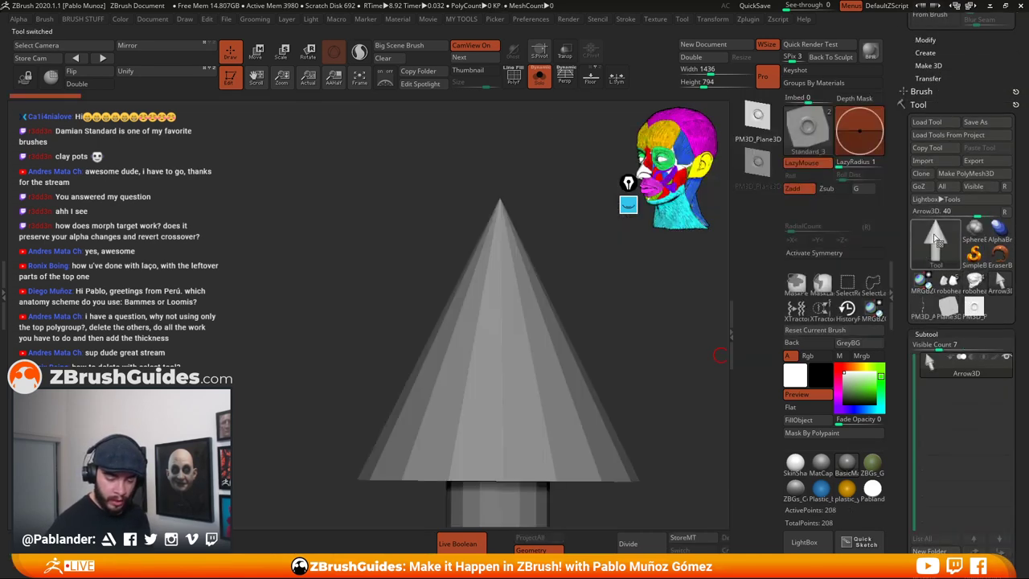
pyautogui.click(948, 234)
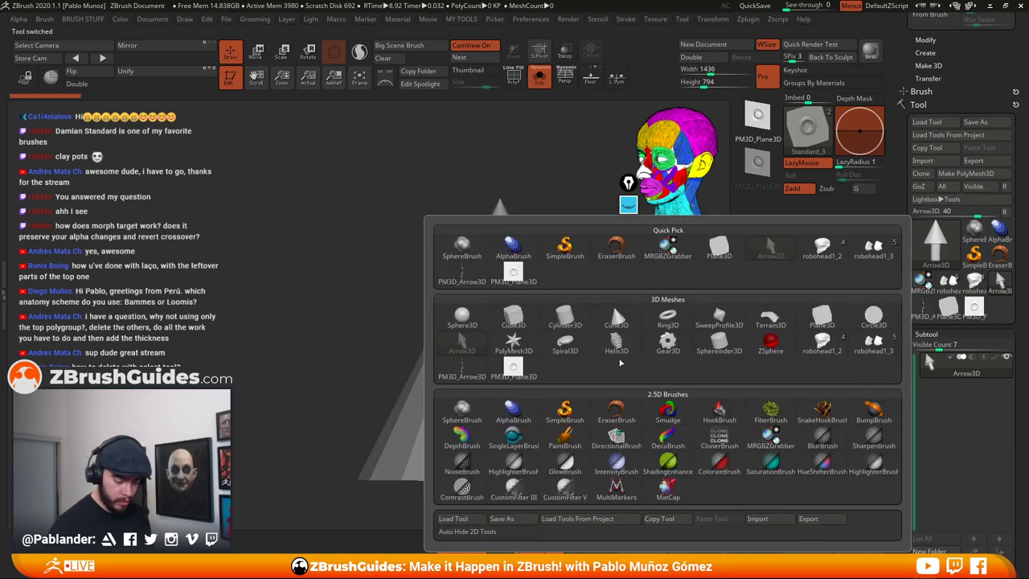
pyautogui.click(673, 324)
pyautogui.moveTo(620, 311); pyautogui.dragTo(577, 426)
pyautogui.click(514, 78)
# Set the ring primitive's SDivide to 4 and its ITwist to 0 in the initialize settings
pyautogui.moveTo(904, 366); pyautogui.dragTo(944, 181)
pyautogui.scroll(2, 944, 182)
pyautogui.moveTo(653, 336); pyautogui.dragTo(722, 278)
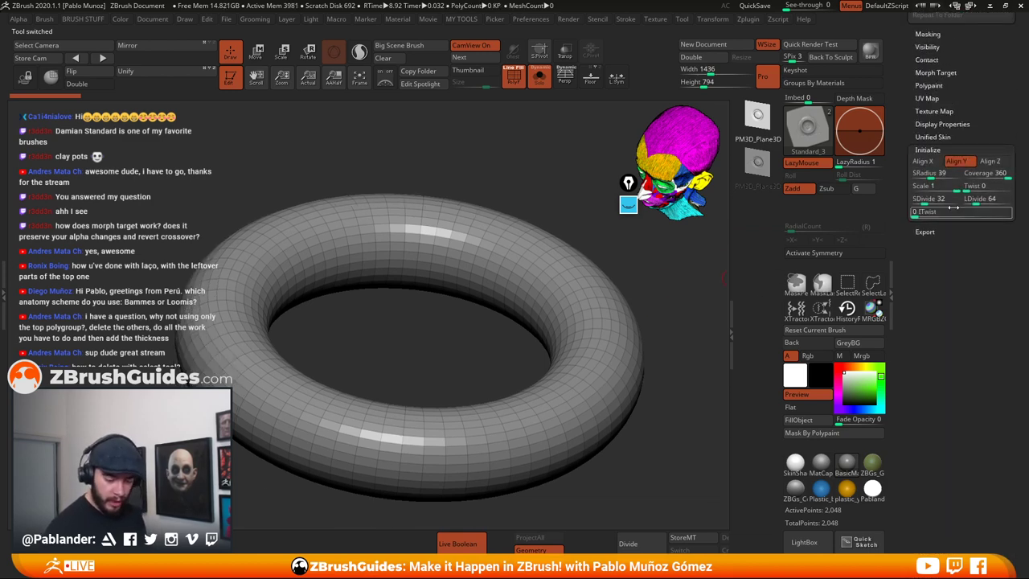
pyautogui.moveTo(924, 199); pyautogui.dragTo(964, 212)
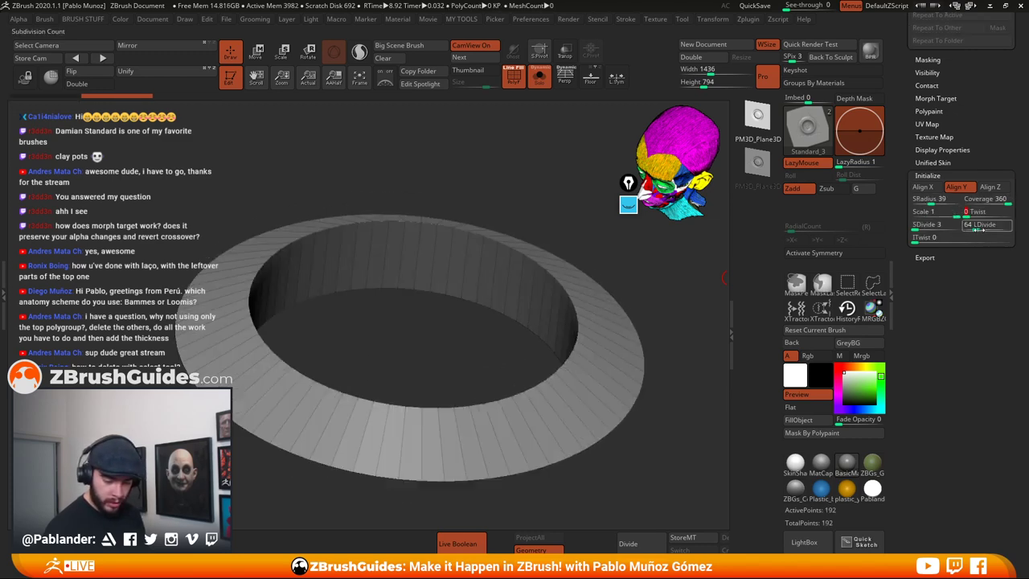
pyautogui.moveTo(922, 239); pyautogui.dragTo(913, 238)
pyautogui.keyDown('shift'); pyautogui.moveTo(696, 320); pyautogui.dragTo(656, 303); pyautogui.keyUp('shift')
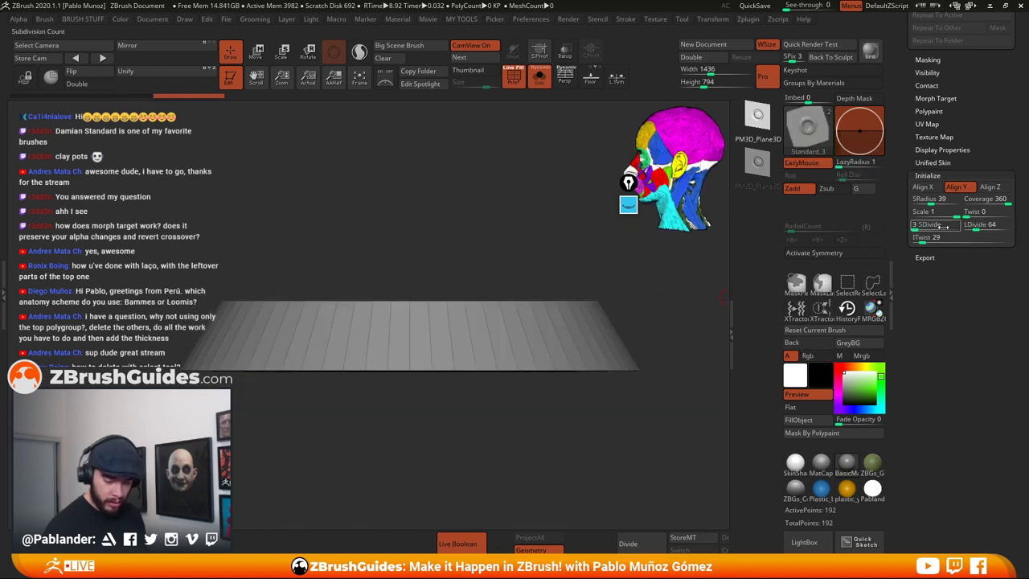
pyautogui.moveTo(913, 226); pyautogui.dragTo(912, 240)
pyautogui.moveTo(728, 319); pyautogui.dragTo(673, 399)
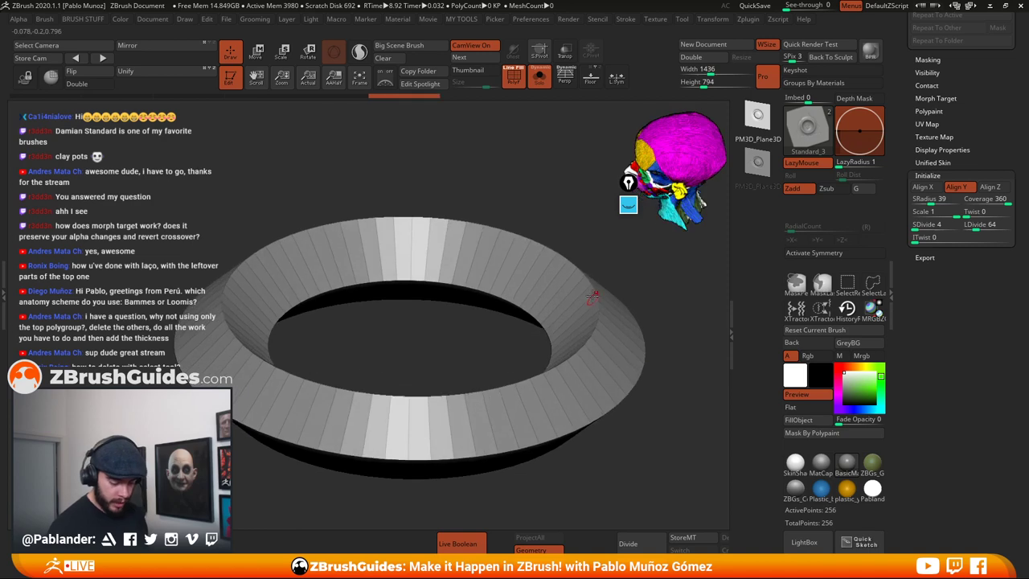
pyautogui.moveTo(661, 299); pyautogui.dragTo(665, 330)
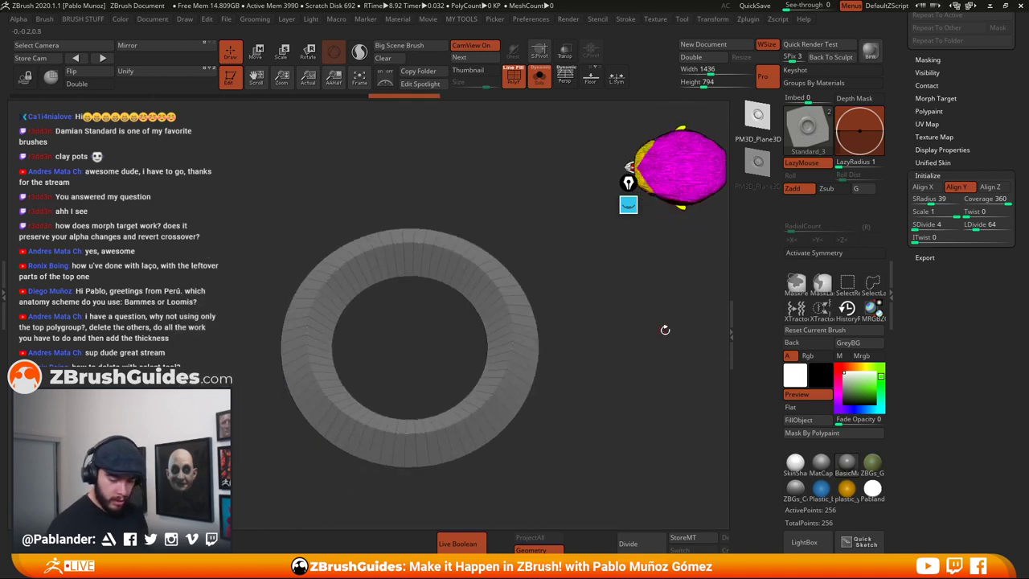
# Convert the ring primitive to a PolyMesh3D and show it enlarged from above
pyautogui.moveTo(922, 298); pyautogui.dragTo(922, 308)
pyautogui.scroll(8, 922, 309)
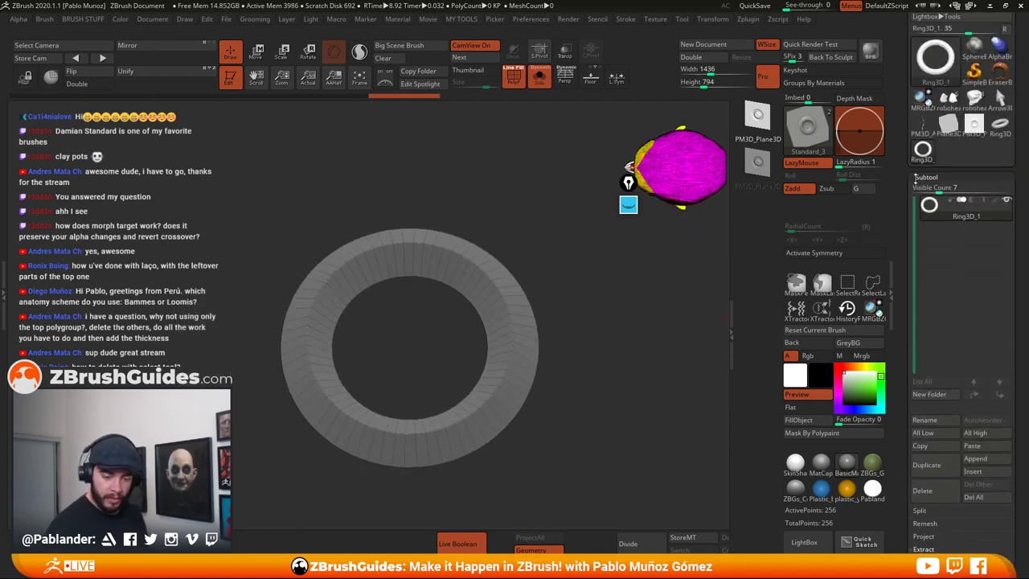
pyautogui.moveTo(904, 244); pyautogui.dragTo(904, 306)
pyautogui.click(967, 100)
pyautogui.moveTo(584, 383)
pyautogui.keyDown('alt'); pyautogui.mouseDown()
pyautogui.moveTo(595, 330)
pyautogui.moveTo(552, 344)
pyautogui.mouseUp(); pyautogui.keyUp('alt')
# Switch to the ZModeler brush and set its edge action to Bevel with the EdgeLoop Complete target
pyautogui.press('b')
pyautogui.press('z')
pyautogui.press('m')
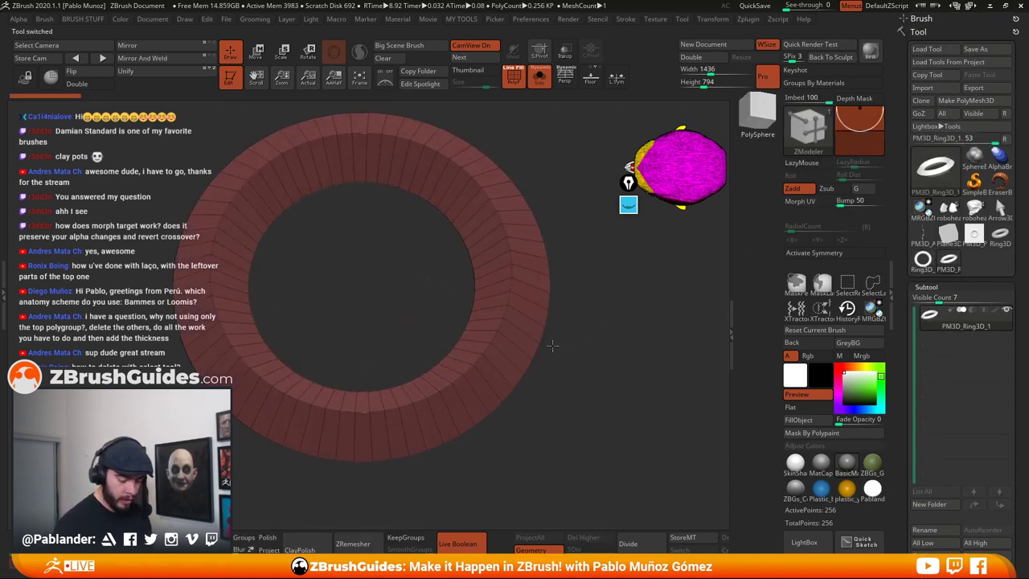
pyautogui.press('space')
pyautogui.click(511, 291)
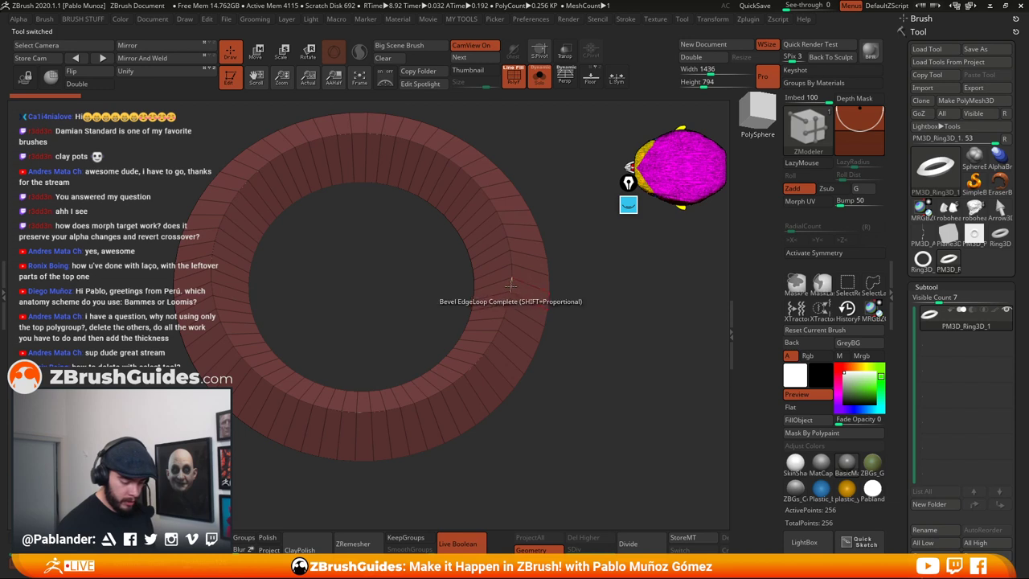
# Bevel the ring's top, inner and outer edge loops with the ZModeler EdgeLoop Complete action
pyautogui.moveTo(513, 286); pyautogui.dragTo(514, 287)
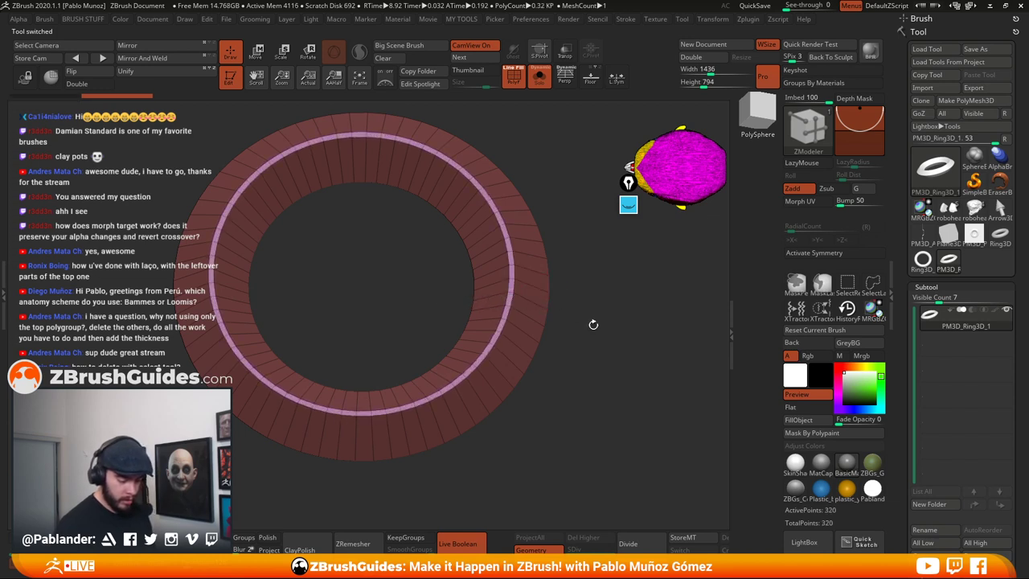
pyautogui.moveTo(594, 324)
pyautogui.mouseDown()
pyautogui.moveTo(629, 340)
pyautogui.moveTo(622, 365)
pyautogui.moveTo(613, 340)
pyautogui.moveTo(605, 360)
pyautogui.mouseUp()
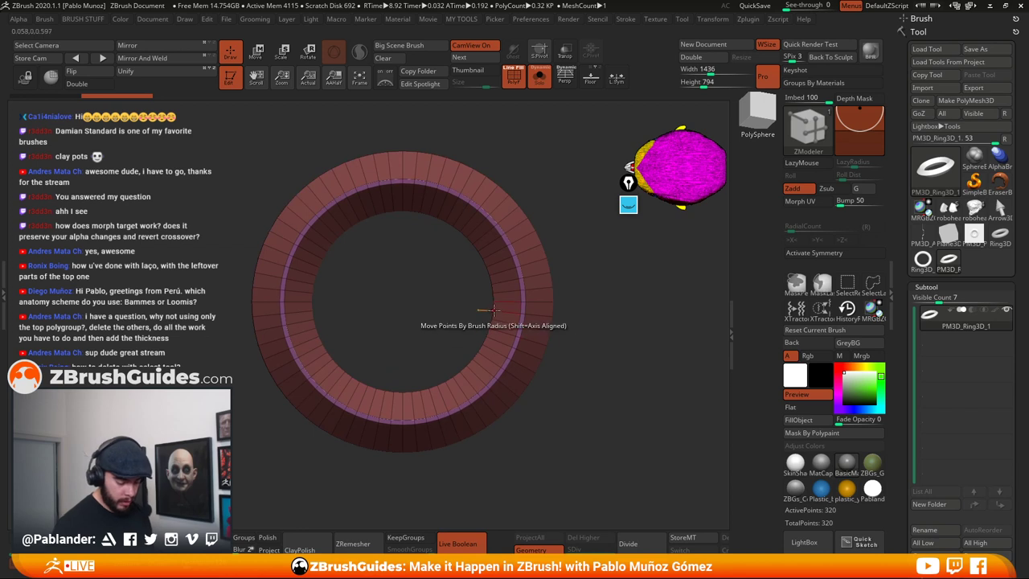
pyautogui.moveTo(493, 310); pyautogui.dragTo(533, 285)
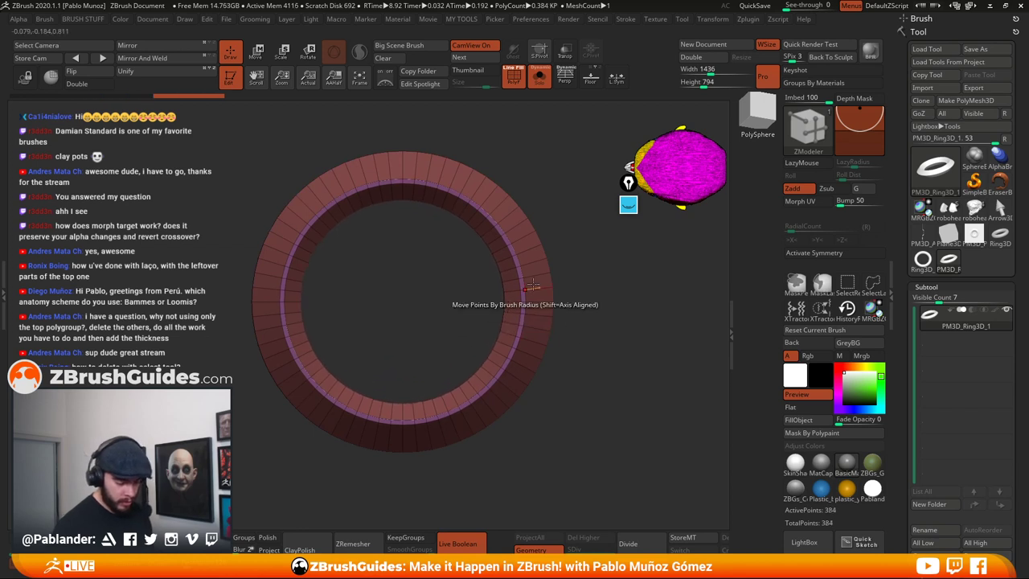
pyautogui.click(541, 275)
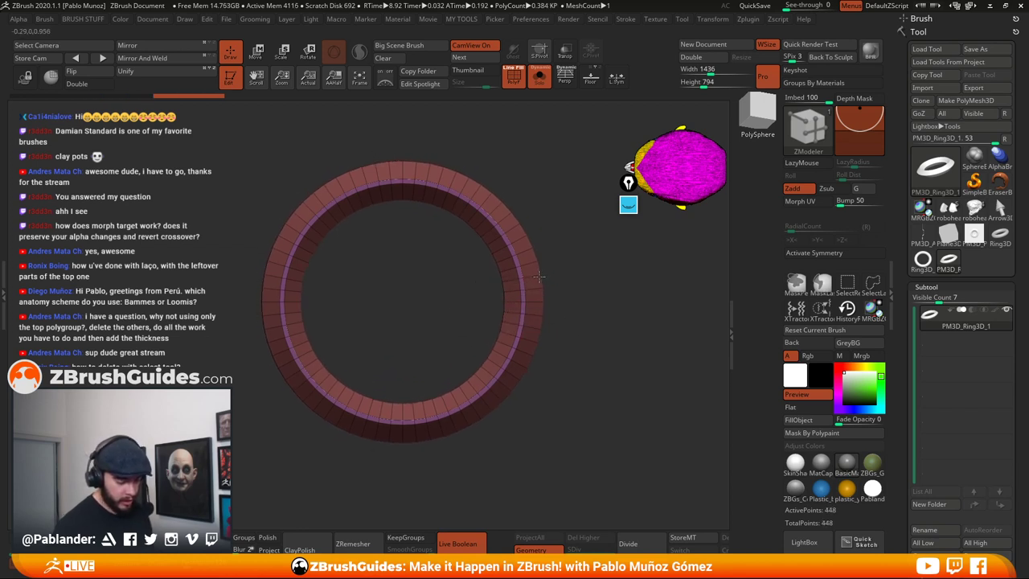
# View the beveled ring squarely from the front and switch to the custom Standard_3 multi-alpha brush
pyautogui.keyDown('alt'); pyautogui.moveTo(607, 360); pyautogui.dragTo(595, 340); pyautogui.keyUp('alt')
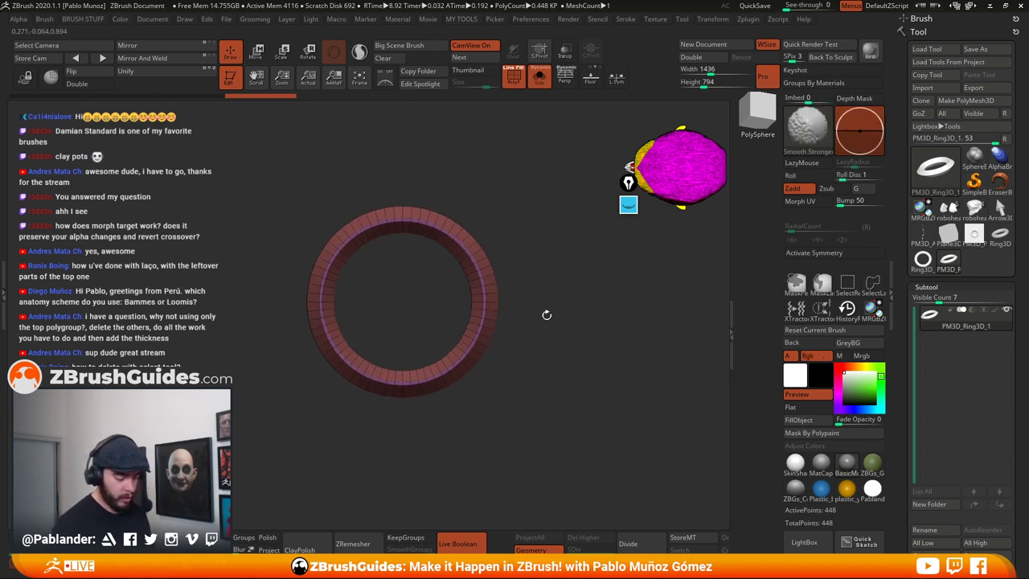
pyautogui.keyDown('alt'); pyautogui.moveTo(547, 314); pyautogui.dragTo(565, 329); pyautogui.keyUp('alt')
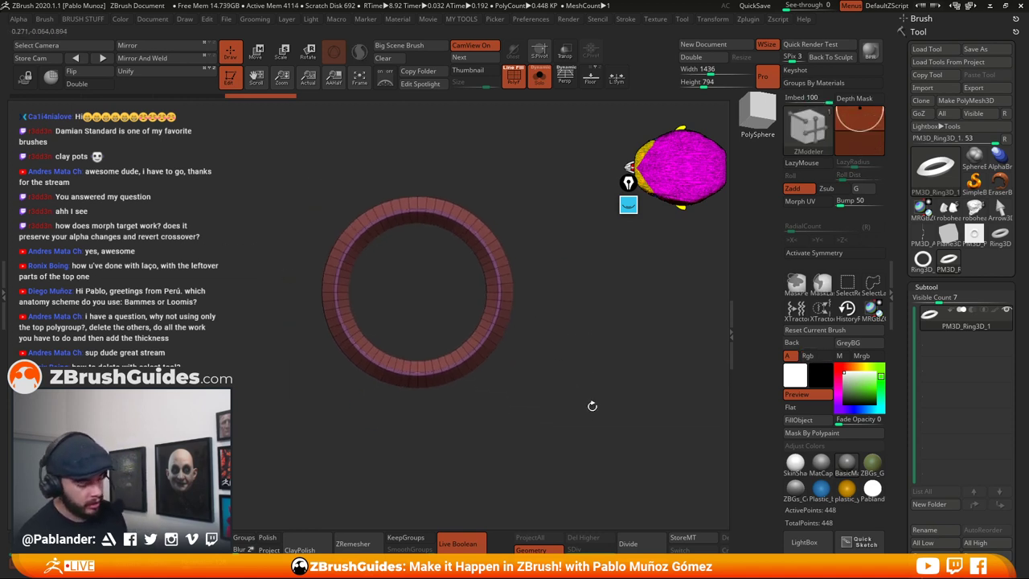
pyautogui.moveTo(551, 379); pyautogui.dragTo(640, 331)
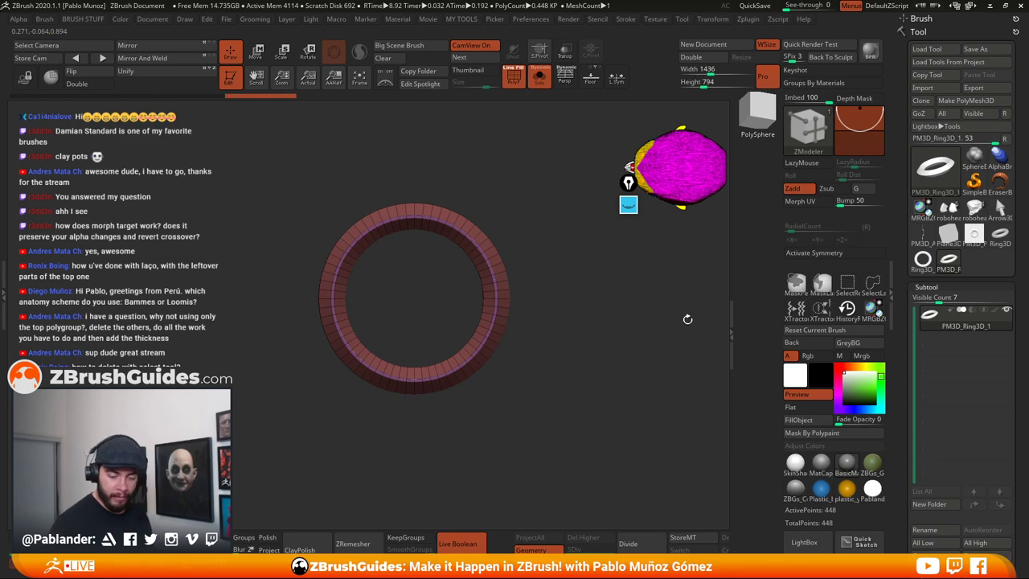
pyautogui.press('b')
pyautogui.click(361, 197)
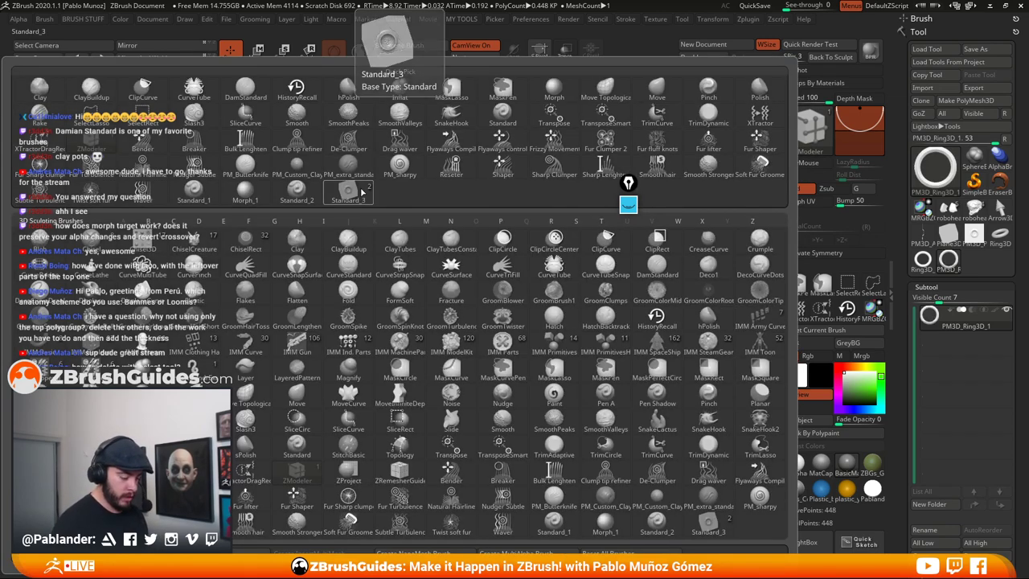
pyautogui.moveTo(595, 327); pyautogui.dragTo(500, 265)
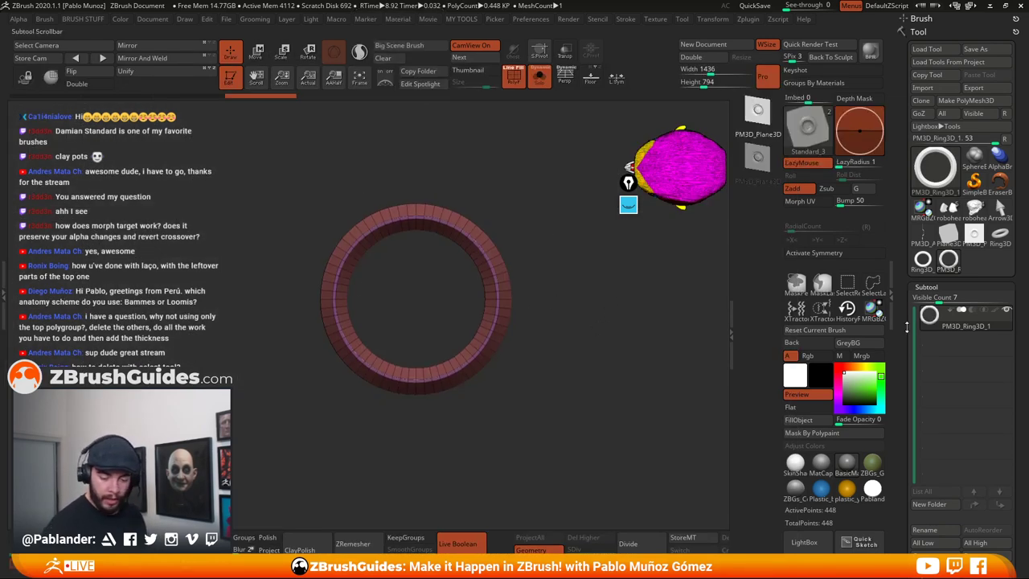
# Add the ring mesh to the Standard_3 brush as an additional alpha
pyautogui.moveTo(907, 327); pyautogui.dragTo(896, 386)
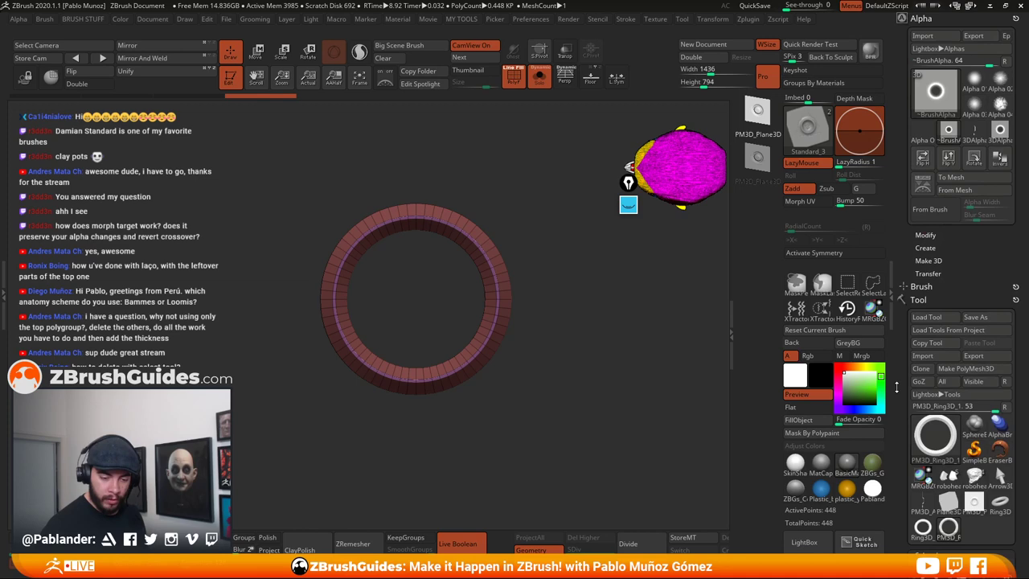
pyautogui.click(921, 286)
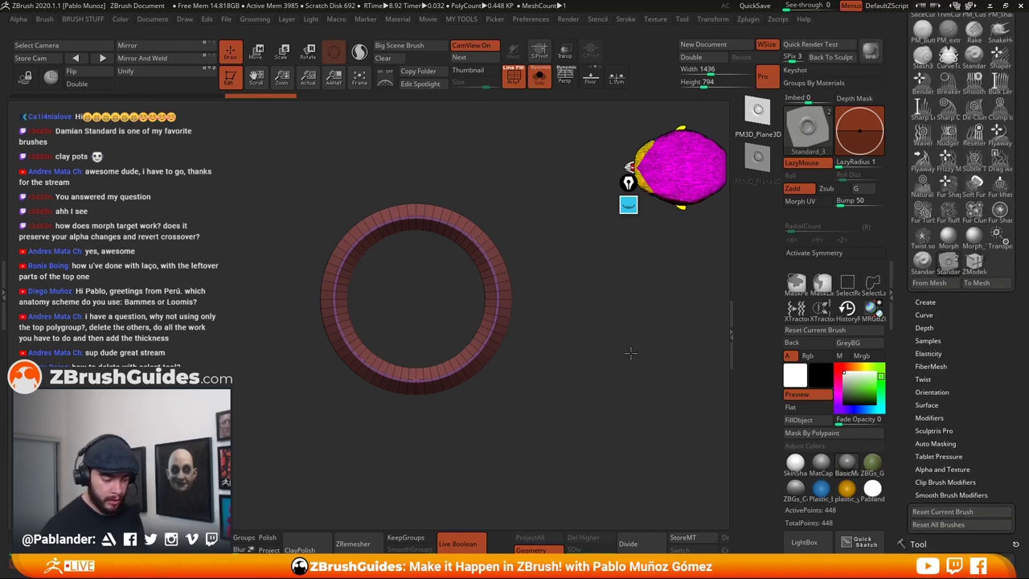
pyautogui.moveTo(608, 359); pyautogui.dragTo(602, 369)
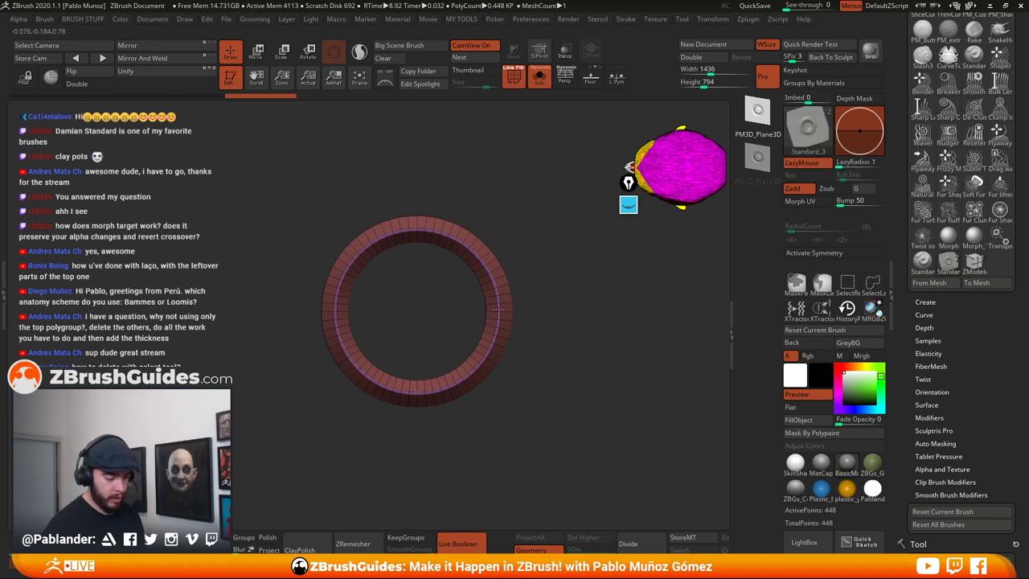
pyautogui.moveTo(589, 297)
pyautogui.mouseDown()
pyautogui.moveTo(593, 356)
pyautogui.moveTo(537, 335)
pyautogui.mouseUp()
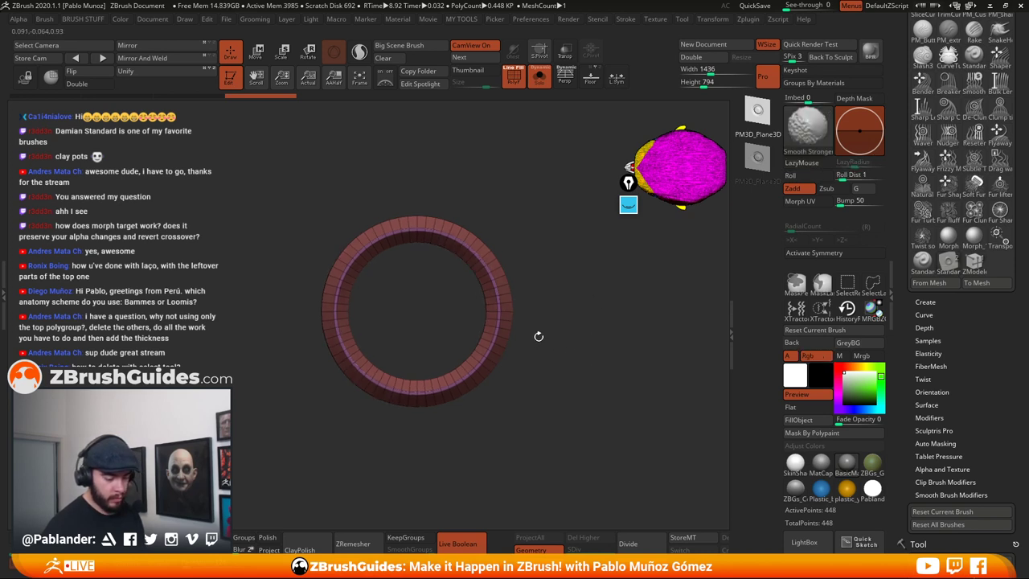
pyautogui.click(945, 285)
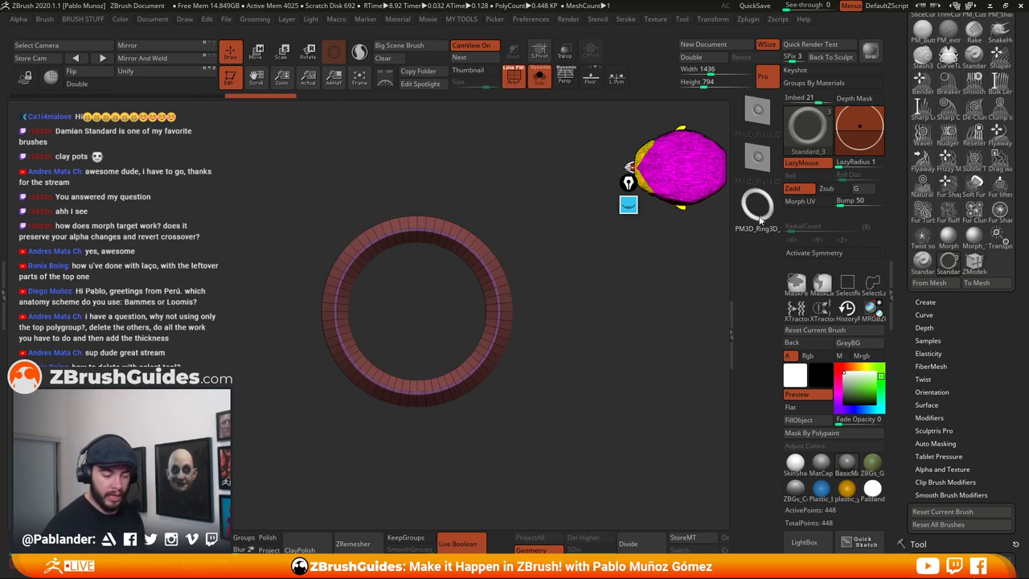
pyautogui.moveTo(498, 310); pyautogui.dragTo(507, 337)
pyautogui.hotkey('ctrl', 'z')
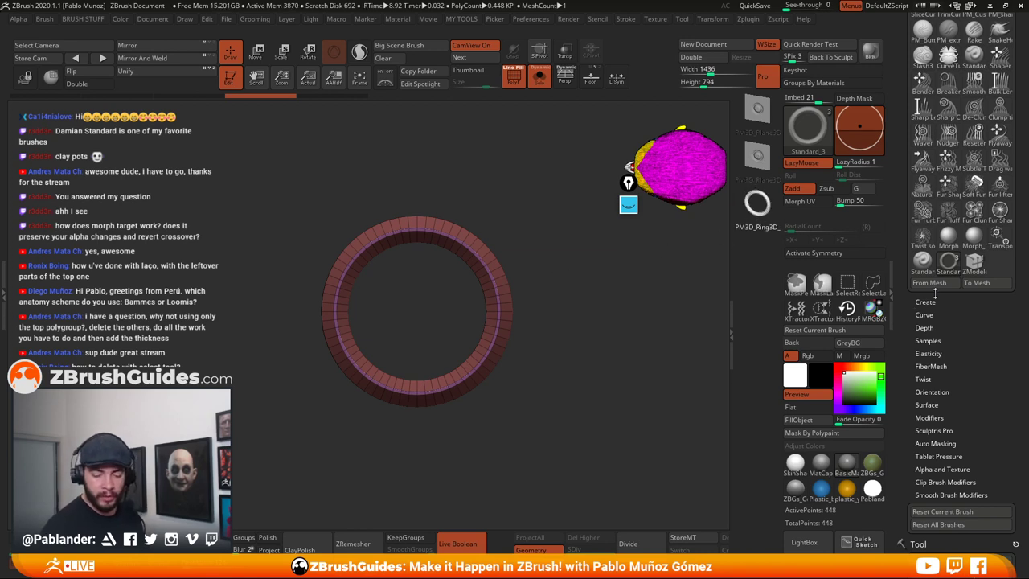
# Switch back to the robohead1_2 tool, turn off its polygon wireframe and bring the head upright
pyautogui.scroll(5, 934, 296)
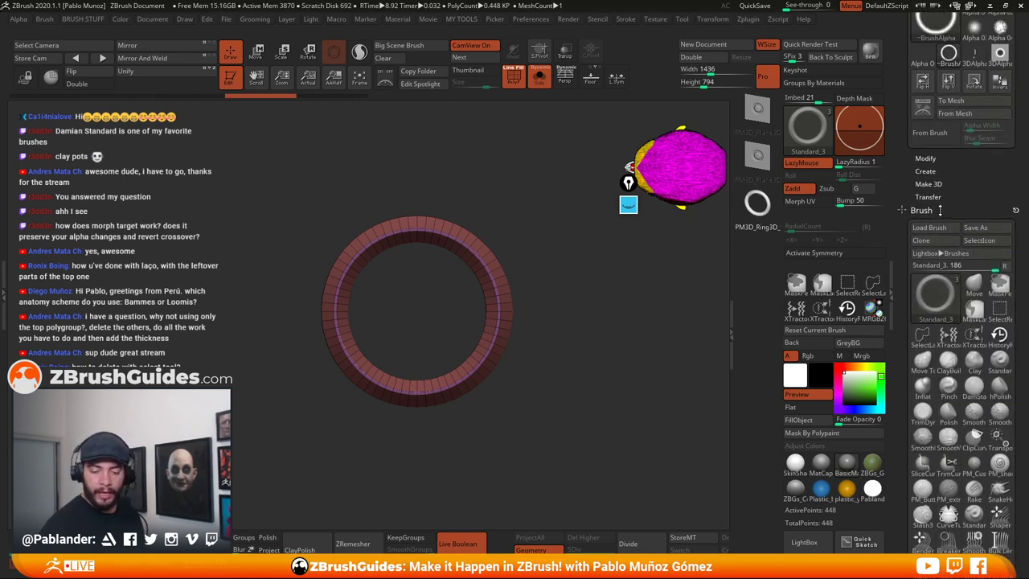
pyautogui.click(932, 209)
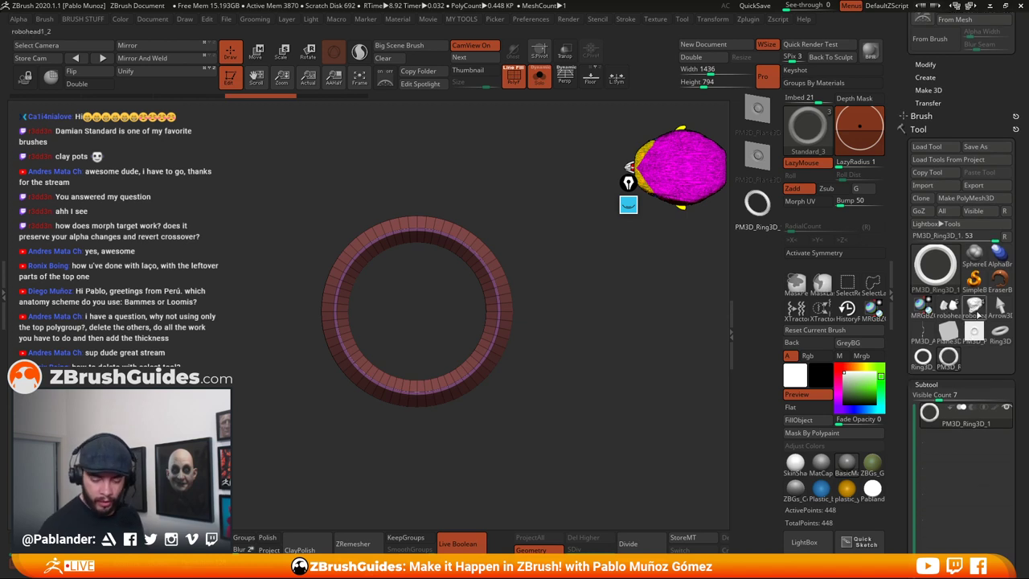
pyautogui.click(975, 310)
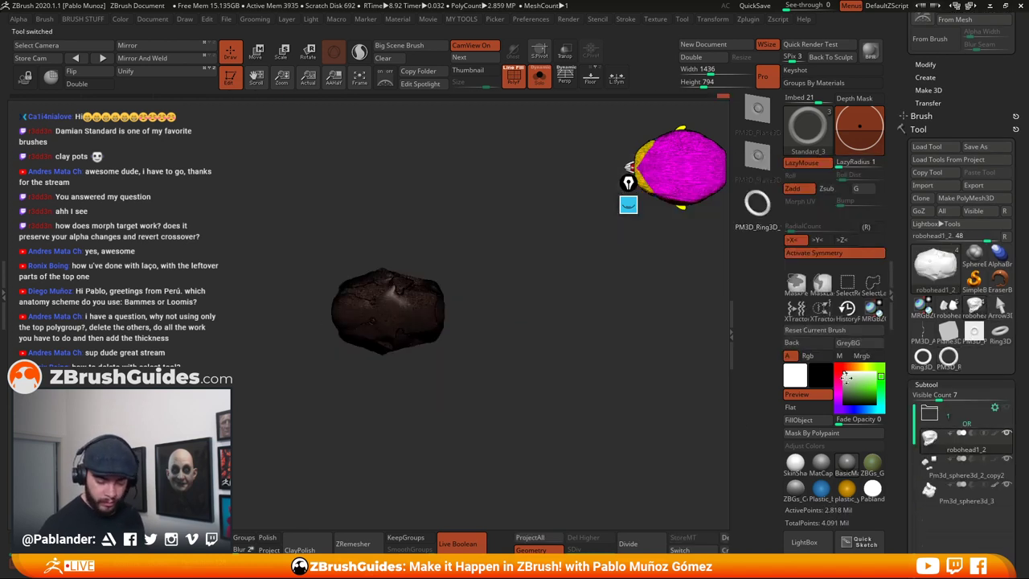
pyautogui.moveTo(573, 393); pyautogui.dragTo(557, 235)
pyautogui.click(514, 76)
pyautogui.moveTo(487, 243)
pyautogui.mouseDown()
pyautogui.moveTo(471, 285)
pyautogui.moveTo(518, 356)
pyautogui.moveTo(580, 353)
pyautogui.mouseUp()
pyautogui.press('space')
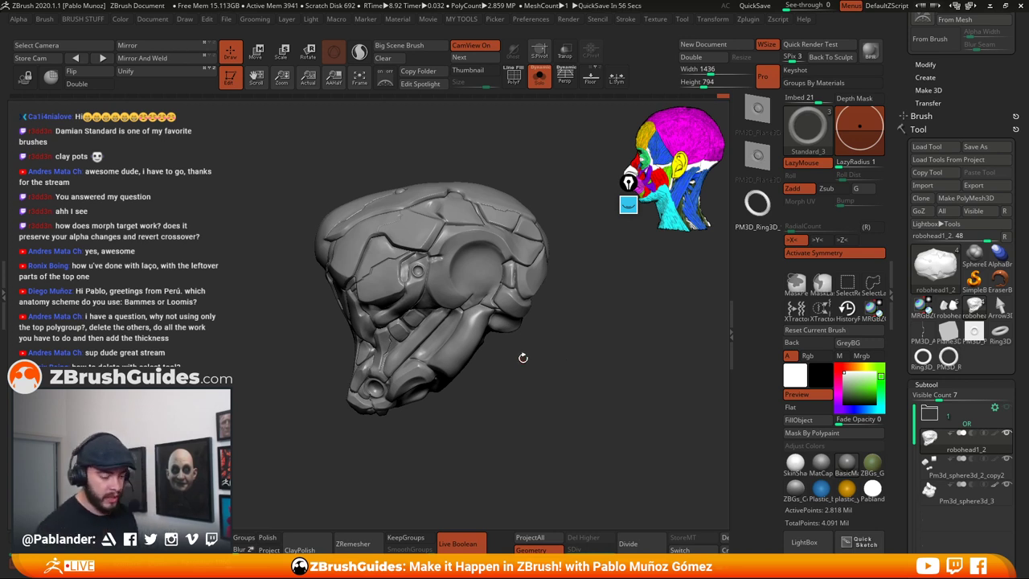
# Try raised ring stamps on the central snout plate with the new ring alpha
pyautogui.moveTo(559, 354); pyautogui.dragTo(577, 410)
pyautogui.moveTo(521, 341)
pyautogui.mouseDown()
pyautogui.moveTo(511, 272)
pyautogui.moveTo(472, 274)
pyautogui.moveTo(442, 235)
pyautogui.moveTo(451, 254)
pyautogui.mouseUp()
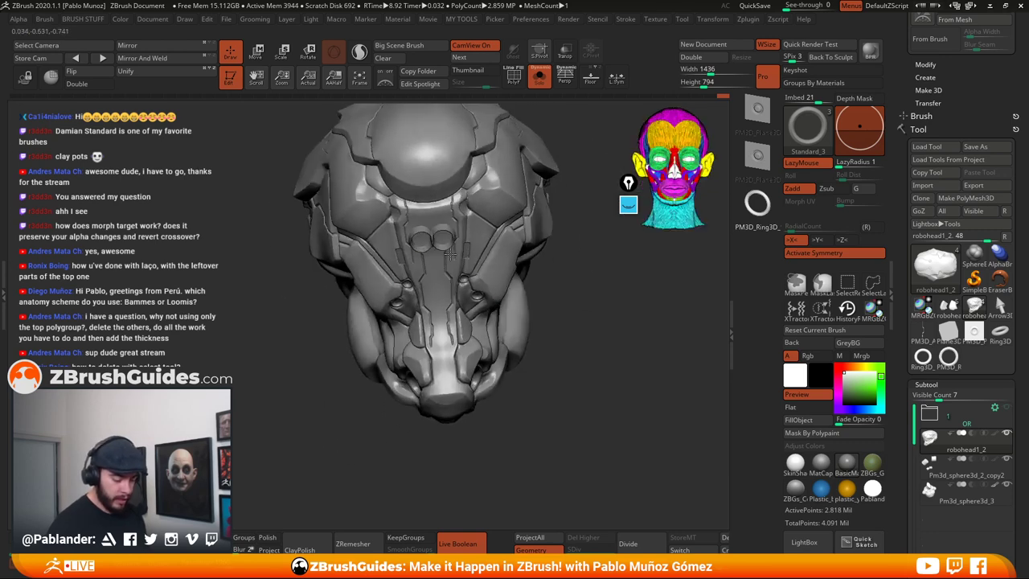
pyautogui.hotkey('ctrl', 'z')
pyautogui.moveTo(480, 286)
pyautogui.mouseDown(button='right')
pyautogui.moveTo(455, 265)
pyautogui.moveTo(465, 256)
pyautogui.moveTo(469, 309)
pyautogui.mouseUp(button='right')
pyautogui.moveTo(461, 255); pyautogui.dragTo(463, 302)
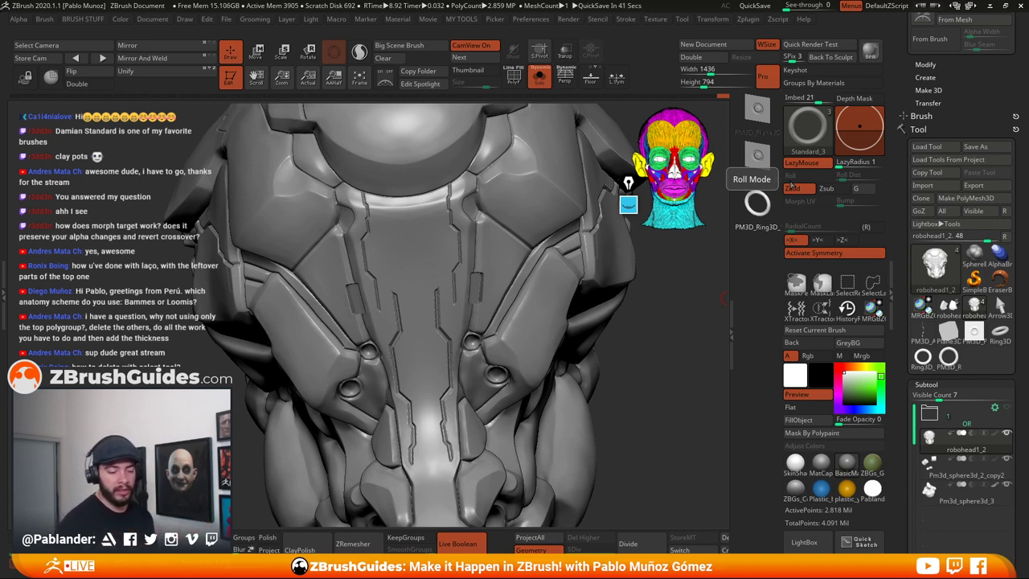
# Try the second plane alpha and another ring alpha stamp on the upper snout plate, and undo them
pyautogui.click(760, 156)
pyautogui.moveTo(424, 243); pyautogui.dragTo(428, 249)
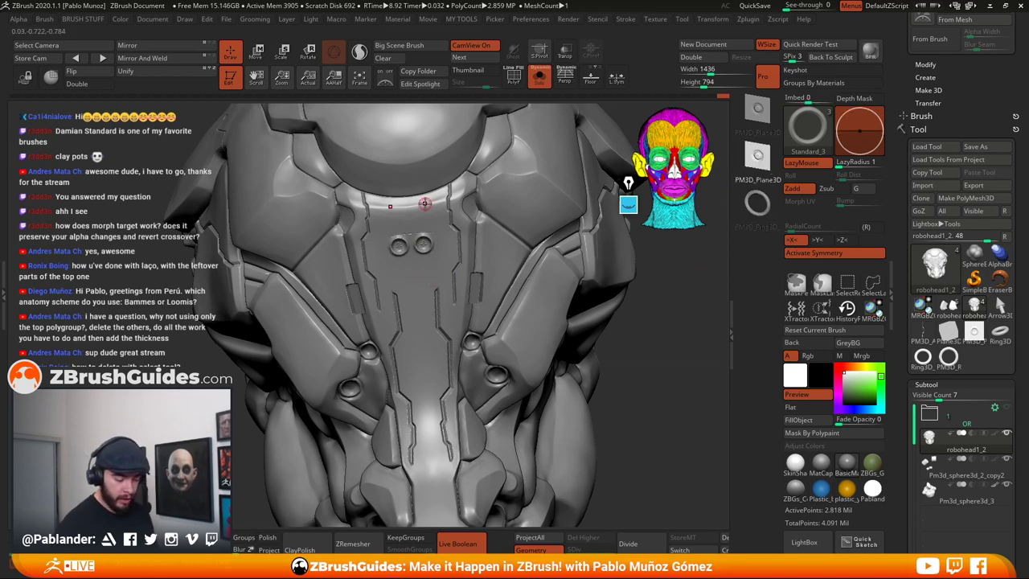
pyautogui.click(757, 202)
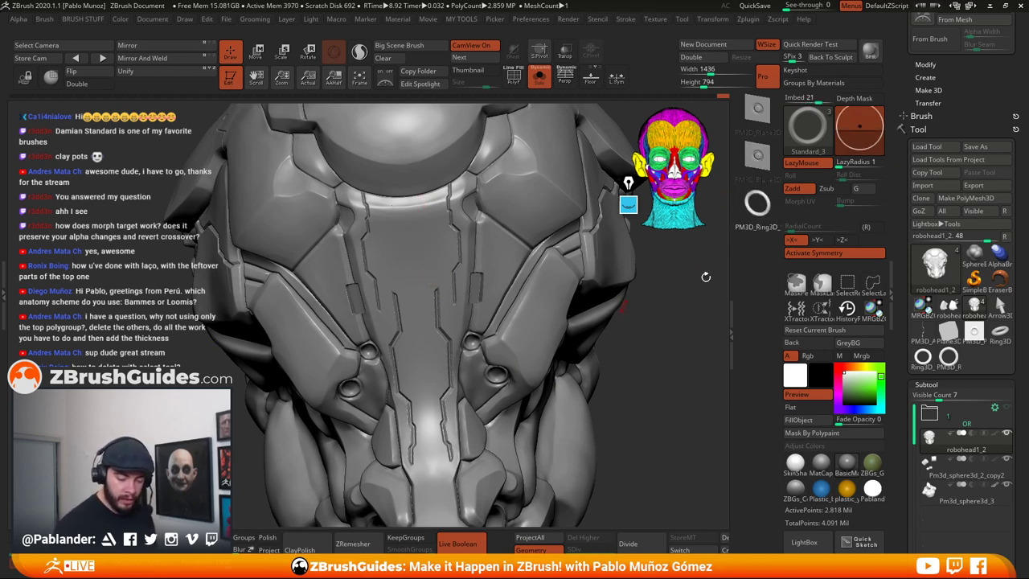
pyautogui.moveTo(443, 254); pyautogui.dragTo(446, 288)
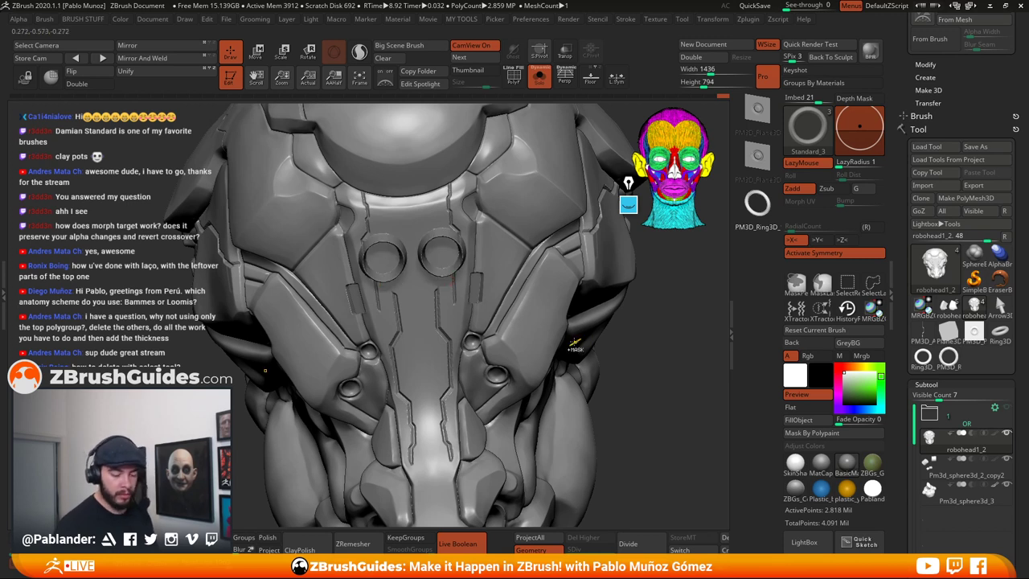
pyautogui.hotkey('ctrl', 'z')
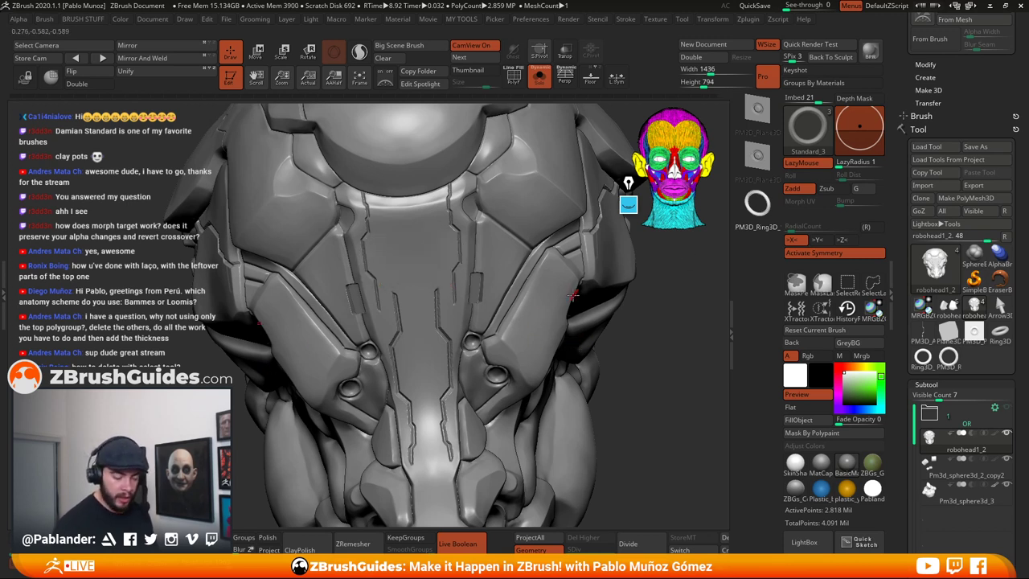
# Set the ring stamp brush to Zsub with Z Intensity 26 and undo the test stamps on the snout
pyautogui.press('space')
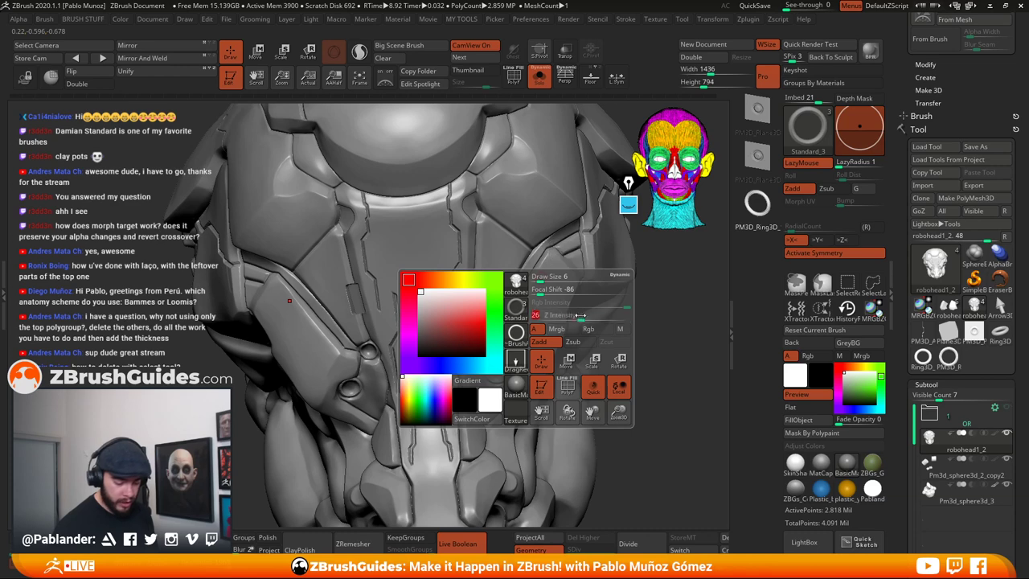
pyautogui.press('space')
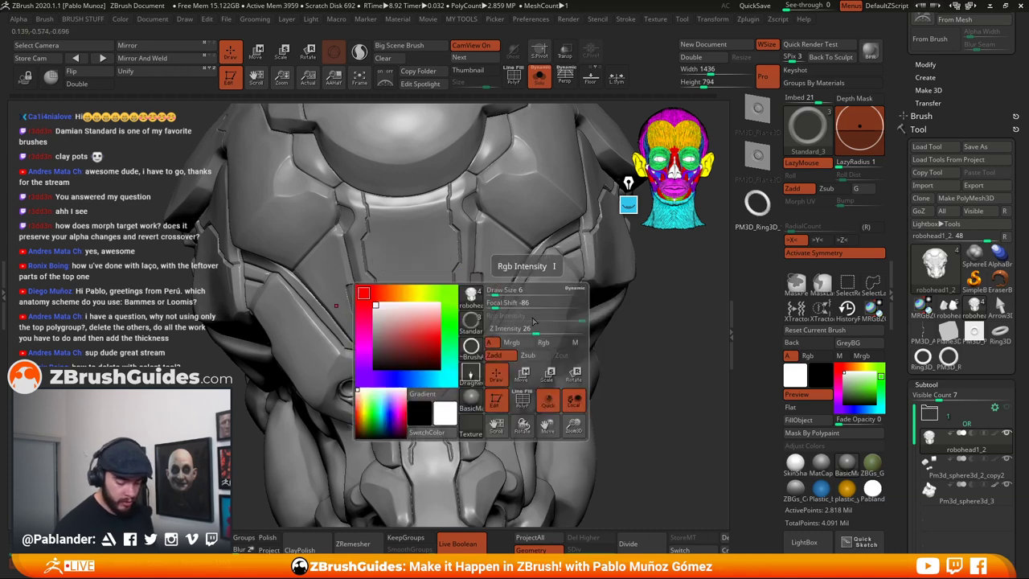
pyautogui.moveTo(436, 259); pyautogui.dragTo(444, 278)
pyautogui.hotkey('ctrl', 'z')
pyautogui.click(829, 188)
pyautogui.hotkey('ctrl', 'z')
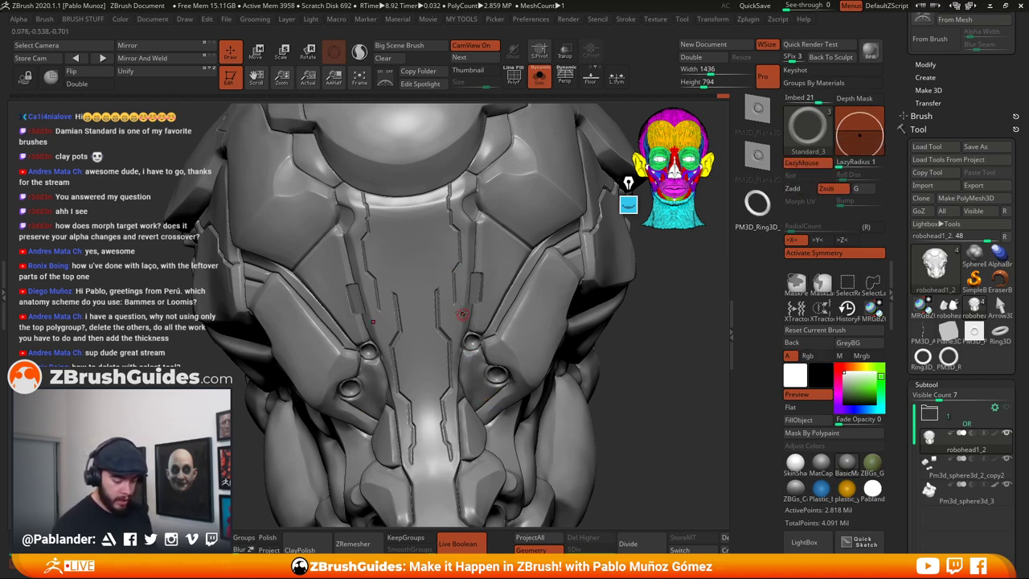
# Engrave mirrored small rings at the open ends of the inner and outer panel lines on the snout plate
pyautogui.keyDown('ctrl'); pyautogui.moveTo(452, 313); pyautogui.dragTo(453, 332, button='right'); pyautogui.keyUp('ctrl')
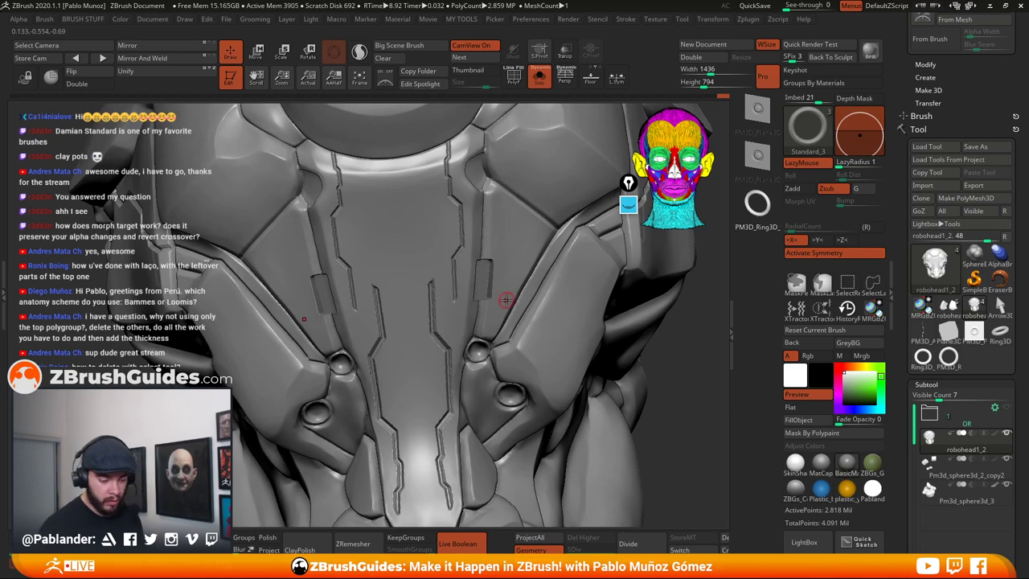
pyautogui.moveTo(468, 299)
pyautogui.keyDown('alt'); pyautogui.mouseDown(button='right')
pyautogui.moveTo(502, 294)
pyautogui.moveTo(485, 298)
pyautogui.mouseUp(button='right'); pyautogui.keyUp('alt')
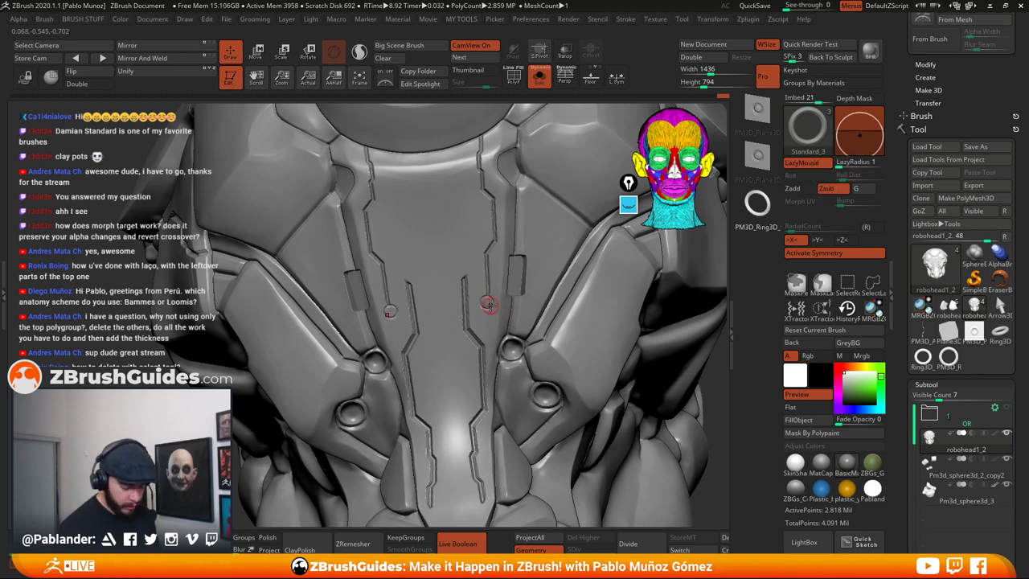
pyautogui.moveTo(459, 262); pyautogui.dragTo(463, 270)
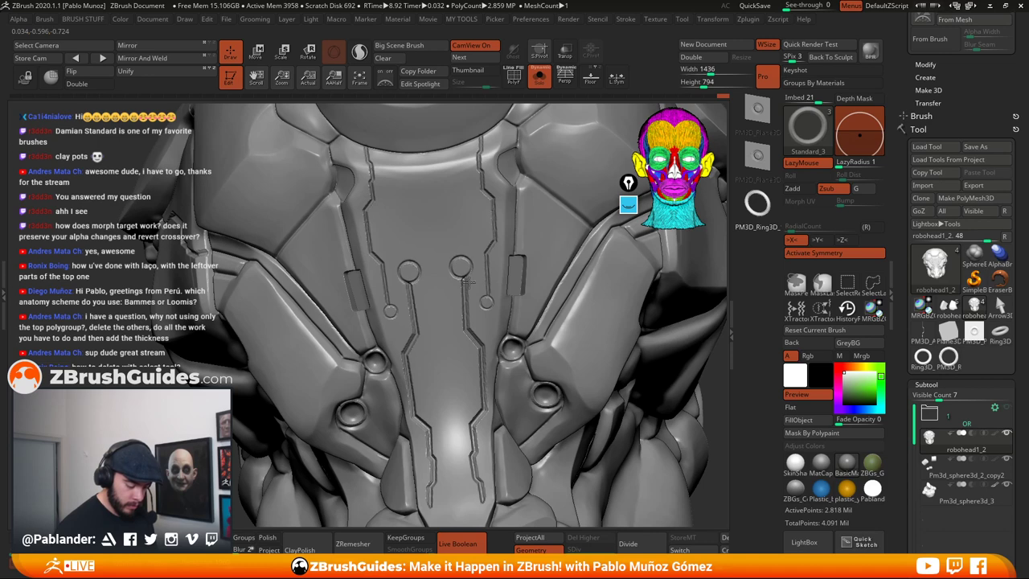
pyautogui.keyDown('ctrl'); pyautogui.moveTo(560, 345); pyautogui.dragTo(574, 317, button='right'); pyautogui.keyUp('ctrl')
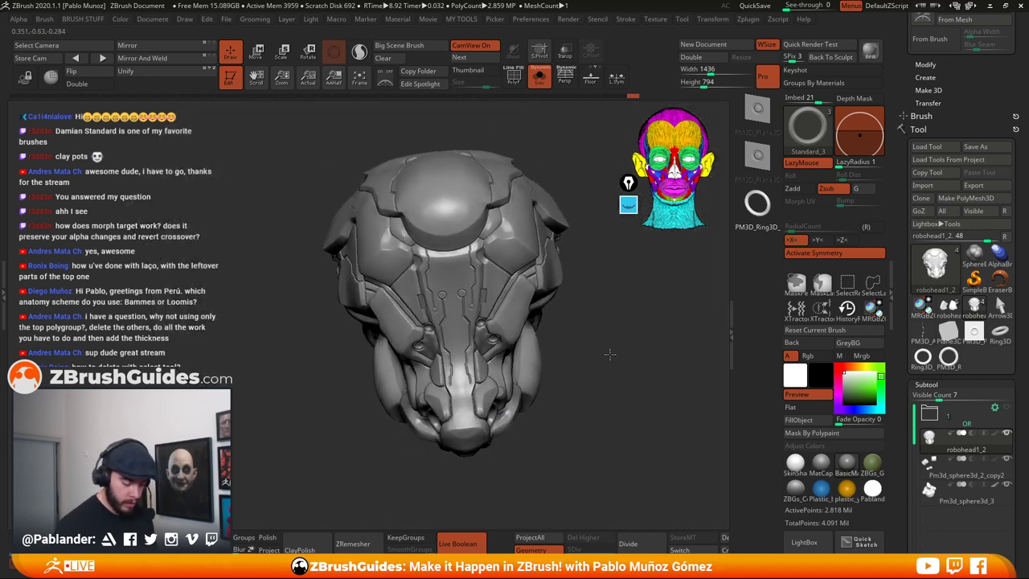
# Delete the head's stored morph target and store a new one from the current detailed surface
pyautogui.moveTo(610, 354); pyautogui.dragTo(550, 343)
pyautogui.moveTo(610, 352); pyautogui.dragTo(508, 285)
pyautogui.moveTo(464, 316); pyautogui.dragTo(485, 302, button='right')
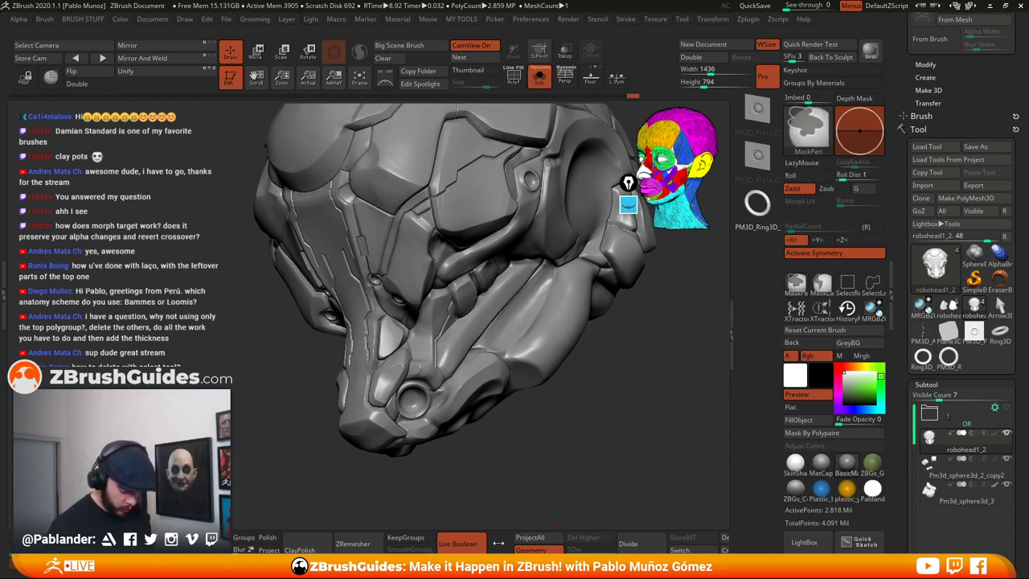
pyautogui.moveTo(493, 542)
pyautogui.keyDown('ctrl'); pyautogui.mouseDown()
pyautogui.moveTo(432, 549)
pyautogui.moveTo(451, 548)
pyautogui.mouseUp(); pyautogui.keyUp('ctrl')
pyautogui.press('ctrl')
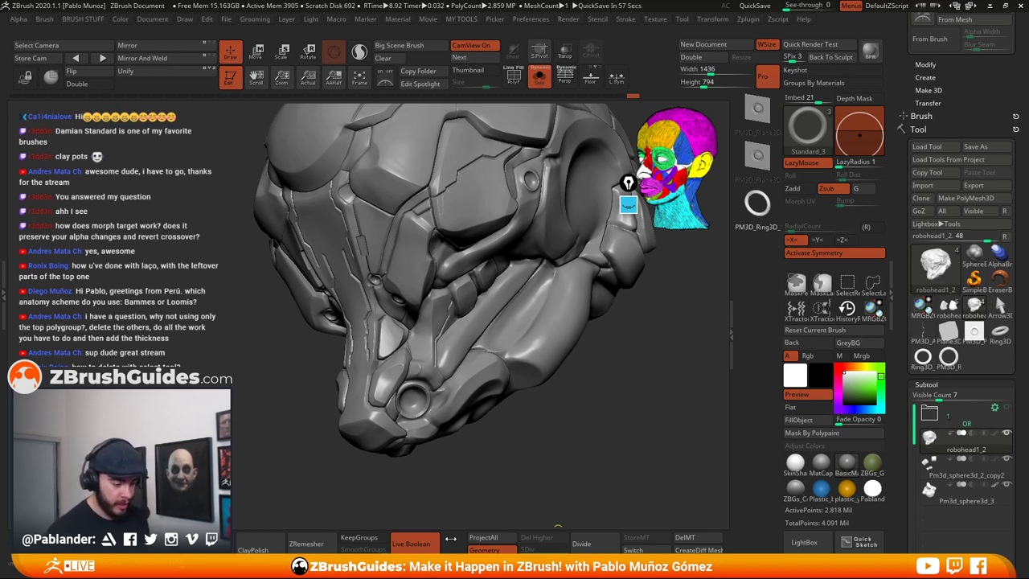
pyautogui.click(684, 536)
pyautogui.click(636, 537)
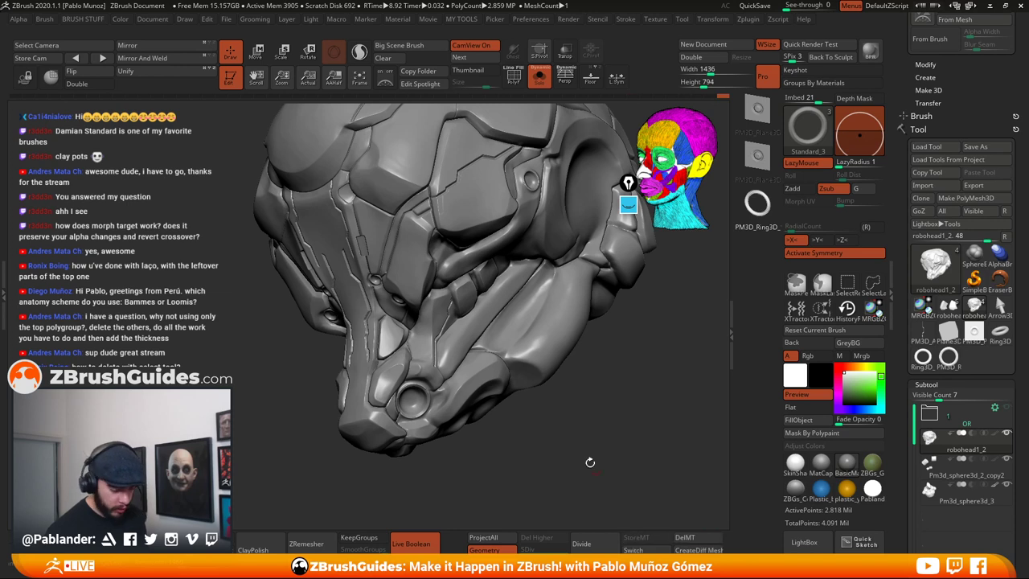
# Check the panel details on the side of the robot head and switch to the Morph brush
pyautogui.moveTo(589, 471); pyautogui.dragTo(327, 291)
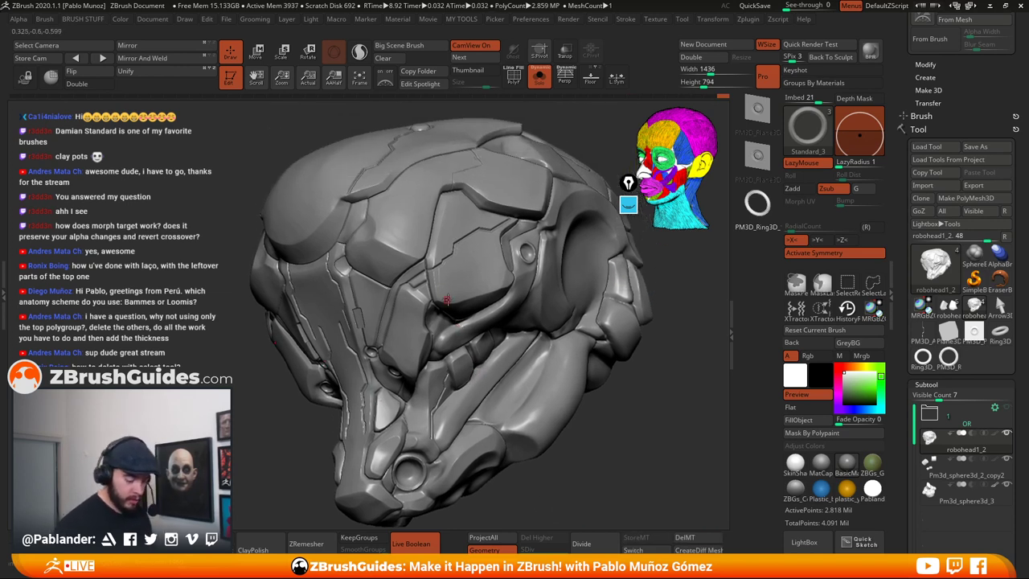
pyautogui.moveTo(464, 295); pyautogui.dragTo(468, 284, button='right')
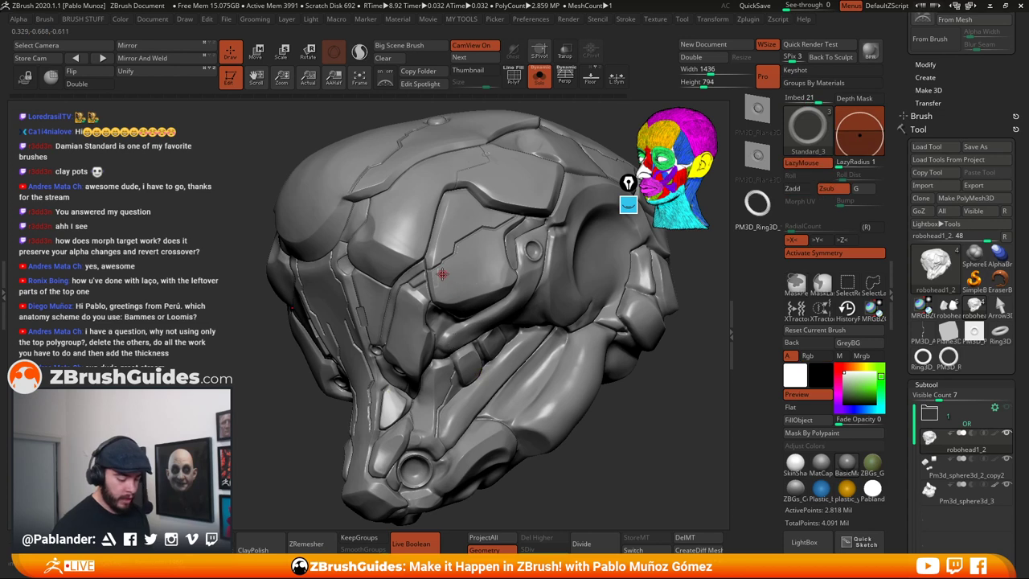
pyautogui.press('space')
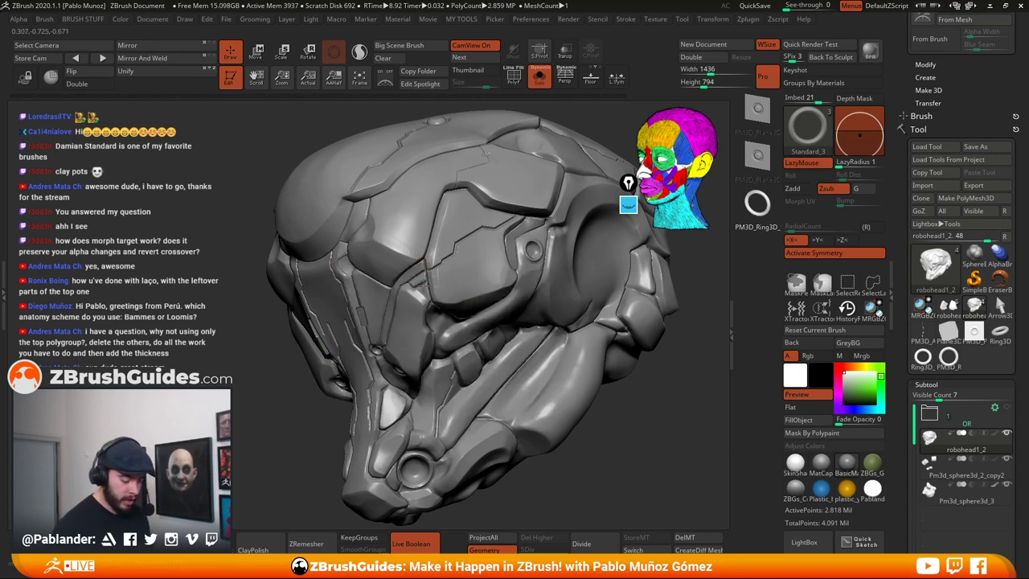
pyautogui.moveTo(425, 262)
pyautogui.mouseDown()
pyautogui.moveTo(446, 282)
pyautogui.moveTo(439, 393)
pyautogui.mouseUp()
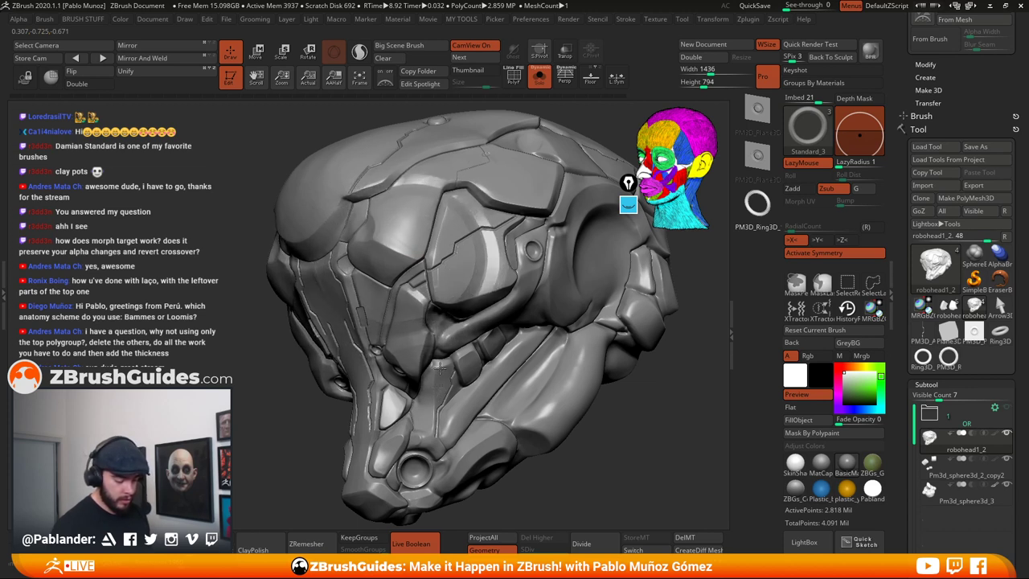
pyautogui.moveTo(559, 357); pyautogui.dragTo(605, 366, button='right')
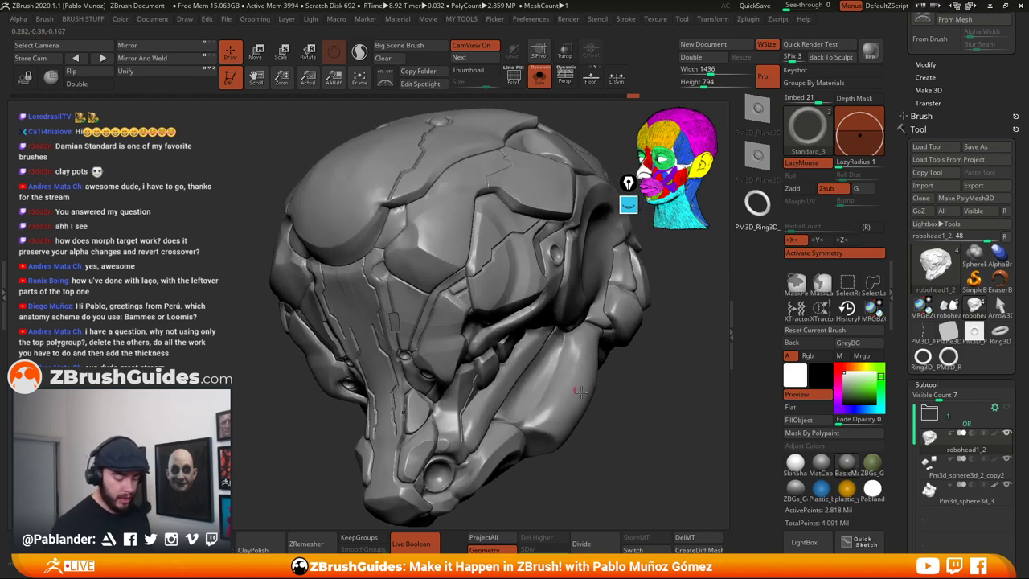
pyautogui.moveTo(579, 392); pyautogui.dragTo(490, 321)
pyautogui.press('b')
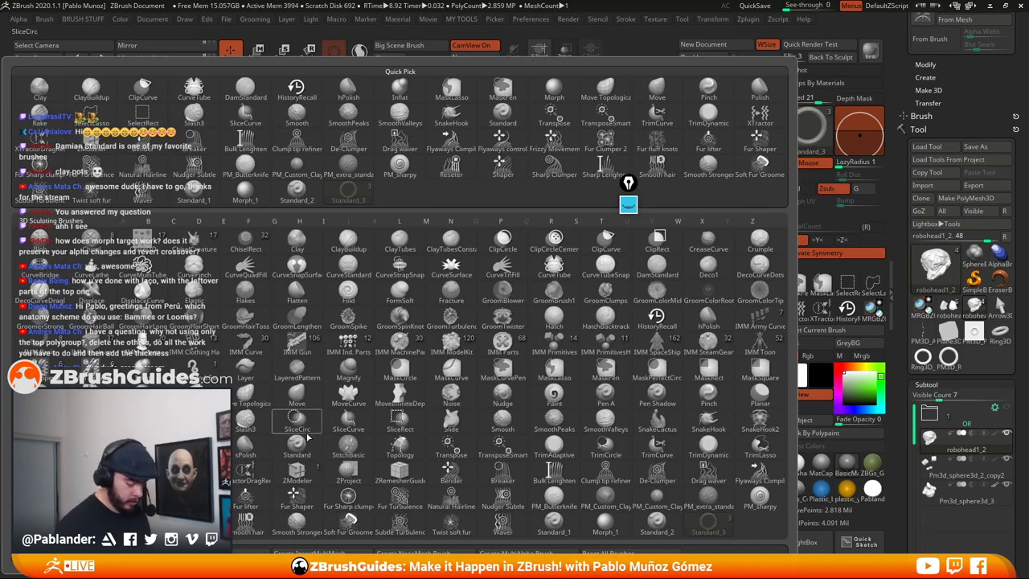
pyautogui.press('m')
pyautogui.press('o')
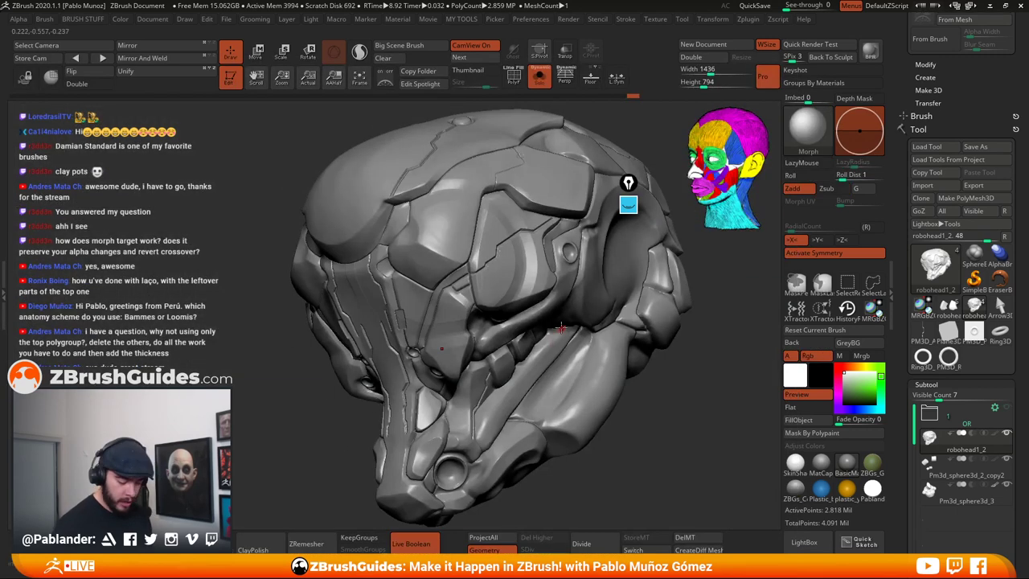
# Restore the surface around the lower edge of the large side plate with the Morph brush
pyautogui.press('space')
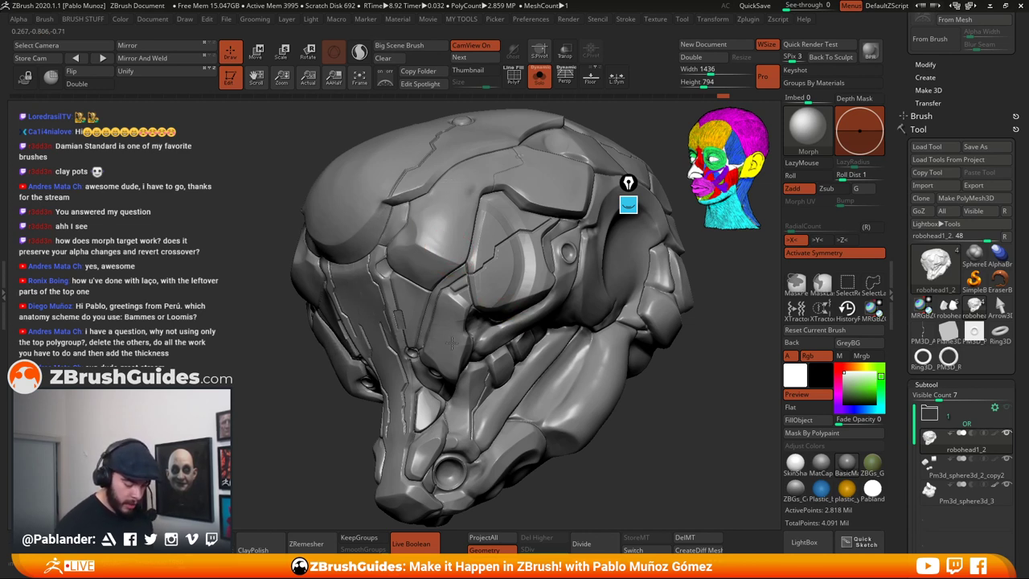
pyautogui.moveTo(538, 305); pyautogui.dragTo(533, 277, button='right')
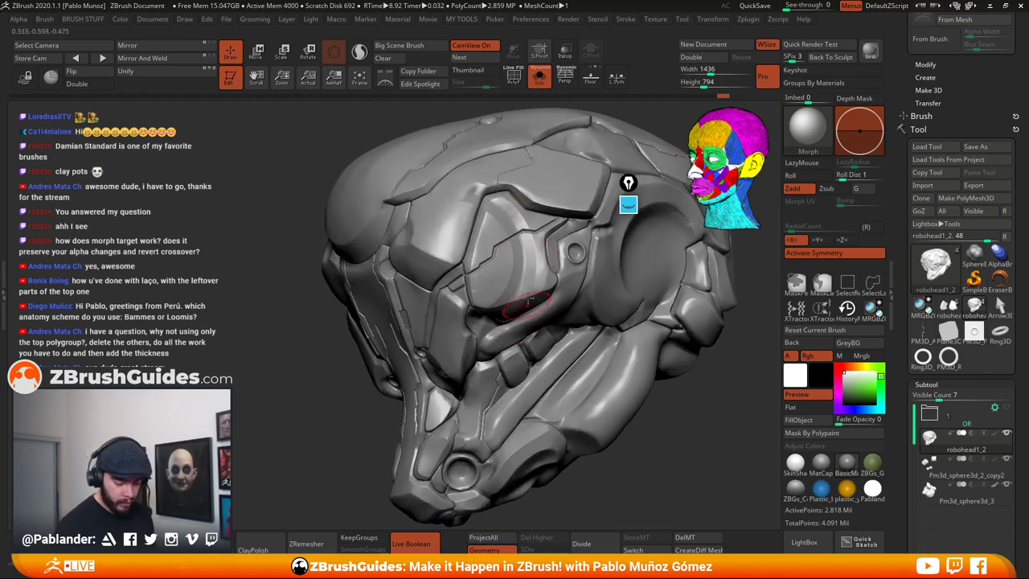
pyautogui.moveTo(521, 315); pyautogui.dragTo(492, 307, button='right')
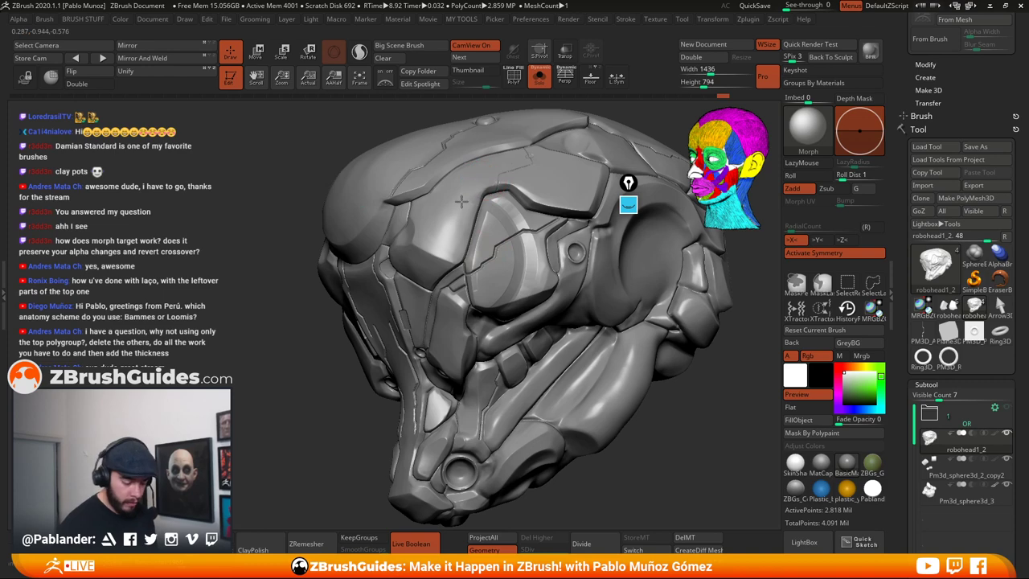
pyautogui.moveTo(547, 311); pyautogui.dragTo(549, 300, button='right')
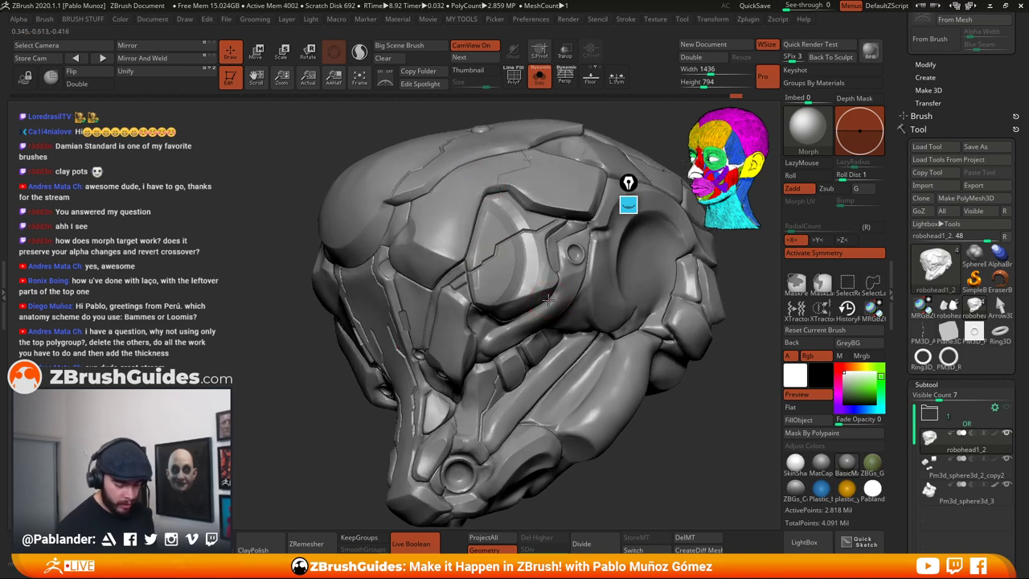
pyautogui.press('space')
pyautogui.moveTo(548, 300); pyautogui.dragTo(537, 299)
pyautogui.moveTo(522, 338); pyautogui.dragTo(514, 311, button='right')
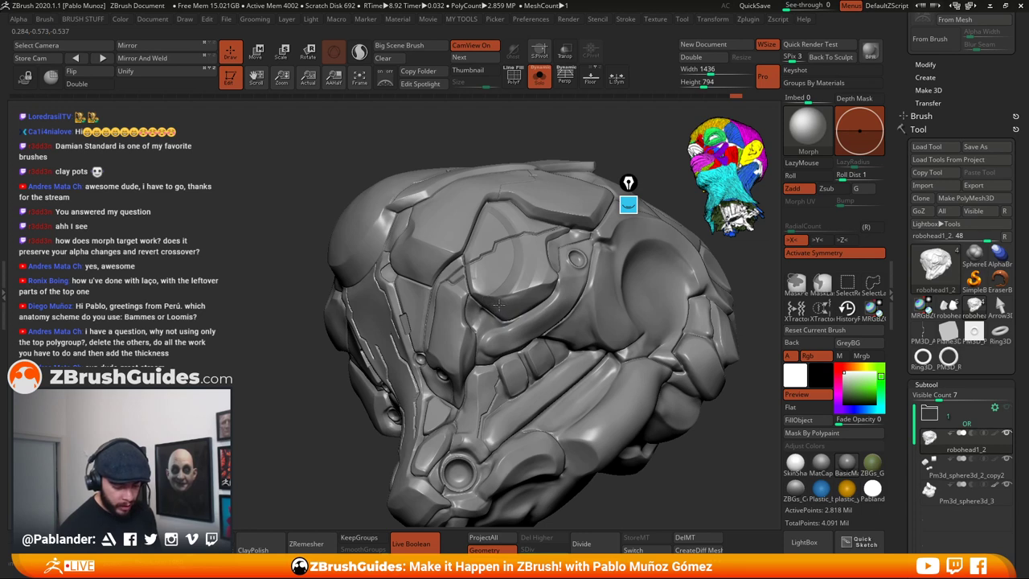
pyautogui.rightClick(529, 304)
pyautogui.moveTo(530, 304); pyautogui.dragTo(512, 301, button='right')
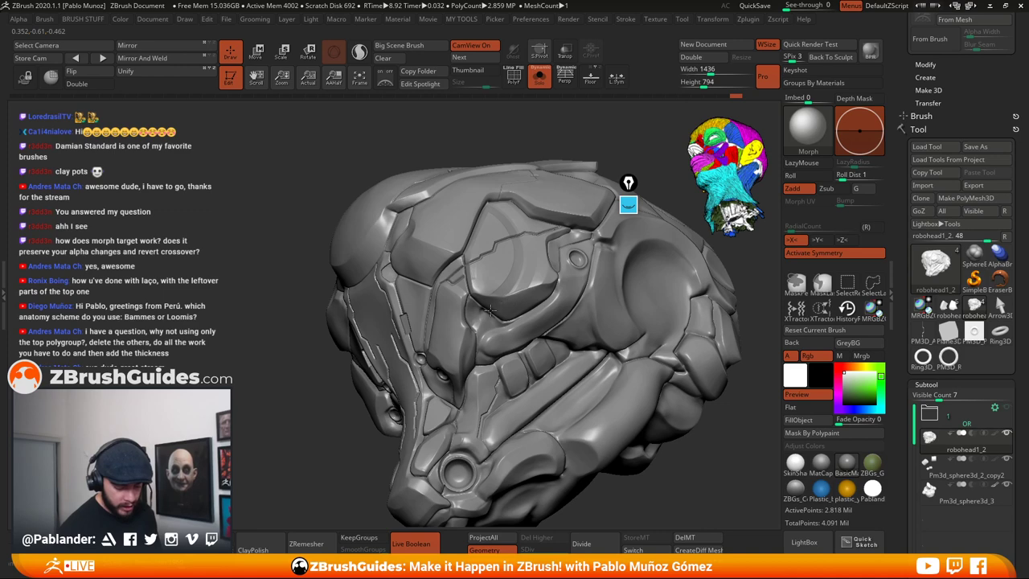
# Clean up the panel grooves on the side plate with the Morph brush, smoothing where needed
pyautogui.moveTo(553, 254); pyautogui.dragTo(479, 215, button='right')
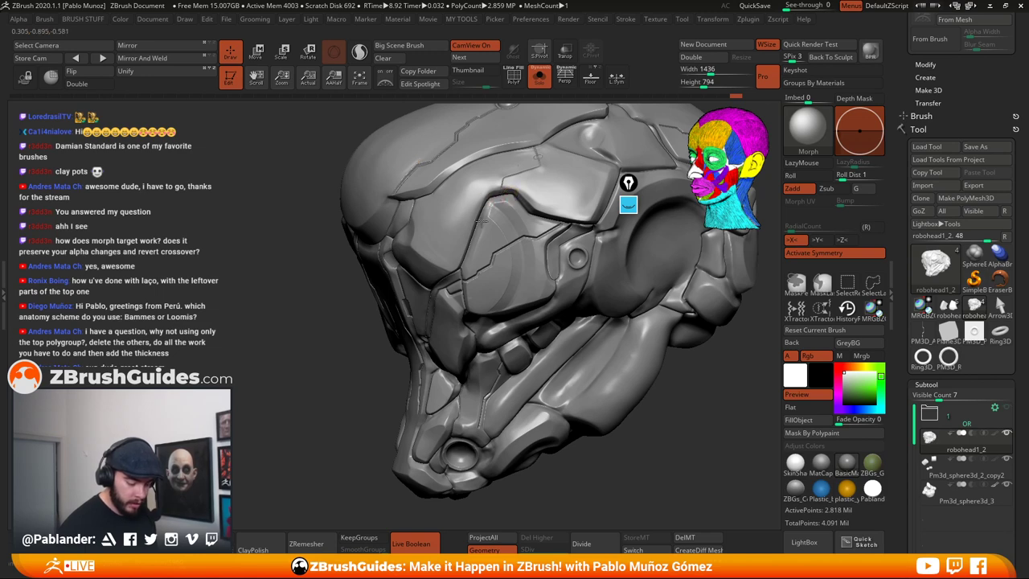
pyautogui.moveTo(526, 196)
pyautogui.mouseDown(button='right')
pyautogui.moveTo(605, 355)
pyautogui.moveTo(563, 317)
pyautogui.moveTo(623, 355)
pyautogui.moveTo(655, 359)
pyautogui.moveTo(562, 361)
pyautogui.moveTo(585, 342)
pyautogui.moveTo(522, 321)
pyautogui.moveTo(491, 270)
pyautogui.mouseUp(button='right')
pyautogui.press('shift')
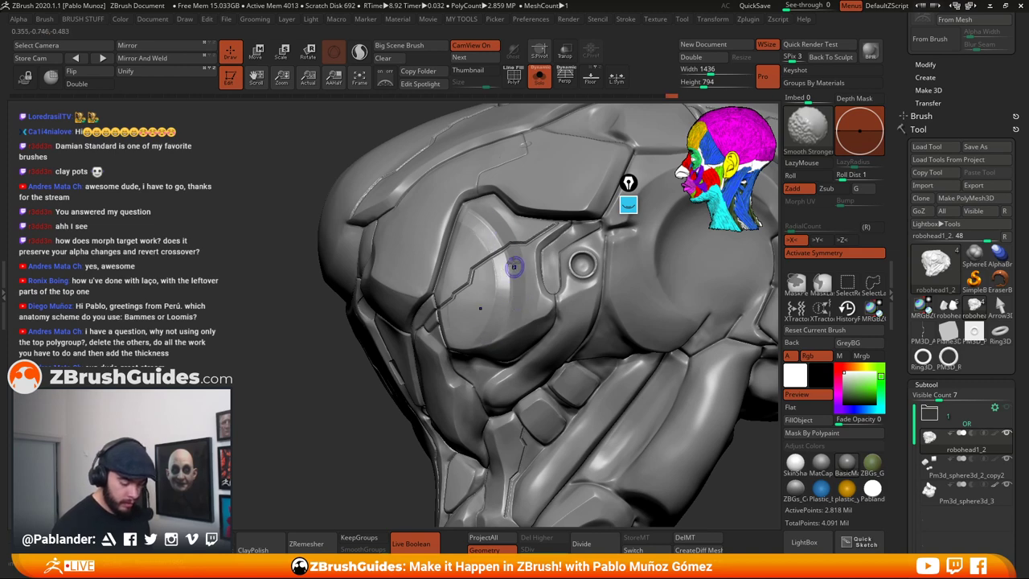
pyautogui.moveTo(504, 331); pyautogui.dragTo(567, 359, button='right')
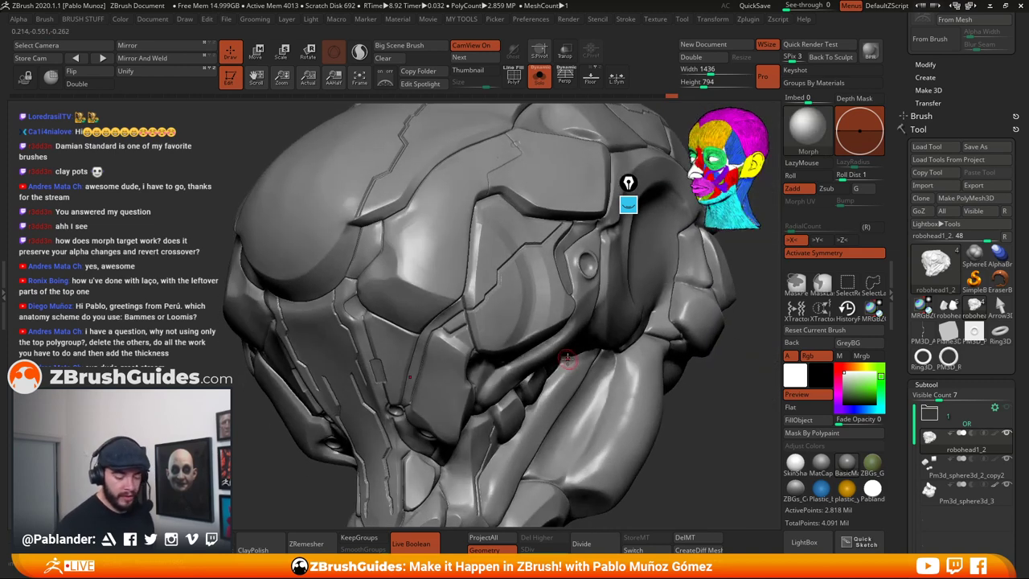
pyautogui.press('shift')
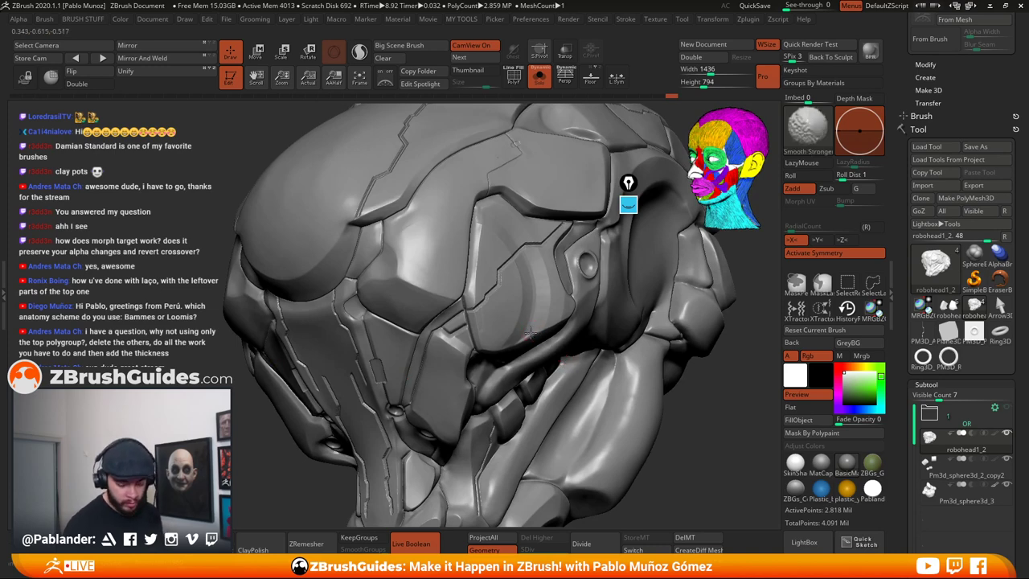
pyautogui.moveTo(552, 374)
pyautogui.keyDown('ctrl'); pyautogui.mouseDown(button='right')
pyautogui.moveTo(583, 391)
pyautogui.moveTo(649, 338)
pyautogui.moveTo(615, 357)
pyautogui.moveTo(596, 393)
pyautogui.moveTo(607, 387)
pyautogui.moveTo(500, 315)
pyautogui.mouseUp(button='right'); pyautogui.keyUp('ctrl')
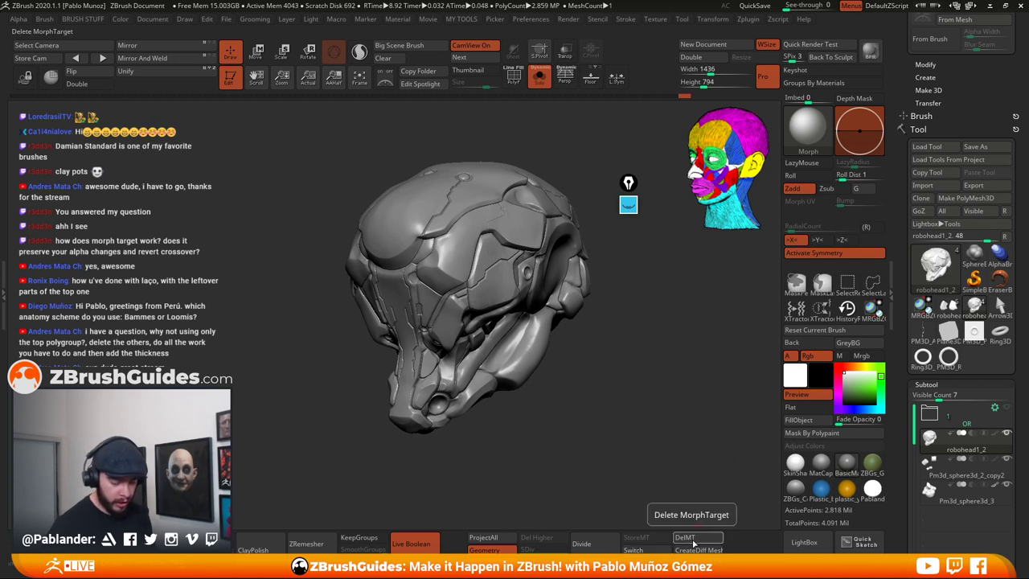
# Delete the head's stored morph target and switch to the Standard_2 brush
pyautogui.click(693, 544)
pyautogui.keyDown('ctrl'); pyautogui.moveTo(594, 350); pyautogui.dragTo(611, 386, button='right'); pyautogui.keyUp('ctrl')
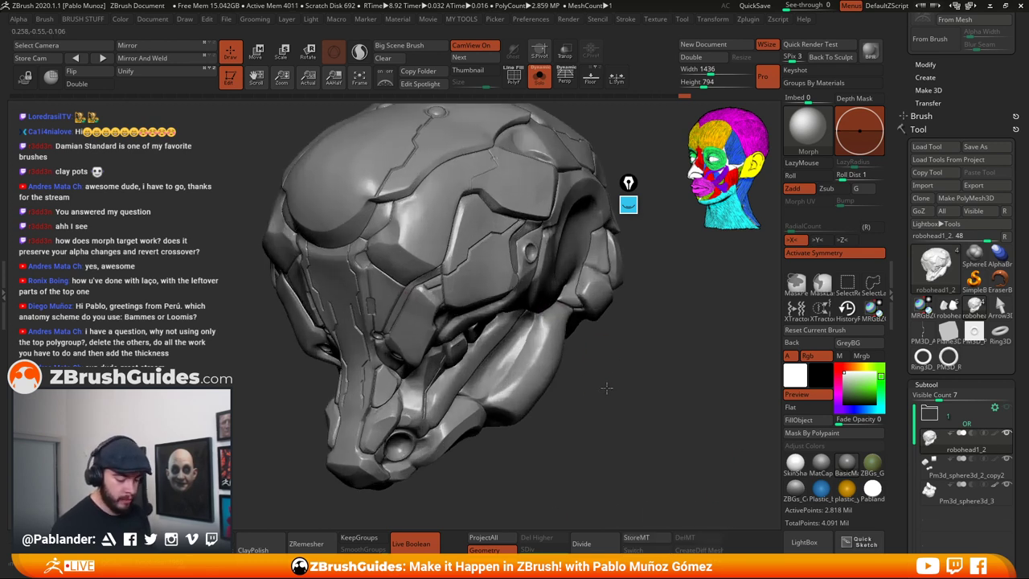
pyautogui.click(617, 395)
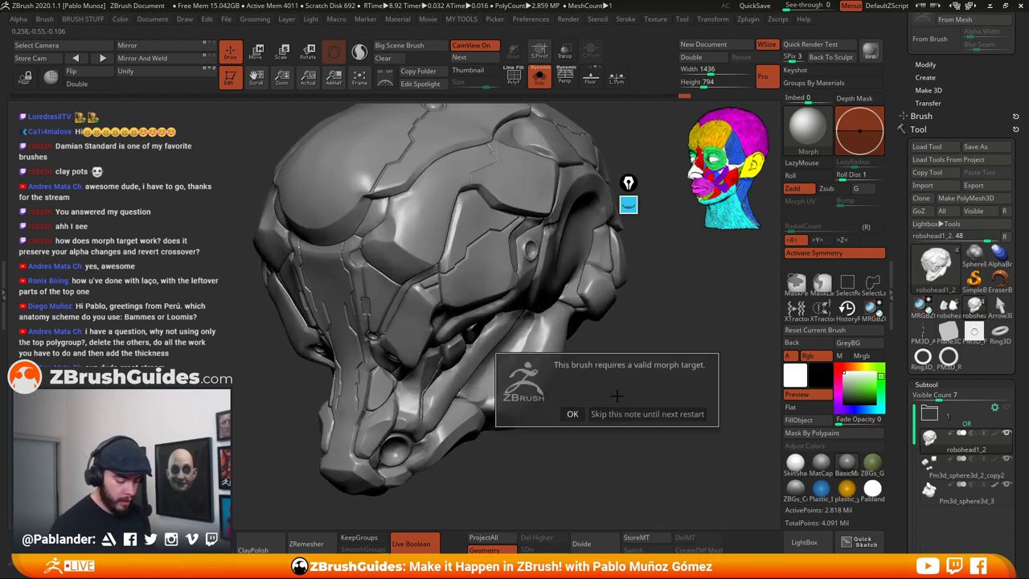
pyautogui.click(817, 143)
pyautogui.click(295, 201)
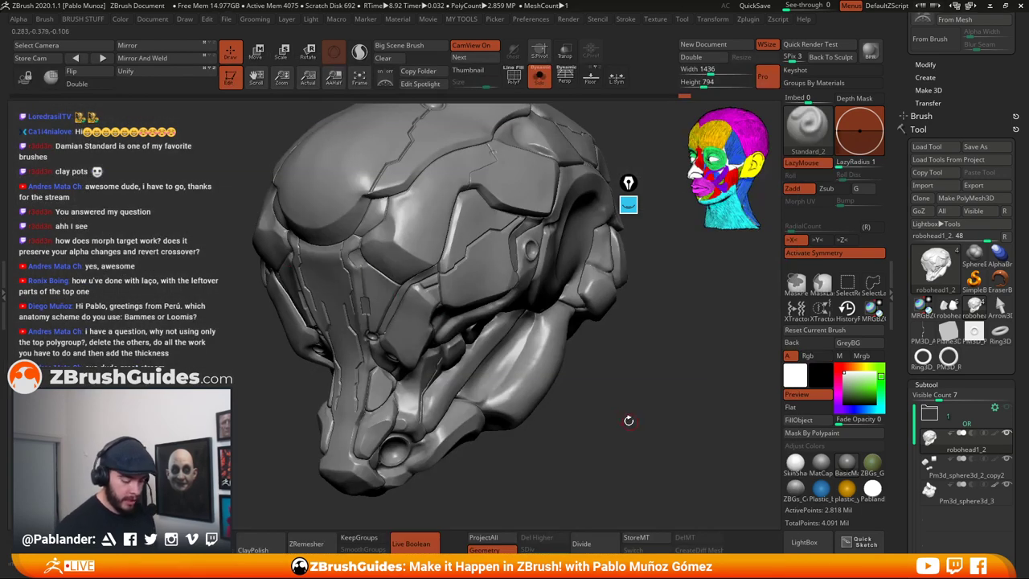
# Switch the active tool from the robot head to a new Cylinder3D converted to a PolyMesh3D
pyautogui.keyDown('ctrl'); pyautogui.moveTo(629, 420); pyautogui.dragTo(612, 406, button='right'); pyautogui.keyUp('ctrl')
pyautogui.moveTo(612, 407); pyautogui.dragTo(630, 414)
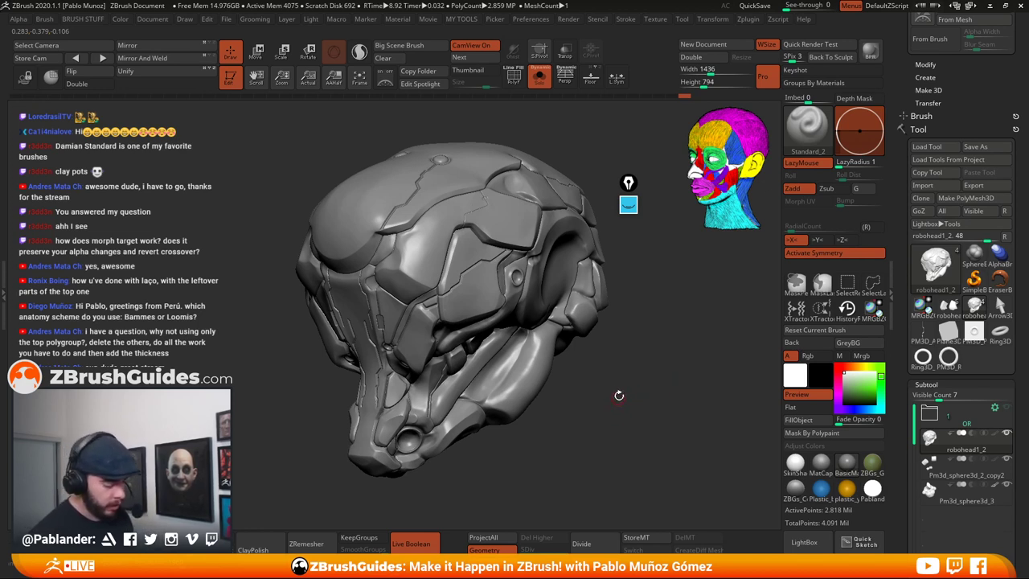
pyautogui.moveTo(905, 210)
pyautogui.mouseDown()
pyautogui.moveTo(902, 287)
pyautogui.moveTo(913, 178)
pyautogui.mouseUp()
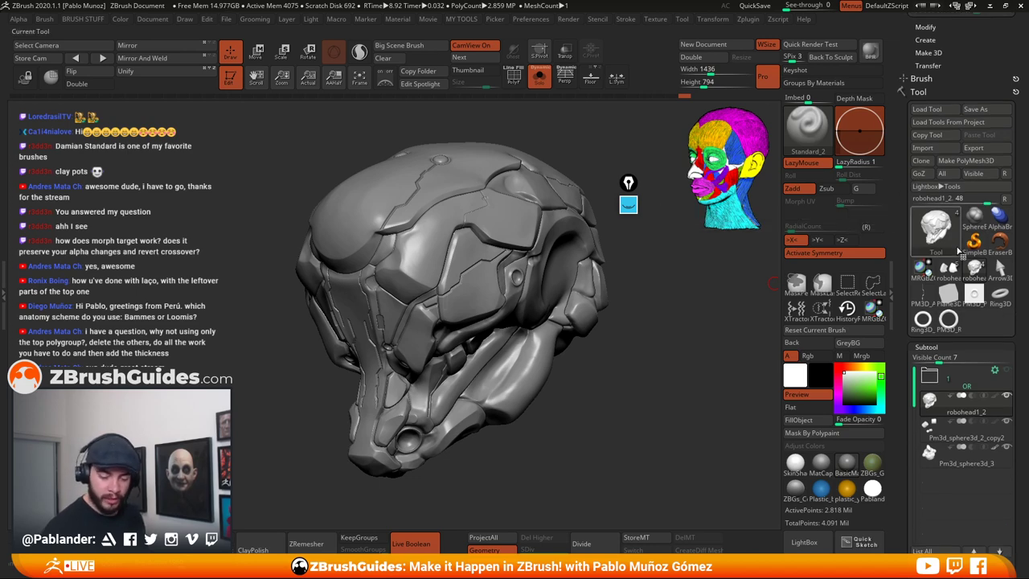
pyautogui.click(935, 227)
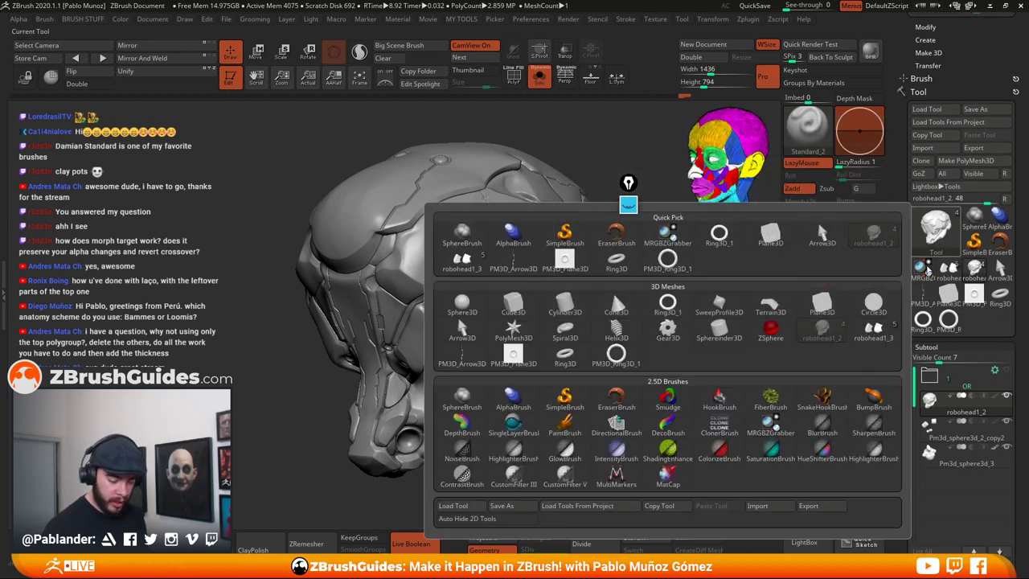
pyautogui.click(933, 231)
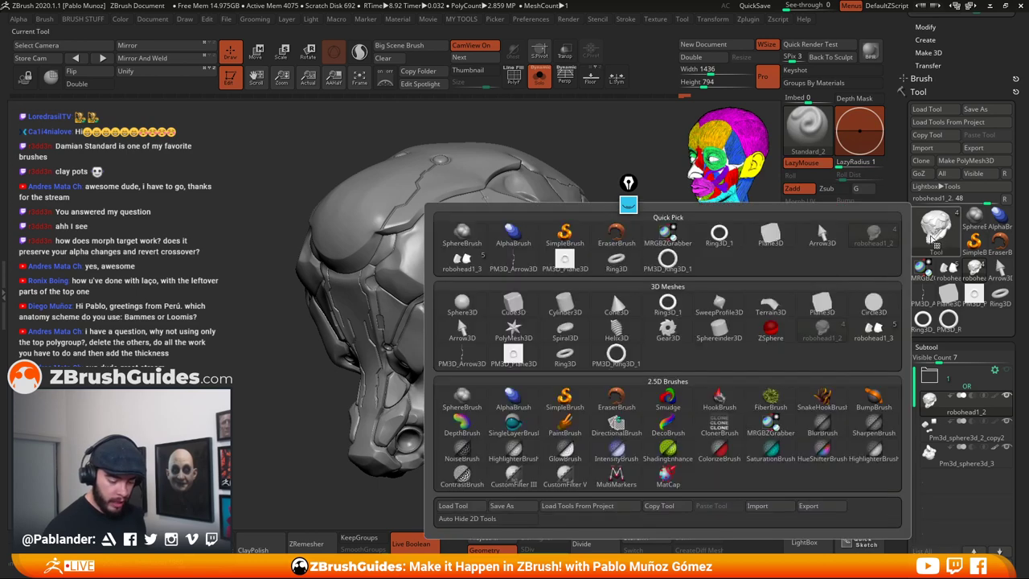
pyautogui.click(564, 306)
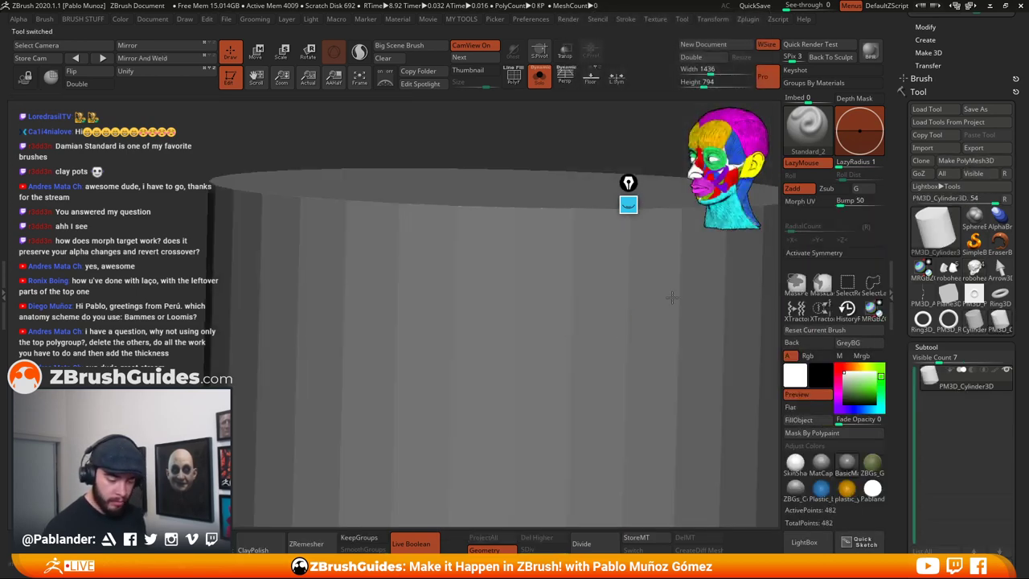
# Show the cylinder's PolyFrame and activate symmetry on the X axis
pyautogui.moveTo(557, 374)
pyautogui.keyDown('ctrl'); pyautogui.mouseDown(button='right')
pyautogui.moveTo(536, 310)
pyautogui.moveTo(442, 291)
pyautogui.mouseUp(button='right'); pyautogui.keyUp('ctrl')
pyautogui.keyDown('shift'); pyautogui.moveTo(618, 307); pyautogui.dragTo(618, 328); pyautogui.keyUp('shift')
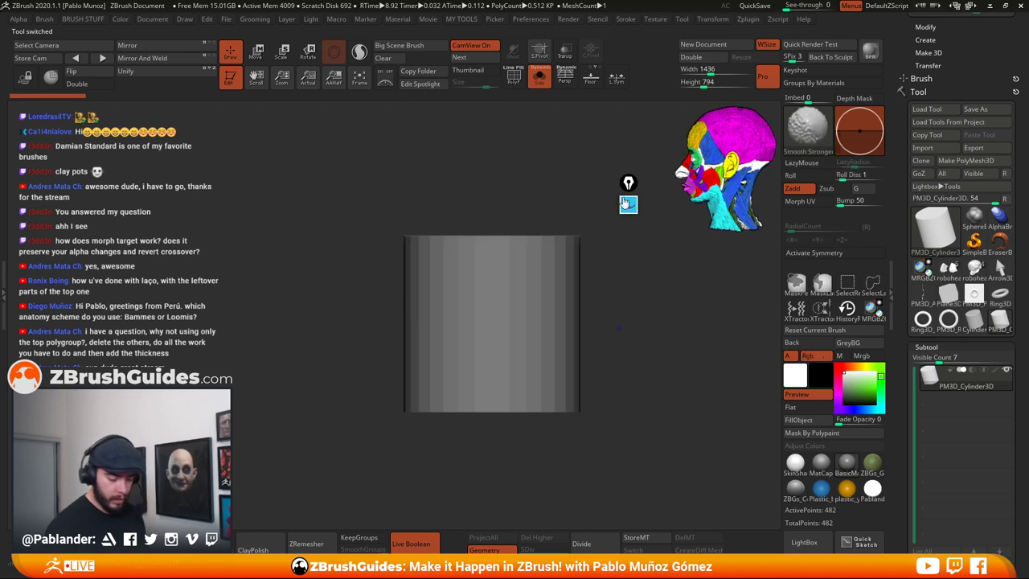
pyautogui.moveTo(643, 333)
pyautogui.mouseDown(button='right')
pyautogui.moveTo(627, 345)
pyautogui.moveTo(659, 352)
pyautogui.moveTo(590, 344)
pyautogui.moveTo(539, 292)
pyautogui.moveTo(571, 338)
pyautogui.moveTo(549, 348)
pyautogui.moveTo(560, 335)
pyautogui.mouseUp(button='right')
pyautogui.hotkey('shift', 'f')
pyautogui.press('x')
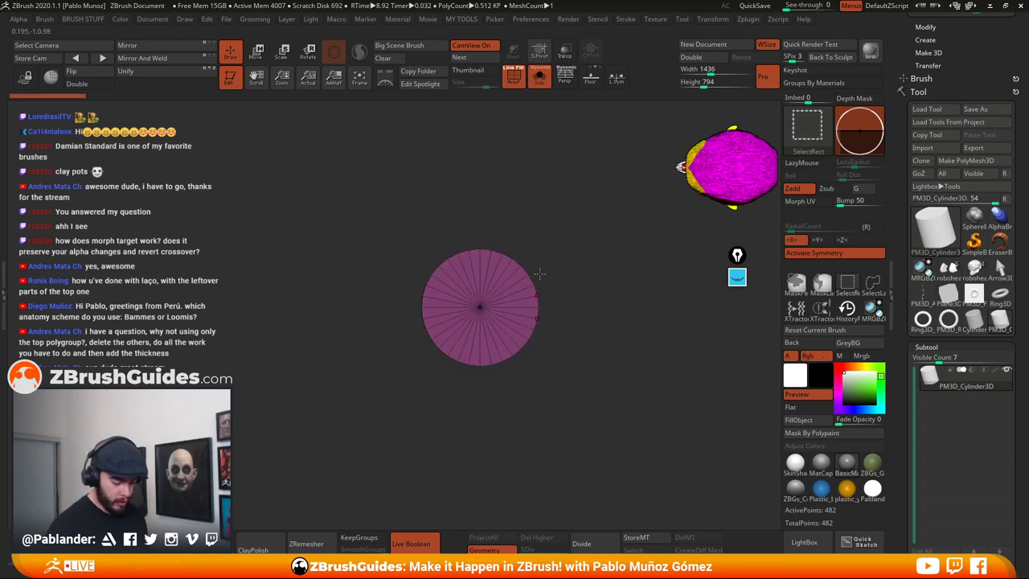
# Mask one half of the cylinder, splitting its circular cap through the center
pyautogui.moveTo(519, 392)
pyautogui.mouseDown(button='right')
pyautogui.moveTo(592, 243)
pyautogui.moveTo(593, 265)
pyautogui.mouseUp(button='right')
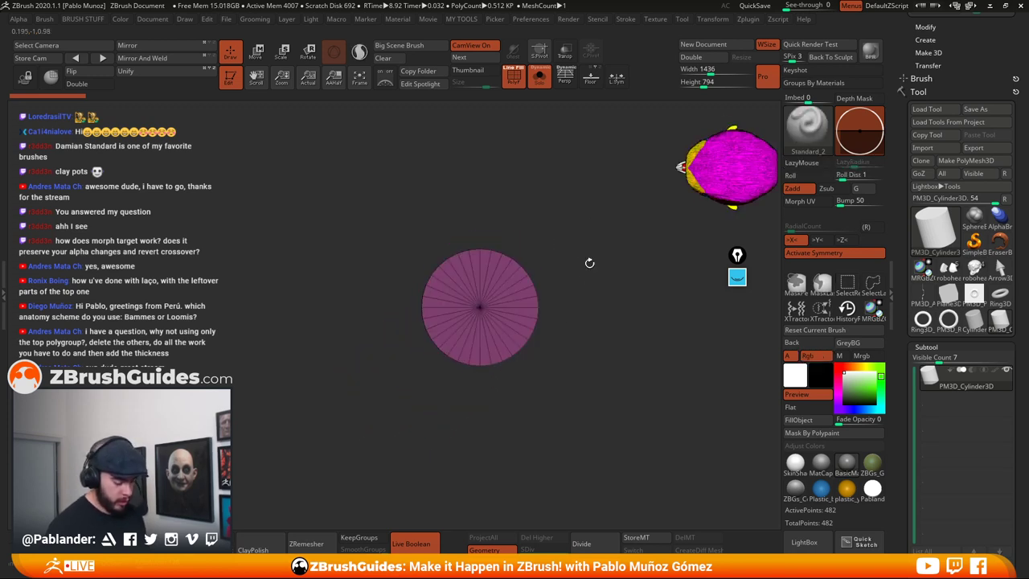
pyautogui.moveTo(616, 229)
pyautogui.keyDown('ctrl'); pyautogui.keyDown('shift'); pyautogui.mouseDown()
pyautogui.moveTo(559, 380)
pyautogui.moveTo(481, 409)
pyautogui.mouseUp(); pyautogui.keyUp('shift'); pyautogui.keyUp('ctrl')
pyautogui.keyDown('ctrl'); pyautogui.keyDown('shift'); pyautogui.click(568, 377); pyautogui.keyUp('shift'); pyautogui.keyUp('ctrl')
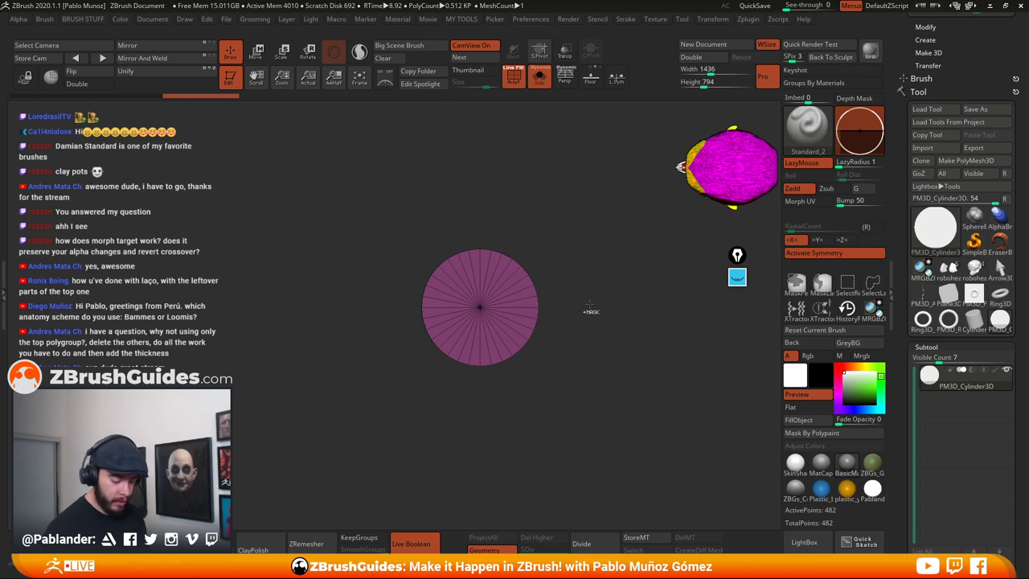
pyautogui.keyDown('ctrl'); pyautogui.keyDown('shift'); pyautogui.moveTo(612, 225); pyautogui.dragTo(572, 353); pyautogui.keyUp('shift'); pyautogui.keyUp('ctrl')
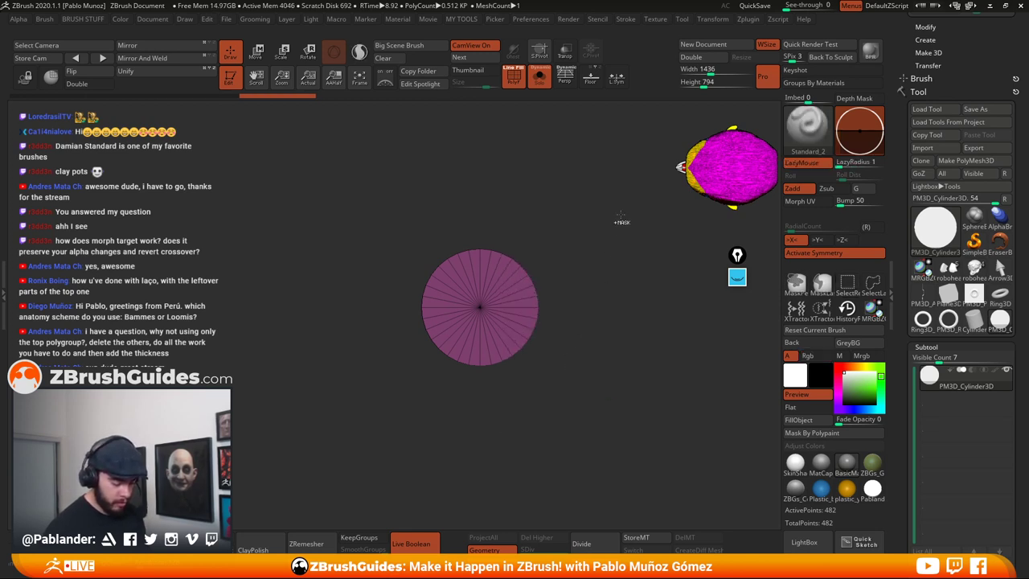
pyautogui.keyDown('ctrl'); pyautogui.moveTo(620, 215); pyautogui.dragTo(480, 426); pyautogui.keyUp('ctrl')
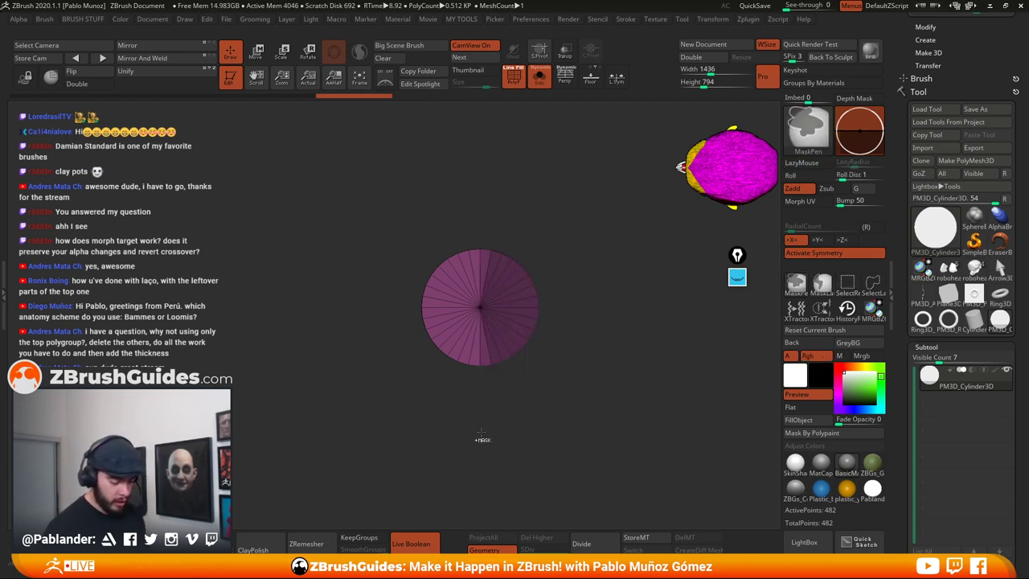
pyautogui.moveTo(572, 382); pyautogui.dragTo(597, 329)
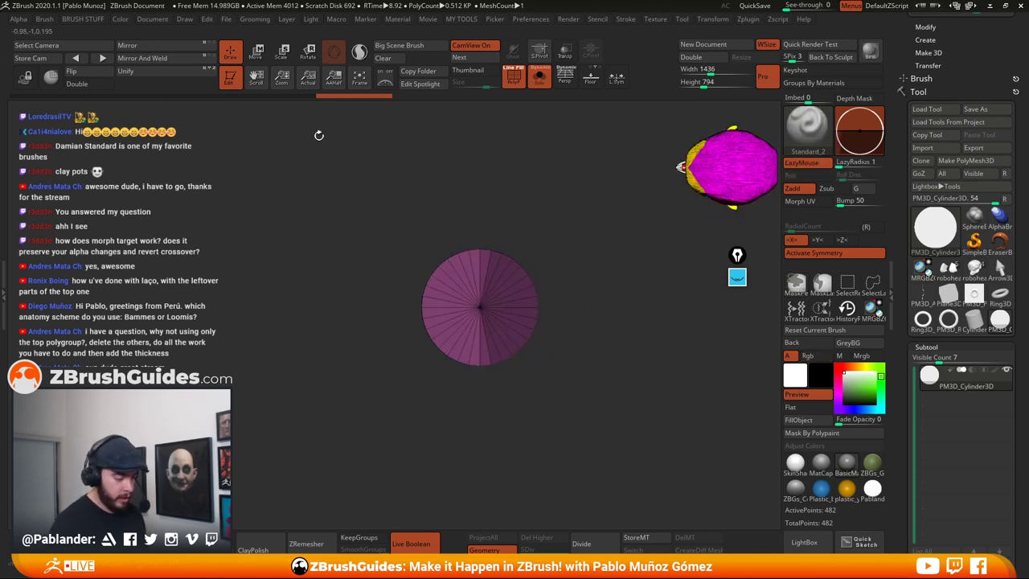
# Move the cylinder's unmasked half outward along the Z axis to stretch it into a capsule shape, and return to Draw mode
pyautogui.click(257, 53)
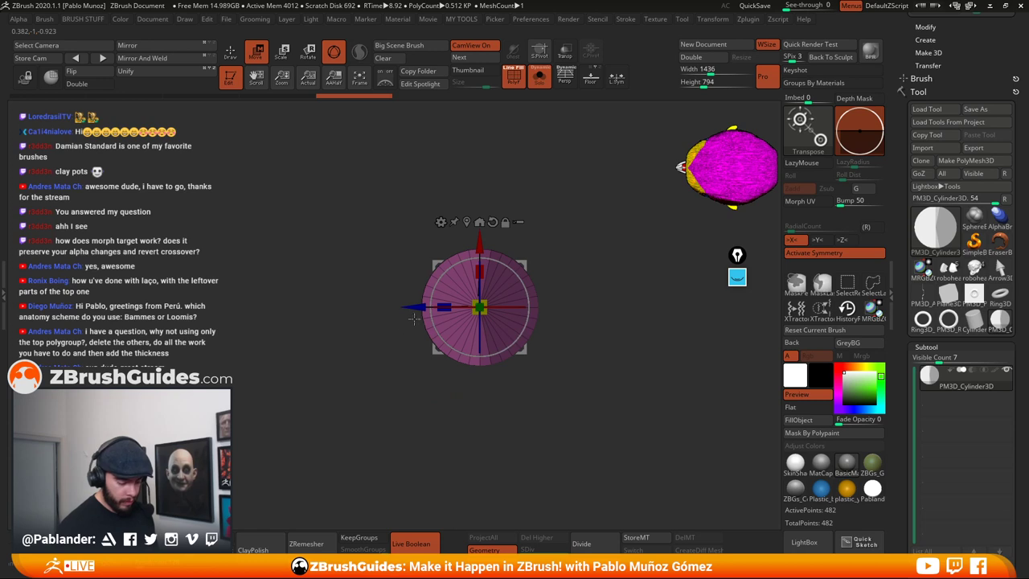
pyautogui.moveTo(411, 306); pyautogui.dragTo(227, 306)
pyautogui.press('q')
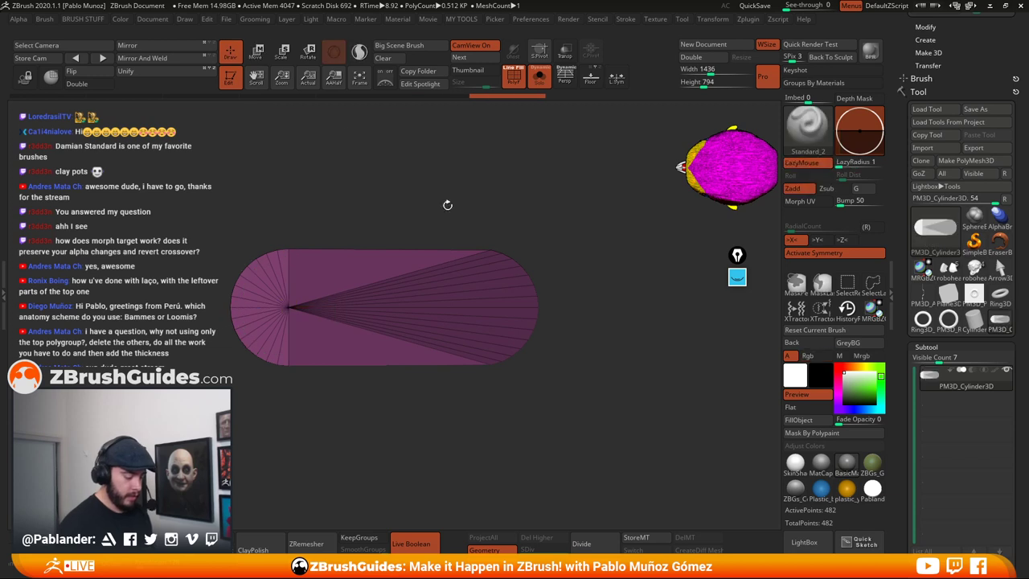
# Hide the capsule's upper and lower end caps so only the side wall shows, and turn on double-sided display
pyautogui.moveTo(585, 386)
pyautogui.keyDown('alt'); pyautogui.mouseDown()
pyautogui.moveTo(615, 376)
pyautogui.moveTo(617, 264)
pyautogui.moveTo(634, 351)
pyautogui.moveTo(618, 281)
pyautogui.mouseUp(); pyautogui.keyUp('alt')
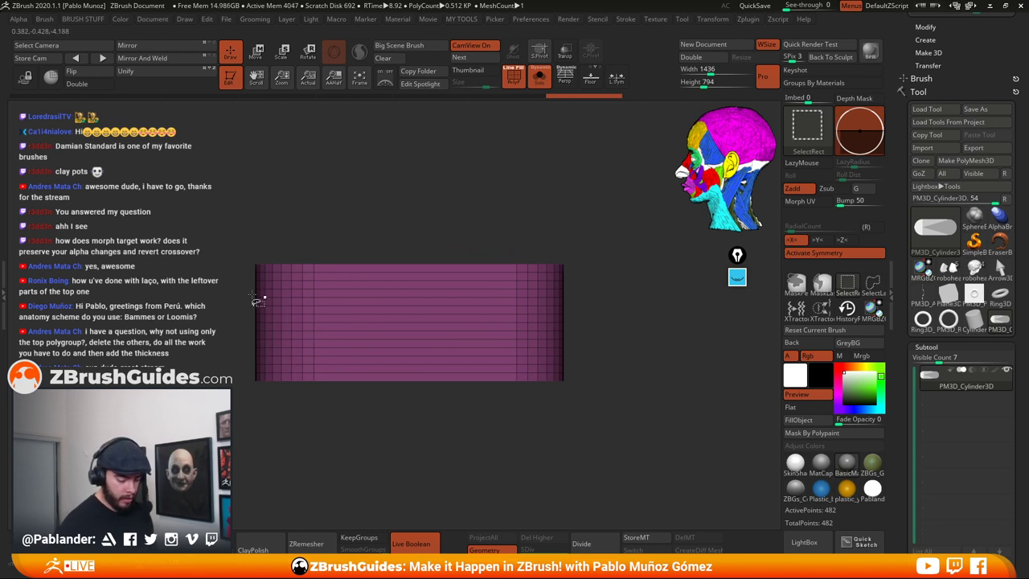
pyautogui.keyDown('ctrl'); pyautogui.keyDown('shift'); pyautogui.moveTo(230, 182); pyautogui.dragTo(601, 274); pyautogui.keyUp('shift'); pyautogui.keyUp('ctrl')
pyautogui.keyDown('ctrl'); pyautogui.keyDown('shift'); pyautogui.moveTo(196, 447); pyautogui.dragTo(606, 370); pyautogui.keyUp('shift'); pyautogui.keyUp('ctrl')
pyautogui.click(88, 83)
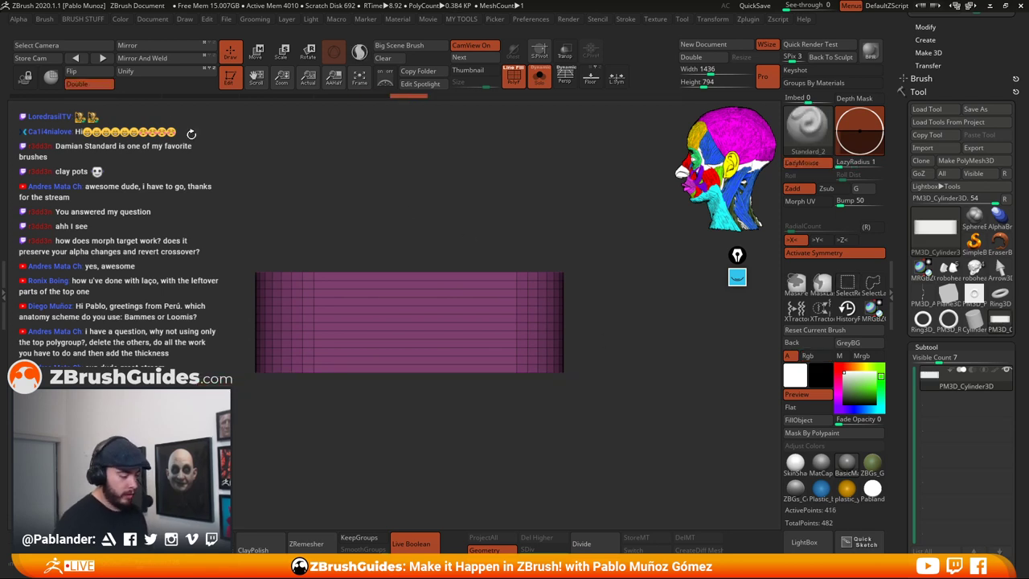
pyautogui.moveTo(588, 295)
pyautogui.mouseDown()
pyautogui.moveTo(587, 319)
pyautogui.moveTo(588, 275)
pyautogui.moveTo(595, 300)
pyautogui.mouseUp()
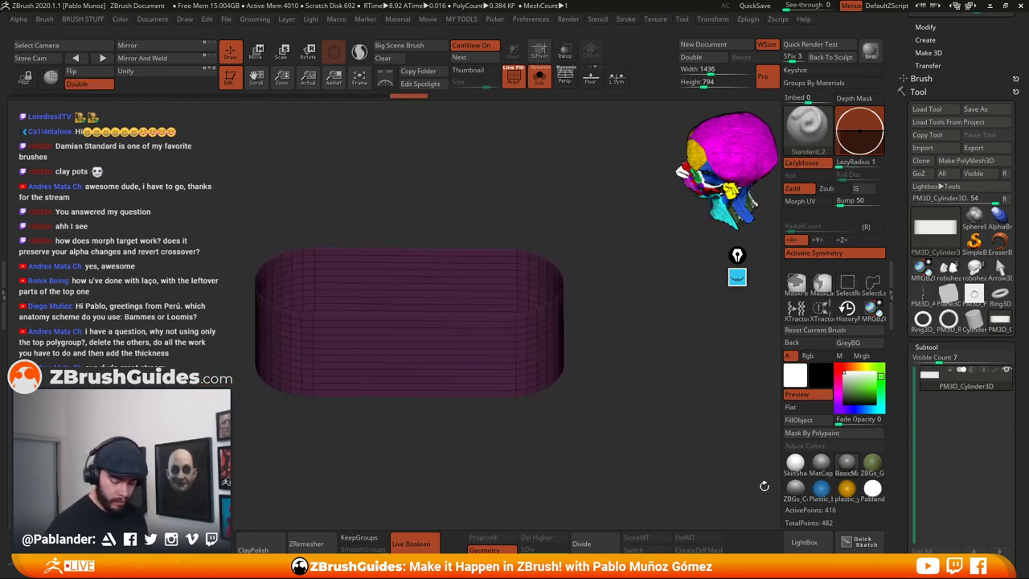
# Assign the SkinShade material to the capsule and delete its hidden end caps
pyautogui.click(795, 463)
pyautogui.moveTo(592, 365); pyautogui.dragTo(619, 332)
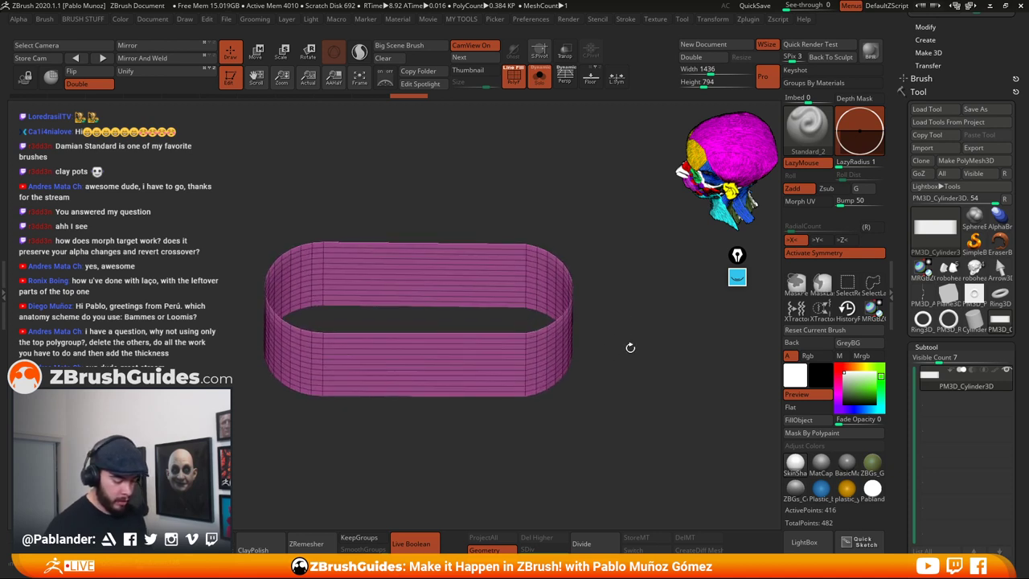
pyautogui.press('2')
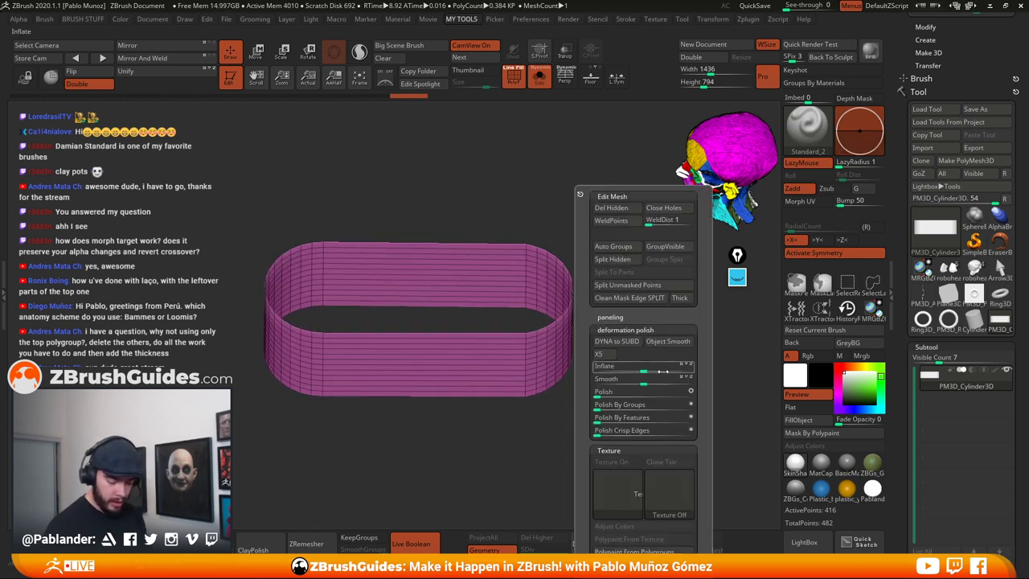
pyautogui.press('space')
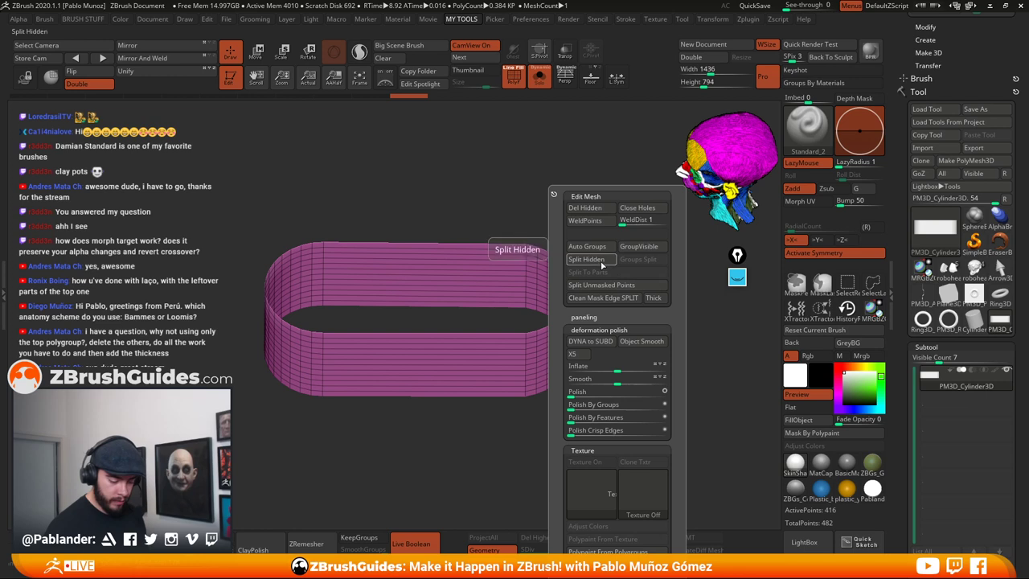
pyautogui.click(595, 208)
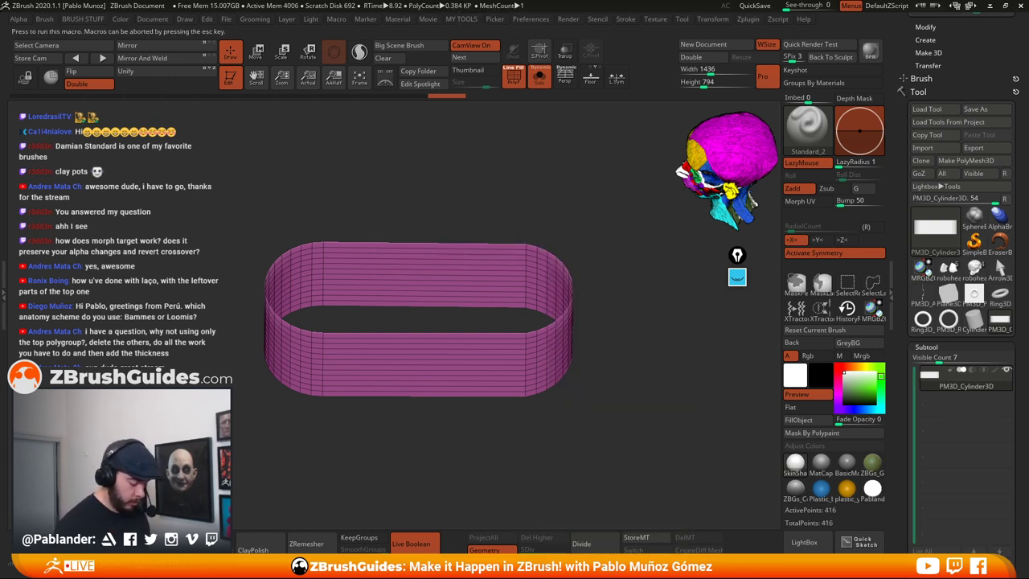
# Close the capsule's upper opening with the ZModeler edge action Close, targeting Convex Hole, adding concentric rings across the cap
pyautogui.press('b')
pyautogui.press('z')
pyautogui.press('m')
pyautogui.press('space')
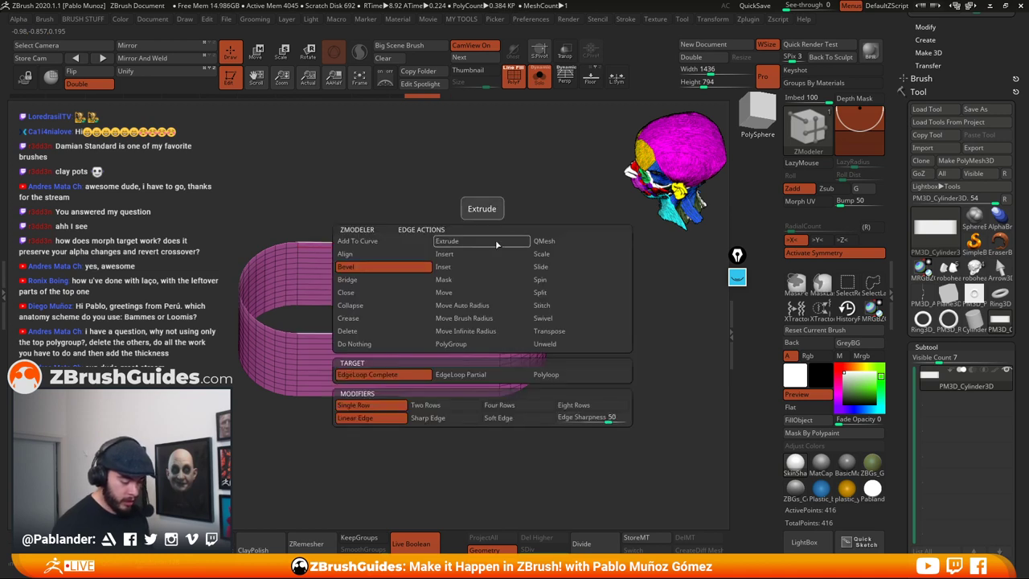
pyautogui.click(395, 293)
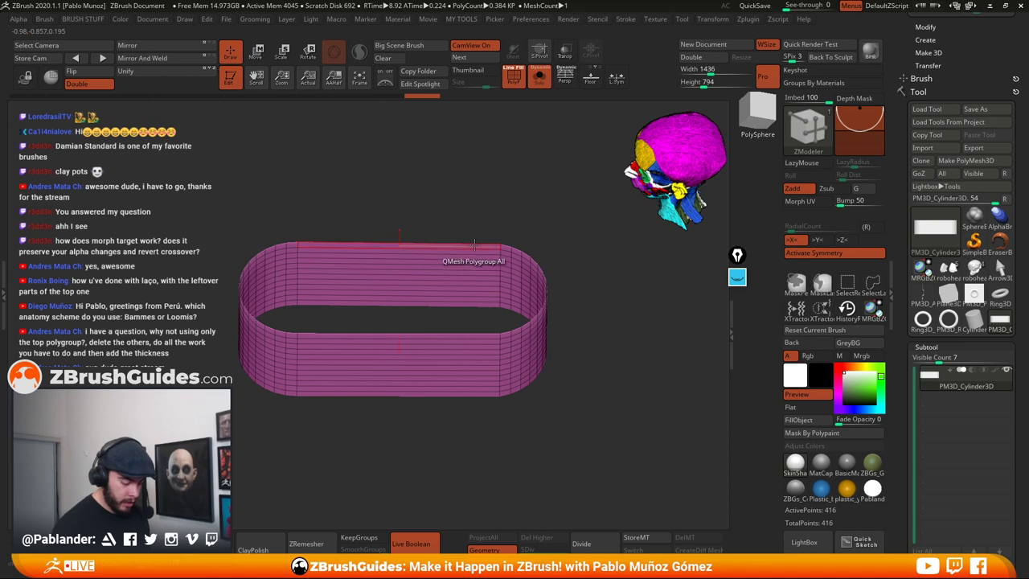
pyautogui.click(474, 243)
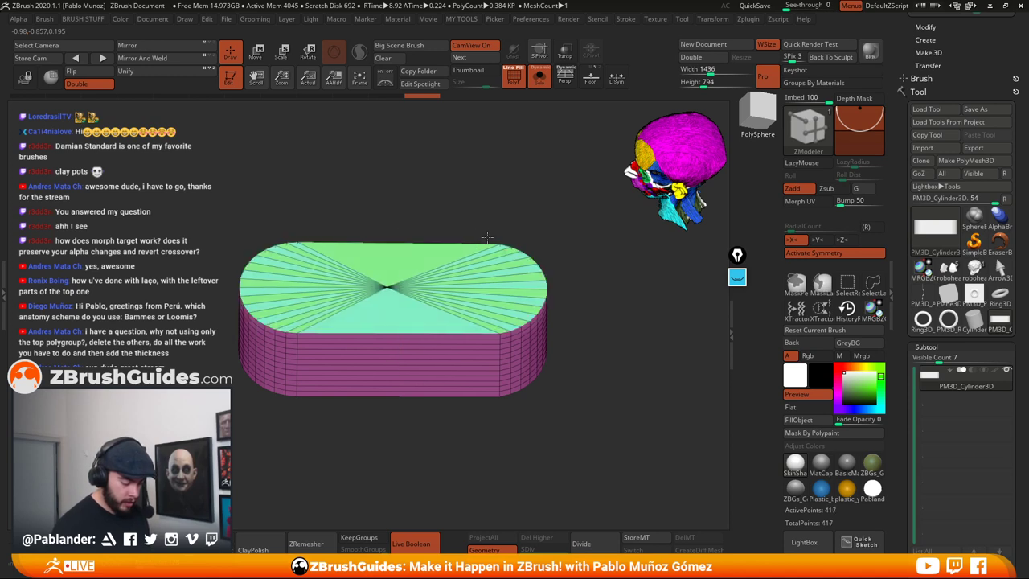
pyautogui.moveTo(452, 266); pyautogui.dragTo(419, 281)
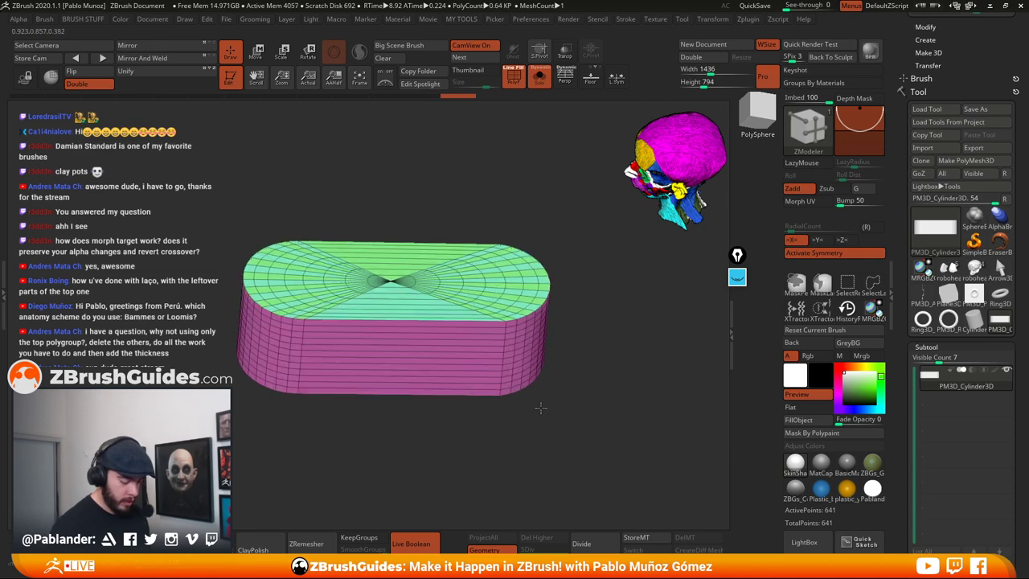
# Close the capsule's lower opening with the same Convex Hole action
pyautogui.moveTo(540, 407); pyautogui.dragTo(507, 306)
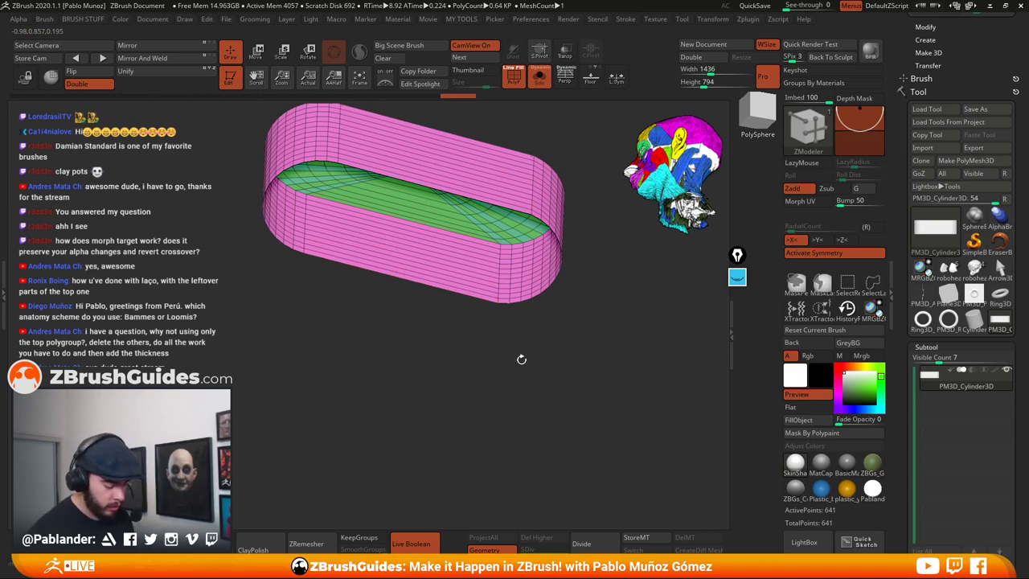
pyautogui.click(479, 299)
pyautogui.moveTo(483, 340); pyautogui.dragTo(574, 401)
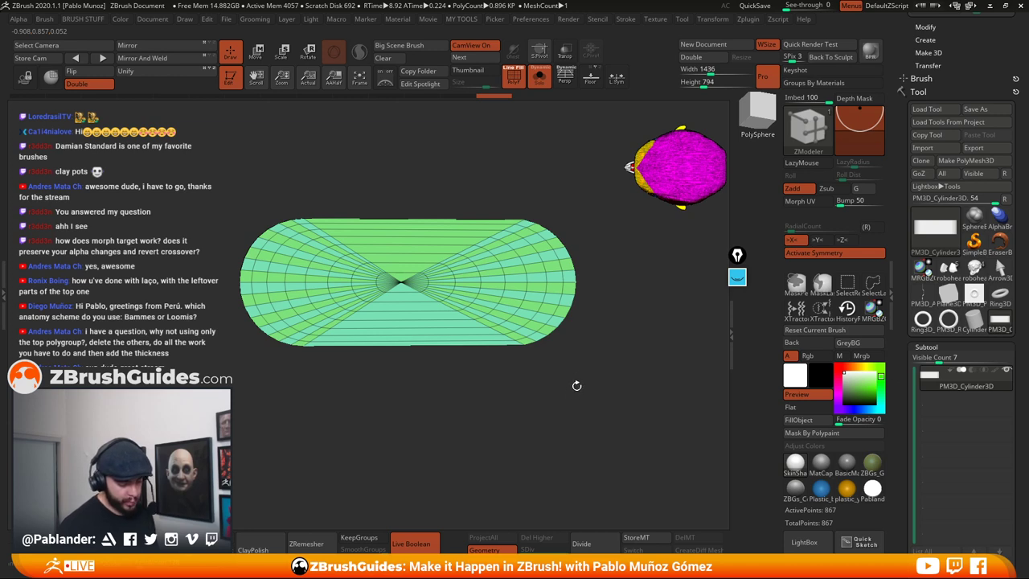
pyautogui.moveTo(576, 405); pyautogui.dragTo(590, 385)
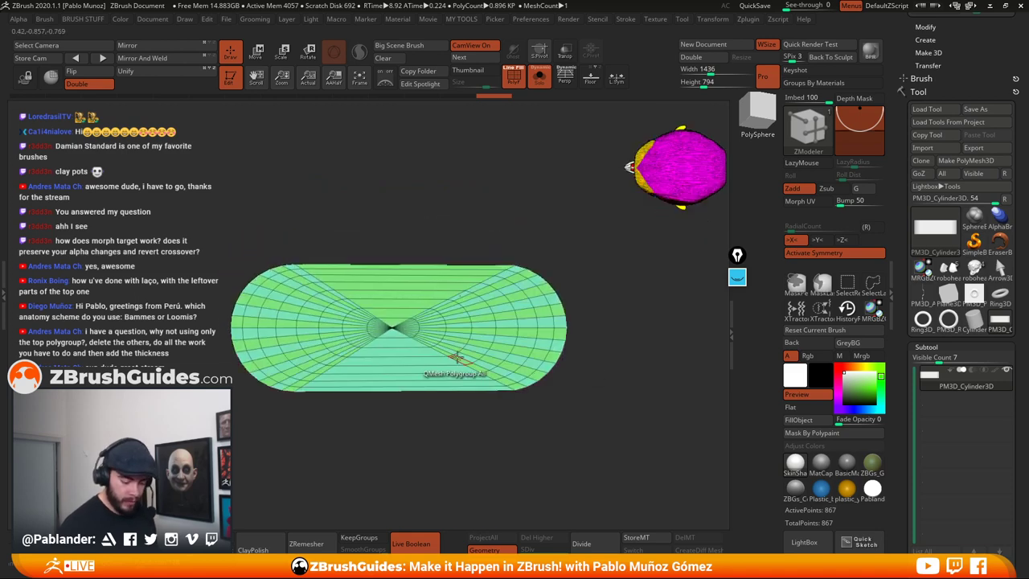
# Set the ZModeler edge action to Bevel with EdgeLoop Complete, and bevel the capsule's upper rim twice
pyautogui.moveTo(602, 329); pyautogui.dragTo(566, 278)
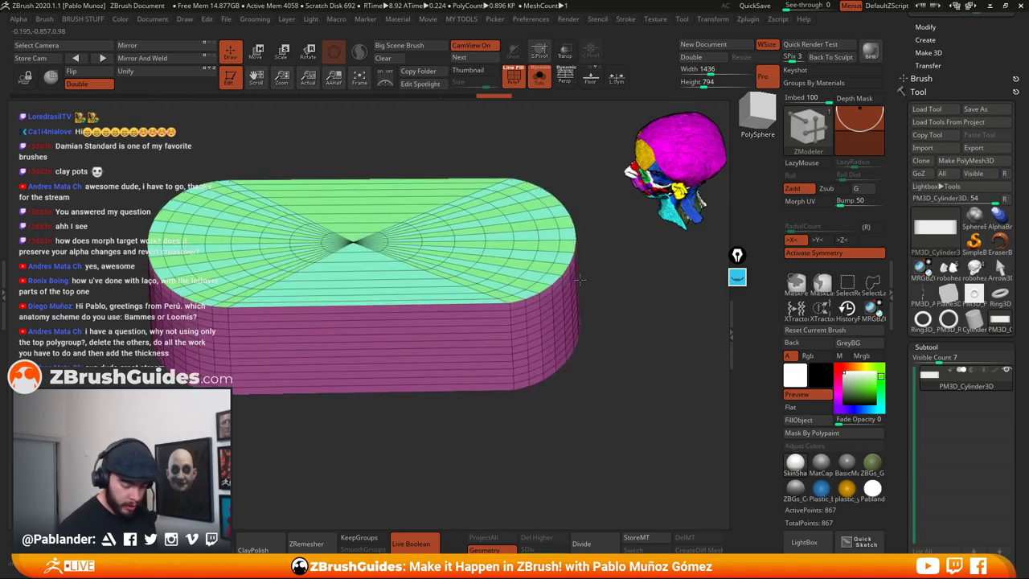
pyautogui.press('space')
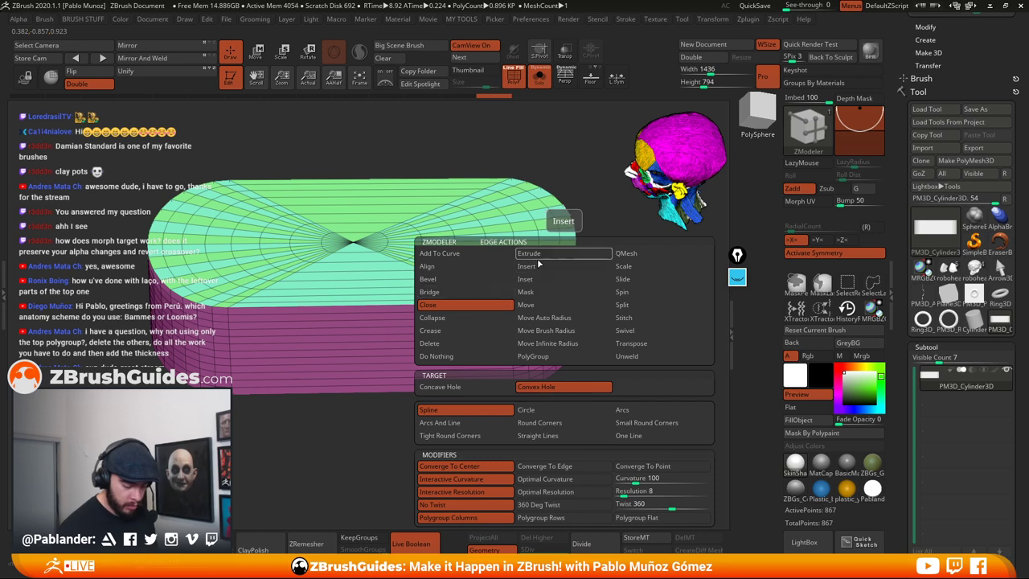
pyautogui.click(448, 294)
pyautogui.click(450, 281)
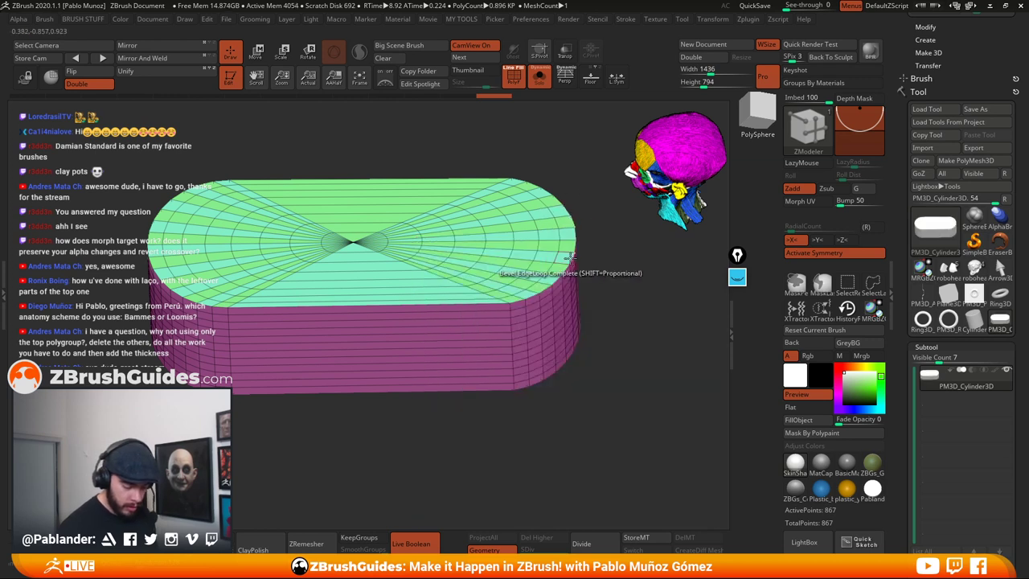
pyautogui.moveTo(569, 258); pyautogui.dragTo(573, 258)
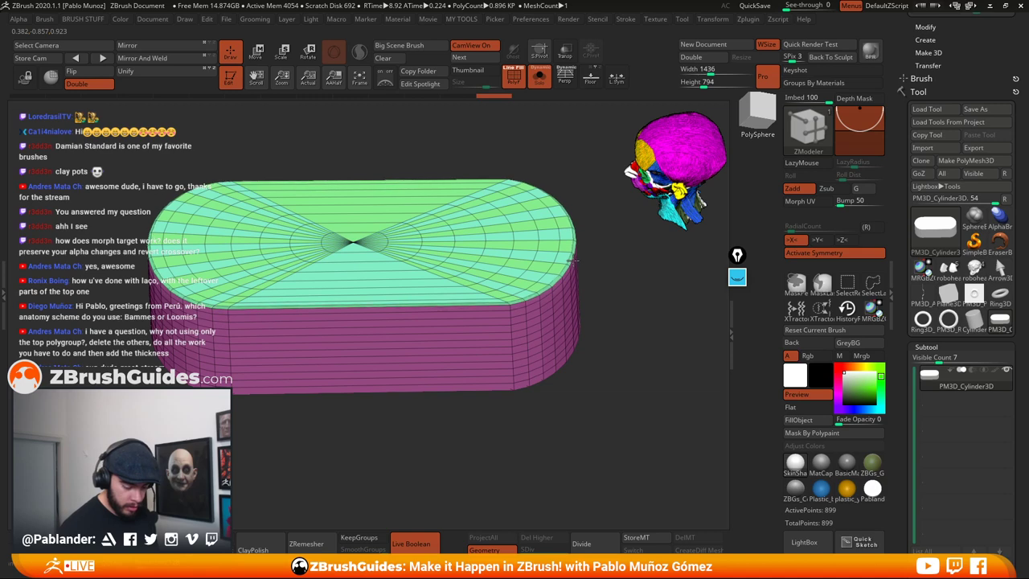
pyautogui.moveTo(611, 338); pyautogui.dragTo(597, 310)
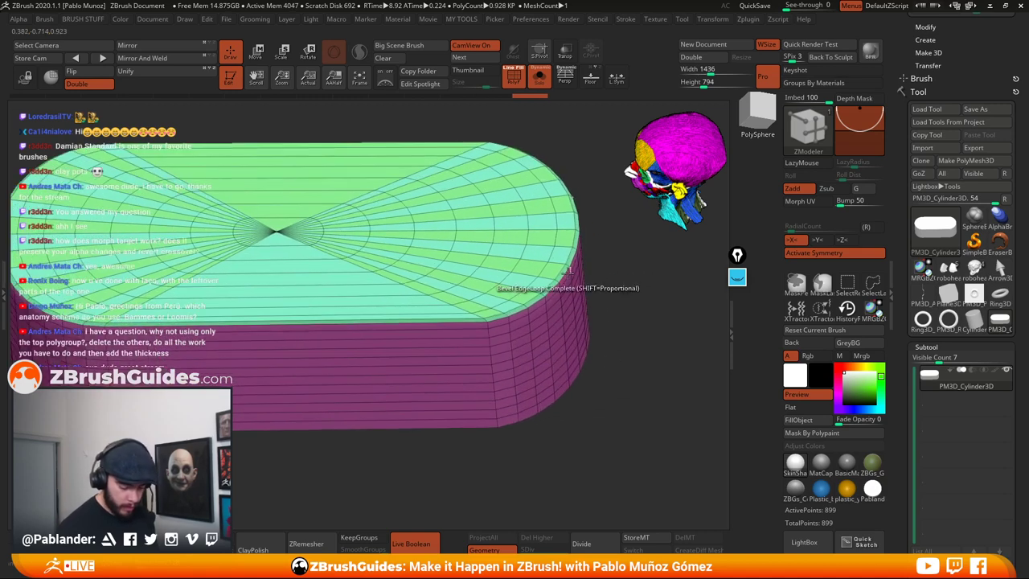
pyautogui.click(570, 267)
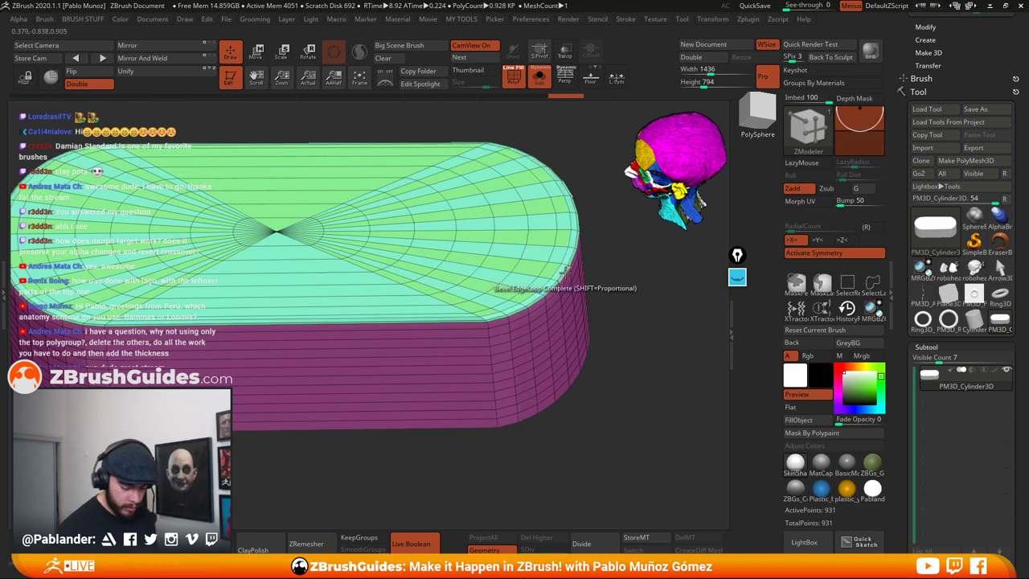
pyautogui.keyDown('alt'); pyautogui.moveTo(590, 268); pyautogui.dragTo(603, 282); pyautogui.keyUp('alt')
pyautogui.moveTo(495, 422); pyautogui.dragTo(486, 427)
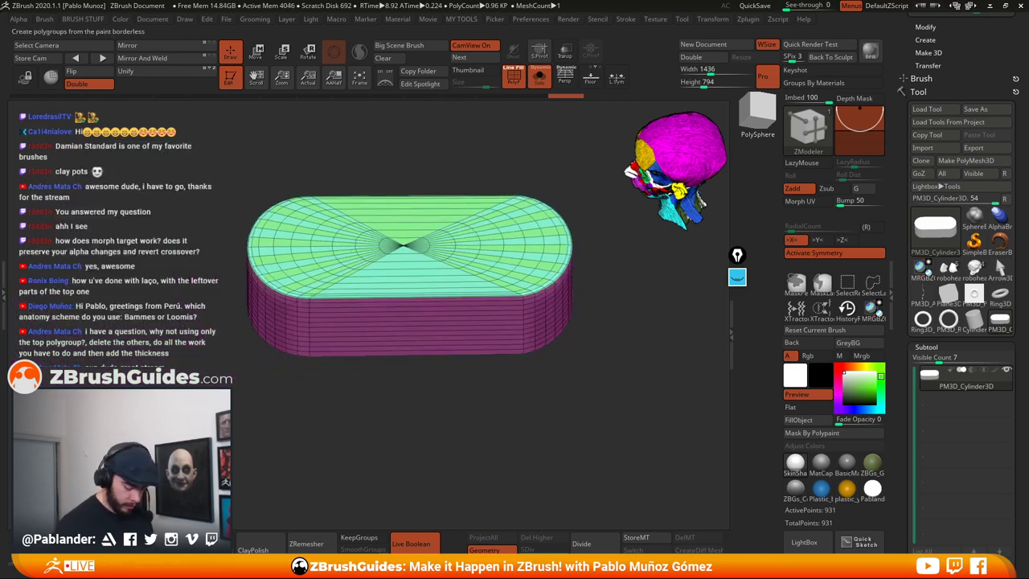
# Check the capsule's mesh integrity and fix the mesh
pyautogui.moveTo(321, 537); pyautogui.dragTo(378, 537)
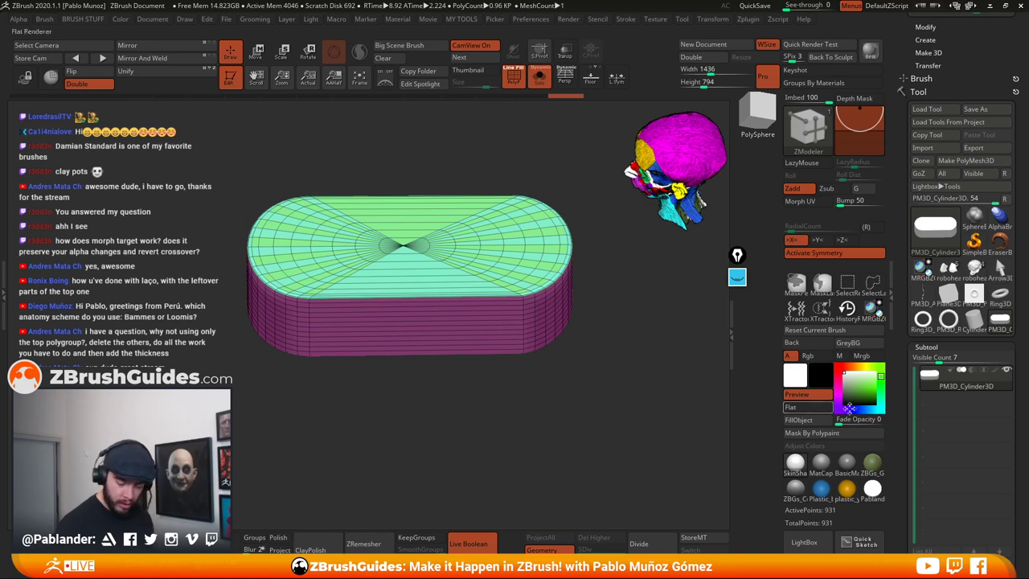
pyautogui.scroll(-10, 951, 376)
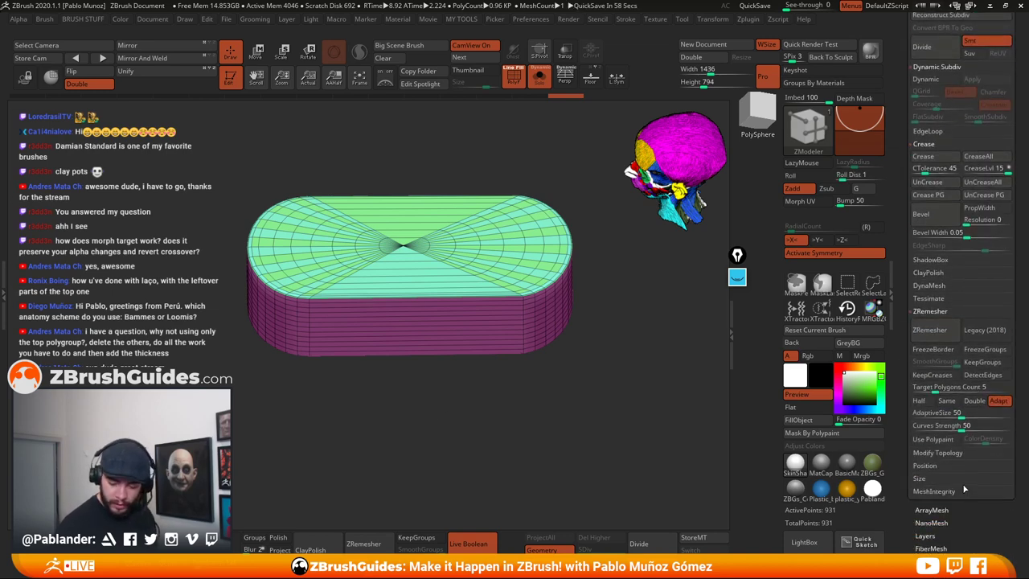
pyautogui.click(964, 489)
pyautogui.click(929, 504)
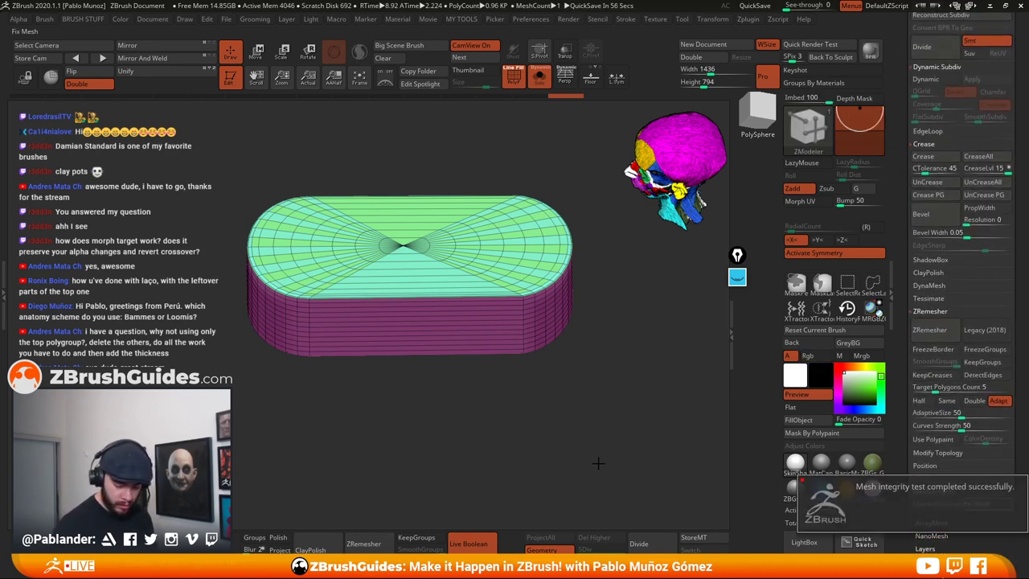
# Preview the capsule with Dynamic Subdiv, hide the PolyFrame, and switch to the BasicMaterial to inspect the smoothed rim
pyautogui.press('d')
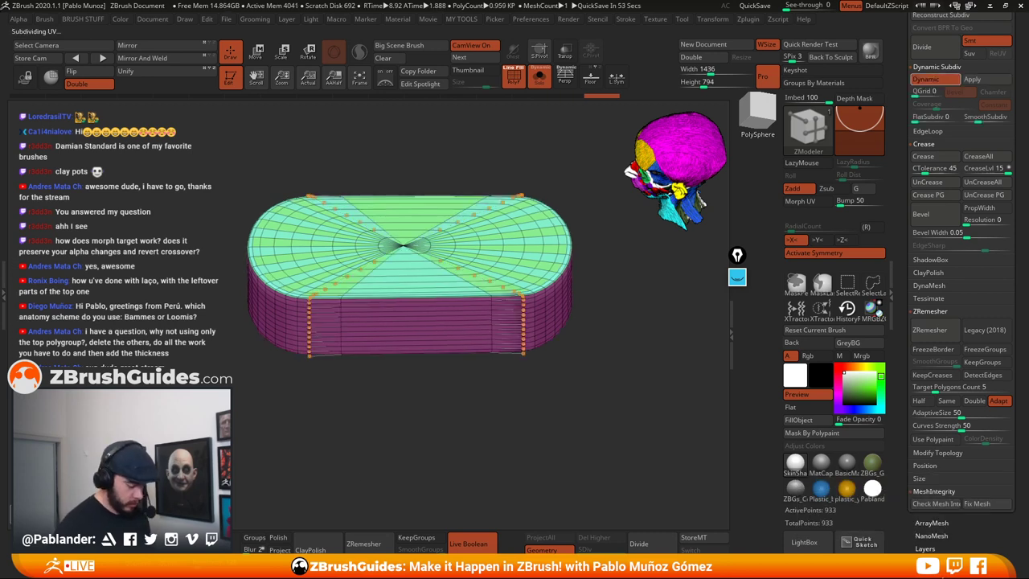
pyautogui.moveTo(521, 378); pyautogui.dragTo(575, 419)
pyautogui.click(516, 79)
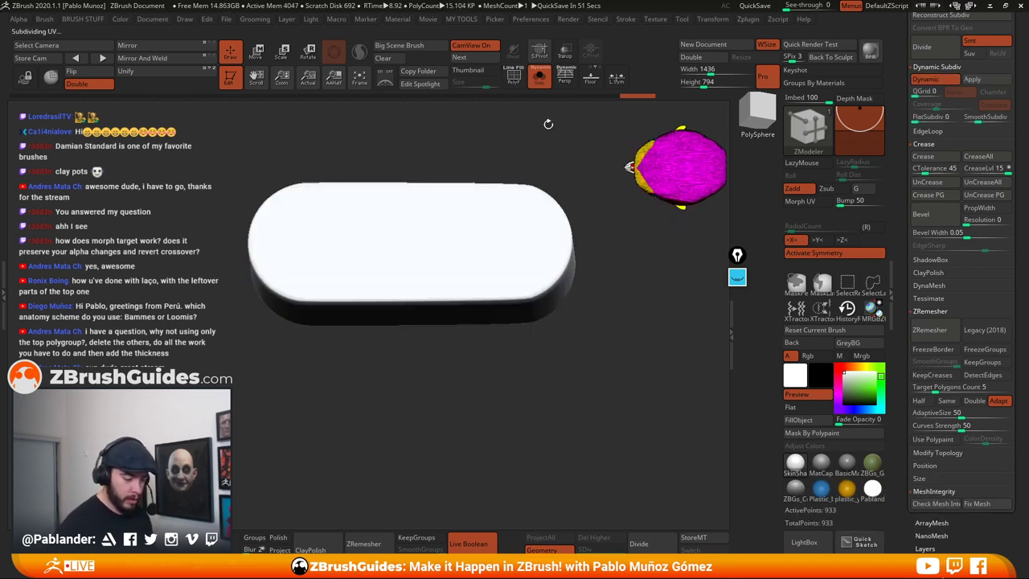
pyautogui.moveTo(616, 237); pyautogui.dragTo(634, 297)
pyautogui.click(844, 463)
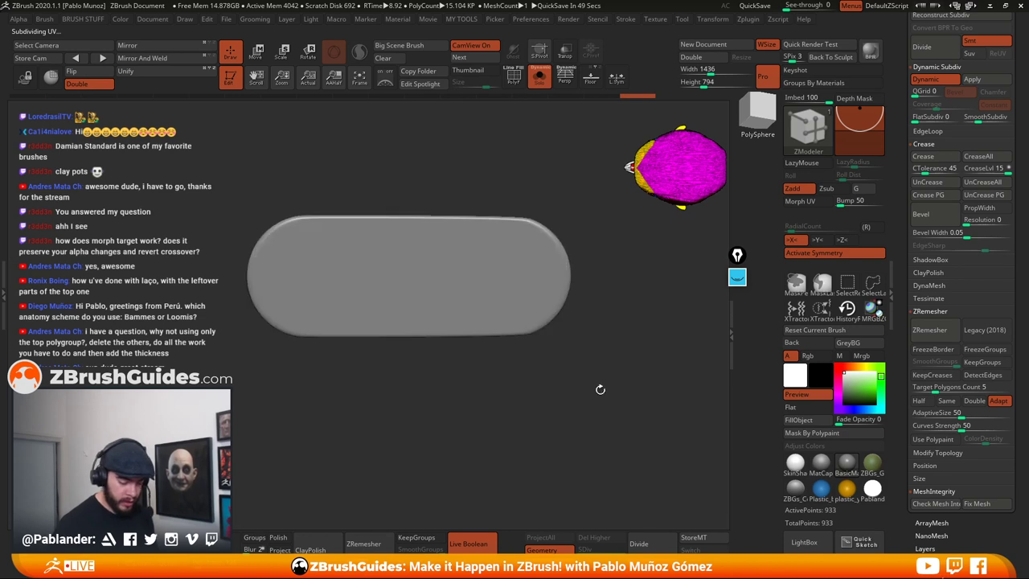
pyautogui.moveTo(599, 388); pyautogui.dragTo(562, 156)
# Show the PolyFrame with Dynamic Subdiv off, and insert supporting edge loops around the capsule's upper rim using ZModeler Insert
pyautogui.hotkey('shift', 'f')
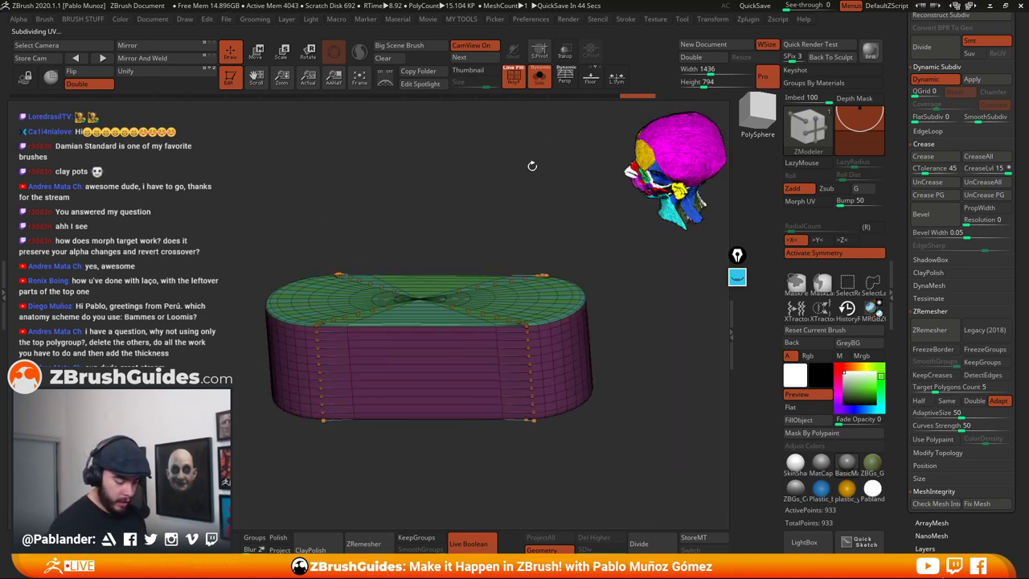
pyautogui.hotkey('shift', 'd')
pyautogui.moveTo(616, 322); pyautogui.dragTo(639, 388)
pyautogui.moveTo(635, 301); pyautogui.dragTo(631, 277)
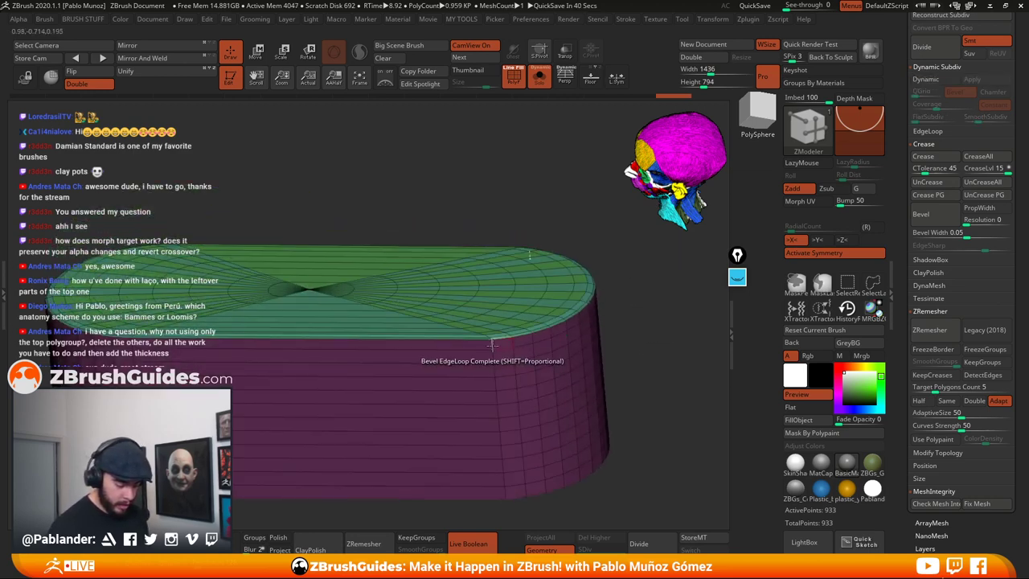
pyautogui.press('space')
pyautogui.click(454, 265)
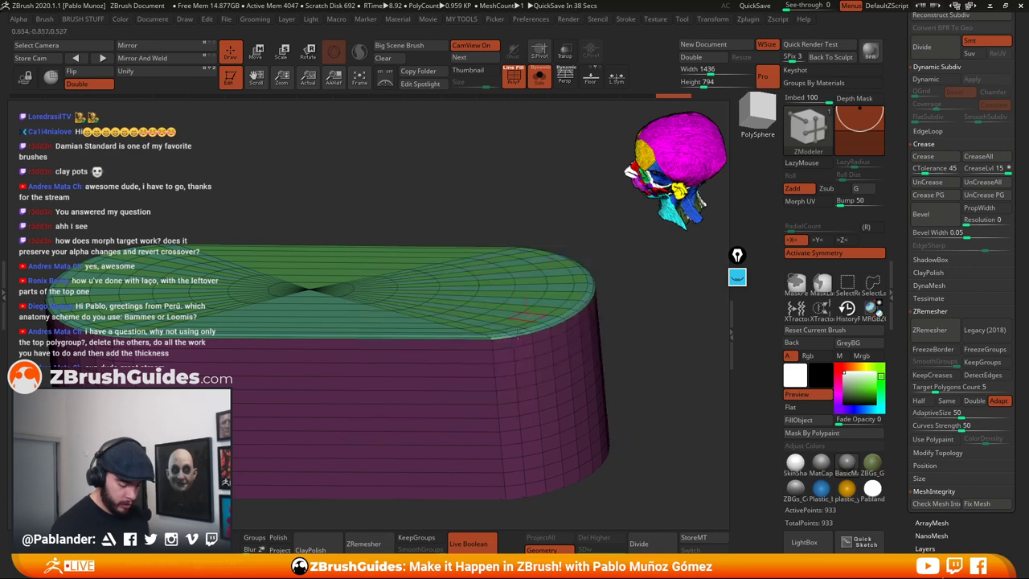
pyautogui.click(491, 344)
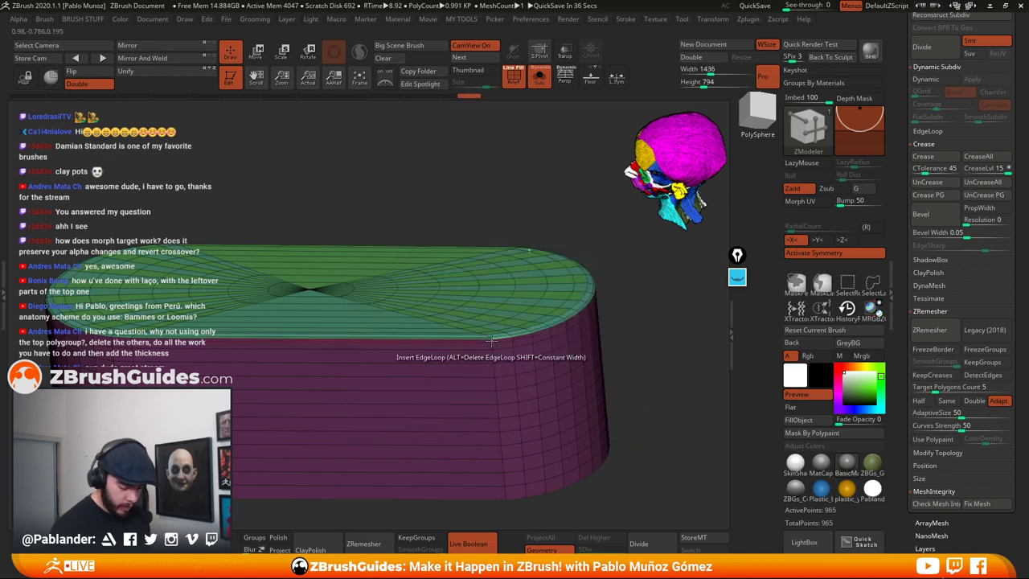
pyautogui.moveTo(630, 302); pyautogui.dragTo(634, 342)
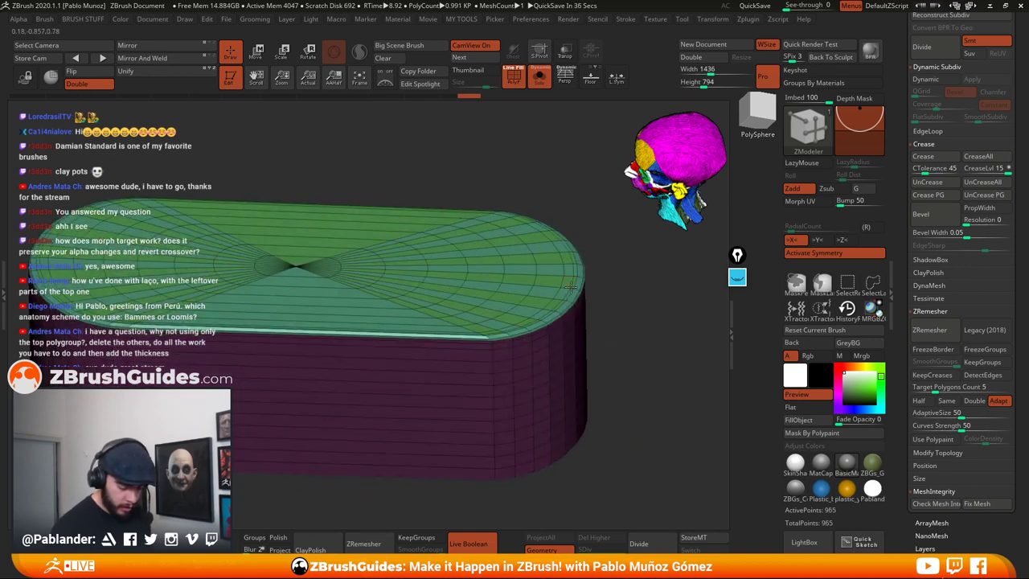
# Turn Dynamic Subdiv back on, hide the PolyFrame, and align the view straight onto the capsule's upper face
pyautogui.press('d')
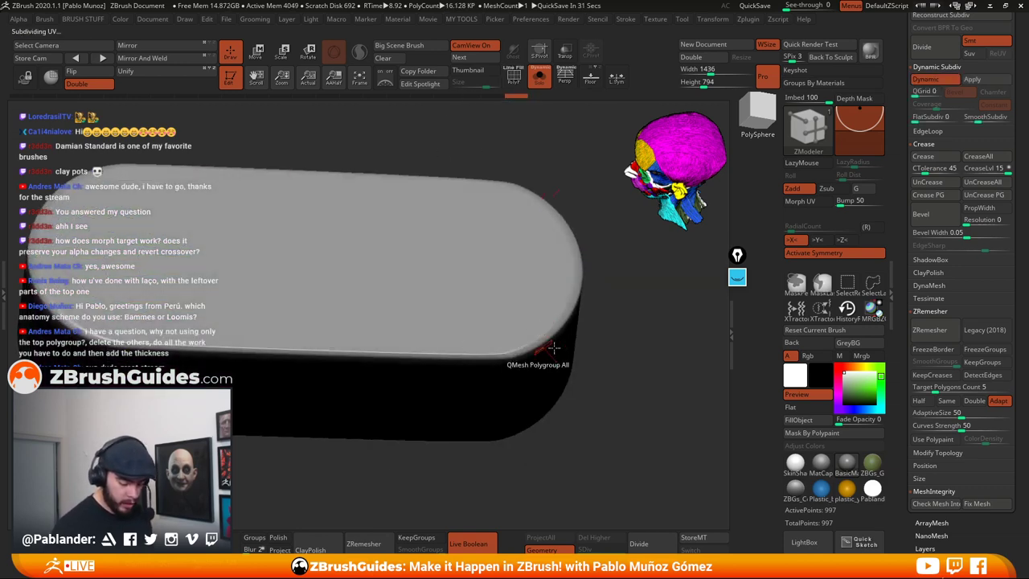
pyautogui.keyDown('shift'); pyautogui.moveTo(595, 366); pyautogui.dragTo(575, 415); pyautogui.keyUp('shift')
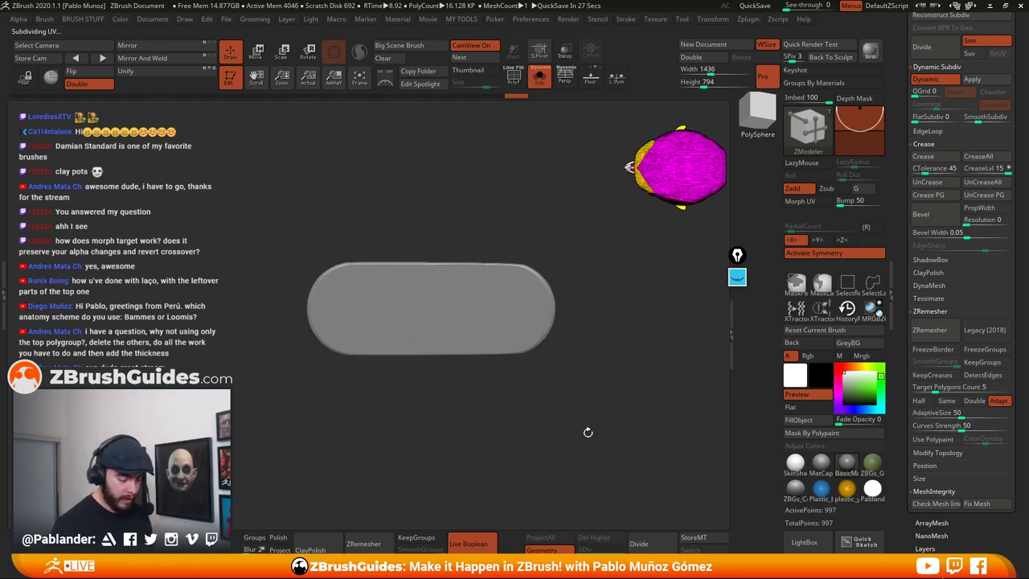
pyautogui.keyDown('shift'); pyautogui.moveTo(588, 367); pyautogui.dragTo(611, 372); pyautogui.keyUp('shift')
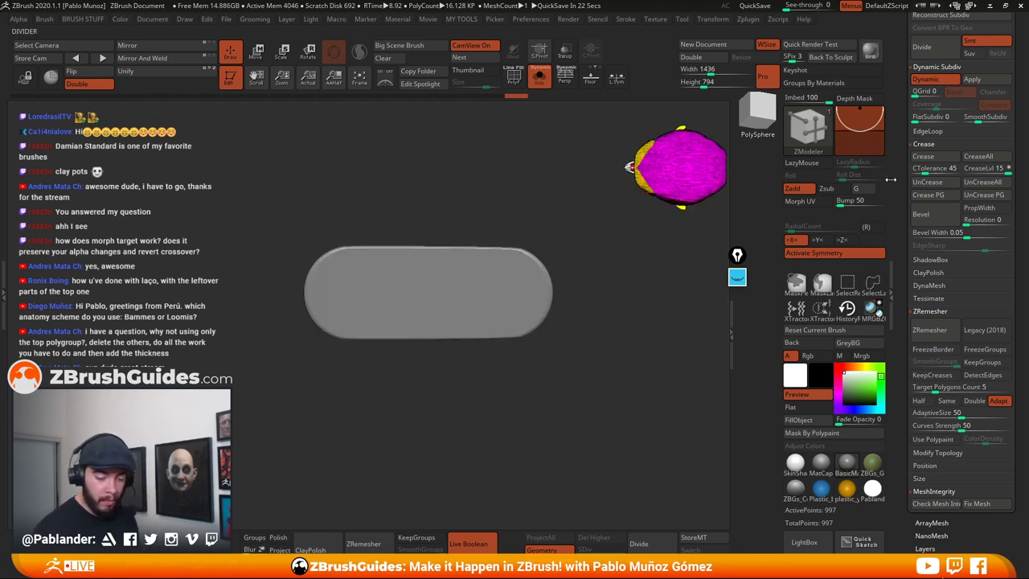
# Duplicate the capsule subtool
pyautogui.moveTo(890, 179); pyautogui.dragTo(896, 276)
pyautogui.moveTo(893, 292); pyautogui.dragTo(892, 314)
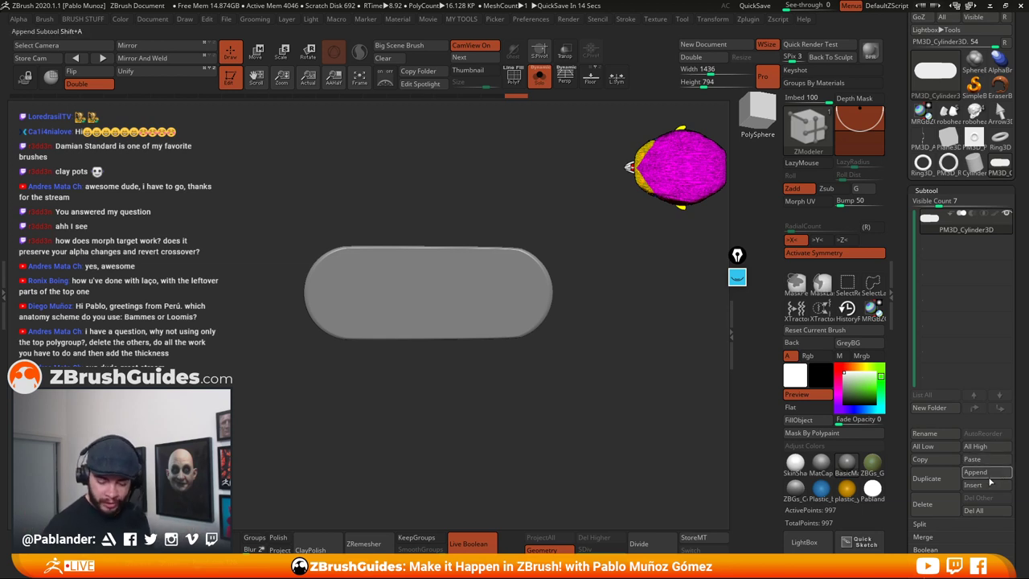
pyautogui.click(927, 479)
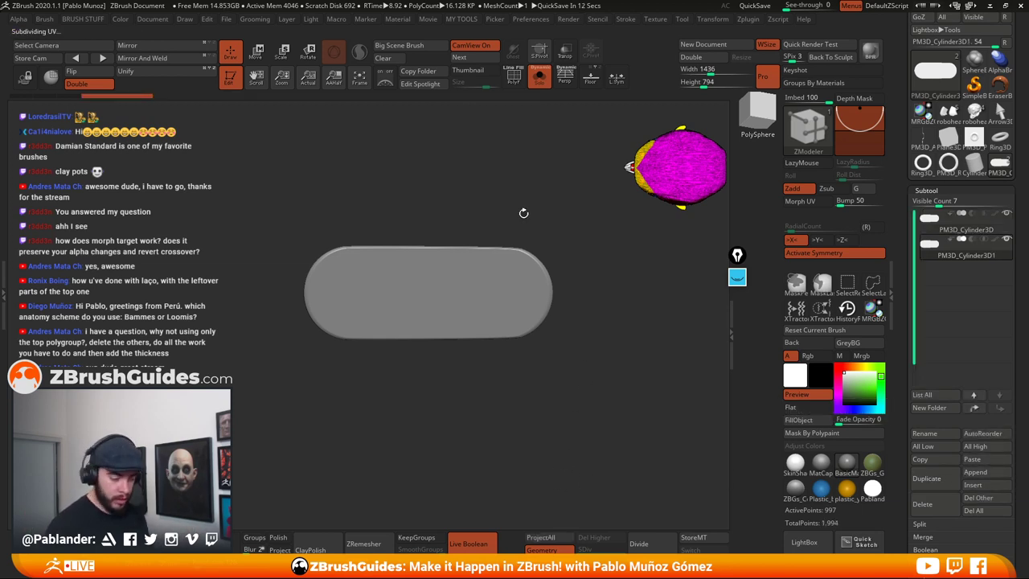
# Center the gizmo on the duplicate capsule with symmetry off, and scale the duplicate down slightly so it fits inside the original's outline
pyautogui.click(257, 56)
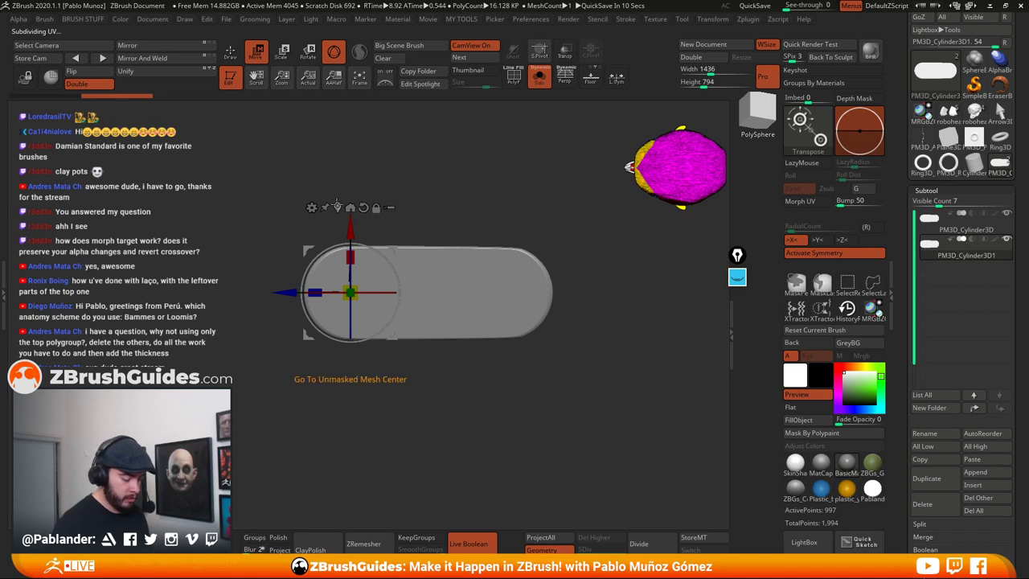
pyautogui.click(350, 207)
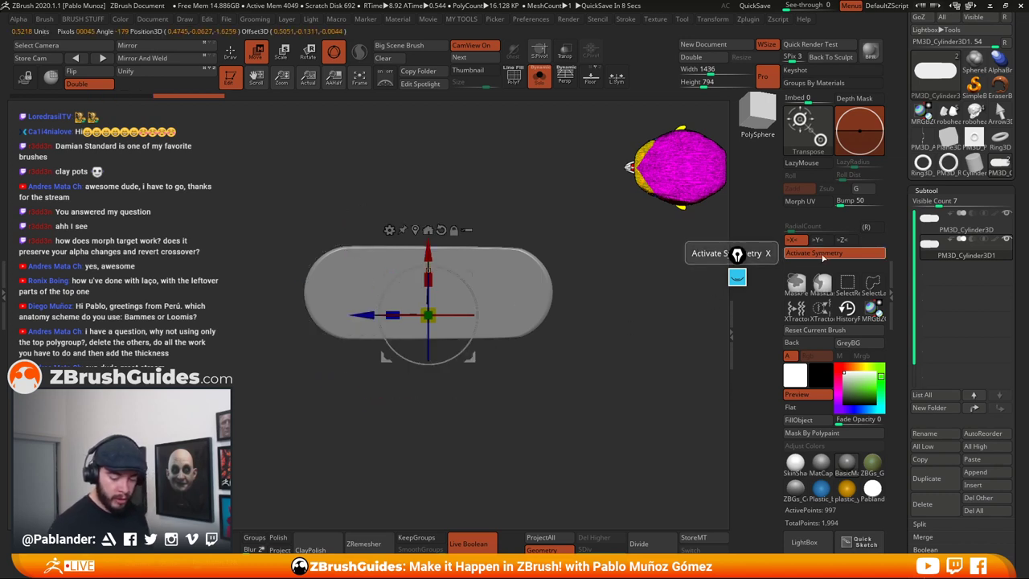
pyautogui.click(820, 253)
pyautogui.click(415, 230)
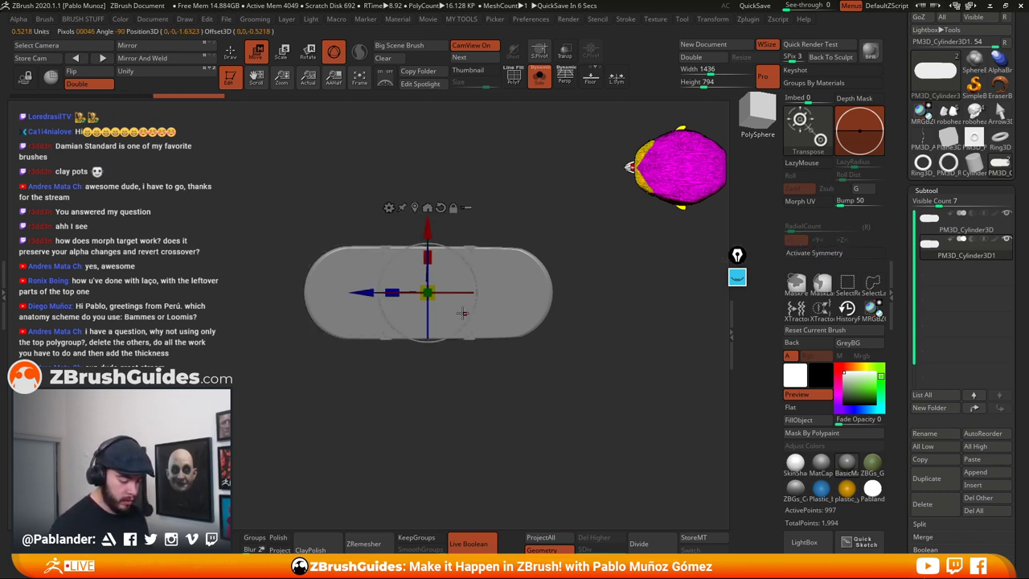
pyautogui.moveTo(433, 291); pyautogui.dragTo(428, 293)
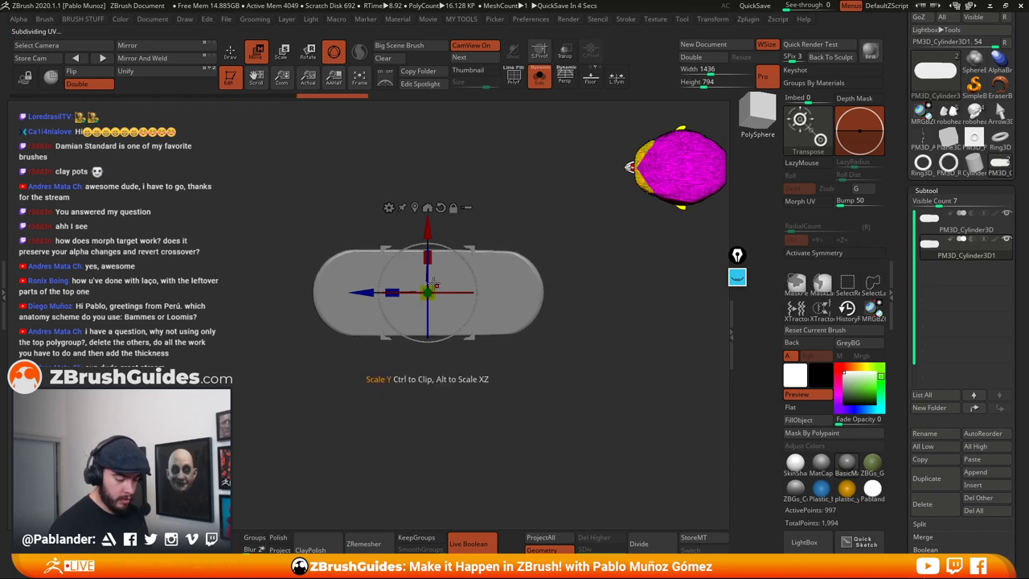
# Turn off Solo mode and raise the smaller capsule slightly above the base capsule's upper face, adjusting its size
pyautogui.click(540, 76)
pyautogui.keyDown('shift'); pyautogui.moveTo(601, 308); pyautogui.dragTo(598, 247); pyautogui.keyUp('shift')
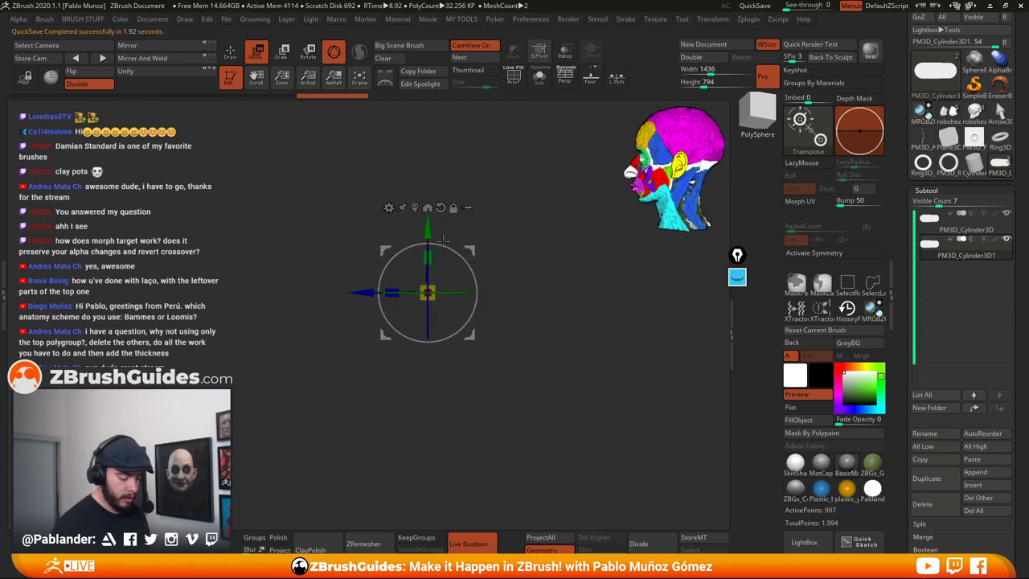
pyautogui.moveTo(428, 229); pyautogui.dragTo(428, 215)
pyautogui.moveTo(437, 269); pyautogui.dragTo(432, 274)
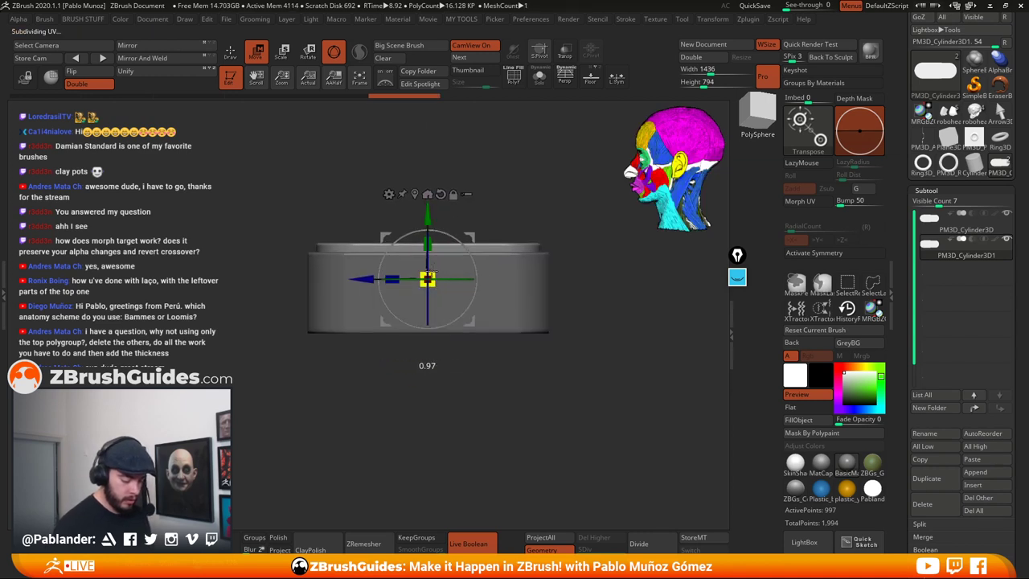
pyautogui.moveTo(427, 215); pyautogui.dragTo(428, 213)
pyautogui.moveTo(435, 268); pyautogui.dragTo(434, 266)
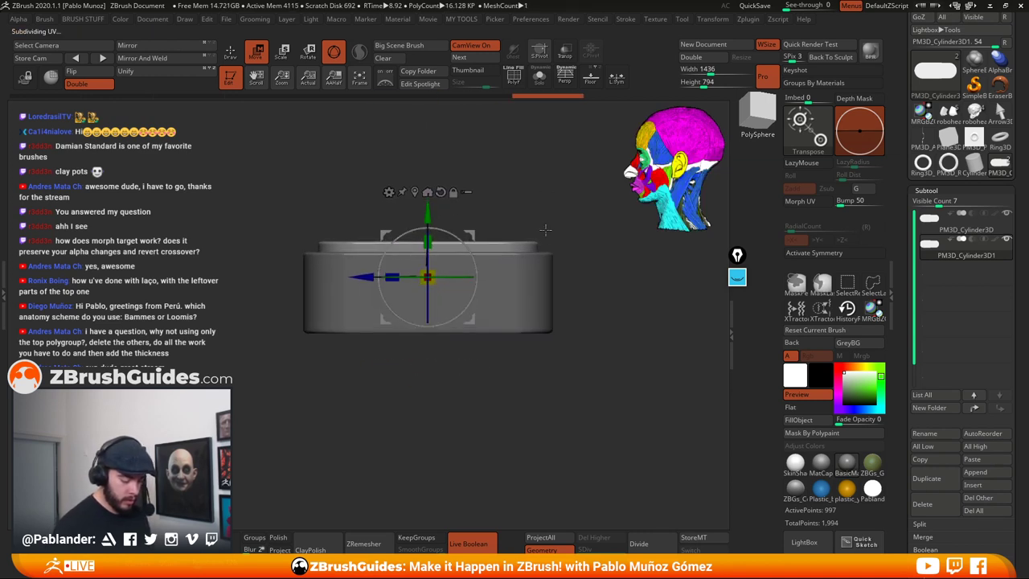
# Fine-tune how far the inner capsule protrudes from the base, and align the view to the side
pyautogui.keyDown('shift'); pyautogui.moveTo(544, 232); pyautogui.dragTo(543, 294); pyautogui.keyUp('shift')
pyautogui.moveTo(427, 241); pyautogui.dragTo(399, 267)
pyautogui.moveTo(514, 201)
pyautogui.mouseDown()
pyautogui.moveTo(539, 183)
pyautogui.moveTo(508, 191)
pyautogui.mouseUp()
pyautogui.moveTo(426, 229); pyautogui.dragTo(427, 233)
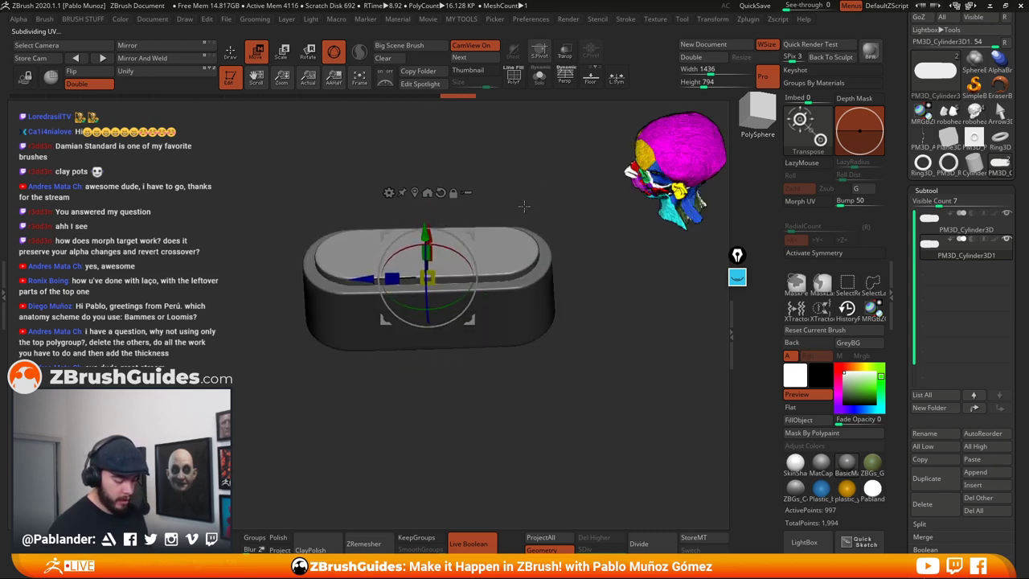
pyautogui.keyDown('shift'); pyautogui.moveTo(524, 206); pyautogui.dragTo(610, 330); pyautogui.keyUp('shift')
pyautogui.moveTo(607, 386); pyautogui.dragTo(608, 363)
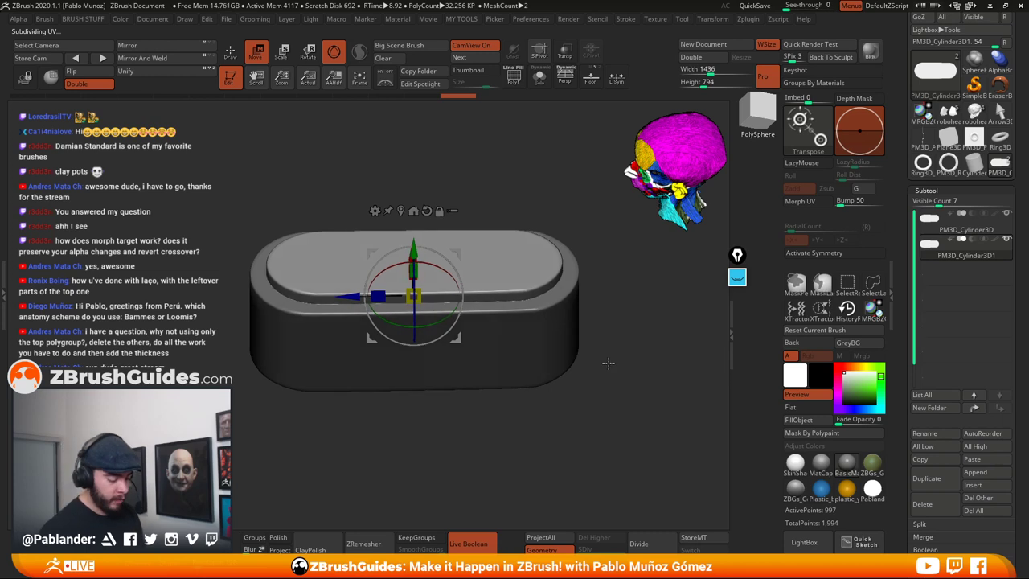
pyautogui.keyDown('shift'); pyautogui.moveTo(516, 370); pyautogui.dragTo(576, 398); pyautogui.keyUp('shift')
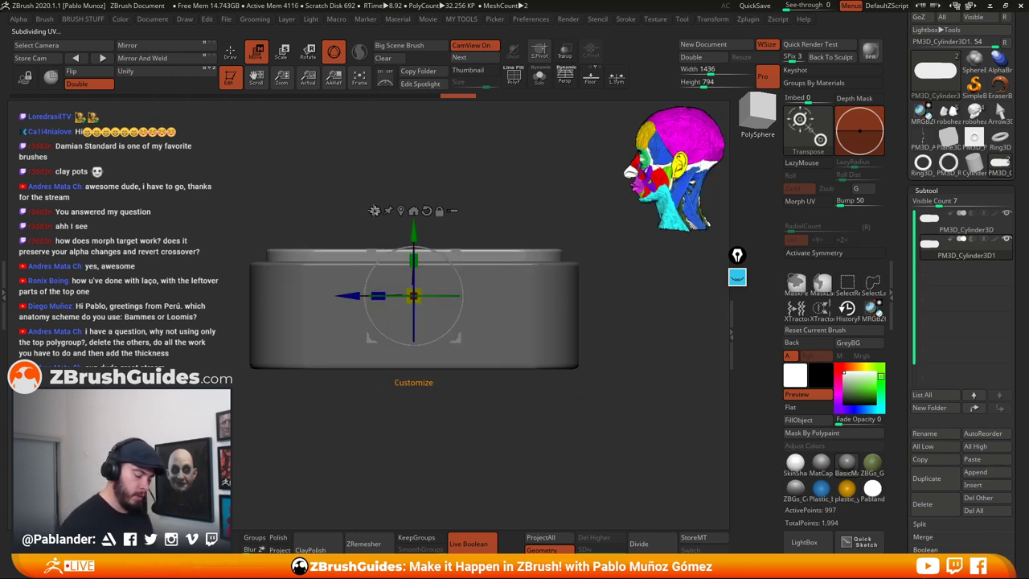
# Try to arch the inner capsule's upper face with the Bend Arc deformer
pyautogui.click(375, 211)
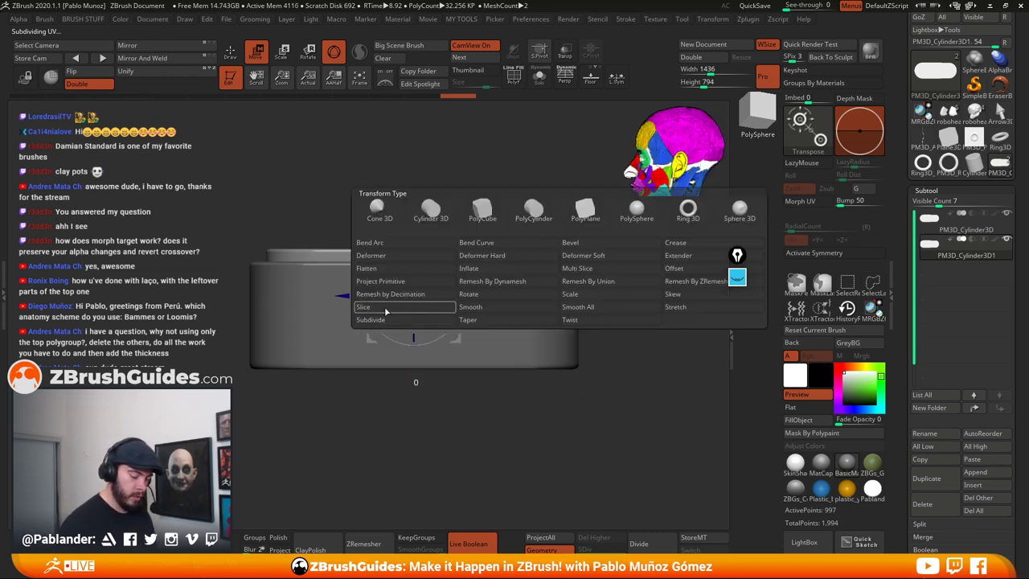
pyautogui.click(409, 246)
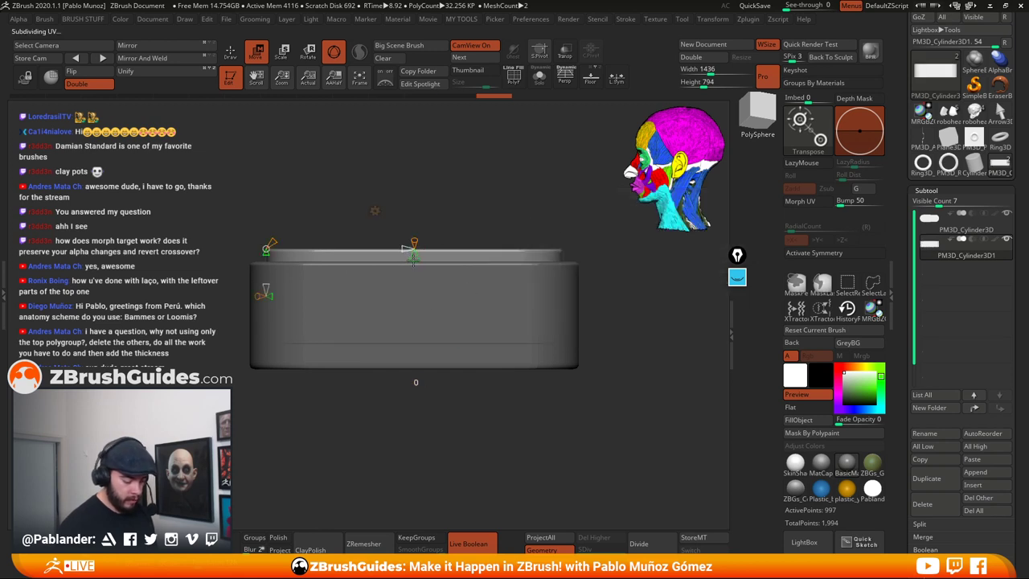
pyautogui.moveTo(412, 255); pyautogui.dragTo(413, 264)
pyautogui.hotkey('ctrl', 'z')
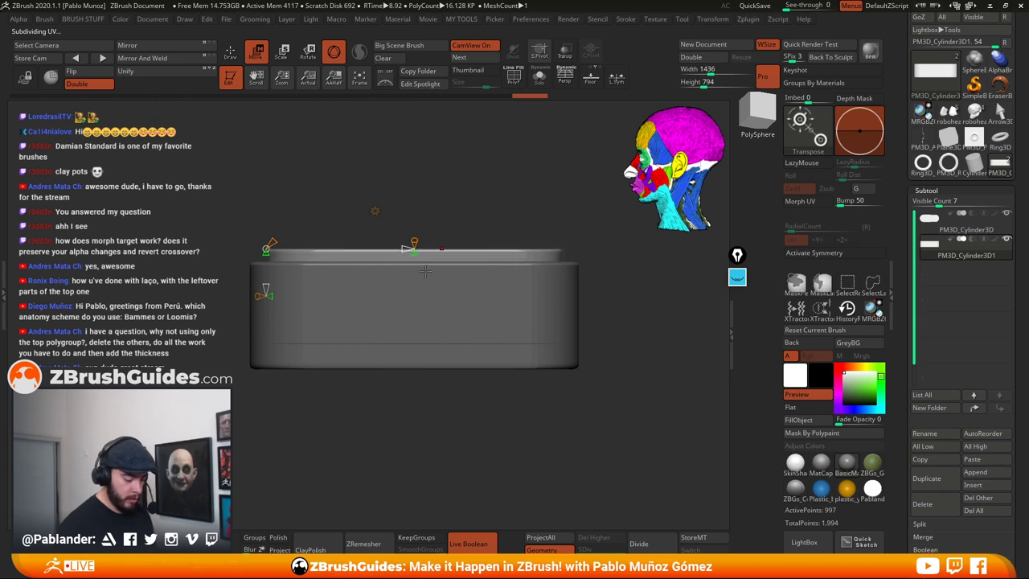
pyautogui.click(375, 211)
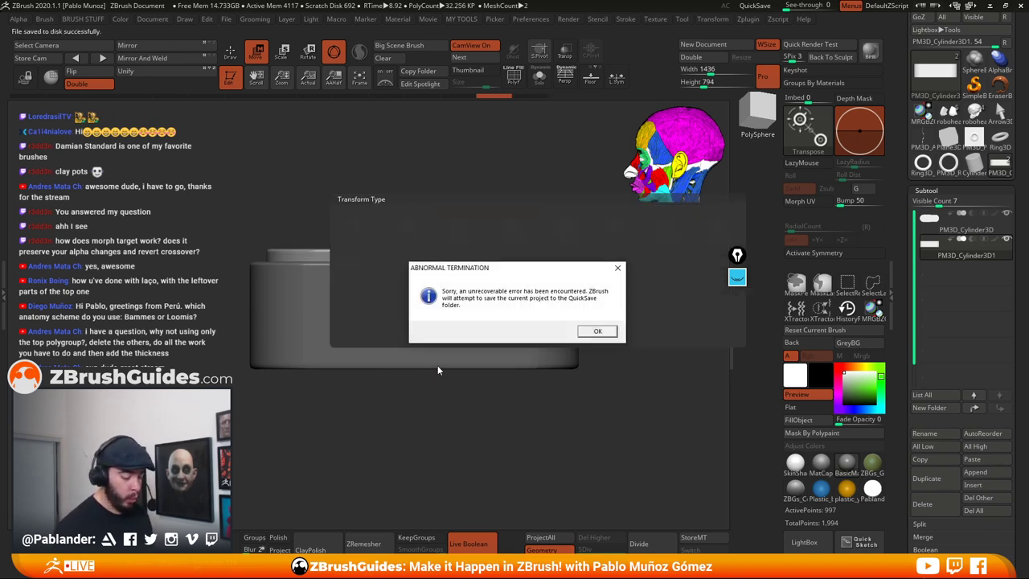
pyautogui.moveTo(518, 271); pyautogui.dragTo(490, 335)
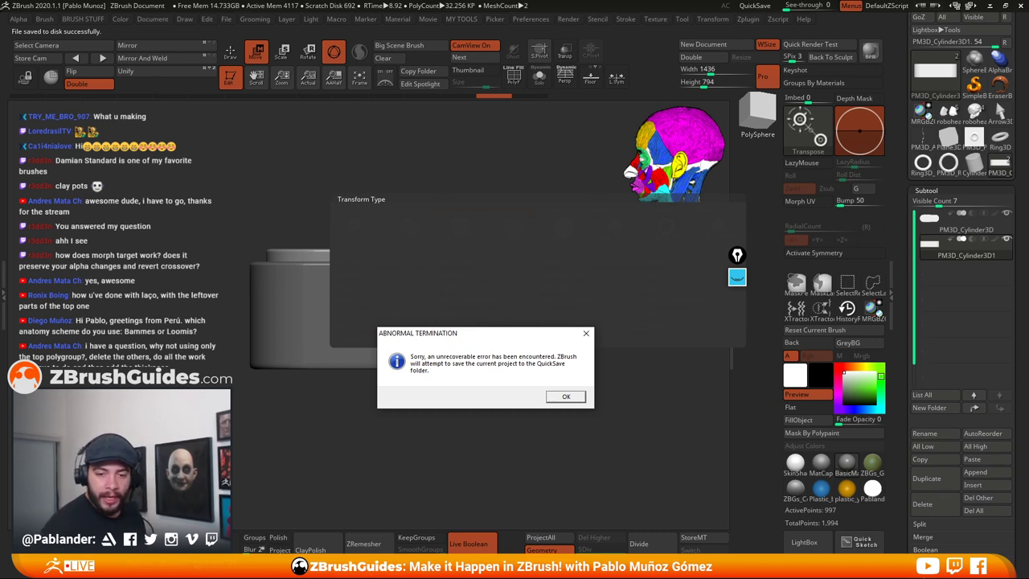
pyautogui.hotkey('alt', 'Tab')
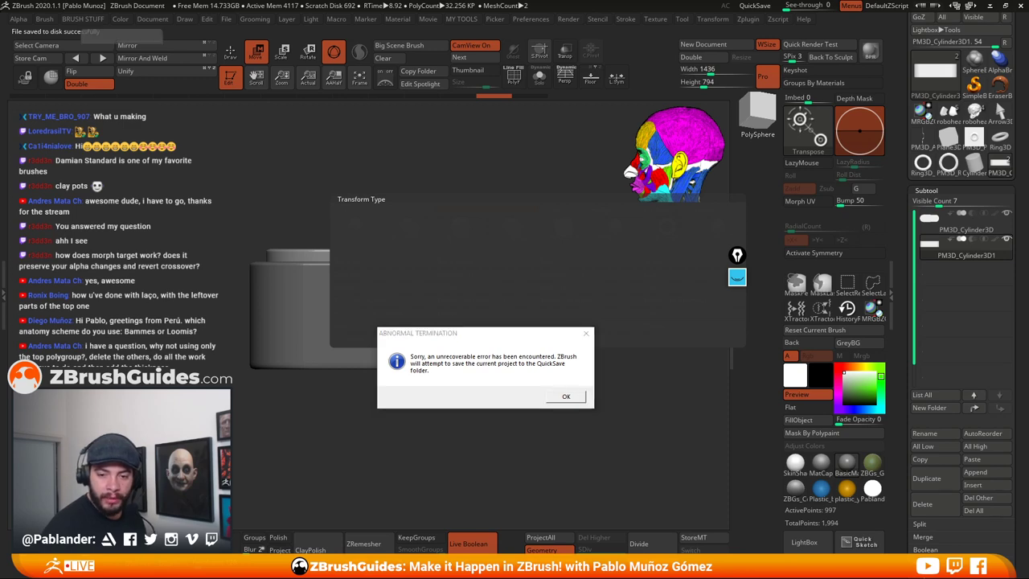
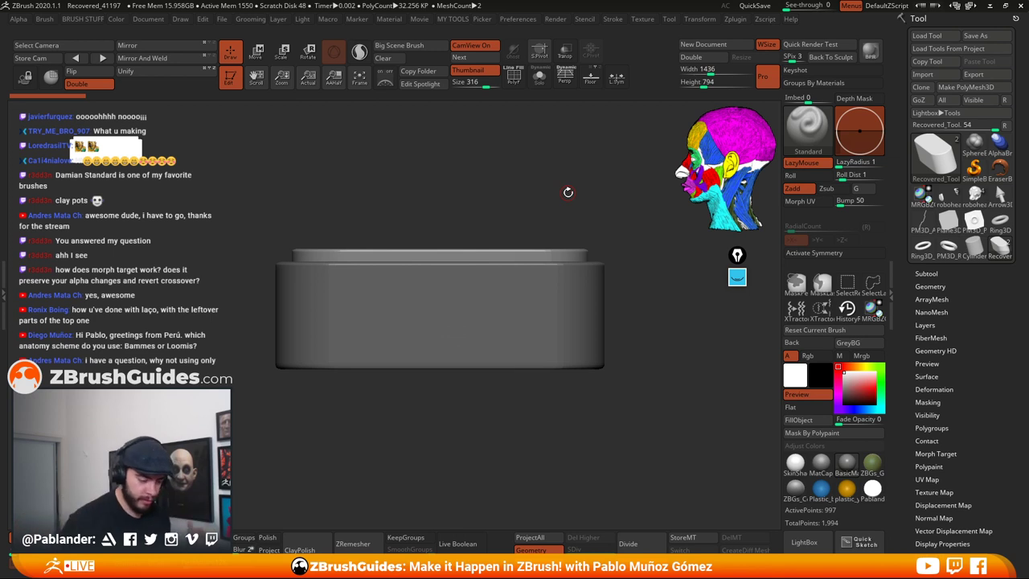
# Try subdividing the recovered inner capsule, checking its topology with the PolyFrame and its smoothed form without it
pyautogui.moveTo(657, 323); pyautogui.dragTo(661, 319)
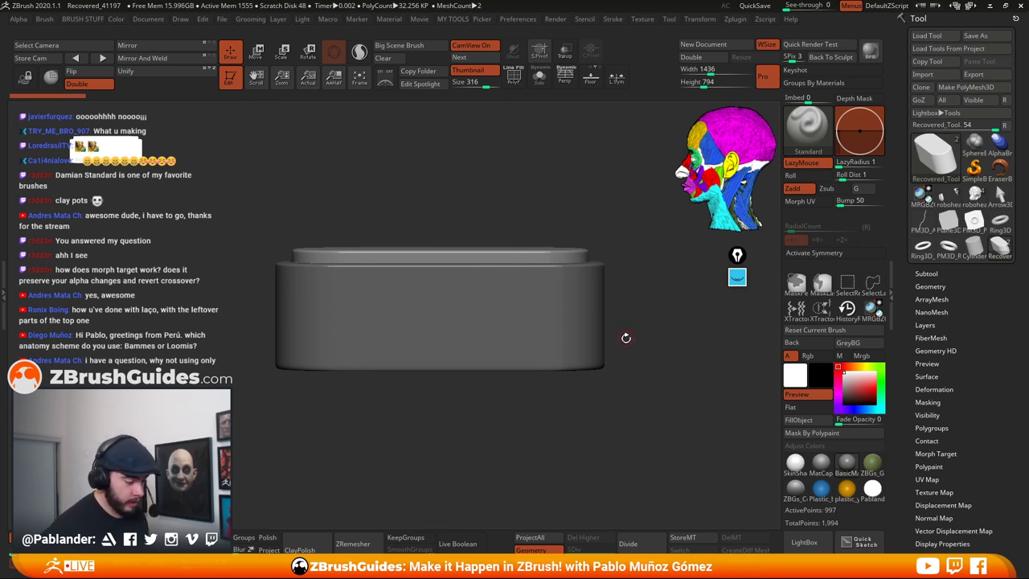
pyautogui.moveTo(611, 353); pyautogui.dragTo(646, 352)
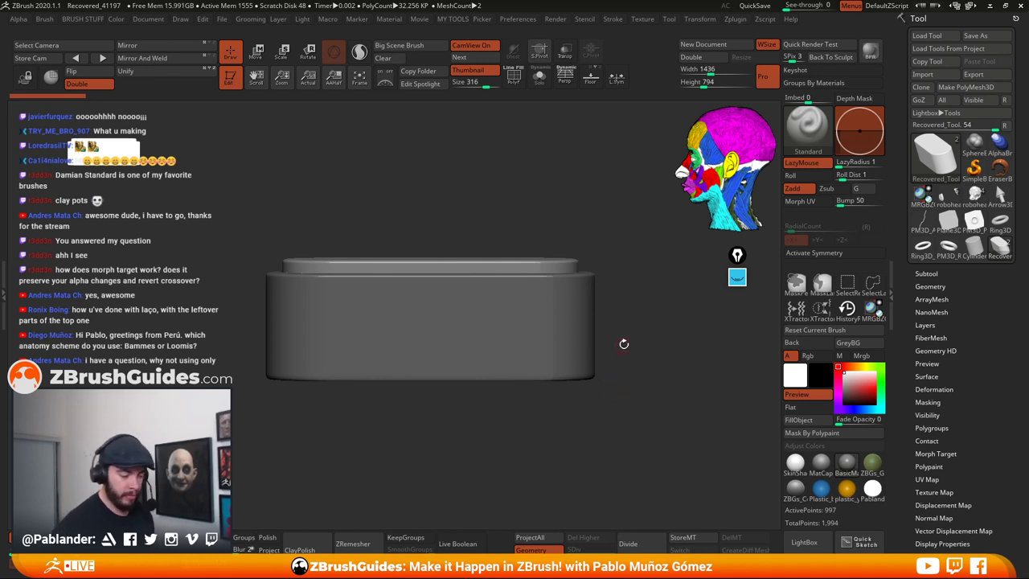
pyautogui.moveTo(645, 359); pyautogui.dragTo(626, 315)
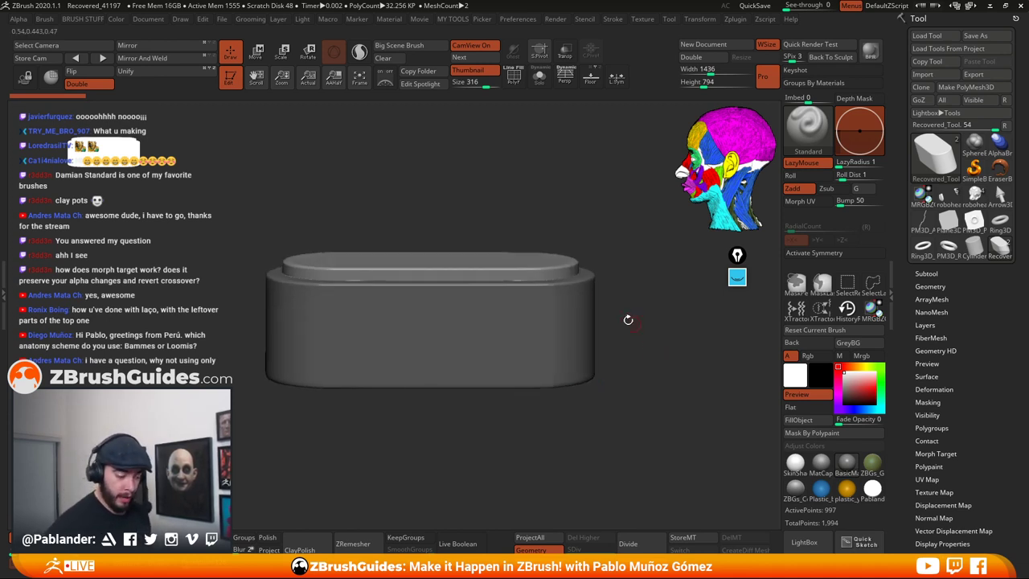
pyautogui.hotkey('shift', 'f')
pyautogui.moveTo(593, 203); pyautogui.dragTo(629, 295)
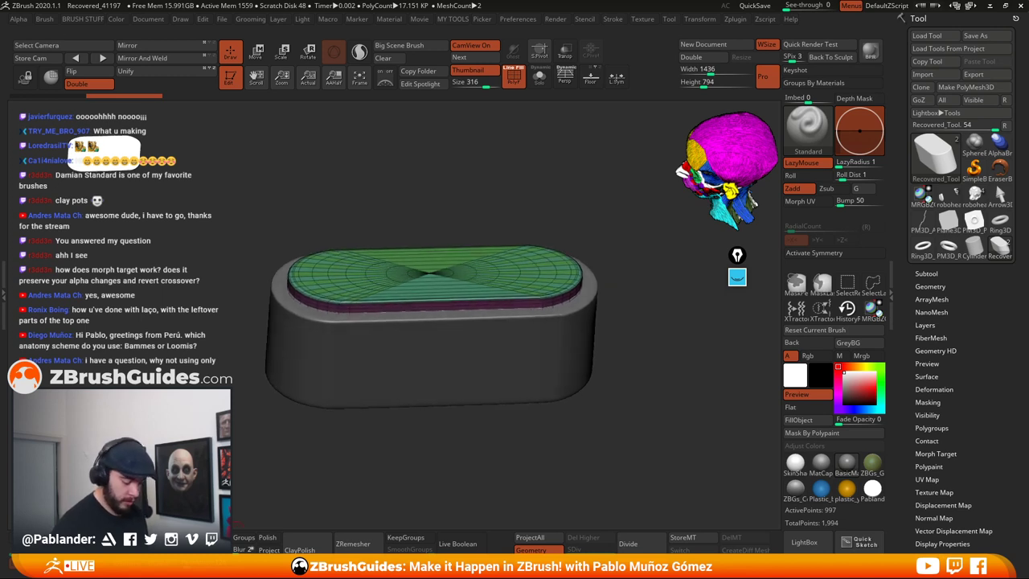
pyautogui.keyDown('ctrl'); pyautogui.click(298, 459); pyautogui.keyUp('ctrl')
pyautogui.moveTo(675, 325); pyautogui.dragTo(611, 269)
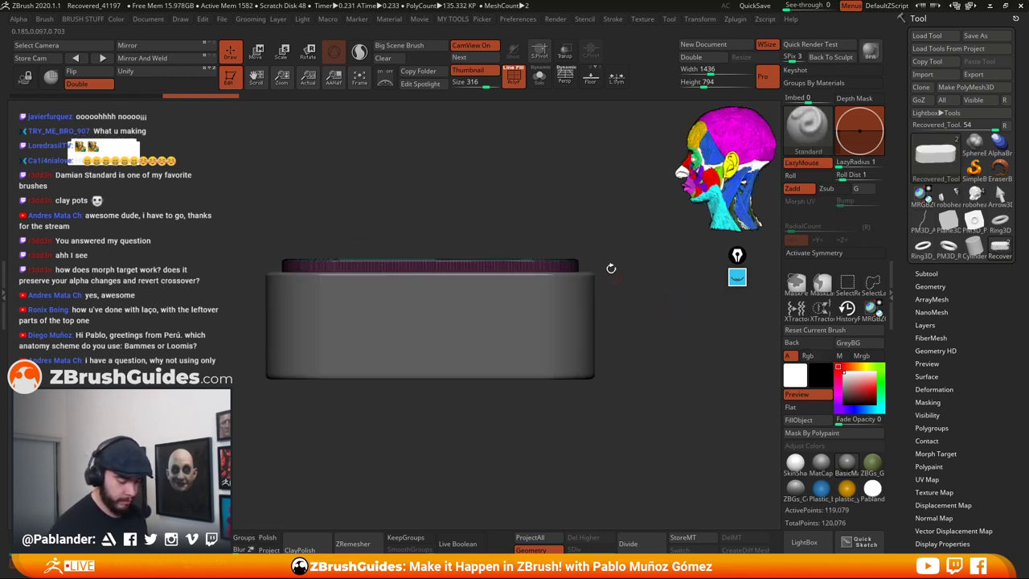
pyautogui.click(514, 76)
pyautogui.moveTo(633, 217); pyautogui.dragTo(628, 236)
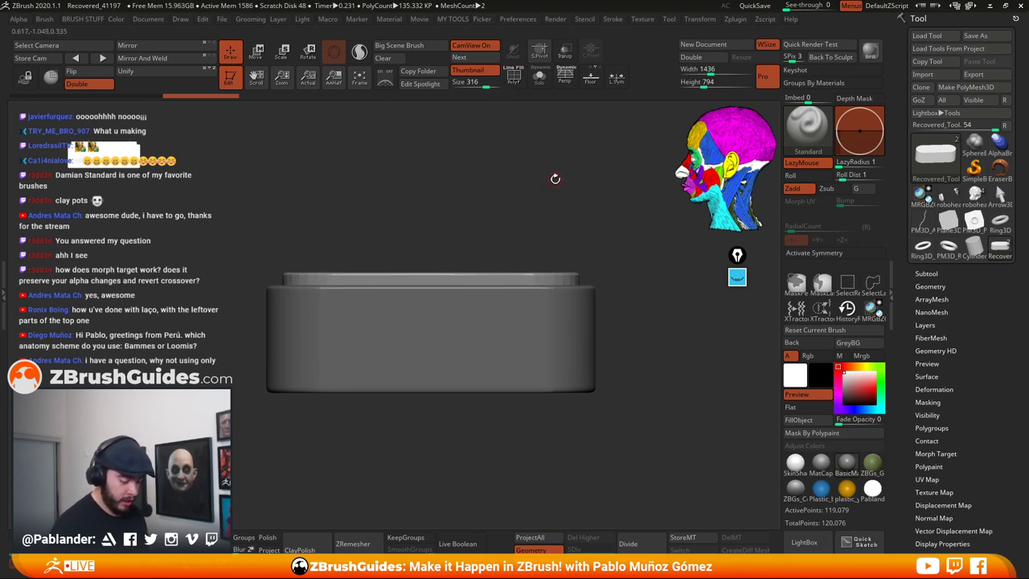
pyautogui.moveTo(558, 177); pyautogui.dragTo(556, 212)
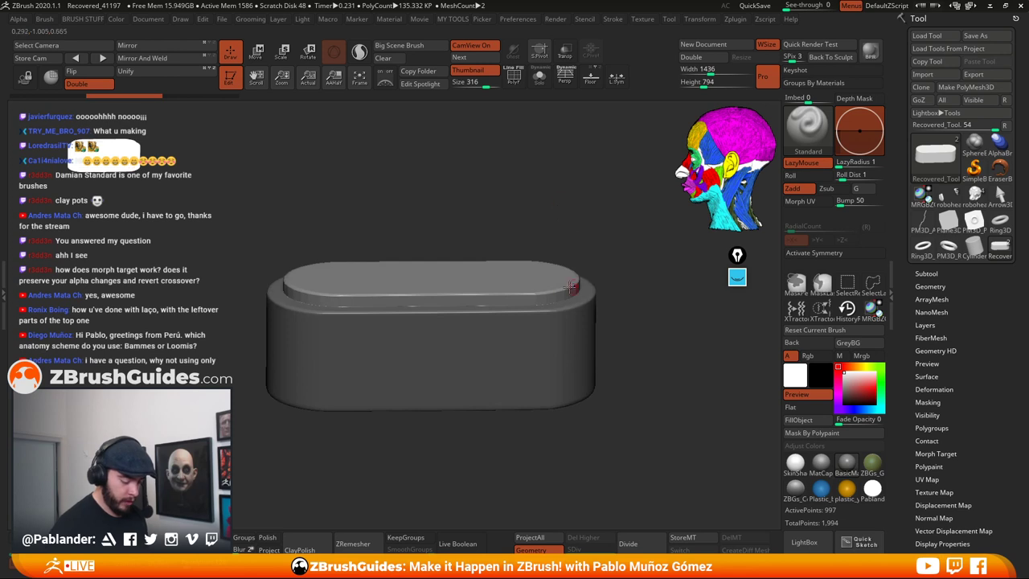
# Turn on Dynamic Subdiv for the inner capsule and apply it as real geometry
pyautogui.press('d')
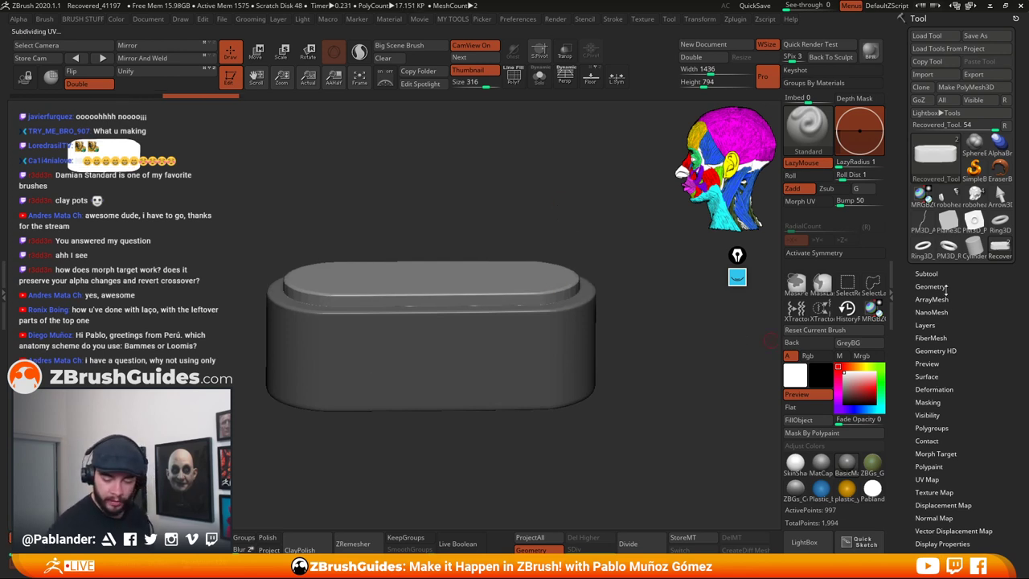
pyautogui.click(932, 286)
pyautogui.click(973, 415)
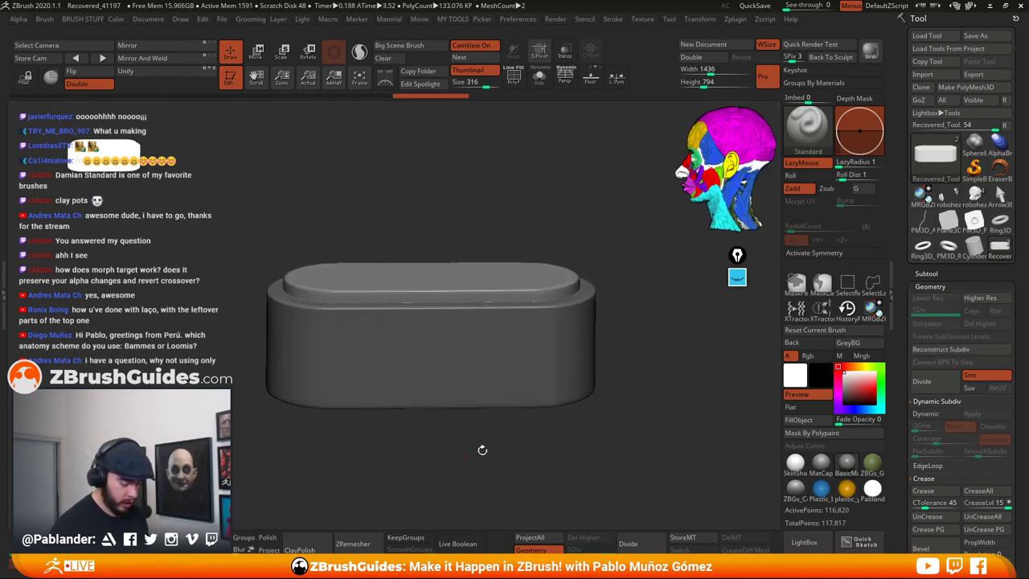
# Bend the inner capsule into a shallow lengthwise arch with the Bend Arc deformer
pyautogui.keyDown('shift'); pyautogui.moveTo(640, 354); pyautogui.dragTo(609, 357); pyautogui.keyUp('shift')
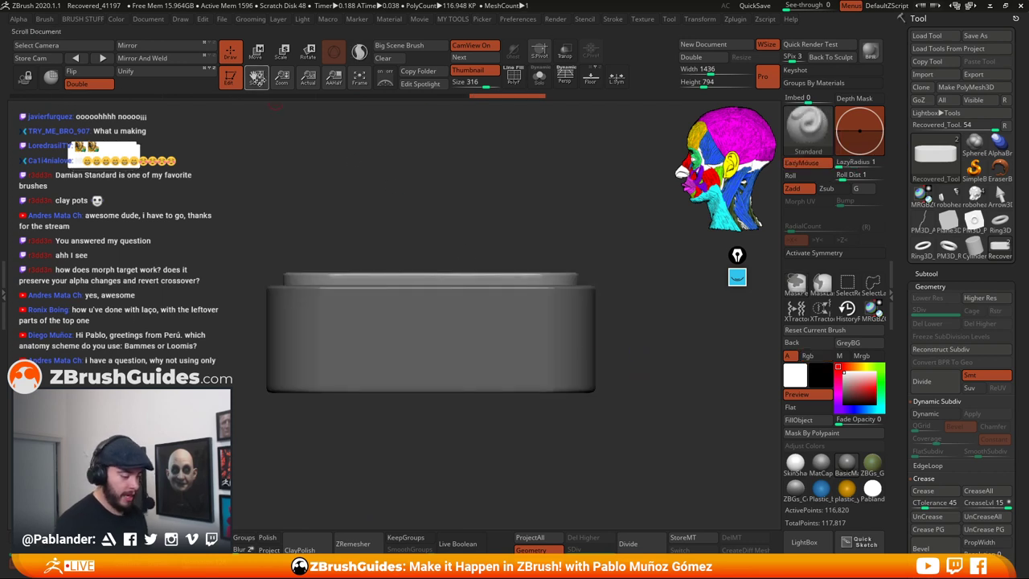
pyautogui.press('w')
pyautogui.click(415, 250)
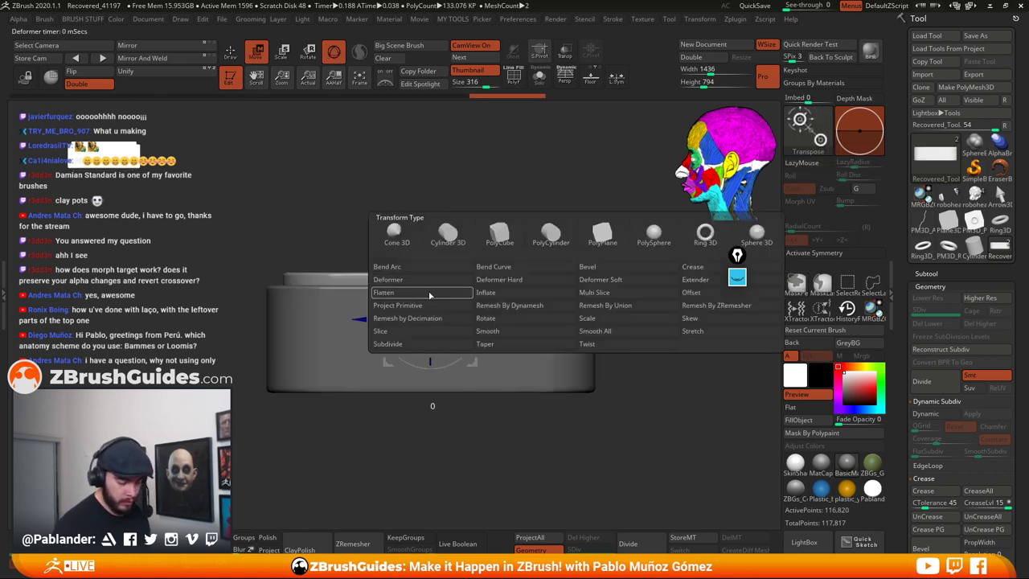
pyautogui.click(392, 266)
pyautogui.moveTo(432, 283); pyautogui.dragTo(431, 300)
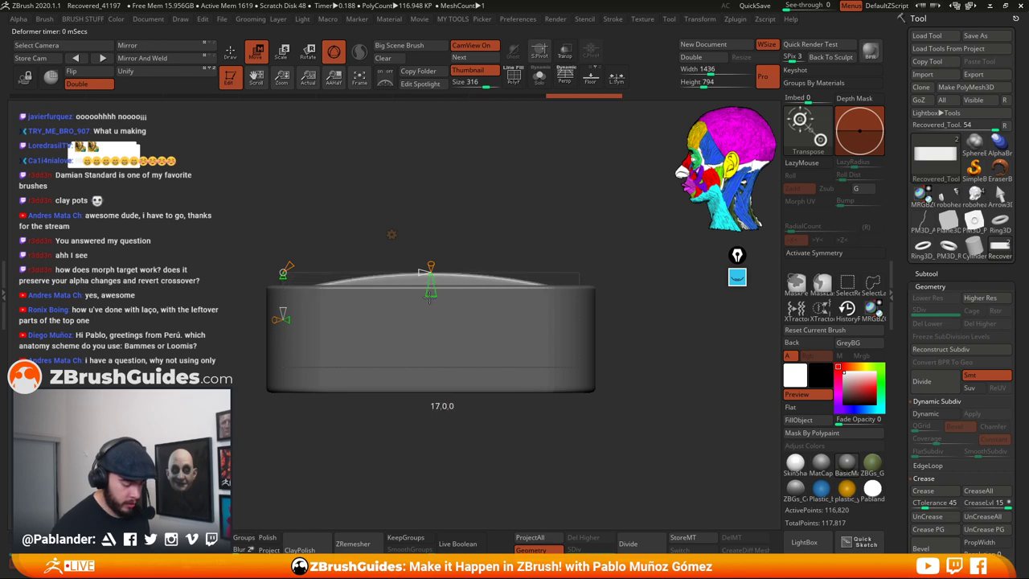
# Fine-tune the Bend Arc curvature of the inner capsule piece, judging it from above and the side, and accept the deformation
pyautogui.moveTo(592, 206); pyautogui.dragTo(630, 337)
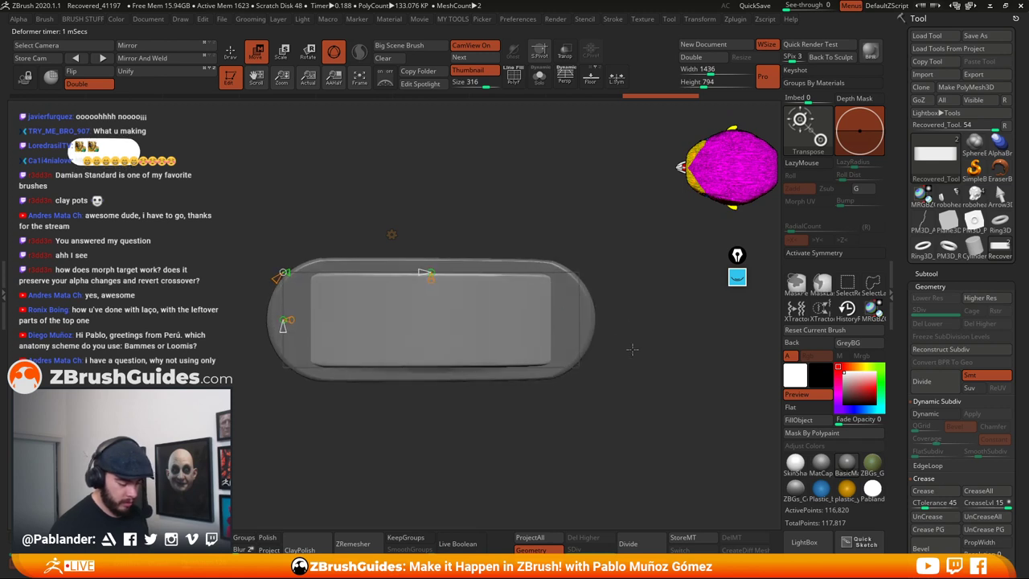
pyautogui.keyDown('shift'); pyautogui.moveTo(608, 261); pyautogui.dragTo(598, 251); pyautogui.keyUp('shift')
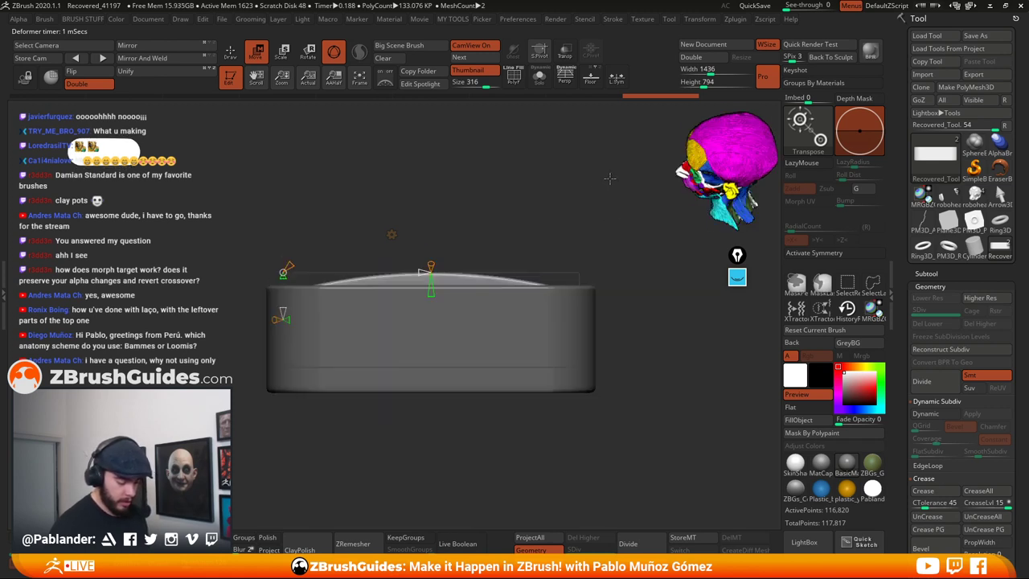
pyautogui.moveTo(430, 274)
pyautogui.mouseDown()
pyautogui.moveTo(431, 304)
pyautogui.moveTo(433, 272)
pyautogui.mouseUp()
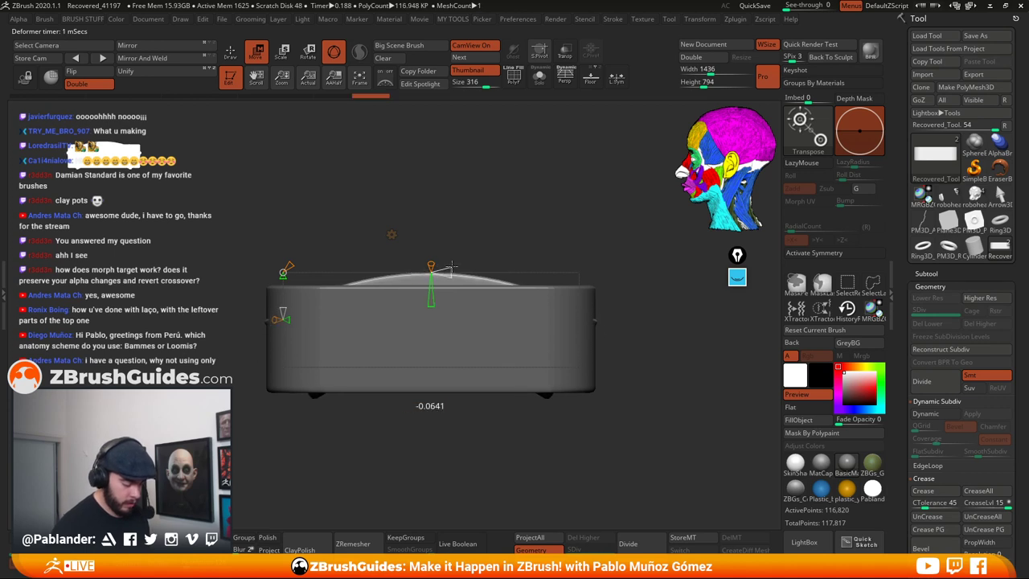
pyautogui.click(391, 234)
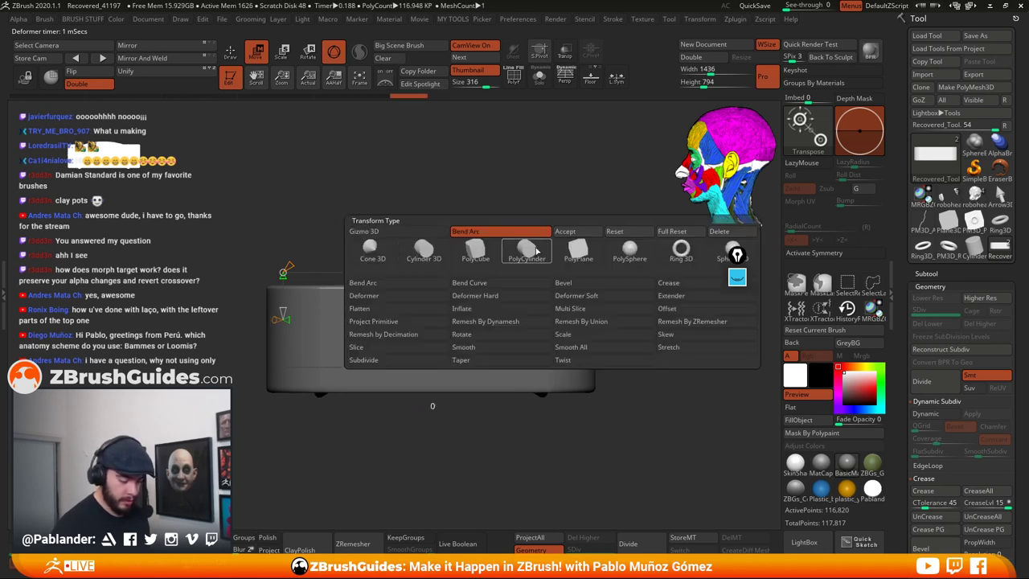
pyautogui.click(593, 238)
pyautogui.keyDown('shift'); pyautogui.moveTo(585, 206); pyautogui.dragTo(555, 204); pyautogui.keyUp('shift')
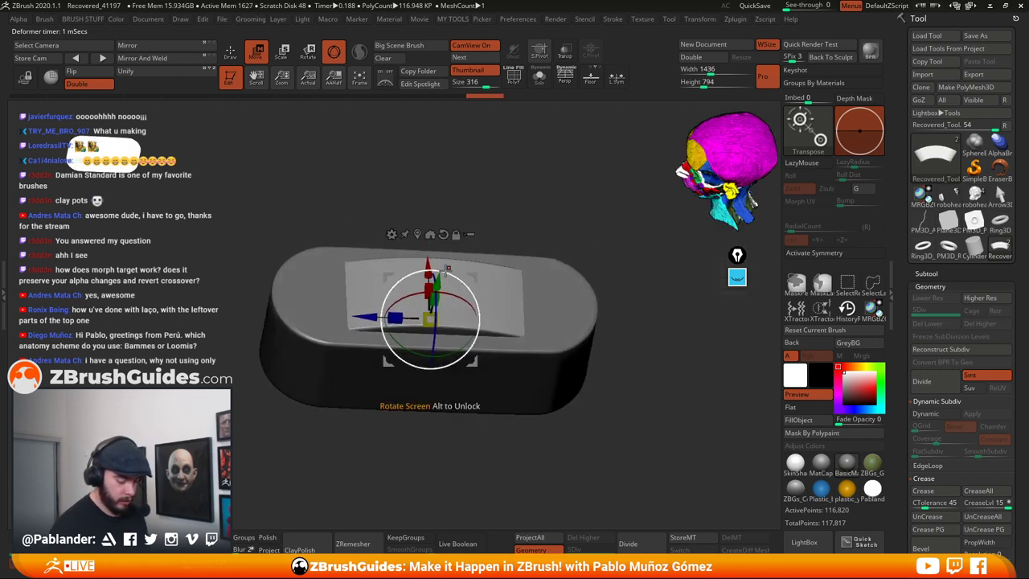
# Raise the arched inner piece so more of it protrudes from the base capsule's upper face, and check it from above
pyautogui.moveTo(441, 281); pyautogui.dragTo(441, 272)
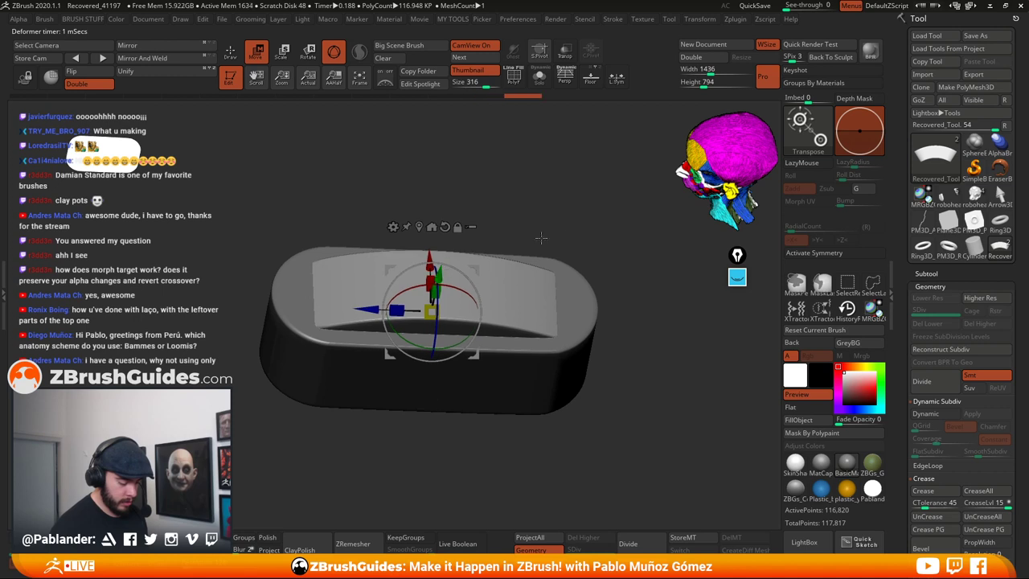
pyautogui.moveTo(442, 275); pyautogui.dragTo(439, 268, button='right')
pyautogui.moveTo(440, 285); pyautogui.dragTo(436, 267)
pyautogui.keyDown('shift'); pyautogui.moveTo(587, 200); pyautogui.dragTo(582, 301); pyautogui.keyUp('shift')
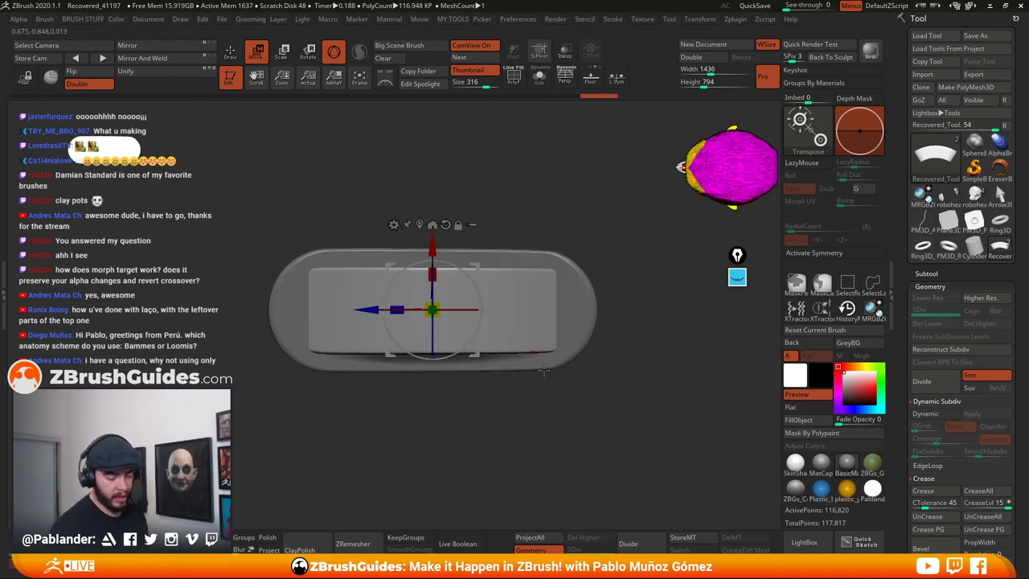
pyautogui.press('q')
pyautogui.moveTo(576, 363)
pyautogui.mouseDown()
pyautogui.moveTo(558, 423)
pyautogui.moveTo(560, 400)
pyautogui.moveTo(556, 421)
pyautogui.moveTo(536, 394)
pyautogui.mouseUp()
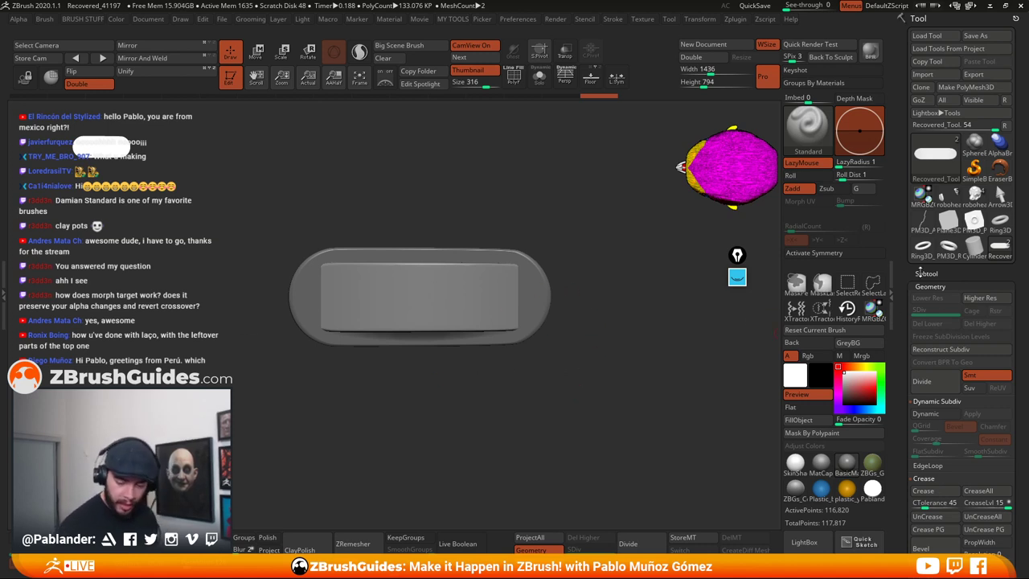
pyautogui.moveTo(624, 400); pyautogui.dragTo(627, 388)
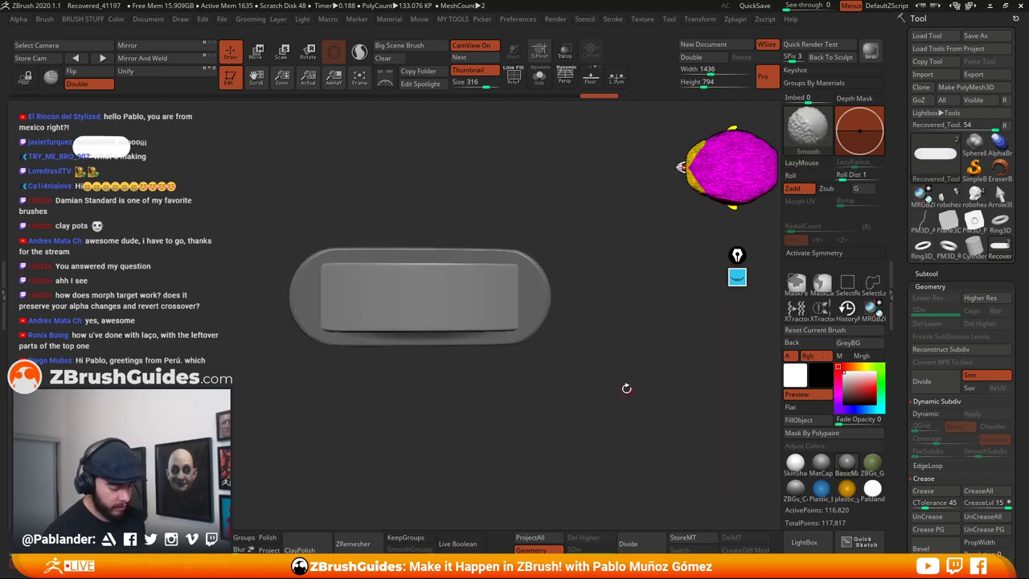
pyautogui.press('b')
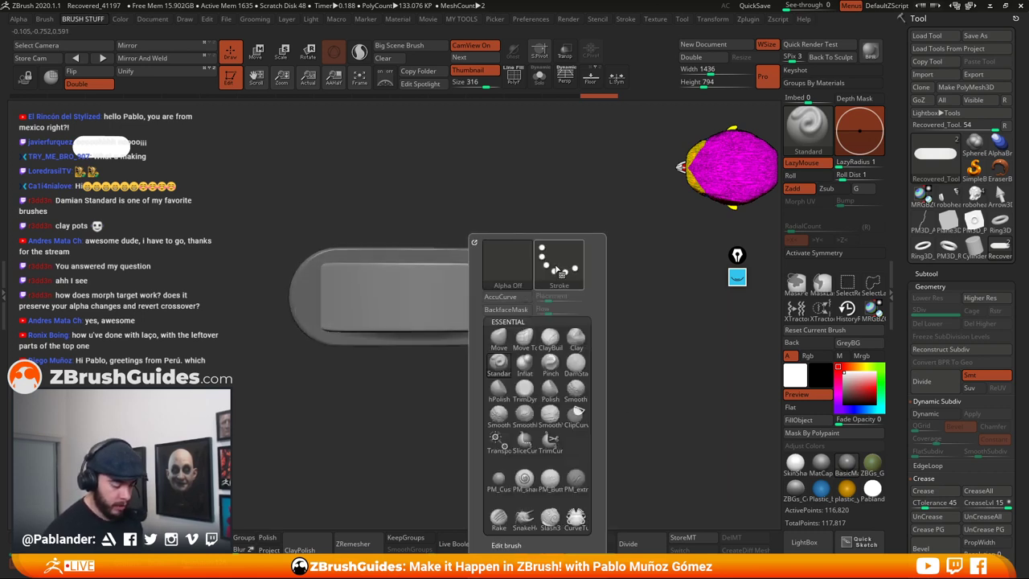
# Taper both ends of the arched inner piece with the Taper deformer and accept the result
pyautogui.press('w')
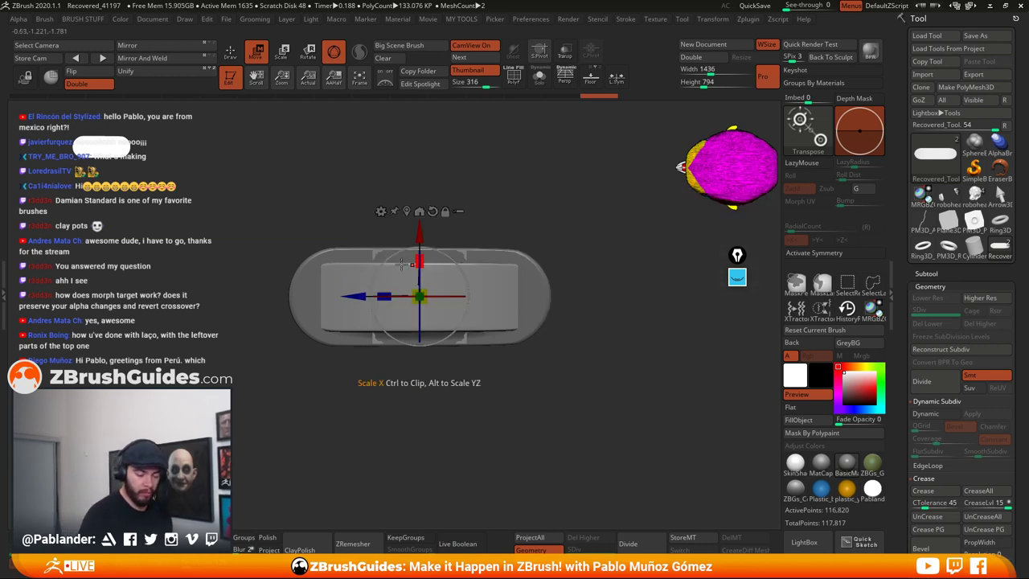
pyautogui.click(381, 210)
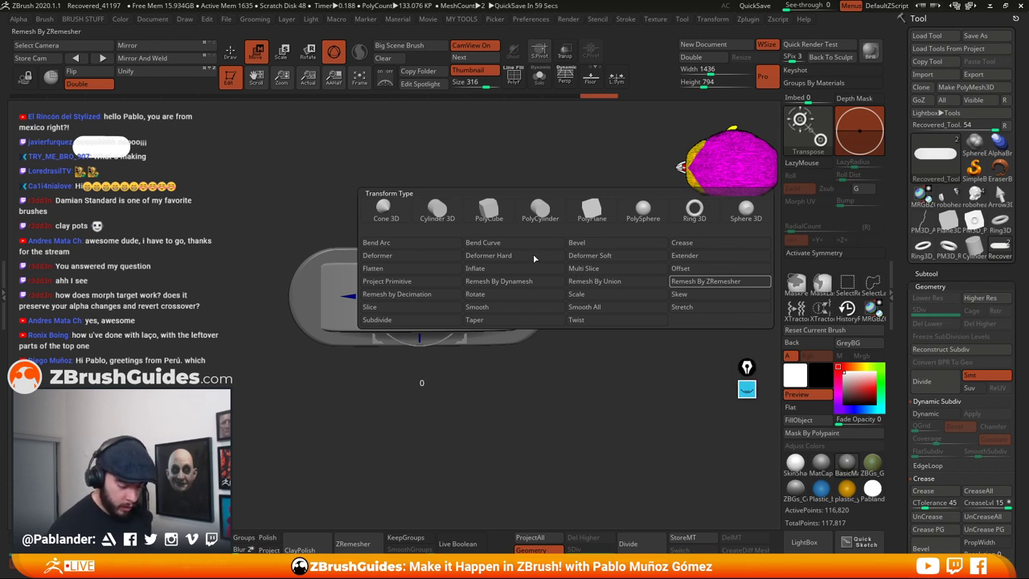
pyautogui.click(497, 322)
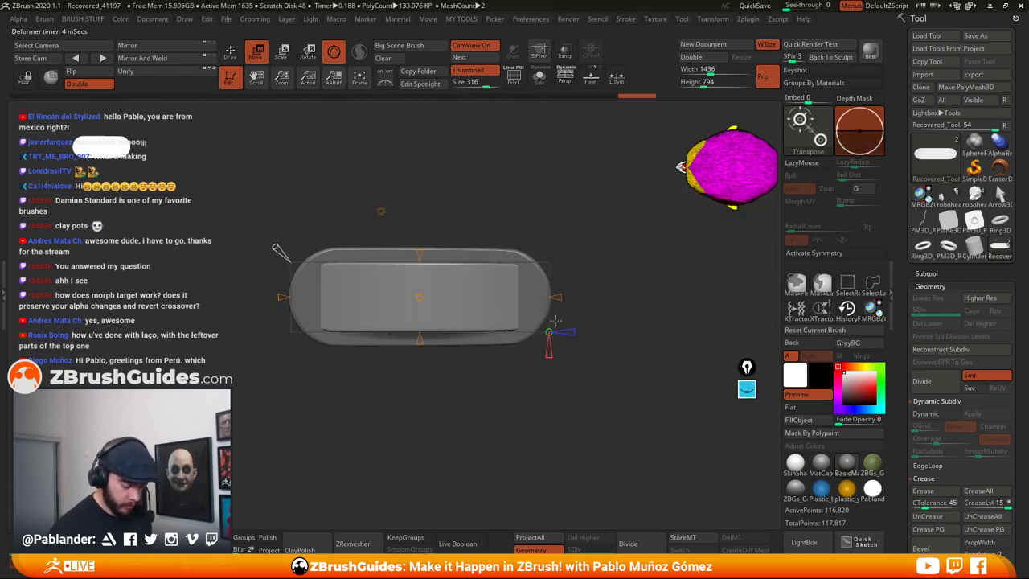
pyautogui.moveTo(554, 296); pyautogui.dragTo(510, 312)
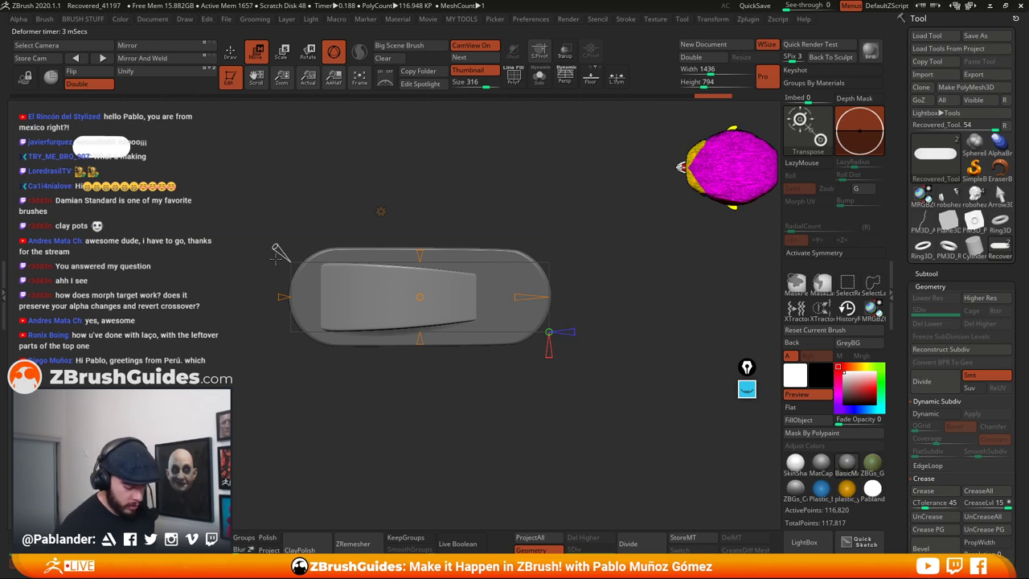
pyautogui.moveTo(303, 297)
pyautogui.mouseDown()
pyautogui.moveTo(328, 296)
pyautogui.moveTo(316, 296)
pyautogui.mouseUp()
pyautogui.moveTo(276, 249); pyautogui.dragTo(262, 240)
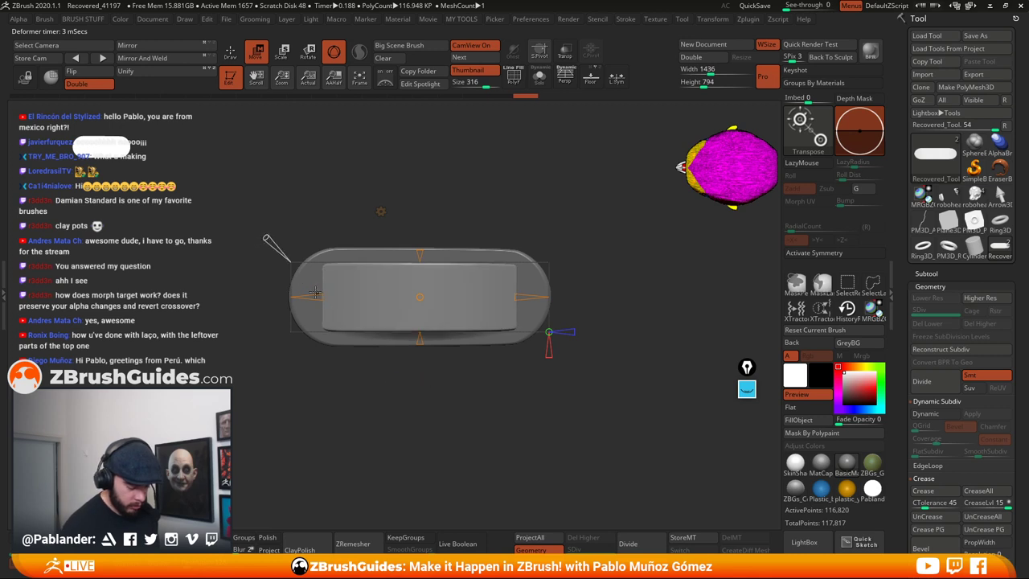
pyautogui.moveTo(333, 297)
pyautogui.mouseDown()
pyautogui.moveTo(285, 300)
pyautogui.moveTo(351, 301)
pyautogui.mouseUp()
pyautogui.moveTo(539, 298); pyautogui.dragTo(526, 295)
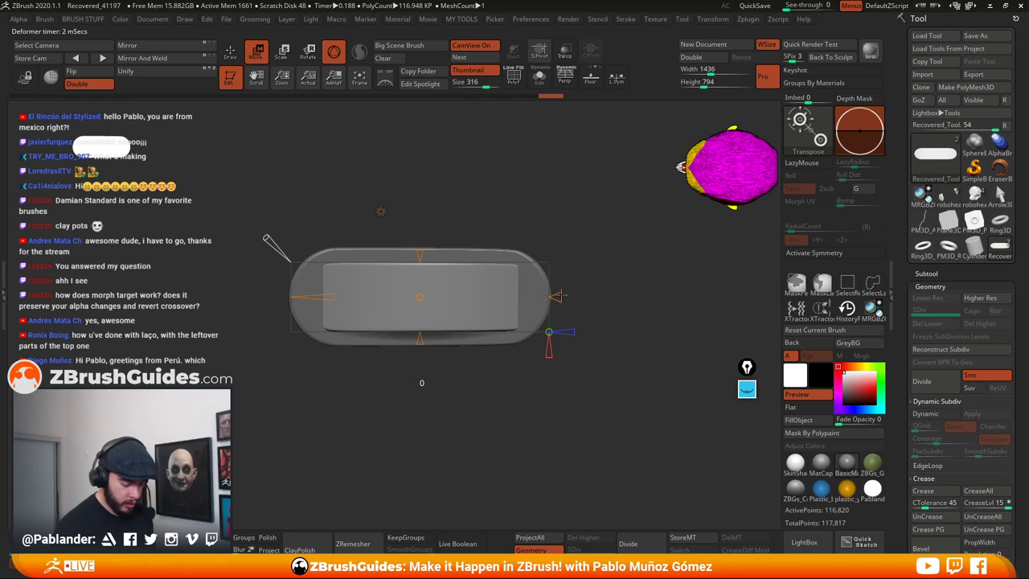
pyautogui.moveTo(265, 241)
pyautogui.mouseDown()
pyautogui.moveTo(269, 255)
pyautogui.moveTo(266, 238)
pyautogui.mouseUp()
pyautogui.click(381, 213)
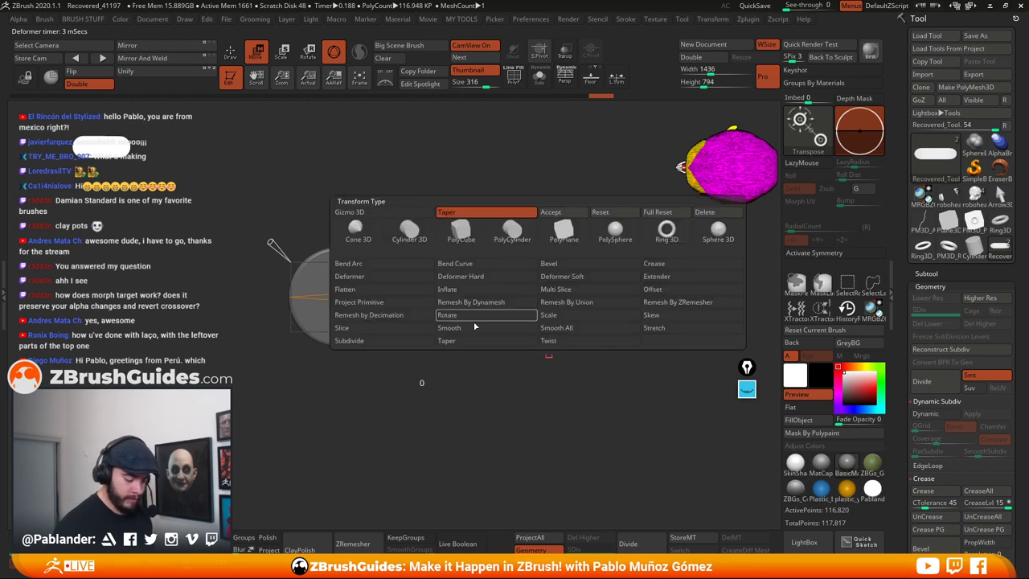
pyautogui.click(557, 213)
pyautogui.press('q')
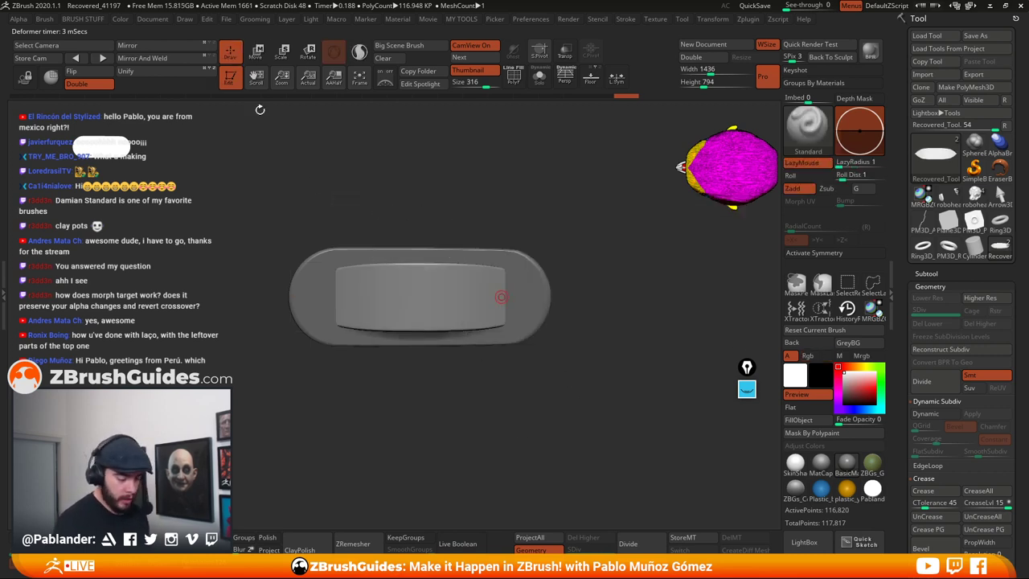
# Delete the arched inner piece's Recovered_Tool subtool, leaving only the base capsule
pyautogui.click(953, 273)
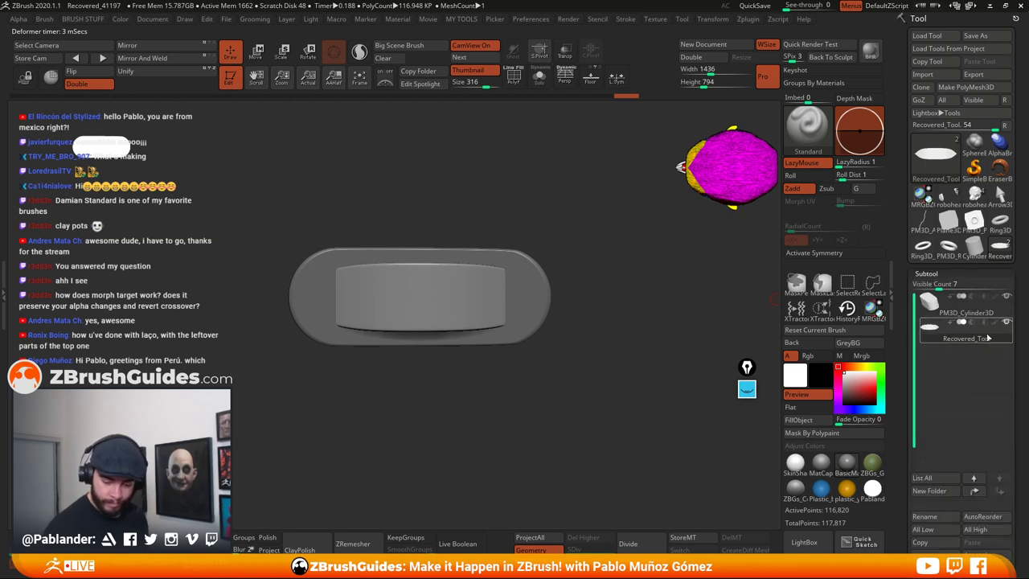
pyautogui.moveTo(1022, 449); pyautogui.dragTo(1015, 365)
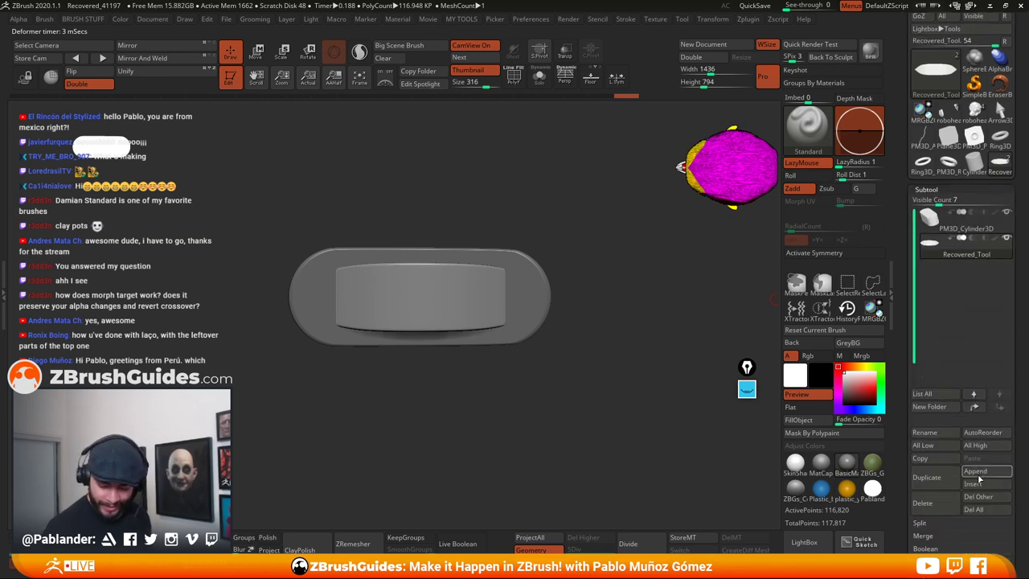
pyautogui.click(936, 506)
pyautogui.click(836, 527)
pyautogui.moveTo(637, 377); pyautogui.dragTo(598, 352)
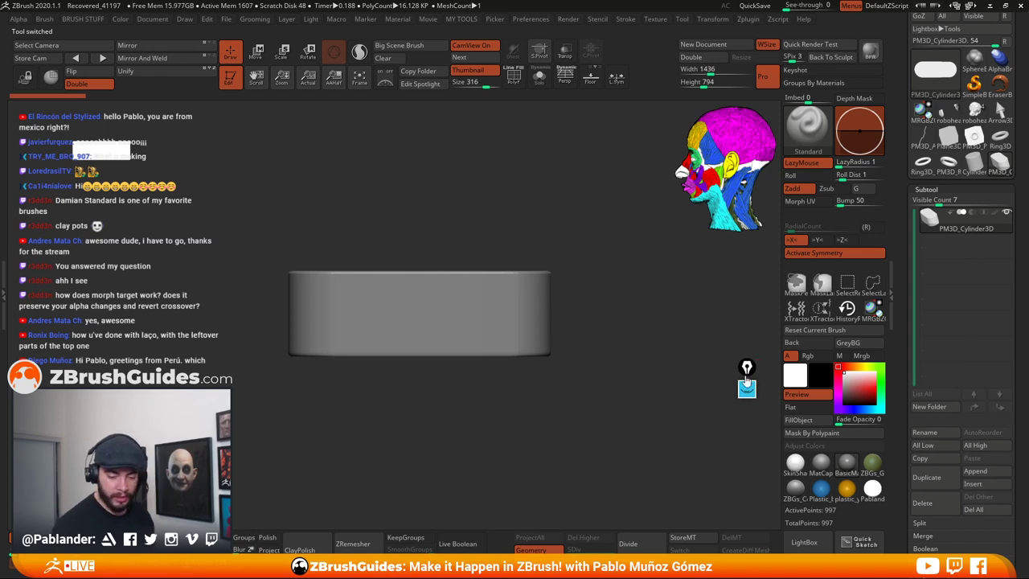
# Centre the gizmo on the base capsule with symmetry off and duplicate the capsule as a second subtool
pyautogui.keyDown('alt'); pyautogui.moveTo(621, 393); pyautogui.dragTo(617, 409); pyautogui.keyUp('alt')
pyautogui.press('w')
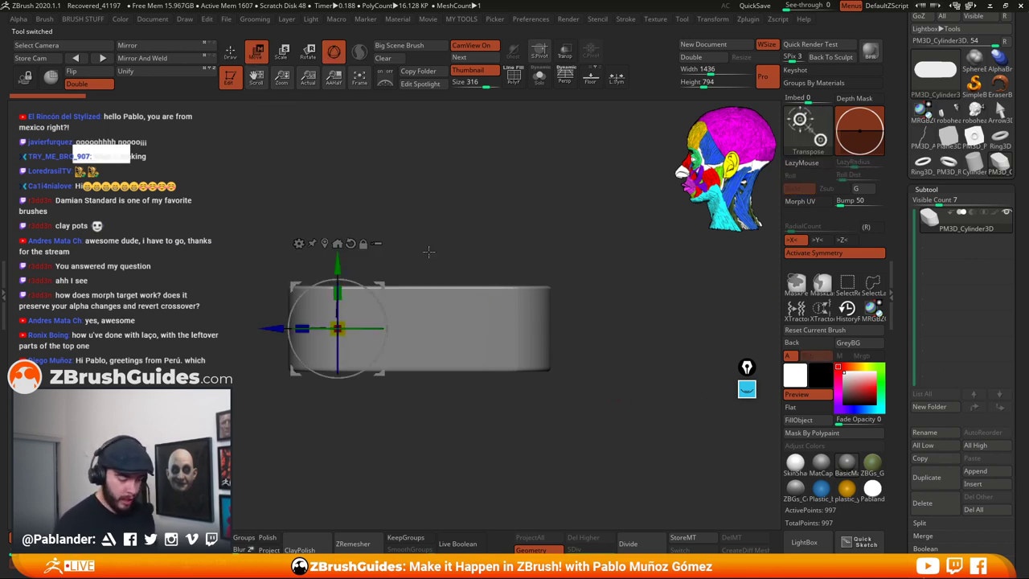
pyautogui.click(338, 243)
pyautogui.click(851, 252)
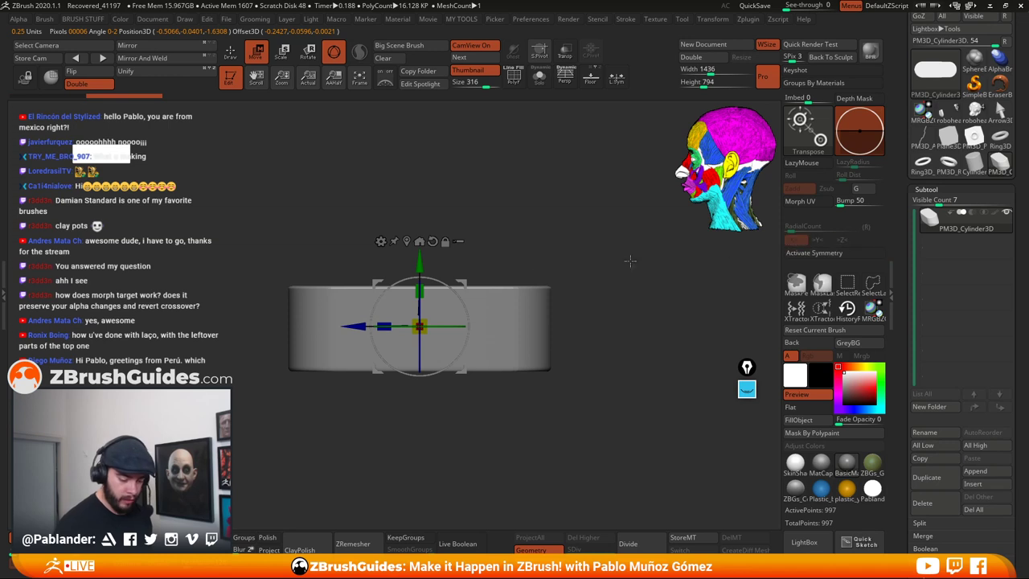
pyautogui.click(944, 477)
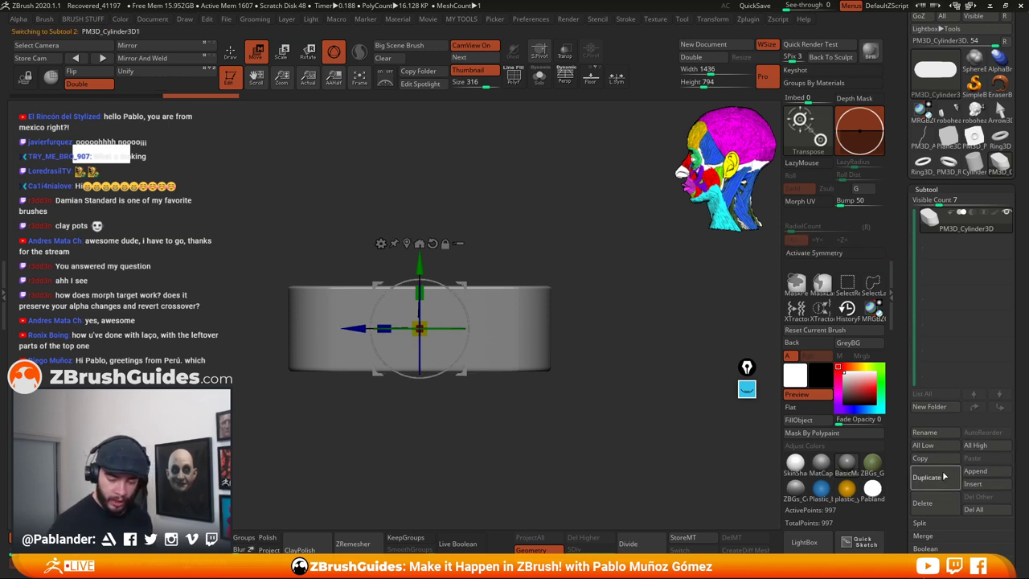
# Raise the duplicate above the base capsule and scale it down into a smaller, narrower inner capsule
pyautogui.moveTo(419, 329); pyautogui.dragTo(422, 295)
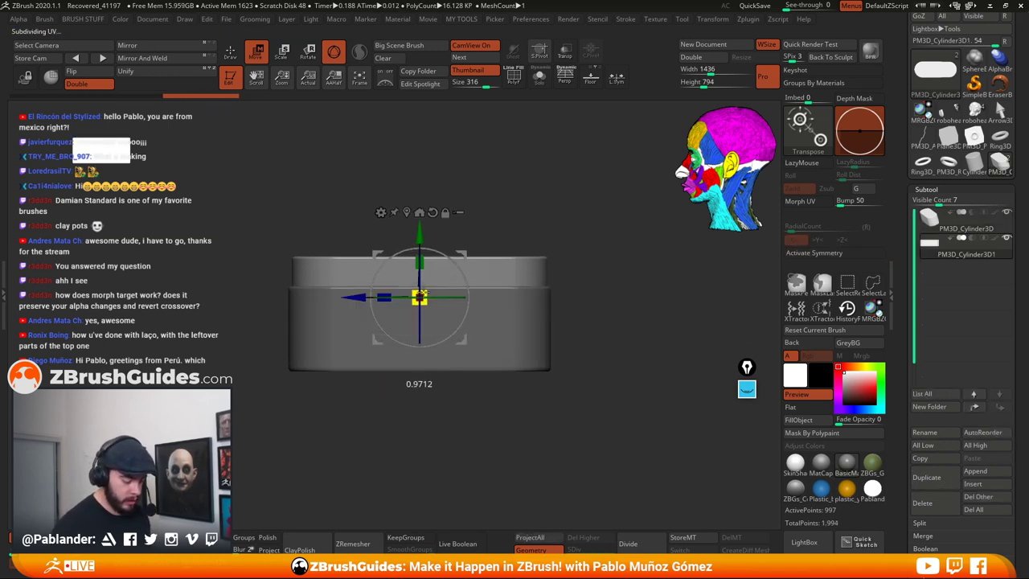
pyautogui.moveTo(562, 189); pyautogui.dragTo(558, 279)
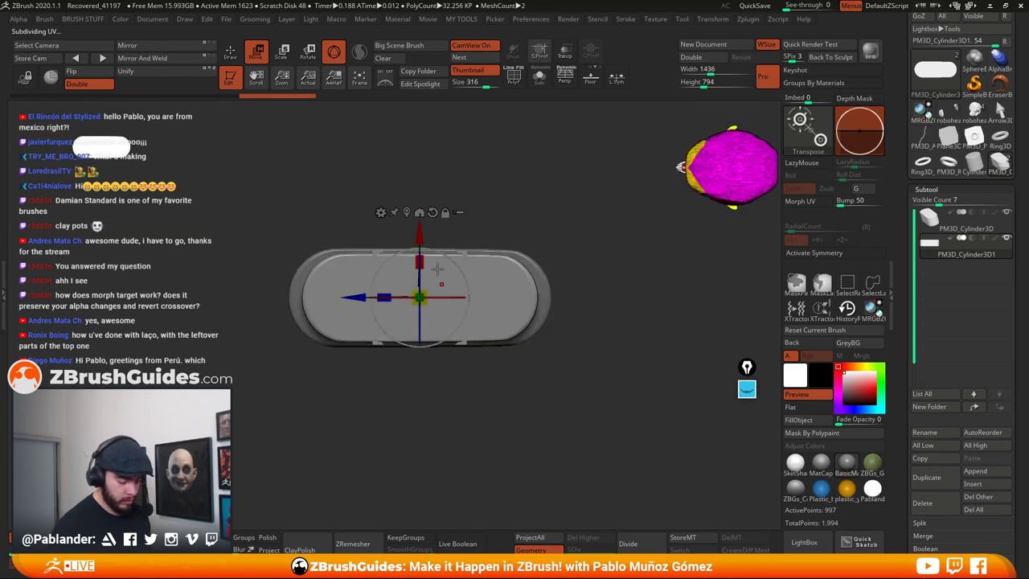
pyautogui.moveTo(419, 263); pyautogui.dragTo(386, 291)
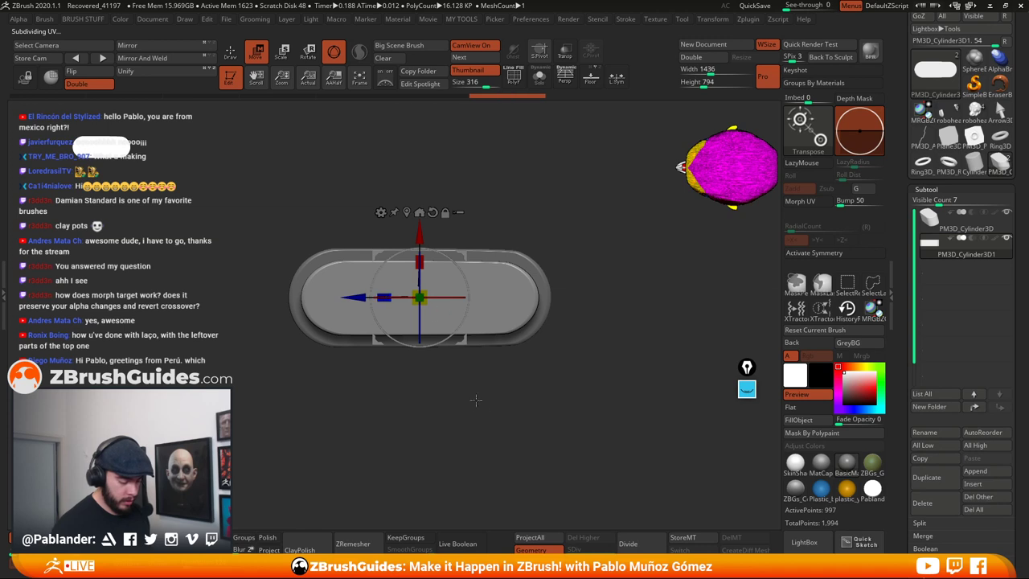
pyautogui.moveTo(491, 416); pyautogui.dragTo(523, 272)
pyautogui.moveTo(515, 227); pyautogui.dragTo(581, 280)
pyautogui.click(230, 51)
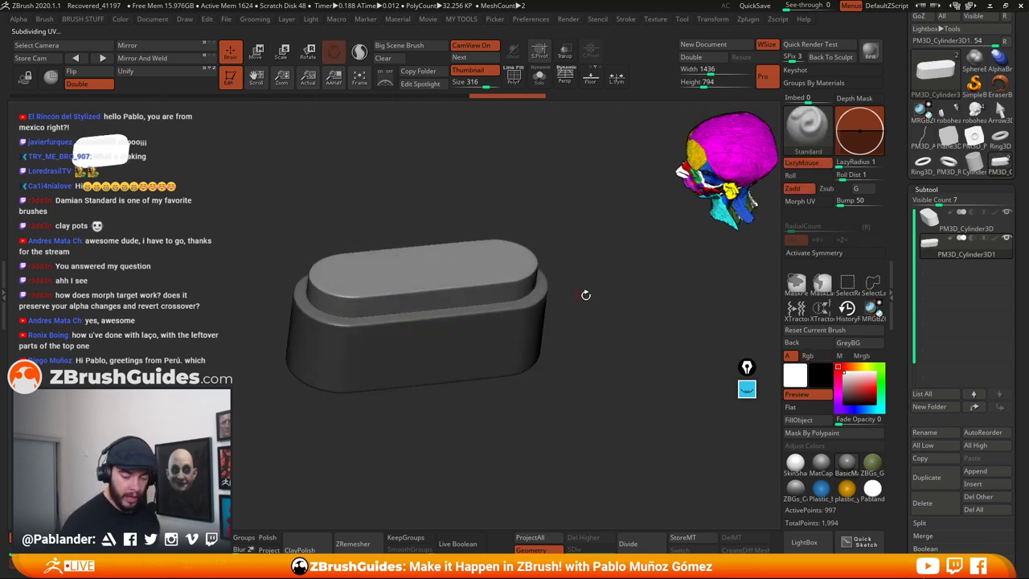
# Set the upper capsule subtool to Boolean subtraction and circle its three Boolean modes in magenta, yellow and blue, then hide the annotations
pyautogui.moveTo(974, 240)
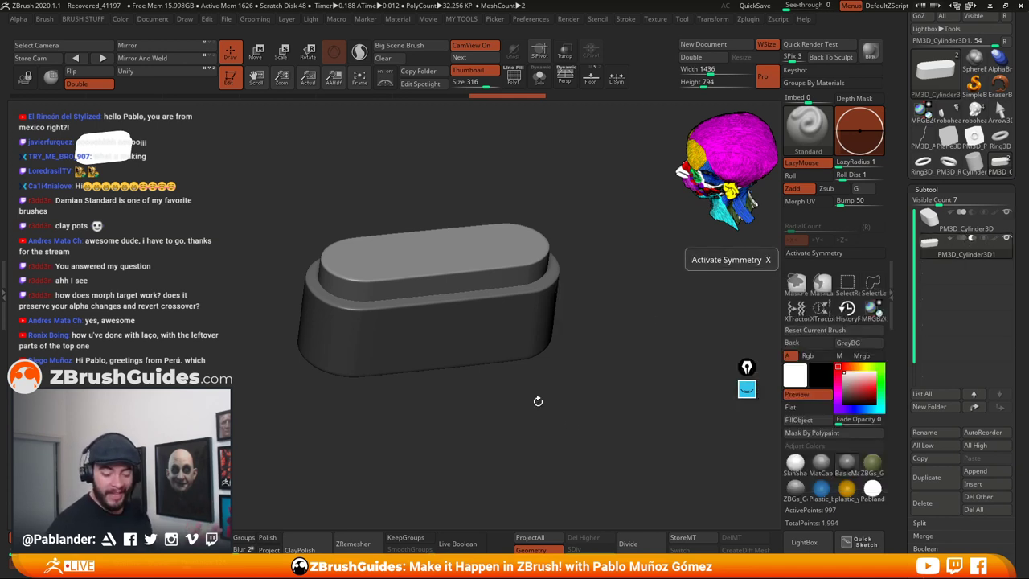
pyautogui.click(746, 390)
pyautogui.click(747, 390)
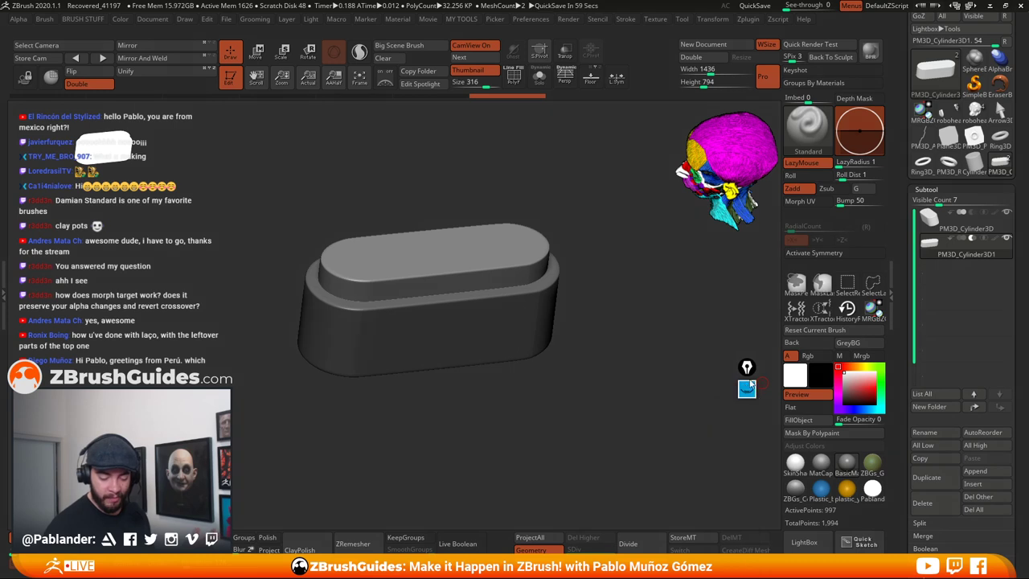
pyautogui.moveTo(746, 368); pyautogui.dragTo(753, 267)
pyautogui.click(753, 288)
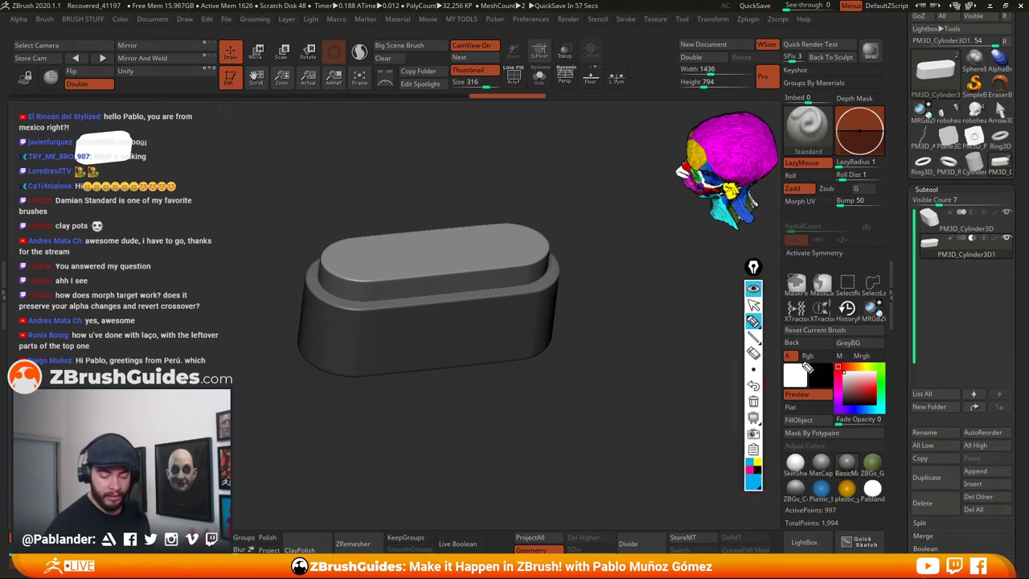
pyautogui.click(749, 472)
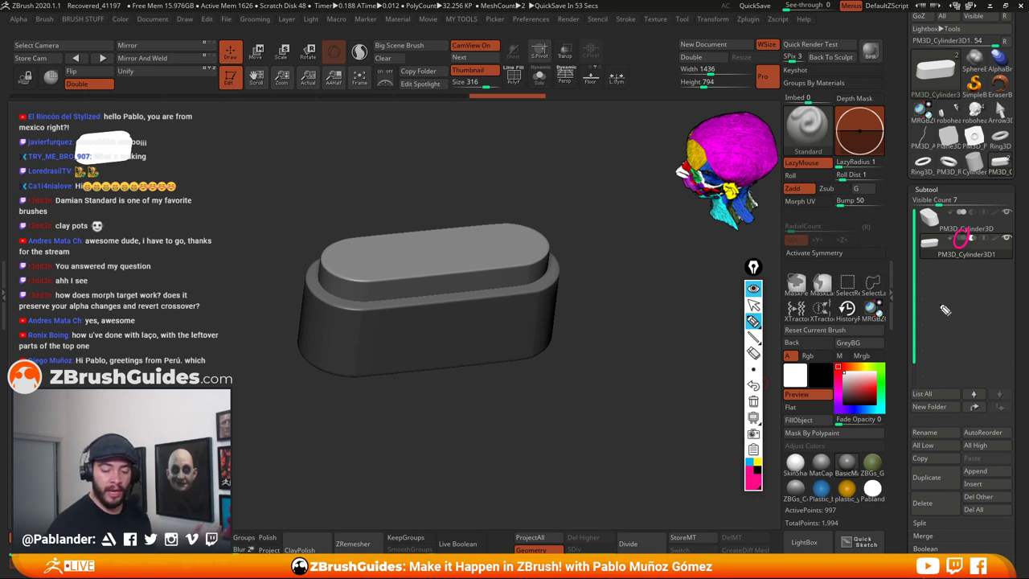
pyautogui.click(755, 465)
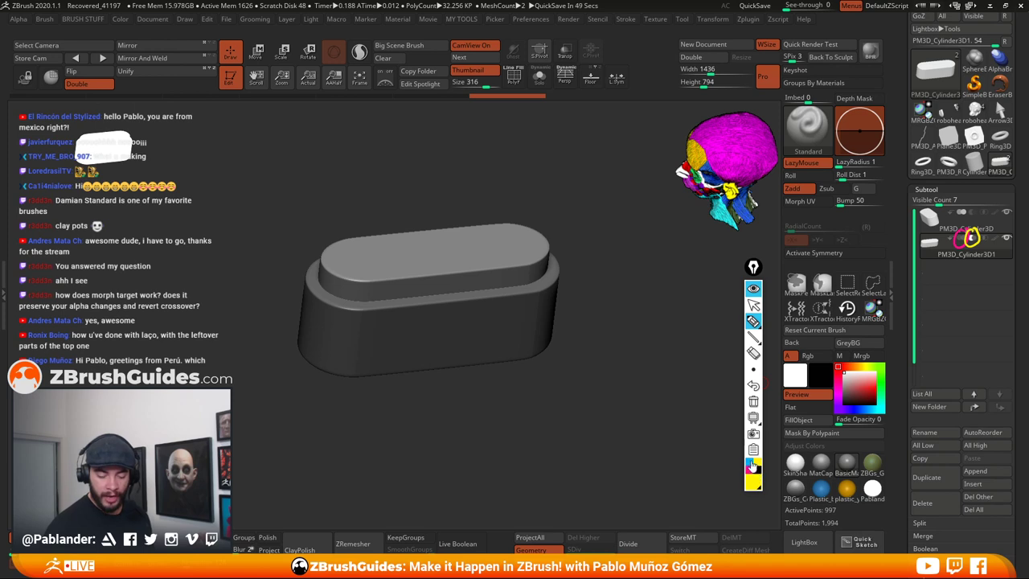
pyautogui.click(752, 466)
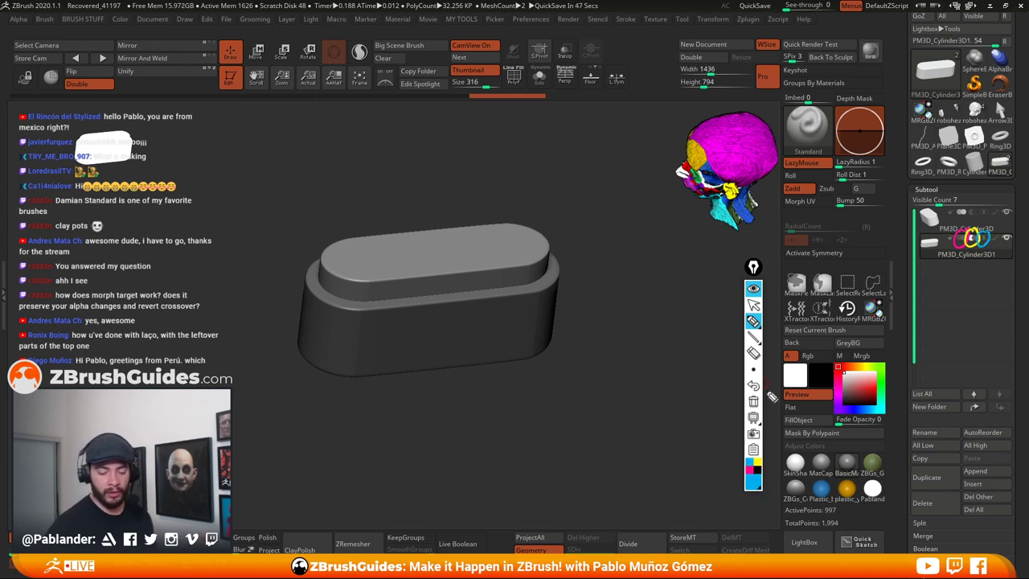
pyautogui.click(753, 287)
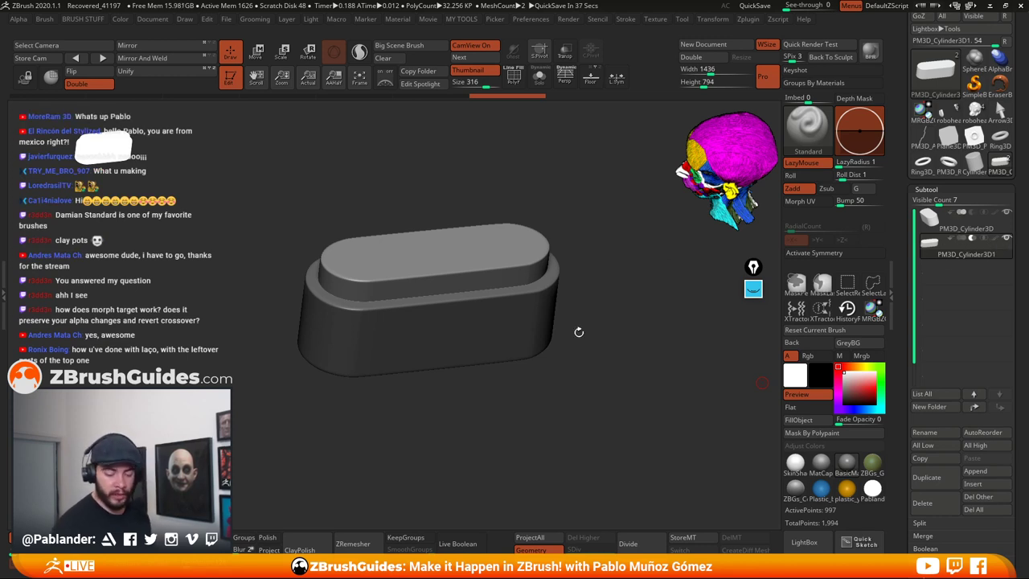
# Turn on Live Boolean and raise the inner capsule so it cuts a shallower recess into the base capsule
pyautogui.click(457, 543)
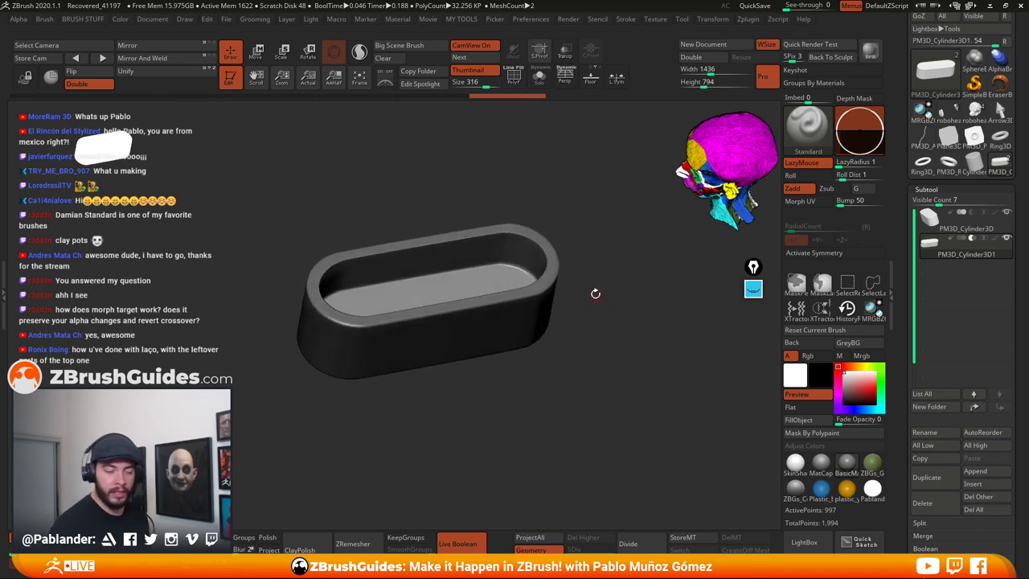
pyautogui.click(257, 52)
pyautogui.moveTo(441, 237); pyautogui.dragTo(449, 218)
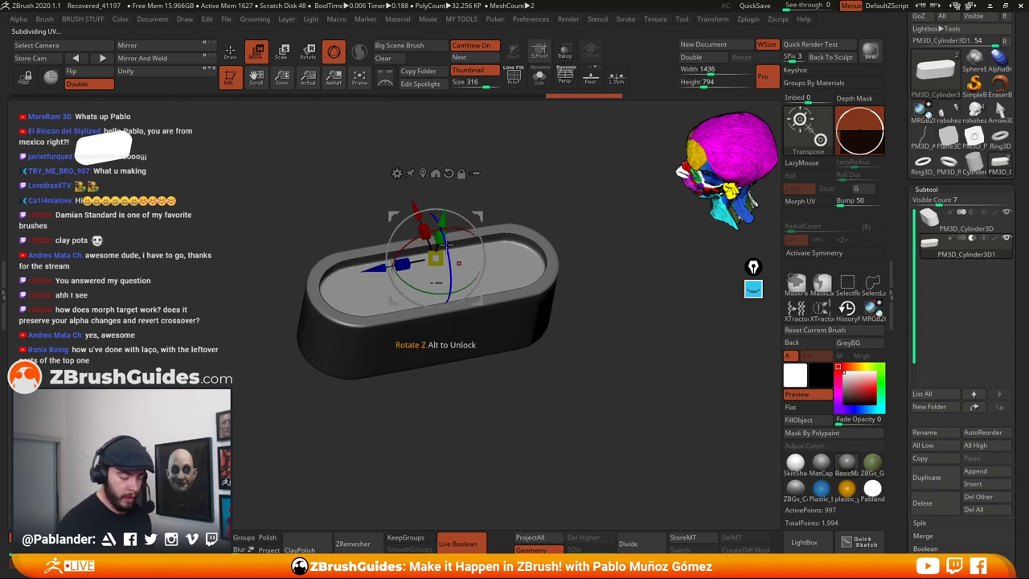
pyautogui.moveTo(618, 251); pyautogui.dragTo(611, 239)
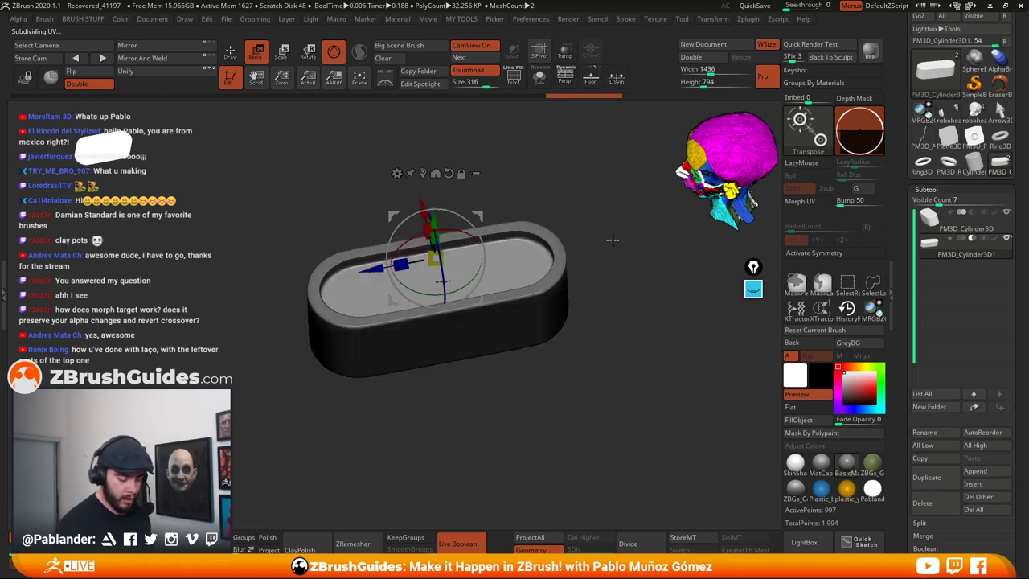
pyautogui.press('q')
pyautogui.moveTo(609, 375); pyautogui.dragTo(576, 333)
pyautogui.click(257, 53)
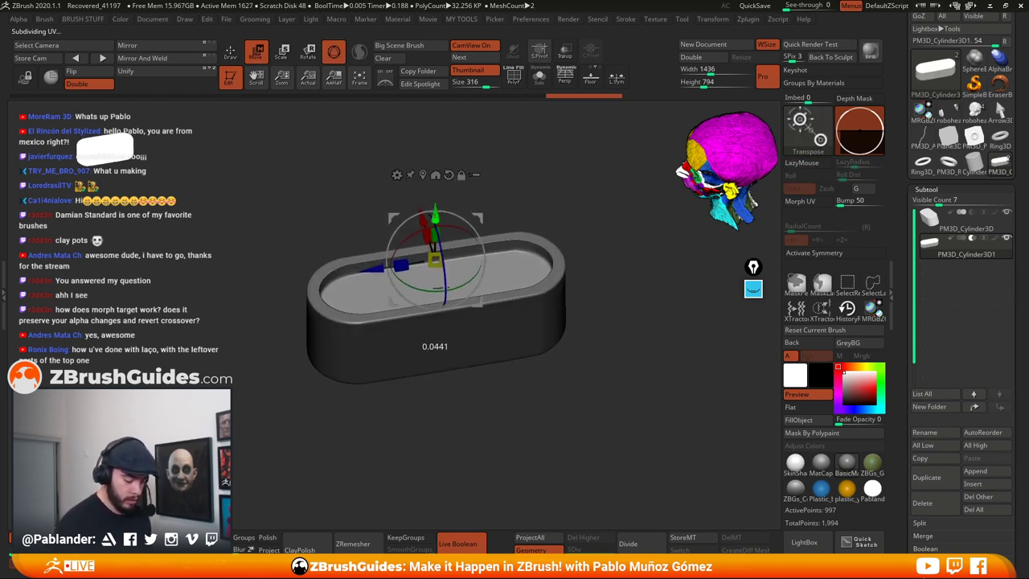
pyautogui.press('q')
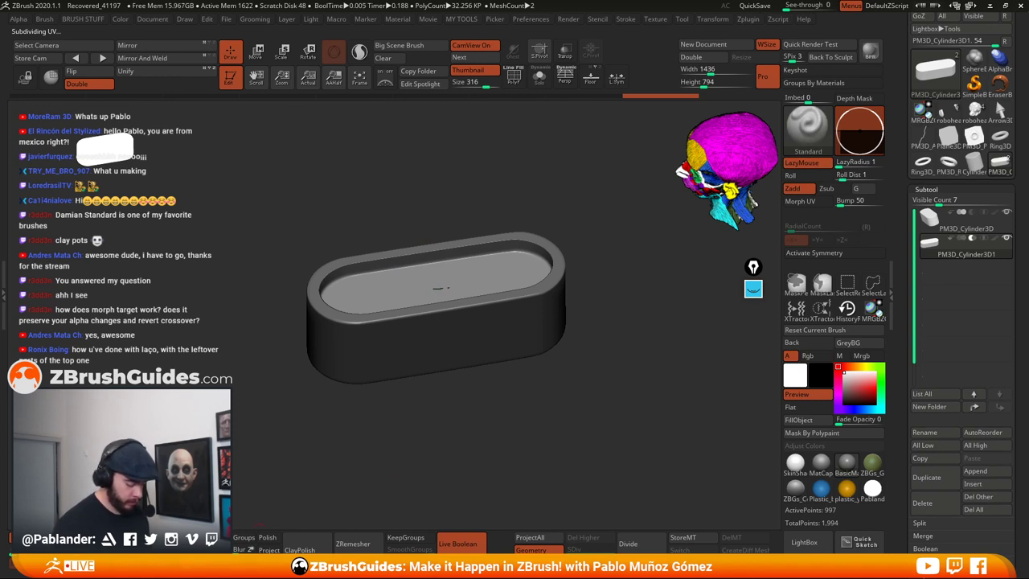
# Apply dynamic subdivision to the inner capsule as real geometry
pyautogui.scroll(-5, 902, 361)
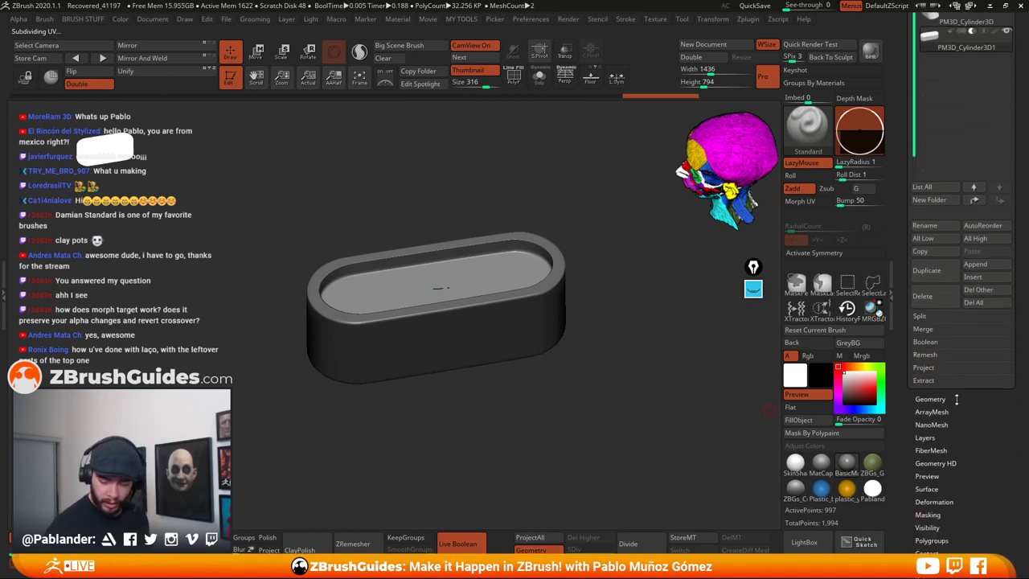
pyautogui.click(956, 399)
pyautogui.click(982, 525)
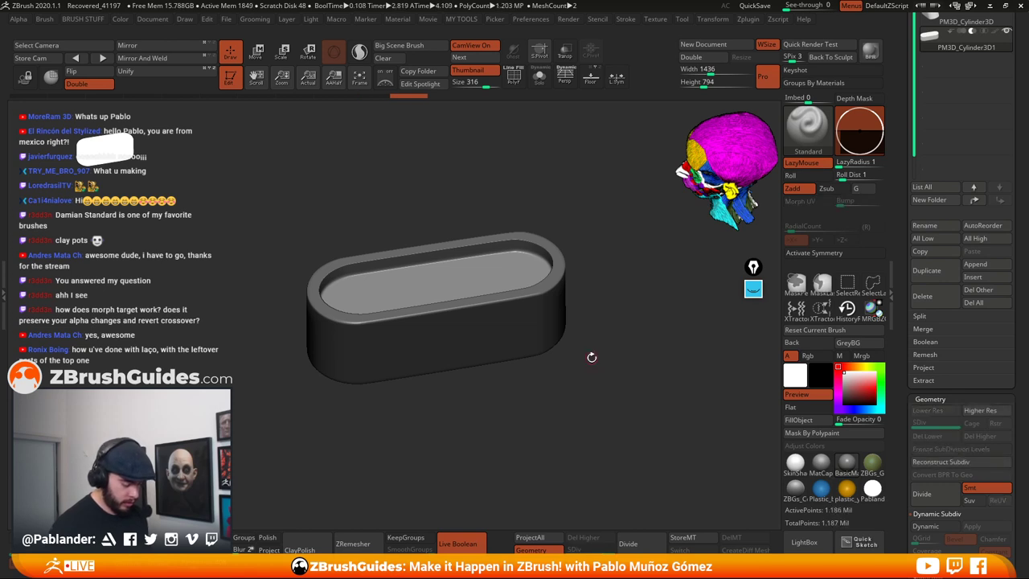
pyautogui.moveTo(610, 370); pyautogui.dragTo(611, 392)
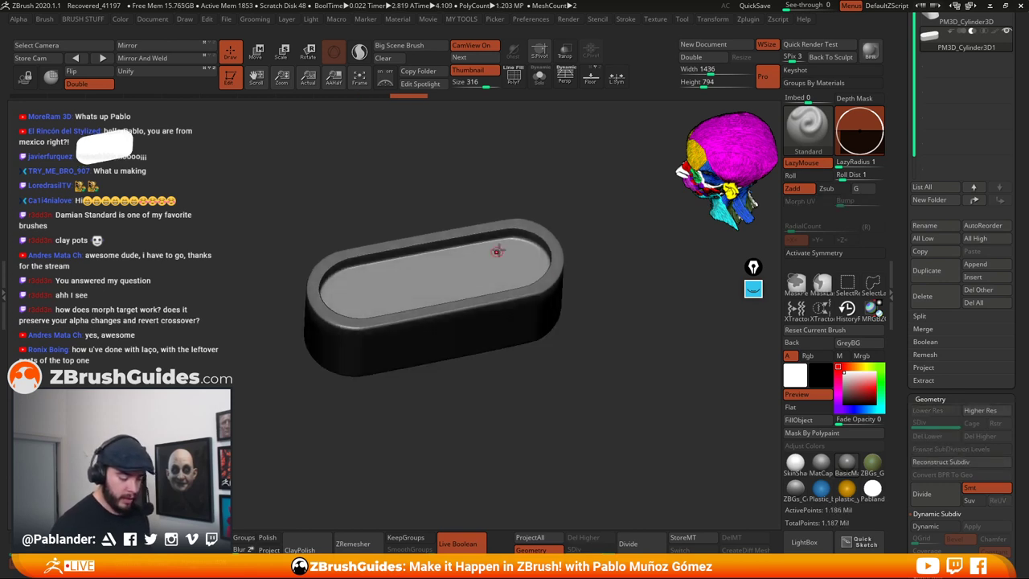
pyautogui.moveTo(621, 346); pyautogui.dragTo(620, 344)
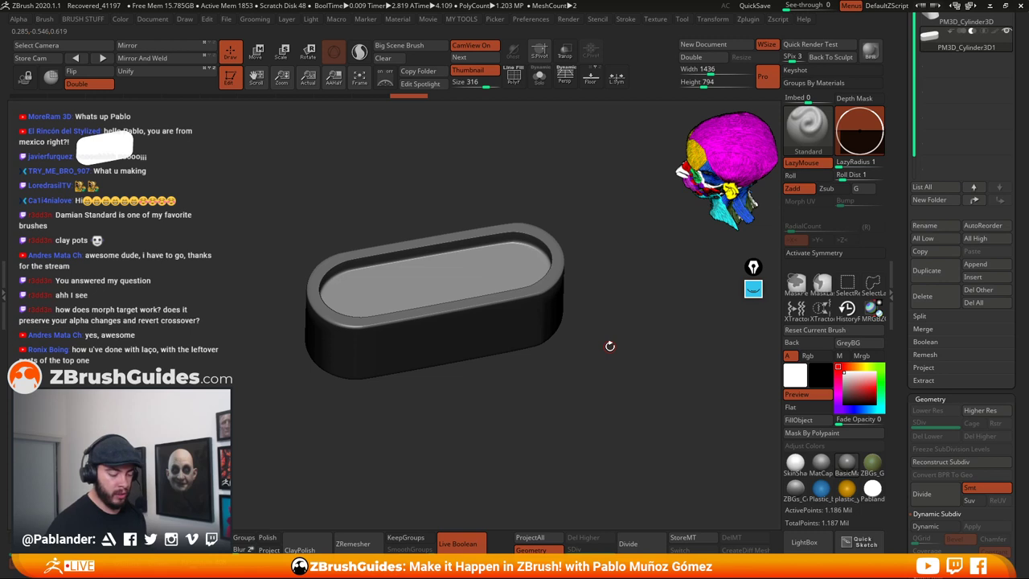
# Turn off Live Boolean and append a Cylinder3D as a third subtool
pyautogui.click(466, 543)
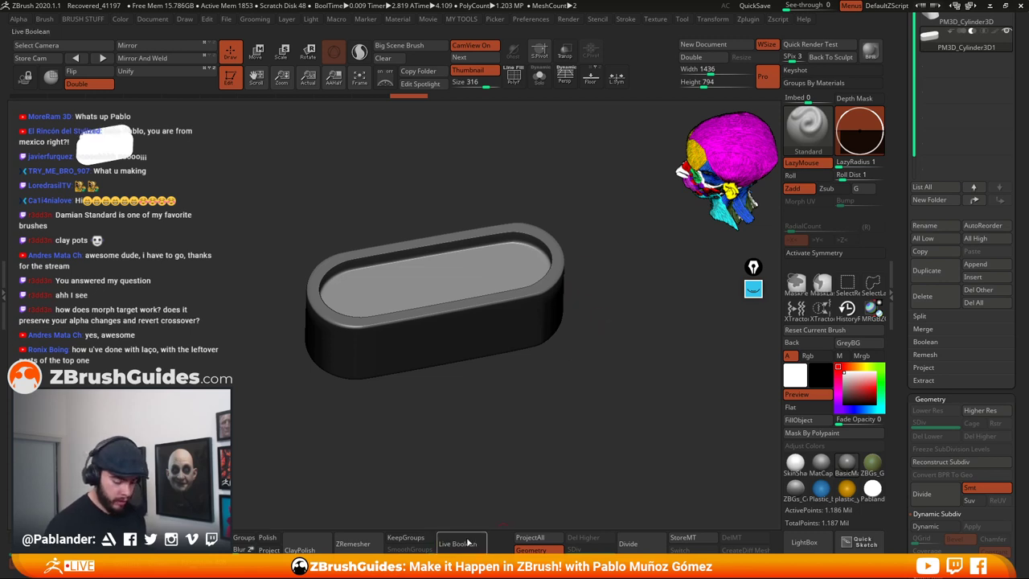
pyautogui.keyDown('shift'); pyautogui.moveTo(569, 429); pyautogui.dragTo(514, 421); pyautogui.keyUp('shift')
pyautogui.moveTo(610, 355); pyautogui.dragTo(578, 397)
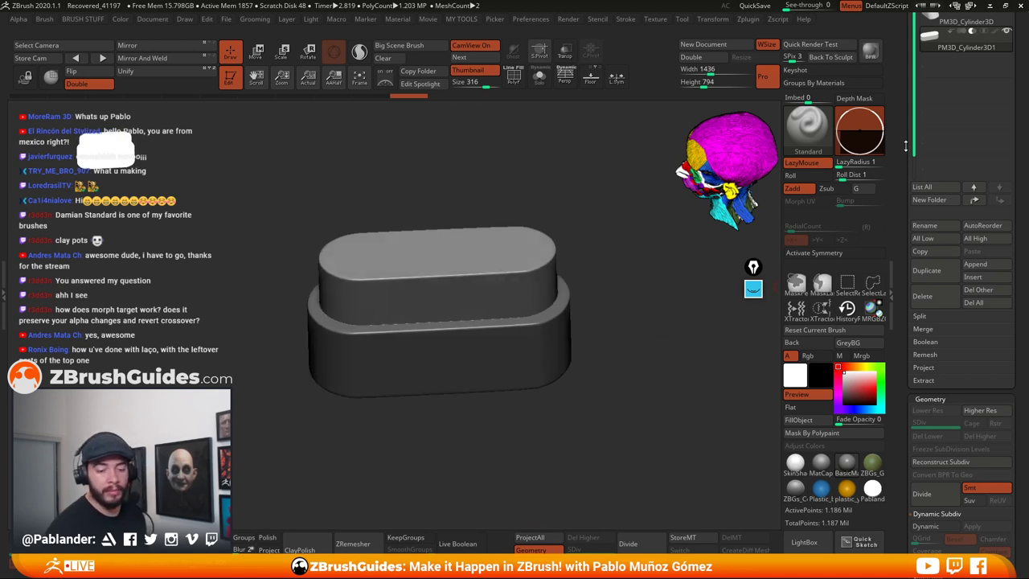
pyautogui.scroll(2, 905, 145)
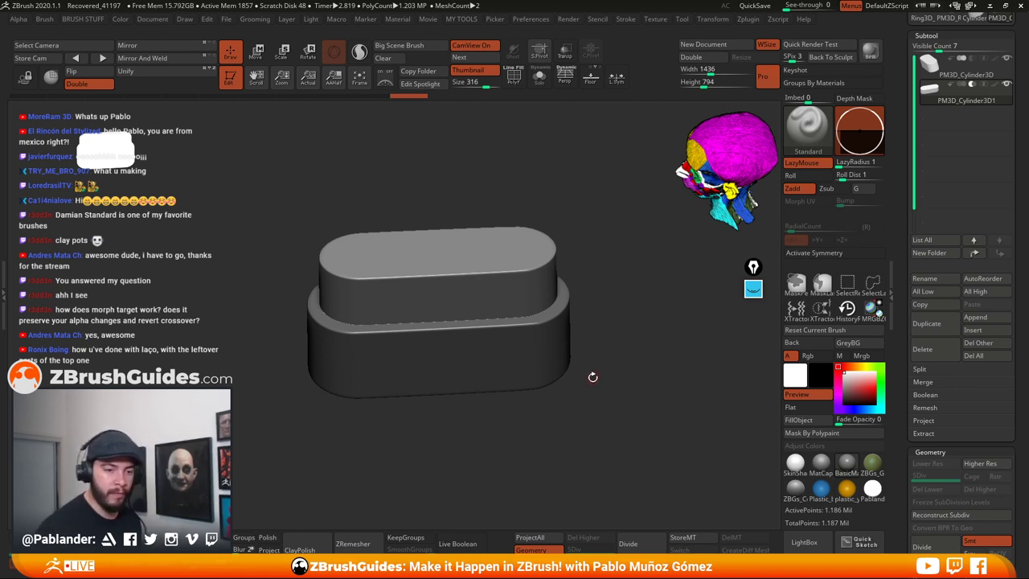
pyautogui.moveTo(619, 338)
pyautogui.mouseDown()
pyautogui.moveTo(610, 359)
pyautogui.moveTo(619, 349)
pyautogui.mouseUp()
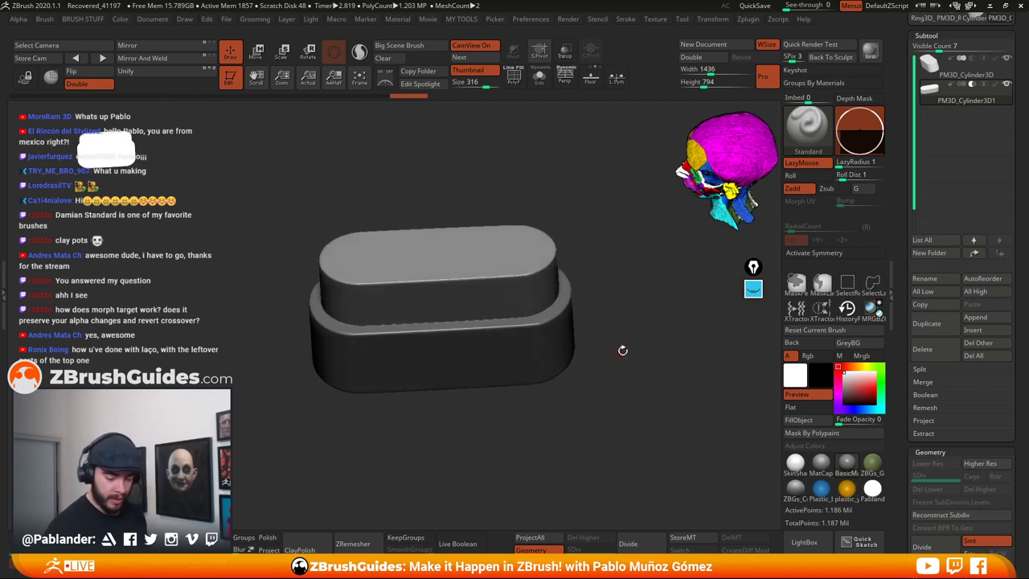
pyautogui.scroll(-1, 932, 265)
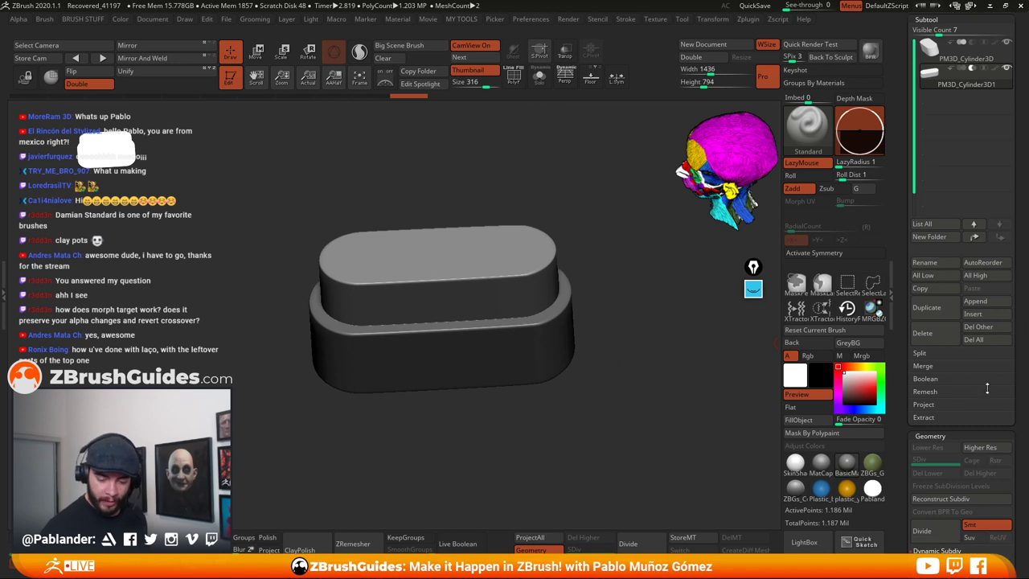
pyautogui.click(993, 303)
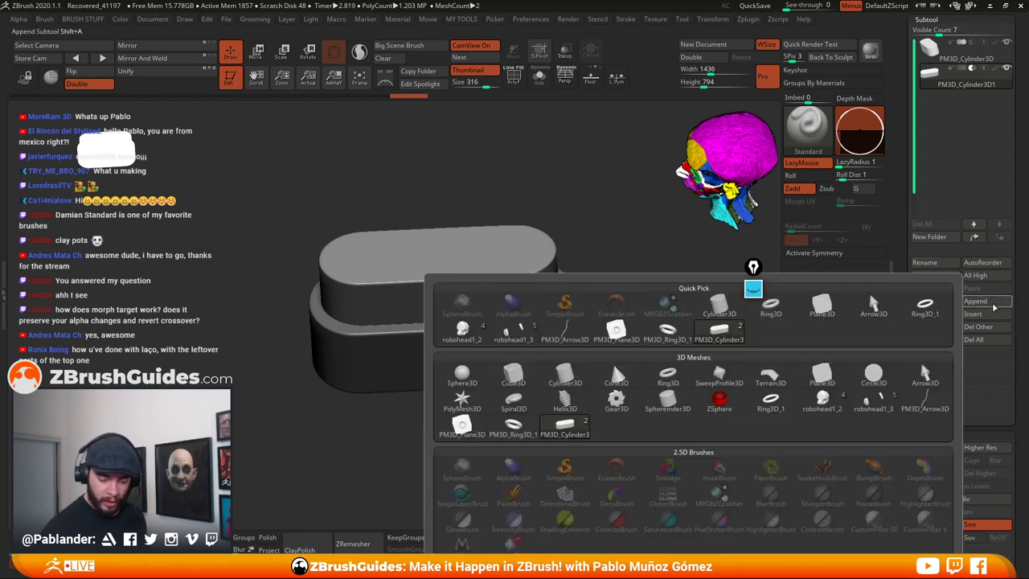
pyautogui.click(715, 313)
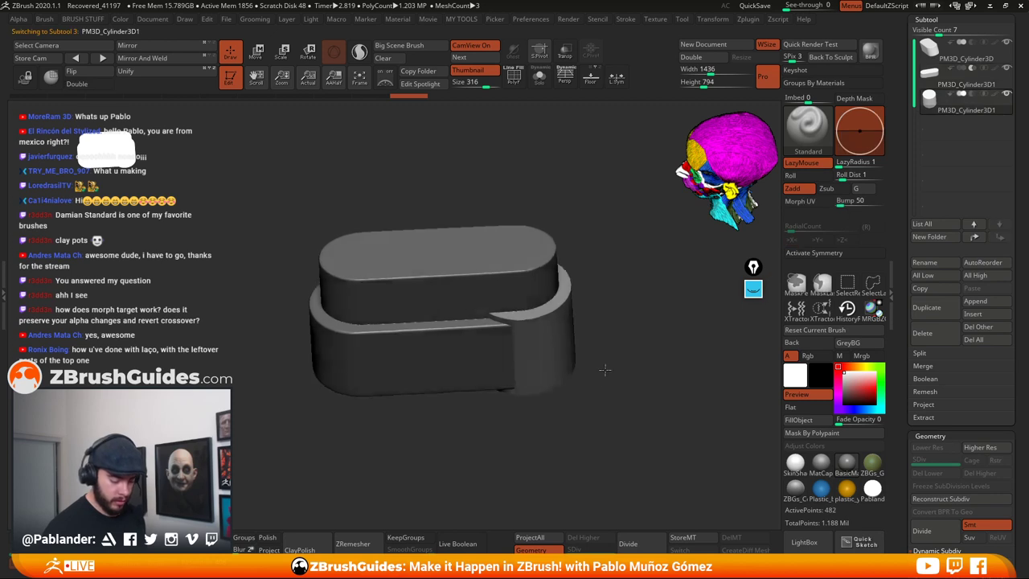
# Isolate the new cylinder with its wireframe shown and insert supporting edge loops near both end rims with the ZModeler brush
pyautogui.moveTo(452, 415); pyautogui.dragTo(424, 417)
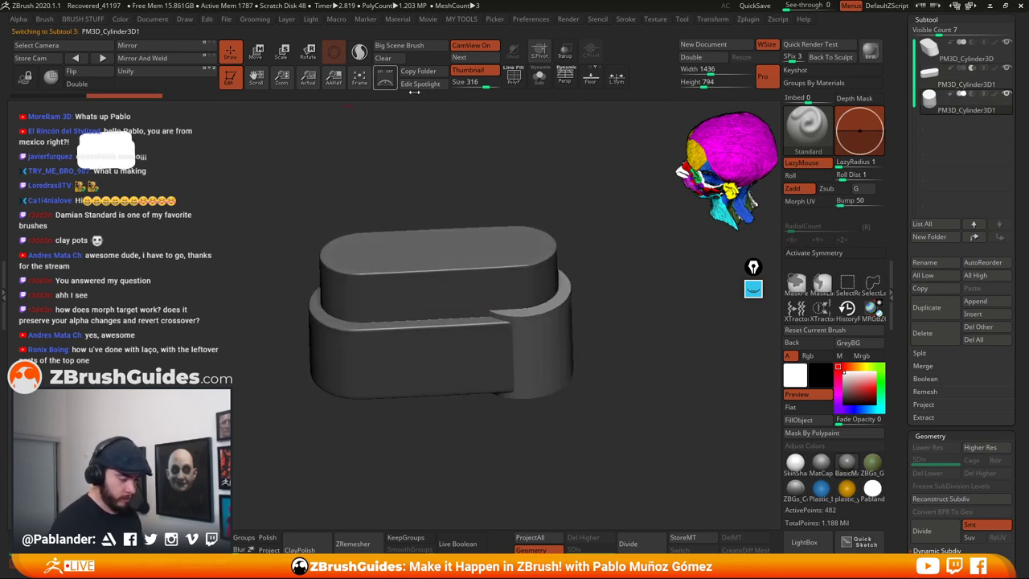
pyautogui.click(538, 76)
pyautogui.moveTo(573, 213); pyautogui.dragTo(581, 262)
pyautogui.hotkey('shift', 'f')
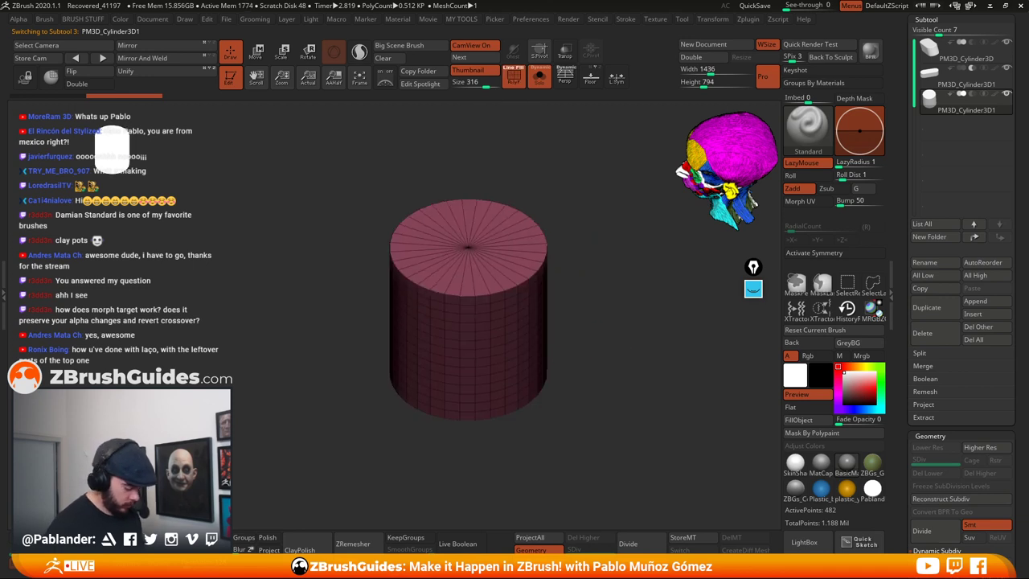
pyautogui.press('b')
pyautogui.press('z')
pyautogui.press('m')
pyautogui.moveTo(531, 317); pyautogui.dragTo(555, 277)
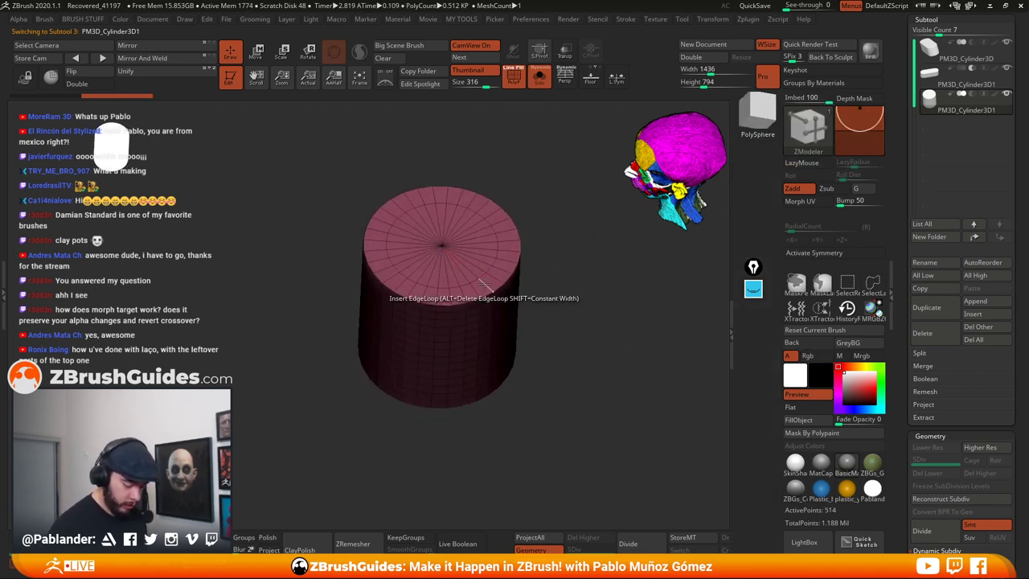
pyautogui.moveTo(486, 286); pyautogui.dragTo(572, 223)
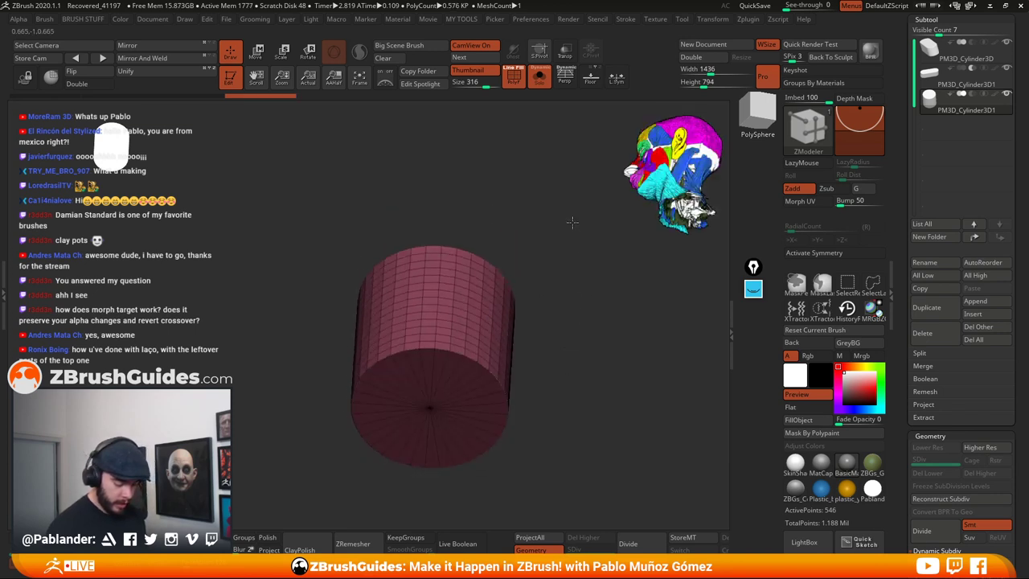
pyautogui.click(487, 383)
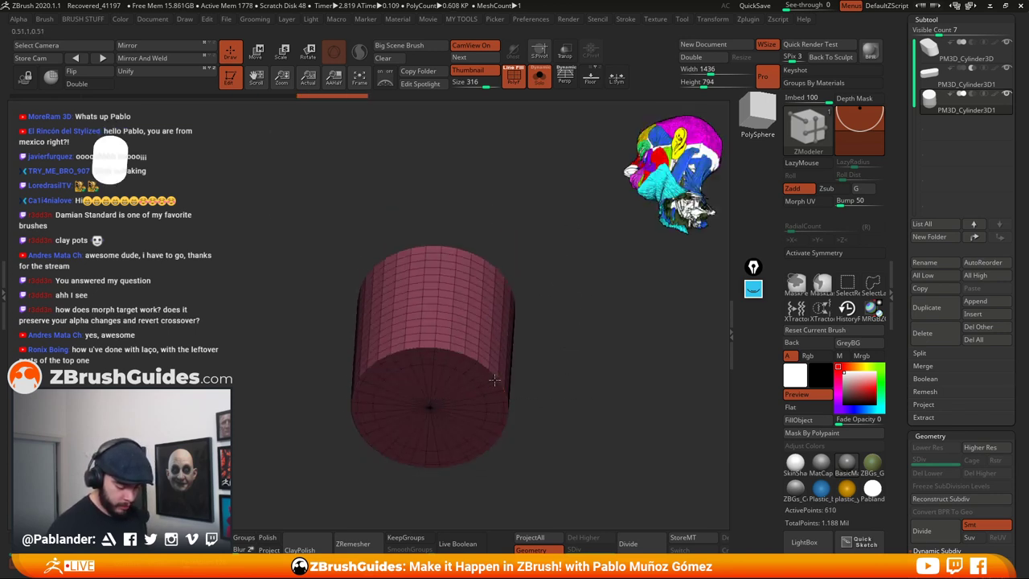
pyautogui.moveTo(549, 358)
pyautogui.mouseDown()
pyautogui.moveTo(549, 389)
pyautogui.moveTo(549, 332)
pyautogui.moveTo(549, 354)
pyautogui.mouseUp()
# Hide the wireframe, show all subtools again and smooth the cylinder with dynamic subdivision
pyautogui.click(513, 80)
pyautogui.moveTo(543, 160); pyautogui.dragTo(525, 198)
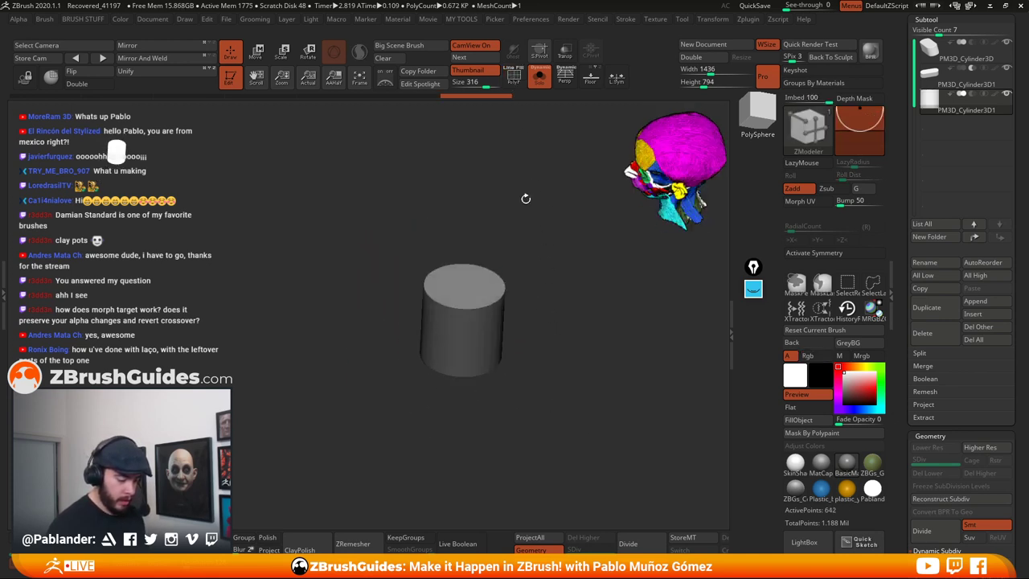
pyautogui.keyDown('ctrl'); pyautogui.keyDown('shift'); pyautogui.click(514, 266); pyautogui.keyUp('shift'); pyautogui.keyUp('ctrl')
pyautogui.hotkey('ctrl', 'd')
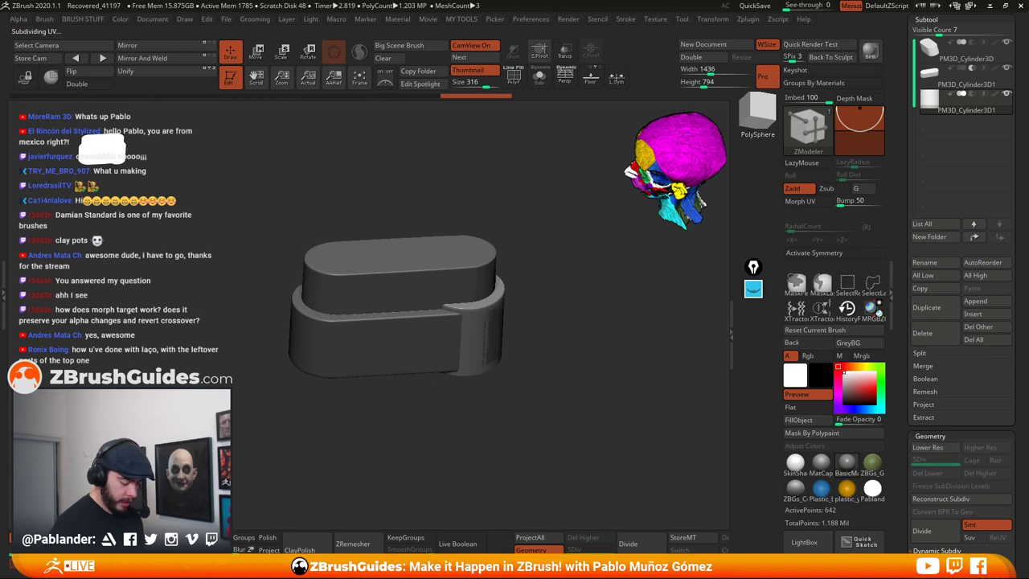
pyautogui.keyDown('shift'); pyautogui.moveTo(563, 337); pyautogui.dragTo(533, 298); pyautogui.keyUp('shift')
# Scale the cylinder down to a thin peg and raise it above the upper capsule
pyautogui.click(254, 56)
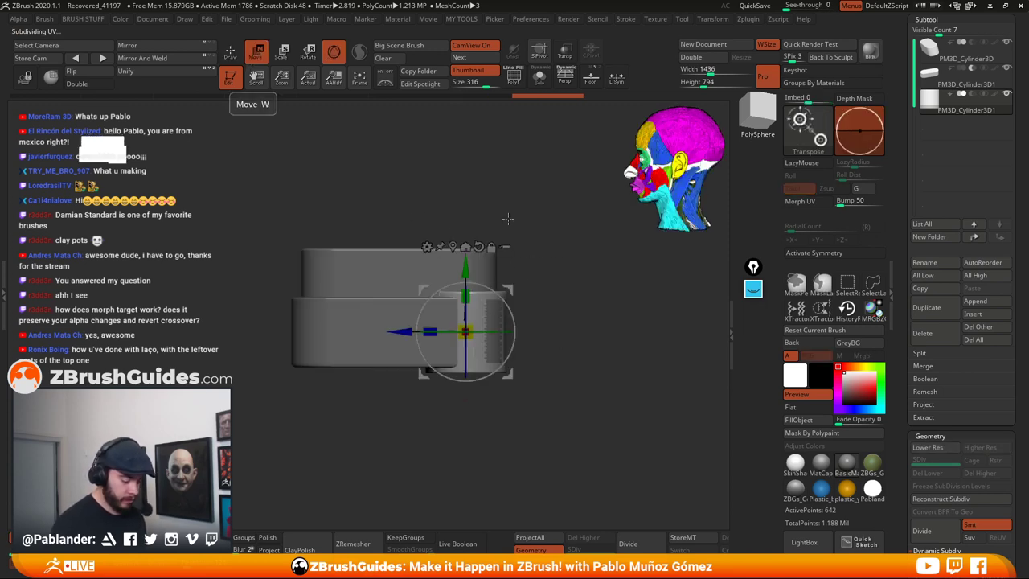
pyautogui.moveTo(466, 297); pyautogui.dragTo(466, 265)
pyautogui.moveTo(470, 326); pyautogui.dragTo(468, 354)
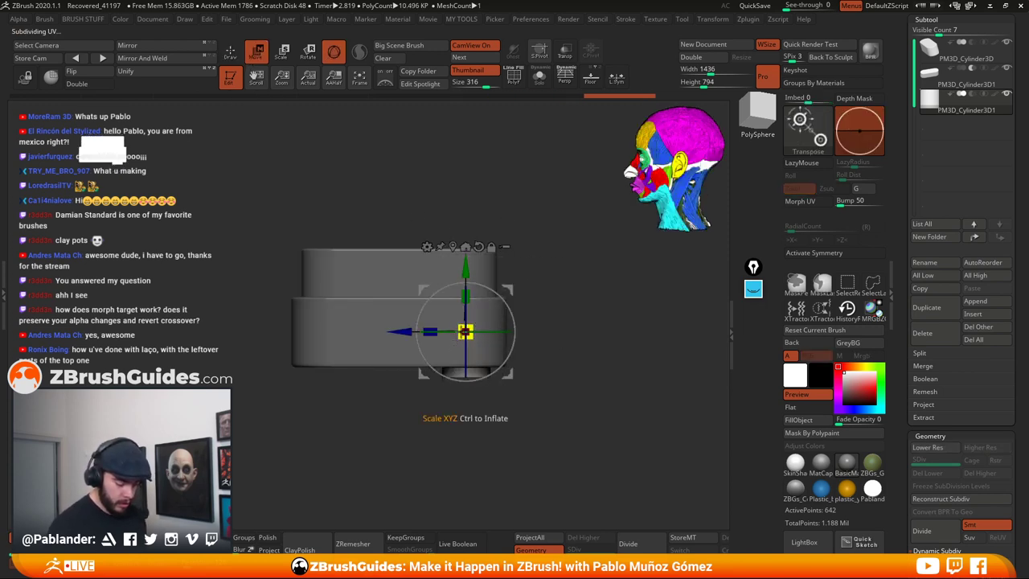
pyautogui.moveTo(466, 296); pyautogui.dragTo(466, 184)
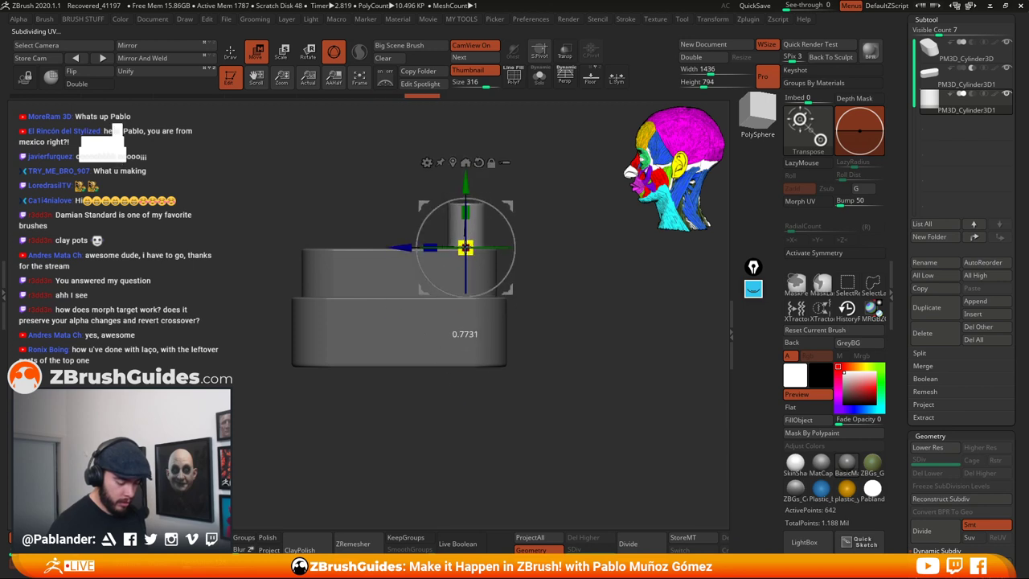
# Lower the thin cylinder beside the capsules and move it back into one rounded end of the upper capsule
pyautogui.moveTo(398, 247); pyautogui.dragTo(515, 244)
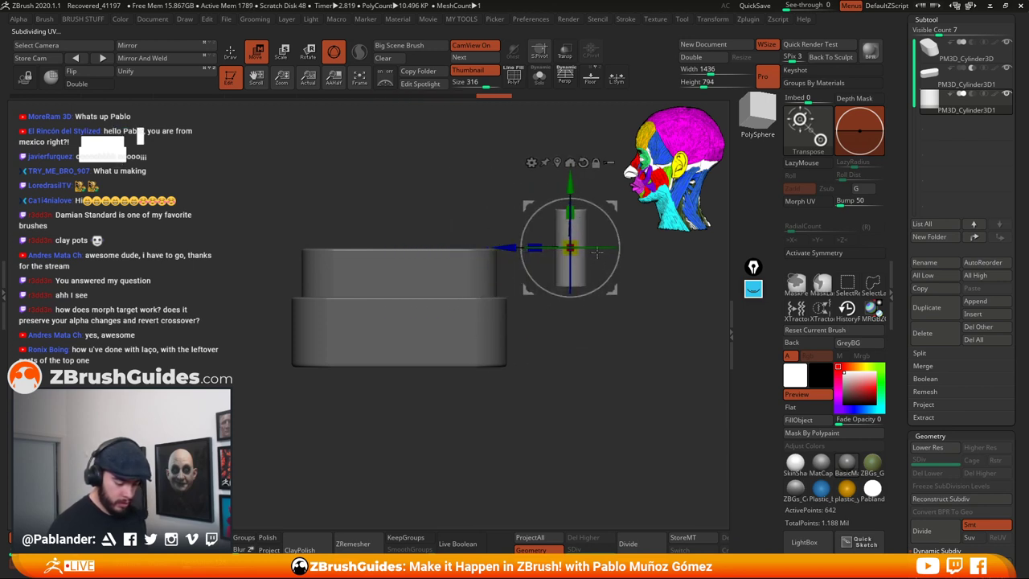
pyautogui.moveTo(570, 185); pyautogui.dragTo(569, 227)
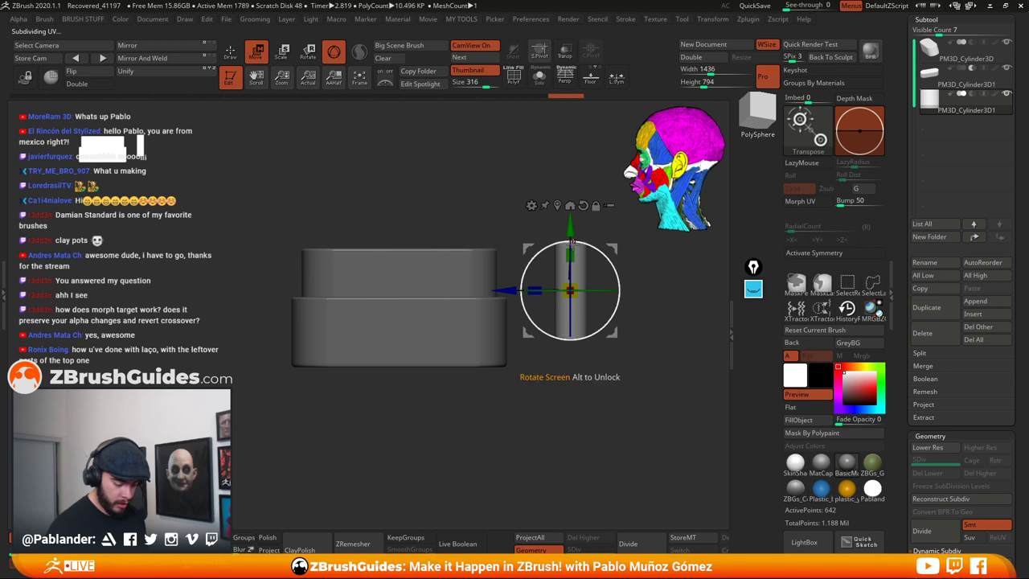
pyautogui.keyDown('shift'); pyautogui.moveTo(647, 328); pyautogui.dragTo(655, 366); pyautogui.keyUp('shift')
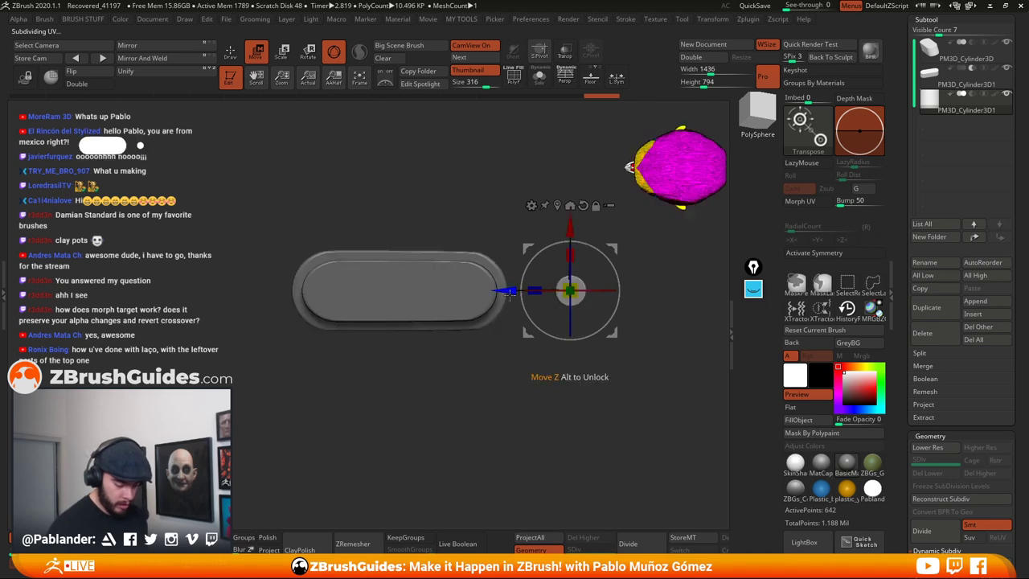
pyautogui.moveTo(500, 297); pyautogui.dragTo(397, 299)
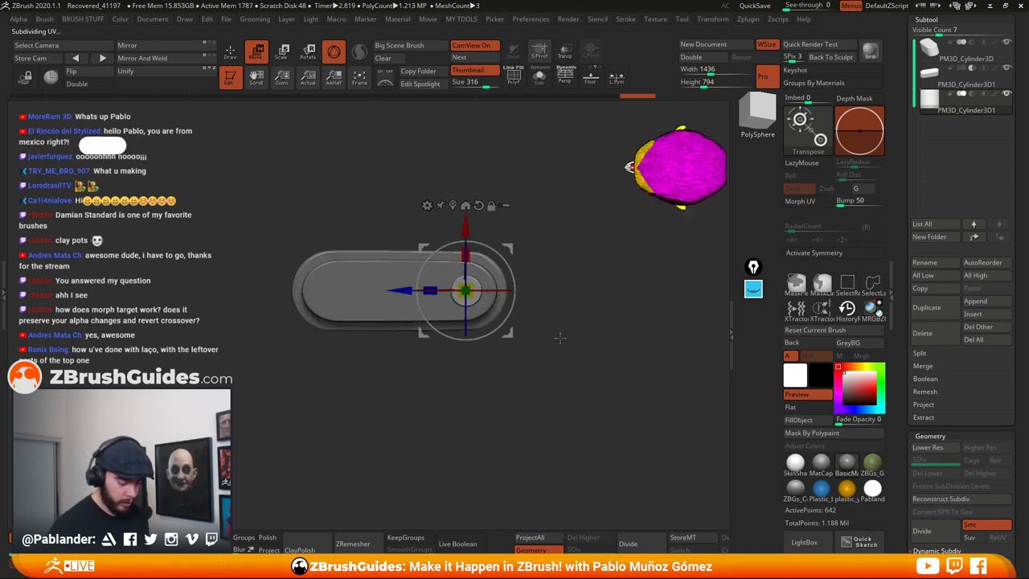
# Set the thin cylinder to Boolean subtraction and turn on Live Boolean to cut a round hole in the recess
pyautogui.moveTo(559, 338)
pyautogui.mouseDown()
pyautogui.moveTo(577, 292)
pyautogui.moveTo(568, 294)
pyautogui.mouseUp()
pyautogui.click(232, 54)
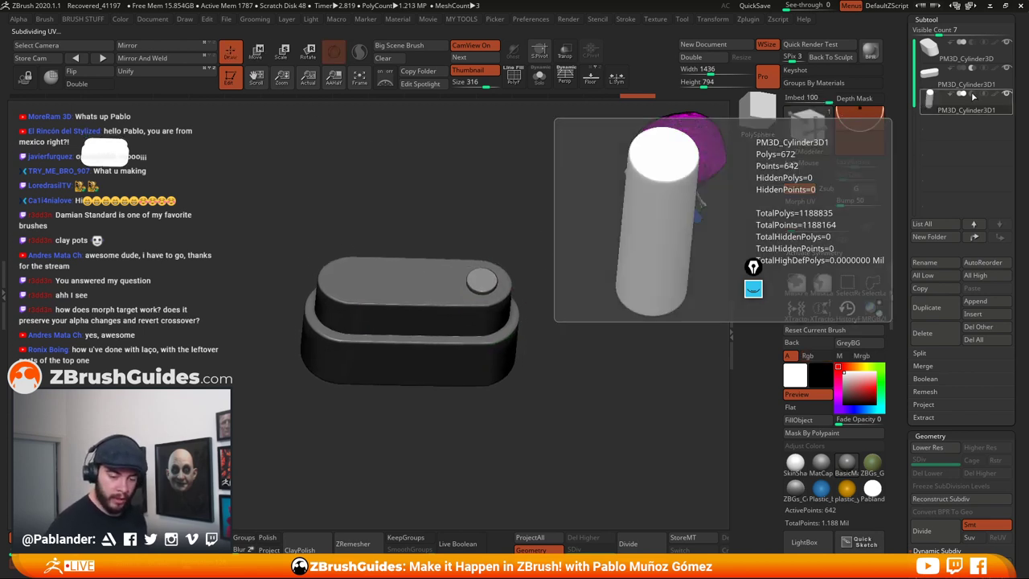
pyautogui.click(457, 543)
pyautogui.keyDown('shift'); pyautogui.moveTo(579, 331); pyautogui.dragTo(594, 375); pyautogui.keyUp('shift')
# Duplicate the subtracting cylinder, place the copy at the recess's opposite end, and turn off Live Boolean
pyautogui.click(260, 54)
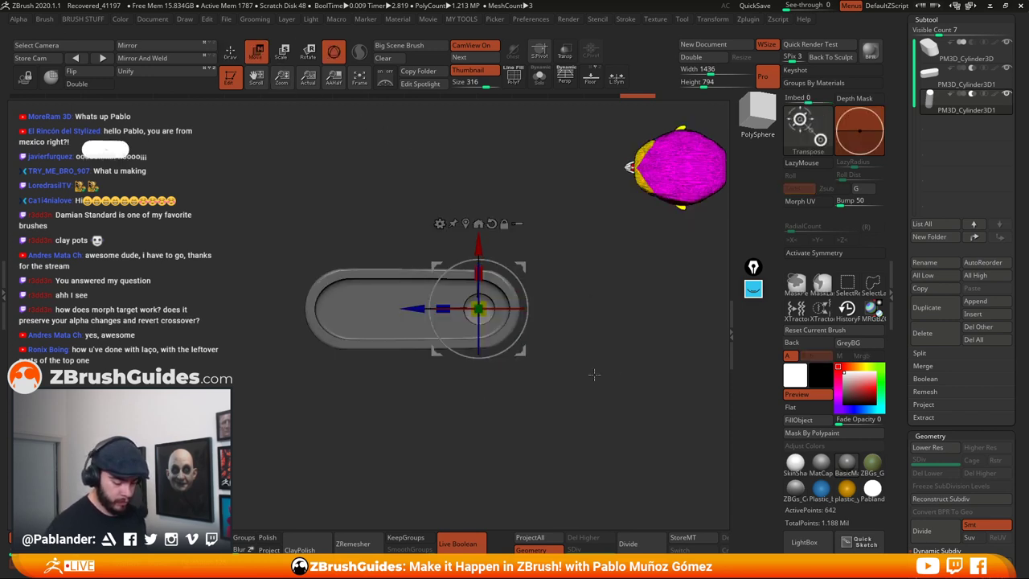
pyautogui.click(925, 307)
pyautogui.moveTo(416, 309); pyautogui.dragTo(282, 315)
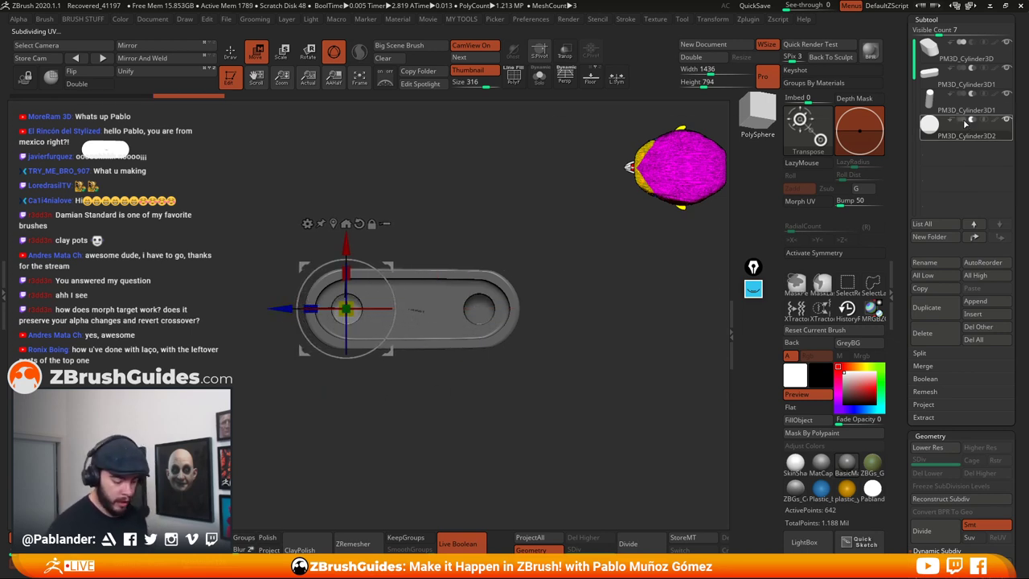
pyautogui.click(232, 54)
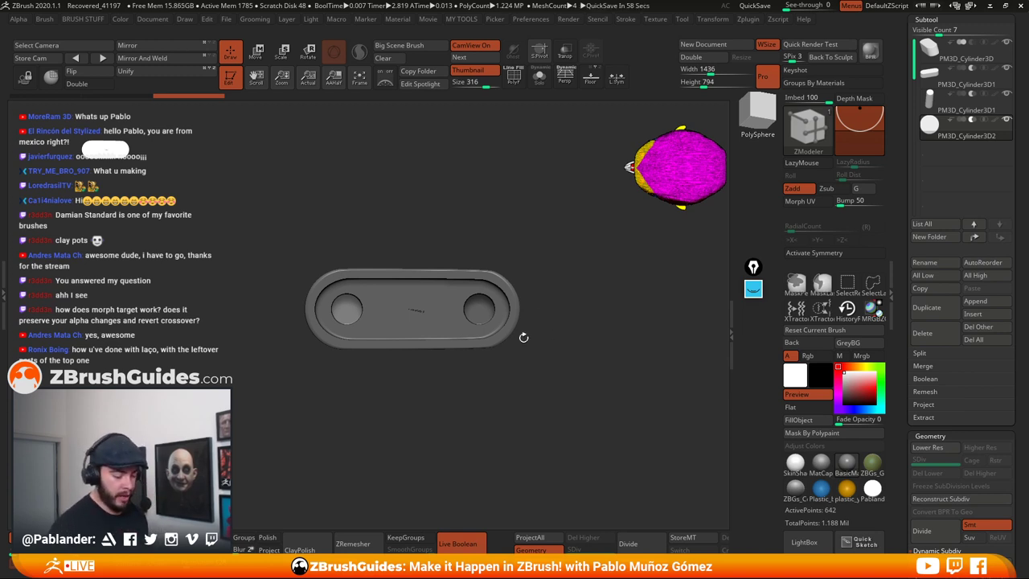
pyautogui.click(476, 537)
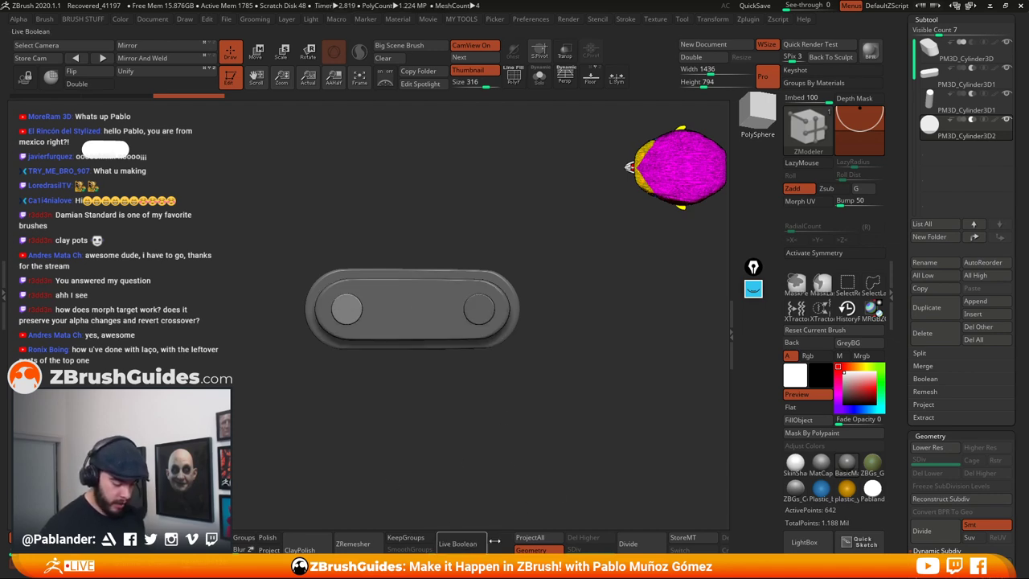
# Select the base capsule subtool and turn on Live Boolean to preview the recess with both round holes
pyautogui.moveTo(580, 452); pyautogui.dragTo(657, 332)
pyautogui.moveTo(904, 141); pyautogui.dragTo(904, 172)
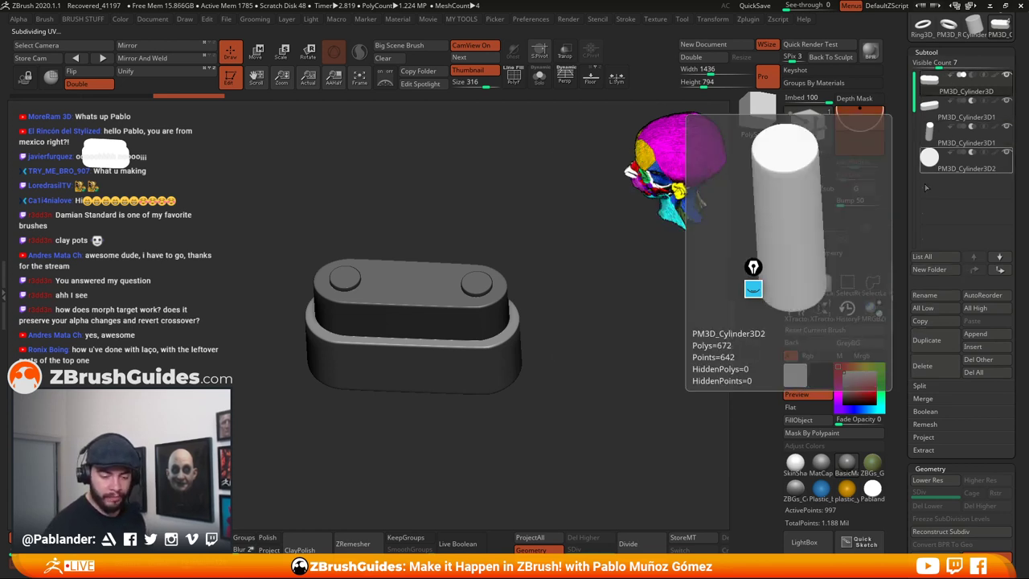
pyautogui.moveTo(902, 220); pyautogui.dragTo(907, 189)
pyautogui.moveTo(1021, 193); pyautogui.dragTo(1020, 203)
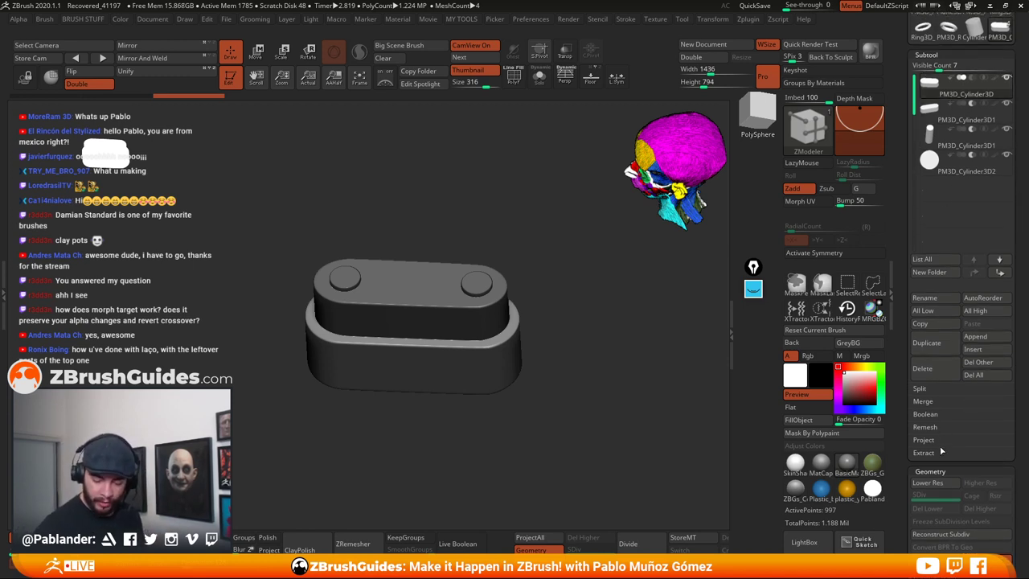
pyautogui.click(946, 415)
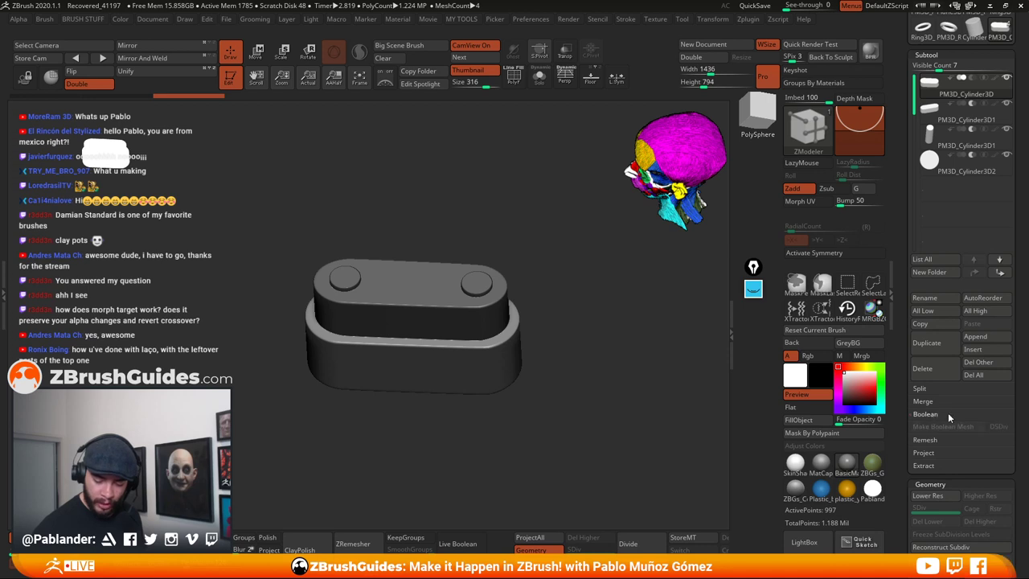
pyautogui.scroll(-4, 1004, 399)
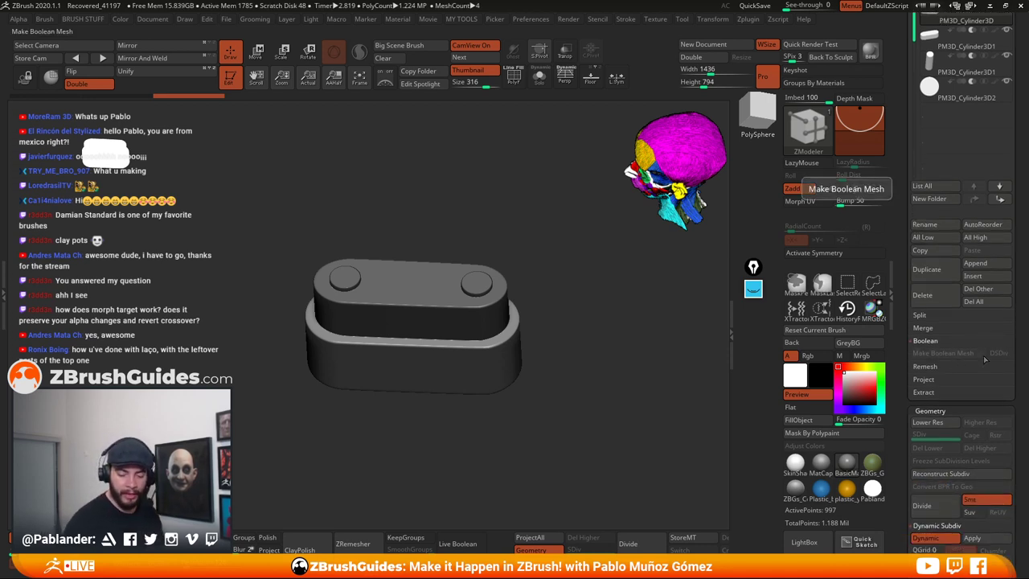
pyautogui.click(458, 543)
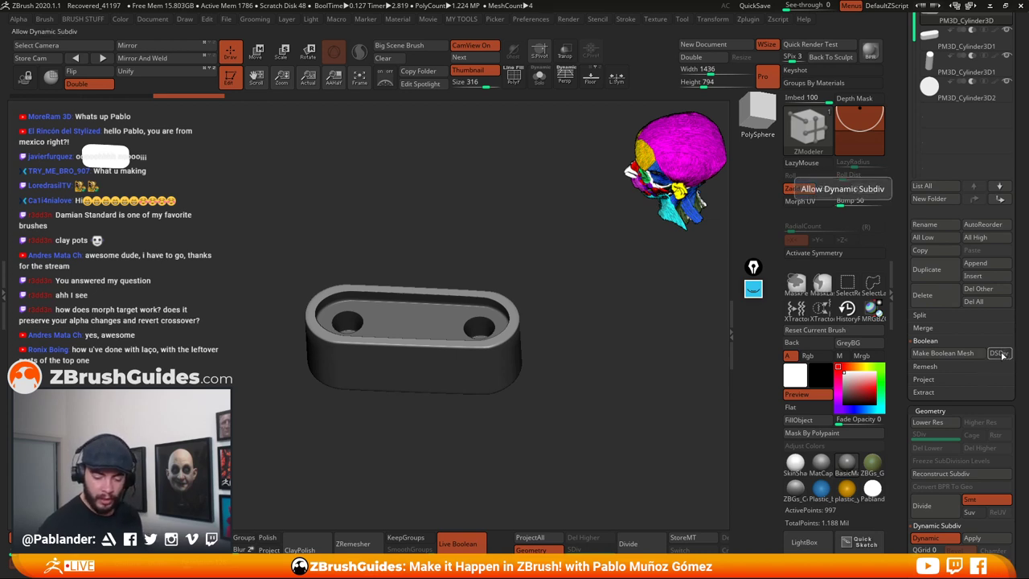
# Make a Boolean mesh with dynamic subdivision allowed and switch to the resulting UMesh tool, with Live Boolean turned off
pyautogui.click(1001, 354)
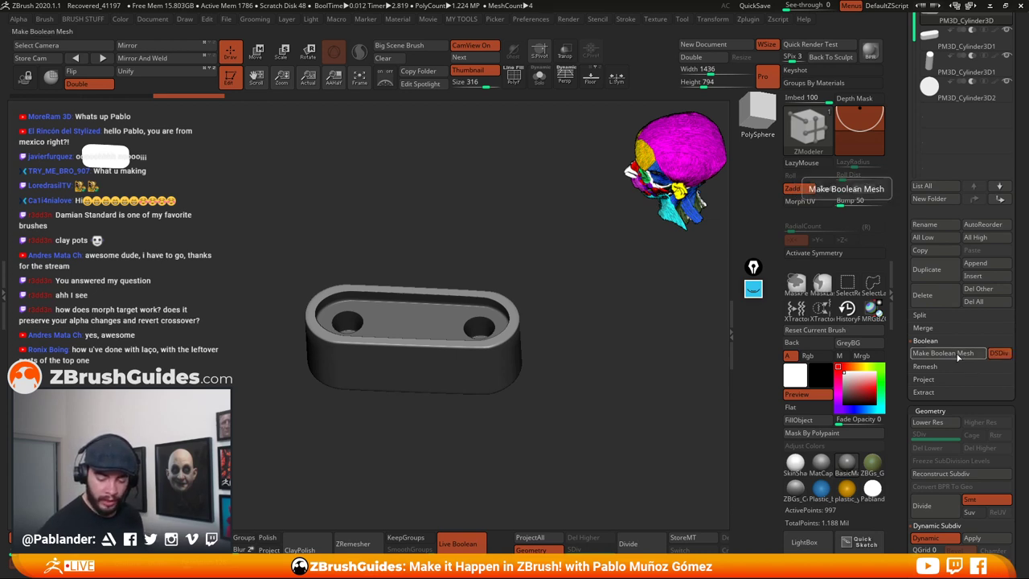
pyautogui.click(969, 359)
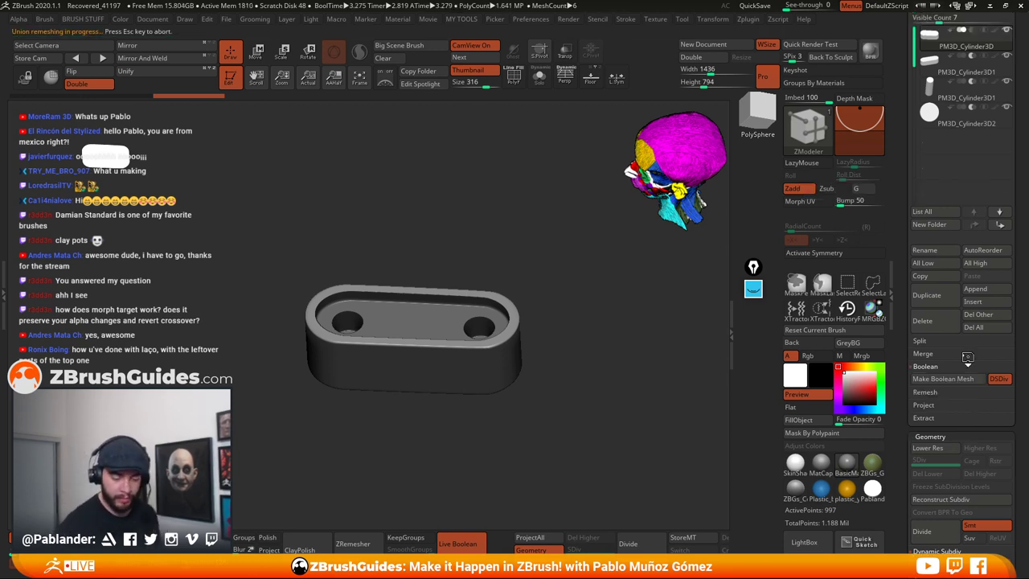
pyautogui.click(457, 544)
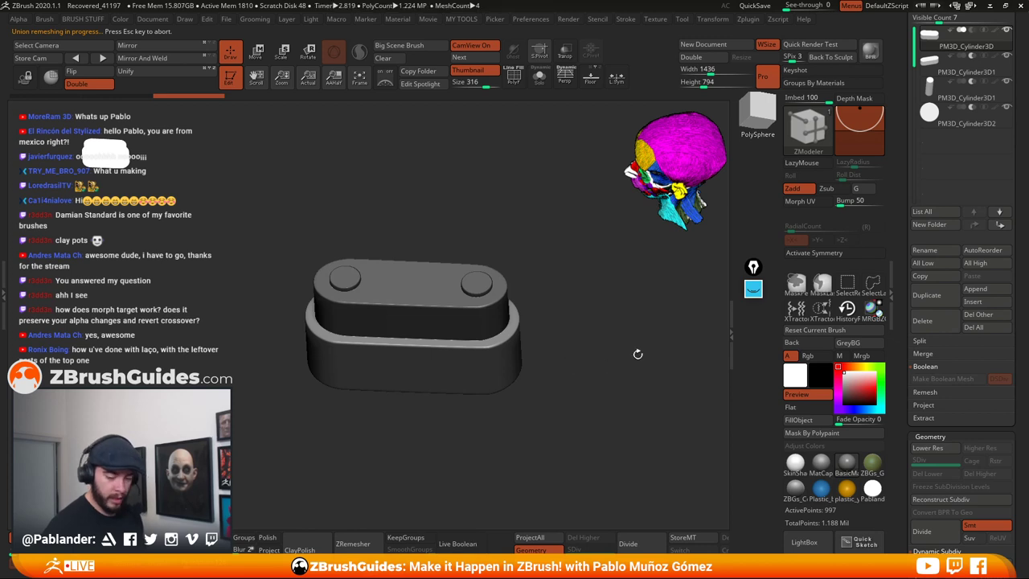
pyautogui.moveTo(897, 202); pyautogui.dragTo(899, 272)
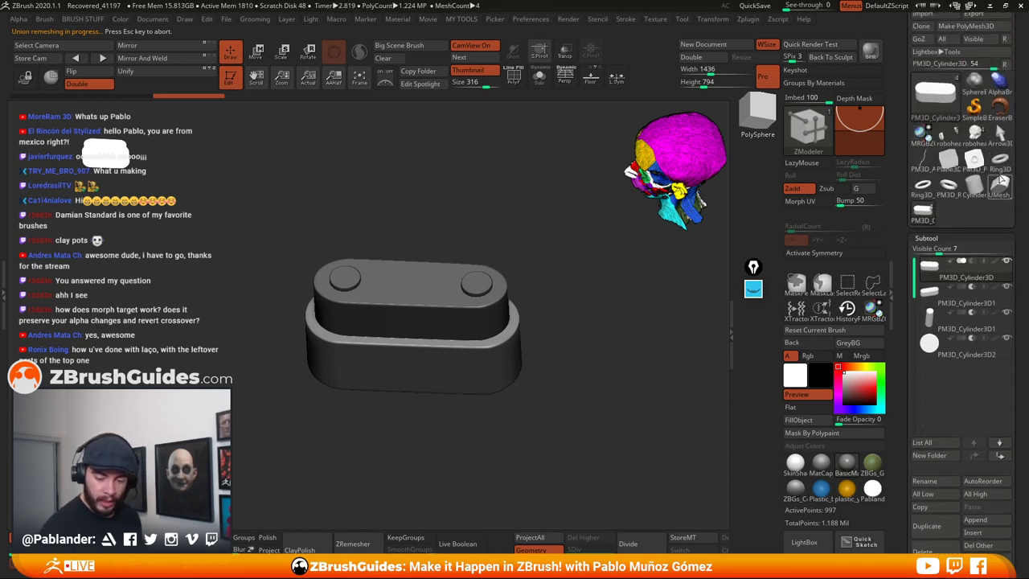
pyautogui.click(1001, 185)
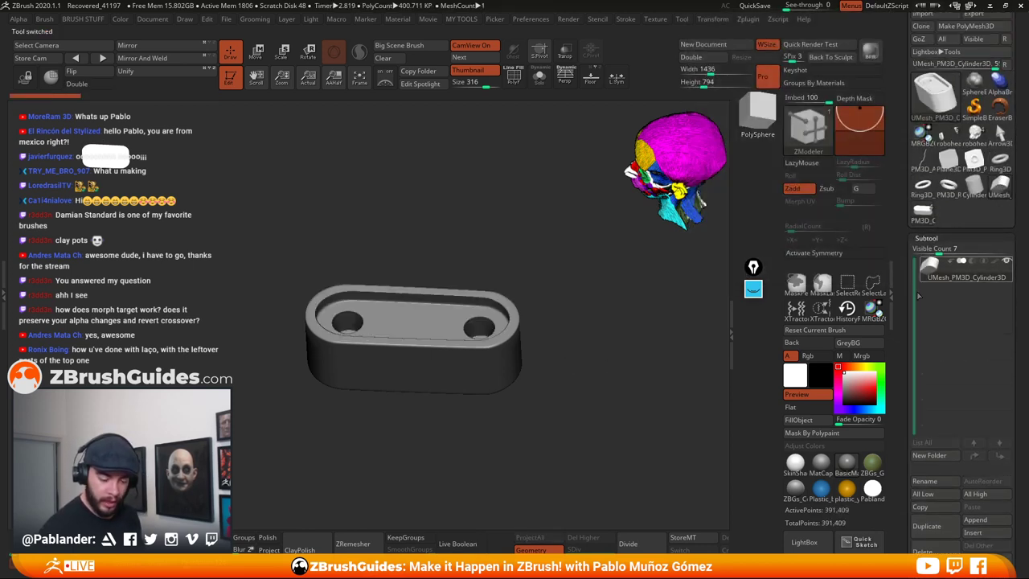
# Merge the Boolean mesh into a single polygroup and display it with the SkinShade material
pyautogui.moveTo(592, 418)
pyautogui.mouseDown()
pyautogui.moveTo(597, 313)
pyautogui.moveTo(606, 404)
pyautogui.moveTo(608, 330)
pyautogui.moveTo(586, 326)
pyautogui.mouseUp()
pyautogui.click(515, 83)
pyautogui.hotkey('ctrl', 'w')
pyautogui.click(795, 464)
pyautogui.click(514, 79)
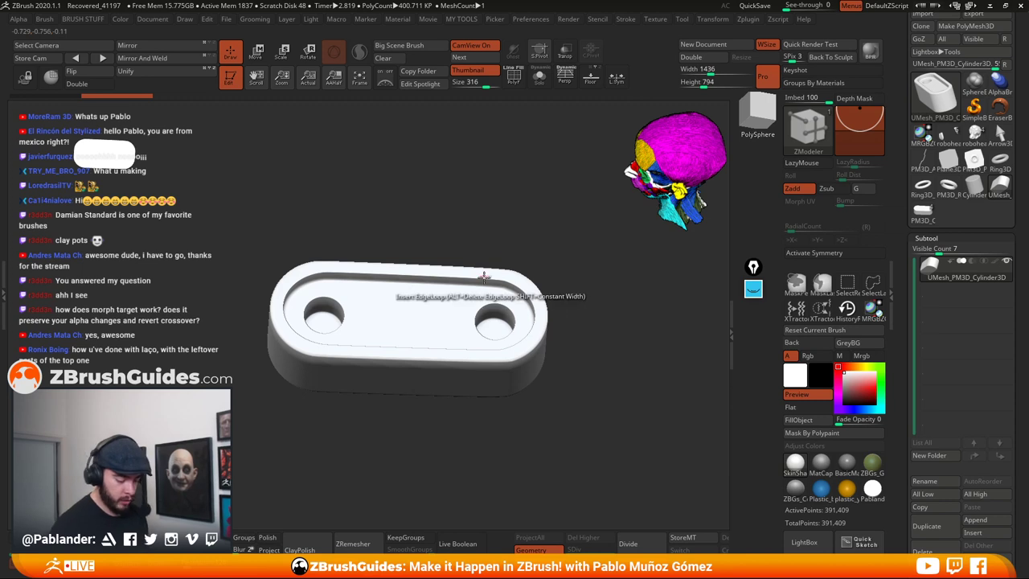
# Face the capsule's recessed side straight on and frame the whole capsule for use as a stamp
pyautogui.moveTo(569, 281); pyautogui.dragTo(602, 329)
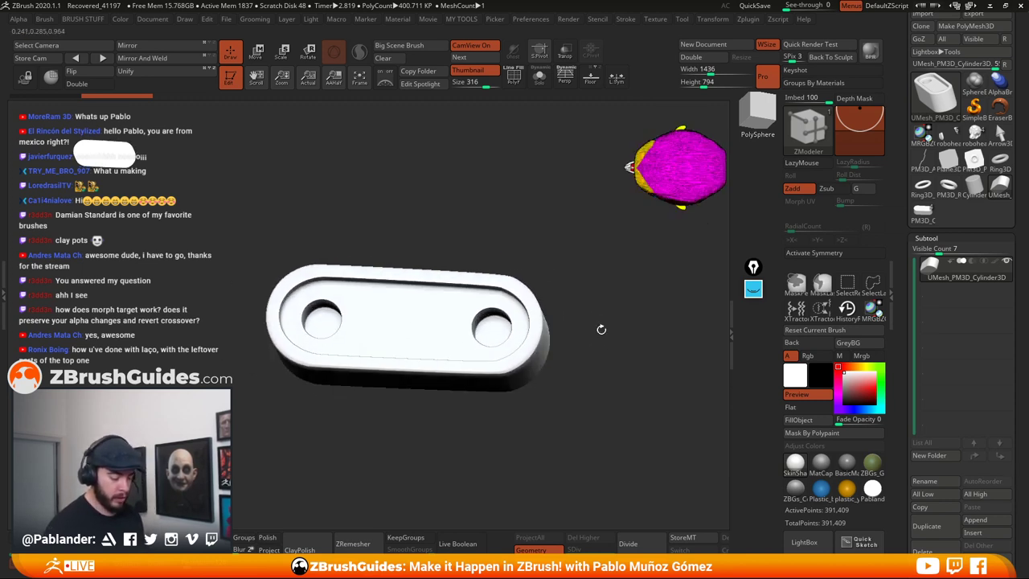
pyautogui.keyDown('shift'); pyautogui.moveTo(605, 365); pyautogui.dragTo(556, 389); pyautogui.keyUp('shift')
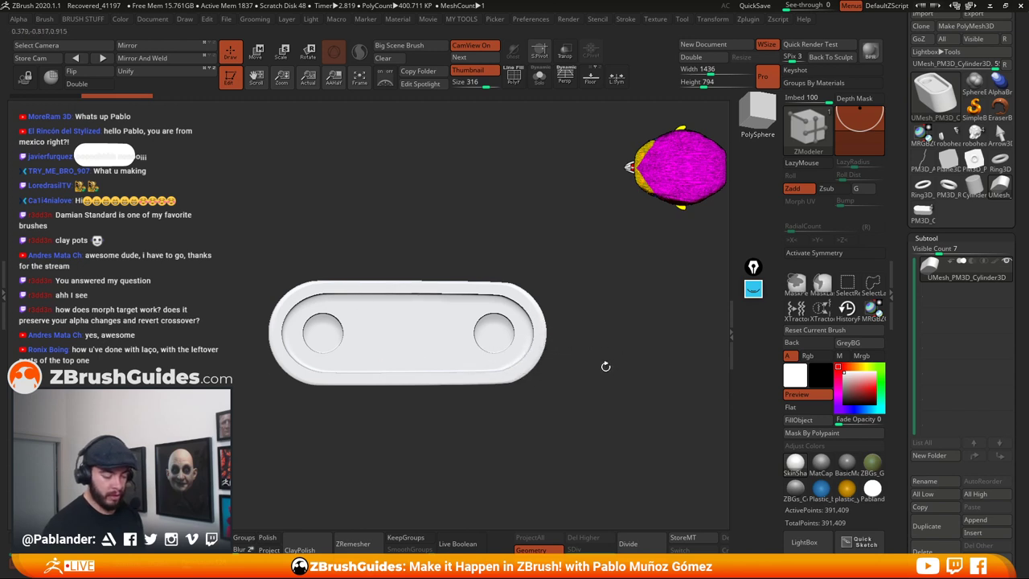
pyautogui.keyDown('alt'); pyautogui.moveTo(607, 383); pyautogui.dragTo(641, 354); pyautogui.keyUp('alt')
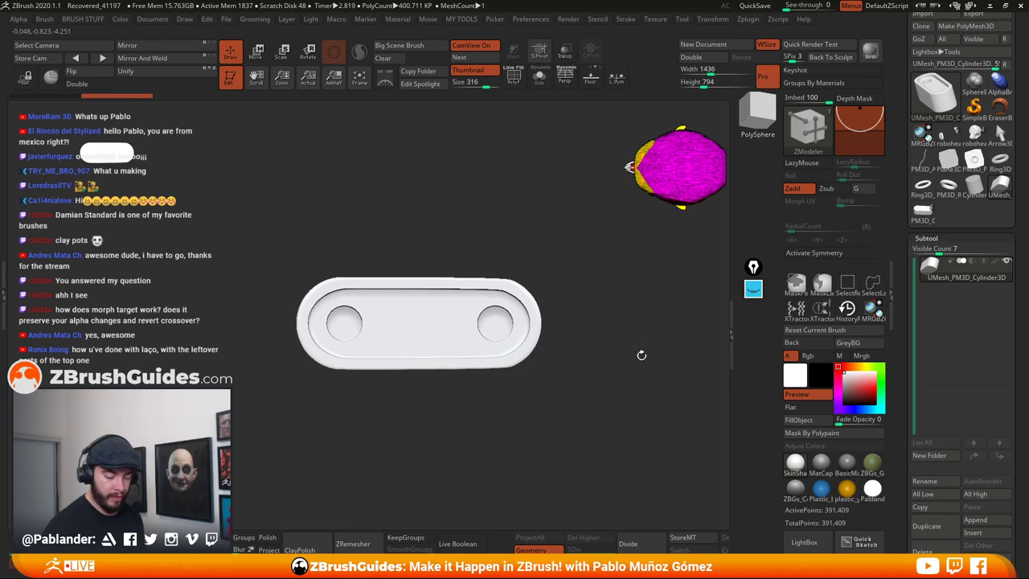
# Dock the Brush palette above the Tool palette and shorten its brush list to the recently used brushes
pyautogui.moveTo(899, 205); pyautogui.dragTo(900, 270)
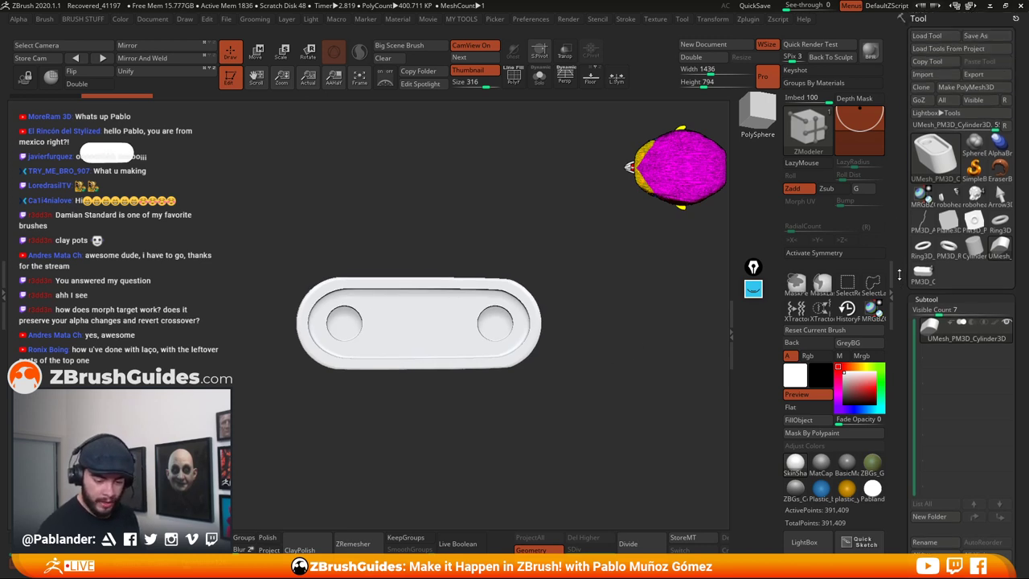
pyautogui.click(45, 19)
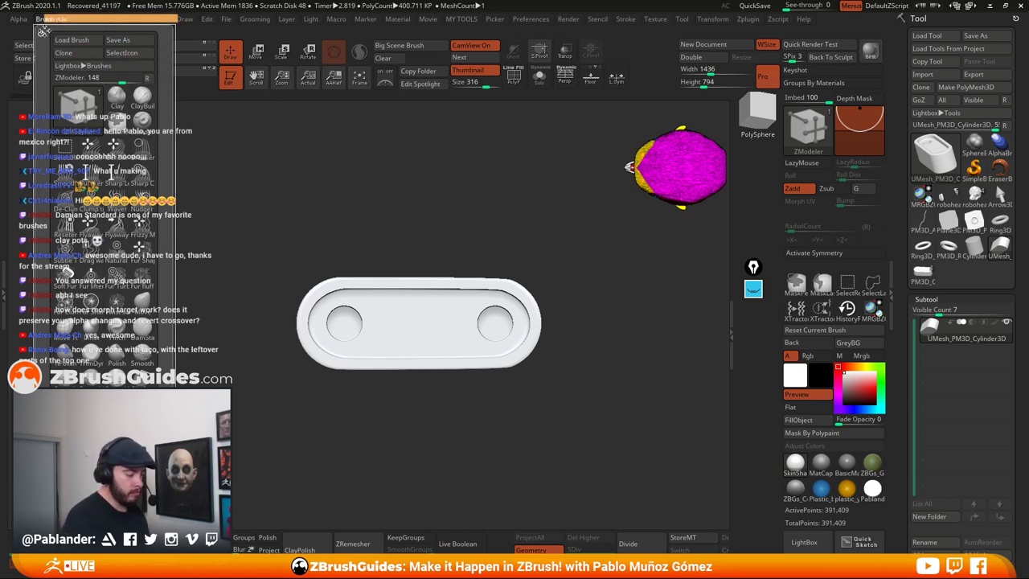
pyautogui.moveTo(44, 30)
pyautogui.mouseDown()
pyautogui.moveTo(723, 121)
pyautogui.moveTo(940, 37)
pyautogui.mouseUp()
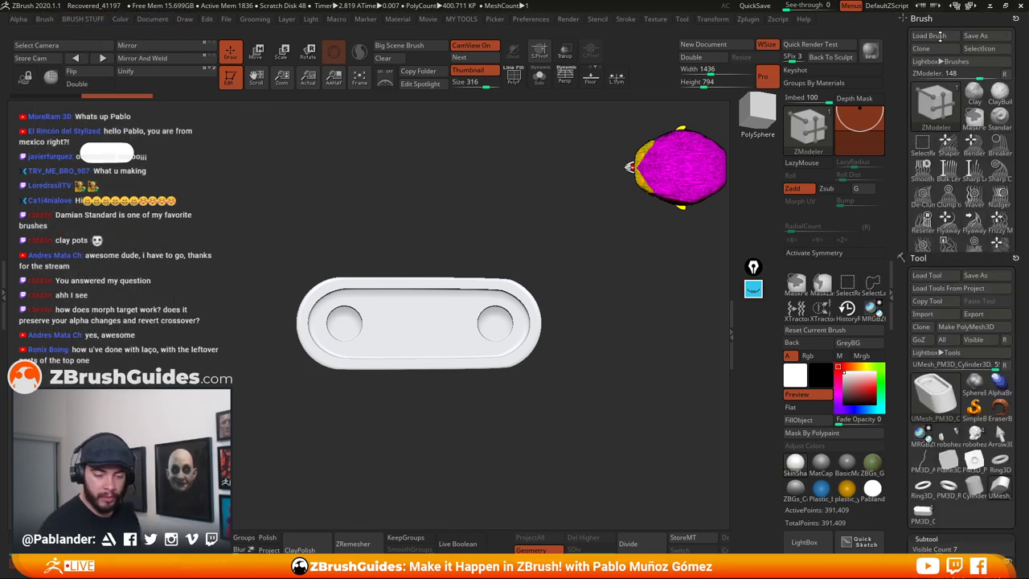
pyautogui.click(1004, 74)
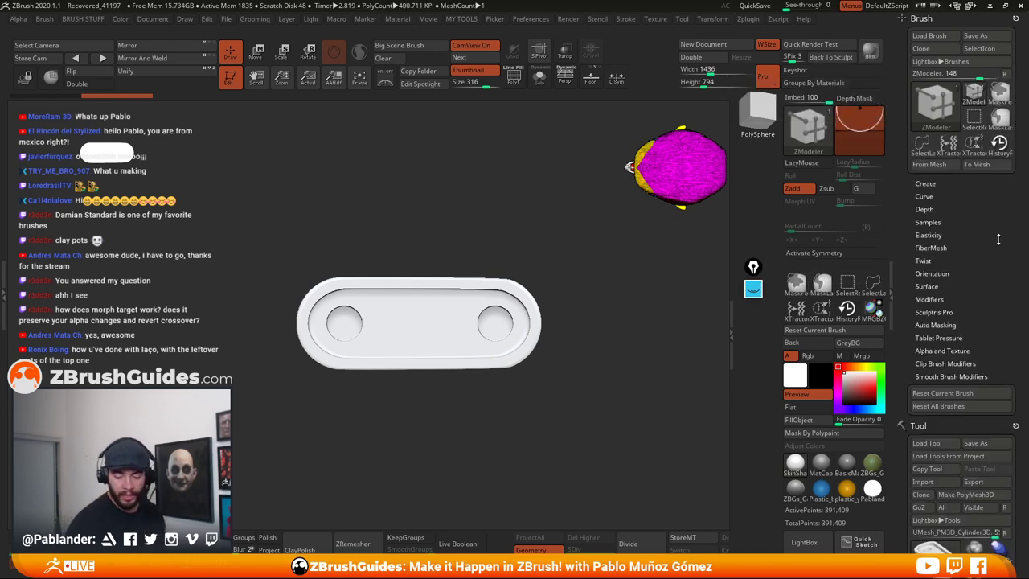
pyautogui.scroll(-5, 978, 345)
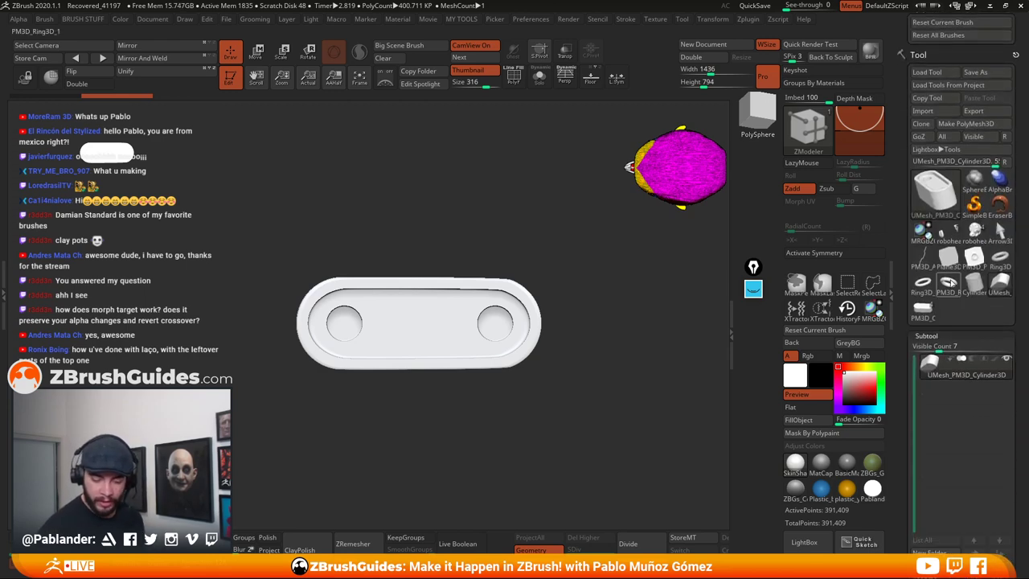
pyautogui.scroll(5, 901, 353)
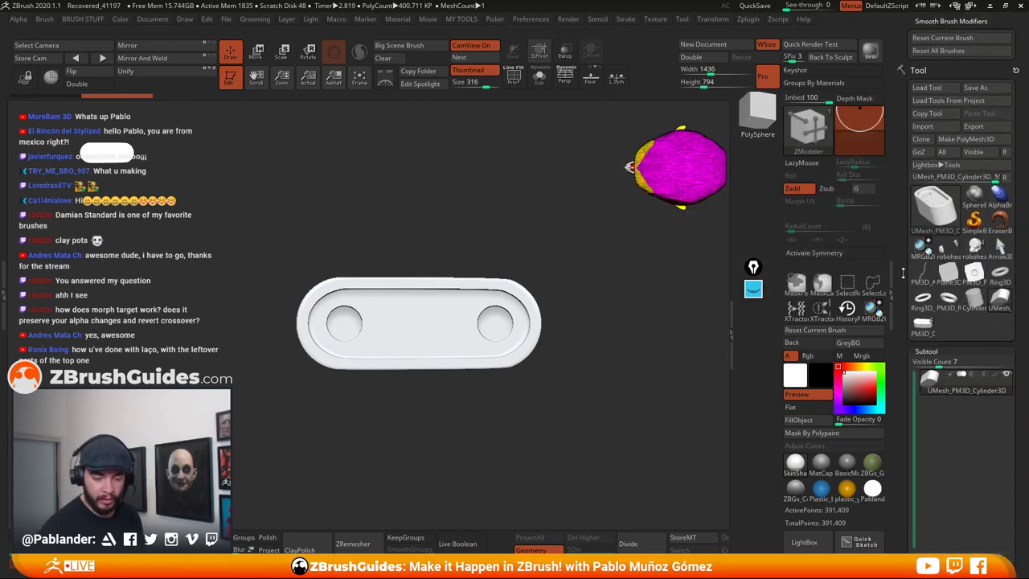
# Activate the Standard sculpting brush
pyautogui.scroll(2, 977, 249)
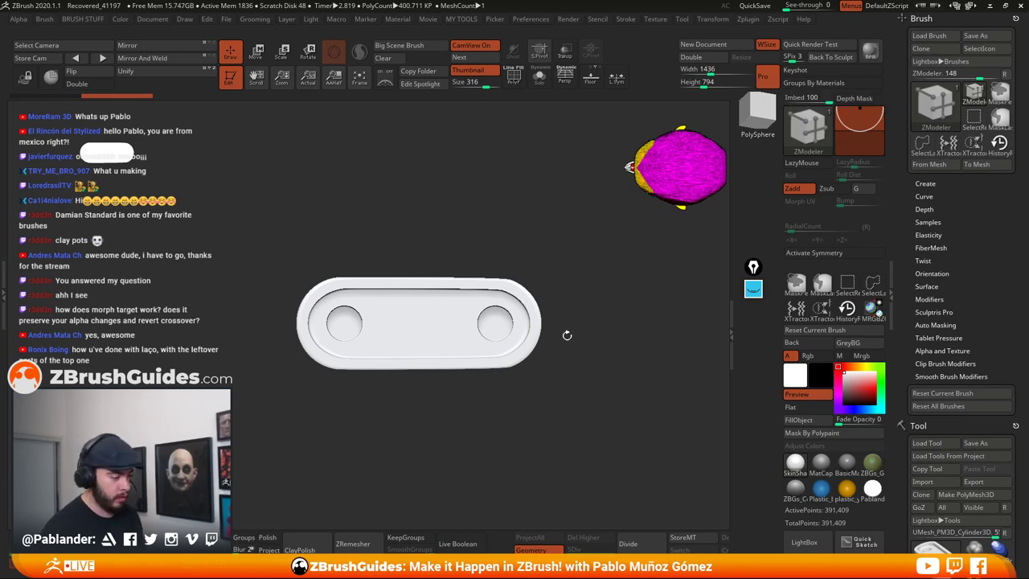
pyautogui.press('b')
pyautogui.press('s')
pyautogui.press('t')
pyautogui.press('b')
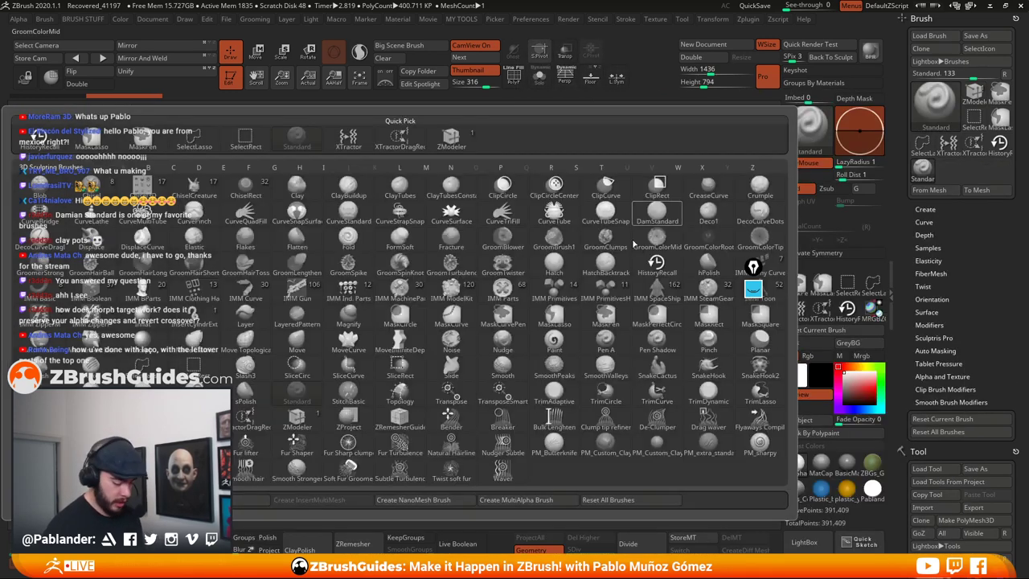
# Clone the Standard brush and convert the copy into a 3D mesh brush from the capsule-shaped plate with two holes
pyautogui.press('d')
pyautogui.click(807, 129)
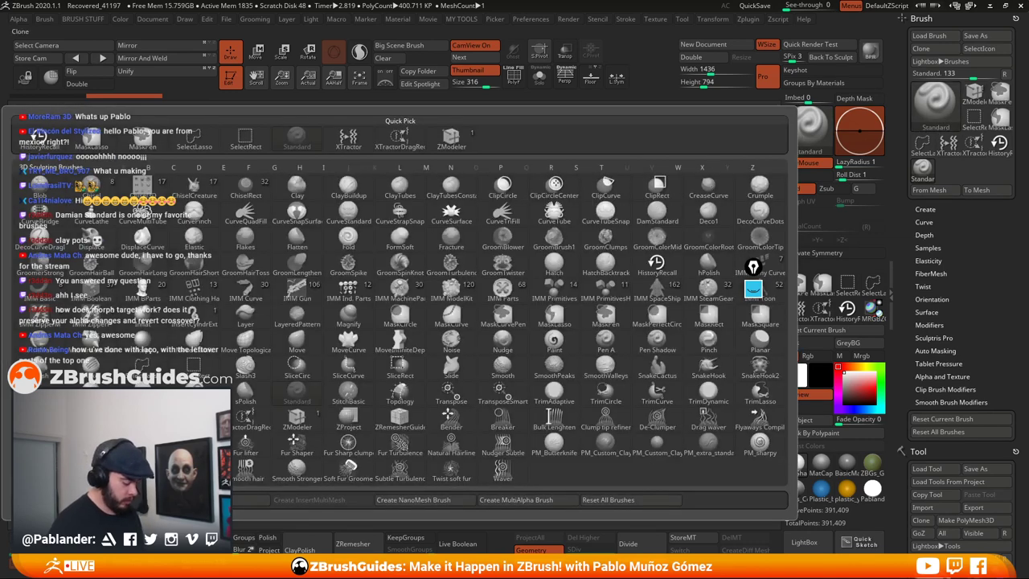
pyautogui.click(271, 497)
pyautogui.click(948, 169)
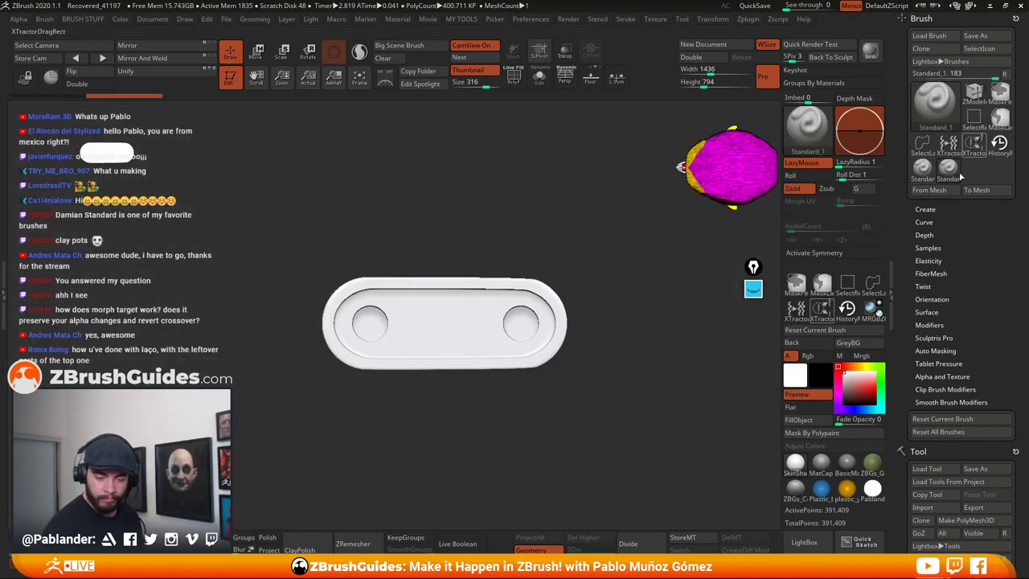
pyautogui.click(929, 190)
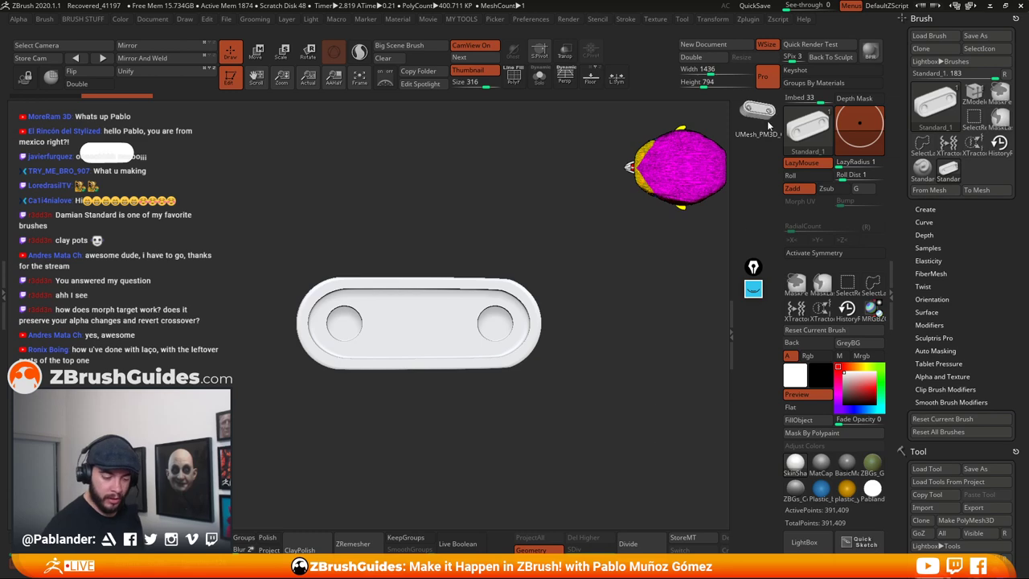
# Switch to the robohead1_2 tool, apply the BasicMaterial, and frame the head in three-quarter view
pyautogui.moveTo(977, 341)
pyautogui.mouseDown()
pyautogui.moveTo(970, 121)
pyautogui.moveTo(996, 193)
pyautogui.mouseUp()
pyautogui.click(979, 161)
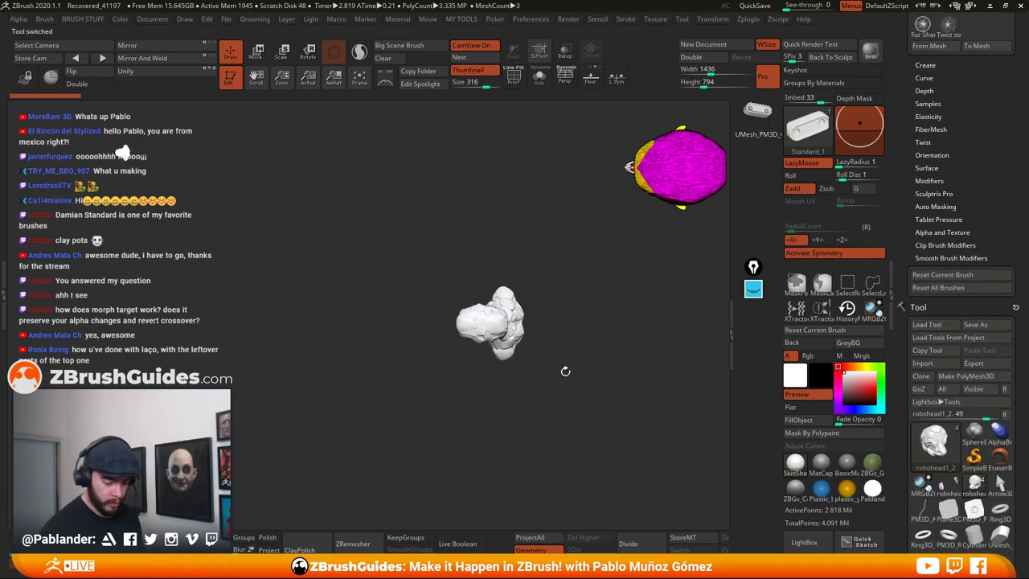
pyautogui.moveTo(565, 371); pyautogui.dragTo(583, 290)
pyautogui.click(832, 463)
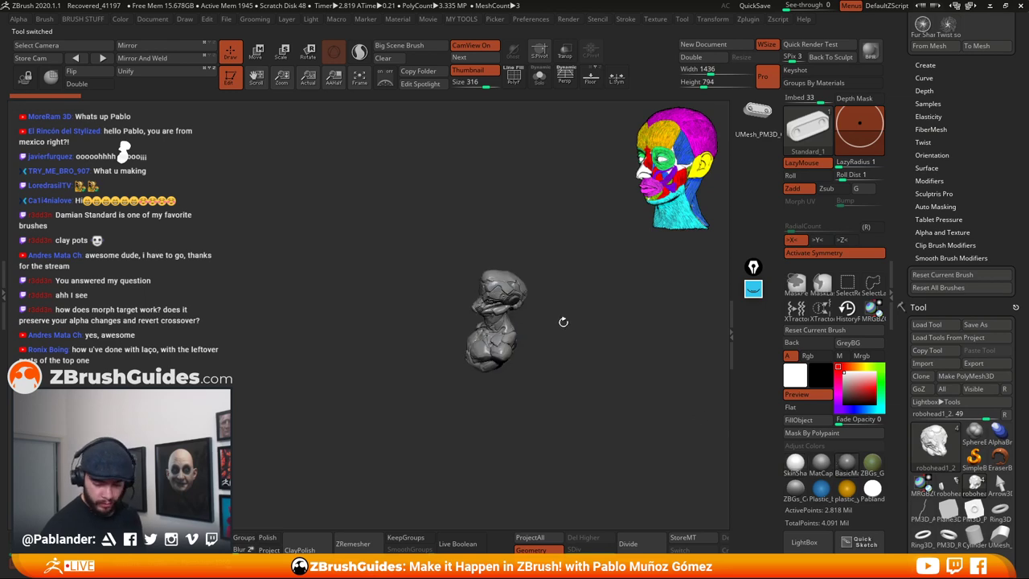
pyautogui.moveTo(905, 344); pyautogui.dragTo(905, 11)
pyautogui.moveTo(695, 384)
pyautogui.keyDown('shift'); pyautogui.mouseDown()
pyautogui.moveTo(597, 386)
pyautogui.moveTo(573, 317)
pyautogui.moveTo(484, 366)
pyautogui.moveTo(500, 321)
pyautogui.moveTo(516, 317)
pyautogui.mouseUp(); pyautogui.keyUp('shift')
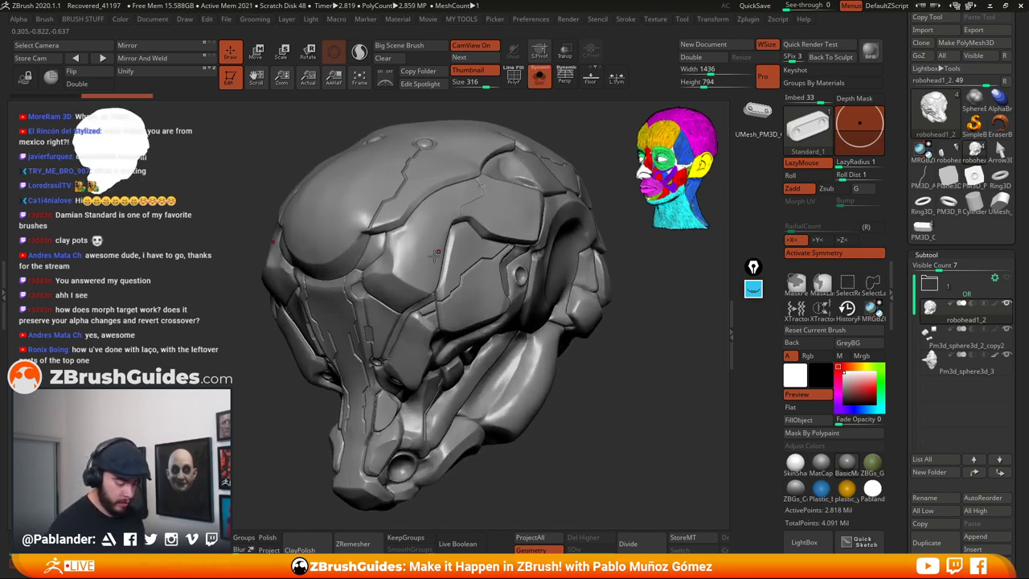
# Set the cloned brush to the DragRect stroke with Z Intensity 57 and Focal Shift -89
pyautogui.press('b')
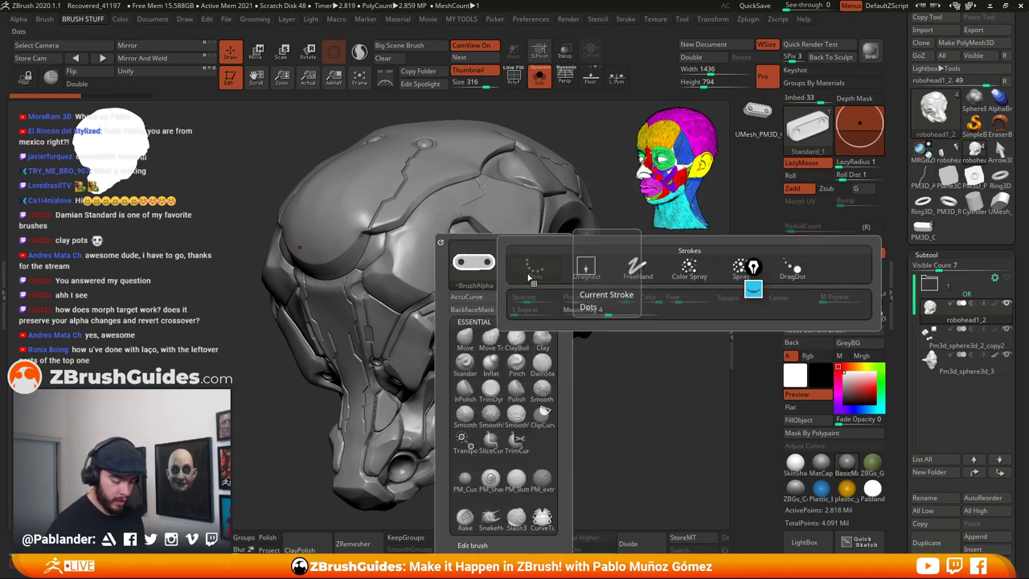
pyautogui.click(587, 270)
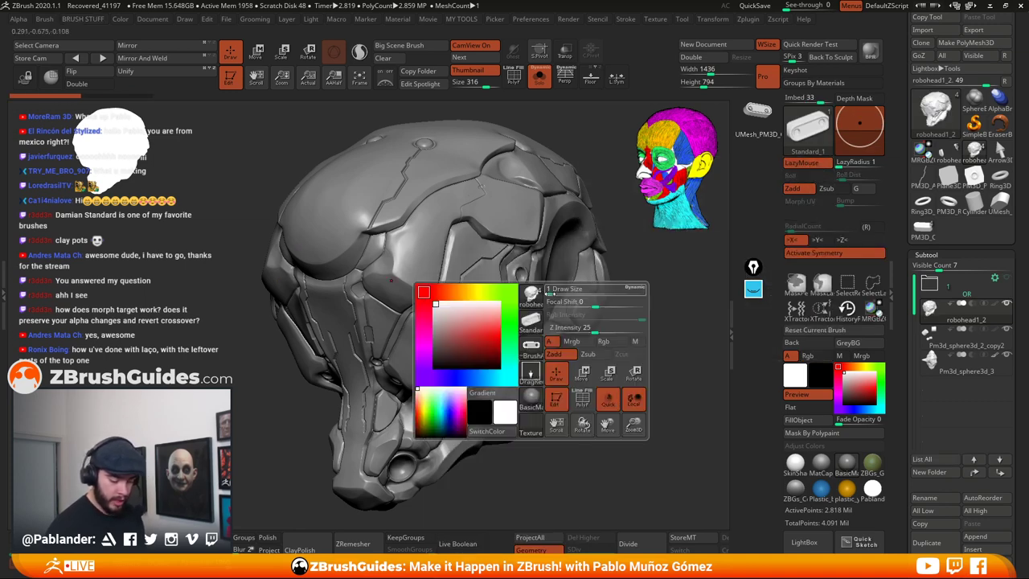
pyautogui.press('space')
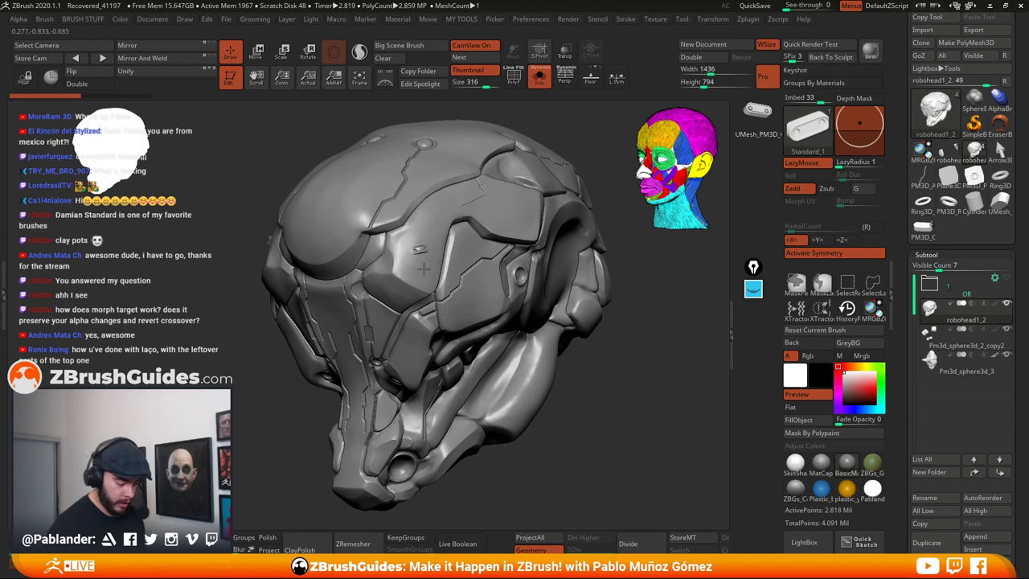
pyautogui.press('space')
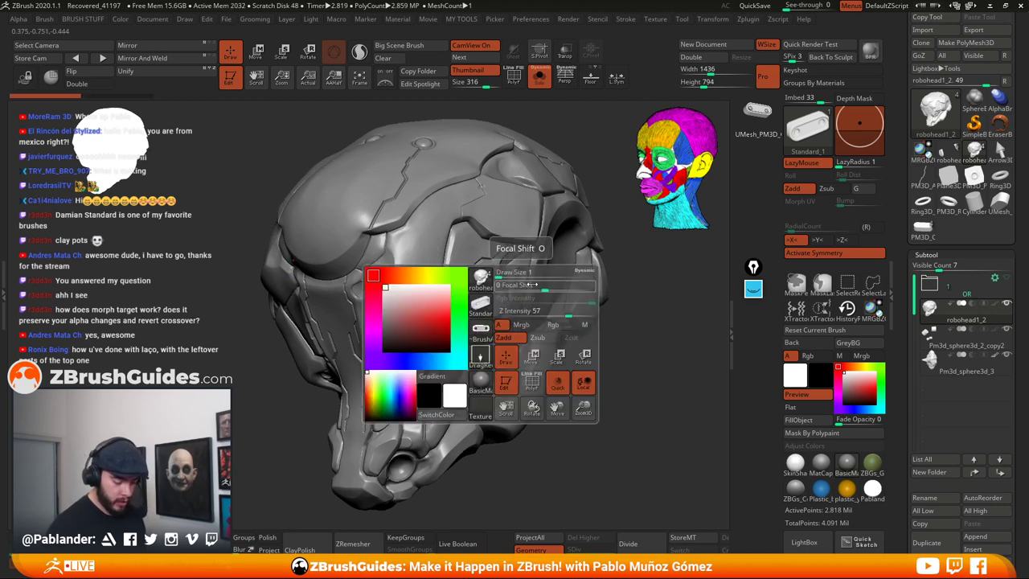
pyautogui.moveTo(532, 285); pyautogui.dragTo(504, 286)
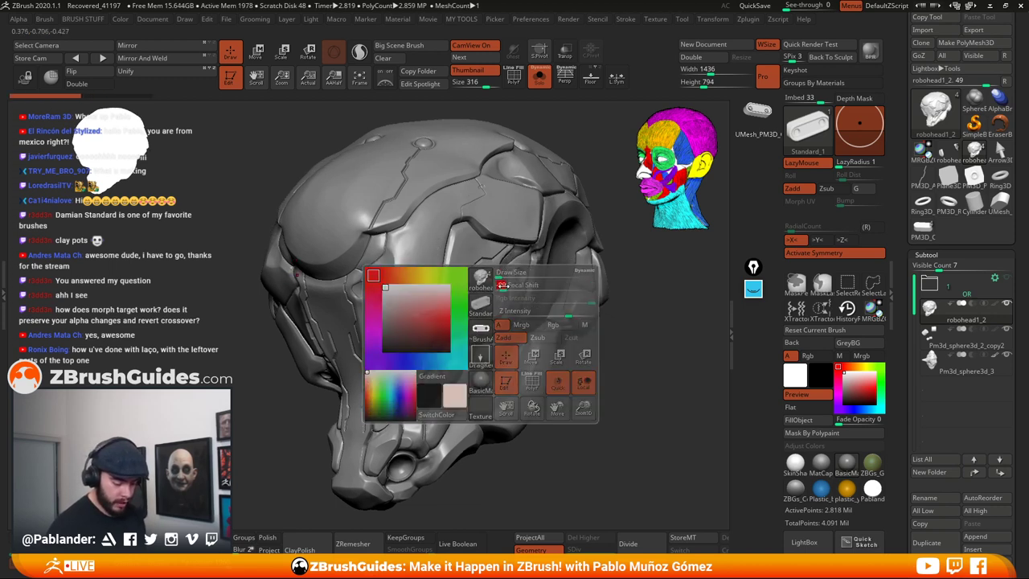
# Try stamping the capsule plate as a raised detail on the panel beside the forehead dome
pyautogui.moveTo(475, 244); pyautogui.dragTo(472, 234)
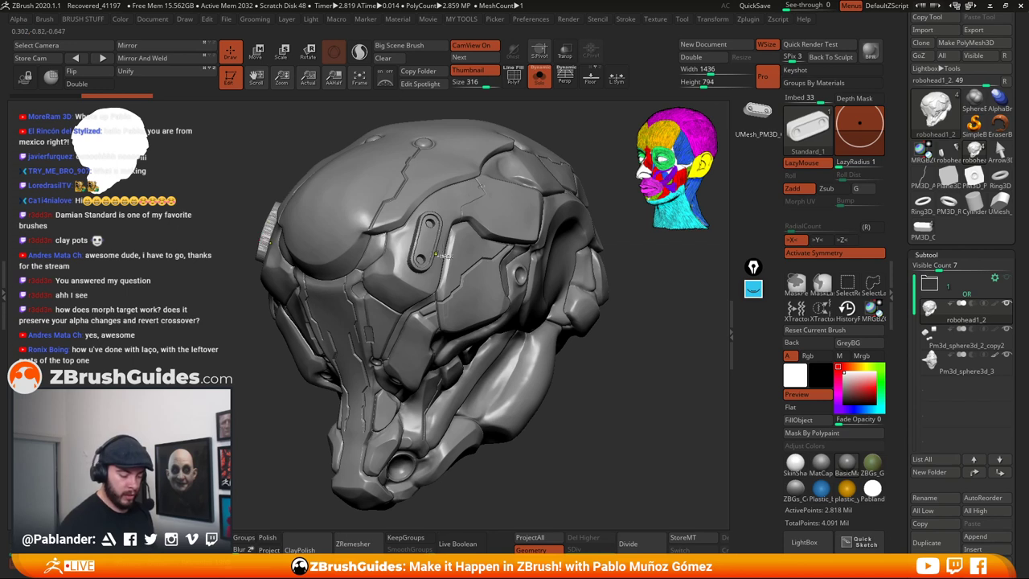
pyautogui.hotkey('ctrl', 'z')
pyautogui.moveTo(436, 236)
pyautogui.mouseDown()
pyautogui.moveTo(431, 256)
pyautogui.moveTo(441, 250)
pyautogui.mouseUp()
pyautogui.hotkey('ctrl', 'z')
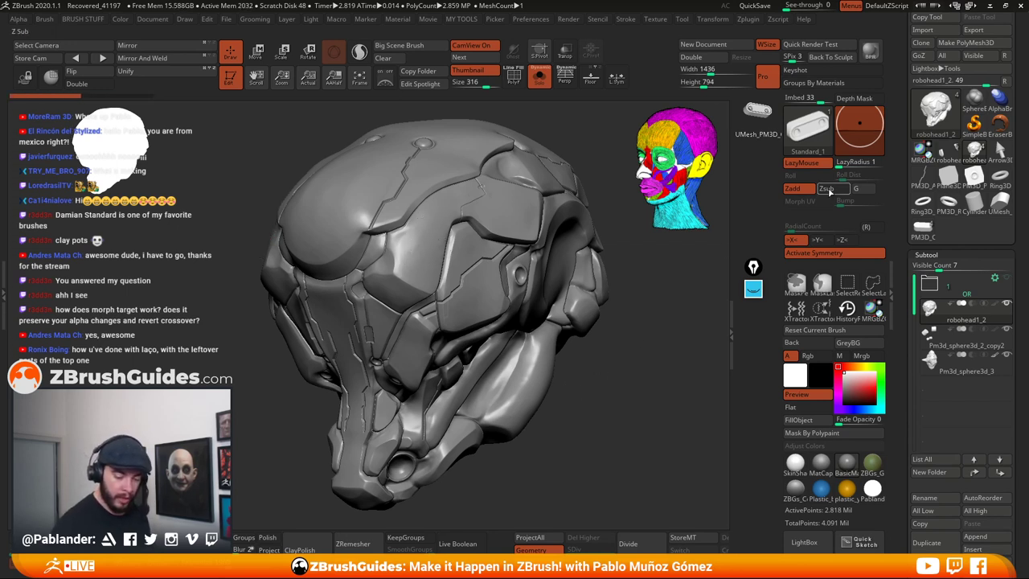
# Switch the brush to Zsub with Z Intensity 40 and stamp a small recessed capsule on the panel beside the forehead dome
pyautogui.click(829, 190)
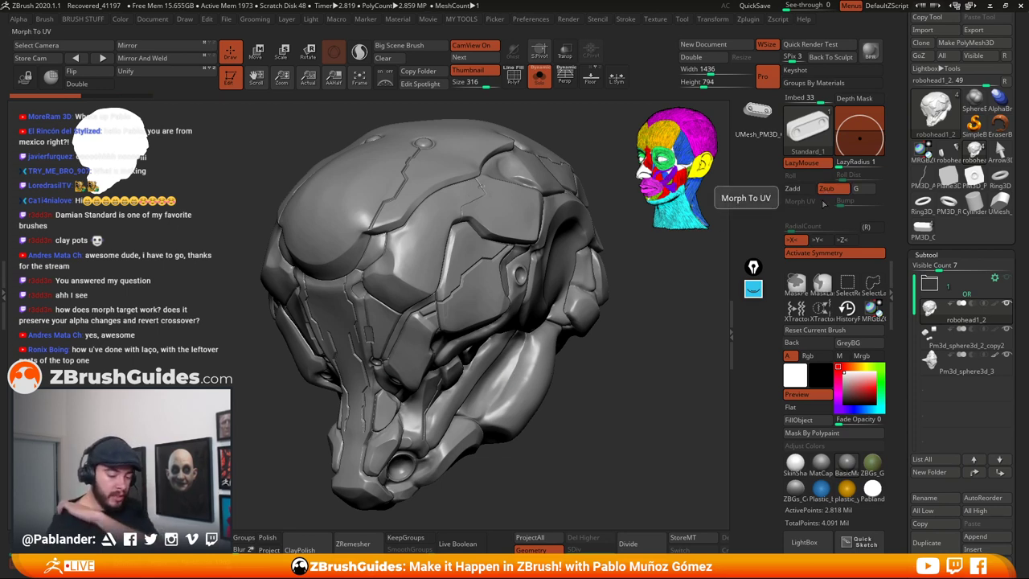
pyautogui.press('space')
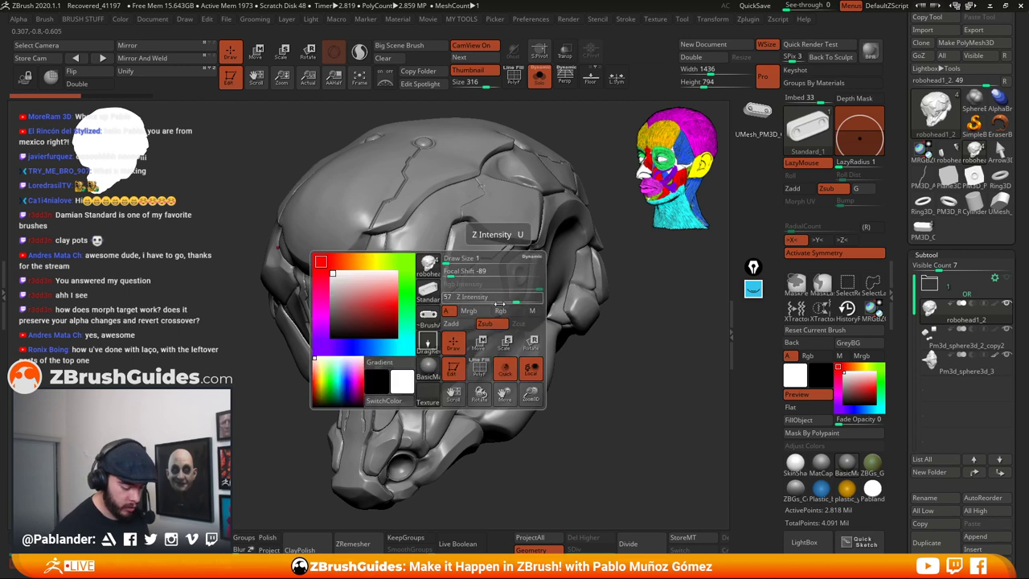
pyautogui.moveTo(418, 239)
pyautogui.mouseDown()
pyautogui.moveTo(414, 276)
pyautogui.moveTo(453, 244)
pyautogui.mouseUp()
pyautogui.press('space')
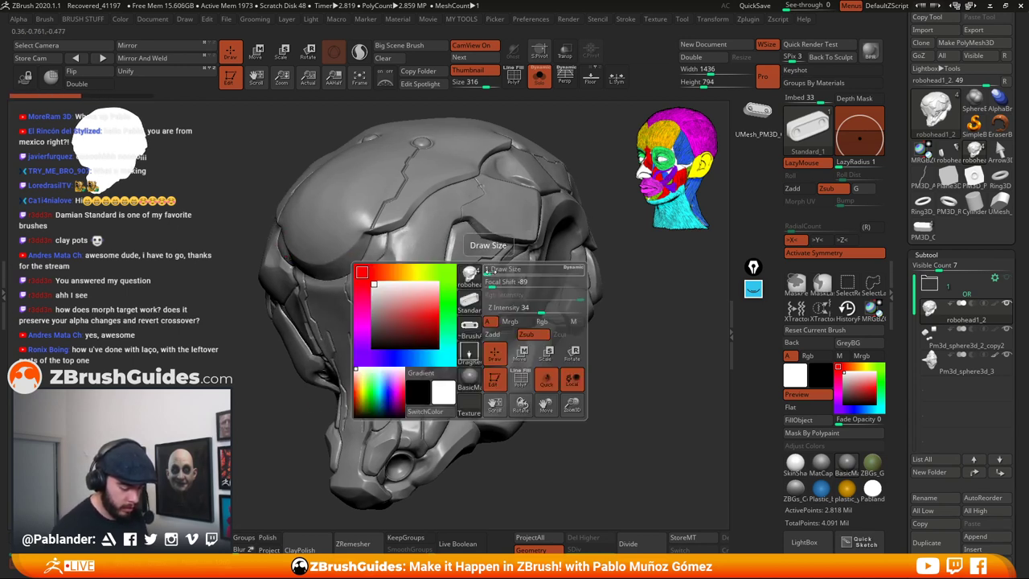
pyautogui.moveTo(537, 309); pyautogui.dragTo(545, 309)
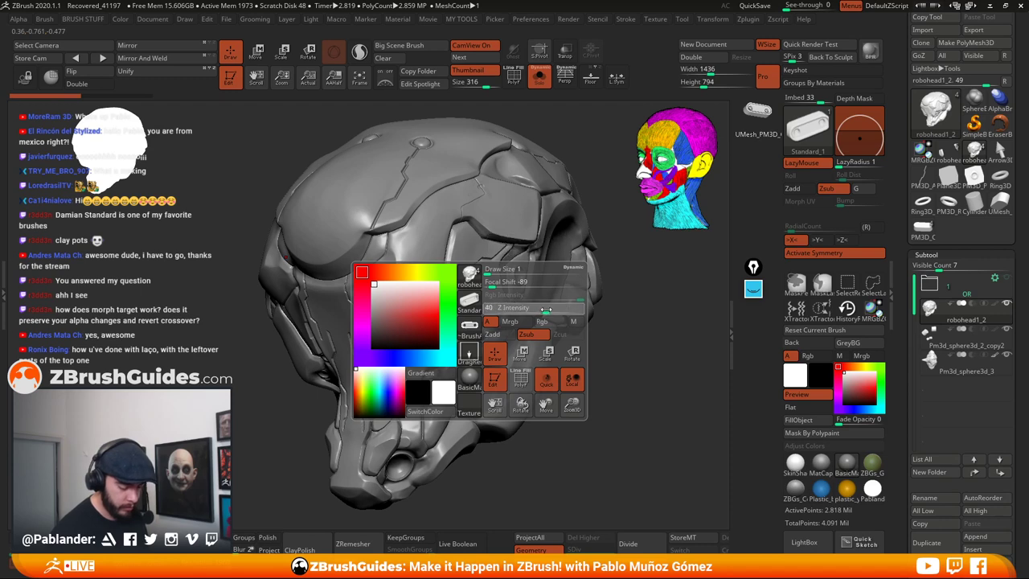
pyautogui.moveTo(431, 272); pyautogui.dragTo(448, 253)
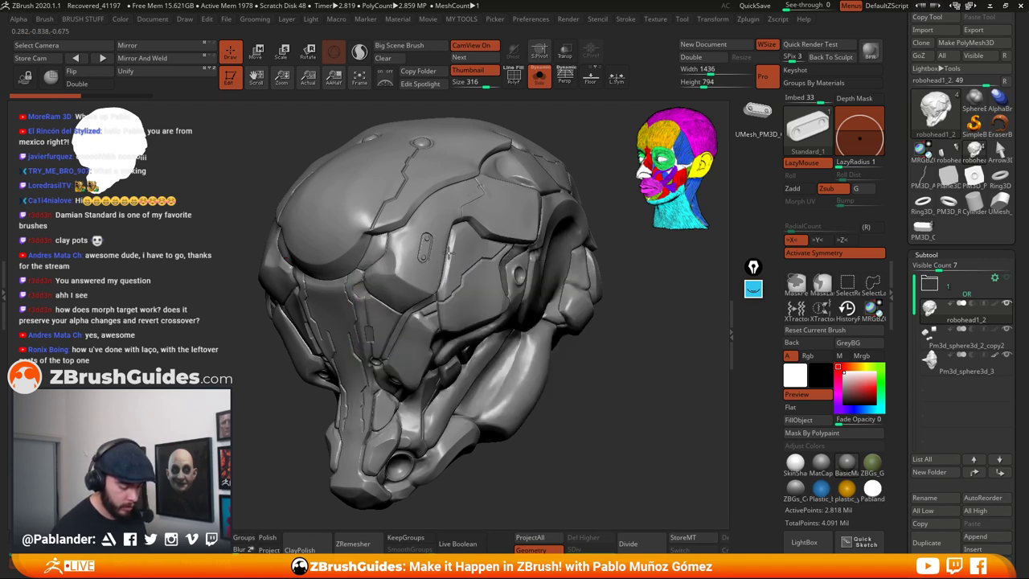
# Store a morph target for the robot head
pyautogui.moveTo(618, 384); pyautogui.dragTo(597, 382)
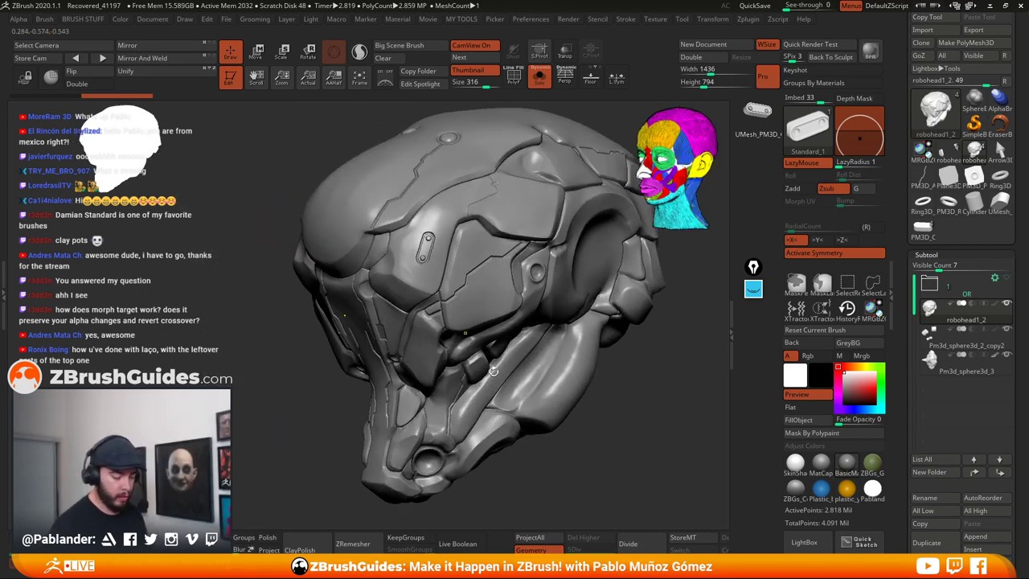
pyautogui.moveTo(476, 349); pyautogui.dragTo(475, 298, button='right')
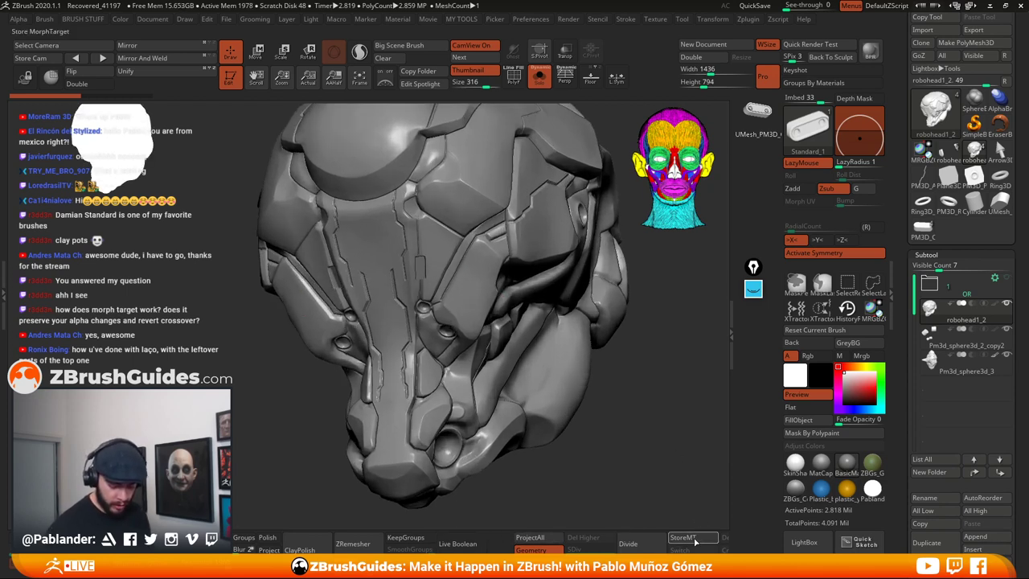
pyautogui.press('ctrl')
pyautogui.keyDown('ctrl'); pyautogui.moveTo(502, 543); pyautogui.dragTo(450, 543); pyautogui.keyUp('ctrl')
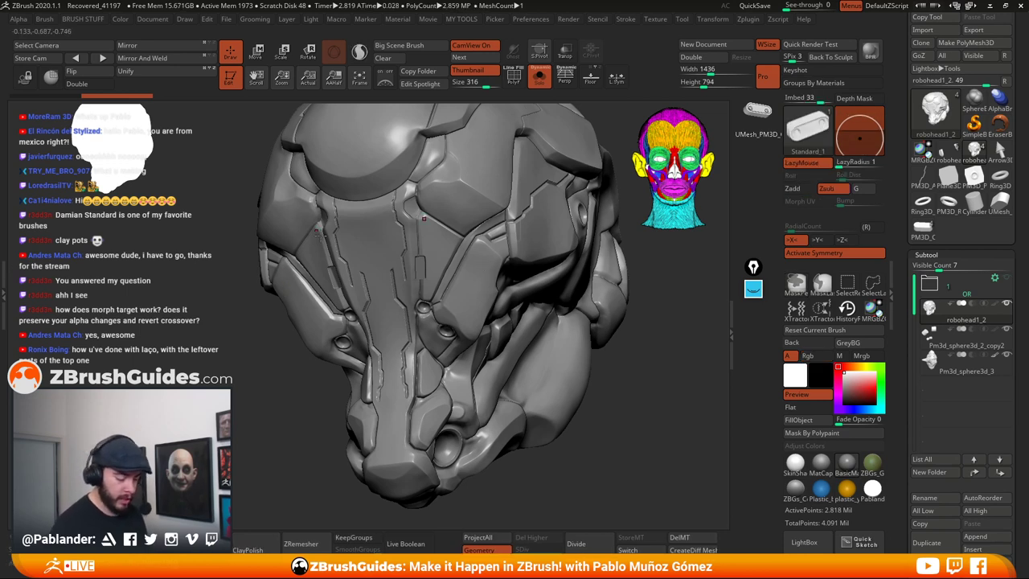
# Try stamping the recessed capsule on the brow panel and on the face plate beneath it
pyautogui.moveTo(320, 233); pyautogui.dragTo(477, 261, button='right')
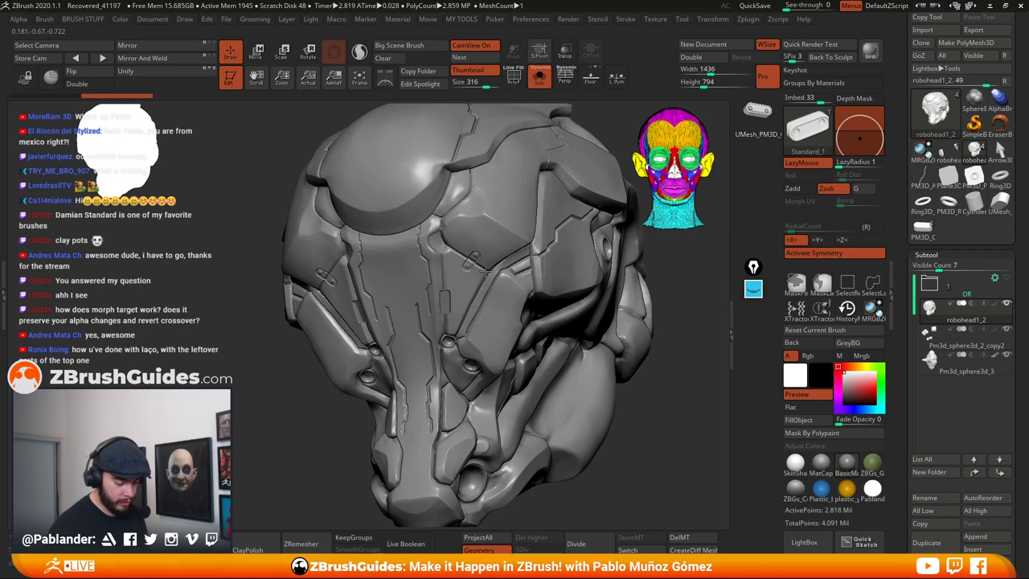
pyautogui.moveTo(551, 337); pyautogui.dragTo(492, 273, button='right')
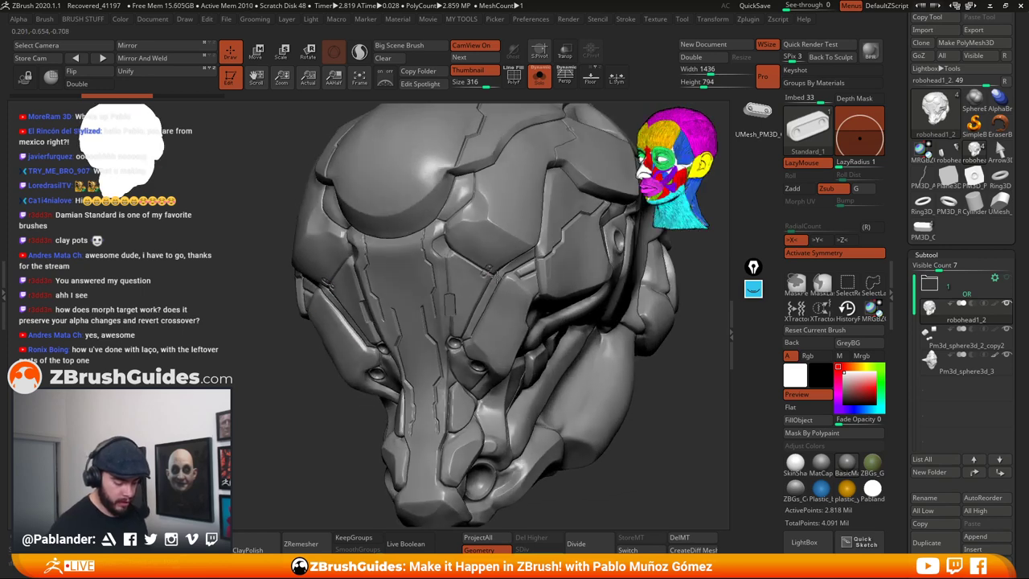
pyautogui.moveTo(498, 277)
pyautogui.mouseDown(button='right')
pyautogui.moveTo(565, 286)
pyautogui.moveTo(492, 273)
pyautogui.mouseUp(button='right')
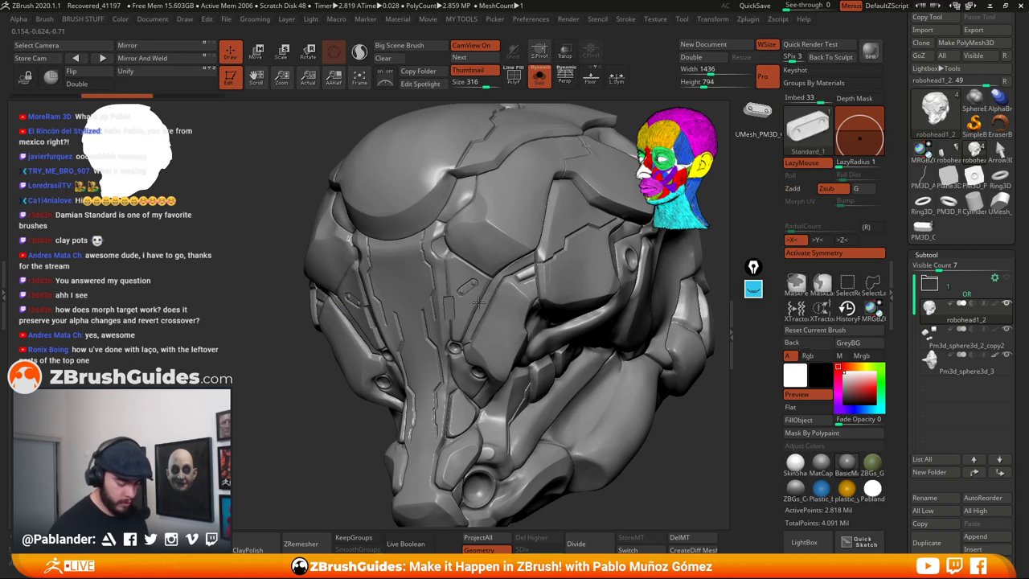
pyautogui.keyDown('shift'); pyautogui.moveTo(547, 311); pyautogui.dragTo(568, 324, button='right'); pyautogui.keyUp('shift')
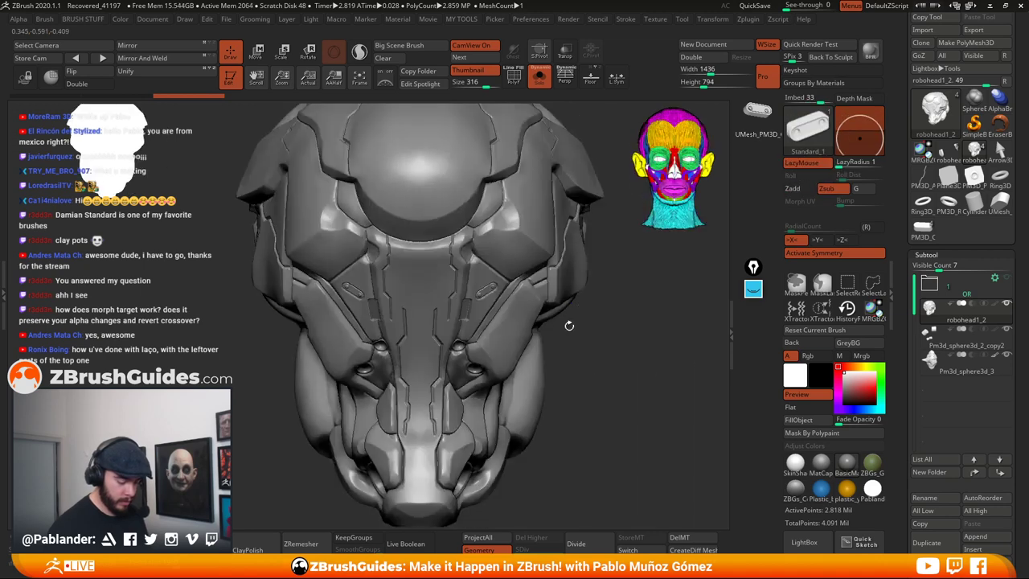
pyautogui.hotkey('ctrl', 'z')
# Stamp recessed capsules on the side panel next to the round bolt and on the cheek strip above the jaw
pyautogui.moveTo(547, 217); pyautogui.dragTo(529, 256, button='right')
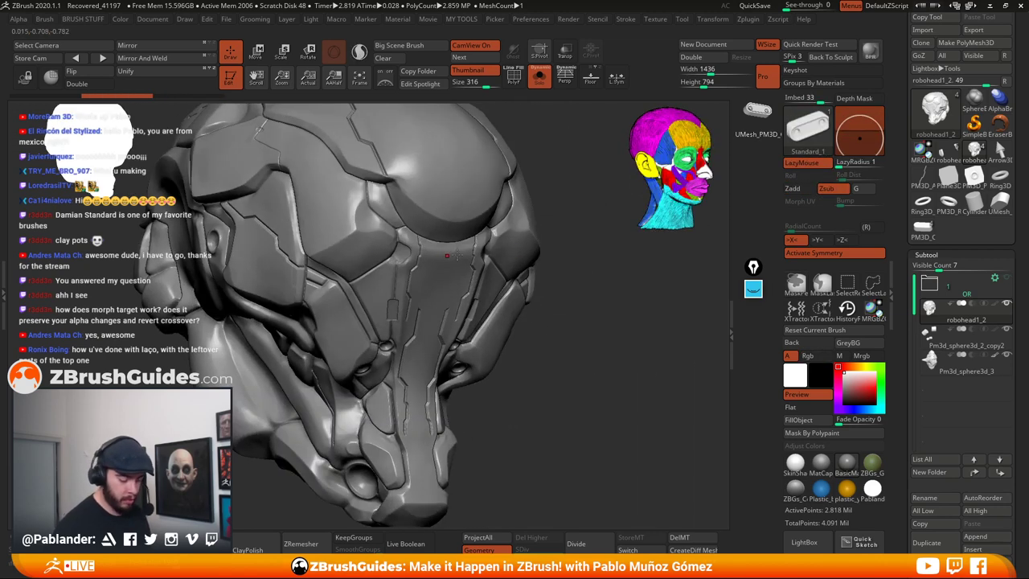
pyautogui.keyDown('alt'); pyautogui.moveTo(447, 241); pyautogui.dragTo(492, 269, button='right'); pyautogui.keyUp('alt')
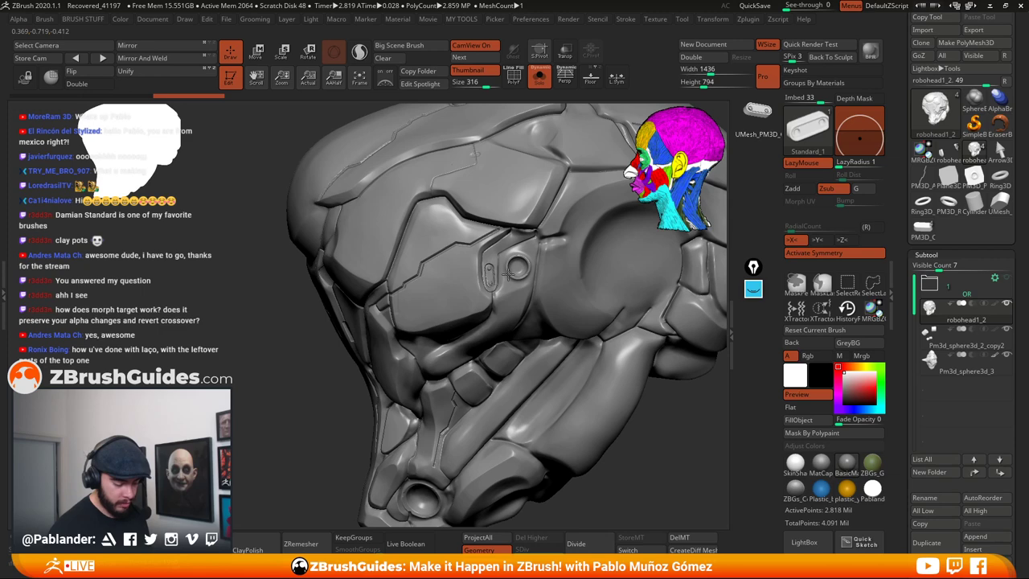
pyautogui.moveTo(534, 282)
pyautogui.mouseDown(button='right')
pyautogui.moveTo(537, 338)
pyautogui.moveTo(529, 315)
pyautogui.moveTo(500, 325)
pyautogui.moveTo(487, 313)
pyautogui.moveTo(498, 294)
pyautogui.moveTo(447, 361)
pyautogui.mouseUp(button='right')
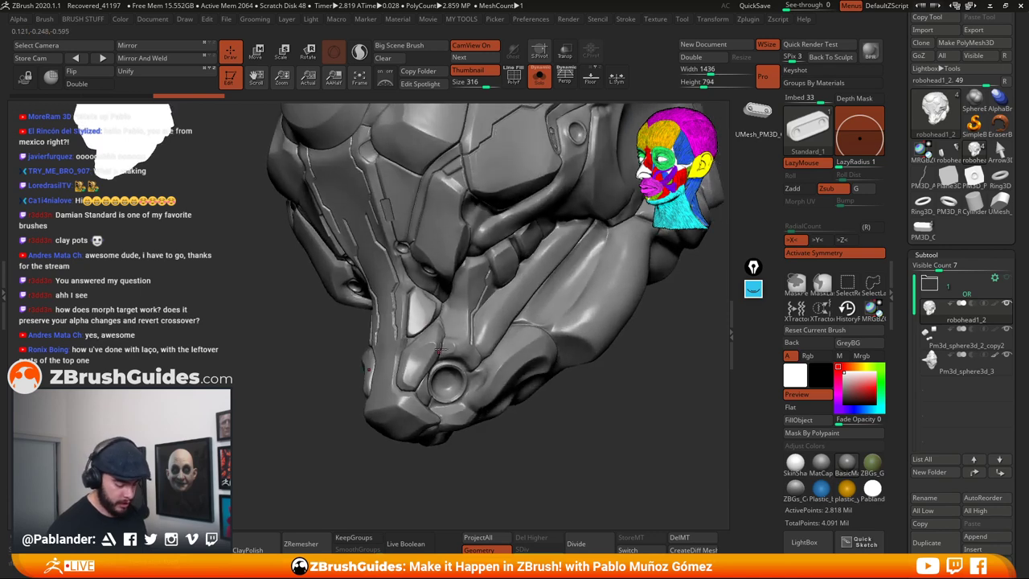
pyautogui.moveTo(482, 296)
pyautogui.mouseDown(button='right')
pyautogui.moveTo(534, 269)
pyautogui.moveTo(456, 233)
pyautogui.mouseUp(button='right')
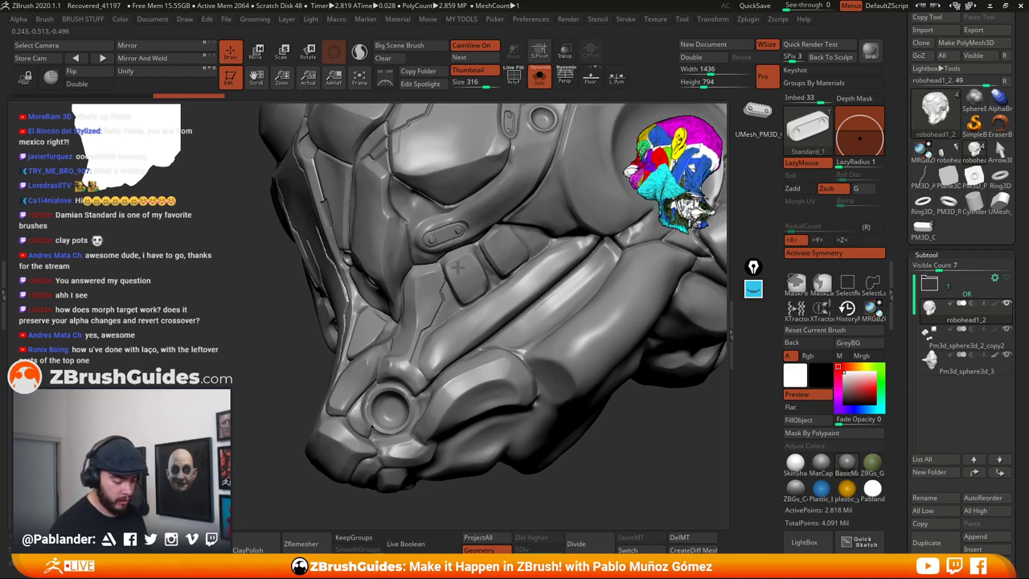
# Stamp a small capsule on the seam of the upper side panel and a larger one on the panel above the ear socket
pyautogui.moveTo(457, 268)
pyautogui.mouseDown(button='right')
pyautogui.moveTo(506, 272)
pyautogui.moveTo(464, 233)
pyautogui.moveTo(434, 245)
pyautogui.moveTo(444, 230)
pyautogui.mouseUp(button='right')
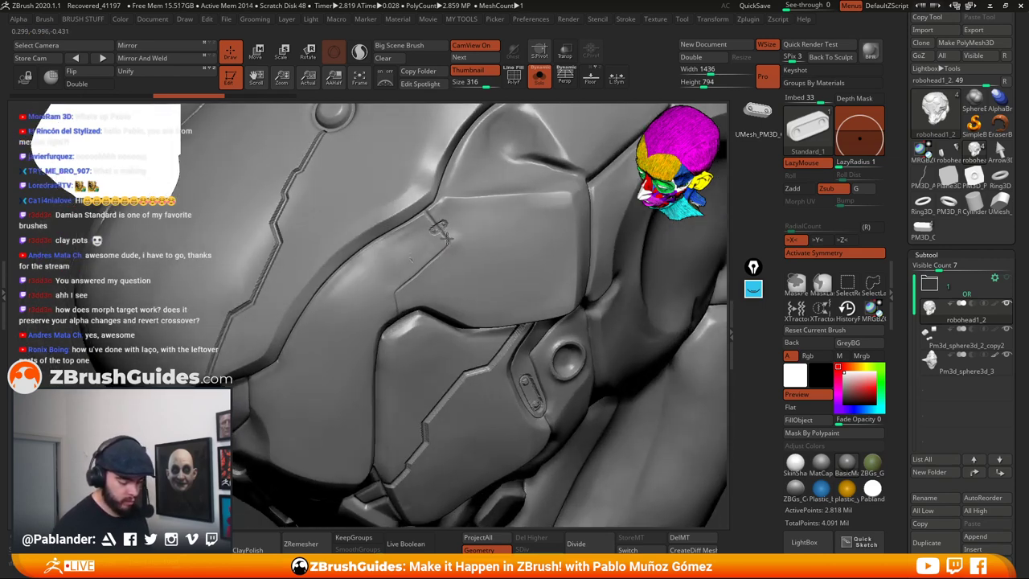
pyautogui.moveTo(447, 240); pyautogui.dragTo(448, 241)
pyautogui.moveTo(507, 262); pyautogui.dragTo(499, 296, button='right')
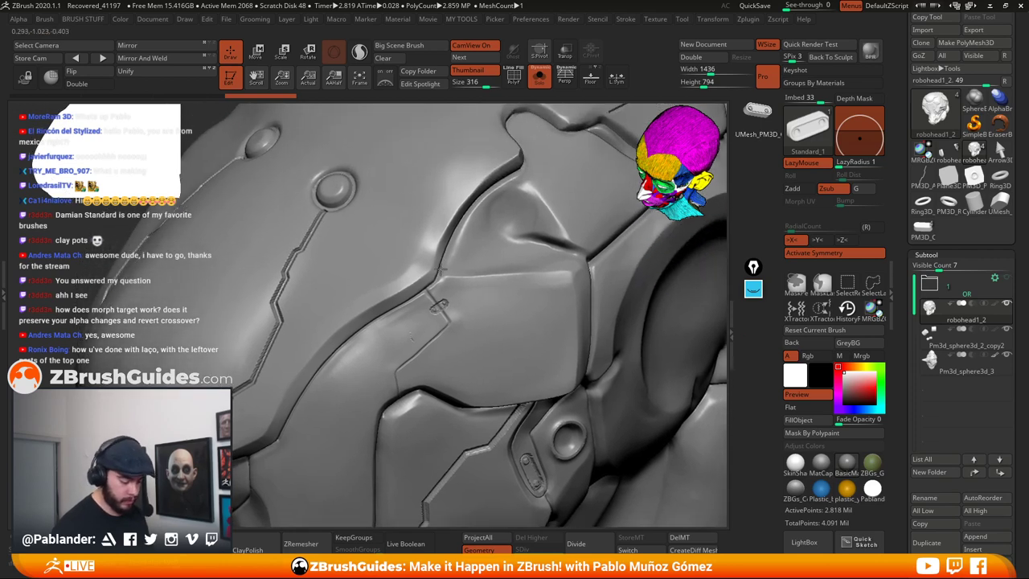
pyautogui.keyDown('ctrl'); pyautogui.moveTo(436, 300); pyautogui.dragTo(468, 240, button='right'); pyautogui.keyUp('ctrl')
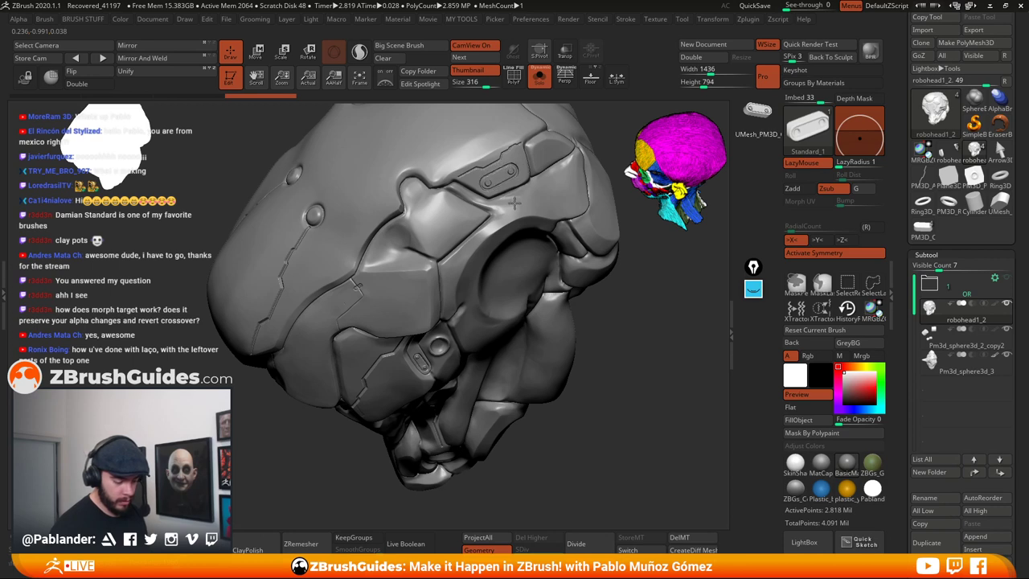
pyautogui.moveTo(511, 199)
pyautogui.mouseDown(button='right')
pyautogui.moveTo(553, 312)
pyautogui.moveTo(553, 298)
pyautogui.moveTo(585, 328)
pyautogui.moveTo(627, 328)
pyautogui.moveTo(509, 367)
pyautogui.moveTo(482, 354)
pyautogui.moveTo(498, 400)
pyautogui.moveTo(492, 385)
pyautogui.moveTo(434, 370)
pyautogui.moveTo(482, 331)
pyautogui.moveTo(476, 302)
pyautogui.moveTo(393, 288)
pyautogui.moveTo(387, 314)
pyautogui.moveTo(465, 351)
pyautogui.mouseUp(button='right')
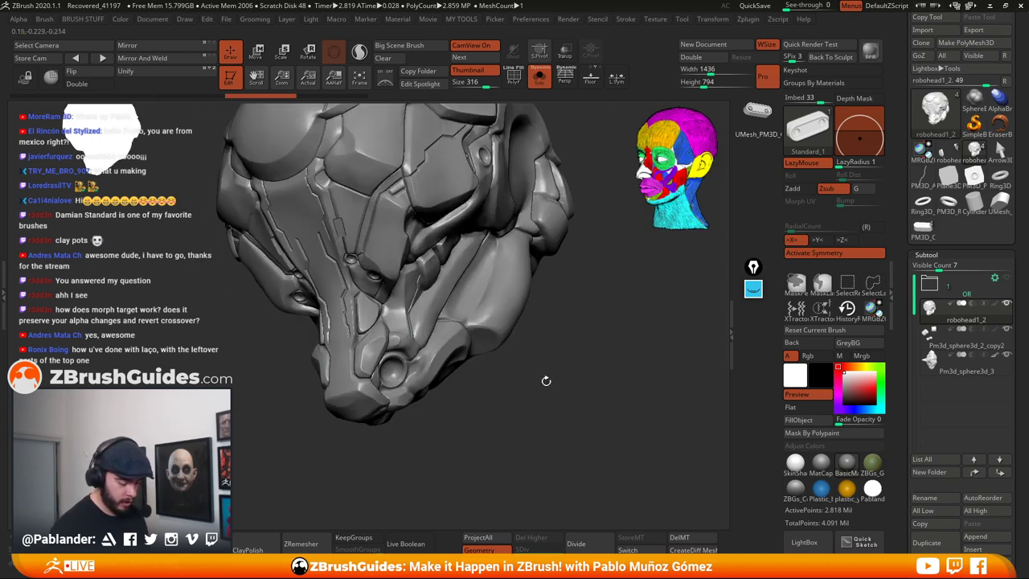
# Stamp small capsules on the two side tabs of the block beneath the snout and set the brush to Zadd
pyautogui.moveTo(545, 380)
pyautogui.mouseDown(button='right')
pyautogui.moveTo(558, 392)
pyautogui.moveTo(576, 349)
pyautogui.moveTo(571, 360)
pyautogui.moveTo(558, 307)
pyautogui.mouseUp(button='right')
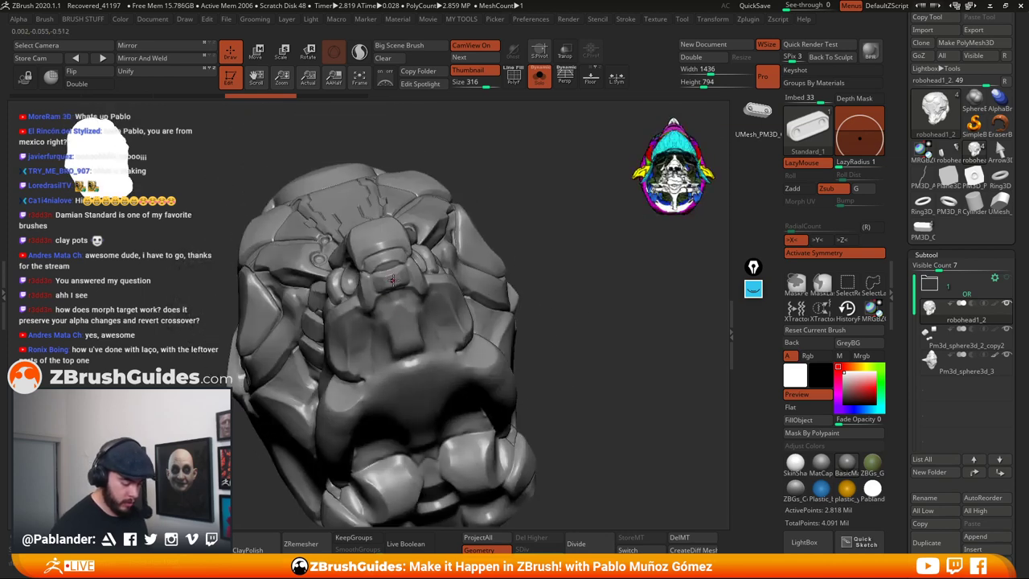
pyautogui.keyDown('ctrl'); pyautogui.moveTo(392, 279); pyautogui.dragTo(423, 278, button='right'); pyautogui.keyUp('ctrl')
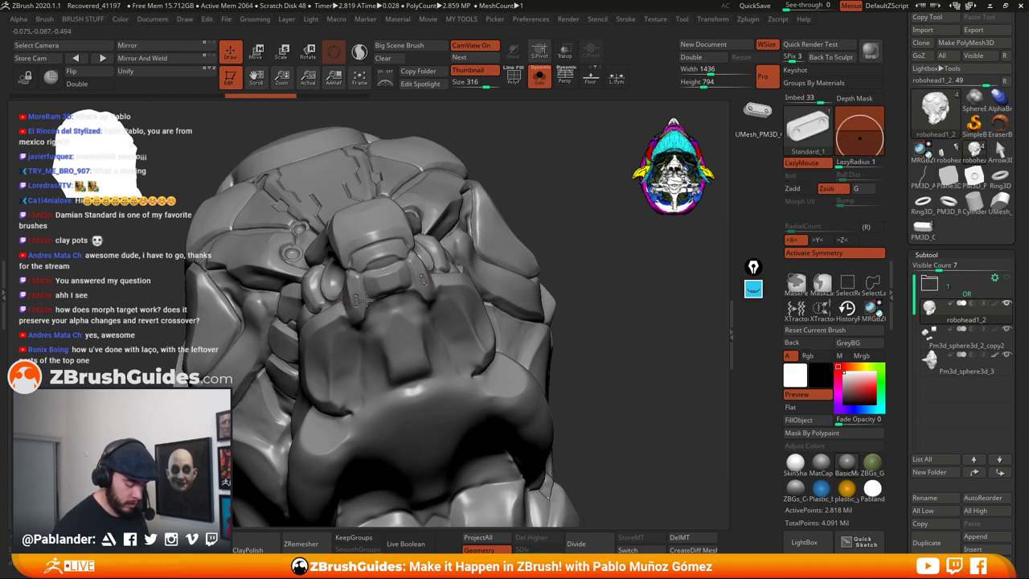
pyautogui.click(800, 190)
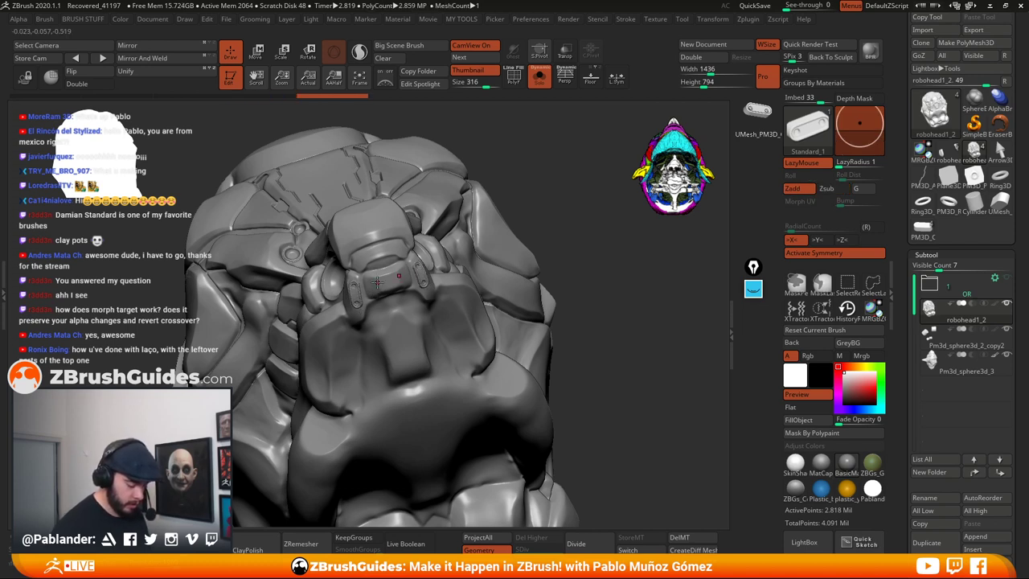
pyautogui.moveTo(374, 290)
pyautogui.mouseDown(button='right')
pyautogui.moveTo(465, 312)
pyautogui.moveTo(462, 351)
pyautogui.moveTo(489, 378)
pyautogui.moveTo(577, 399)
pyautogui.moveTo(568, 429)
pyautogui.mouseUp(button='right')
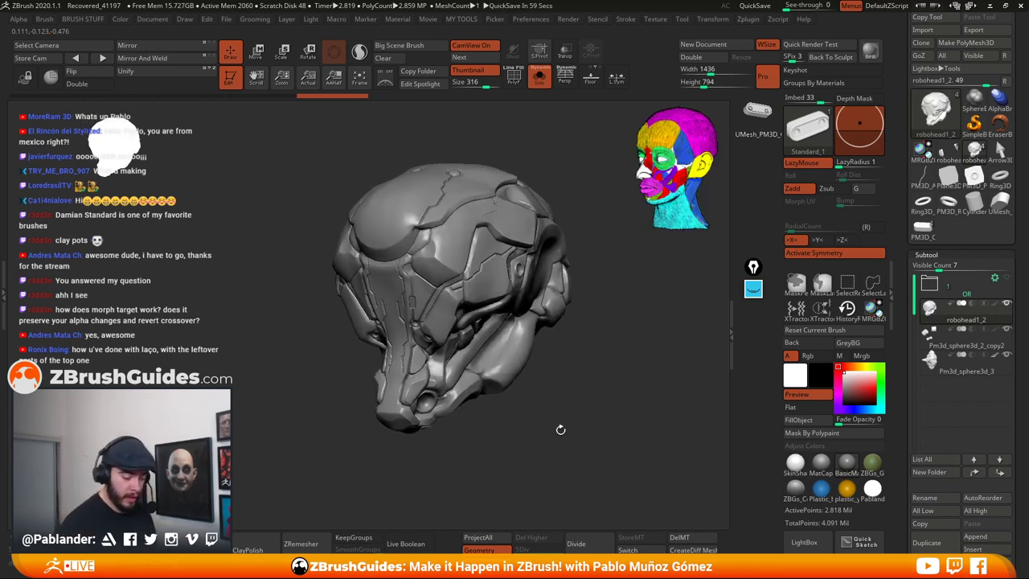
pyautogui.moveTo(602, 360)
pyautogui.mouseDown(button='right')
pyautogui.moveTo(592, 351)
pyautogui.moveTo(570, 386)
pyautogui.moveTo(607, 341)
pyautogui.mouseUp(button='right')
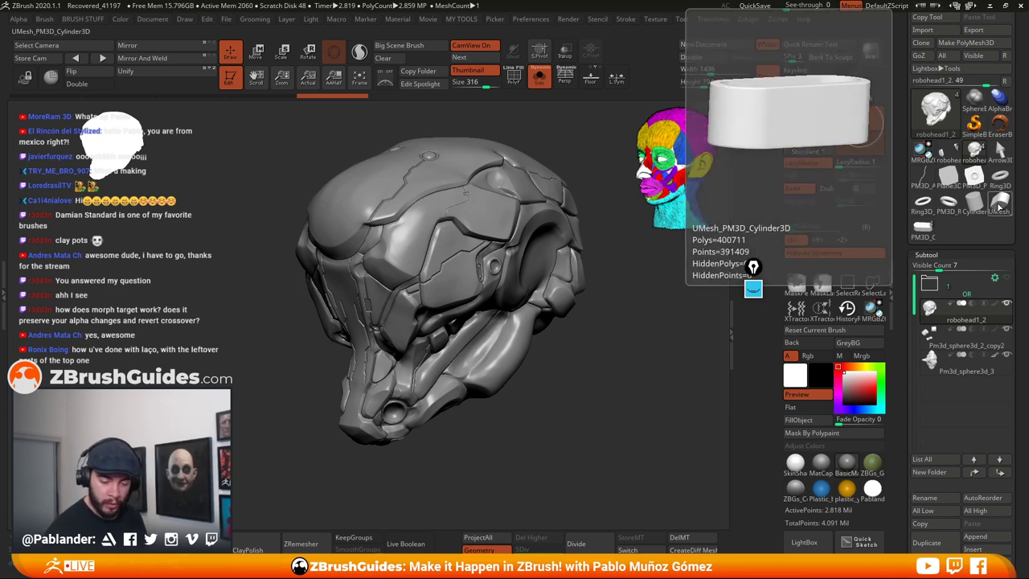
# Switch to the UMesh_PM3D_Cylinder3D mesh, mask one half and stretch it into a longer capsule
pyautogui.click(997, 207)
pyautogui.keyDown('ctrl'); pyautogui.moveTo(594, 364); pyautogui.dragTo(627, 307, button='right'); pyautogui.keyUp('ctrl')
pyautogui.moveTo(628, 306); pyautogui.dragTo(557, 392)
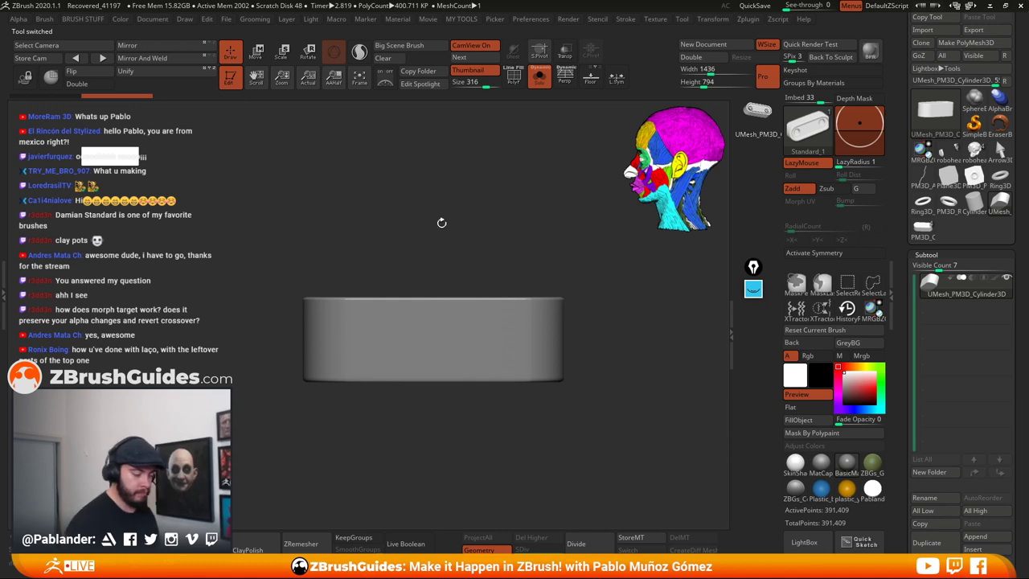
pyautogui.moveTo(441, 223); pyautogui.dragTo(441, 234)
pyautogui.keyDown('alt'); pyautogui.moveTo(395, 180); pyautogui.dragTo(372, 184); pyautogui.keyUp('alt')
pyautogui.press('w')
pyautogui.keyDown('shift'); pyautogui.moveTo(474, 193); pyautogui.dragTo(467, 167); pyautogui.keyUp('shift')
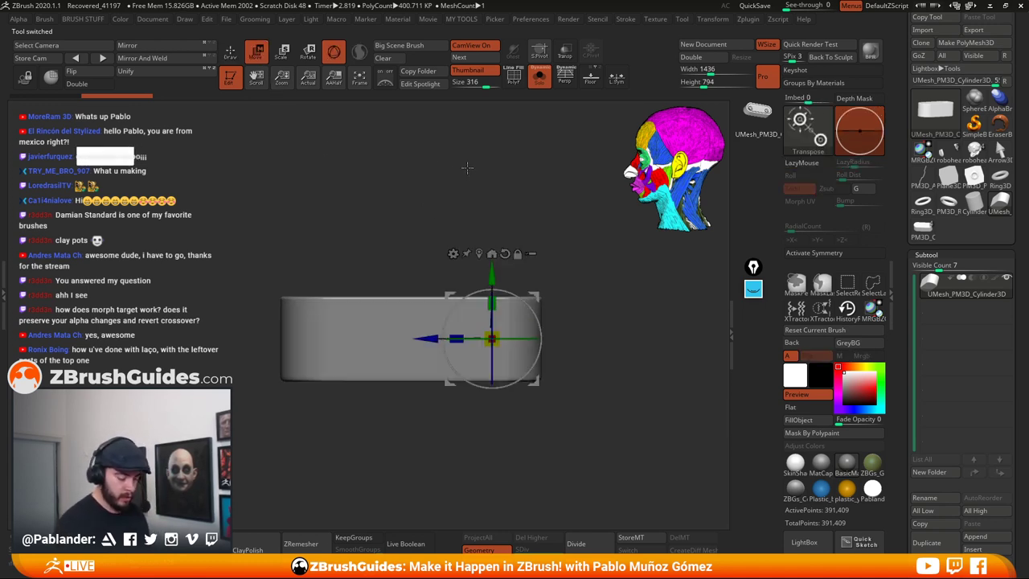
pyautogui.moveTo(491, 320); pyautogui.dragTo(502, 163)
pyautogui.moveTo(563, 235); pyautogui.dragTo(570, 336)
pyautogui.moveTo(225, 229)
pyautogui.keyDown('ctrl'); pyautogui.mouseDown()
pyautogui.moveTo(276, 383)
pyautogui.moveTo(386, 452)
pyautogui.moveTo(437, 455)
pyautogui.mouseUp(); pyautogui.keyUp('ctrl')
pyautogui.moveTo(429, 338); pyautogui.dragTo(558, 338)
pyautogui.keyDown('alt'); pyautogui.moveTo(522, 418); pyautogui.dragTo(489, 434); pyautogui.keyUp('alt')
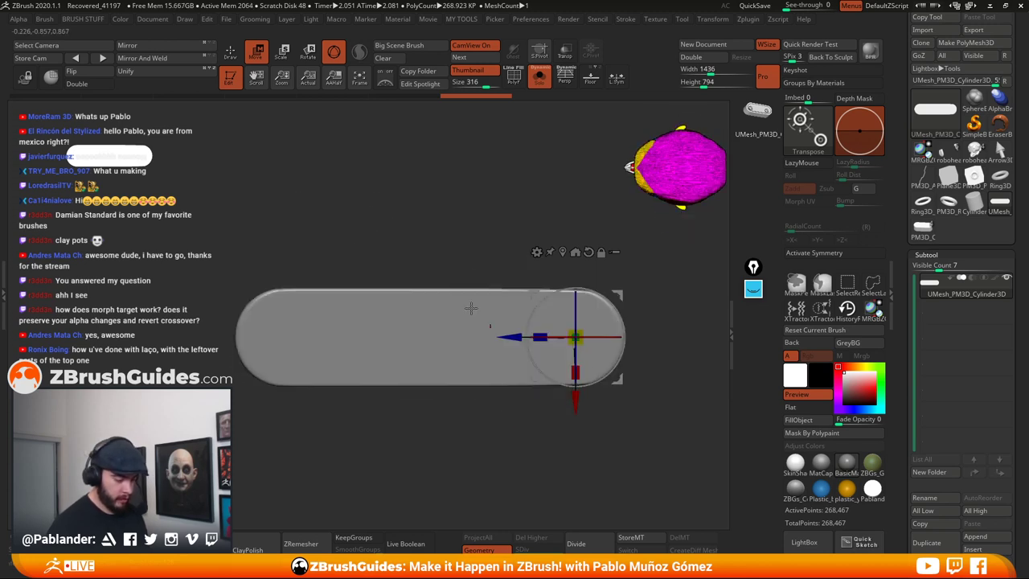
# Add the elongated capsule, seen from above, as a second mesh in the Standard_1 brush using From Mesh
pyautogui.press('q')
pyautogui.moveTo(561, 447)
pyautogui.mouseDown()
pyautogui.moveTo(560, 432)
pyautogui.moveTo(570, 454)
pyautogui.moveTo(572, 428)
pyautogui.moveTo(476, 413)
pyautogui.mouseUp()
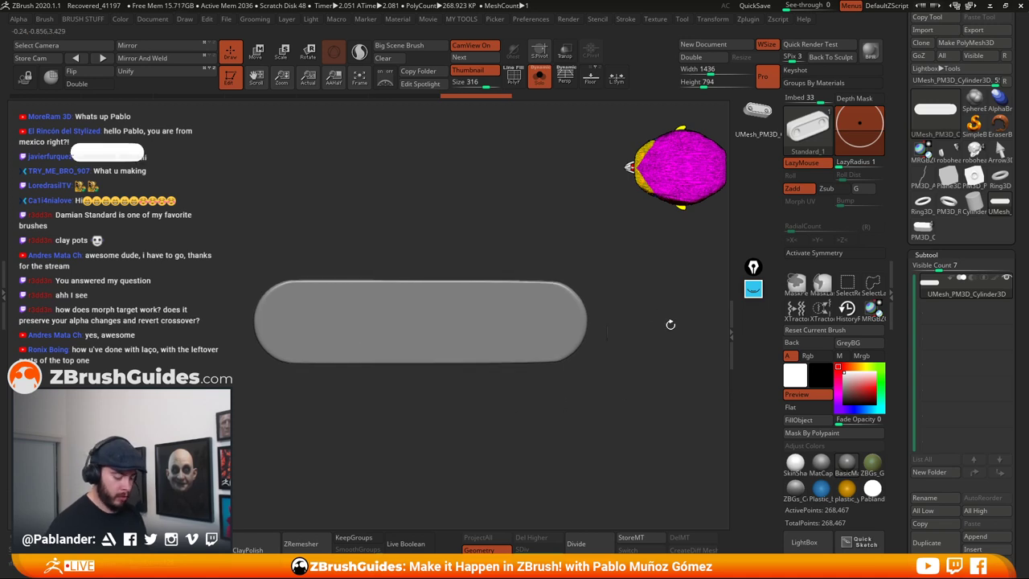
pyautogui.moveTo(670, 323)
pyautogui.mouseDown()
pyautogui.moveTo(613, 413)
pyautogui.moveTo(738, 358)
pyautogui.mouseUp()
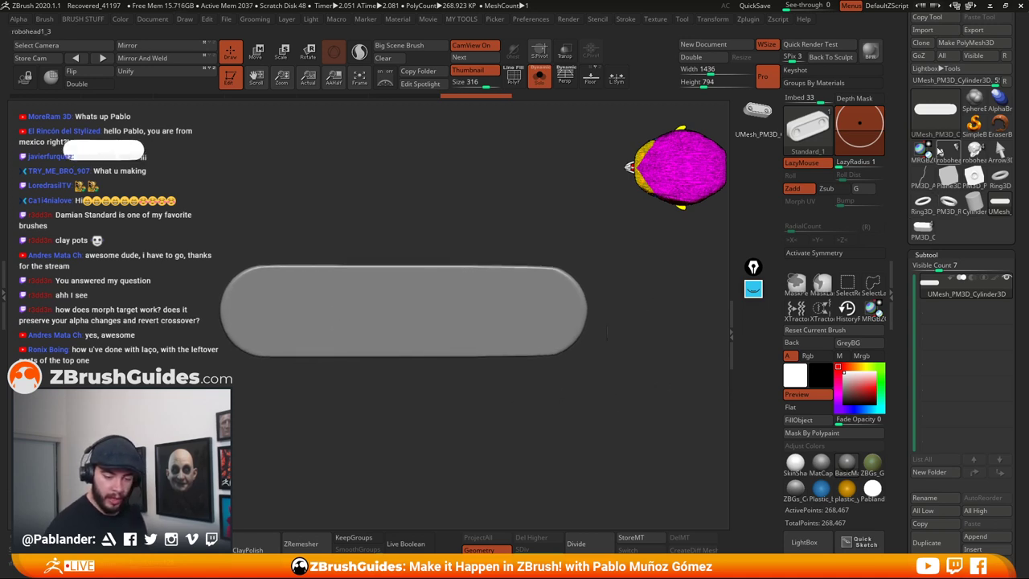
pyautogui.moveTo(908, 120); pyautogui.dragTo(901, 245)
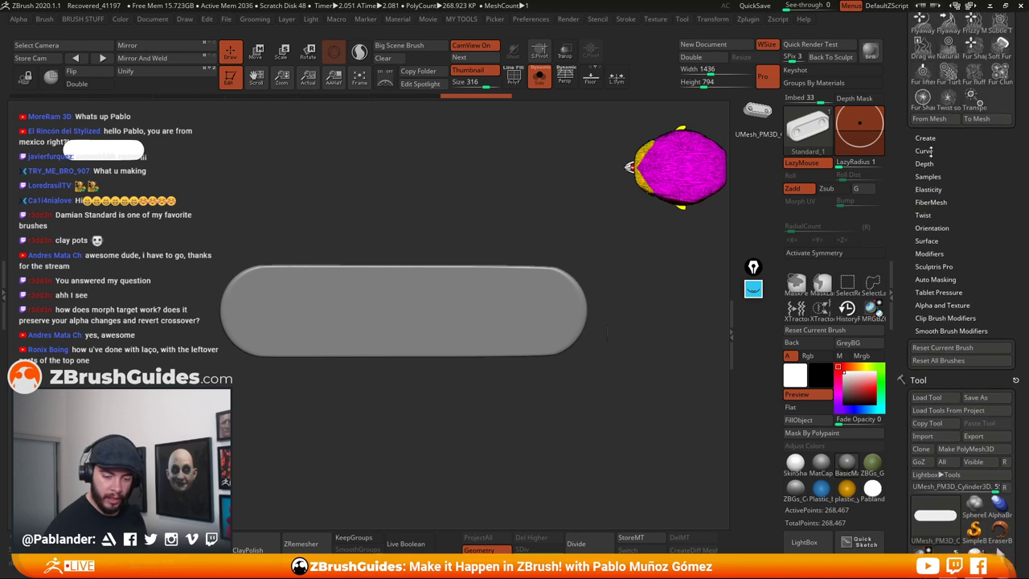
pyautogui.click(930, 119)
pyautogui.scroll(-5, 919, 281)
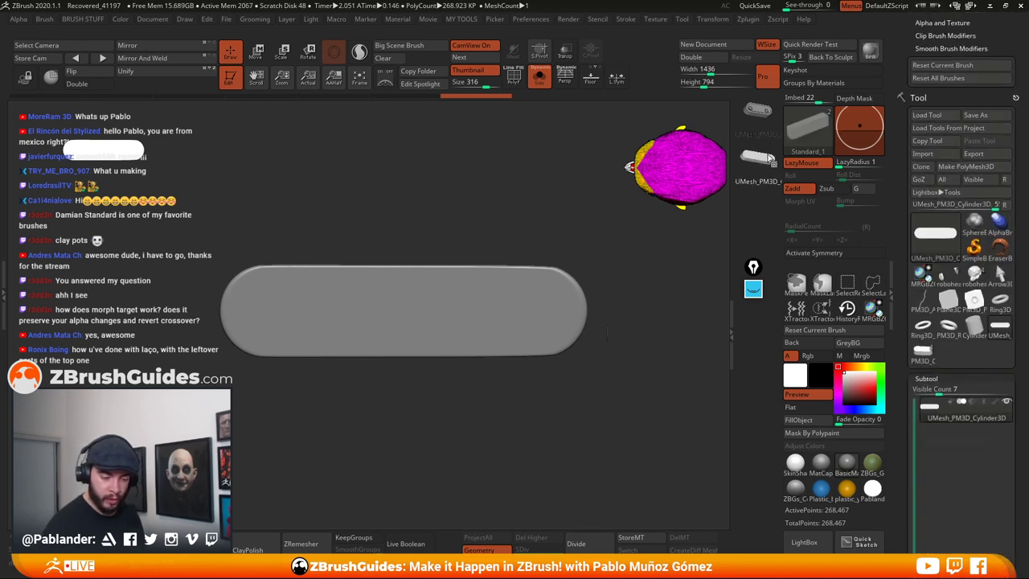
# Return to the robohead1_2 model and stamp a recessed long capsule in the ear socket with Zsub, setting the Z Intensity to 39
pyautogui.click(974, 275)
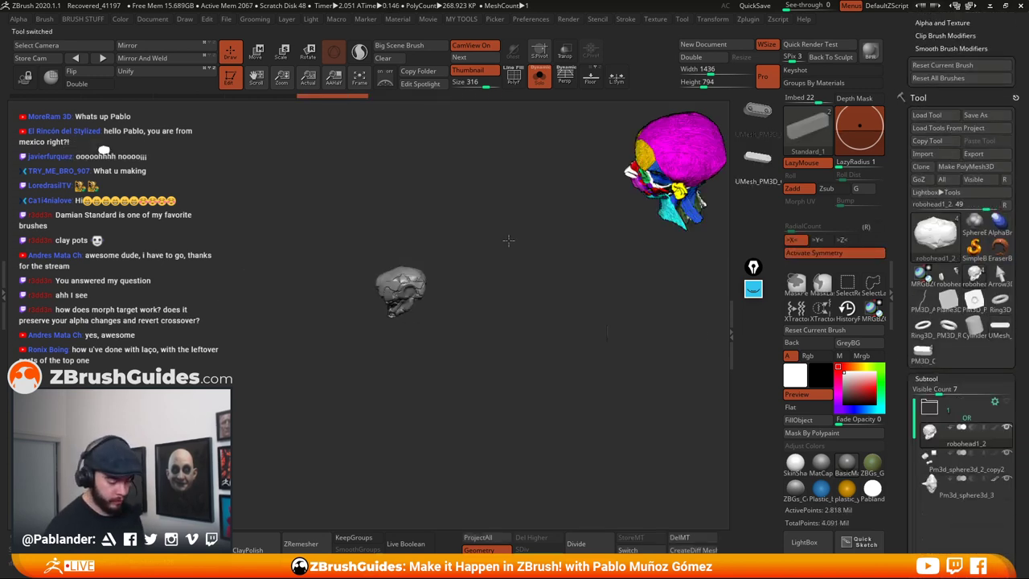
pyautogui.keyDown('ctrl'); pyautogui.moveTo(417, 280); pyautogui.dragTo(524, 442, button='right'); pyautogui.keyUp('ctrl')
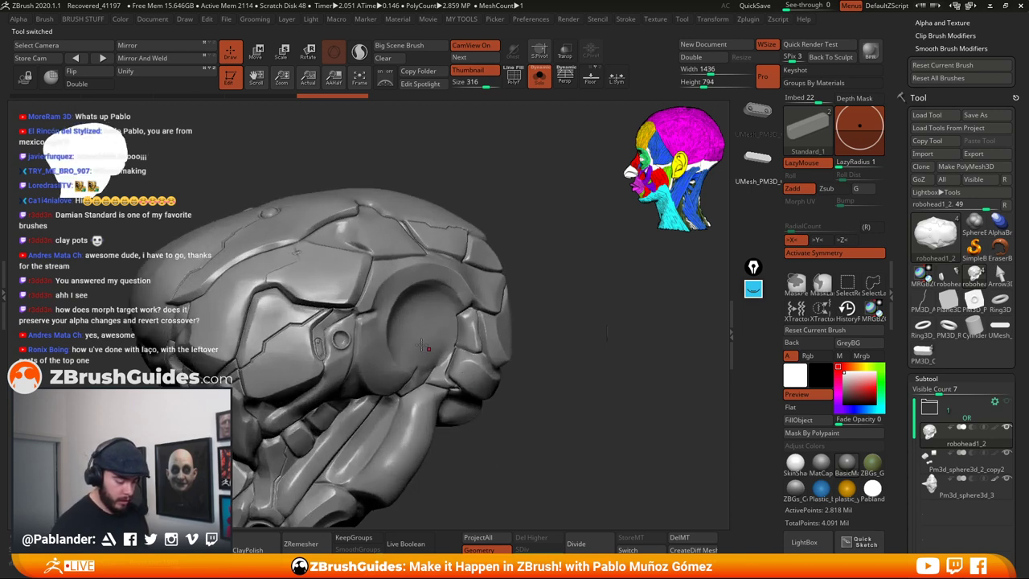
pyautogui.hotkey('ctrl', 'z')
pyautogui.keyDown('alt'); pyautogui.moveTo(551, 328); pyautogui.dragTo(592, 306, button='right'); pyautogui.keyUp('alt')
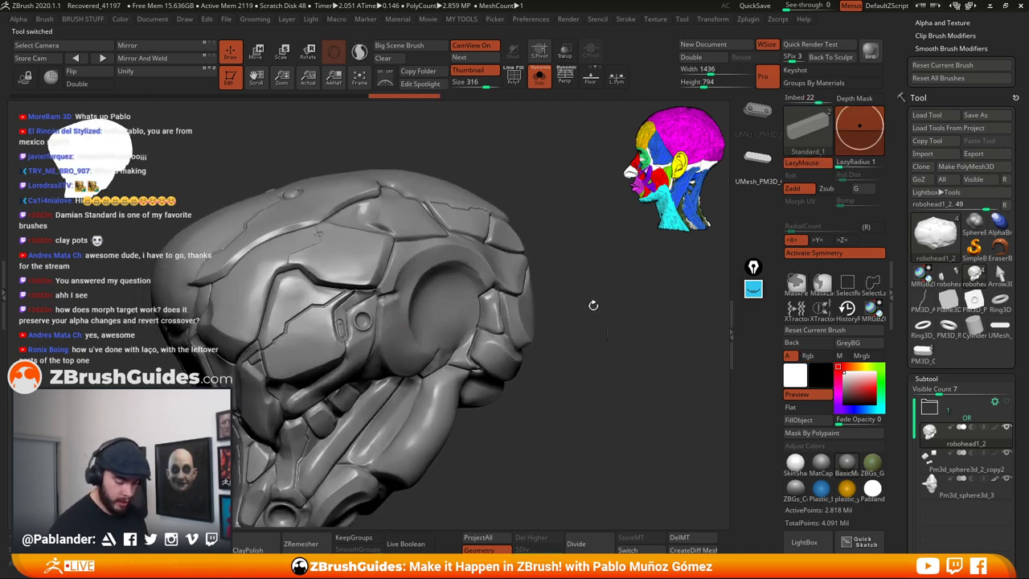
pyautogui.click(831, 189)
pyautogui.moveTo(445, 314); pyautogui.dragTo(569, 328)
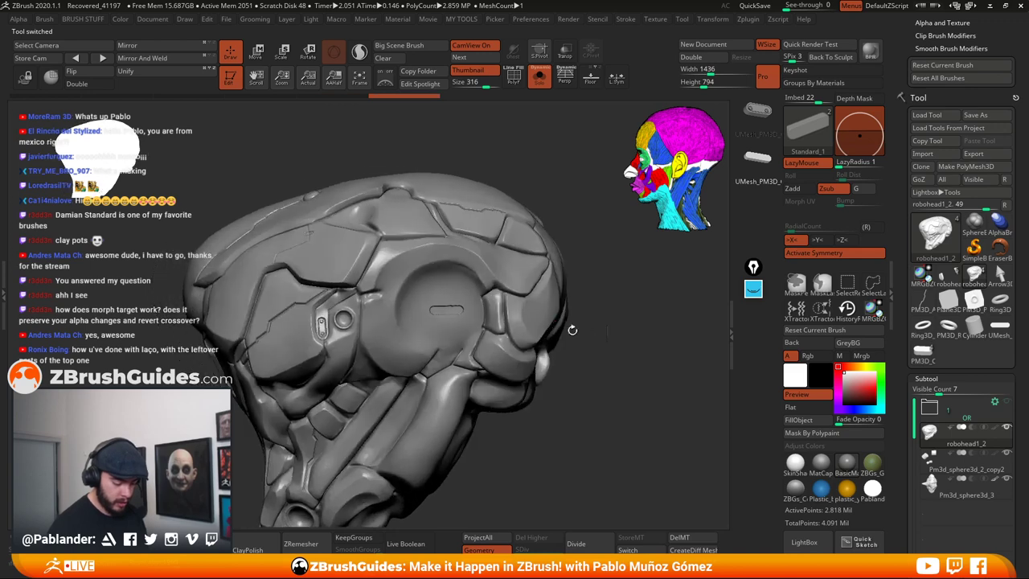
pyautogui.press('space')
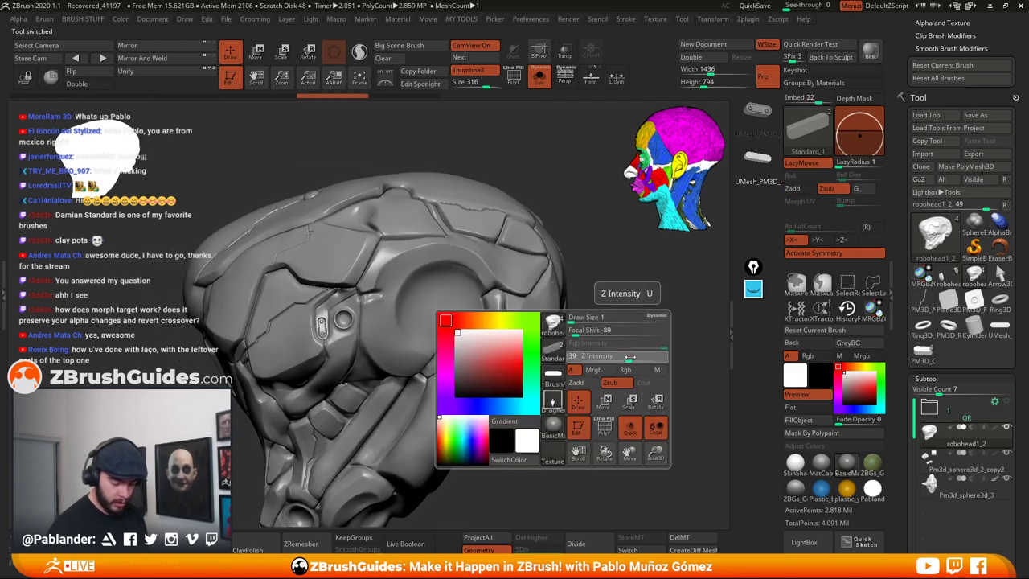
pyautogui.moveTo(558, 347); pyautogui.dragTo(631, 378)
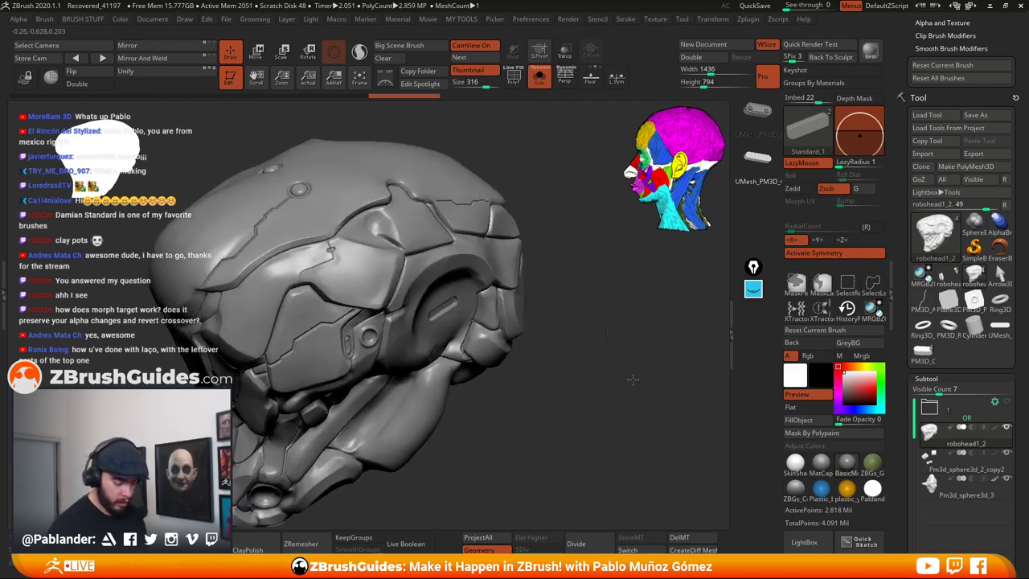
# Try stamping a recessed long capsule on the angled face plate beside the small round bolts
pyautogui.keyDown('alt'); pyautogui.moveTo(567, 386); pyautogui.dragTo(498, 351); pyautogui.keyUp('alt')
pyautogui.keyDown('alt'); pyautogui.moveTo(498, 350); pyautogui.dragTo(474, 329, button='right'); pyautogui.keyUp('alt')
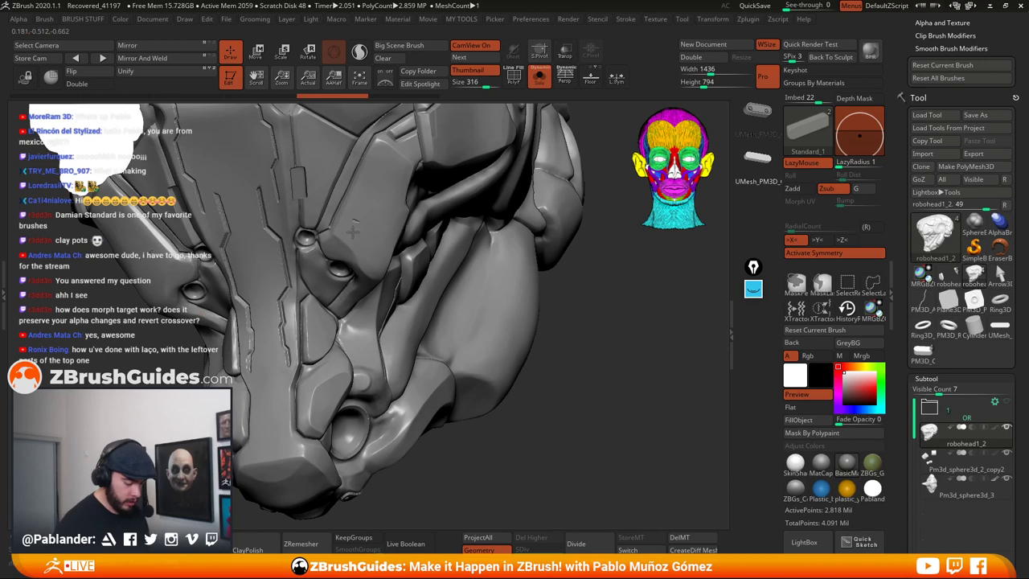
pyautogui.moveTo(365, 241); pyautogui.dragTo(379, 233)
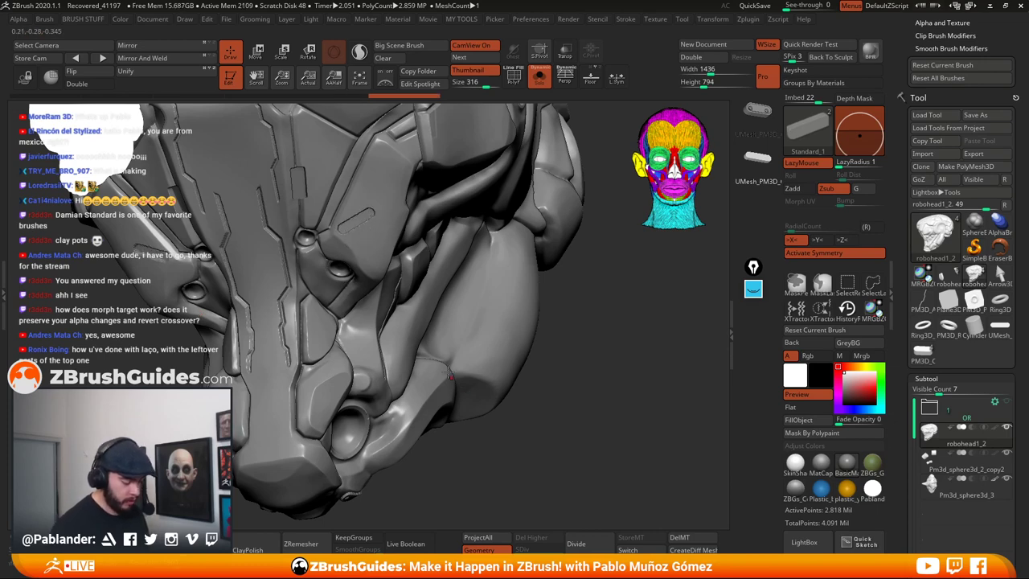
pyautogui.moveTo(450, 375); pyautogui.dragTo(438, 249)
pyautogui.keyDown('ctrl'); pyautogui.moveTo(424, 234); pyautogui.dragTo(435, 220, button='right'); pyautogui.keyUp('ctrl')
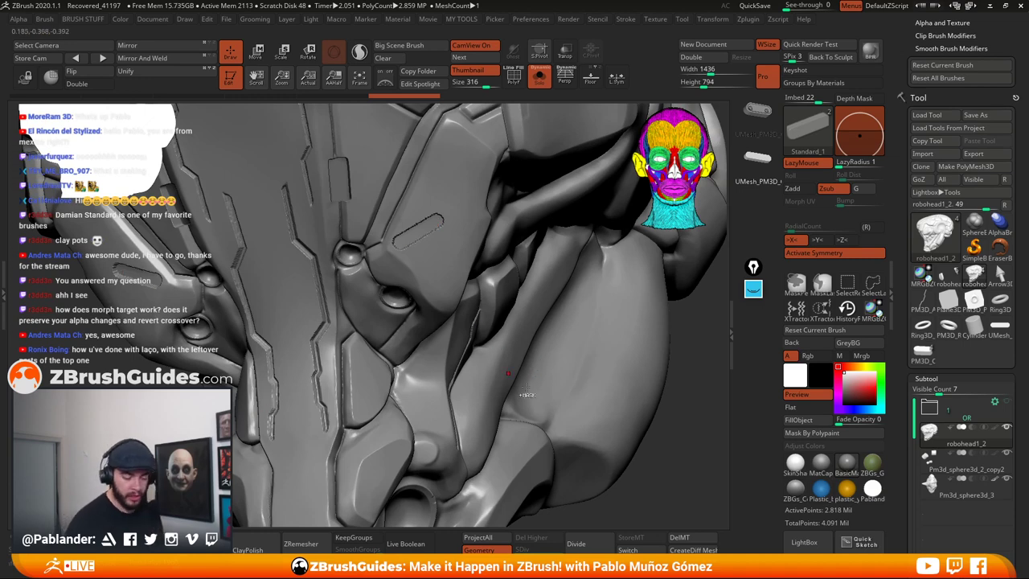
pyautogui.hotkey('ctrl', 'z')
pyautogui.keyDown('ctrl'); pyautogui.moveTo(473, 350); pyautogui.dragTo(450, 282, button='right'); pyautogui.keyUp('ctrl')
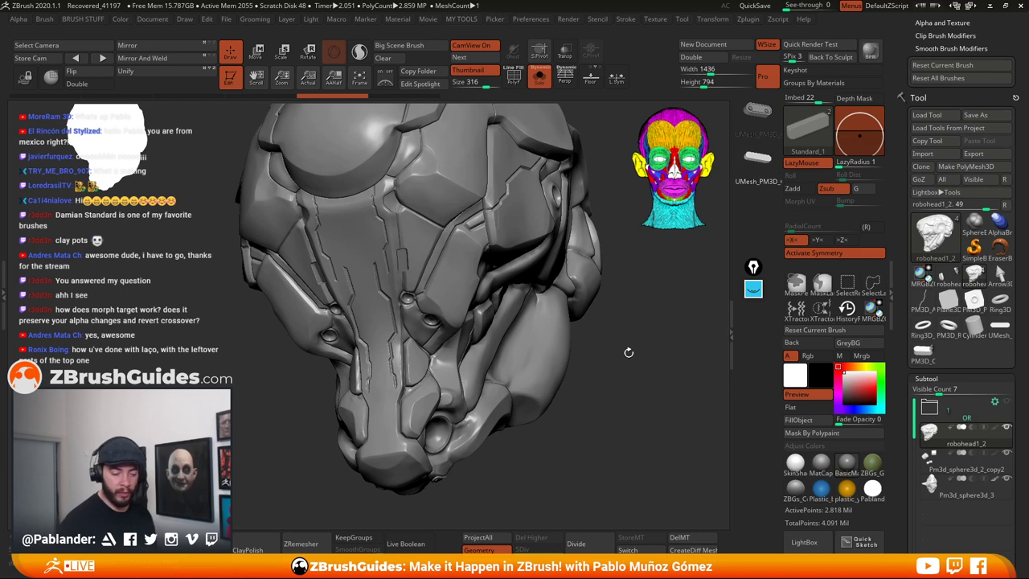
pyautogui.moveTo(628, 352); pyautogui.dragTo(609, 347)
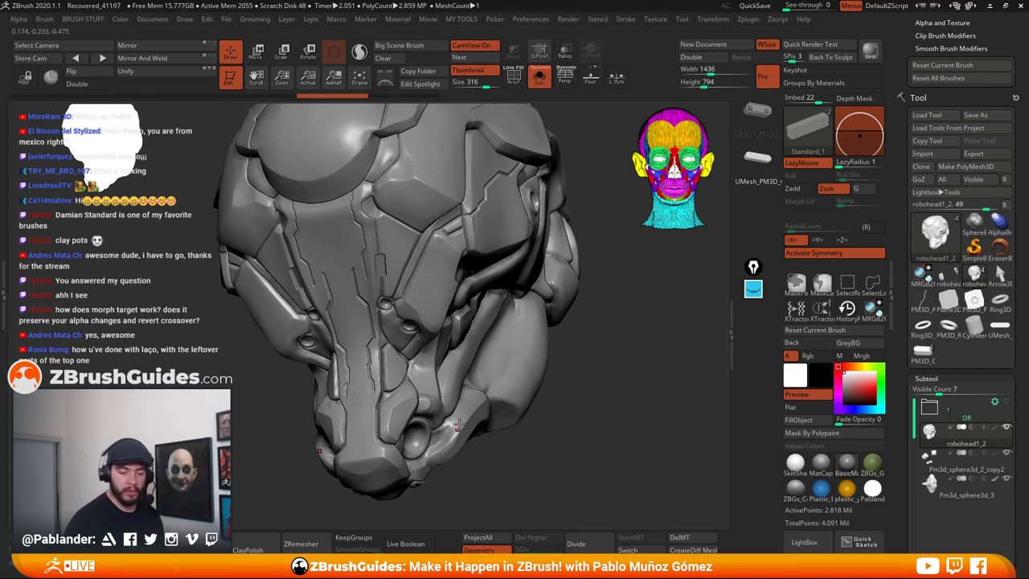
pyautogui.moveTo(900, 192); pyautogui.dragTo(900, 188)
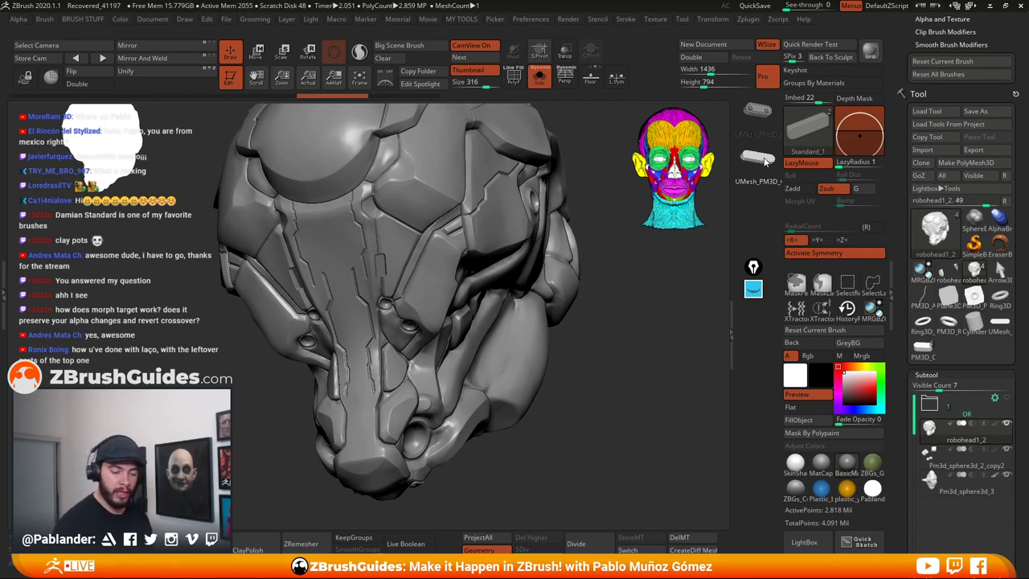
pyautogui.moveTo(892, 321)
pyautogui.mouseDown()
pyautogui.moveTo(892, 302)
pyautogui.moveTo(899, 416)
pyautogui.mouseUp()
pyautogui.moveTo(900, 173); pyautogui.dragTo(904, 394)
pyautogui.moveTo(954, 245); pyautogui.dragTo(945, 376)
# Switch to the Standard brush and clone it
pyautogui.click(798, 137)
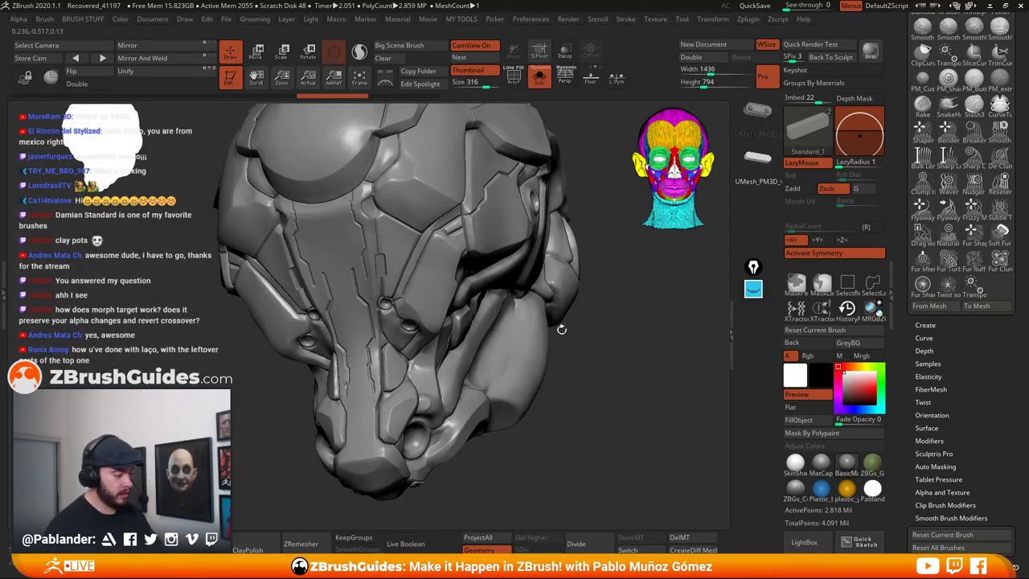
pyautogui.press('b')
pyautogui.press('s')
pyautogui.press('t')
pyautogui.click(807, 132)
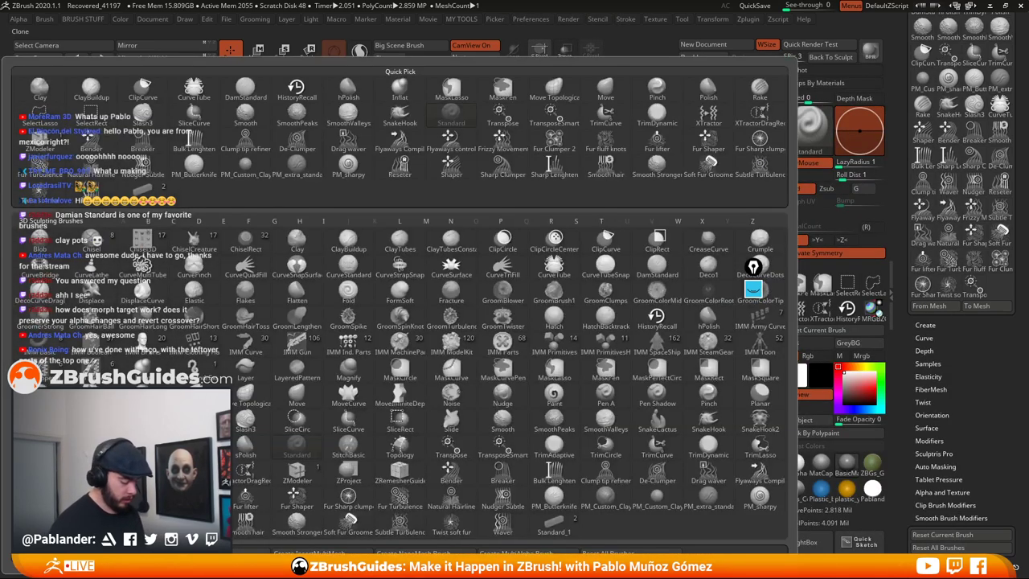
pyautogui.click(144, 552)
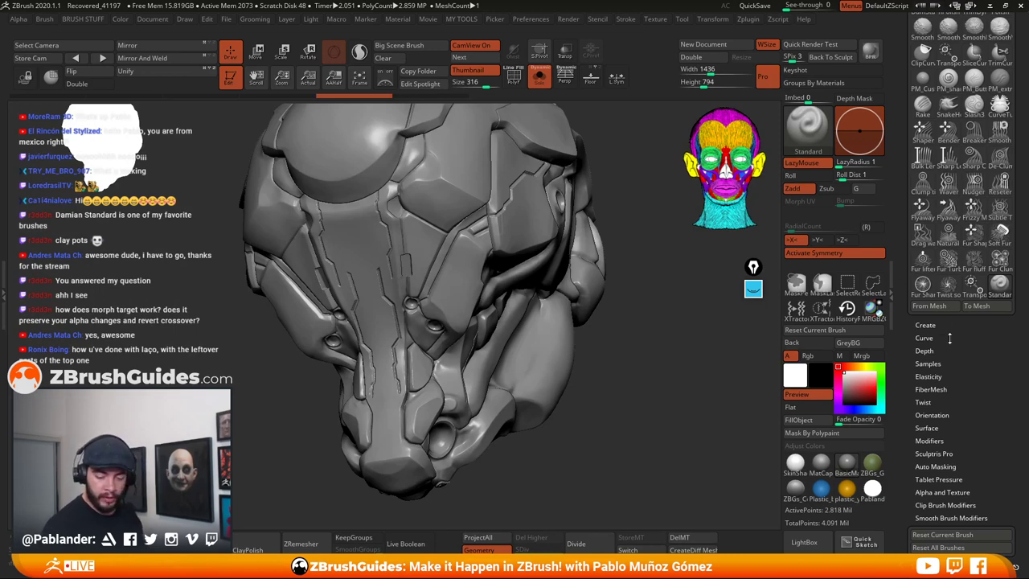
# Load the elongated UMesh_PM3D_Cylinder3D capsule and orient it upright in a straight top view
pyautogui.scroll(-10, 949, 339)
pyautogui.click(997, 356)
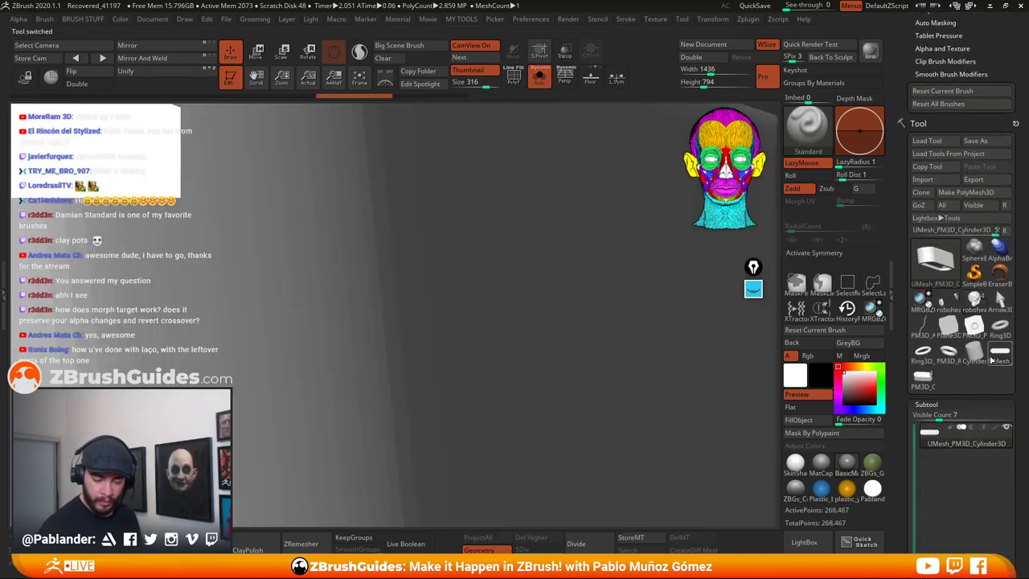
pyautogui.keyDown('ctrl'); pyautogui.moveTo(598, 351); pyautogui.dragTo(548, 288, button='right'); pyautogui.keyUp('ctrl')
pyautogui.moveTo(547, 289); pyautogui.dragTo(541, 251)
pyautogui.scroll(8, 945, 279)
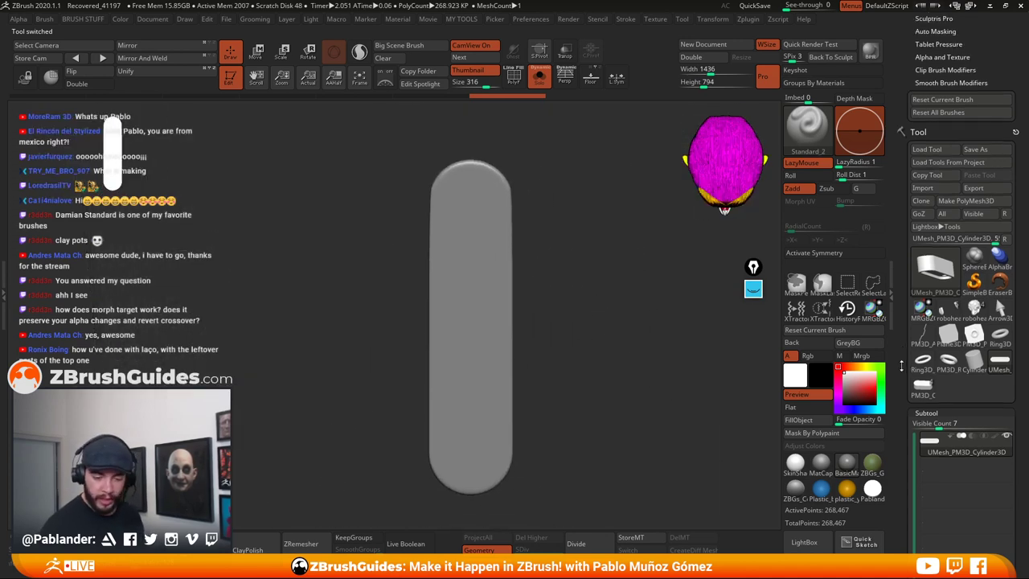
pyautogui.scroll(8, 945, 285)
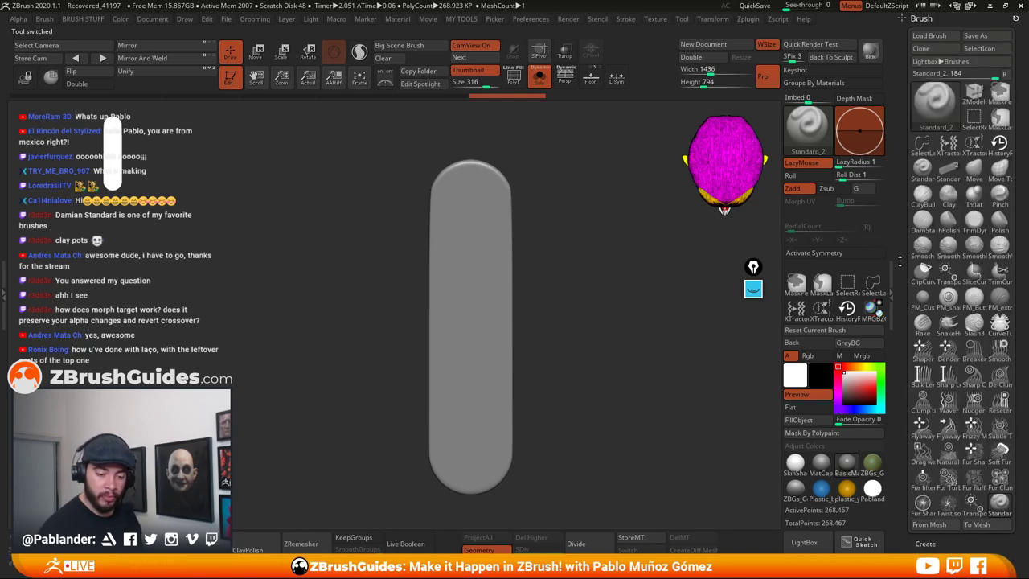
# Create an alpha from the upright capsule mesh, scaled down inside the frame, with a map size of 1024
pyautogui.click(23, 20)
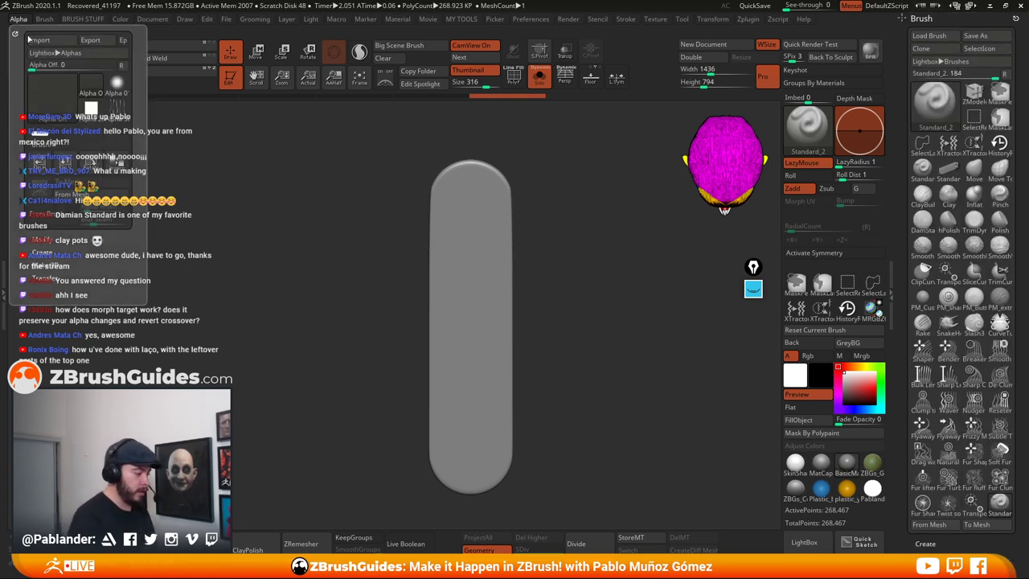
pyautogui.moveTo(13, 34)
pyautogui.mouseDown()
pyautogui.moveTo(409, 218)
pyautogui.moveTo(948, 30)
pyautogui.mouseUp()
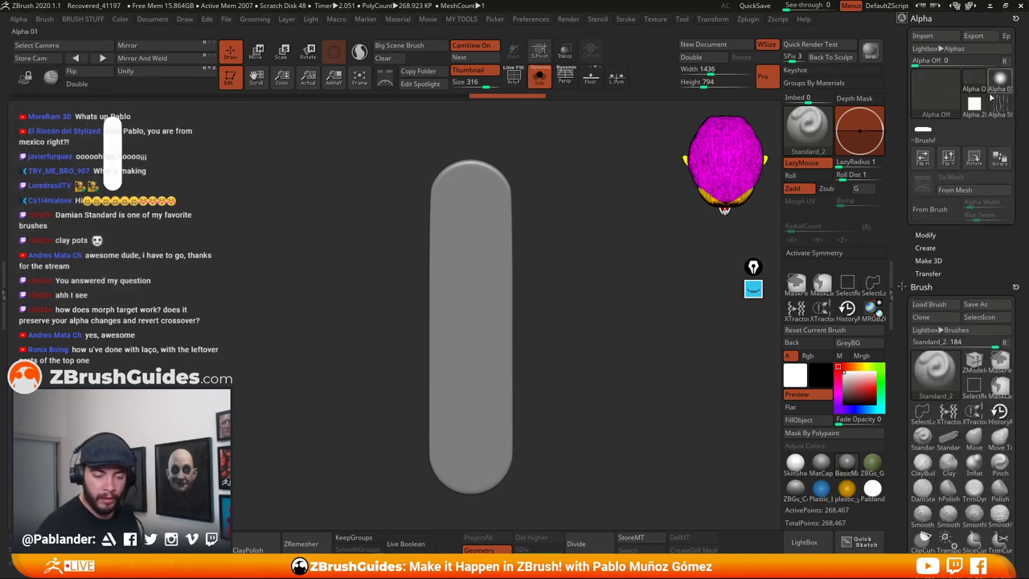
pyautogui.click(972, 190)
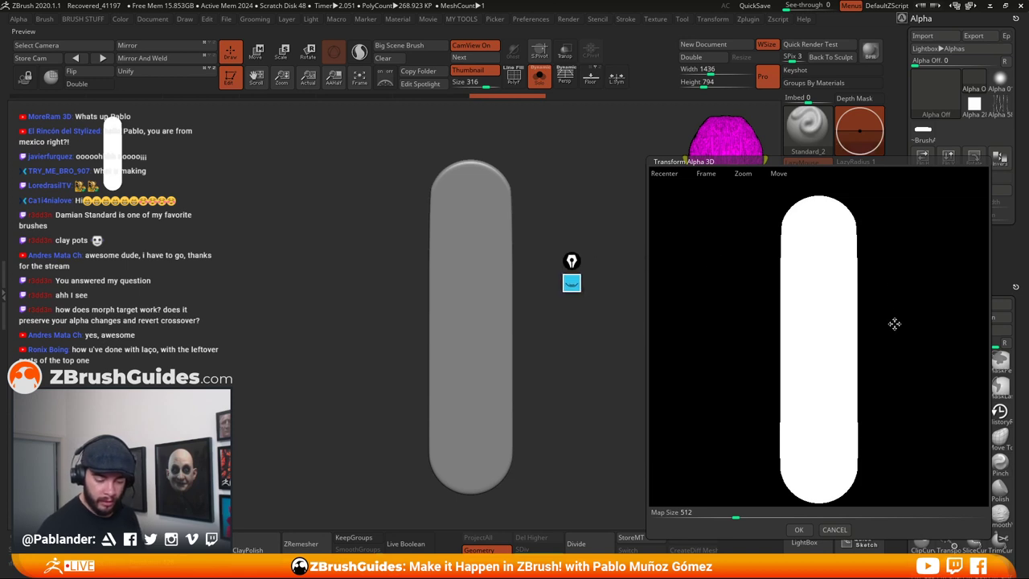
pyautogui.moveTo(893, 324); pyautogui.dragTo(895, 333)
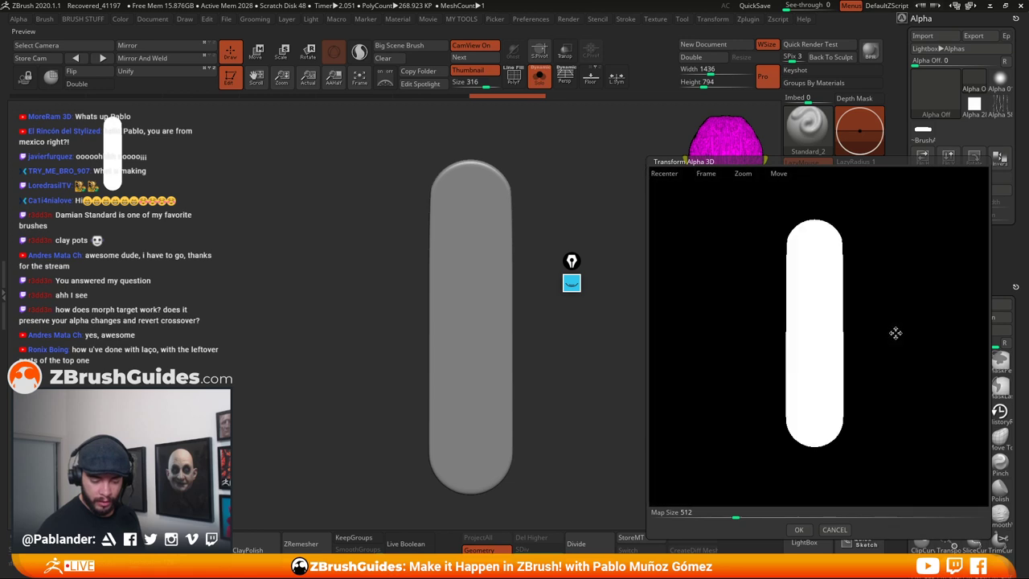
pyautogui.click(729, 512)
pyautogui.write('1024')
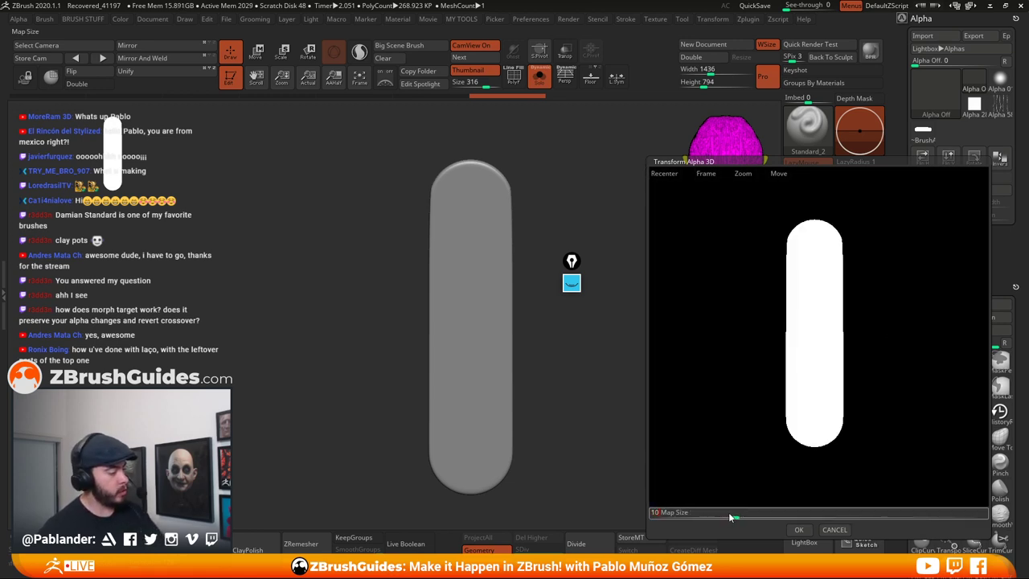
pyautogui.press('Return')
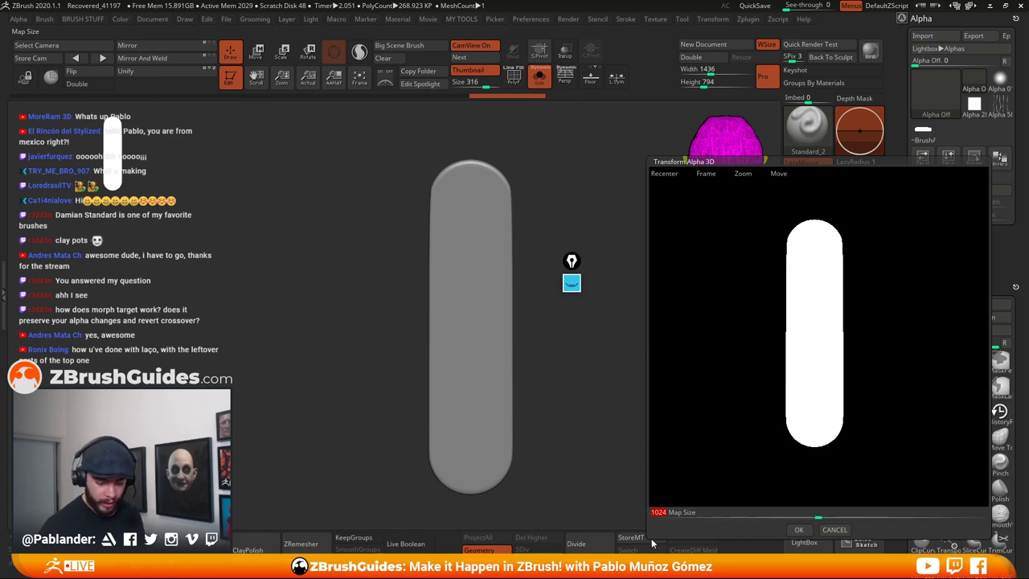
pyautogui.click(858, 255)
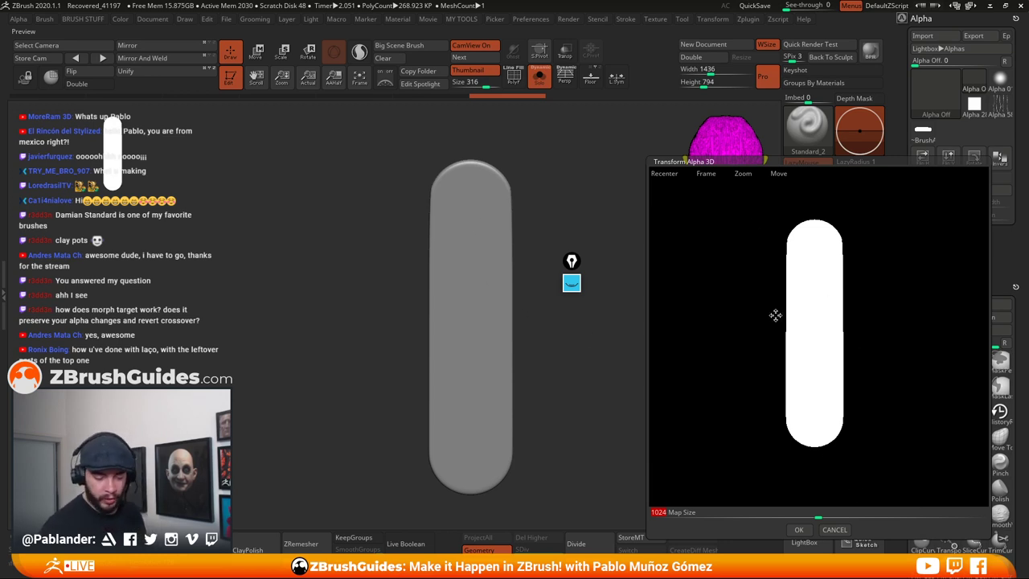
pyautogui.click(805, 531)
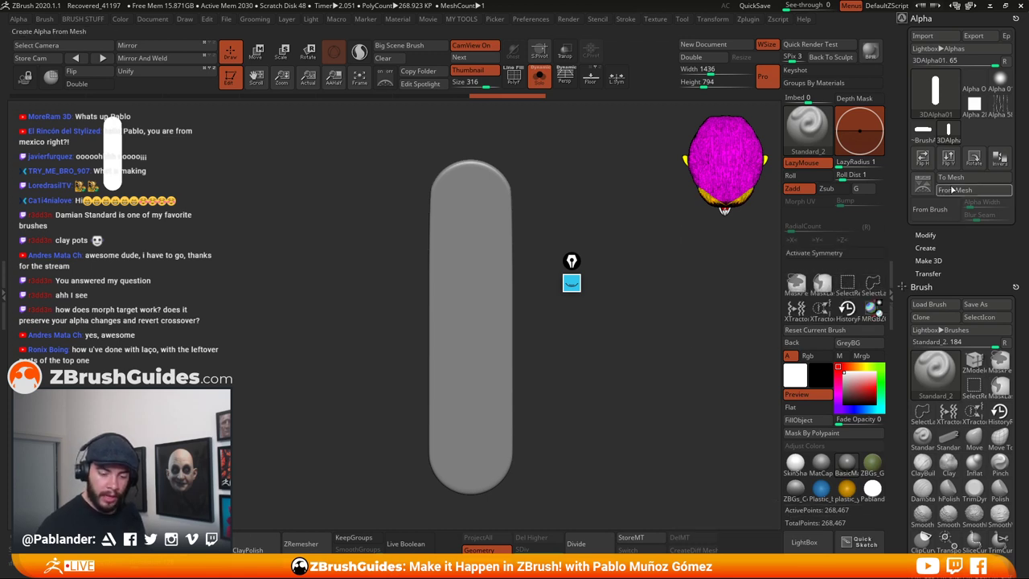
# Set the cloned Standard brush to the DragRect stroke with a Focal Shift of -85 and raise its Z Intensity
pyautogui.press('space')
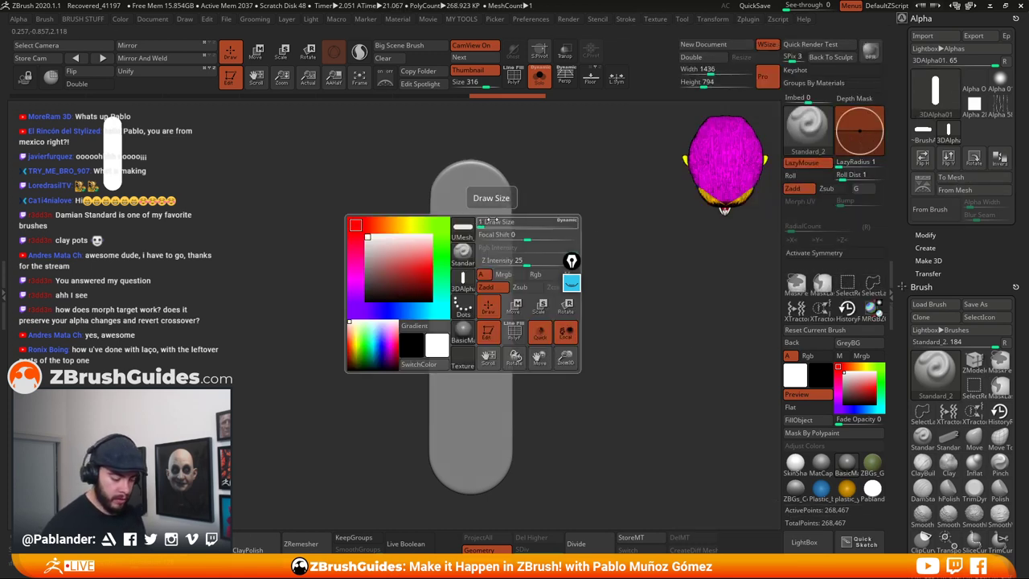
pyautogui.press('b')
pyautogui.moveTo(571, 262)
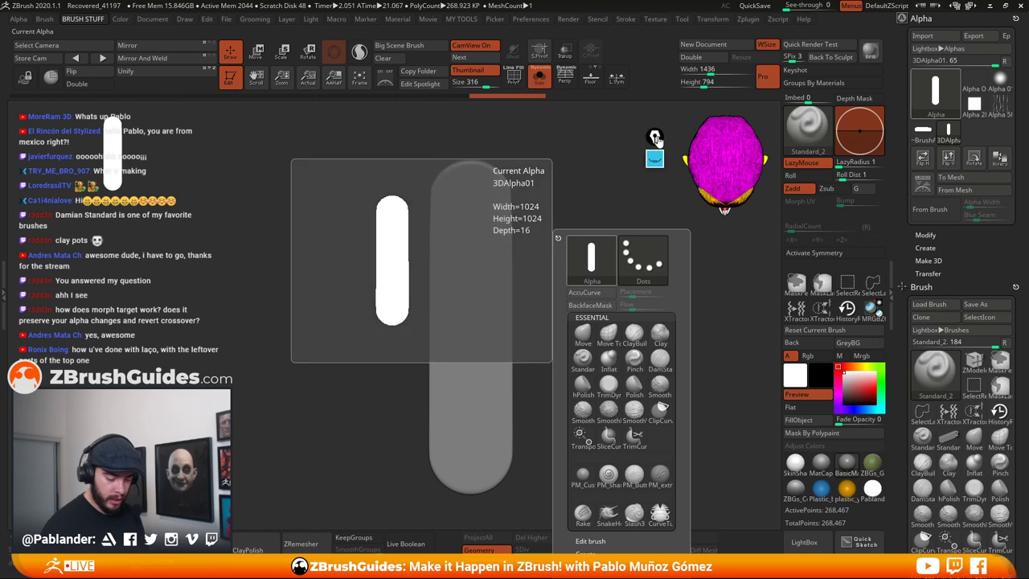
pyautogui.click(645, 259)
pyautogui.click(340, 265)
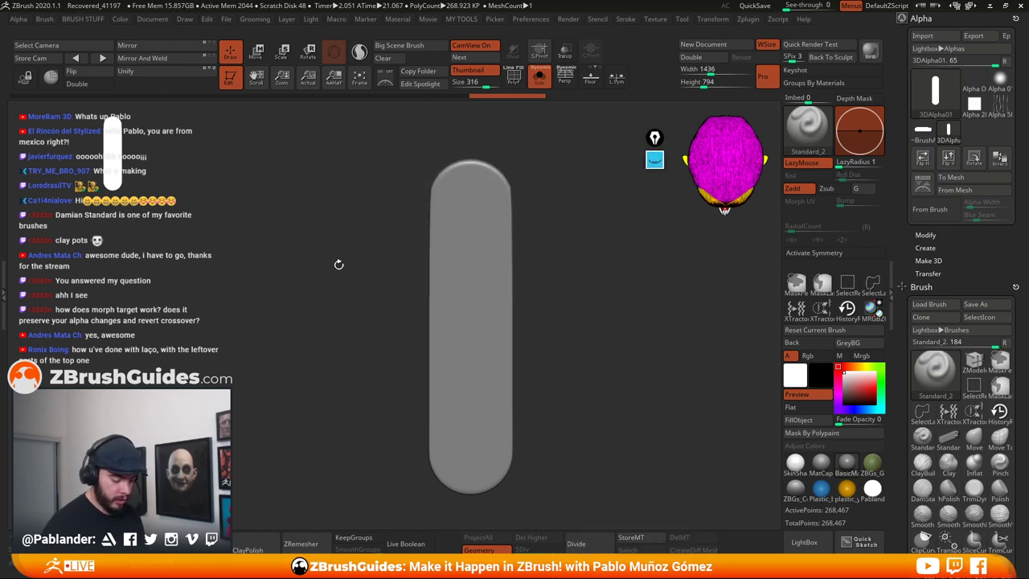
pyautogui.press('space')
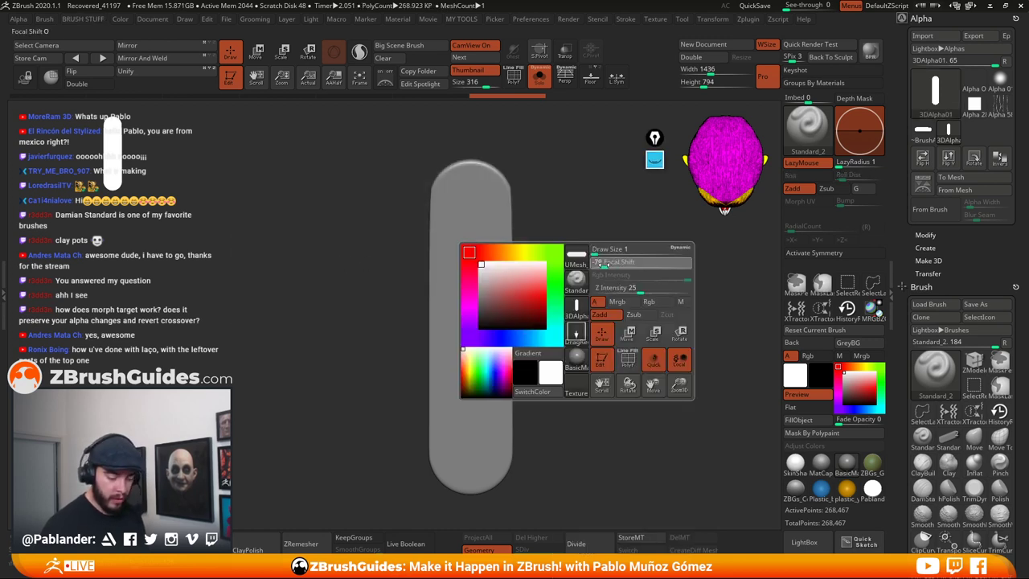
pyautogui.moveTo(602, 265); pyautogui.dragTo(598, 265)
pyautogui.press('space')
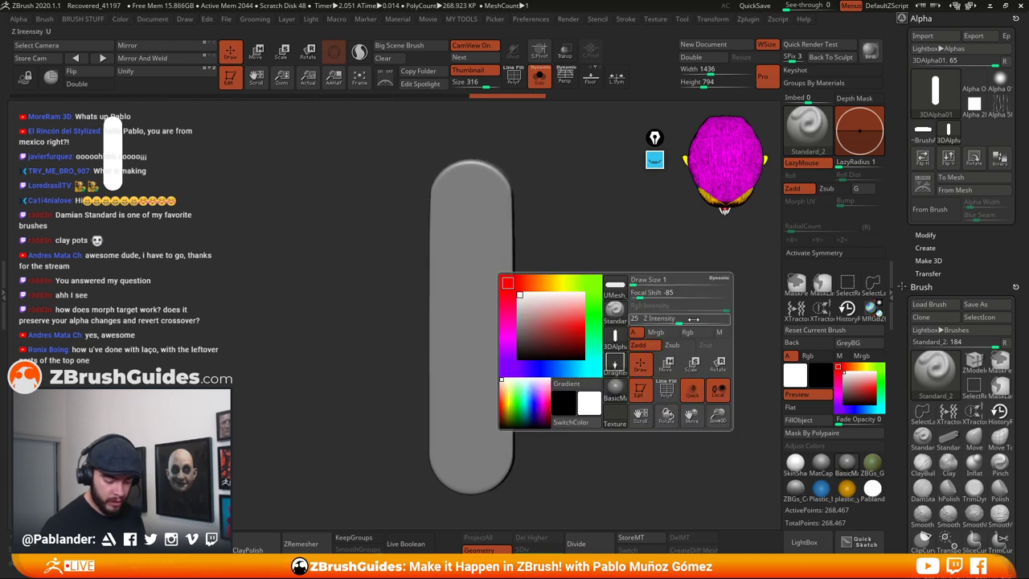
pyautogui.moveTo(678, 318); pyautogui.dragTo(699, 317)
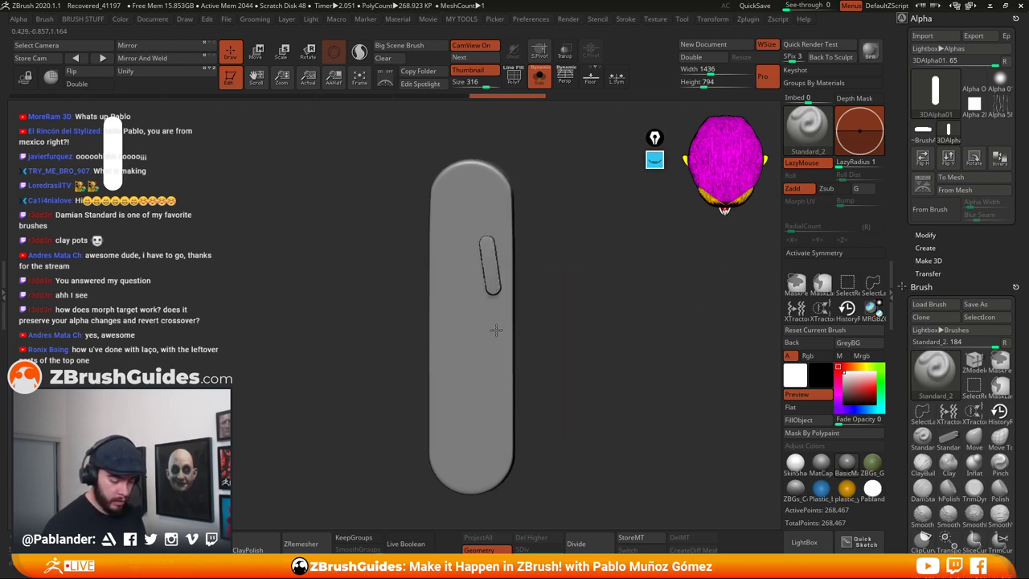
# Try stamping the capsule alpha diagonally near the rounded upper end of the capsule mesh
pyautogui.hotkey('ctrl', 'shift', 'z')
pyautogui.moveTo(531, 280); pyautogui.dragTo(563, 261)
pyautogui.keyDown('alt'); pyautogui.moveTo(563, 262); pyautogui.dragTo(569, 306); pyautogui.keyUp('alt')
pyautogui.hotkey('ctrl', 'z')
pyautogui.moveTo(457, 209); pyautogui.dragTo(490, 292)
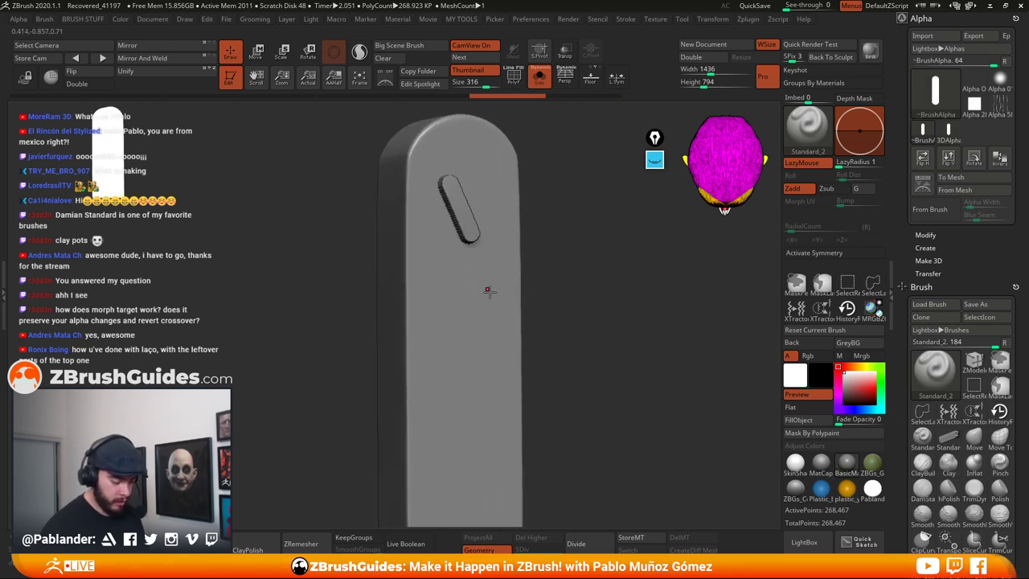
pyautogui.moveTo(532, 320); pyautogui.dragTo(633, 312)
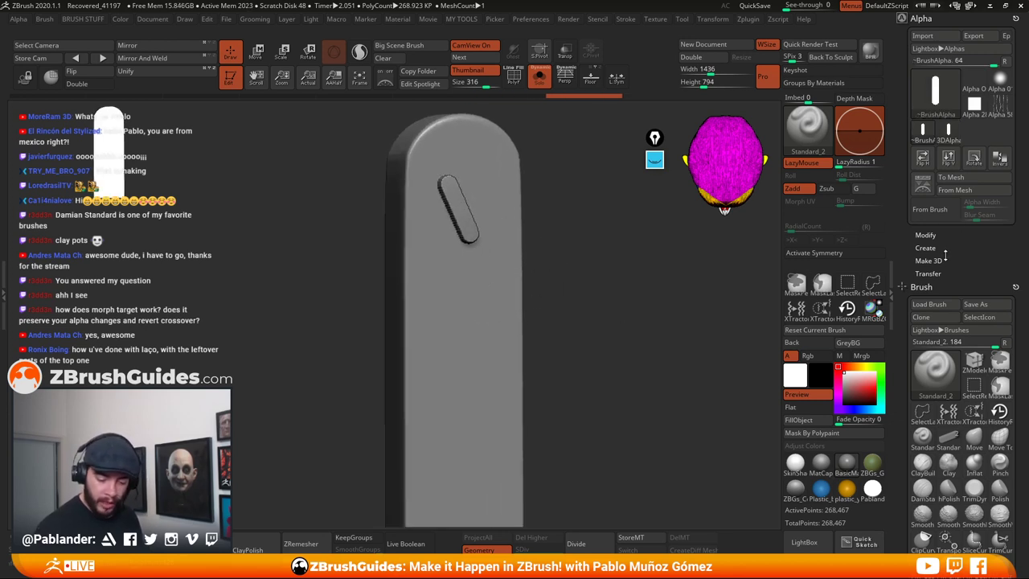
# Set the capsule alpha's blur to 10 and make a modified alpha from it
pyautogui.click(925, 235)
pyautogui.moveTo(905, 323); pyautogui.dragTo(930, 305)
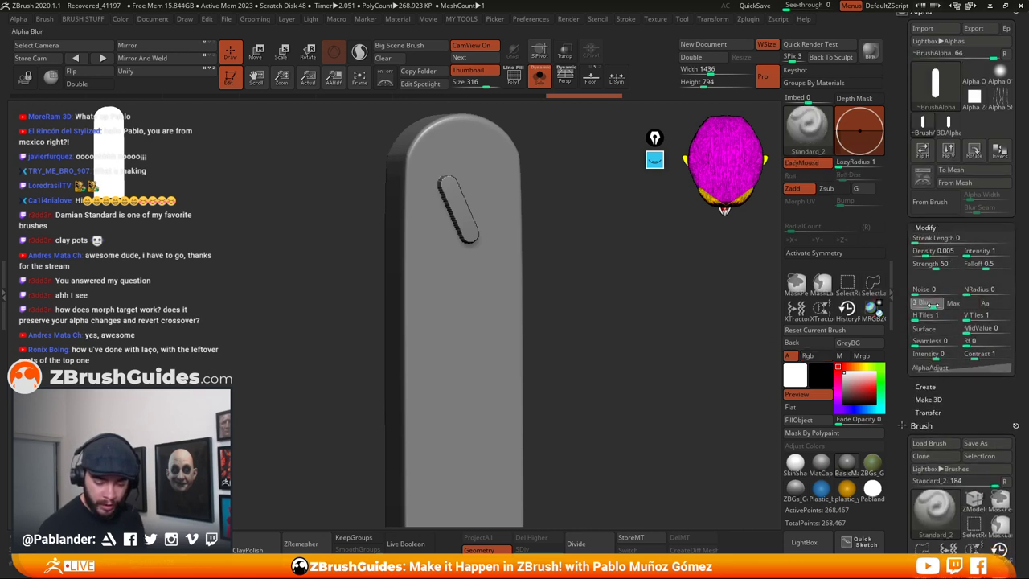
pyautogui.keyDown('shift'); pyautogui.click(945, 387); pyautogui.keyUp('shift')
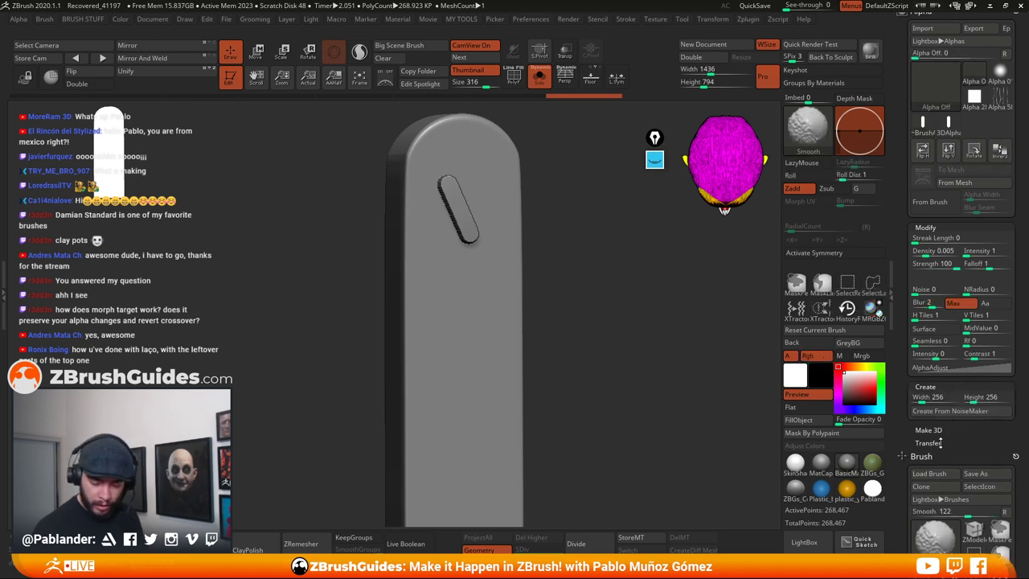
pyautogui.click(927, 443)
pyautogui.scroll(-2, 996, 414)
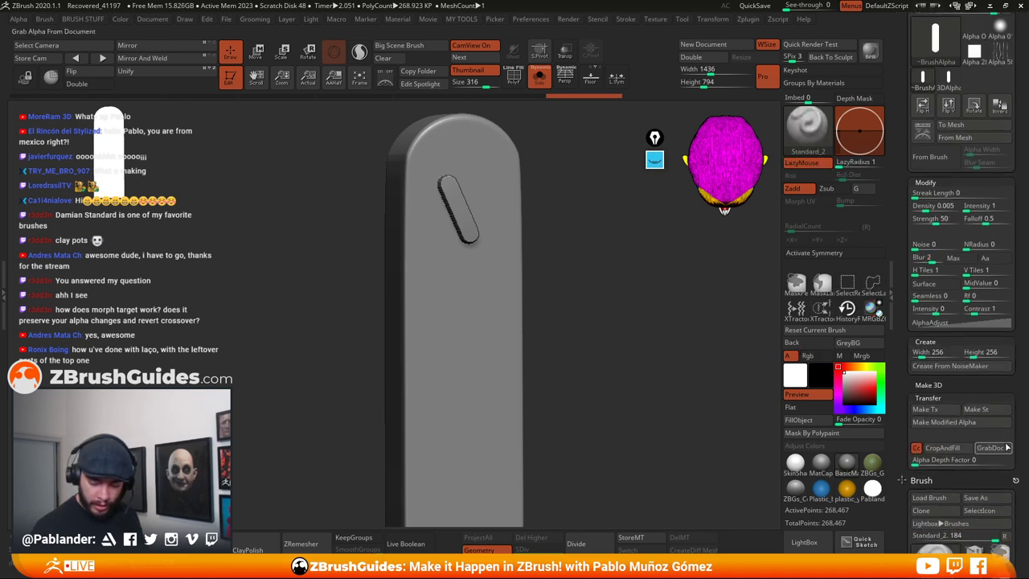
pyautogui.moveTo(992, 388); pyautogui.dragTo(988, 378)
pyautogui.press('shift')
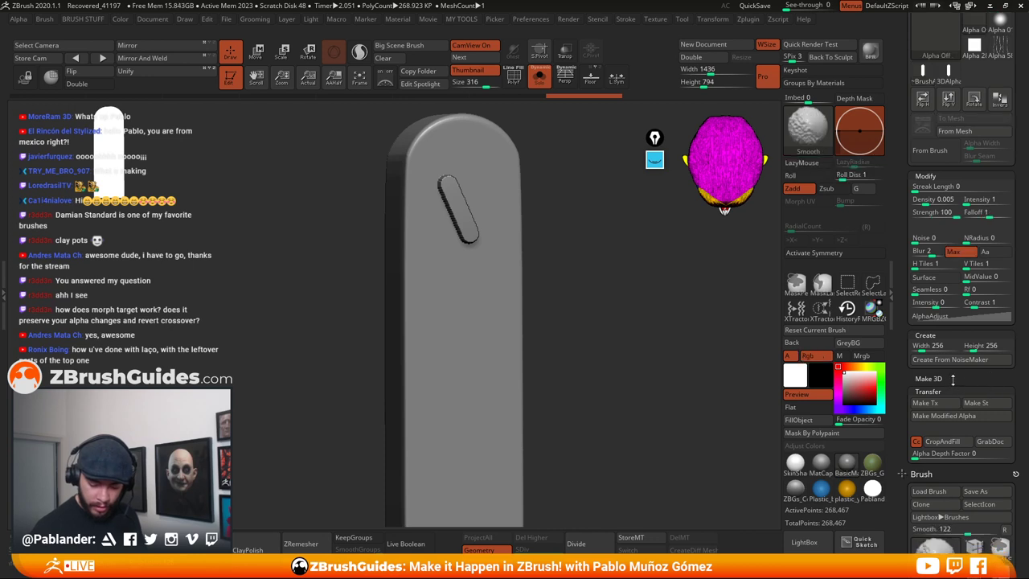
pyautogui.click(964, 416)
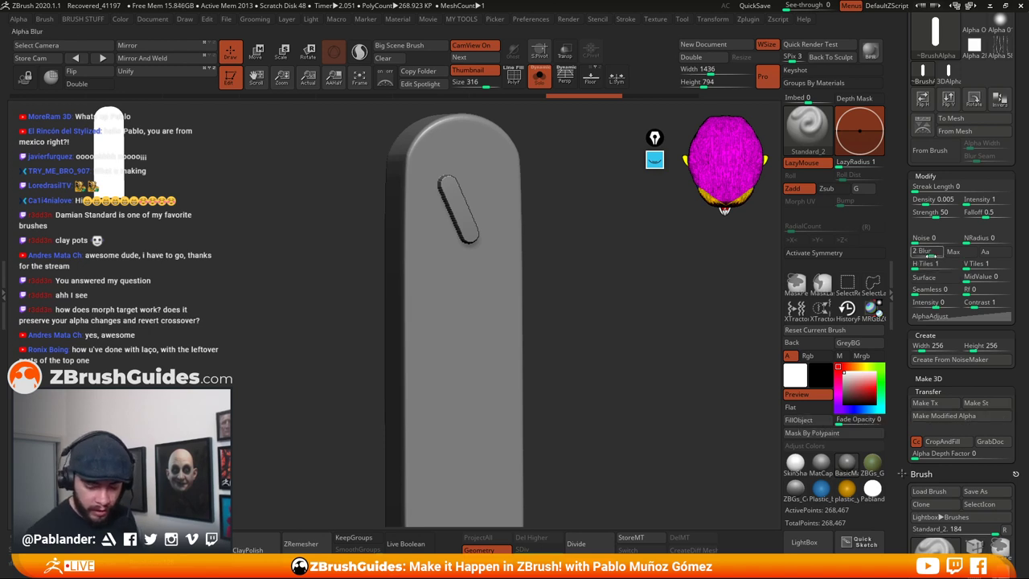
pyautogui.moveTo(899, 261); pyautogui.dragTo(913, 274)
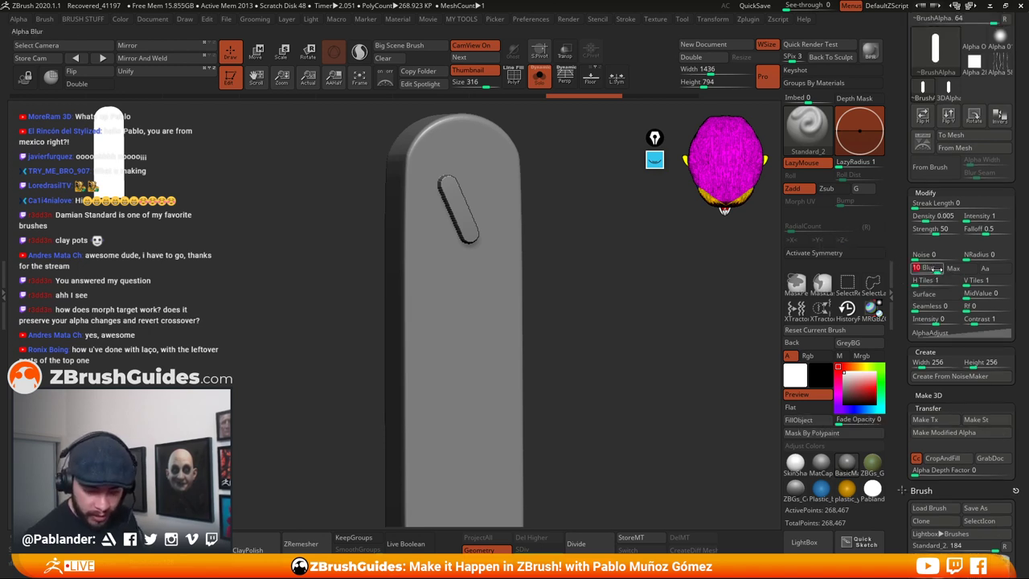
pyautogui.click(943, 431)
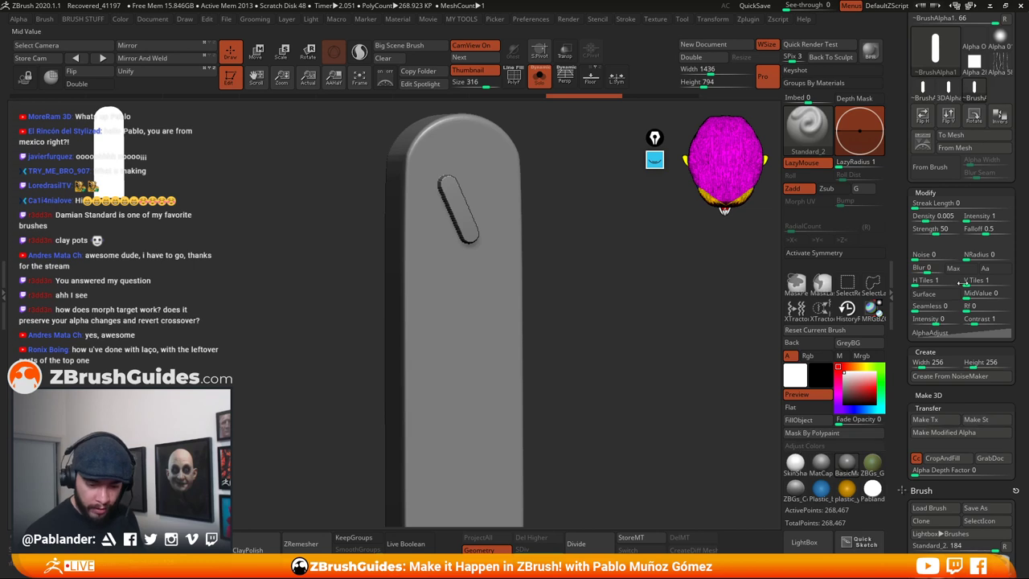
# Try stamping the blurred alpha at a larger and a smaller size below the first stamp on the capsule mesh
pyautogui.moveTo(973, 97)
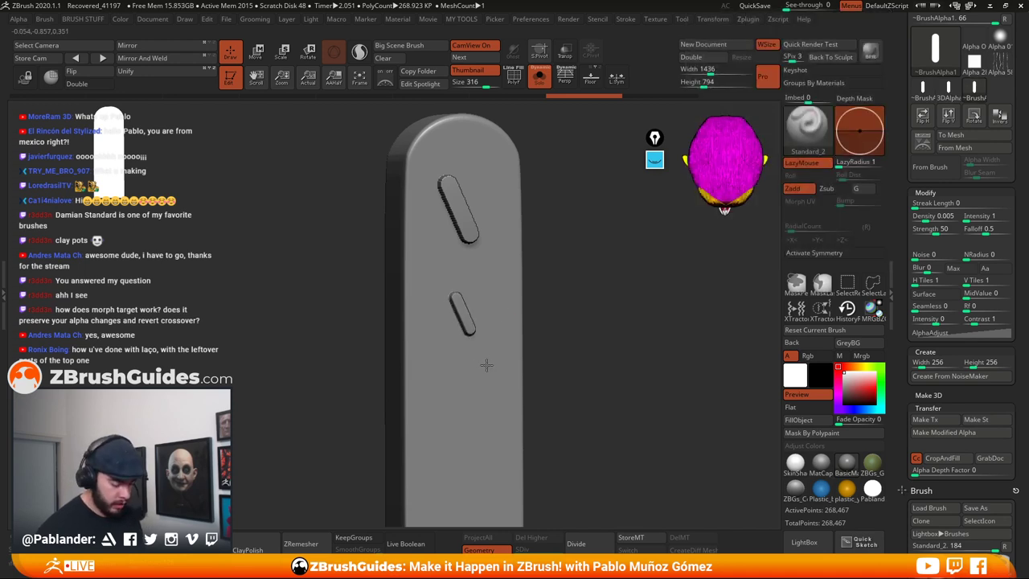
pyautogui.moveTo(486, 365); pyautogui.dragTo(522, 404)
pyautogui.keyDown('shift'); pyautogui.moveTo(581, 375); pyautogui.dragTo(587, 360); pyautogui.keyUp('shift')
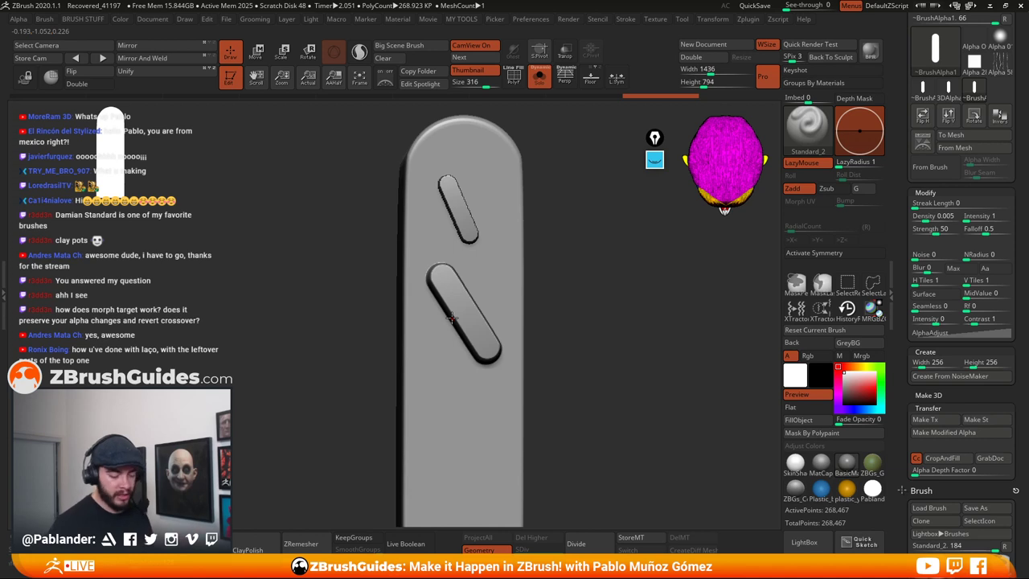
pyautogui.moveTo(505, 383); pyautogui.dragTo(516, 378)
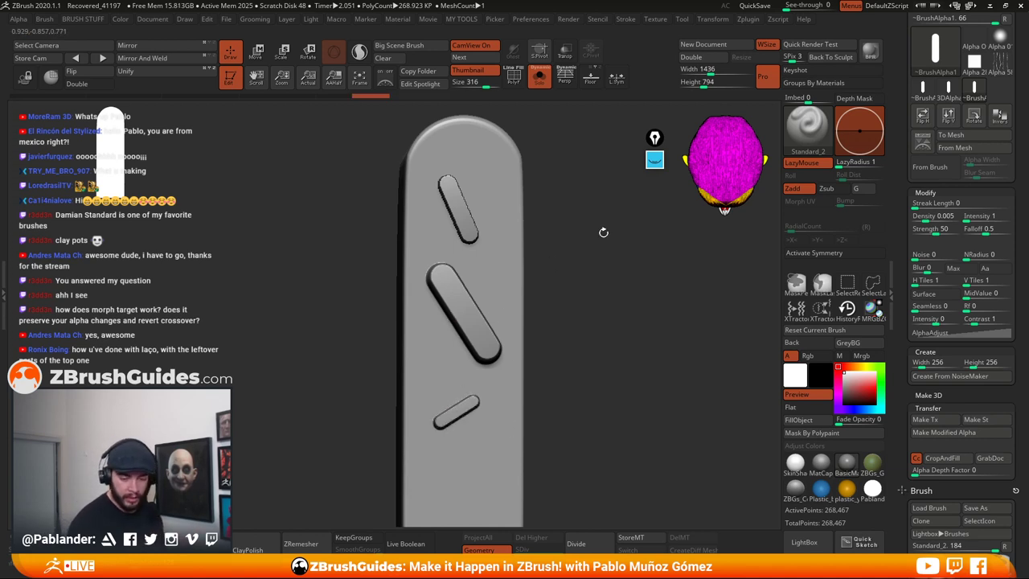
pyautogui.moveTo(598, 420); pyautogui.dragTo(602, 425)
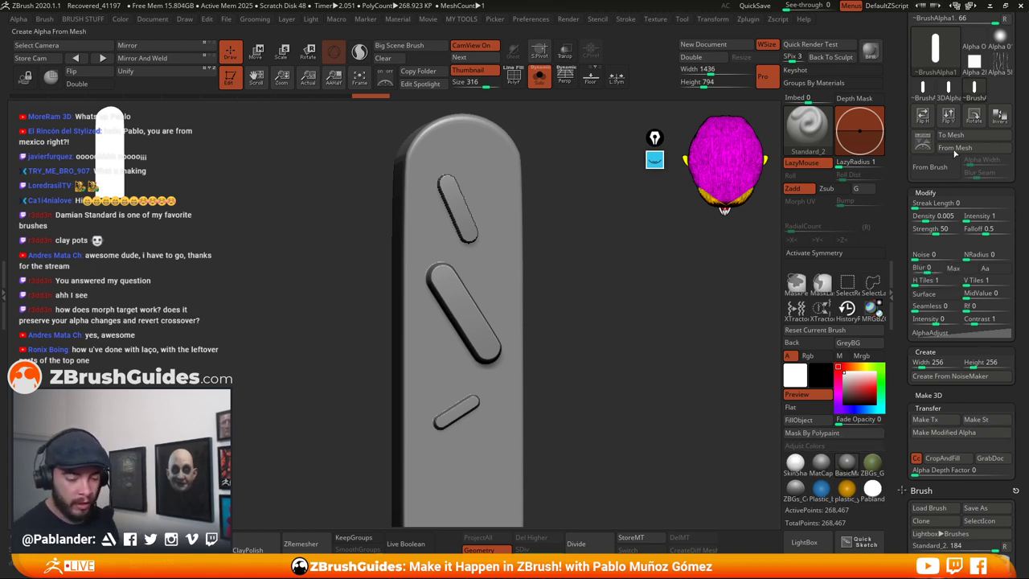
pyautogui.keyDown('alt'); pyautogui.moveTo(656, 359); pyautogui.dragTo(648, 338); pyautogui.keyUp('alt')
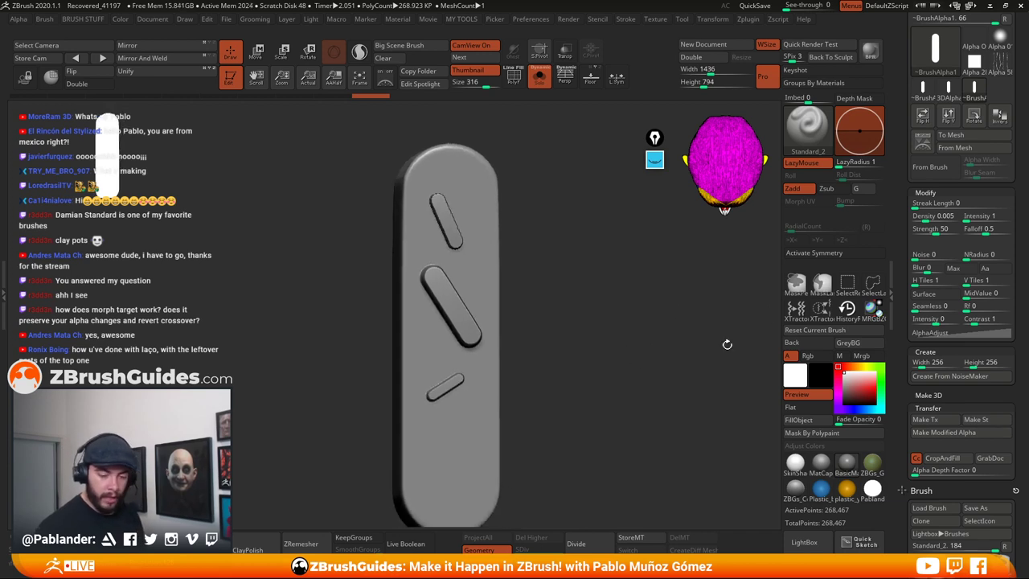
# Undo all the test stamps on the capsule mesh
pyautogui.hotkey('ctrl', 'z')
pyautogui.hotkey('ctrl', 'z')
pyautogui.hotkey('ctrl', 'z')
pyautogui.hotkey('ctrl', 'z')
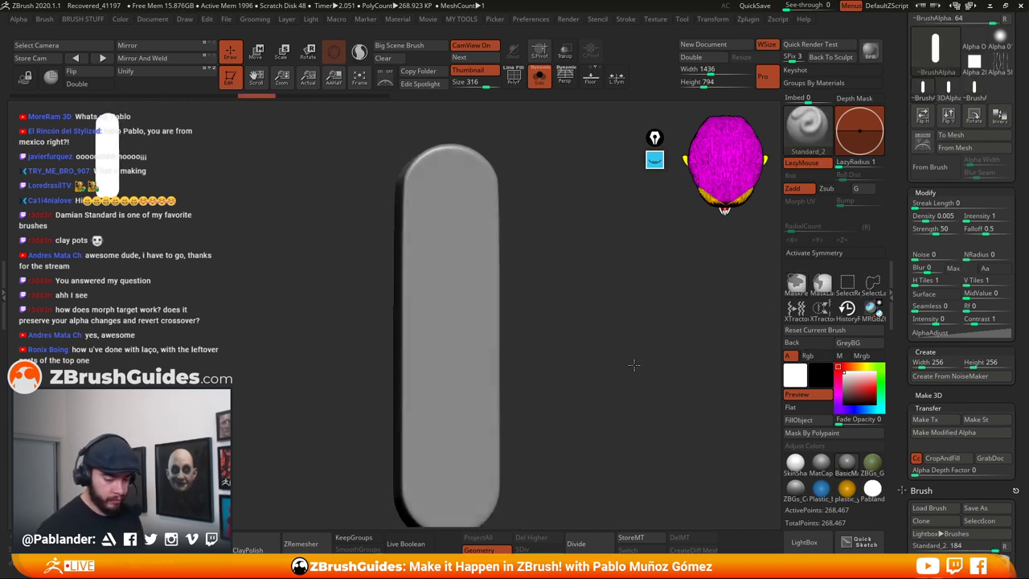
# Reselect the blurred capsule alpha and restore the default configuration of the alpha list
pyautogui.click(971, 119)
pyautogui.click(971, 119)
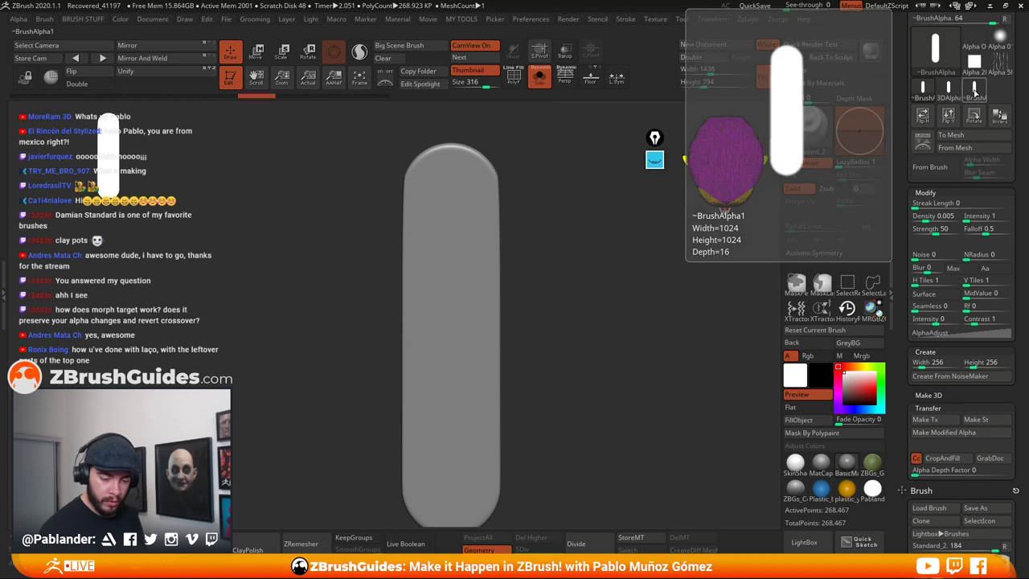
pyautogui.click(1001, 116)
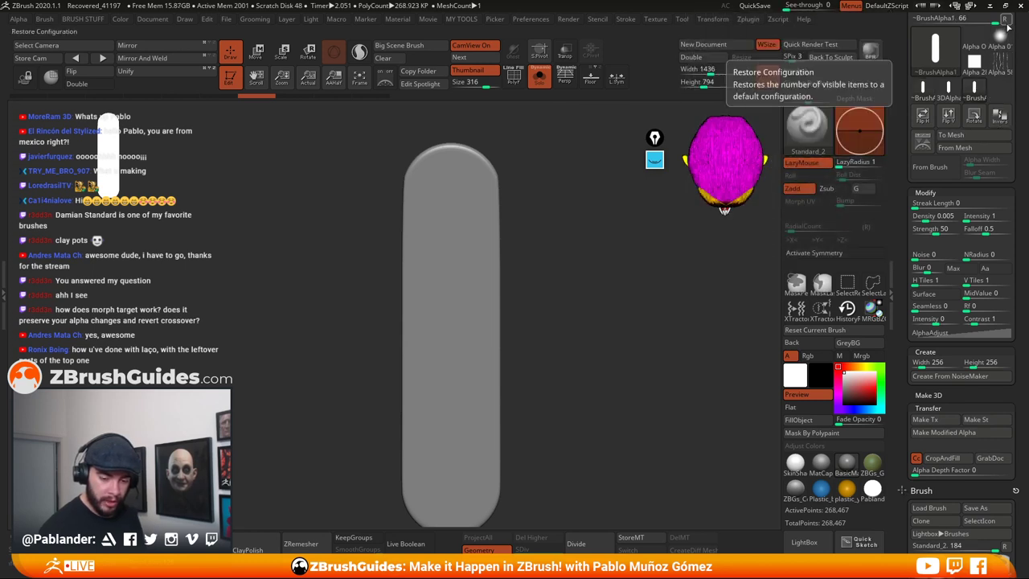
# Create a gradient alpha from the capsule mesh, tilted so it fades from dark to light along its length, with a map size of 1024
pyautogui.keyDown('alt'); pyautogui.moveTo(657, 325); pyautogui.dragTo(635, 343); pyautogui.keyUp('alt')
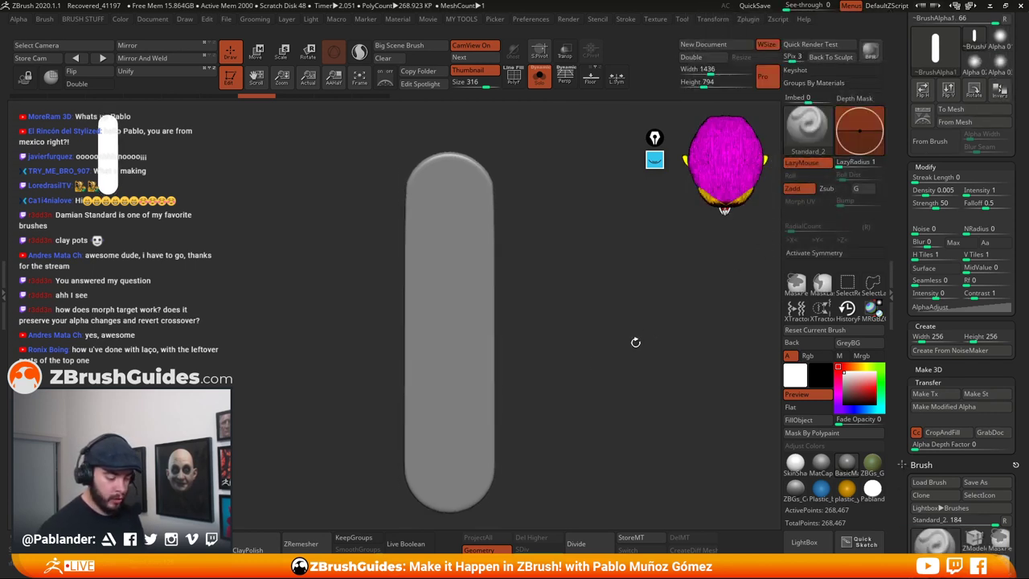
pyautogui.click(972, 122)
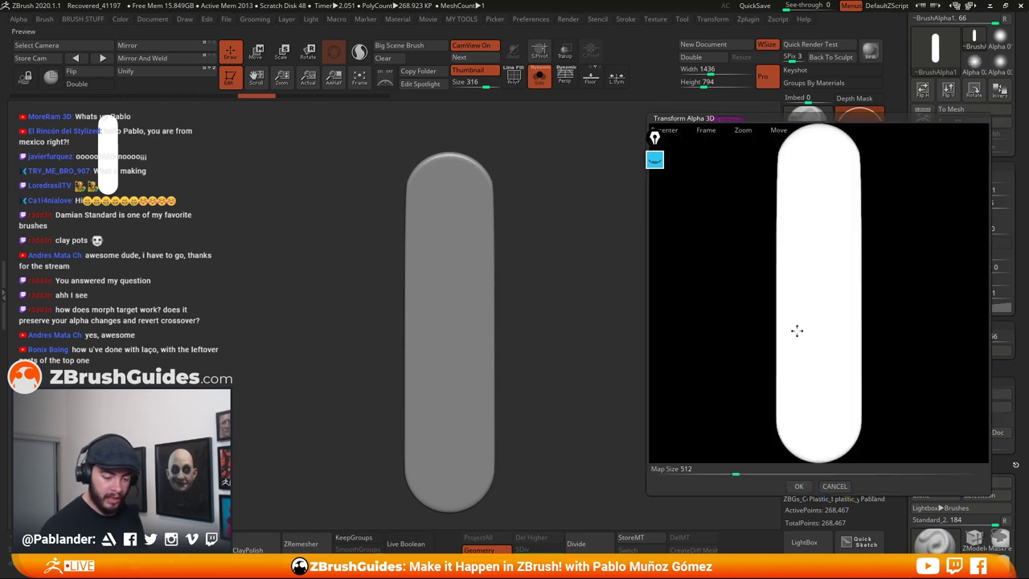
pyautogui.moveTo(854, 318)
pyautogui.keyDown('alt'); pyautogui.mouseDown()
pyautogui.moveTo(849, 301)
pyautogui.moveTo(860, 322)
pyautogui.moveTo(876, 305)
pyautogui.moveTo(875, 286)
pyautogui.mouseUp(); pyautogui.keyUp('alt')
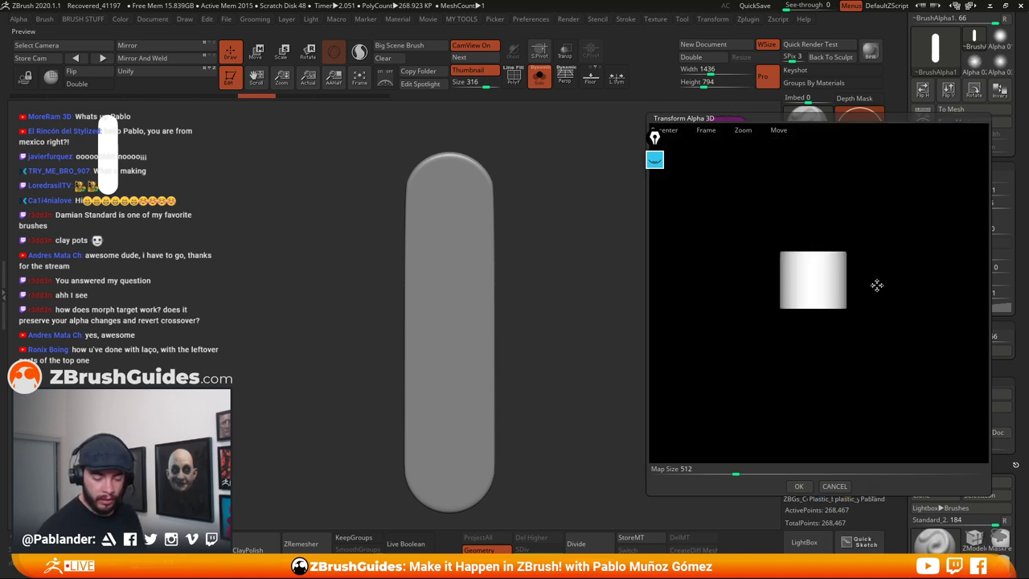
pyautogui.moveTo(814, 275)
pyautogui.mouseDown()
pyautogui.moveTo(822, 291)
pyautogui.moveTo(857, 271)
pyautogui.moveTo(879, 321)
pyautogui.moveTo(842, 337)
pyautogui.mouseUp()
pyautogui.moveTo(900, 326)
pyautogui.mouseDown()
pyautogui.moveTo(892, 324)
pyautogui.moveTo(886, 360)
pyautogui.mouseUp()
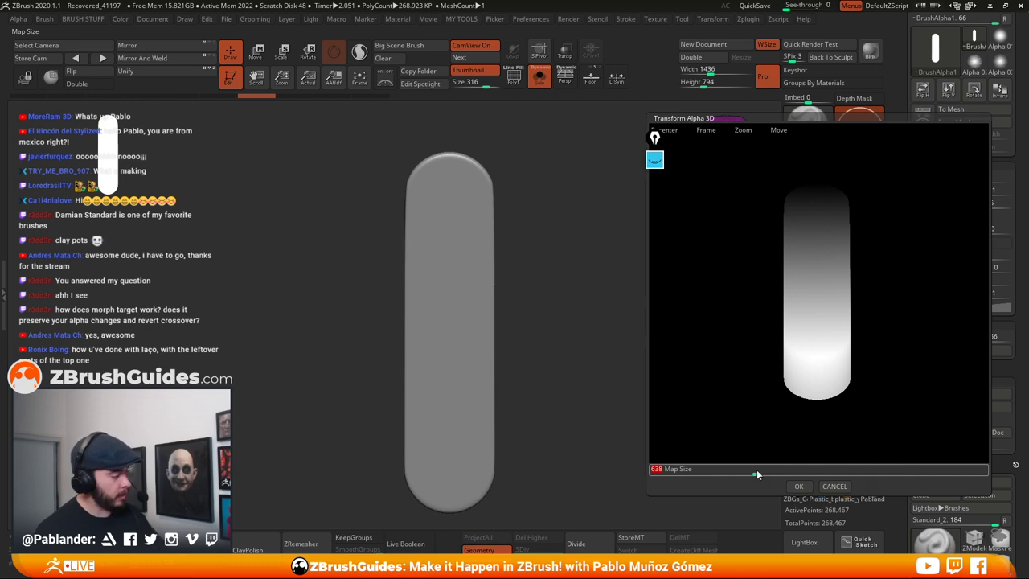
pyautogui.write('1024')
pyautogui.press('Return')
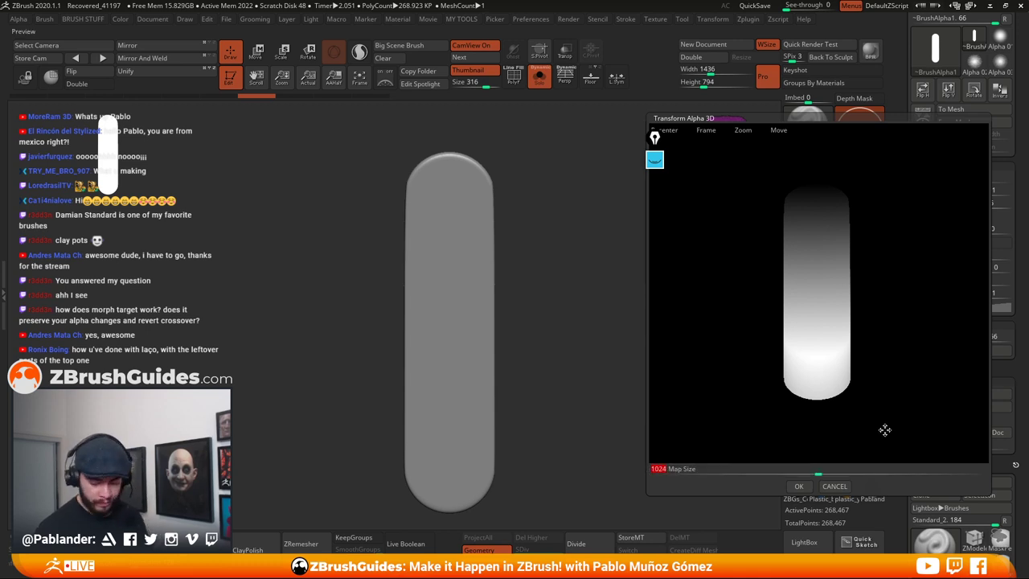
pyautogui.click(799, 486)
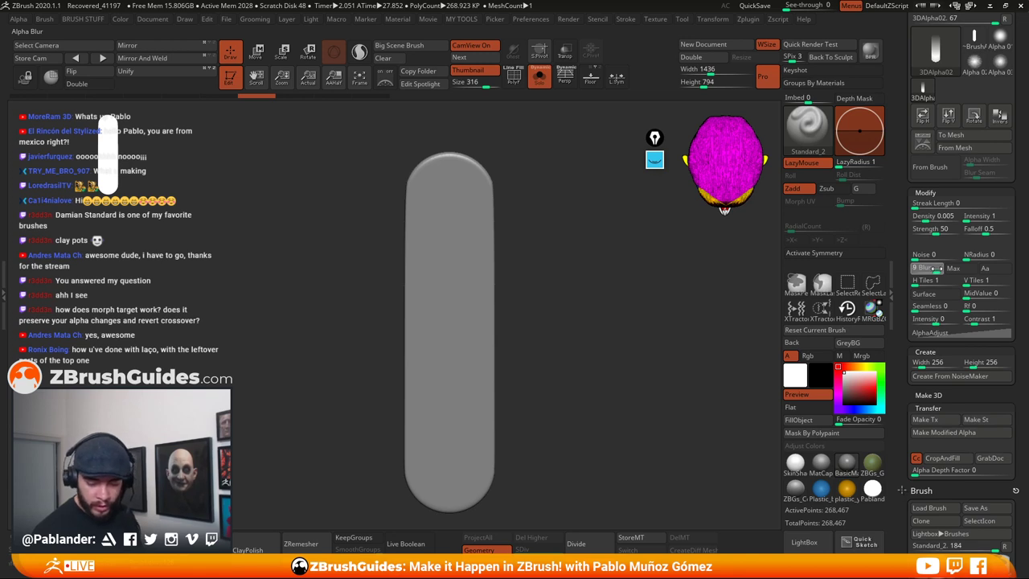
# Set the gradient alpha's blur to 9 and make a modified alpha from it
pyautogui.moveTo(937, 269); pyautogui.dragTo(934, 268)
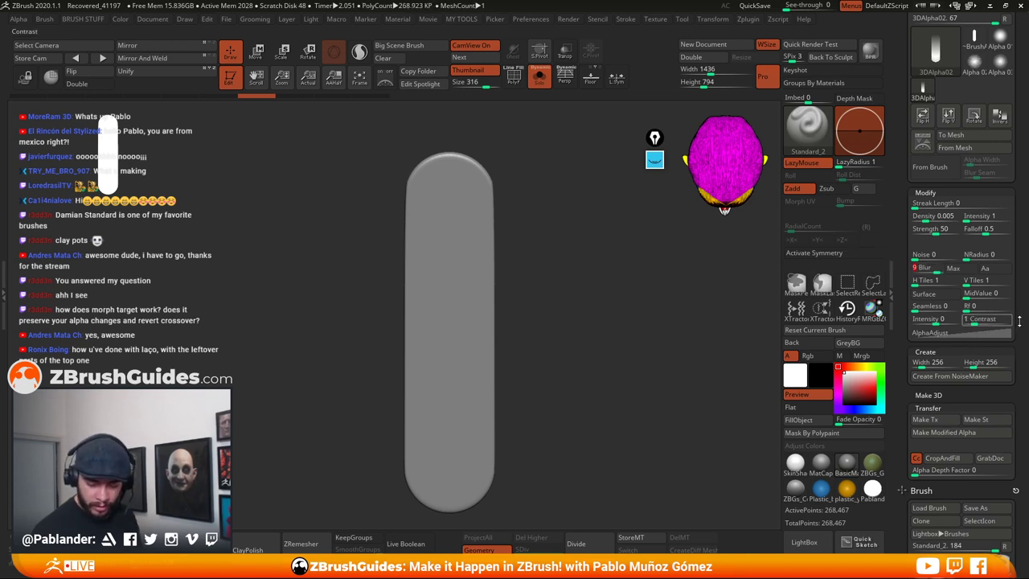
pyautogui.click(943, 432)
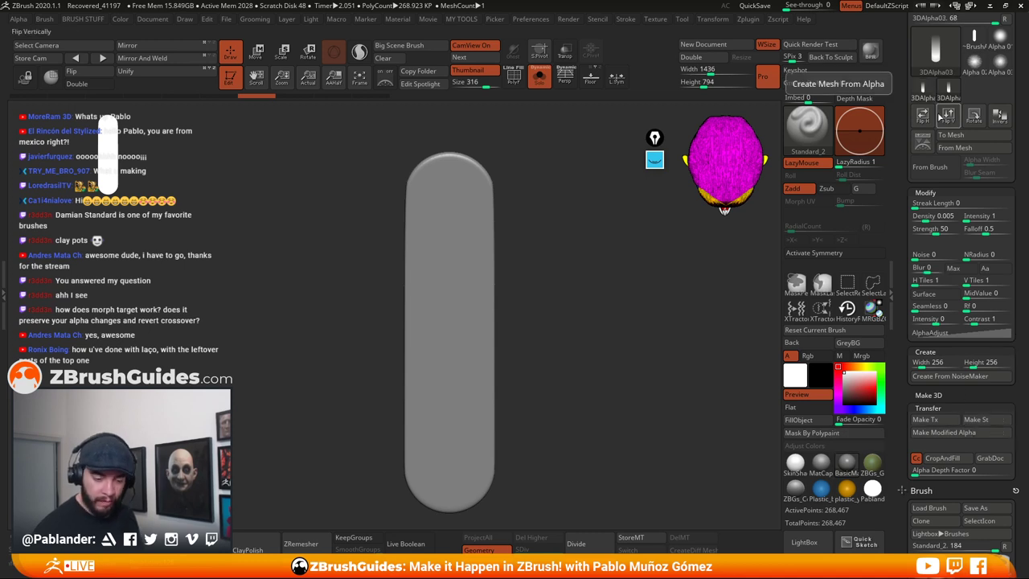
# Try stamping the gradient capsule alphas down the middle of the capsule mesh, undoing each test stamp
pyautogui.moveTo(937, 97)
pyautogui.moveTo(451, 277); pyautogui.dragTo(449, 382)
pyautogui.moveTo(551, 324)
pyautogui.mouseDown()
pyautogui.moveTo(619, 335)
pyautogui.moveTo(568, 328)
pyautogui.mouseUp()
pyautogui.hotkey('ctrl', 'z')
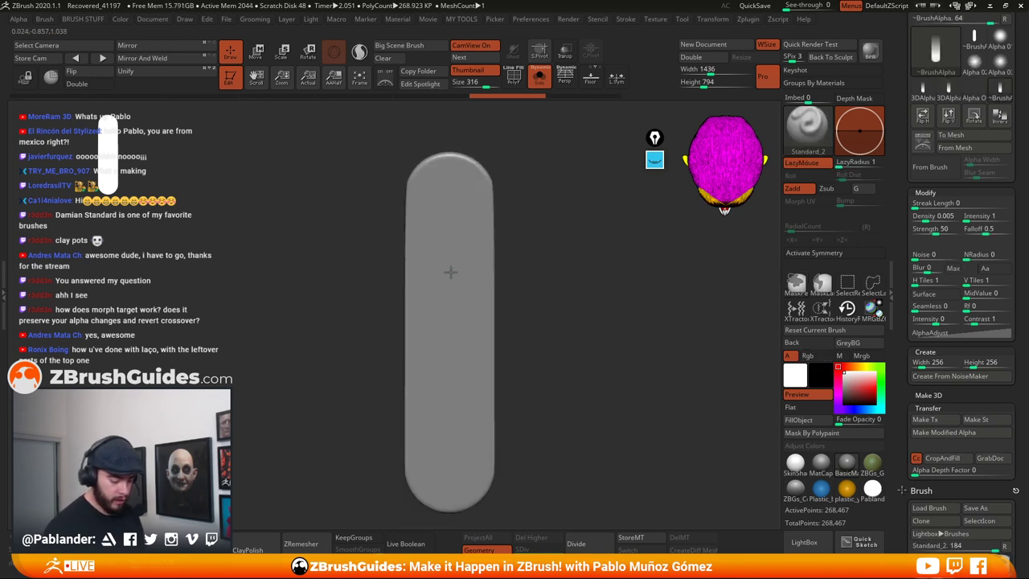
pyautogui.moveTo(451, 271); pyautogui.dragTo(450, 326)
pyautogui.hotkey('ctrl', 'z')
pyautogui.moveTo(558, 310); pyautogui.dragTo(560, 297)
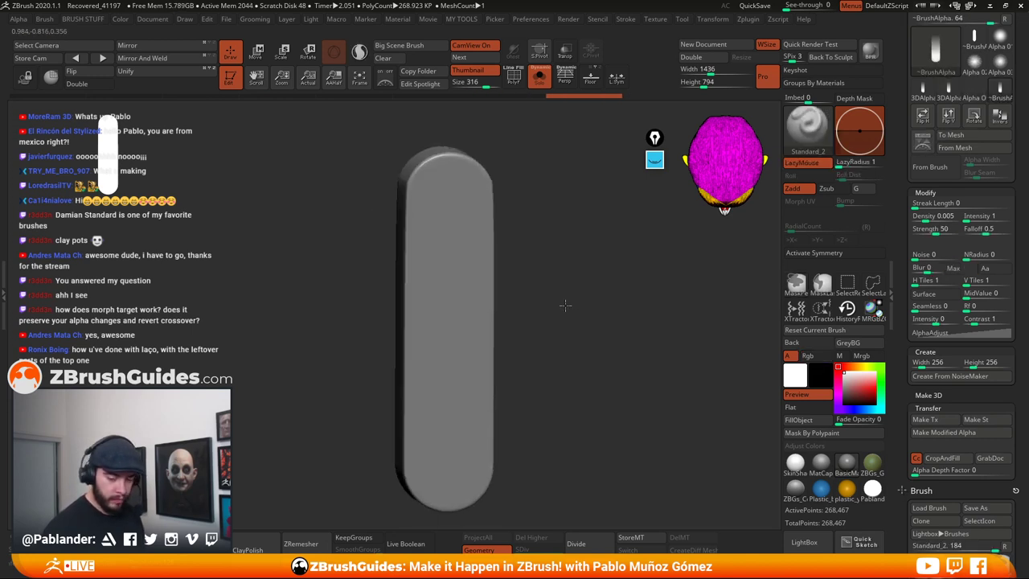
# Select the solid white capsule alpha, test it with one stamp on the capsule mesh and undo the stamp
pyautogui.click(970, 39)
pyautogui.moveTo(467, 273); pyautogui.dragTo(482, 375)
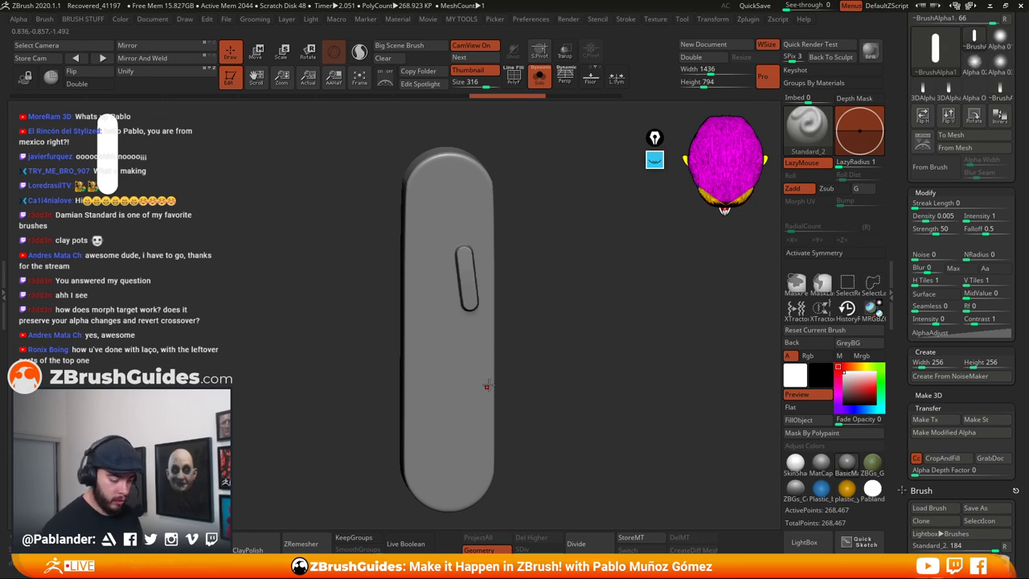
pyautogui.hotkey('ctrl', 'z')
# Switch to the robohead1_2 tool and bring the front of the face into a close frontal view
pyautogui.moveTo(905, 499); pyautogui.dragTo(905, 125)
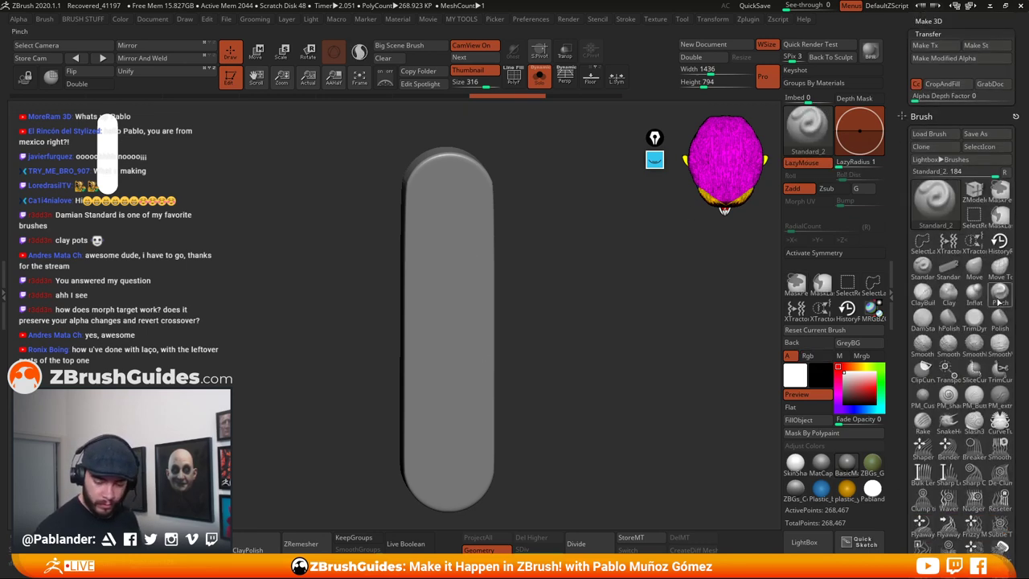
pyautogui.click(969, 117)
pyautogui.click(974, 307)
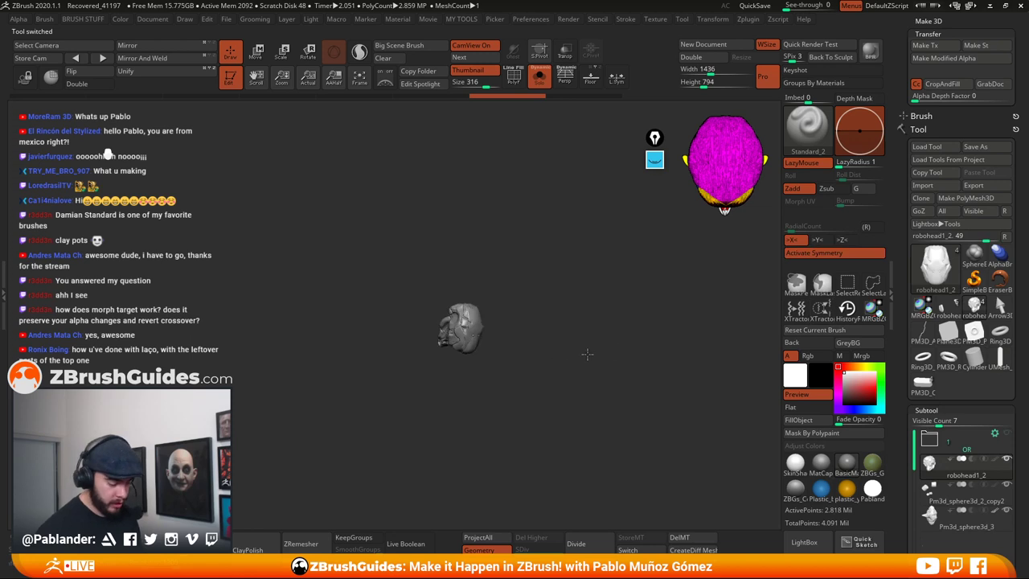
pyautogui.moveTo(590, 306); pyautogui.dragTo(591, 319)
pyautogui.moveTo(616, 377); pyautogui.dragTo(528, 362)
pyautogui.keyDown('ctrl'); pyautogui.moveTo(468, 333); pyautogui.dragTo(482, 425, button='right'); pyautogui.keyUp('ctrl')
pyautogui.moveTo(482, 426); pyautogui.dragTo(496, 318)
pyautogui.moveTo(463, 326)
pyautogui.keyDown('ctrl'); pyautogui.mouseDown(button='right')
pyautogui.moveTo(482, 338)
pyautogui.moveTo(512, 310)
pyautogui.mouseUp(button='right'); pyautogui.keyUp('ctrl')
# Set the brush to Zsub and test small recessed capsule stamps on the cheek panels beside the nose bridge
pyautogui.press('space')
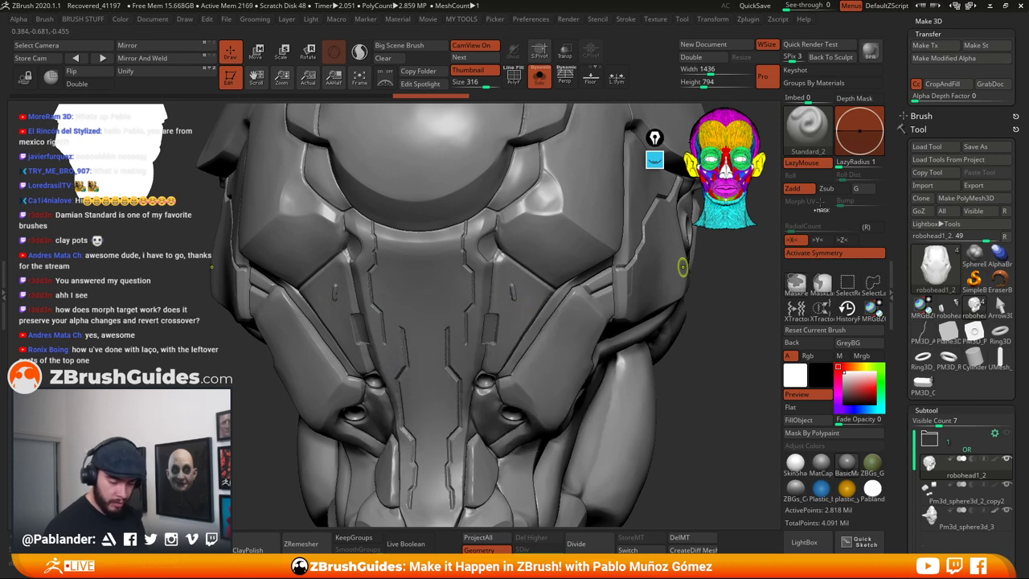
pyautogui.press('alt')
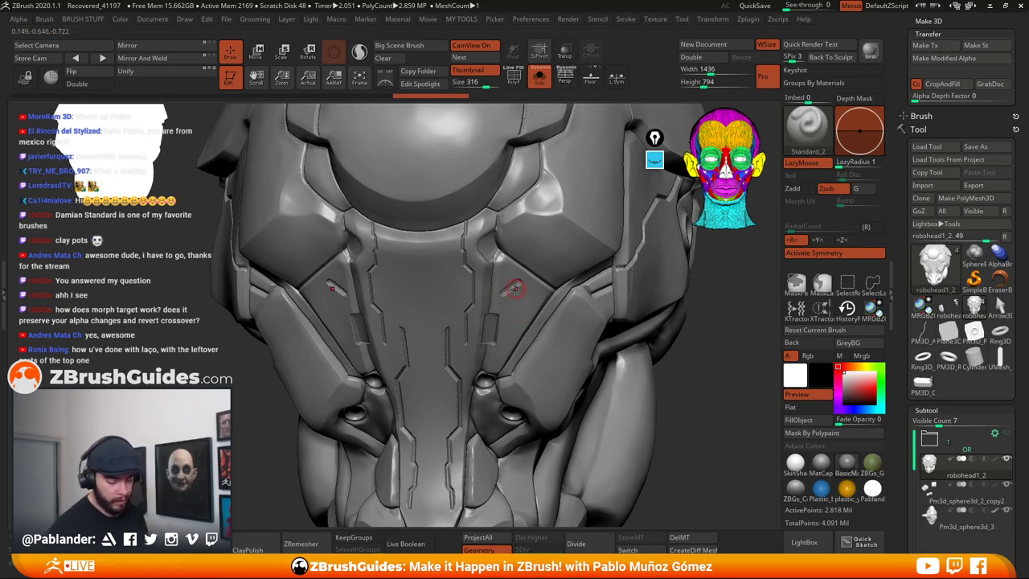
pyautogui.press('space')
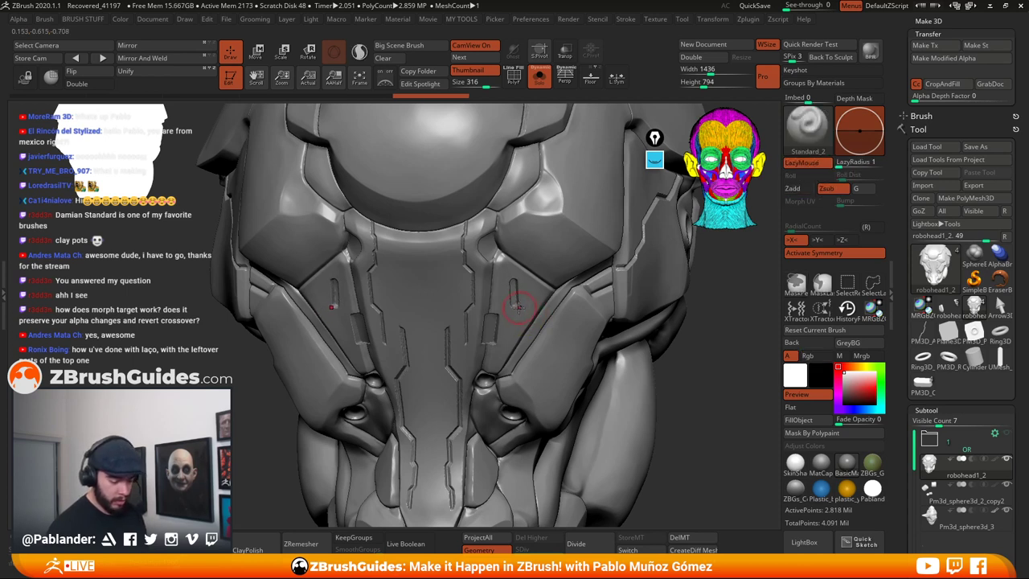
# Try recessed capsule stamps at other angles and positions on the cheek and brow panels, undoing each one
pyautogui.moveTo(506, 304); pyautogui.dragTo(505, 309)
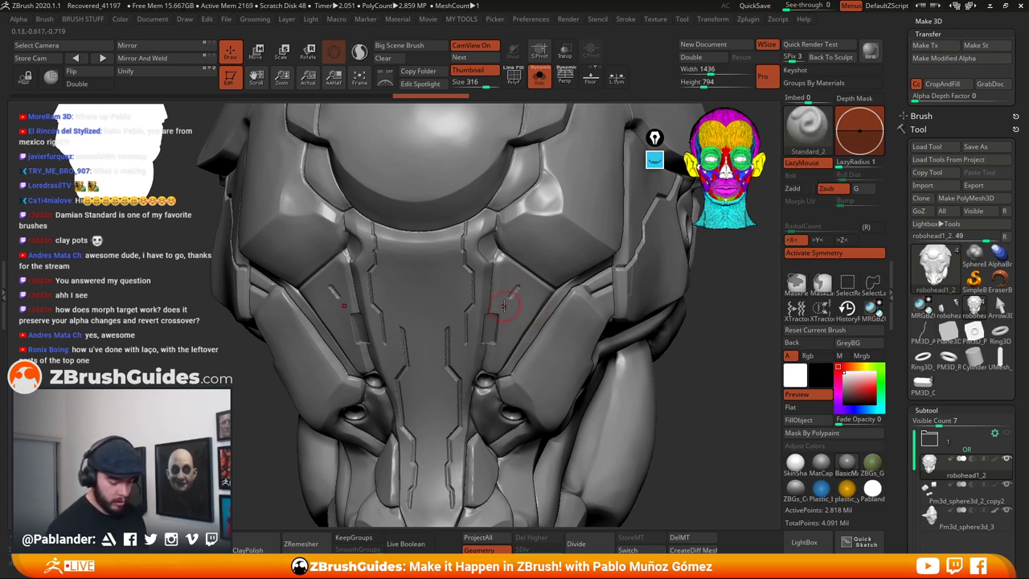
pyautogui.hotkey('ctrl', 'z')
pyautogui.moveTo(557, 238); pyautogui.dragTo(549, 271)
pyautogui.hotkey('ctrl', 'z')
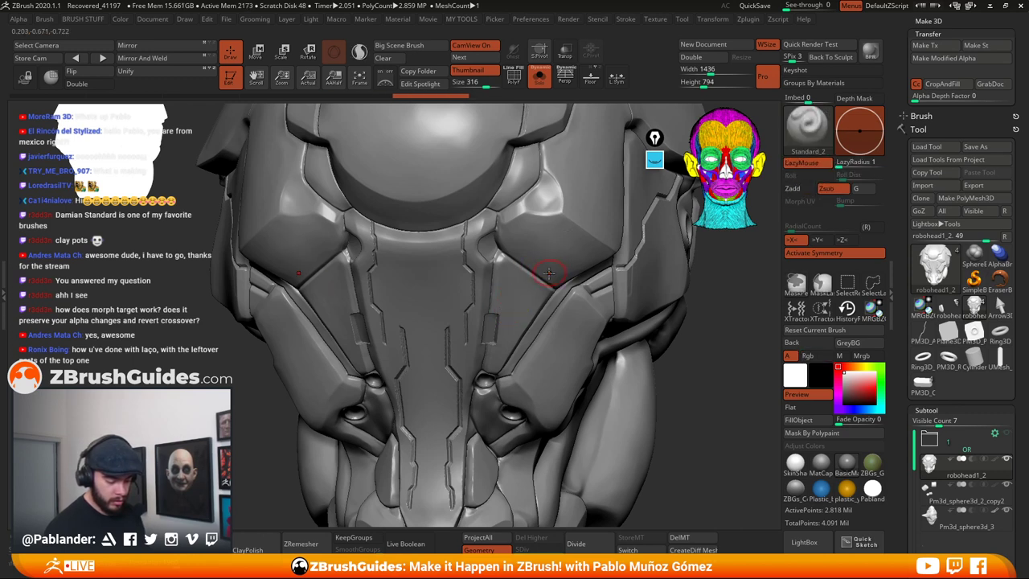
pyautogui.moveTo(514, 315); pyautogui.dragTo(510, 328)
pyautogui.hotkey('ctrl', 'z')
# Try a different draw size on the cheek panel and a larger pair of capsules on the nose bridge, undoing the stamps
pyautogui.rightClick(515, 297)
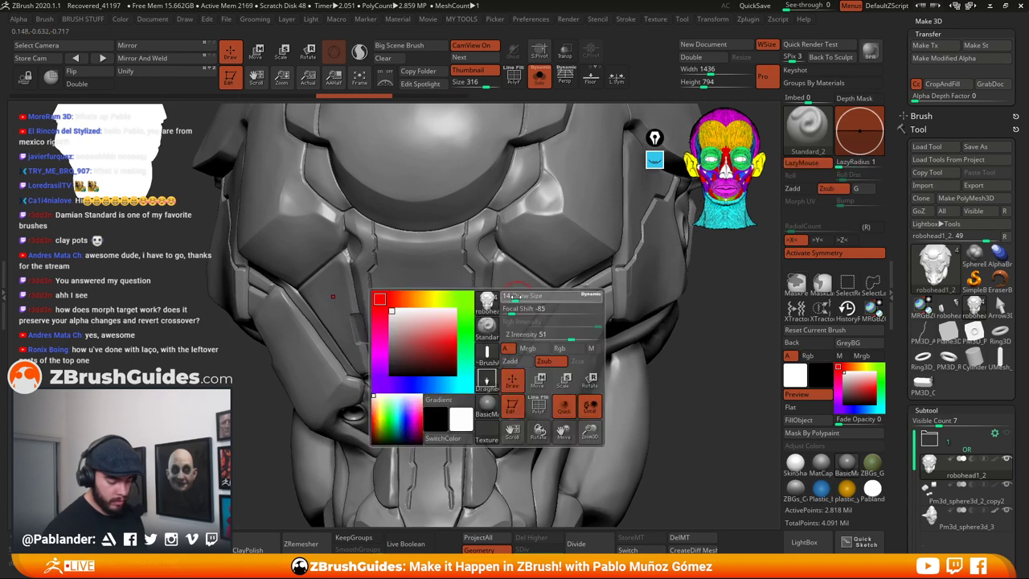
pyautogui.keyDown('ctrl'); pyautogui.click(517, 306); pyautogui.keyUp('ctrl')
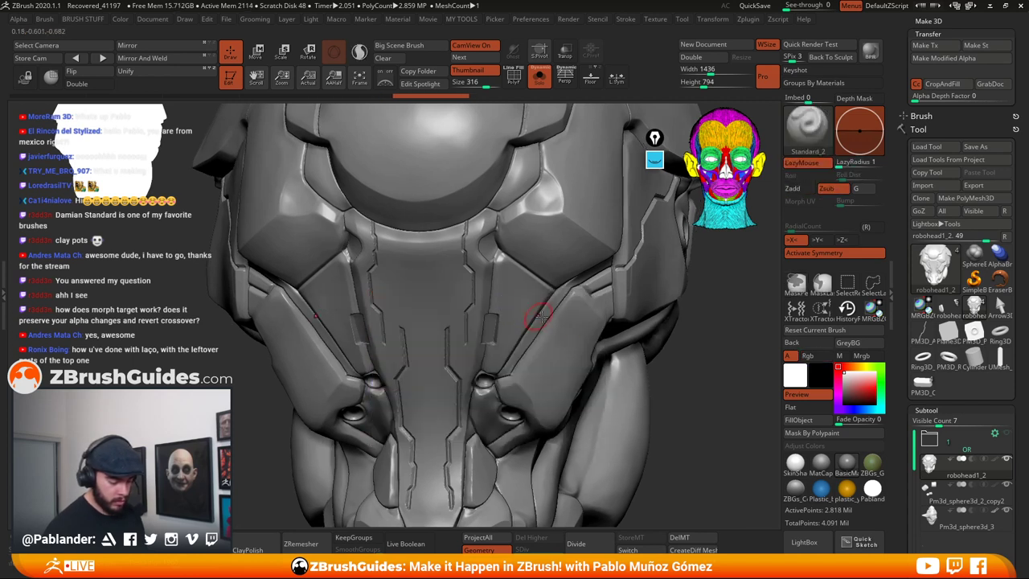
pyautogui.hotkey('ctrl', 'z')
pyautogui.moveTo(452, 305)
pyautogui.mouseDown()
pyautogui.moveTo(437, 320)
pyautogui.moveTo(471, 326)
pyautogui.mouseUp()
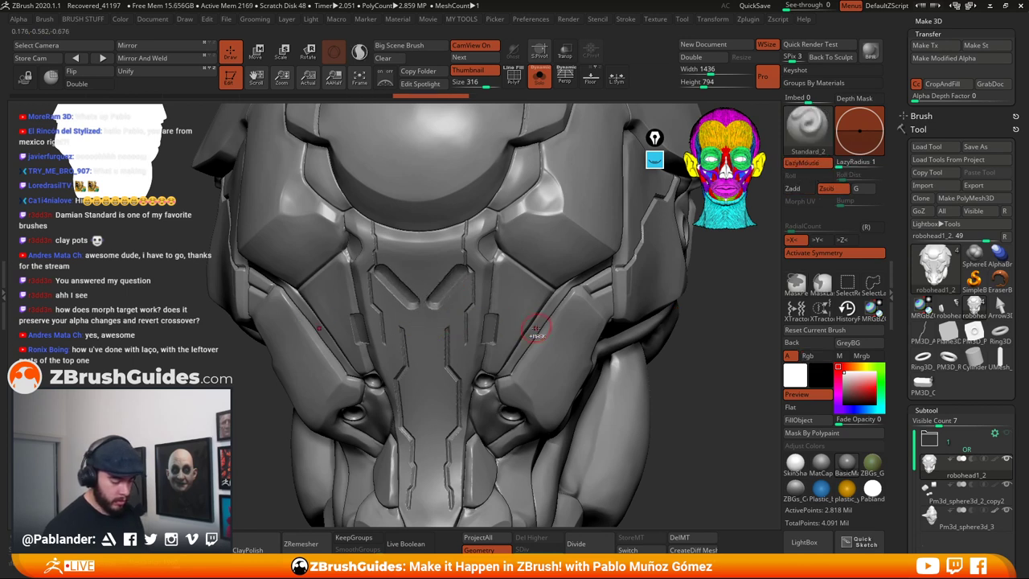
pyautogui.hotkey('ctrl', 'z')
# Toggle LazyMouse while trying a capsule stamp on the cheek panel and undo the stamp
pyautogui.moveTo(525, 291)
pyautogui.keyDown('alt'); pyautogui.mouseDown(button='right')
pyautogui.moveTo(570, 303)
pyautogui.moveTo(567, 315)
pyautogui.mouseUp(button='right'); pyautogui.keyUp('alt')
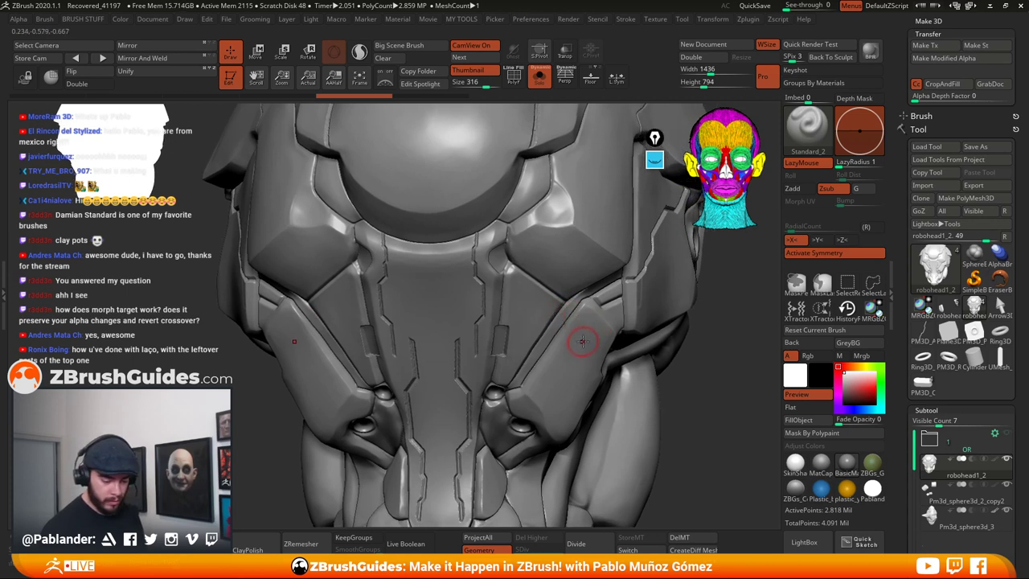
pyautogui.click(808, 165)
pyautogui.moveTo(529, 307); pyautogui.dragTo(531, 326)
pyautogui.press('l')
pyautogui.hotkey('ctrl', 'z')
# Try small angled capsule stamps on the upper cheek panels with a draw size of 13, undoing the attempts
pyautogui.press('space')
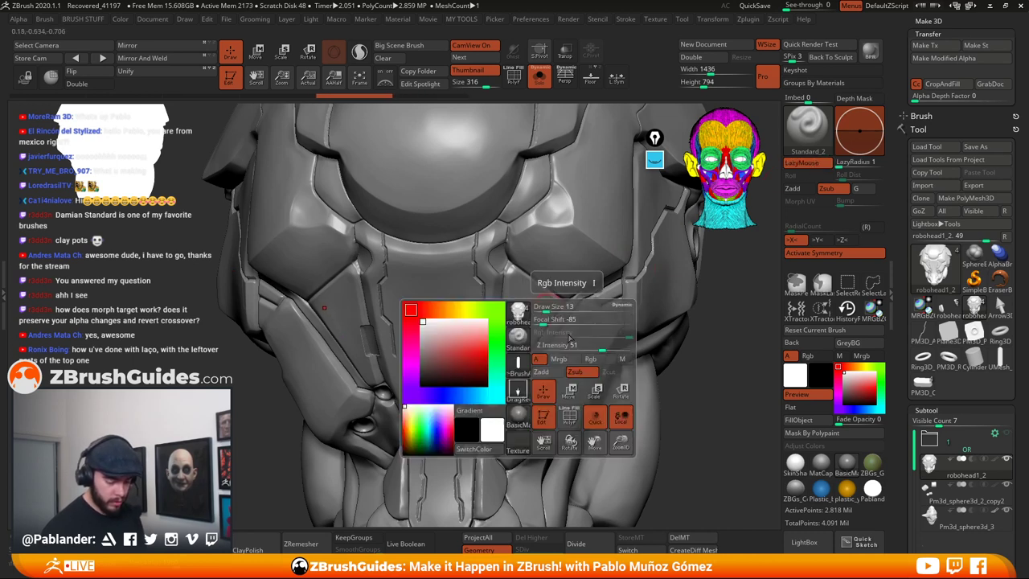
pyautogui.keyDown('alt'); pyautogui.moveTo(546, 317); pyautogui.dragTo(518, 312, button='right'); pyautogui.keyUp('alt')
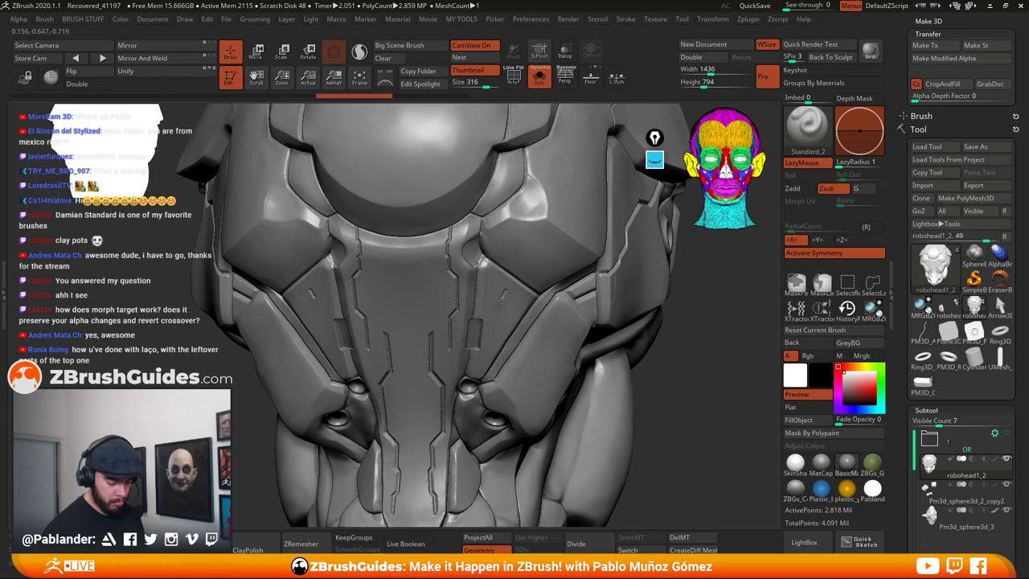
pyautogui.moveTo(498, 306); pyautogui.dragTo(511, 299)
pyautogui.hotkey('ctrl', 'z')
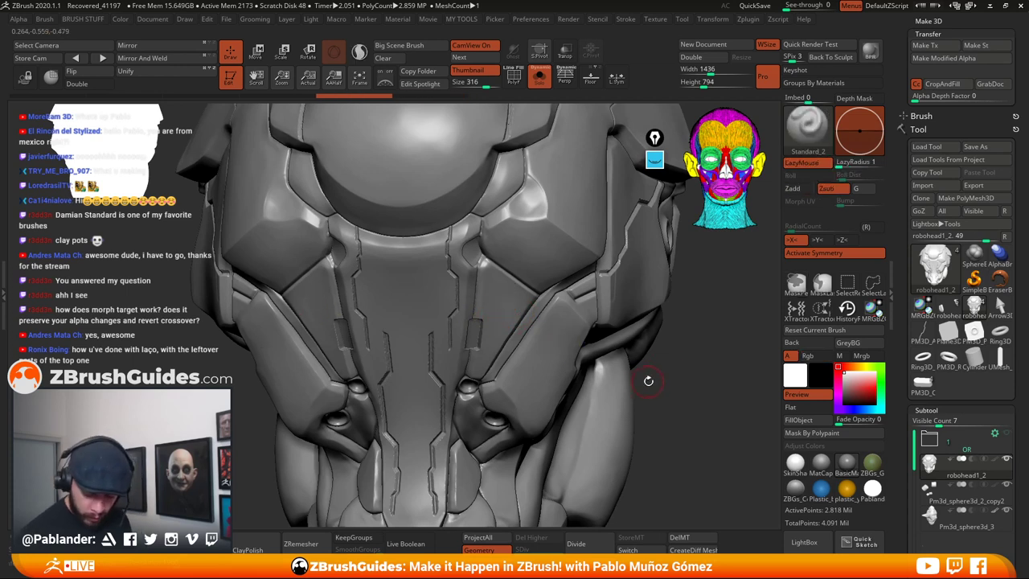
pyautogui.moveTo(704, 363)
pyautogui.mouseDown()
pyautogui.moveTo(697, 357)
pyautogui.moveTo(696, 371)
pyautogui.moveTo(566, 336)
pyautogui.mouseUp()
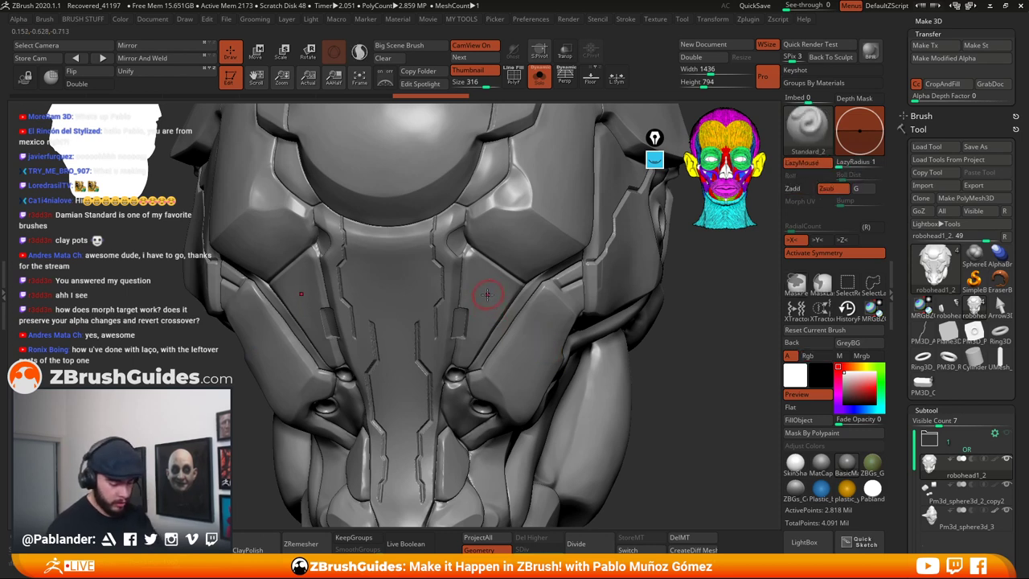
pyautogui.hotkey('ctrl', 'z')
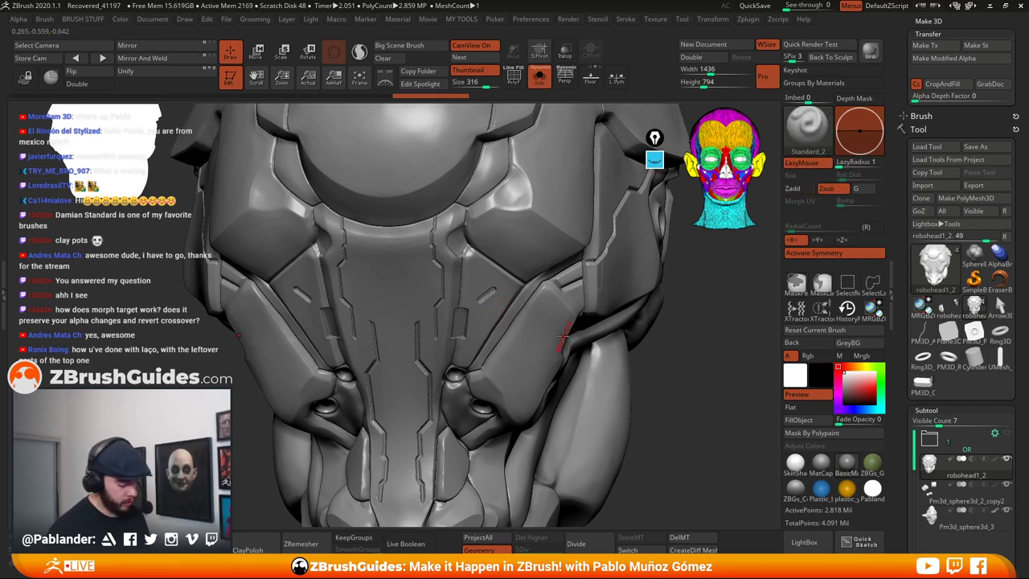
pyautogui.moveTo(549, 345); pyautogui.dragTo(485, 295)
# Try the DragDot stroke for placing the capsule stamp on the cheek panels
pyautogui.press('space')
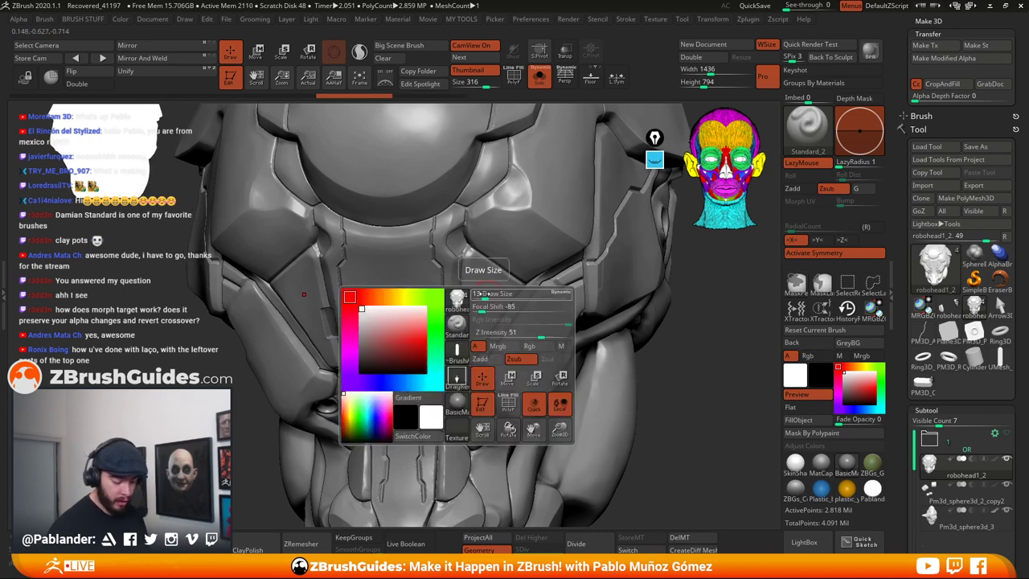
pyautogui.press('b')
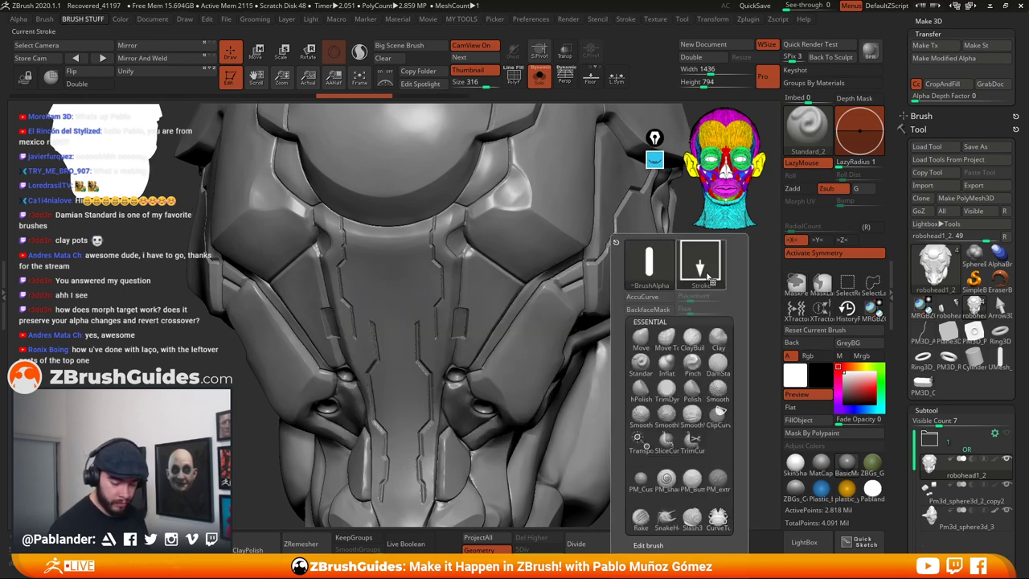
pyautogui.click(701, 280)
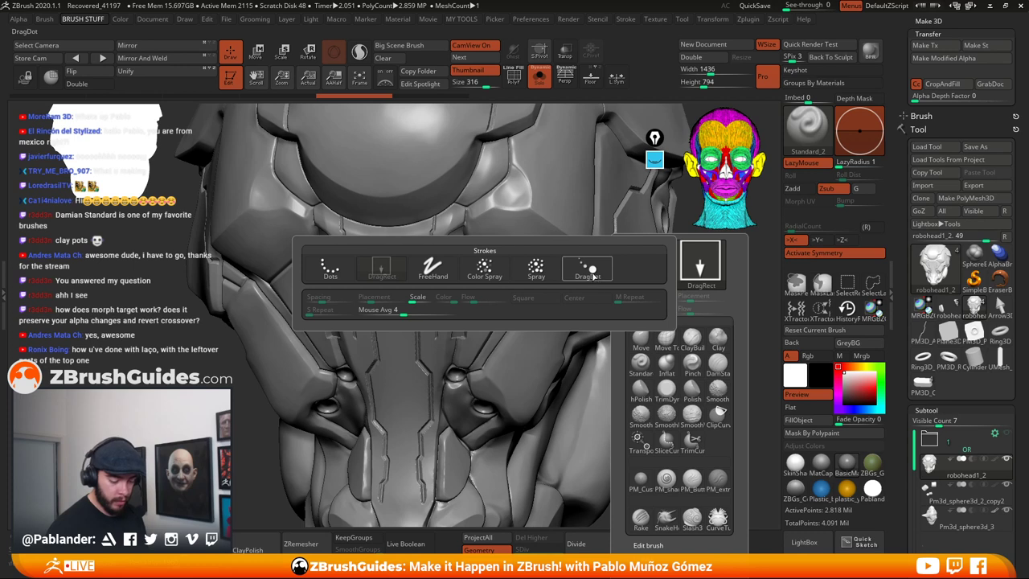
pyautogui.click(589, 272)
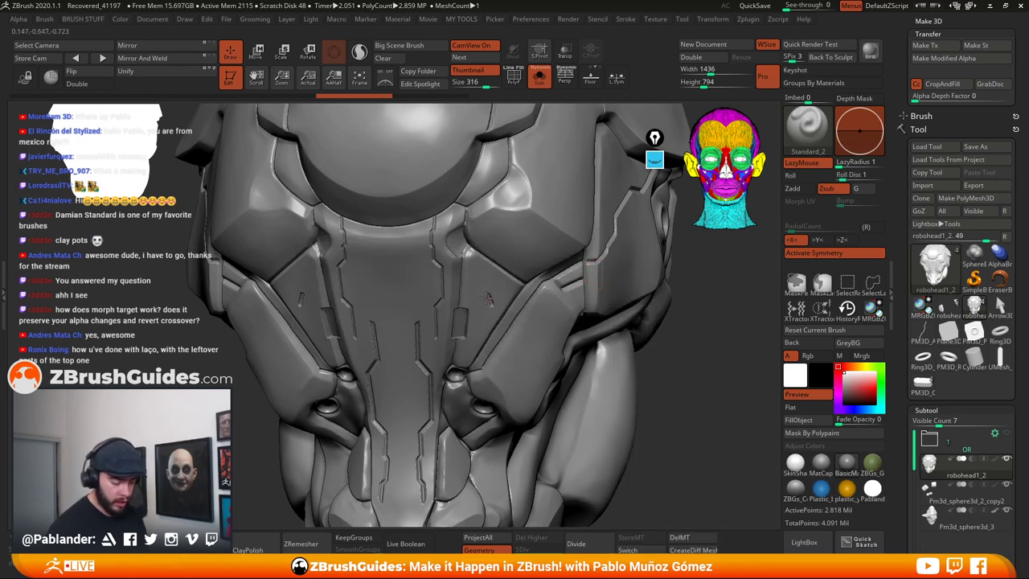
# With LazyMouse turned off, return the stroke to DragRect and stamp a small angled recessed capsule on the upper cheek panels
pyautogui.press('l')
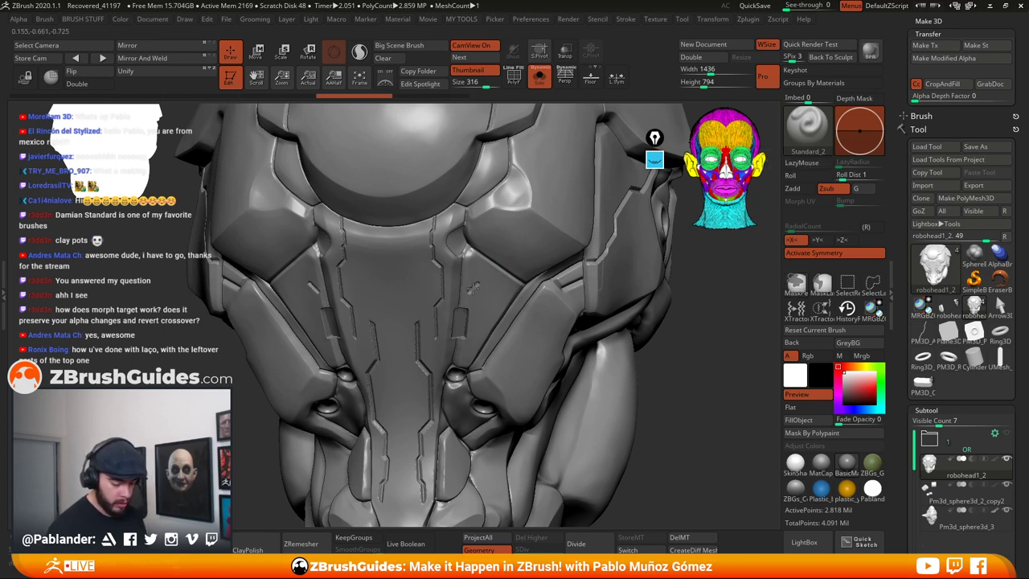
pyautogui.press('b')
pyautogui.click(548, 261)
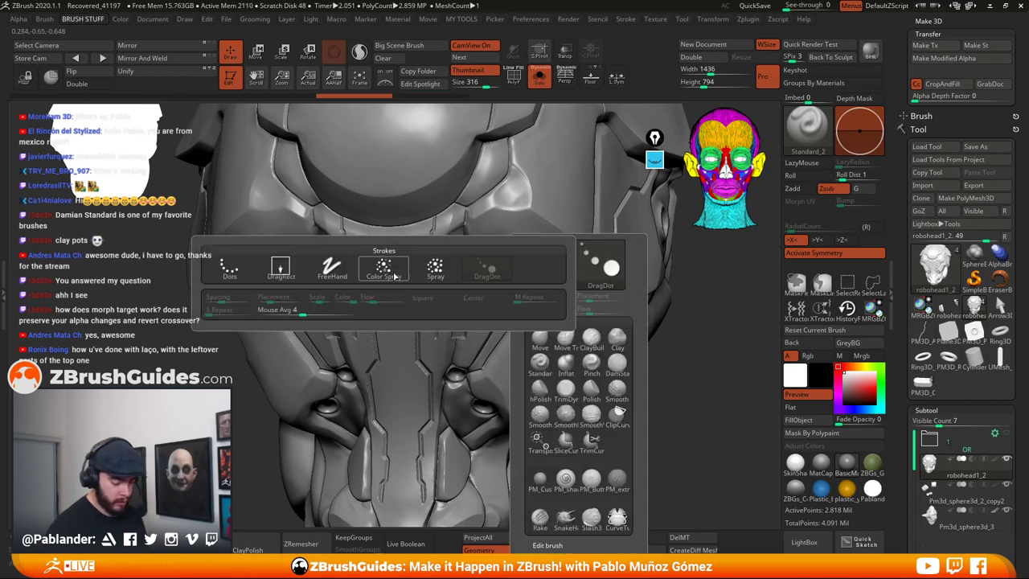
pyautogui.click(280, 269)
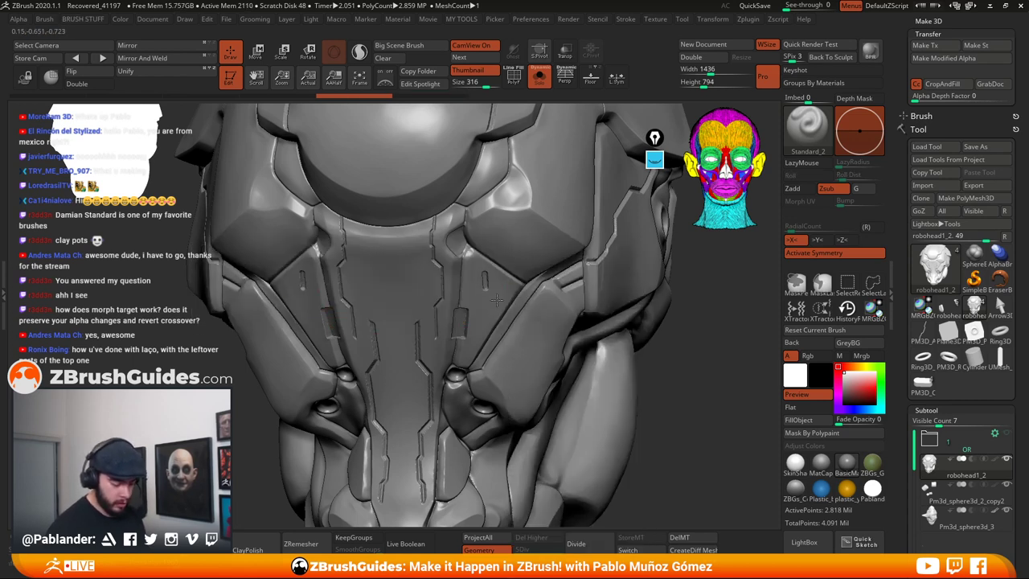
pyautogui.moveTo(497, 300)
pyautogui.mouseDown()
pyautogui.moveTo(514, 306)
pyautogui.moveTo(506, 294)
pyautogui.mouseUp()
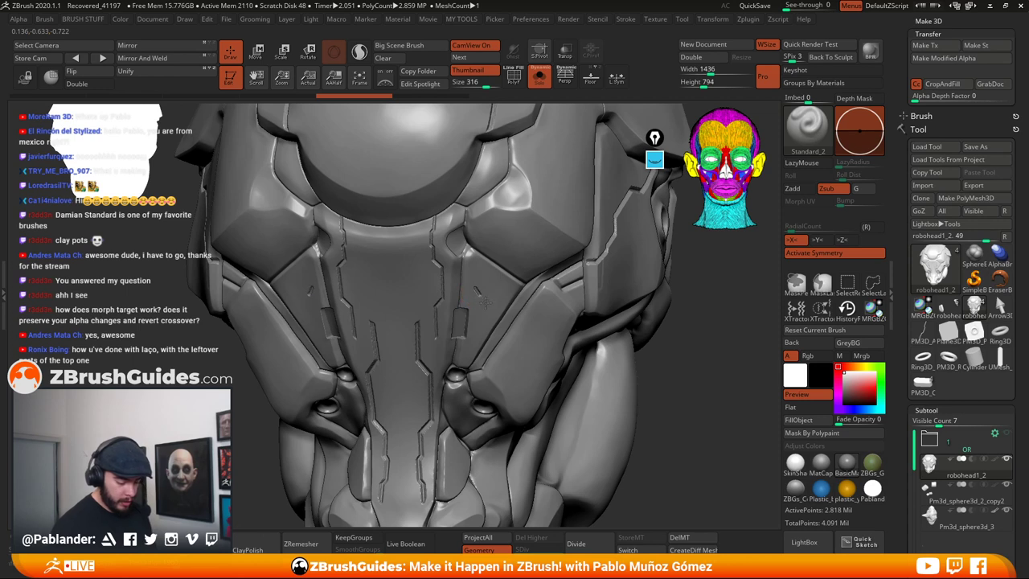
# Stamp small angled recessed capsules on the upper cheek panels and try further stamps on the nose bridge
pyautogui.moveTo(485, 302)
pyautogui.mouseDown()
pyautogui.moveTo(483, 289)
pyautogui.moveTo(503, 273)
pyautogui.mouseUp()
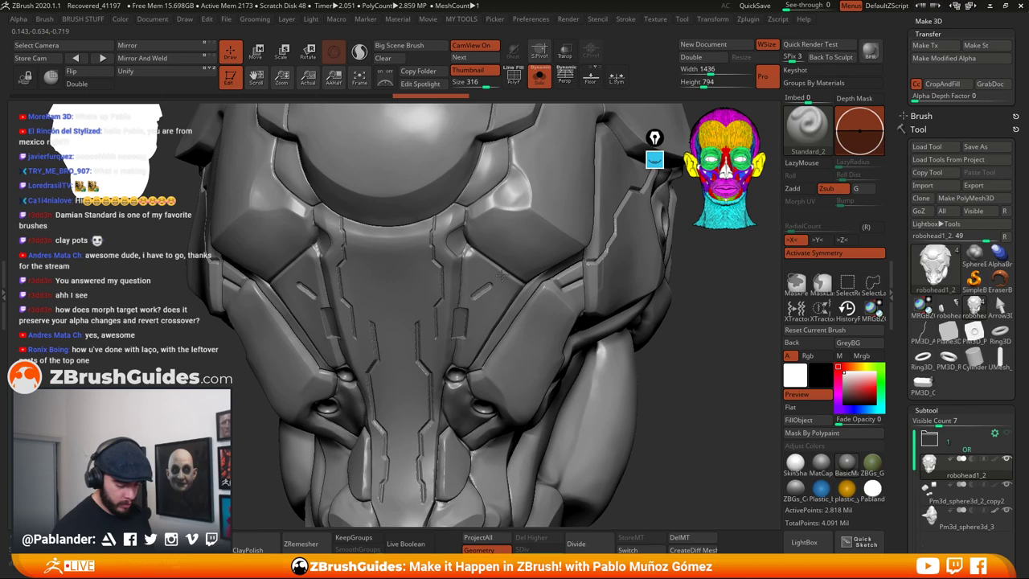
pyautogui.keyDown('alt'); pyautogui.moveTo(506, 336); pyautogui.dragTo(429, 363, button='right'); pyautogui.keyUp('alt')
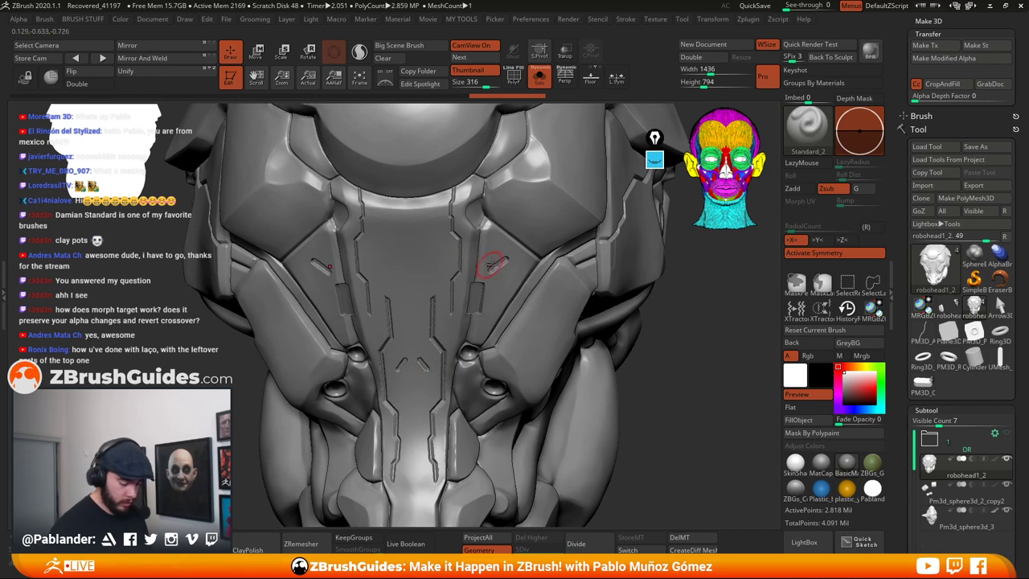
pyautogui.moveTo(482, 257)
pyautogui.mouseDown(button='right')
pyautogui.moveTo(479, 301)
pyautogui.moveTo(490, 320)
pyautogui.mouseUp(button='right')
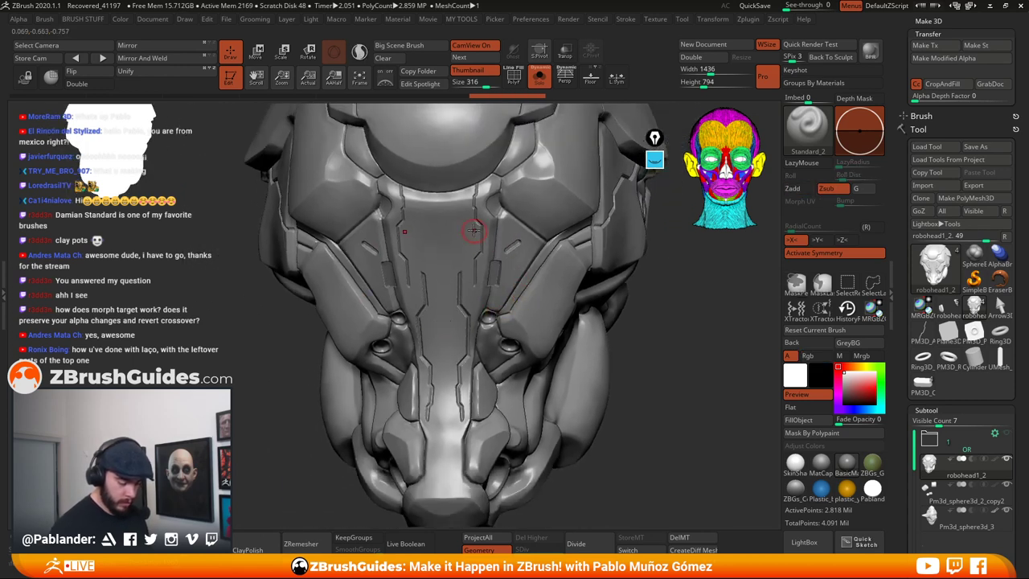
pyautogui.moveTo(487, 239); pyautogui.dragTo(496, 245, button='right')
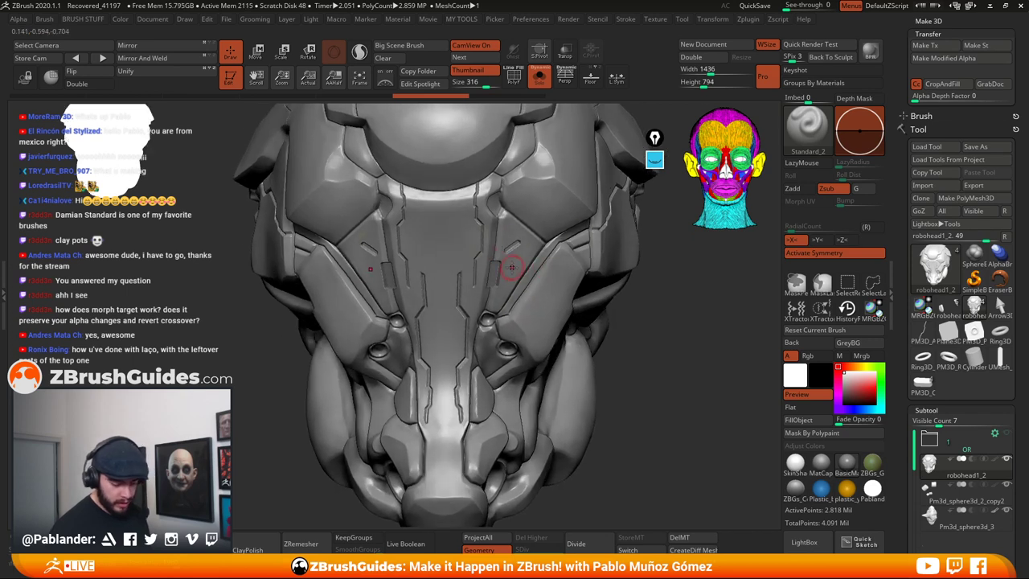
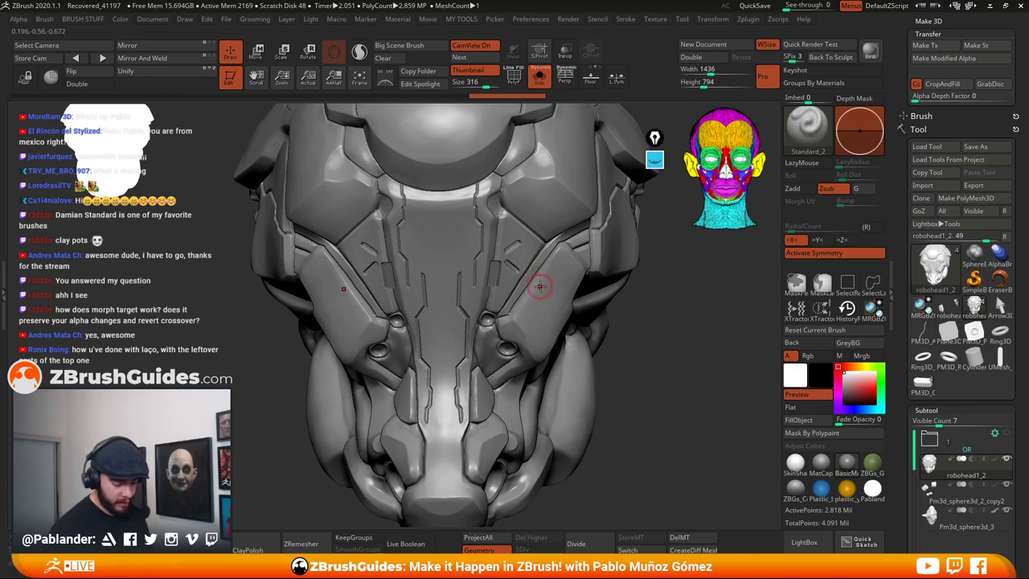
# Stamp a small angled recessed capsule on the brow panels above the cheek panels
pyautogui.moveTo(514, 265)
pyautogui.mouseDown(button='right')
pyautogui.moveTo(536, 252)
pyautogui.moveTo(506, 263)
pyautogui.mouseUp(button='right')
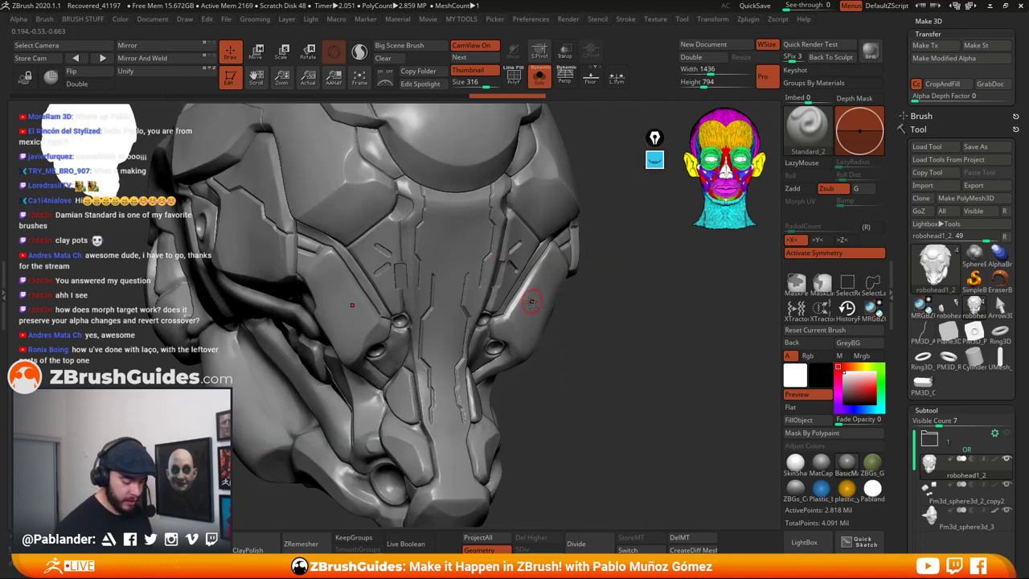
pyautogui.moveTo(531, 301); pyautogui.dragTo(517, 282, button='right')
pyautogui.moveTo(551, 239); pyautogui.dragTo(520, 260, button='right')
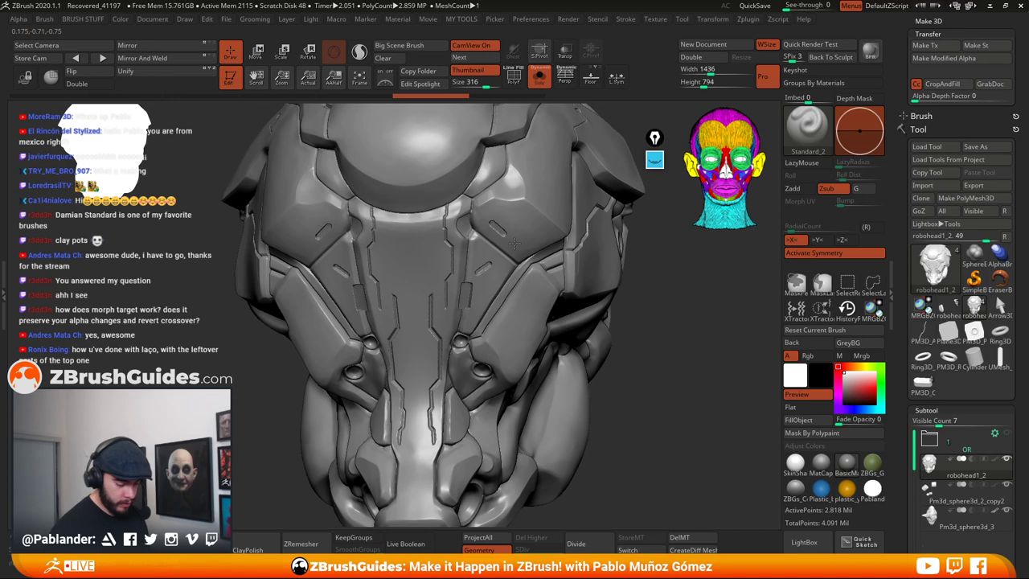
# Stamp a small recessed capsule across the upper part of the jaw strut beside the snout
pyautogui.moveTo(515, 242)
pyautogui.mouseDown(button='right')
pyautogui.moveTo(514, 313)
pyautogui.moveTo(501, 344)
pyautogui.moveTo(508, 324)
pyautogui.mouseUp(button='right')
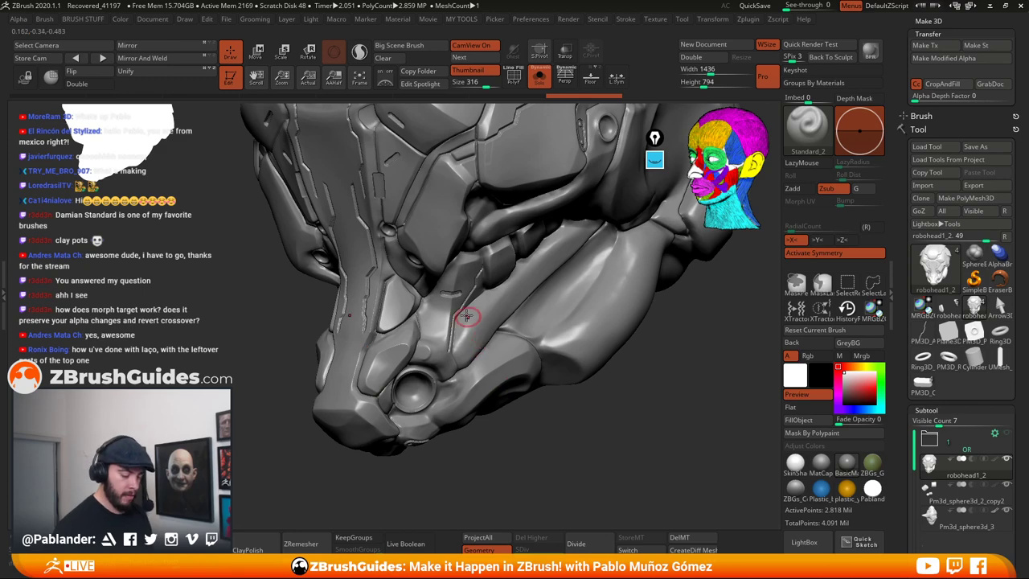
pyautogui.moveTo(466, 316); pyautogui.dragTo(492, 243, button='right')
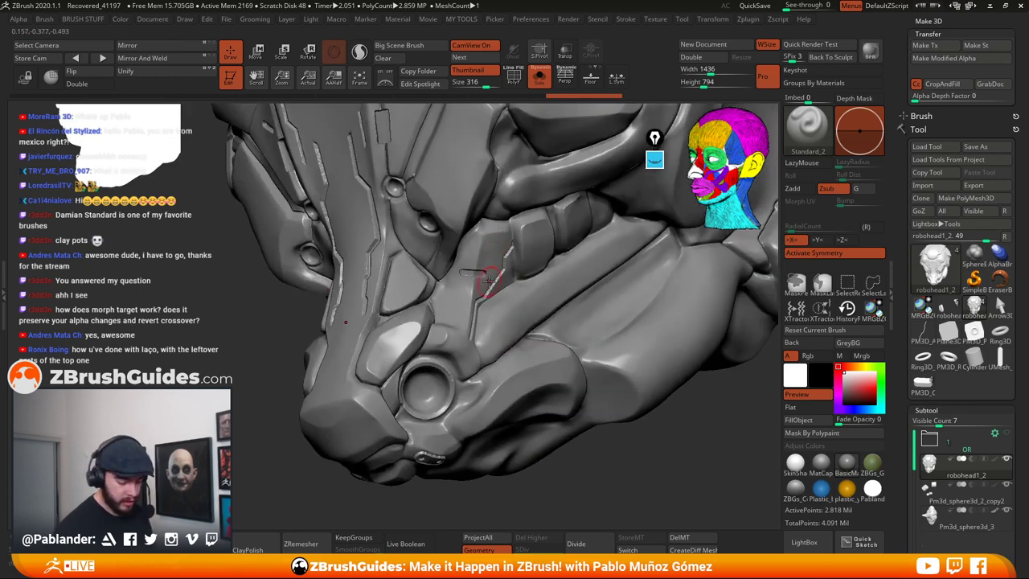
pyautogui.moveTo(489, 280); pyautogui.dragTo(480, 325, button='right')
# Stamp two small recessed capsules on each side of the snout's front tip
pyautogui.moveTo(456, 361)
pyautogui.keyDown('alt'); pyautogui.mouseDown(button='right')
pyautogui.moveTo(479, 326)
pyautogui.moveTo(418, 356)
pyautogui.moveTo(390, 356)
pyautogui.moveTo(413, 377)
pyautogui.mouseUp(button='right'); pyautogui.keyUp('alt')
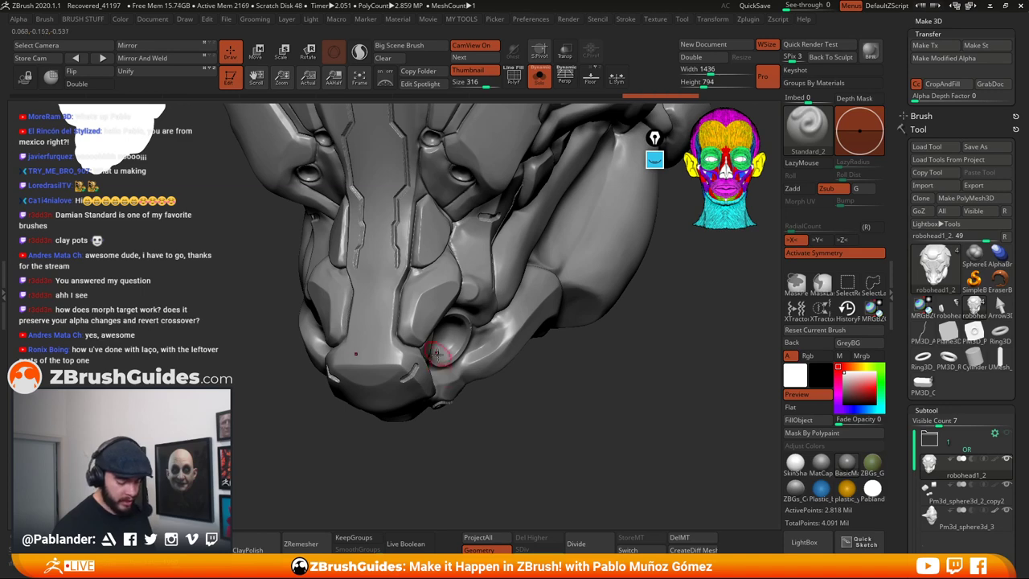
pyautogui.moveTo(434, 353)
pyautogui.mouseDown(button='right')
pyautogui.moveTo(438, 378)
pyautogui.moveTo(436, 355)
pyautogui.moveTo(421, 375)
pyautogui.moveTo(457, 352)
pyautogui.moveTo(433, 347)
pyautogui.mouseUp(button='right')
pyautogui.press('space')
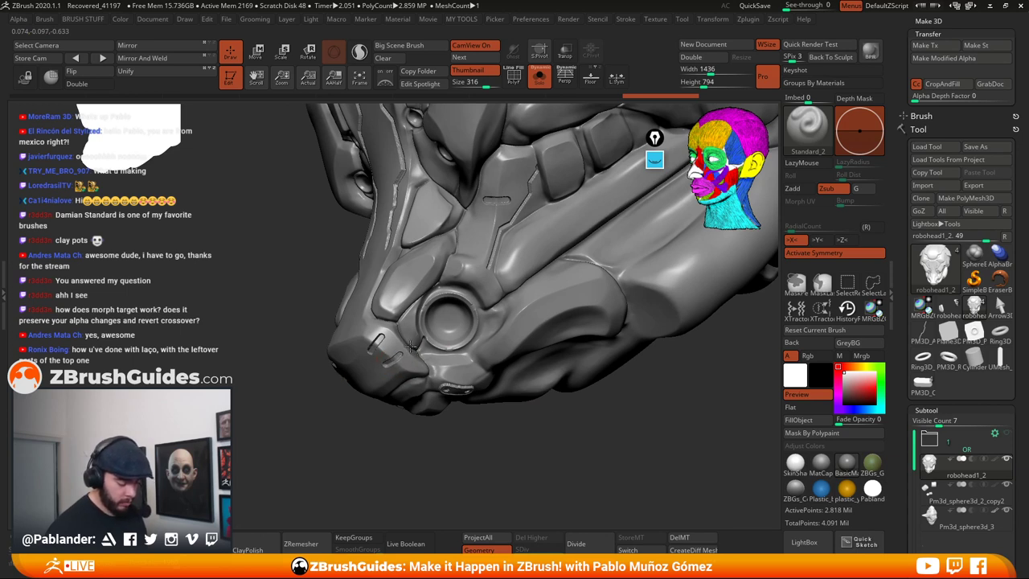
pyautogui.moveTo(482, 318)
pyautogui.mouseDown(button='right')
pyautogui.moveTo(514, 293)
pyautogui.moveTo(500, 309)
pyautogui.moveTo(505, 293)
pyautogui.mouseUp(button='right')
pyautogui.press('space')
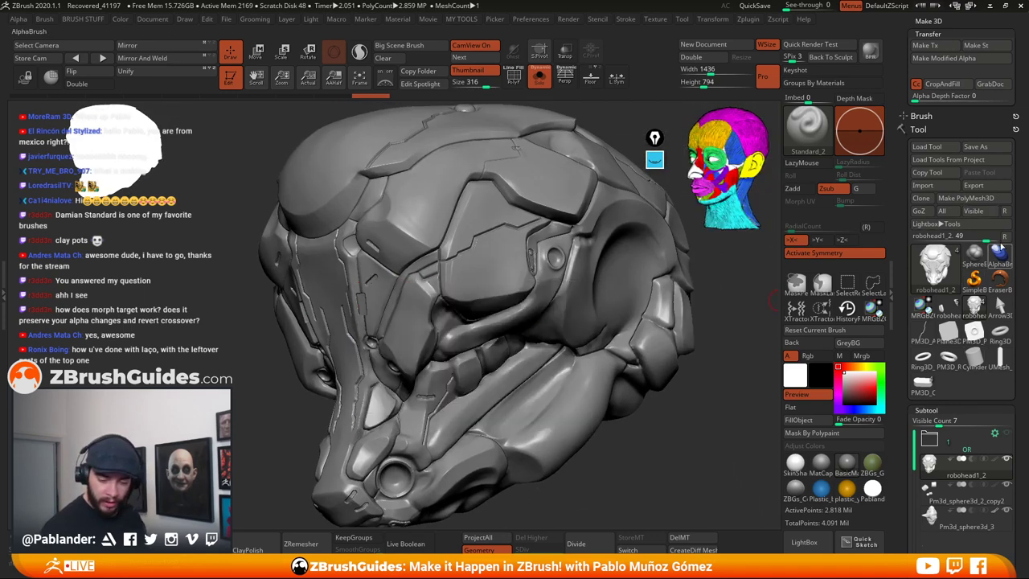
# Switch the brush alpha to the gradient capsule 3DAlpha03 and stamp it as a recess on the upper side-of-head panel
pyautogui.scroll(5, 1003, 257)
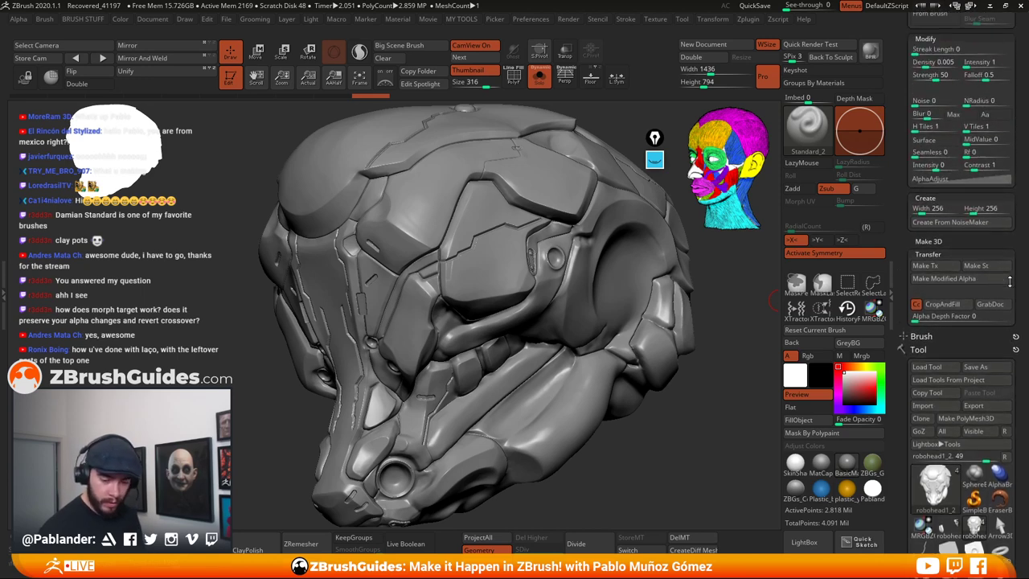
pyautogui.scroll(4, 1009, 281)
pyautogui.click(951, 140)
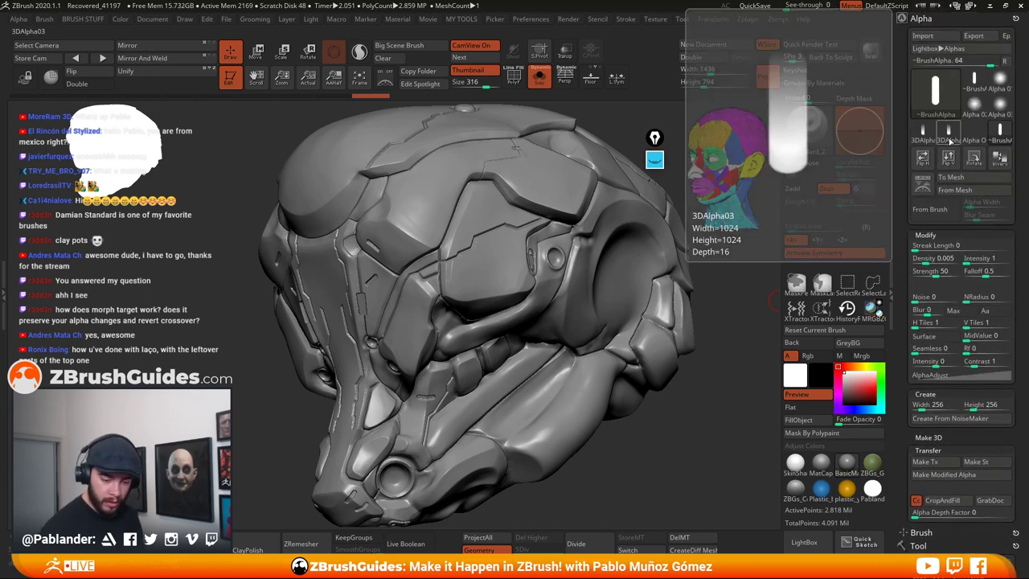
pyautogui.hotkey('ctrl', 'z')
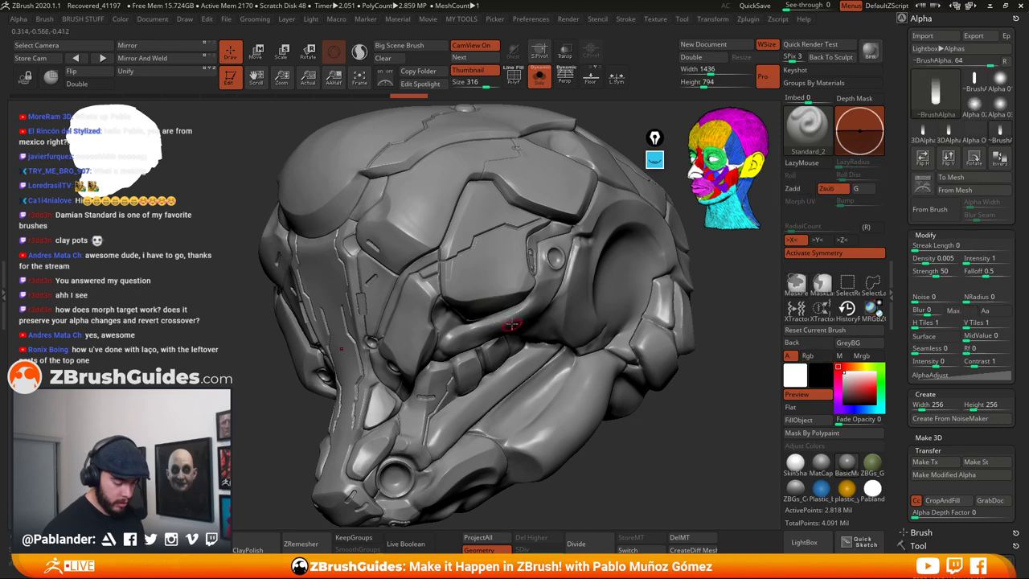
pyautogui.moveTo(489, 271)
pyautogui.keyDown('ctrl'); pyautogui.mouseDown(button='right')
pyautogui.moveTo(486, 304)
pyautogui.moveTo(487, 260)
pyautogui.mouseUp(button='right'); pyautogui.keyUp('ctrl')
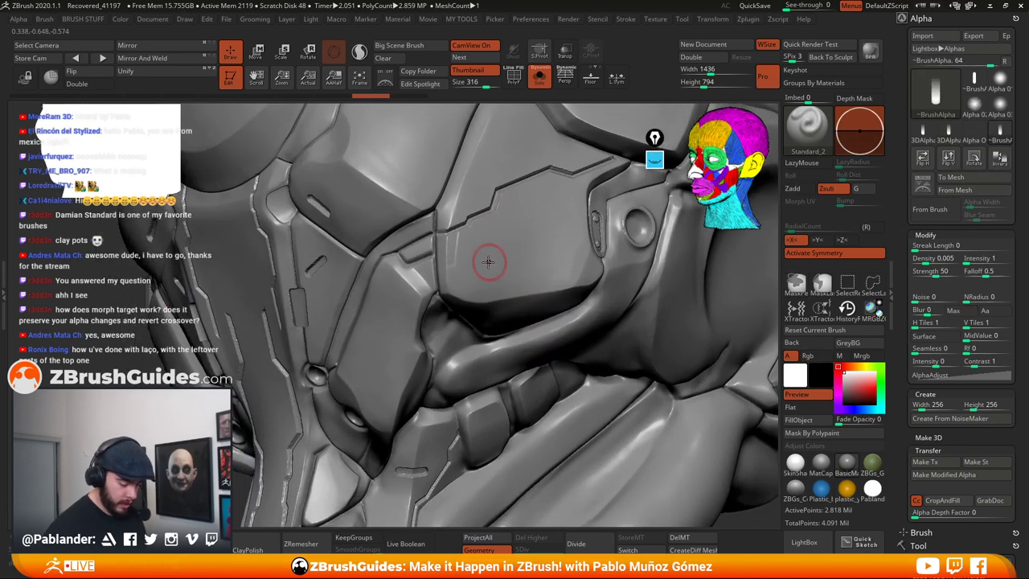
pyautogui.moveTo(525, 208); pyautogui.dragTo(510, 255, button='right')
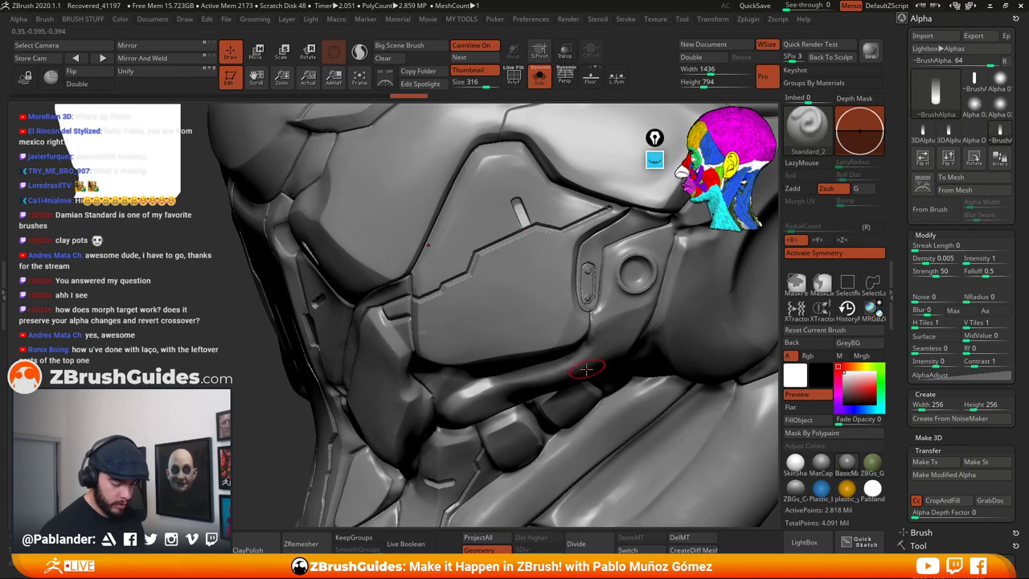
pyautogui.moveTo(586, 367); pyautogui.dragTo(544, 295, button='right')
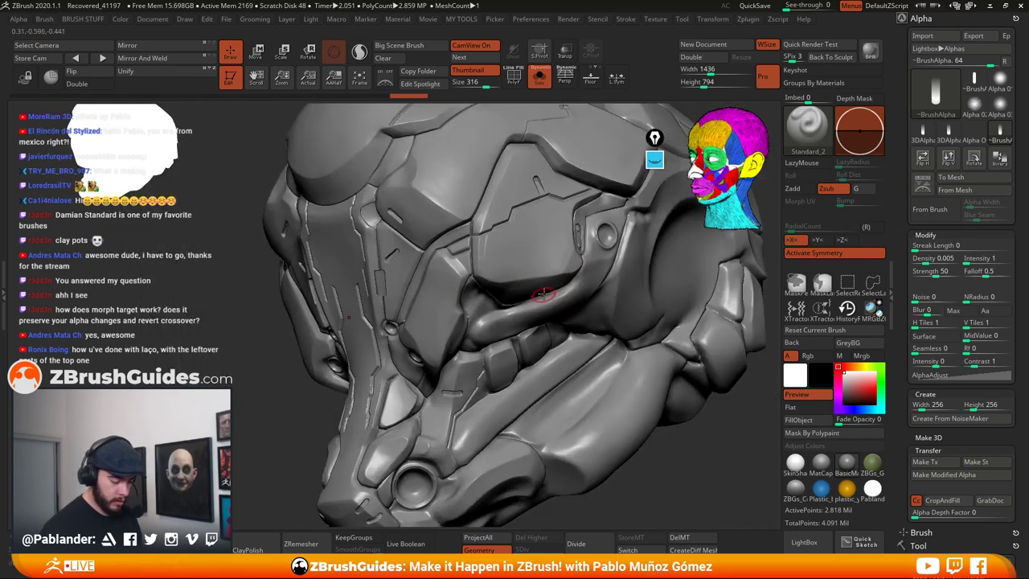
# Stamp a small gradient capsule recess on the lower cheek plate between the two round bolts, undoing the unwanted attempt
pyautogui.keyDown('ctrl'); pyautogui.moveTo(536, 254); pyautogui.dragTo(392, 288, button='right'); pyautogui.keyUp('ctrl')
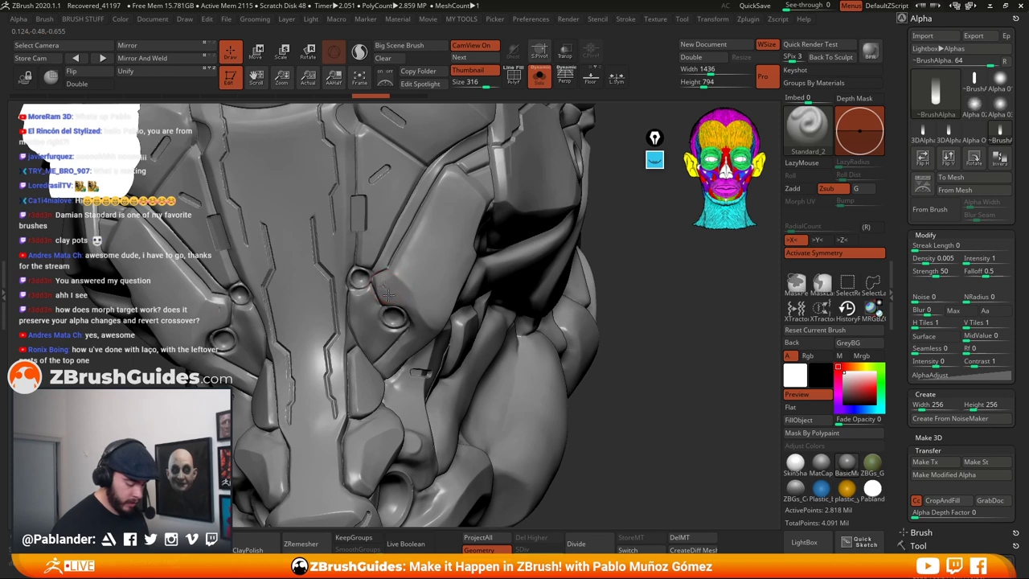
pyautogui.moveTo(390, 309); pyautogui.dragTo(391, 311)
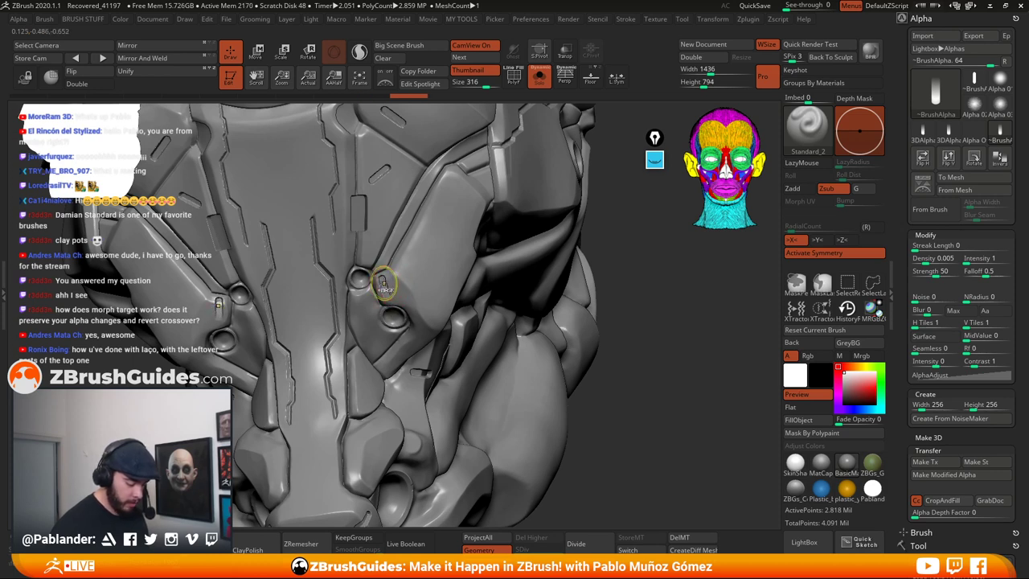
pyautogui.hotkey('ctrl', 'z')
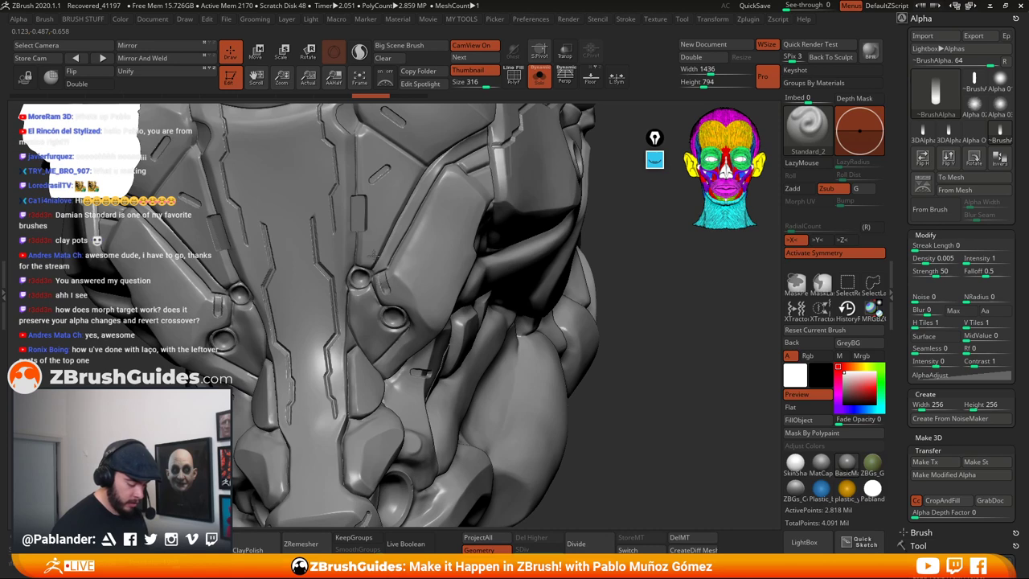
# Stamp a gradient capsule recess at the jaw strut's lower end above the round socket, undoing the unsuitable attempts
pyautogui.keyDown('alt'); pyautogui.moveTo(455, 303); pyautogui.dragTo(514, 223, button='right'); pyautogui.keyUp('alt')
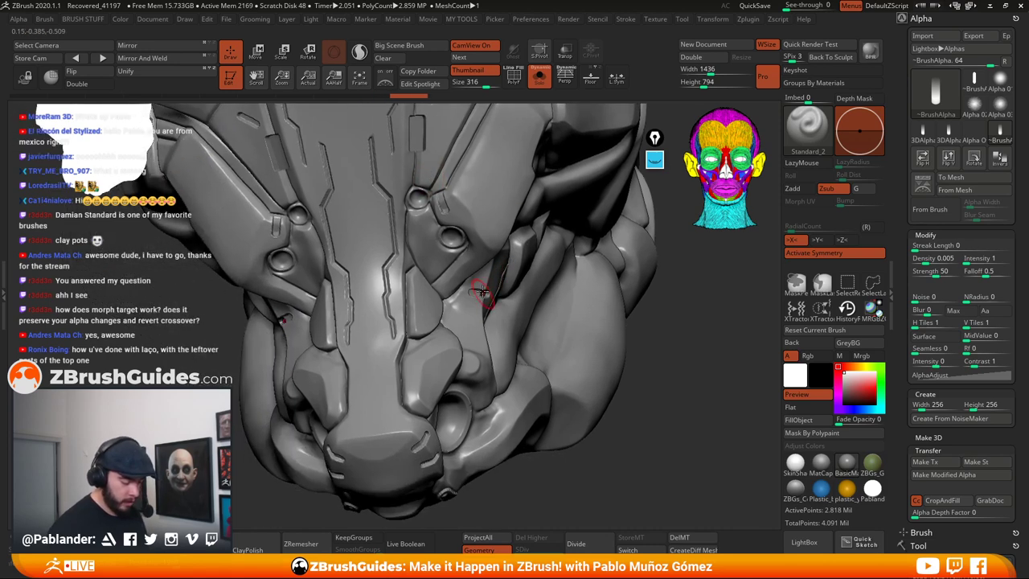
pyautogui.moveTo(481, 291); pyautogui.dragTo(442, 361, button='right')
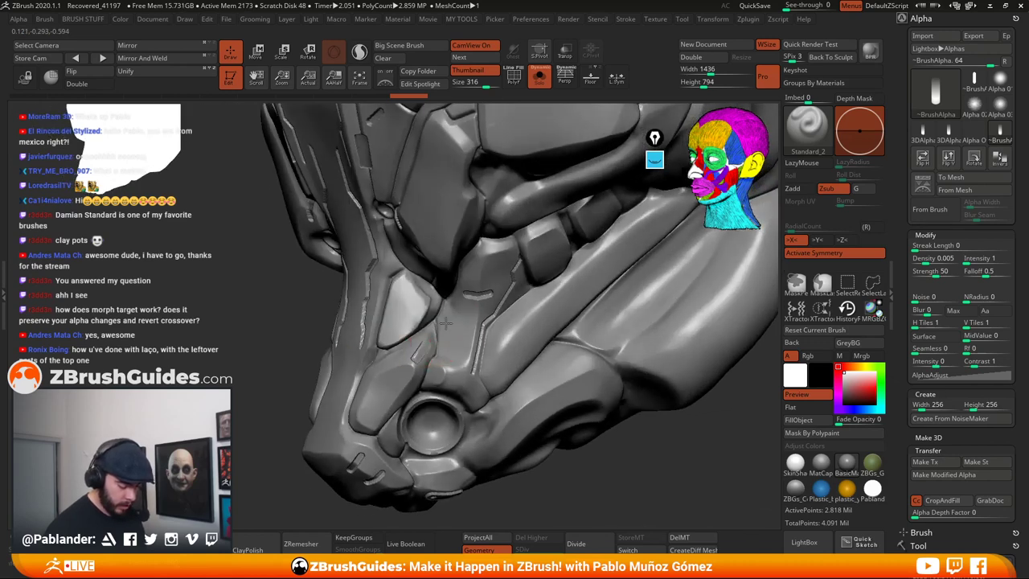
pyautogui.hotkey('ctrl', 'shift', 'z')
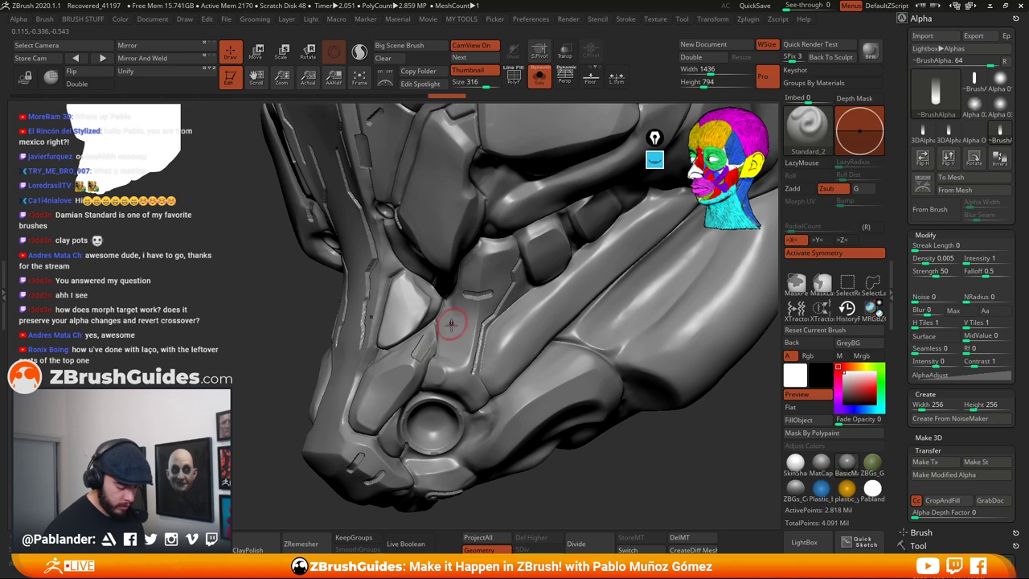
pyautogui.moveTo(451, 324)
pyautogui.mouseDown(button='right')
pyautogui.moveTo(446, 336)
pyautogui.moveTo(468, 350)
pyautogui.mouseUp(button='right')
pyautogui.hotkey('ctrl', 'z')
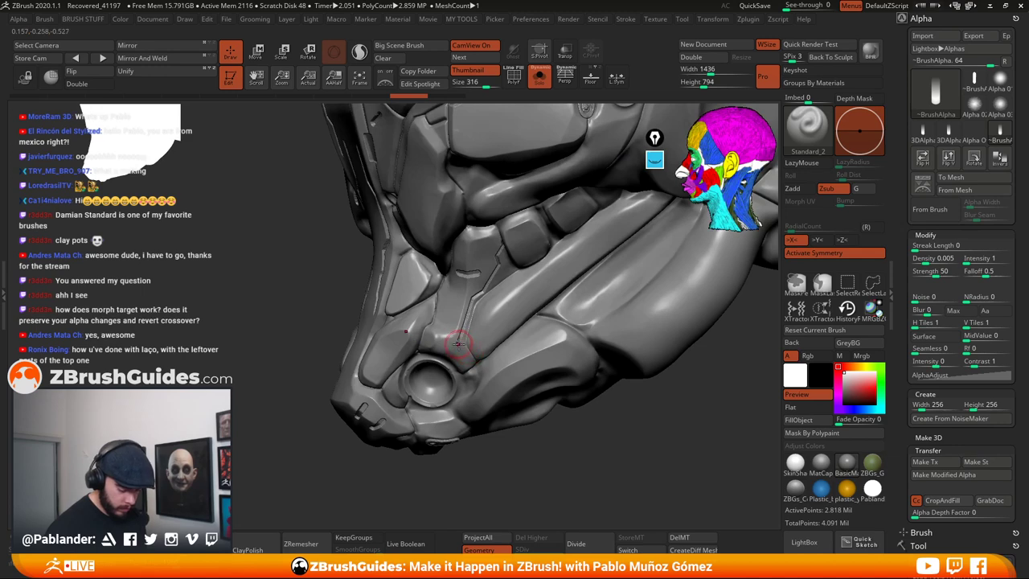
pyautogui.hotkey('ctrl', 'z')
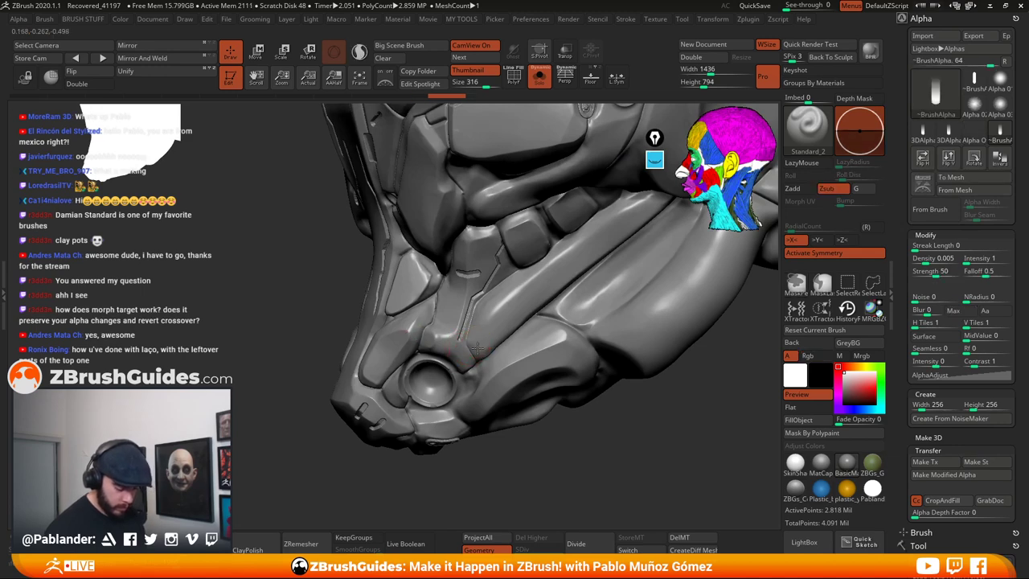
pyautogui.keyDown('ctrl'); pyautogui.moveTo(479, 337); pyautogui.dragTo(470, 347, button='right'); pyautogui.keyUp('ctrl')
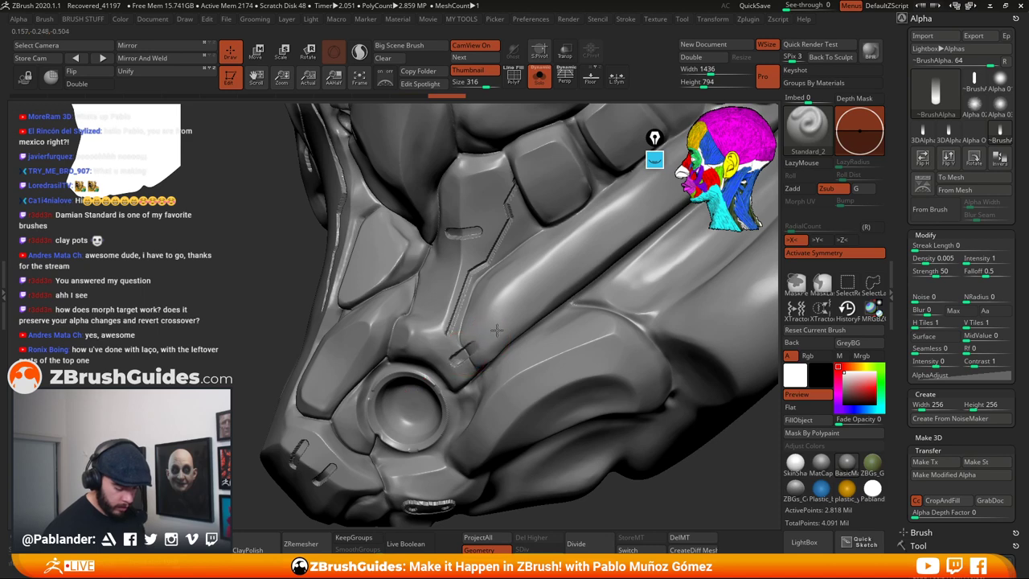
pyautogui.moveTo(496, 323); pyautogui.dragTo(518, 343, button='right')
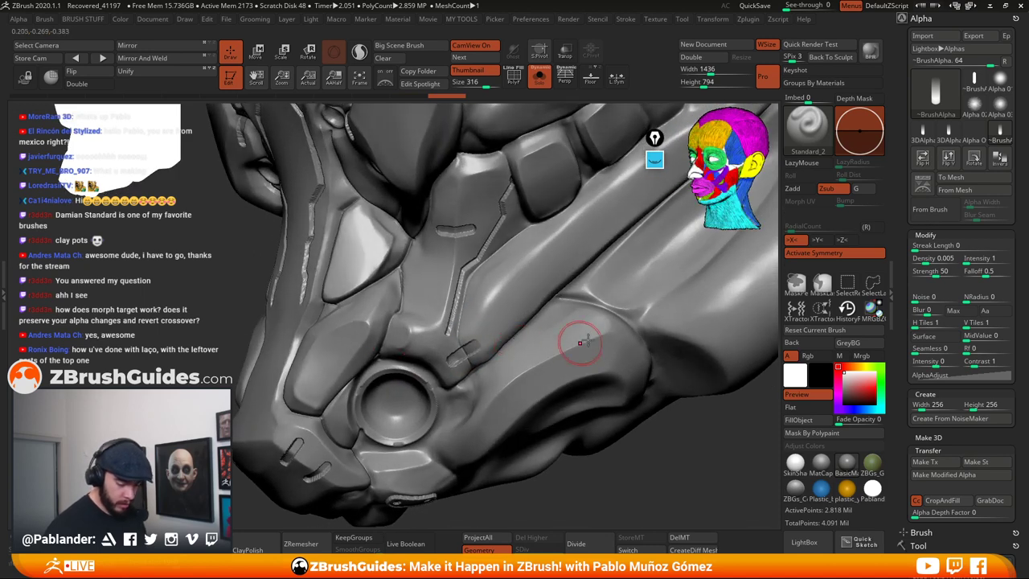
# With the Morph brush, erase the overspill around the capsule stamp above the round socket
pyautogui.click(807, 130)
pyautogui.press('m')
pyautogui.press('o')
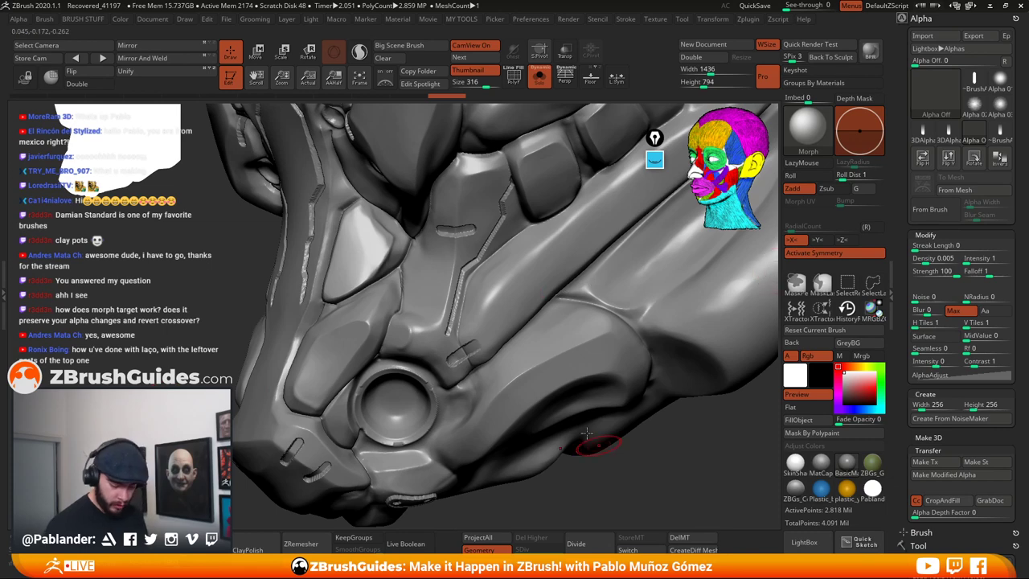
pyautogui.press('space')
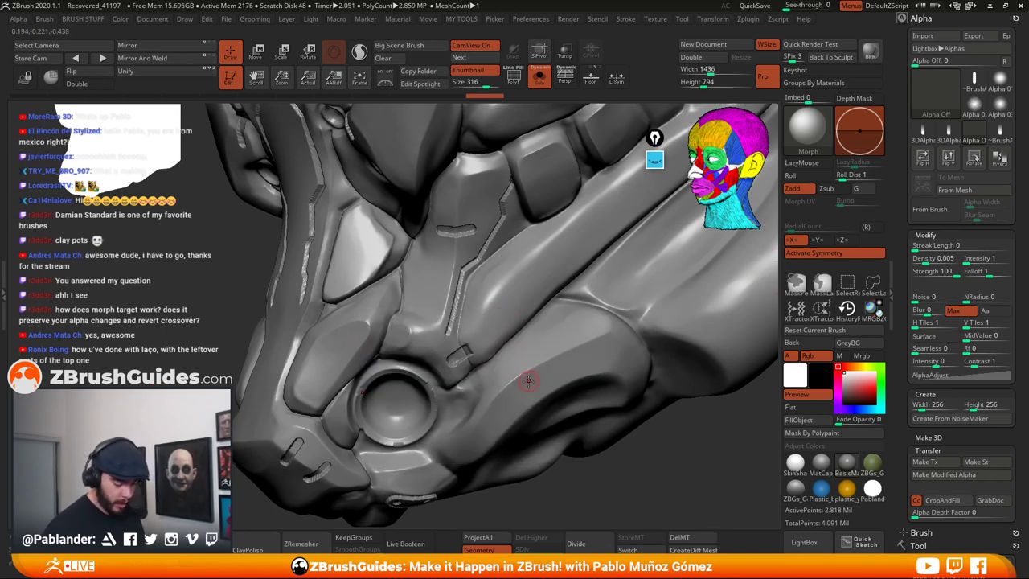
pyautogui.moveTo(528, 381)
pyautogui.keyDown('ctrl'); pyautogui.mouseDown(button='right')
pyautogui.moveTo(557, 384)
pyautogui.moveTo(545, 341)
pyautogui.moveTo(646, 357)
pyautogui.moveTo(624, 362)
pyautogui.moveTo(634, 368)
pyautogui.moveTo(616, 377)
pyautogui.mouseUp(button='right'); pyautogui.keyUp('ctrl')
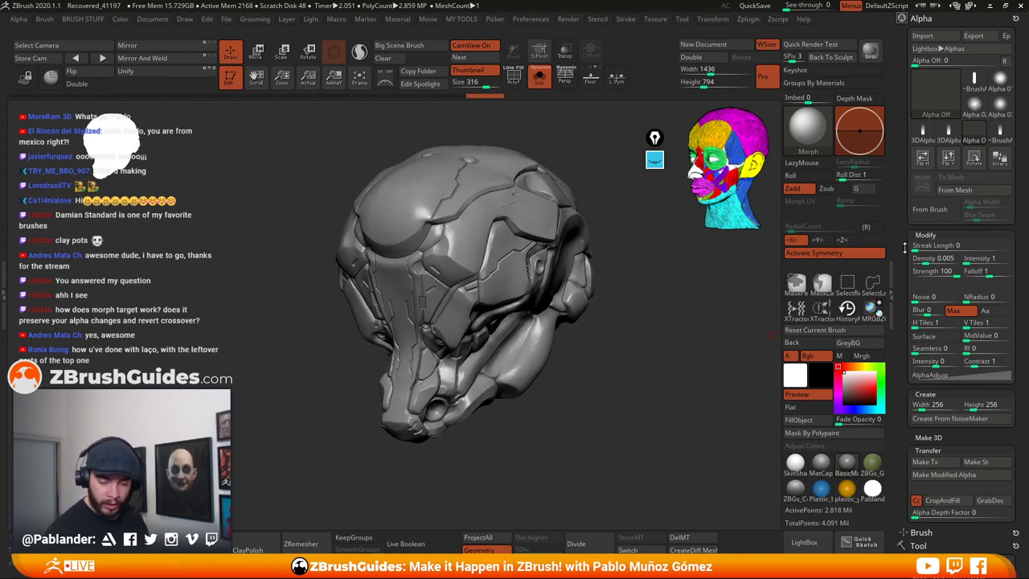
# Switch the active tool from the robot head to the Cylinder3D primitive
pyautogui.moveTo(904, 248)
pyautogui.mouseDown()
pyautogui.moveTo(903, 232)
pyautogui.moveTo(903, 265)
pyautogui.mouseUp()
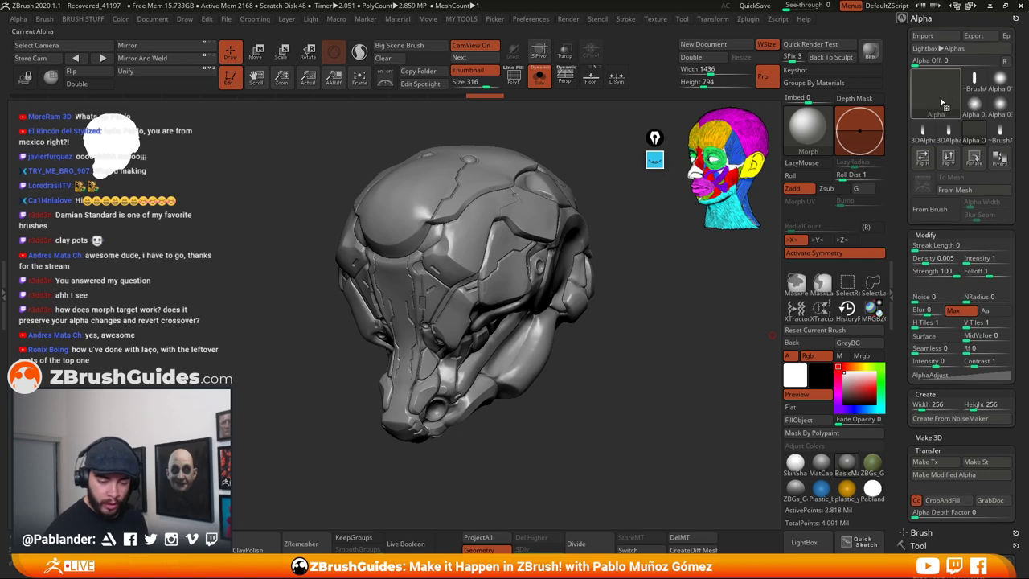
pyautogui.click(917, 545)
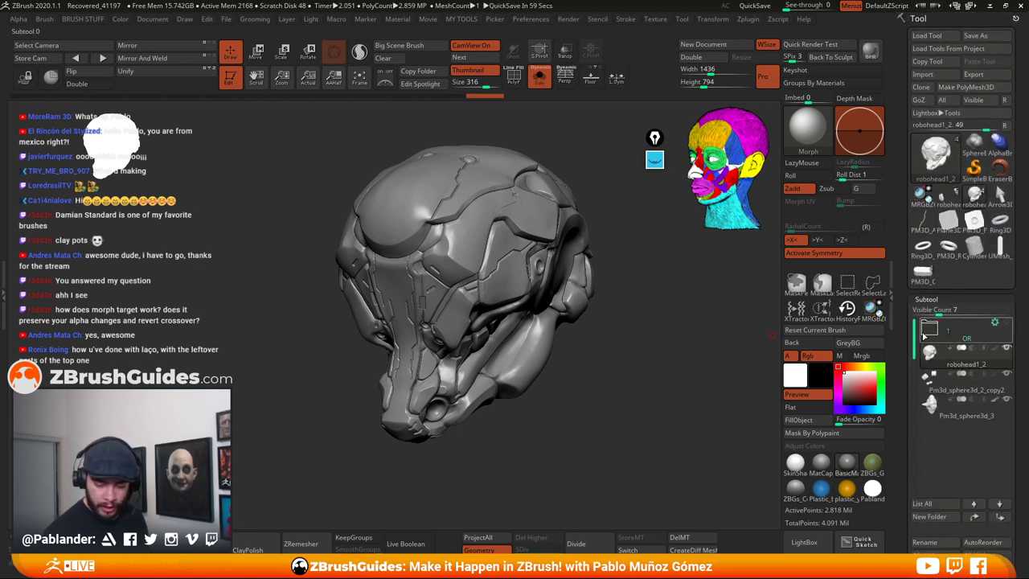
pyautogui.moveTo(904, 348); pyautogui.dragTo(906, 337)
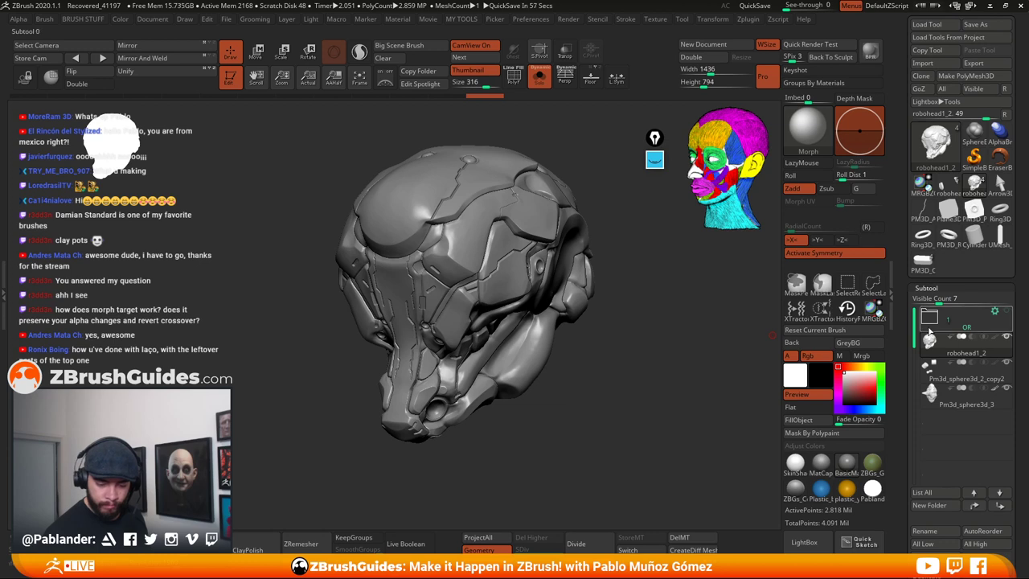
pyautogui.click(974, 233)
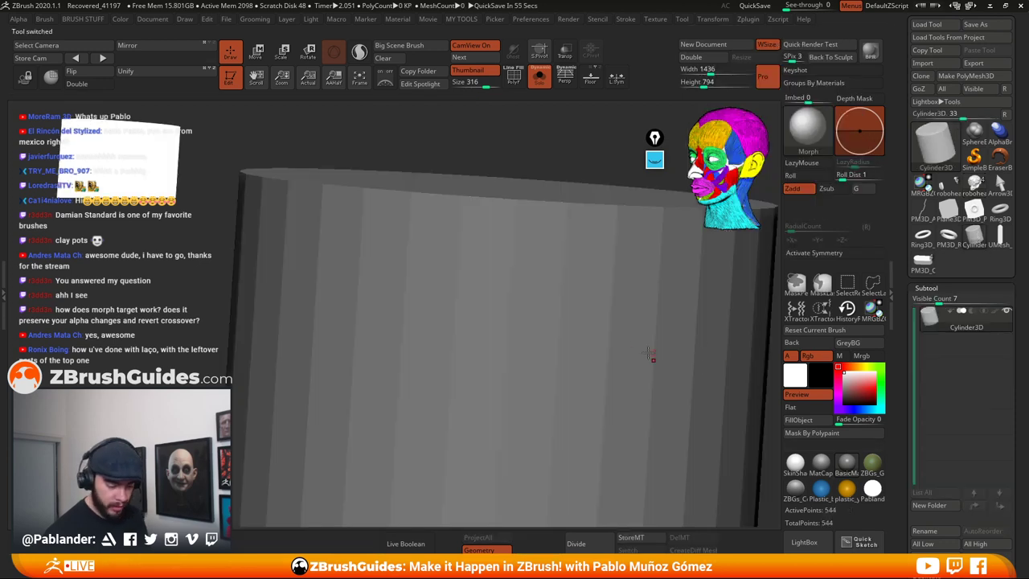
# Switch to the Standard brush, frame the cylinder from the front and convert the primitive to a PolyMesh3D
pyautogui.keyDown('ctrl'); pyautogui.moveTo(648, 354); pyautogui.dragTo(594, 320, button='right'); pyautogui.keyUp('ctrl')
pyautogui.click(589, 320)
pyautogui.click(557, 279)
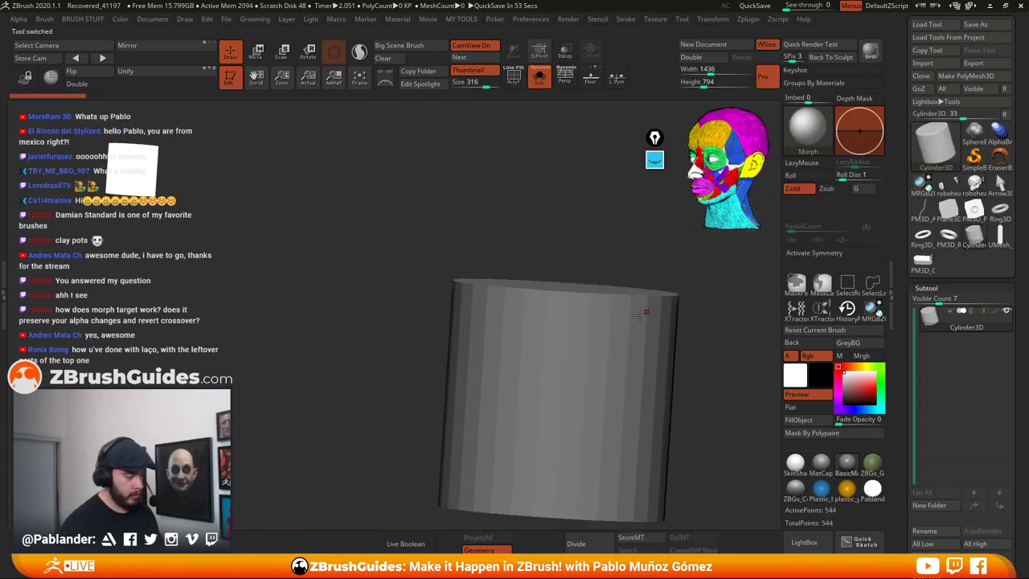
pyautogui.press('b')
pyautogui.press('s')
pyautogui.press('t')
pyautogui.moveTo(696, 316)
pyautogui.mouseDown(button='right')
pyautogui.moveTo(710, 369)
pyautogui.moveTo(695, 334)
pyautogui.mouseUp(button='right')
pyautogui.keyDown('shift'); pyautogui.moveTo(695, 333); pyautogui.dragTo(614, 360); pyautogui.keyUp('shift')
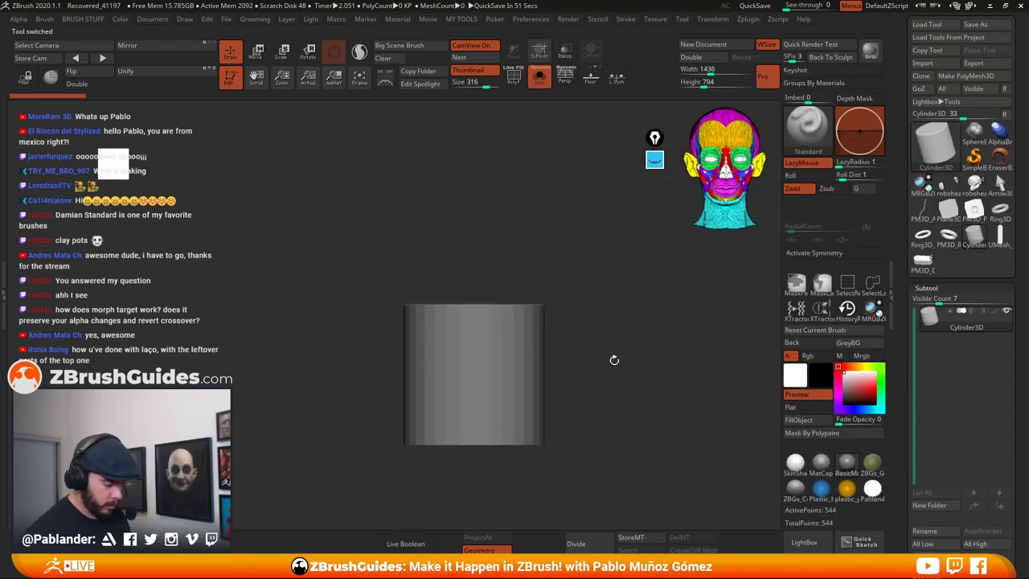
pyautogui.click(965, 75)
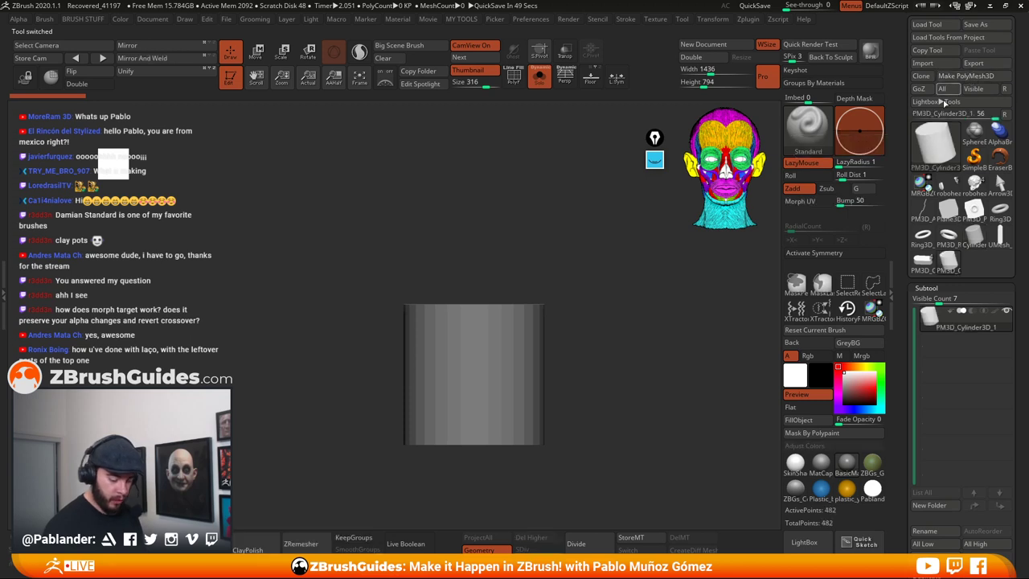
# With the polyframe shown, use ZModeler to insert two edge loops around the cylinder's top cap, including one close to the rim
pyautogui.moveTo(597, 336); pyautogui.dragTo(375, 425)
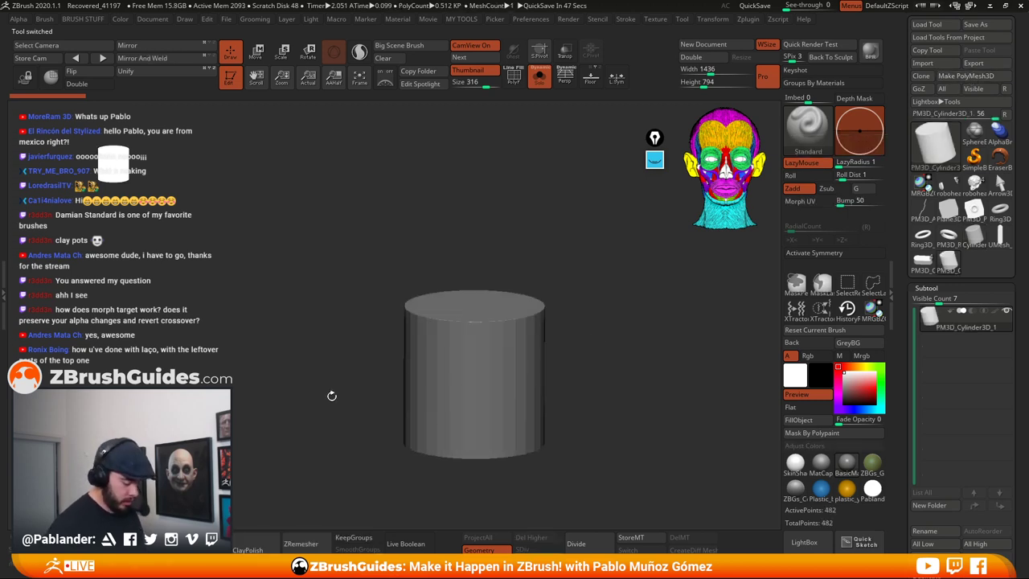
pyautogui.moveTo(331, 395); pyautogui.dragTo(592, 309)
pyautogui.press('b')
pyautogui.press('z')
pyautogui.press('m')
pyautogui.hotkey('shift', 'f')
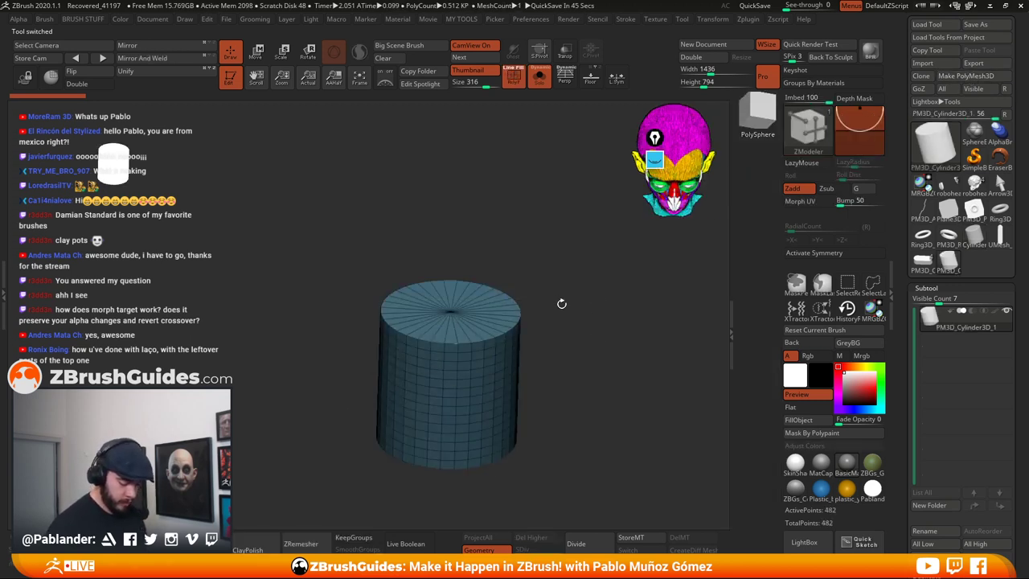
pyautogui.press('f')
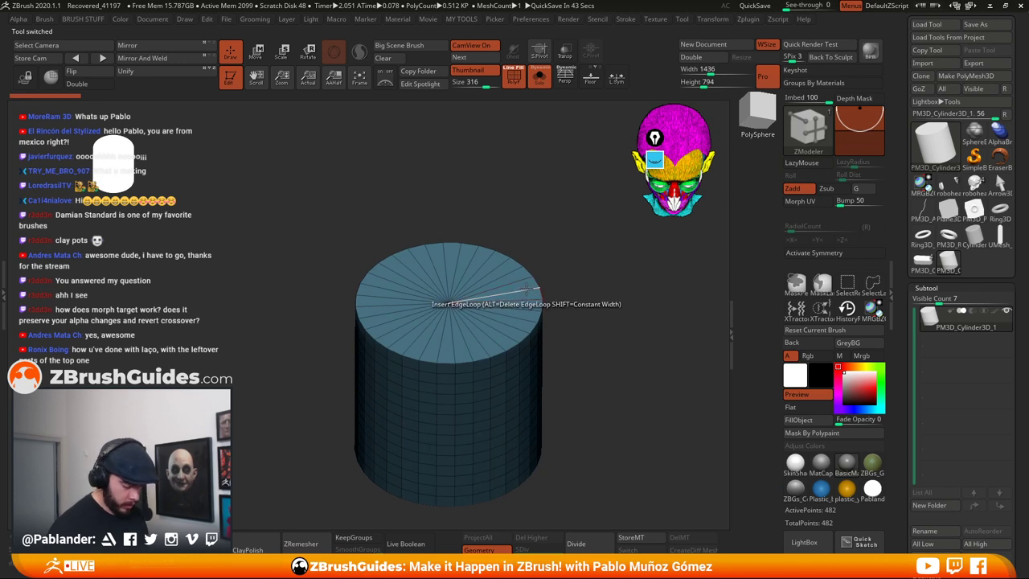
pyautogui.click(524, 288)
pyautogui.click(531, 287)
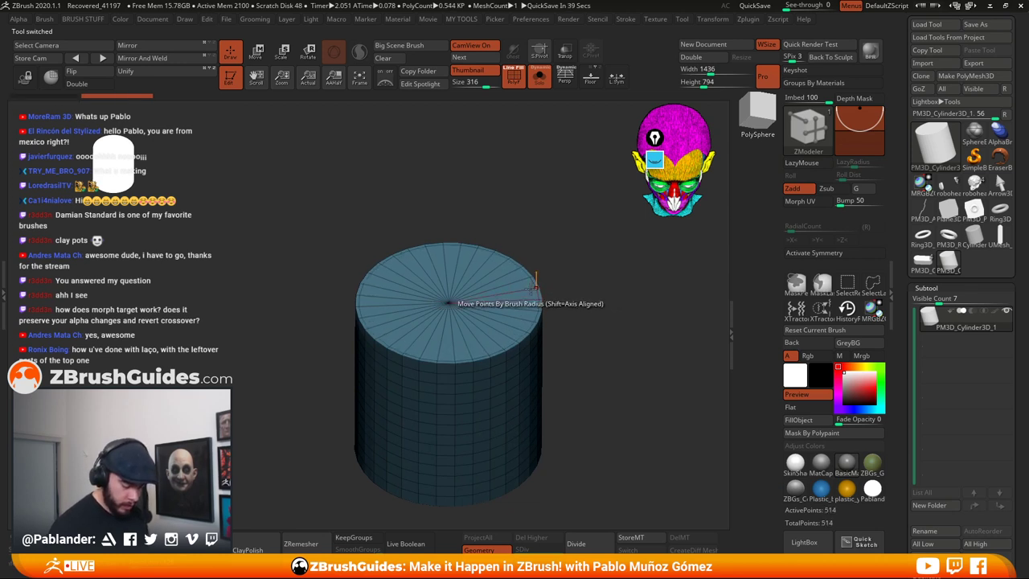
# Insert two matching ZModeler edge loops around the cylinder's bottom cap
pyautogui.moveTo(598, 385); pyautogui.dragTo(598, 272)
pyautogui.click(501, 285)
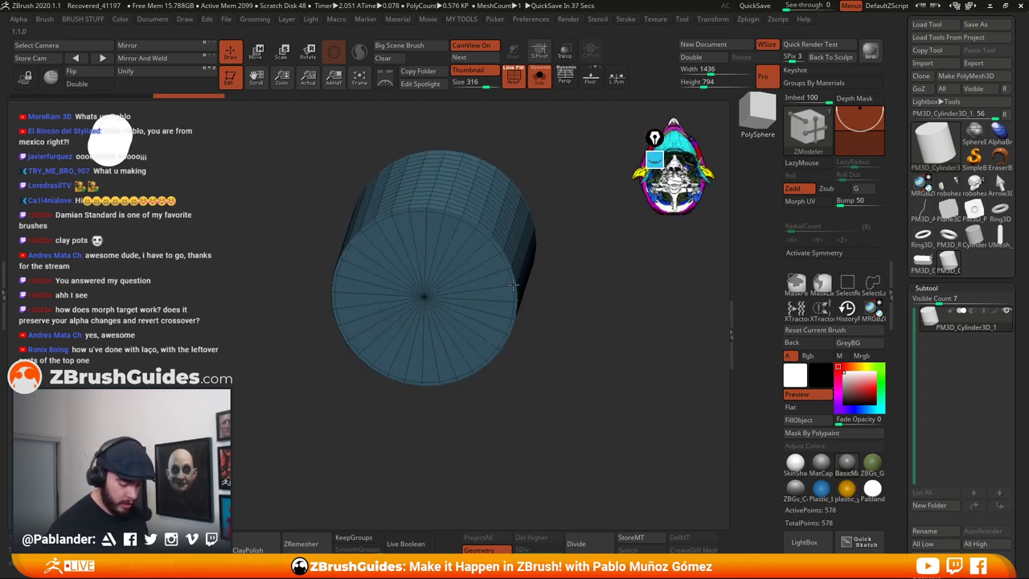
pyautogui.click(498, 286)
pyautogui.moveTo(589, 310); pyautogui.dragTo(590, 343)
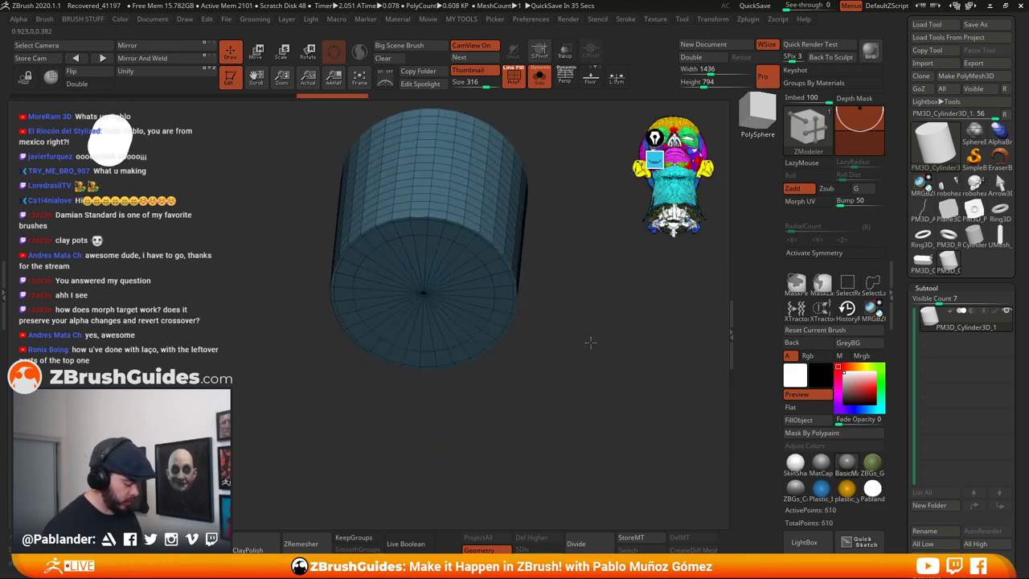
pyautogui.moveTo(590, 342); pyautogui.dragTo(537, 344, button='right')
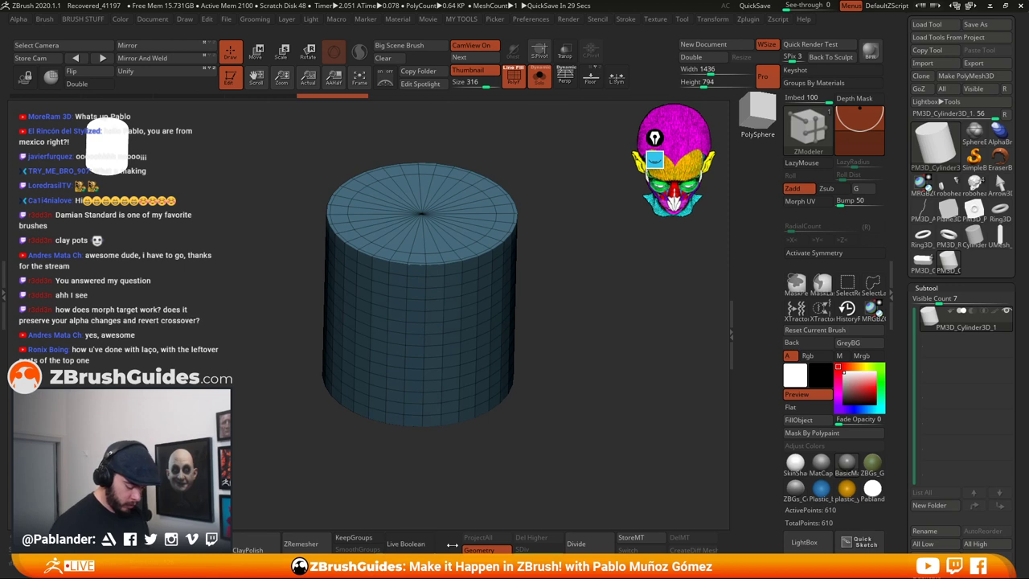
# Smooth the cylinder with Dynamic Subdivision, hide the polyframe and face its top cap
pyautogui.moveTo(307, 551); pyautogui.dragTo(376, 510)
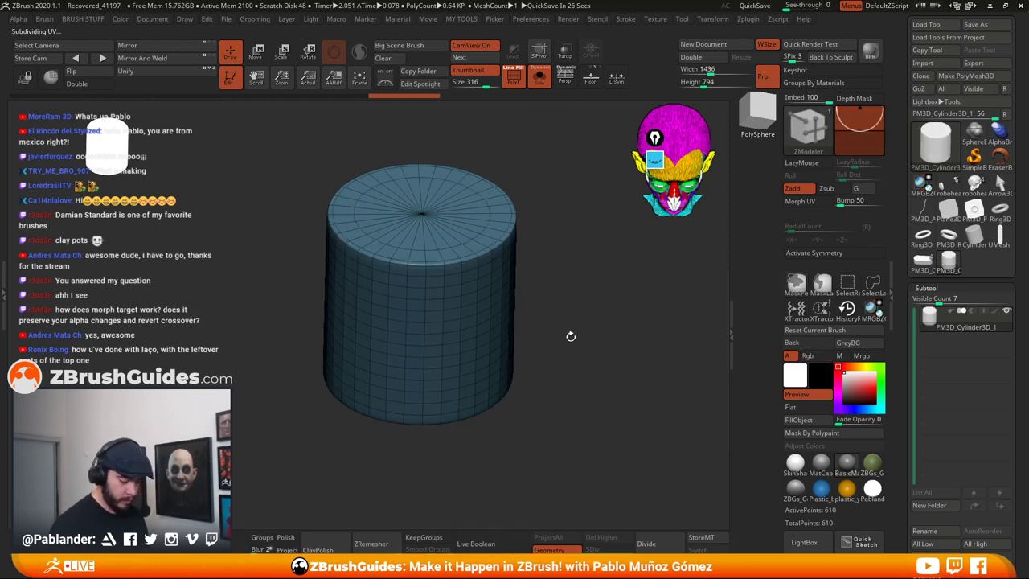
pyautogui.keyDown('shift'); pyautogui.moveTo(570, 335); pyautogui.dragTo(579, 326, button='right'); pyautogui.keyUp('shift')
pyautogui.click(513, 82)
pyautogui.moveTo(552, 200); pyautogui.dragTo(409, 348, button='right')
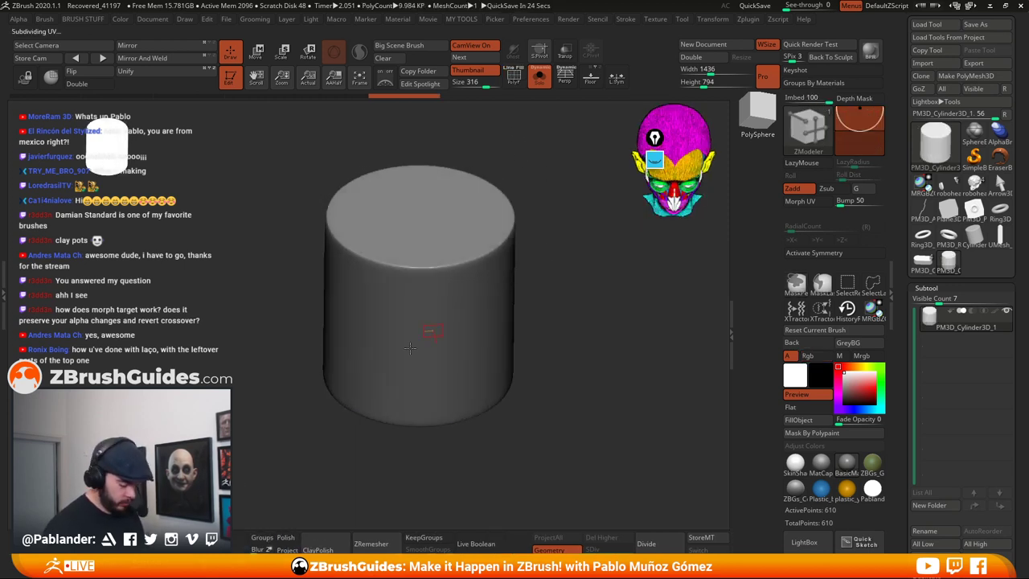
pyautogui.moveTo(562, 331)
pyautogui.keyDown('alt'); pyautogui.mouseDown(button='right')
pyautogui.moveTo(558, 360)
pyautogui.moveTo(576, 367)
pyautogui.moveTo(576, 347)
pyautogui.moveTo(579, 369)
pyautogui.moveTo(572, 335)
pyautogui.mouseUp(button='right'); pyautogui.keyUp('alt')
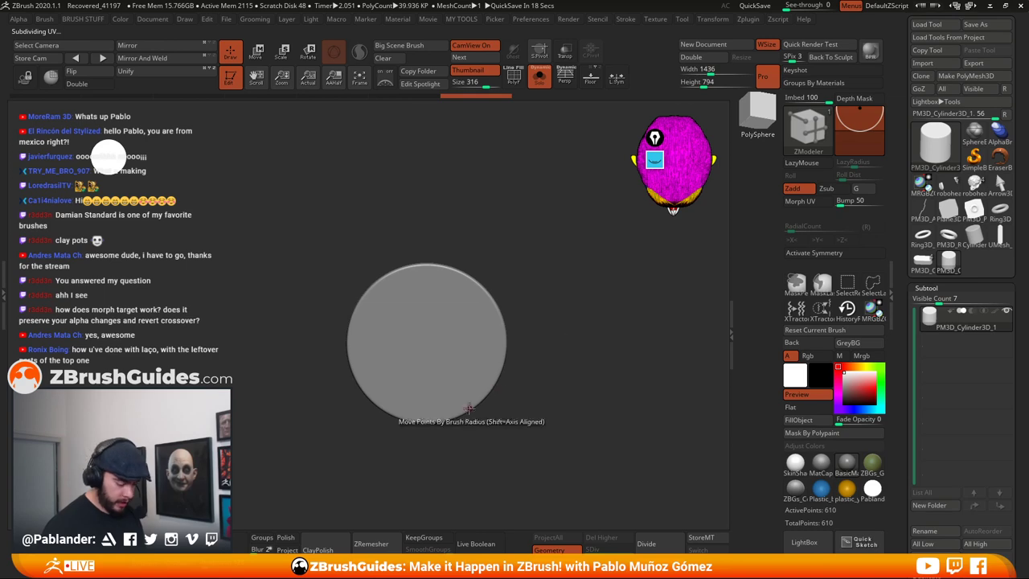
# Switch from ZModeler to the IMM Ind. Parts insert brush
pyautogui.moveTo(903, 476)
pyautogui.mouseDown()
pyautogui.moveTo(907, 413)
pyautogui.moveTo(906, 441)
pyautogui.mouseUp()
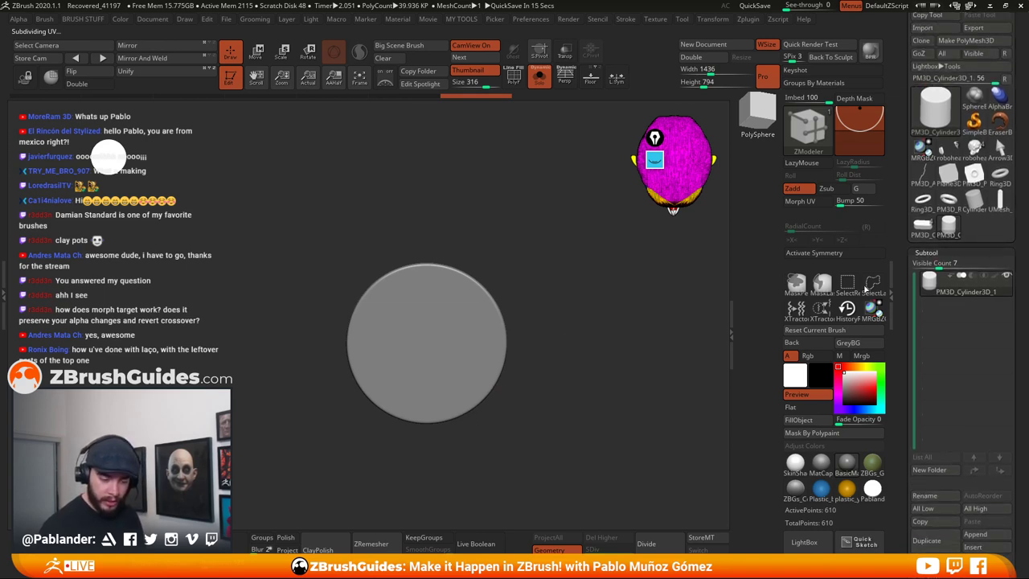
pyautogui.click(805, 136)
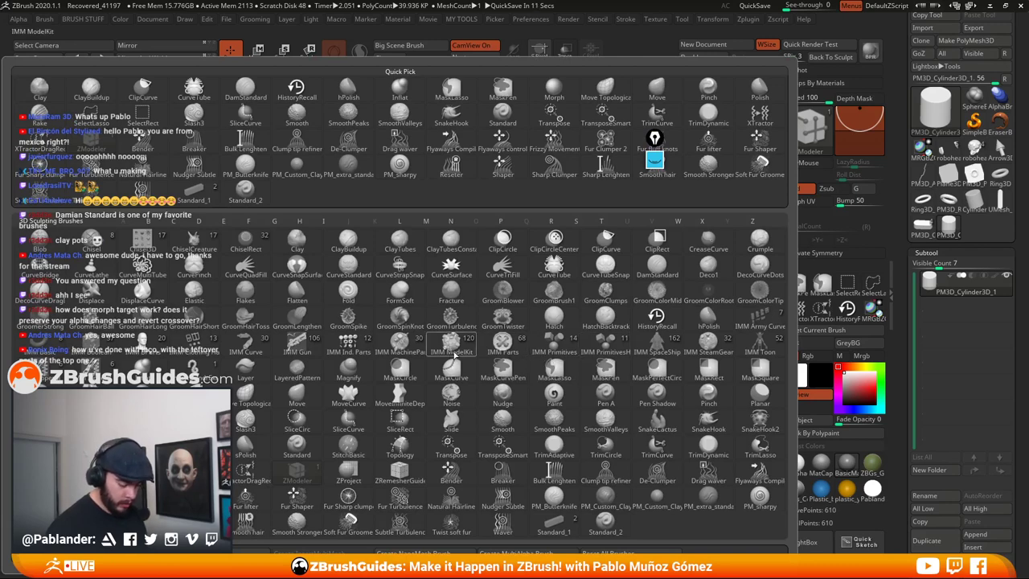
pyautogui.click(346, 356)
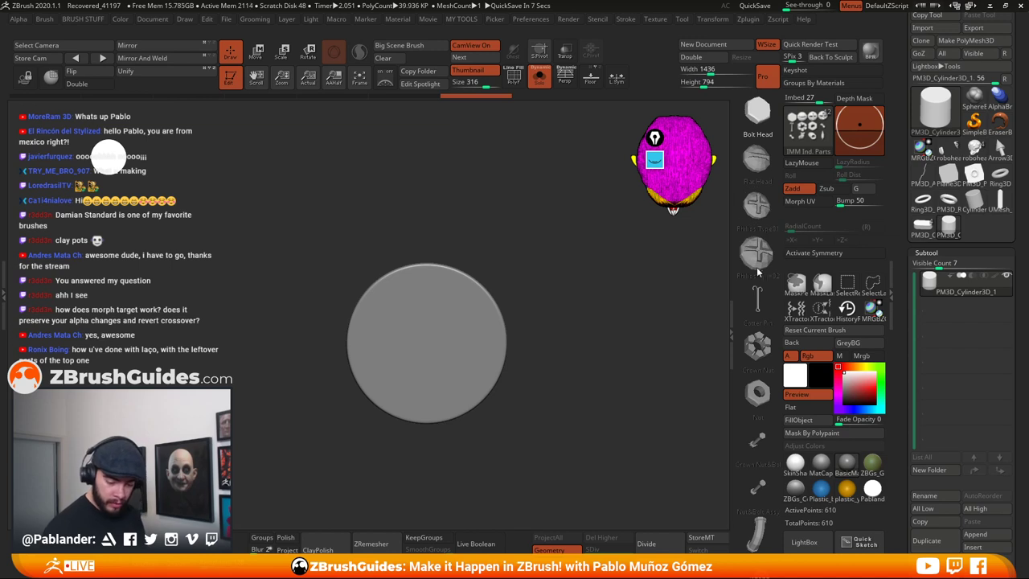
# Try the Philips Type02 screw head at two sizes on the centre of the cylinder cap, undoing each insert
pyautogui.moveTo(760, 353)
pyautogui.mouseDown()
pyautogui.moveTo(758, 321)
pyautogui.moveTo(758, 415)
pyautogui.mouseUp()
pyautogui.click(757, 314)
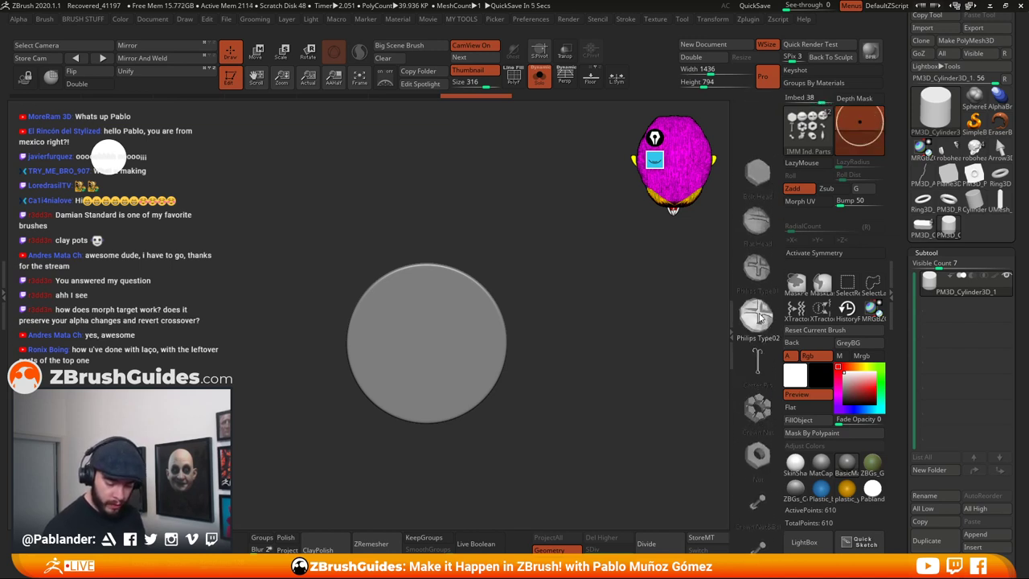
pyautogui.moveTo(432, 345); pyautogui.dragTo(447, 361)
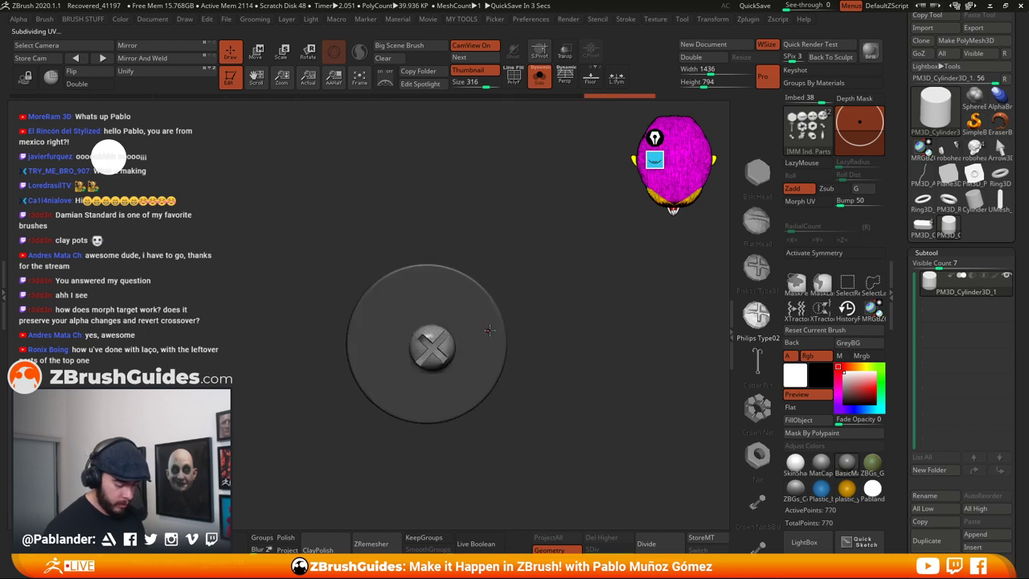
pyautogui.hotkey('ctrl', 'z')
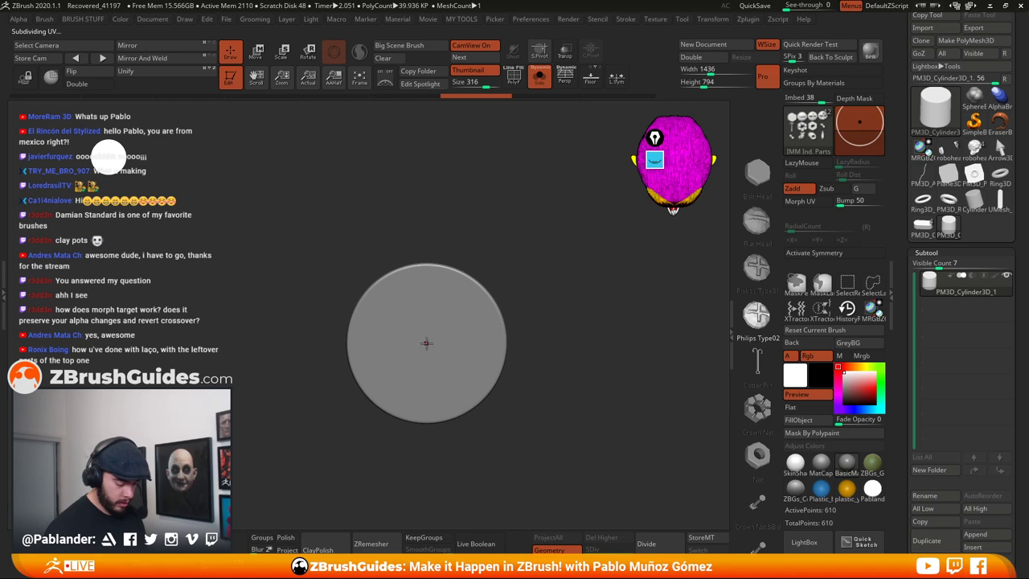
pyautogui.moveTo(426, 343); pyautogui.dragTo(454, 375)
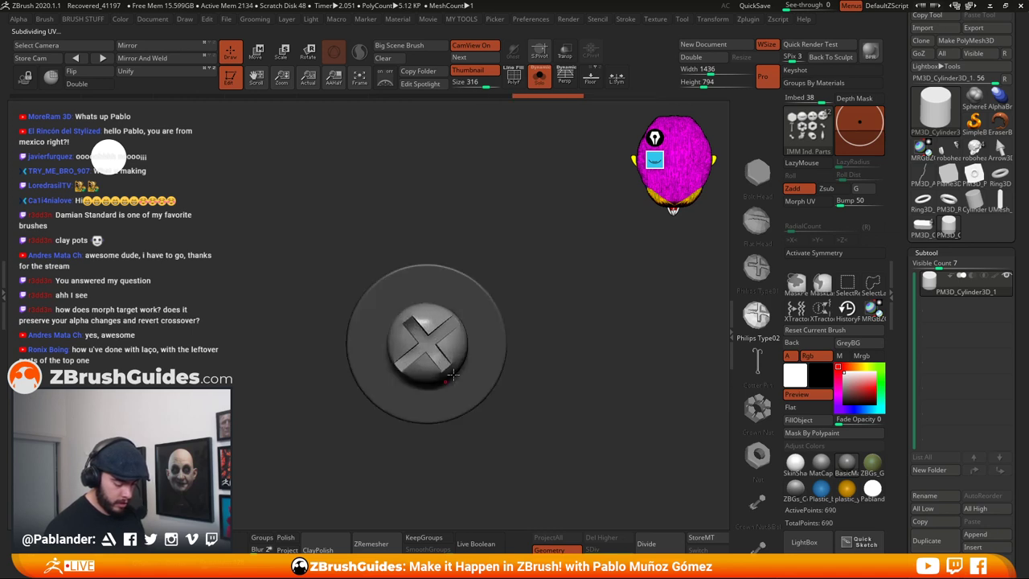
pyautogui.moveTo(523, 393); pyautogui.dragTo(387, 422)
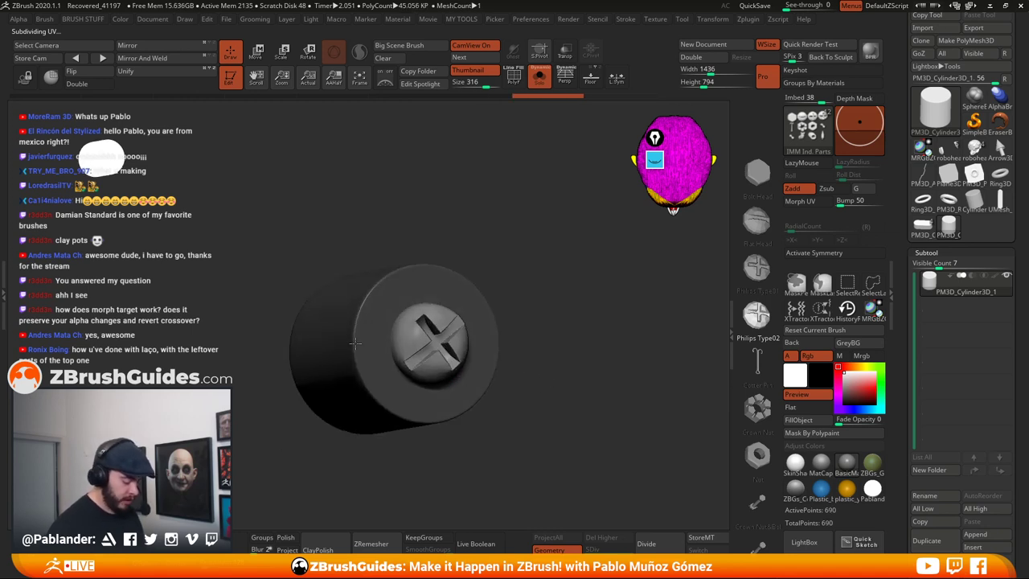
pyautogui.moveTo(540, 371); pyautogui.dragTo(336, 416)
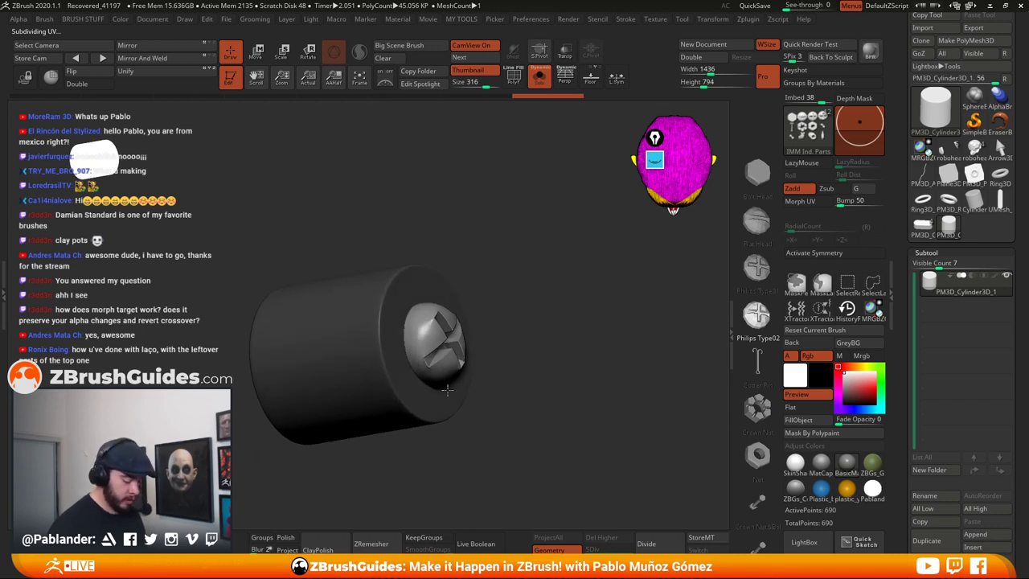
pyautogui.keyDown('shift'); pyautogui.moveTo(447, 390); pyautogui.dragTo(555, 364); pyautogui.keyUp('shift')
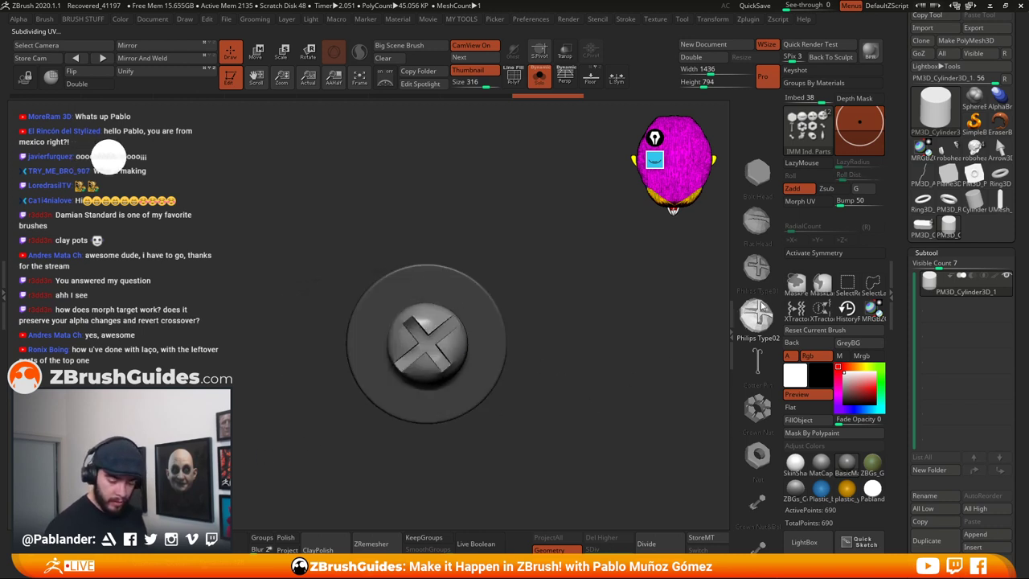
pyautogui.hotkey('ctrl', 'z')
# Try a Bolt Head insert on the centre of the cylinder cap, inspect it at an angle, and undo it
pyautogui.click(757, 176)
pyautogui.moveTo(426, 342); pyautogui.dragTo(467, 366)
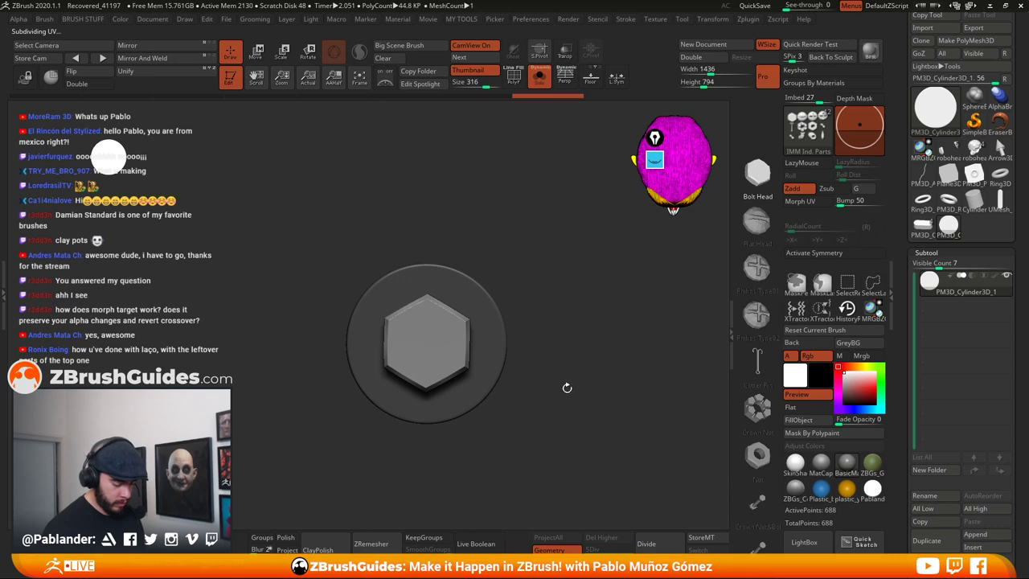
pyautogui.moveTo(567, 387); pyautogui.dragTo(555, 333)
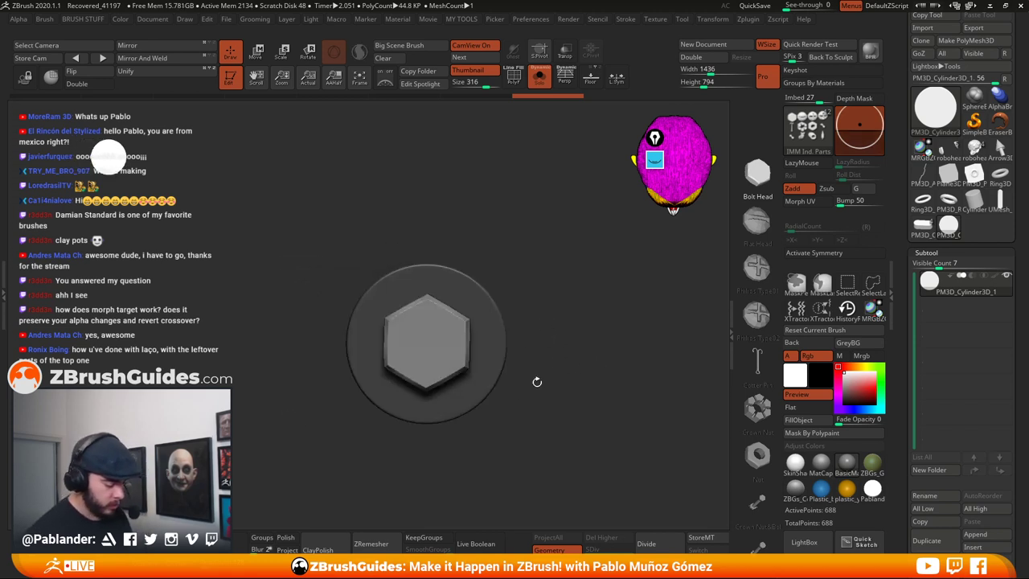
pyautogui.moveTo(536, 381); pyautogui.dragTo(564, 370)
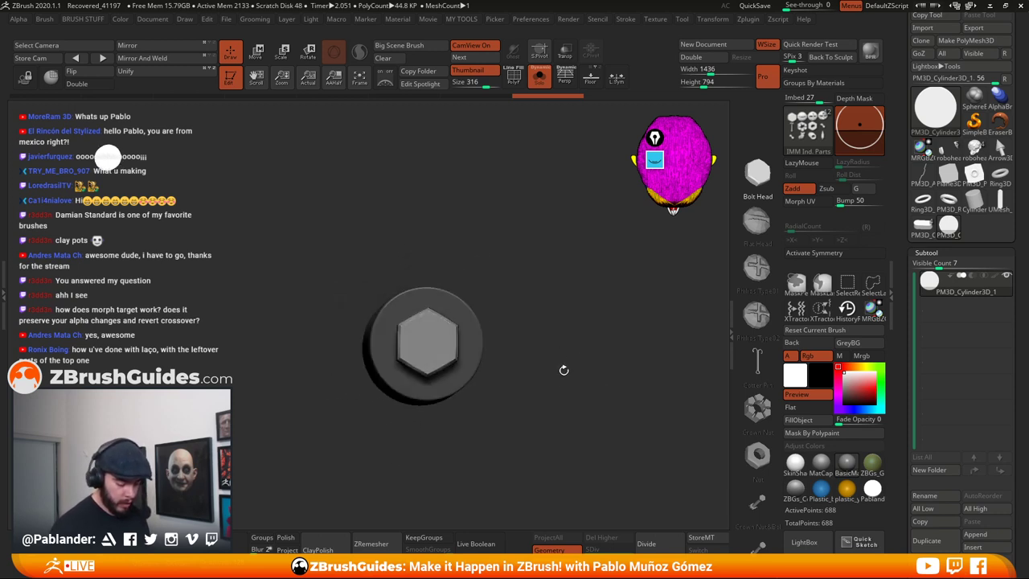
pyautogui.hotkey('ctrl', 'd')
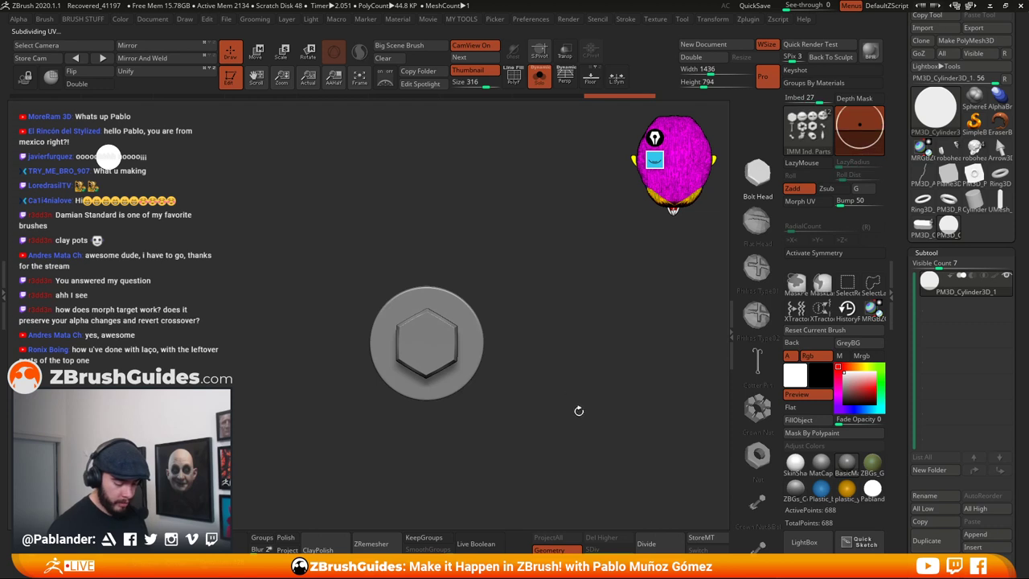
pyautogui.moveTo(572, 416)
pyautogui.mouseDown()
pyautogui.moveTo(597, 412)
pyautogui.moveTo(567, 415)
pyautogui.moveTo(578, 411)
pyautogui.mouseUp()
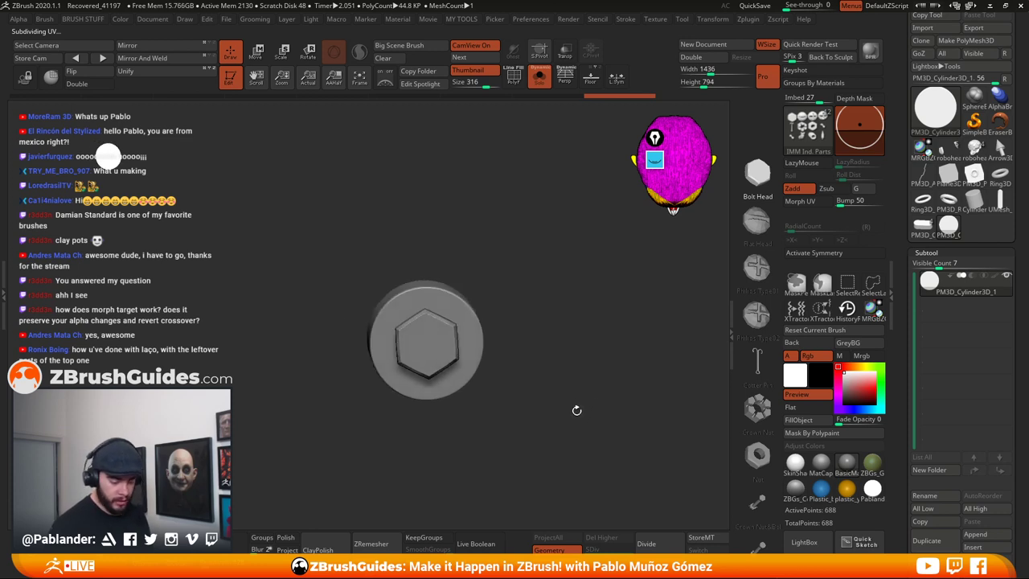
pyautogui.hotkey('ctrl', 'z')
pyautogui.hotkey('ctrl', 'z')
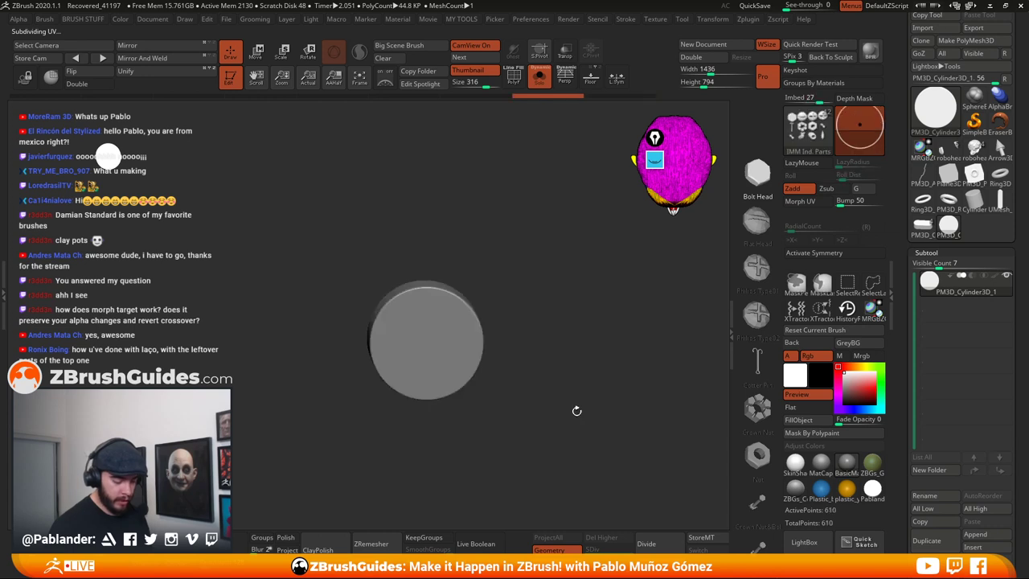
# Duplicate the cylinder subtool, scale the copy down slightly and raise it above the original's top face
pyautogui.moveTo(562, 414); pyautogui.dragTo(561, 467)
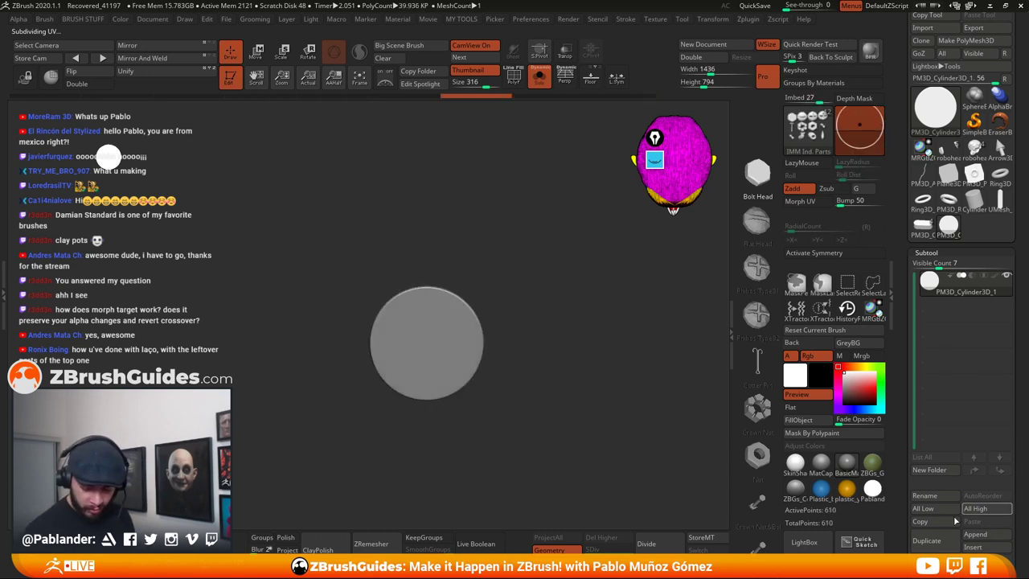
pyautogui.click(926, 540)
pyautogui.press('w')
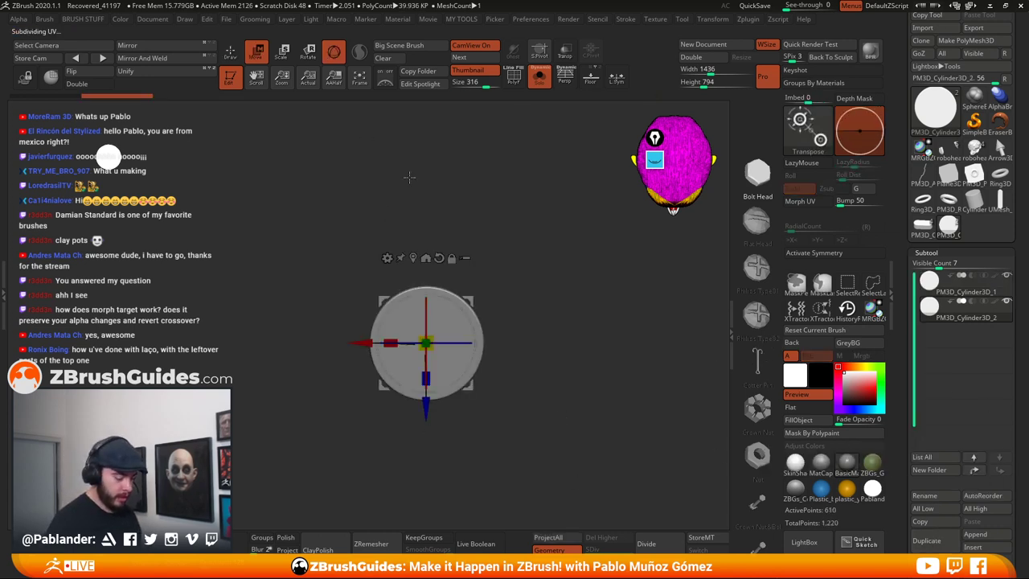
pyautogui.keyDown('shift'); pyautogui.moveTo(538, 184); pyautogui.dragTo(544, 252); pyautogui.keyUp('shift')
pyautogui.moveTo(426, 342); pyautogui.dragTo(422, 345)
pyautogui.moveTo(426, 308); pyautogui.dragTo(429, 297)
pyautogui.moveTo(428, 343); pyautogui.dragTo(425, 346)
pyautogui.moveTo(426, 279); pyautogui.dragTo(426, 197)
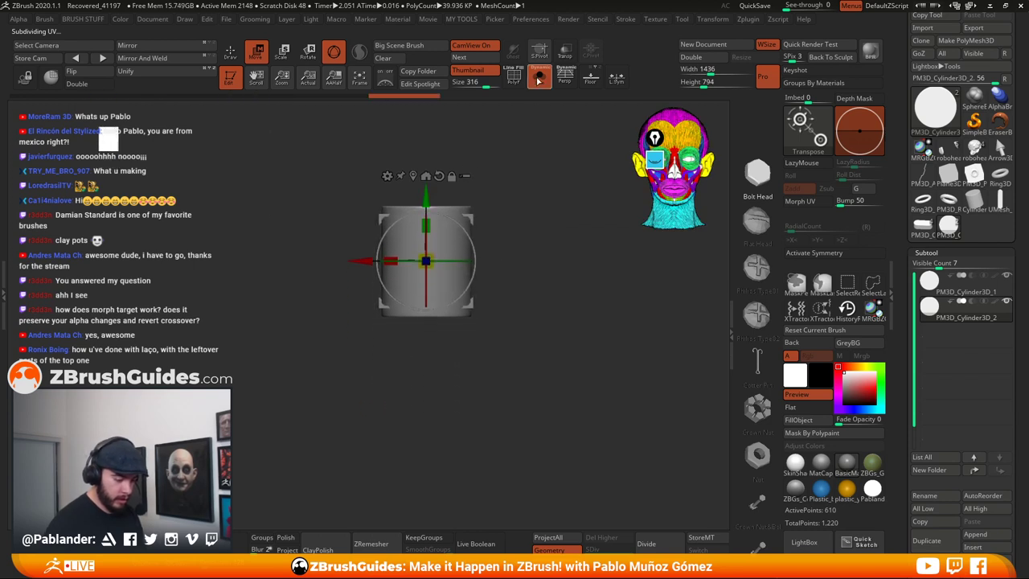
# Show both cylinders, shrink the raised copy further inside the original's rim, and enable Live Boolean
pyautogui.click(539, 79)
pyautogui.keyDown('shift'); pyautogui.moveTo(540, 217); pyautogui.dragTo(542, 291); pyautogui.keyUp('shift')
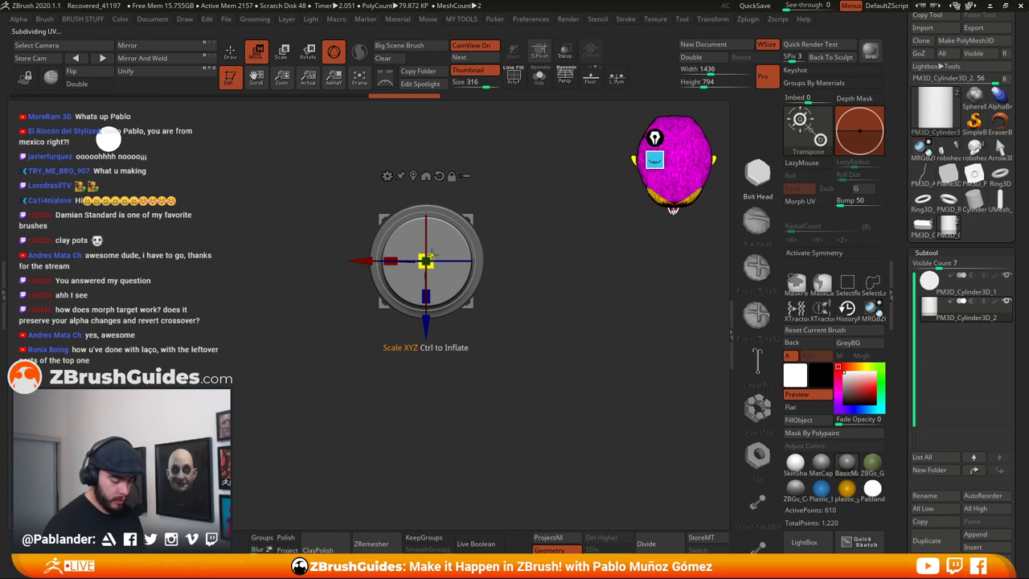
pyautogui.moveTo(431, 253); pyautogui.dragTo(426, 259)
pyautogui.click(230, 52)
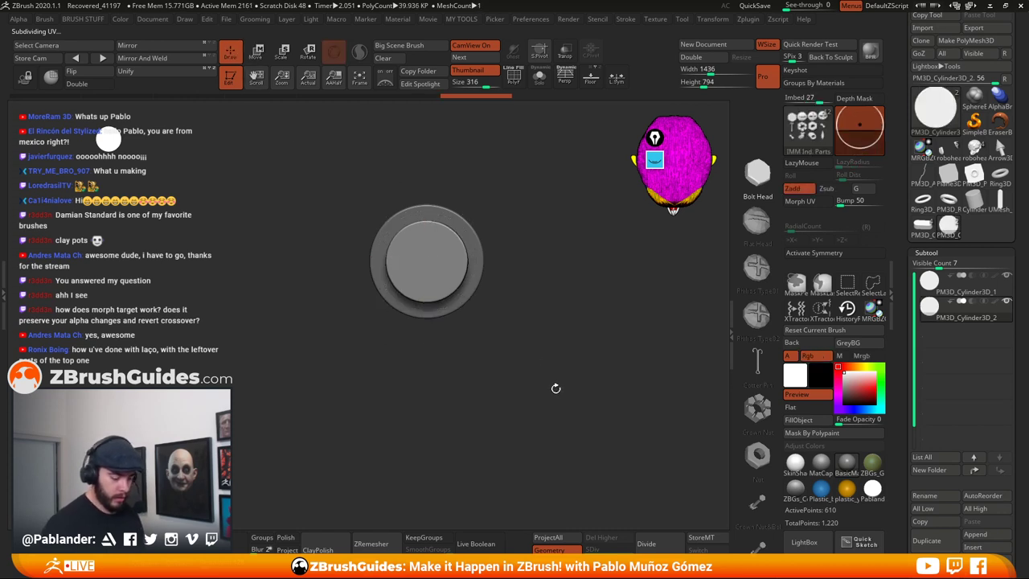
pyautogui.click(478, 544)
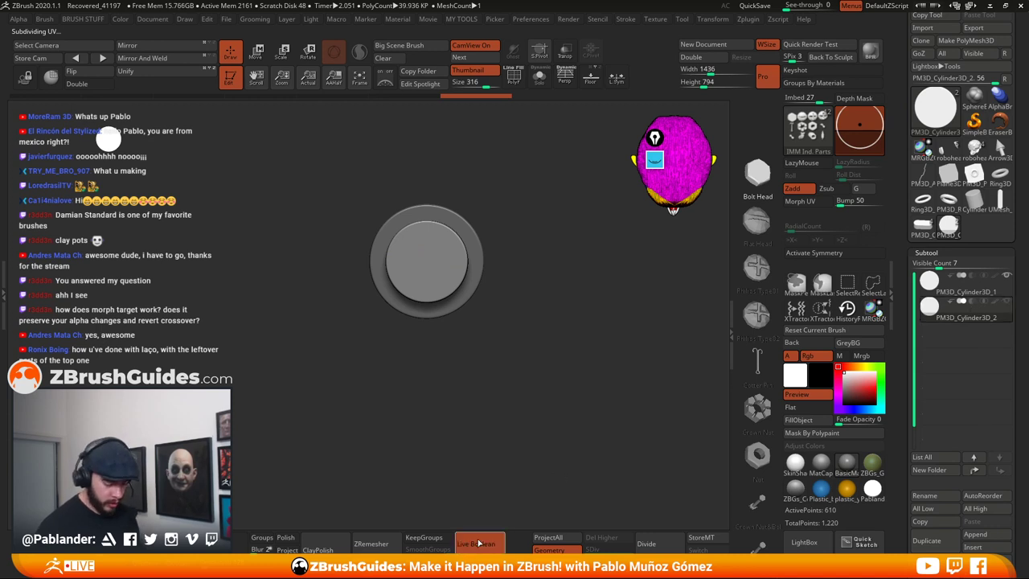
# Set the smaller cylinder copy to subtract from the original and enlarge it slightly to thin the rim
pyautogui.click(972, 303)
pyautogui.moveTo(637, 407); pyautogui.dragTo(424, 162)
pyautogui.click(257, 53)
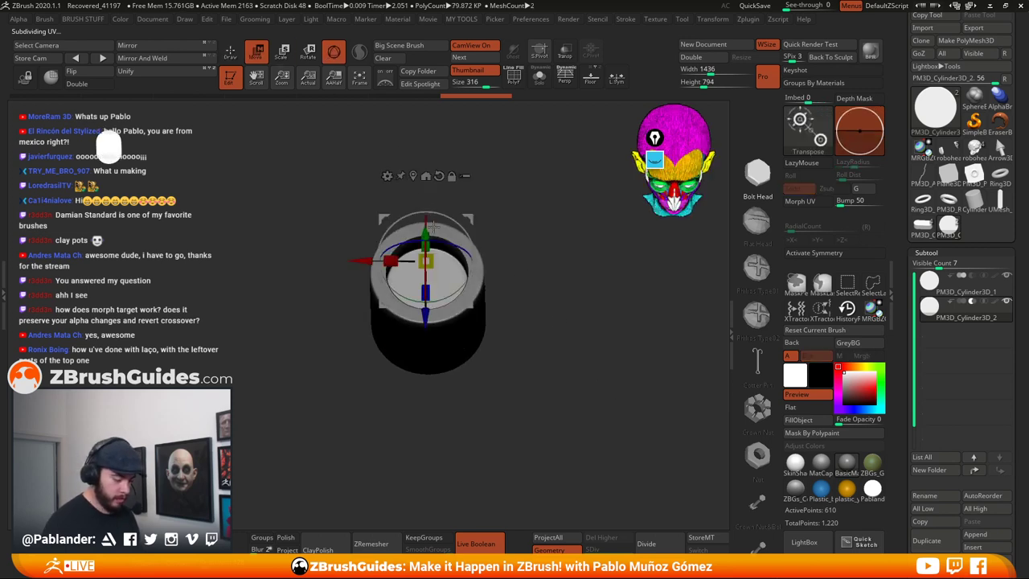
pyautogui.moveTo(435, 259); pyautogui.dragTo(441, 256)
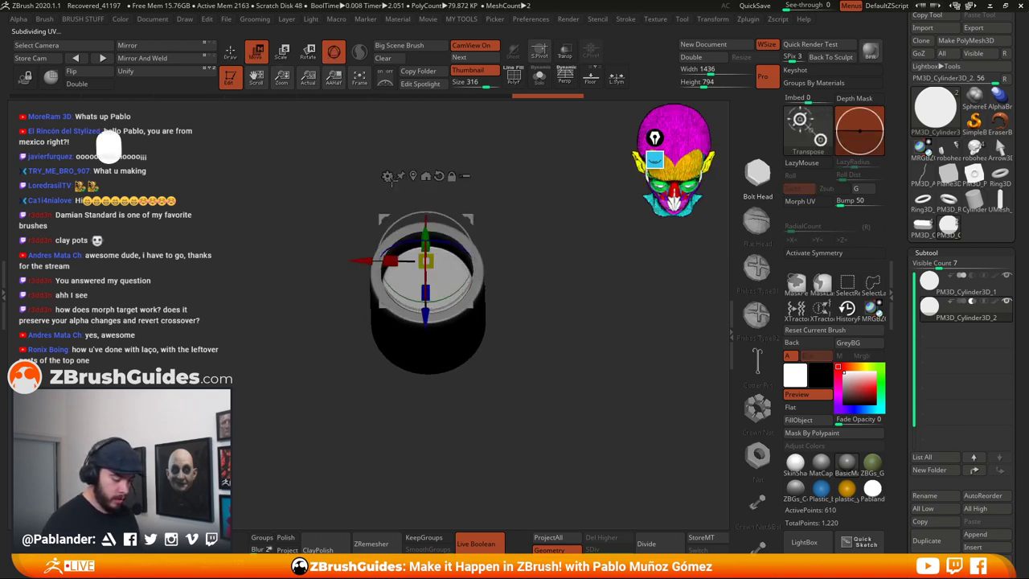
# Apply the Taper deformer to the subtracting cylinder and adjust its taper so the recess walls slope inward
pyautogui.click(389, 176)
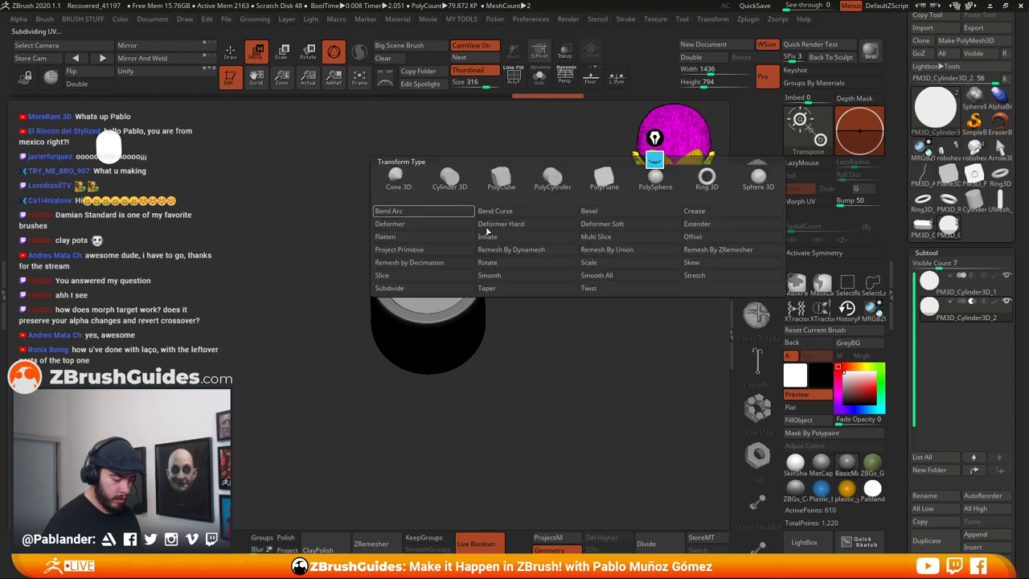
pyautogui.click(498, 286)
pyautogui.moveTo(526, 215); pyautogui.dragTo(474, 215)
pyautogui.moveTo(396, 208); pyautogui.dragTo(389, 193)
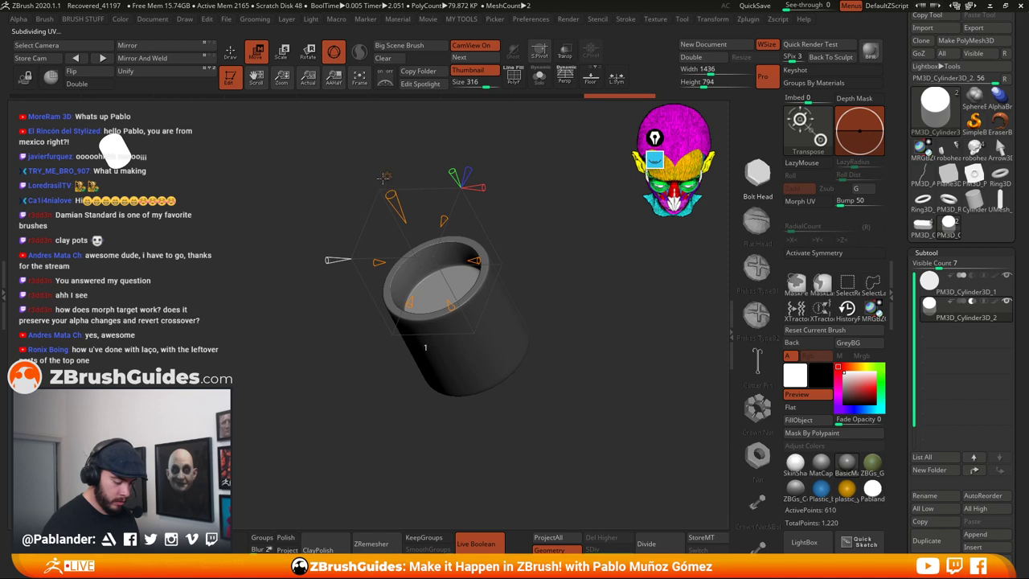
pyautogui.moveTo(337, 260); pyautogui.dragTo(327, 260)
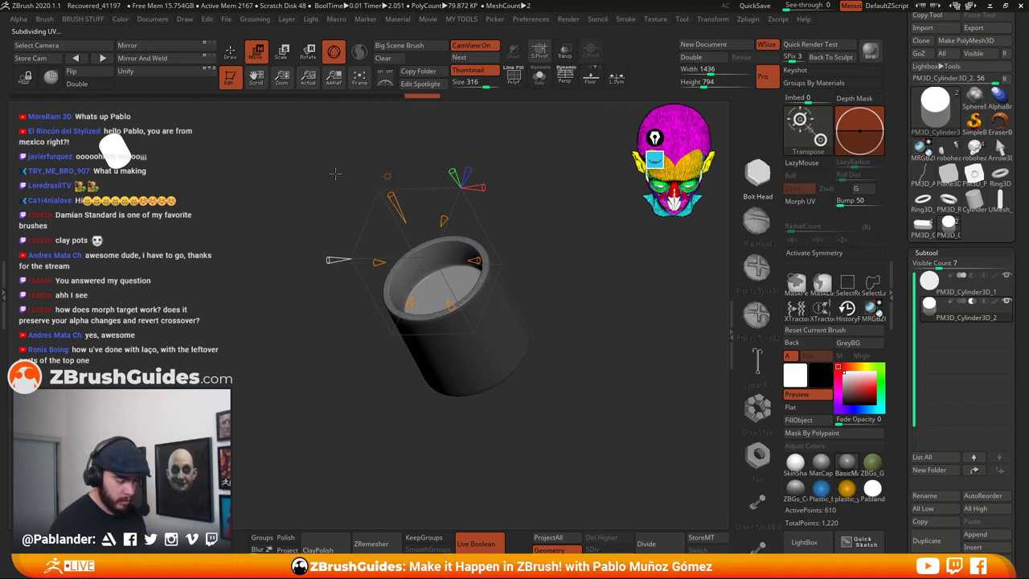
# Accept the taper on the subtracting cylinder and raise it slightly to make the recess shallower
pyautogui.press('q')
pyautogui.moveTo(557, 289)
pyautogui.keyDown('shift'); pyautogui.mouseDown()
pyautogui.moveTo(523, 329)
pyautogui.moveTo(540, 318)
pyautogui.moveTo(553, 330)
pyautogui.moveTo(545, 383)
pyautogui.moveTo(432, 179)
pyautogui.mouseUp(); pyautogui.keyUp('shift')
pyautogui.press('w')
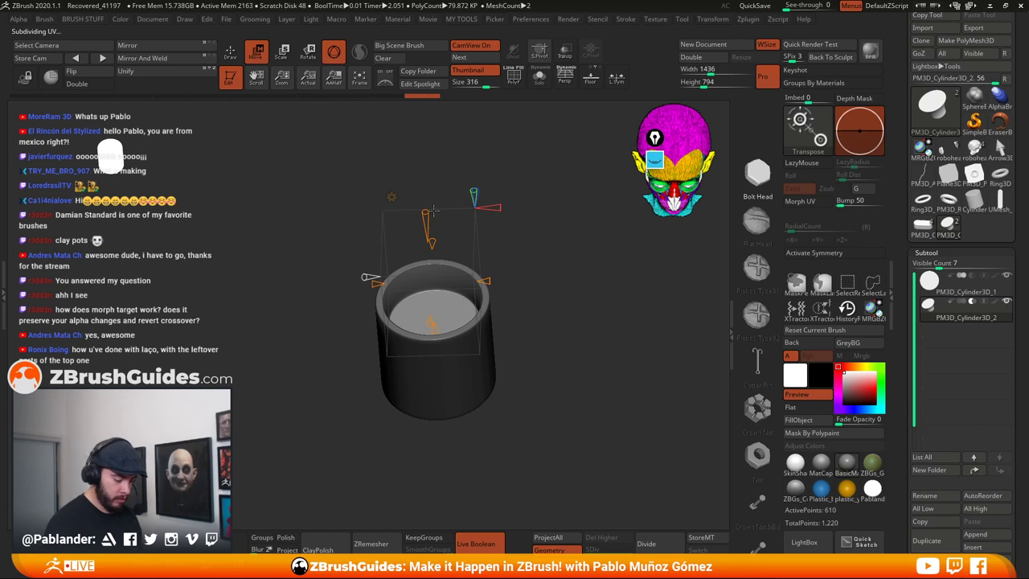
pyautogui.click(391, 197)
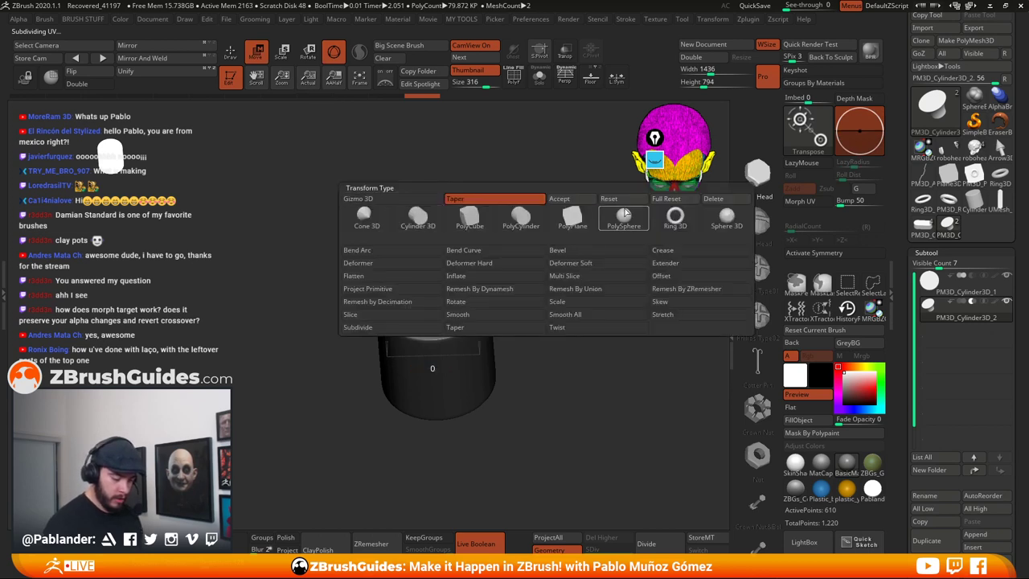
pyautogui.click(573, 201)
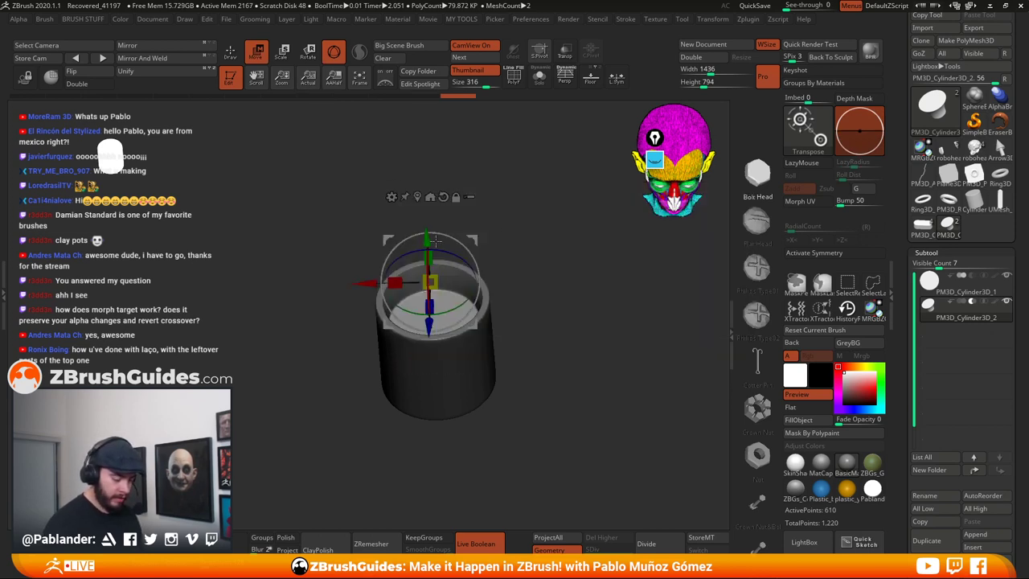
pyautogui.moveTo(434, 240); pyautogui.dragTo(432, 229)
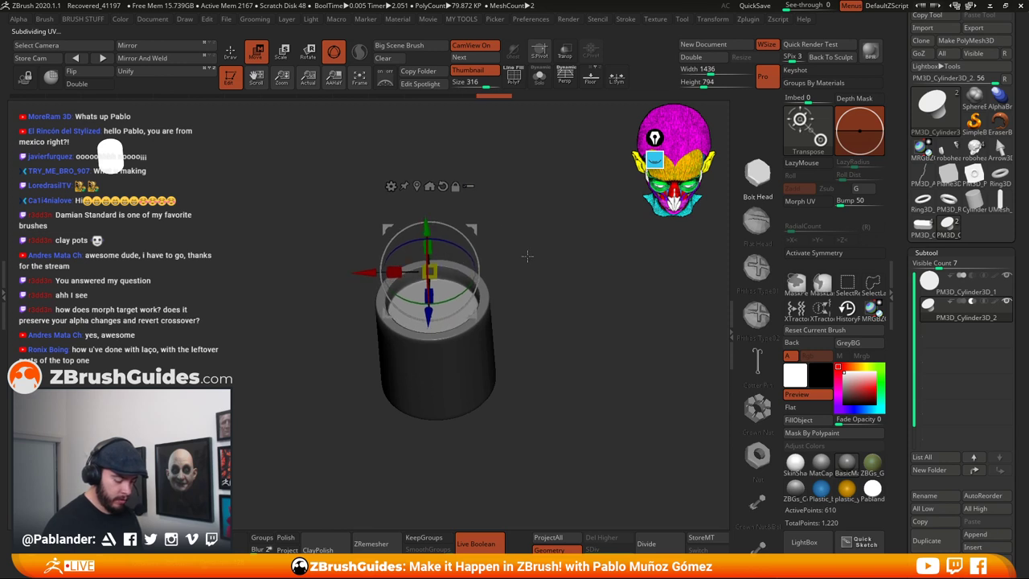
# Make a boolean mesh from the two cylinders, turn off Live Boolean, and open the resulting UMesh tool from the top view
pyautogui.moveTo(526, 255); pyautogui.dragTo(552, 356)
pyautogui.press('q')
pyautogui.scroll(-5, 954, 375)
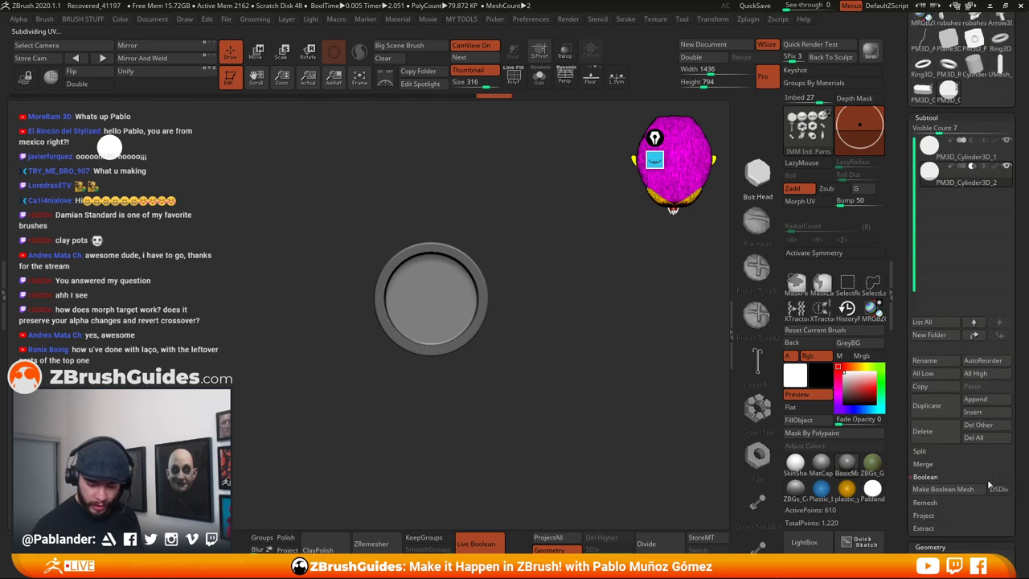
pyautogui.click(942, 488)
pyautogui.click(481, 539)
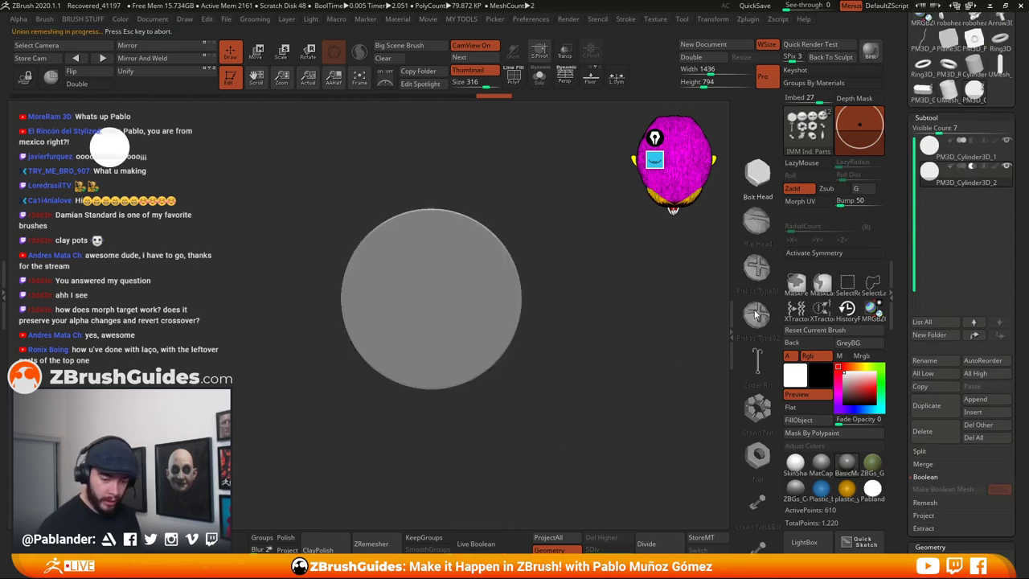
pyautogui.click(949, 96)
pyautogui.keyDown('alt'); pyautogui.moveTo(673, 312); pyautogui.dragTo(586, 399); pyautogui.keyUp('alt')
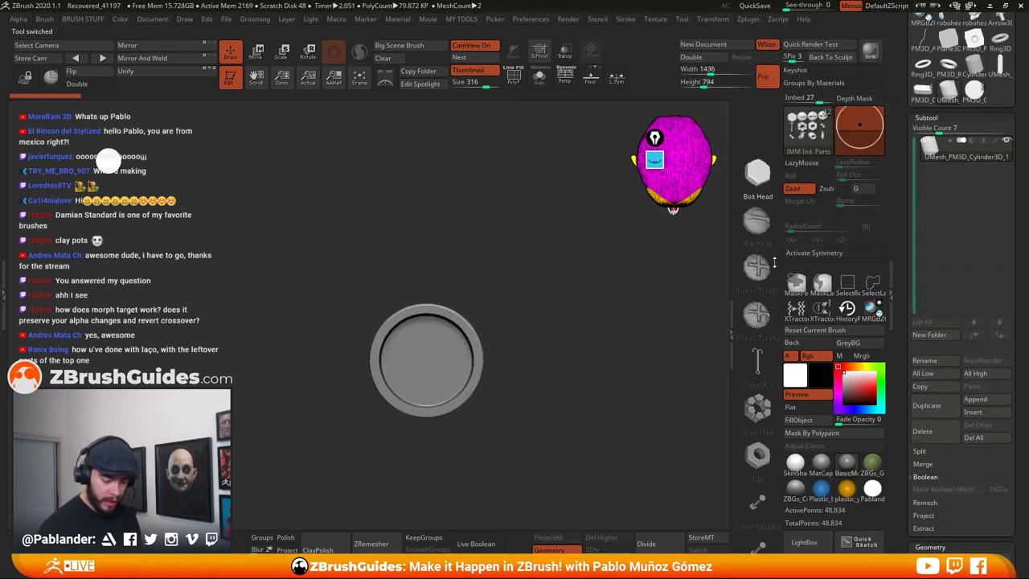
pyautogui.keyDown('alt'); pyautogui.moveTo(518, 357); pyautogui.dragTo(522, 383); pyautogui.keyUp('alt')
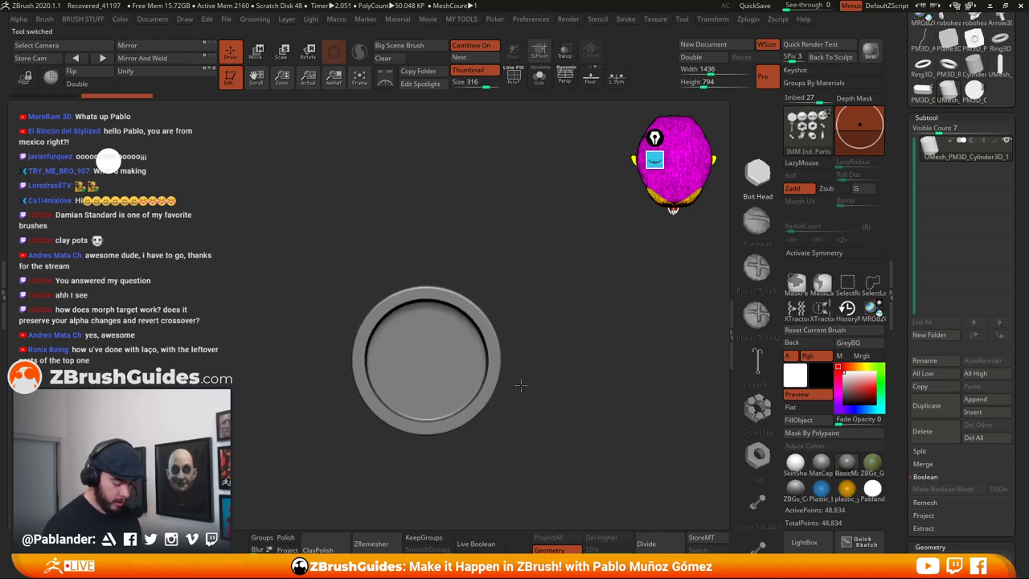
# Insert a Bolt Head at the centre of the recessed cylinder floor and clear the mask
pyautogui.moveTo(427, 359); pyautogui.dragTo(470, 401)
pyautogui.press('w')
pyautogui.press('q')
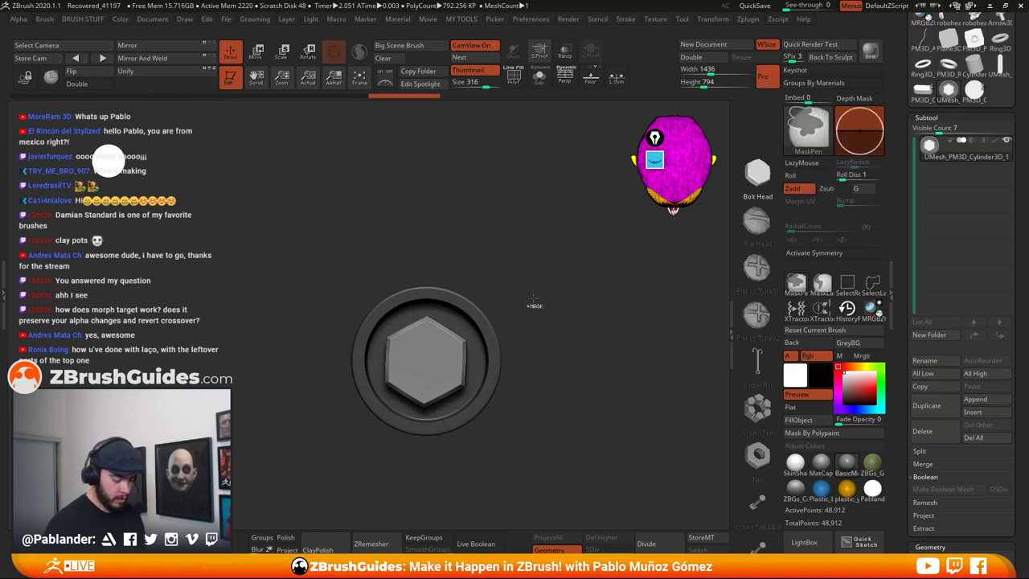
pyautogui.keyDown('ctrl'); pyautogui.click(567, 407); pyautogui.keyUp('ctrl')
pyautogui.keyDown('alt'); pyautogui.moveTo(572, 392); pyautogui.dragTo(575, 363); pyautogui.keyUp('alt')
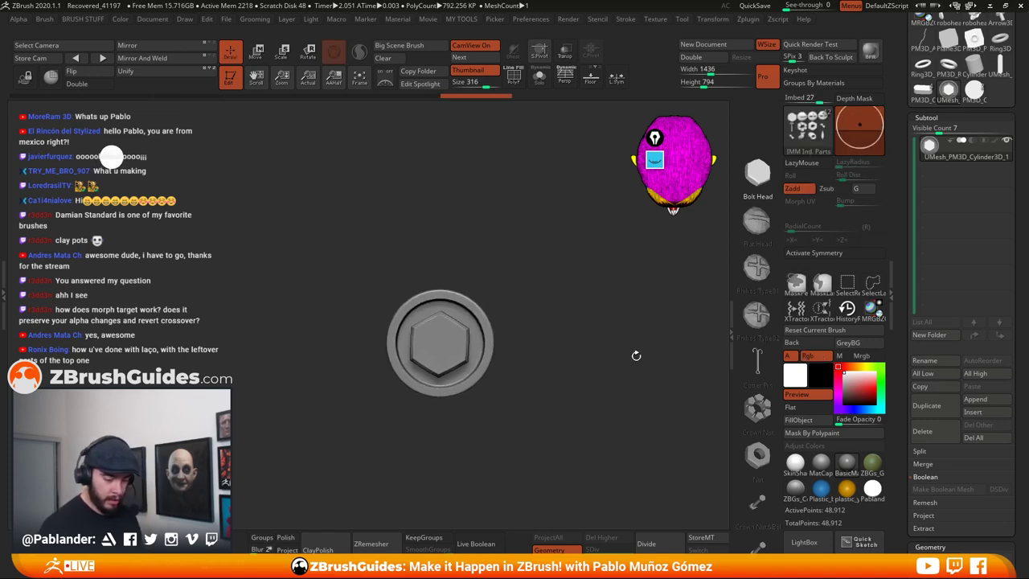
# Start creating an alpha from the bolt mesh and tilt the bolt slightly in the Transform Alpha 3D preview
pyautogui.moveTo(903, 175)
pyautogui.mouseDown()
pyautogui.moveTo(888, 336)
pyautogui.moveTo(888, 186)
pyautogui.moveTo(894, 320)
pyautogui.mouseUp()
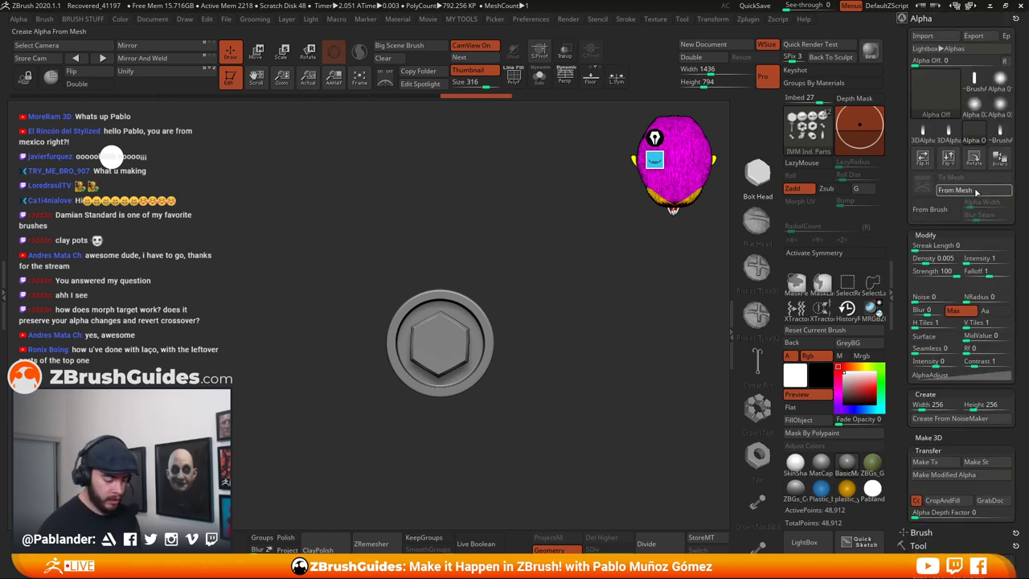
pyautogui.click(975, 191)
pyautogui.moveTo(872, 356)
pyautogui.keyDown('alt'); pyautogui.mouseDown()
pyautogui.moveTo(881, 350)
pyautogui.moveTo(872, 346)
pyautogui.moveTo(916, 372)
pyautogui.moveTo(898, 404)
pyautogui.mouseUp(); pyautogui.keyUp('alt')
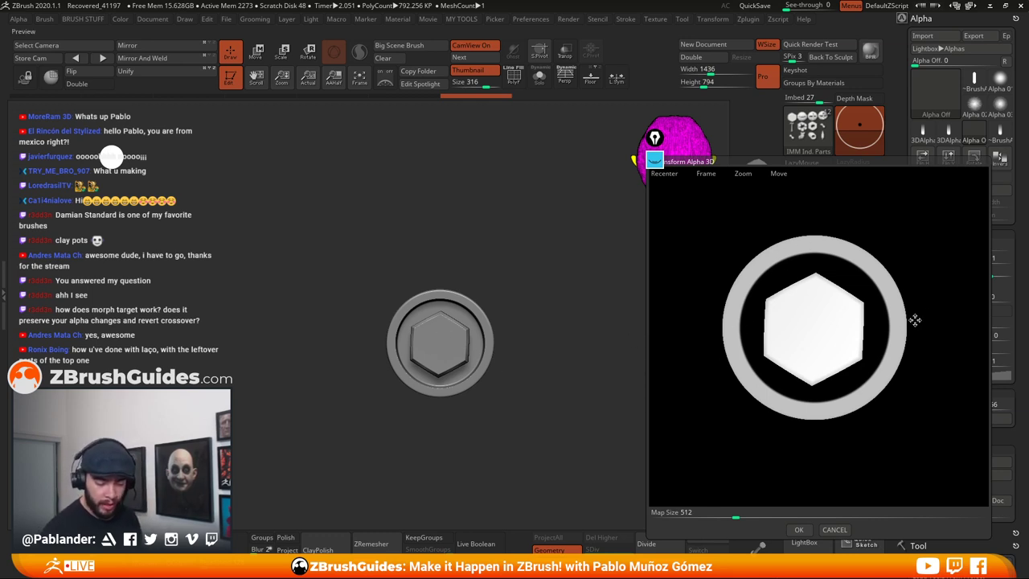
pyautogui.moveTo(932, 306); pyautogui.dragTo(932, 316)
pyautogui.moveTo(814, 332)
pyautogui.mouseDown()
pyautogui.moveTo(813, 340)
pyautogui.moveTo(852, 321)
pyautogui.mouseUp()
pyautogui.moveTo(914, 340)
pyautogui.mouseDown()
pyautogui.moveTo(852, 372)
pyautogui.moveTo(920, 374)
pyautogui.mouseUp()
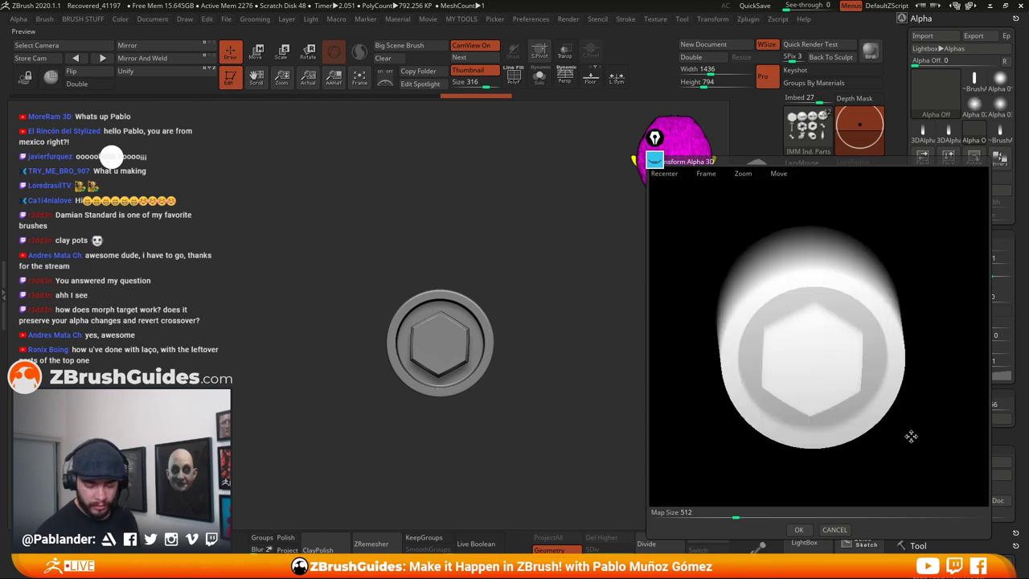
# Set the alpha's map size to 1024 and generate it
pyautogui.click(766, 513)
pyautogui.write('1')
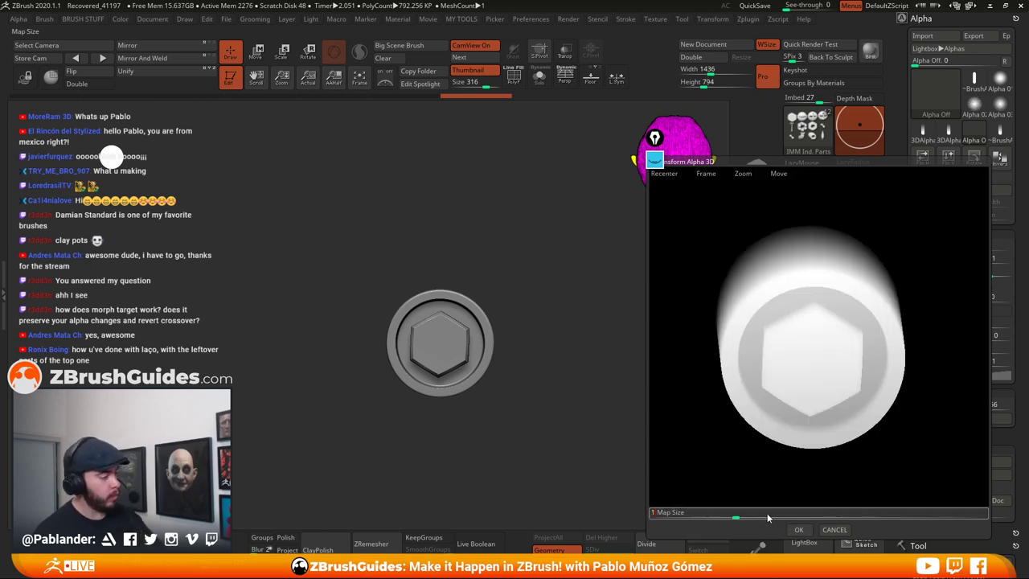
pyautogui.write('024')
pyautogui.press('Return')
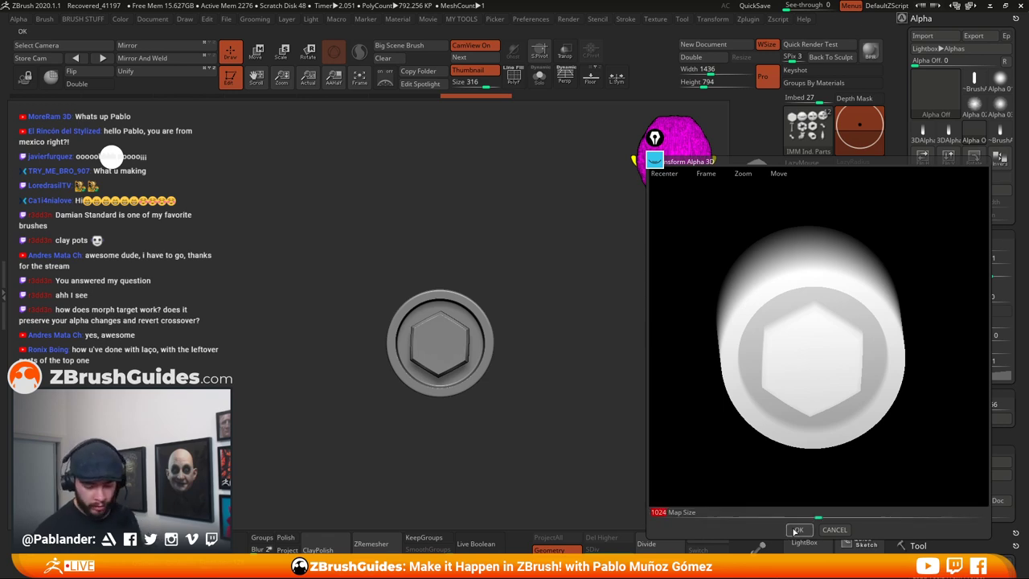
pyautogui.click(797, 530)
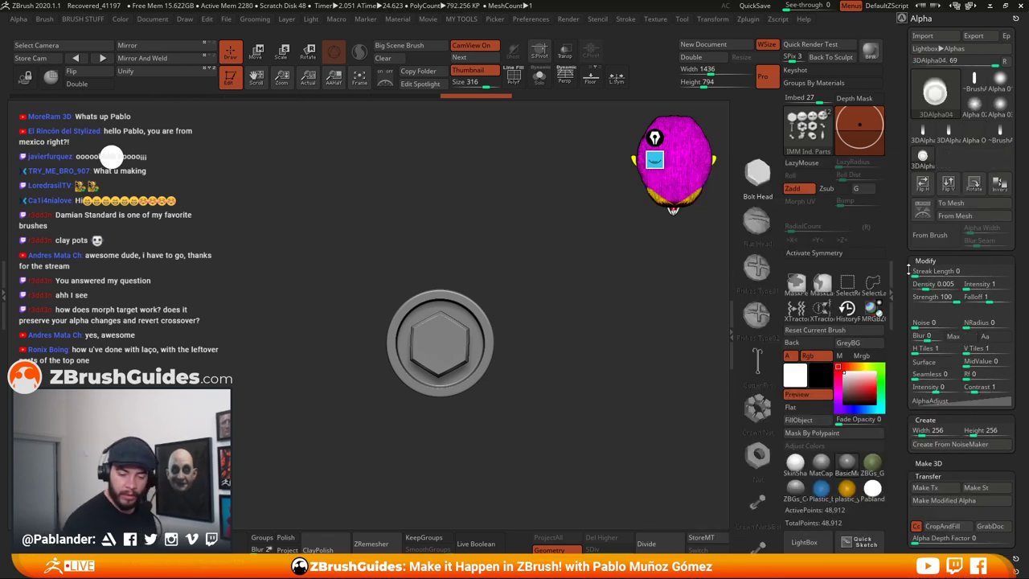
# Choose the Standard_2 brush and assign the new round bolt alpha to it
pyautogui.moveTo(908, 269); pyautogui.dragTo(915, 148)
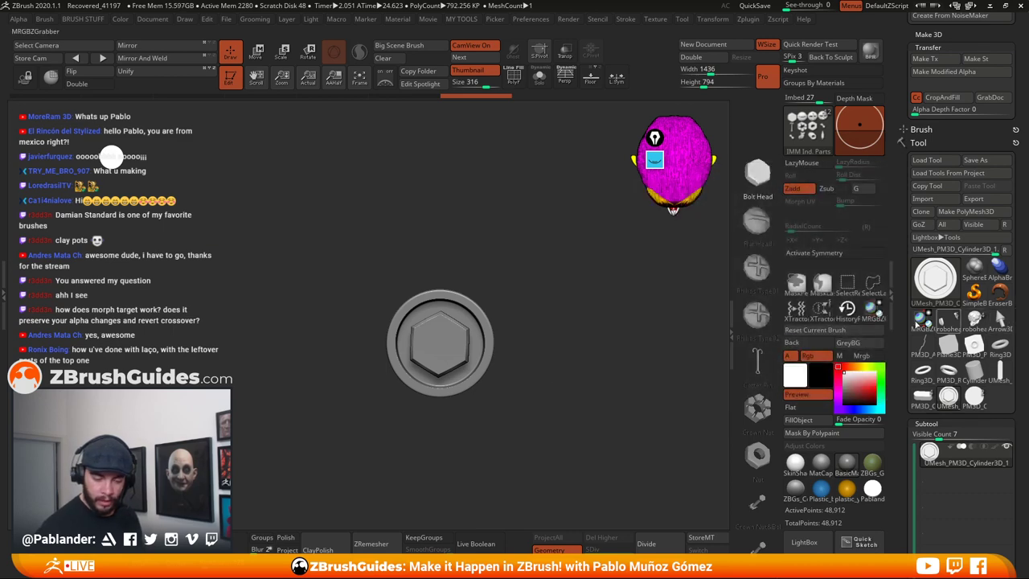
pyautogui.click(804, 143)
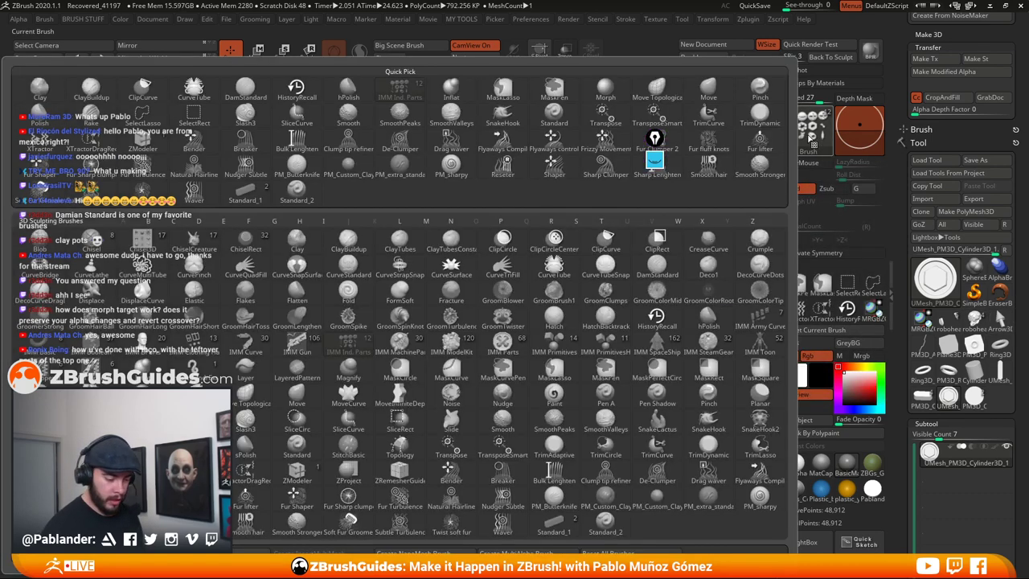
pyautogui.click(298, 197)
pyautogui.scroll(5, 932, 192)
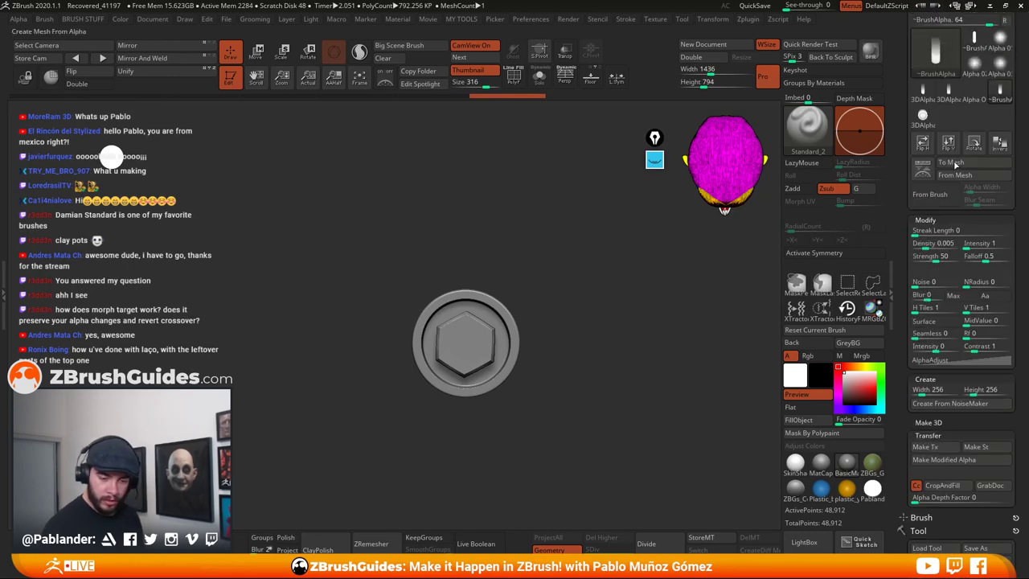
pyautogui.scroll(-5, 948, 201)
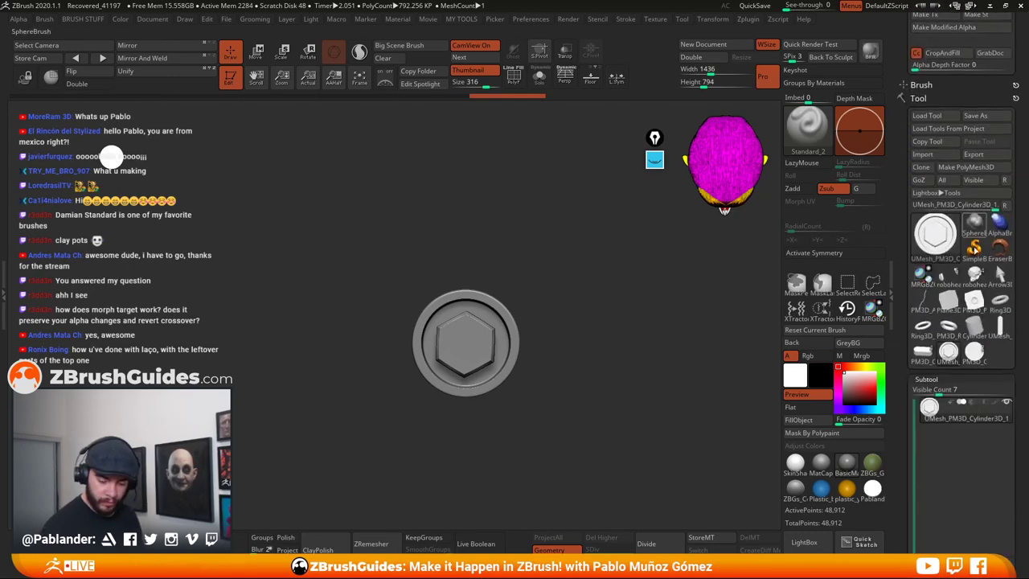
# Switch back to the robot head, enable Dynamic Solo, and set the brush to Zadd at a side view of the cheek
pyautogui.click(975, 275)
pyautogui.press('f')
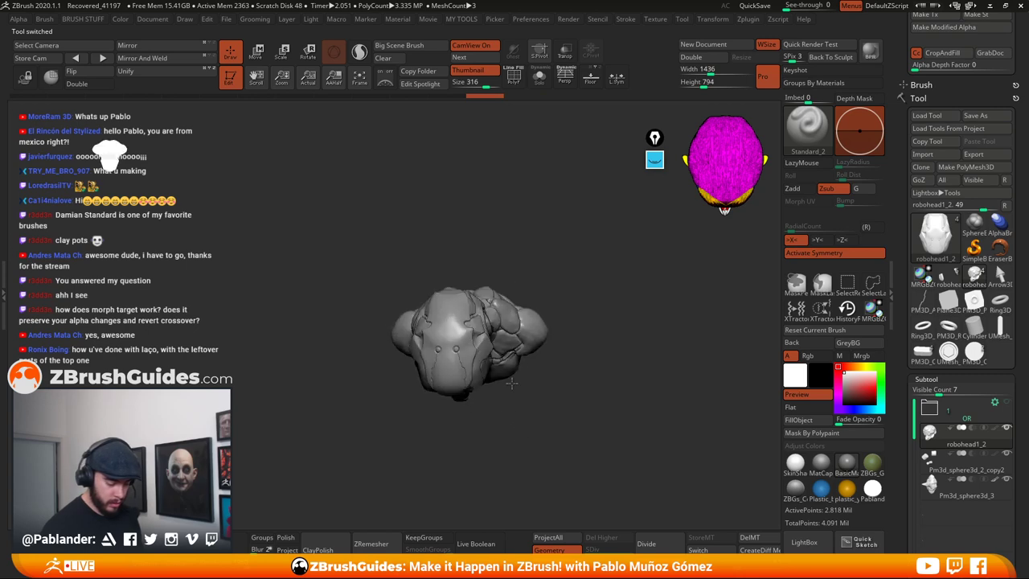
pyautogui.keyDown('ctrl'); pyautogui.moveTo(502, 385); pyautogui.dragTo(434, 426, button='right'); pyautogui.keyUp('ctrl')
pyautogui.click(539, 76)
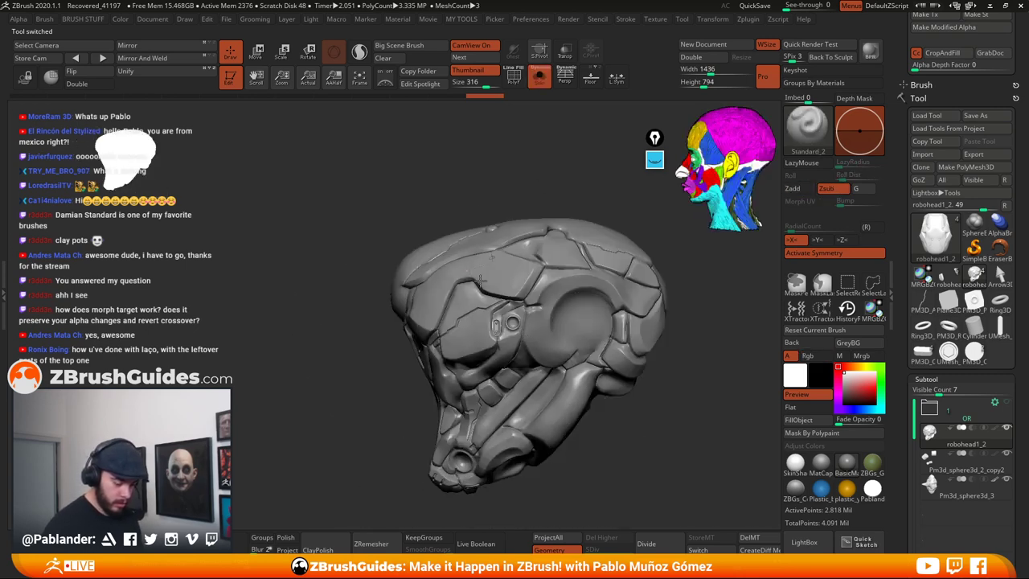
pyautogui.moveTo(482, 281); pyautogui.dragTo(514, 289, button='right')
pyautogui.keyDown('ctrl'); pyautogui.moveTo(515, 289); pyautogui.dragTo(484, 361, button='right'); pyautogui.keyUp('ctrl')
pyautogui.moveTo(483, 360); pyautogui.dragTo(508, 329)
pyautogui.click(805, 190)
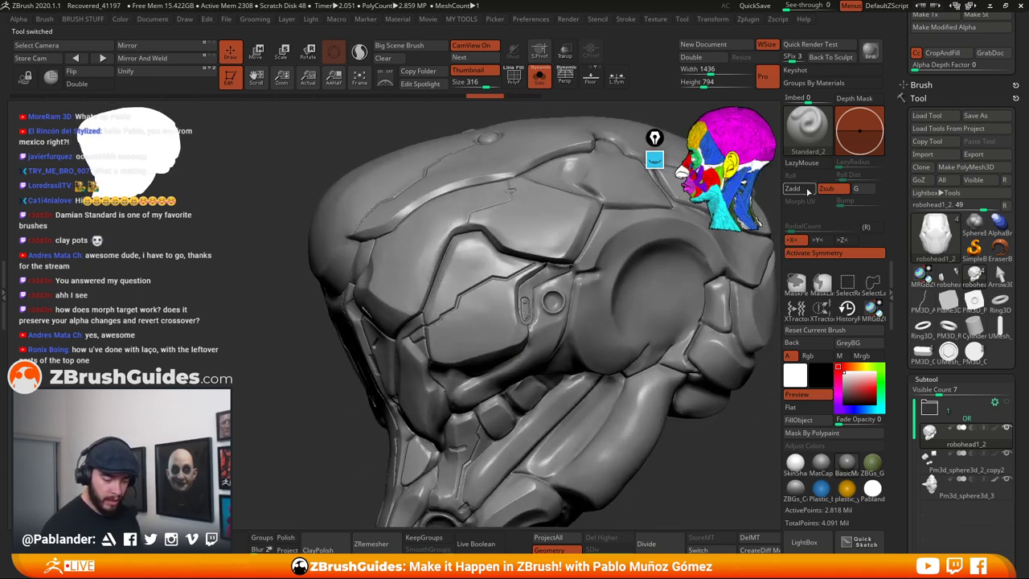
# Try stamping the bolt alpha on the cheek panel, including with Z Intensity set to 29, and undo the stamps
pyautogui.click(490, 325)
pyautogui.moveTo(547, 367); pyautogui.dragTo(553, 370, button='right')
pyautogui.press('space')
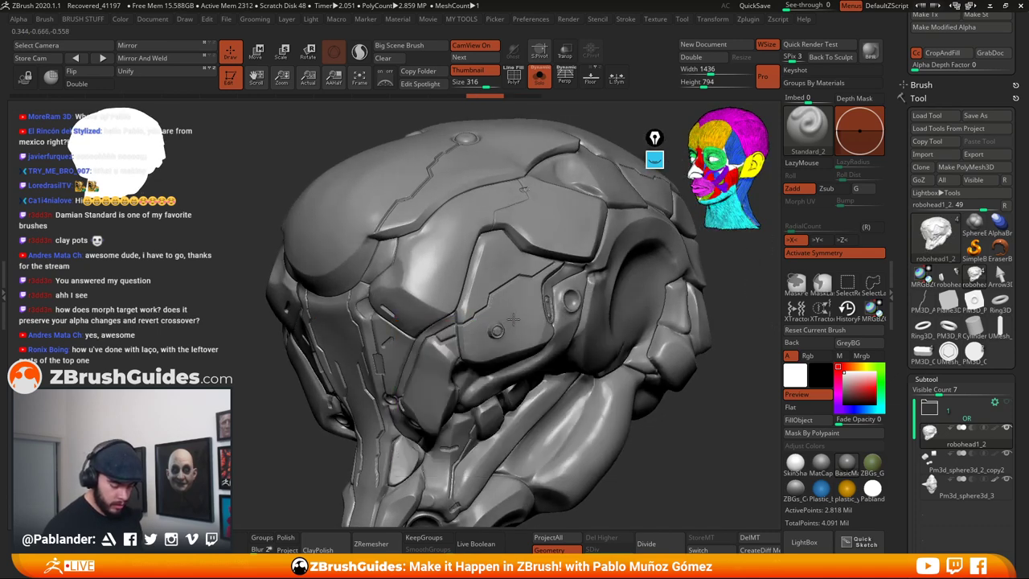
pyautogui.press('space')
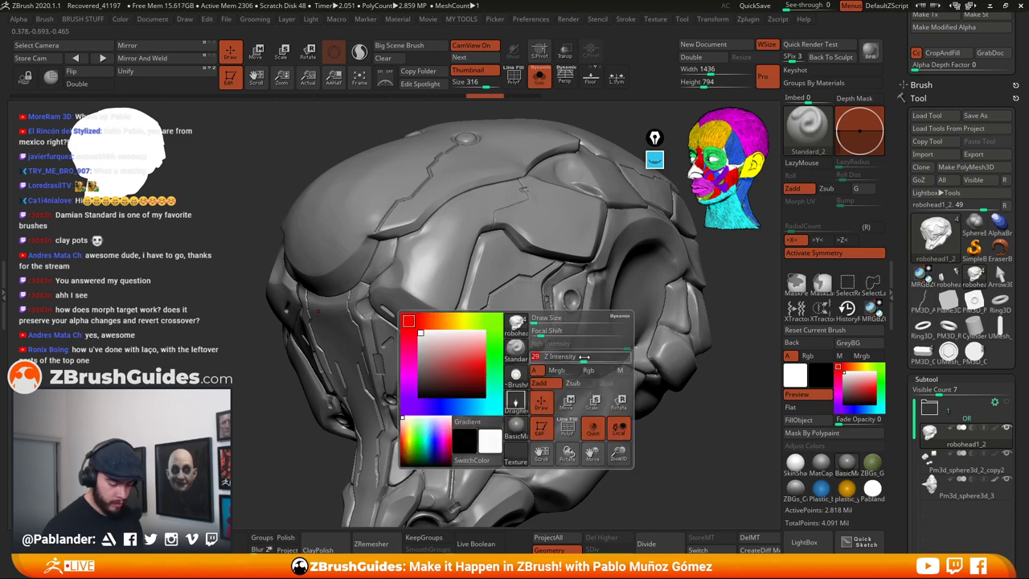
pyautogui.hotkey('ctrl', 'z')
pyautogui.moveTo(532, 311); pyautogui.dragTo(468, 315, button='right')
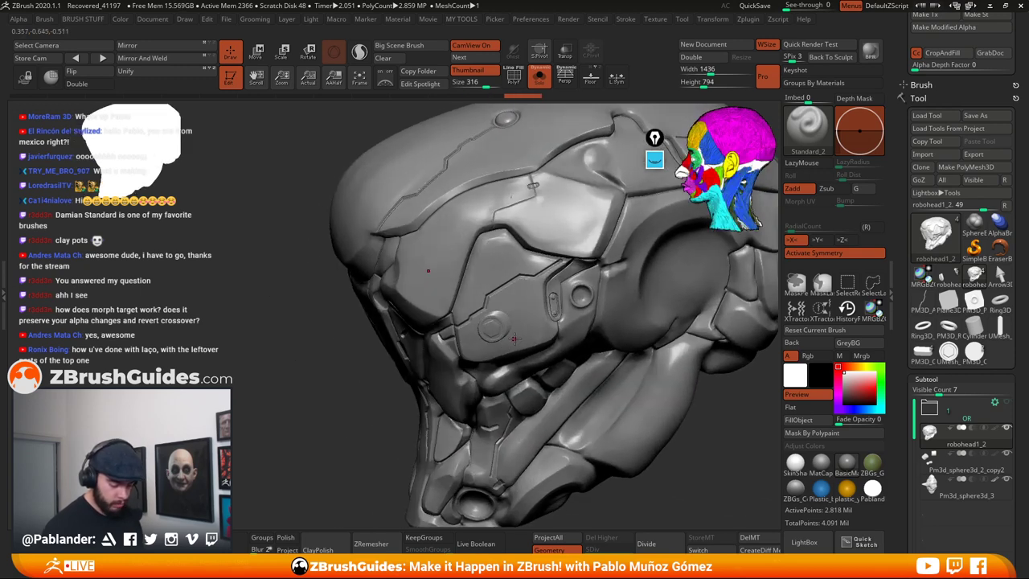
# Switch to the hexagonal bolt cylinder mesh and view it straight from above
pyautogui.scroll(5, 913, 195)
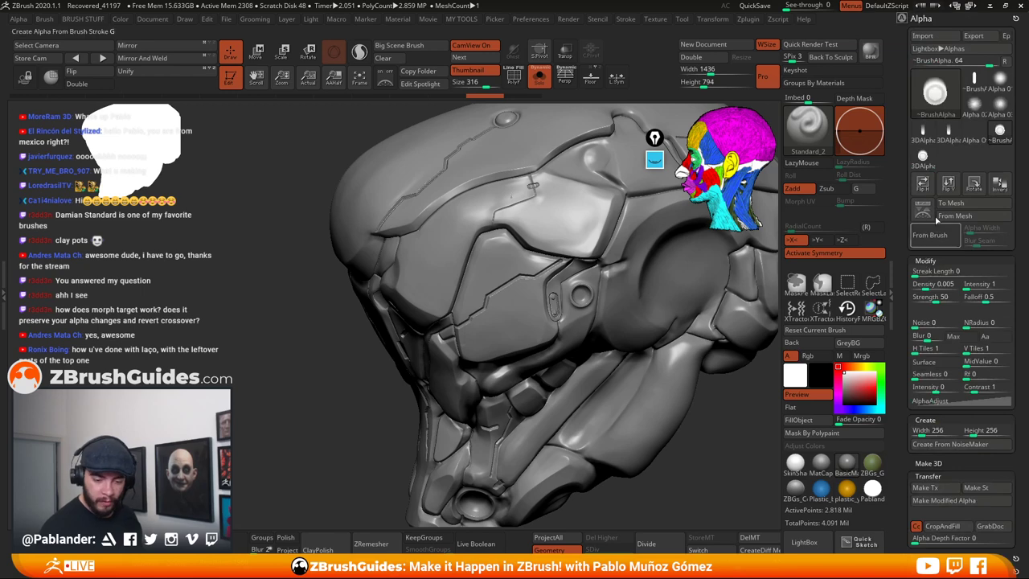
pyautogui.scroll(-6, 913, 396)
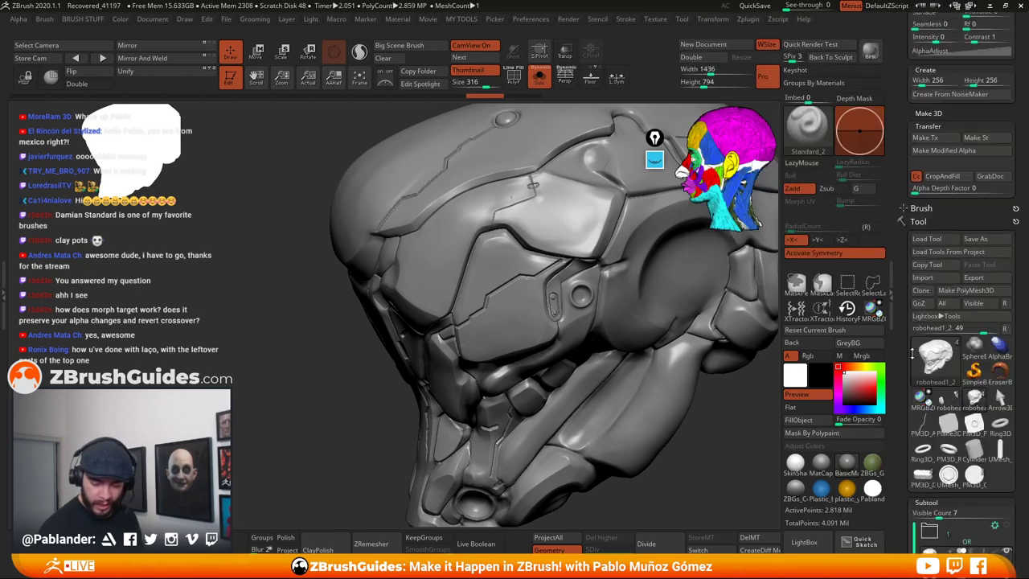
pyautogui.click(948, 341)
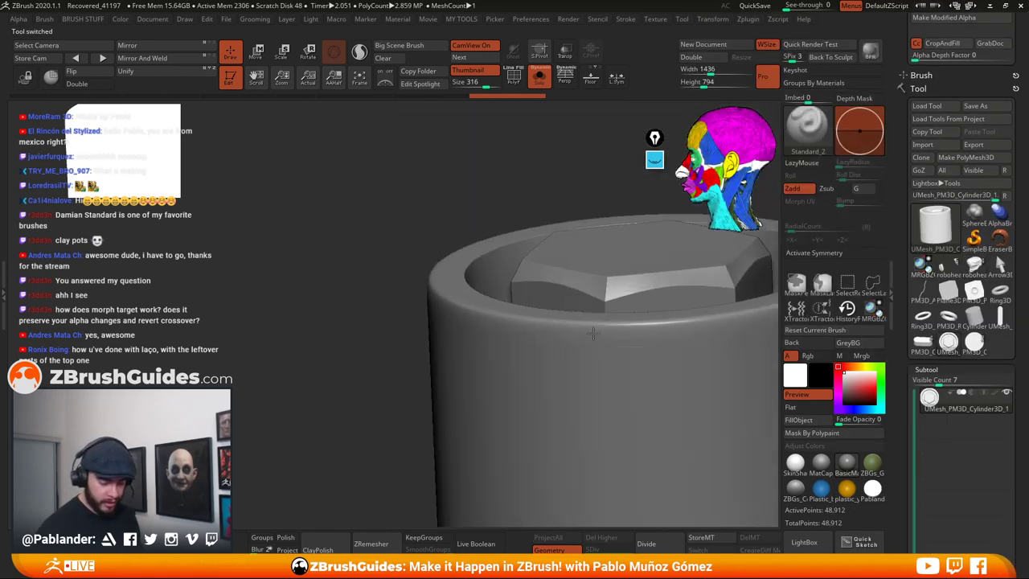
pyautogui.keyDown('ctrl'); pyautogui.moveTo(564, 385); pyautogui.dragTo(613, 382, button='right'); pyautogui.keyUp('ctrl')
pyautogui.moveTo(614, 383); pyautogui.dragTo(614, 361)
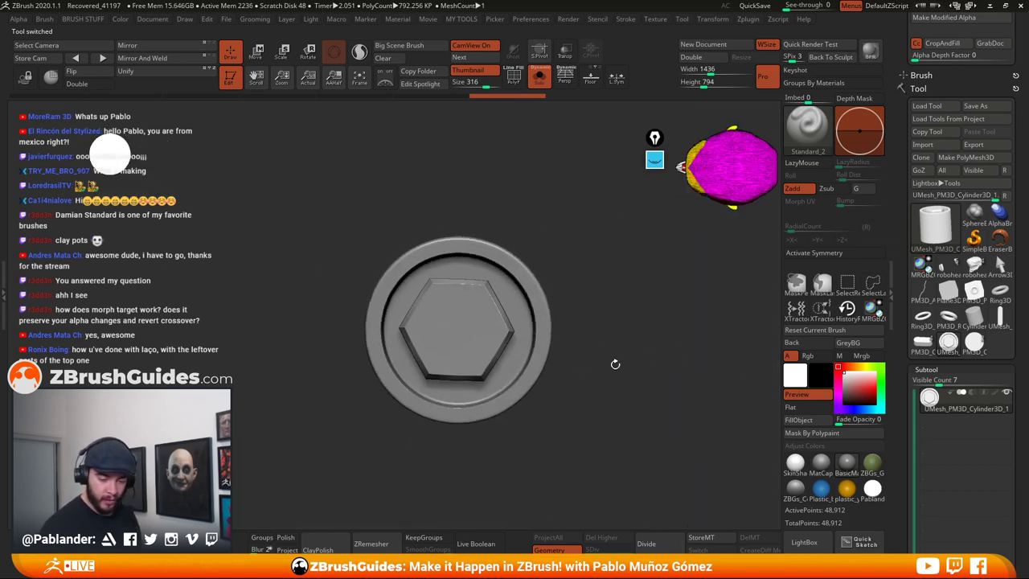
# Generate an alpha from the bolt mesh, scaled down to fit the frame, with map size 1024
pyautogui.scroll(2, 903, 129)
pyautogui.scroll(5, 903, 129)
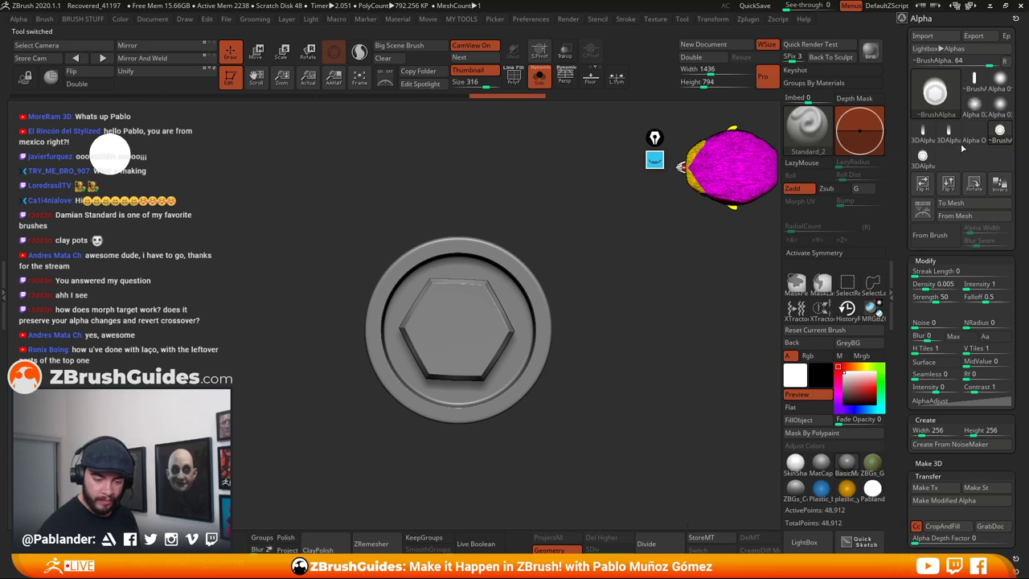
pyautogui.click(960, 216)
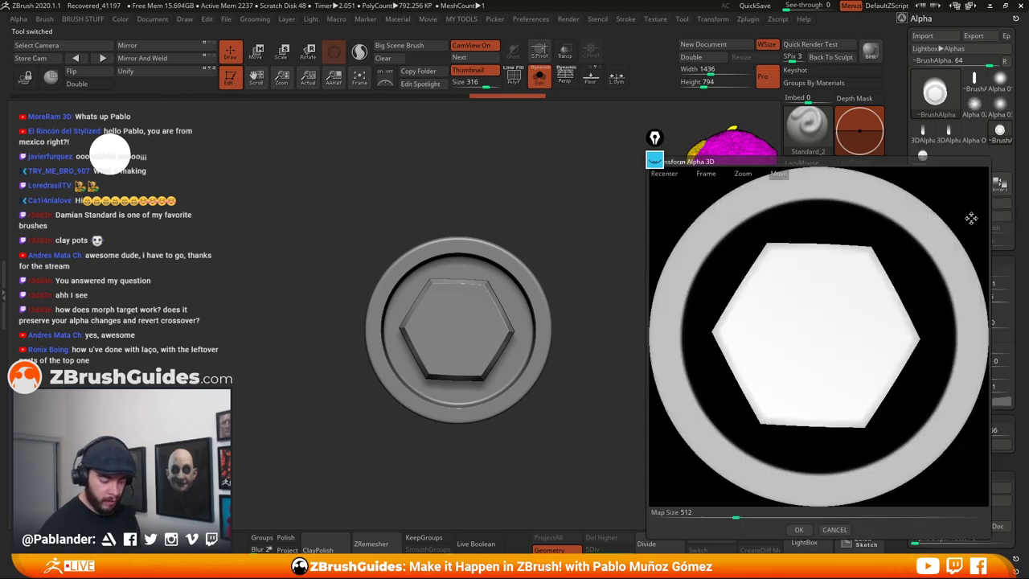
pyautogui.moveTo(843, 387)
pyautogui.keyDown('alt'); pyautogui.mouseDown()
pyautogui.moveTo(835, 364)
pyautogui.moveTo(845, 372)
pyautogui.mouseUp(); pyautogui.keyUp('alt')
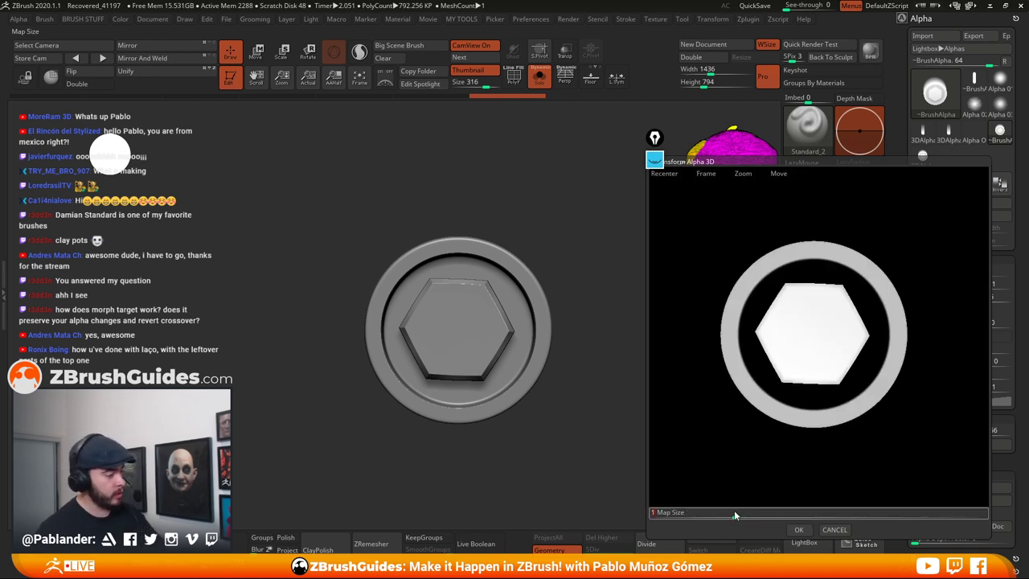
pyautogui.moveTo(734, 510); pyautogui.dragTo(778, 513)
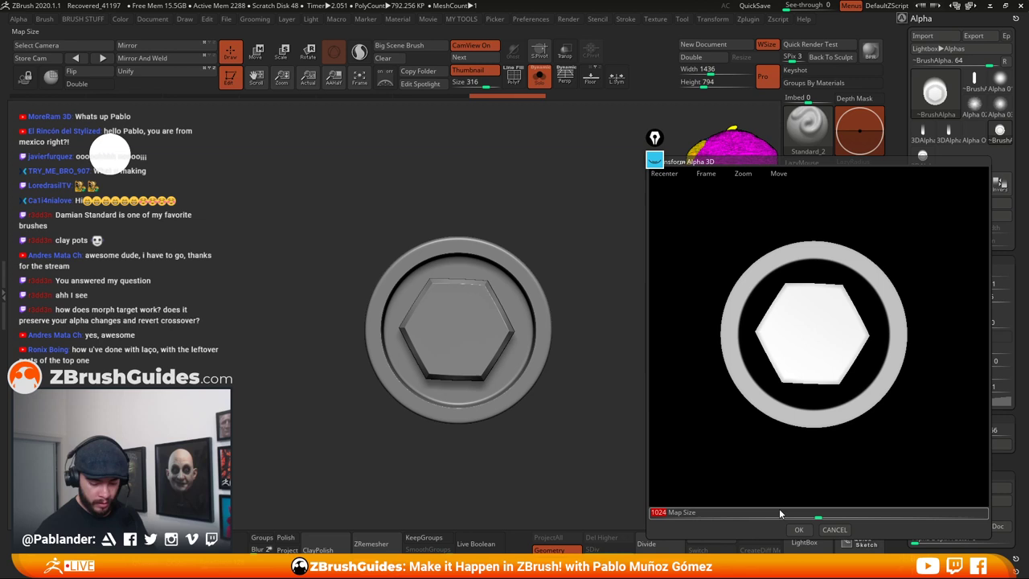
pyautogui.click(826, 531)
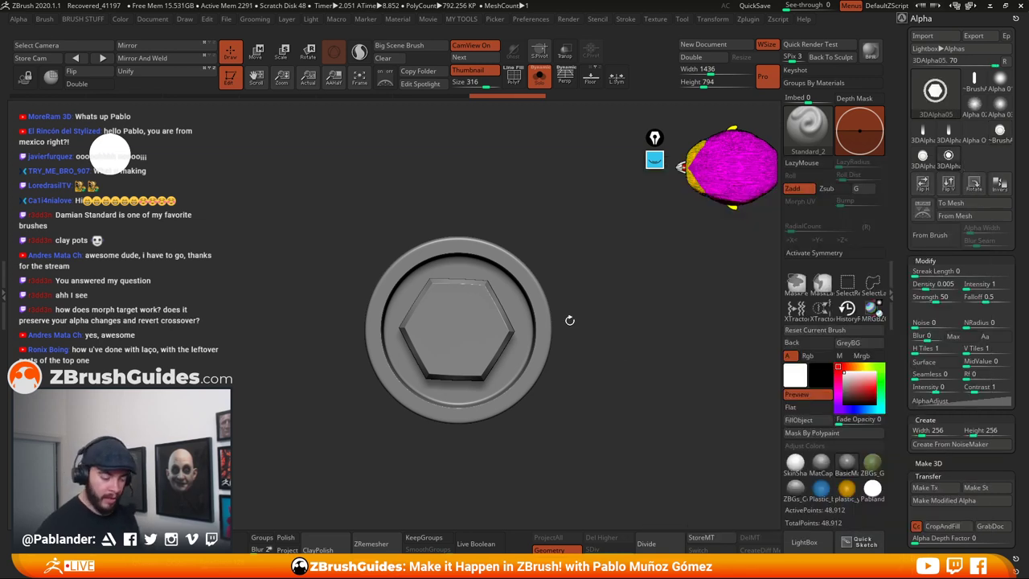
# Generate a plain round disc alpha from the flat end of the bolt mesh
pyautogui.click(969, 222)
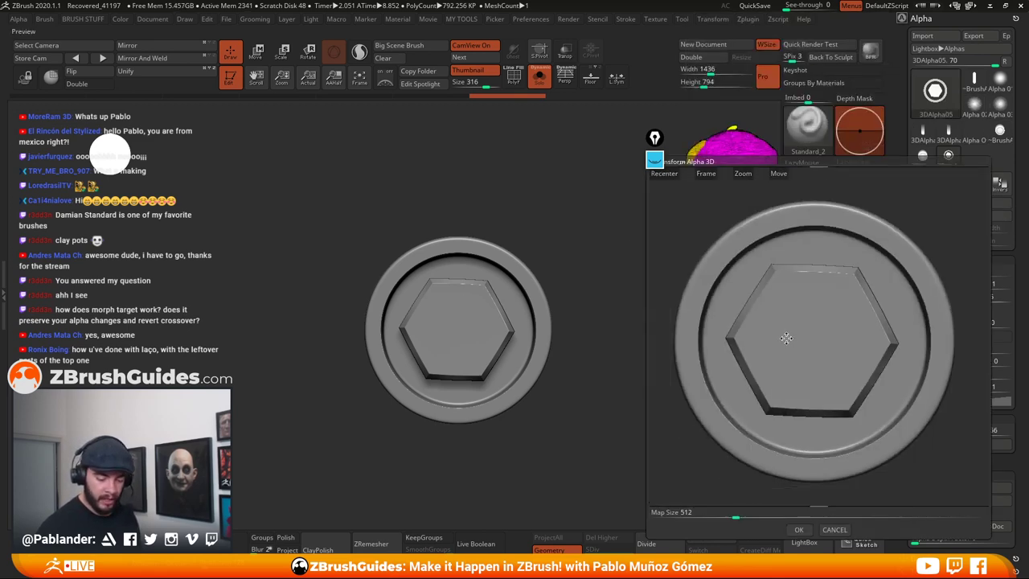
pyautogui.moveTo(831, 349)
pyautogui.keyDown('alt'); pyautogui.mouseDown()
pyautogui.moveTo(832, 326)
pyautogui.moveTo(839, 338)
pyautogui.mouseUp(); pyautogui.keyUp('alt')
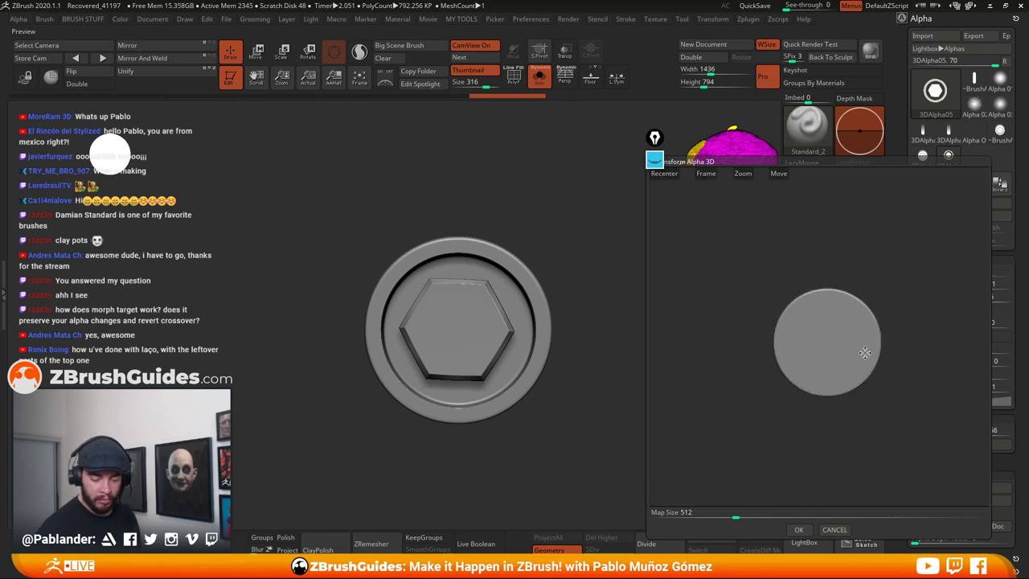
pyautogui.click(798, 528)
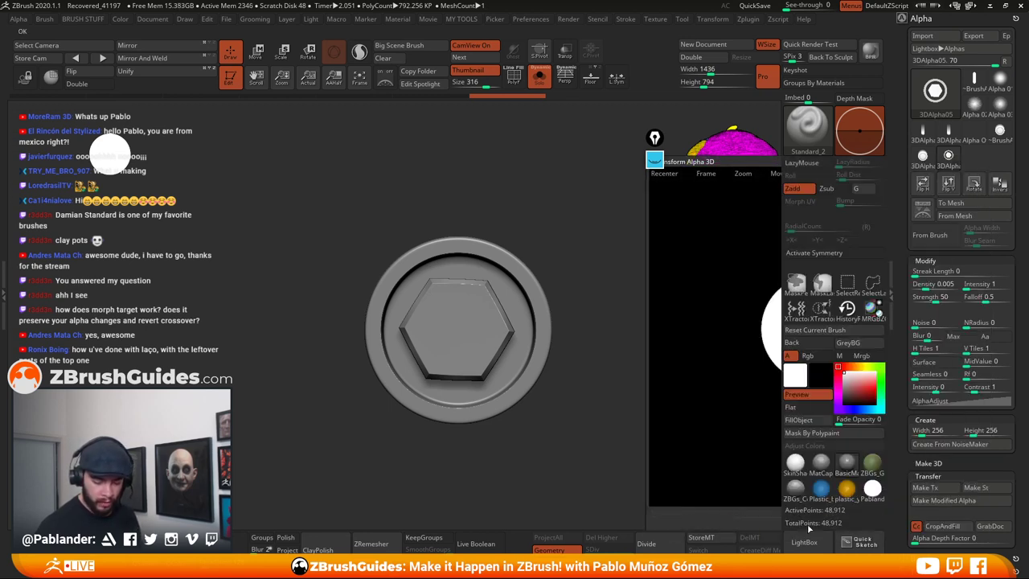
# Generate a rectangular alpha from the side view of the bolt cylinder mesh
pyautogui.click(970, 220)
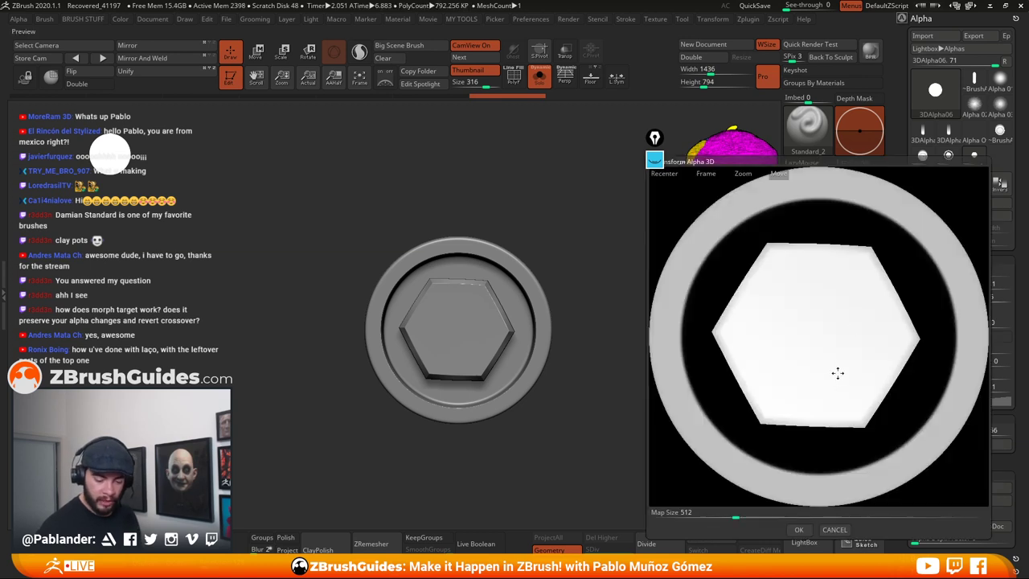
pyautogui.keyDown('alt'); pyautogui.moveTo(837, 373); pyautogui.dragTo(834, 320); pyautogui.keyUp('alt')
pyautogui.moveTo(834, 321)
pyautogui.mouseDown()
pyautogui.moveTo(842, 384)
pyautogui.moveTo(845, 358)
pyautogui.moveTo(858, 364)
pyautogui.mouseUp()
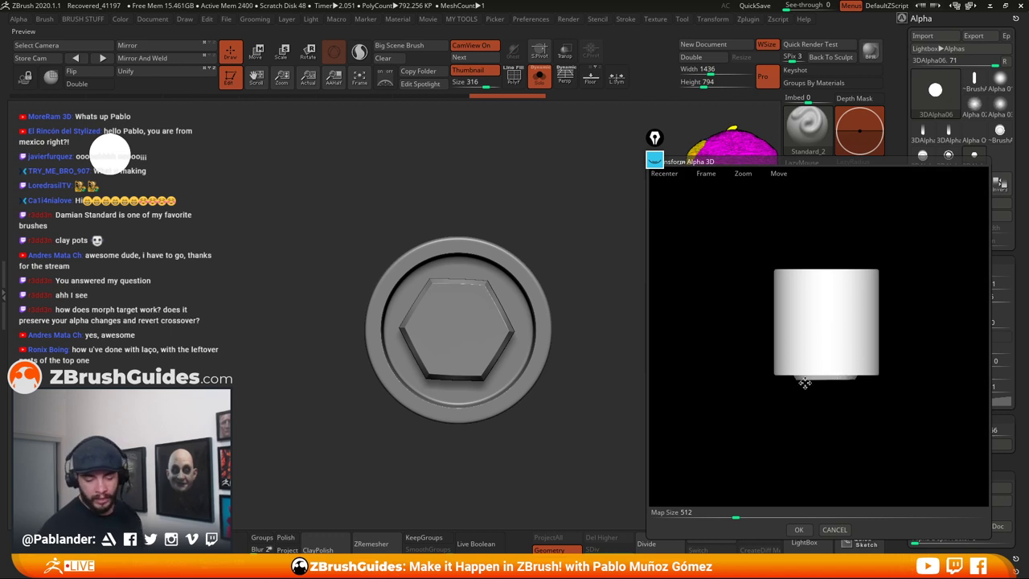
pyautogui.click(798, 529)
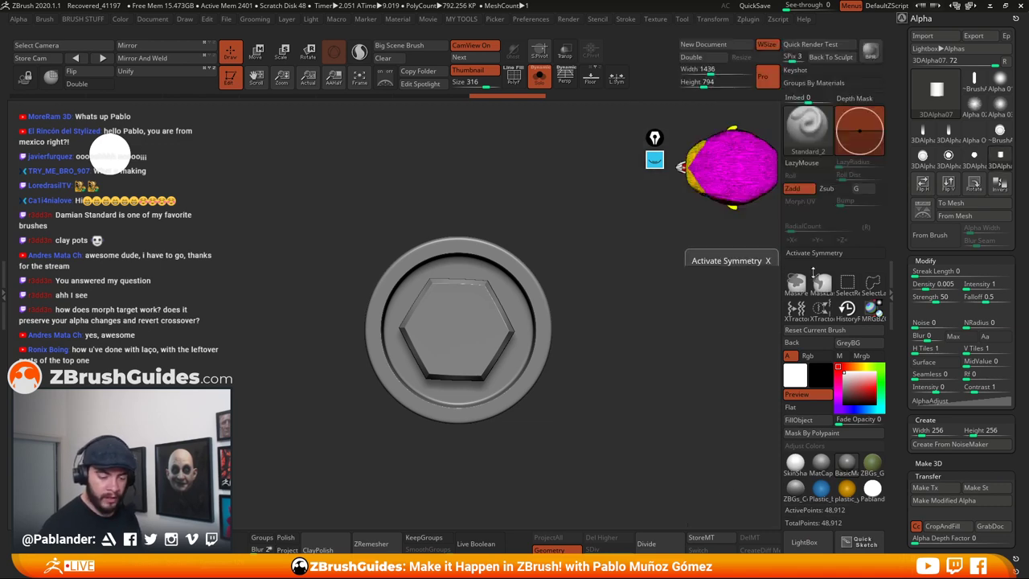
# Switch back to the robot head and frame a close side view of the cheek
pyautogui.scroll(-3, 920, 382)
pyautogui.scroll(-6, 920, 382)
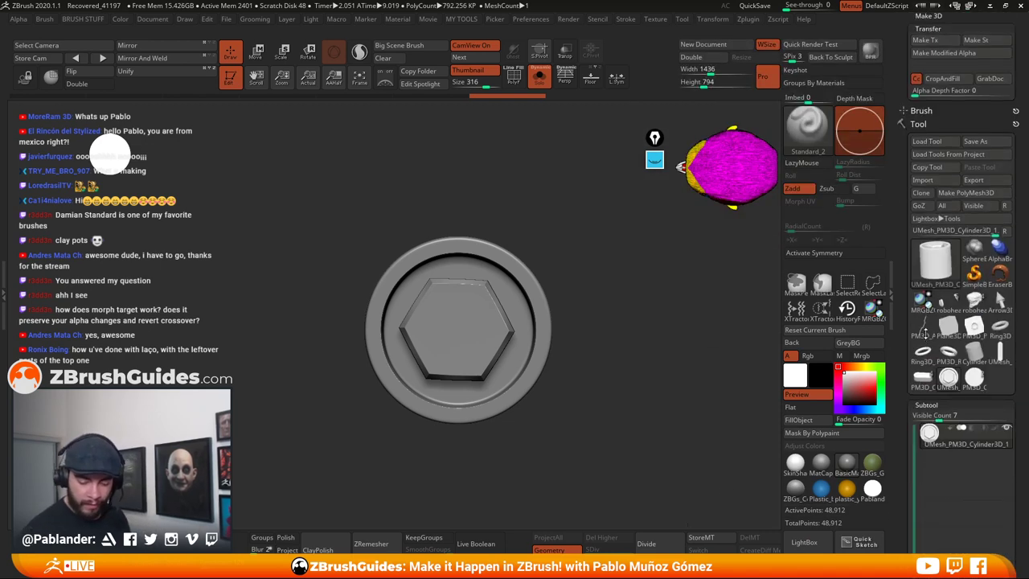
pyautogui.click(975, 251)
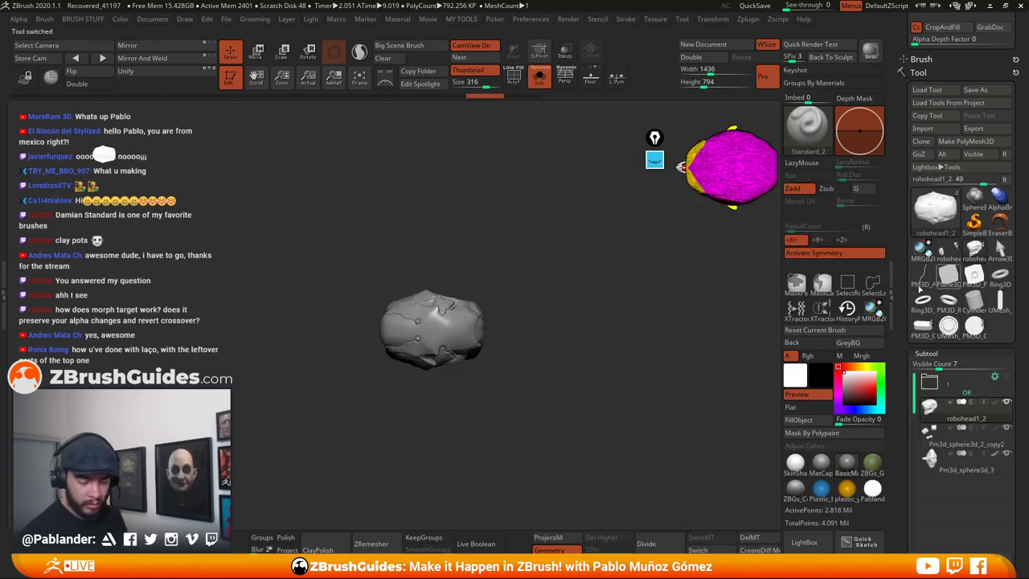
pyautogui.moveTo(528, 359); pyautogui.dragTo(502, 374)
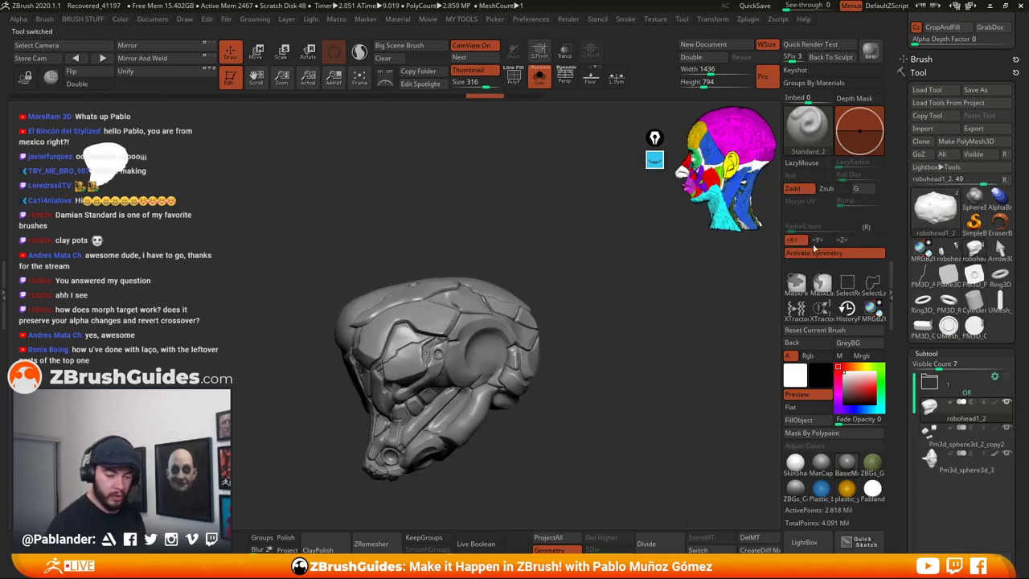
pyautogui.moveTo(904, 94); pyautogui.dragTo(890, 206)
pyautogui.scroll(6, 889, 206)
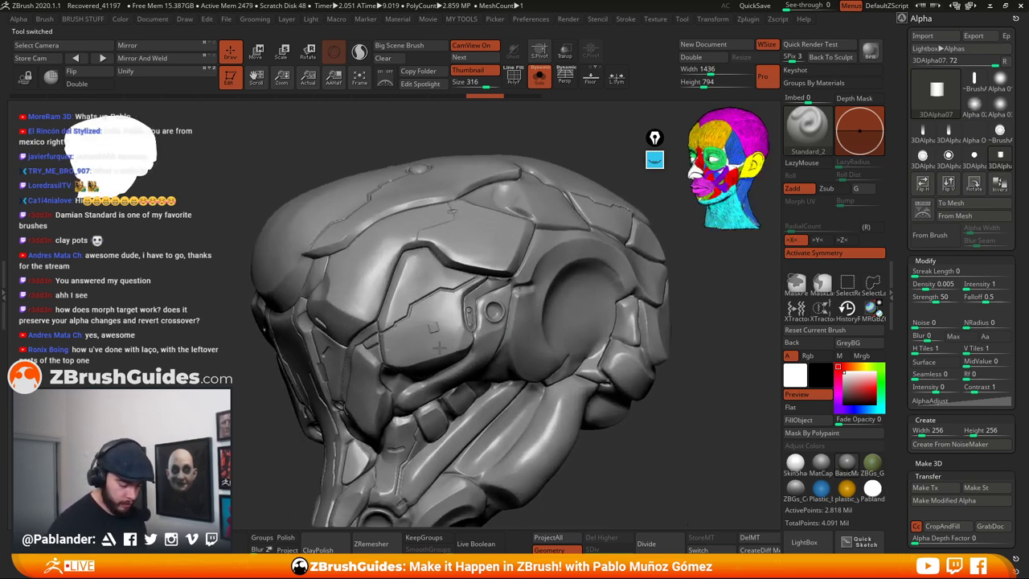
# Make a modified alpha from the rectangular one with Blur 9 and try stamping it on the cheek panel
pyautogui.press('space')
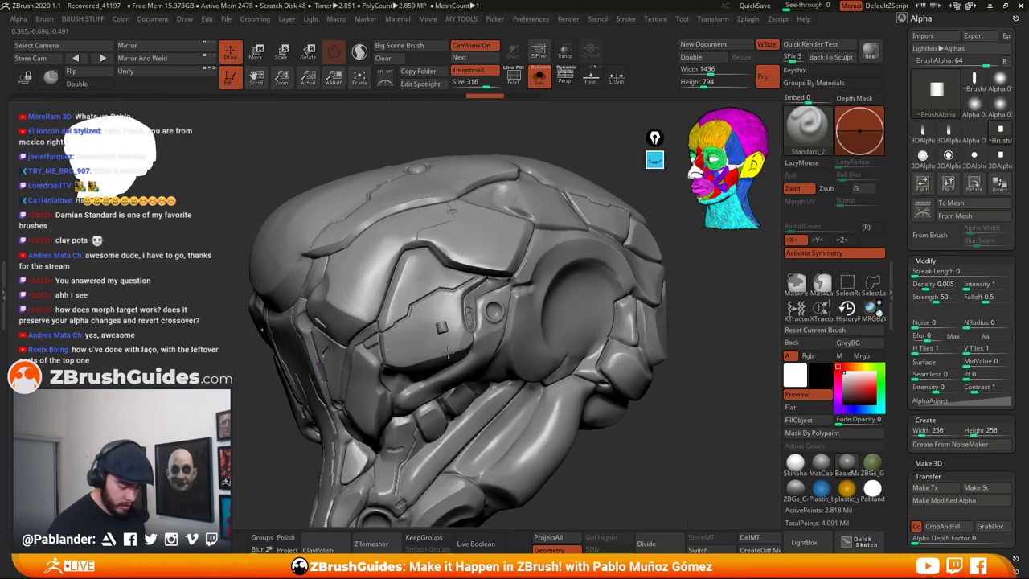
pyautogui.moveTo(447, 361)
pyautogui.mouseDown(button='right')
pyautogui.moveTo(514, 349)
pyautogui.moveTo(492, 341)
pyautogui.moveTo(502, 334)
pyautogui.moveTo(454, 338)
pyautogui.mouseUp(button='right')
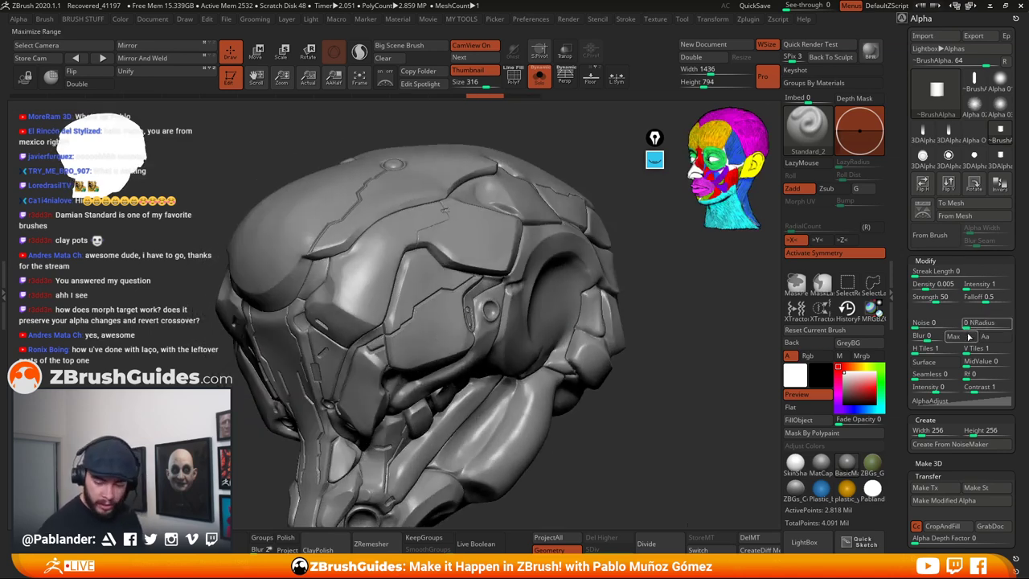
pyautogui.click(934, 337)
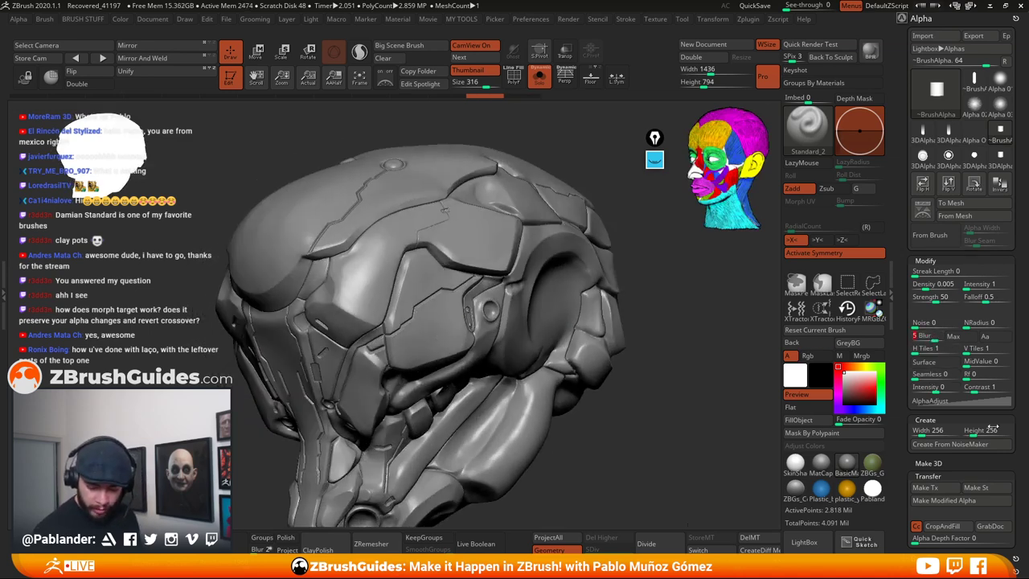
pyautogui.click(937, 337)
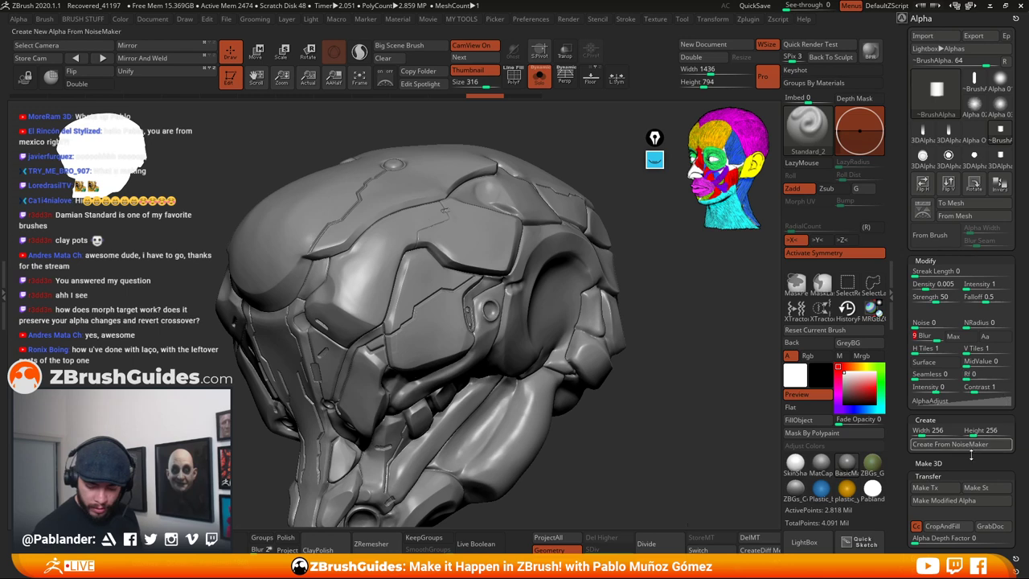
pyautogui.click(961, 500)
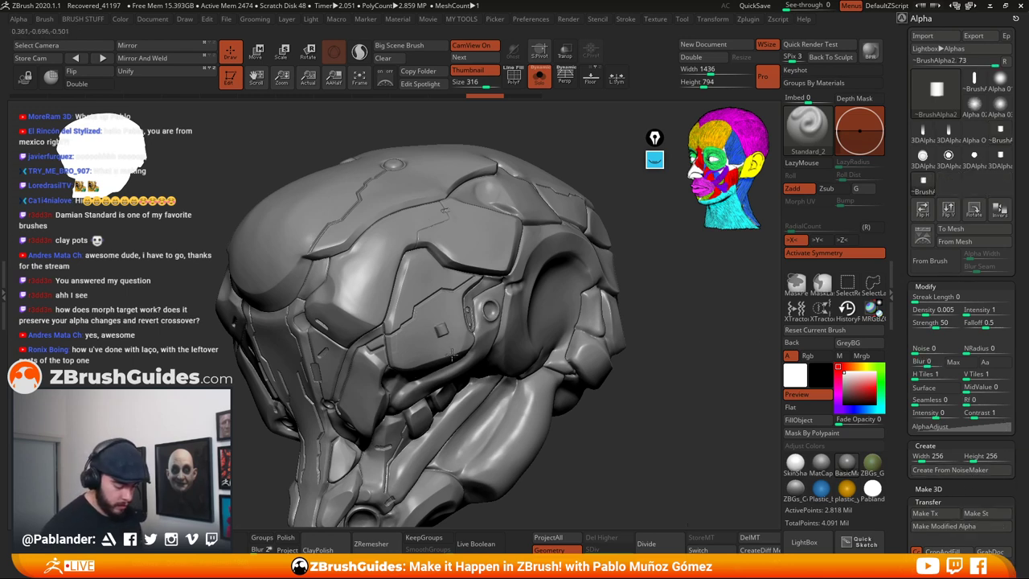
pyautogui.moveTo(452, 355); pyautogui.dragTo(453, 368)
pyautogui.hotkey('ctrl', 'z')
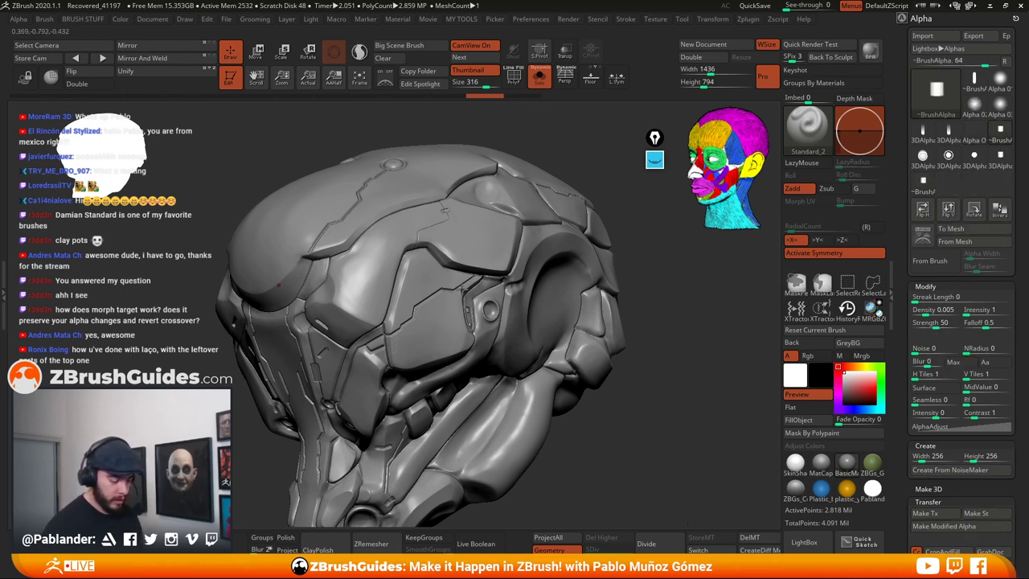
# Stamp the rectangular alpha on the panel edge above the cheek and set the brush's Z Intensity to 44
pyautogui.keyDown('ctrl'); pyautogui.moveTo(451, 266); pyautogui.dragTo(454, 291, button='right'); pyautogui.keyUp('ctrl')
pyautogui.moveTo(482, 257)
pyautogui.mouseDown(button='right')
pyautogui.moveTo(439, 247)
pyautogui.moveTo(507, 253)
pyautogui.moveTo(499, 266)
pyautogui.mouseUp(button='right')
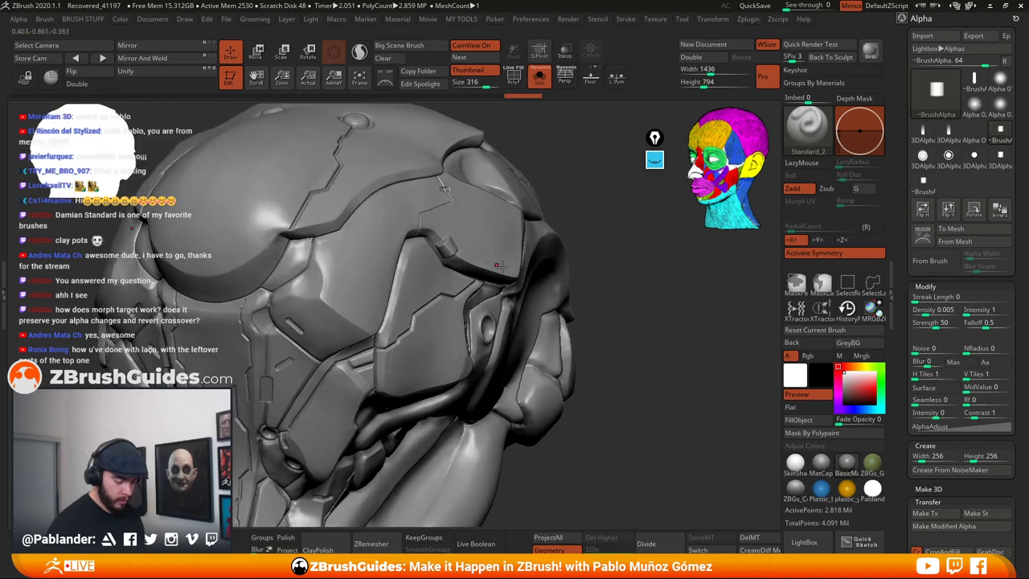
pyautogui.hotkey('ctrl', 'z')
pyautogui.press('space')
pyautogui.click(583, 307)
pyautogui.write('44')
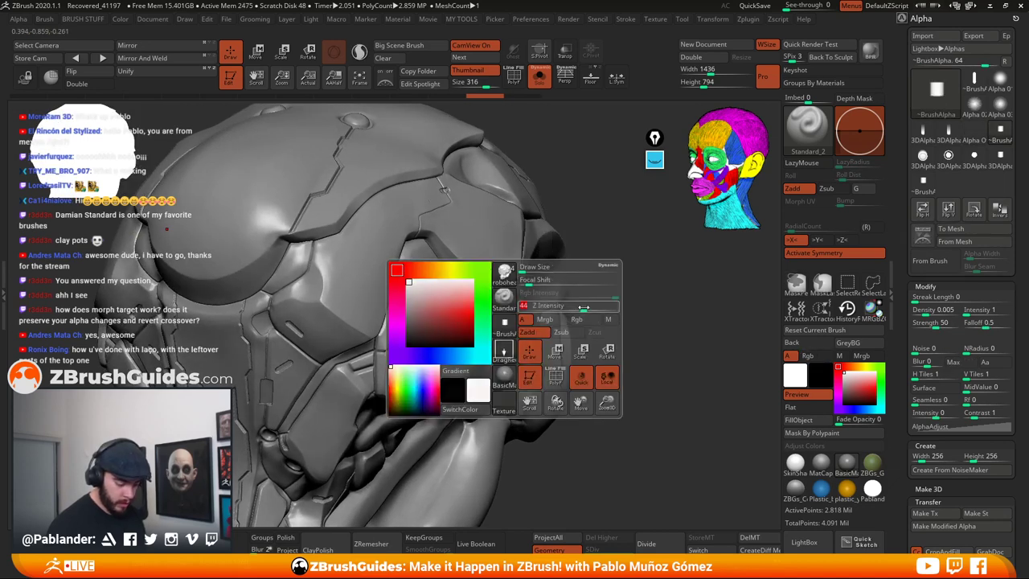
# Stamp small rectangular details along the edges of the brow and cheek panels
pyautogui.moveTo(482, 269); pyautogui.dragTo(454, 262, button='right')
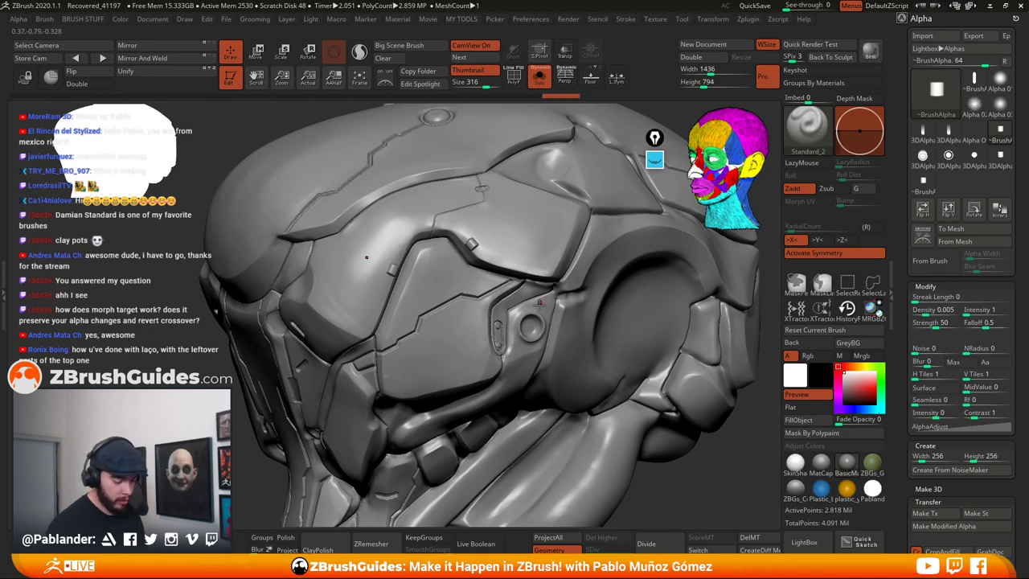
pyautogui.moveTo(402, 249)
pyautogui.mouseDown(button='right')
pyautogui.moveTo(552, 296)
pyautogui.moveTo(525, 304)
pyautogui.mouseUp(button='right')
pyautogui.moveTo(424, 295); pyautogui.dragTo(426, 267)
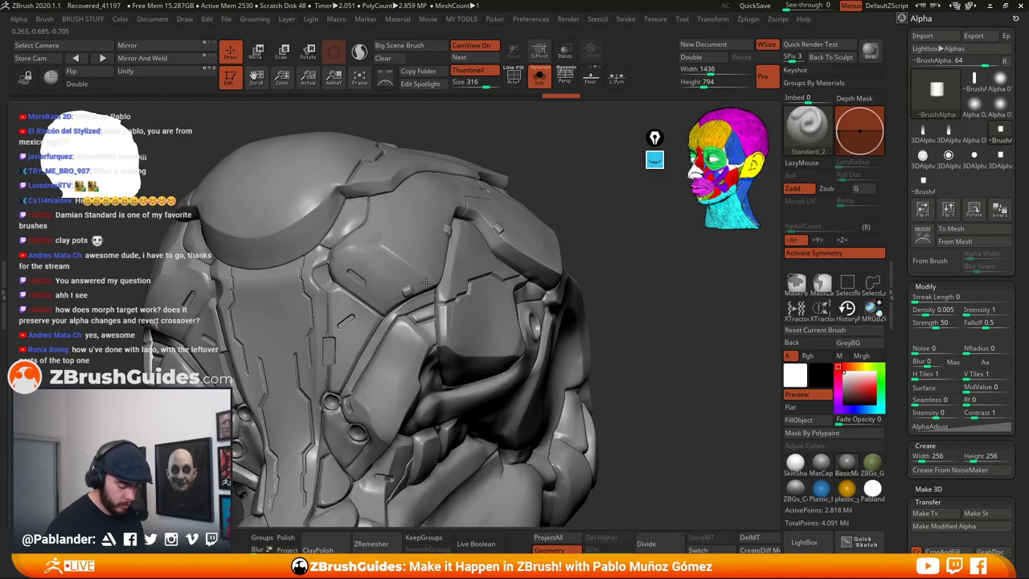
# Try stamping the rectangular alpha on the crown of the head at several sizes, and undo the stamps
pyautogui.moveTo(572, 331)
pyautogui.mouseDown()
pyautogui.moveTo(630, 300)
pyautogui.moveTo(617, 361)
pyautogui.moveTo(559, 298)
pyautogui.mouseUp()
pyautogui.moveTo(559, 298); pyautogui.dragTo(582, 306, button='right')
pyautogui.rightClick(582, 314)
pyautogui.moveTo(581, 306); pyautogui.dragTo(530, 272)
pyautogui.moveTo(523, 266); pyautogui.dragTo(493, 250, button='right')
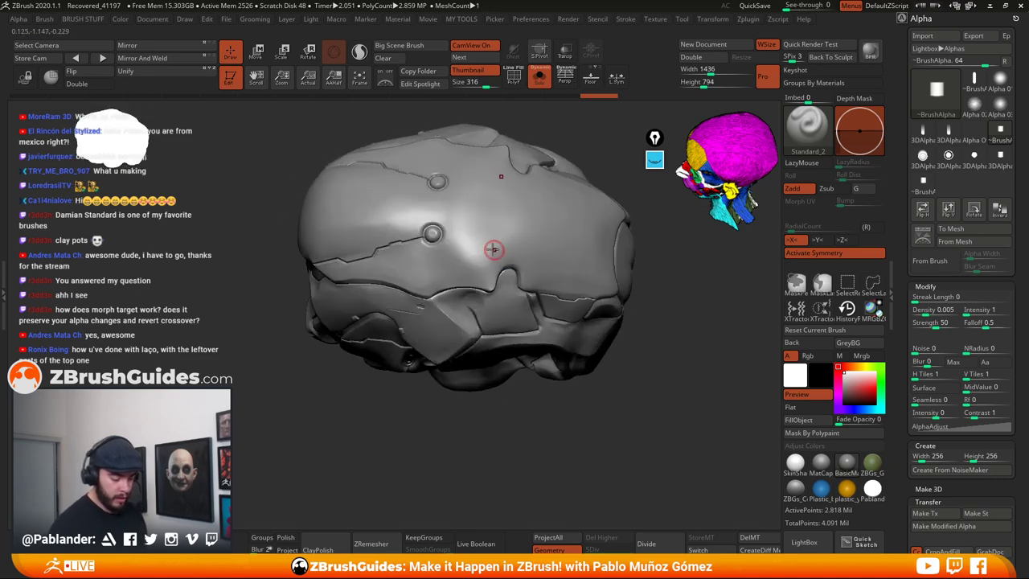
pyautogui.moveTo(470, 252); pyautogui.dragTo(525, 288)
pyautogui.hotkey('ctrl', 'z')
pyautogui.moveTo(473, 240); pyautogui.dragTo(538, 283)
pyautogui.moveTo(538, 283); pyautogui.dragTo(572, 262, button='right')
pyautogui.moveTo(458, 257)
pyautogui.mouseDown()
pyautogui.moveTo(611, 349)
pyautogui.moveTo(637, 352)
pyautogui.moveTo(630, 298)
pyautogui.mouseUp()
pyautogui.press('ctrl')
pyautogui.hotkey('ctrl', 'z')
# Stamp a rectangular detail on the rear corner of the panel beside the ear ring and smooth its front edge
pyautogui.moveTo(532, 236); pyautogui.dragTo(526, 271, button='right')
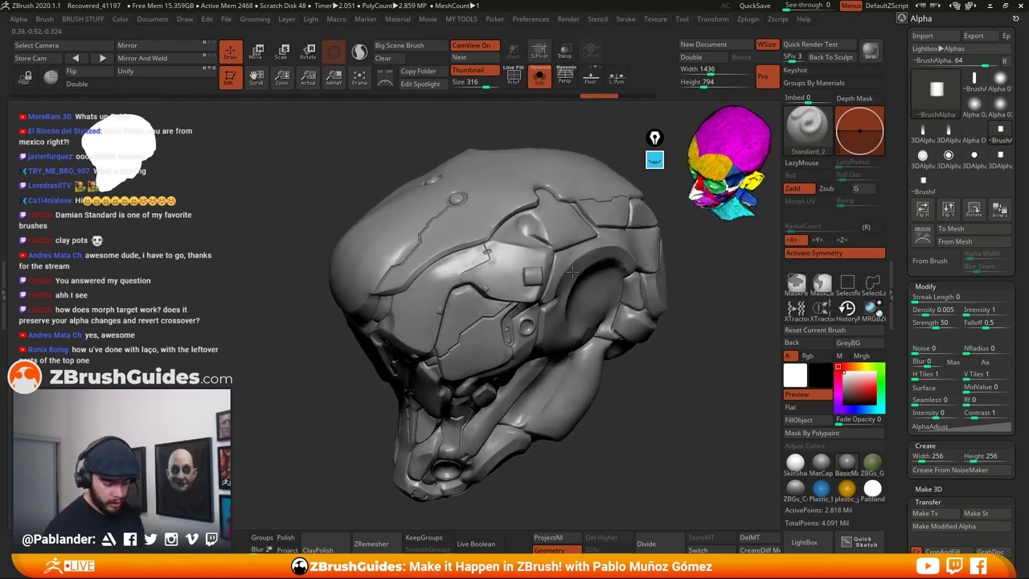
pyautogui.hotkey('ctrl', 'z')
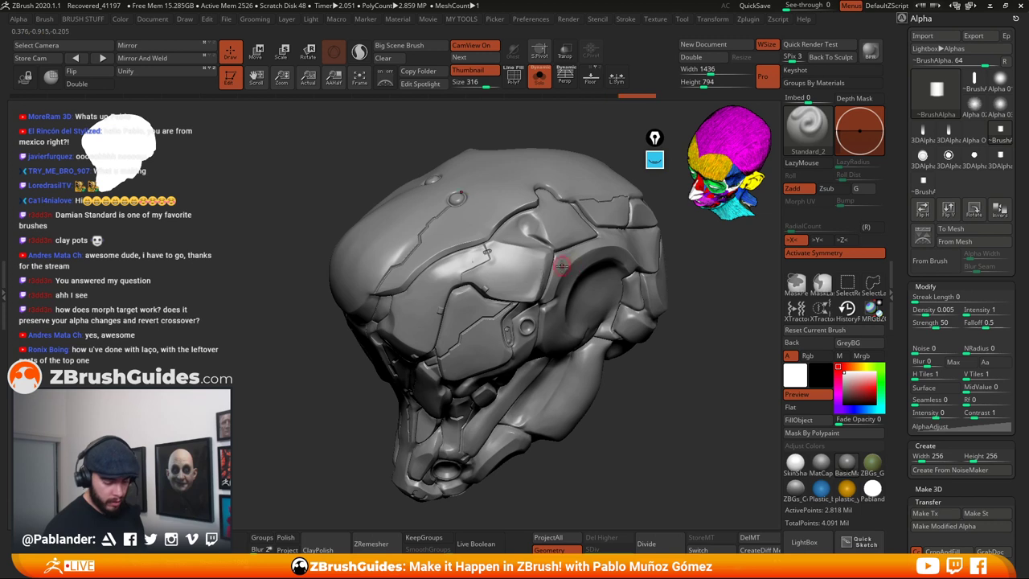
pyautogui.rightClick(558, 262)
pyautogui.moveTo(588, 305); pyautogui.dragTo(572, 305)
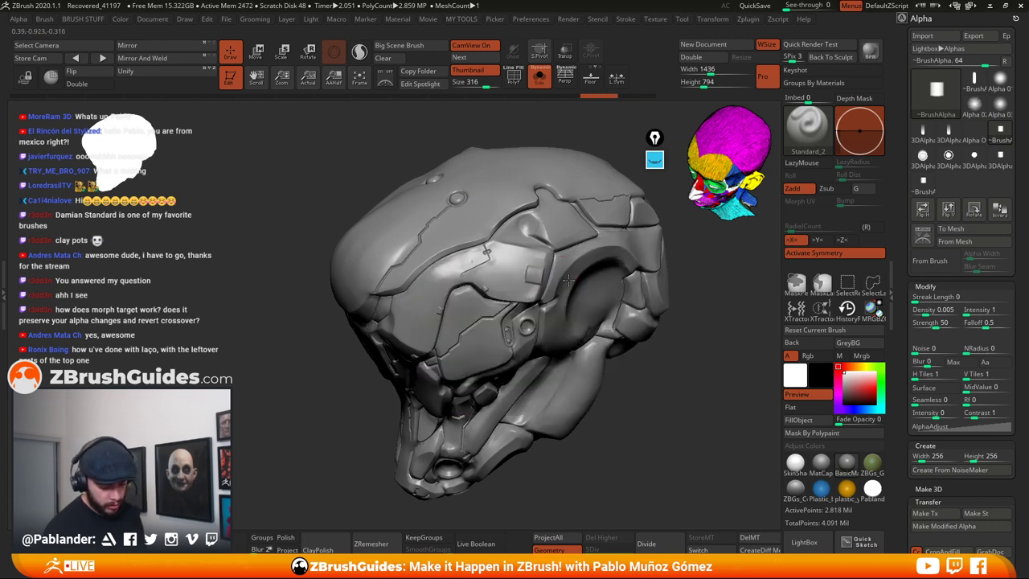
pyautogui.moveTo(569, 282); pyautogui.dragTo(564, 277)
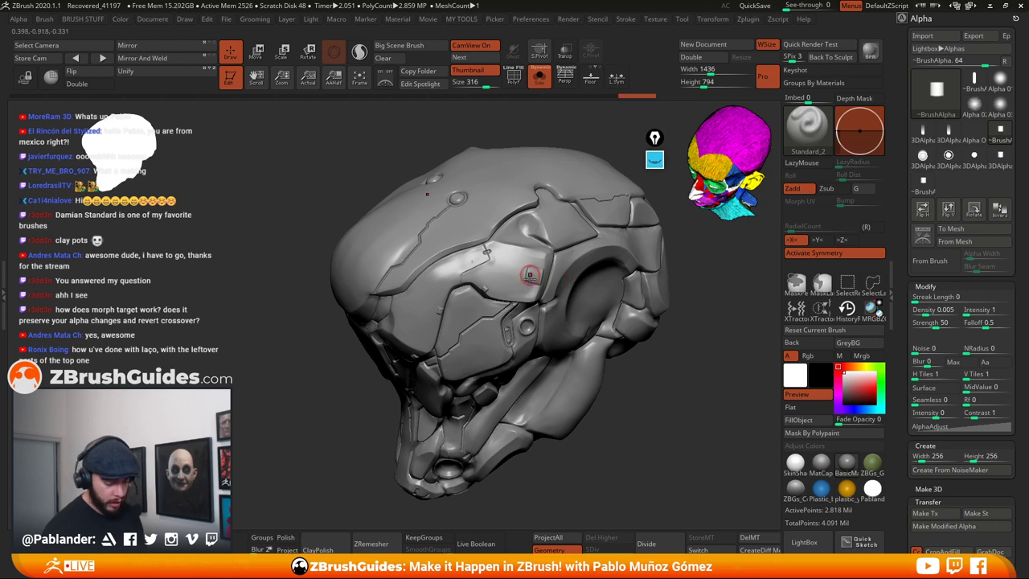
pyautogui.press('shift')
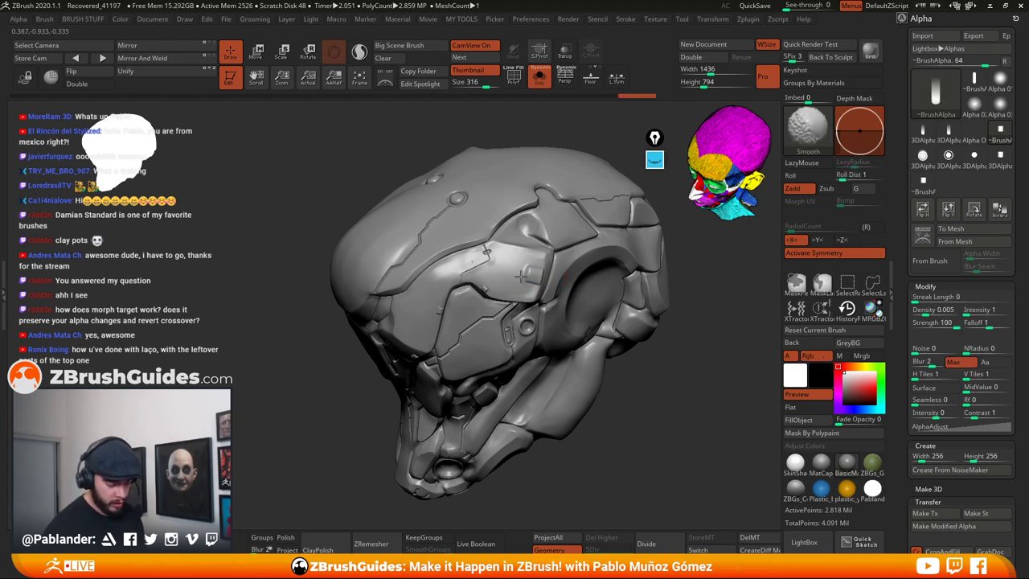
pyautogui.keyDown('shift'); pyautogui.moveTo(522, 278); pyautogui.dragTo(530, 283); pyautogui.keyUp('shift')
# Select the hexagonal ring alpha 3DAlpha05, try stamping it on the brow panel, and undo the stamp
pyautogui.moveTo(563, 321)
pyautogui.mouseDown(button='right')
pyautogui.moveTo(540, 287)
pyautogui.moveTo(554, 281)
pyautogui.moveTo(758, 249)
pyautogui.mouseUp(button='right')
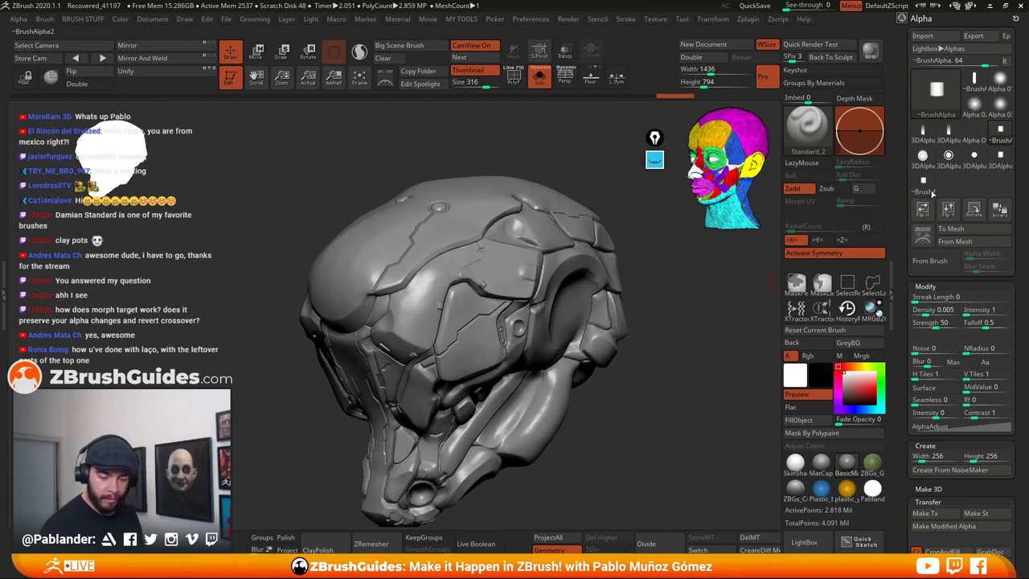
pyautogui.click(948, 155)
pyautogui.press('space')
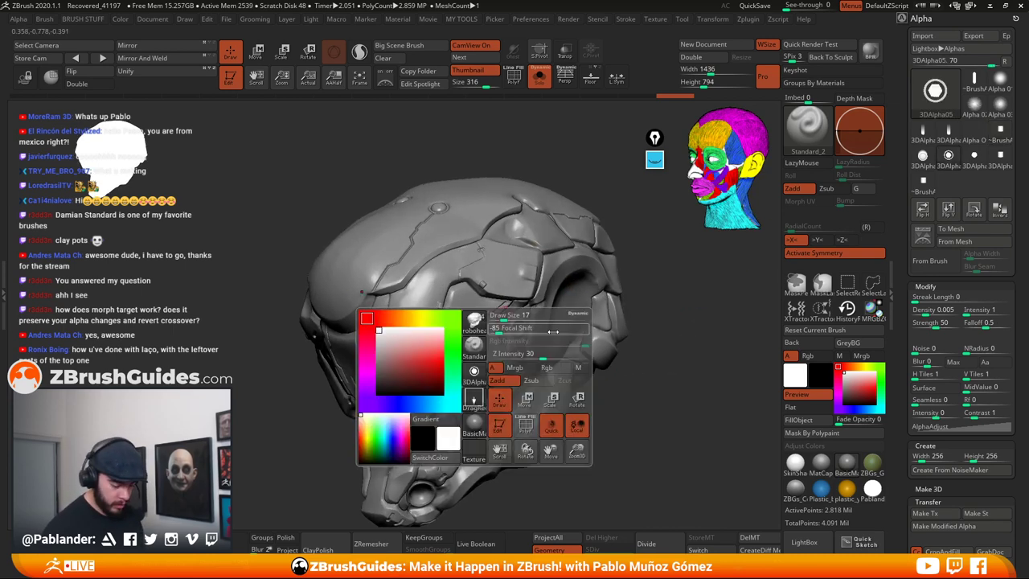
pyautogui.moveTo(423, 296); pyautogui.dragTo(426, 325)
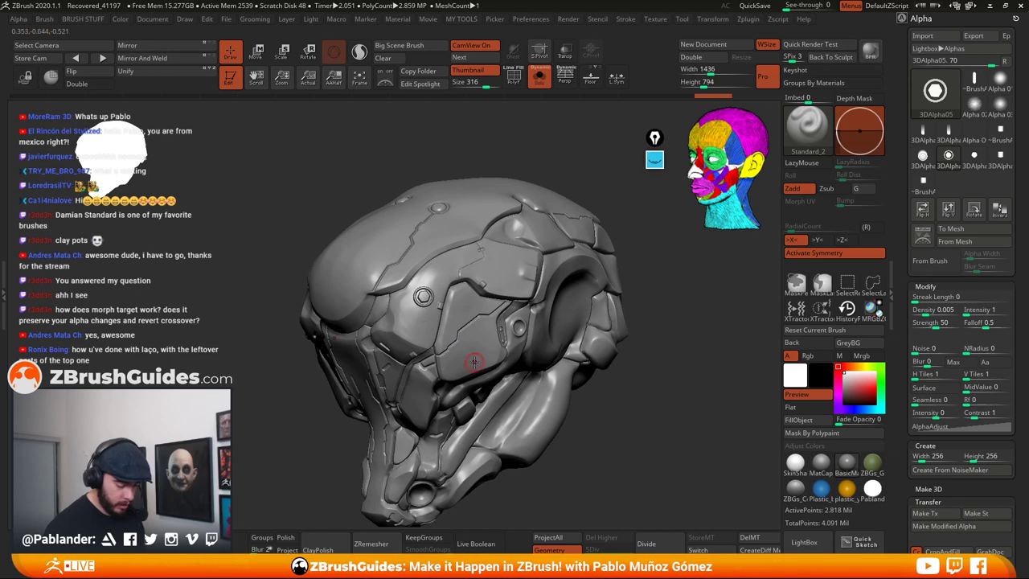
pyautogui.hotkey('ctrl', 'z')
# Switch to the modified hexagonal alpha, set the brush to Zsub, and undo the test stamp on the cheek panel
pyautogui.moveTo(510, 377)
pyautogui.keyDown('alt'); pyautogui.mouseDown(button='right')
pyautogui.moveTo(537, 324)
pyautogui.moveTo(632, 294)
pyautogui.mouseUp(button='right'); pyautogui.keyUp('alt')
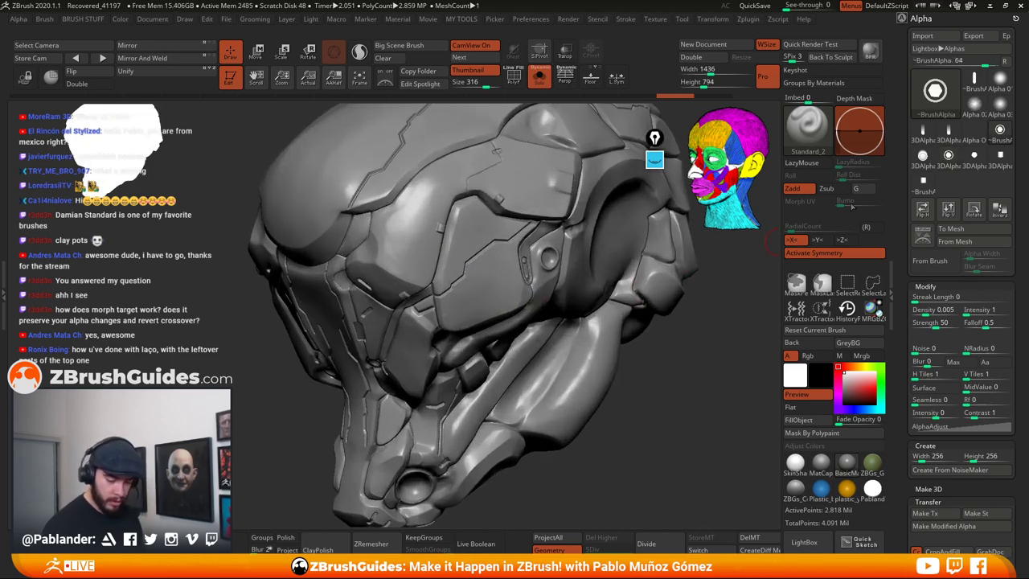
pyautogui.keyDown('alt'); pyautogui.moveTo(489, 292); pyautogui.dragTo(494, 311); pyautogui.keyUp('alt')
pyautogui.moveTo(528, 330); pyautogui.dragTo(538, 331, button='right')
pyautogui.press('space')
pyautogui.hotkey('ctrl', 'z')
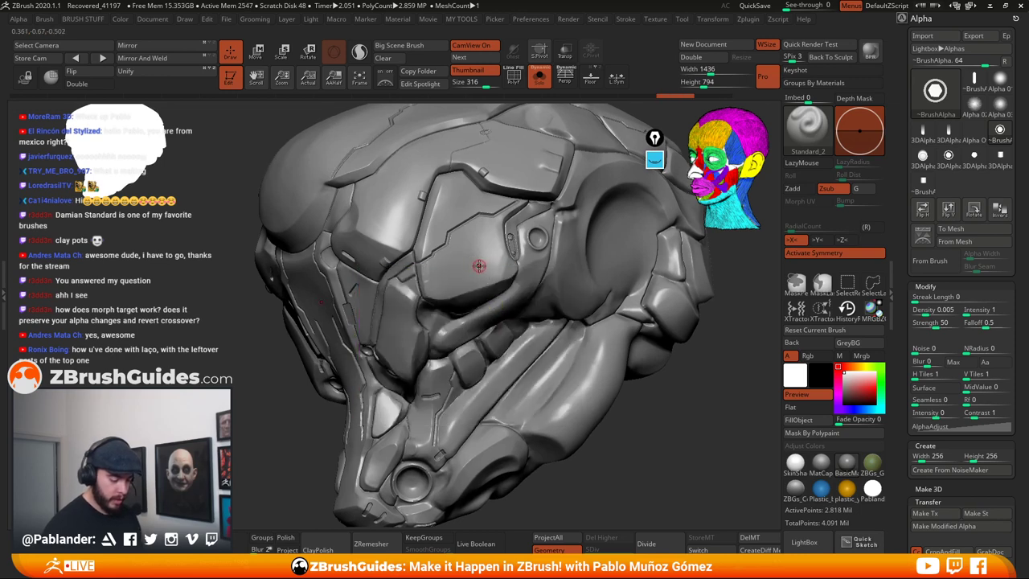
# Engrave hexagonal bolts at the lower ends of the plates beside the nose ridge
pyautogui.moveTo(477, 266)
pyautogui.keyDown('ctrl'); pyautogui.mouseDown(button='right')
pyautogui.moveTo(489, 278)
pyautogui.moveTo(518, 241)
pyautogui.moveTo(490, 270)
pyautogui.mouseUp(button='right'); pyautogui.keyUp('ctrl')
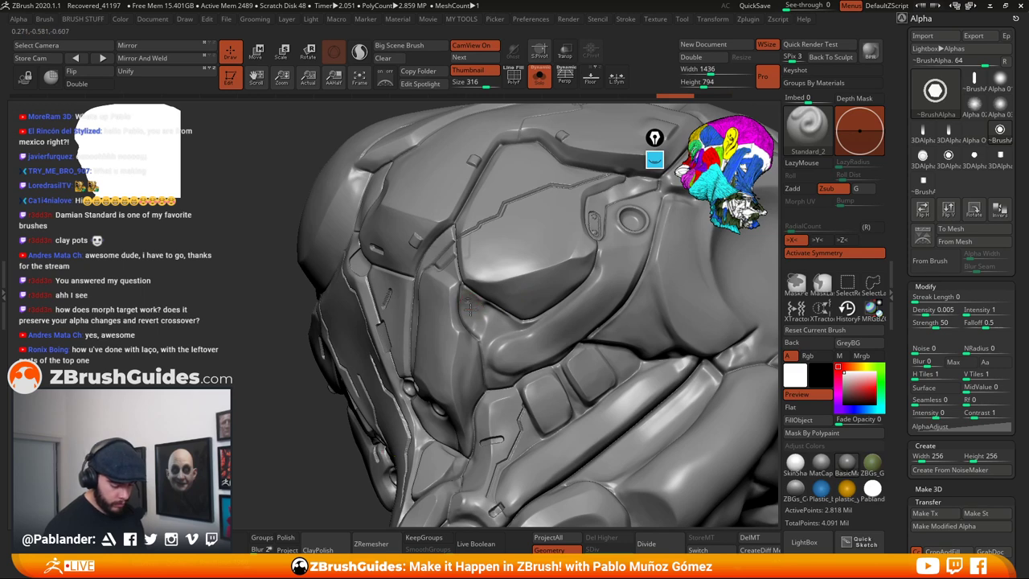
pyautogui.moveTo(519, 320)
pyautogui.mouseDown(button='right')
pyautogui.moveTo(523, 331)
pyautogui.moveTo(519, 300)
pyautogui.moveTo(546, 309)
pyautogui.moveTo(487, 332)
pyautogui.mouseUp(button='right')
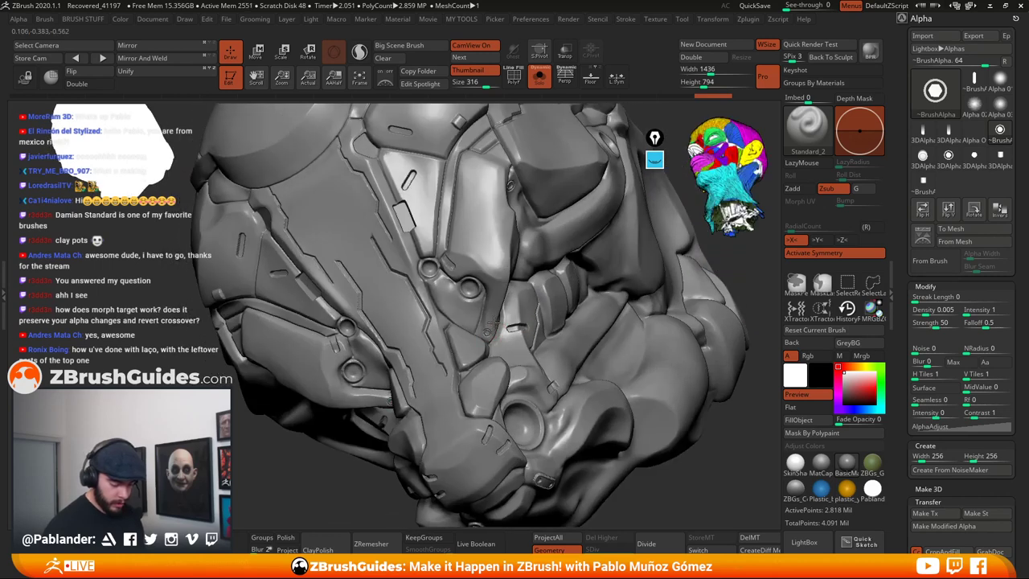
pyautogui.moveTo(531, 369); pyautogui.dragTo(563, 360, button='right')
# Engrave small hexagonal bolts on the strip below the ear ring and on the tip of the snout
pyautogui.moveTo(610, 328)
pyautogui.mouseDown(button='right')
pyautogui.moveTo(595, 334)
pyautogui.moveTo(590, 317)
pyautogui.moveTo(544, 353)
pyautogui.mouseUp(button='right')
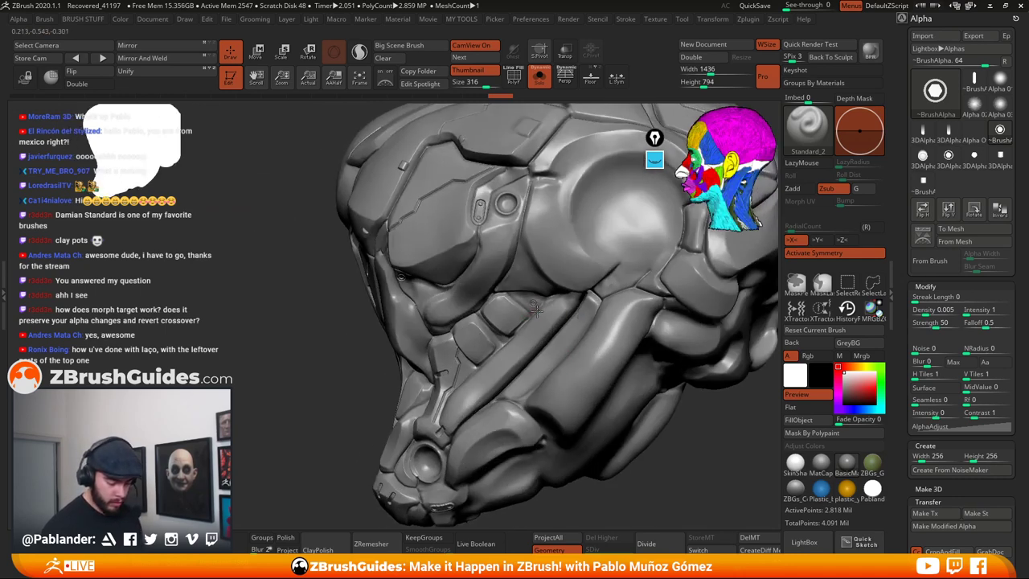
pyautogui.moveTo(538, 316); pyautogui.dragTo(539, 315)
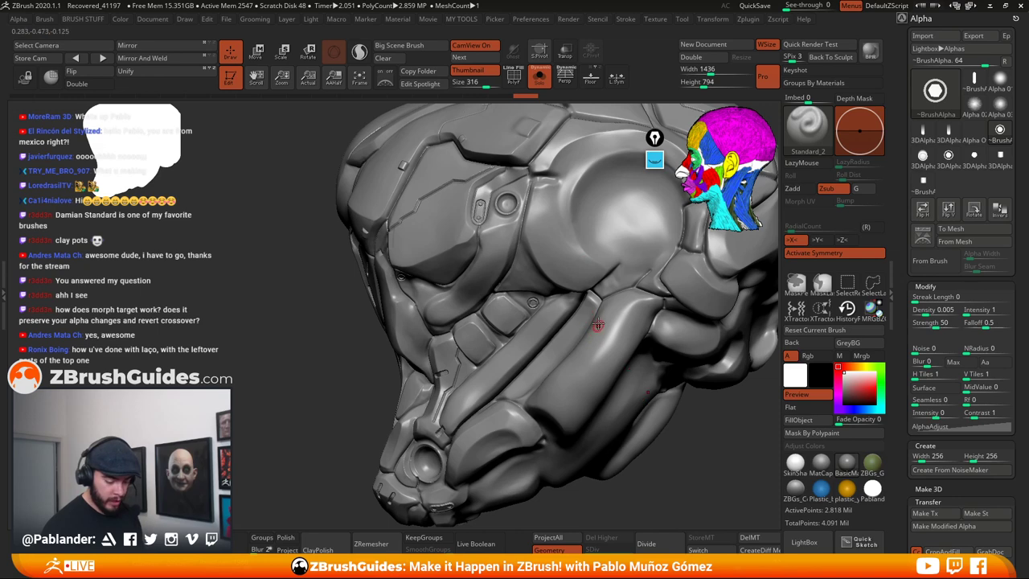
pyautogui.moveTo(476, 415)
pyautogui.mouseDown(button='right')
pyautogui.moveTo(456, 443)
pyautogui.moveTo(466, 418)
pyautogui.moveTo(438, 445)
pyautogui.moveTo(433, 421)
pyautogui.moveTo(452, 384)
pyautogui.mouseUp(button='right')
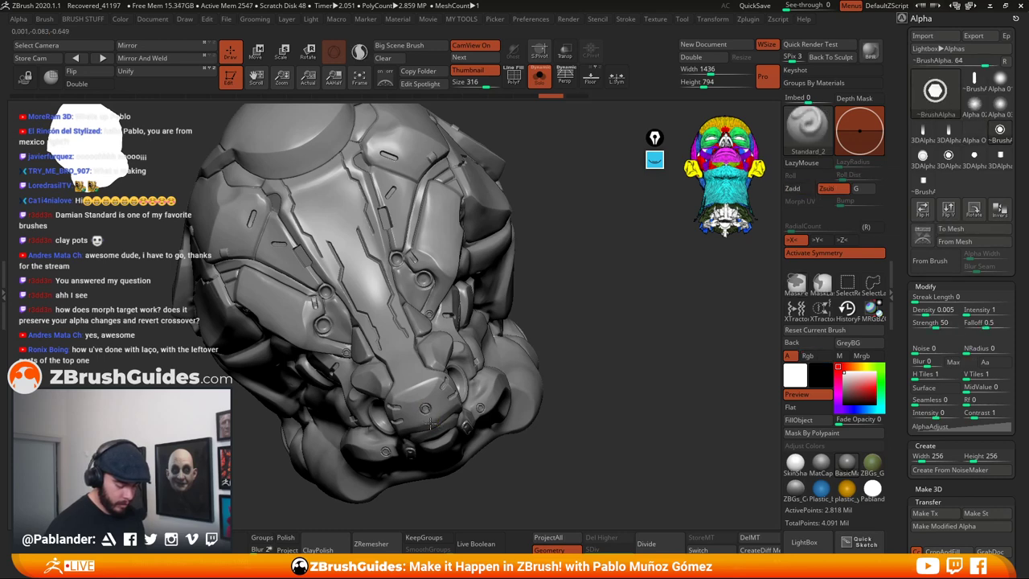
# Stamp a hexagonal bolt inside the round socket beside the cheek panel, undoing the first attempt and redoing it smaller
pyautogui.moveTo(587, 290)
pyautogui.mouseDown(button='right')
pyautogui.moveTo(581, 345)
pyautogui.moveTo(547, 335)
pyautogui.mouseUp(button='right')
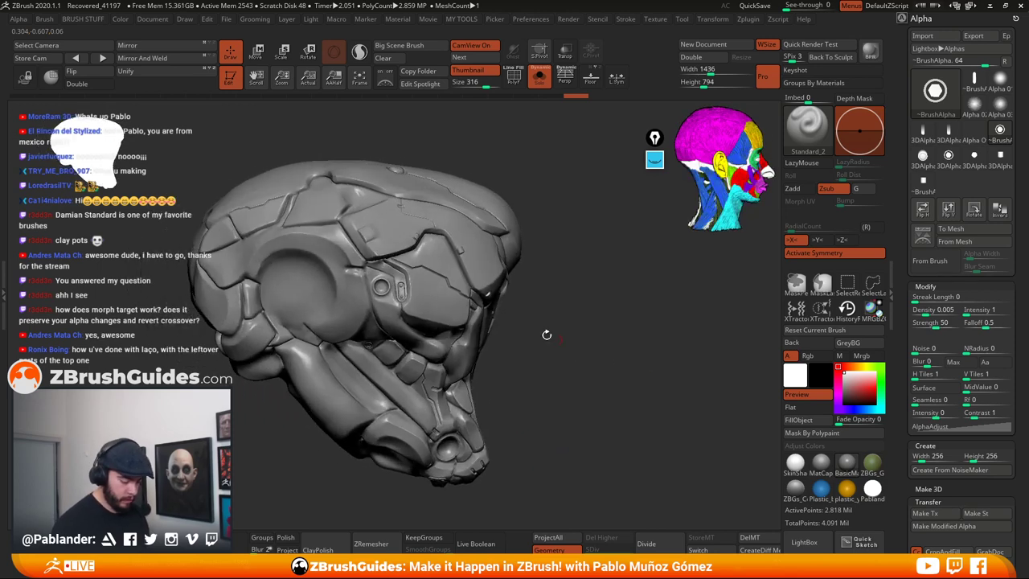
pyautogui.keyDown('ctrl'); pyautogui.moveTo(388, 287); pyautogui.dragTo(383, 290, button='right'); pyautogui.keyUp('ctrl')
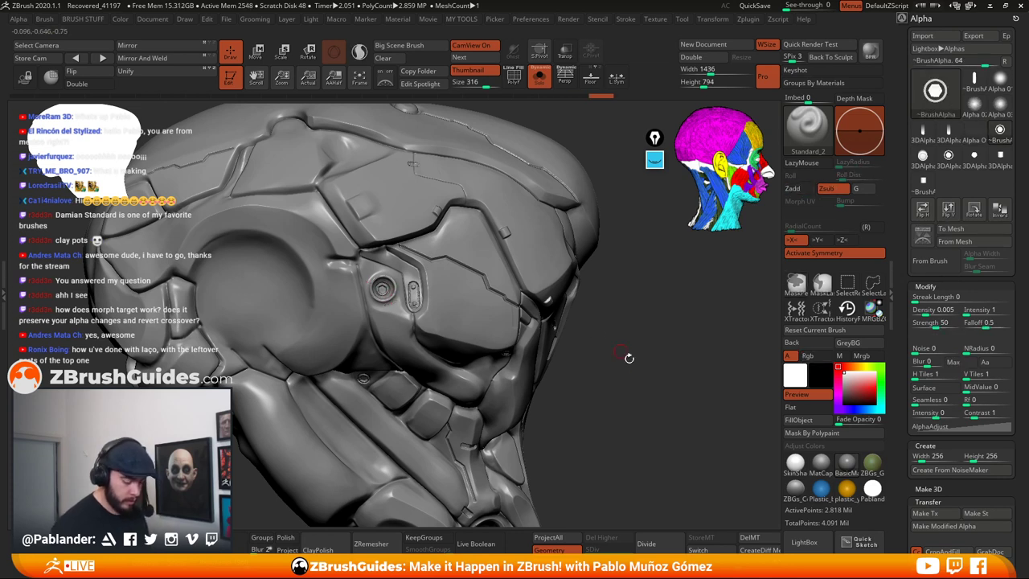
pyautogui.keyDown('ctrl'); pyautogui.moveTo(634, 393); pyautogui.dragTo(623, 372, button='right'); pyautogui.keyUp('ctrl')
pyautogui.hotkey('ctrl', 'z')
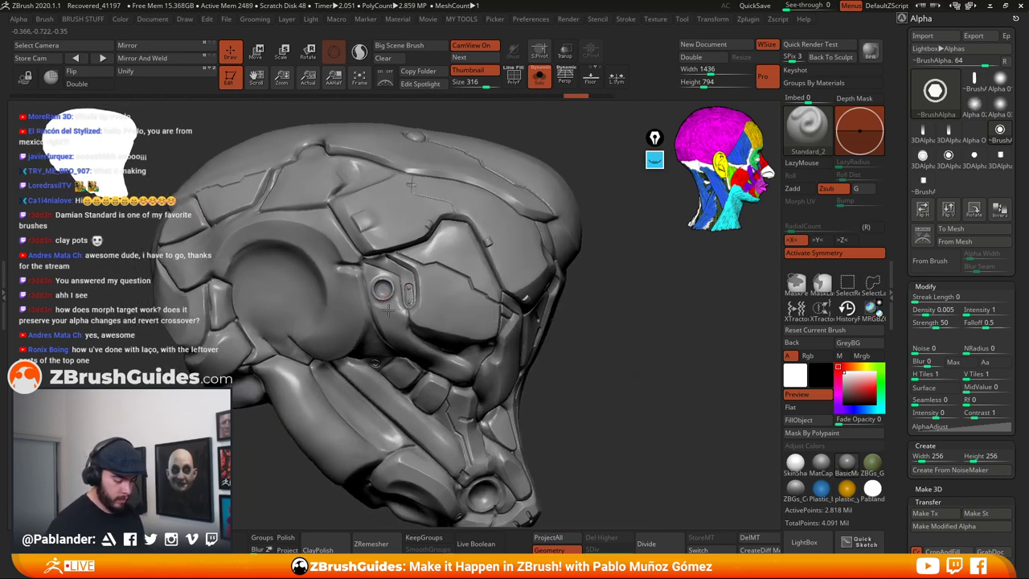
pyautogui.keyDown('ctrl'); pyautogui.moveTo(388, 310); pyautogui.dragTo(386, 295, button='right'); pyautogui.keyUp('ctrl')
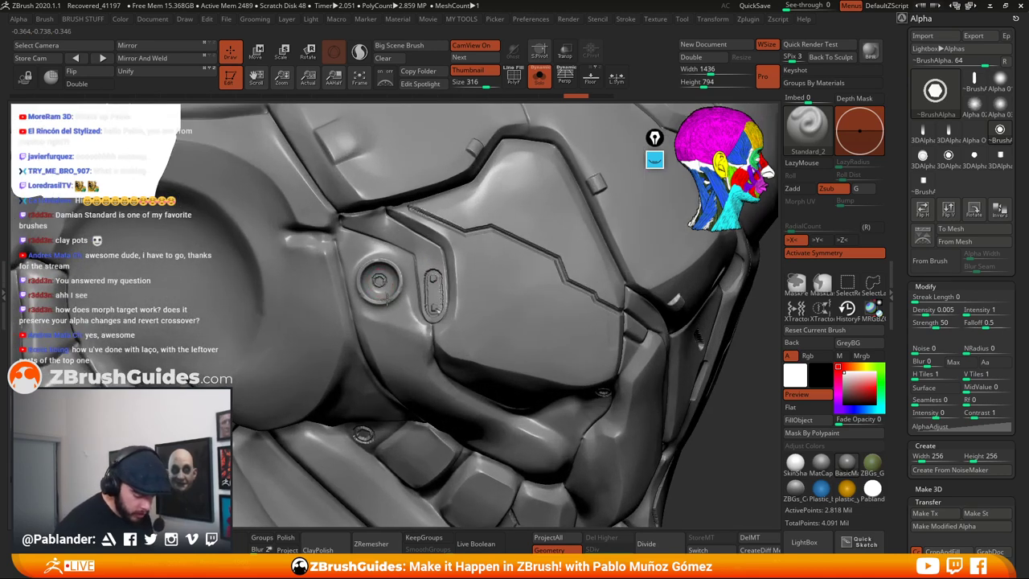
pyautogui.moveTo(387, 300); pyautogui.dragTo(385, 298)
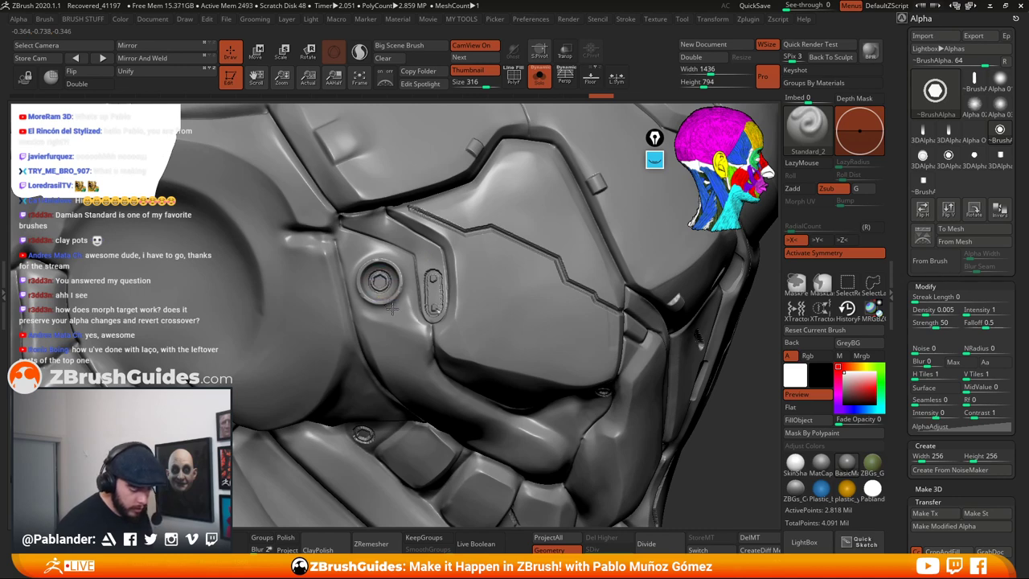
# Engrave hexagonal bolts on the rounded tab and the neighbouring panel corner above the ear
pyautogui.keyDown('ctrl'); pyautogui.moveTo(519, 364); pyautogui.dragTo(522, 406, button='right'); pyautogui.keyUp('ctrl')
pyautogui.moveTo(689, 333); pyautogui.dragTo(648, 384, button='right')
pyautogui.moveTo(415, 211); pyautogui.dragTo(390, 241, button='right')
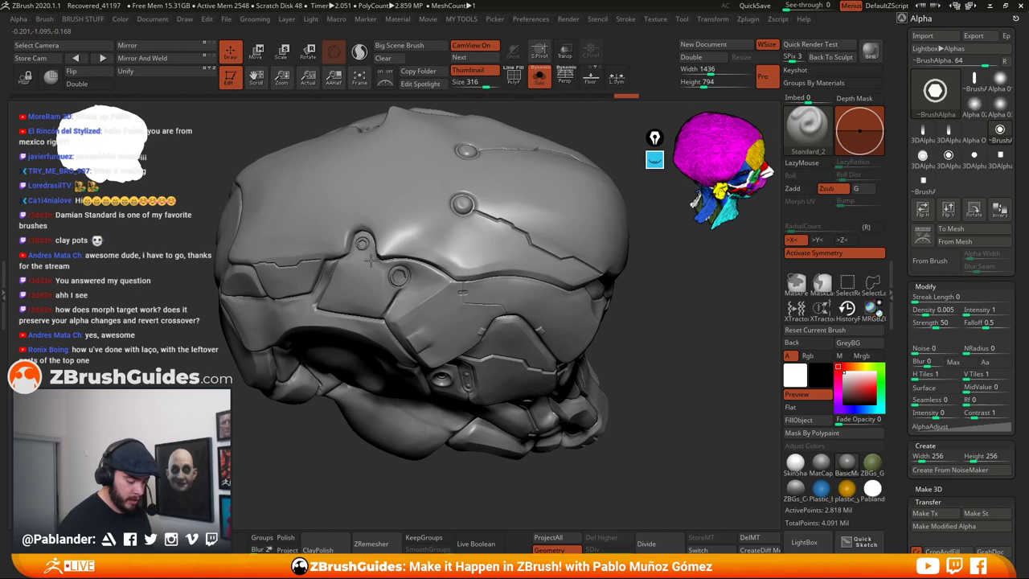
pyautogui.moveTo(466, 291)
pyautogui.mouseDown(button='right')
pyautogui.moveTo(478, 307)
pyautogui.moveTo(615, 341)
pyautogui.mouseUp(button='right')
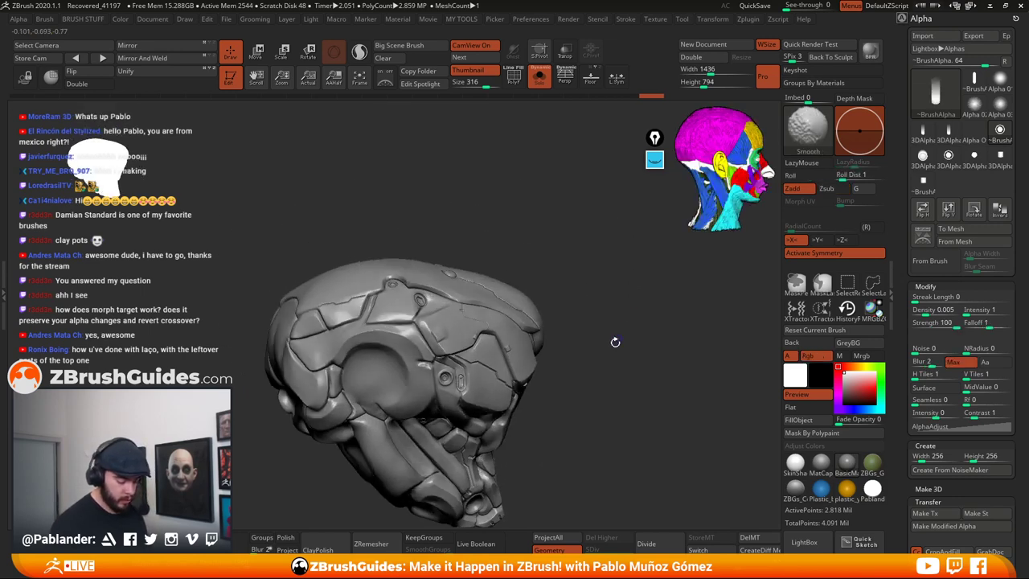
pyautogui.moveTo(591, 395)
pyautogui.mouseDown(button='right')
pyautogui.moveTo(579, 357)
pyautogui.moveTo(640, 389)
pyautogui.moveTo(614, 399)
pyautogui.moveTo(668, 411)
pyautogui.moveTo(615, 406)
pyautogui.moveTo(607, 391)
pyautogui.moveTo(654, 394)
pyautogui.moveTo(611, 374)
pyautogui.moveTo(671, 424)
pyautogui.moveTo(667, 394)
pyautogui.moveTo(654, 387)
pyautogui.moveTo(643, 402)
pyautogui.mouseUp(button='right')
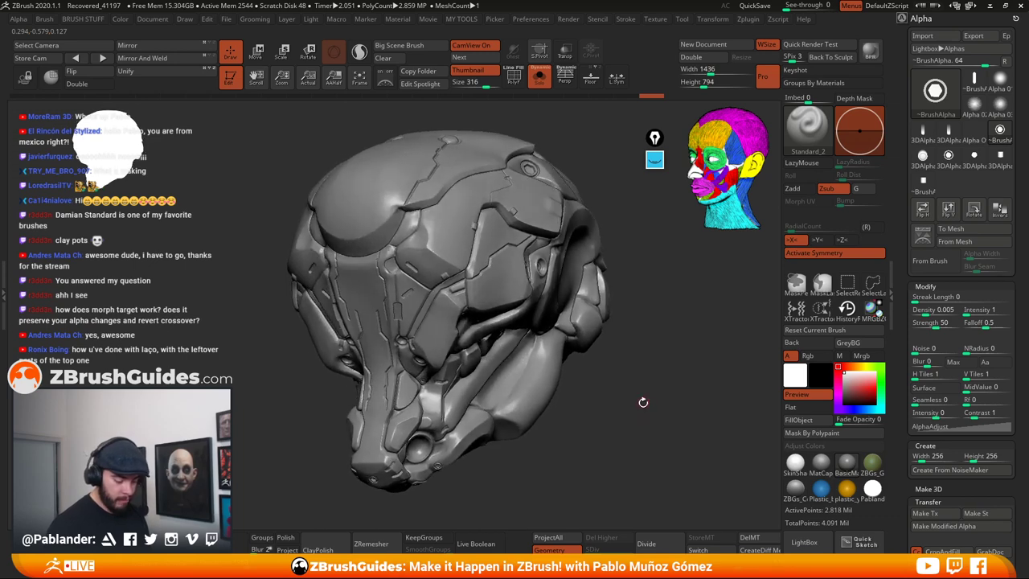
# Select the round disc alpha and set the brush's Z Intensity to 26
pyautogui.click(975, 157)
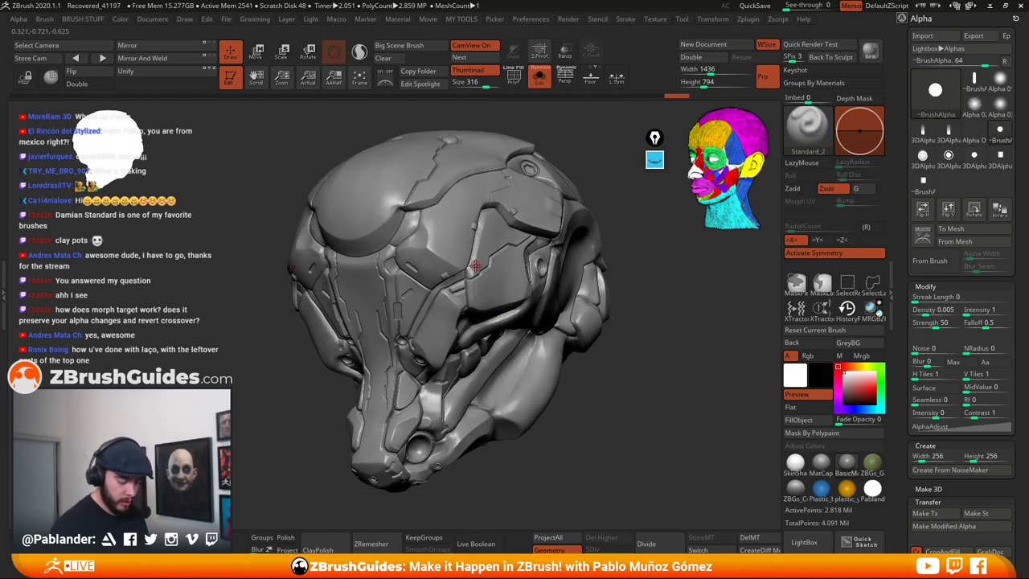
pyautogui.press('space')
pyautogui.moveTo(527, 302); pyautogui.dragTo(515, 302)
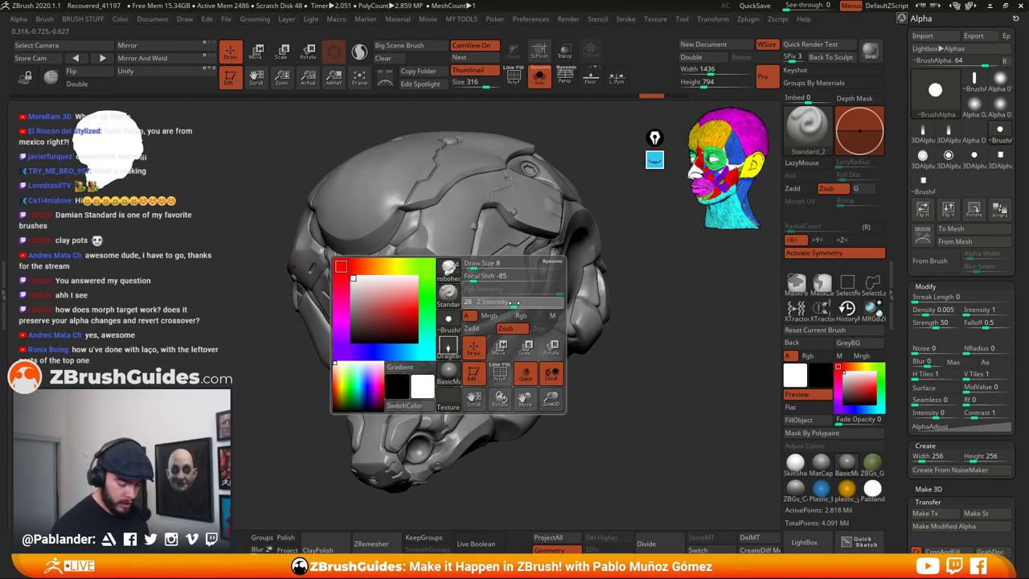
pyautogui.press('space')
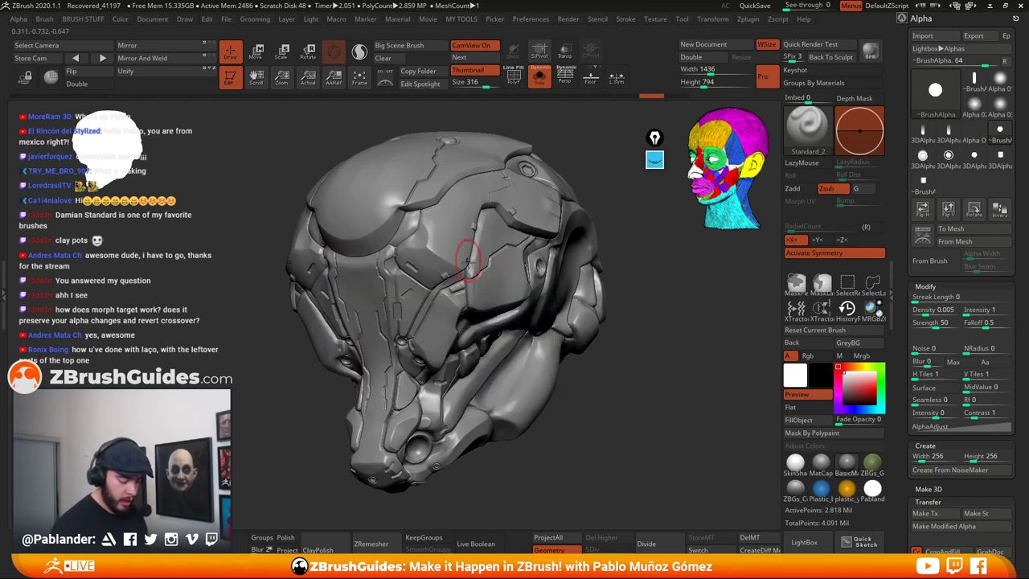
# Stamp a large shallow circle into the faceted brow panel, comparing versions through the undo history
pyautogui.keyDown('ctrl'); pyautogui.moveTo(462, 273); pyautogui.dragTo(464, 236, button='right'); pyautogui.keyUp('ctrl')
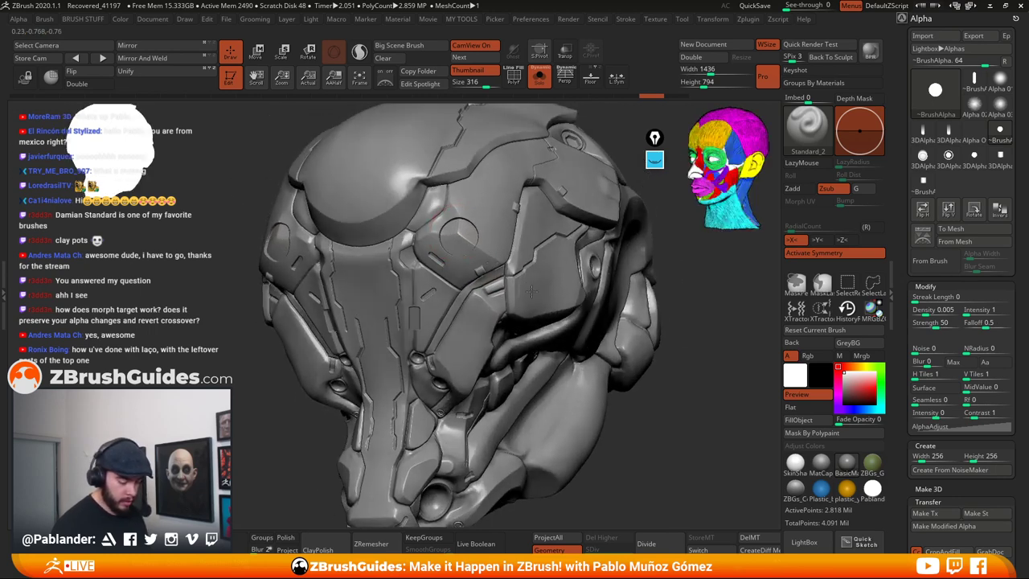
pyautogui.moveTo(531, 291); pyautogui.dragTo(523, 241, button='right')
pyautogui.press('space')
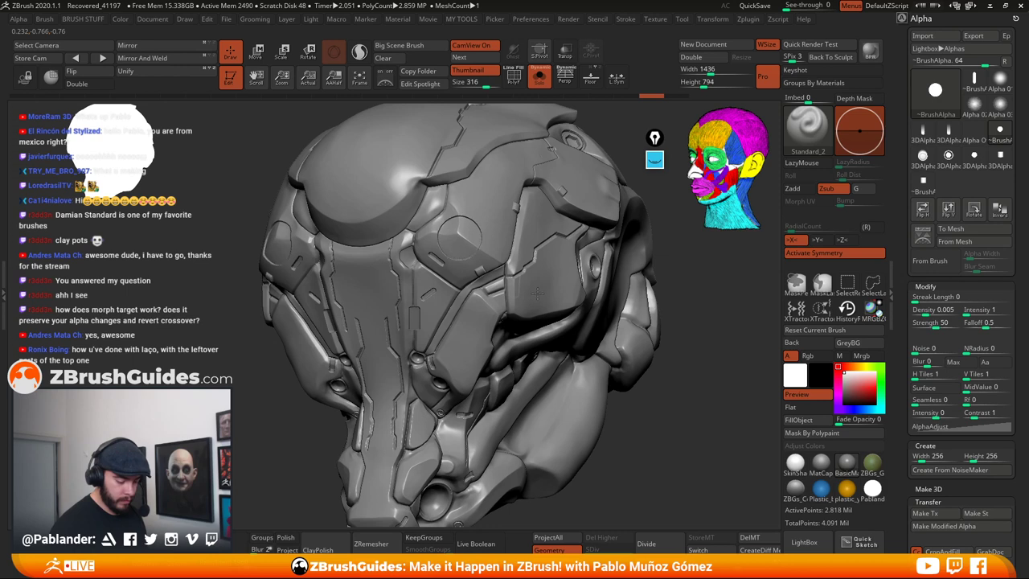
pyautogui.hotkey('ctrl', 'shift', 'z')
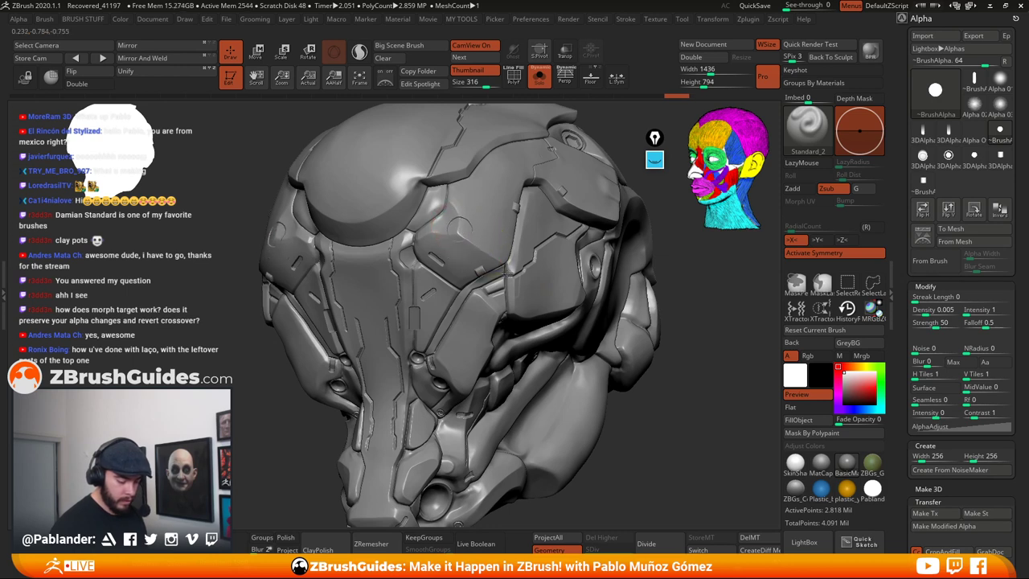
pyautogui.moveTo(528, 286)
pyautogui.mouseDown()
pyautogui.moveTo(537, 293)
pyautogui.moveTo(575, 265)
pyautogui.moveTo(583, 298)
pyautogui.moveTo(545, 379)
pyautogui.moveTo(506, 333)
pyautogui.mouseUp()
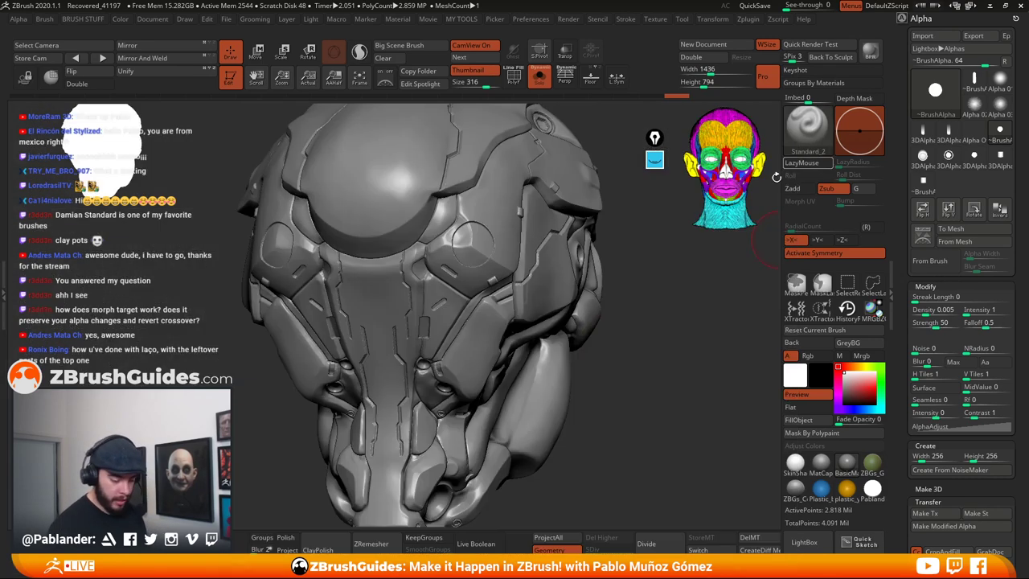
# Switch to the Morph brush, adjust its draw size, and restore the original surface in part of the brow panel's engraved circle
pyautogui.press('b')
pyautogui.press('m')
pyautogui.press('o')
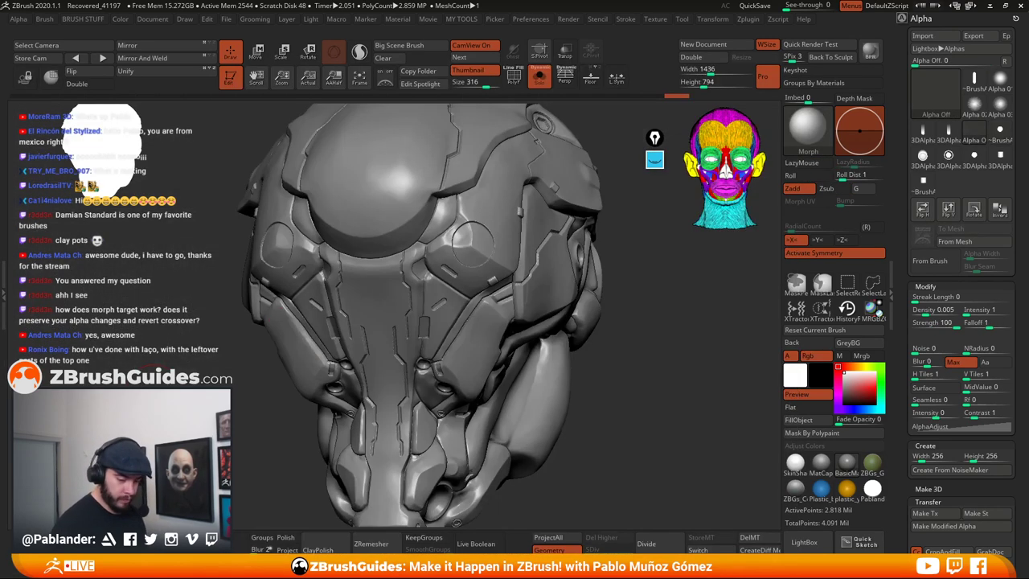
pyautogui.rightClick(463, 228)
pyautogui.moveTo(482, 216); pyautogui.dragTo(474, 223, button='right')
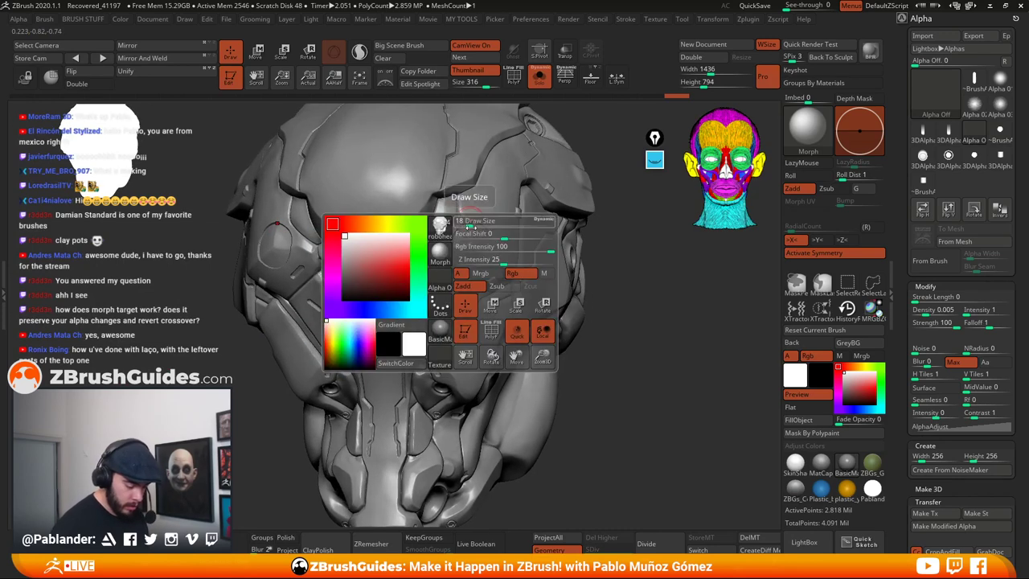
pyautogui.keyDown('ctrl'); pyautogui.moveTo(465, 258); pyautogui.dragTo(462, 211, button='right'); pyautogui.keyUp('ctrl')
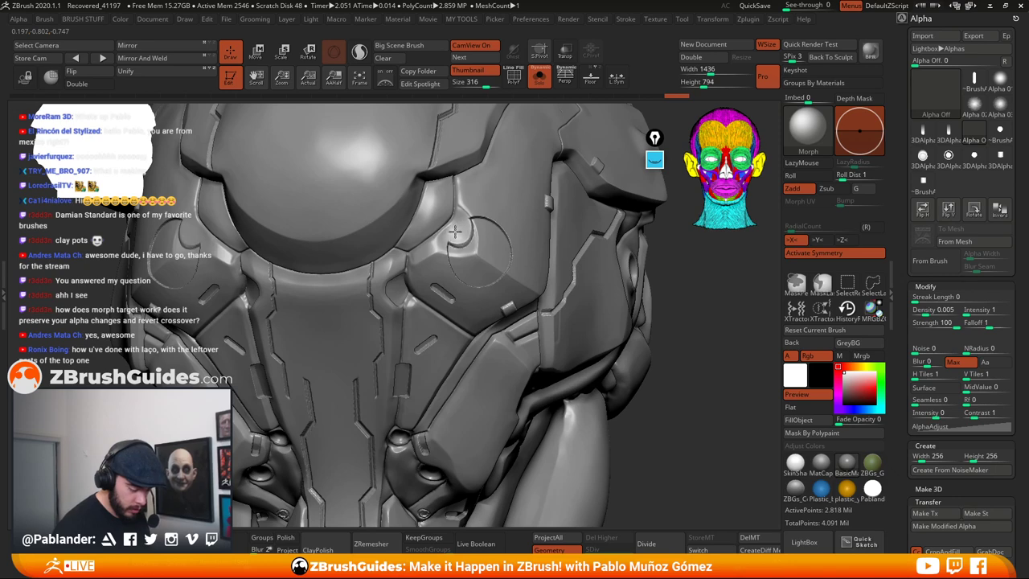
pyautogui.press('space')
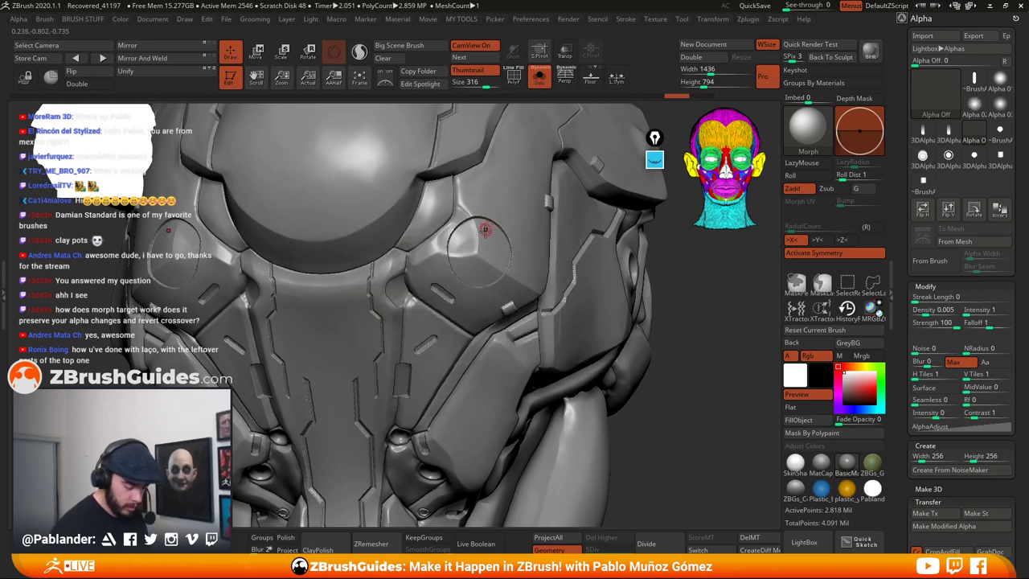
pyautogui.moveTo(484, 230); pyautogui.dragTo(465, 241, button='right')
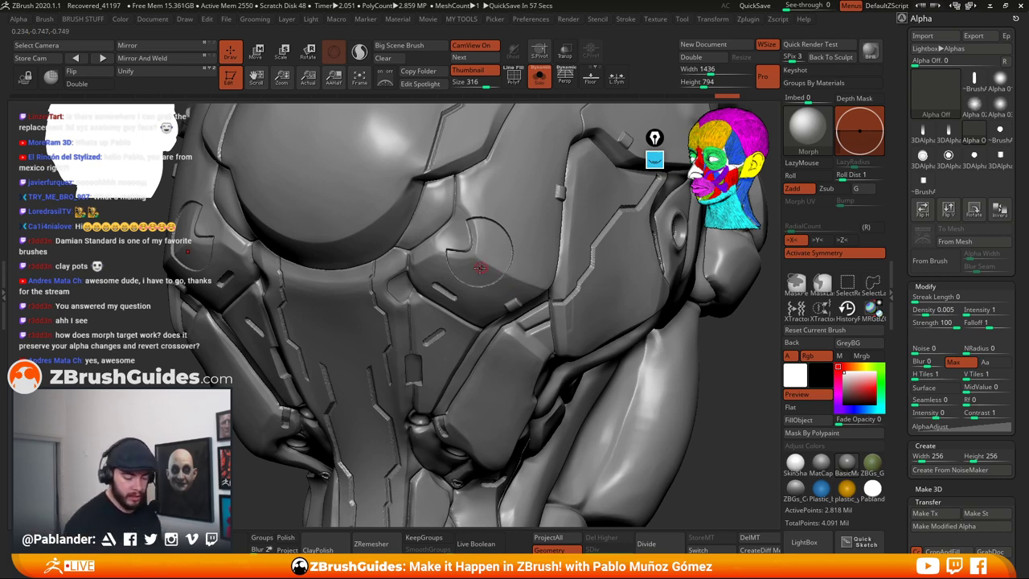
# Adjust the draw size and use the Smooth brush to soften part of the engraved circle on the faceted brow panel
pyautogui.moveTo(481, 268)
pyautogui.mouseDown(button='right')
pyautogui.moveTo(504, 304)
pyautogui.moveTo(511, 277)
pyautogui.moveTo(474, 285)
pyautogui.moveTo(485, 335)
pyautogui.mouseUp(button='right')
pyautogui.press('space')
pyautogui.moveTo(511, 268); pyautogui.dragTo(521, 269)
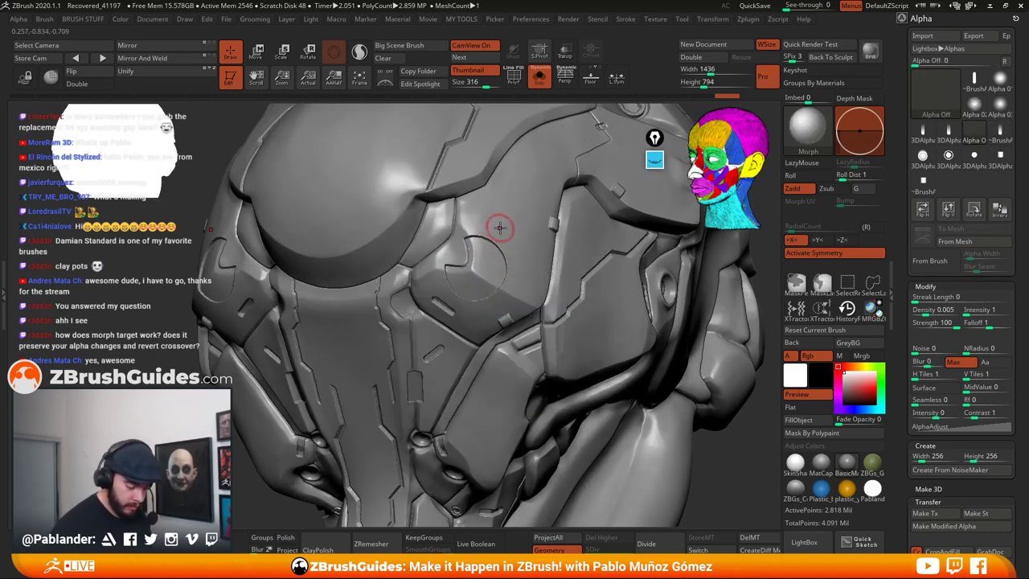
pyautogui.press('space')
pyautogui.press('shift')
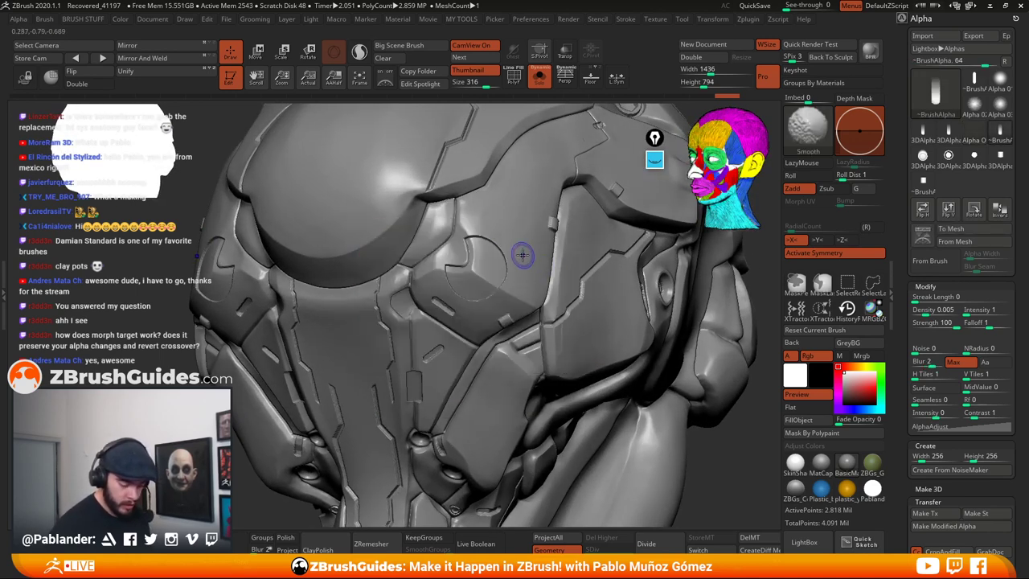
pyautogui.press('space')
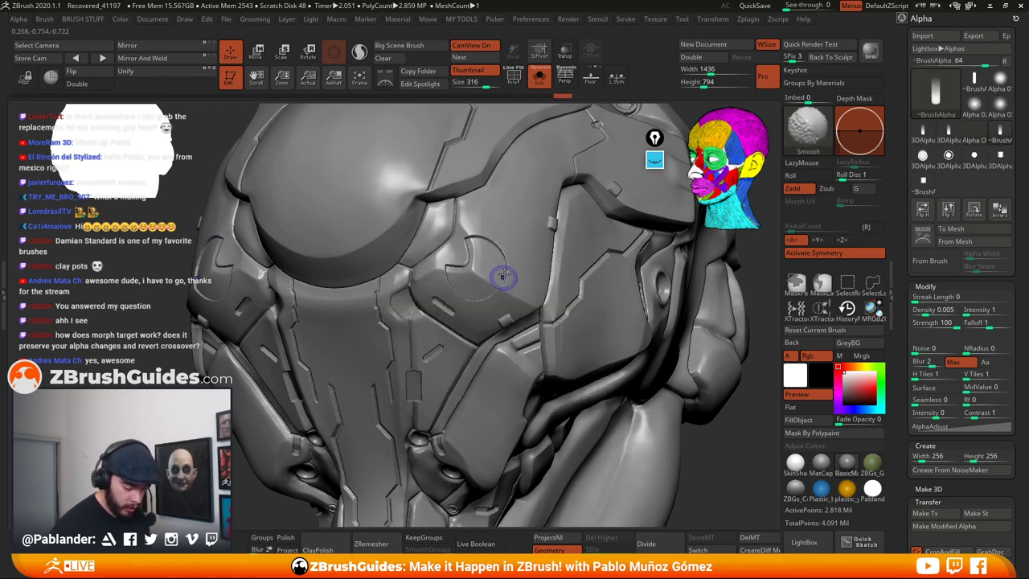
pyautogui.moveTo(449, 280)
pyautogui.keyDown('shift'); pyautogui.mouseDown()
pyautogui.moveTo(504, 297)
pyautogui.moveTo(504, 252)
pyautogui.moveTo(499, 293)
pyautogui.moveTo(458, 252)
pyautogui.moveTo(468, 295)
pyautogui.moveTo(471, 257)
pyautogui.mouseUp(); pyautogui.keyUp('shift')
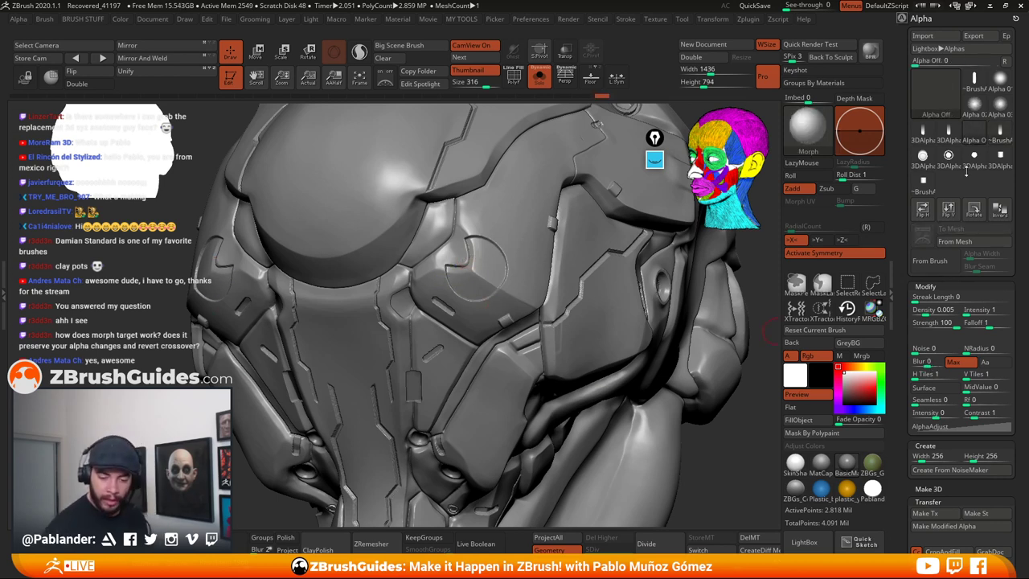
# Select the Standard_2 brush and try a modified, blurred version of its disc alpha beside the engraved circle
pyautogui.click(808, 125)
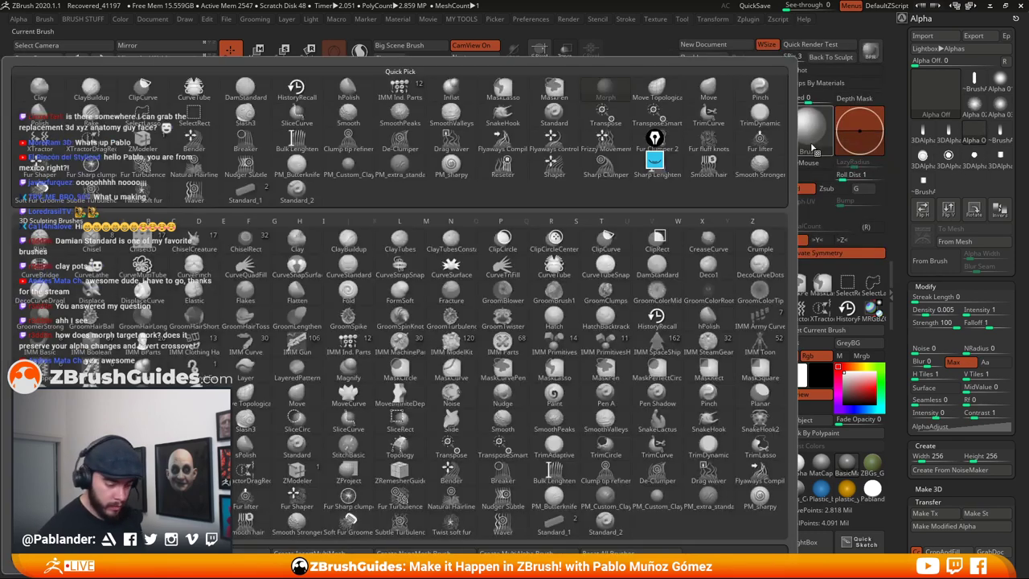
pyautogui.click(297, 191)
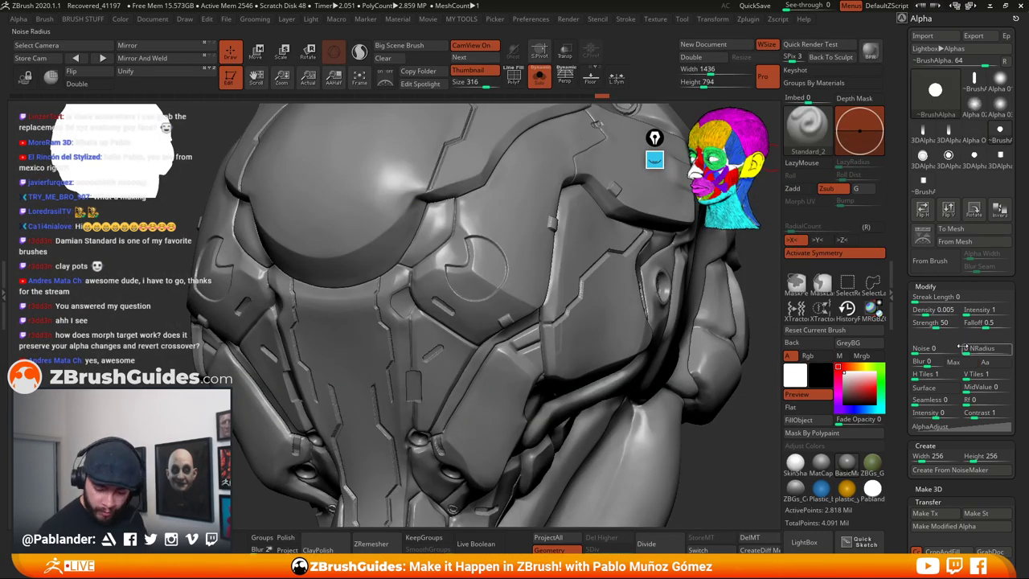
pyautogui.moveTo(927, 363); pyautogui.dragTo(936, 363)
pyautogui.click(944, 525)
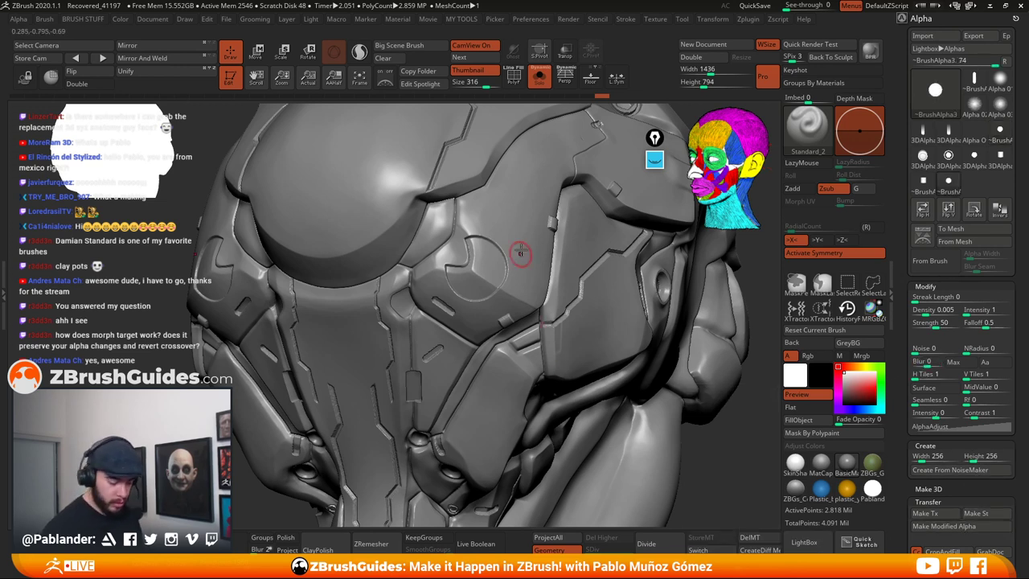
pyautogui.hotkey('ctrl', 'z')
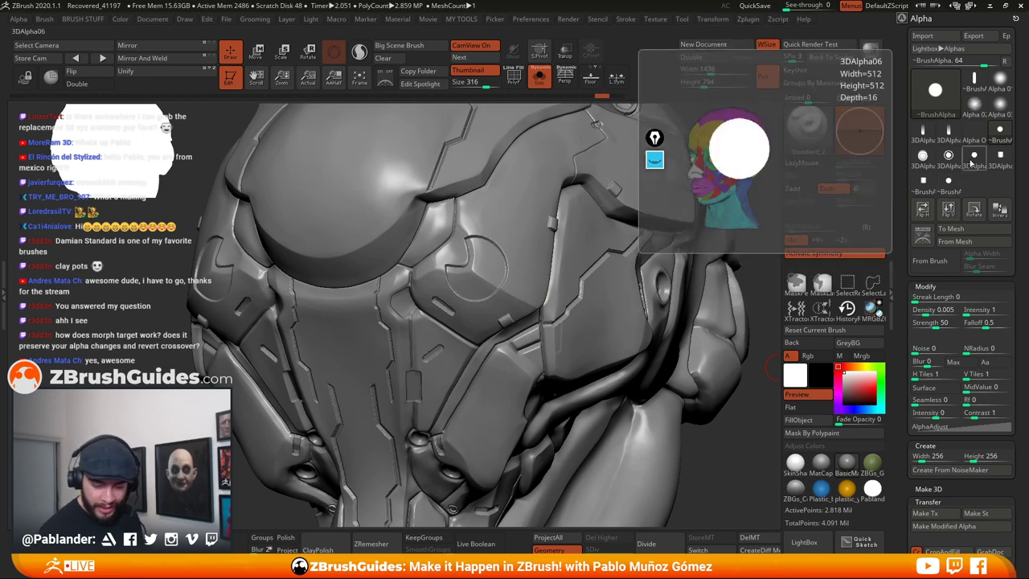
# Make a modified disc alpha from 3DAlpha06 with Blur 2 and test-stamp it on the panel above the engraved circle
pyautogui.click(948, 180)
pyautogui.moveTo(927, 368); pyautogui.dragTo(933, 363)
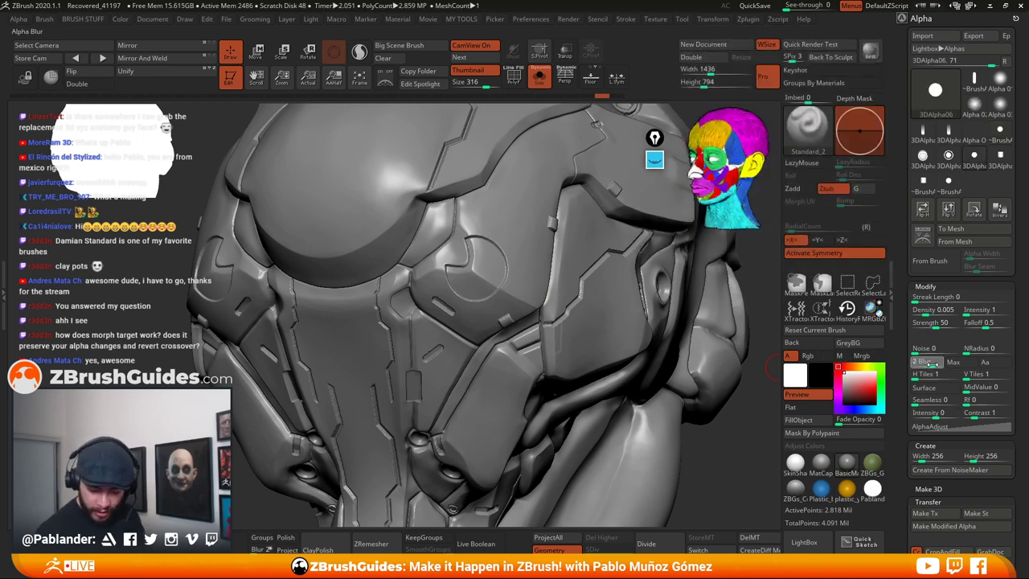
pyautogui.click(960, 525)
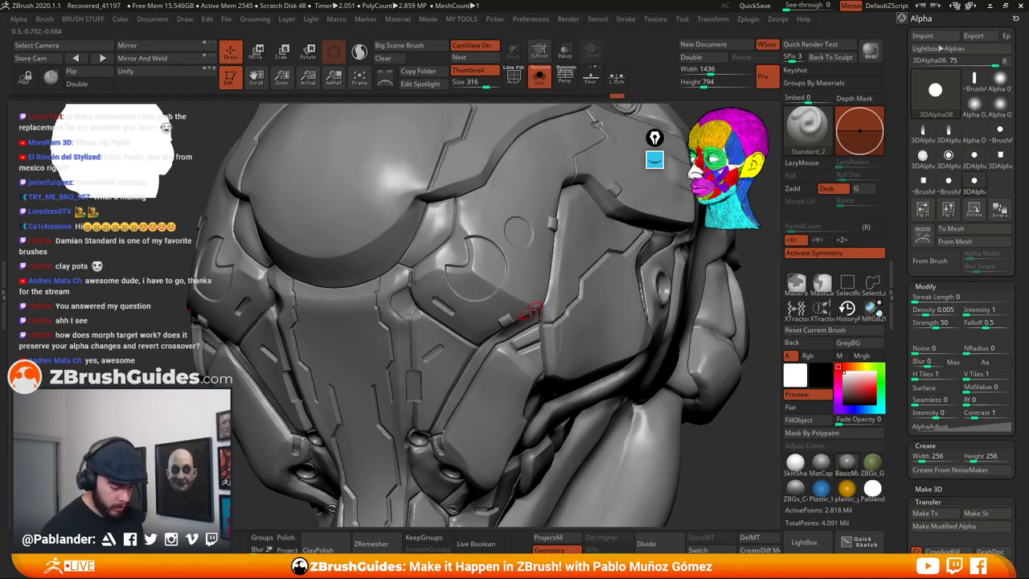
pyautogui.press('f')
pyautogui.keyDown('shift'); pyautogui.moveTo(526, 331); pyautogui.dragTo(538, 307, button='right'); pyautogui.keyUp('shift')
pyautogui.moveTo(539, 307)
pyautogui.mouseDown(button='right')
pyautogui.moveTo(587, 315)
pyautogui.moveTo(538, 319)
pyautogui.mouseUp(button='right')
pyautogui.moveTo(538, 319)
pyautogui.mouseDown()
pyautogui.moveTo(507, 305)
pyautogui.moveTo(488, 313)
pyautogui.moveTo(436, 229)
pyautogui.moveTo(498, 297)
pyautogui.mouseUp()
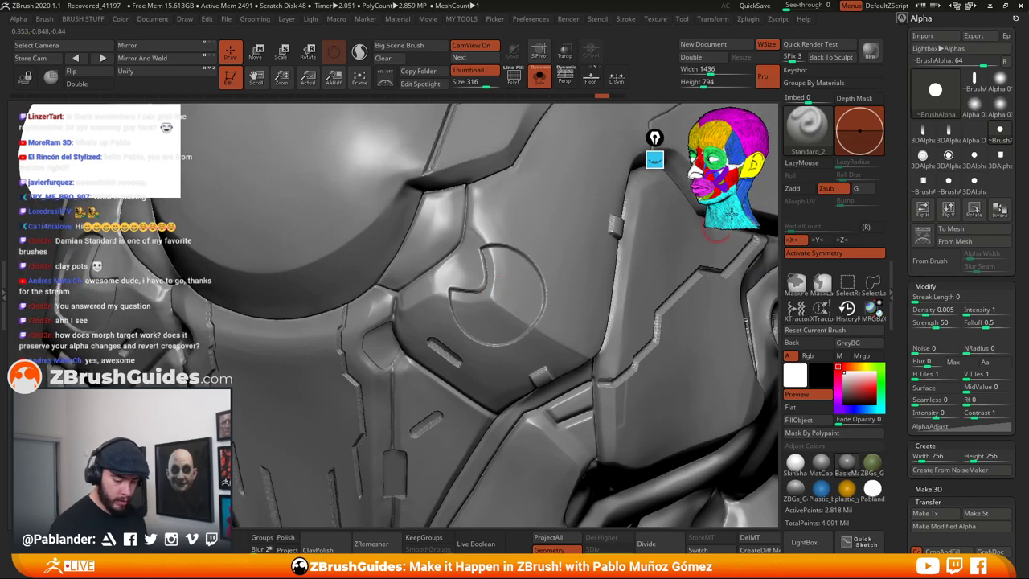
# Switch to the Morph brush and reshape the curved cut-out in the brow panel's engraved circle
pyautogui.press('b')
pyautogui.press('m')
pyautogui.press('o')
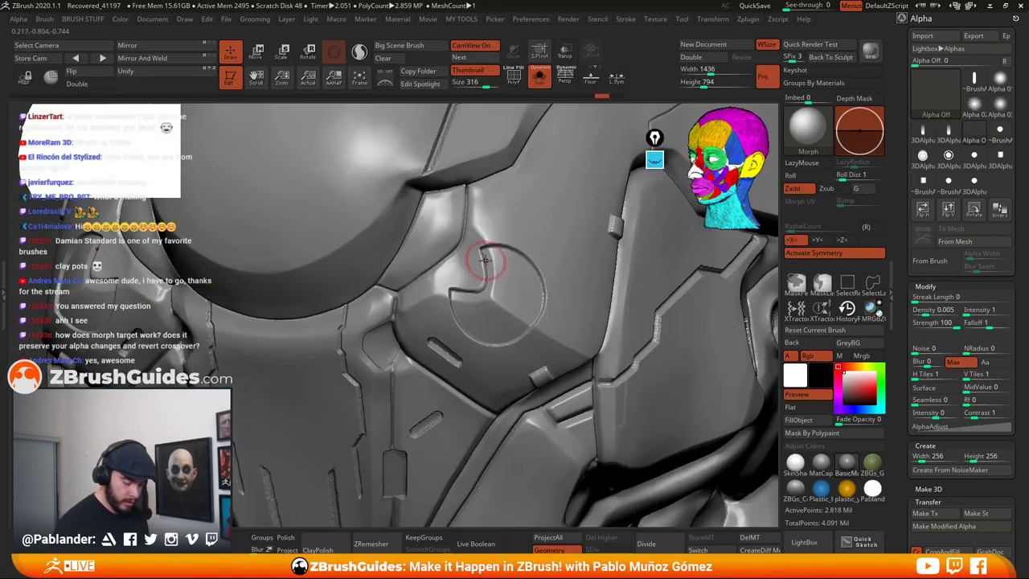
pyautogui.moveTo(485, 260); pyautogui.dragTo(480, 262, button='right')
pyautogui.moveTo(484, 261)
pyautogui.mouseDown()
pyautogui.moveTo(481, 249)
pyautogui.moveTo(485, 287)
pyautogui.moveTo(484, 278)
pyautogui.moveTo(476, 296)
pyautogui.moveTo(452, 289)
pyautogui.mouseUp()
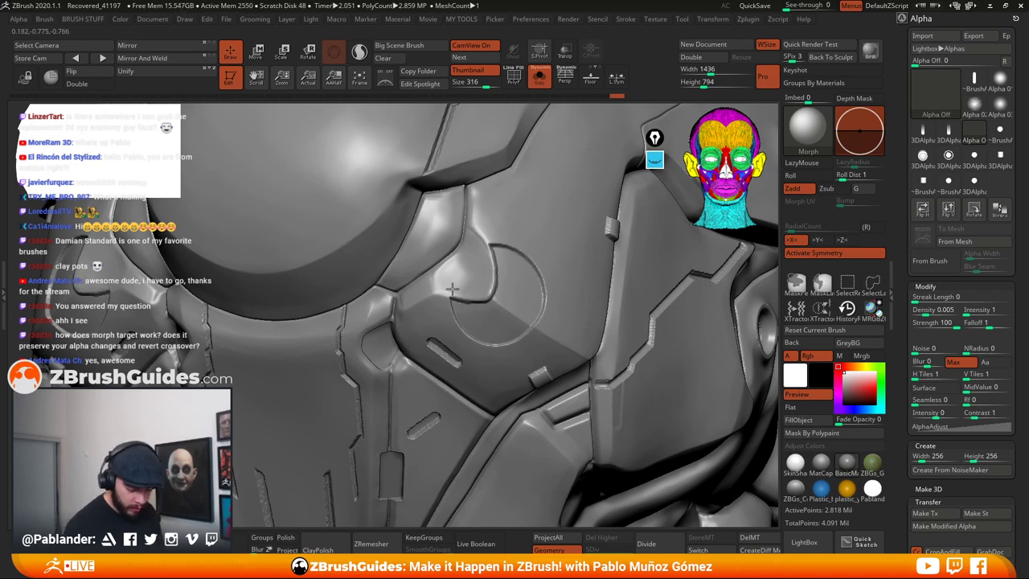
pyautogui.keyDown('ctrl'); pyautogui.moveTo(598, 318); pyautogui.dragTo(485, 306, button='right'); pyautogui.keyUp('ctrl')
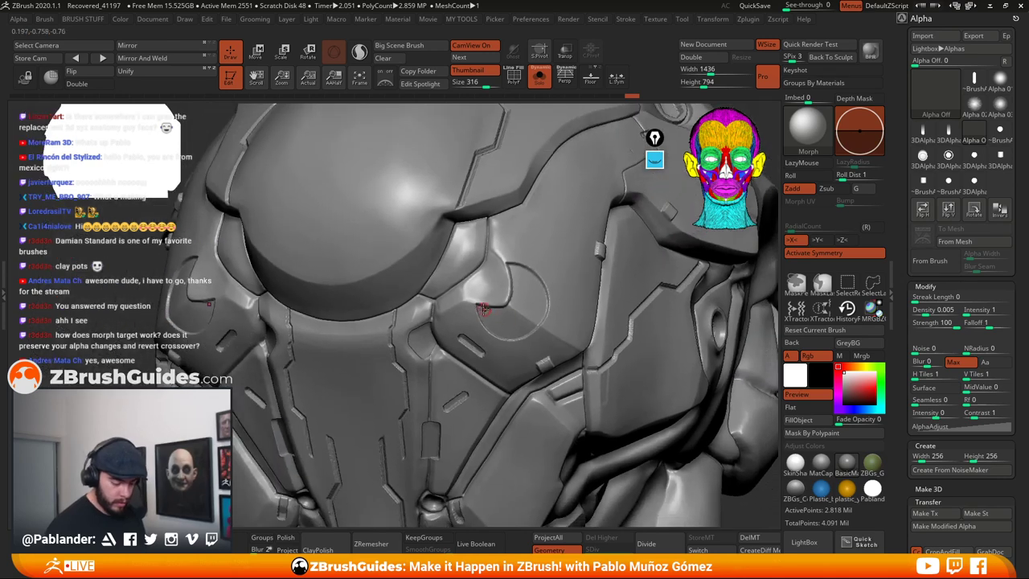
pyautogui.keyDown('shift'); pyautogui.moveTo(504, 310); pyautogui.dragTo(511, 313); pyautogui.keyUp('shift')
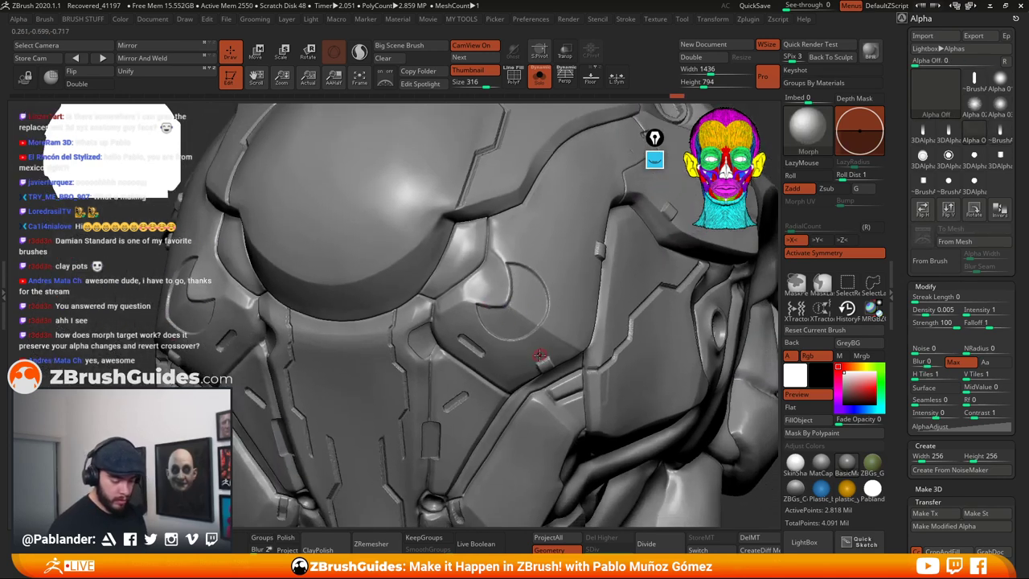
# Adjust the draw size and try restoring the outer side and interior of the engraved circle with Morph strokes
pyautogui.keyDown('ctrl'); pyautogui.moveTo(541, 356); pyautogui.dragTo(519, 402, button='right'); pyautogui.keyUp('ctrl')
pyautogui.press('space')
pyautogui.moveTo(544, 335); pyautogui.dragTo(552, 334)
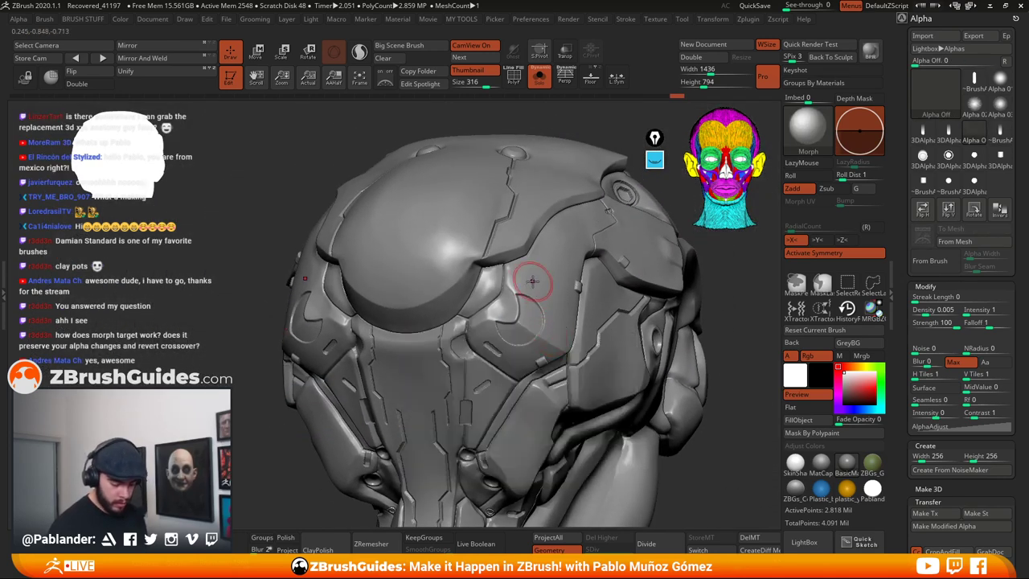
pyautogui.moveTo(533, 284)
pyautogui.mouseDown()
pyautogui.moveTo(535, 320)
pyautogui.moveTo(533, 284)
pyautogui.mouseUp()
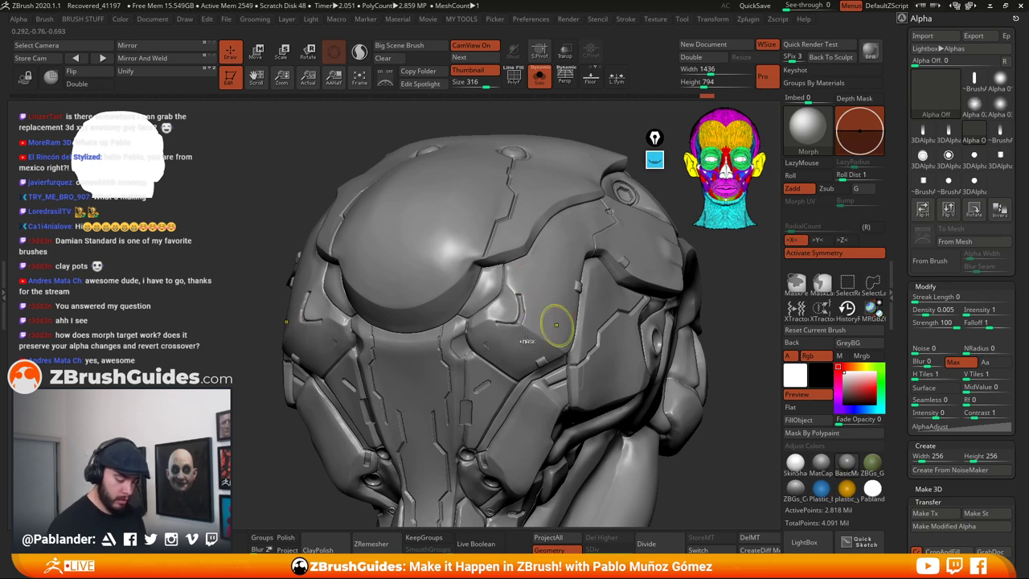
pyautogui.rightClick(511, 329)
pyautogui.press('Return')
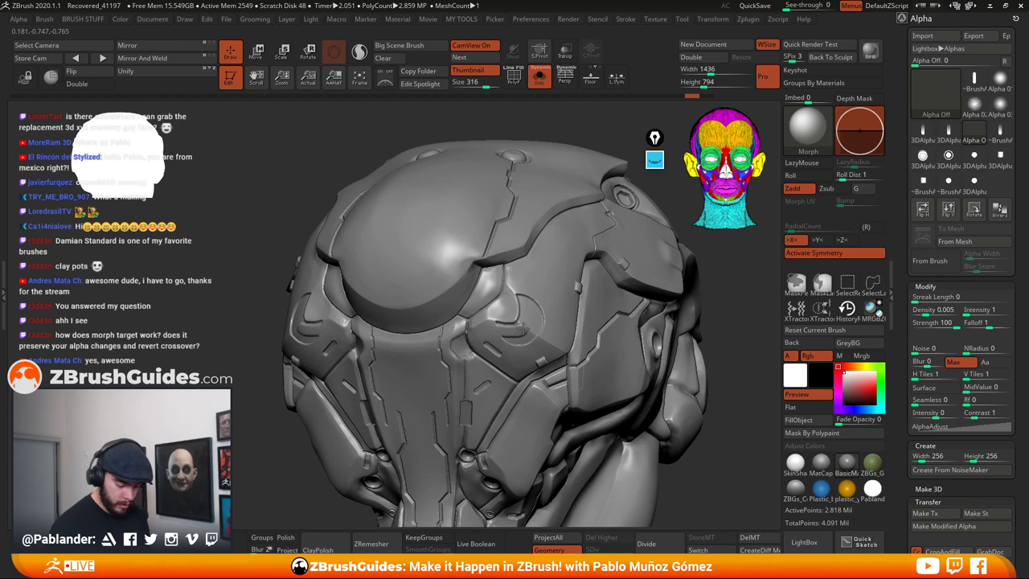
pyautogui.moveTo(523, 330); pyautogui.dragTo(529, 293)
pyautogui.keyDown('ctrl'); pyautogui.moveTo(547, 316); pyautogui.dragTo(548, 347, button='right'); pyautogui.keyUp('ctrl')
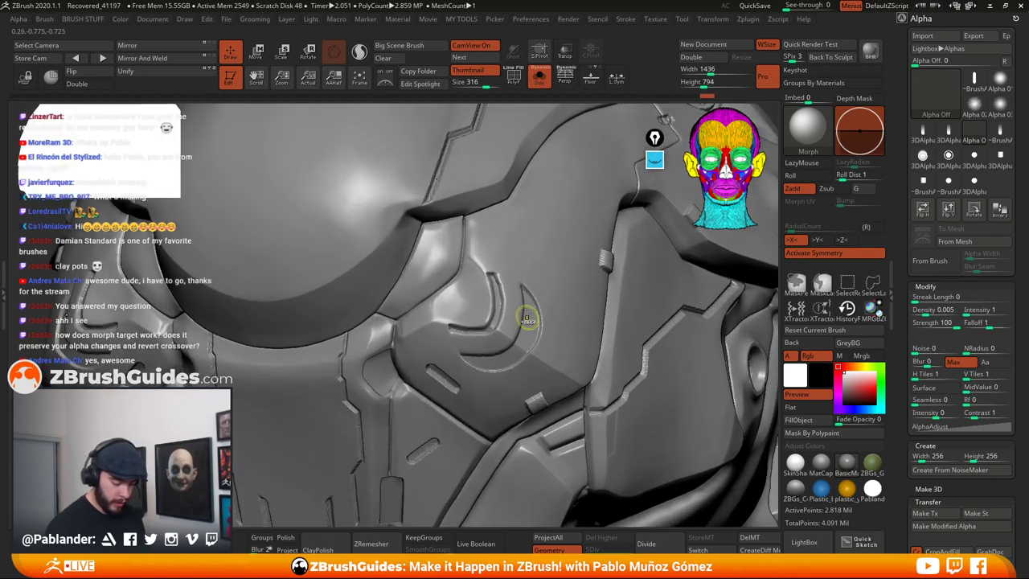
pyautogui.hotkey('ctrl', 'z')
# Try curved Morph strokes that follow the inside of the engraved circle down towards its lower edge
pyautogui.moveTo(558, 266); pyautogui.dragTo(546, 259, button='right')
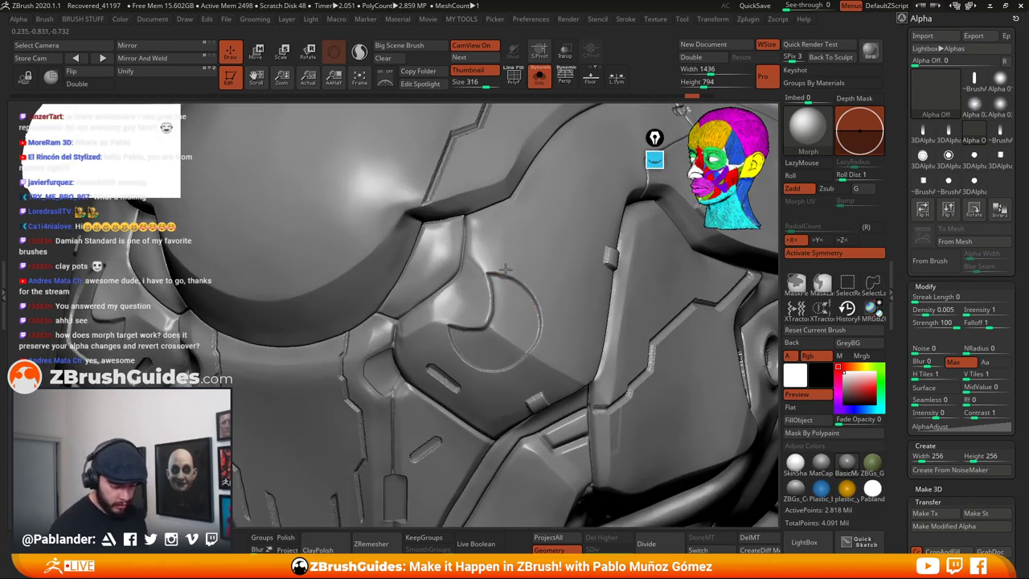
pyautogui.moveTo(505, 270)
pyautogui.mouseDown()
pyautogui.moveTo(501, 341)
pyautogui.moveTo(486, 356)
pyautogui.moveTo(457, 346)
pyautogui.mouseUp()
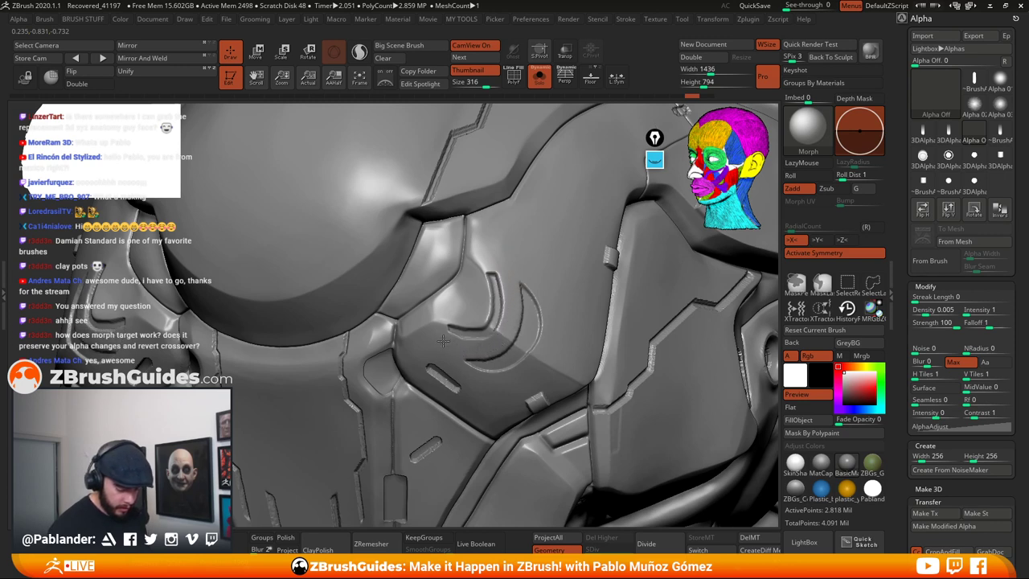
pyautogui.hotkey('ctrl', 'z')
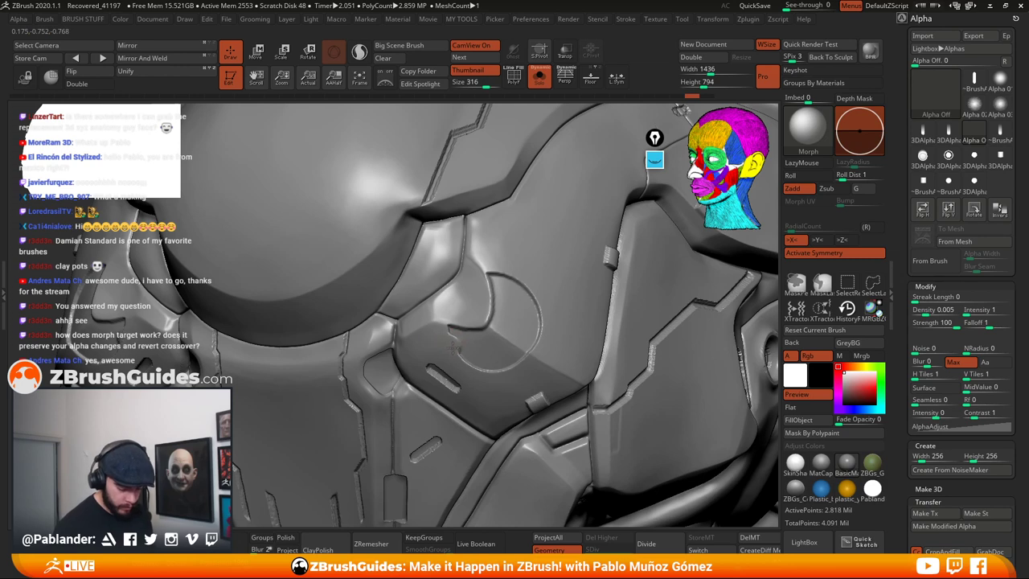
pyautogui.moveTo(468, 348)
pyautogui.mouseDown()
pyautogui.moveTo(504, 344)
pyautogui.moveTo(514, 301)
pyautogui.mouseUp()
pyautogui.hotkey('ctrl', 'z')
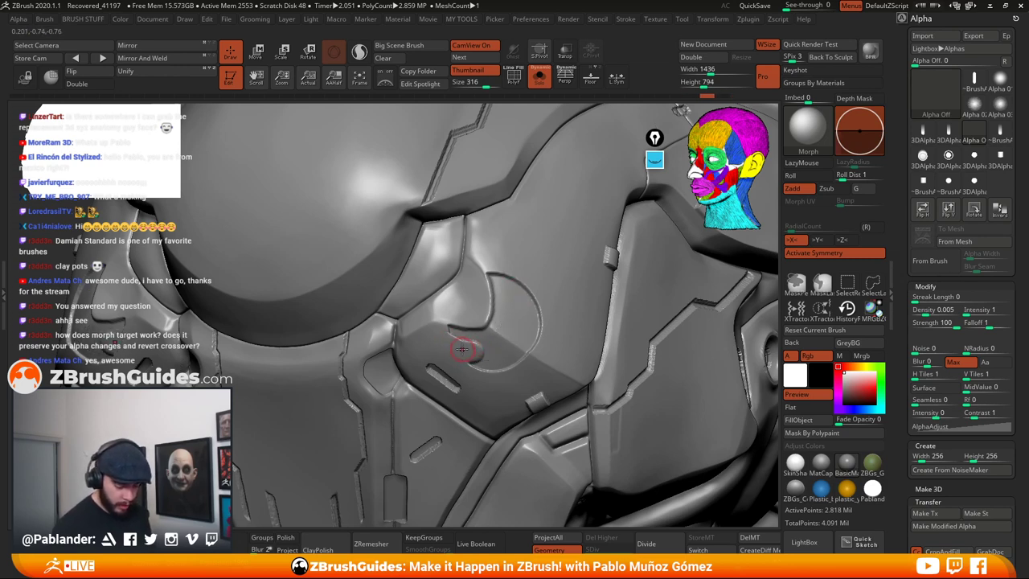
# Morph away the engraved circle's interior and outer arc to leave a narrow curved groove, then trim the groove's ends
pyautogui.moveTo(463, 347)
pyautogui.mouseDown()
pyautogui.moveTo(504, 341)
pyautogui.moveTo(513, 265)
pyautogui.mouseUp()
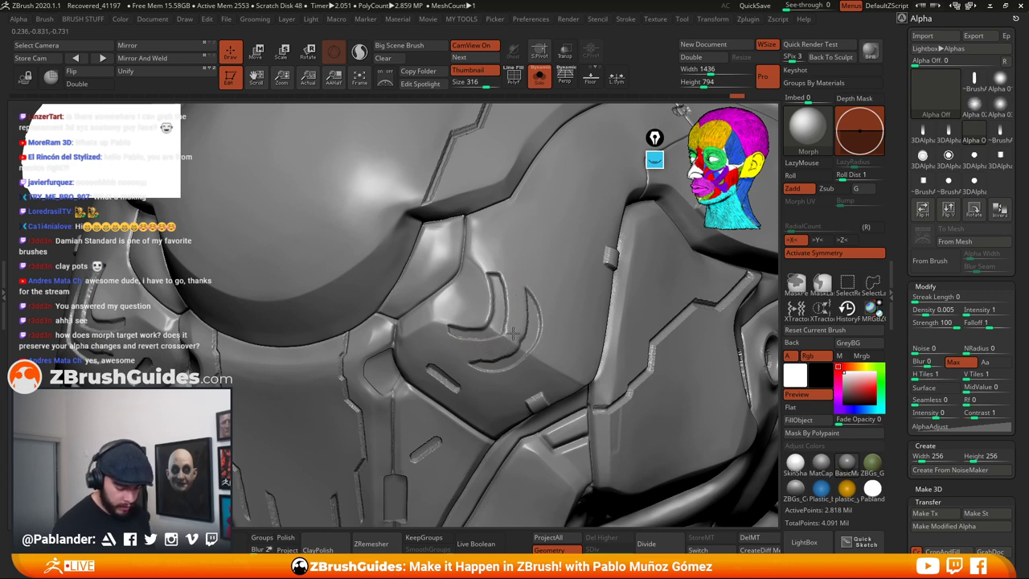
pyautogui.hotkey('ctrl', 'z')
pyautogui.moveTo(535, 314); pyautogui.dragTo(492, 366)
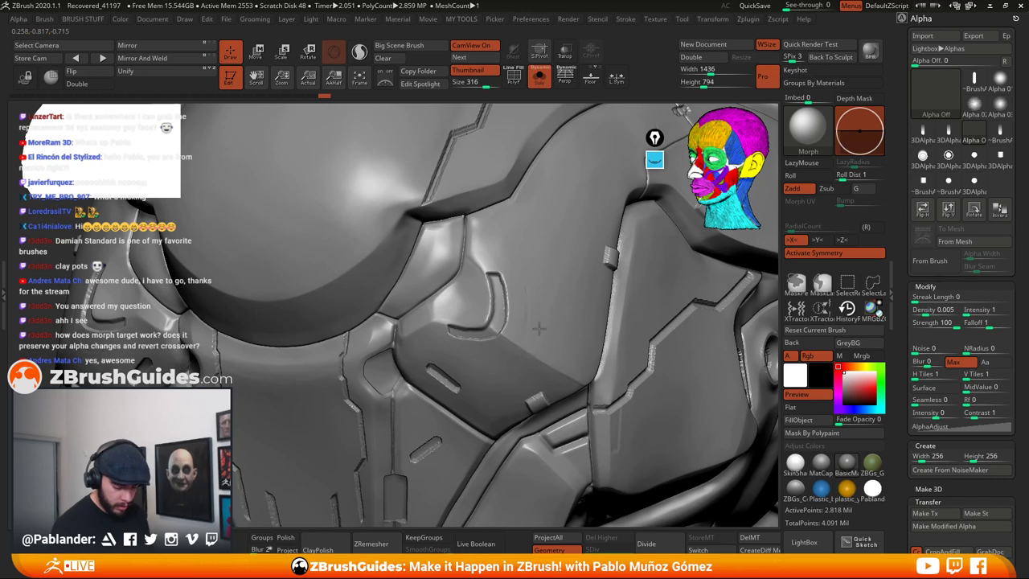
pyautogui.moveTo(525, 301); pyautogui.dragTo(516, 322)
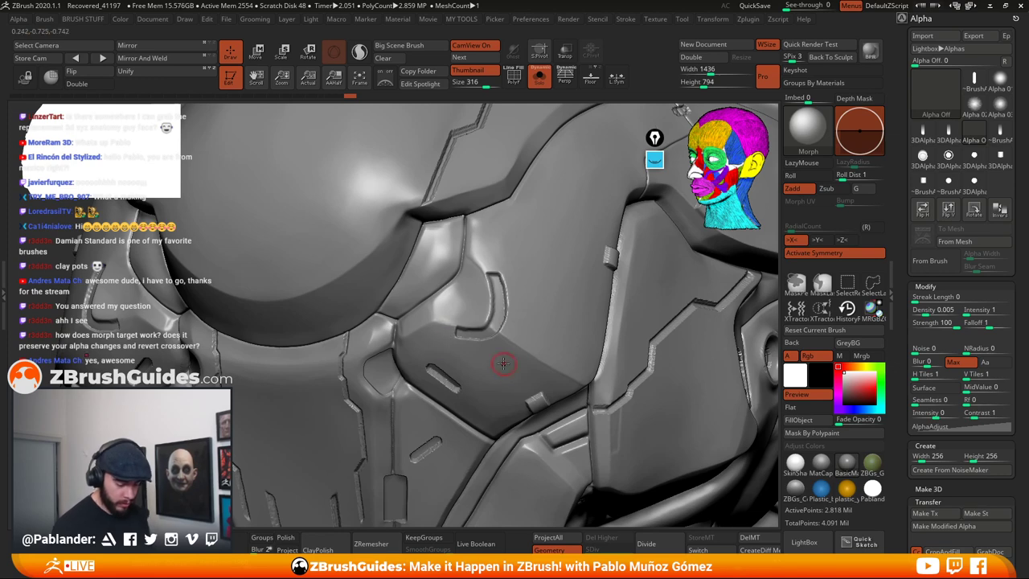
pyautogui.moveTo(517, 257)
pyautogui.mouseDown()
pyautogui.moveTo(496, 276)
pyautogui.moveTo(515, 289)
pyautogui.mouseUp()
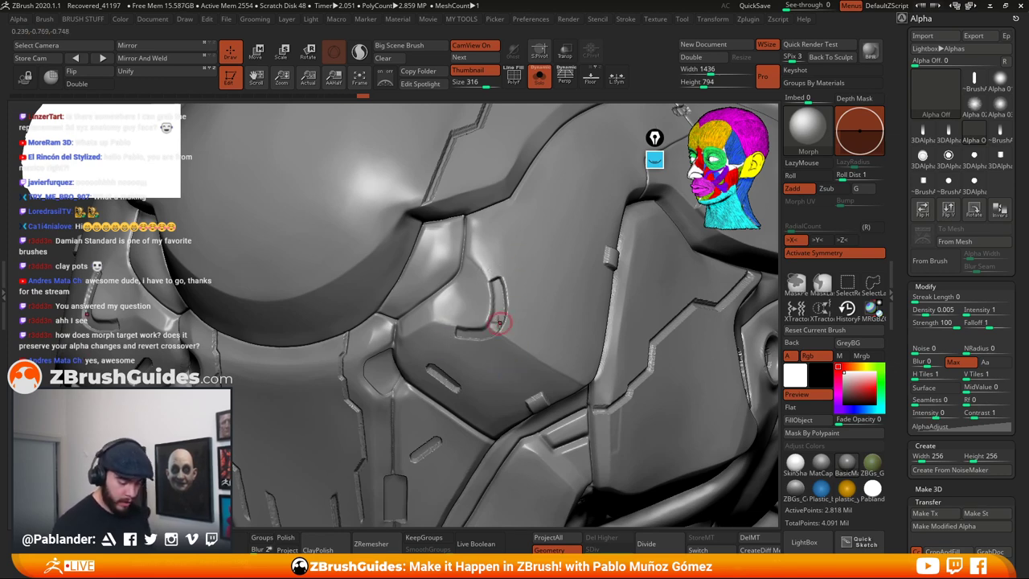
# Switch to the Standard_2 brush, test-stamp its disc on the forehead dome, and set the brush to Zadd
pyautogui.press('f')
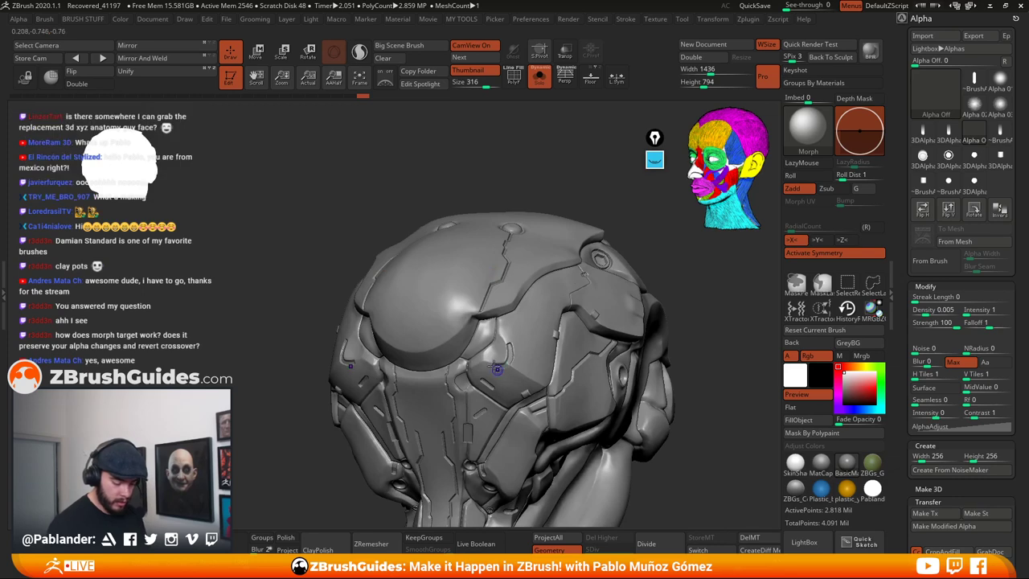
pyautogui.moveTo(497, 369)
pyautogui.keyDown('ctrl'); pyautogui.mouseDown(button='right')
pyautogui.moveTo(668, 419)
pyautogui.moveTo(647, 347)
pyautogui.moveTo(644, 393)
pyautogui.moveTo(697, 343)
pyautogui.mouseUp(button='right'); pyautogui.keyUp('ctrl')
pyautogui.click(808, 130)
pyautogui.click(315, 205)
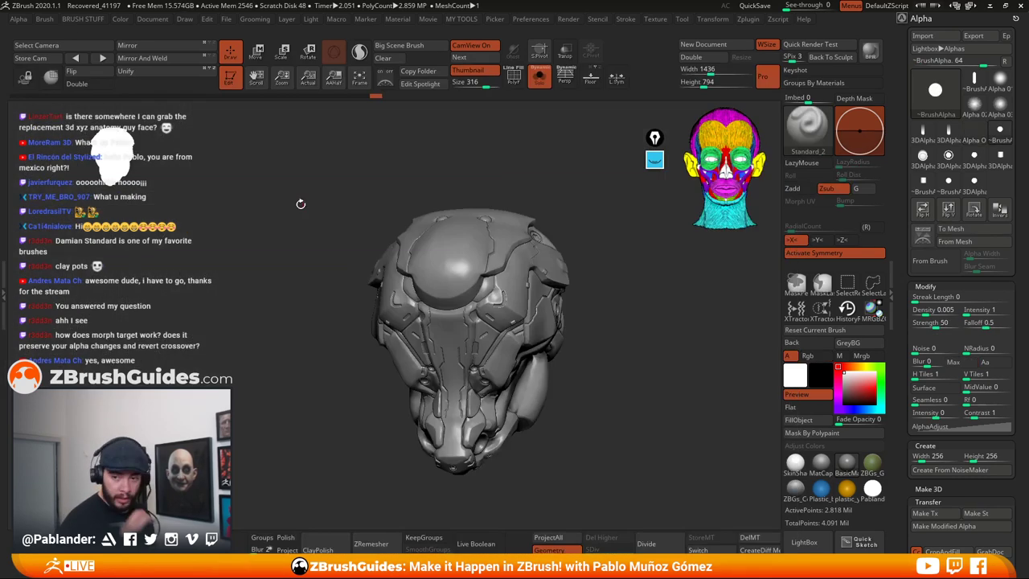
pyautogui.moveTo(576, 307); pyautogui.dragTo(428, 261)
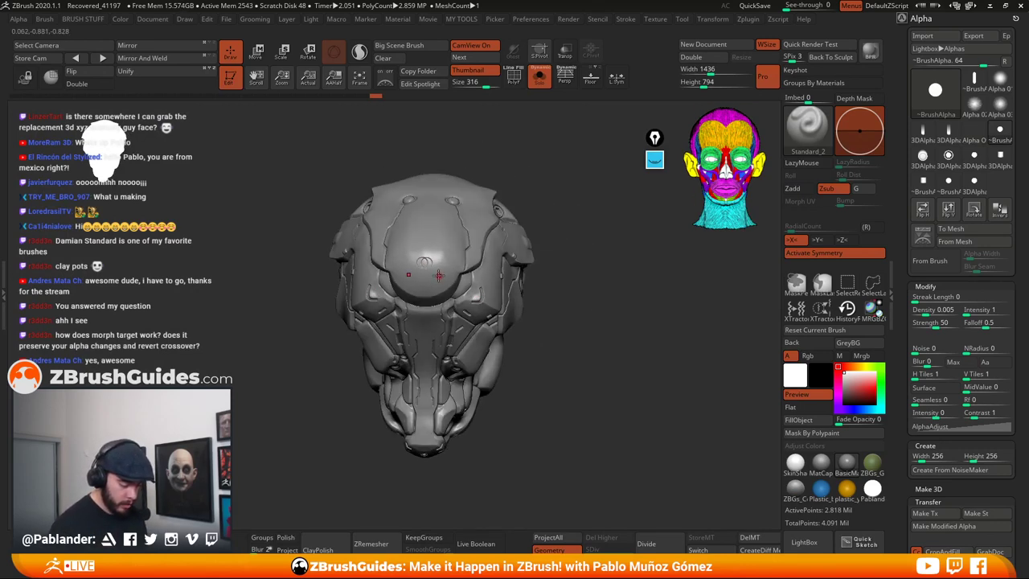
pyautogui.click(800, 191)
# Try stamping a raised disc on the forehead dome with an adjusted brush setting
pyautogui.keyDown('ctrl'); pyautogui.moveTo(634, 240); pyautogui.dragTo(434, 311, button='right'); pyautogui.keyUp('ctrl')
pyautogui.press('space')
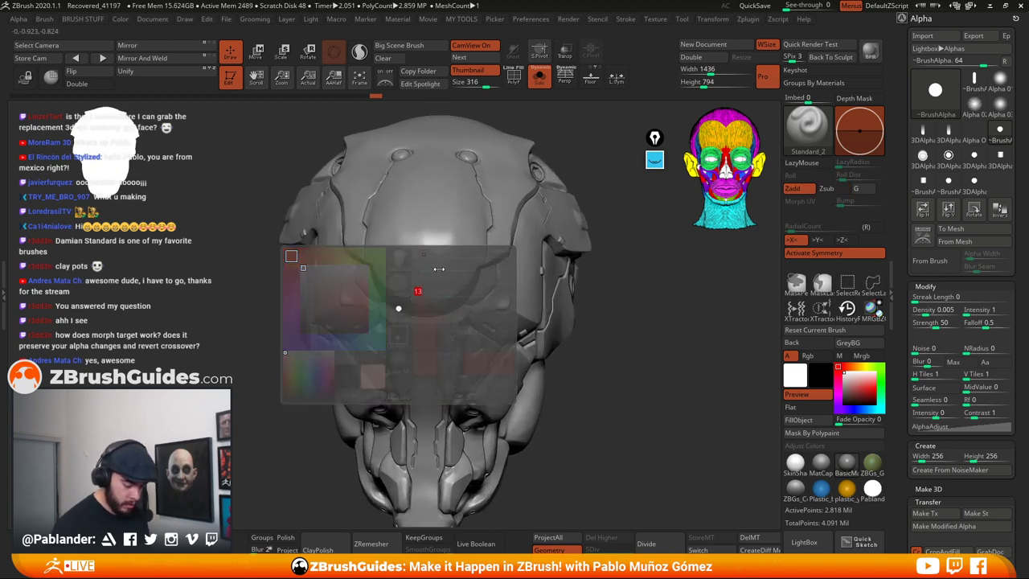
pyautogui.moveTo(444, 293); pyautogui.dragTo(472, 331)
pyautogui.hotkey('ctrl', 'z')
# Undo the small test discs and stamp one large raised disc on the centre line of the forehead dome
pyautogui.moveTo(424, 262); pyautogui.dragTo(405, 333, button='right')
pyautogui.press('space')
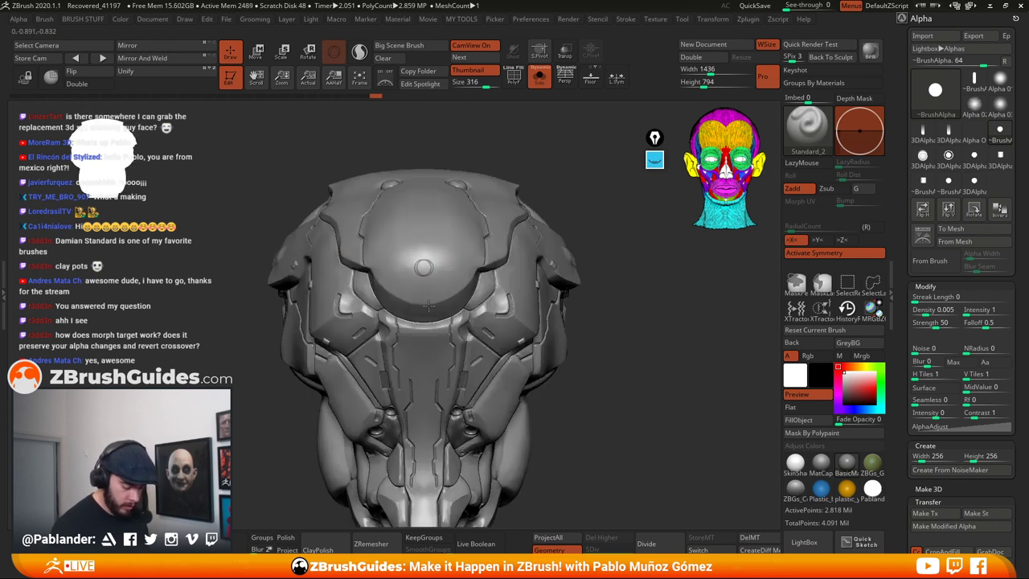
pyautogui.hotkey('ctrl', 'z')
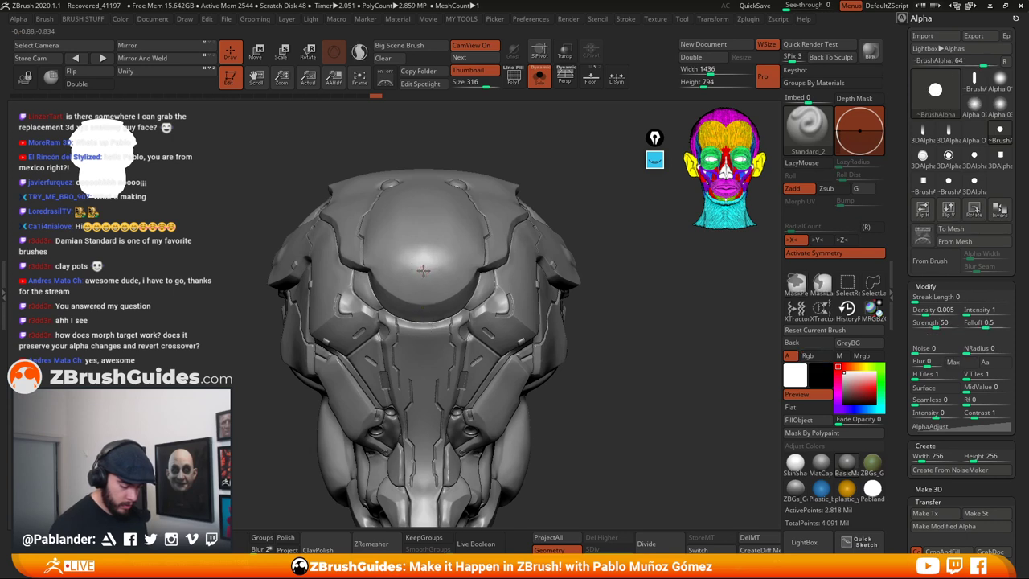
pyautogui.hotkey('ctrl', 'z')
pyautogui.keyDown('ctrl'); pyautogui.moveTo(425, 271); pyautogui.dragTo(434, 286, button='right'); pyautogui.keyUp('ctrl')
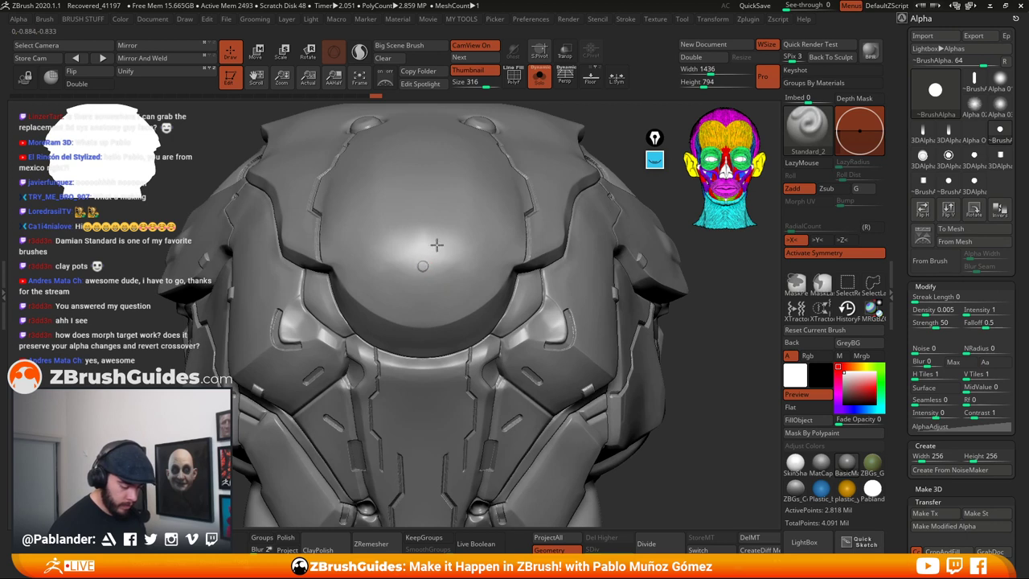
pyautogui.moveTo(467, 219); pyautogui.dragTo(594, 70)
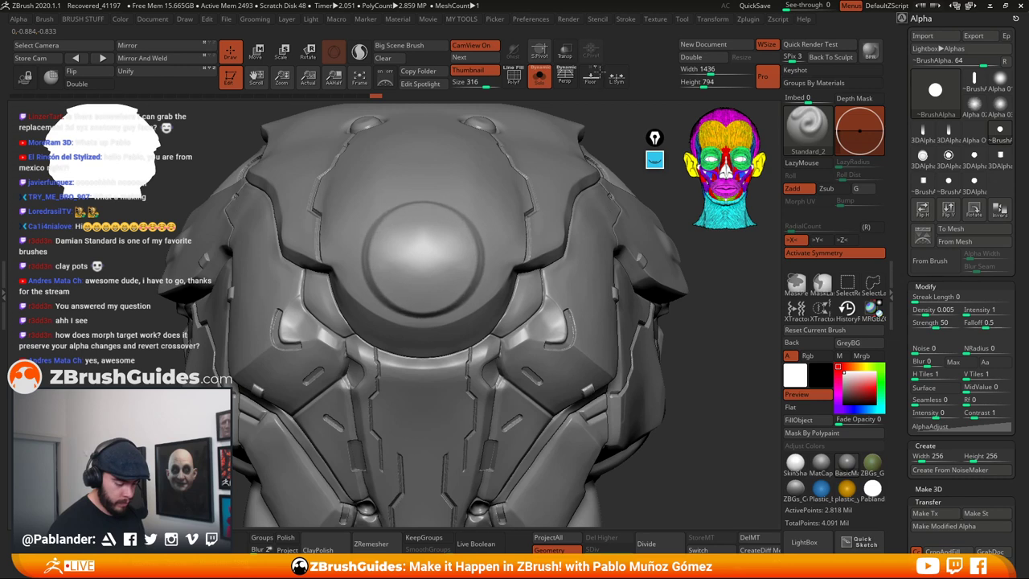
# Smooth the raised disc on the centre line of the forehead dome
pyautogui.moveTo(499, 242); pyautogui.dragTo(501, 239, button='right')
pyautogui.keyDown('shift'); pyautogui.moveTo(474, 219); pyautogui.dragTo(483, 237); pyautogui.keyUp('shift')
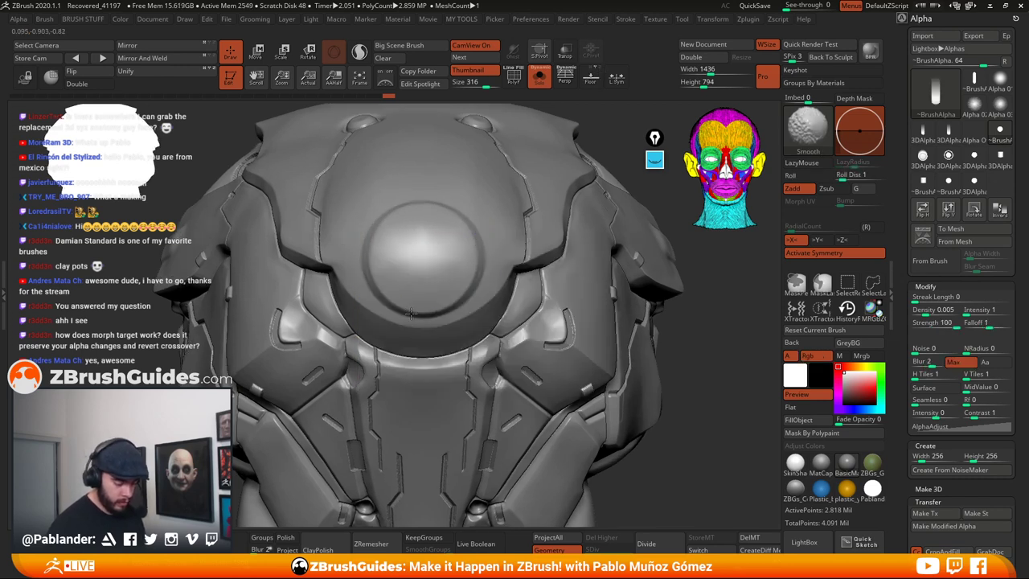
pyautogui.moveTo(533, 373)
pyautogui.keyDown('ctrl'); pyautogui.mouseDown(button='right')
pyautogui.moveTo(541, 319)
pyautogui.moveTo(573, 341)
pyautogui.mouseUp(button='right'); pyautogui.keyUp('ctrl')
# Switch to the hPolish brush and polish the panel surface beside the forehead disc
pyautogui.moveTo(599, 386); pyautogui.dragTo(650, 357, button='right')
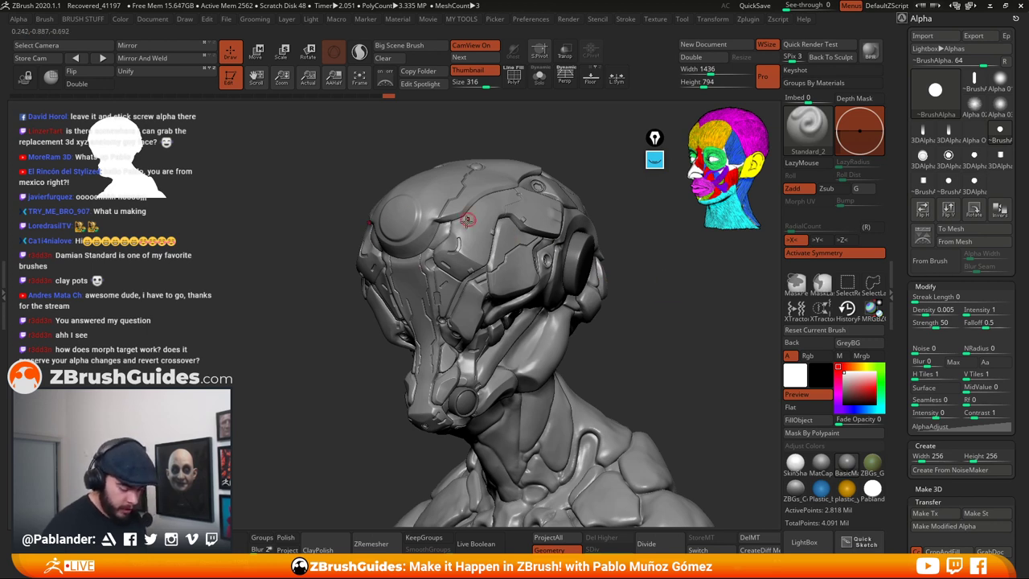
pyautogui.moveTo(498, 226); pyautogui.dragTo(553, 251, button='right')
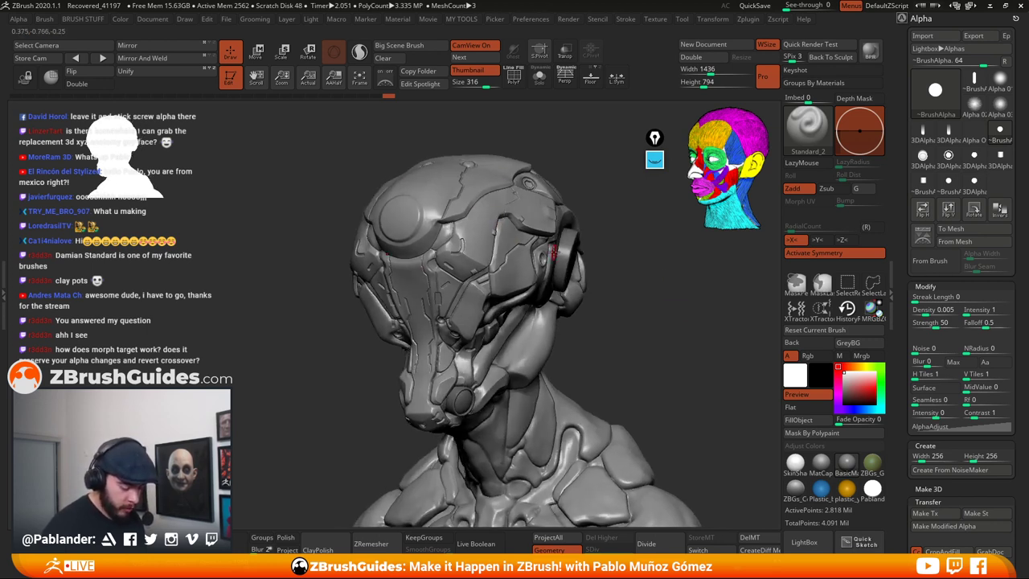
pyautogui.moveTo(634, 278); pyautogui.dragTo(626, 273, button='right')
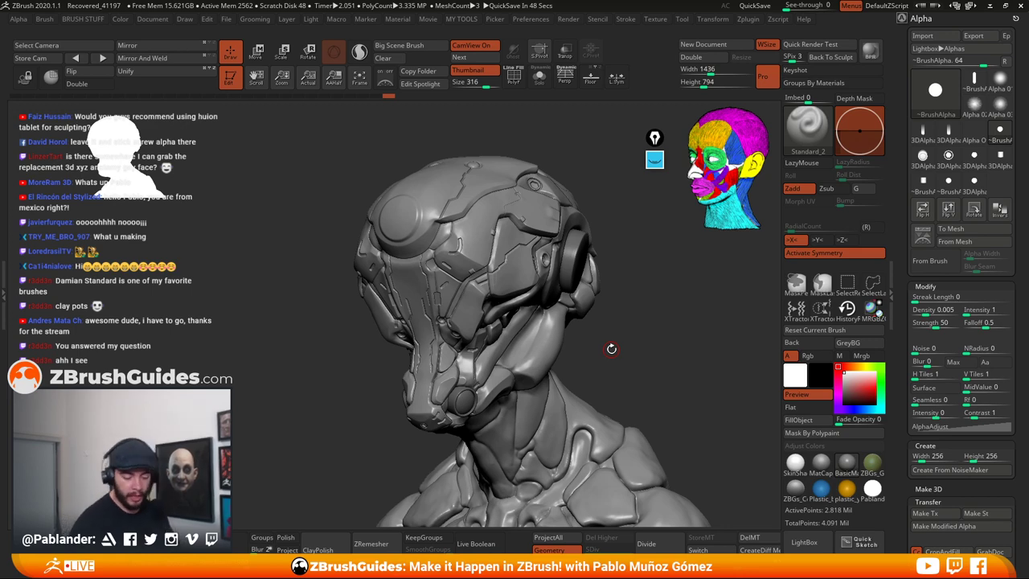
pyautogui.moveTo(634, 301); pyautogui.dragTo(639, 338)
pyautogui.moveTo(641, 334); pyautogui.dragTo(638, 346)
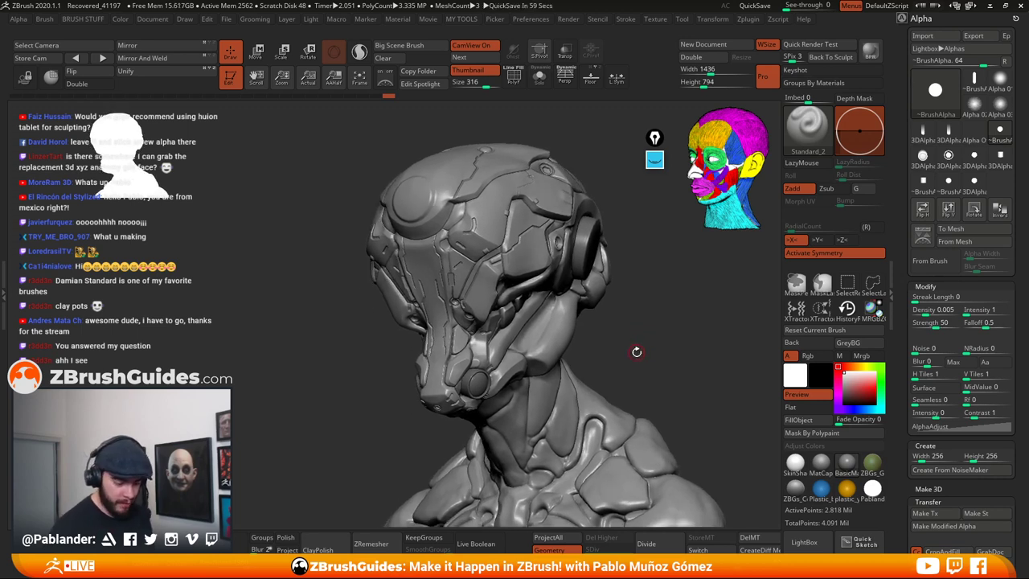
pyautogui.press('b')
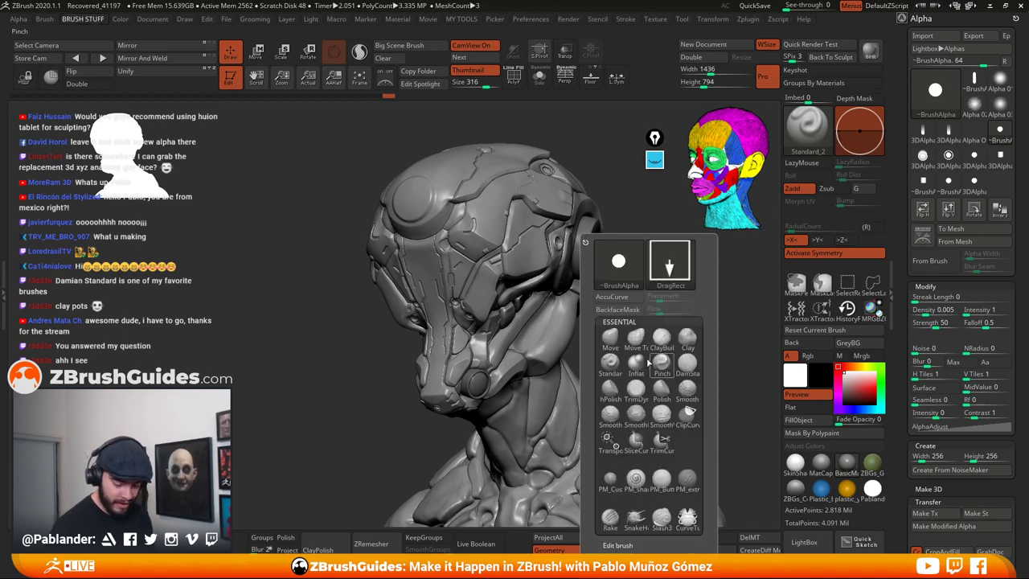
pyautogui.press('h')
pyautogui.press('p')
pyautogui.moveTo(449, 212)
pyautogui.mouseDown()
pyautogui.moveTo(443, 198)
pyautogui.moveTo(448, 212)
pyautogui.moveTo(439, 206)
pyautogui.moveTo(451, 180)
pyautogui.moveTo(435, 212)
pyautogui.mouseUp()
# Move the screen-annotation toolbar below the reference head and show its drawing tools
pyautogui.moveTo(652, 341)
pyautogui.mouseDown()
pyautogui.moveTo(621, 344)
pyautogui.moveTo(658, 193)
pyautogui.mouseUp()
pyautogui.click(655, 138)
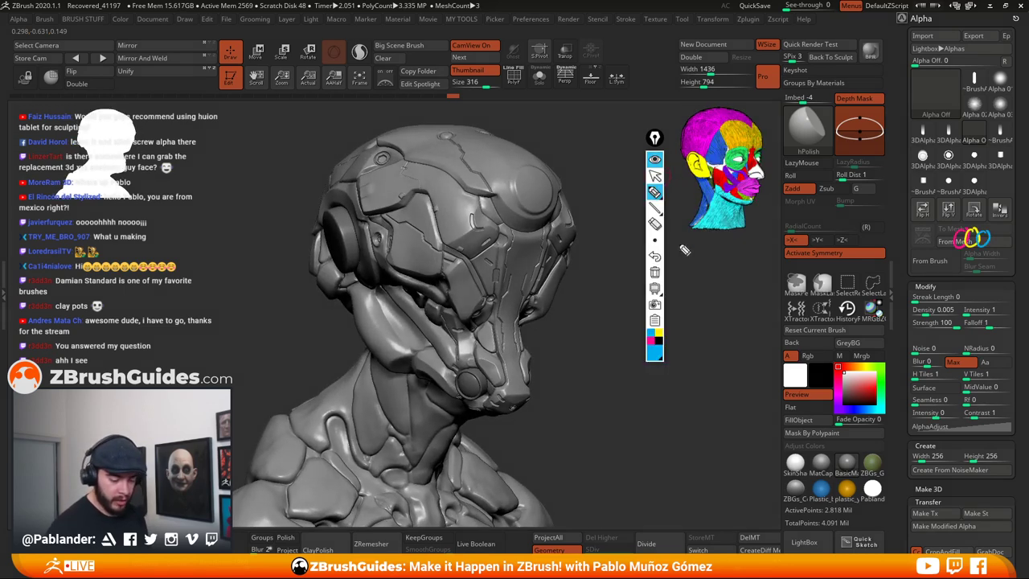
pyautogui.moveTo(654, 137)
pyautogui.mouseDown()
pyautogui.moveTo(656, 157)
pyautogui.moveTo(723, 243)
pyautogui.mouseUp()
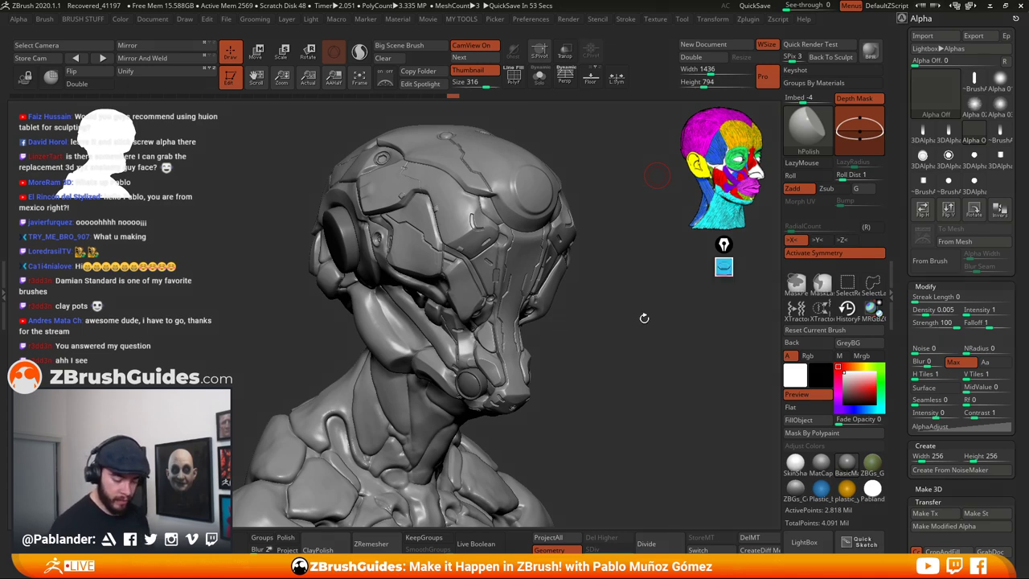
pyautogui.moveTo(615, 330)
pyautogui.mouseDown()
pyautogui.moveTo(576, 437)
pyautogui.moveTo(647, 313)
pyautogui.moveTo(679, 328)
pyautogui.moveTo(643, 307)
pyautogui.moveTo(626, 323)
pyautogui.mouseUp()
pyautogui.click(724, 266)
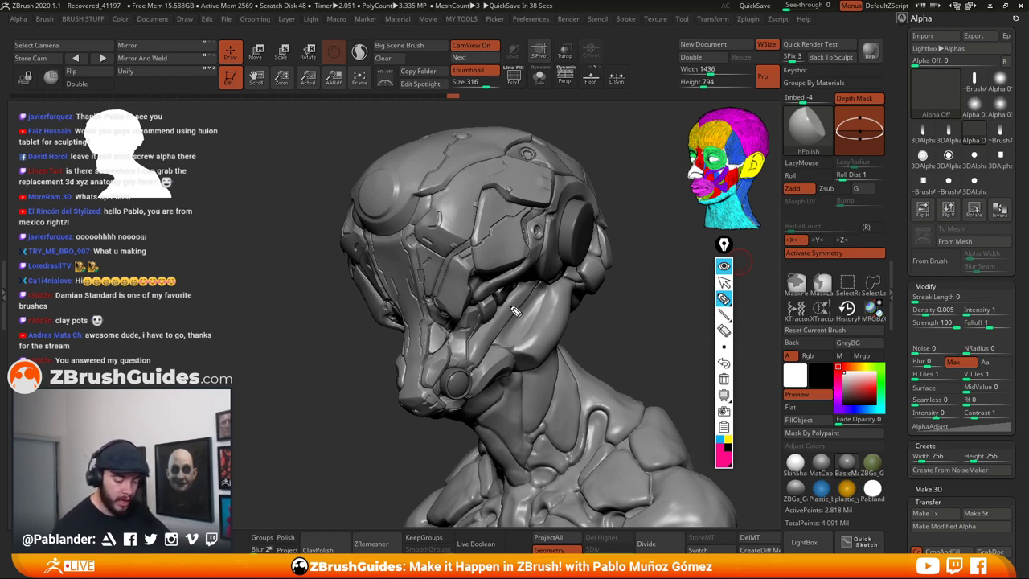
# Draw pink annotation lines along the side panel seams and down both sides of the face to the snout
pyautogui.moveTo(534, 211)
pyautogui.mouseDown()
pyautogui.moveTo(462, 259)
pyautogui.moveTo(438, 295)
pyautogui.mouseUp()
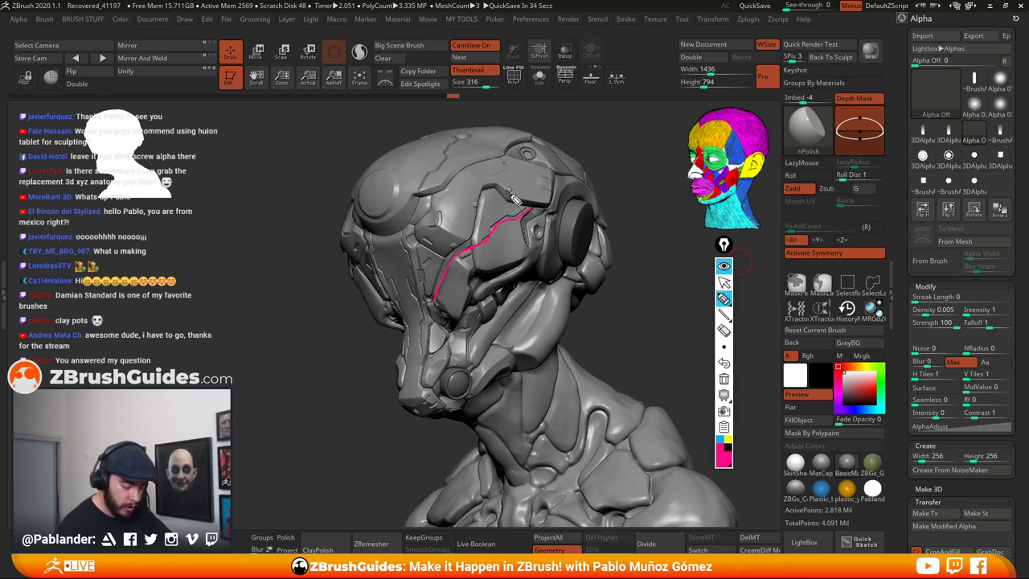
pyautogui.moveTo(497, 197); pyautogui.dragTo(434, 302)
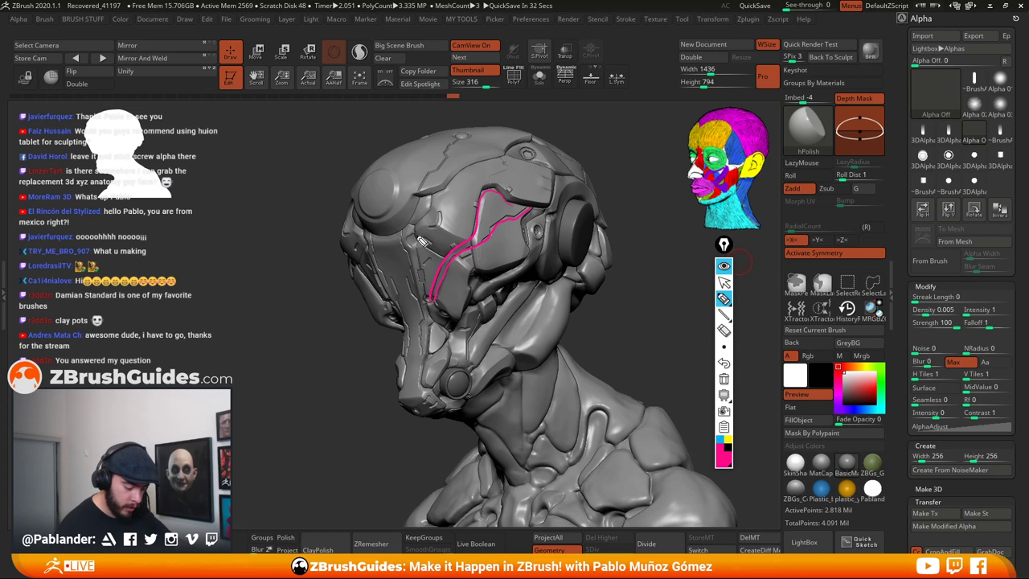
pyautogui.moveTo(415, 238)
pyautogui.mouseDown()
pyautogui.moveTo(424, 301)
pyautogui.moveTo(415, 285)
pyautogui.mouseUp()
pyautogui.moveTo(371, 237); pyautogui.dragTo(404, 352)
pyautogui.moveTo(407, 278); pyautogui.dragTo(421, 343)
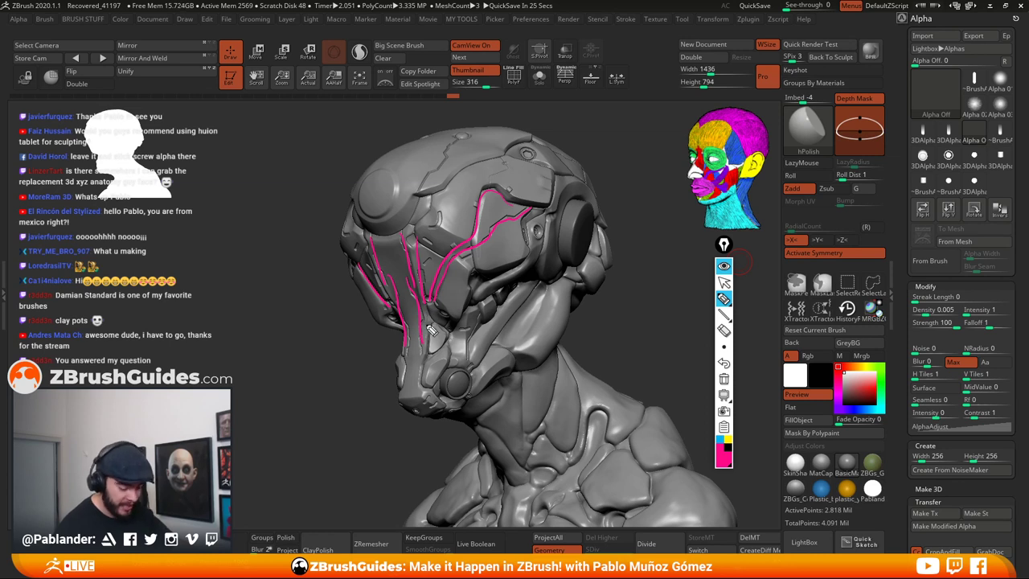
pyautogui.moveTo(449, 329); pyautogui.dragTo(432, 313)
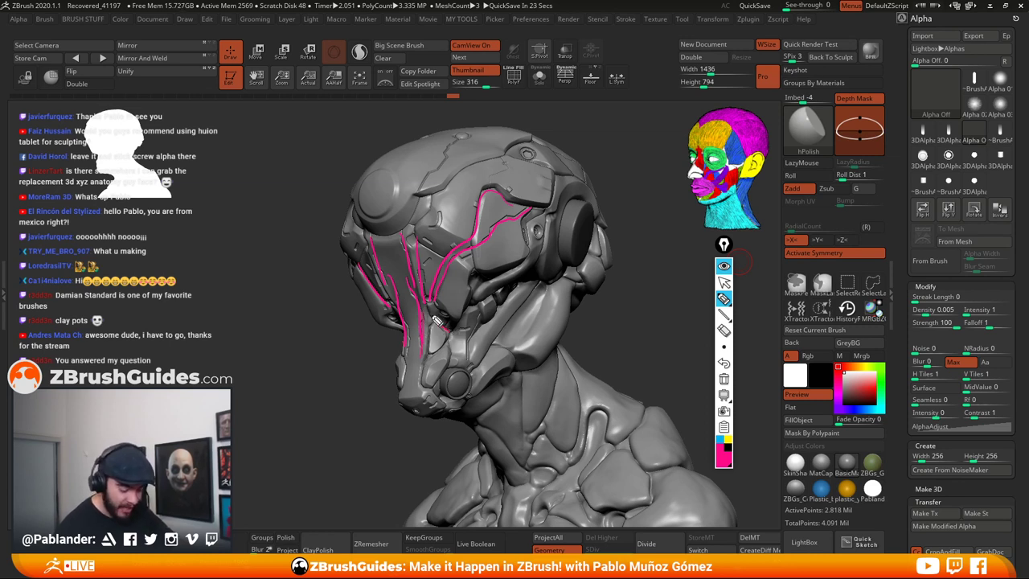
pyautogui.moveTo(432, 352); pyautogui.dragTo(428, 325)
pyautogui.moveTo(422, 384)
pyautogui.mouseDown()
pyautogui.moveTo(423, 368)
pyautogui.moveTo(398, 352)
pyautogui.mouseUp()
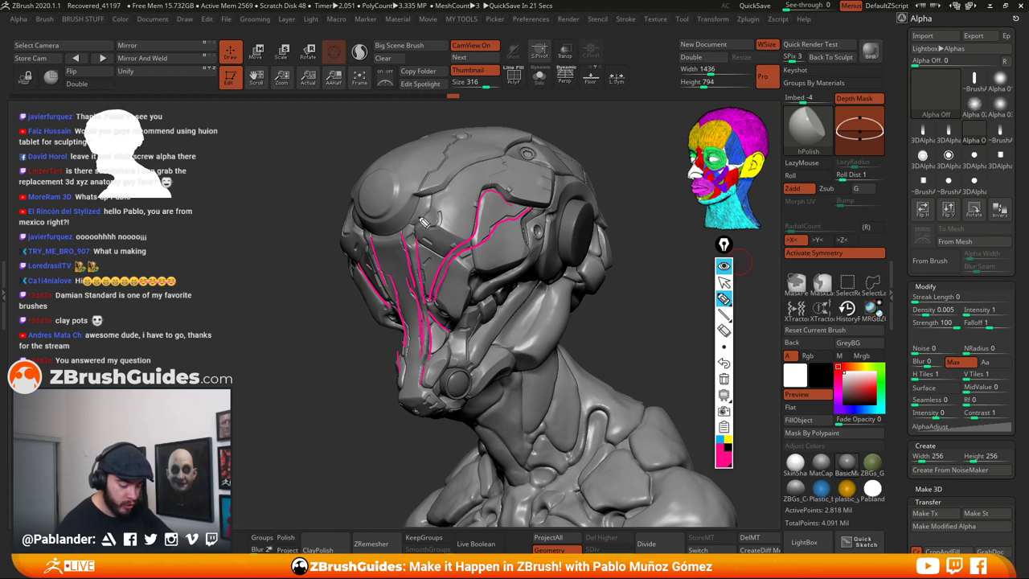
# Add pink annotation lines from the crown past the forehead disc, and along the side panel and cheek
pyautogui.moveTo(465, 135)
pyautogui.mouseDown()
pyautogui.moveTo(413, 233)
pyautogui.moveTo(360, 217)
pyautogui.moveTo(355, 241)
pyautogui.moveTo(372, 278)
pyautogui.mouseUp()
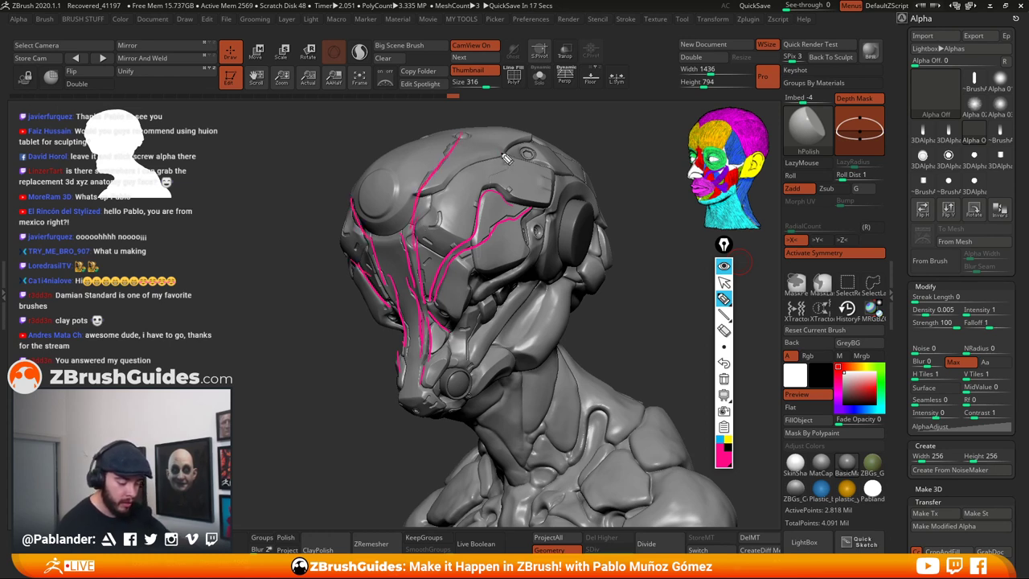
pyautogui.moveTo(502, 152)
pyautogui.mouseDown()
pyautogui.moveTo(428, 195)
pyautogui.moveTo(413, 238)
pyautogui.mouseUp()
pyautogui.moveTo(432, 200); pyautogui.dragTo(408, 238)
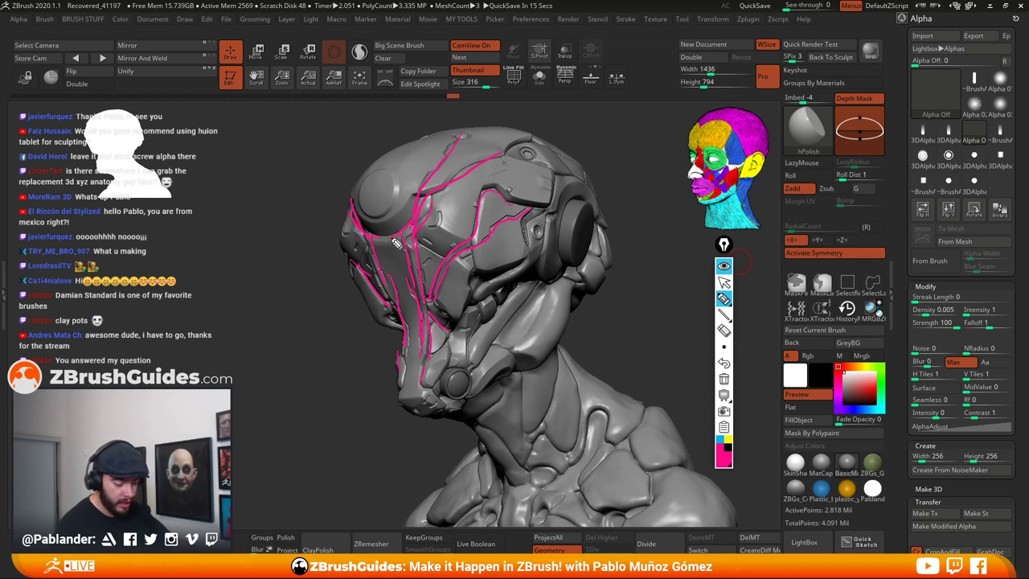
pyautogui.moveTo(546, 250); pyautogui.dragTo(456, 307)
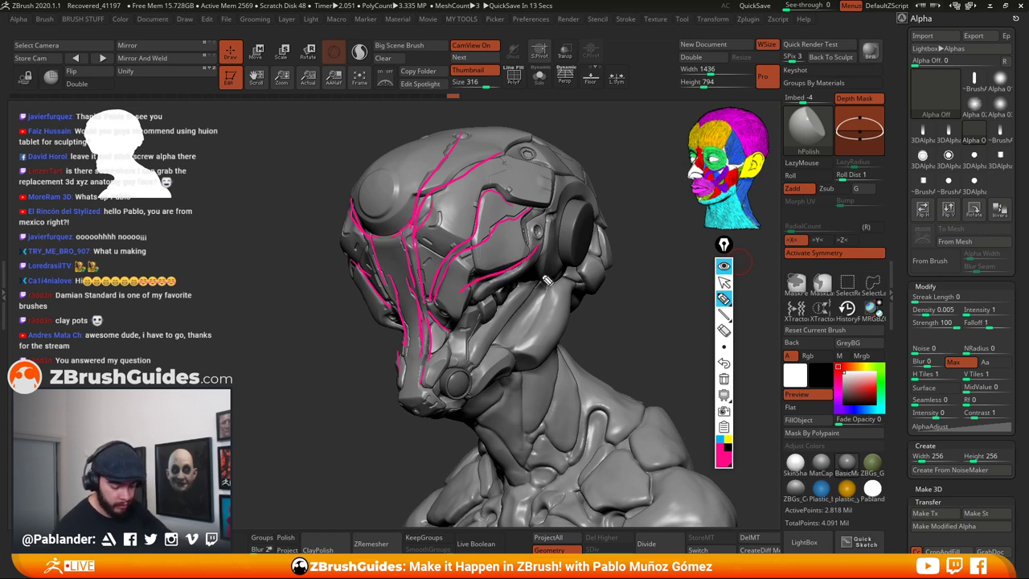
pyautogui.moveTo(540, 278)
pyautogui.mouseDown()
pyautogui.moveTo(477, 365)
pyautogui.moveTo(471, 341)
pyautogui.moveTo(505, 352)
pyautogui.moveTo(495, 356)
pyautogui.mouseUp()
pyautogui.moveTo(546, 210); pyautogui.dragTo(530, 227)
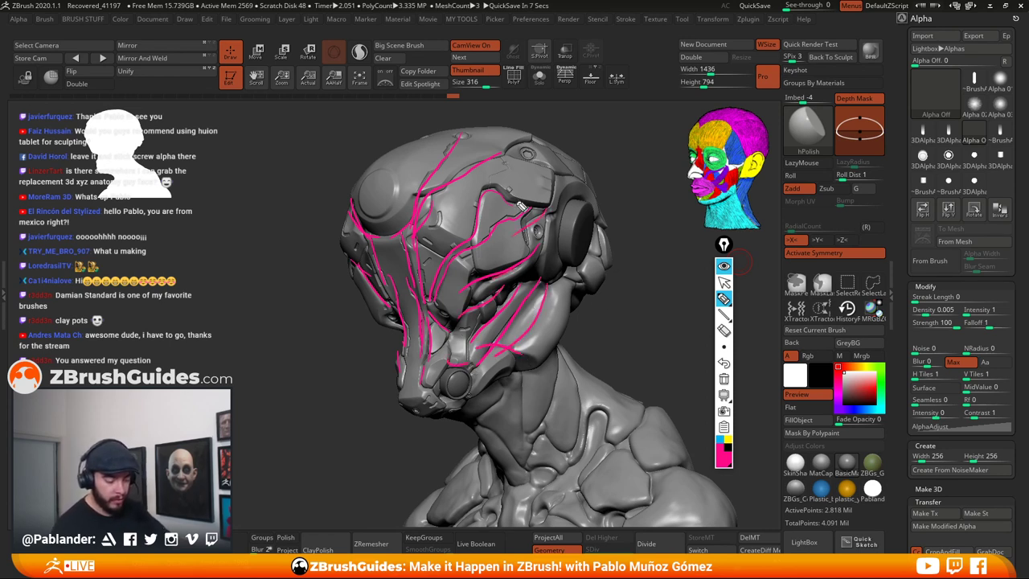
# Mark the flow direction with yellow arrowheads along the pink lines, then hide the annotations
pyautogui.click(726, 440)
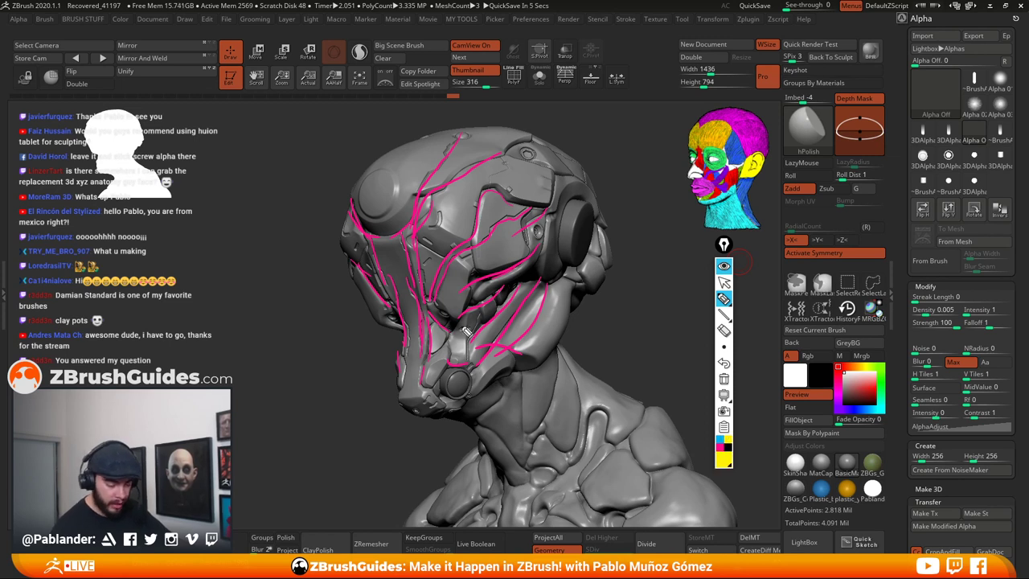
pyautogui.moveTo(474, 283)
pyautogui.mouseDown()
pyautogui.moveTo(470, 321)
pyautogui.moveTo(436, 318)
pyautogui.moveTo(438, 279)
pyautogui.mouseUp()
pyautogui.moveTo(416, 213)
pyautogui.mouseDown()
pyautogui.moveTo(417, 274)
pyautogui.moveTo(387, 271)
pyautogui.moveTo(398, 299)
pyautogui.moveTo(388, 298)
pyautogui.mouseUp()
pyautogui.moveTo(369, 233); pyautogui.dragTo(375, 247)
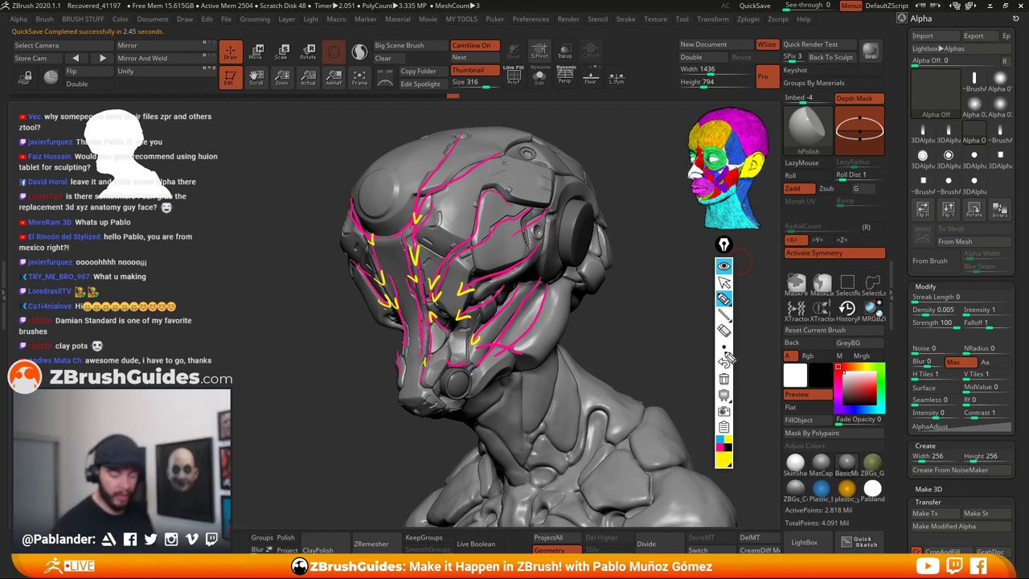
pyautogui.click(724, 265)
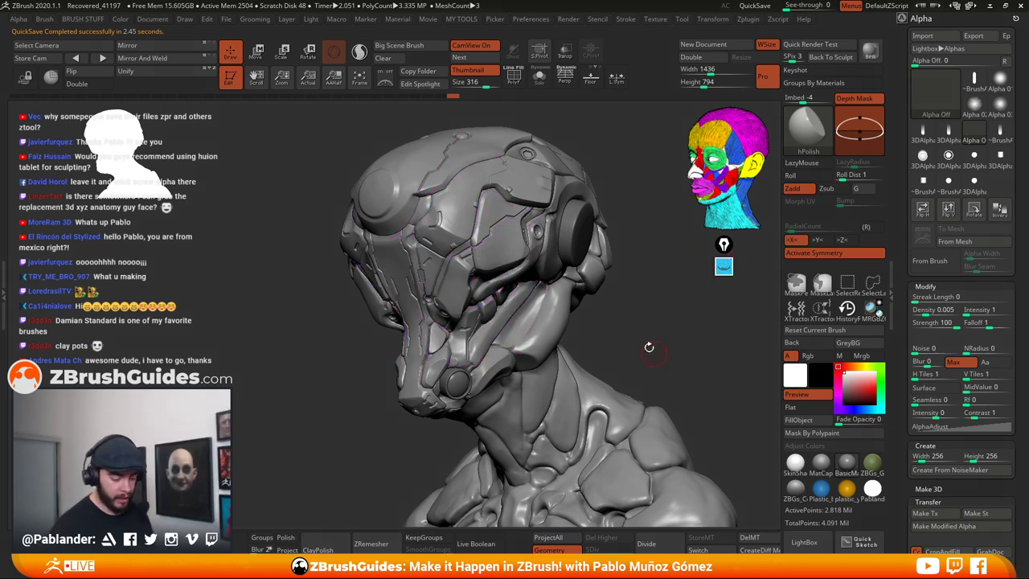
# Examine the robot head's subtools and the PM3D_Plane3D detail plane, then return to the robohead1_2 tool
pyautogui.moveTo(649, 347); pyautogui.dragTo(622, 332)
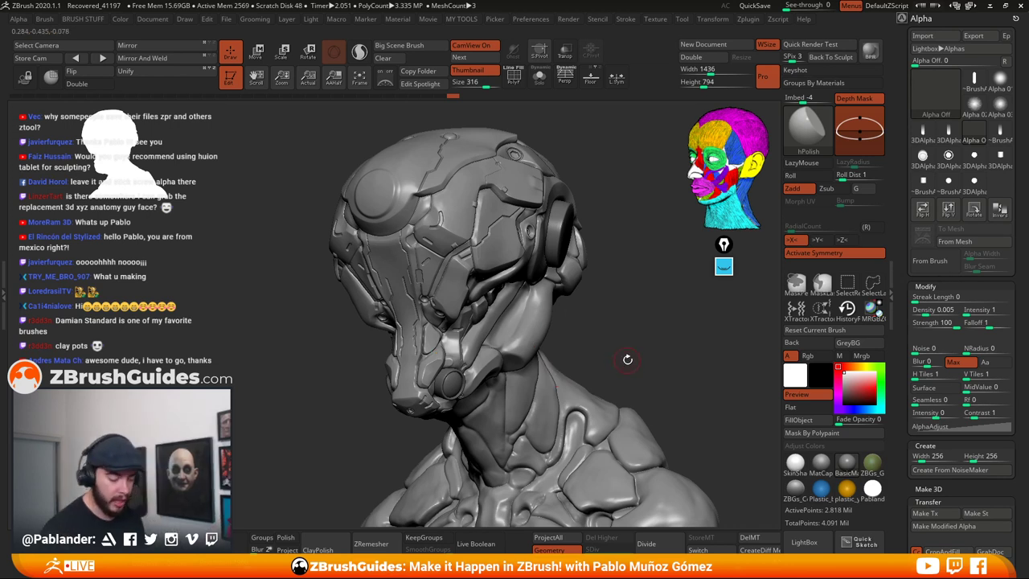
pyautogui.moveTo(625, 356)
pyautogui.mouseDown()
pyautogui.moveTo(619, 333)
pyautogui.moveTo(630, 316)
pyautogui.moveTo(607, 291)
pyautogui.moveTo(686, 317)
pyautogui.moveTo(615, 331)
pyautogui.moveTo(584, 313)
pyautogui.mouseUp()
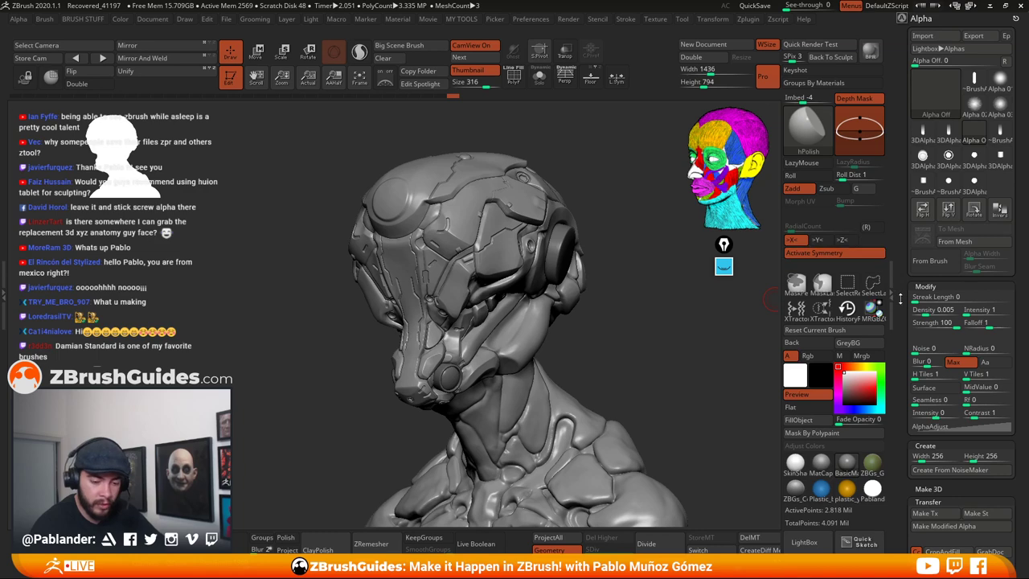
pyautogui.moveTo(897, 297); pyautogui.dragTo(887, 176)
pyautogui.moveTo(901, 247); pyautogui.dragTo(901, 95)
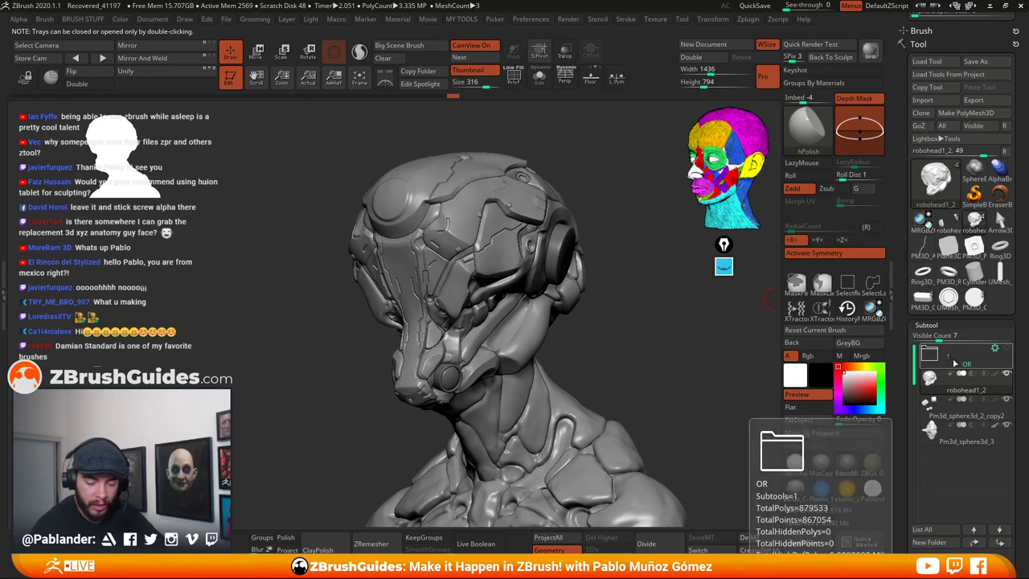
pyautogui.moveTo(950, 386)
pyautogui.moveTo(935, 355)
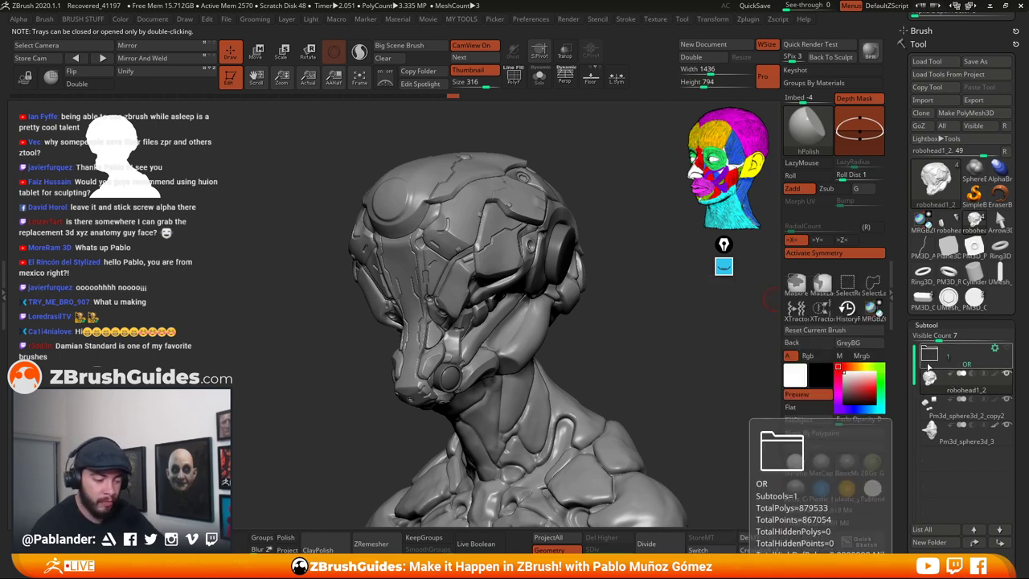
pyautogui.moveTo(977, 262)
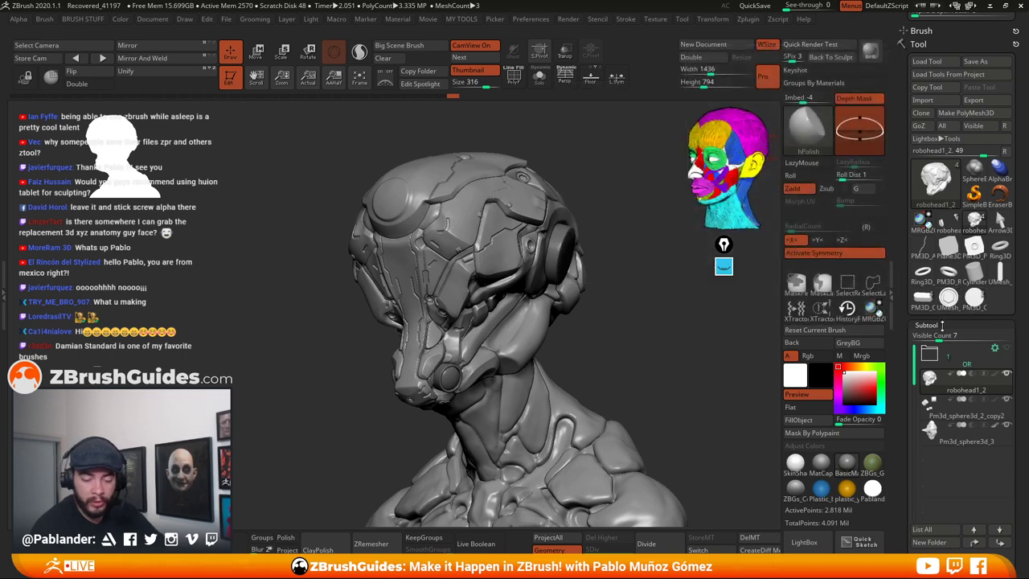
pyautogui.click(974, 248)
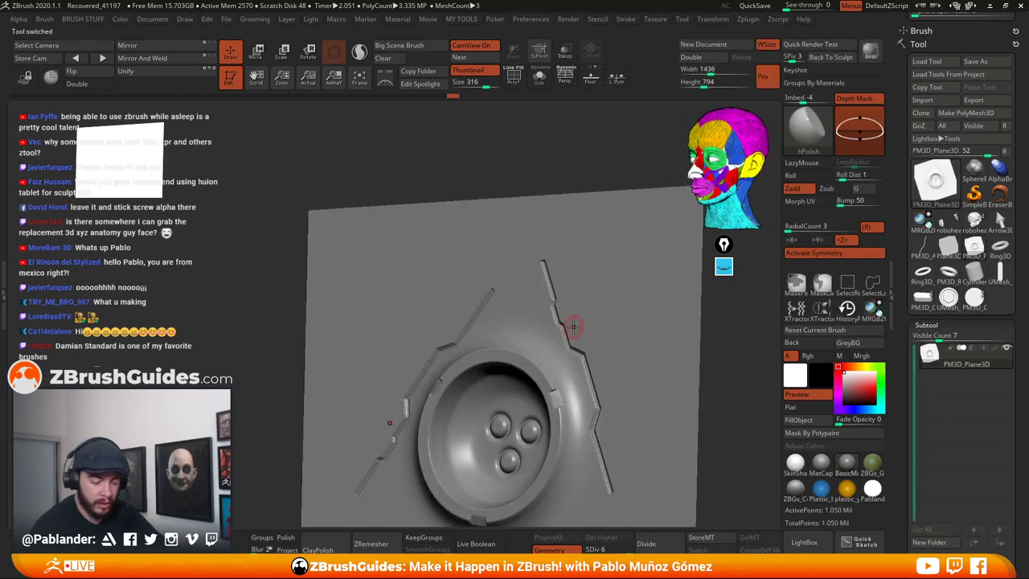
pyautogui.click(974, 219)
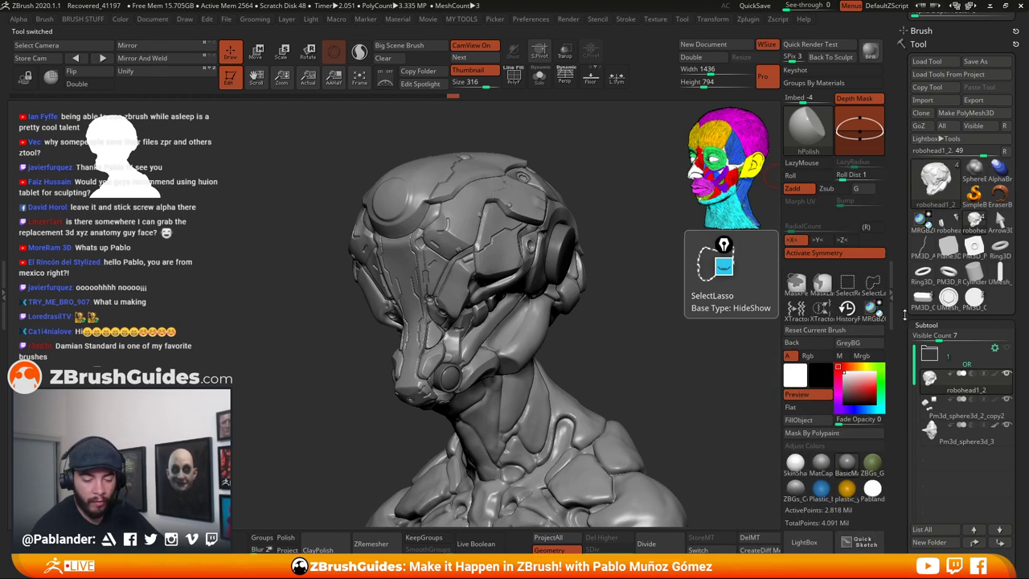
pyautogui.moveTo(949, 248)
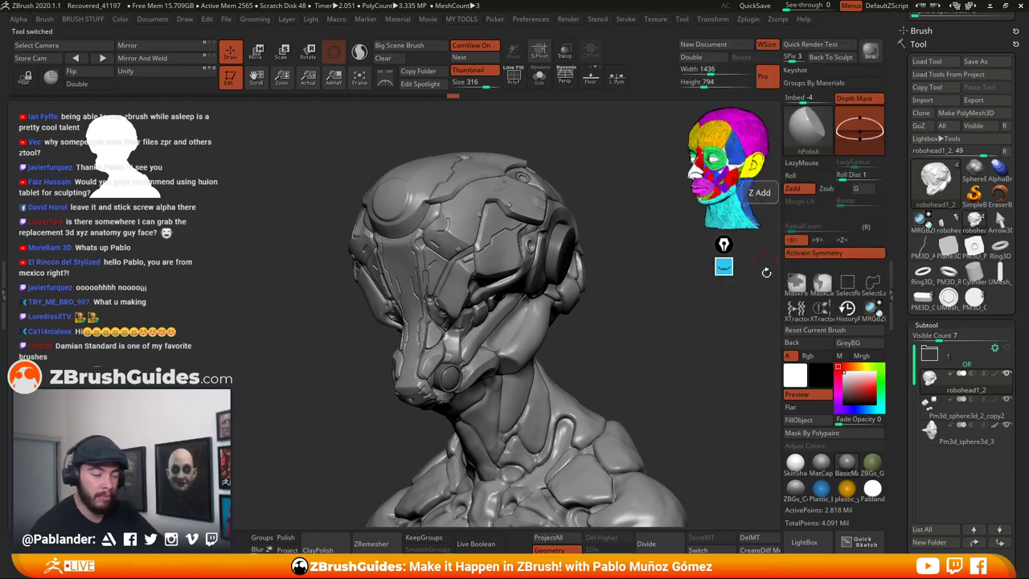
pyautogui.click(228, 20)
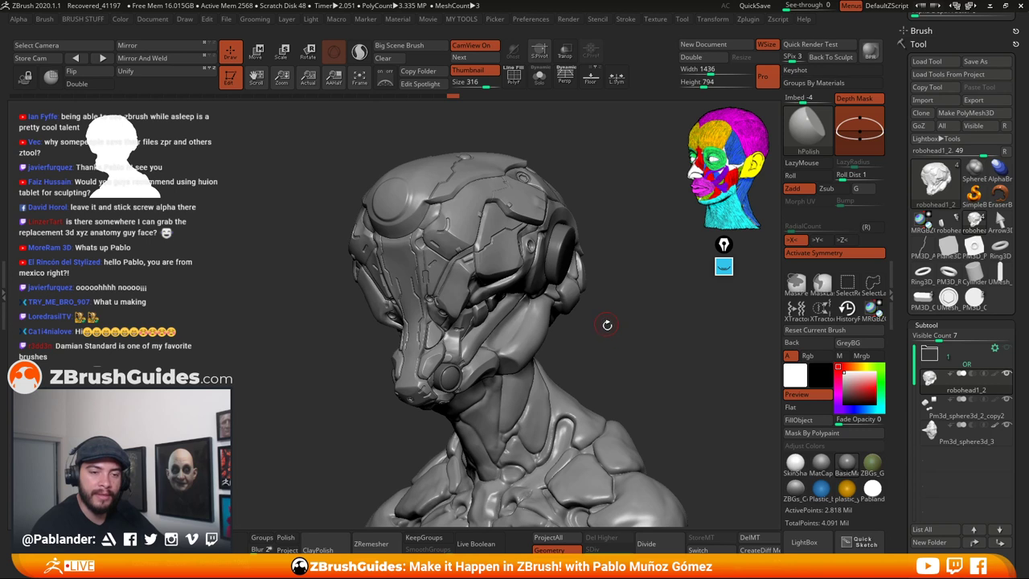
pyautogui.moveTo(606, 329); pyautogui.dragTo(608, 330)
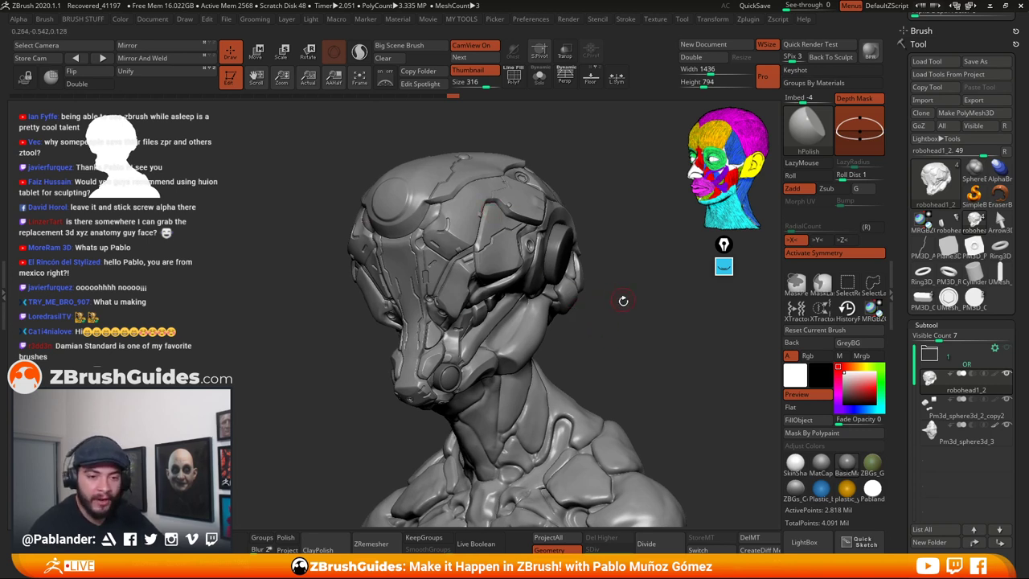
pyautogui.moveTo(640, 332); pyautogui.dragTo(625, 324)
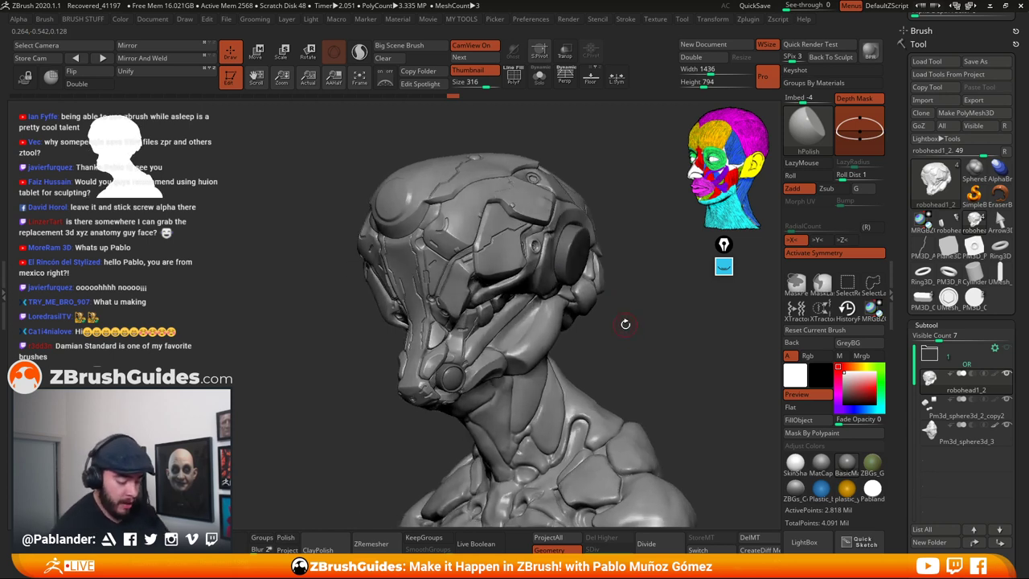